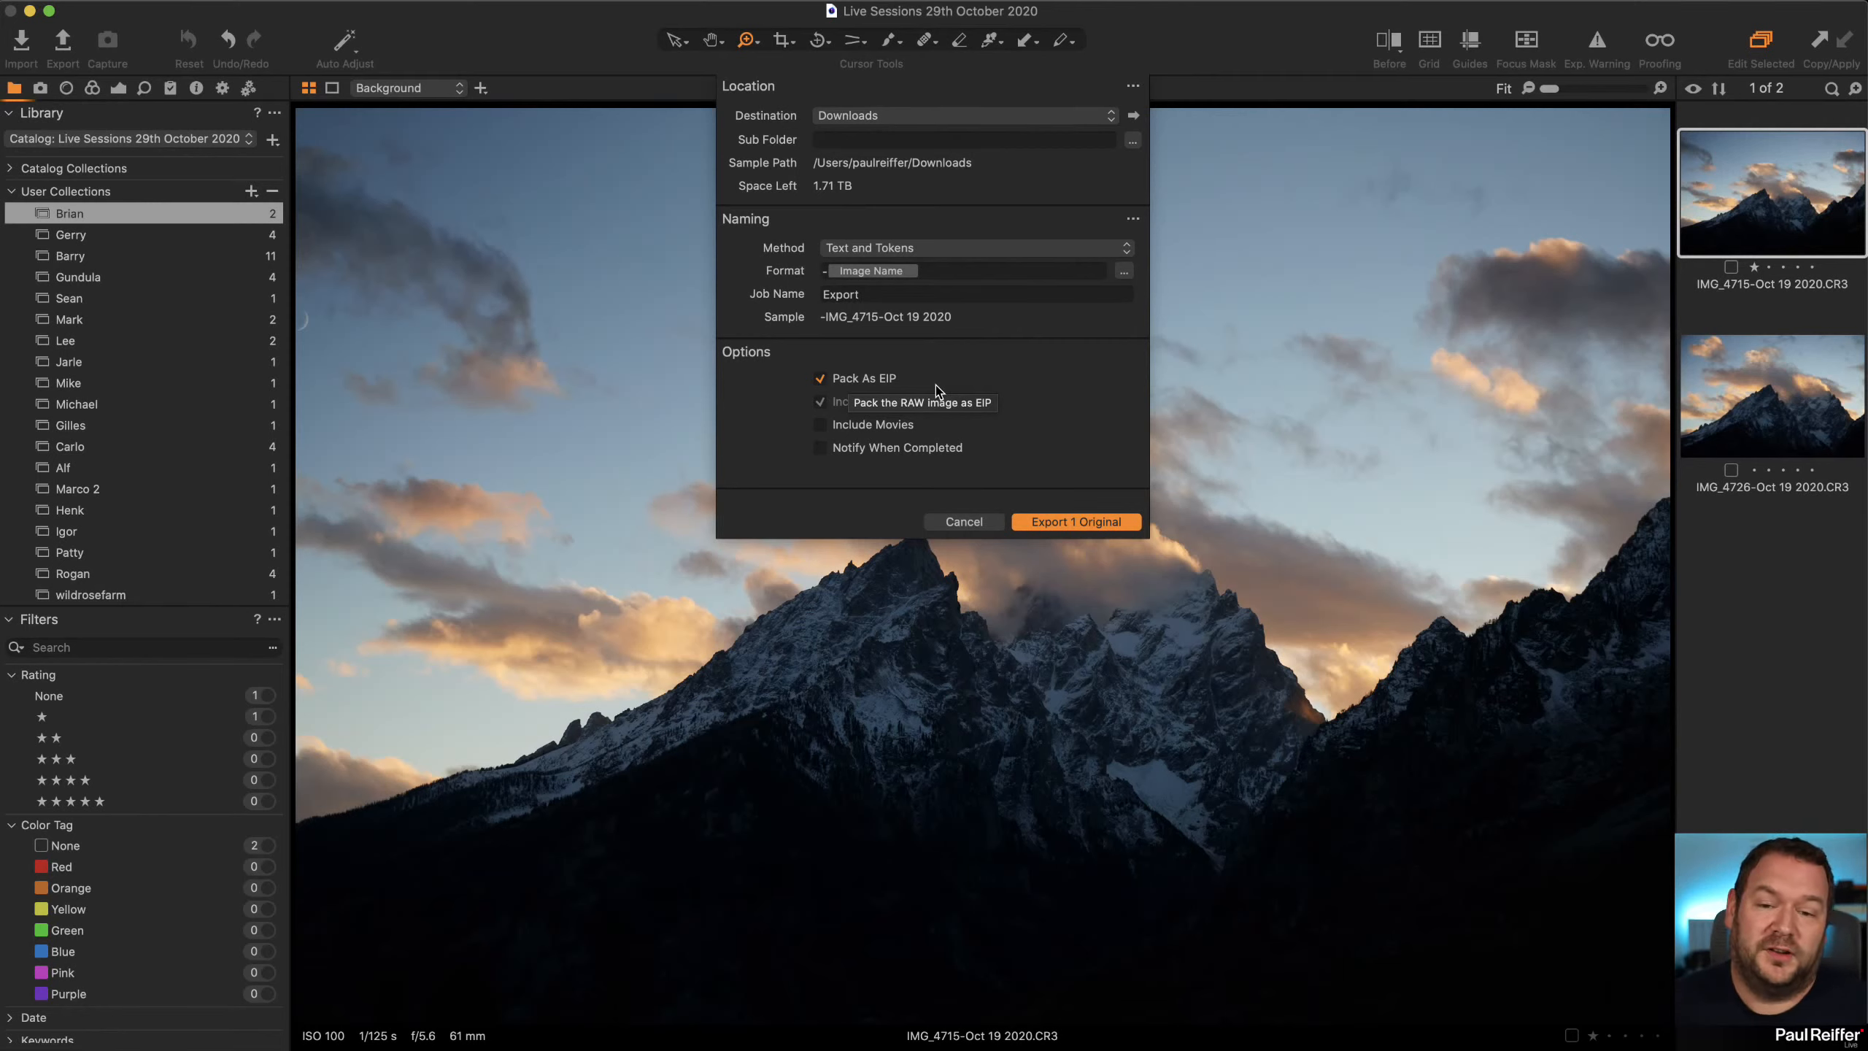
Cancel the export of the original and compare IMG_4715 with IMG_4726 in the viewer
click(989, 526)
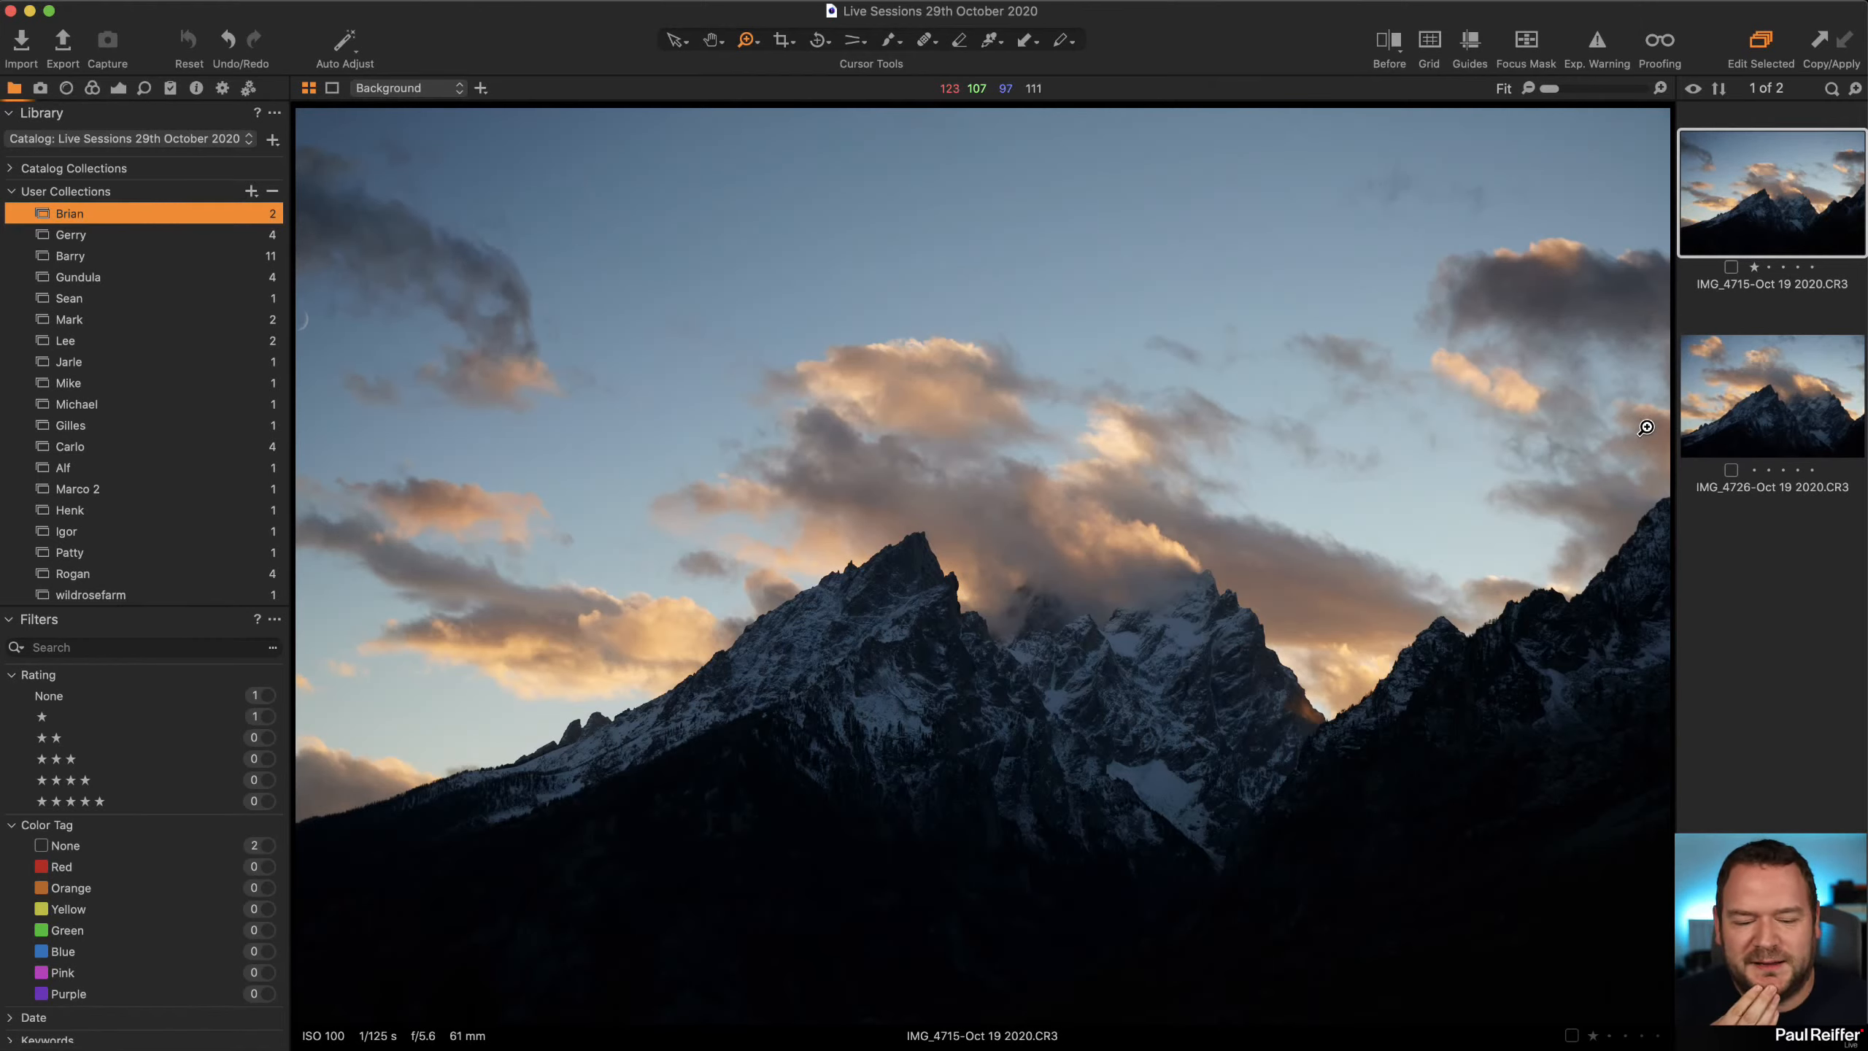
click(1750, 396)
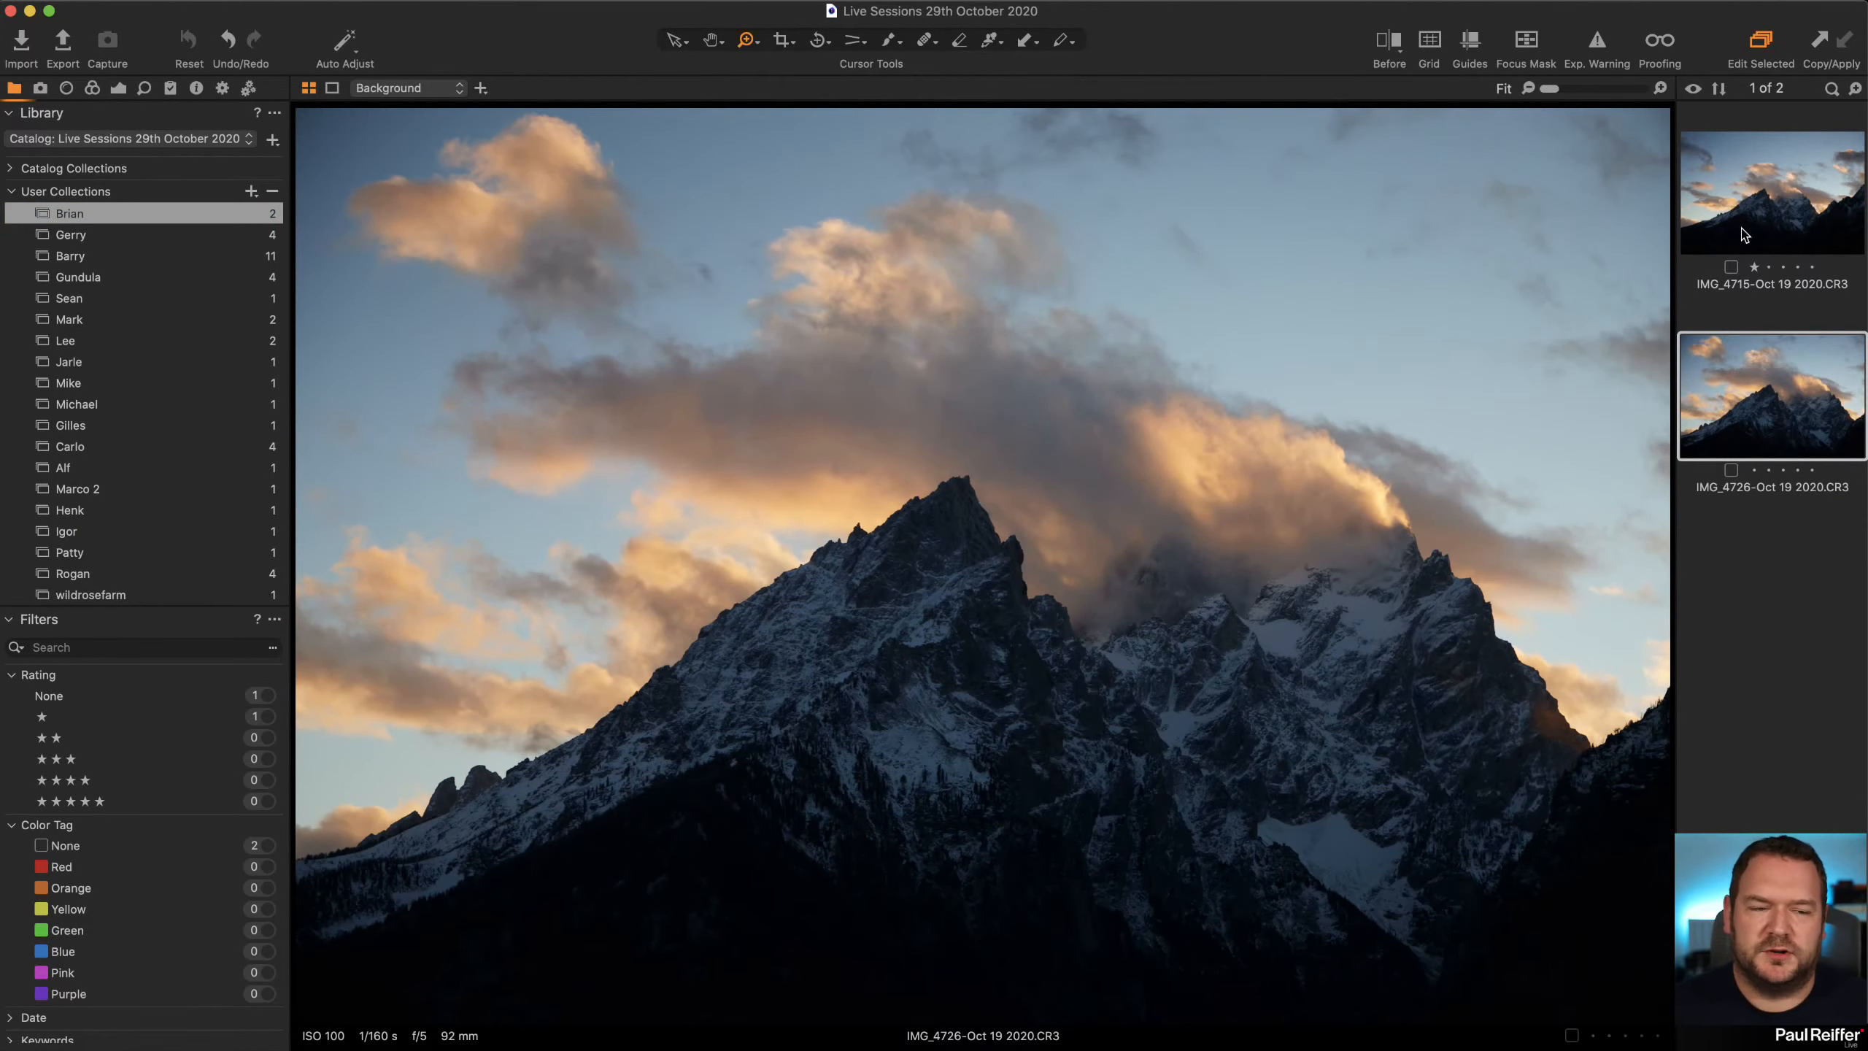
click(1767, 249)
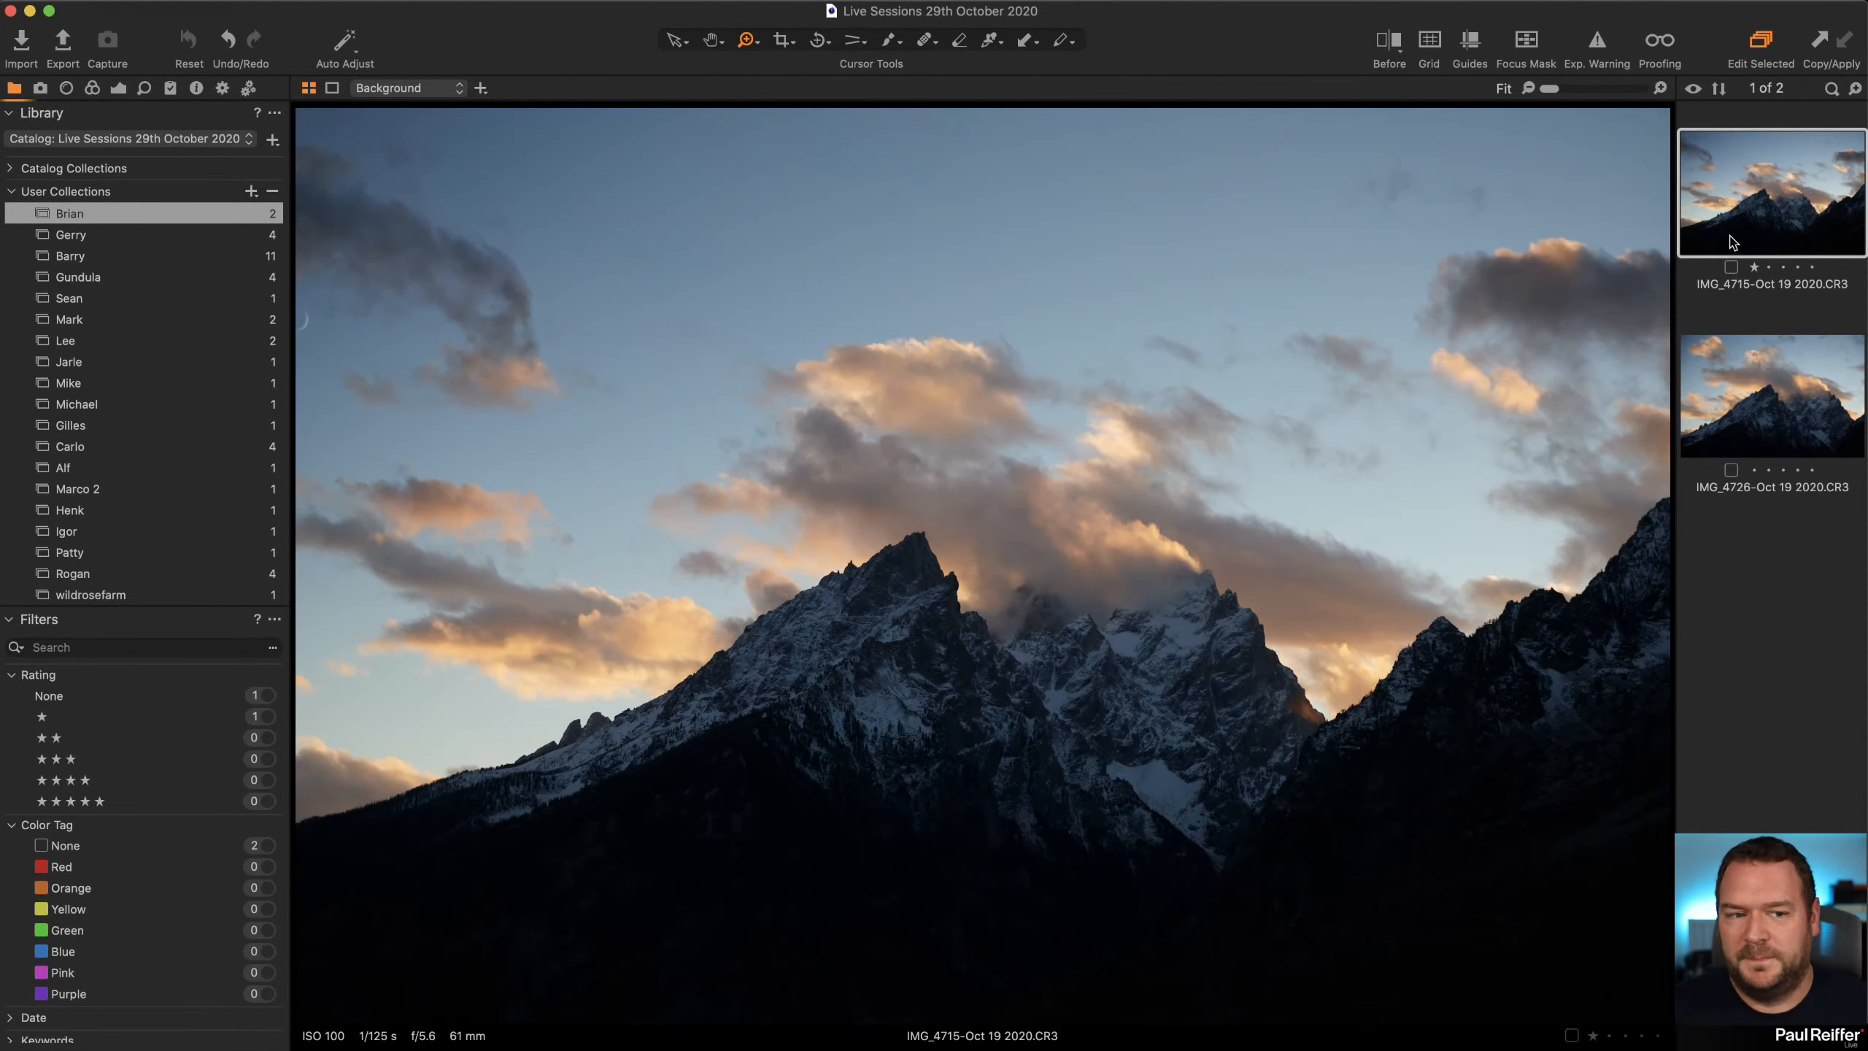
click(1769, 415)
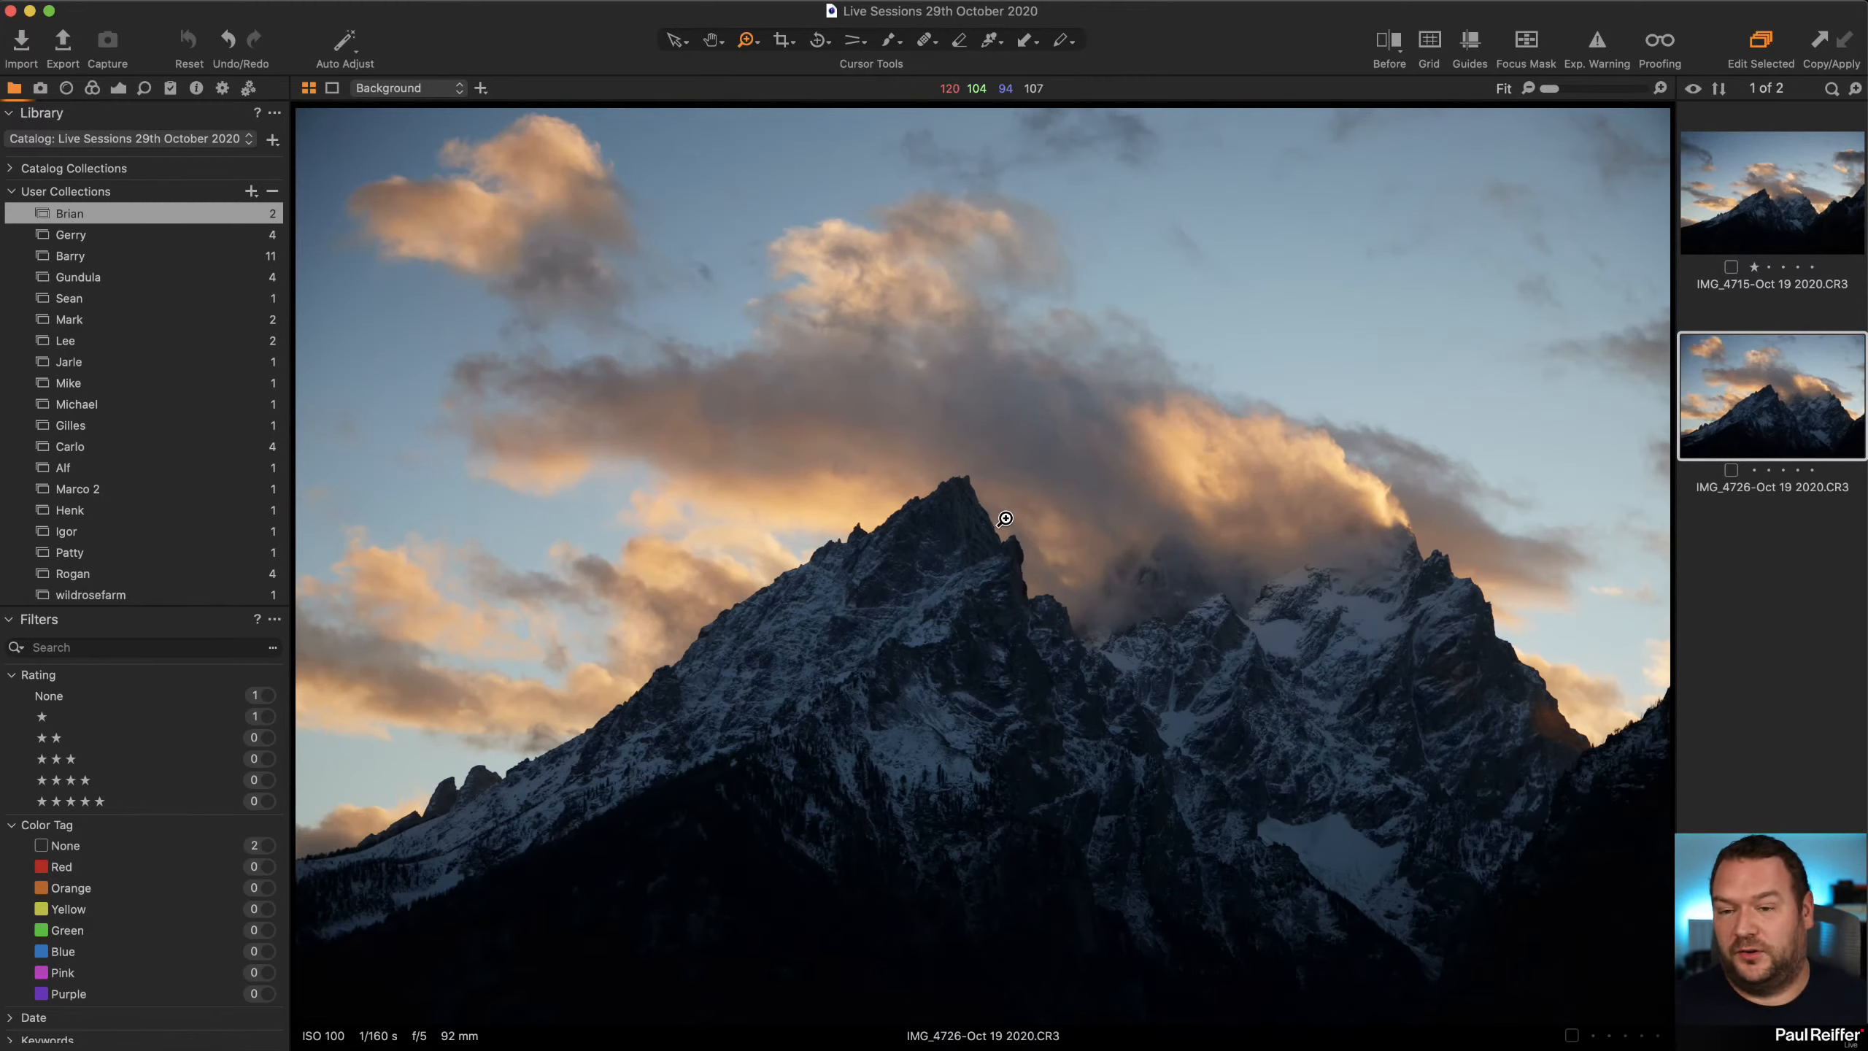
click(1787, 195)
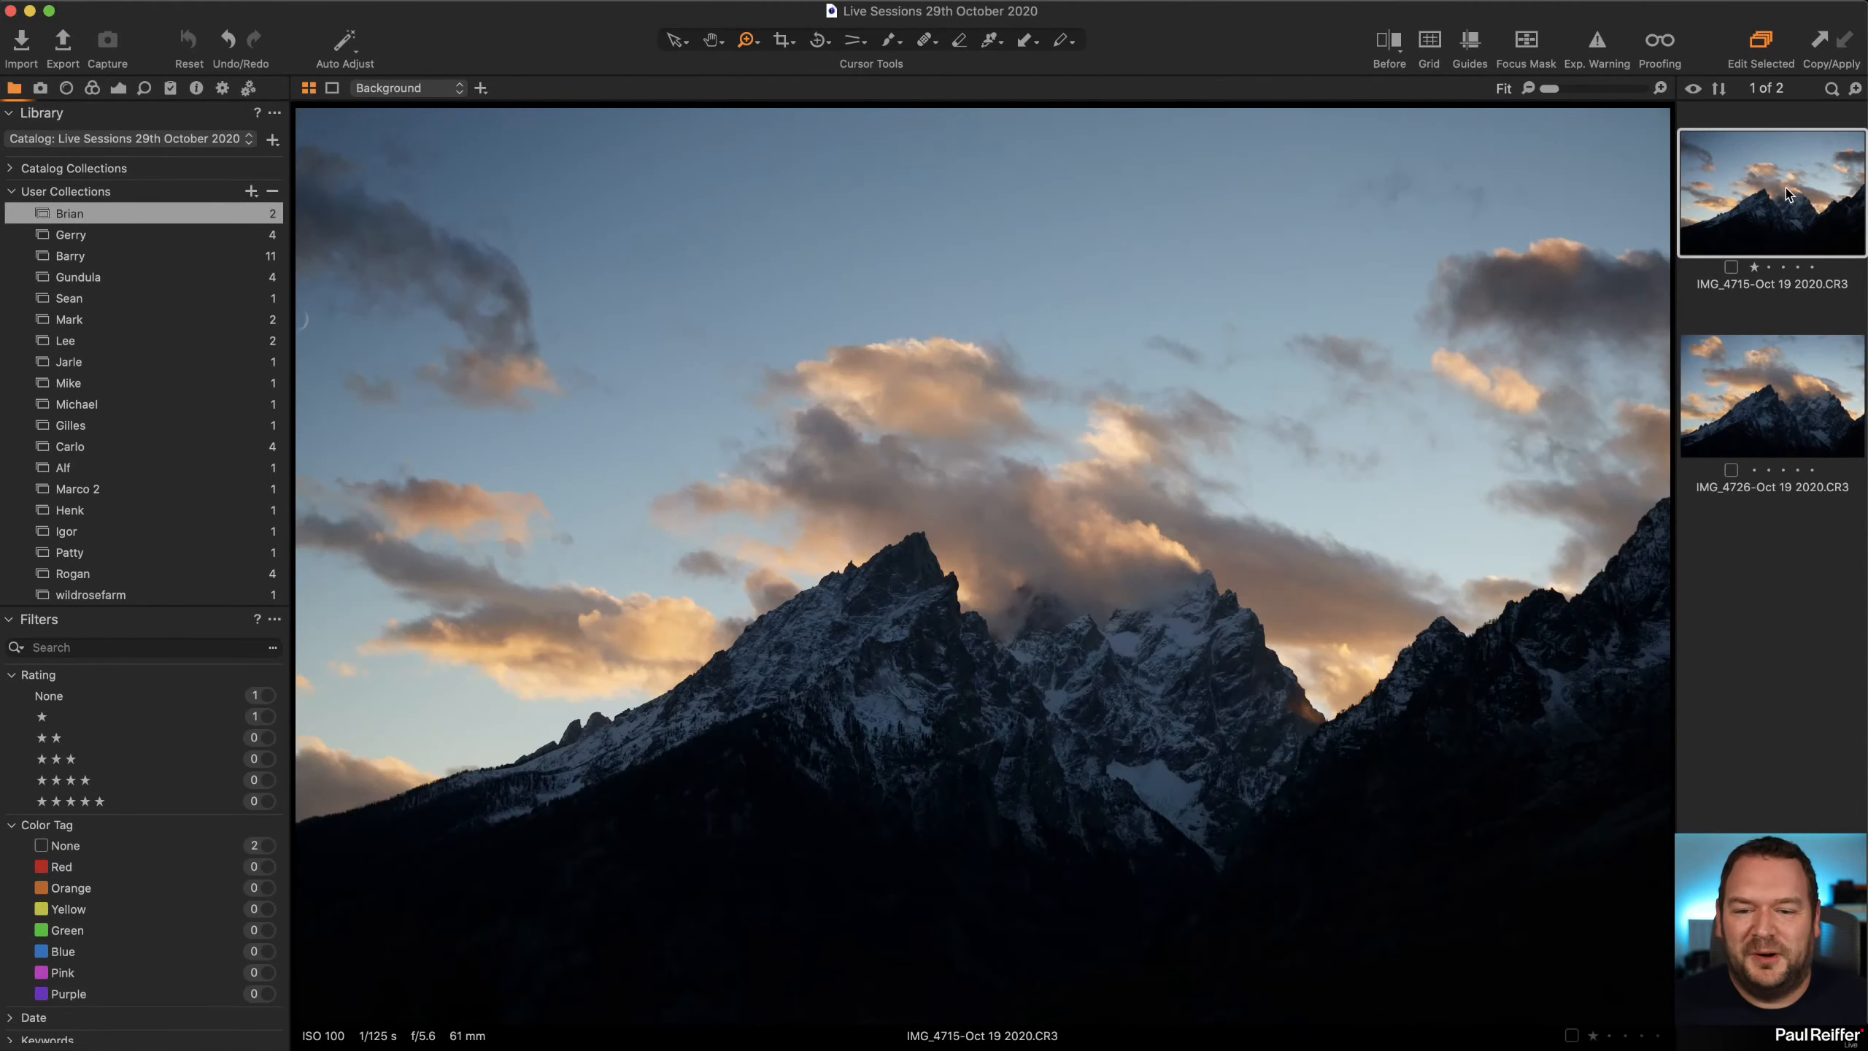
click(1786, 390)
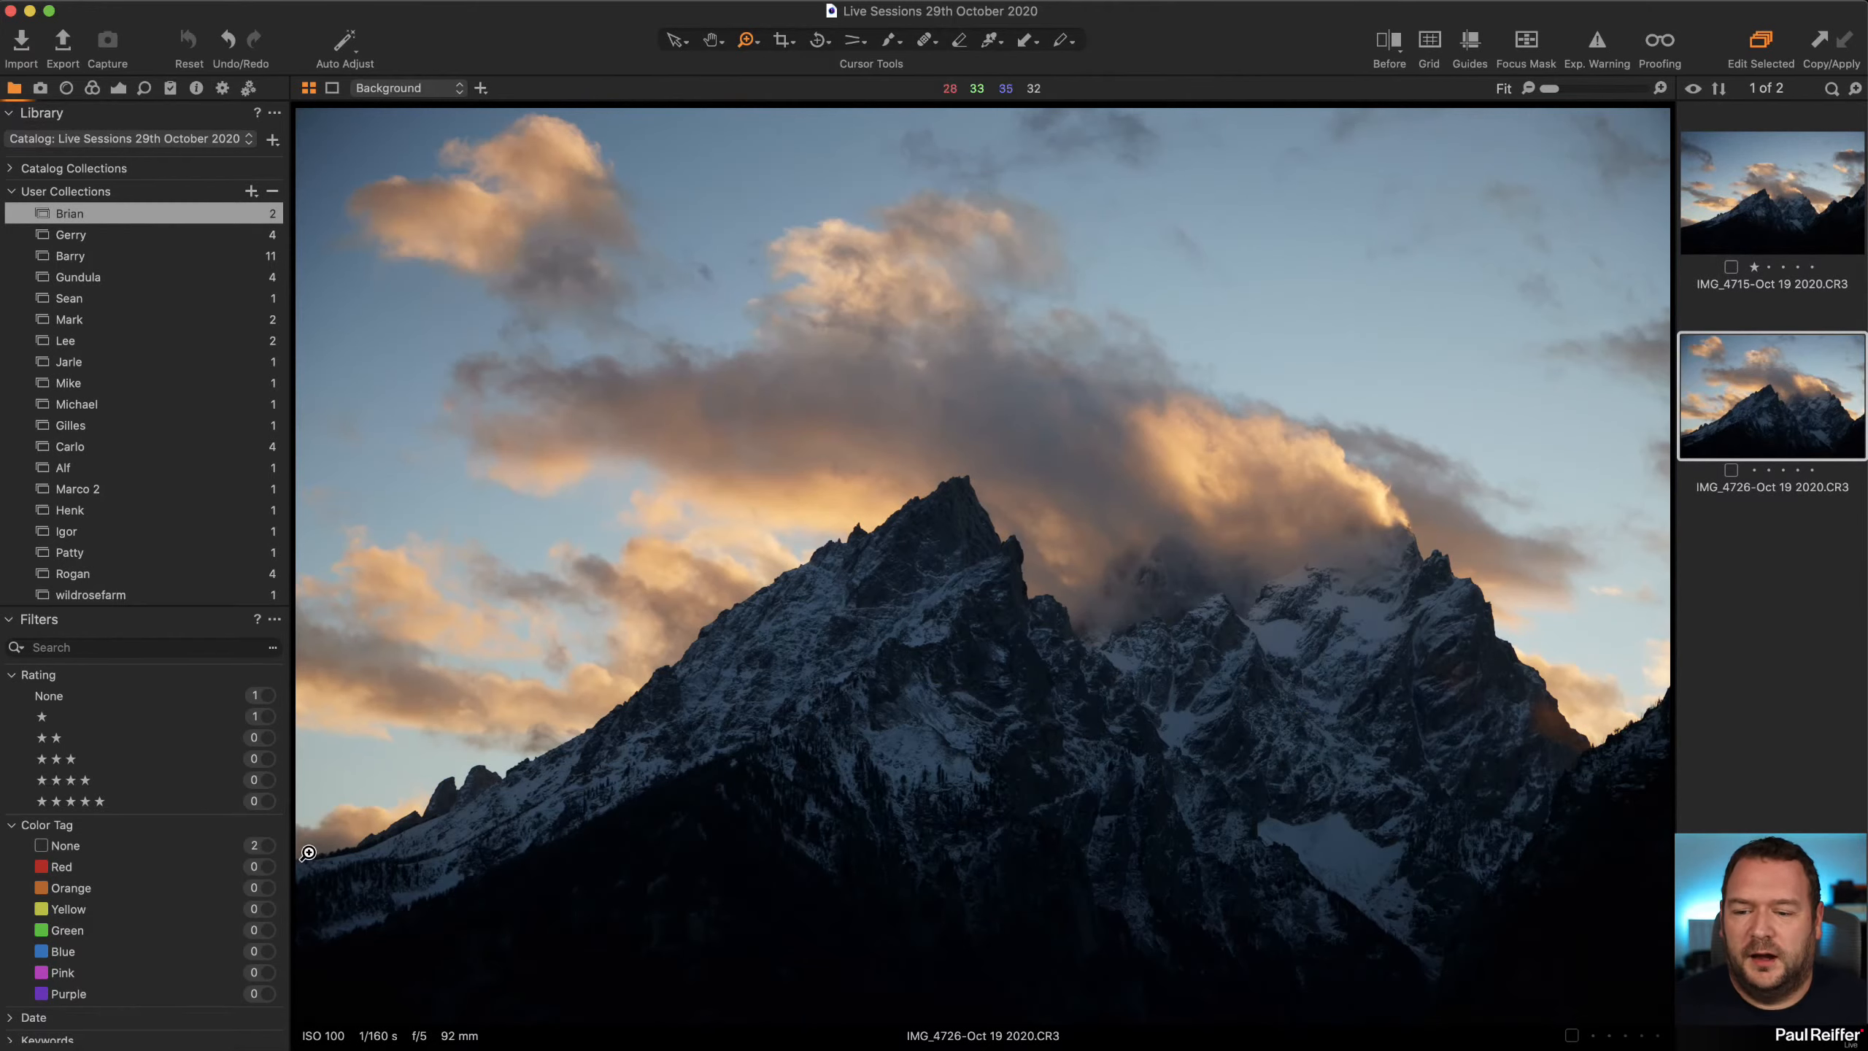
click(1767, 215)
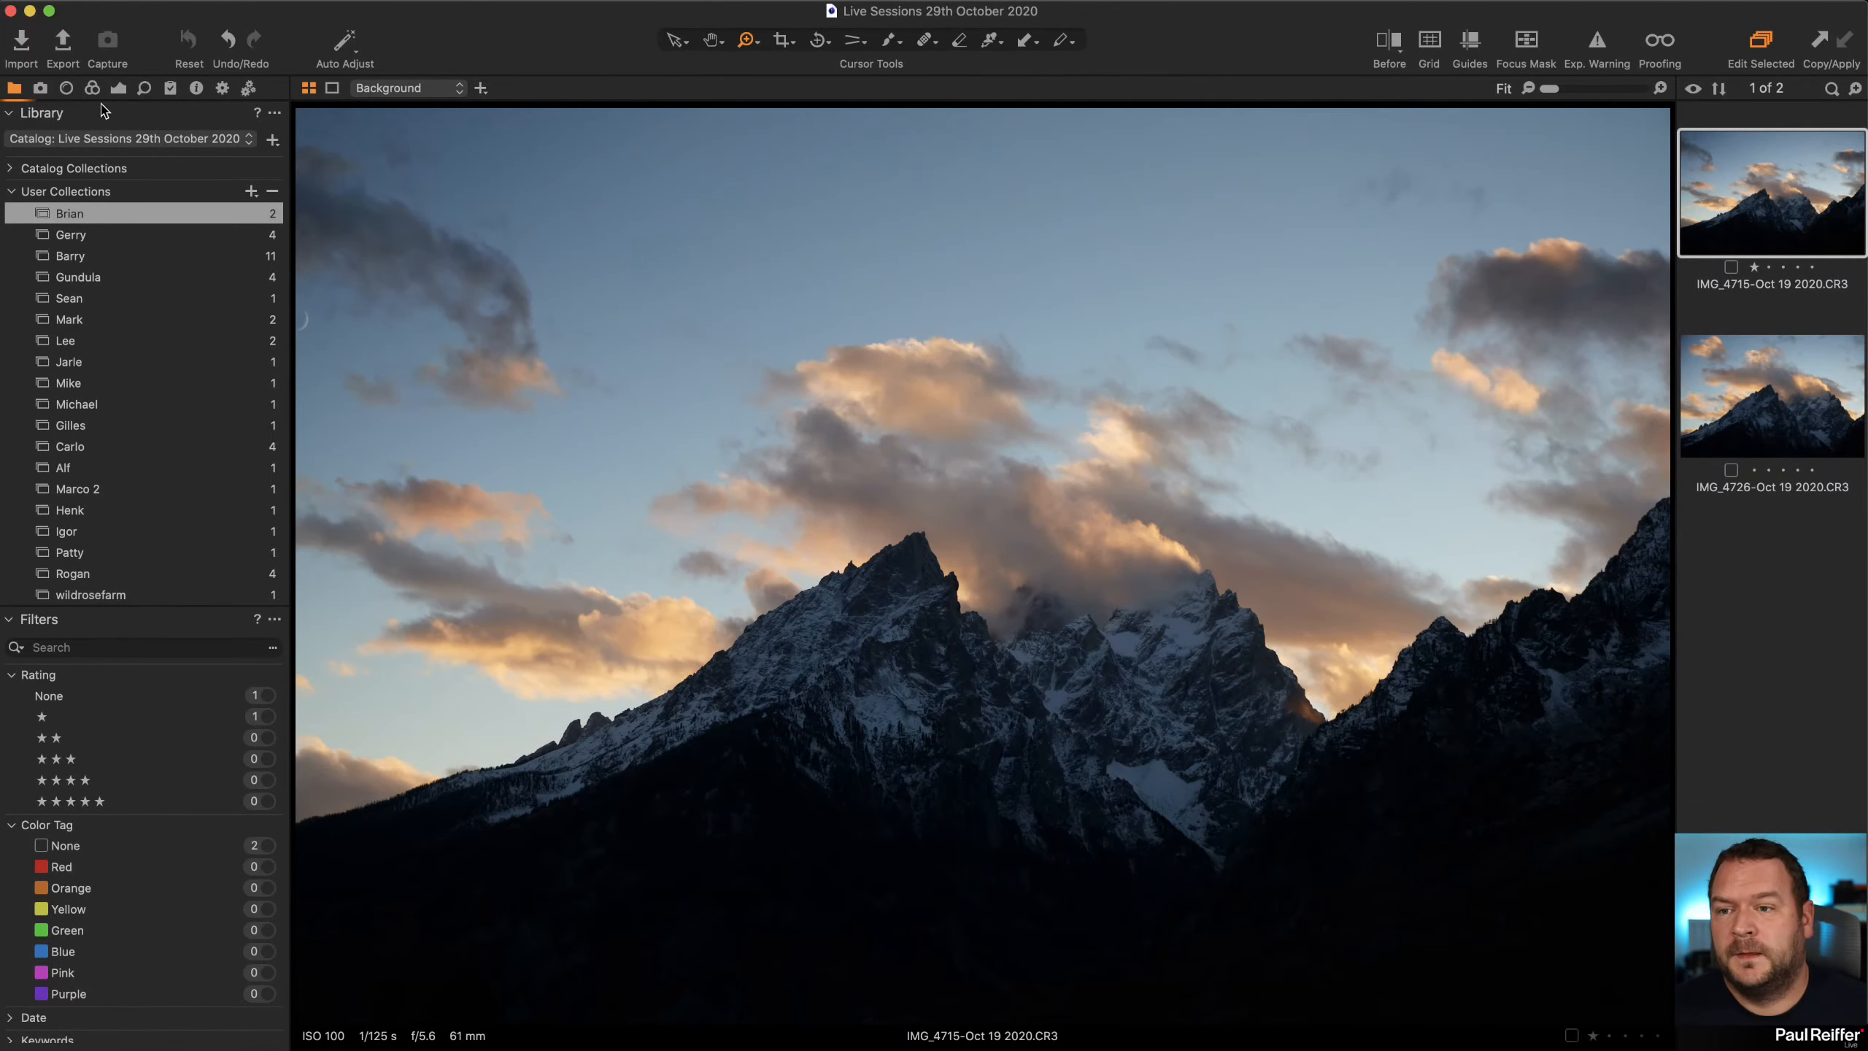
Check IMG_4715's lens profile and metadata, and test the lens distortion correction before resetting it to its default
click(65, 89)
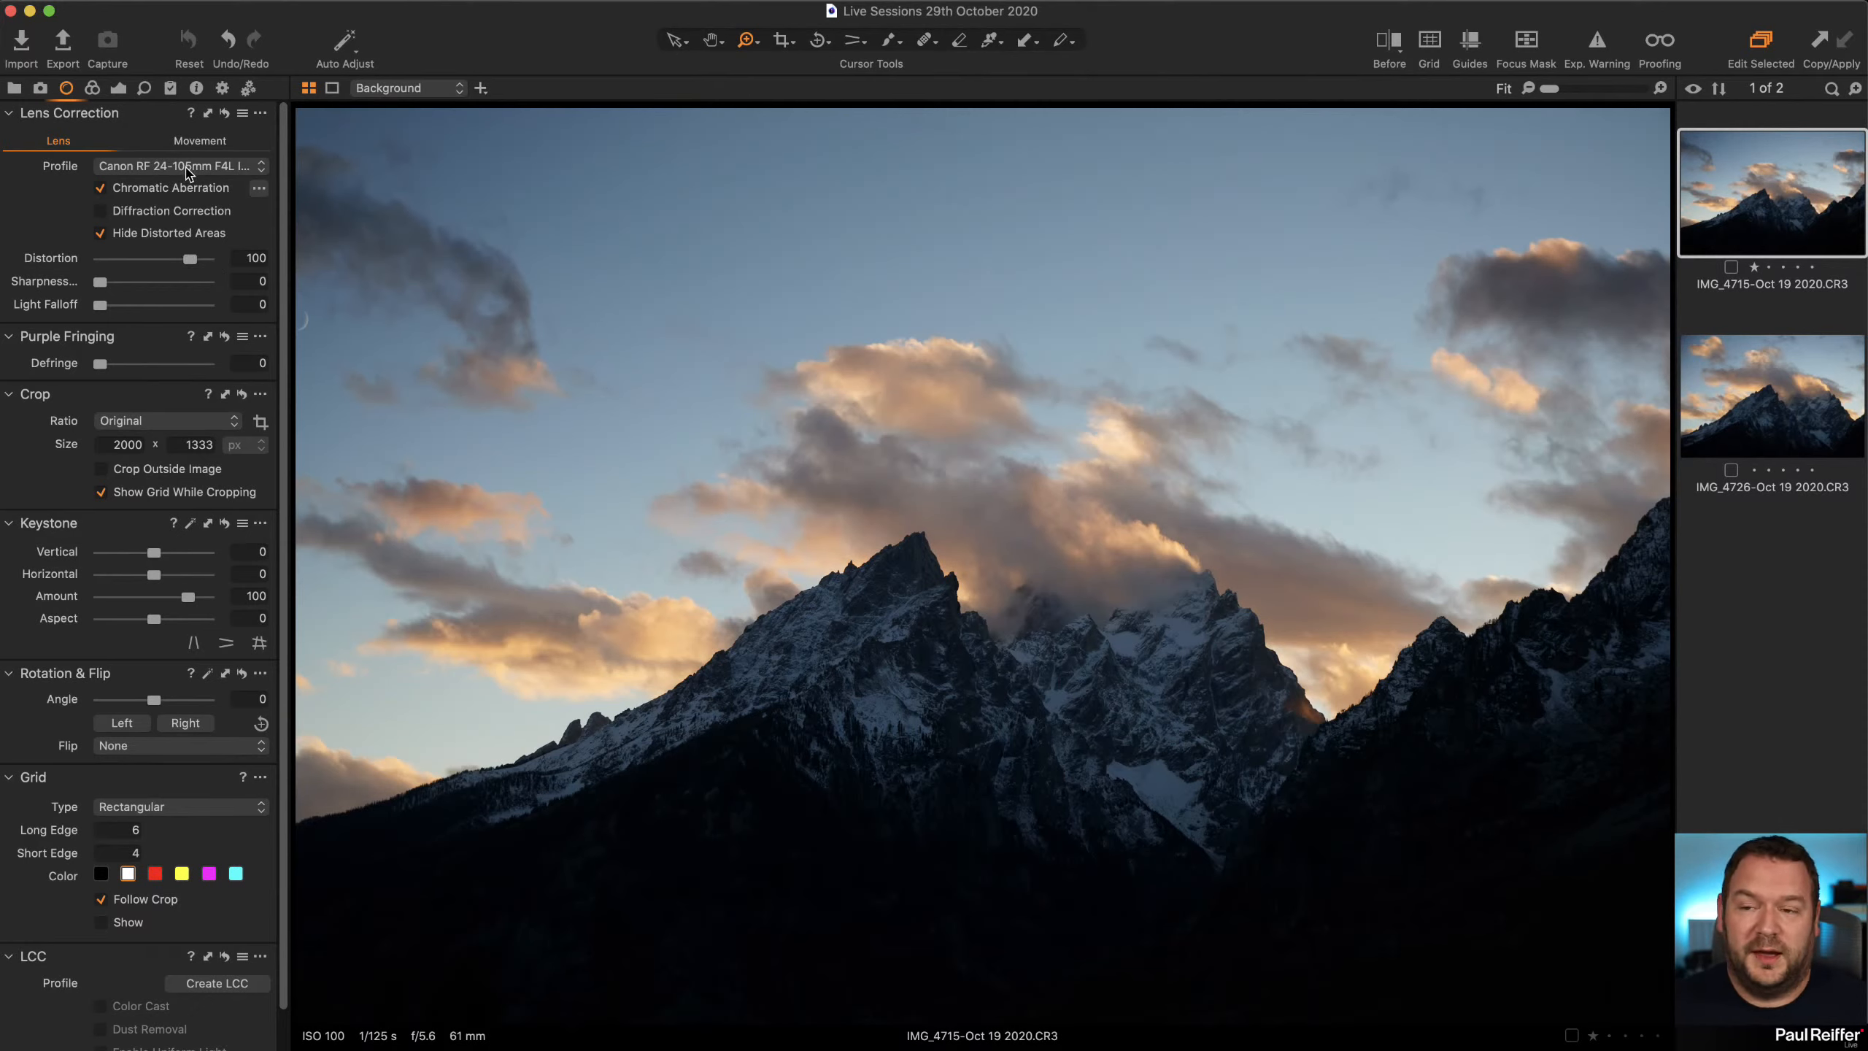
click(196, 88)
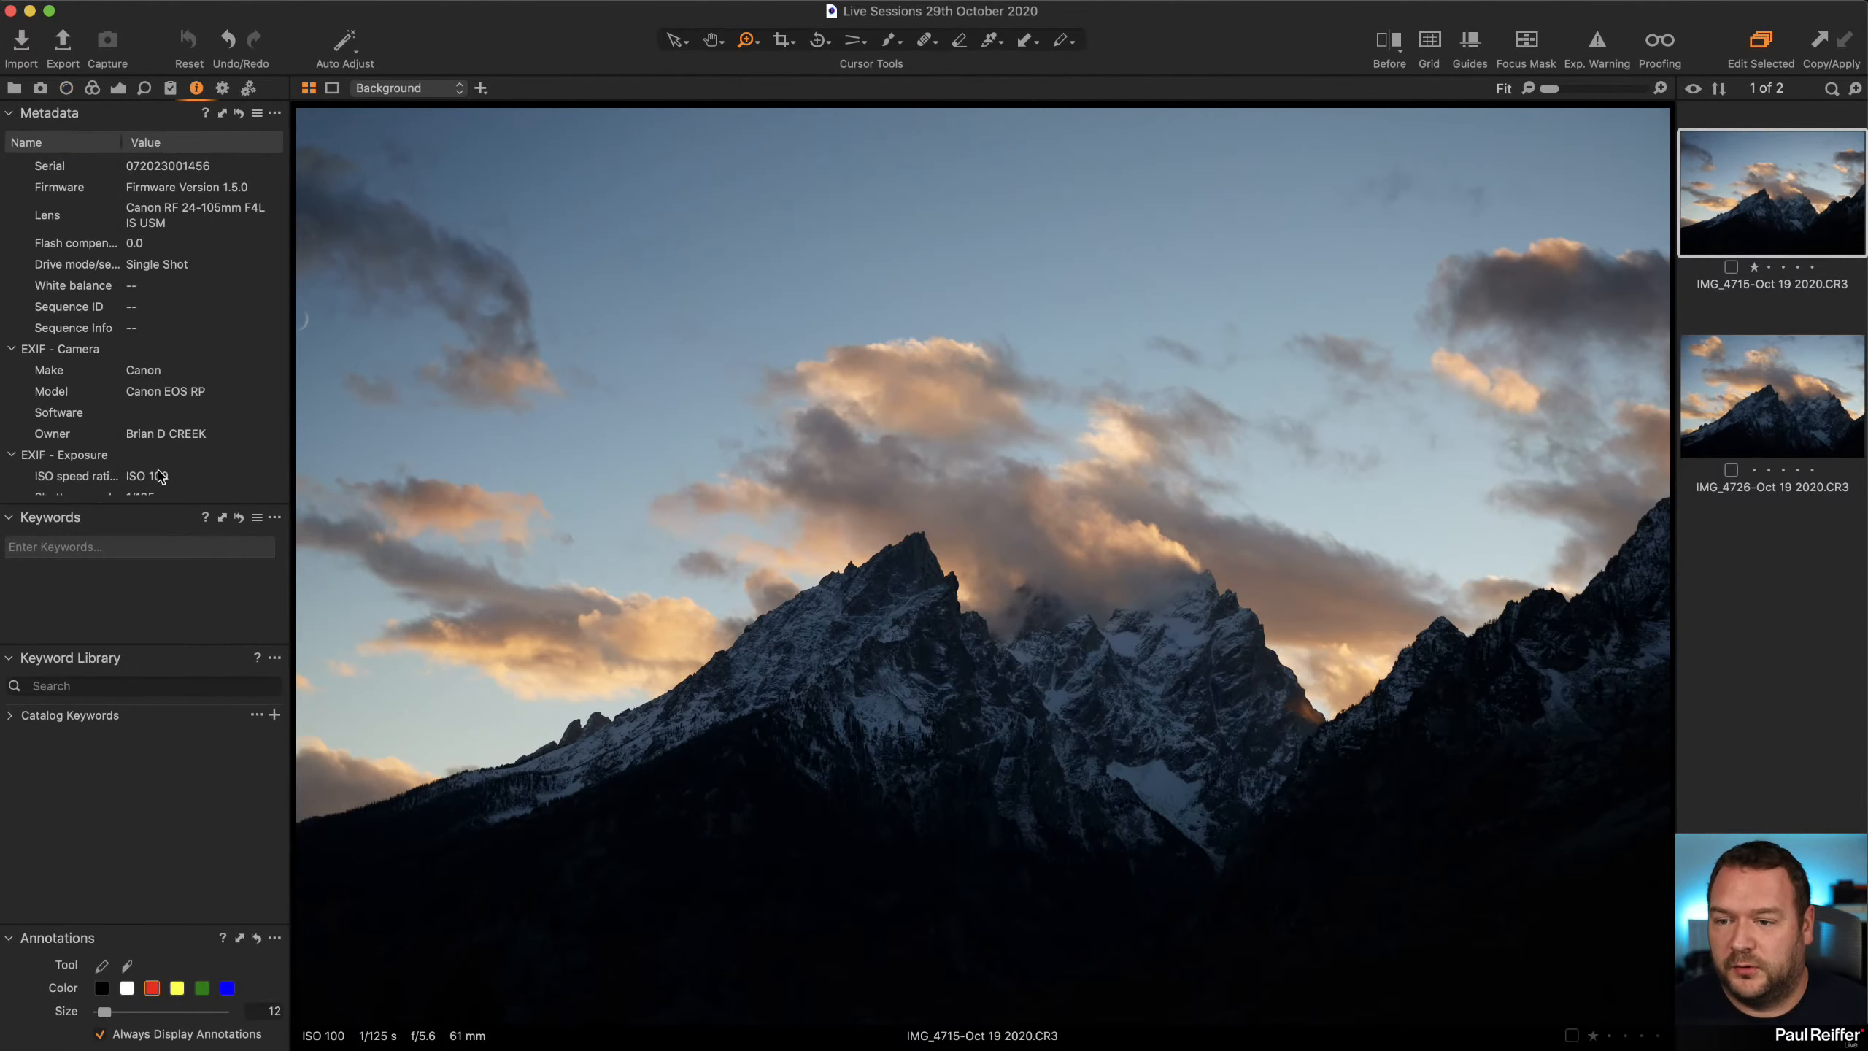
click(118, 88)
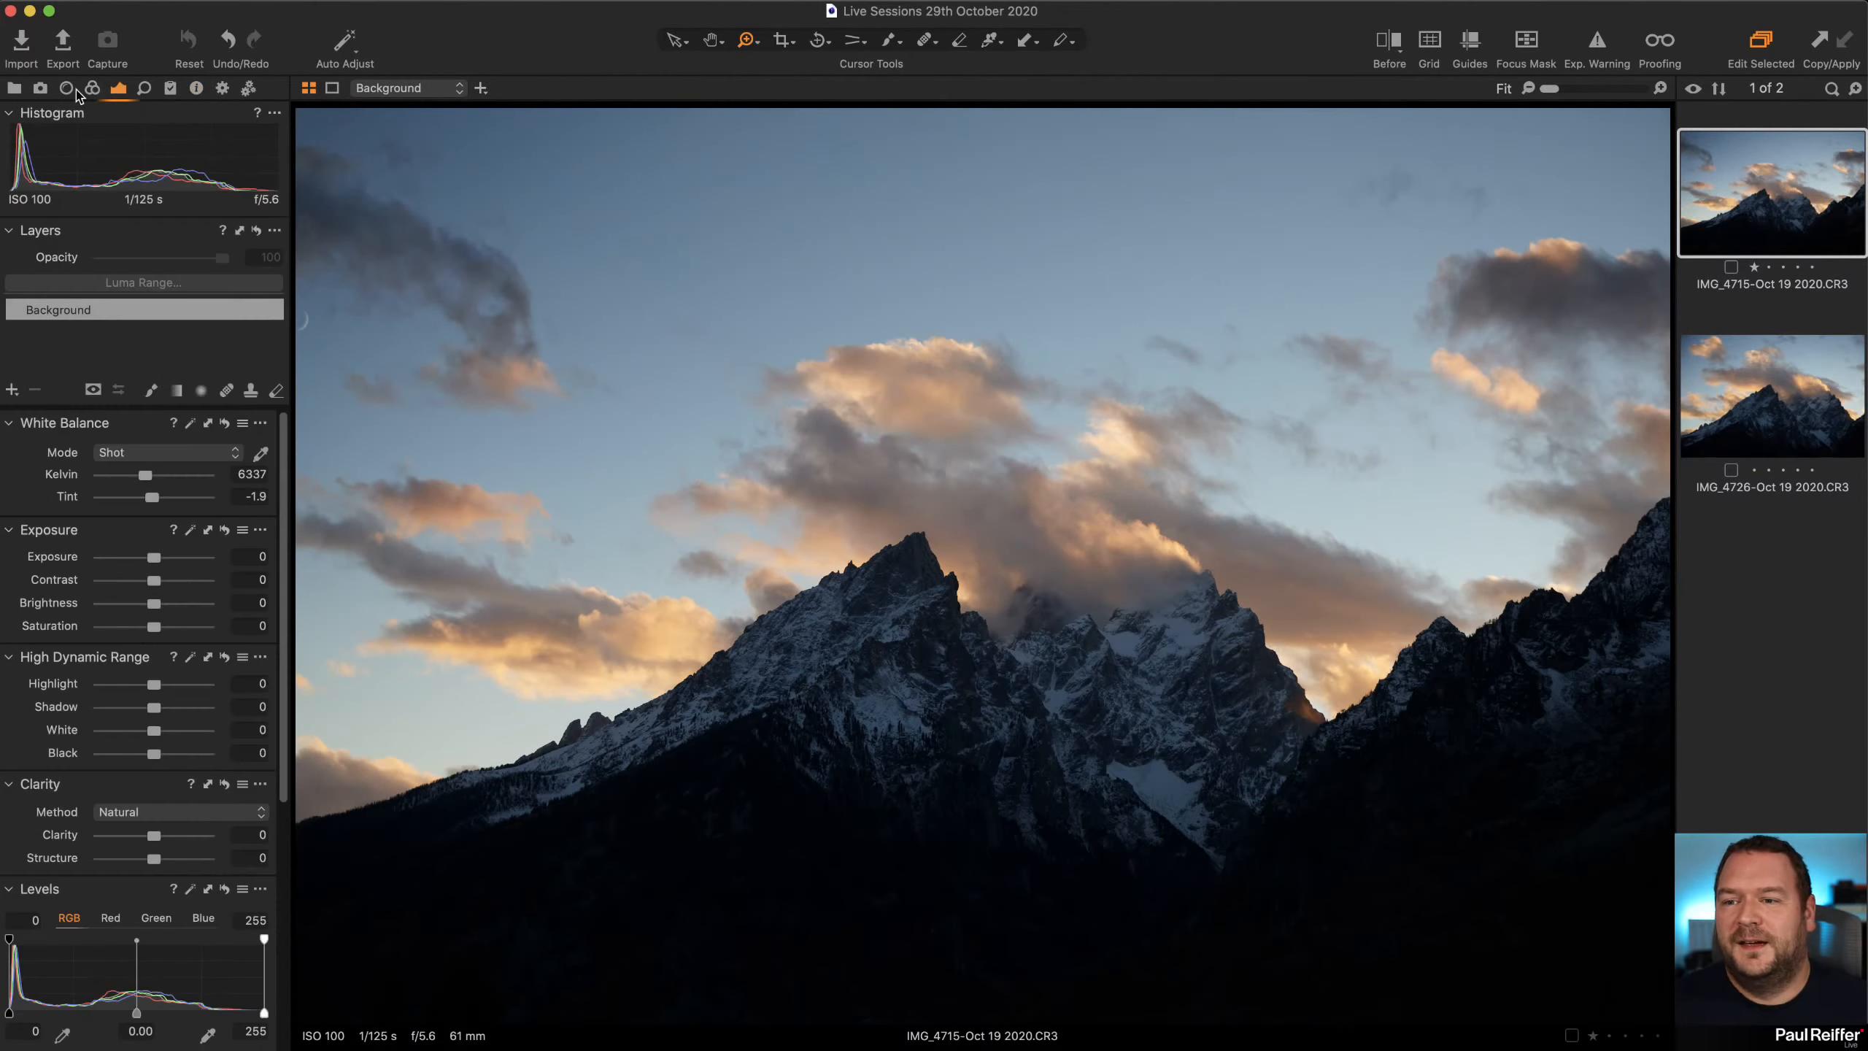
click(66, 89)
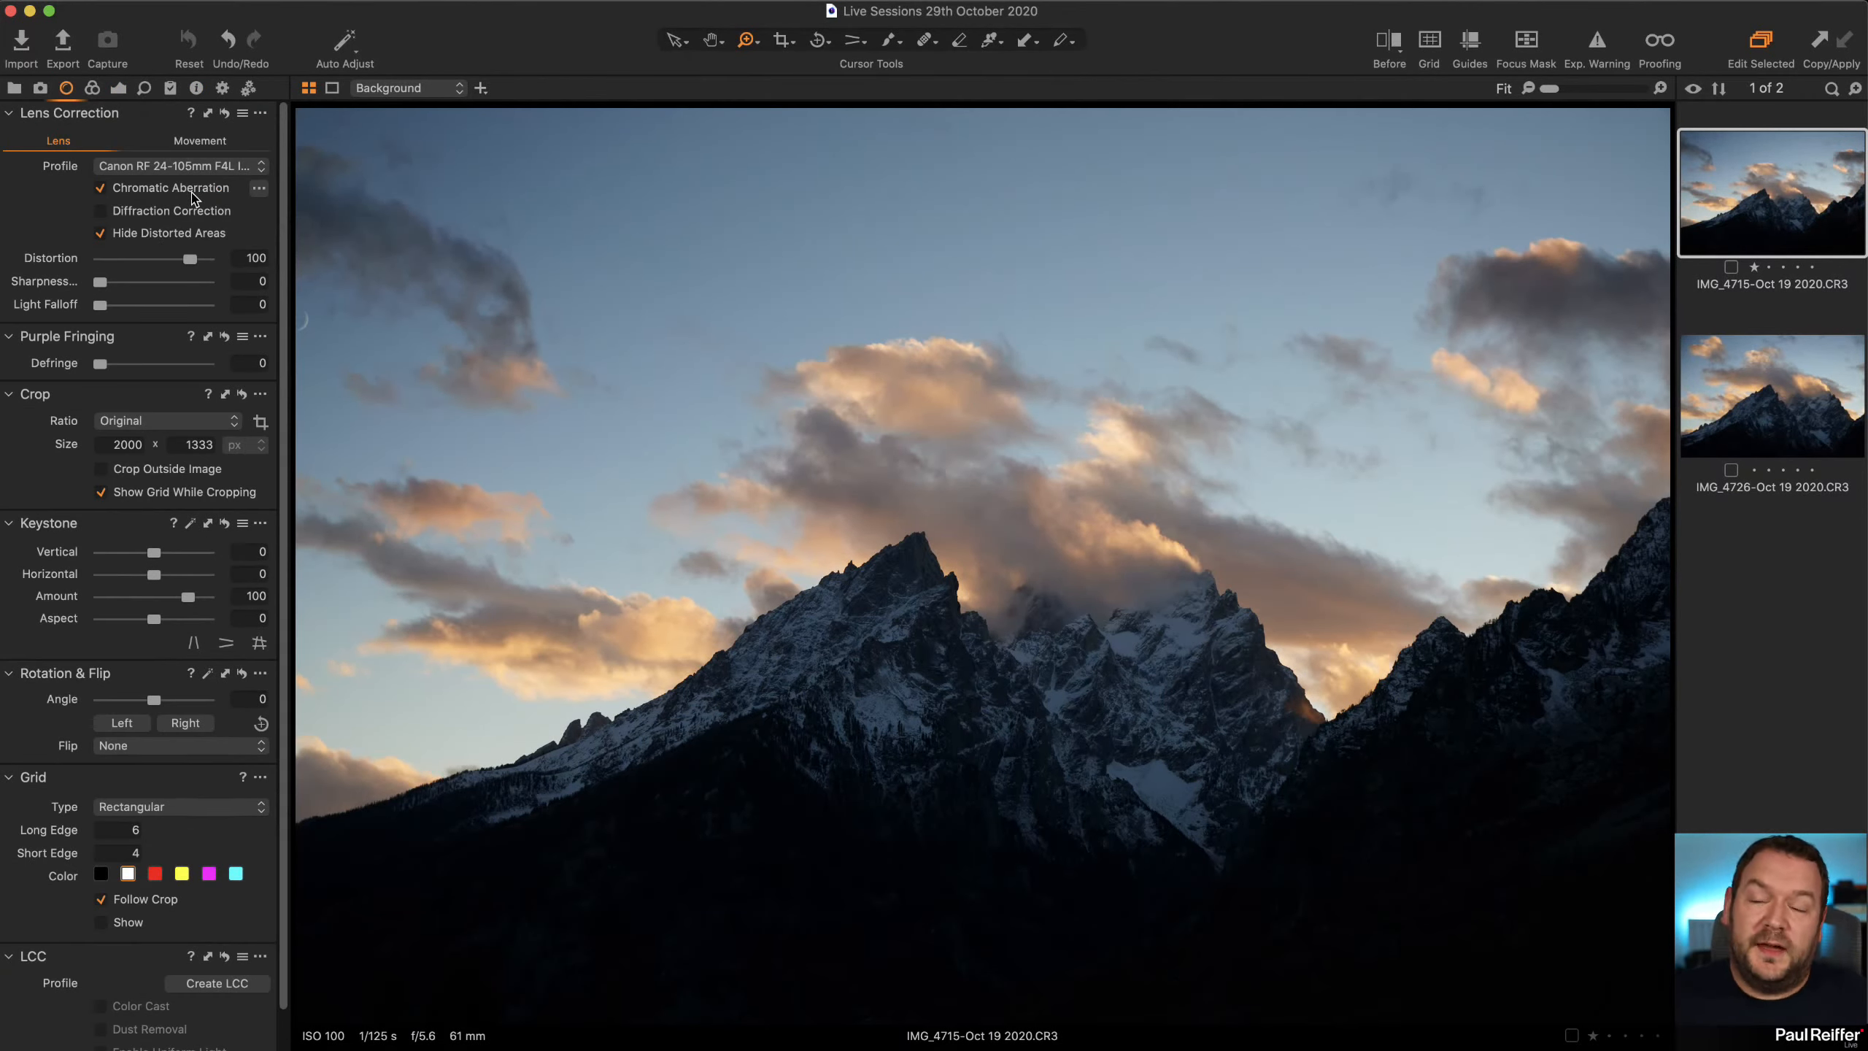
mouse_move(191, 259)
mouse_down()
mouse_move(100, 259)
mouse_move(182, 266)
mouse_up()
double_click(182, 267)
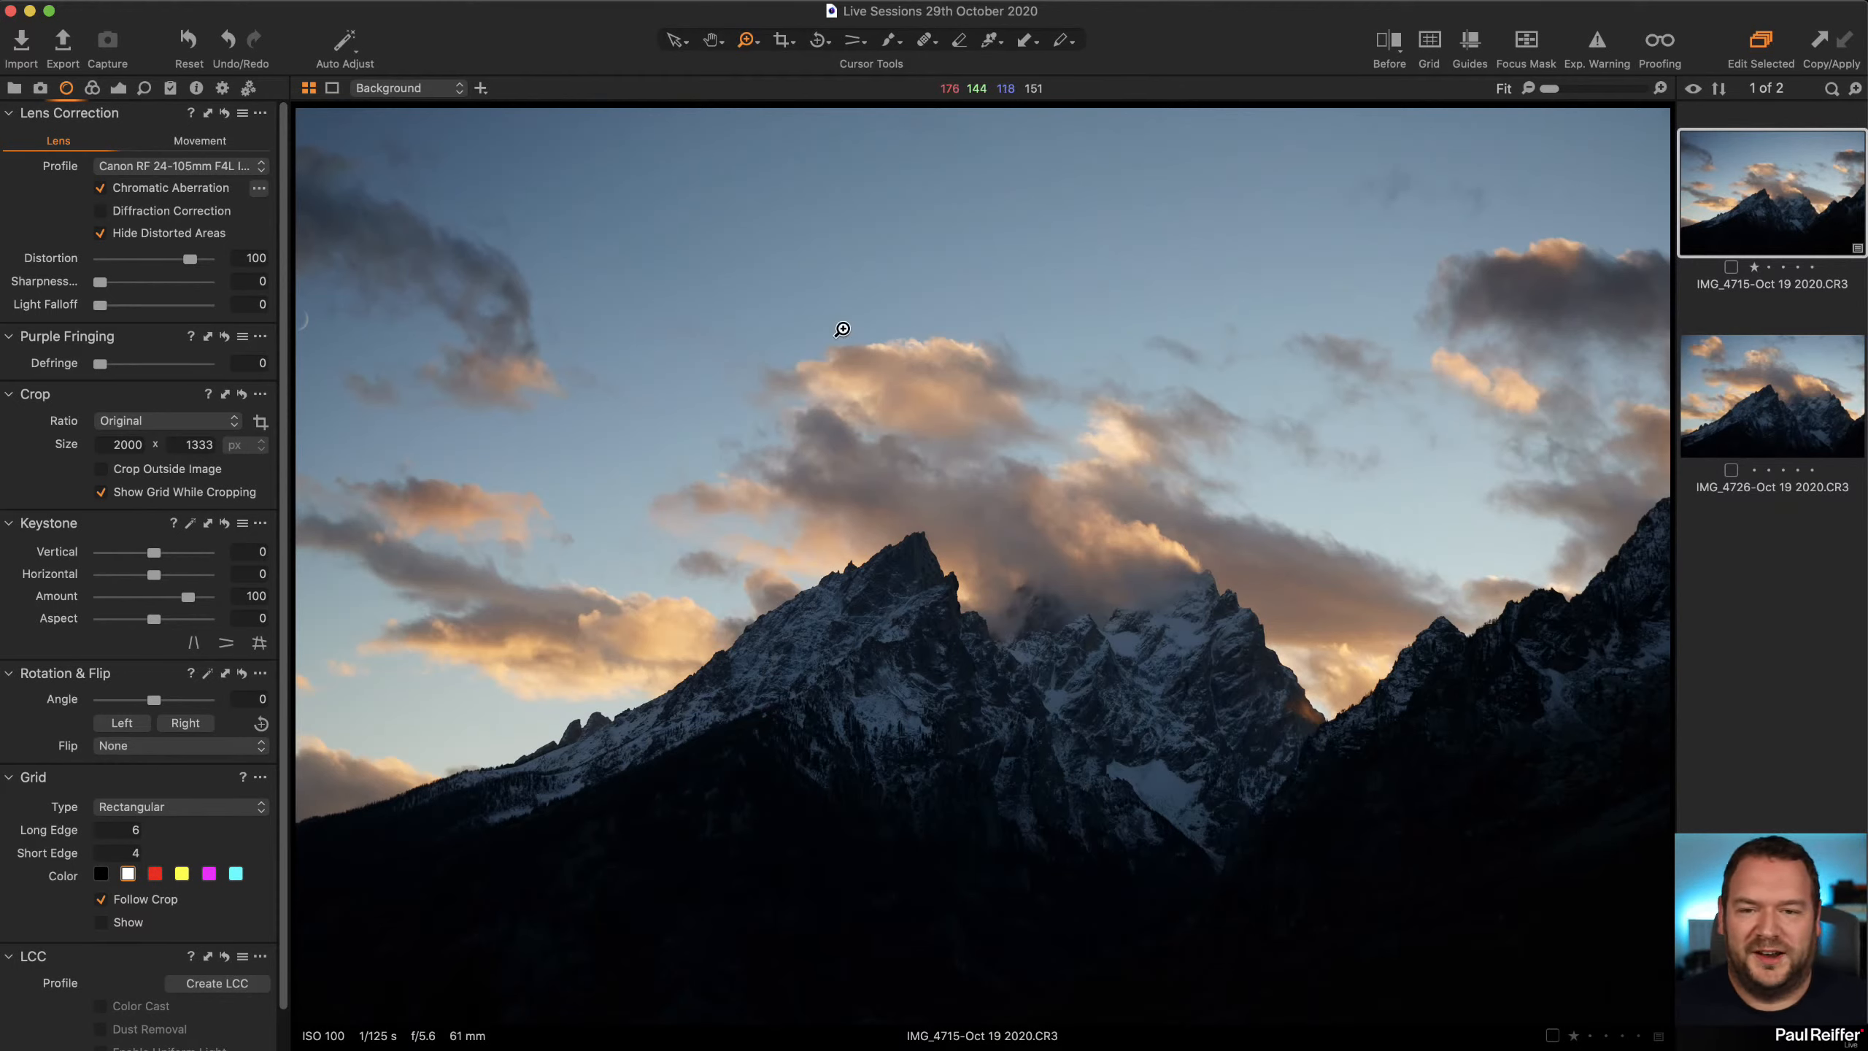
Crop IMG_4715 at the Original aspect ratio, cutting away the upper sky and the dark ridge on the right while keeping the moon
click(782, 40)
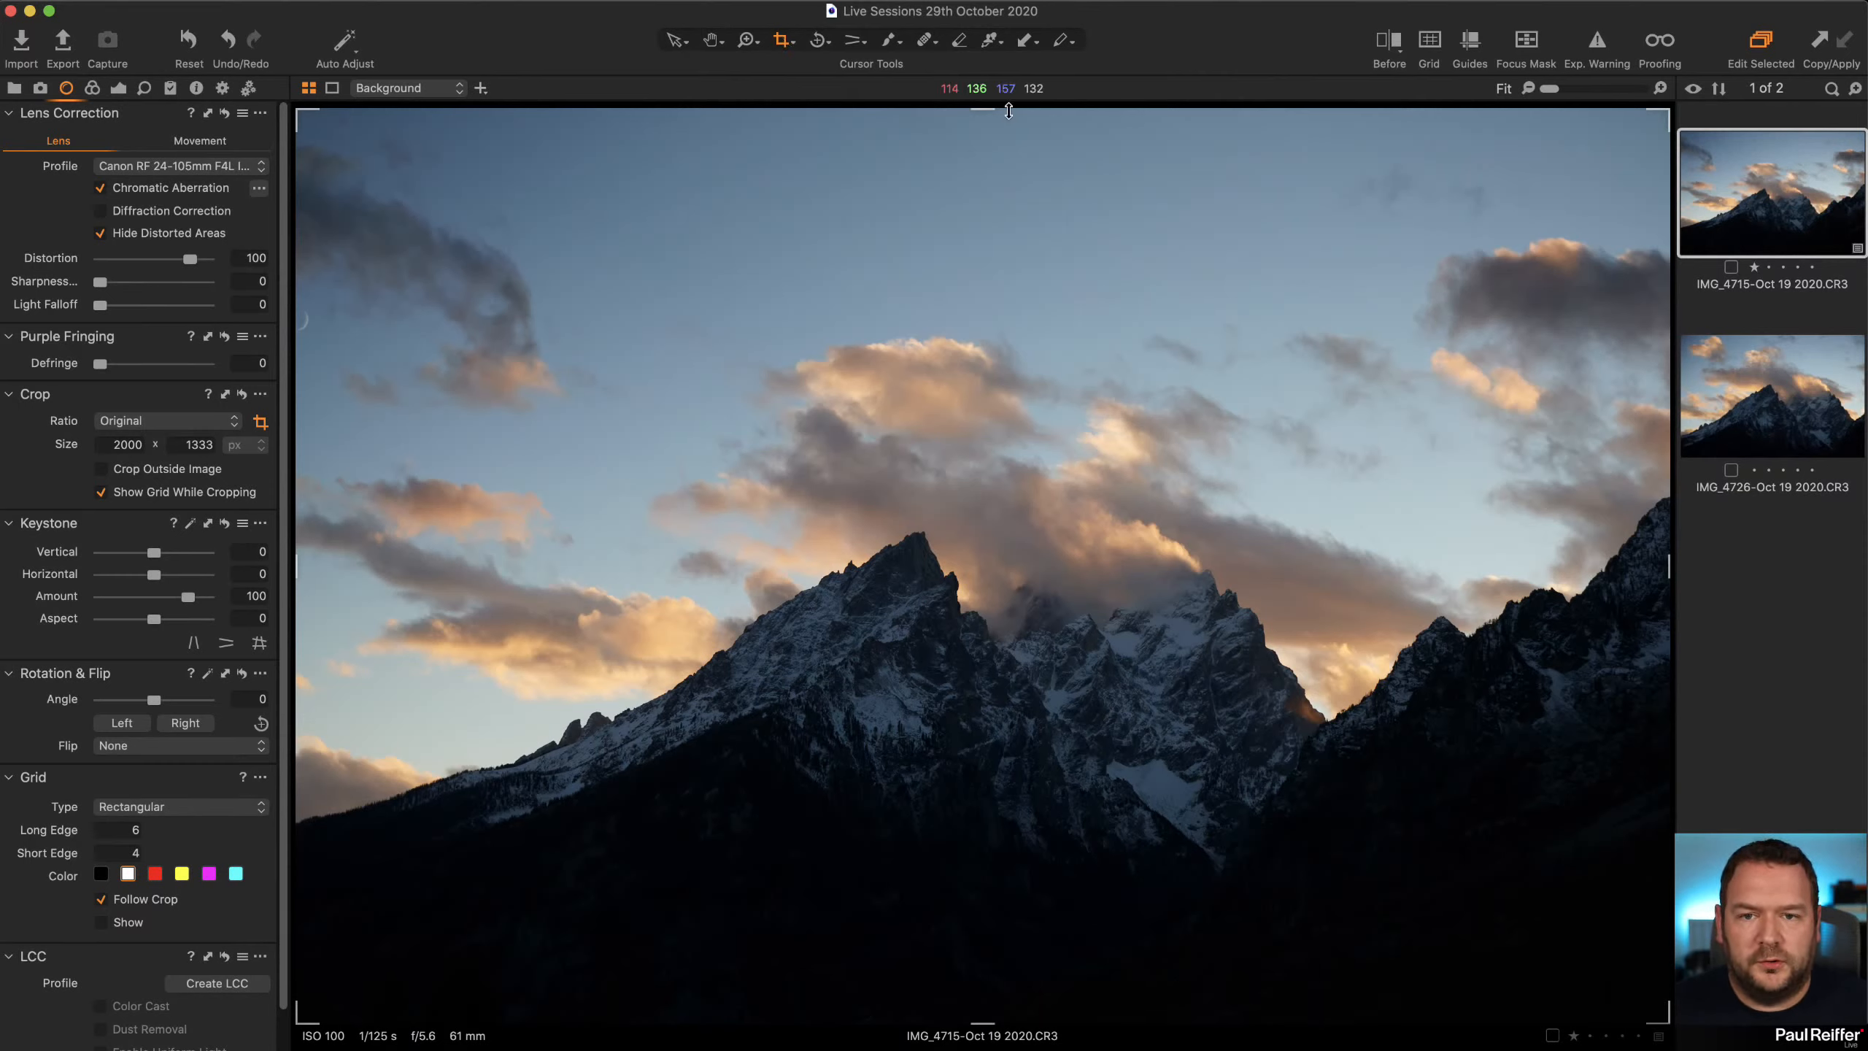
click(788, 44)
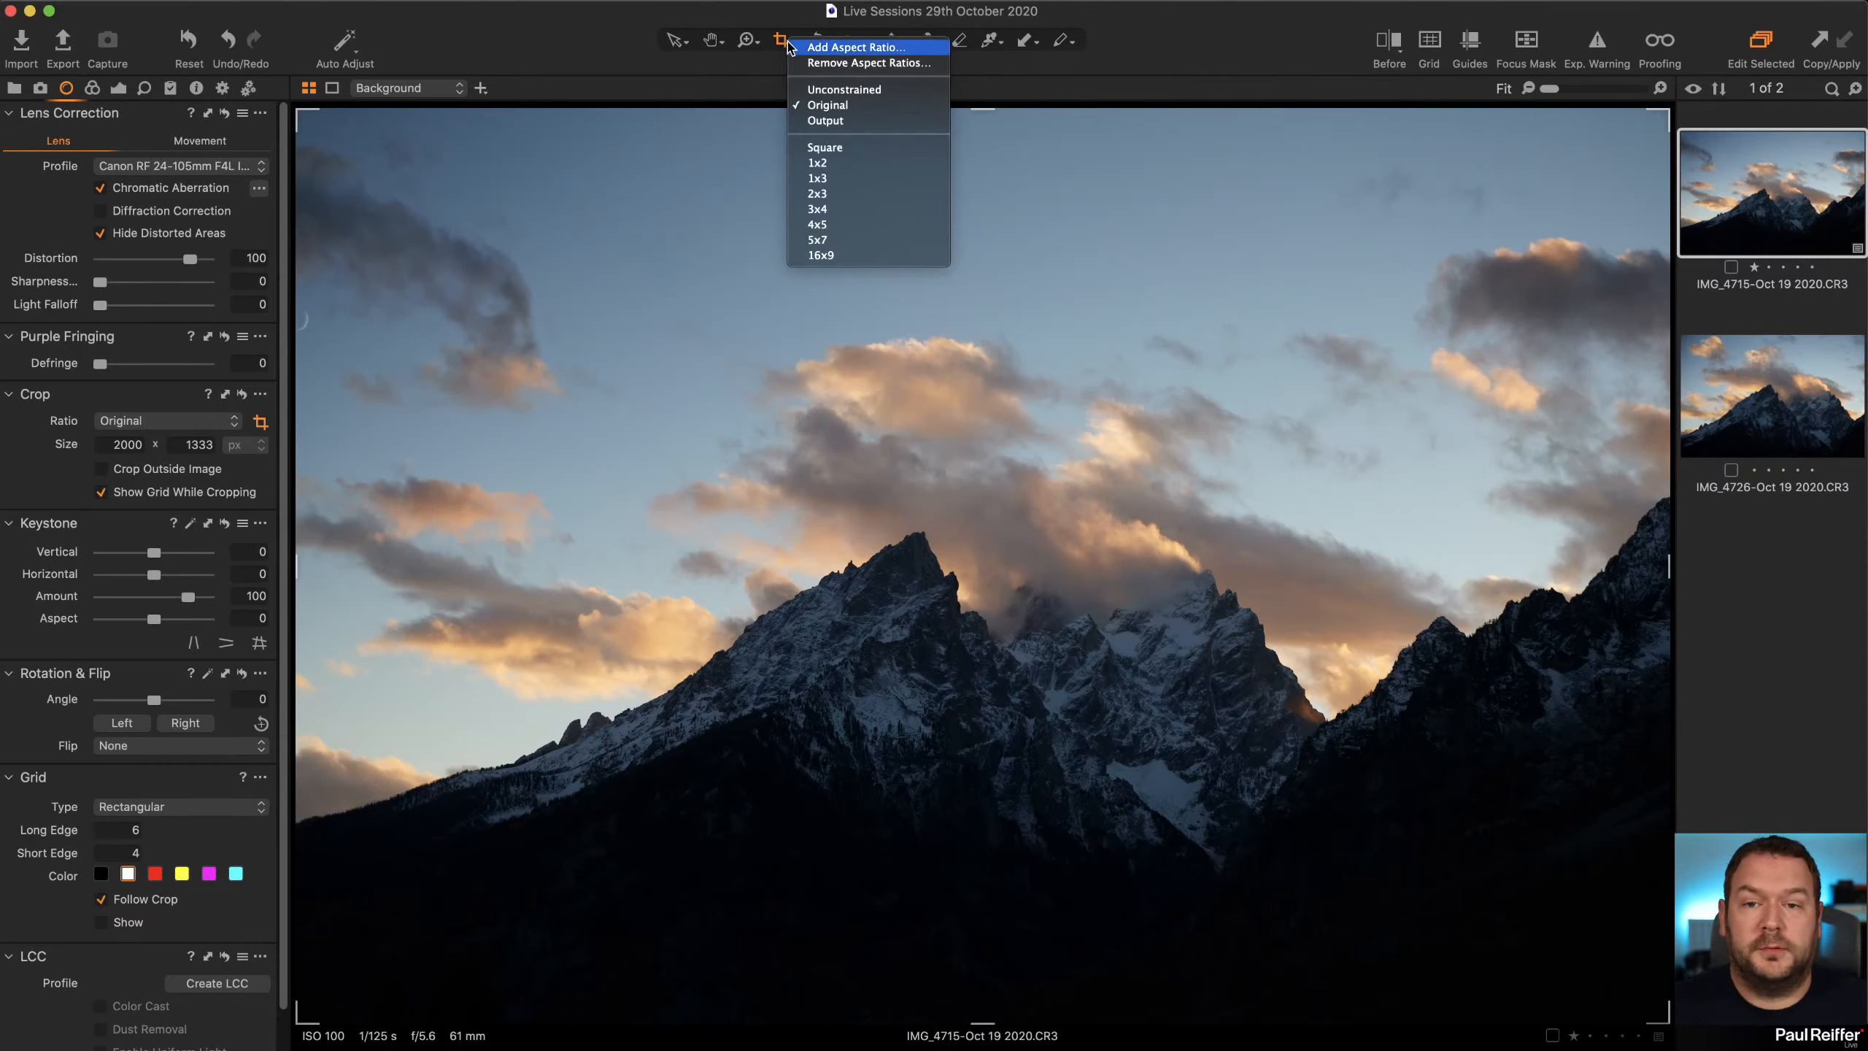
click(859, 108)
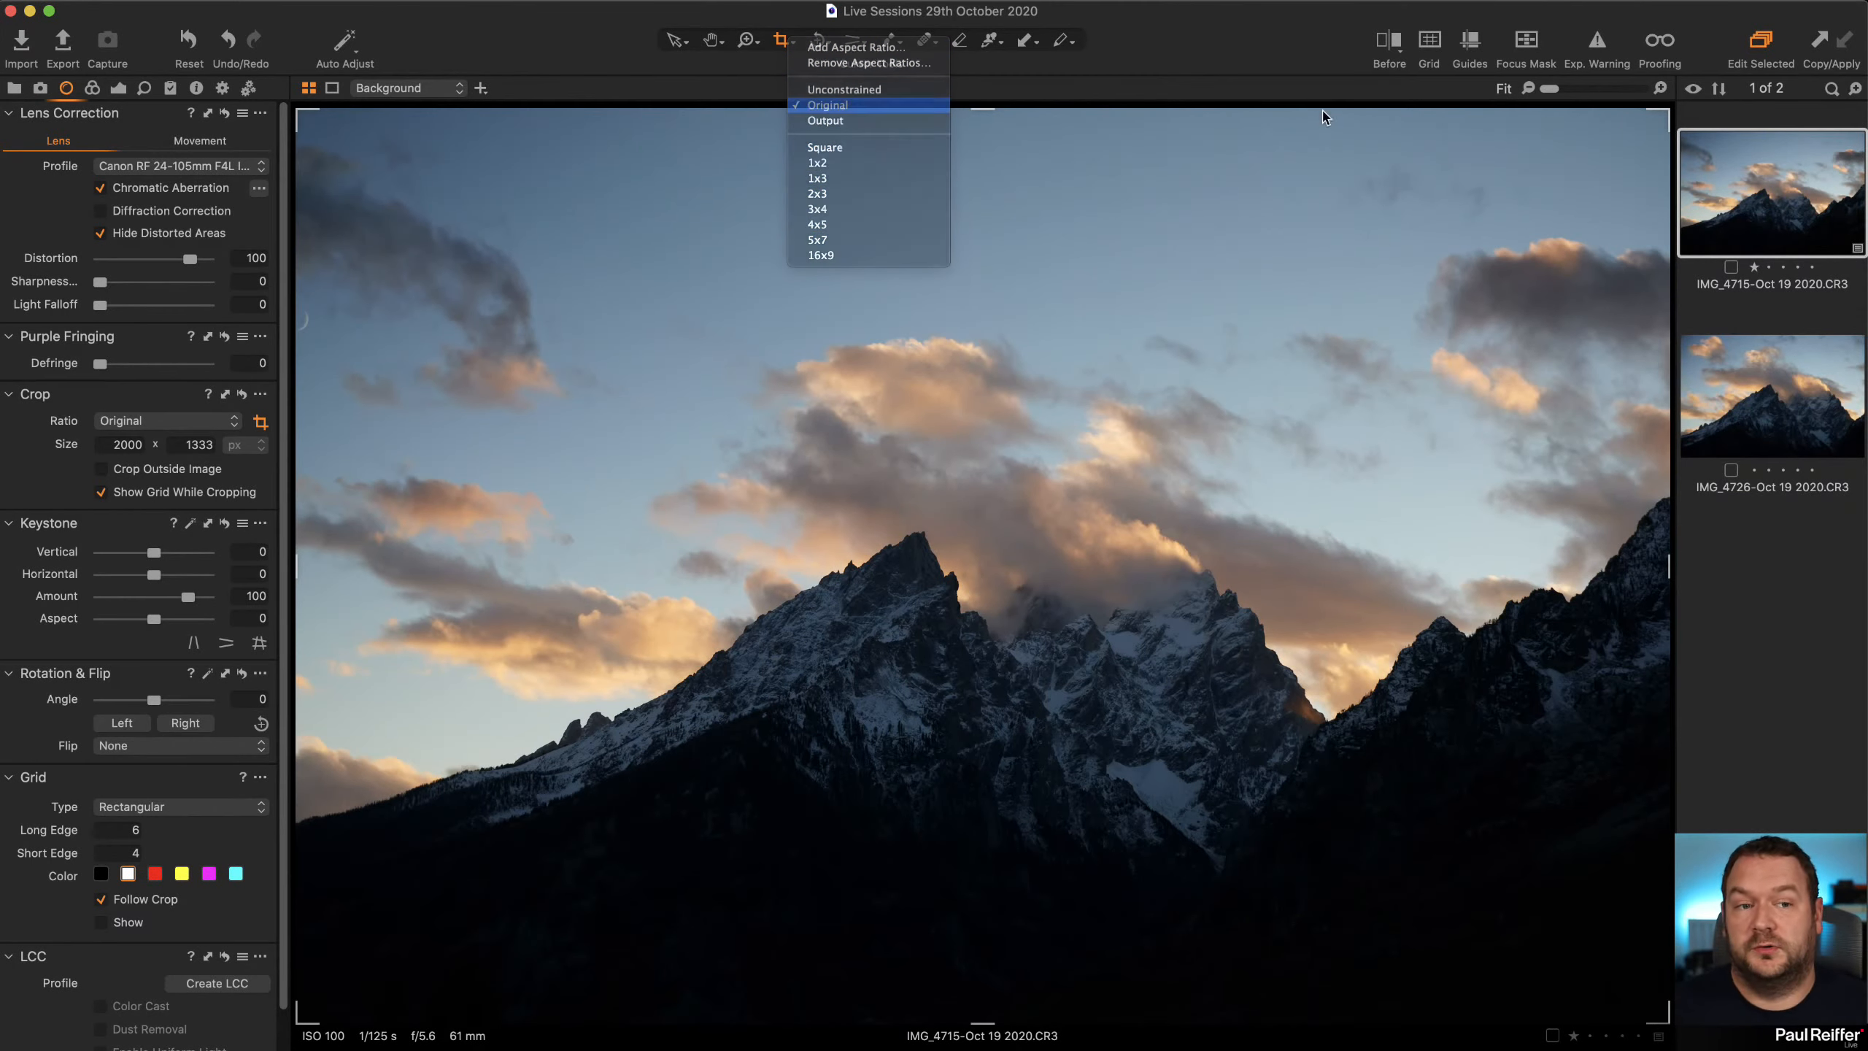
click(780, 46)
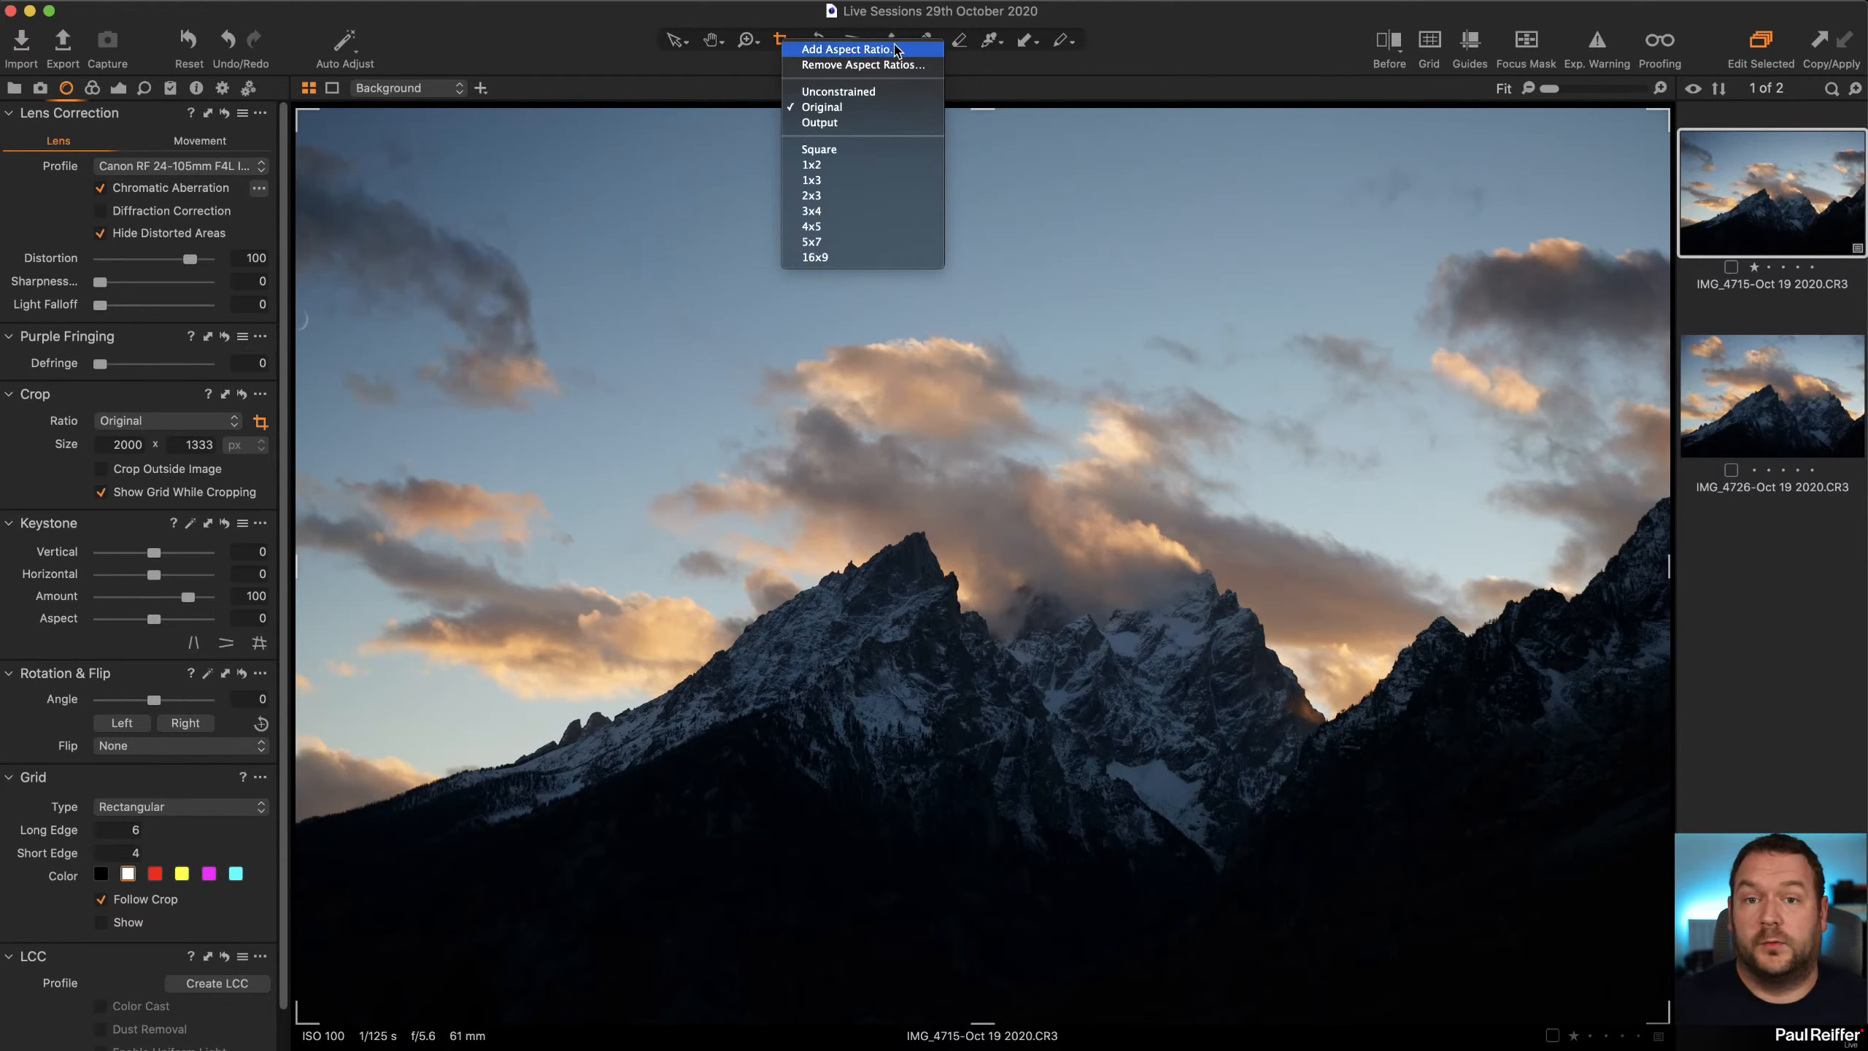
click(835, 110)
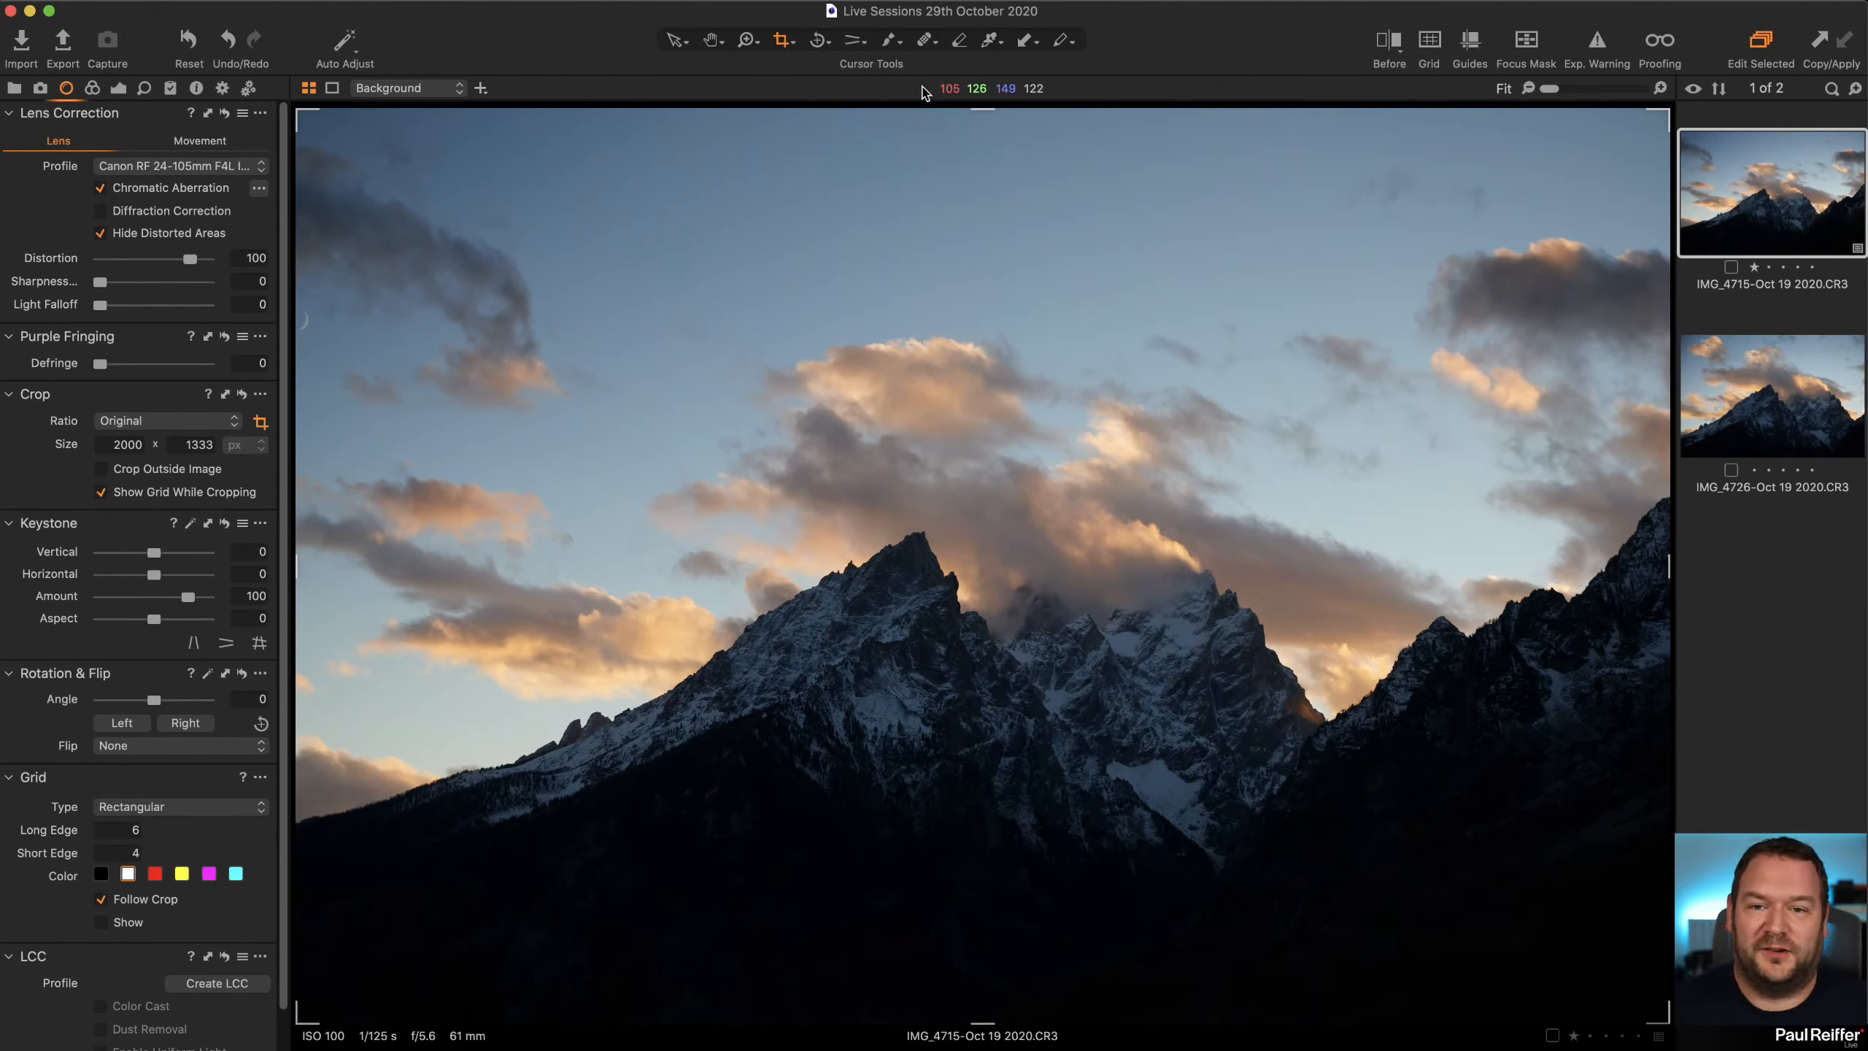
drag(1652, 111, 1380, 279)
drag(1289, 425, 1284, 417)
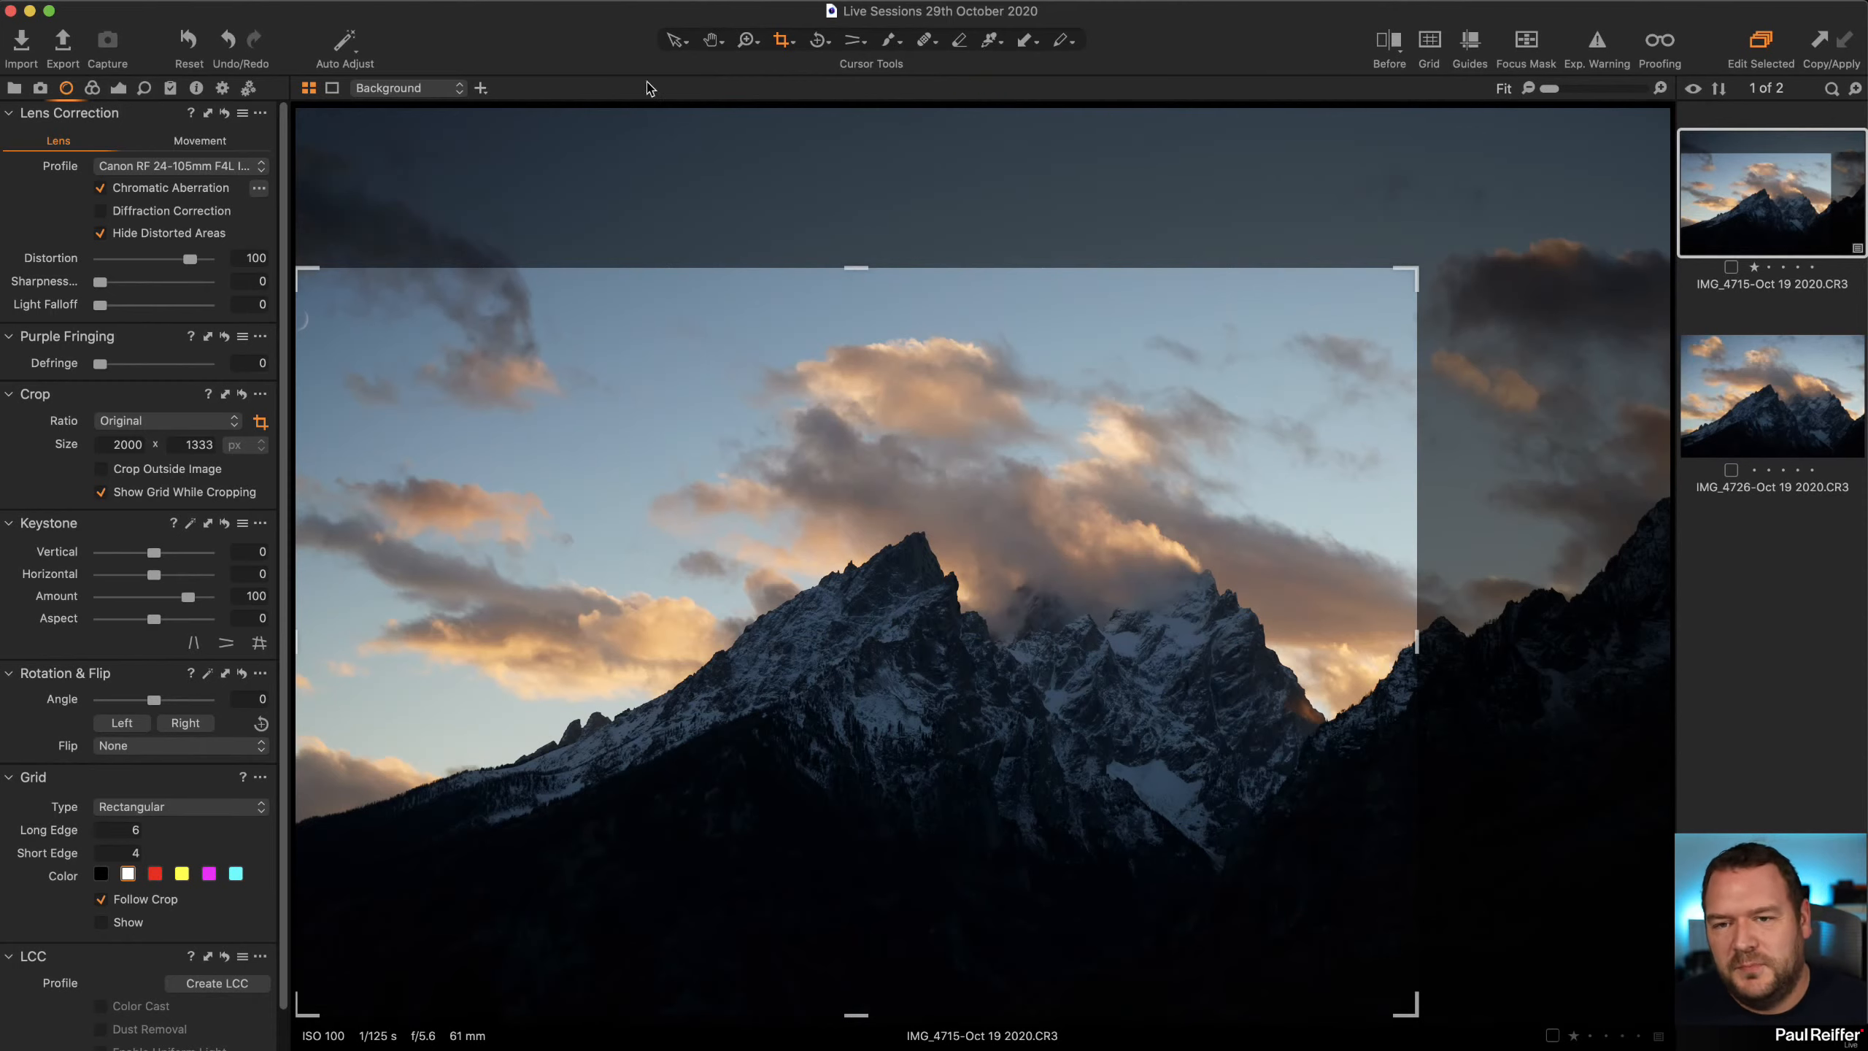
click(674, 40)
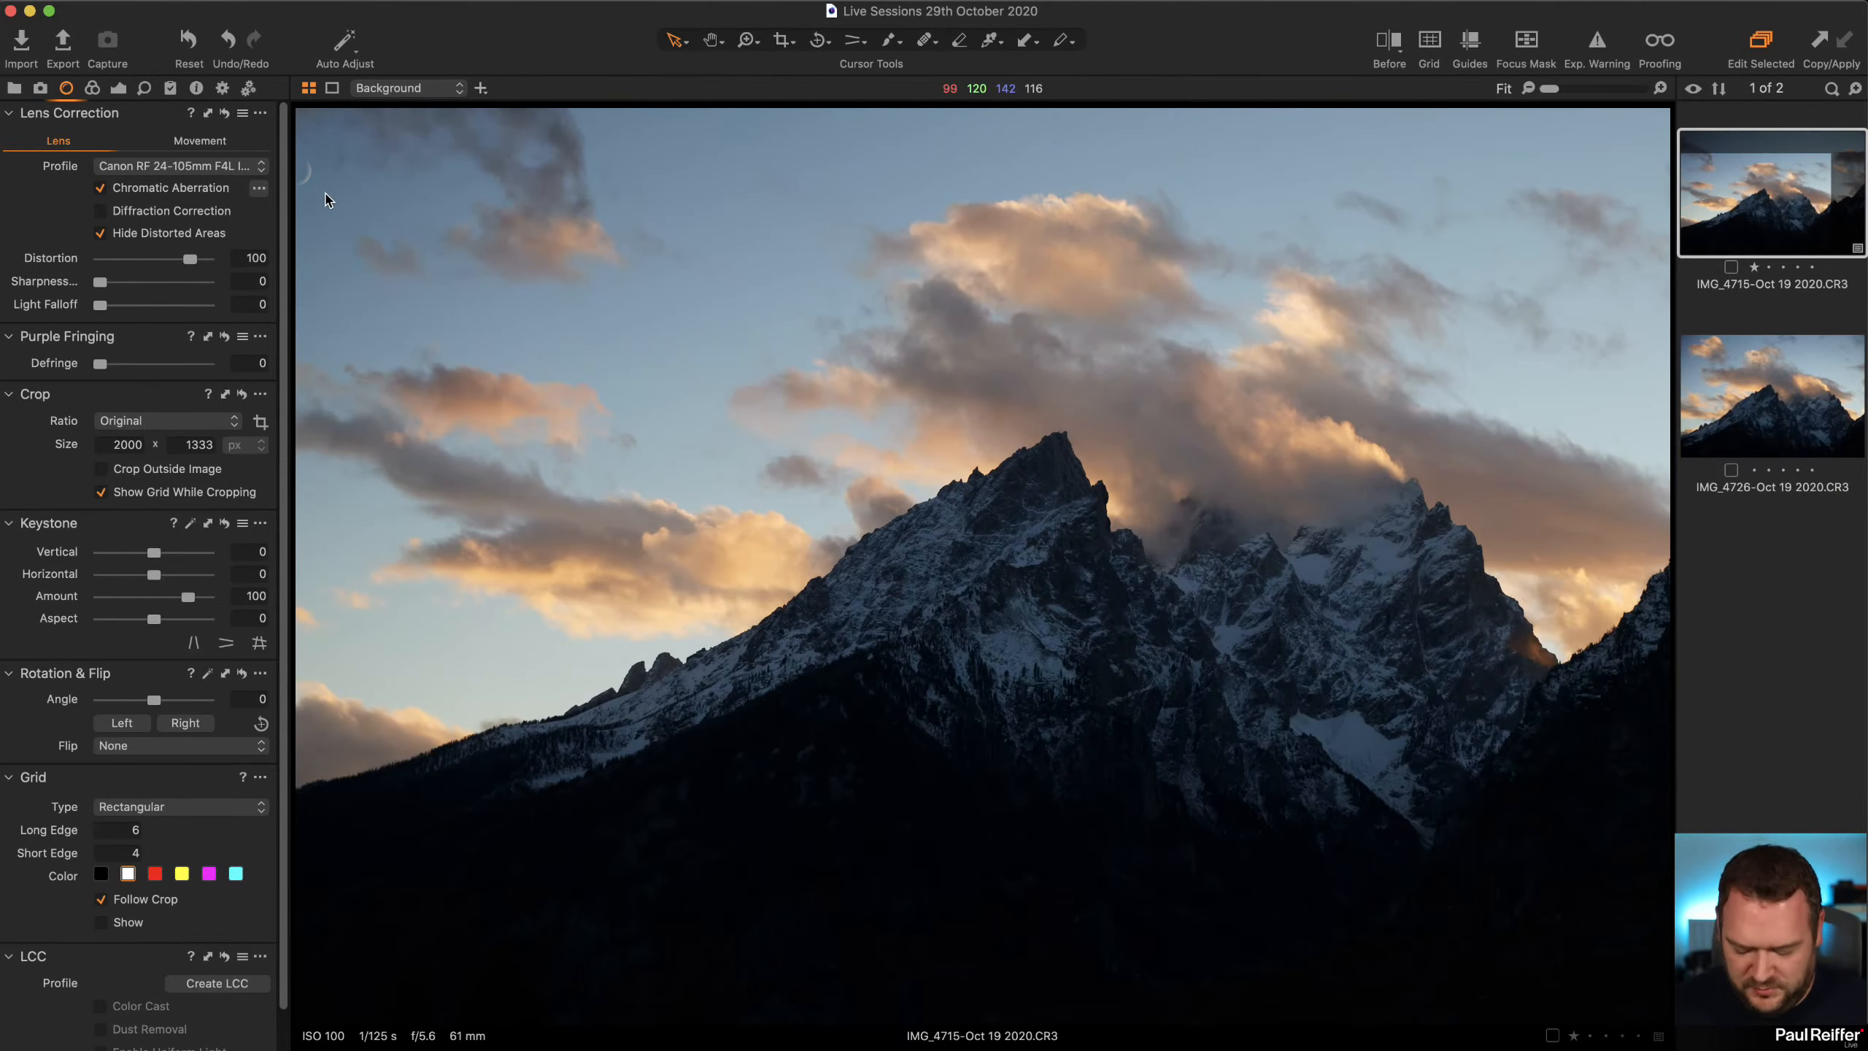
Examine the crescent moon at the left edge of the cropped IMG_4715 and compare the full frame with IMG_4726
key(z)
drag(407, 244, 189, 123)
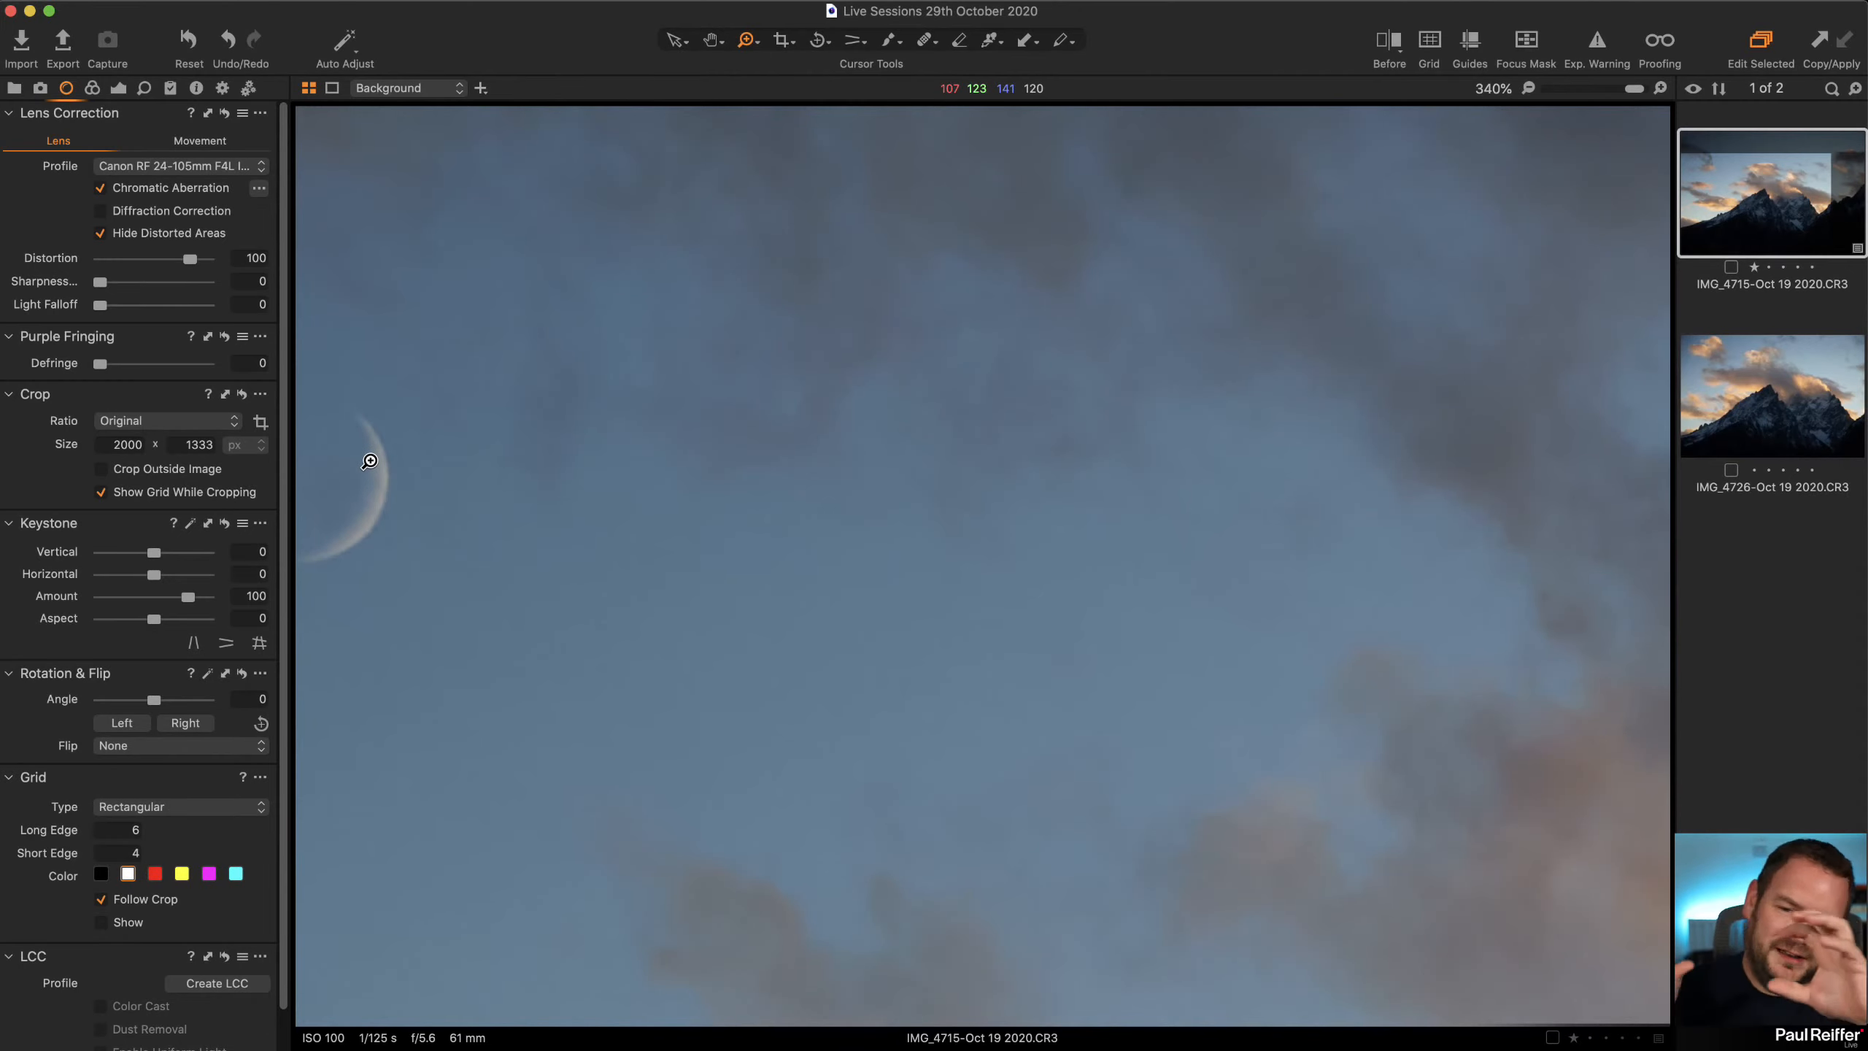
alt+click(414, 450)
alt+click(414, 450)
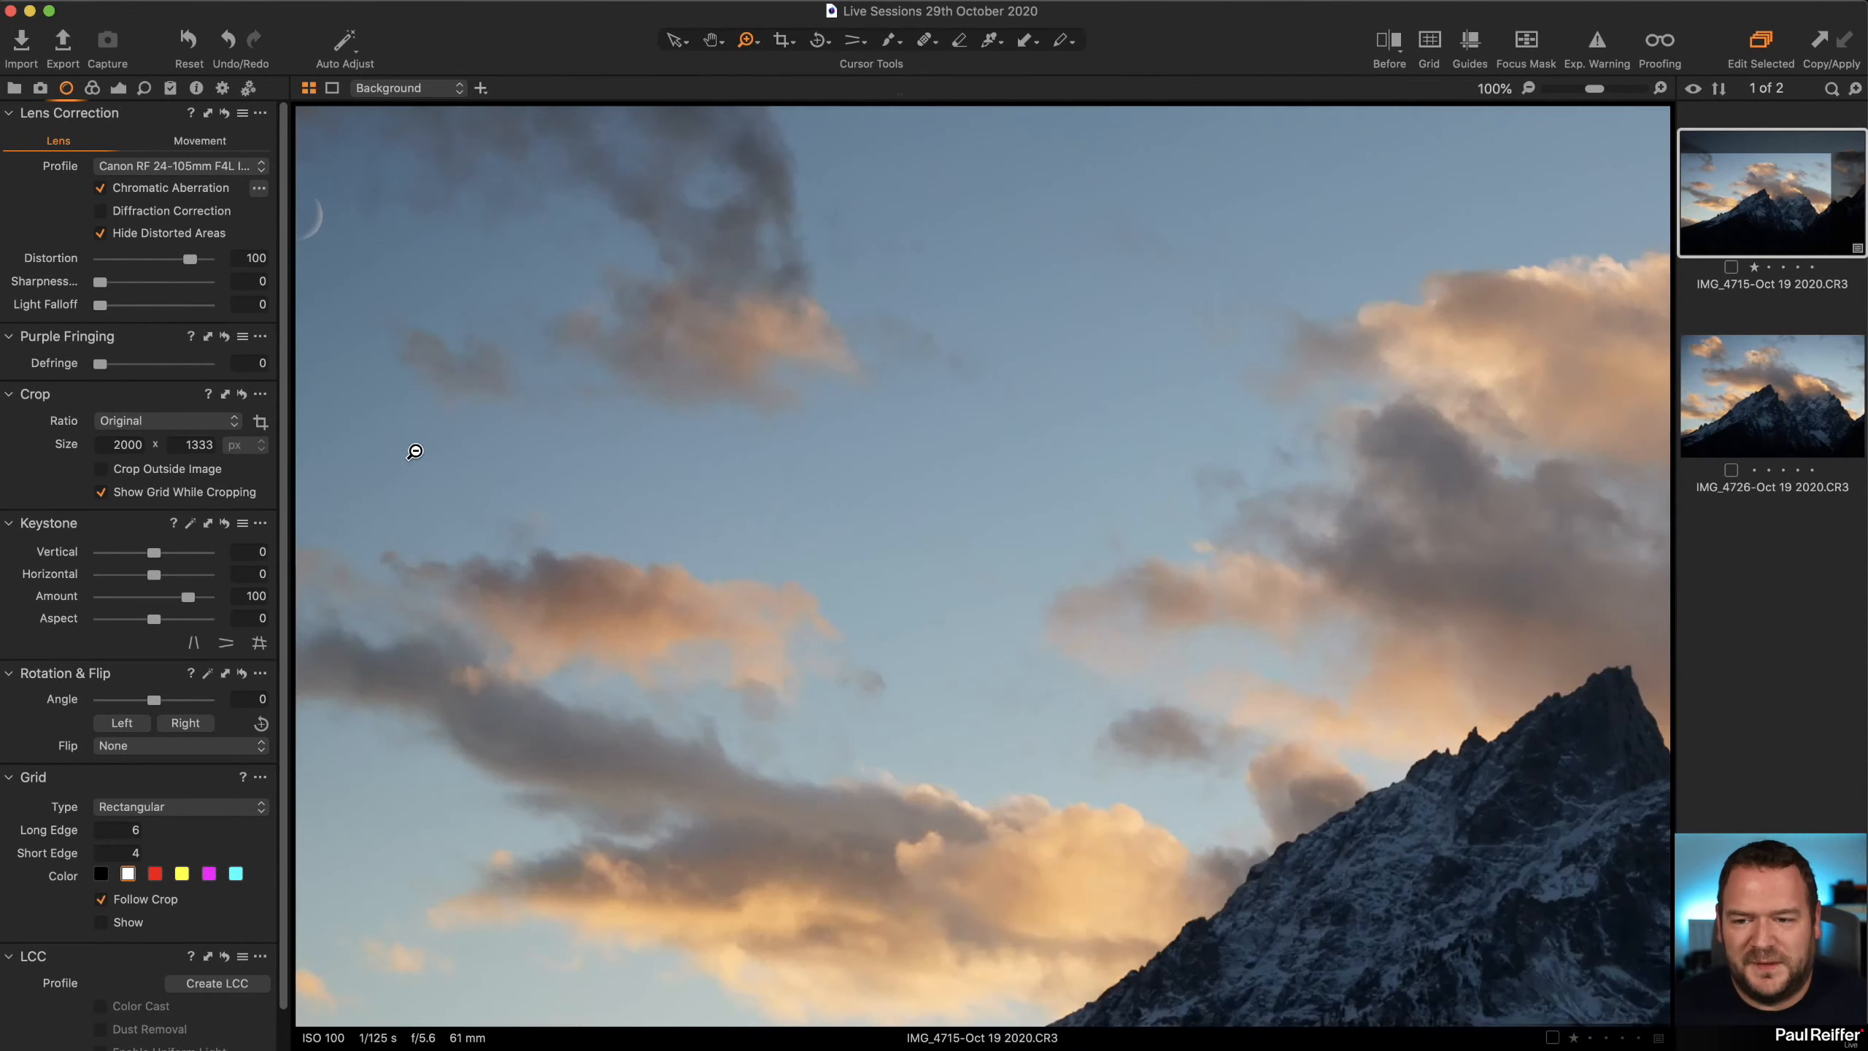
alt+click(551, 411)
alt+click(617, 215)
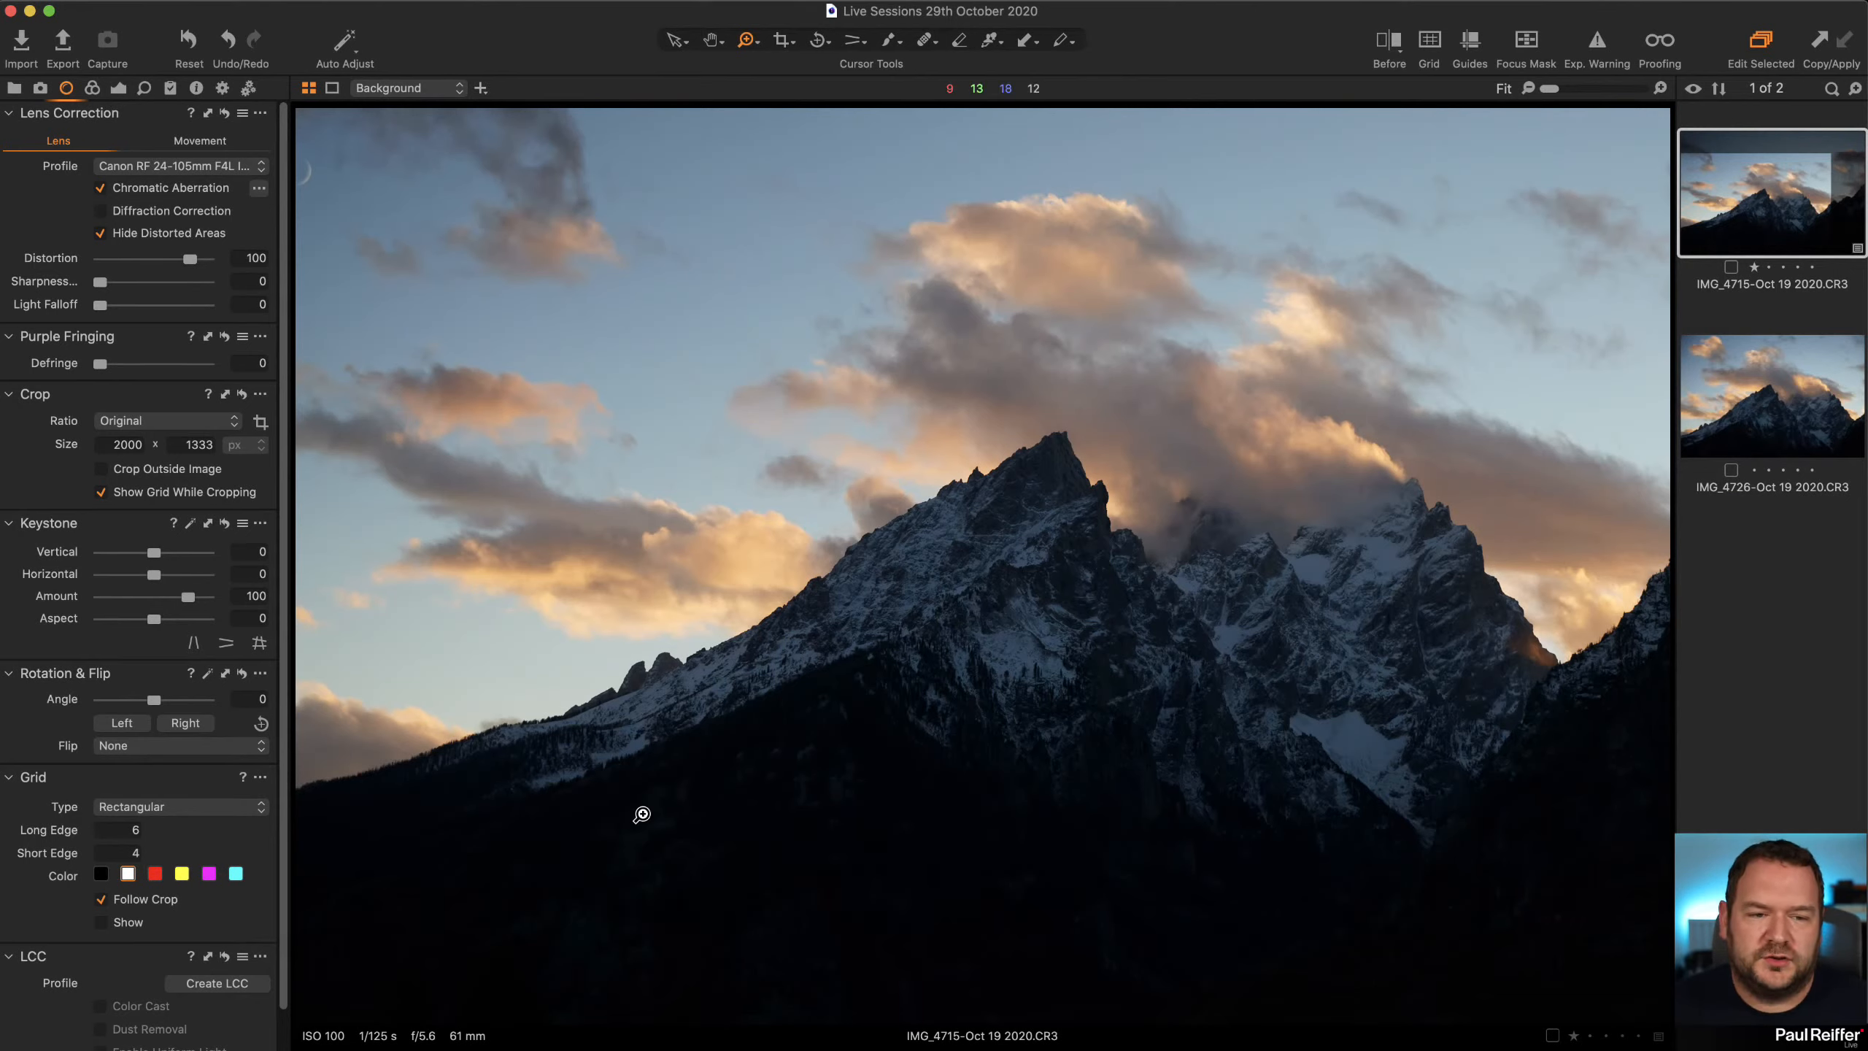
click(1749, 404)
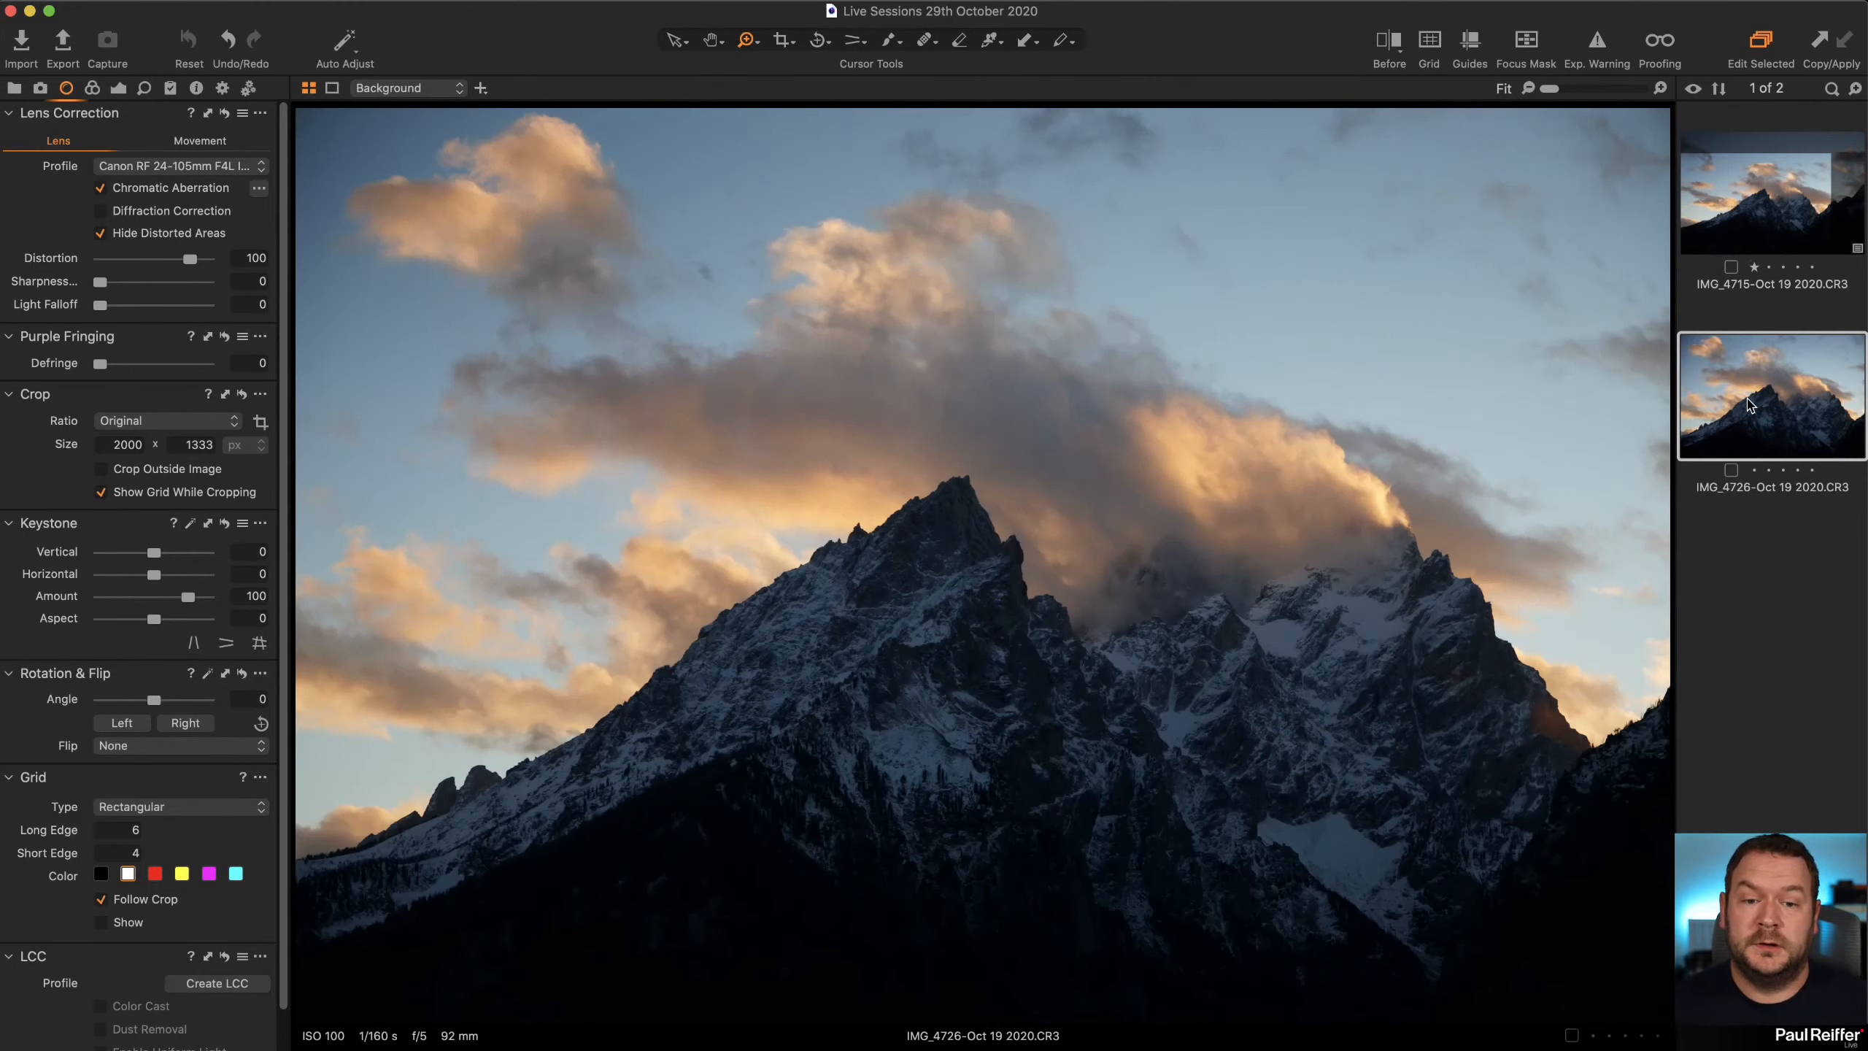
click(1754, 199)
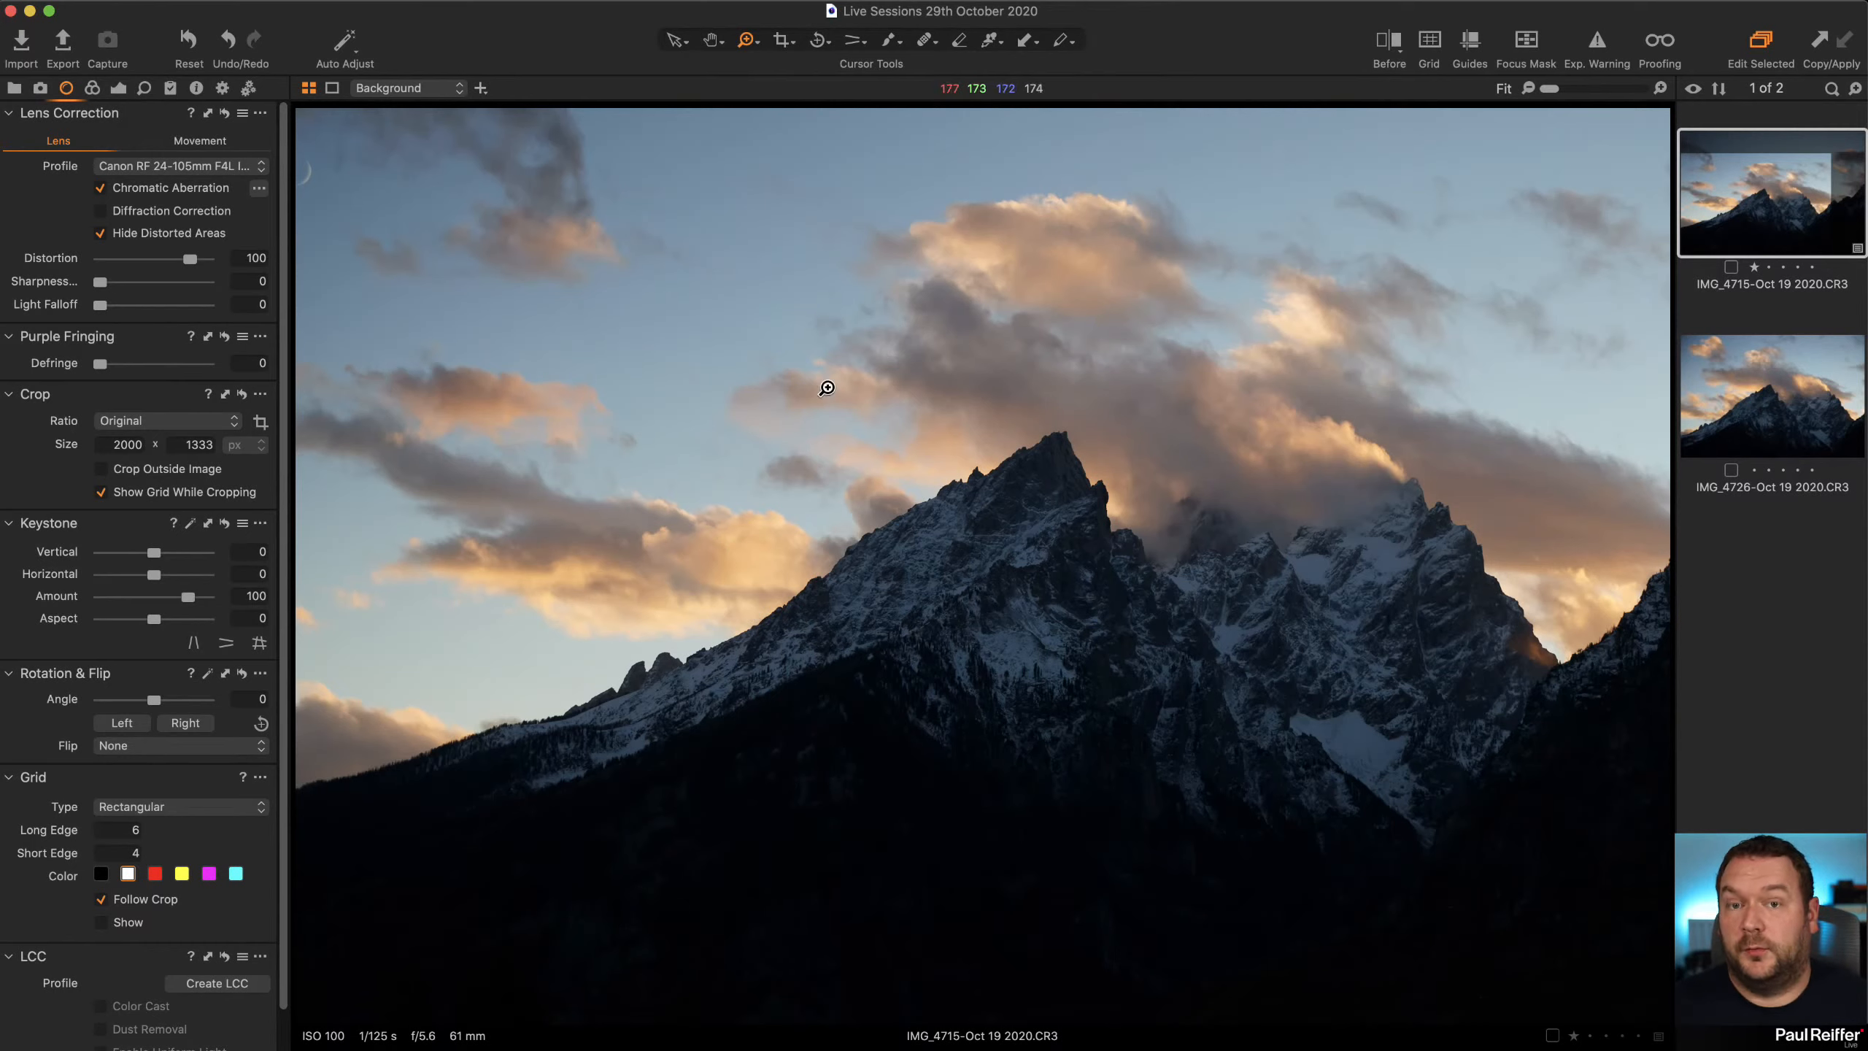
Try Exposure at 2.82 to inspect clipping along the peak's edge, reset it and turn off the exposure warning
click(117, 88)
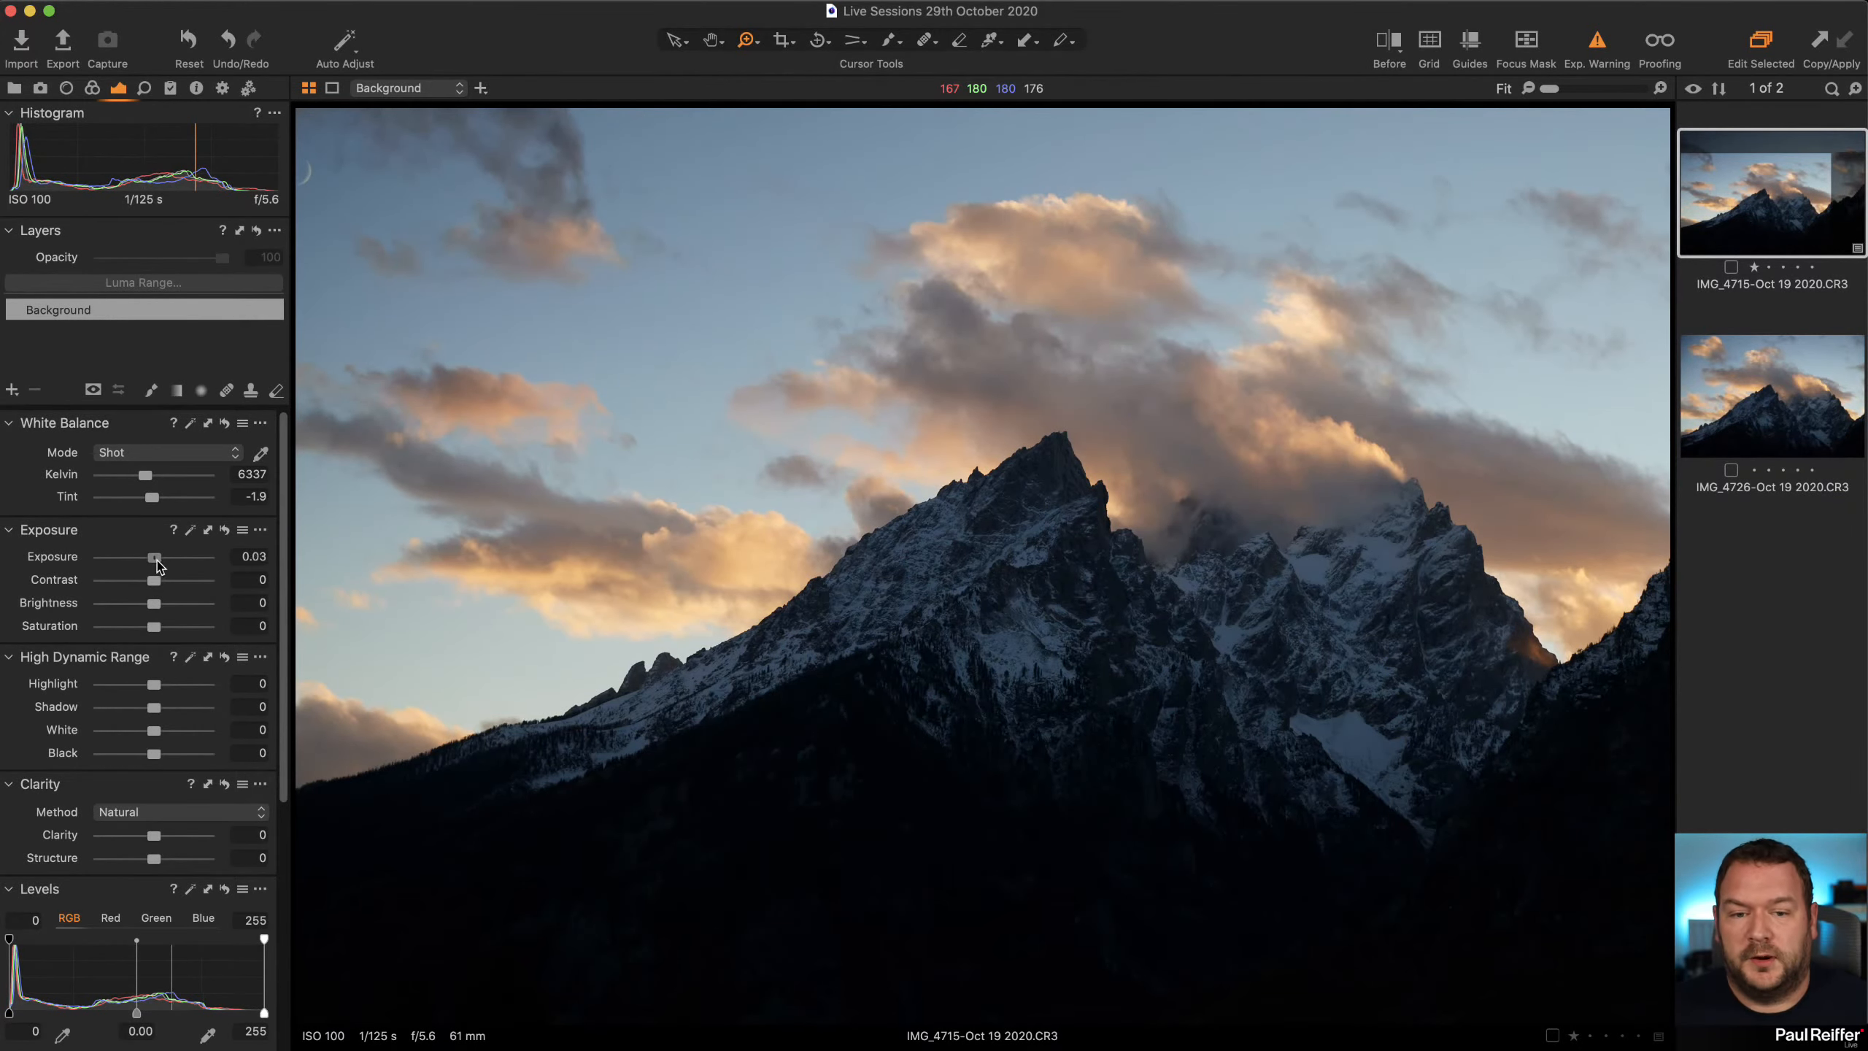
drag(154, 557, 192, 566)
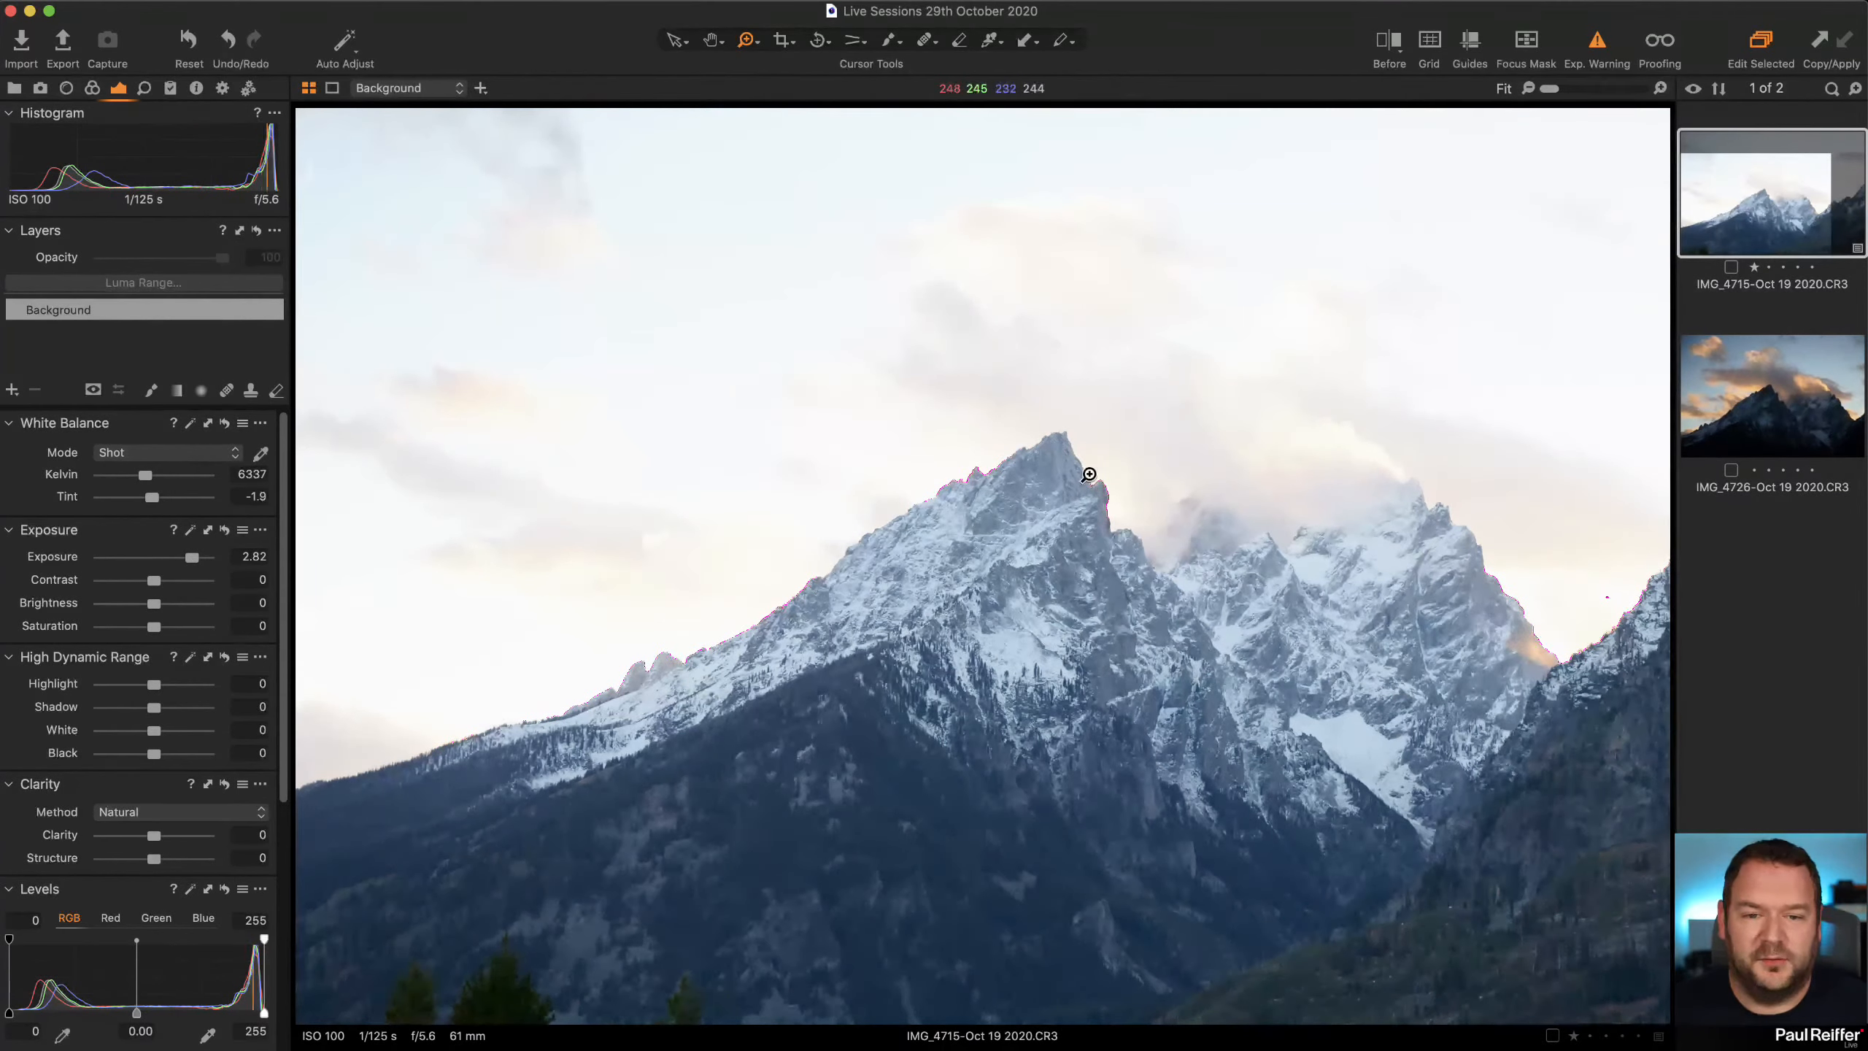
drag(1092, 472, 1129, 535)
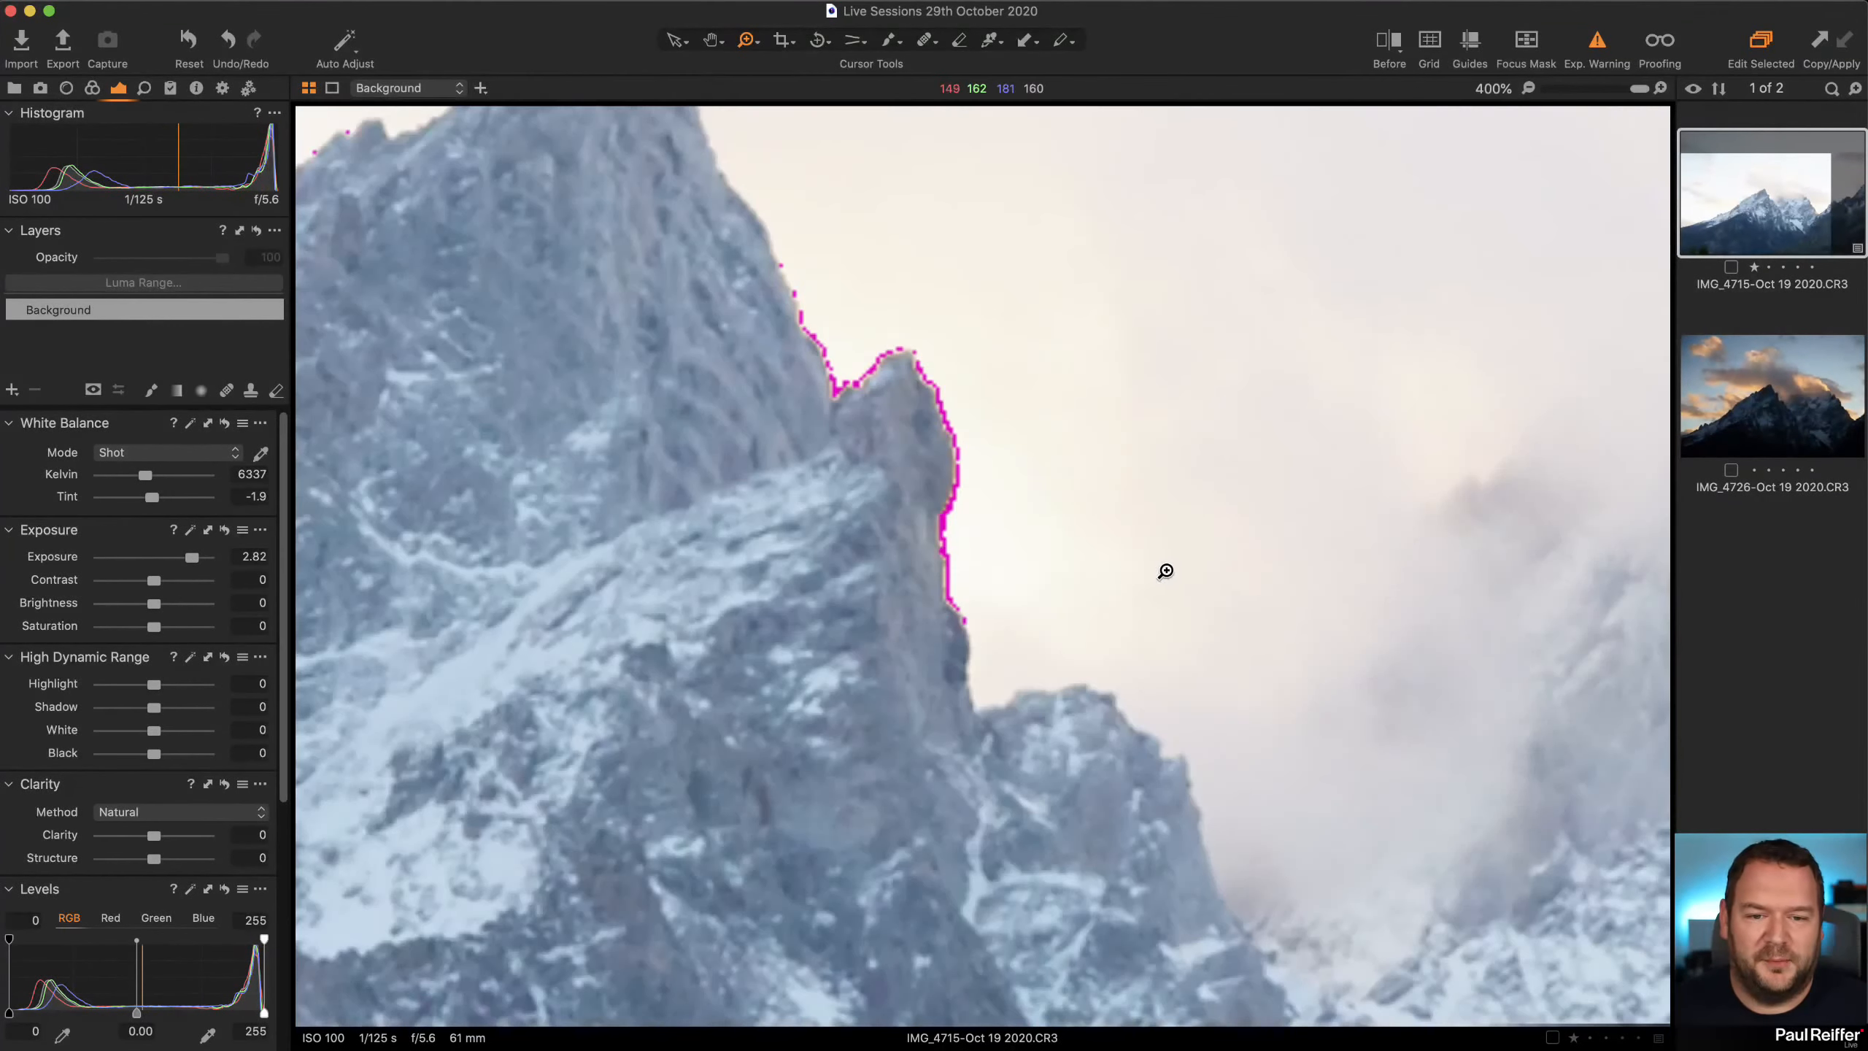
double_click(191, 556)
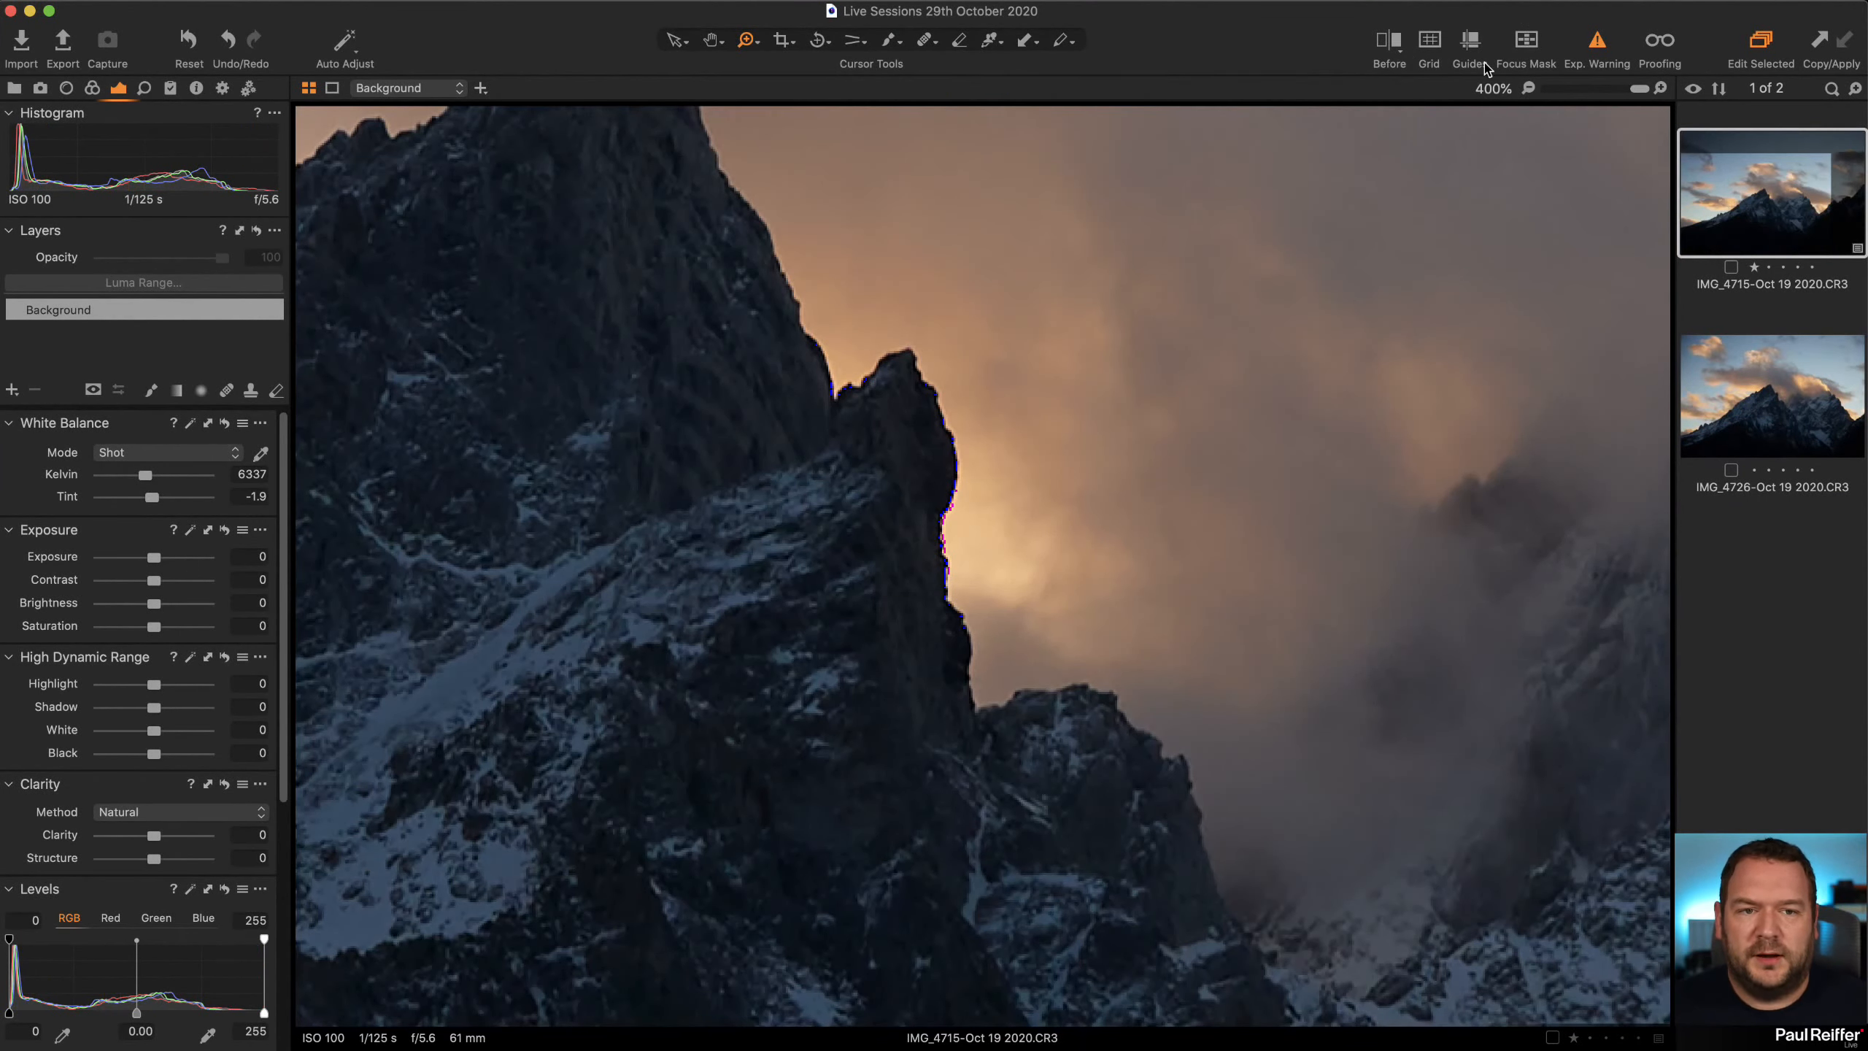
click(1597, 42)
key(super+0)
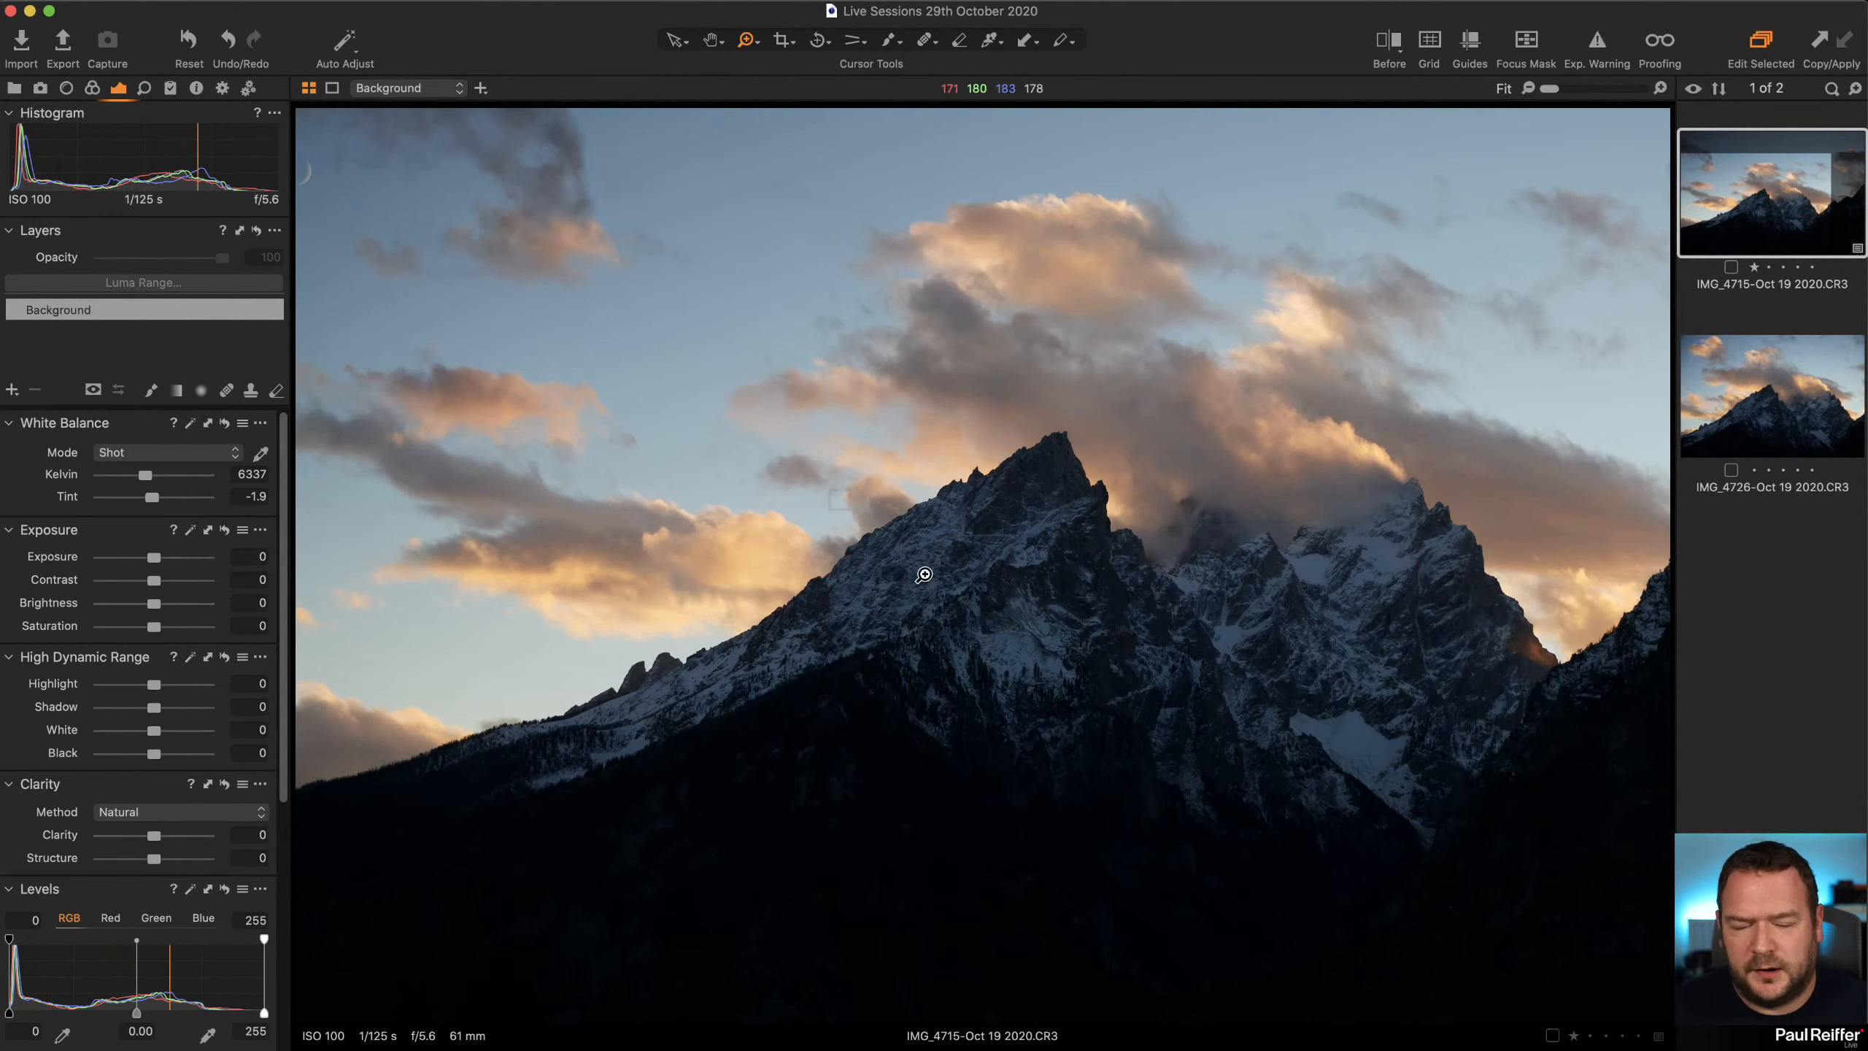
Set a custom white balance by sampling the shaded snow on the central mountain face
drag(830, 514, 1210, 839)
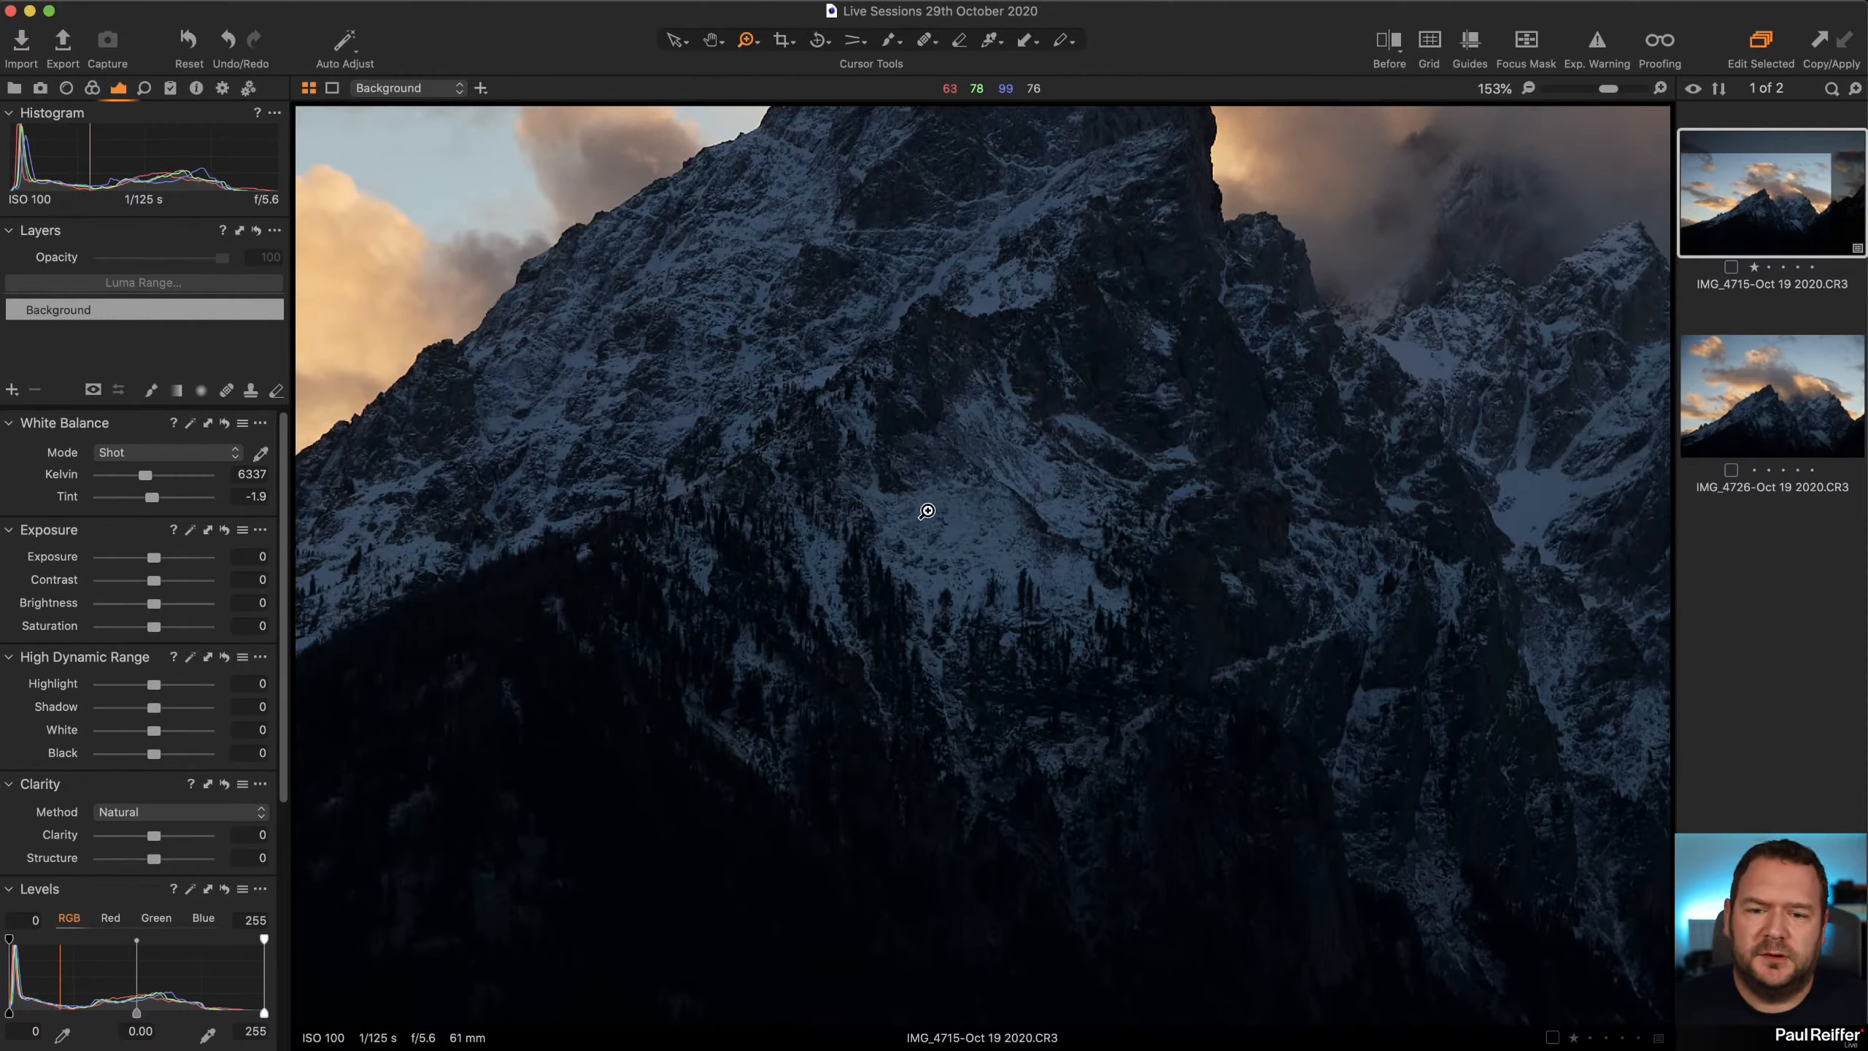
key(v)
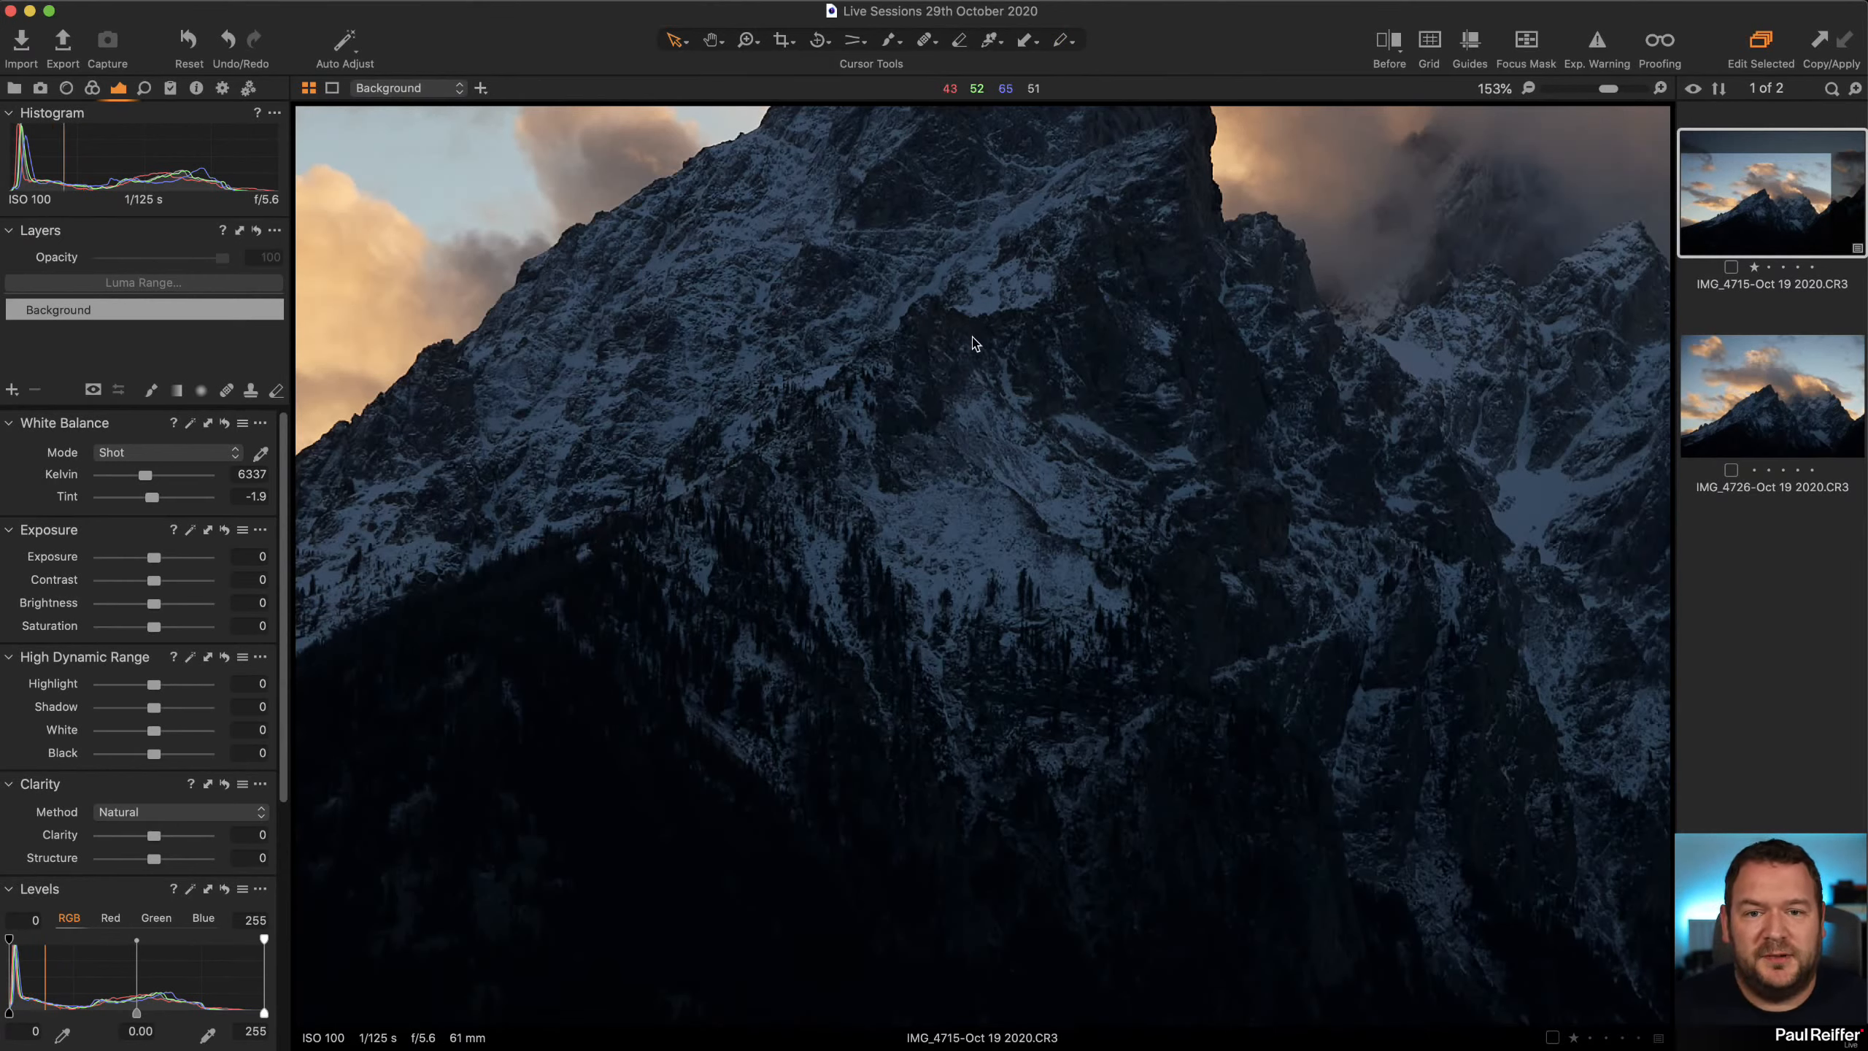
click(999, 41)
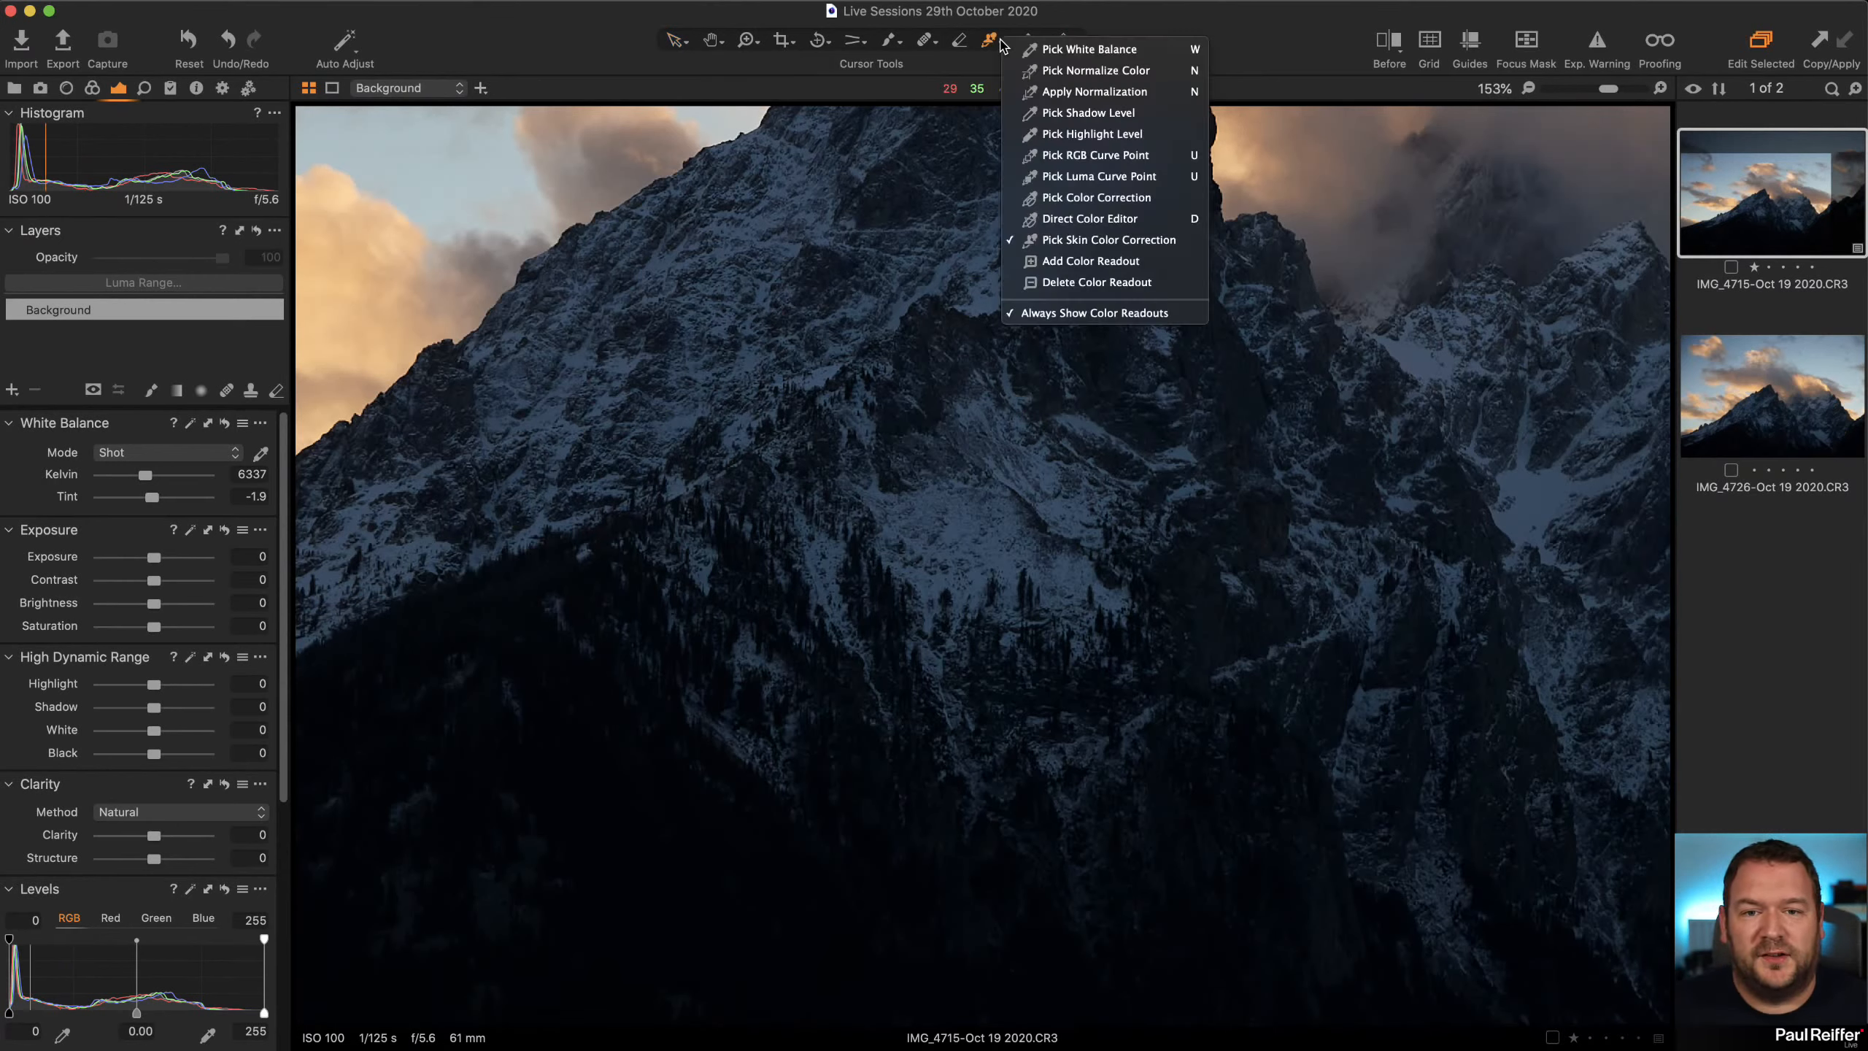
click(1036, 49)
key(i)
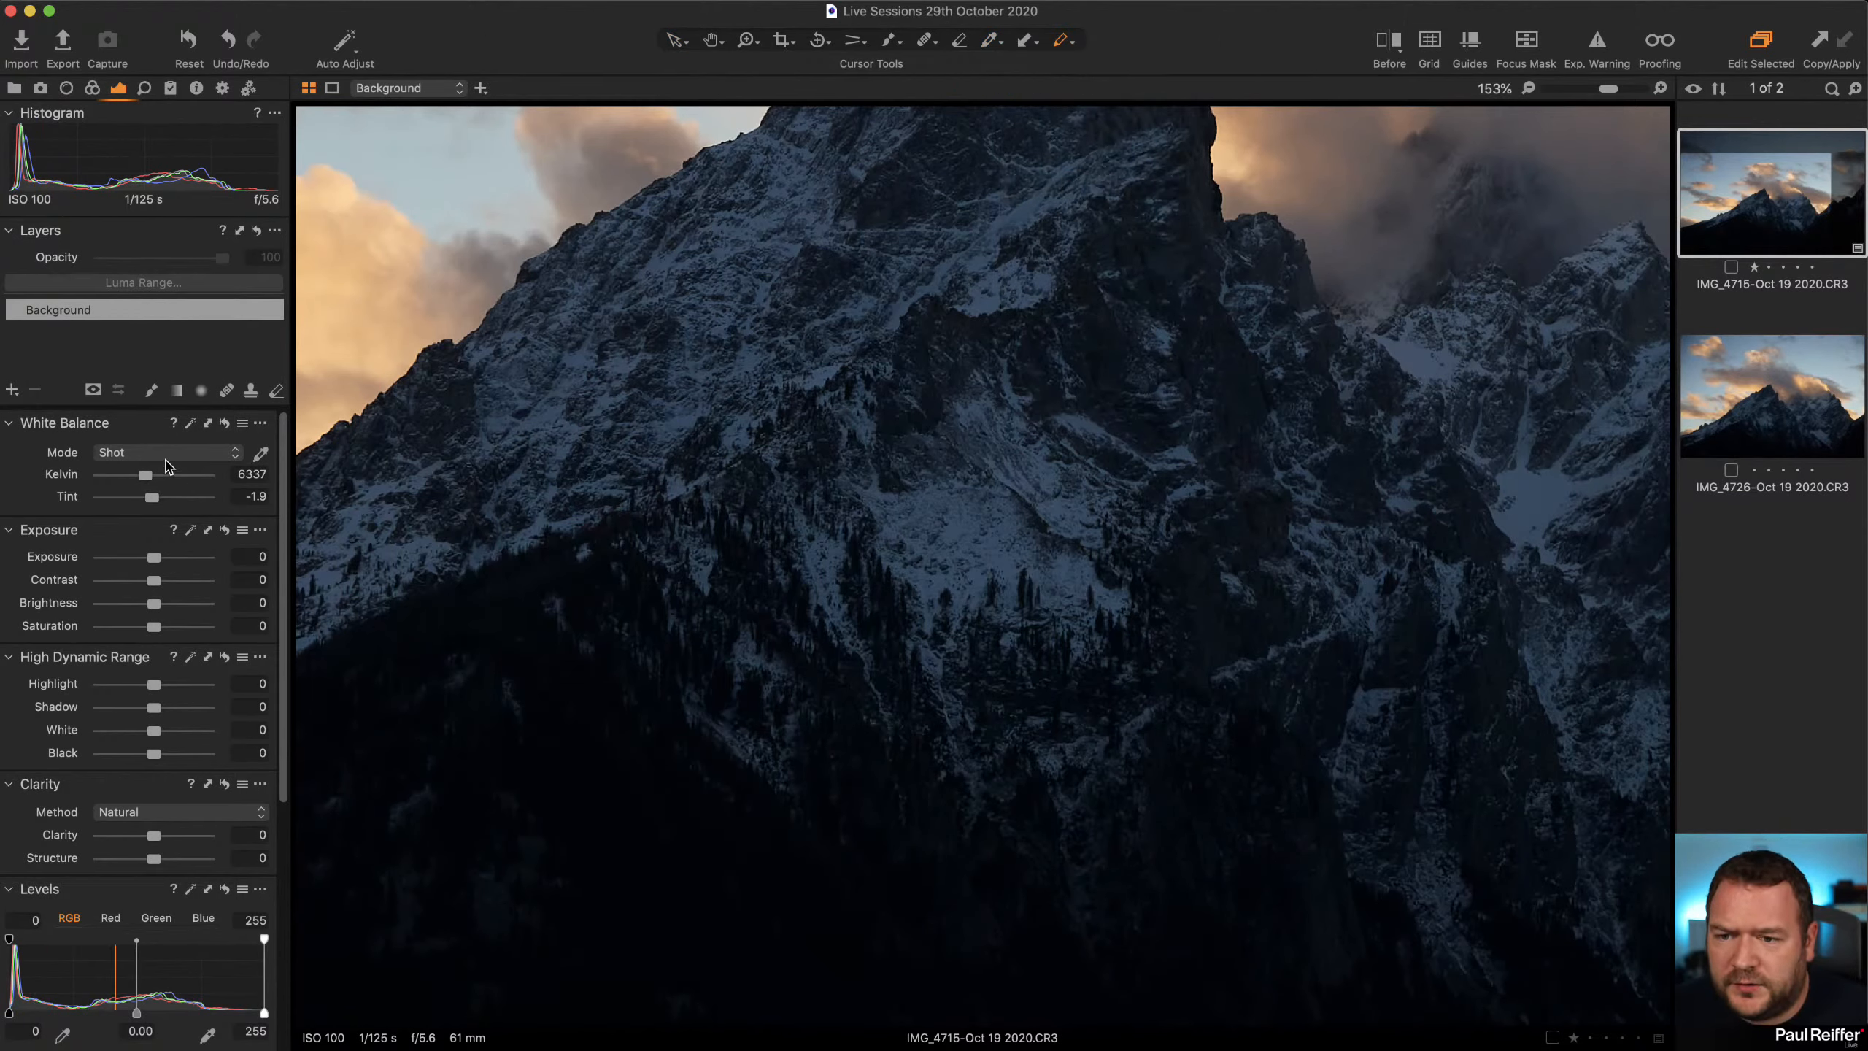
click(261, 453)
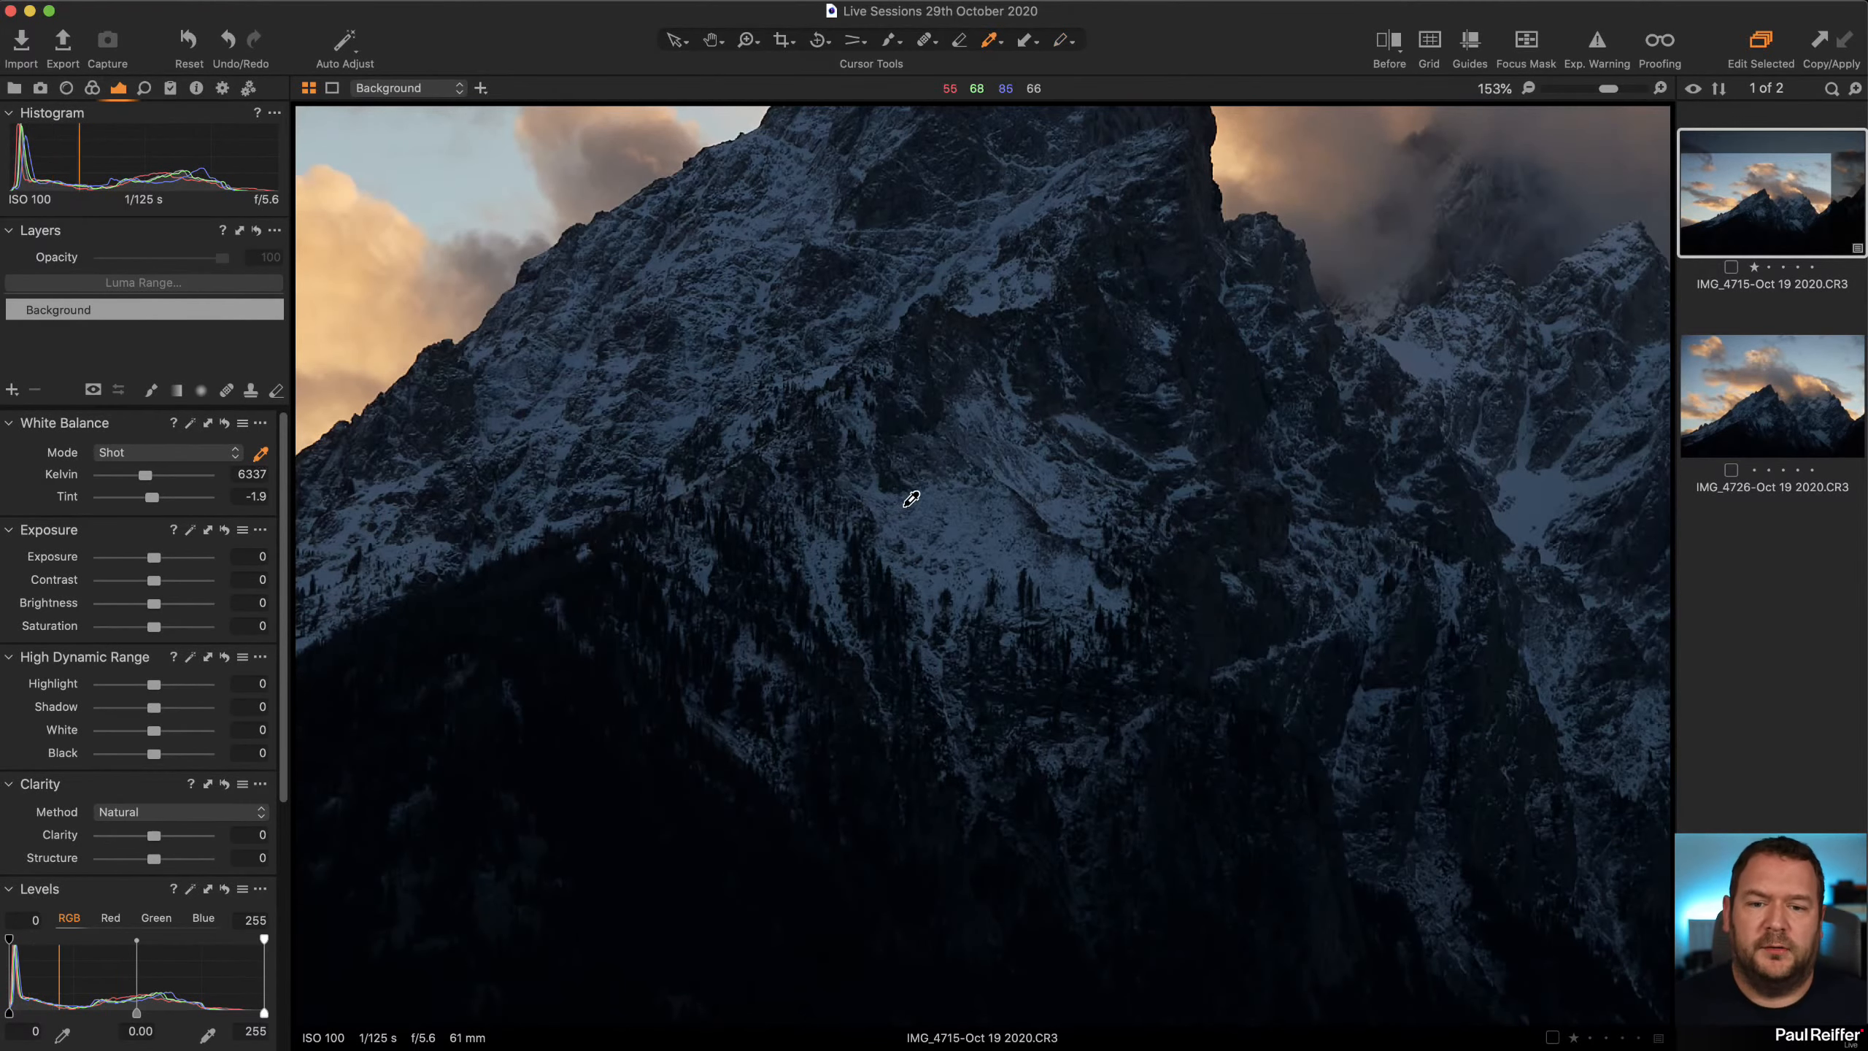
click(961, 511)
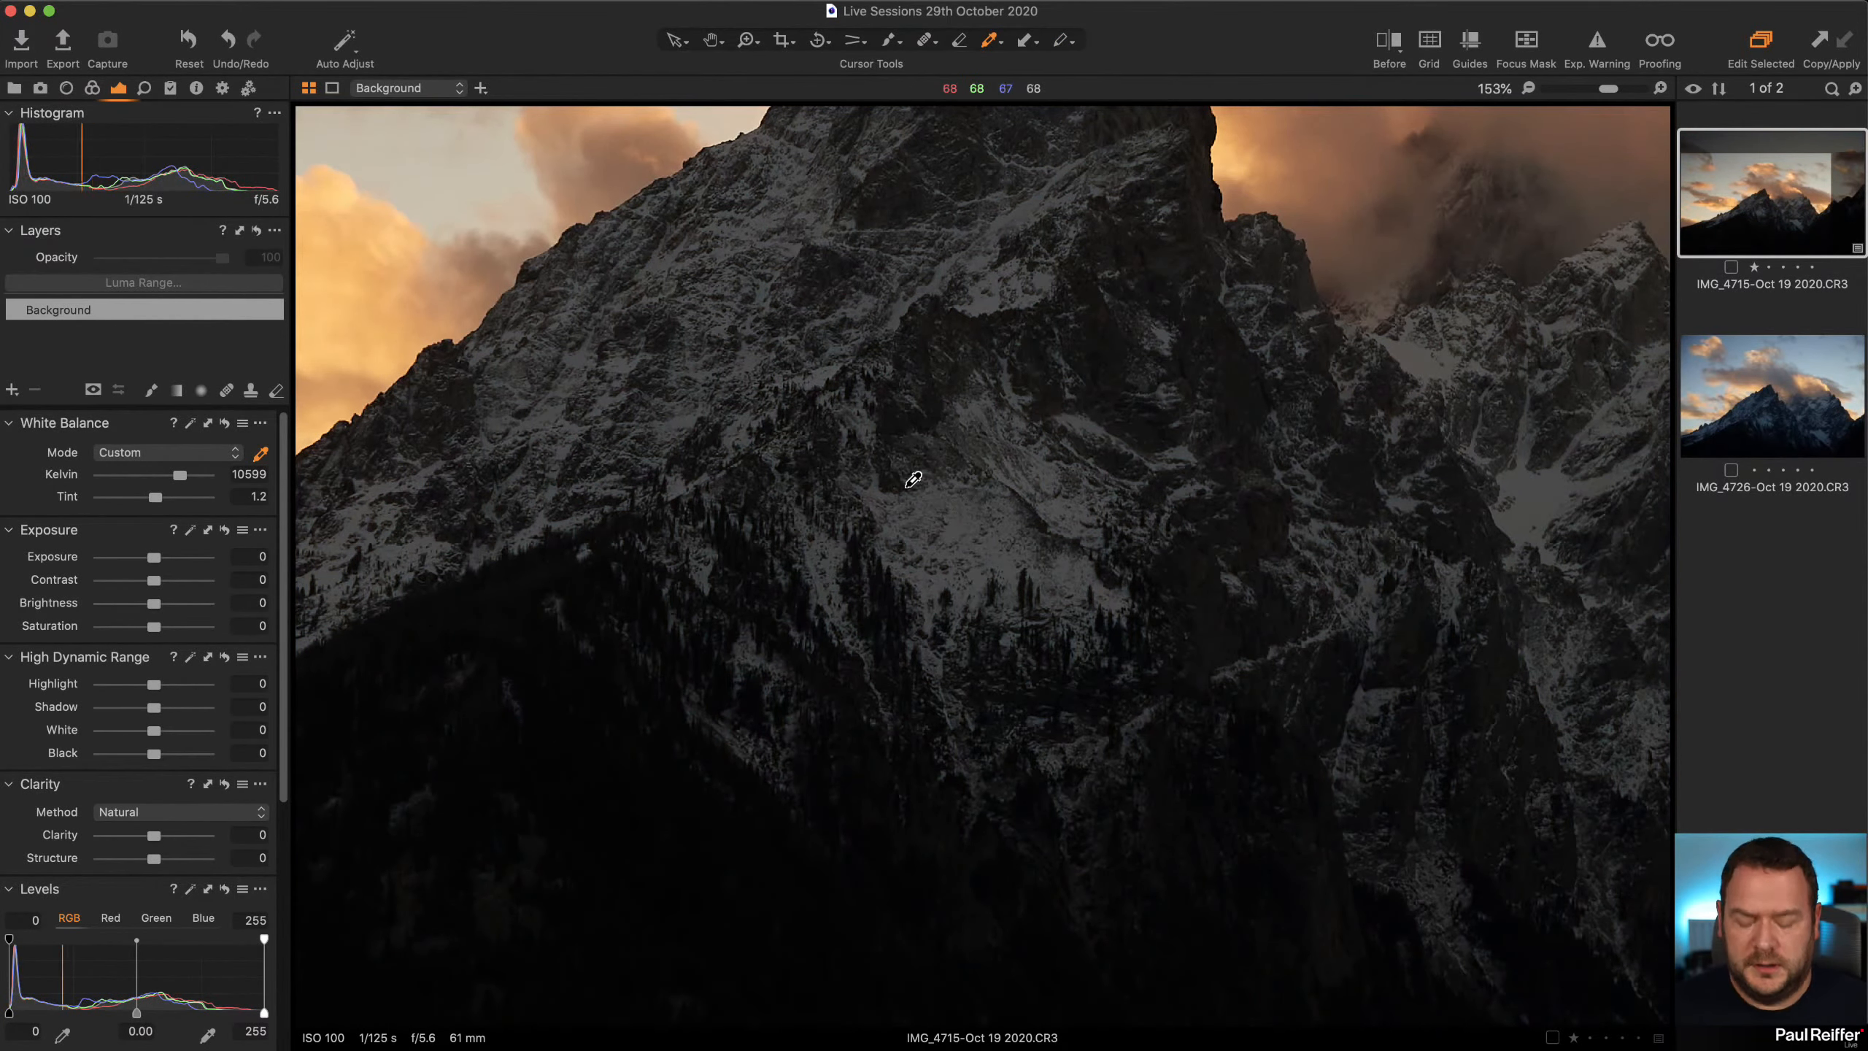
Fit the whole mountain photo in the viewer and set the white balance mode to Shot
key(z)
scroll(902, 488, down, 3)
scroll(902, 488, down, 2)
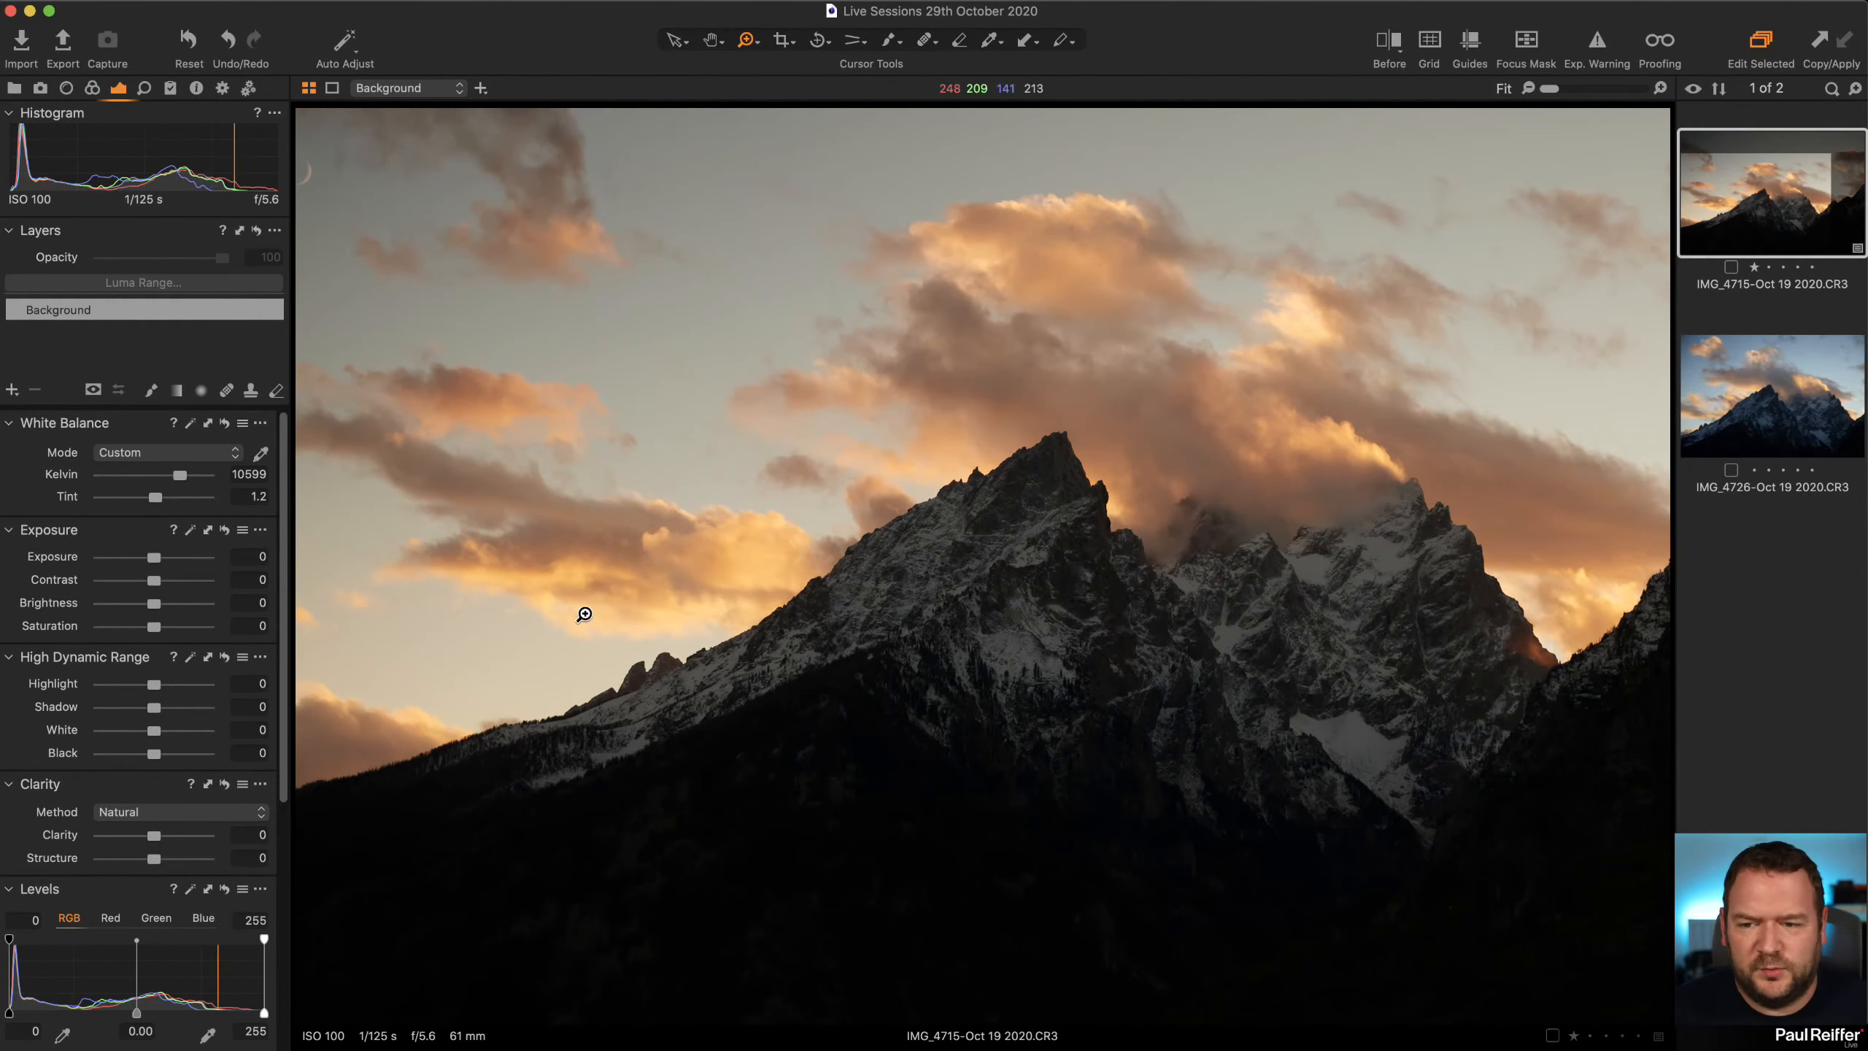
click(204, 454)
click(158, 471)
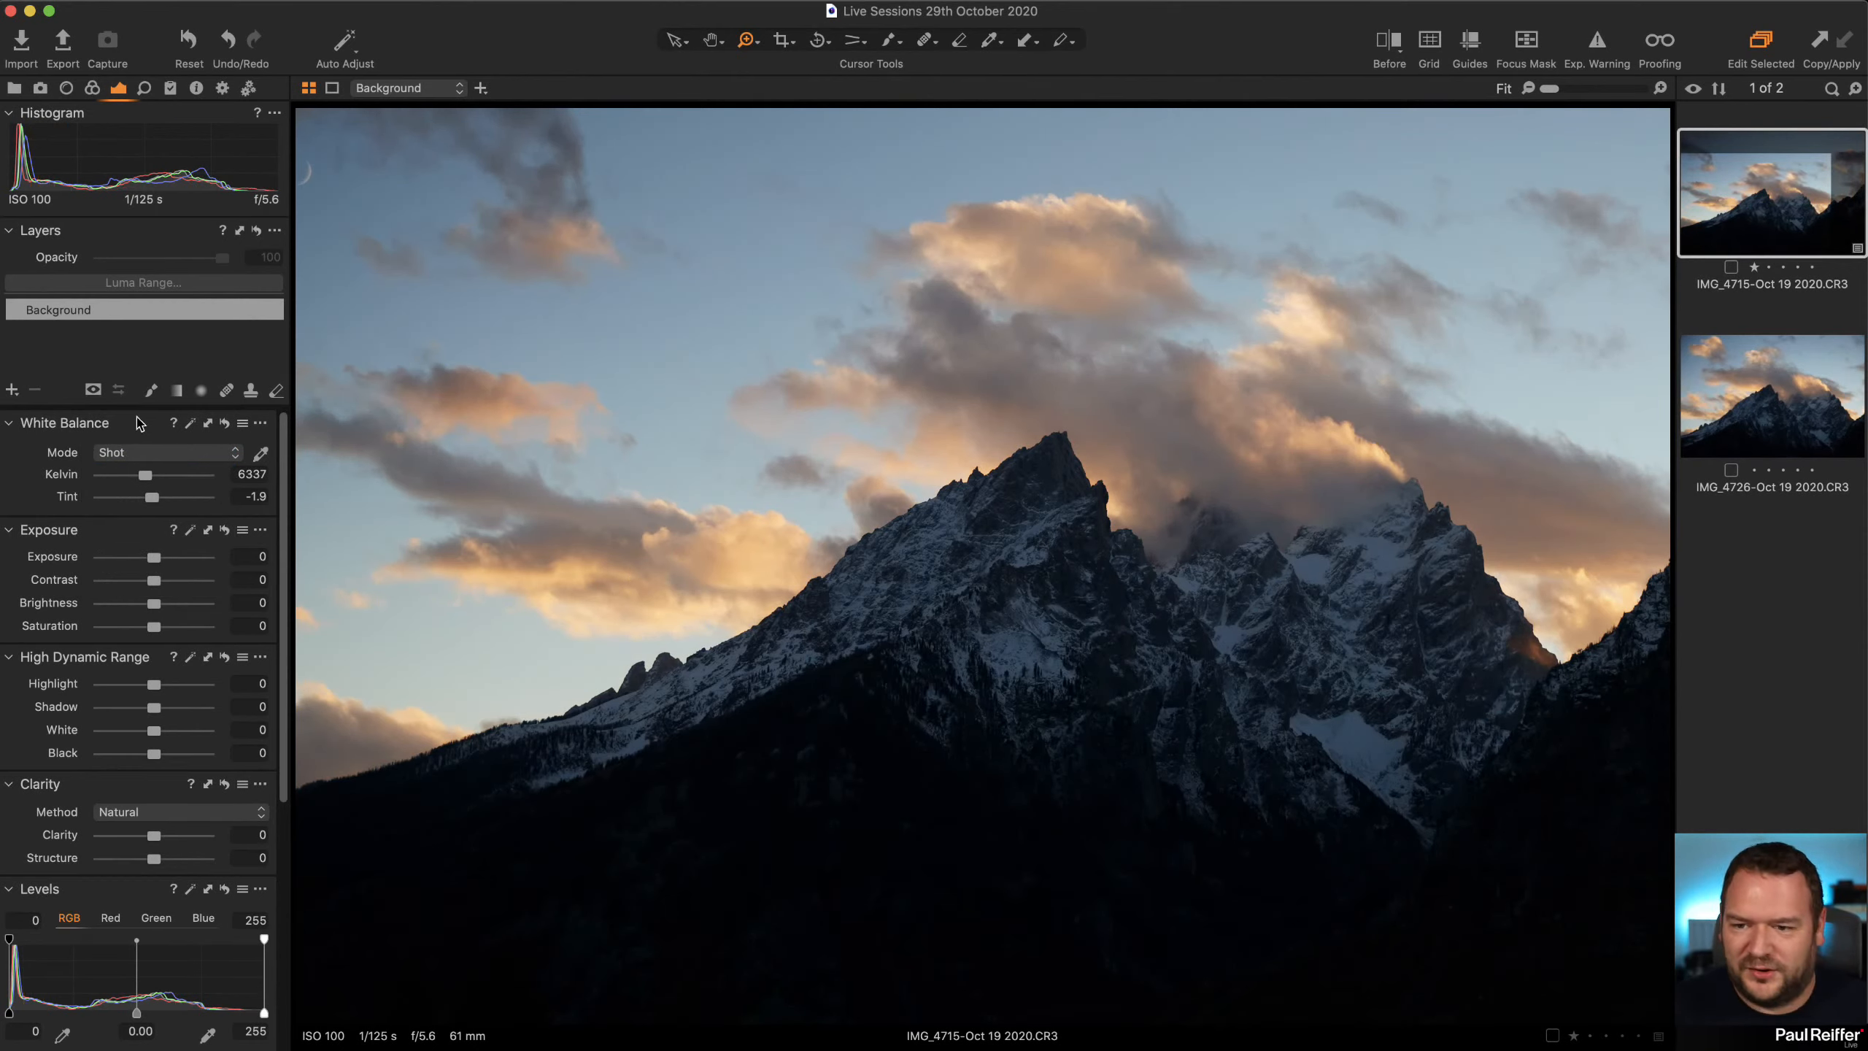
Sample a custom white balance from the snow patch among the peaks on the right, then lower Kelvin to 8178
click(262, 452)
click(1361, 740)
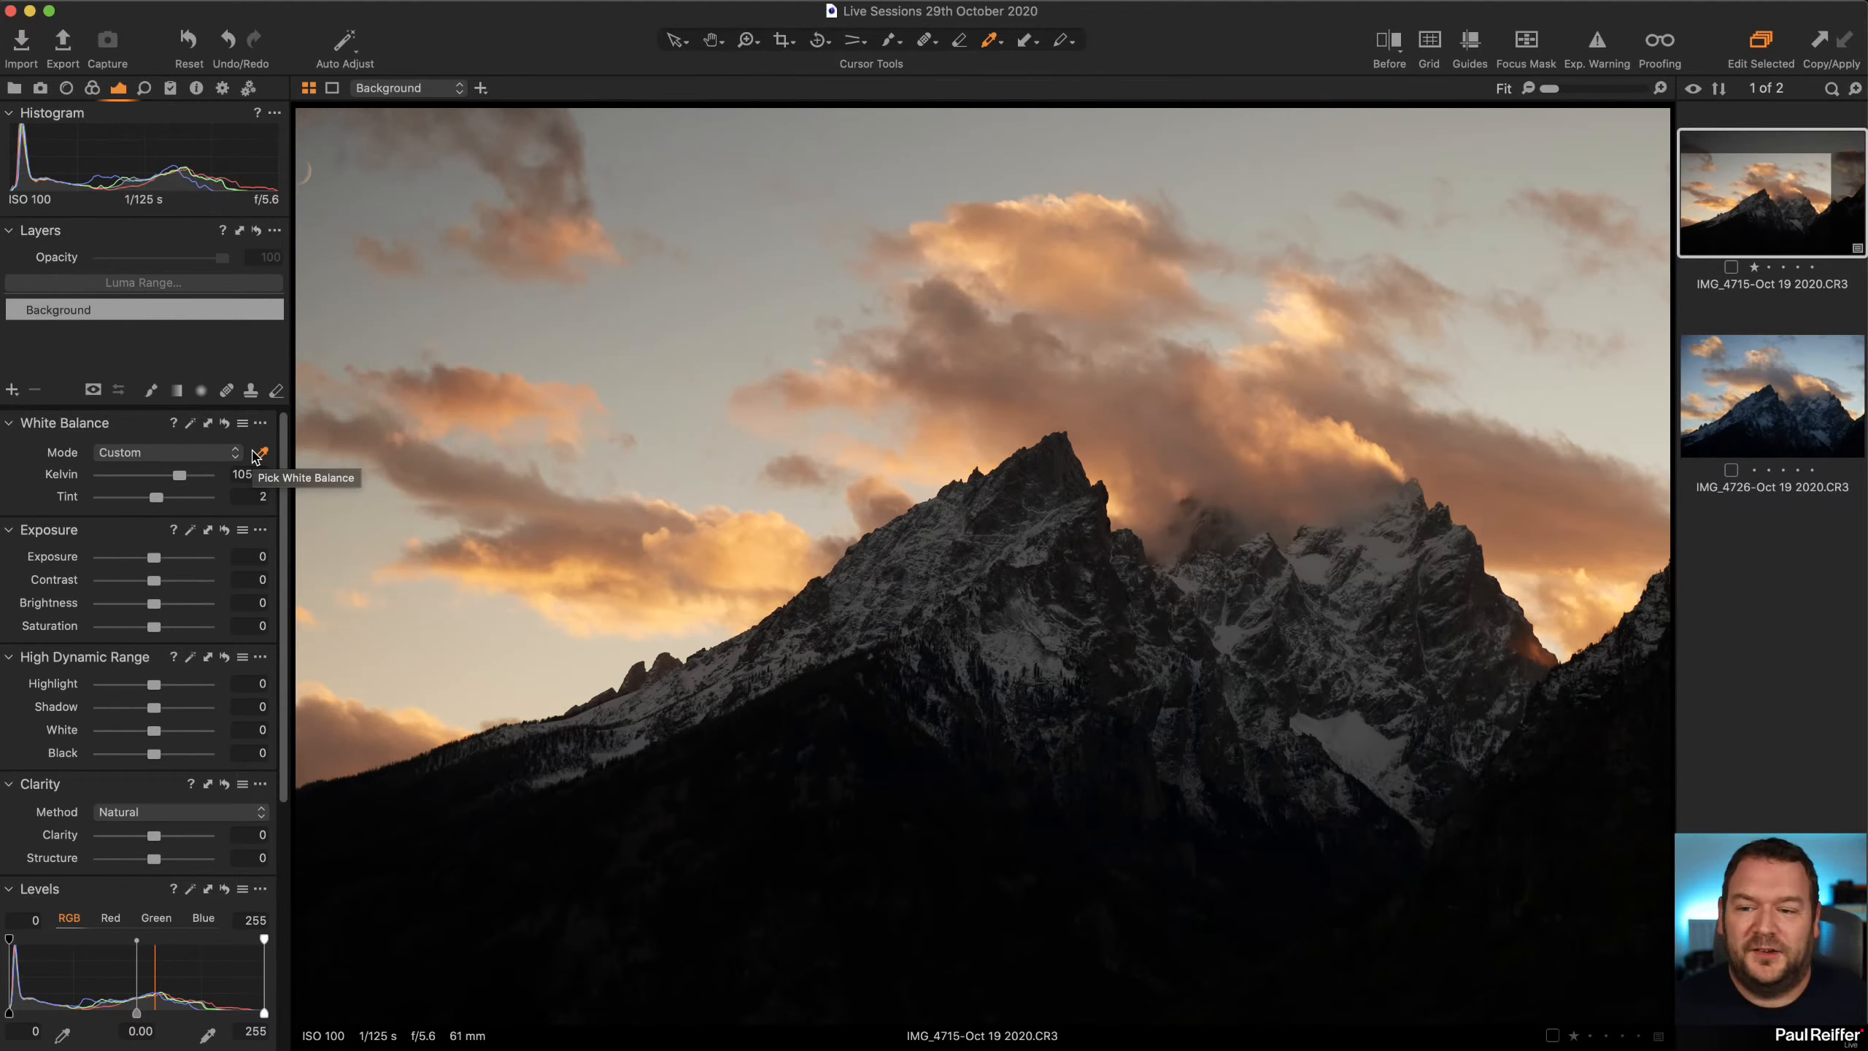
scroll(245, 468, down, 1)
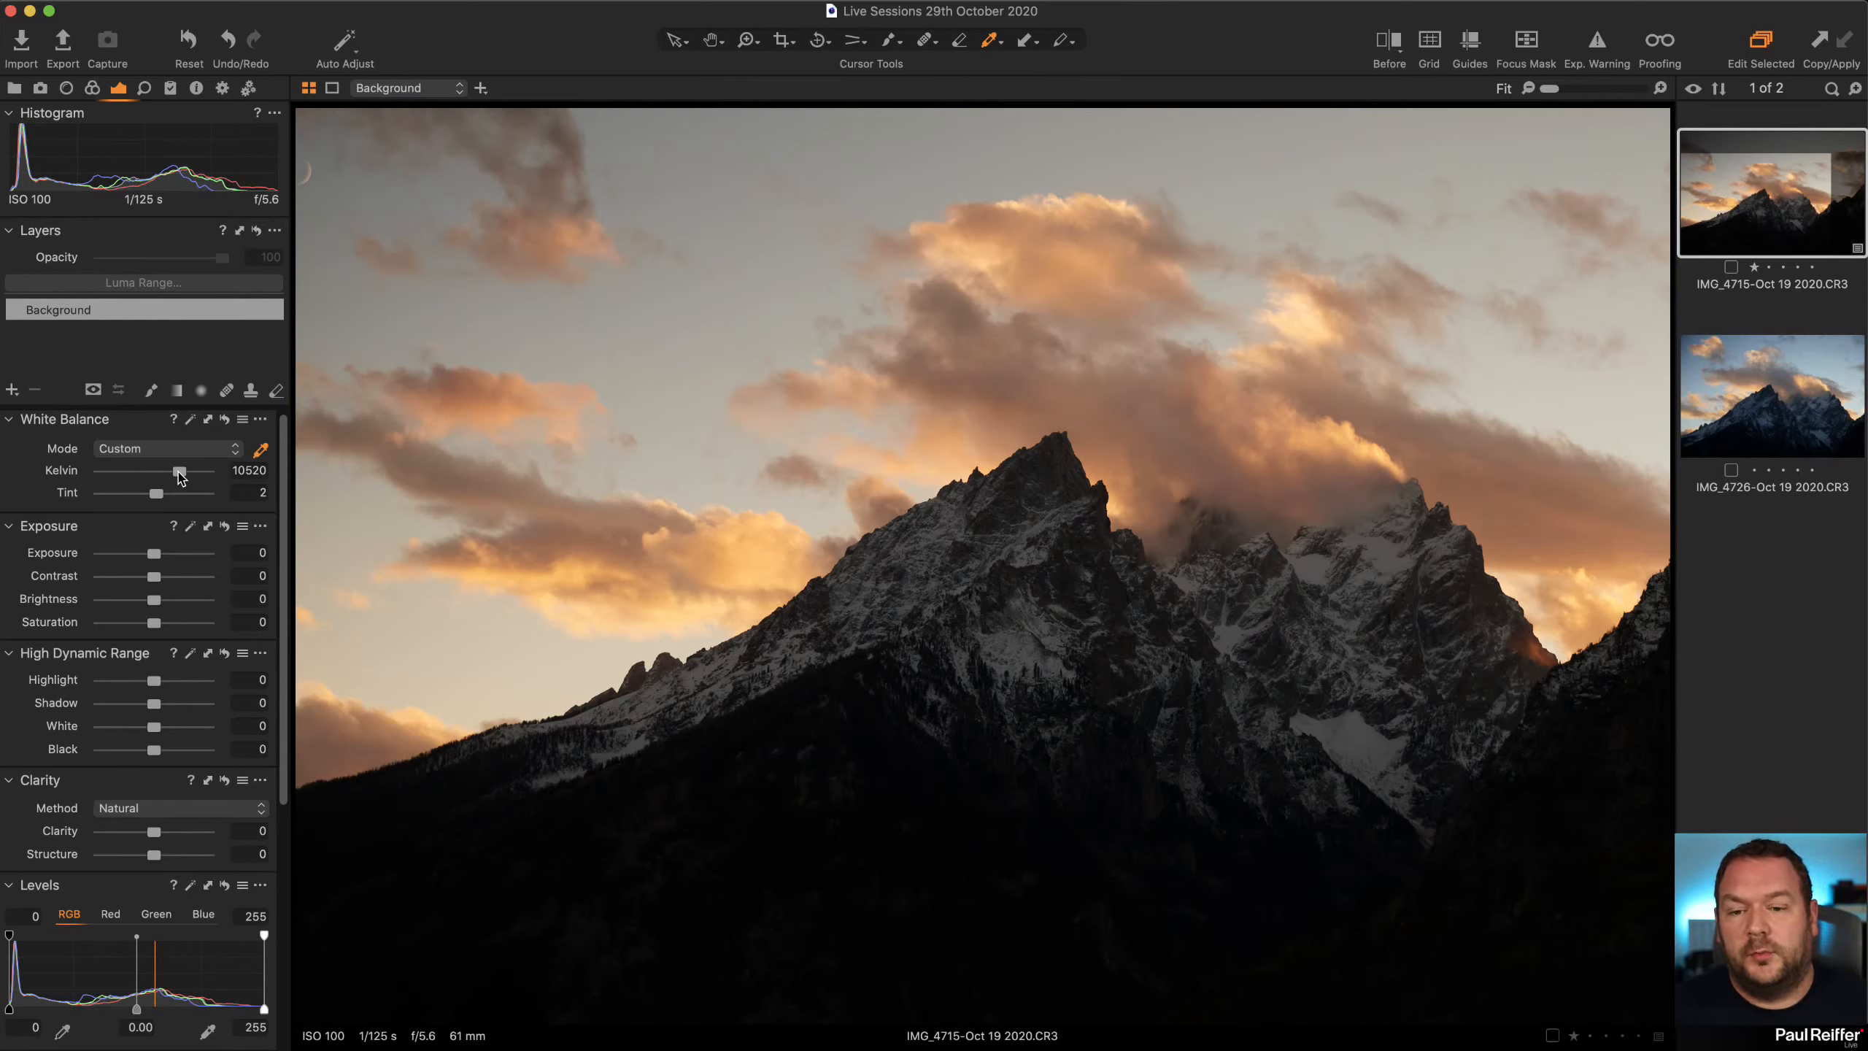
drag(178, 474, 162, 477)
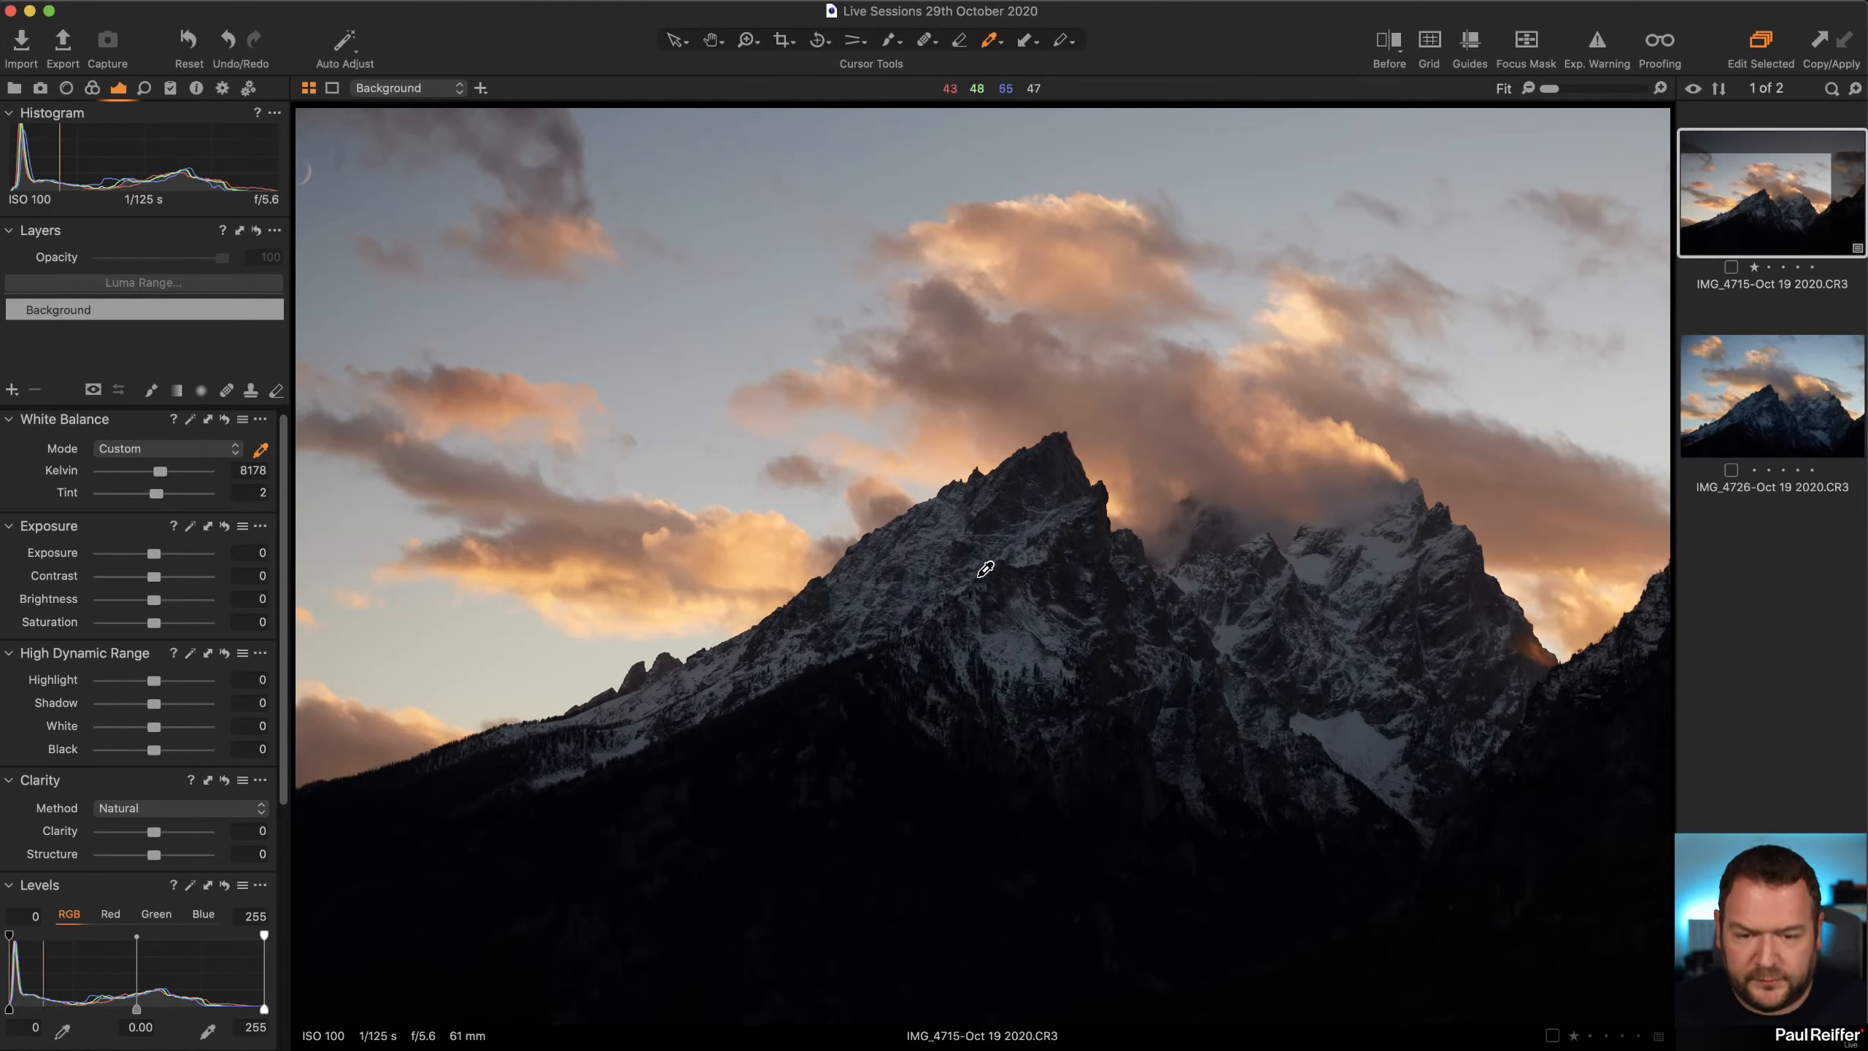
Try a white balance of 7772 Kelvin with Tint at 7 on a closer view of the peak
key(z)
click(799, 485)
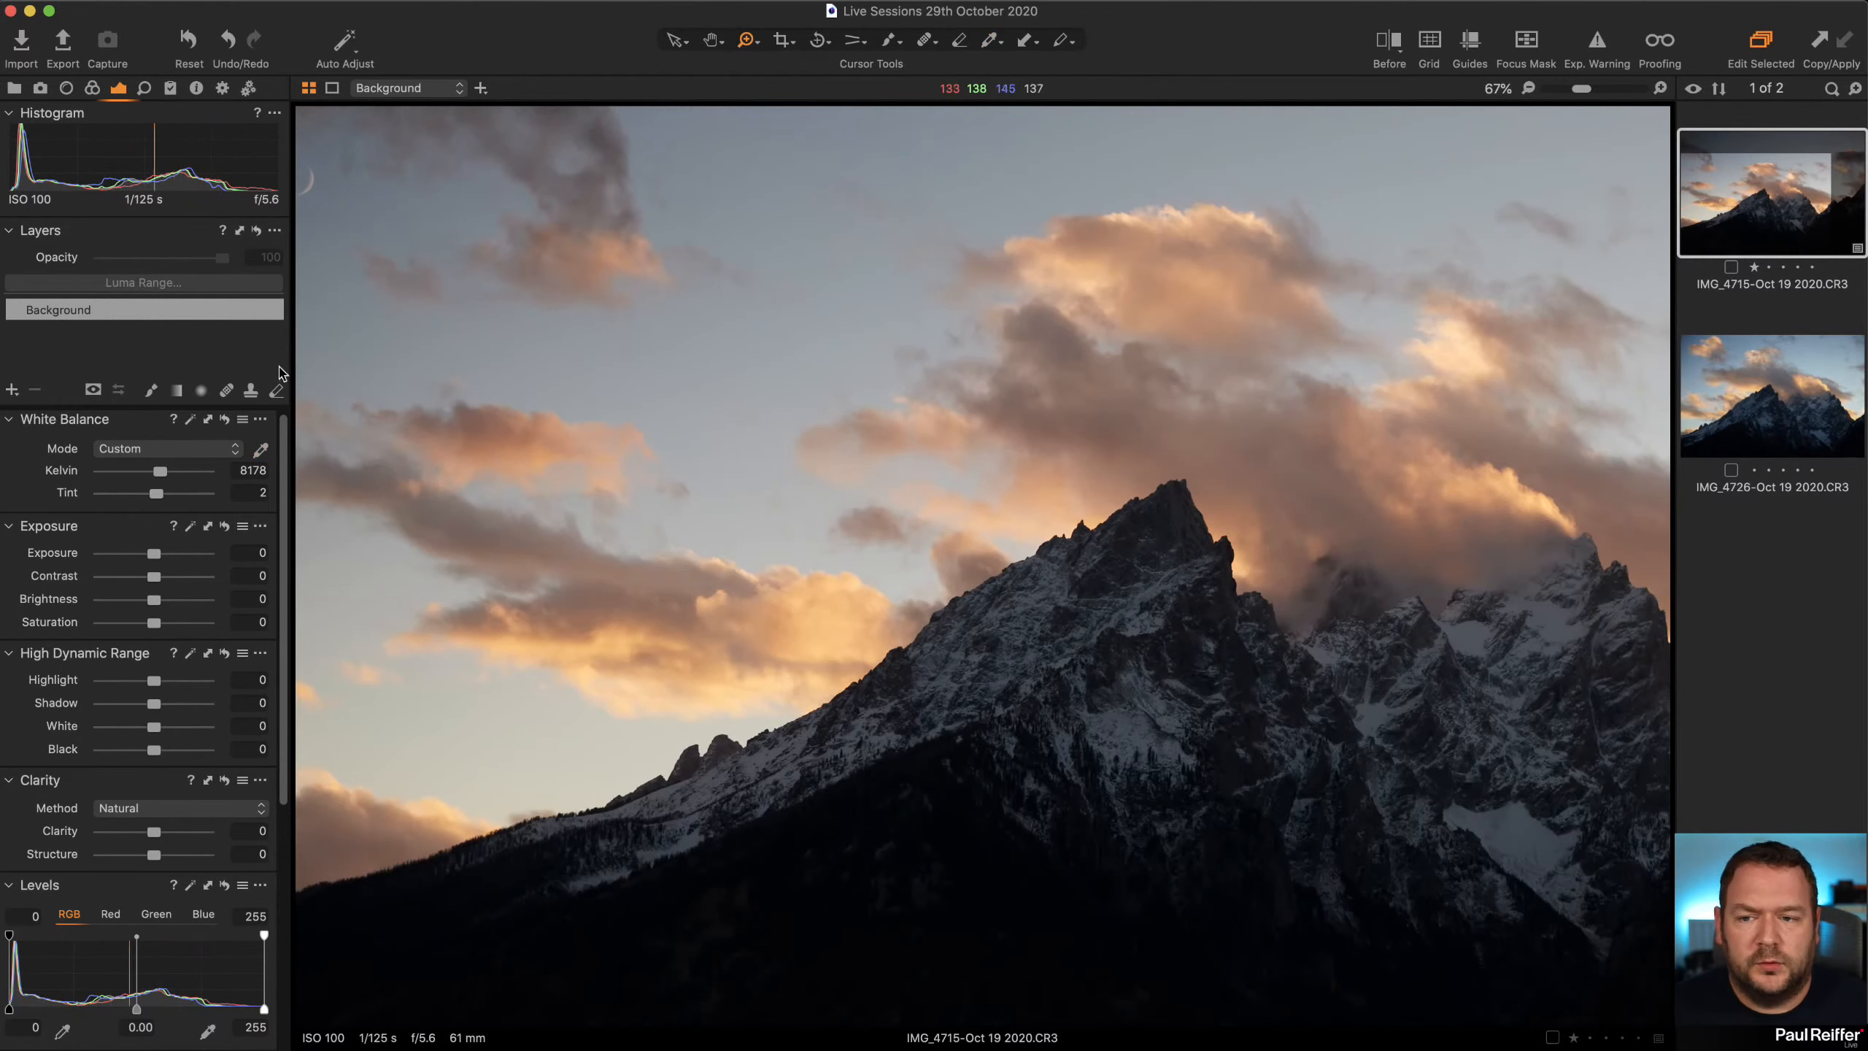
drag(166, 472, 162, 476)
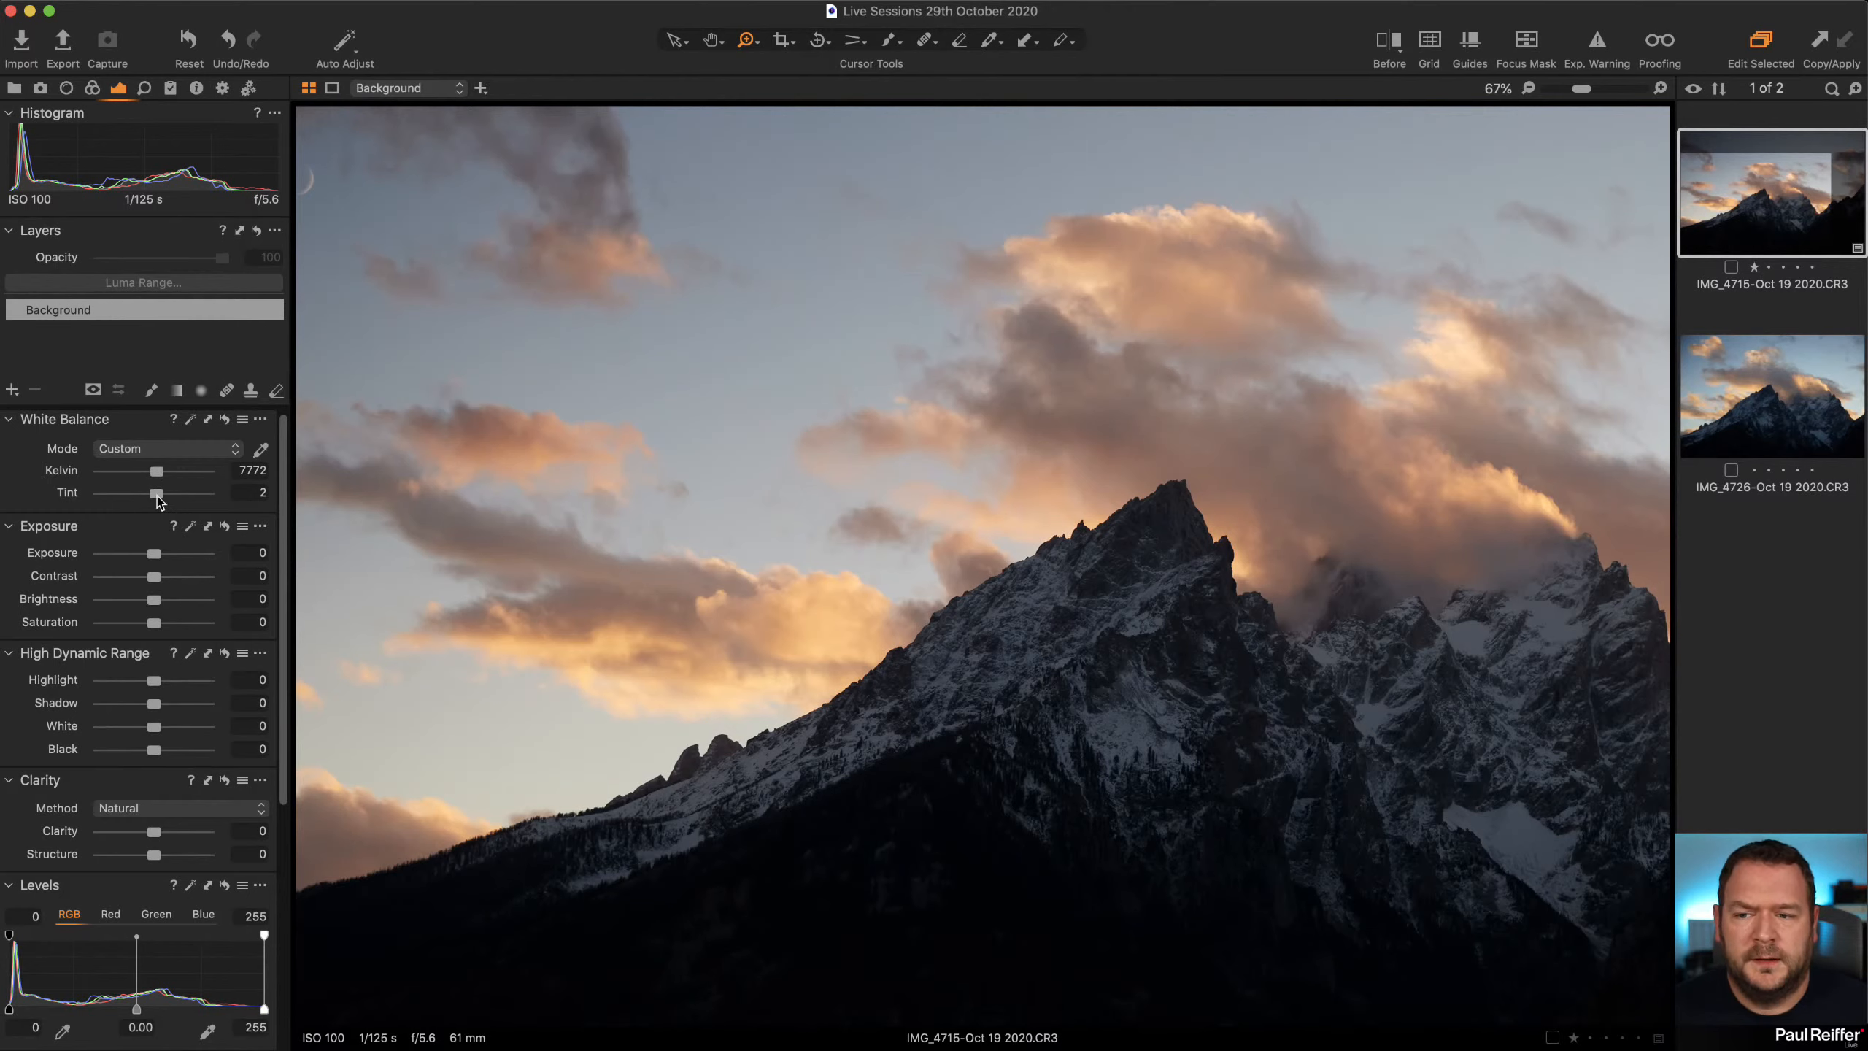
drag(159, 501, 165, 502)
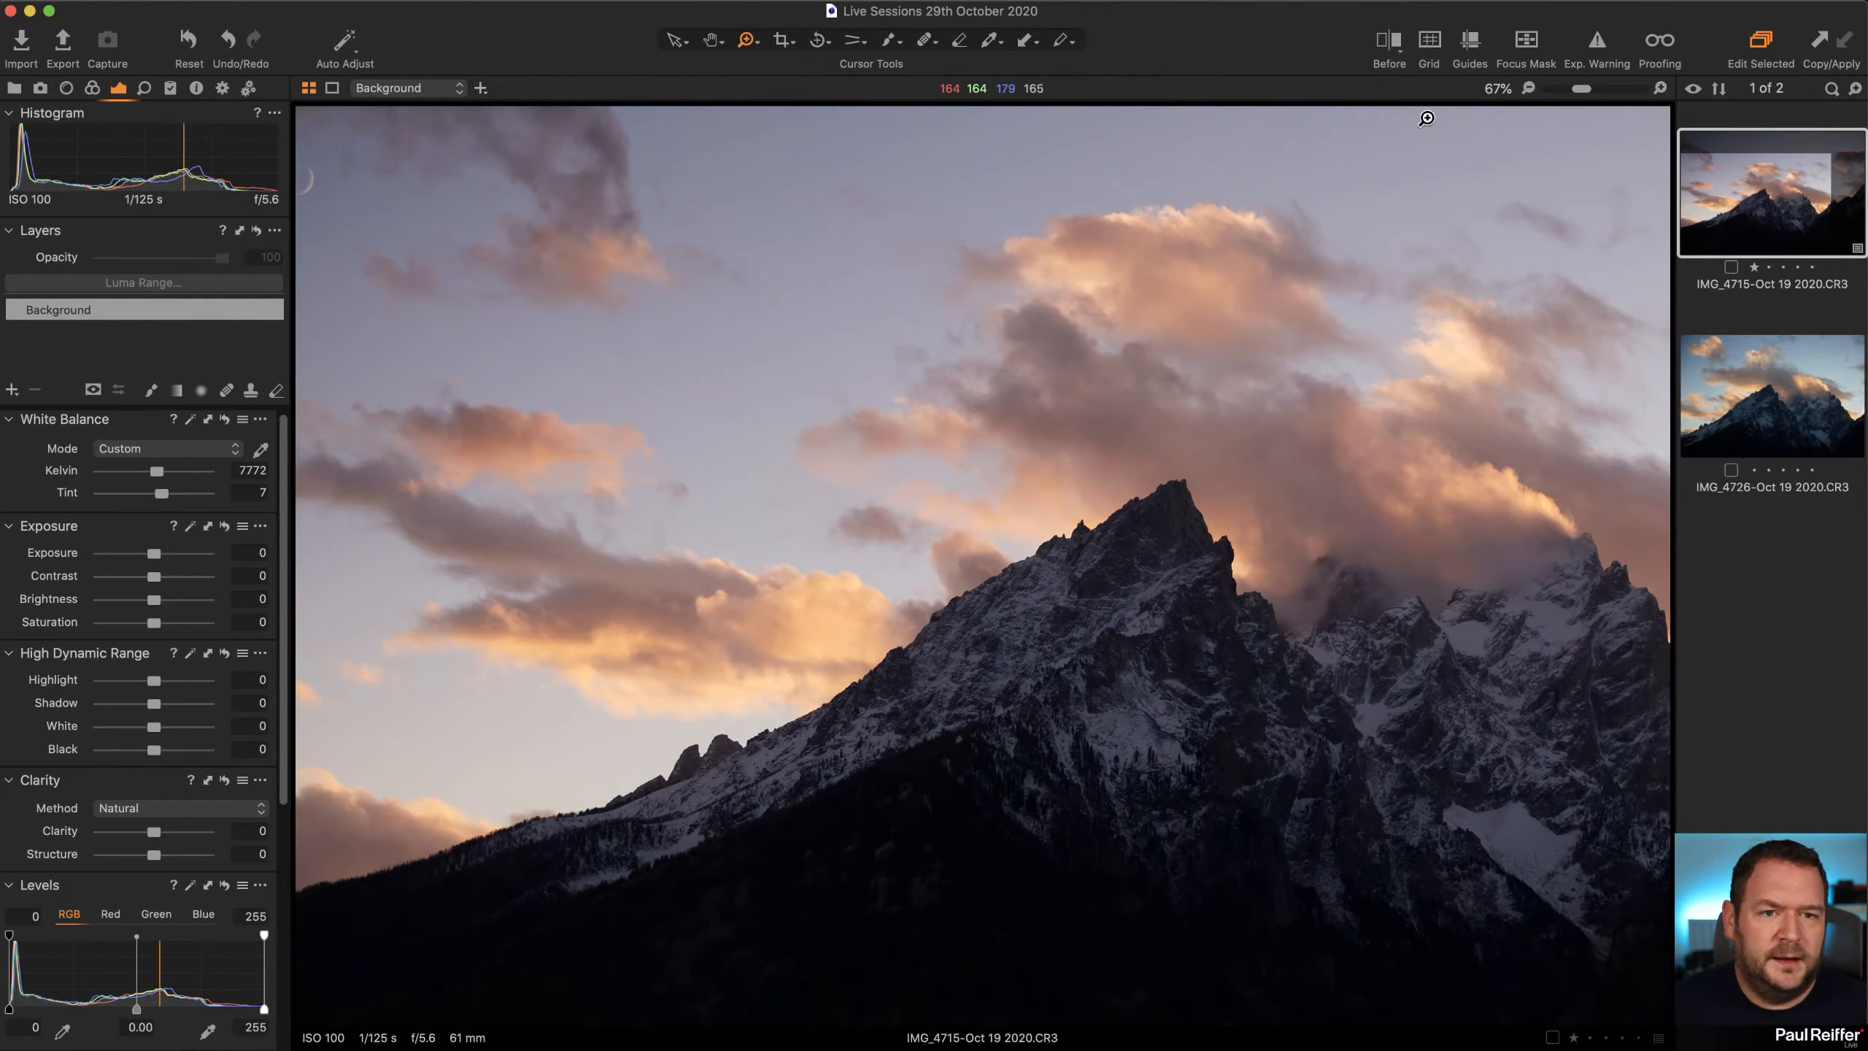
Compare the photo in a before/after split across the peak and set Tint to 4.7
click(1389, 40)
drag(983, 565, 1154, 651)
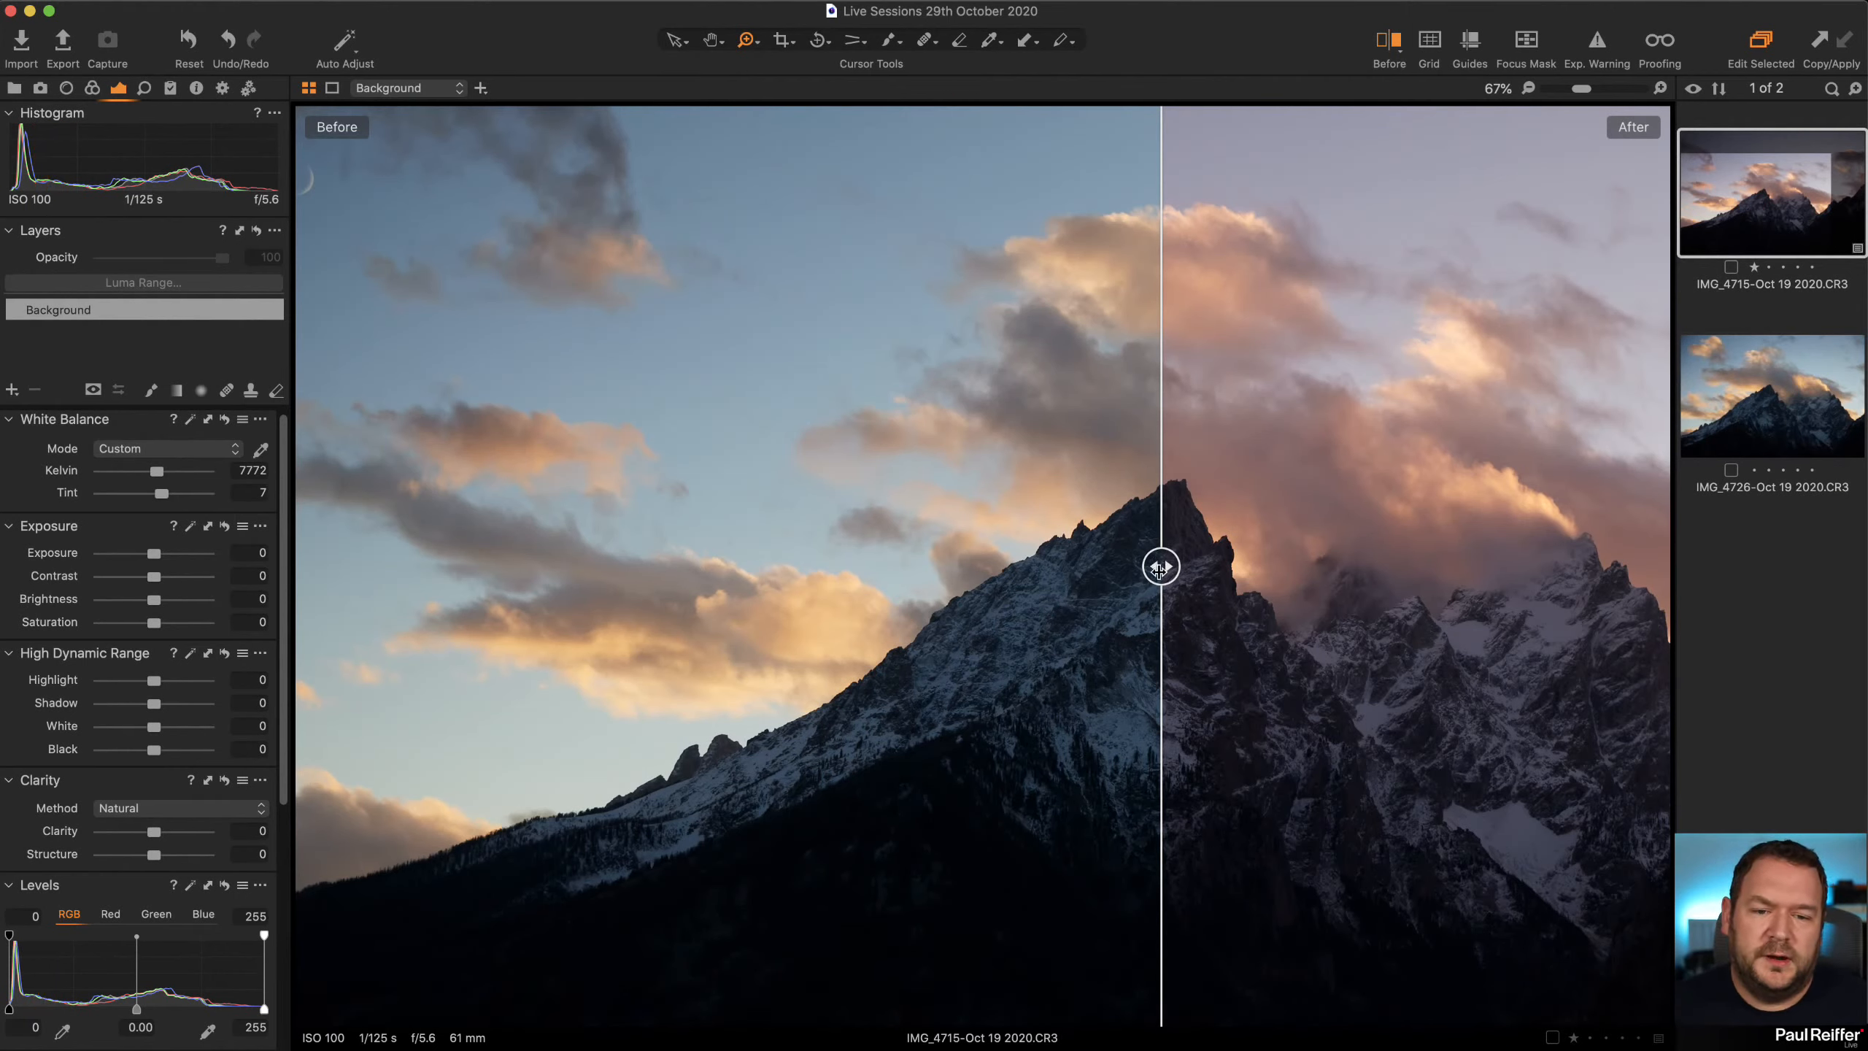
drag(1160, 565, 327, 669)
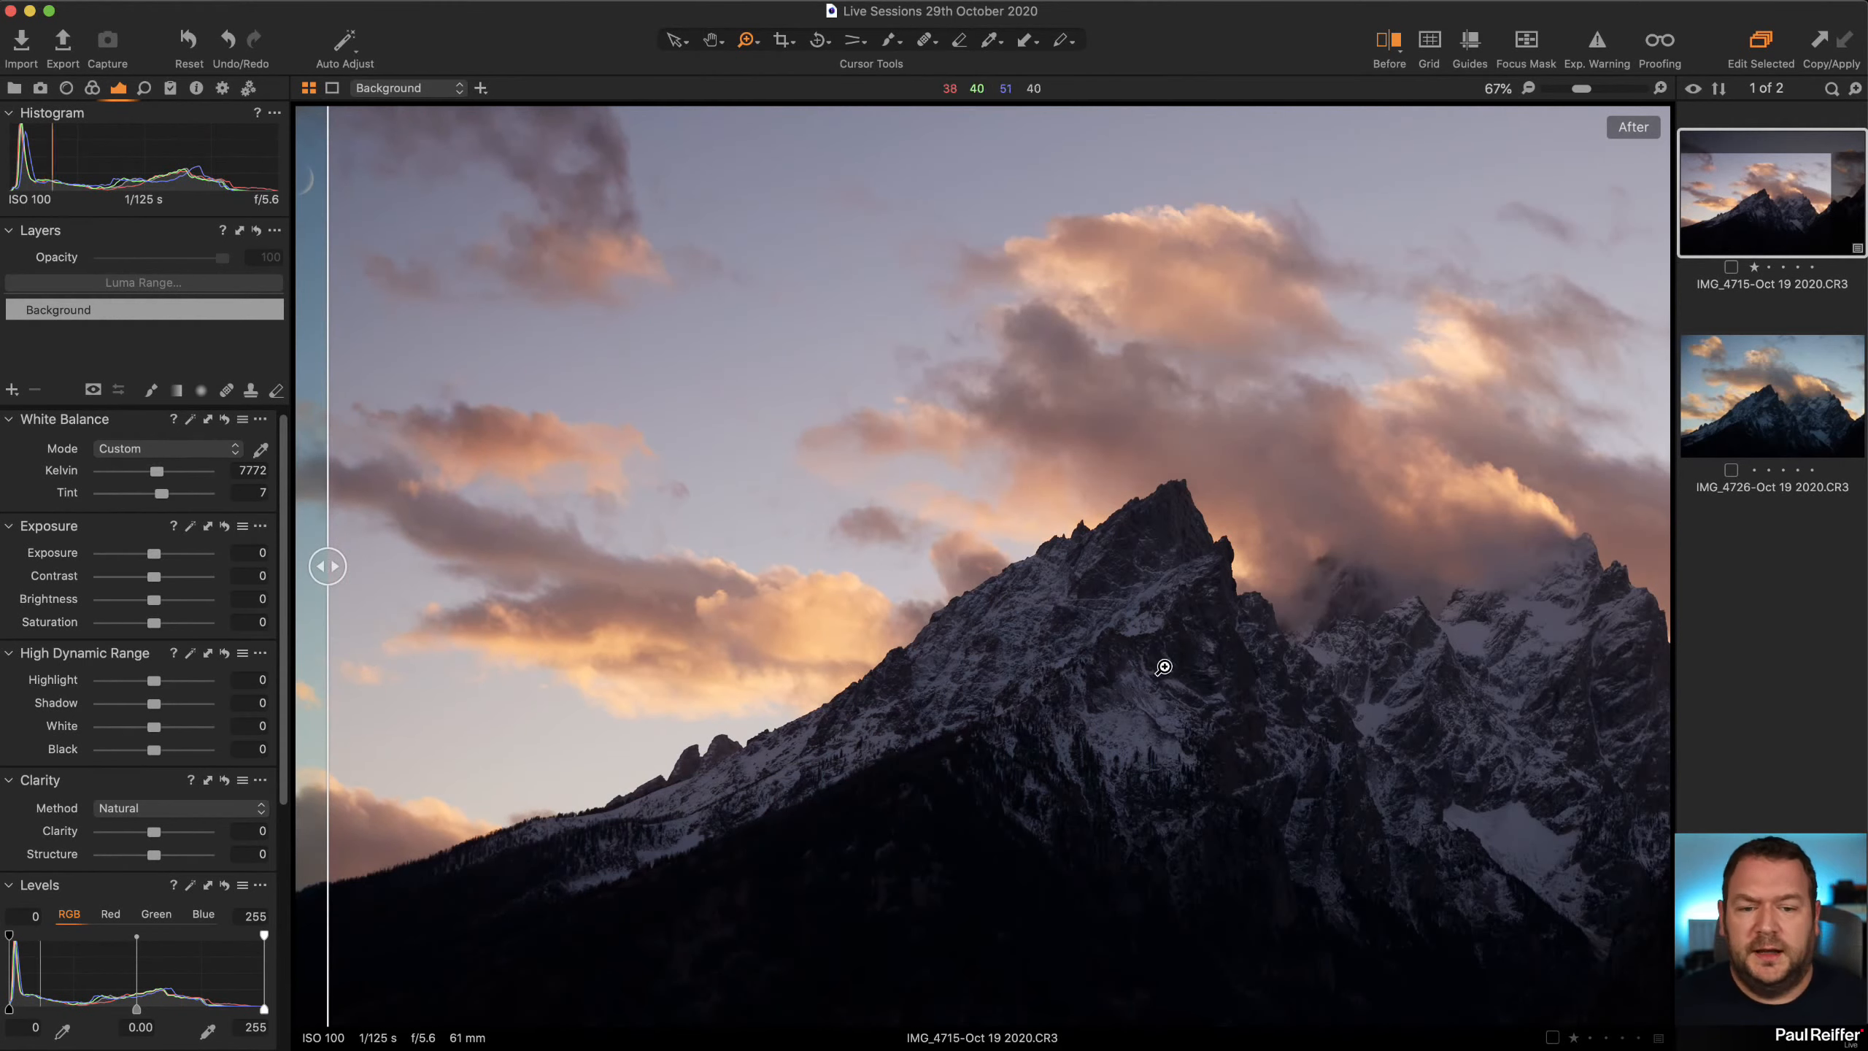
drag(162, 498, 159, 497)
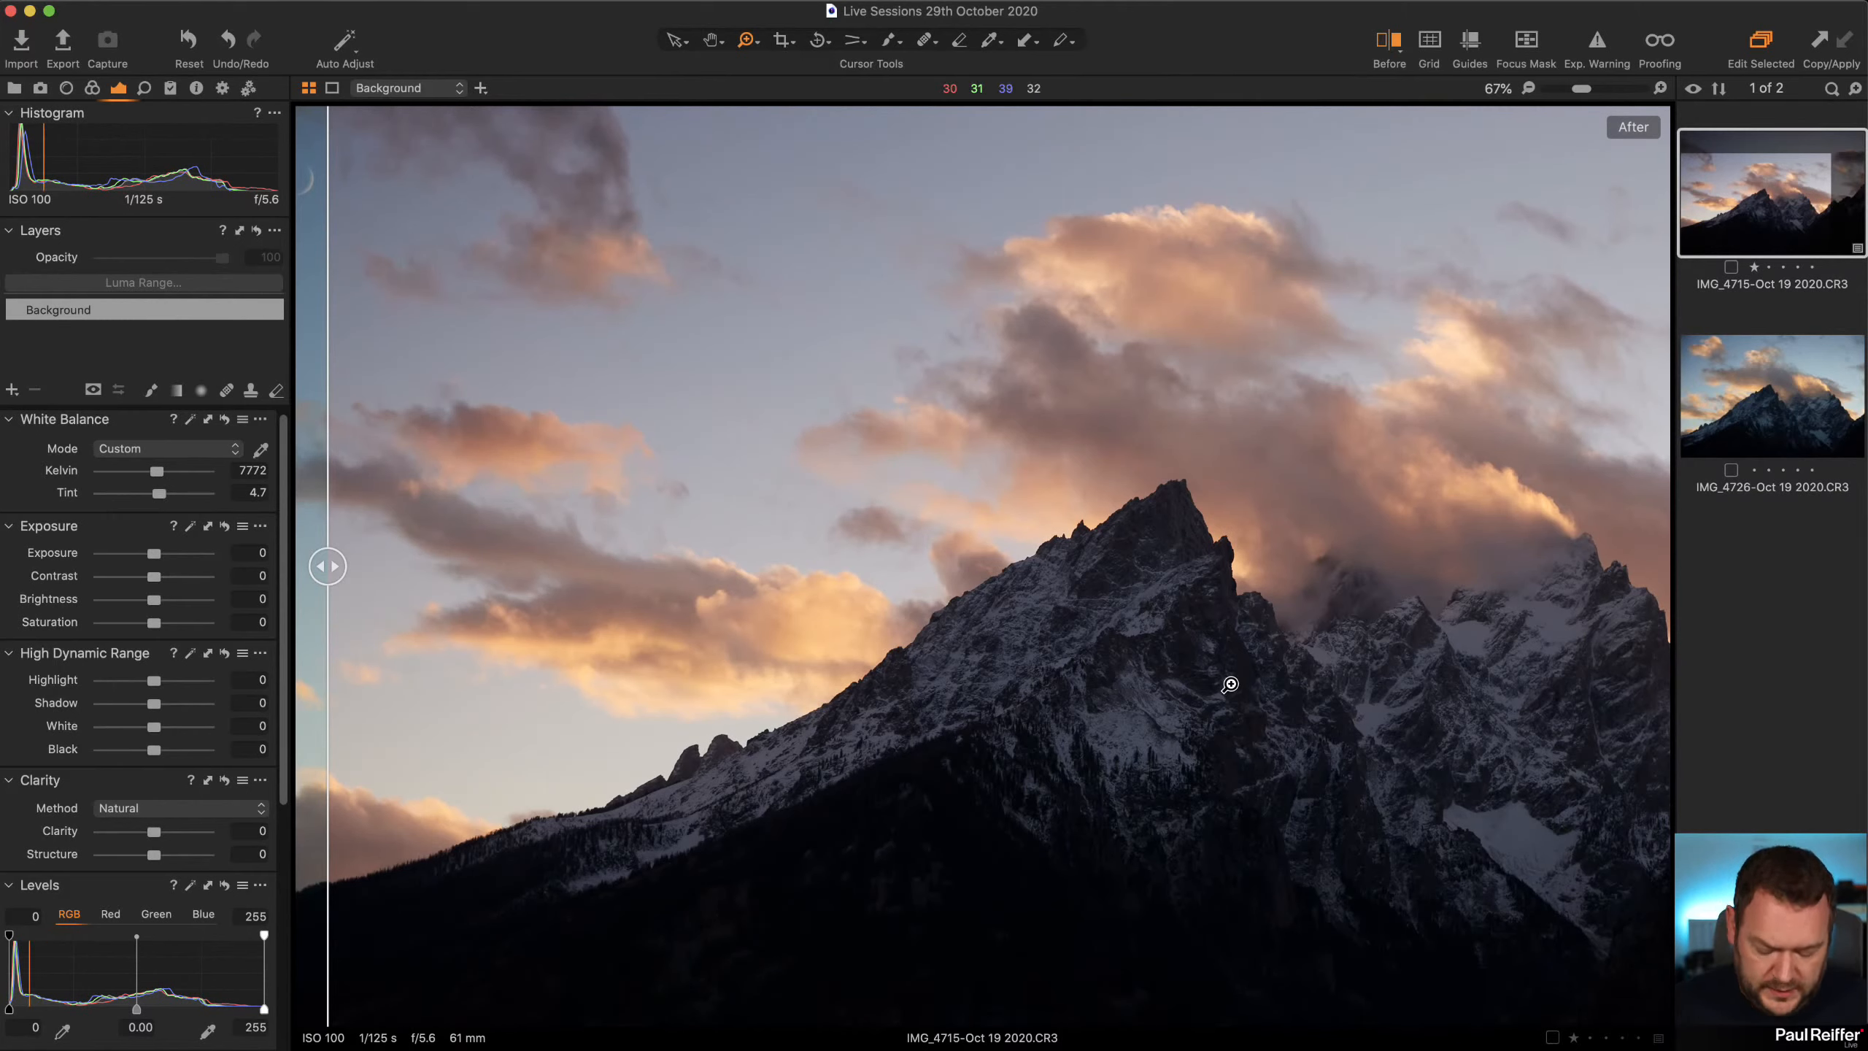
Try Kelvin at 9617 and at 6685 while examining the snow on the far peaks up close
key(v)
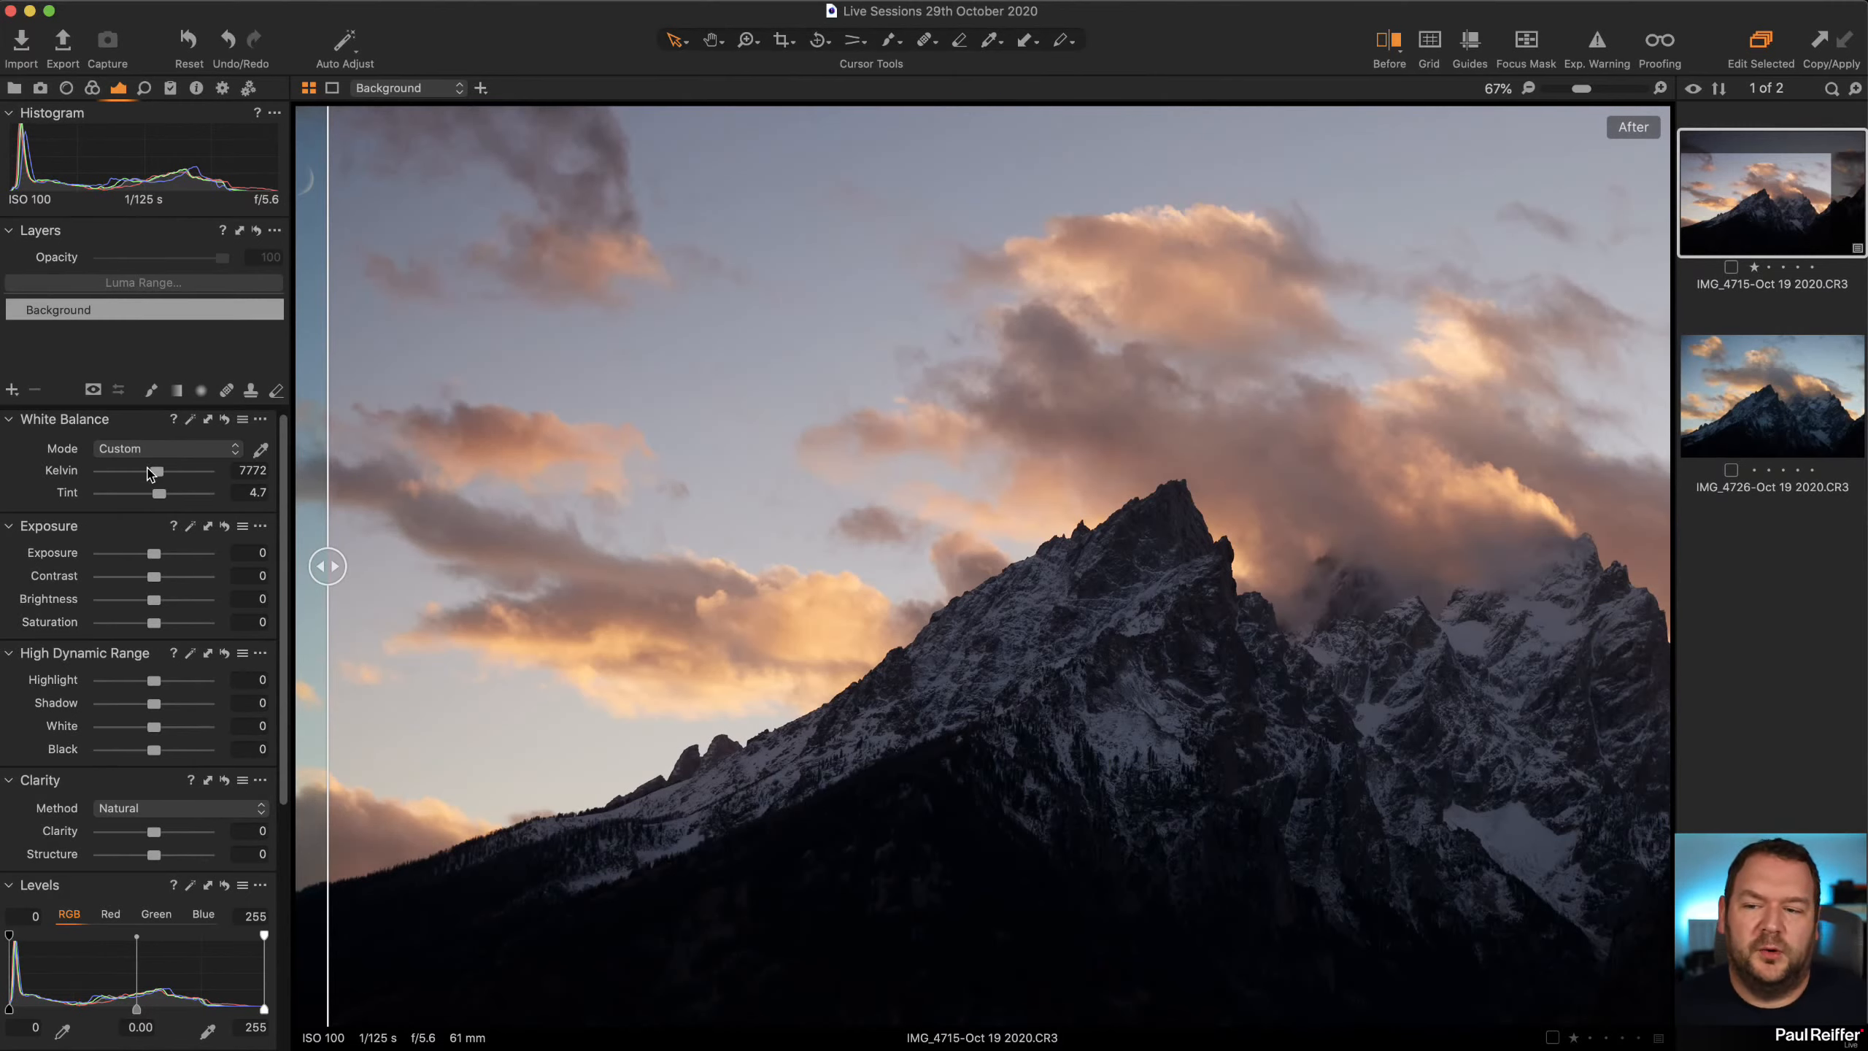
drag(157, 471, 175, 475)
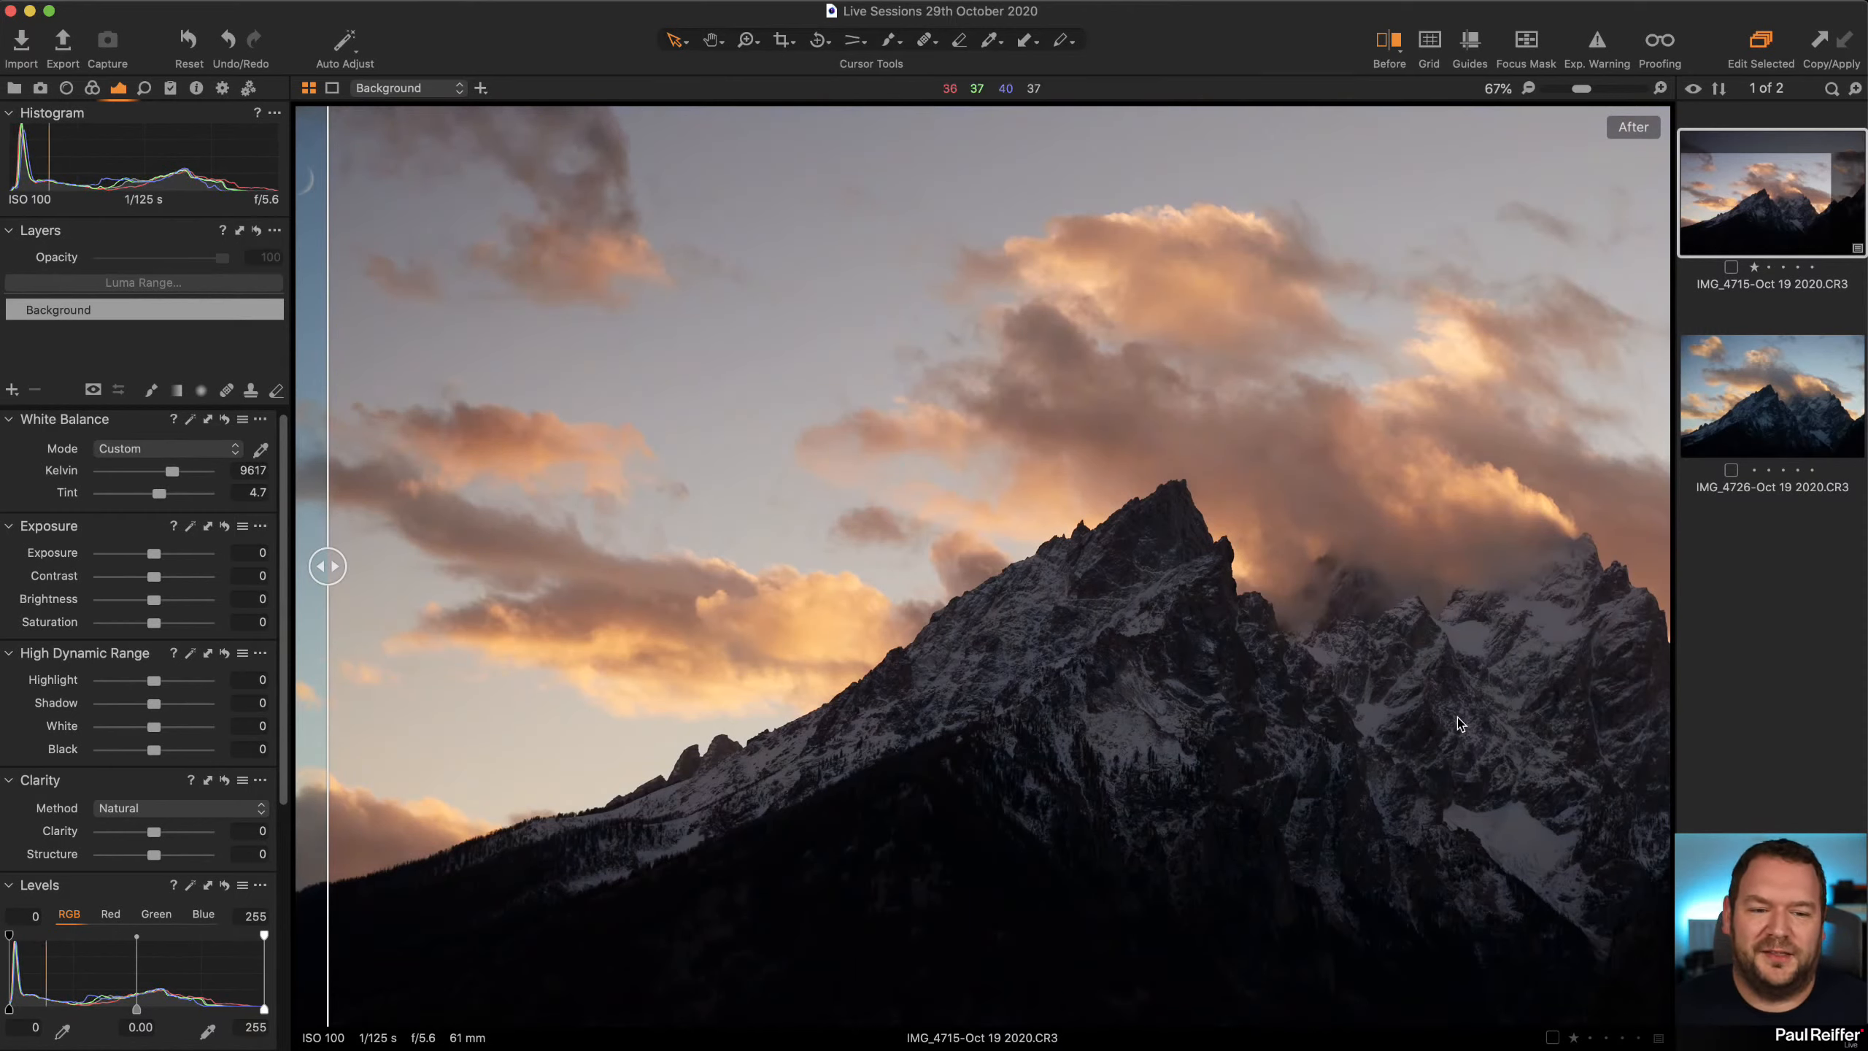
click(1465, 644)
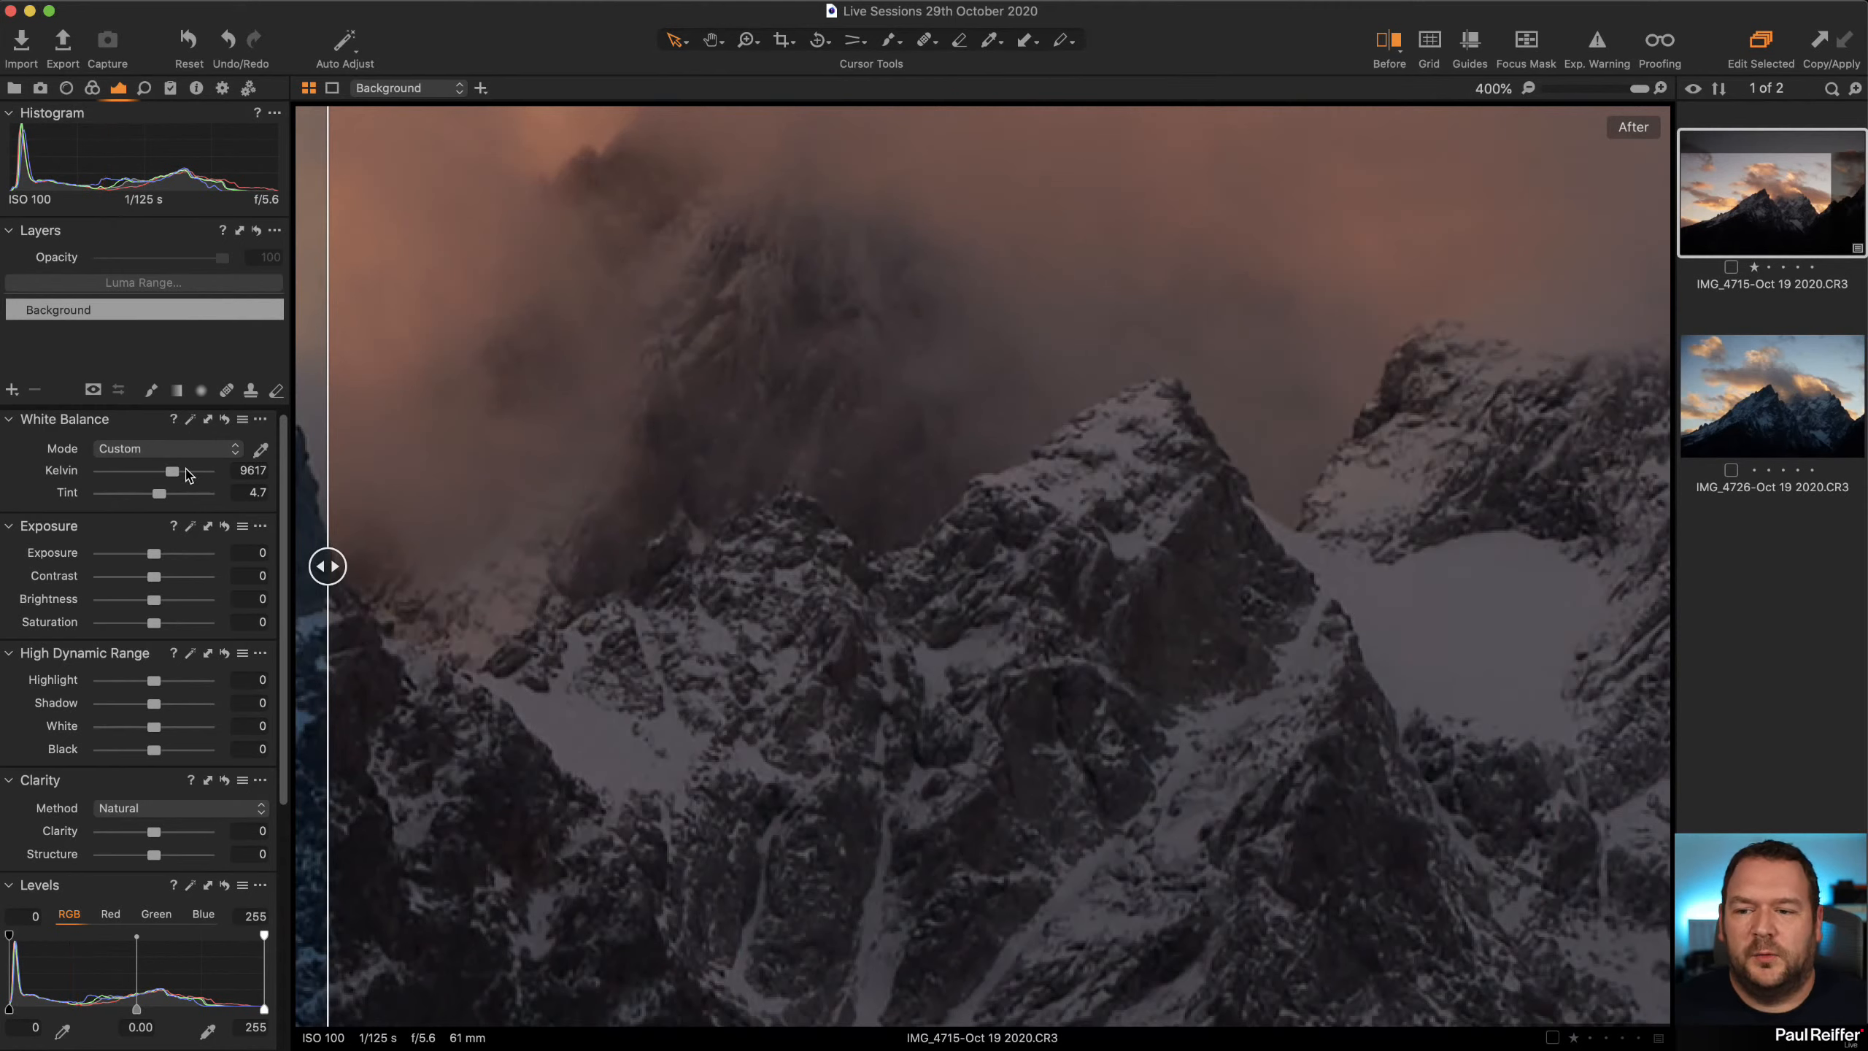
drag(174, 471, 150, 478)
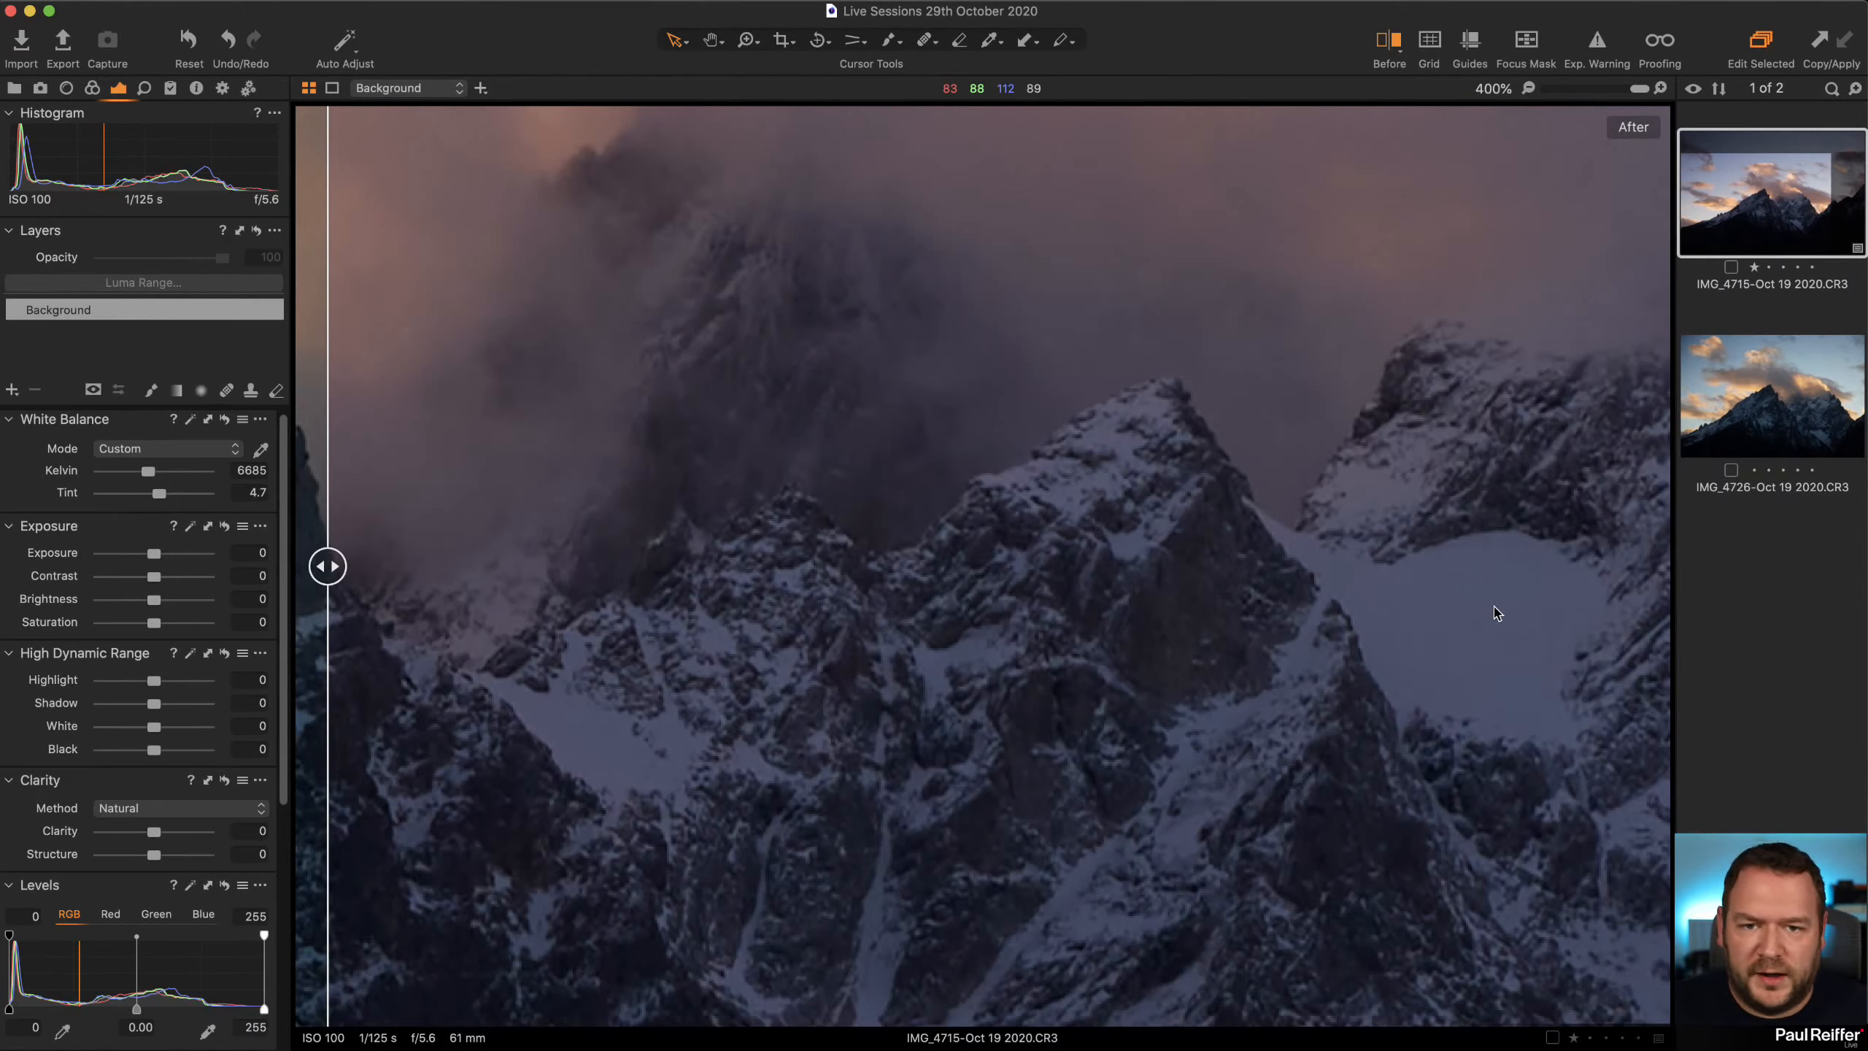
scroll(1313, 625, down, 5)
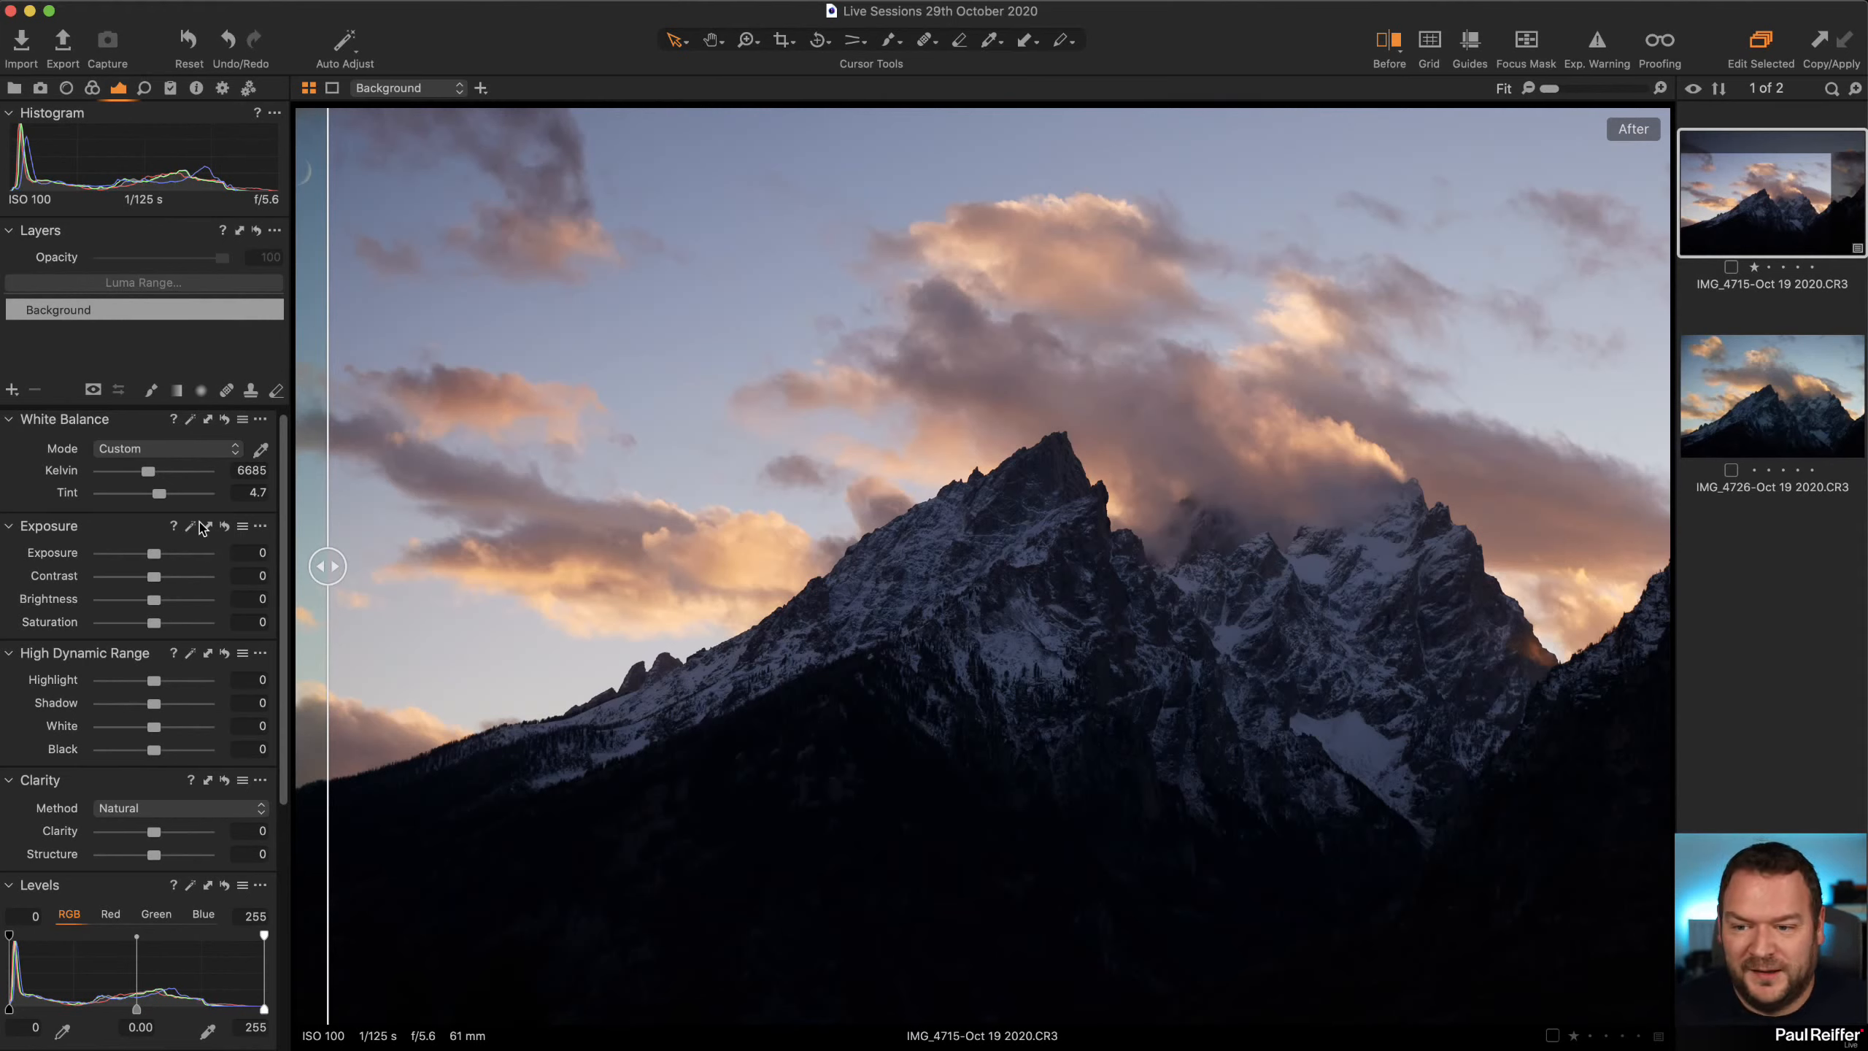
Set Kelvin to 7651 and move the before/after divider to the mountain's lower slope to compare the colours
drag(149, 471, 155, 472)
drag(156, 479, 158, 478)
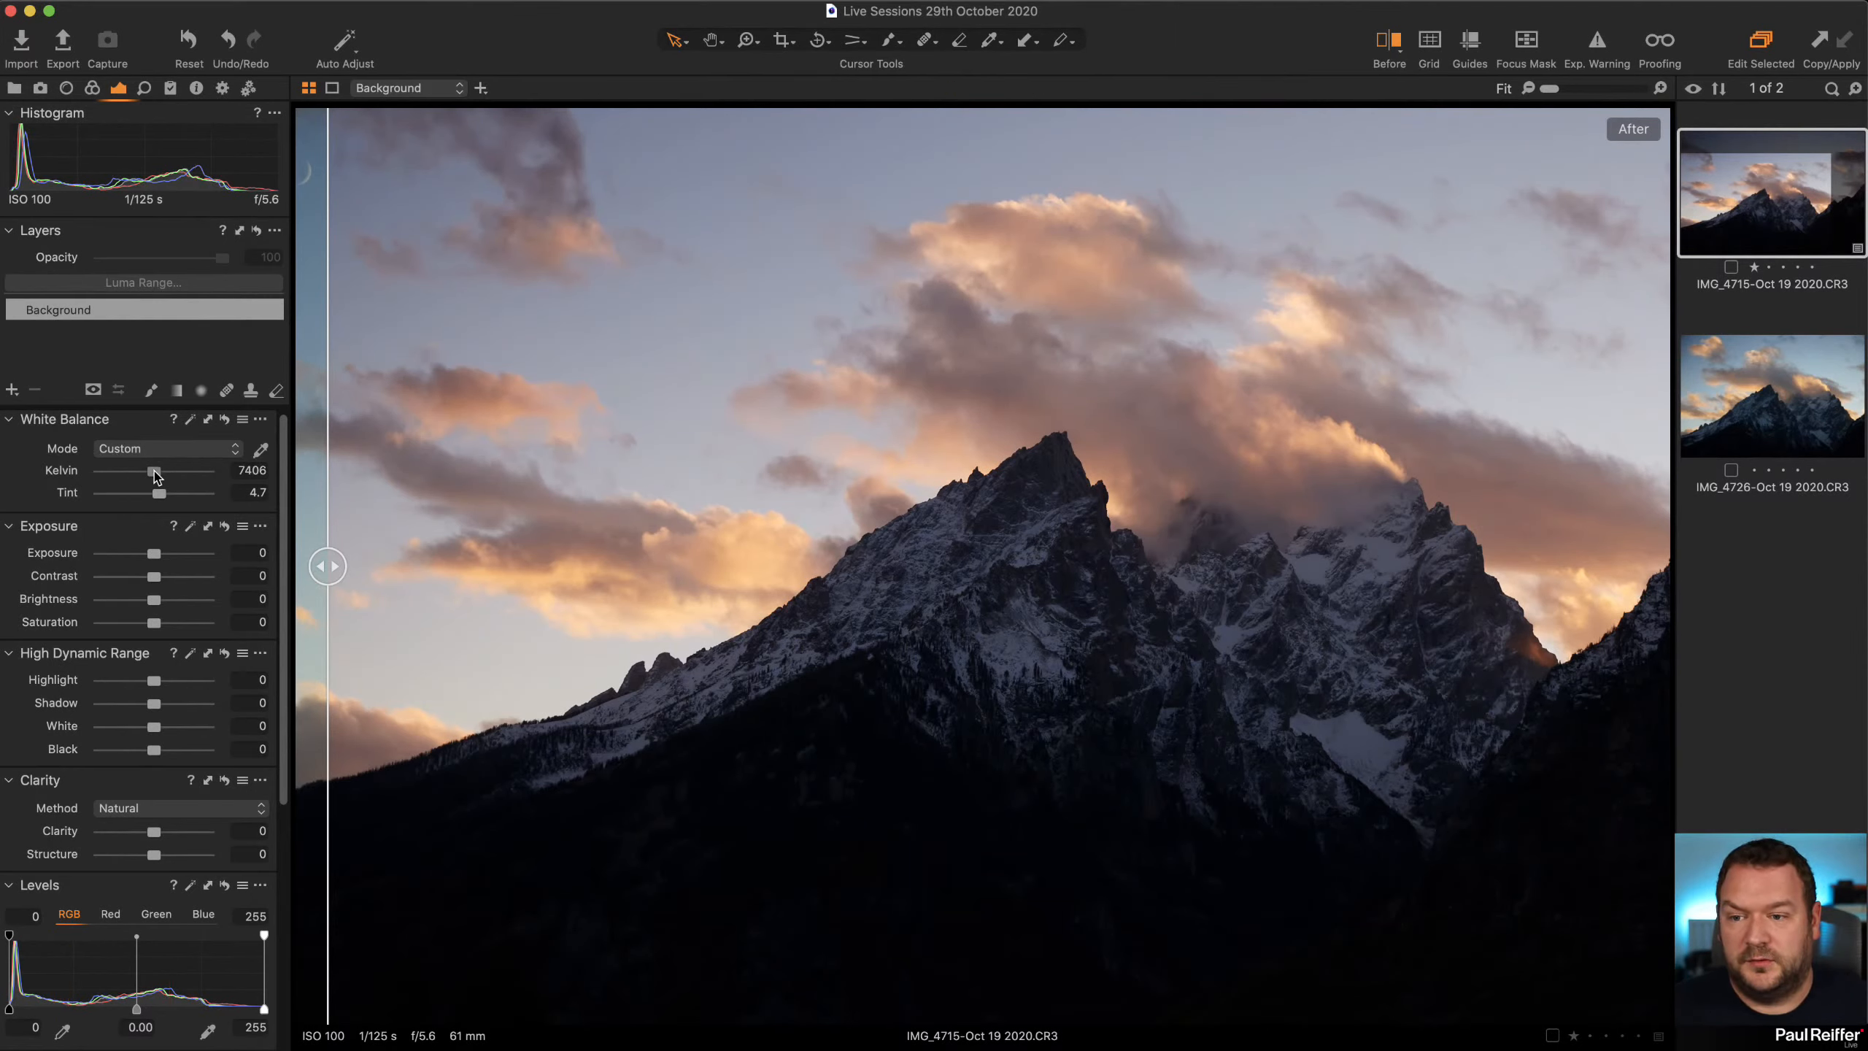
drag(154, 474, 157, 476)
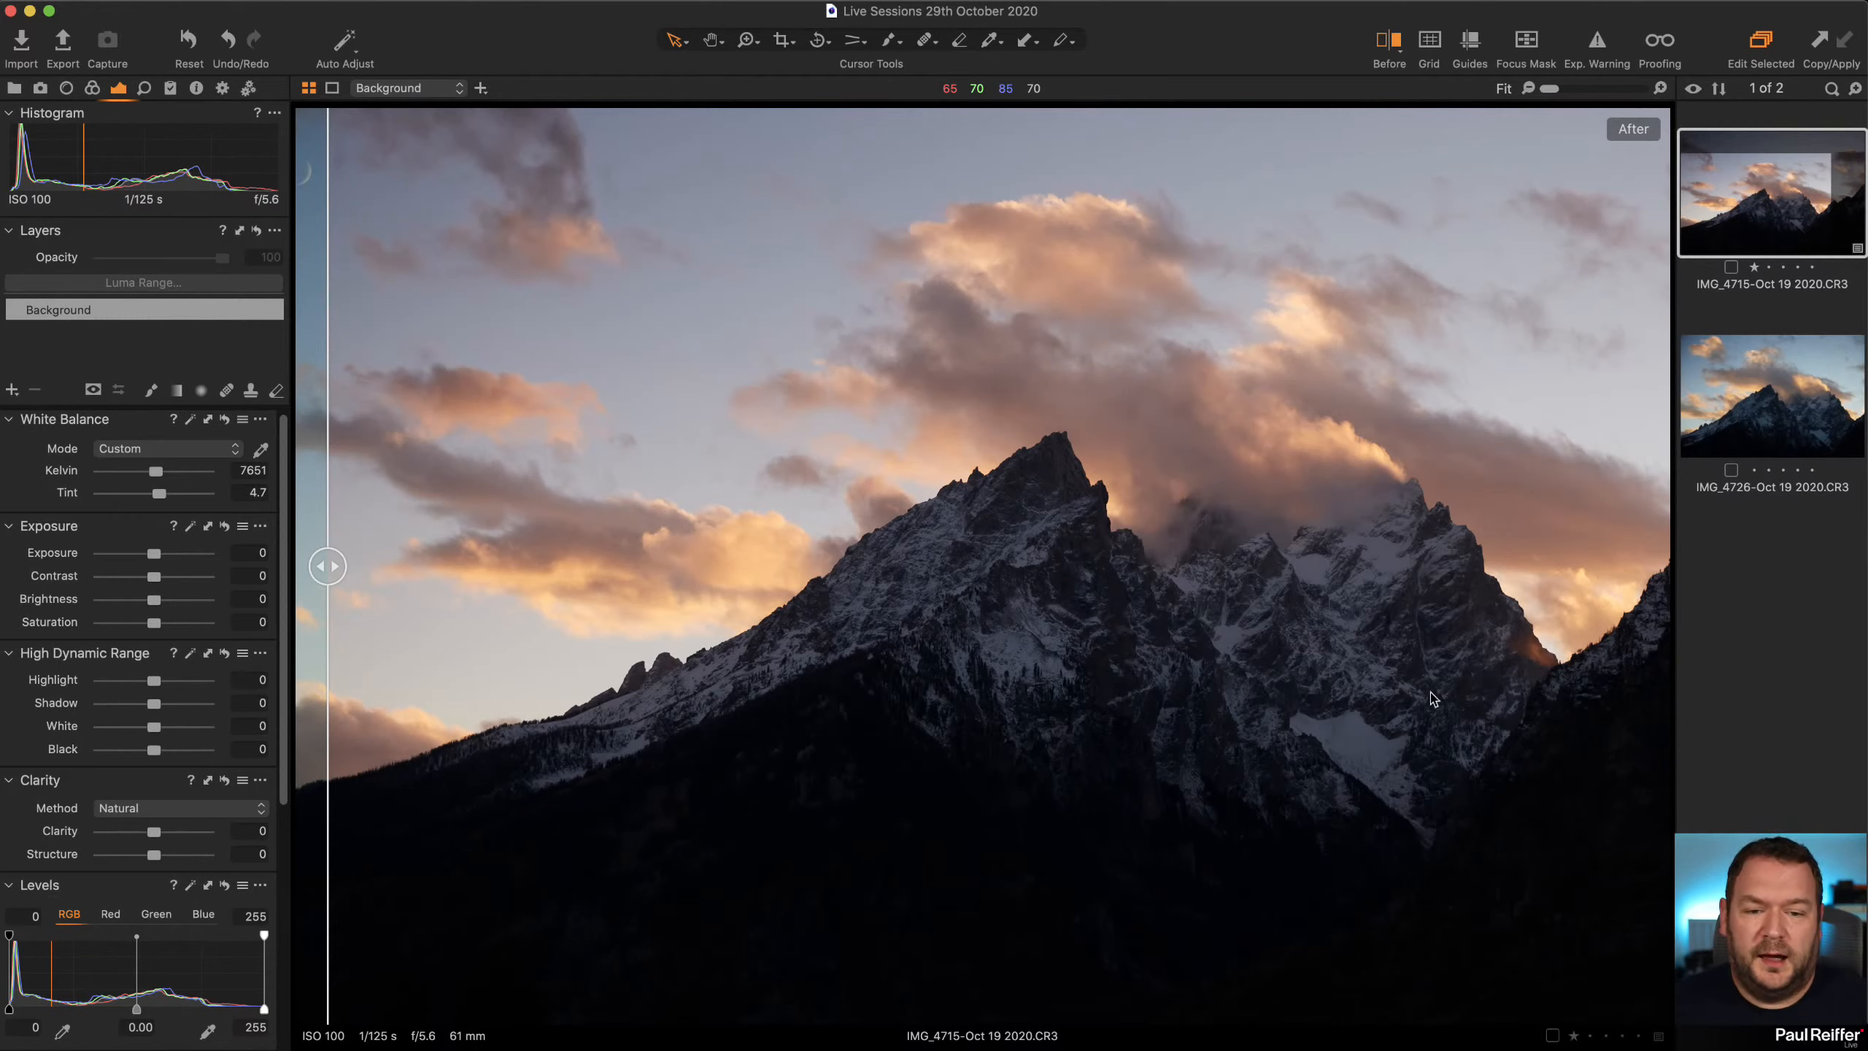
drag(328, 565, 785, 717)
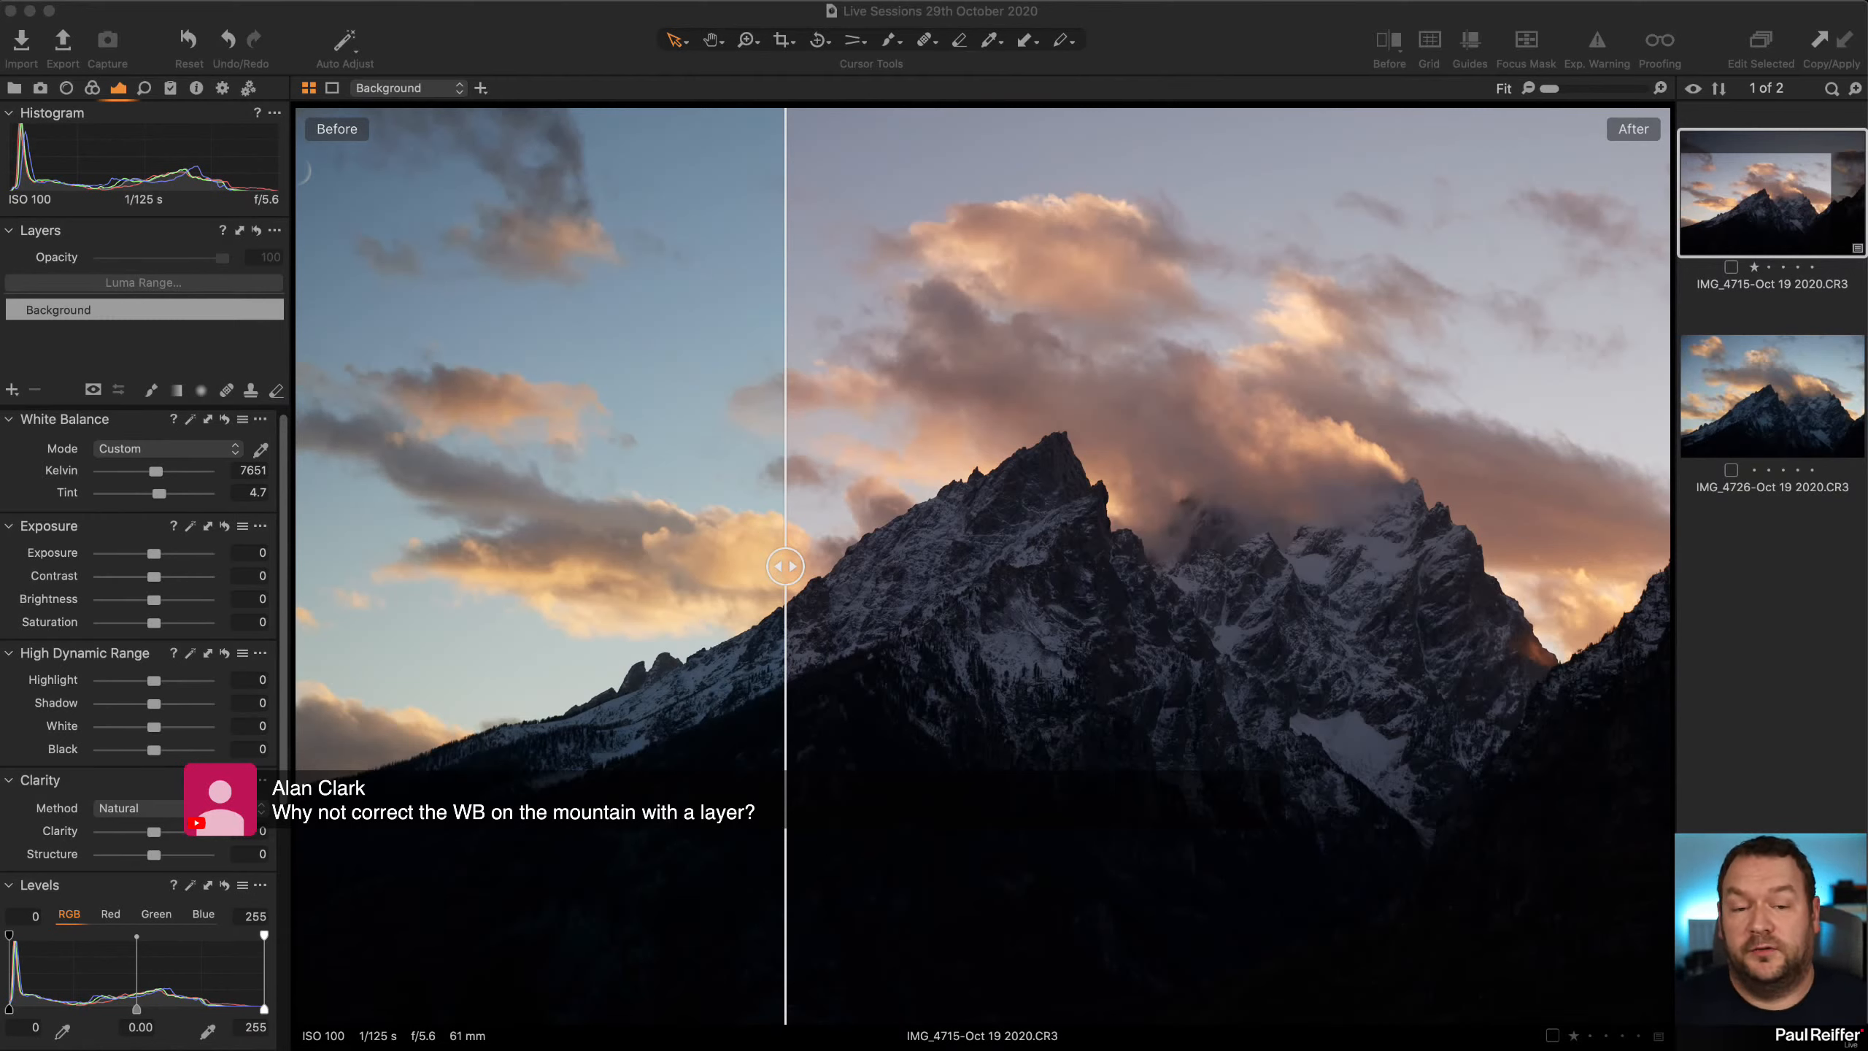
click(11, 391)
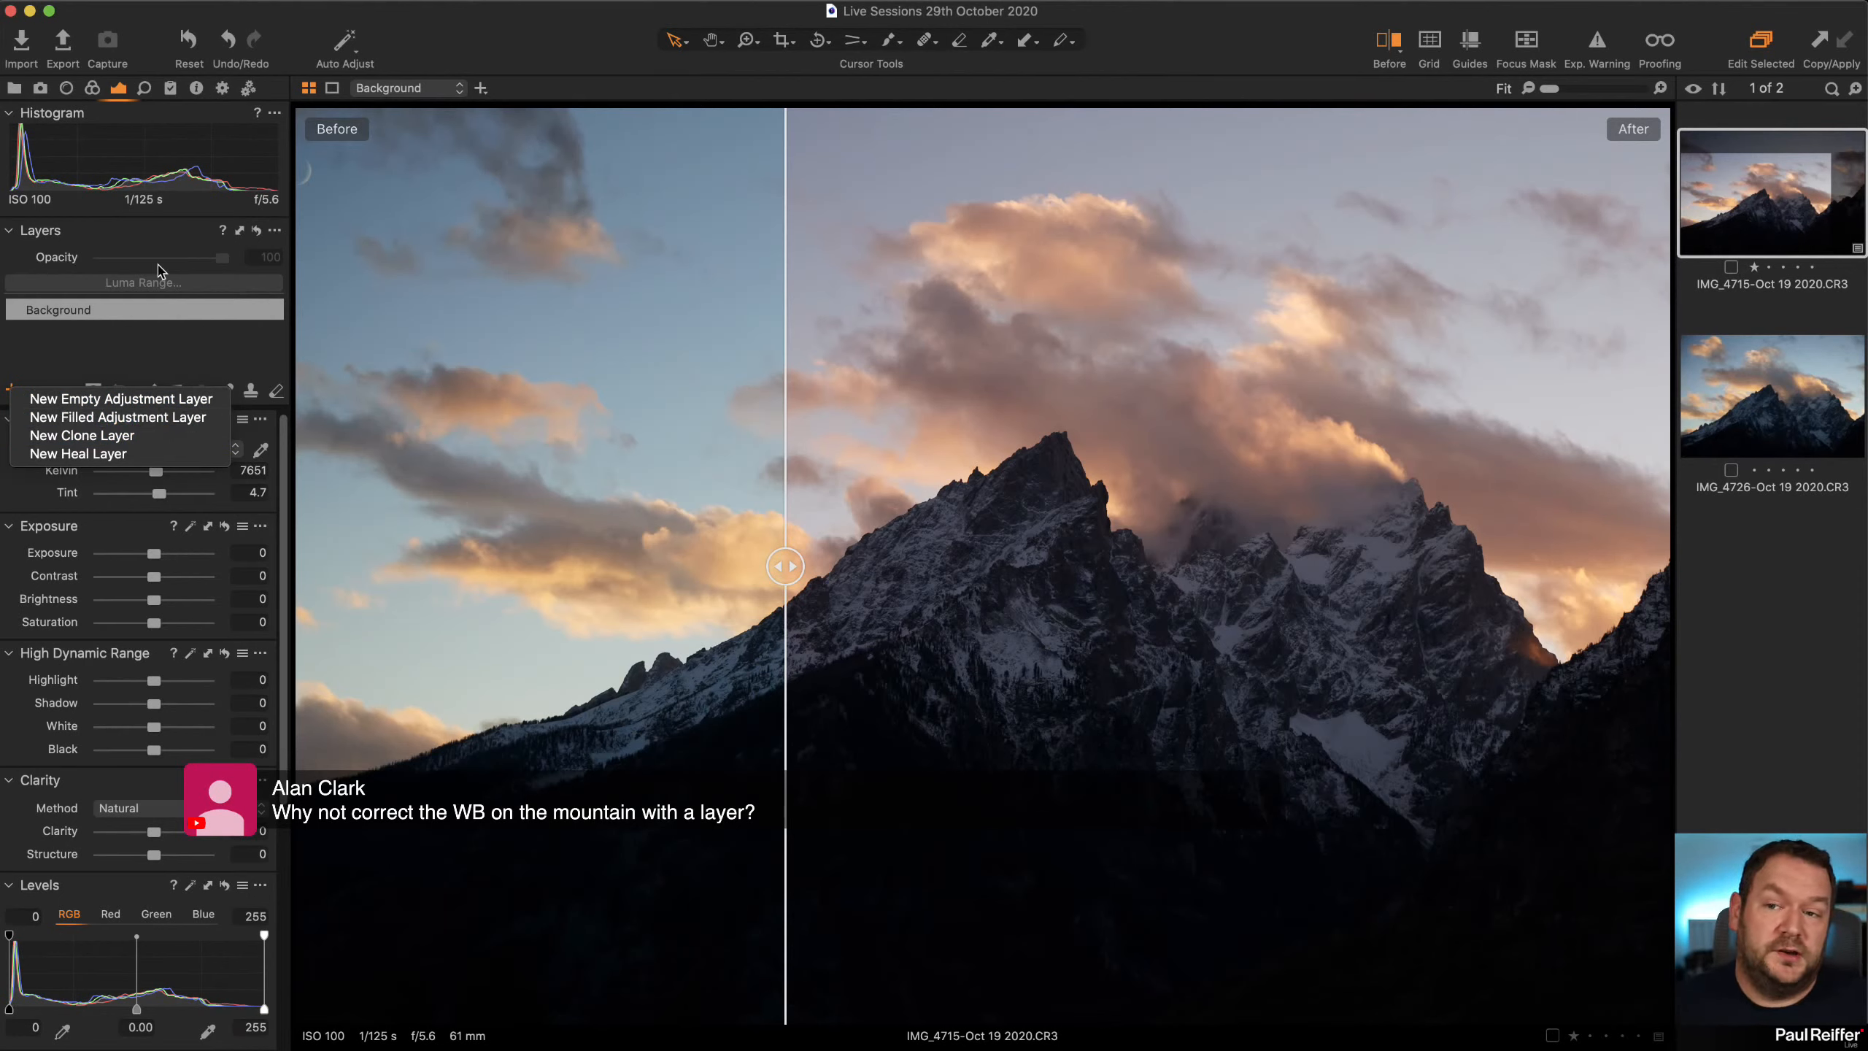
click(454, 20)
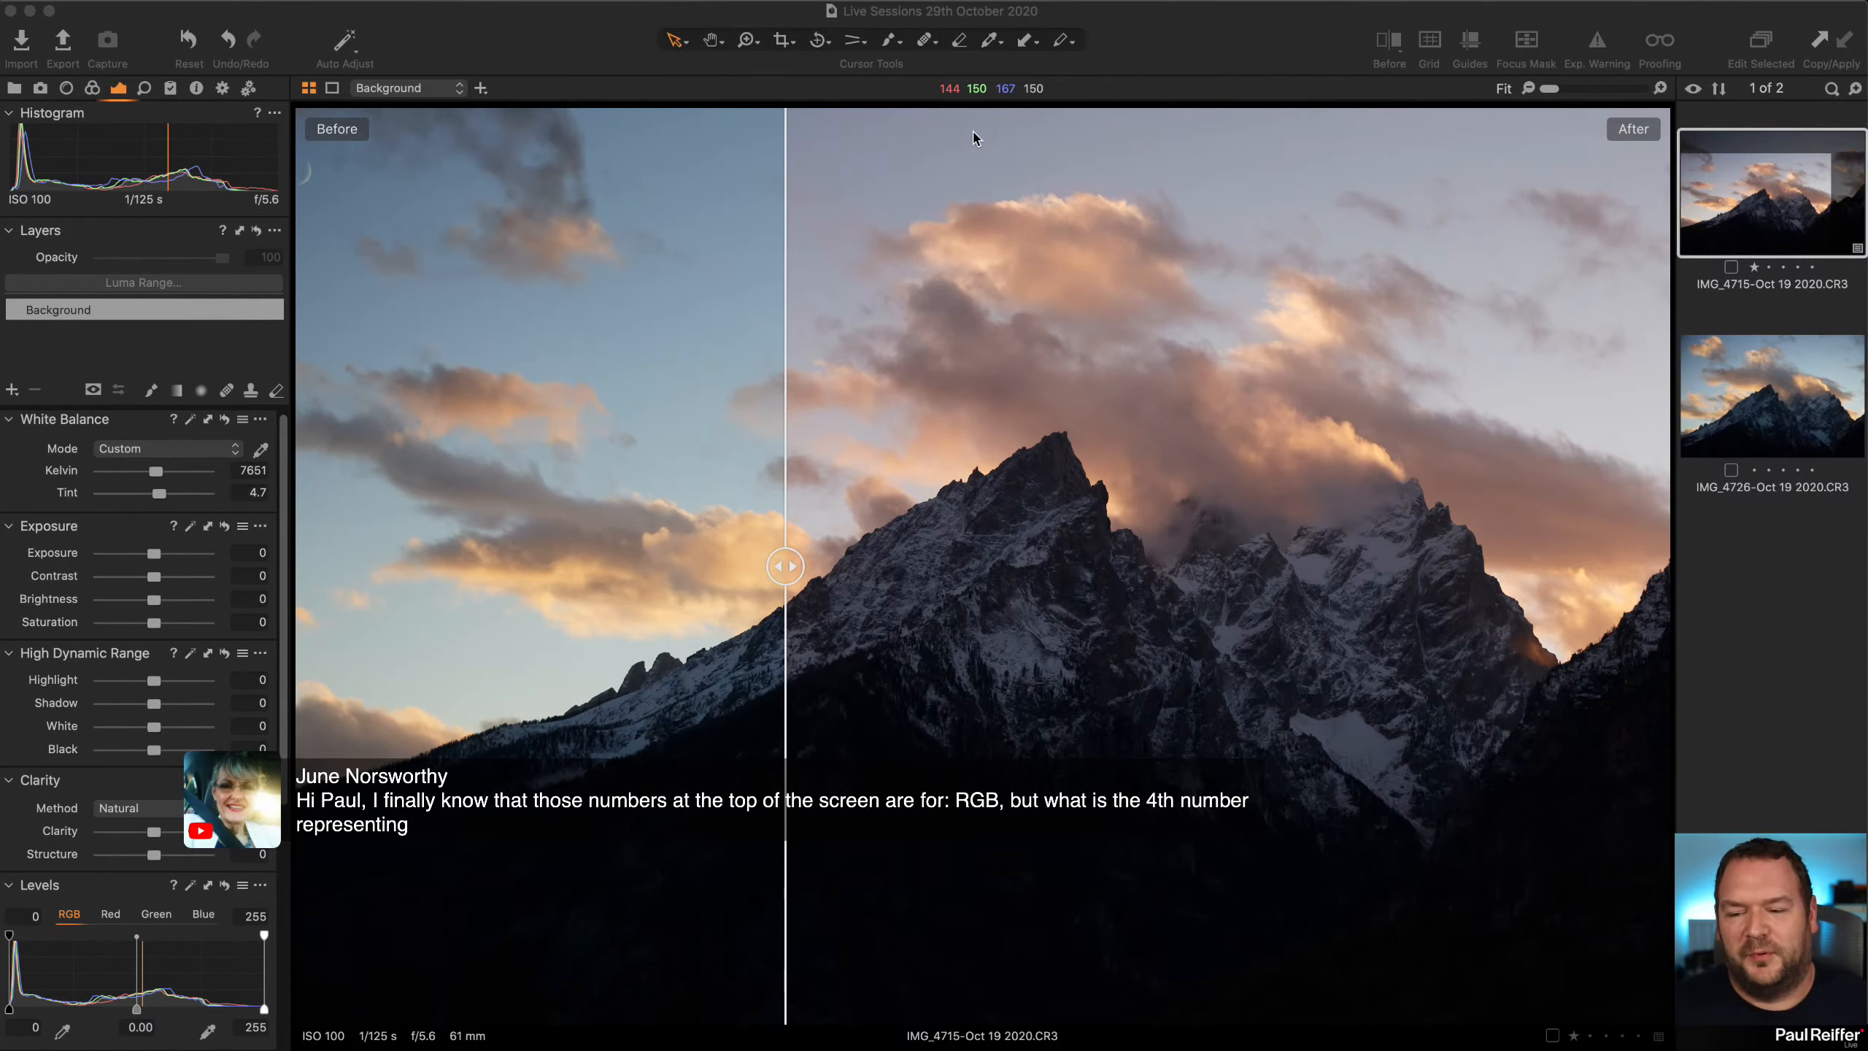
Look through other user collections, first the one with 690.ARW, and open the exposure adjustments of Pitt Polder Hoar Frost.eip
scroll(108, 807, down, 10)
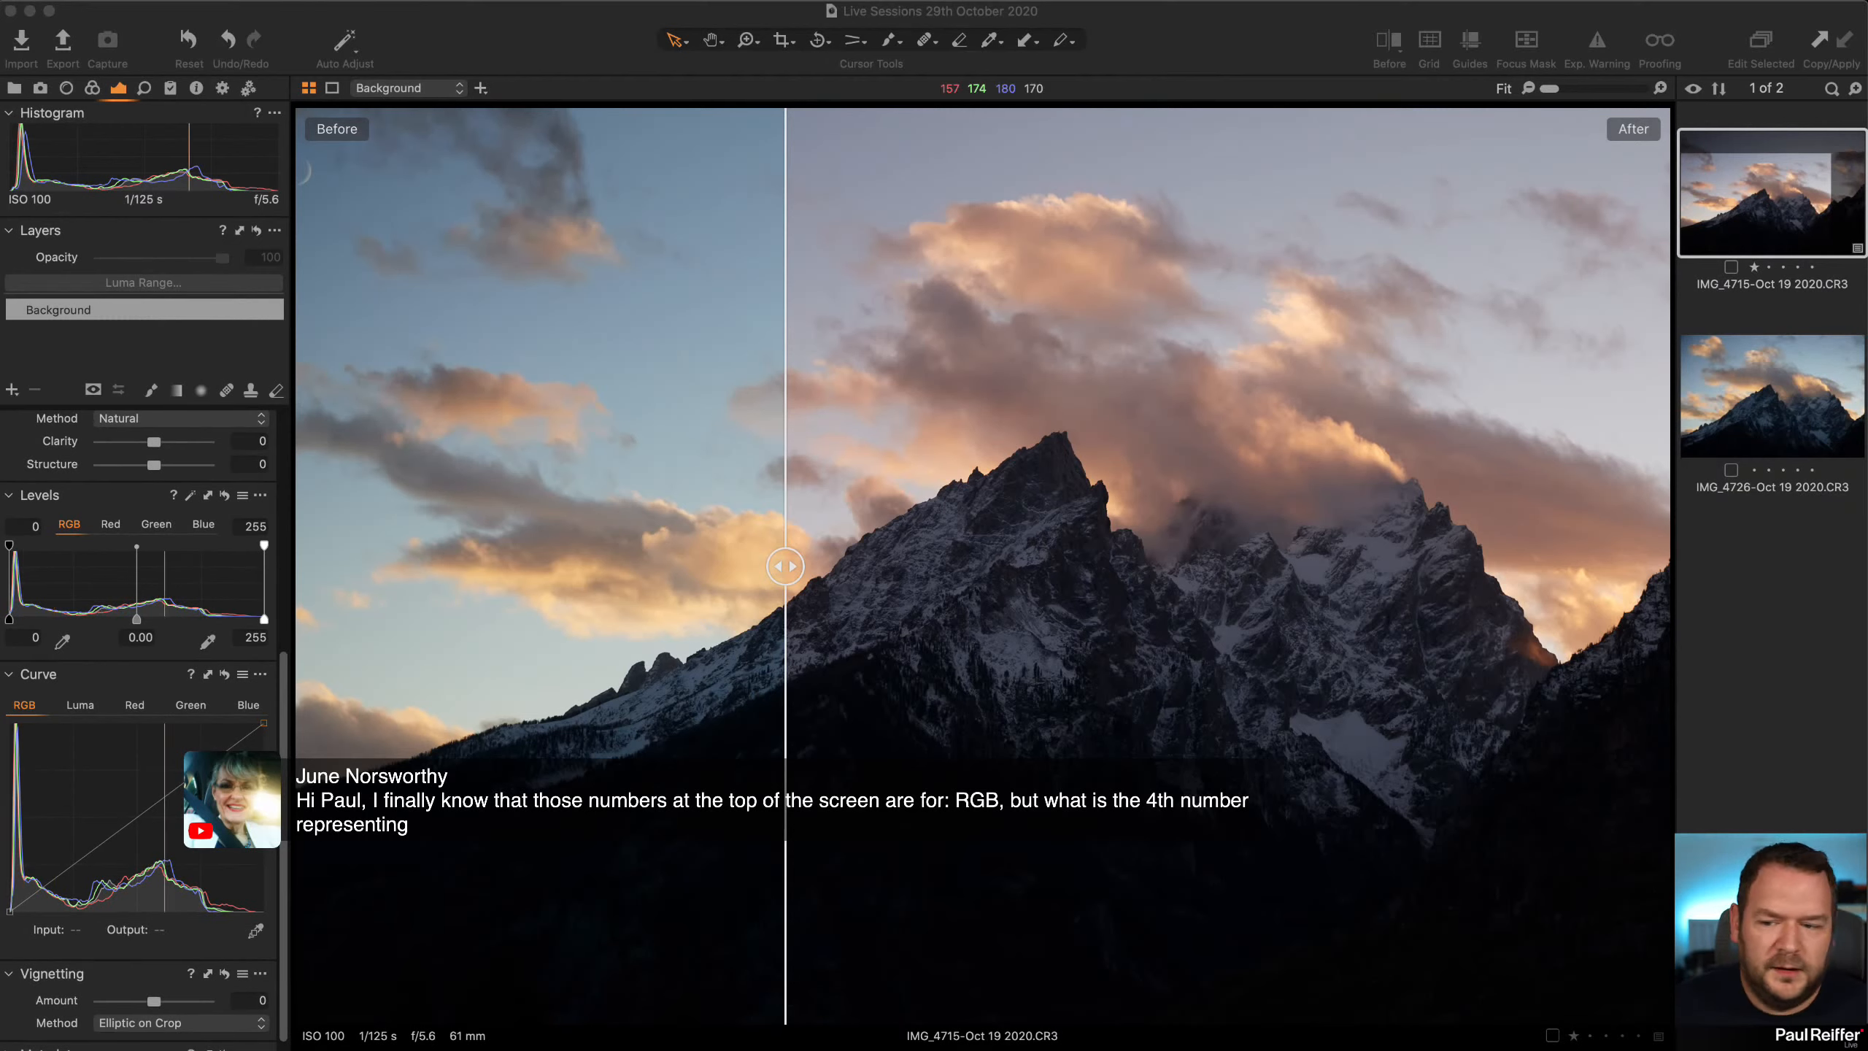
click(13, 89)
click(87, 235)
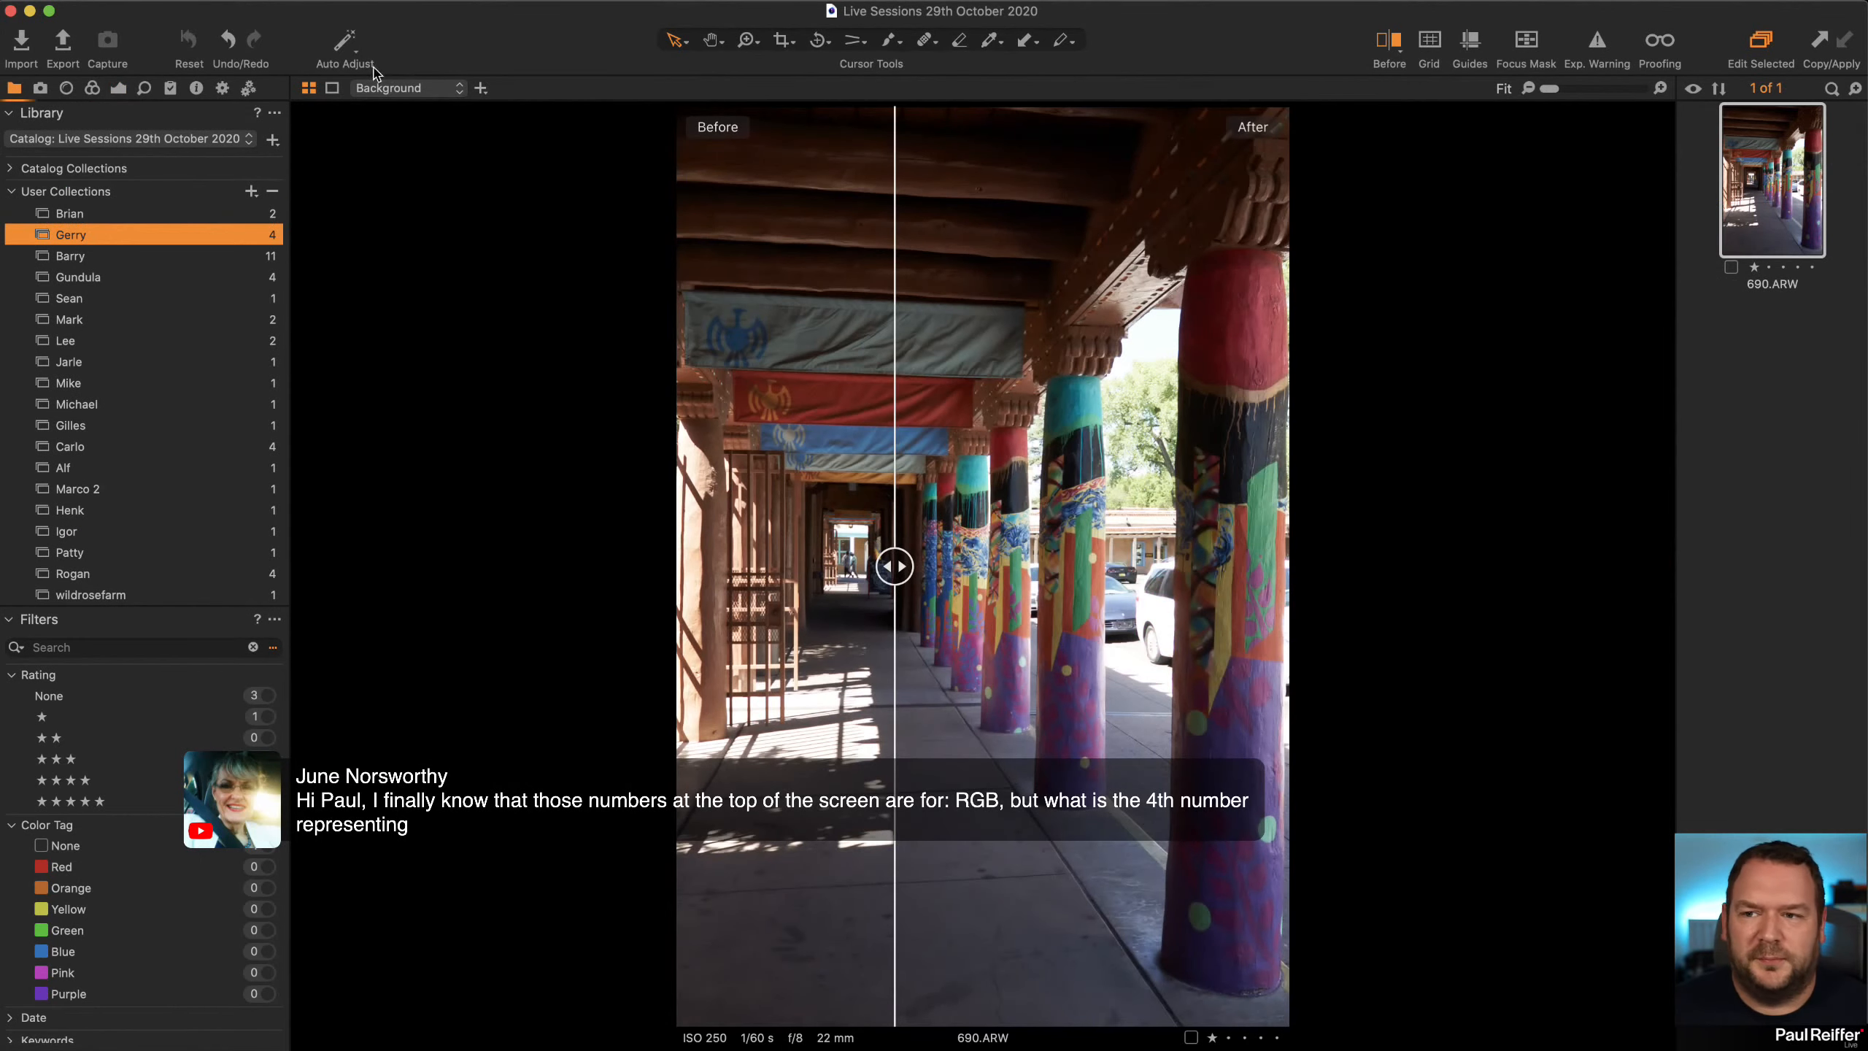
click(117, 88)
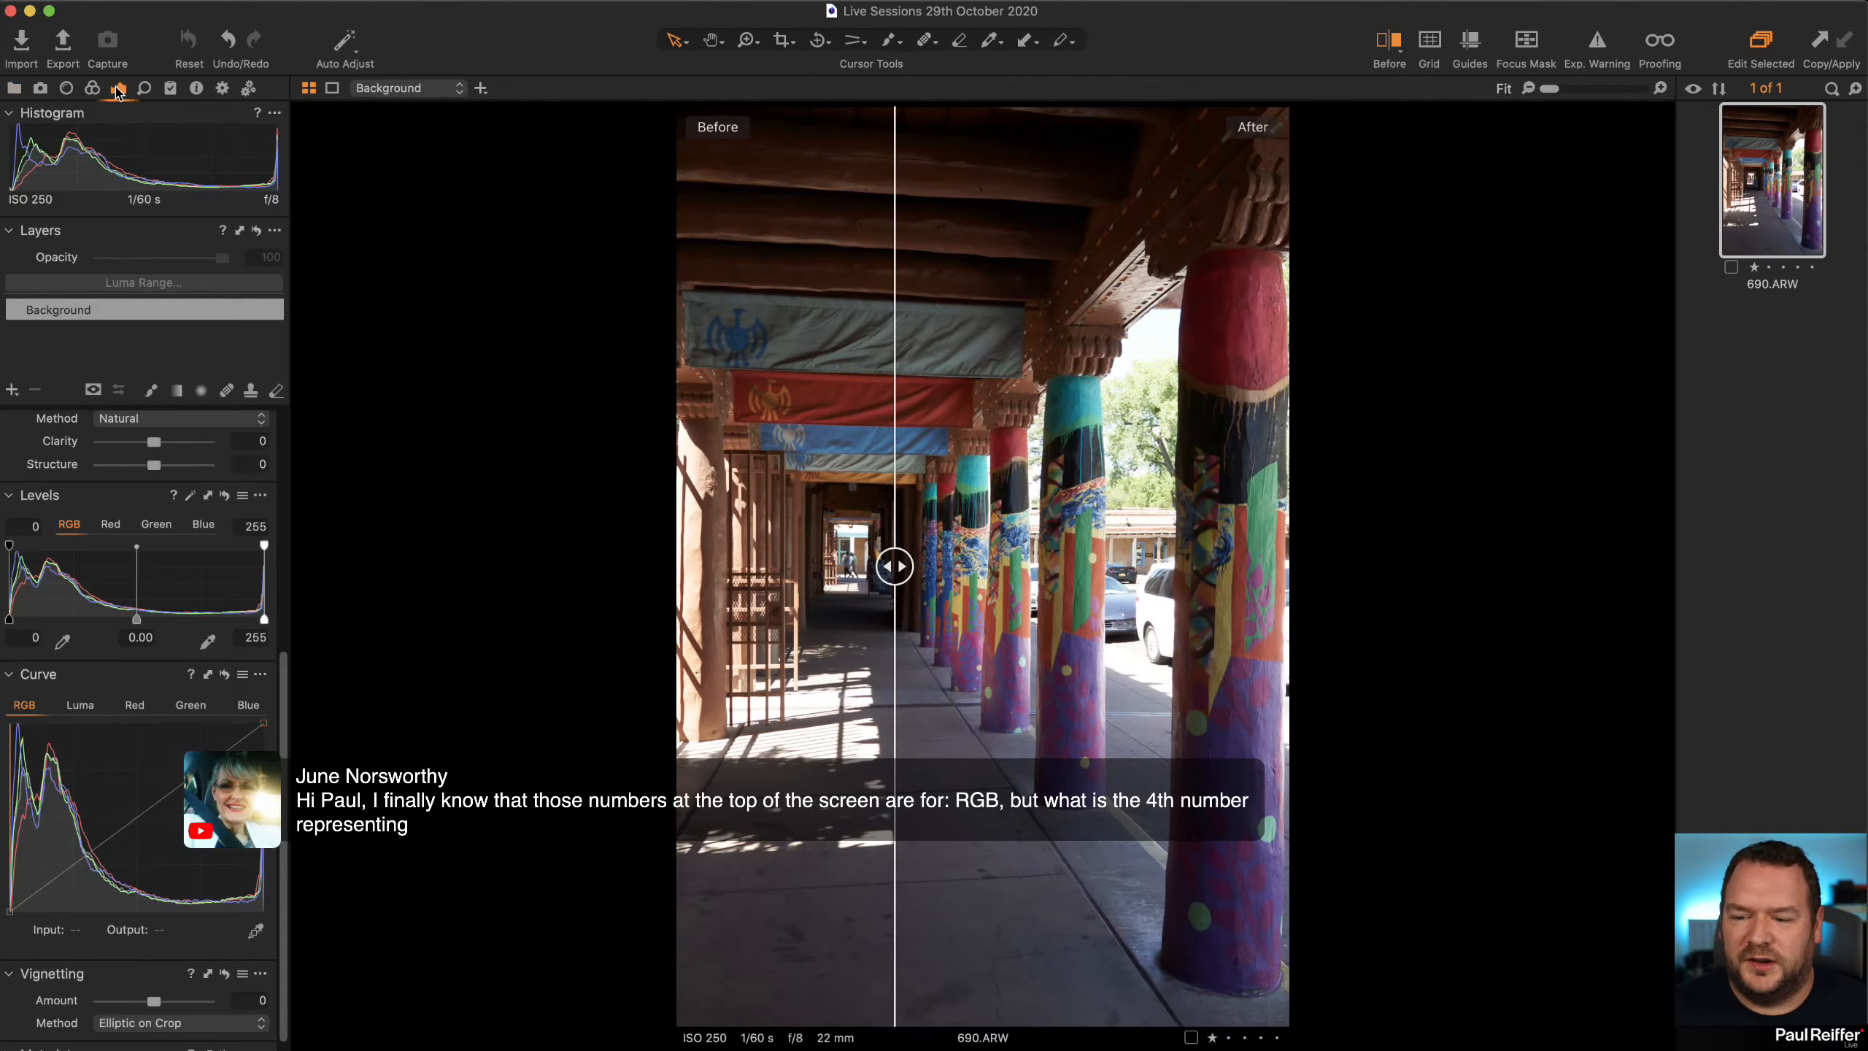
click(14, 88)
click(110, 256)
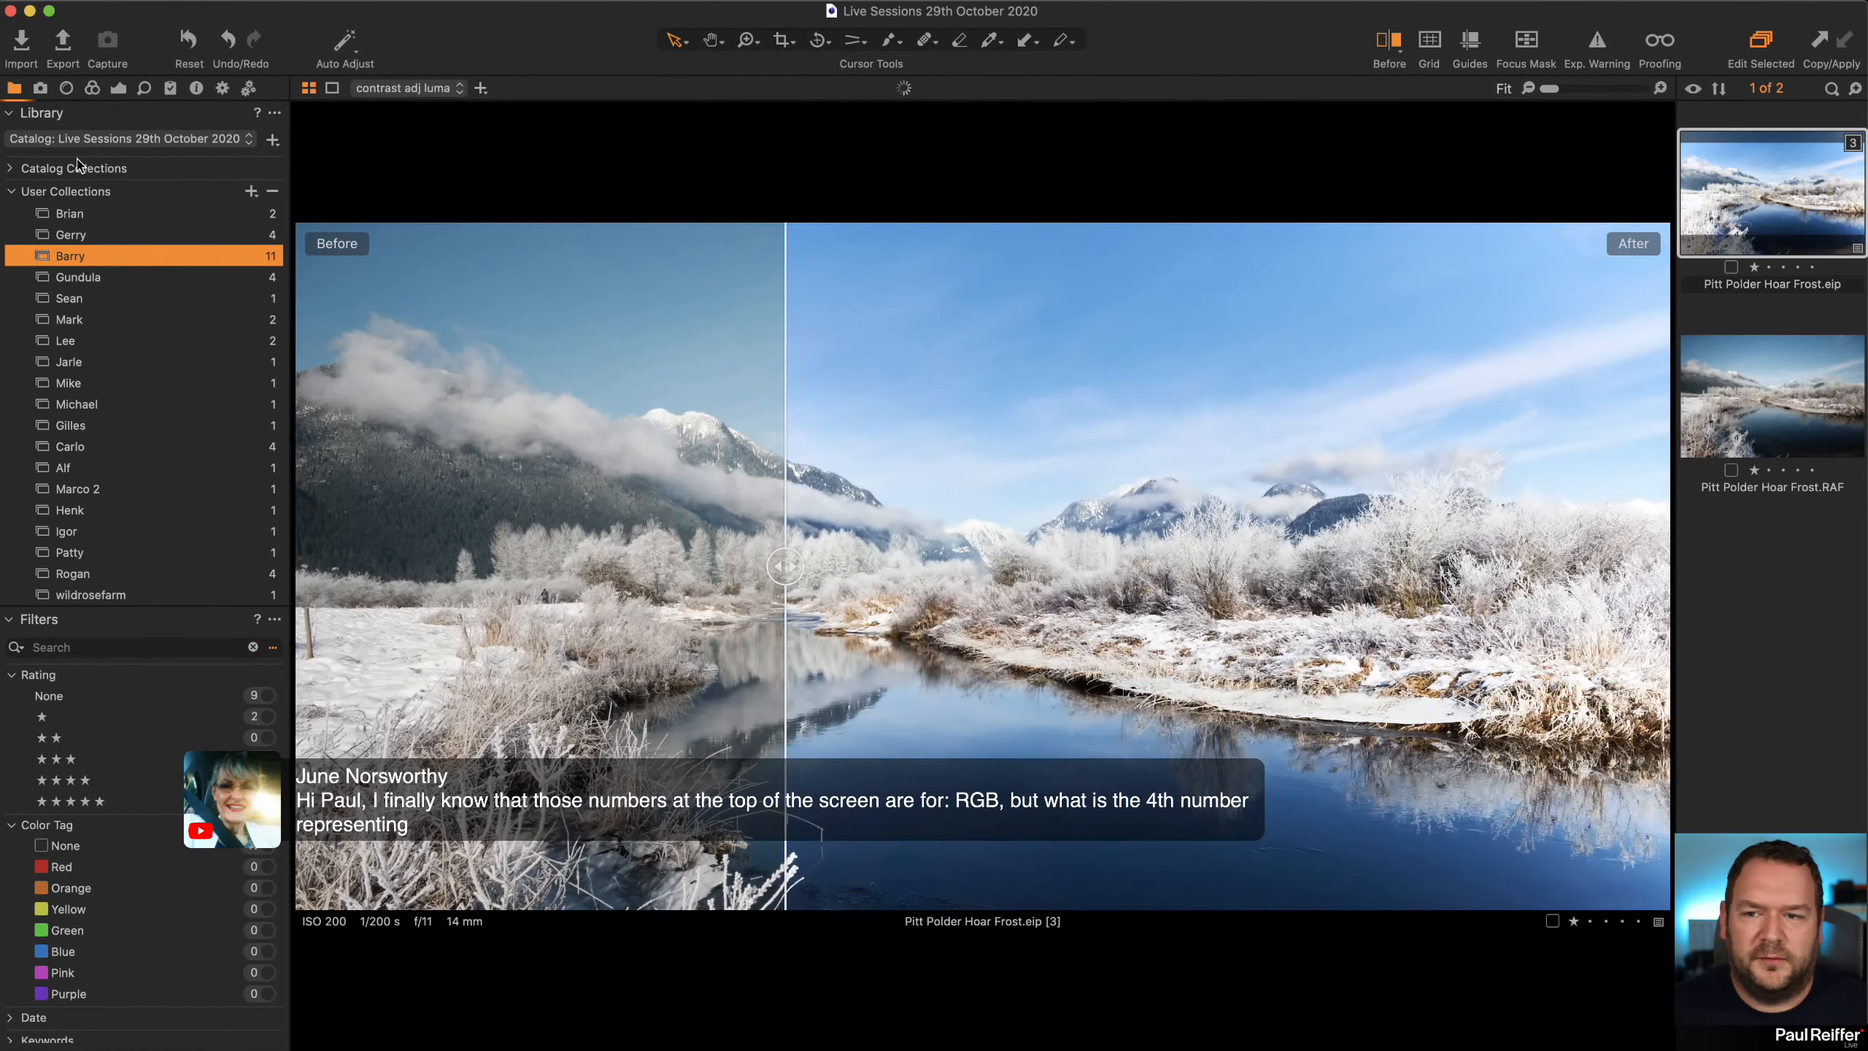
click(118, 88)
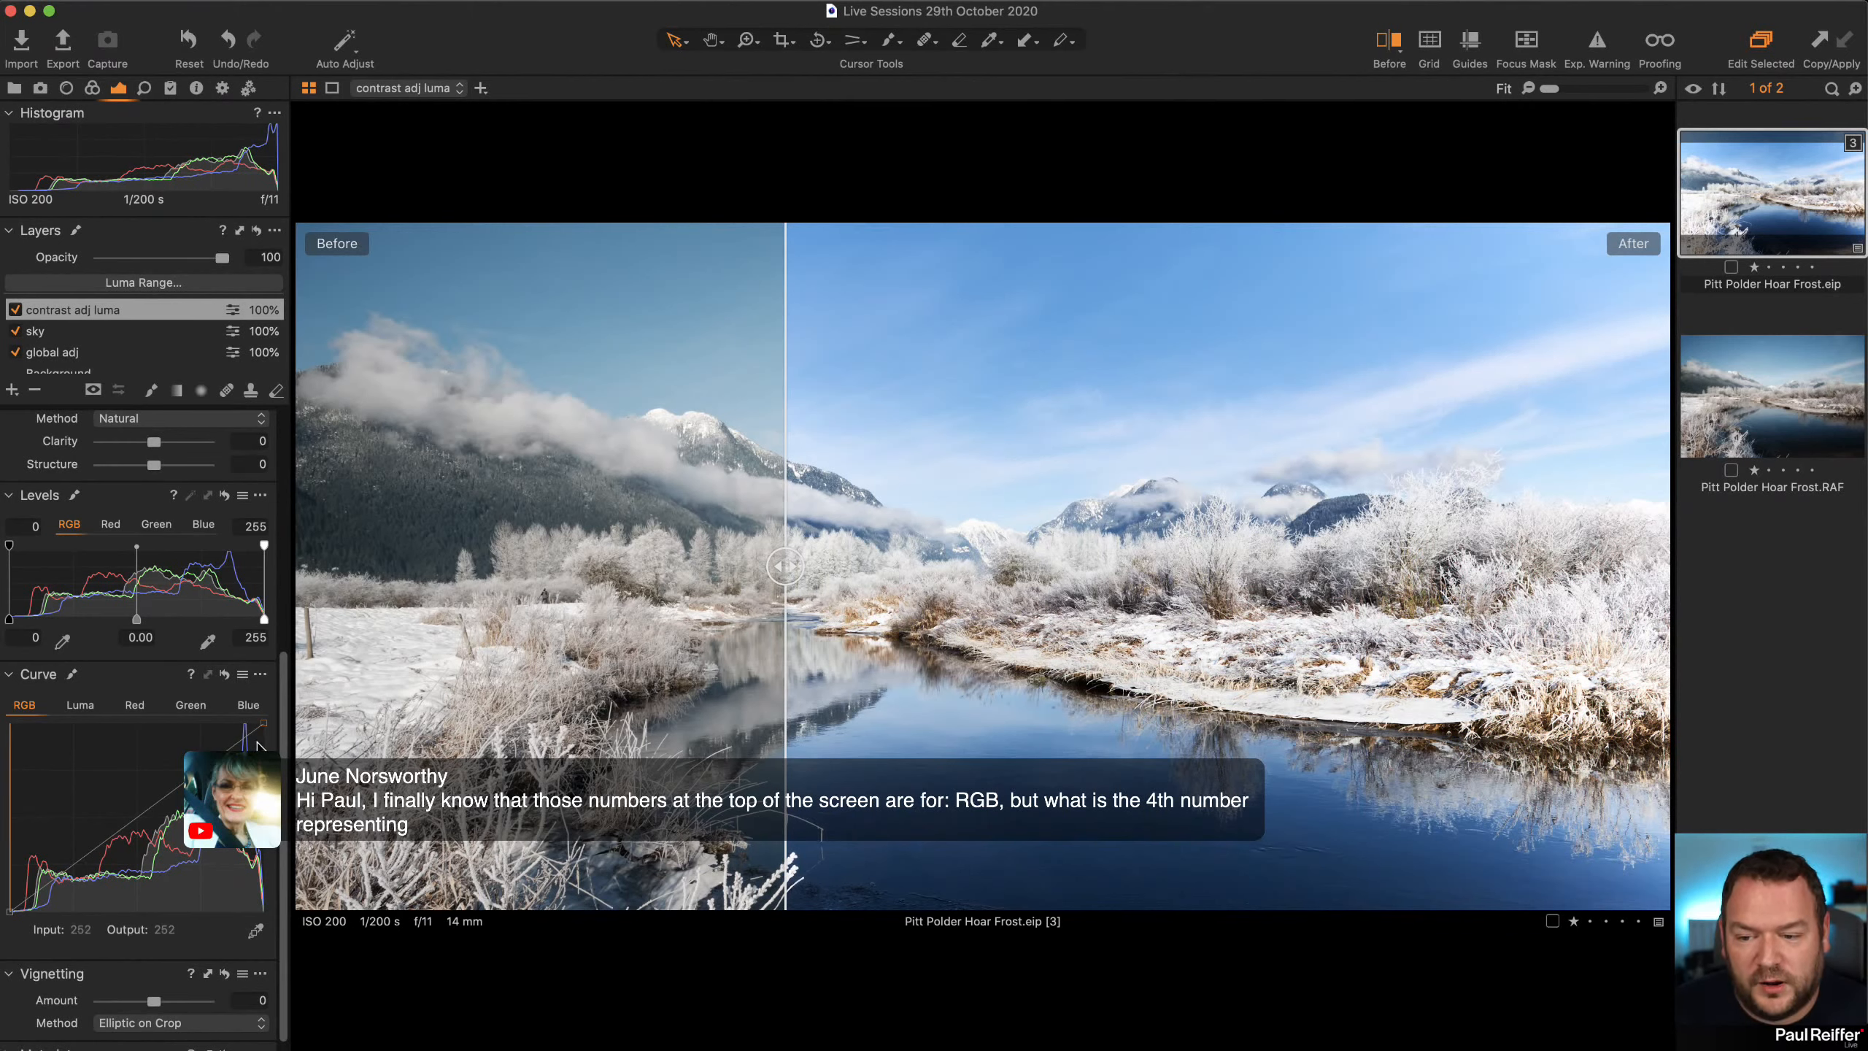
Compare the RGB and Luma curves of the contrast adj luma layer
click(82, 706)
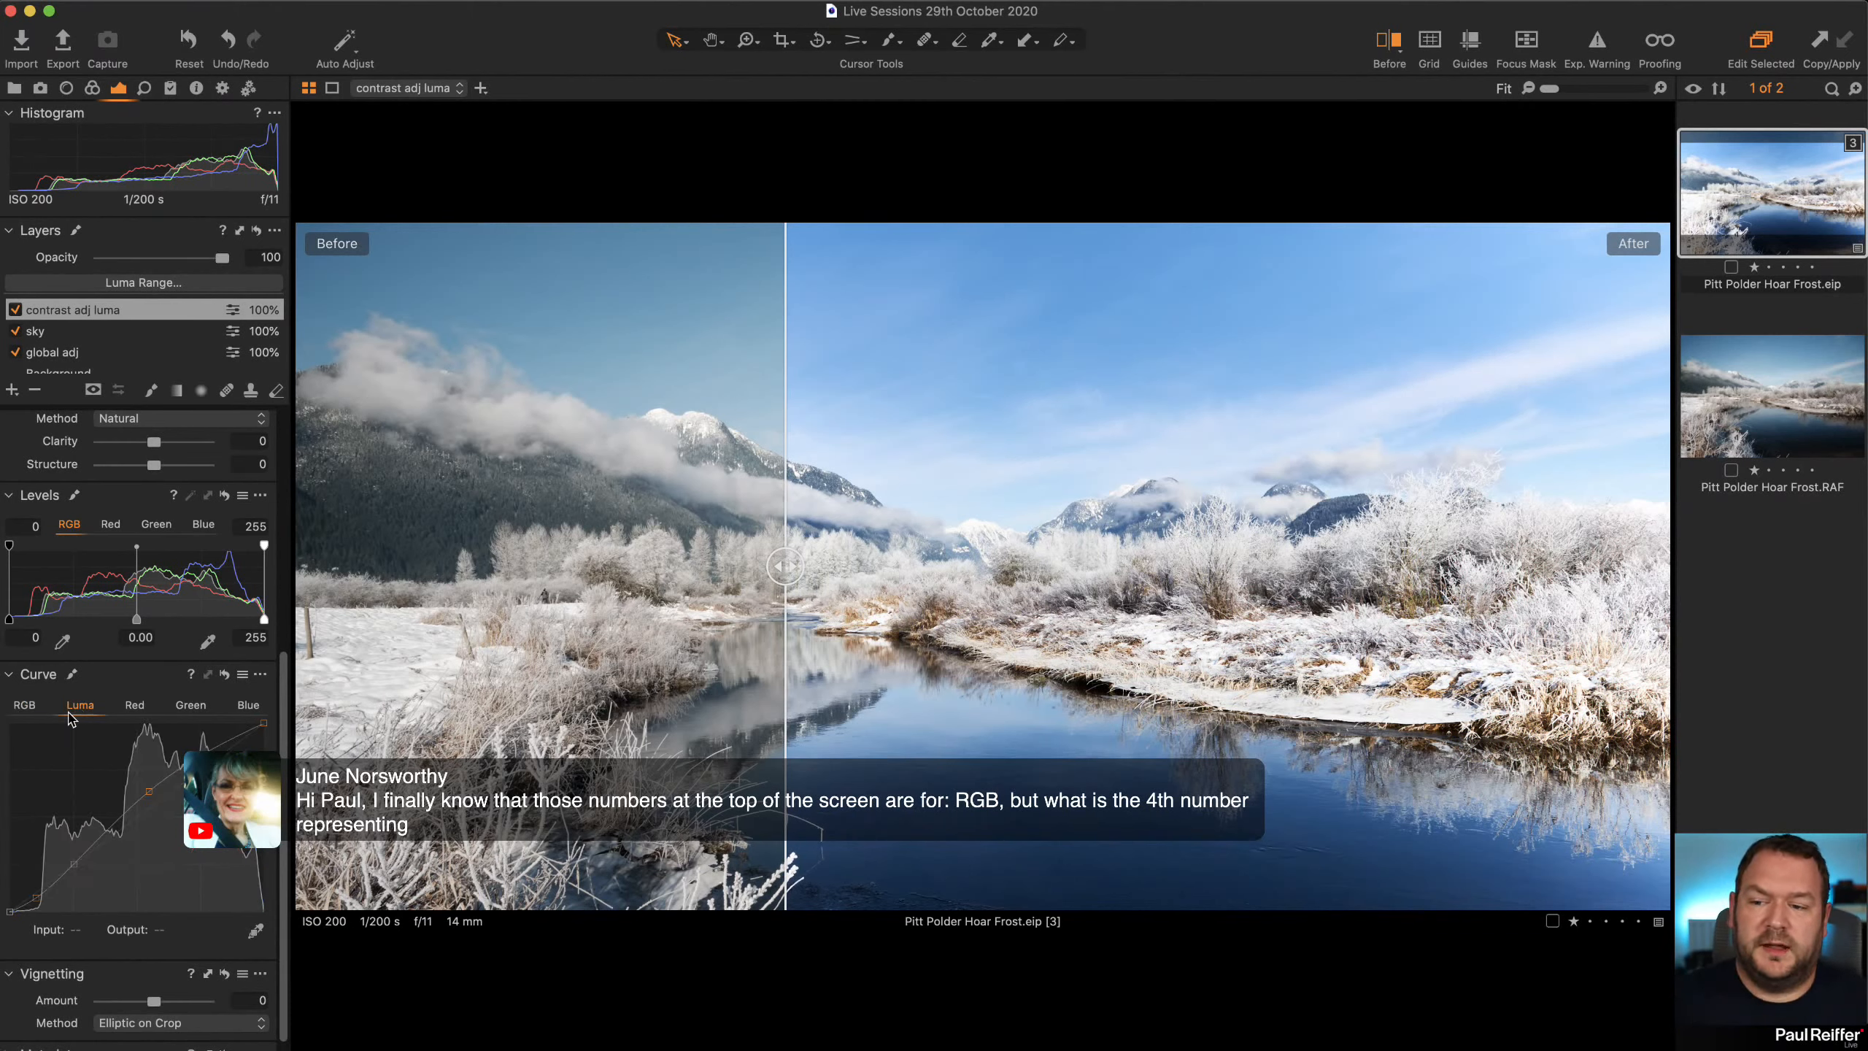
click(24, 706)
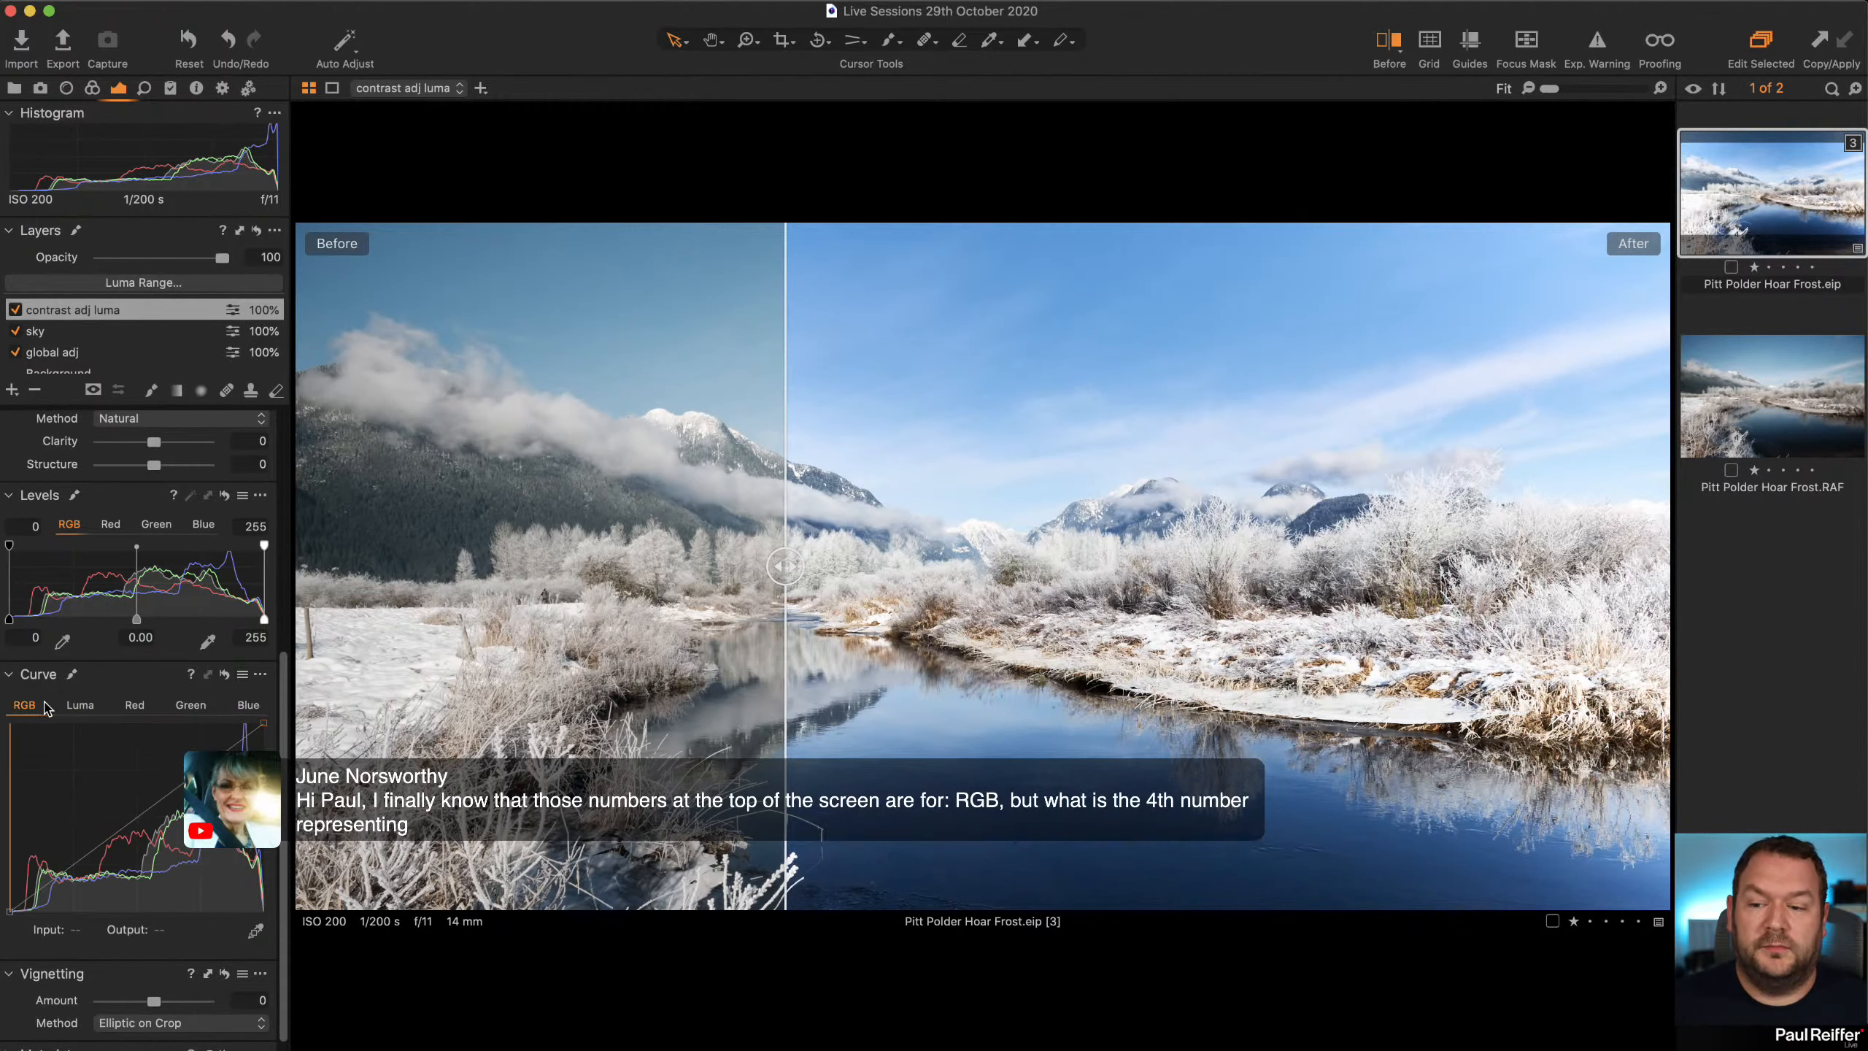
click(81, 707)
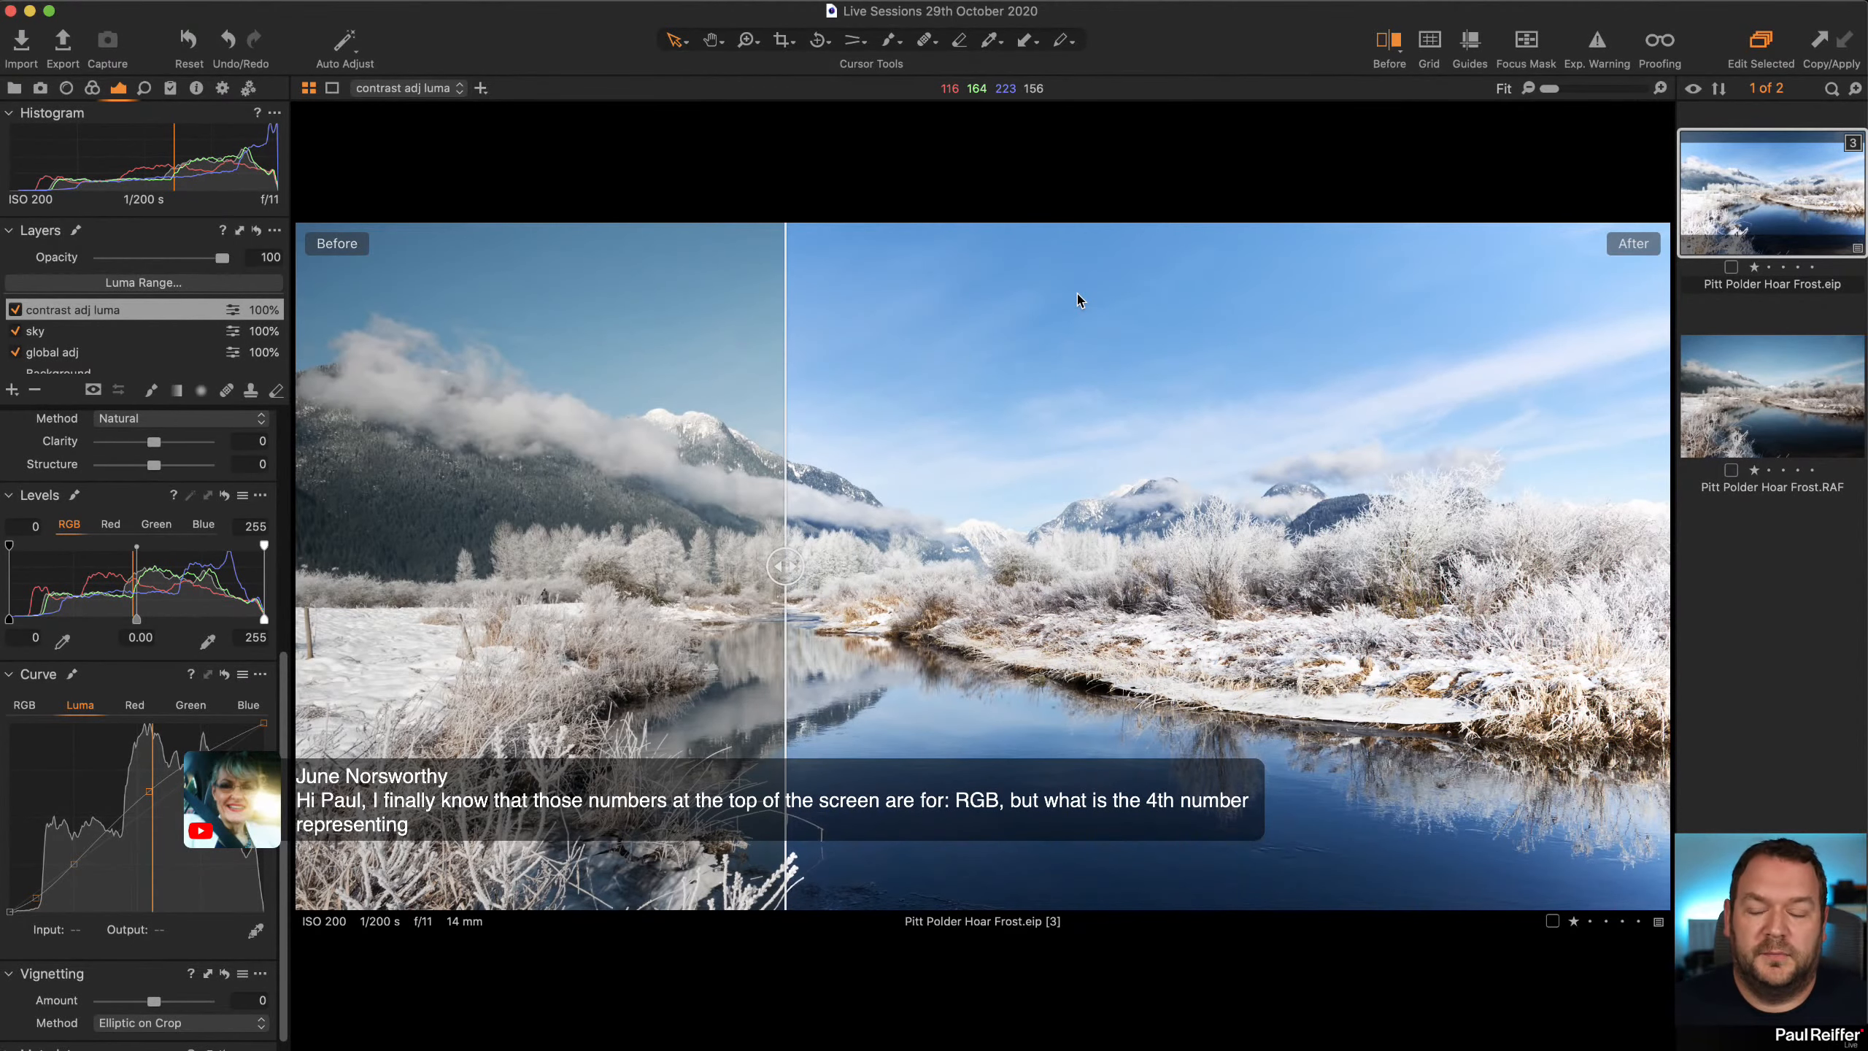
Return to the collection containing IMG_4715 and move the before/after divider to the photo's left edge to view the edited version
click(14, 87)
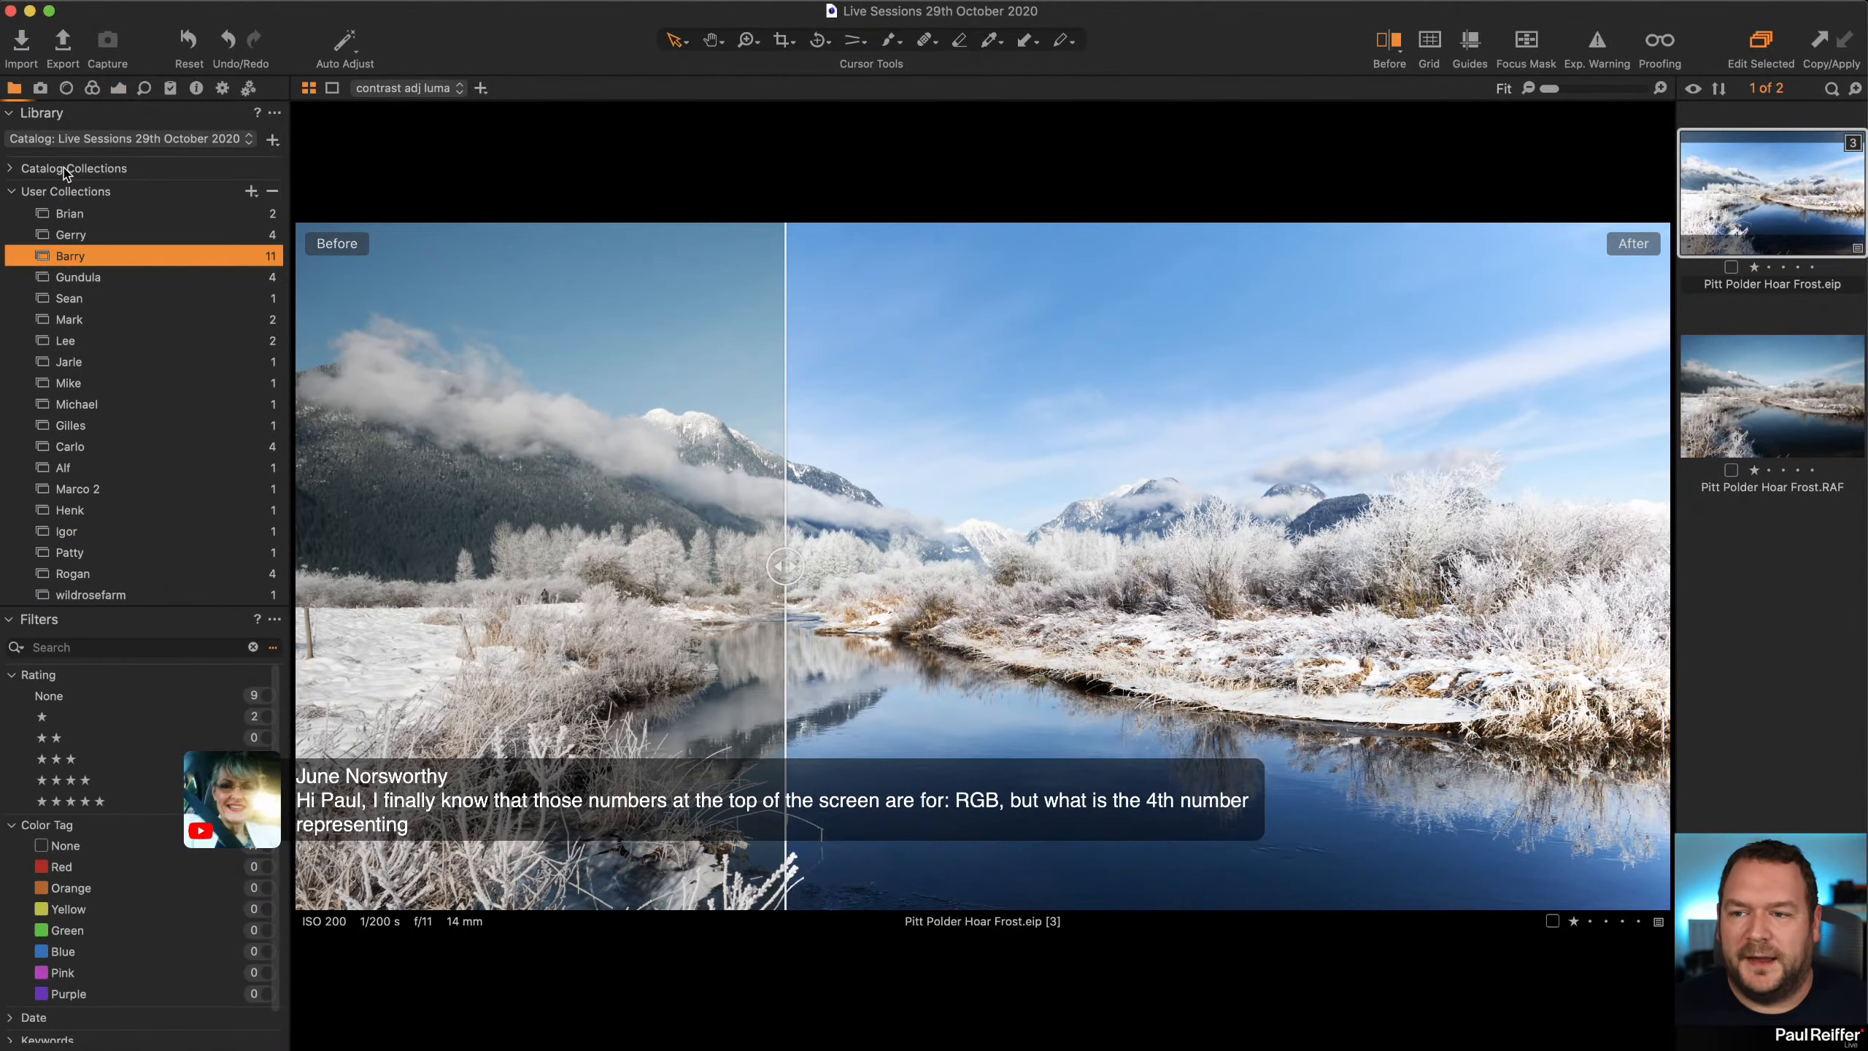
click(102, 214)
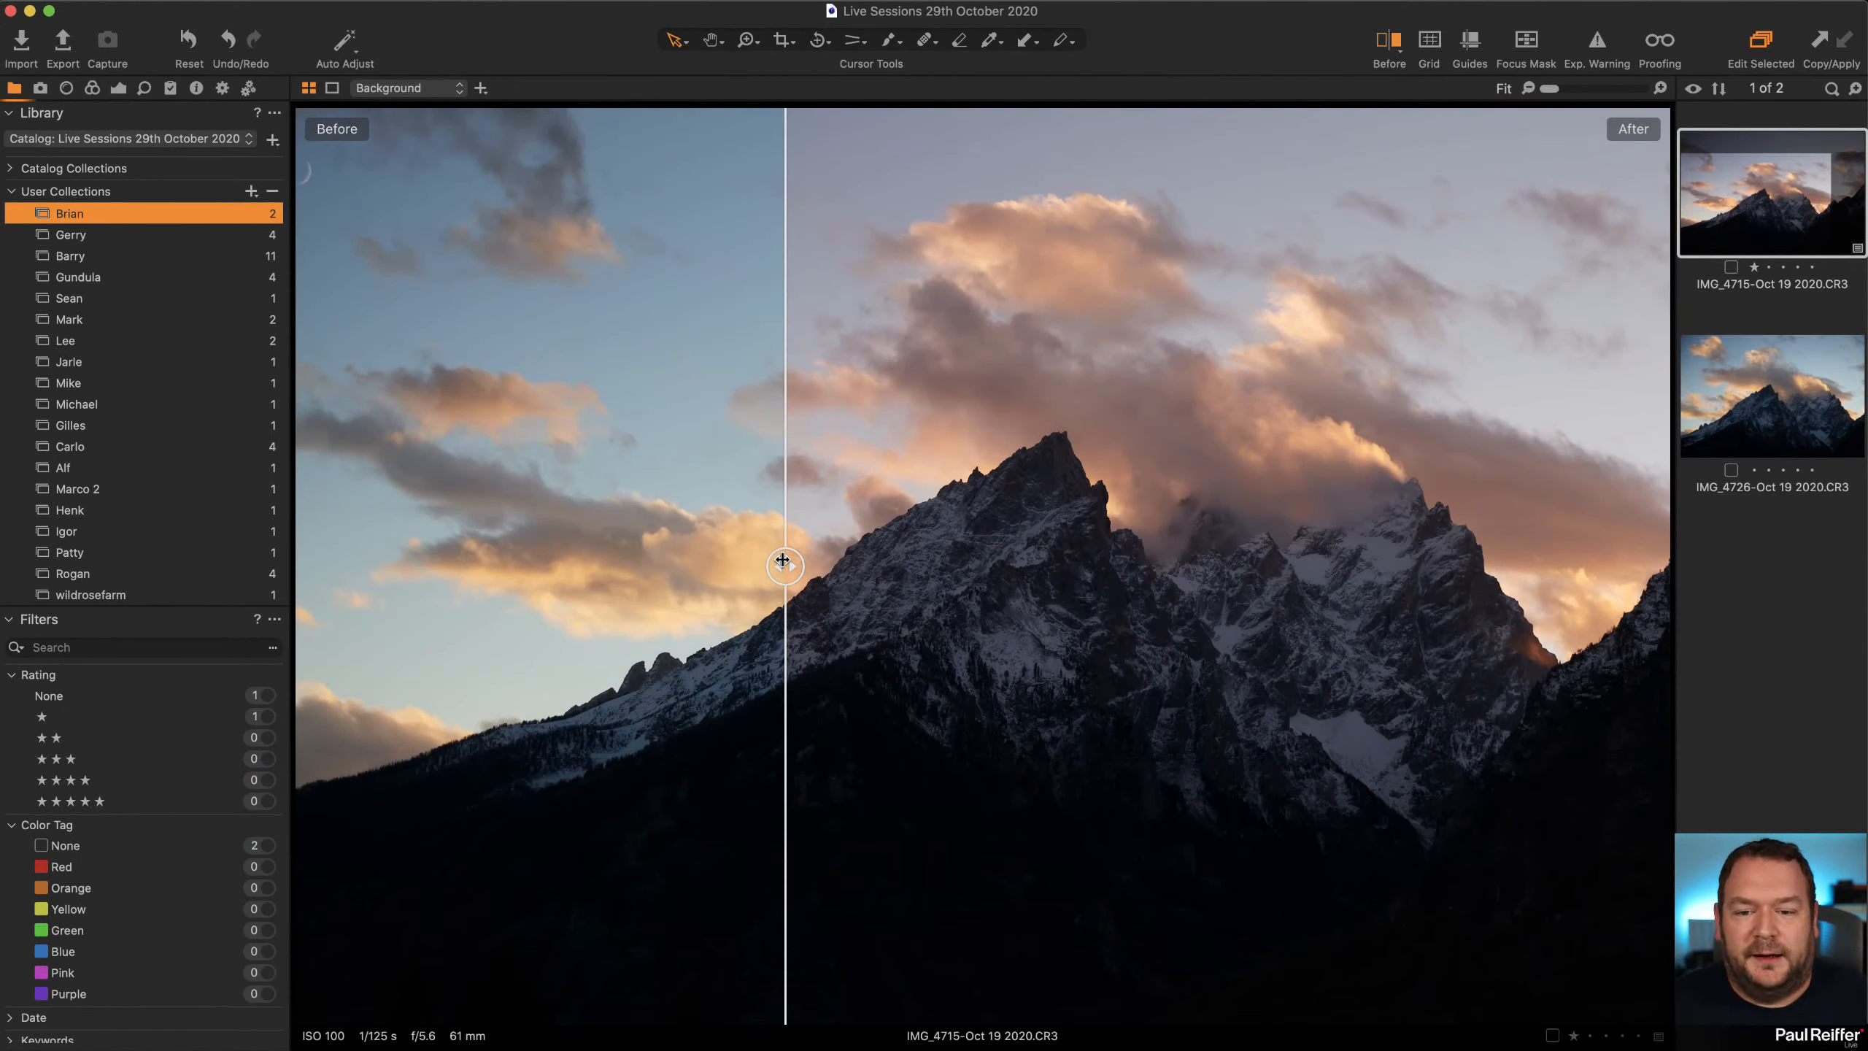
drag(782, 561, 299, 564)
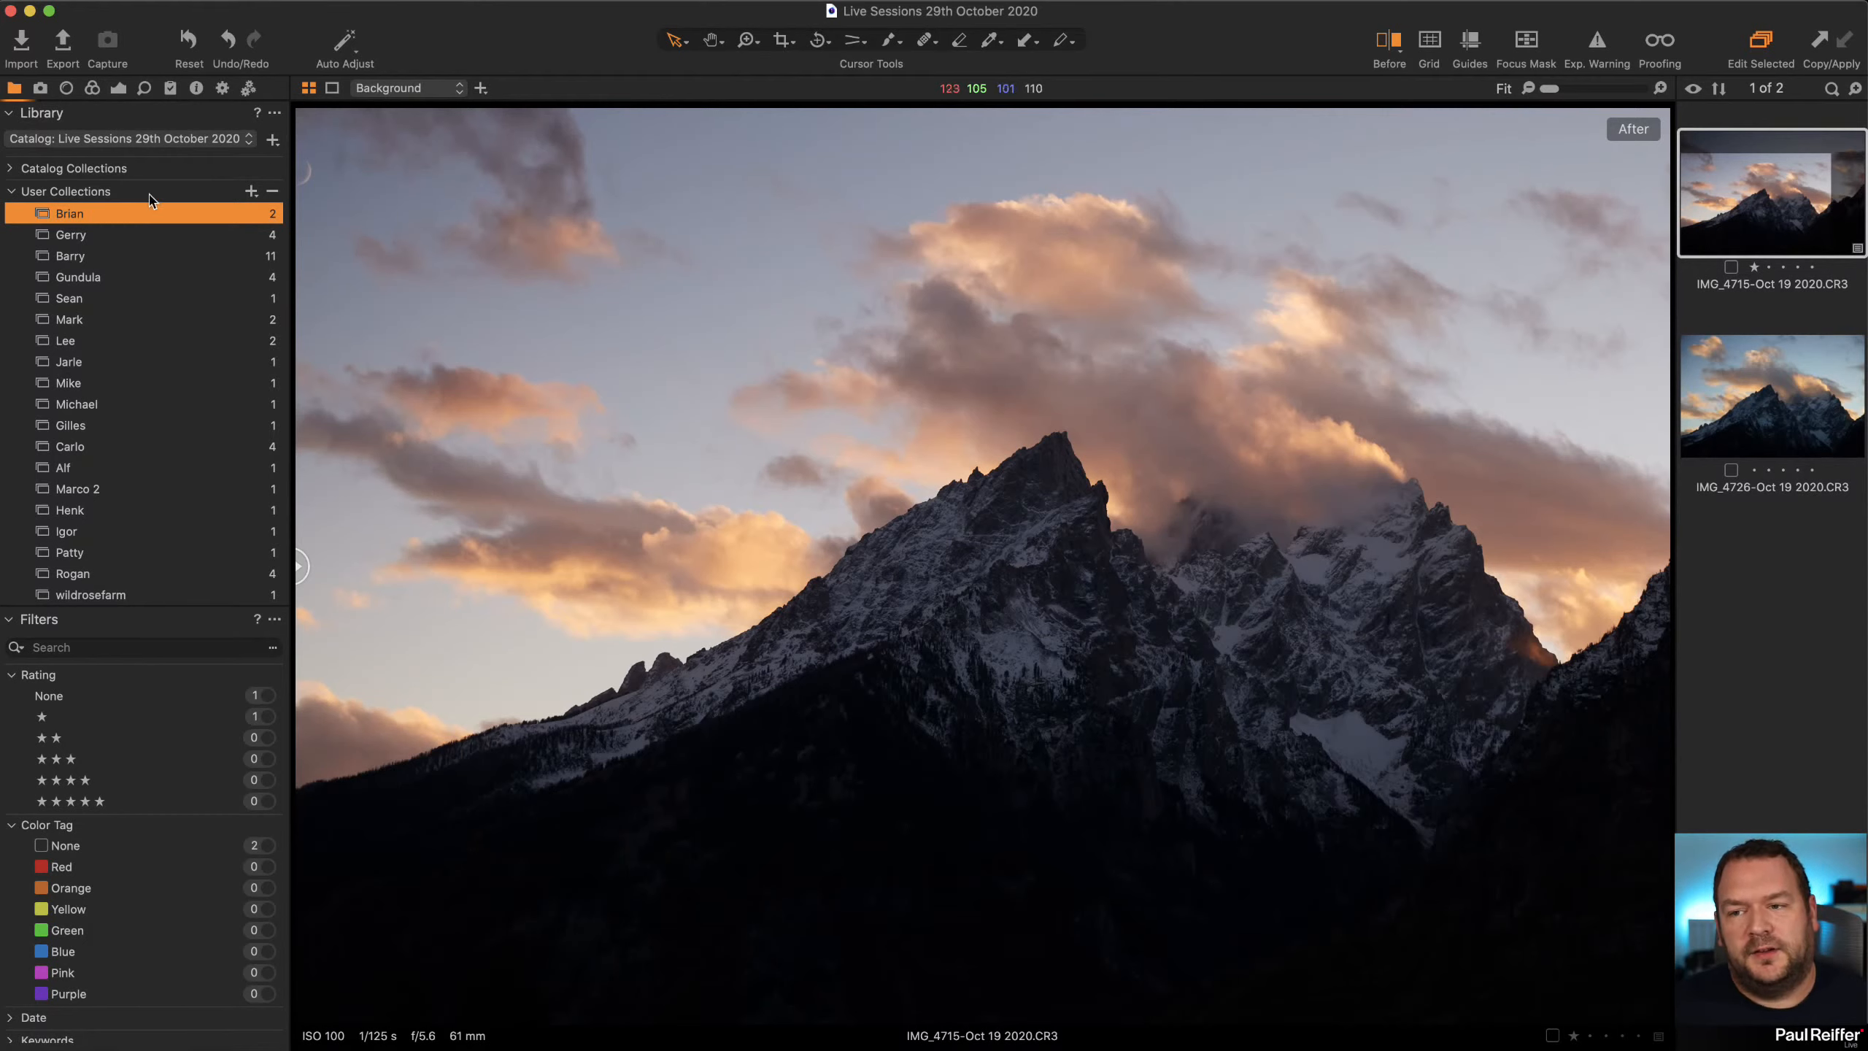
Add a new filled adjustment layer to IMG_4715
click(119, 90)
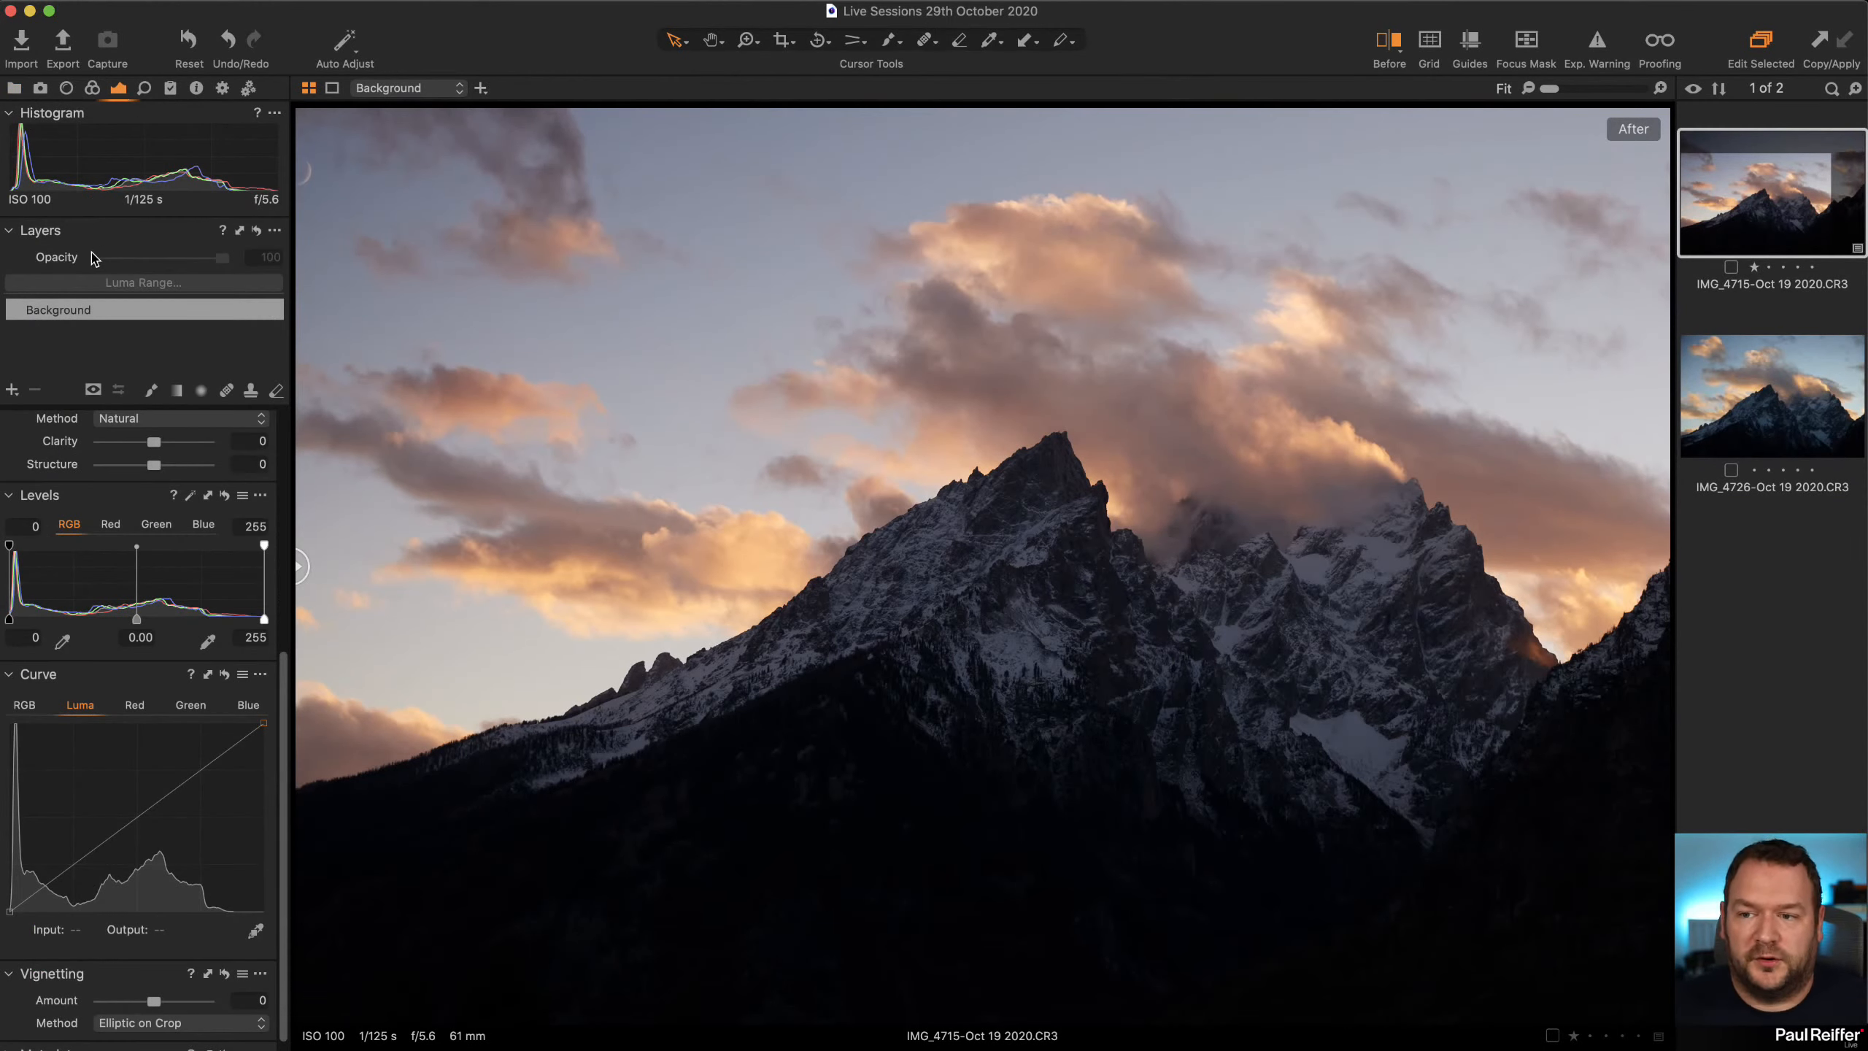
click(13, 389)
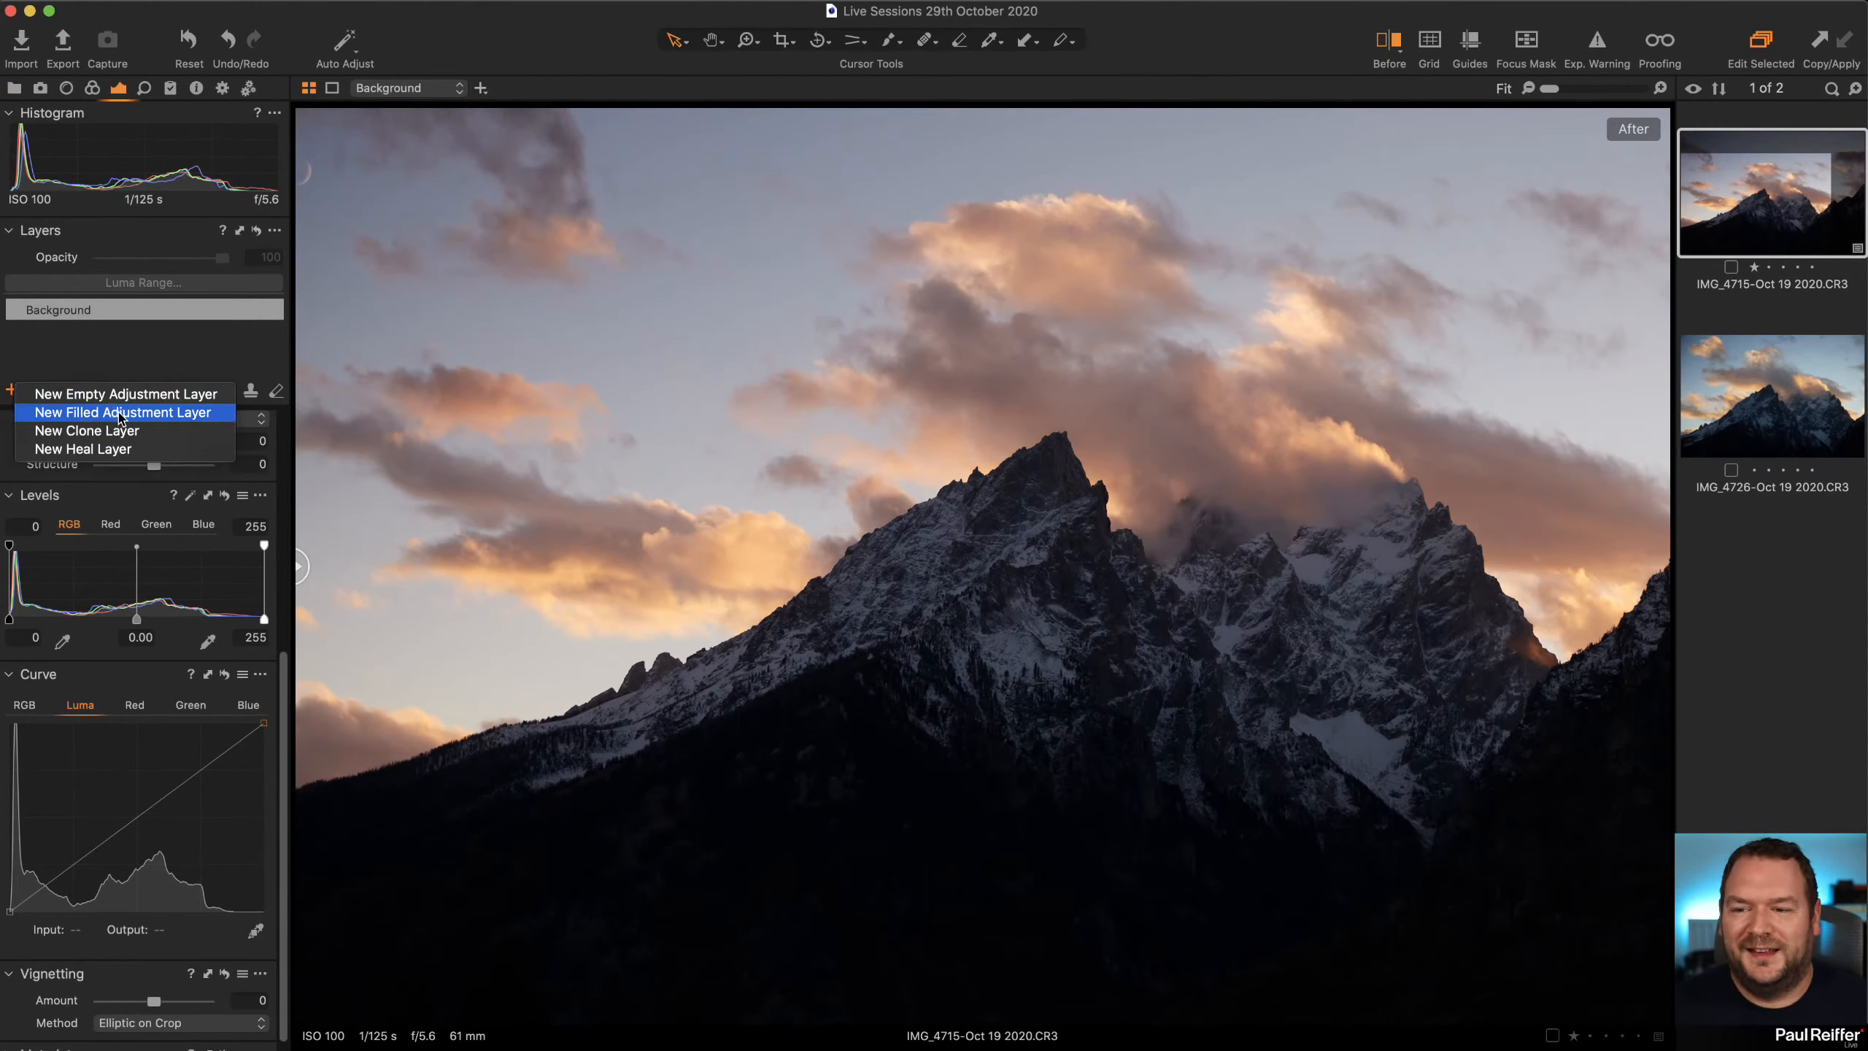
click(121, 413)
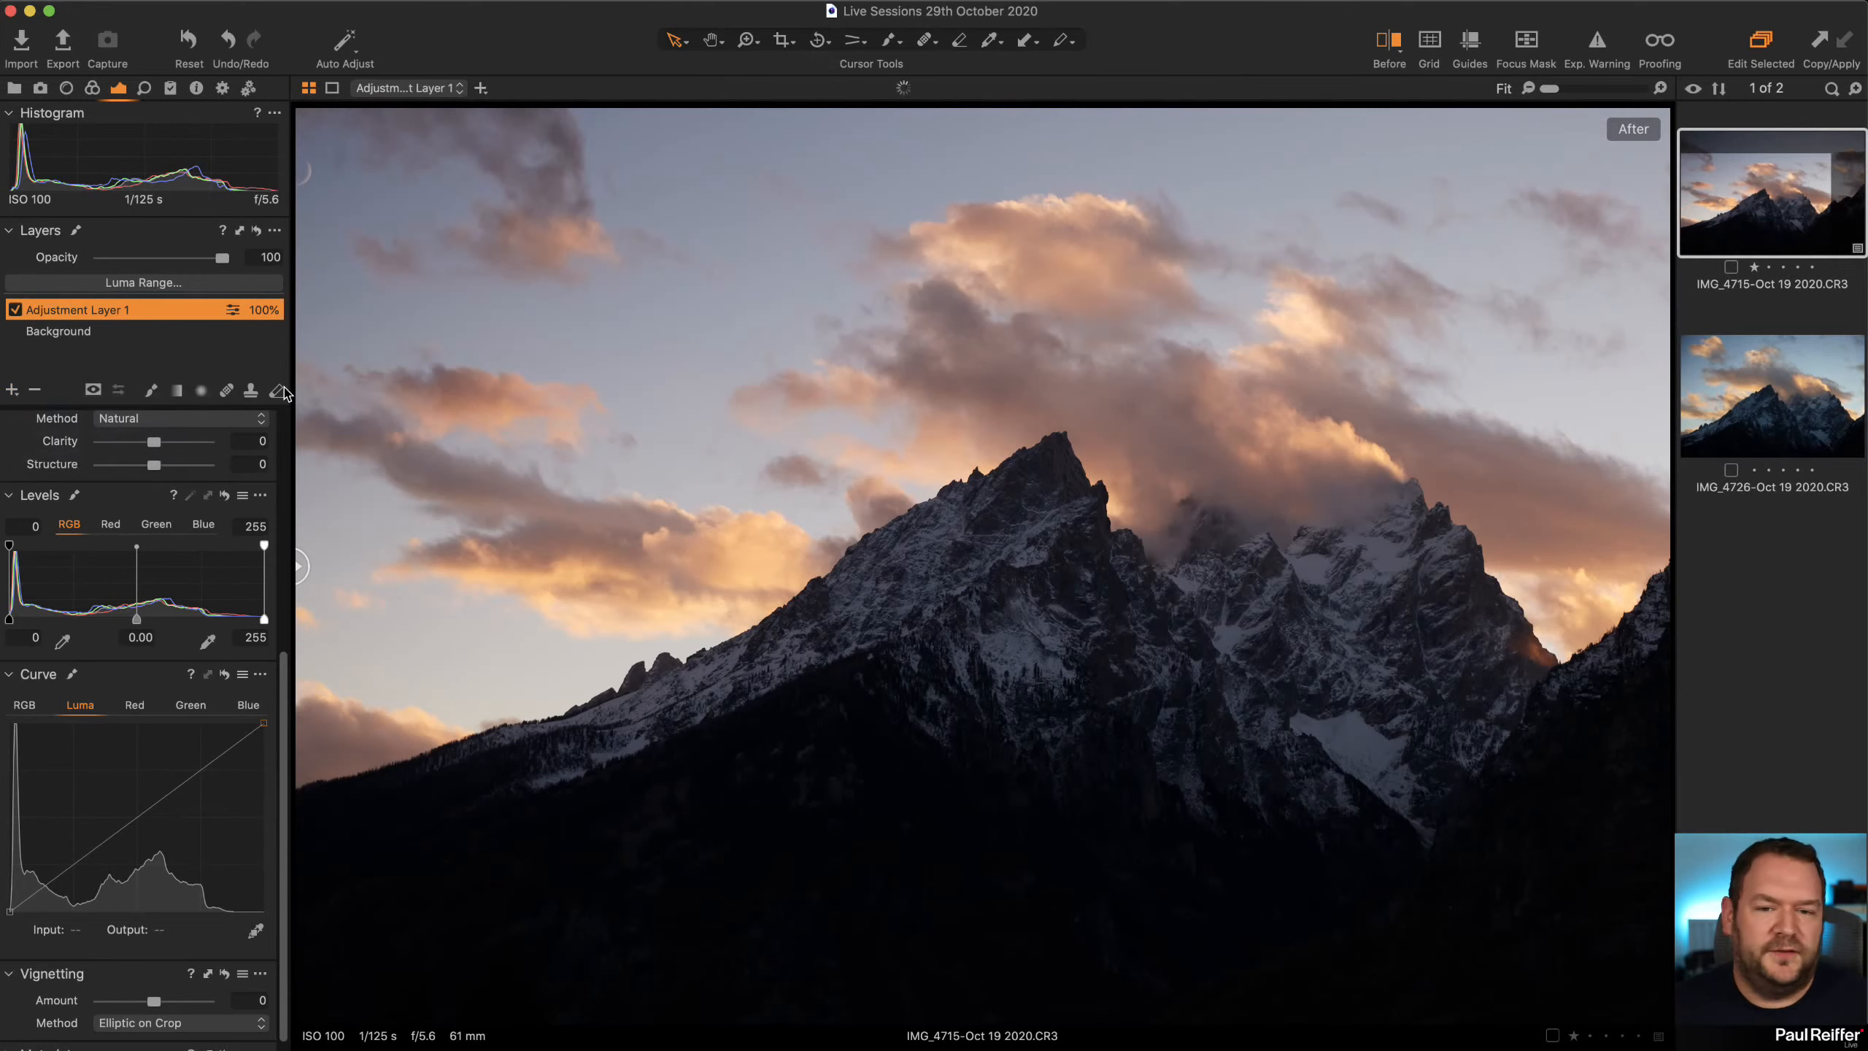
Restrict the filled layer's mask to dark tones with a Luma Range of 0 to 44, upper falloff 87 and an increased radius
click(144, 283)
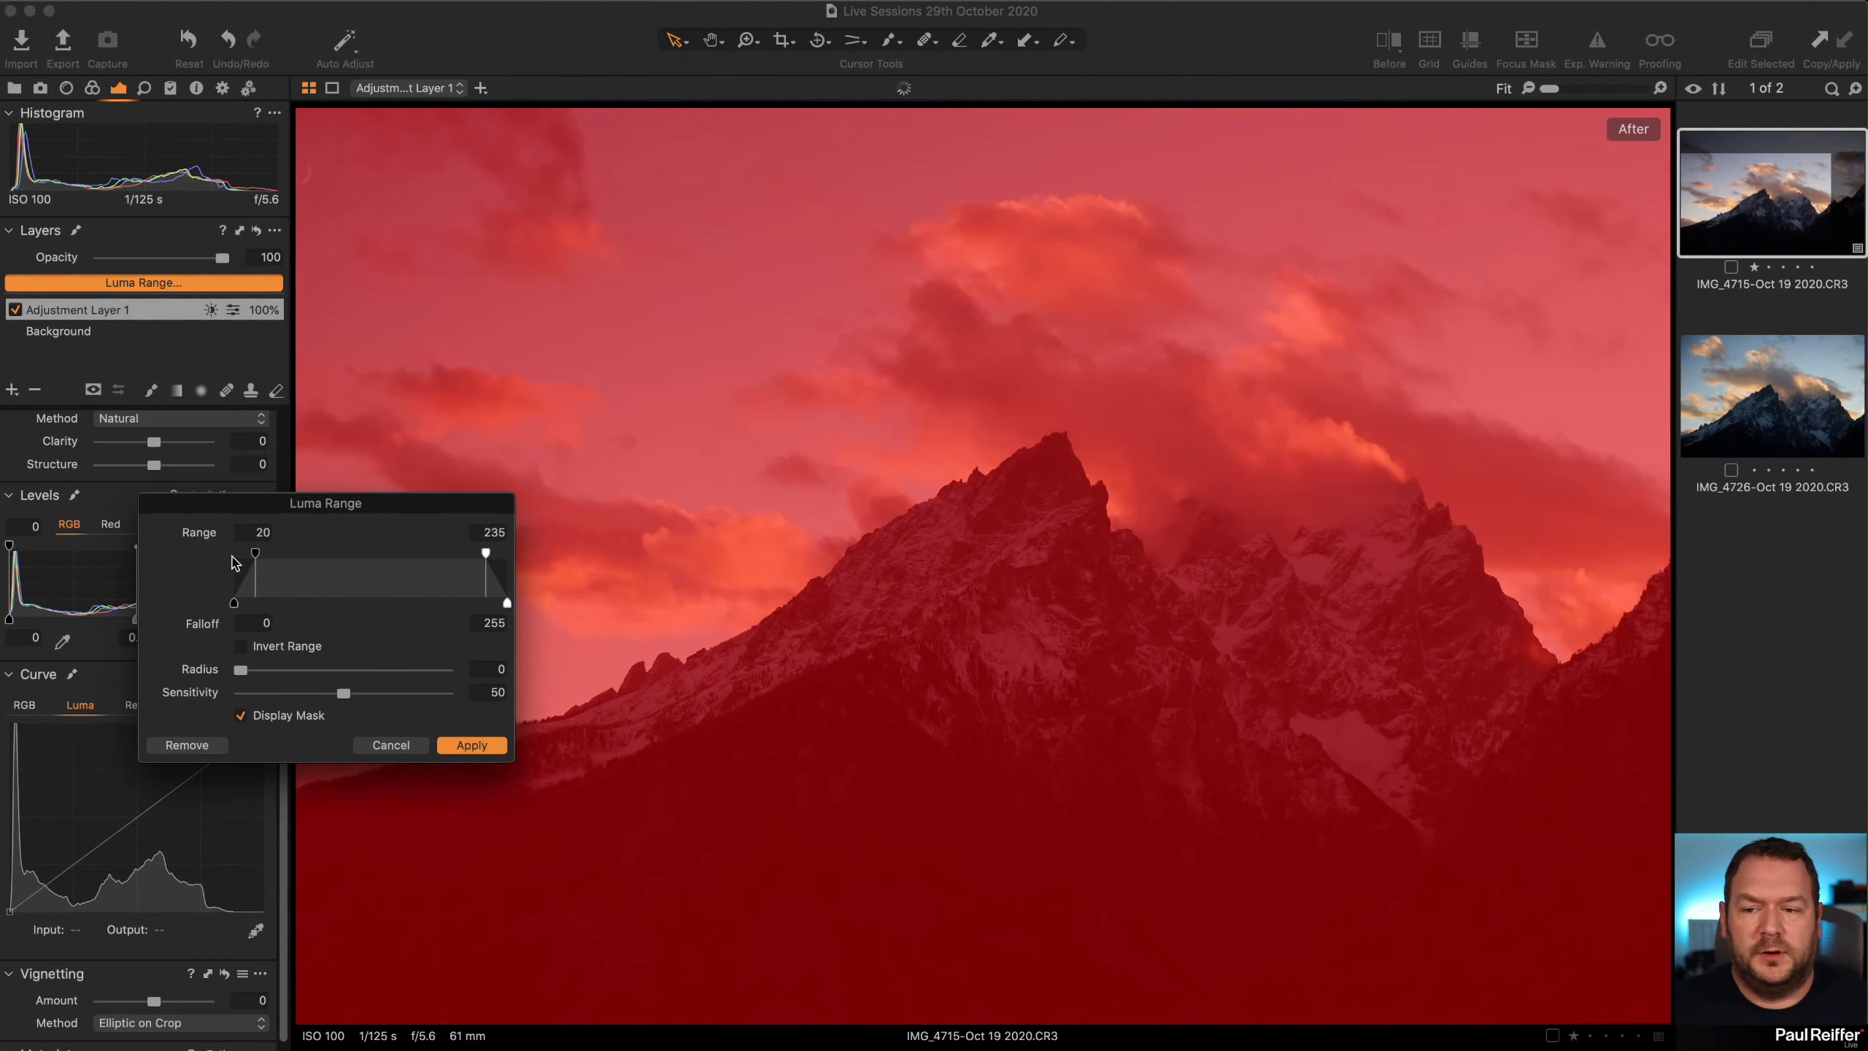
drag(255, 553, 235, 553)
drag(486, 553, 298, 572)
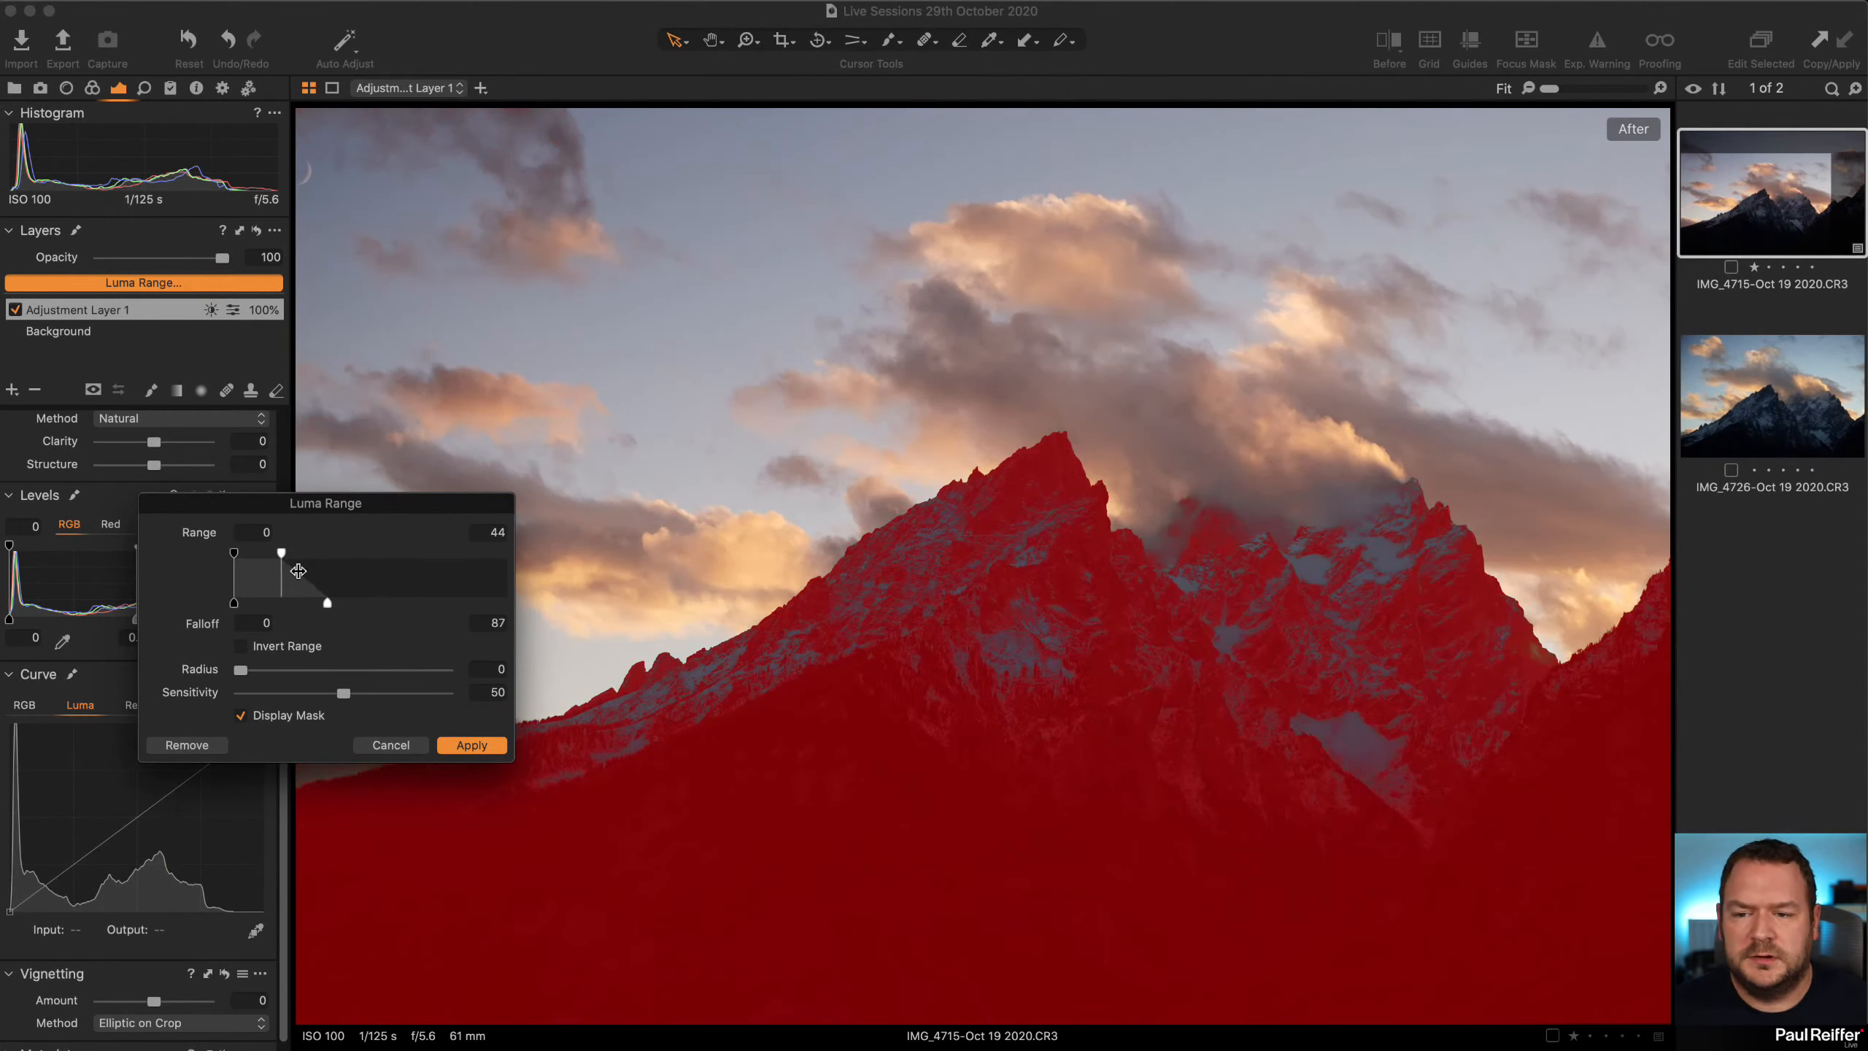
drag(242, 671, 332, 688)
click(471, 744)
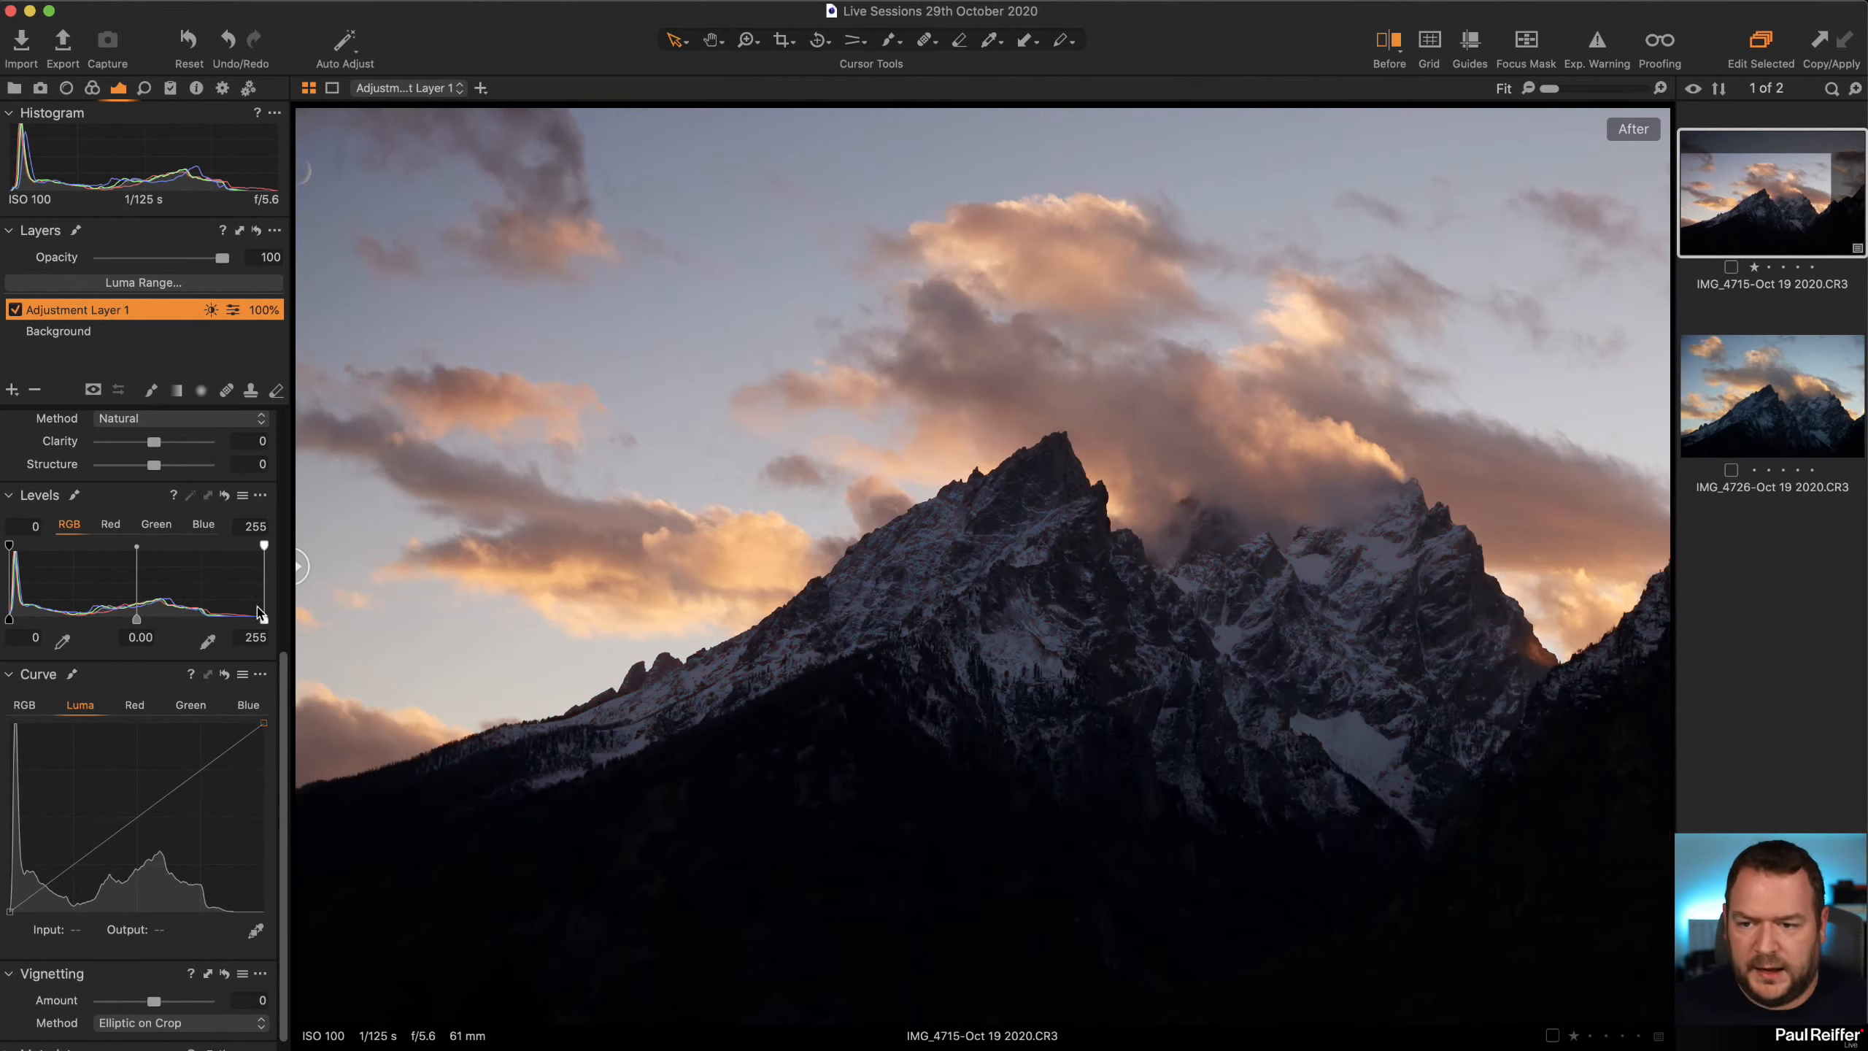
Try an exposure of 0.89 on the luma-masked layer, and delete that layer
scroll(158, 566, up, 5)
scroll(156, 589, down, 1)
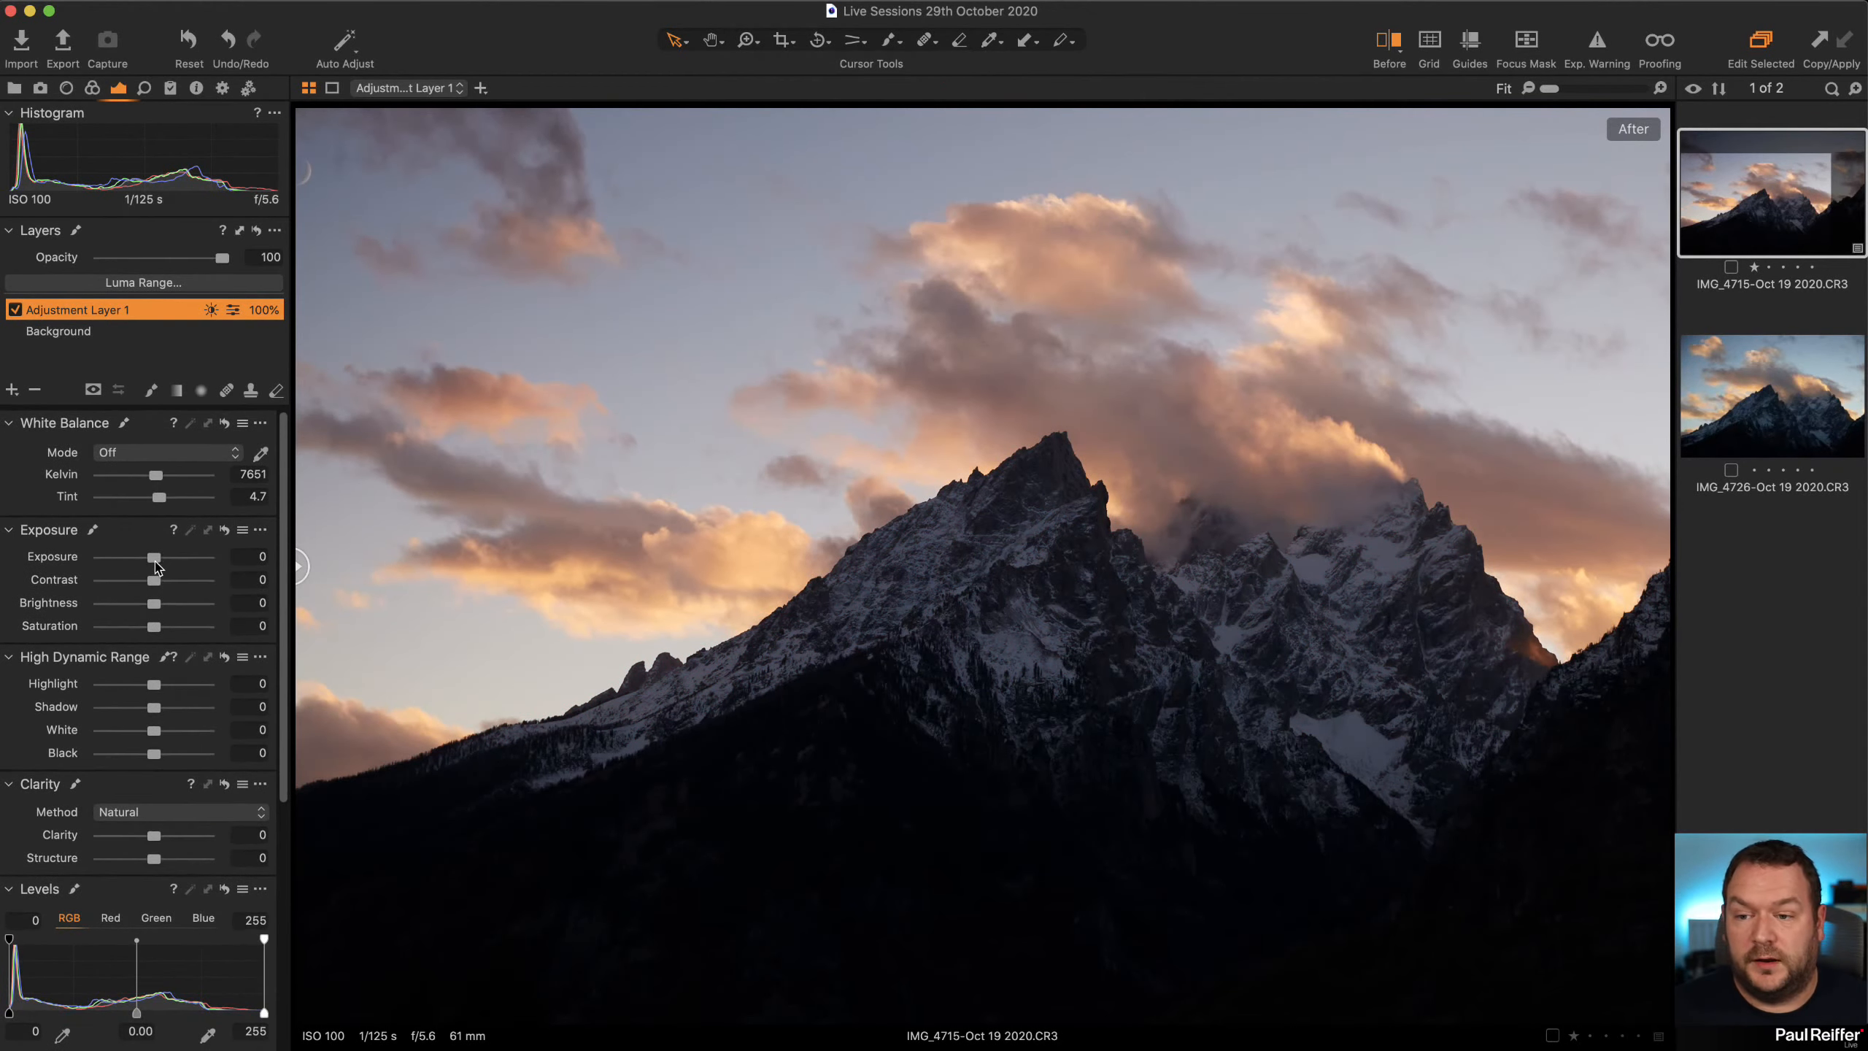
drag(154, 556, 166, 557)
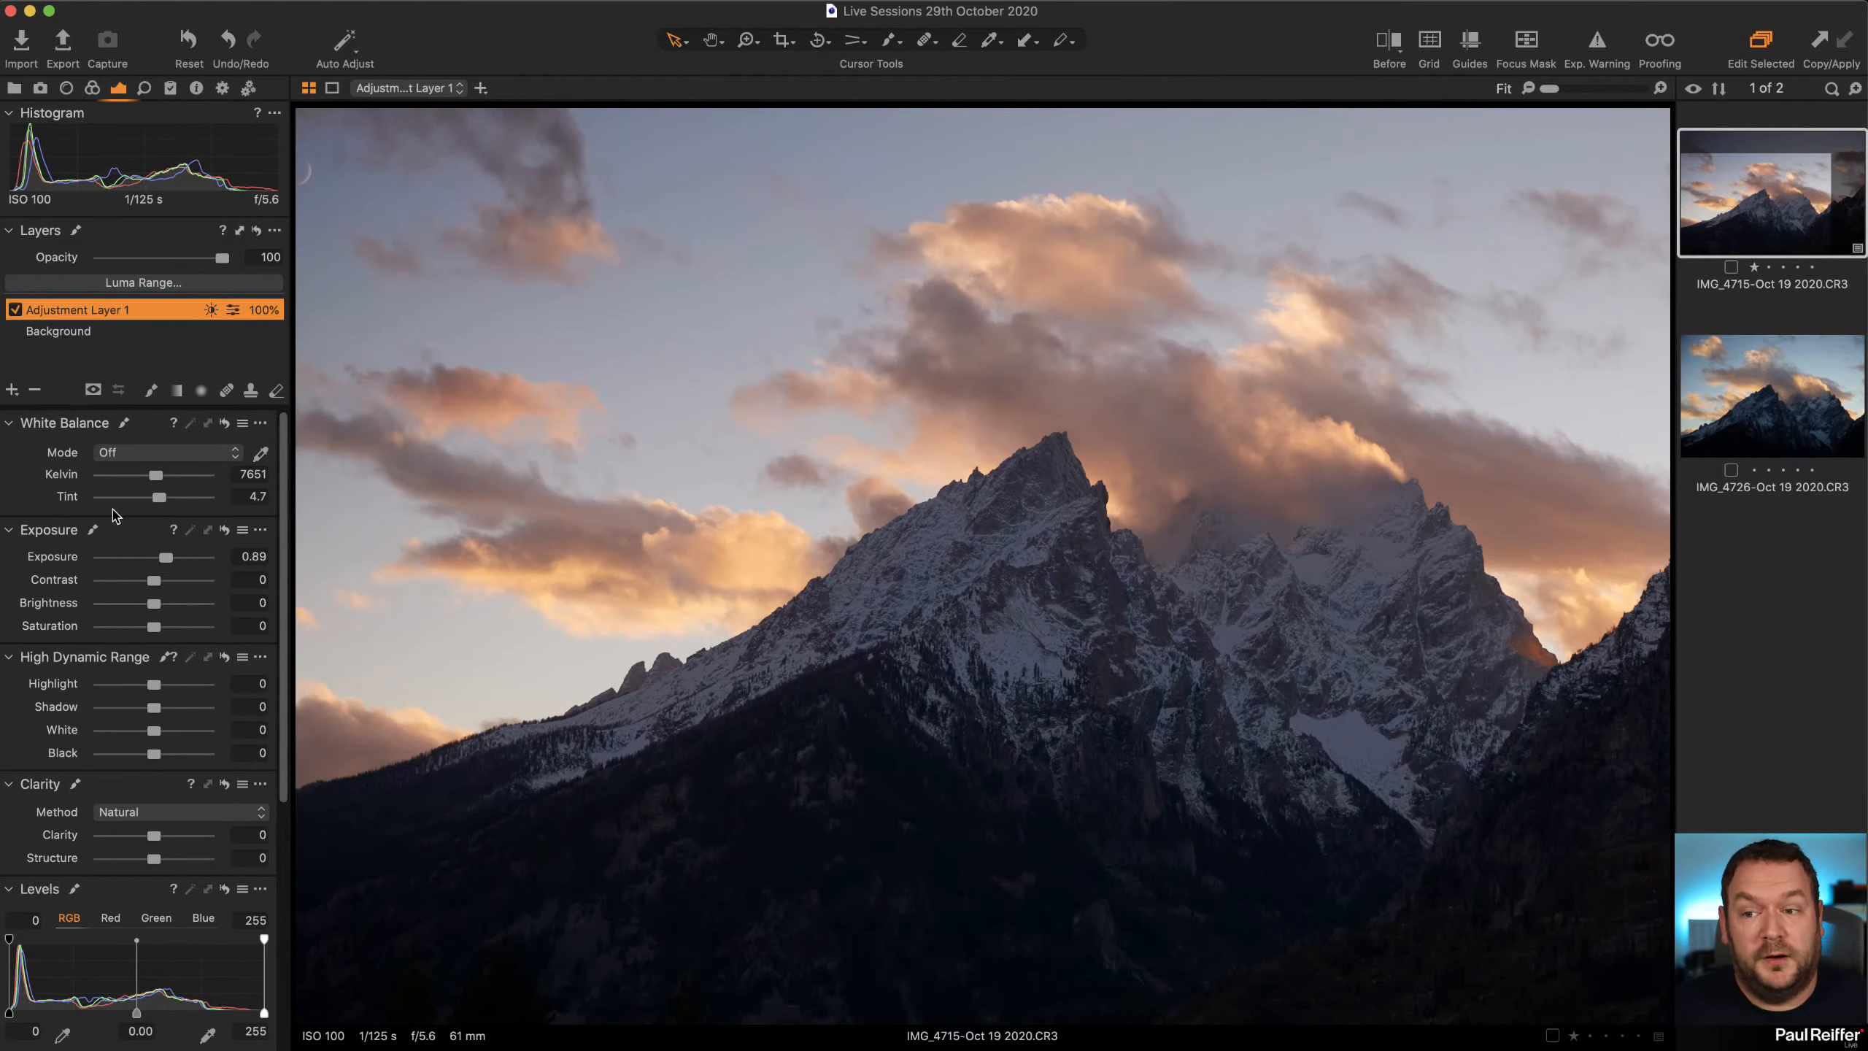
click(35, 390)
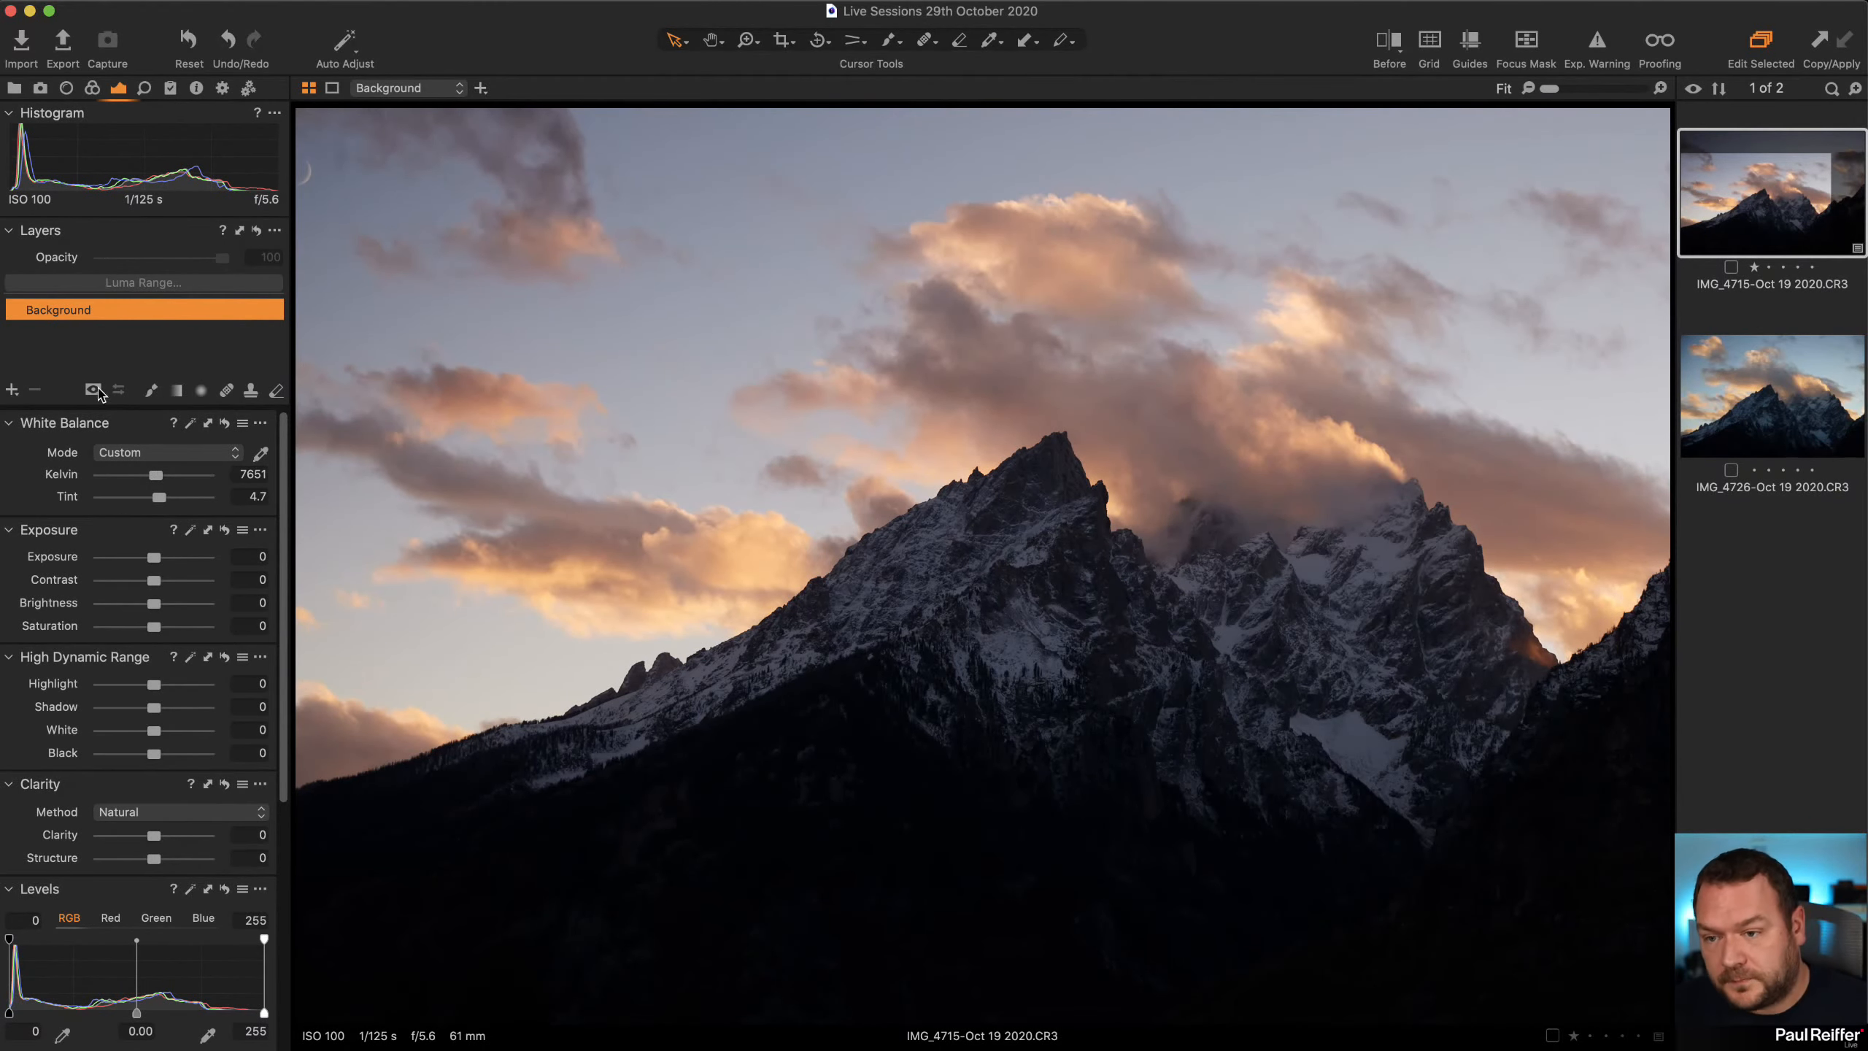
Add a new layer with a tilted linear gradient mask from the lower slopes into the sky, extending its upper edge above the peak
click(12, 389)
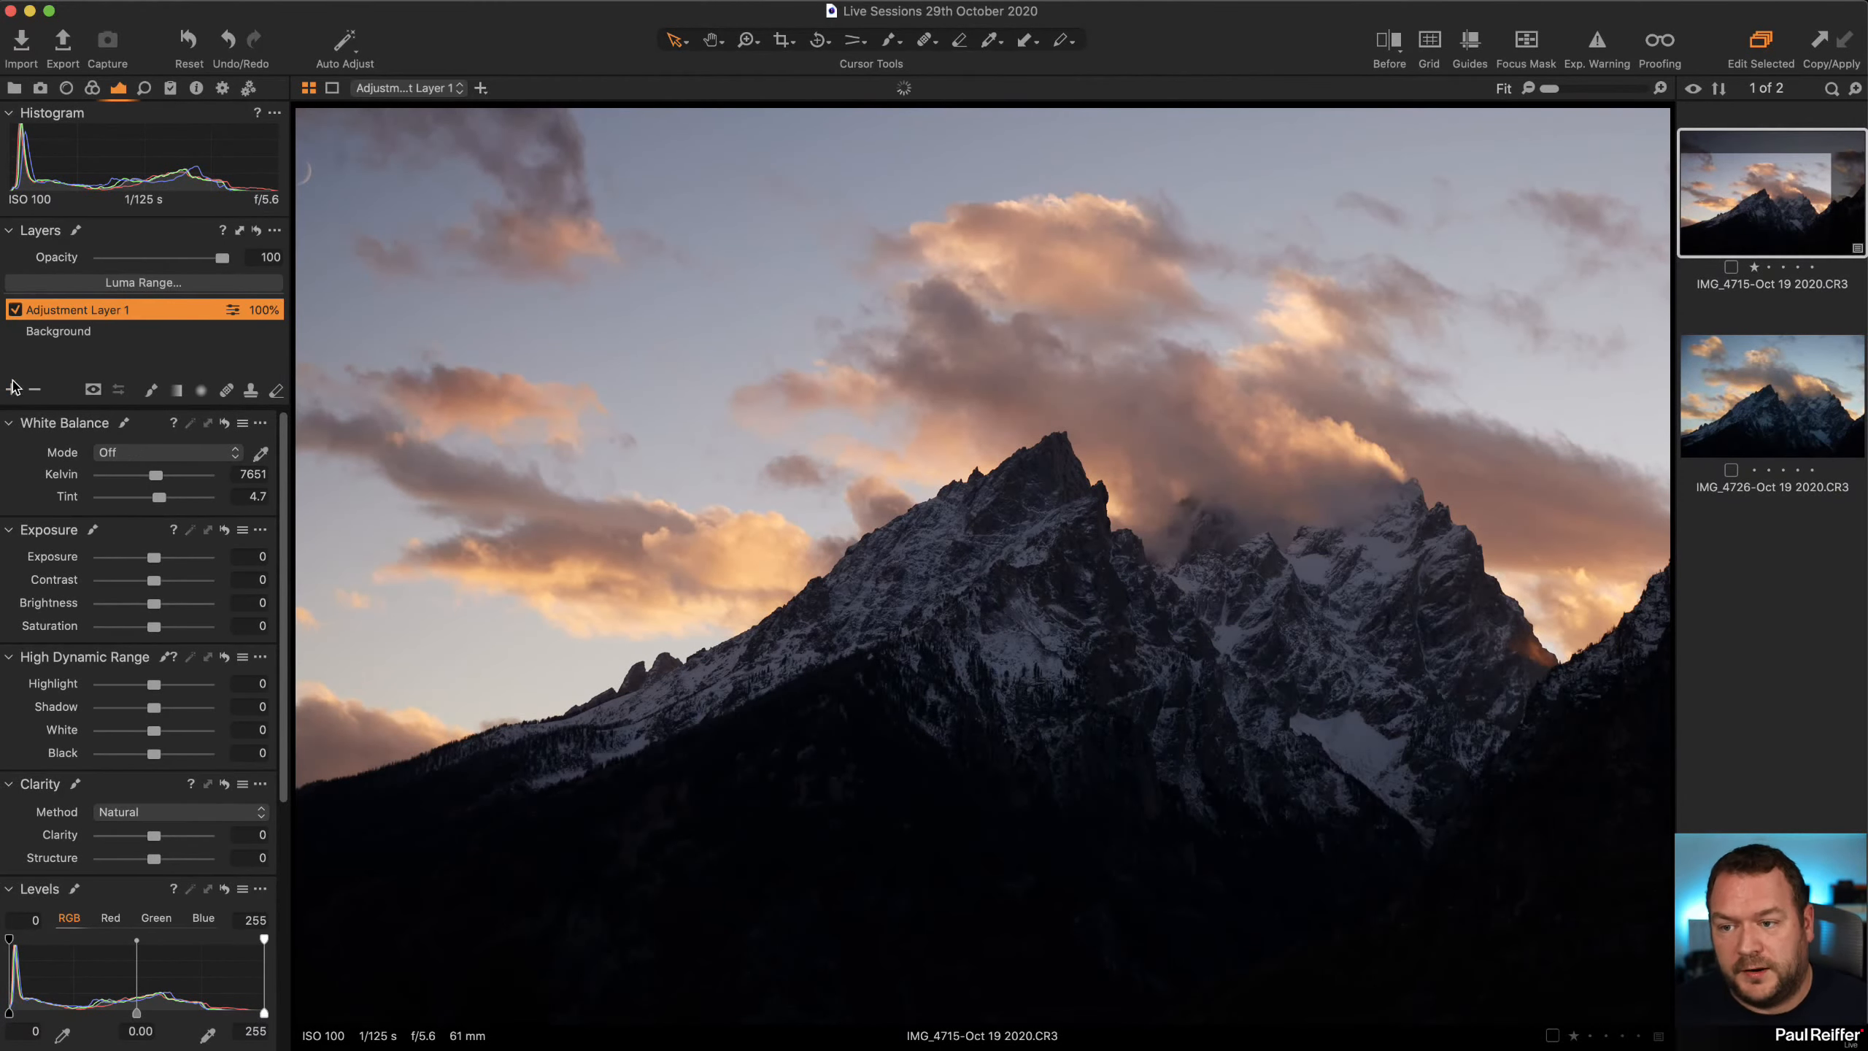
click(178, 390)
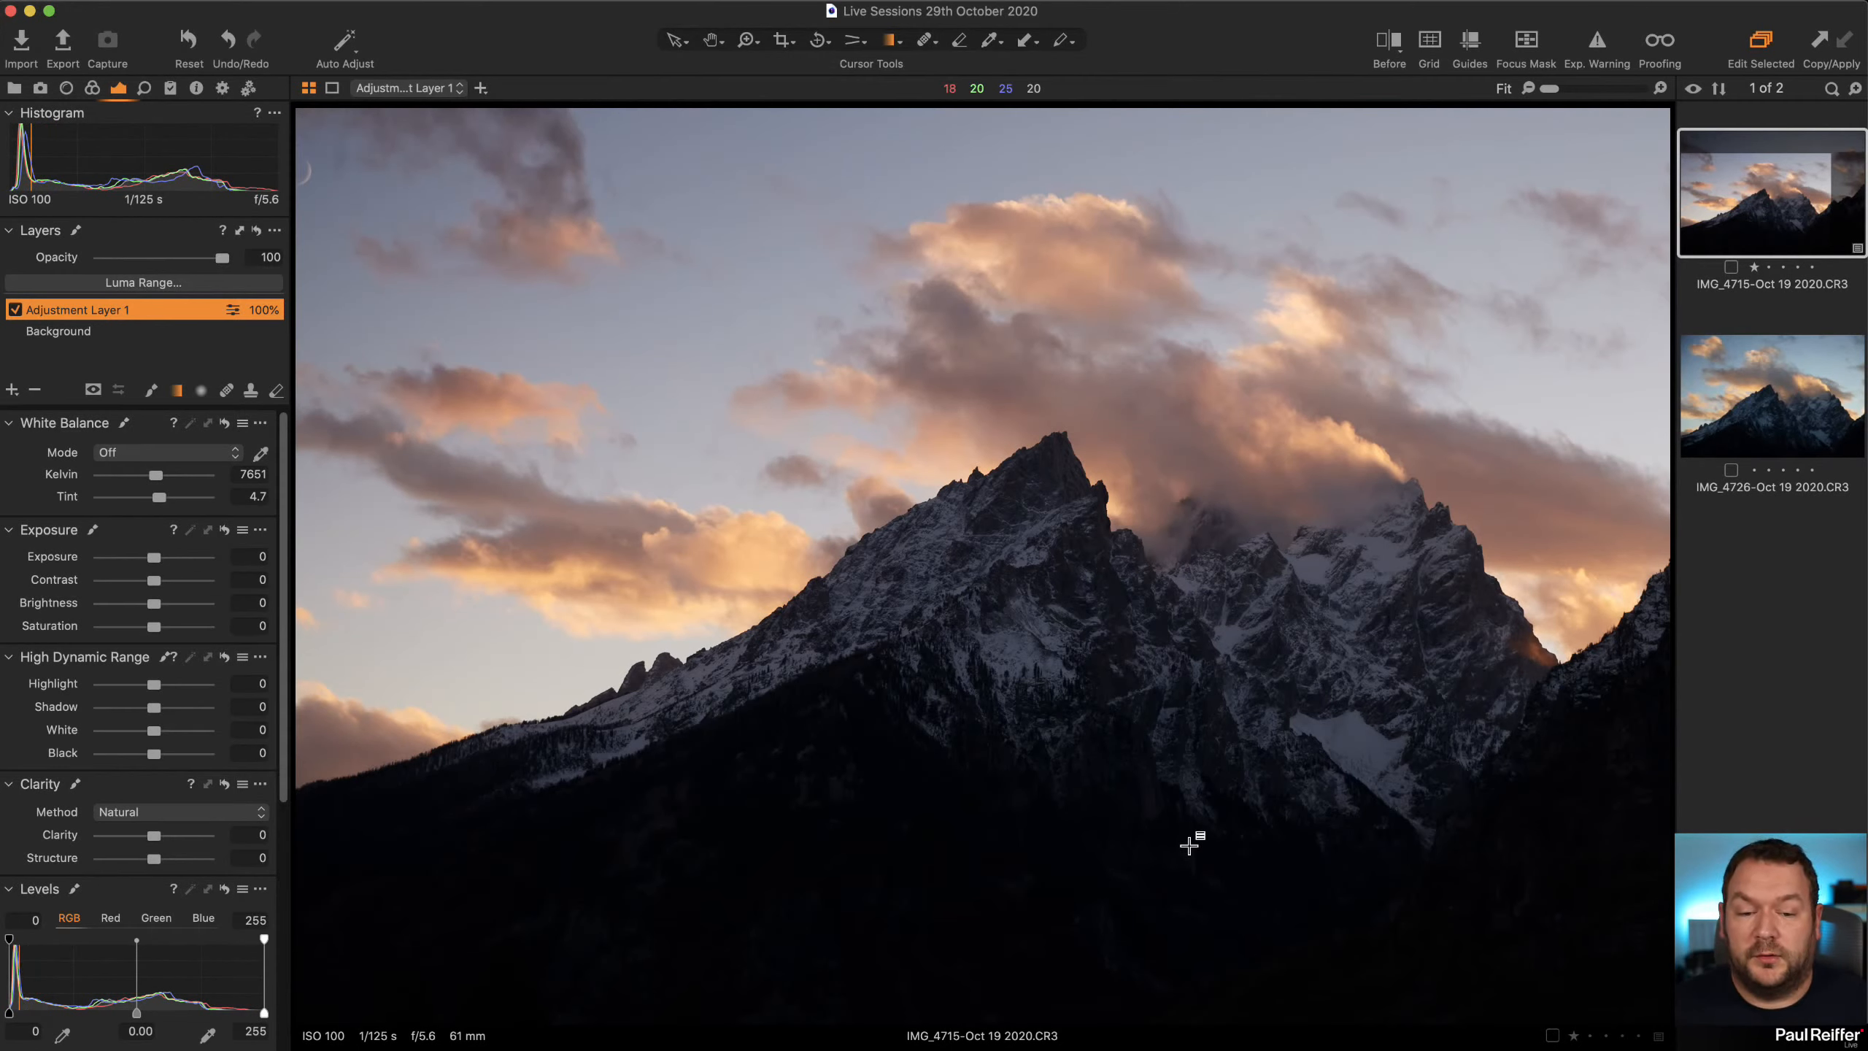
drag(1192, 838, 1123, 416)
key(m)
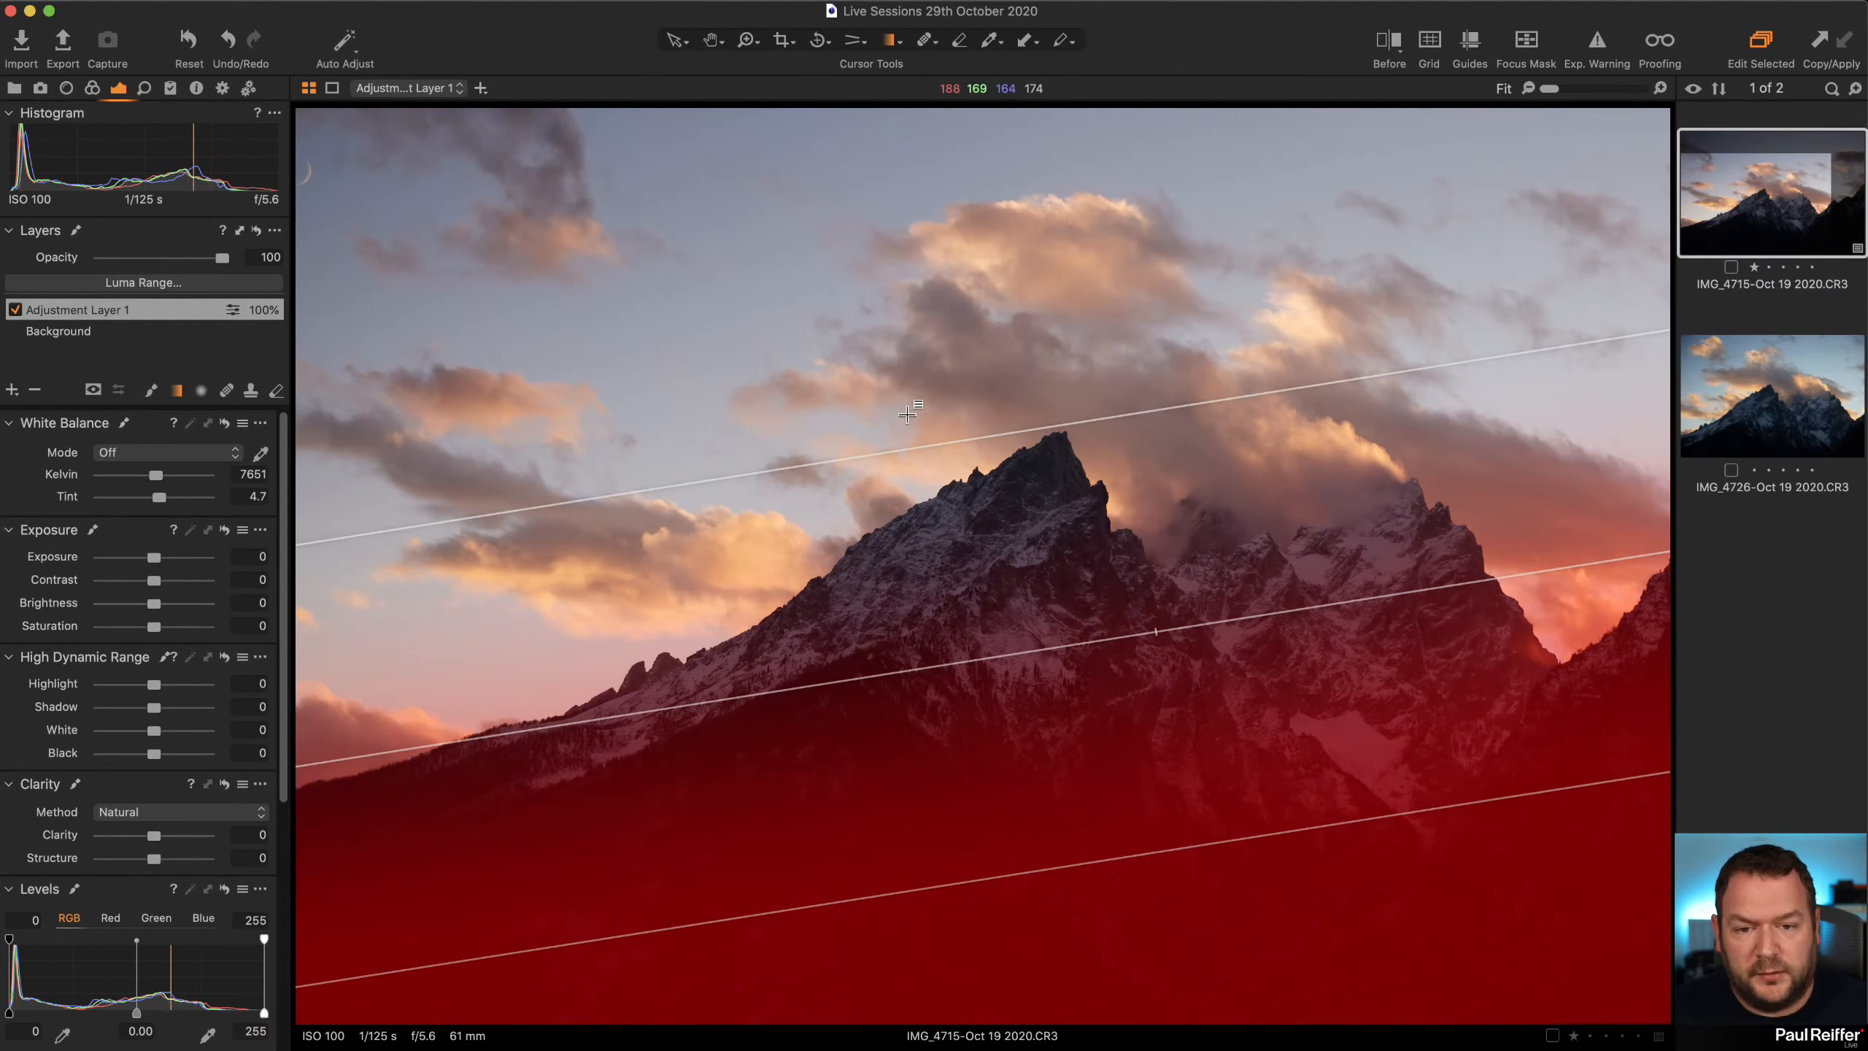
drag(1055, 425, 1047, 376)
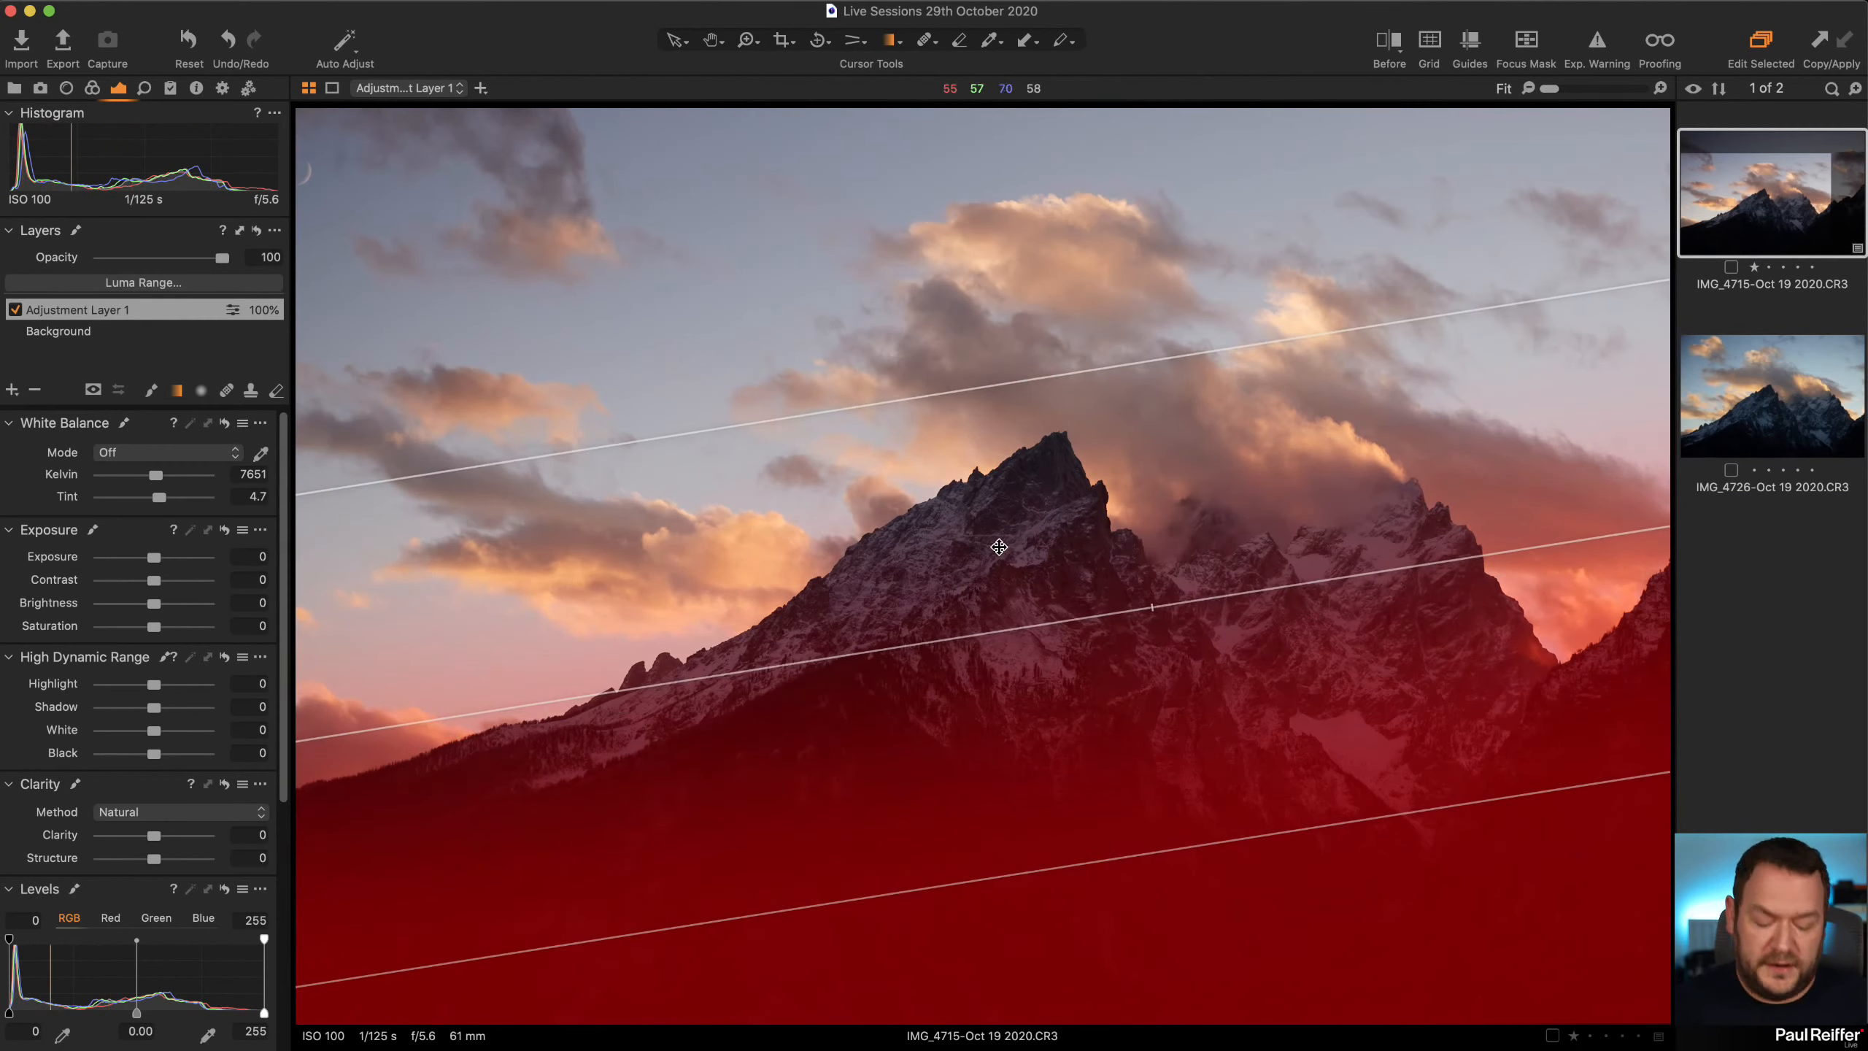
key(m)
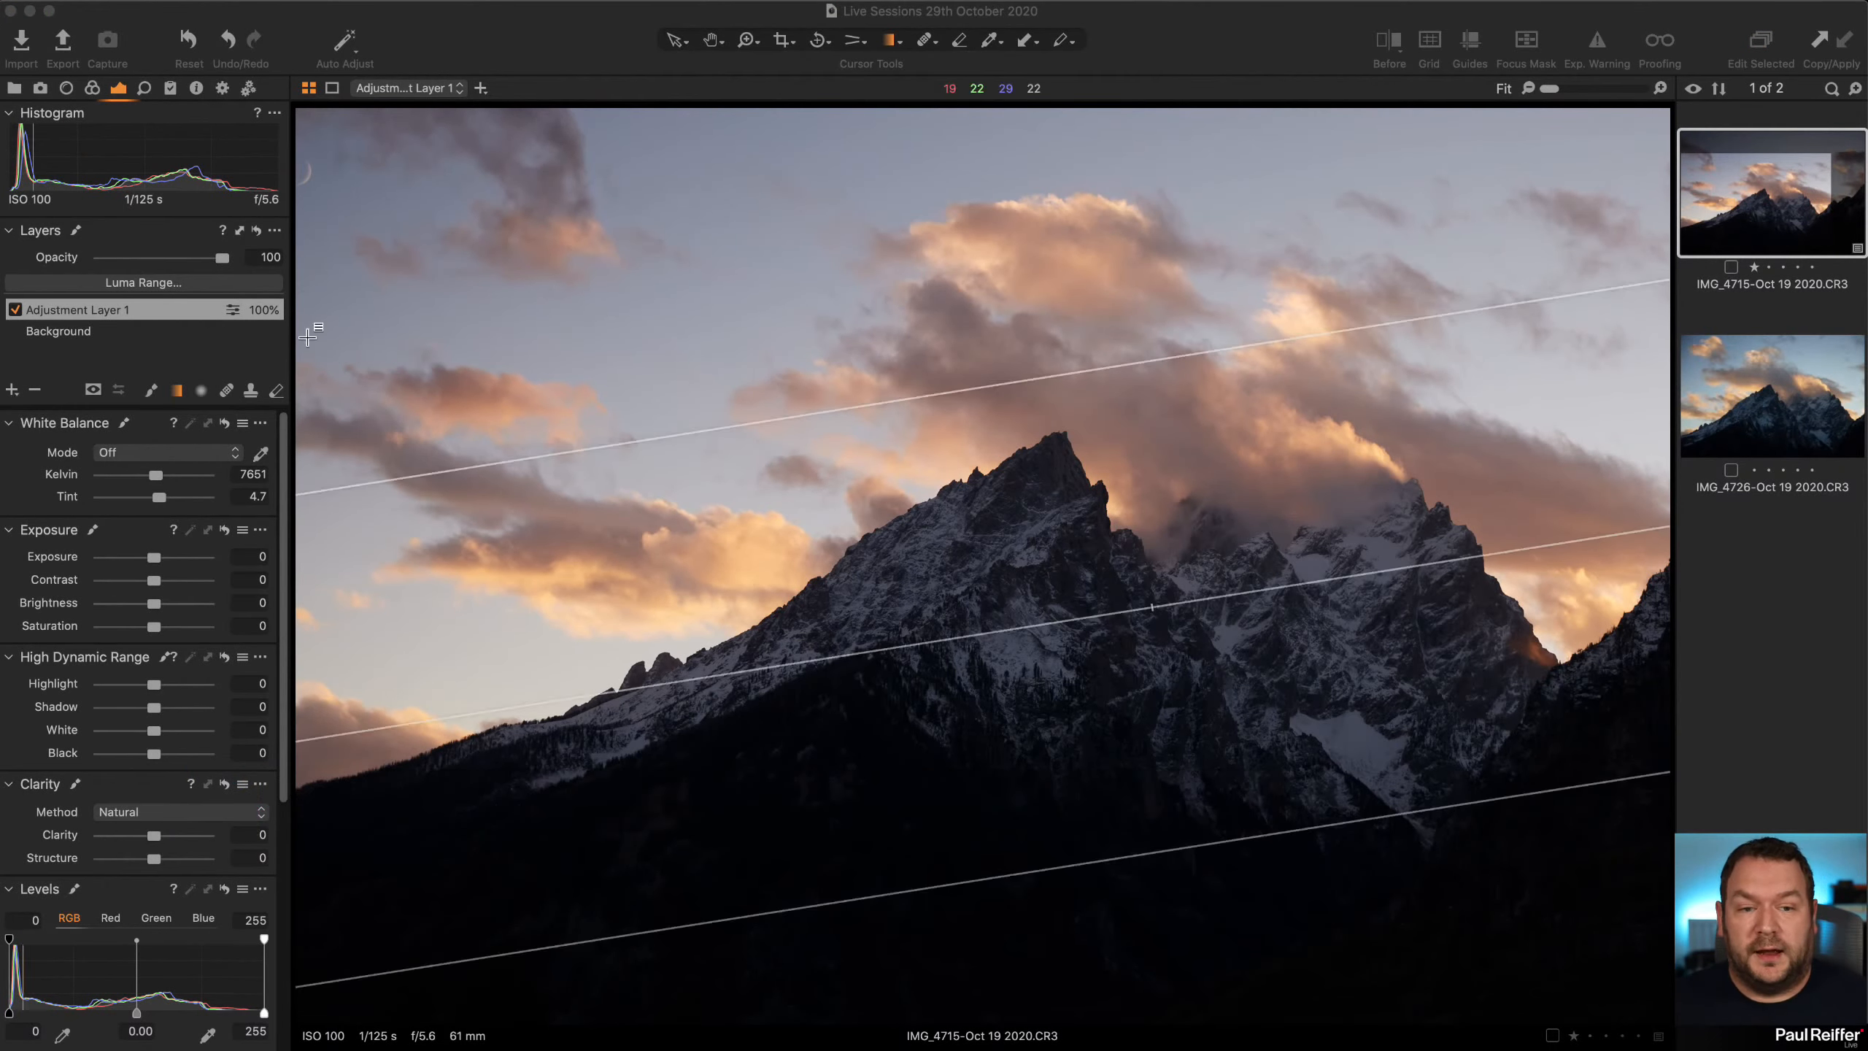
Disable the gradient layer and add a new filled adjustment layer above it
click(14, 310)
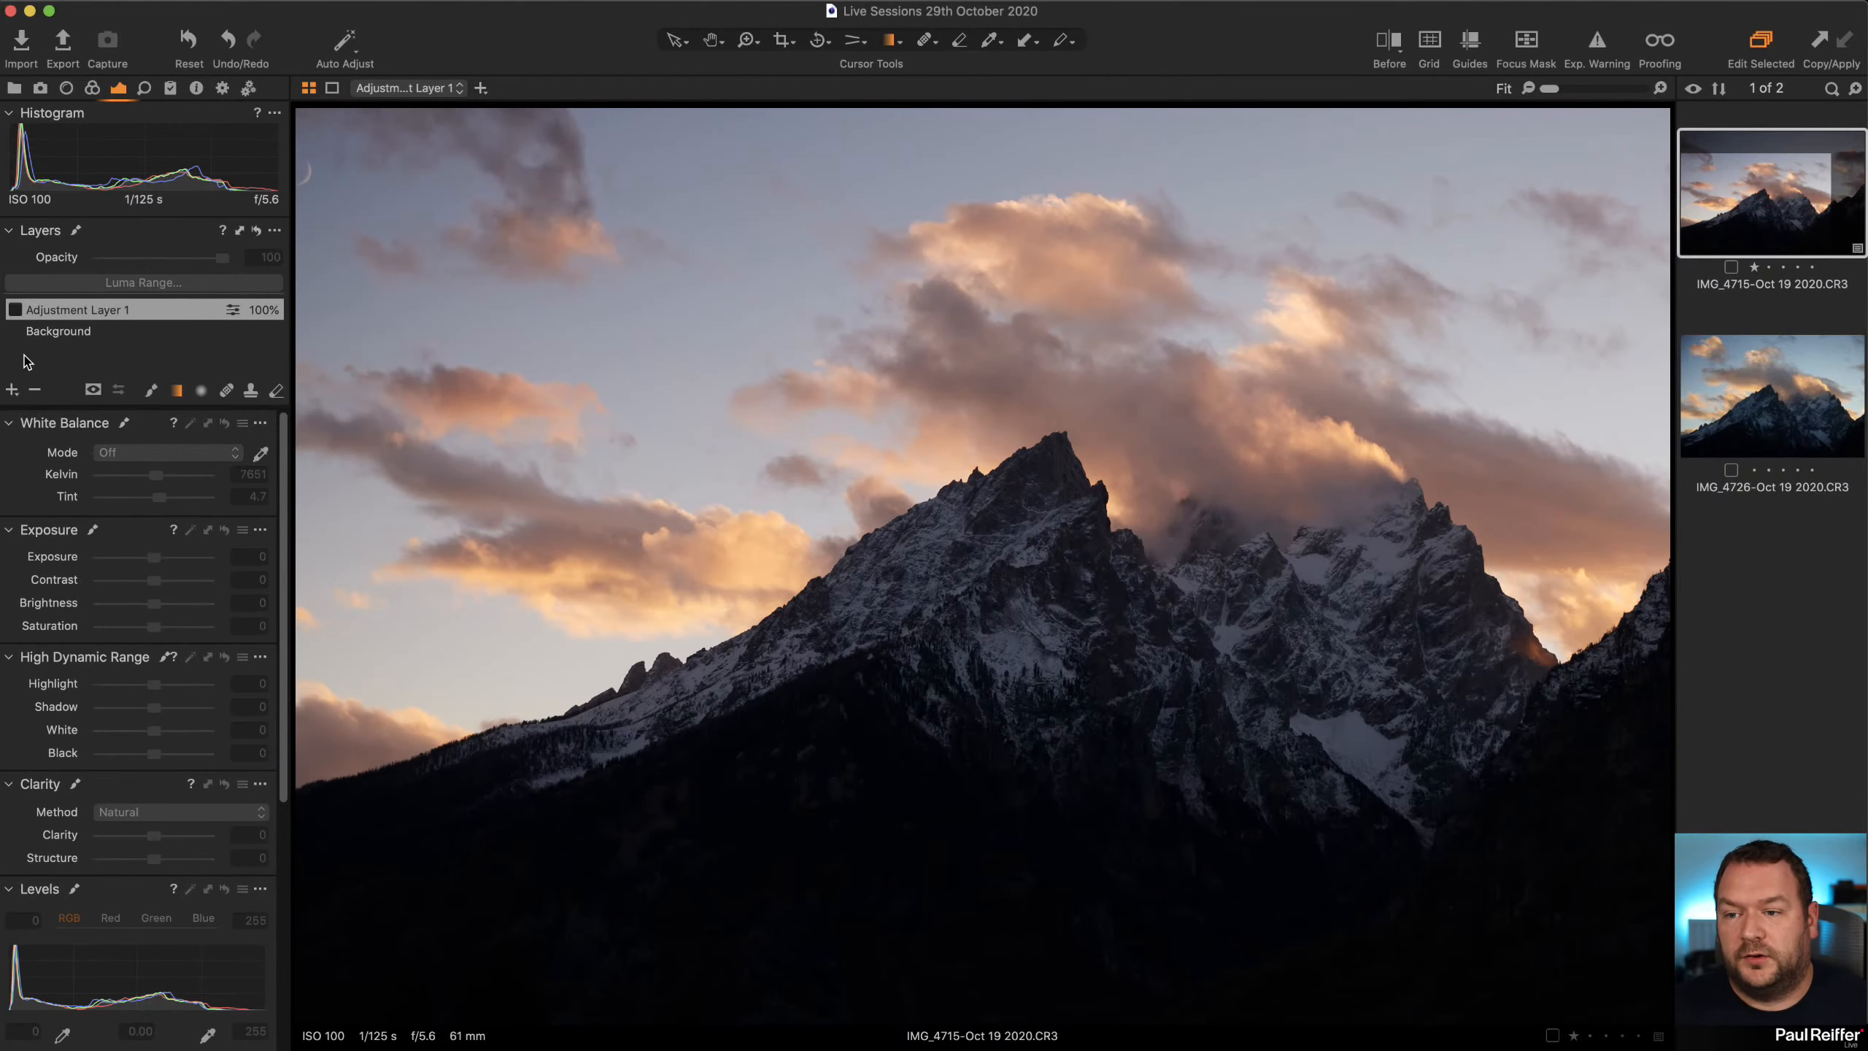
click(10, 390)
click(111, 413)
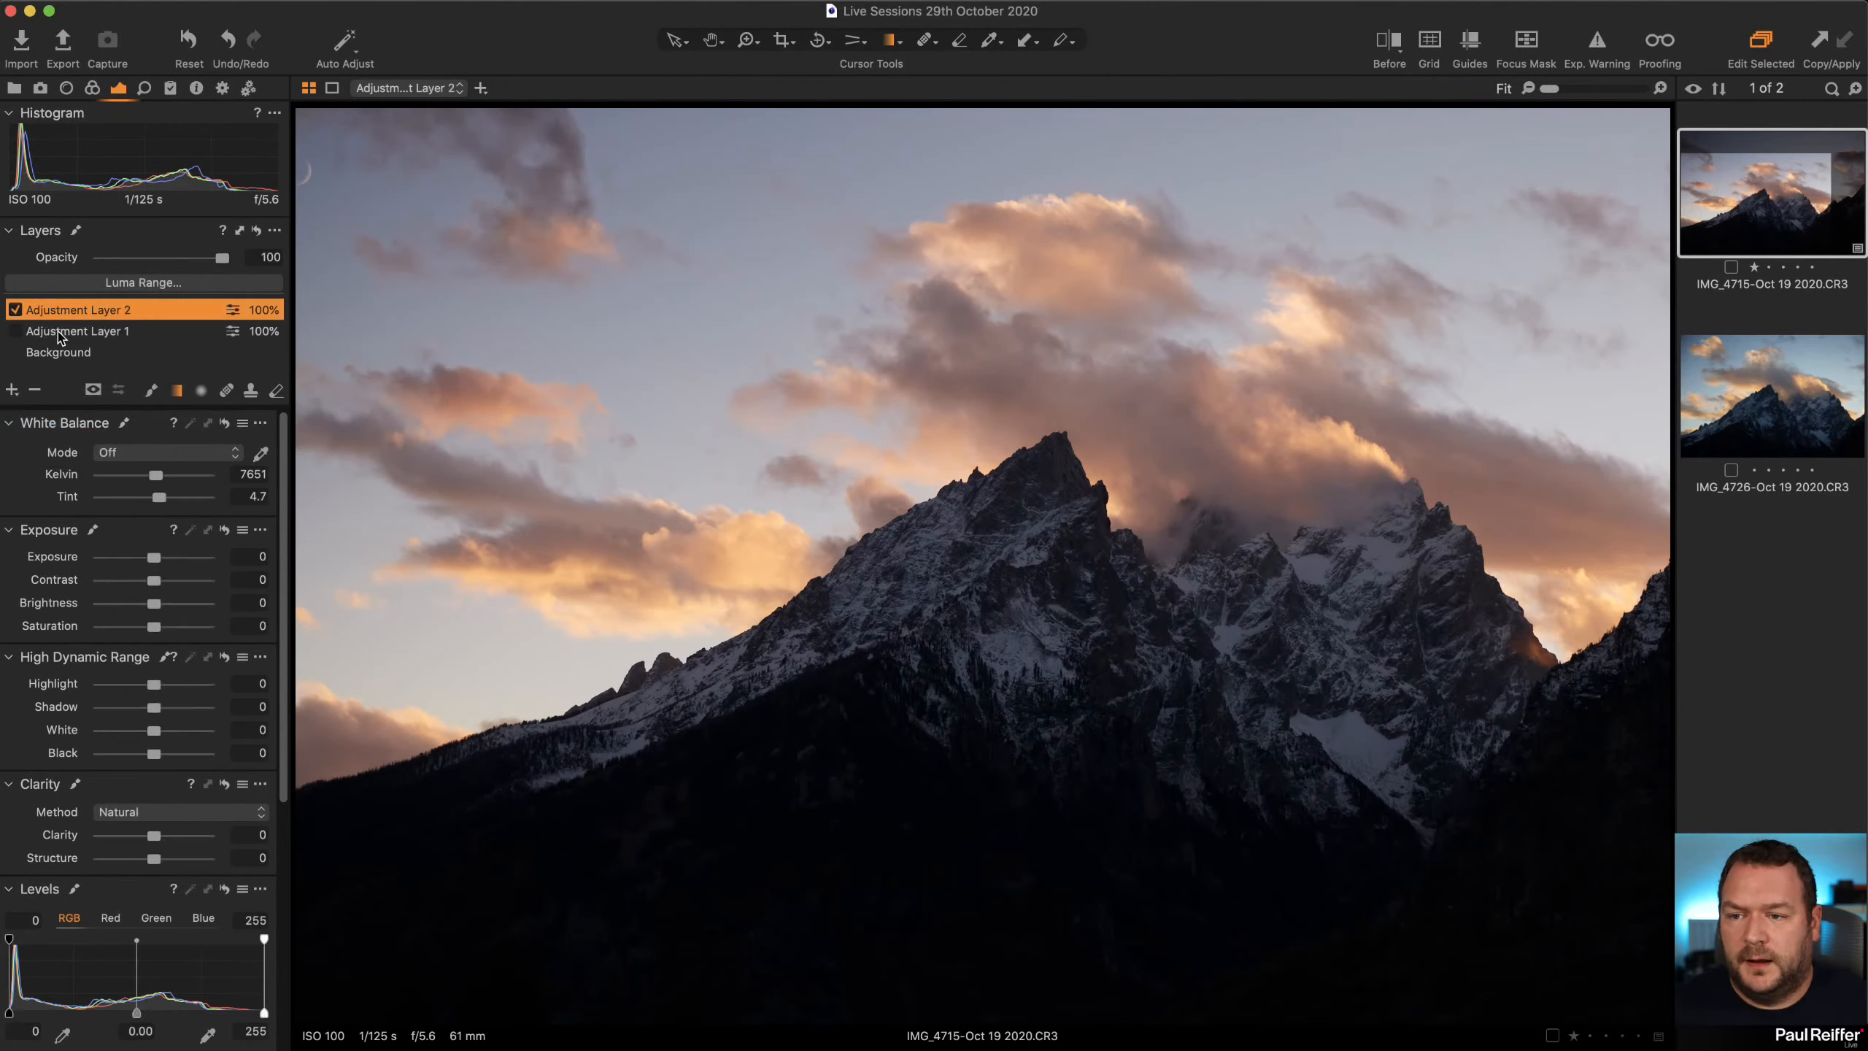
Rename the gradient-masked layer as Grad Bottom
double_click(58, 331)
text(Grad B)
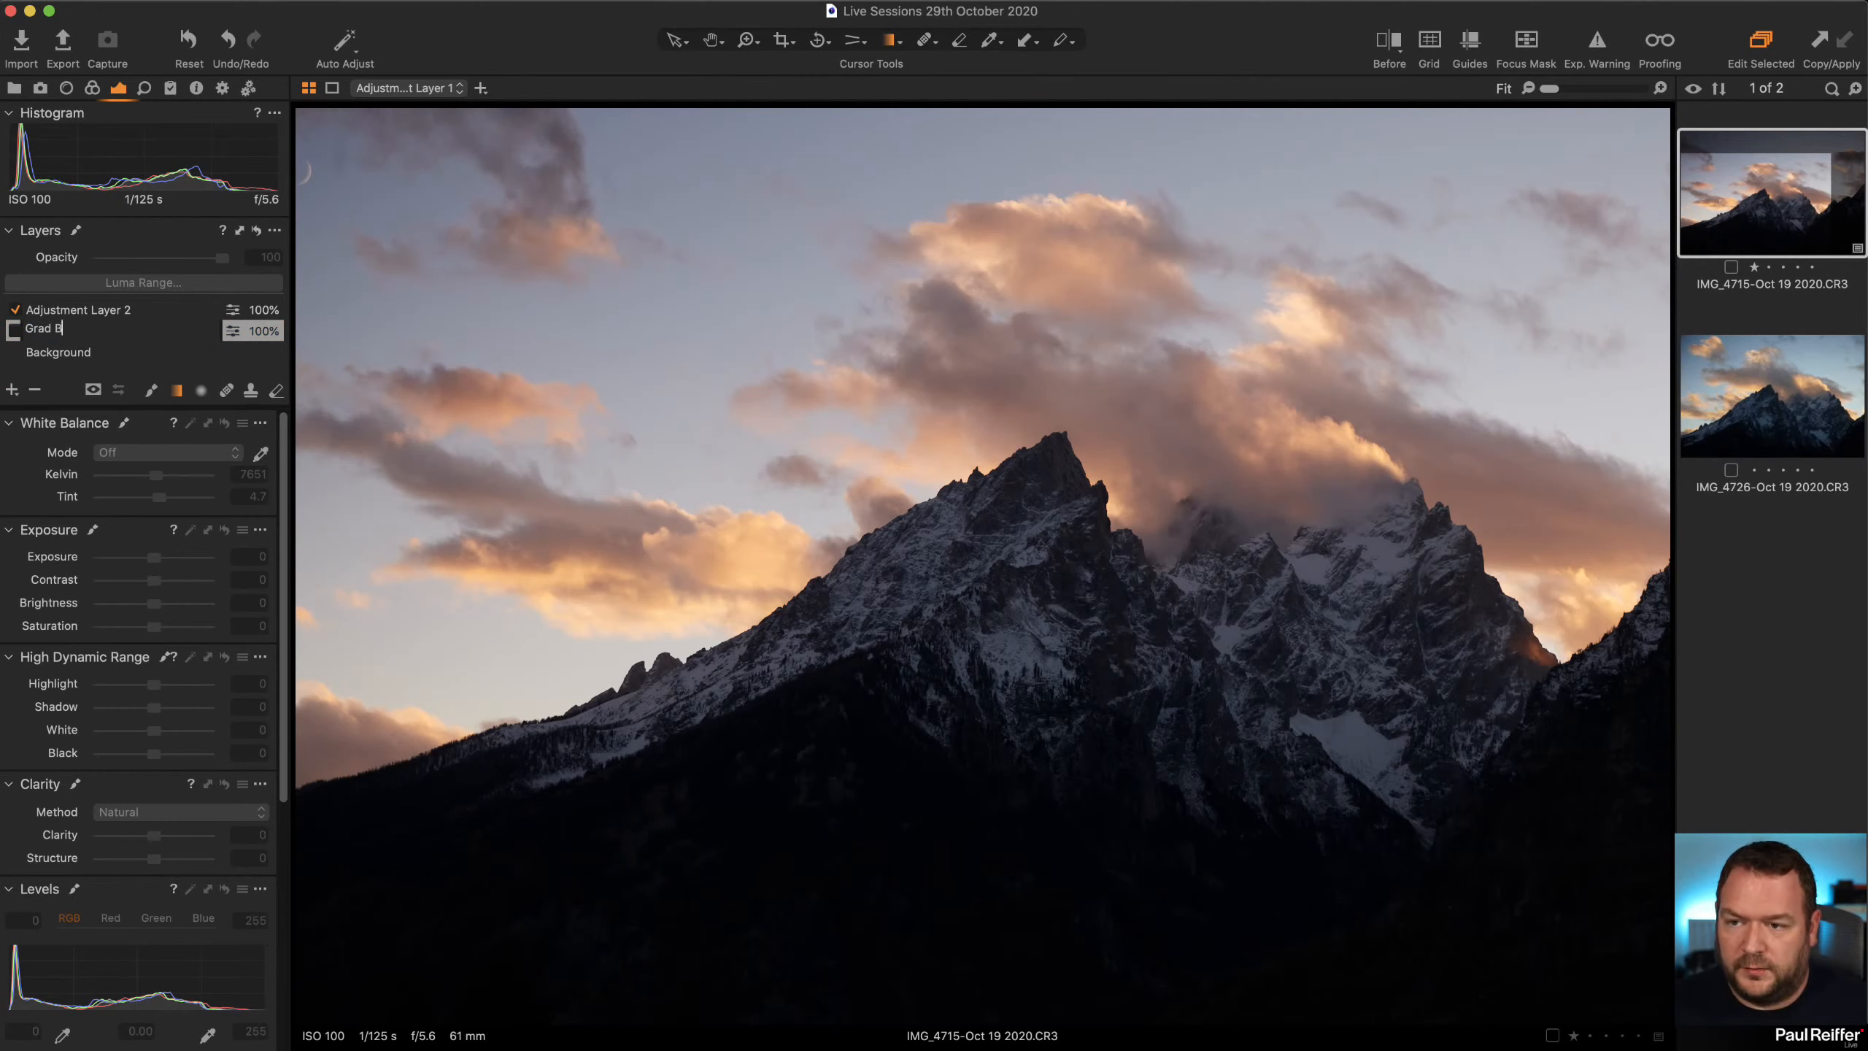
text(ottom)
key(Return)
Compare the filled layer with and without shadow recovery, and set its Shadow and Black to 49 each
click(65, 315)
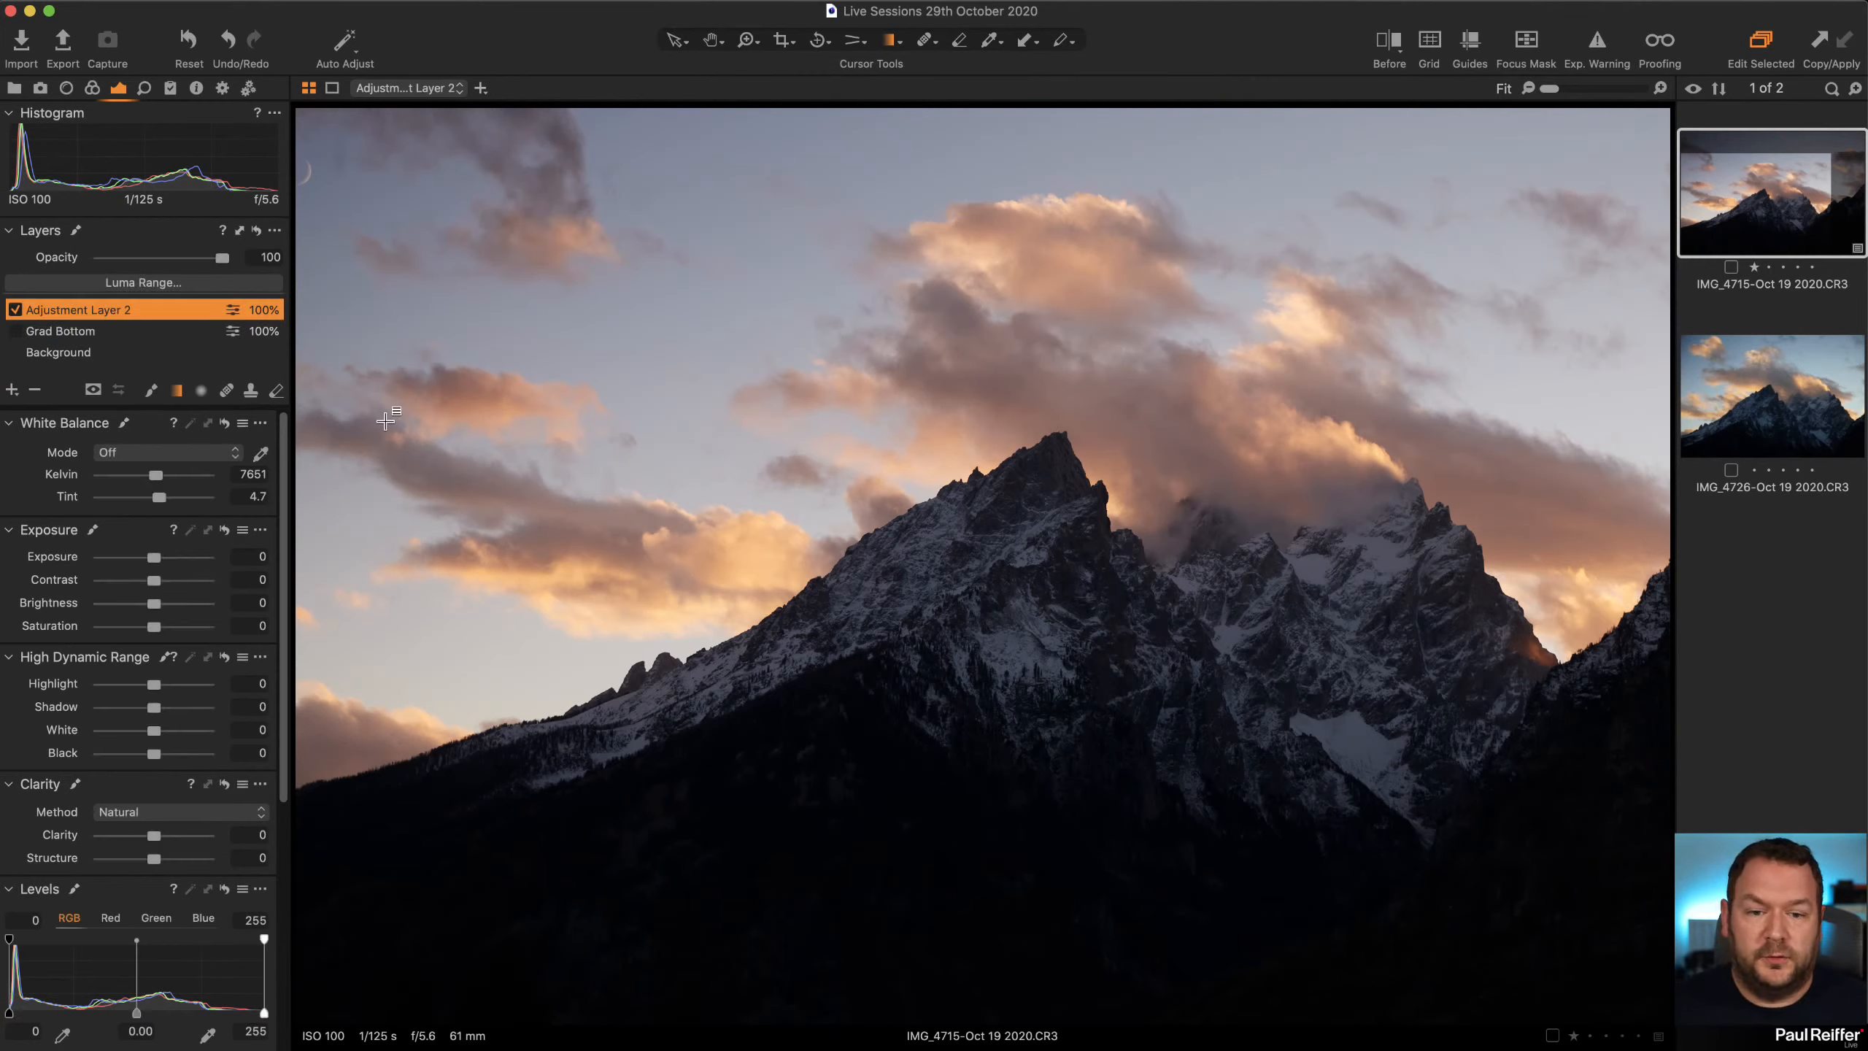
drag(151, 710, 170, 761)
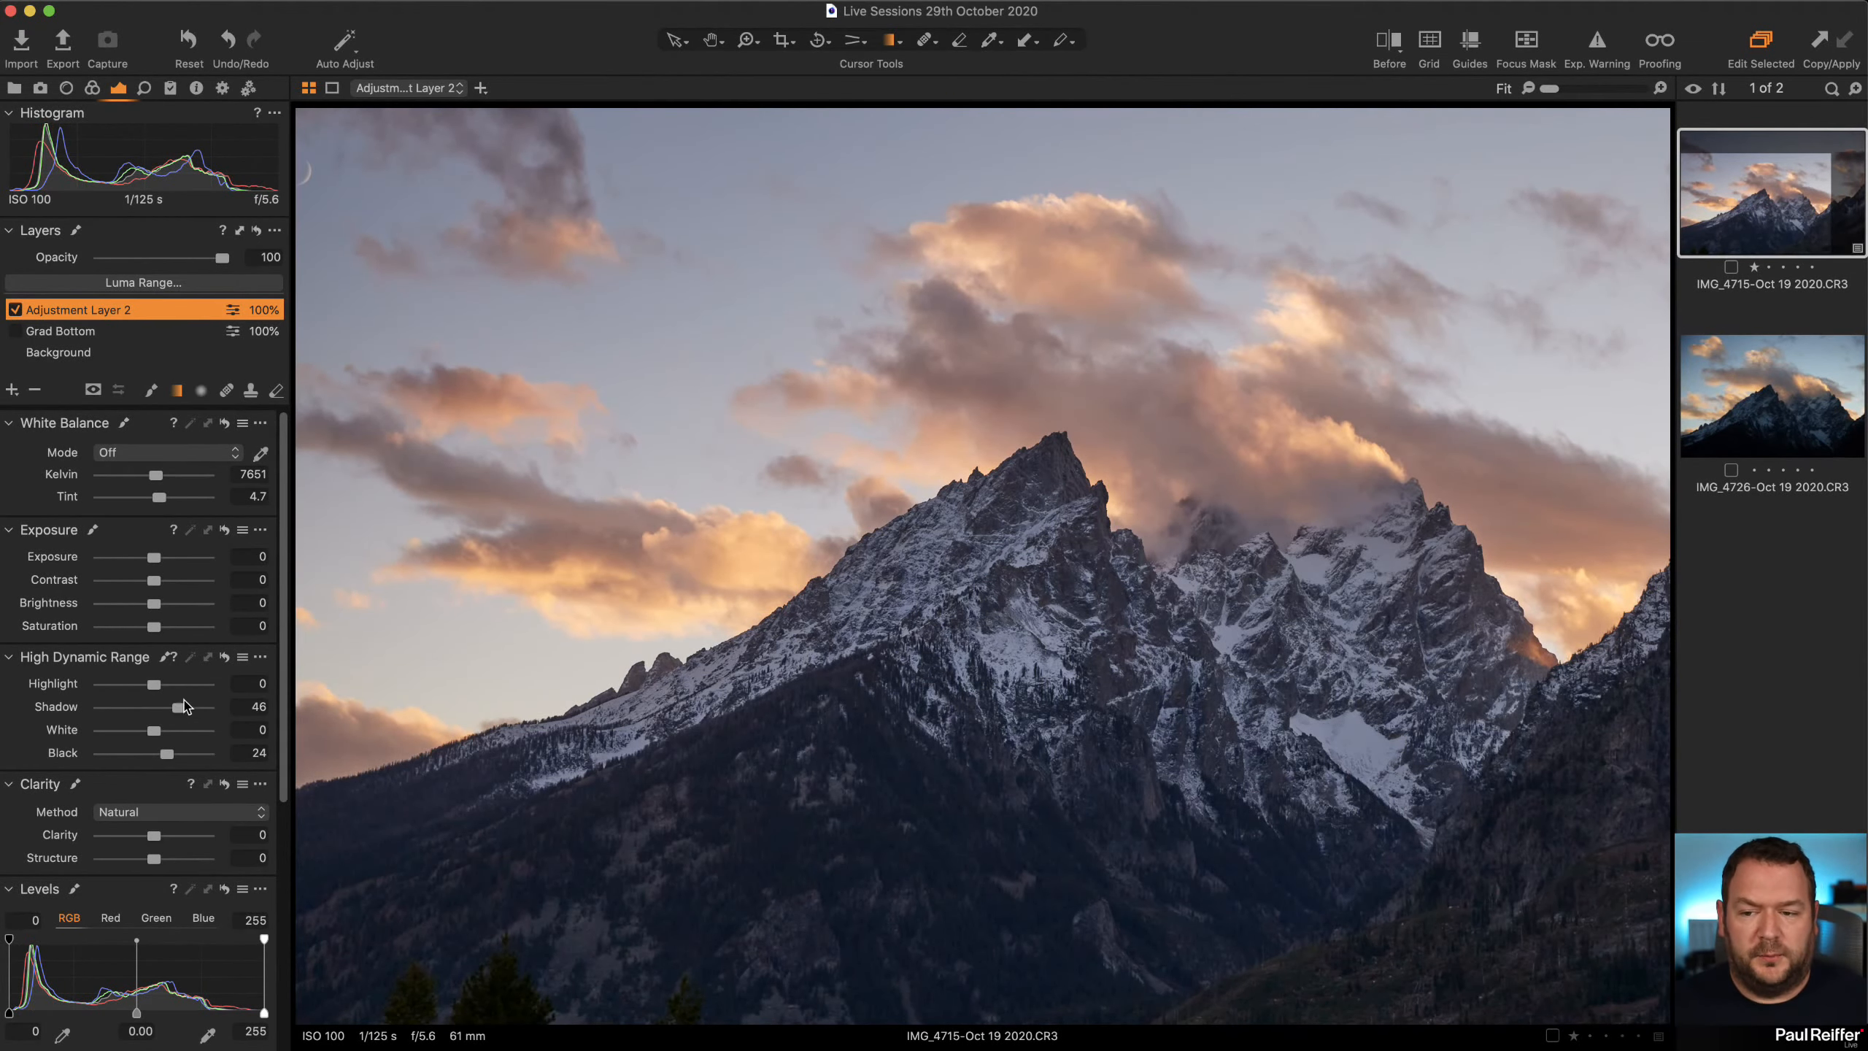
click(224, 656)
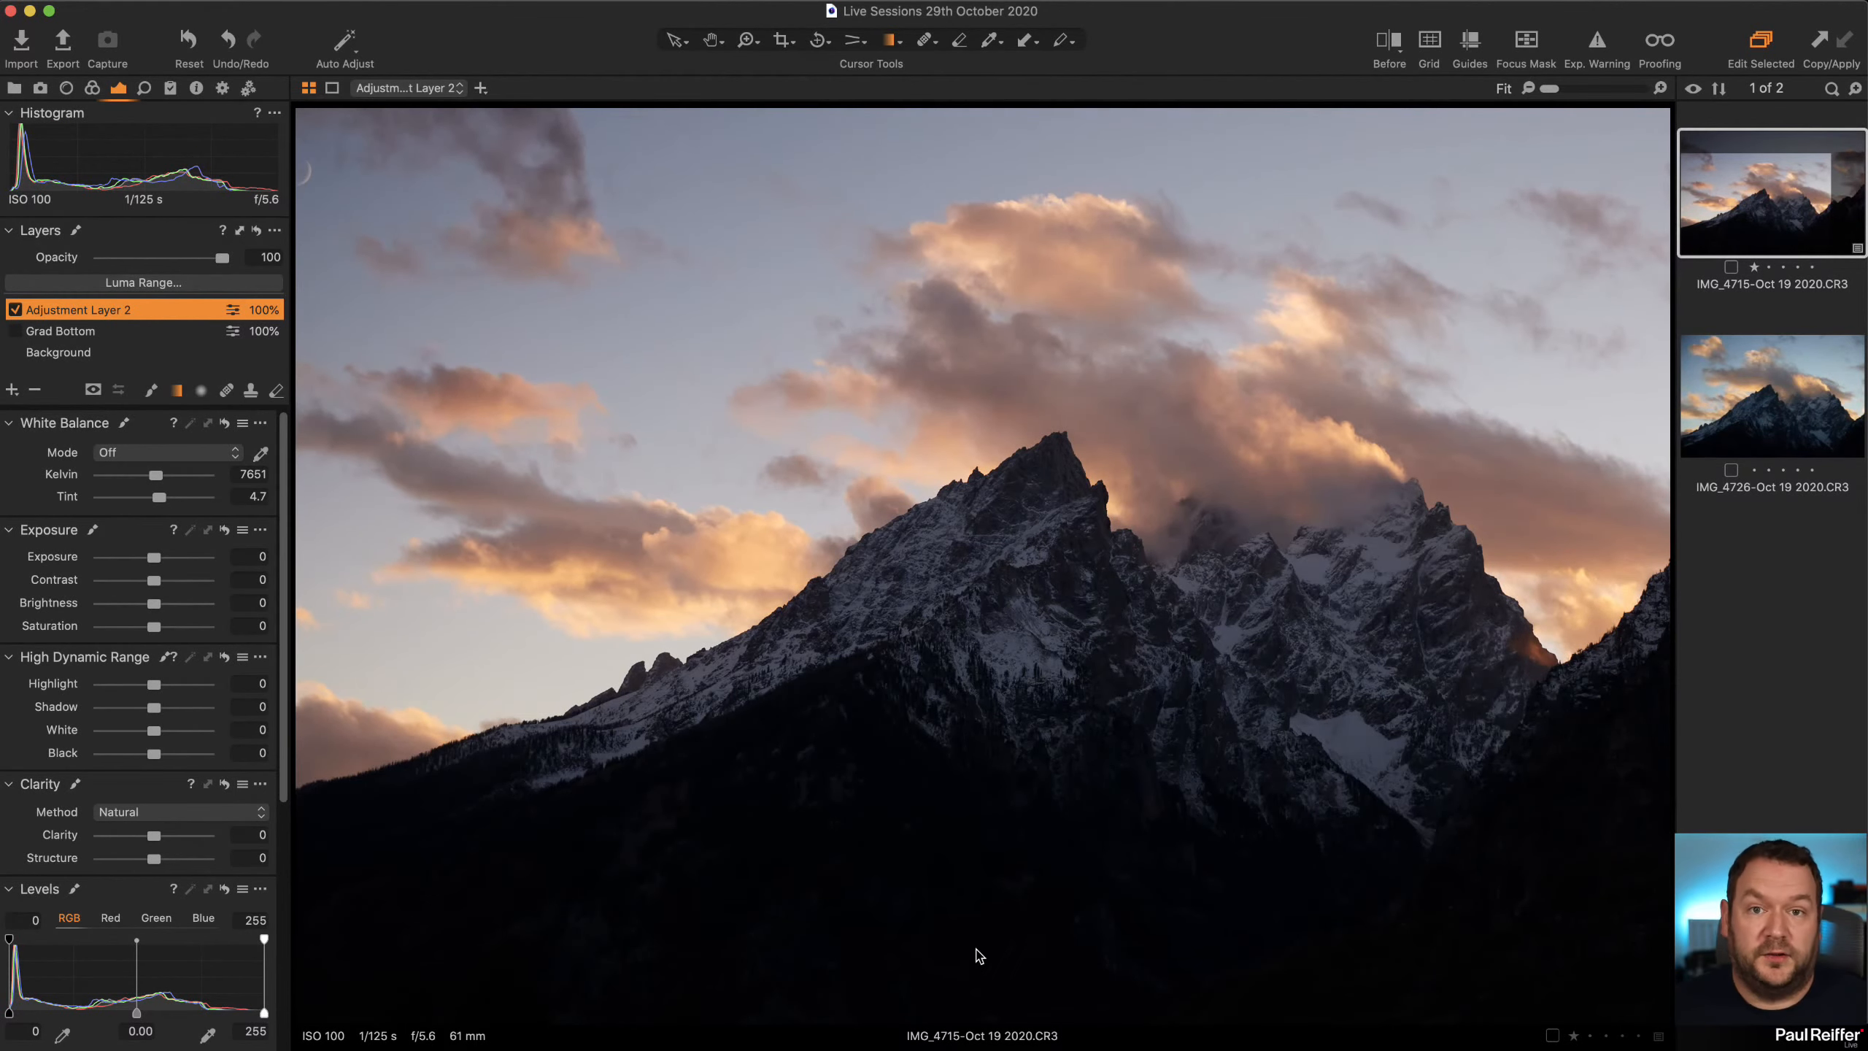
key(super+z)
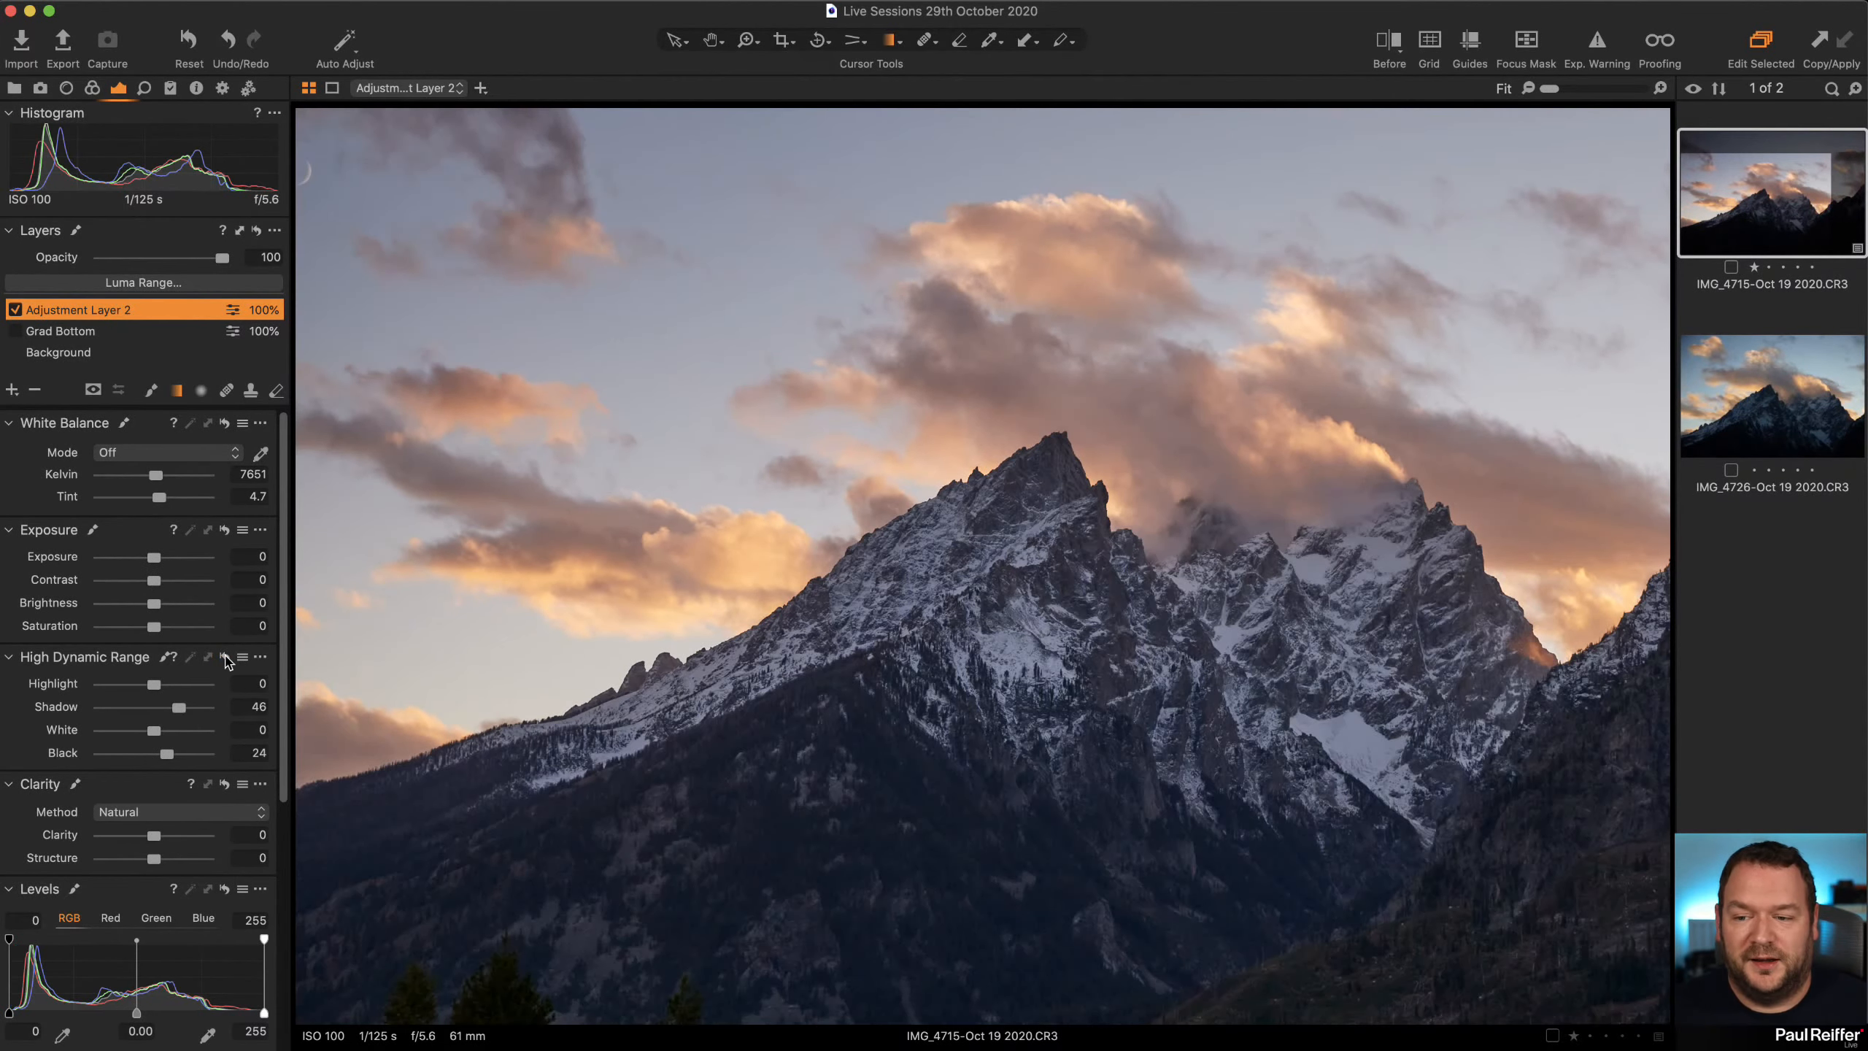
click(223, 656)
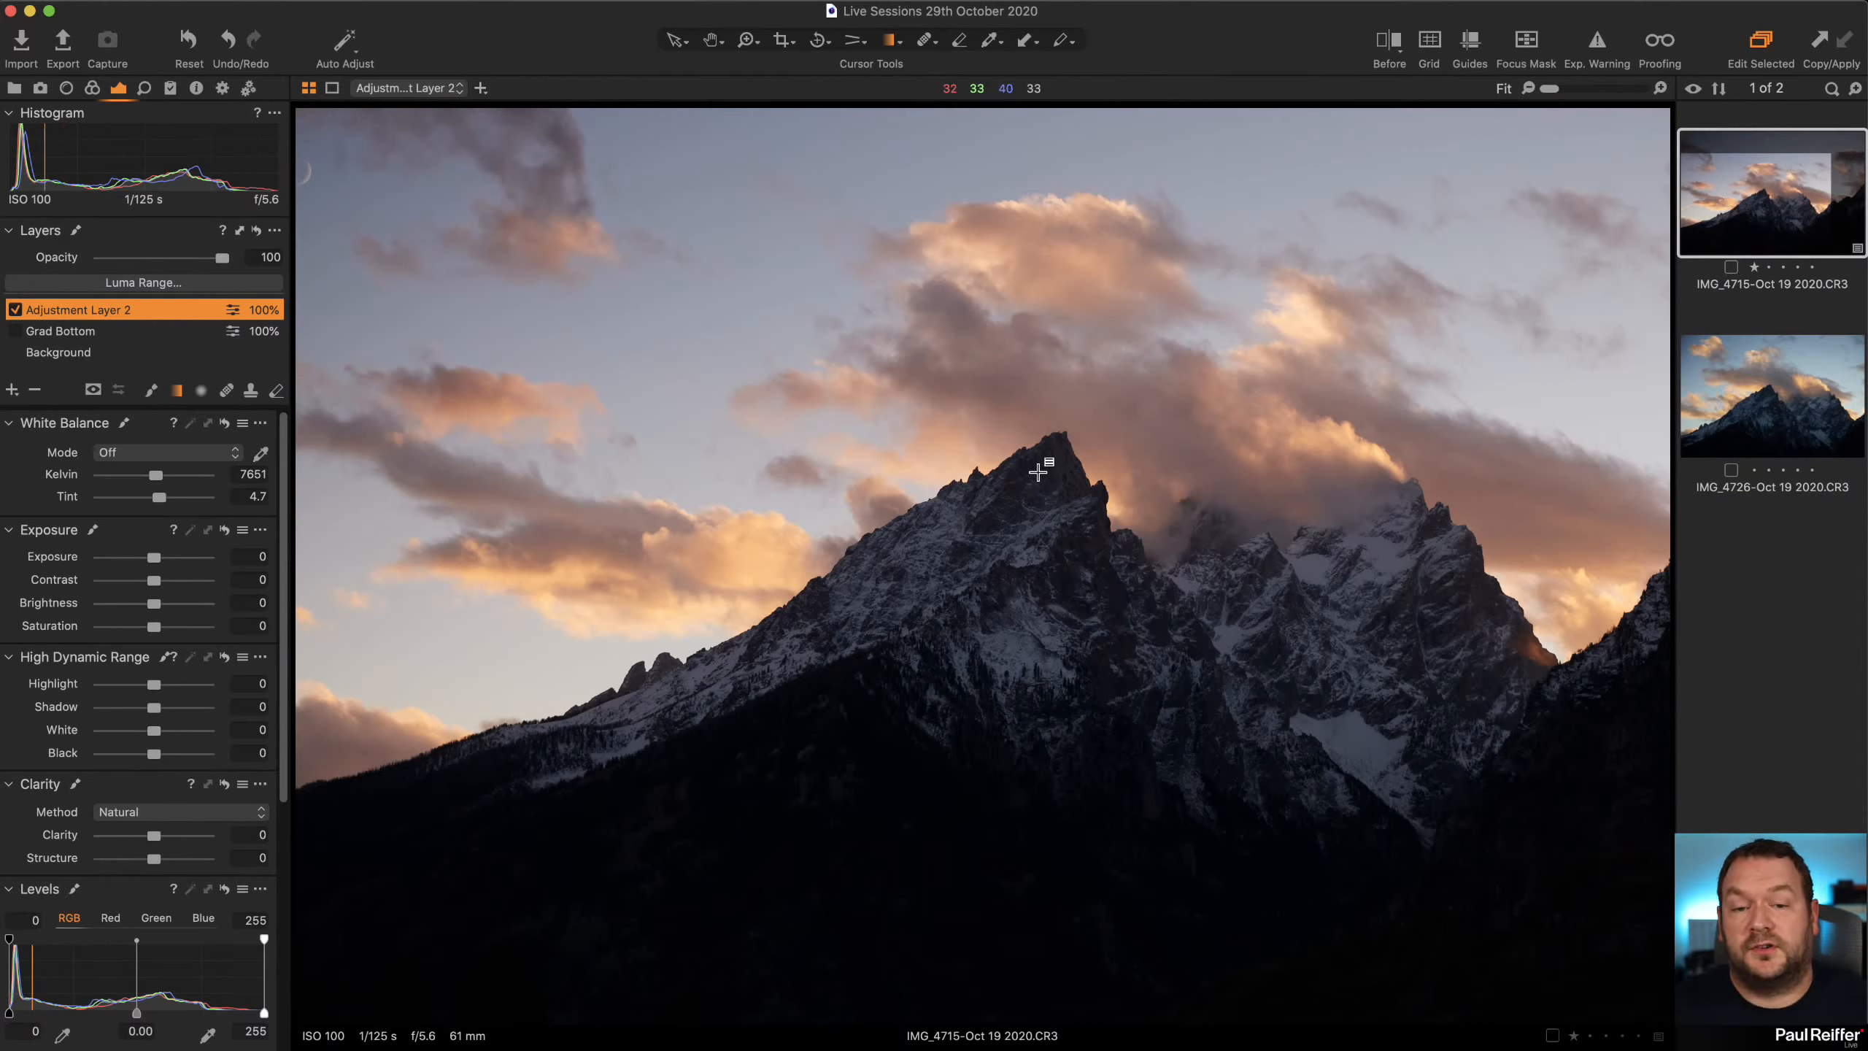
drag(154, 707, 181, 753)
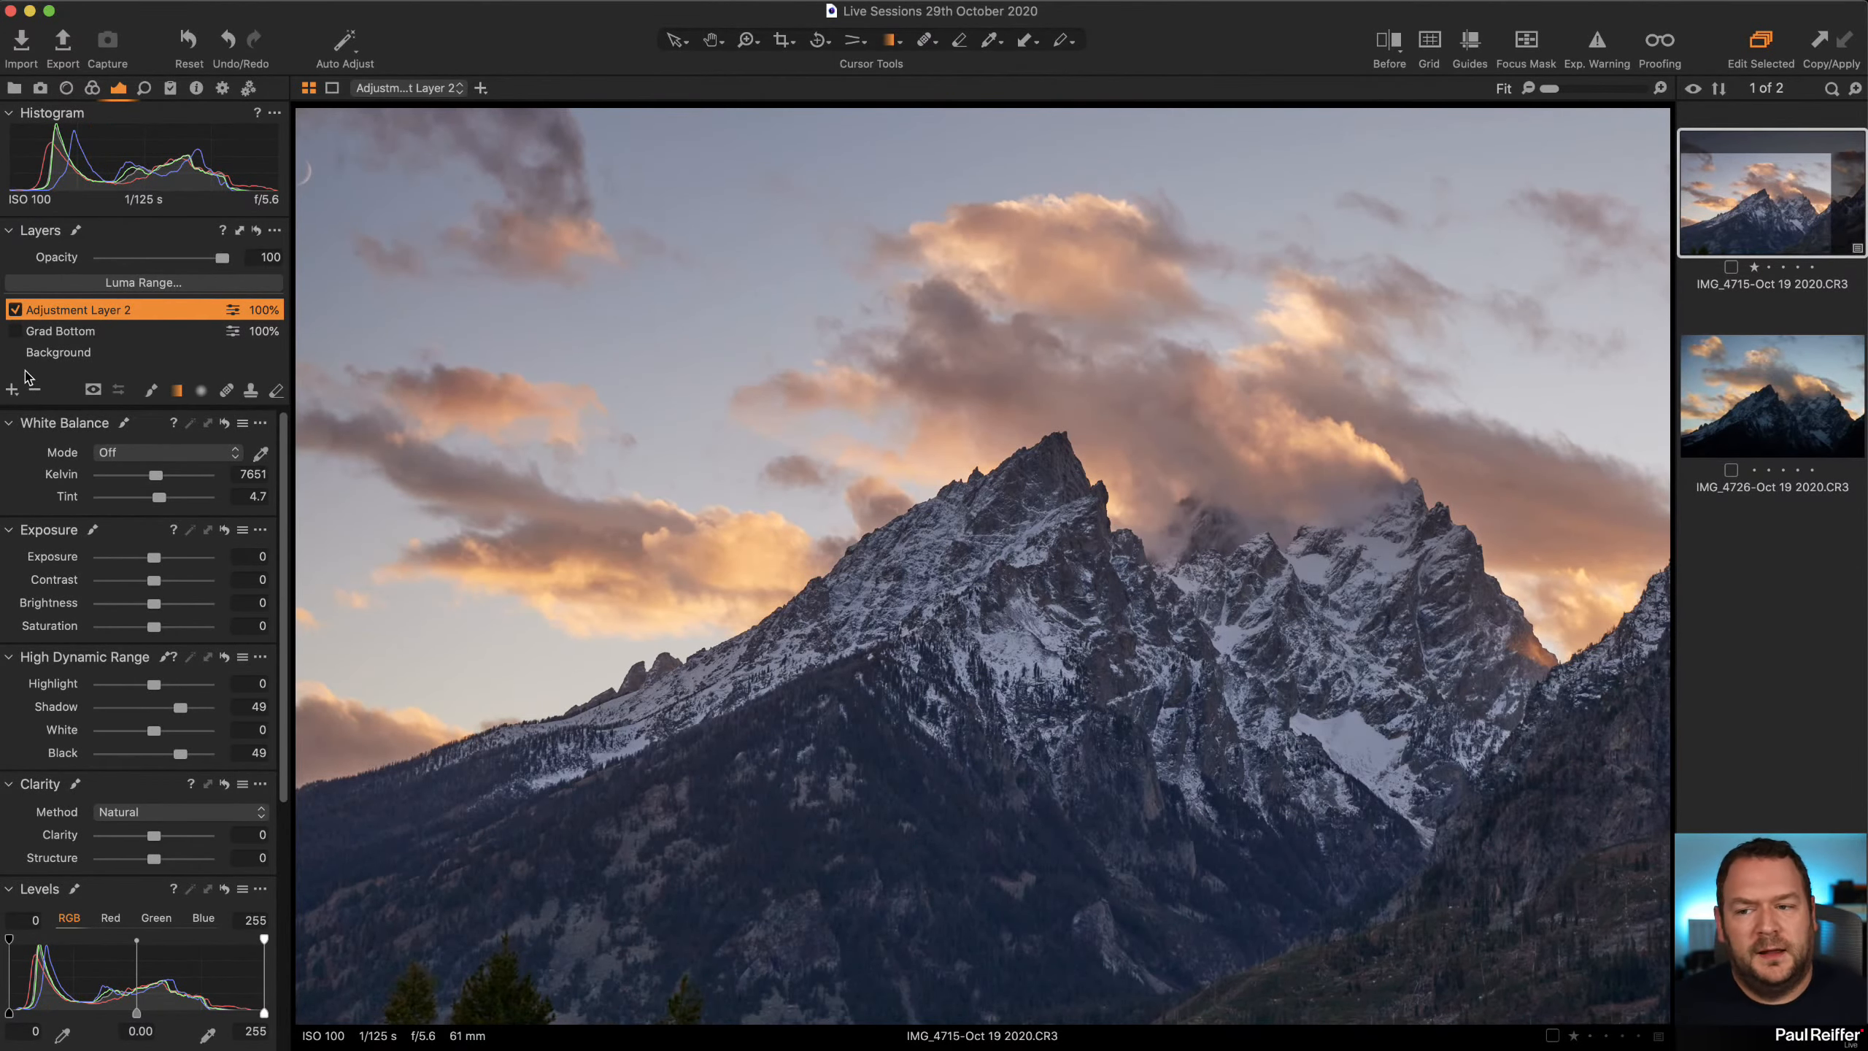
Disable the filled layer, re-enable Grad Bottom and check its gradient mask
click(13, 311)
click(21, 331)
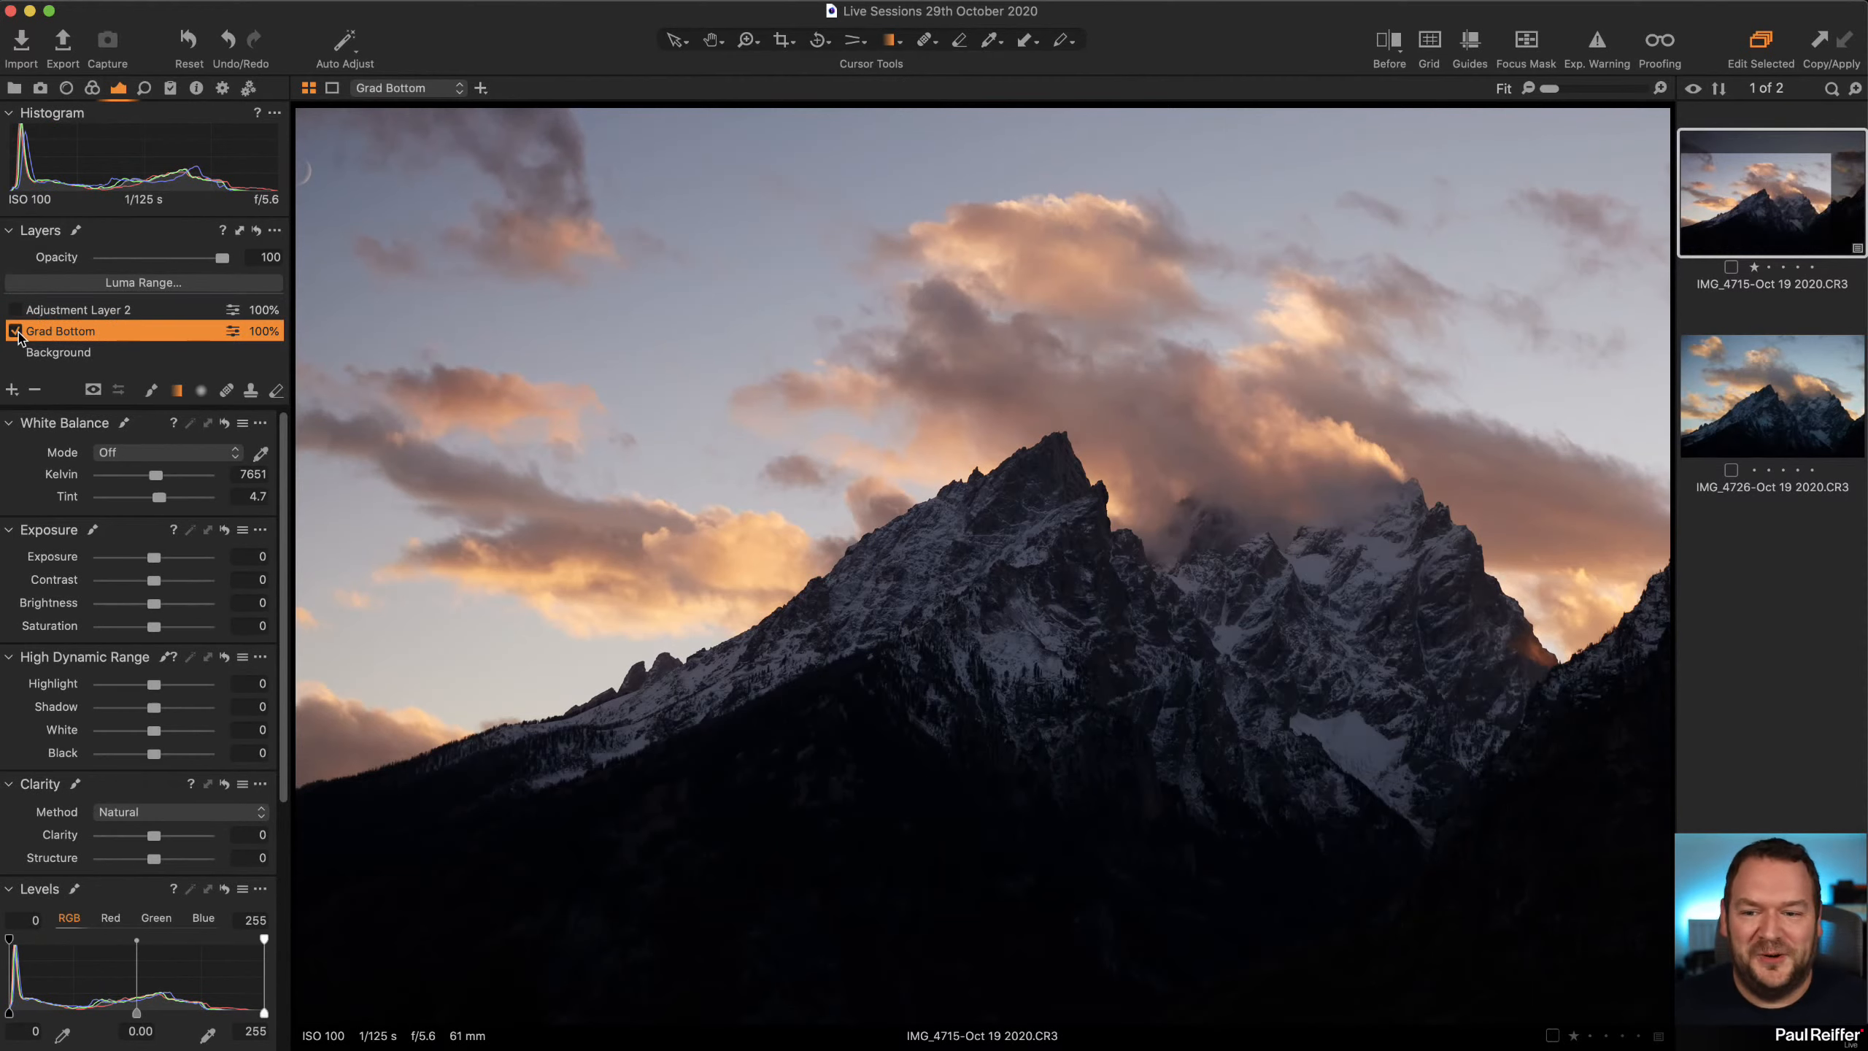
key(m)
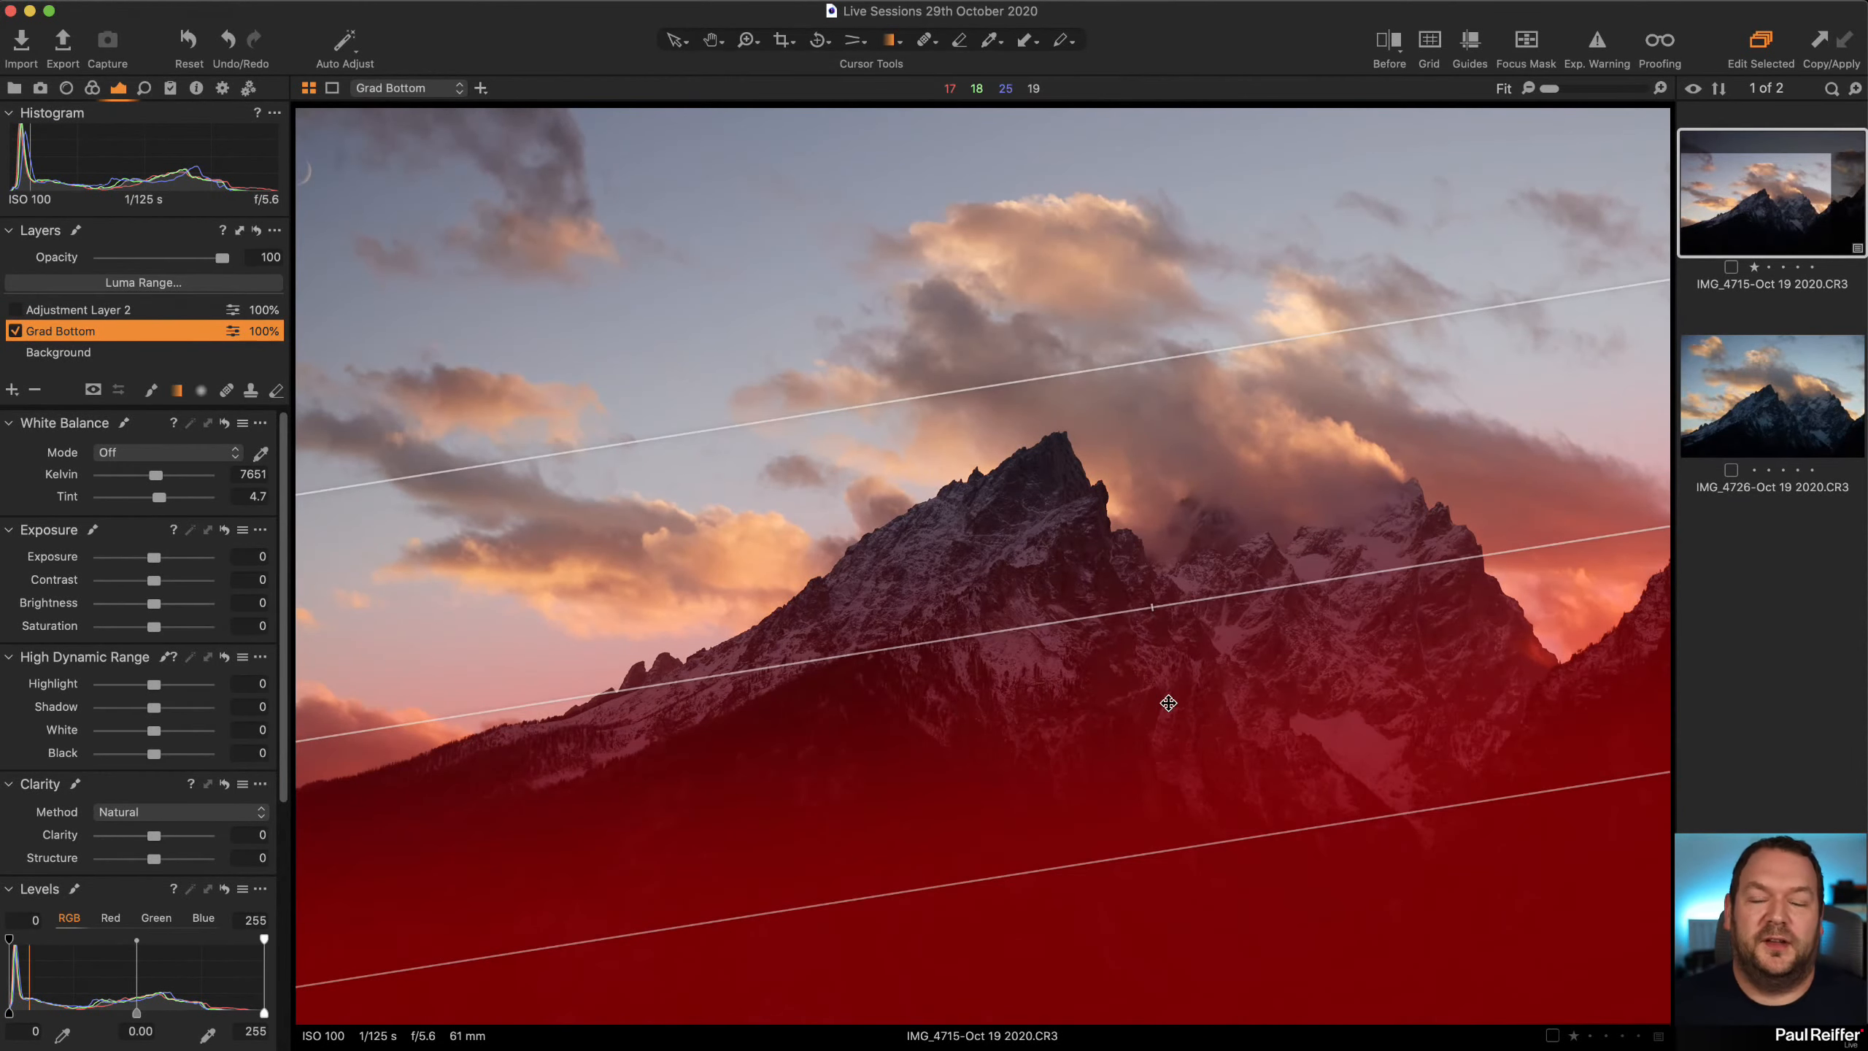
key(m)
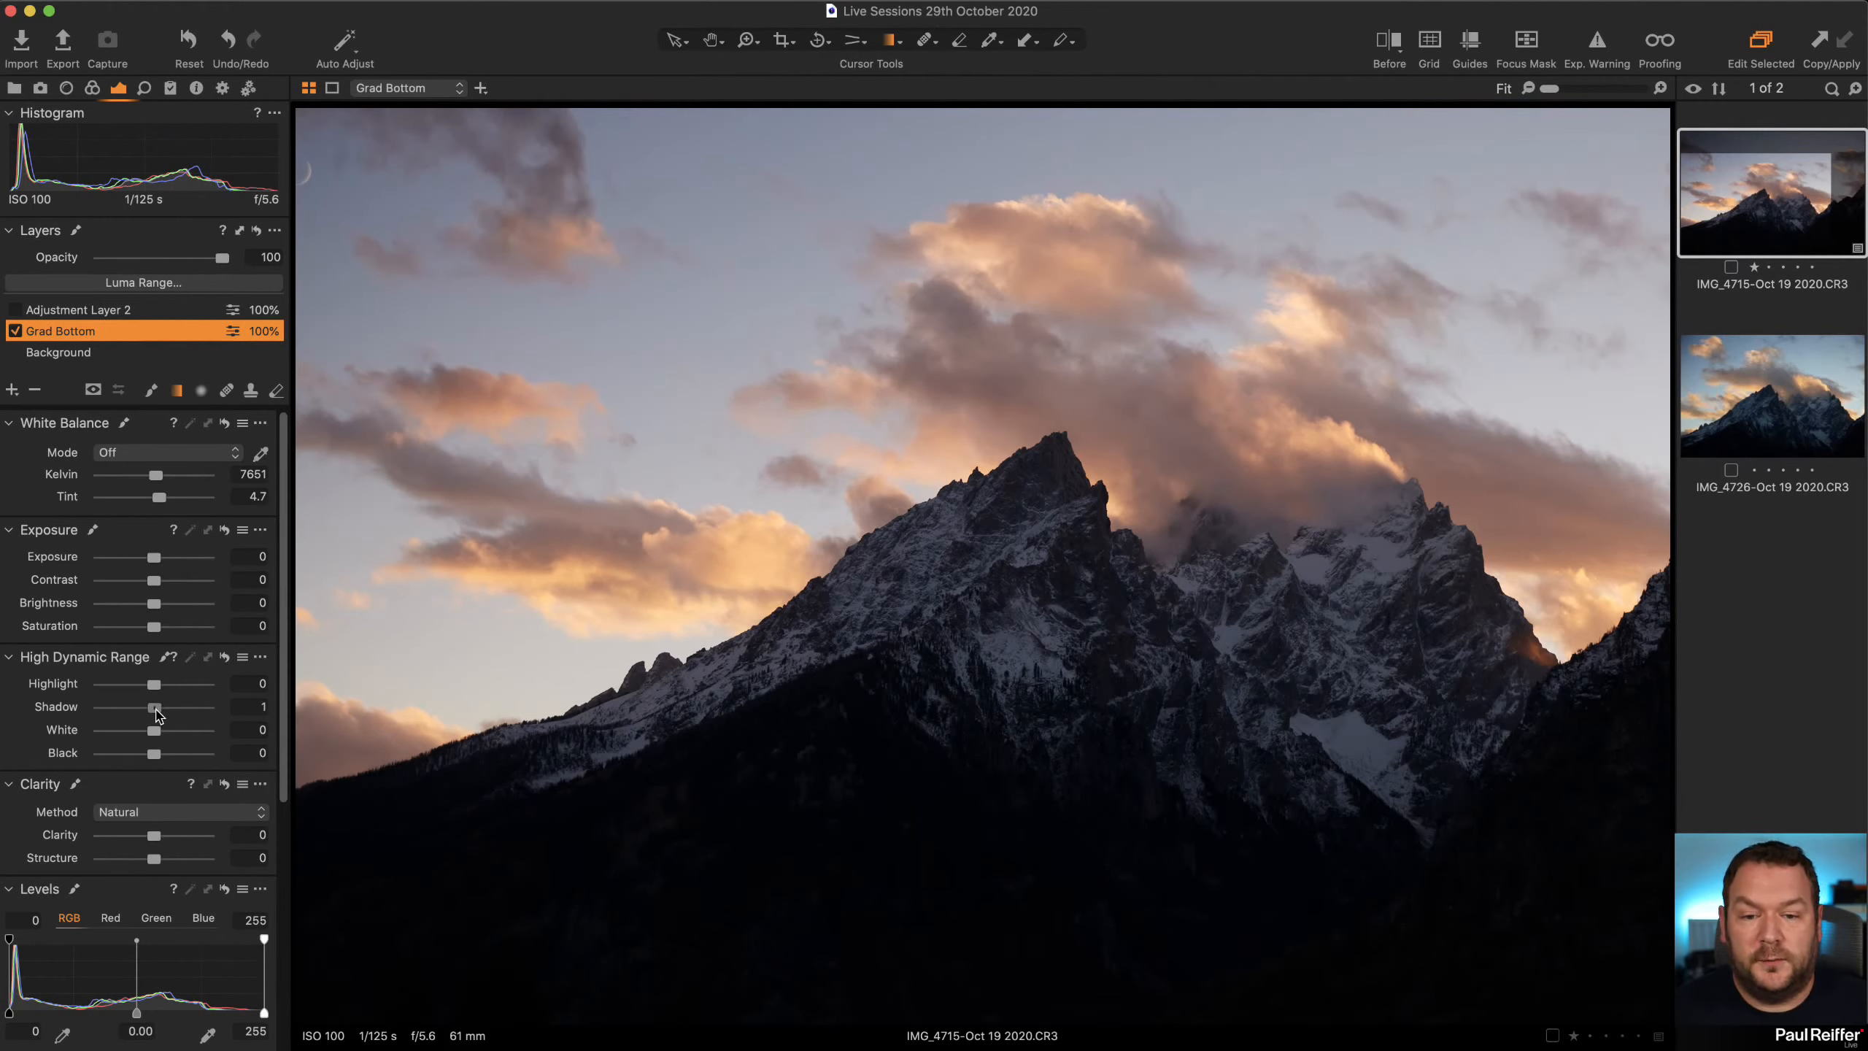
On the Grad Bottom layer, set Shadow to 20, Black to 4, Kelvin to 9446 and Tint to 8.3
drag(156, 711, 157, 758)
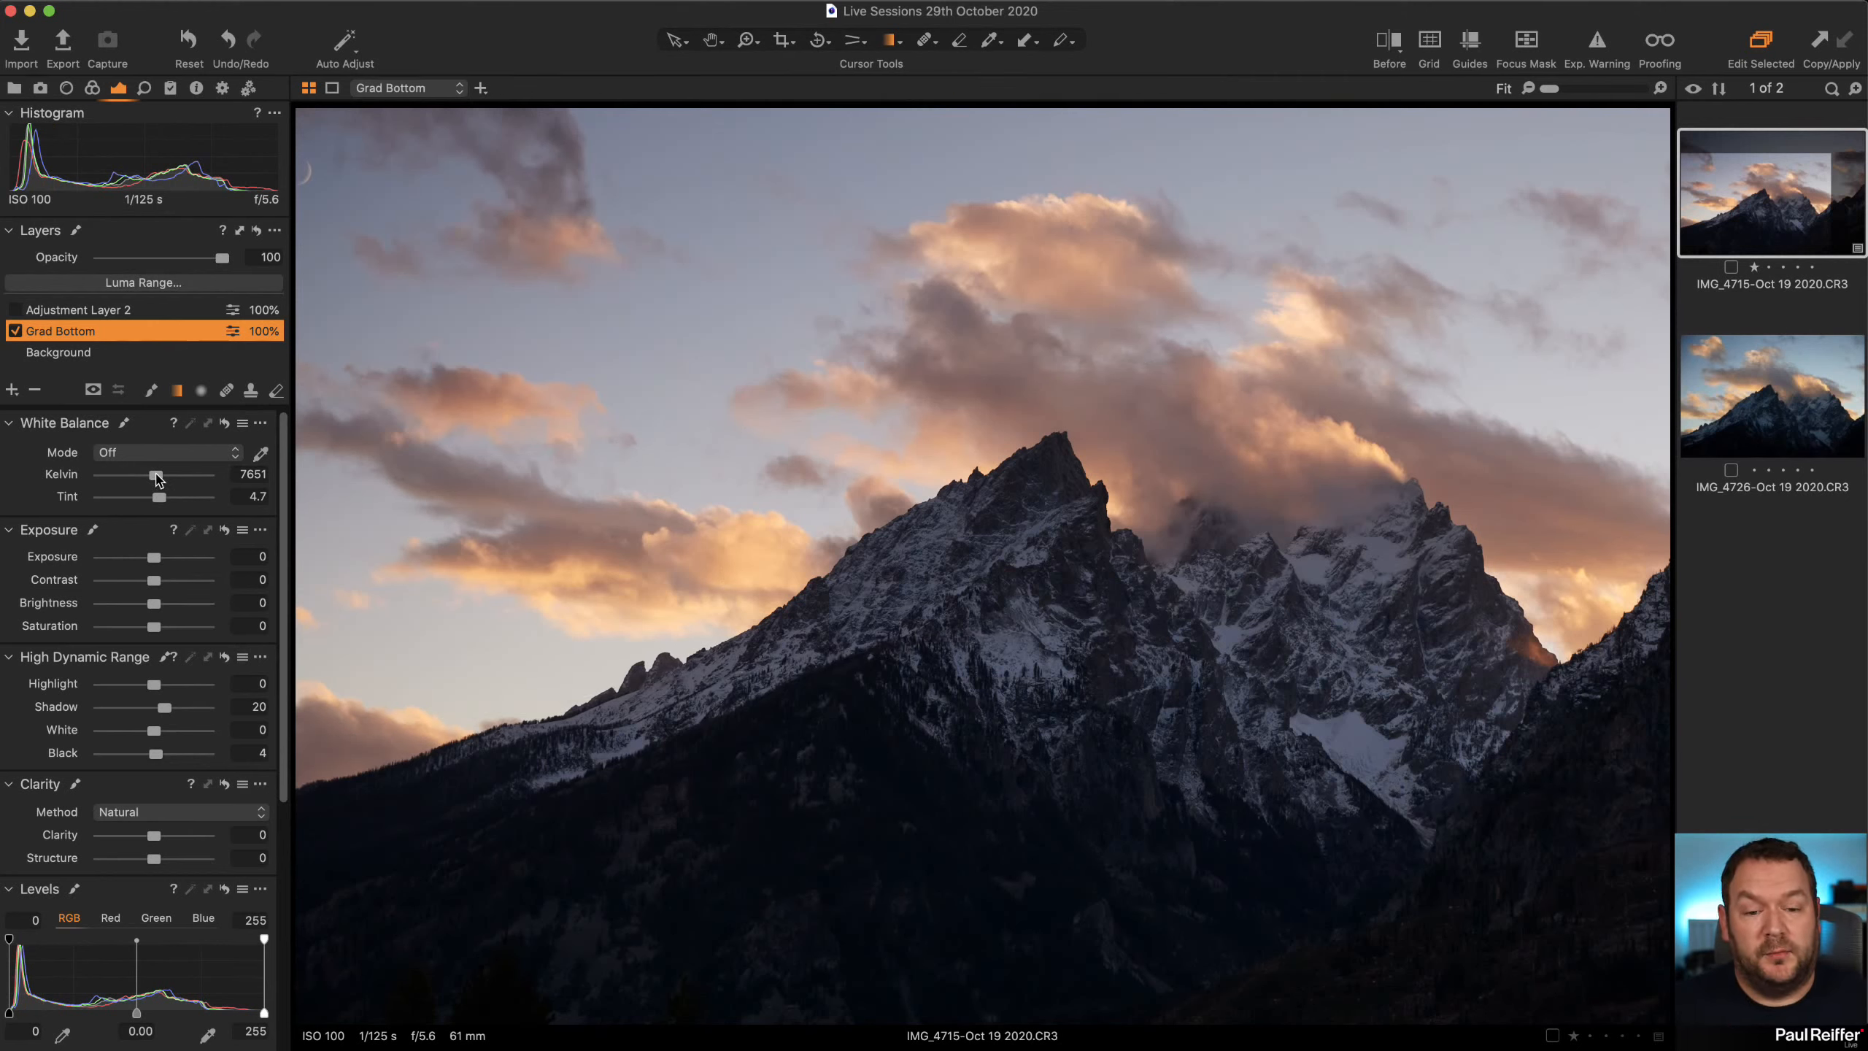
drag(157, 477, 170, 477)
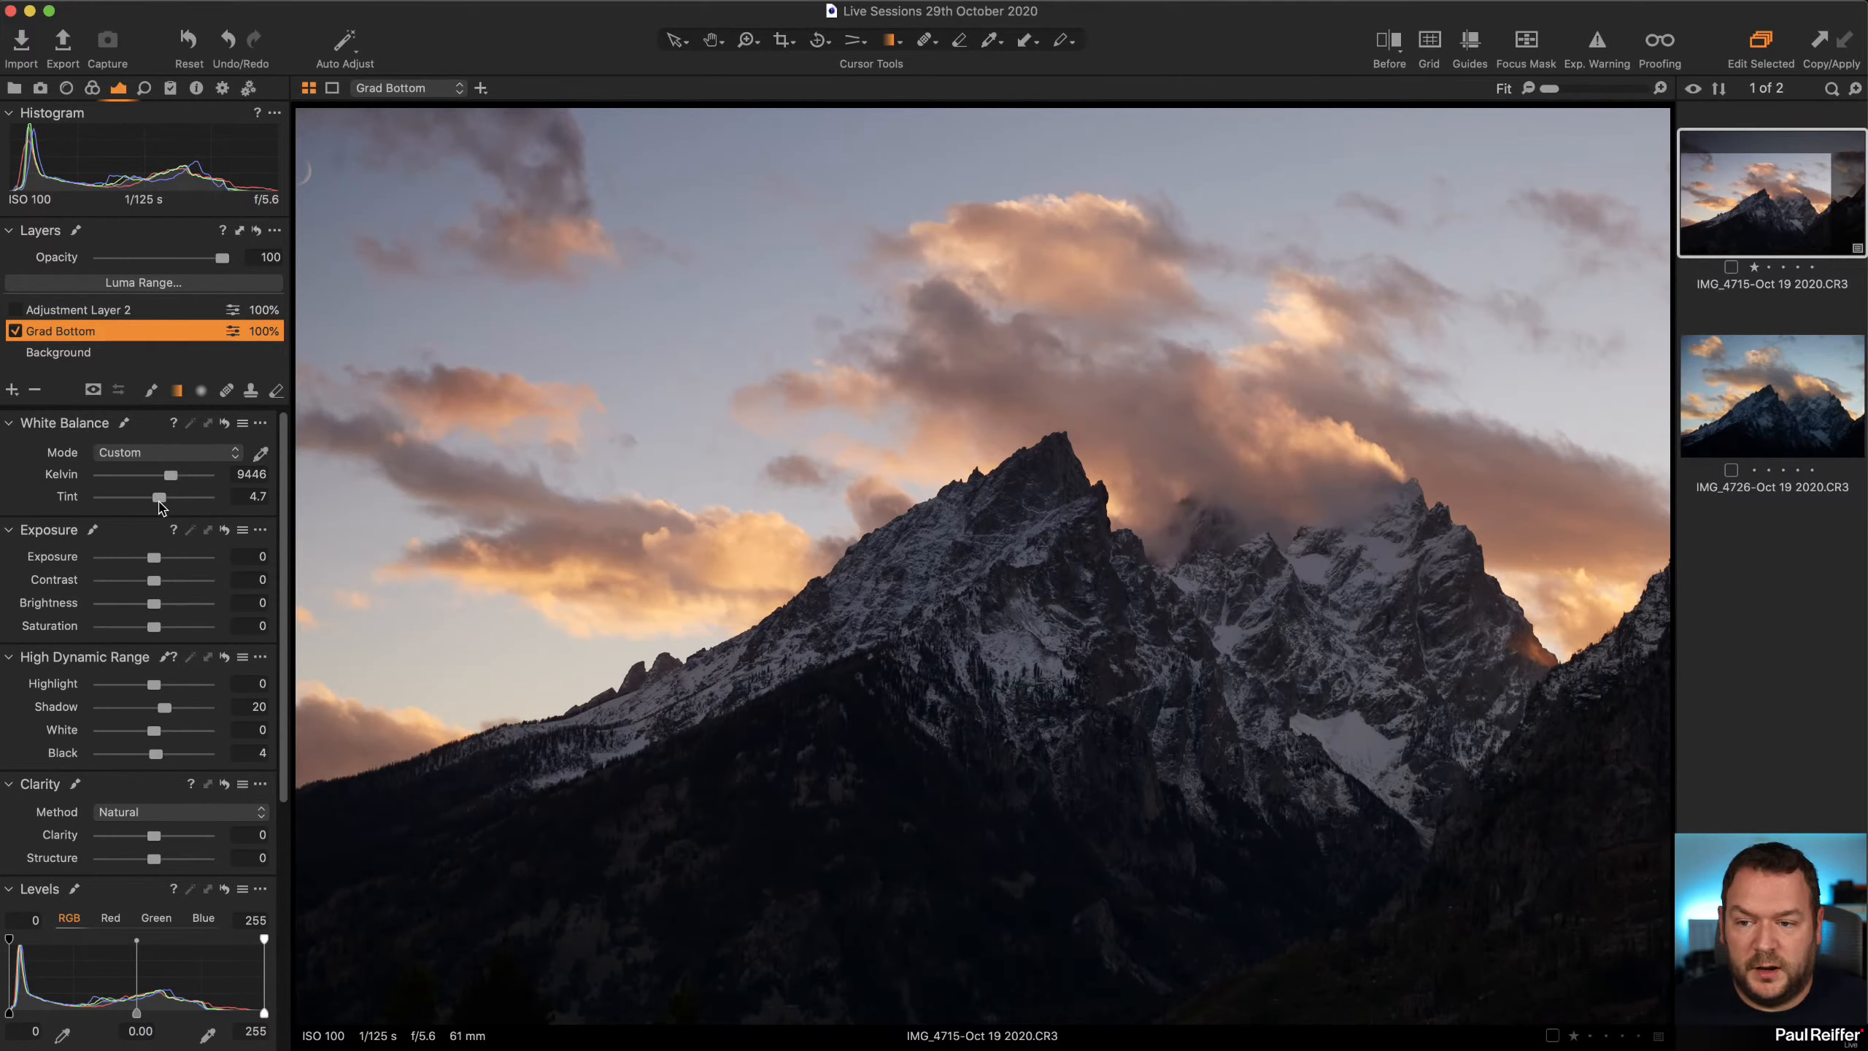
drag(161, 497, 164, 498)
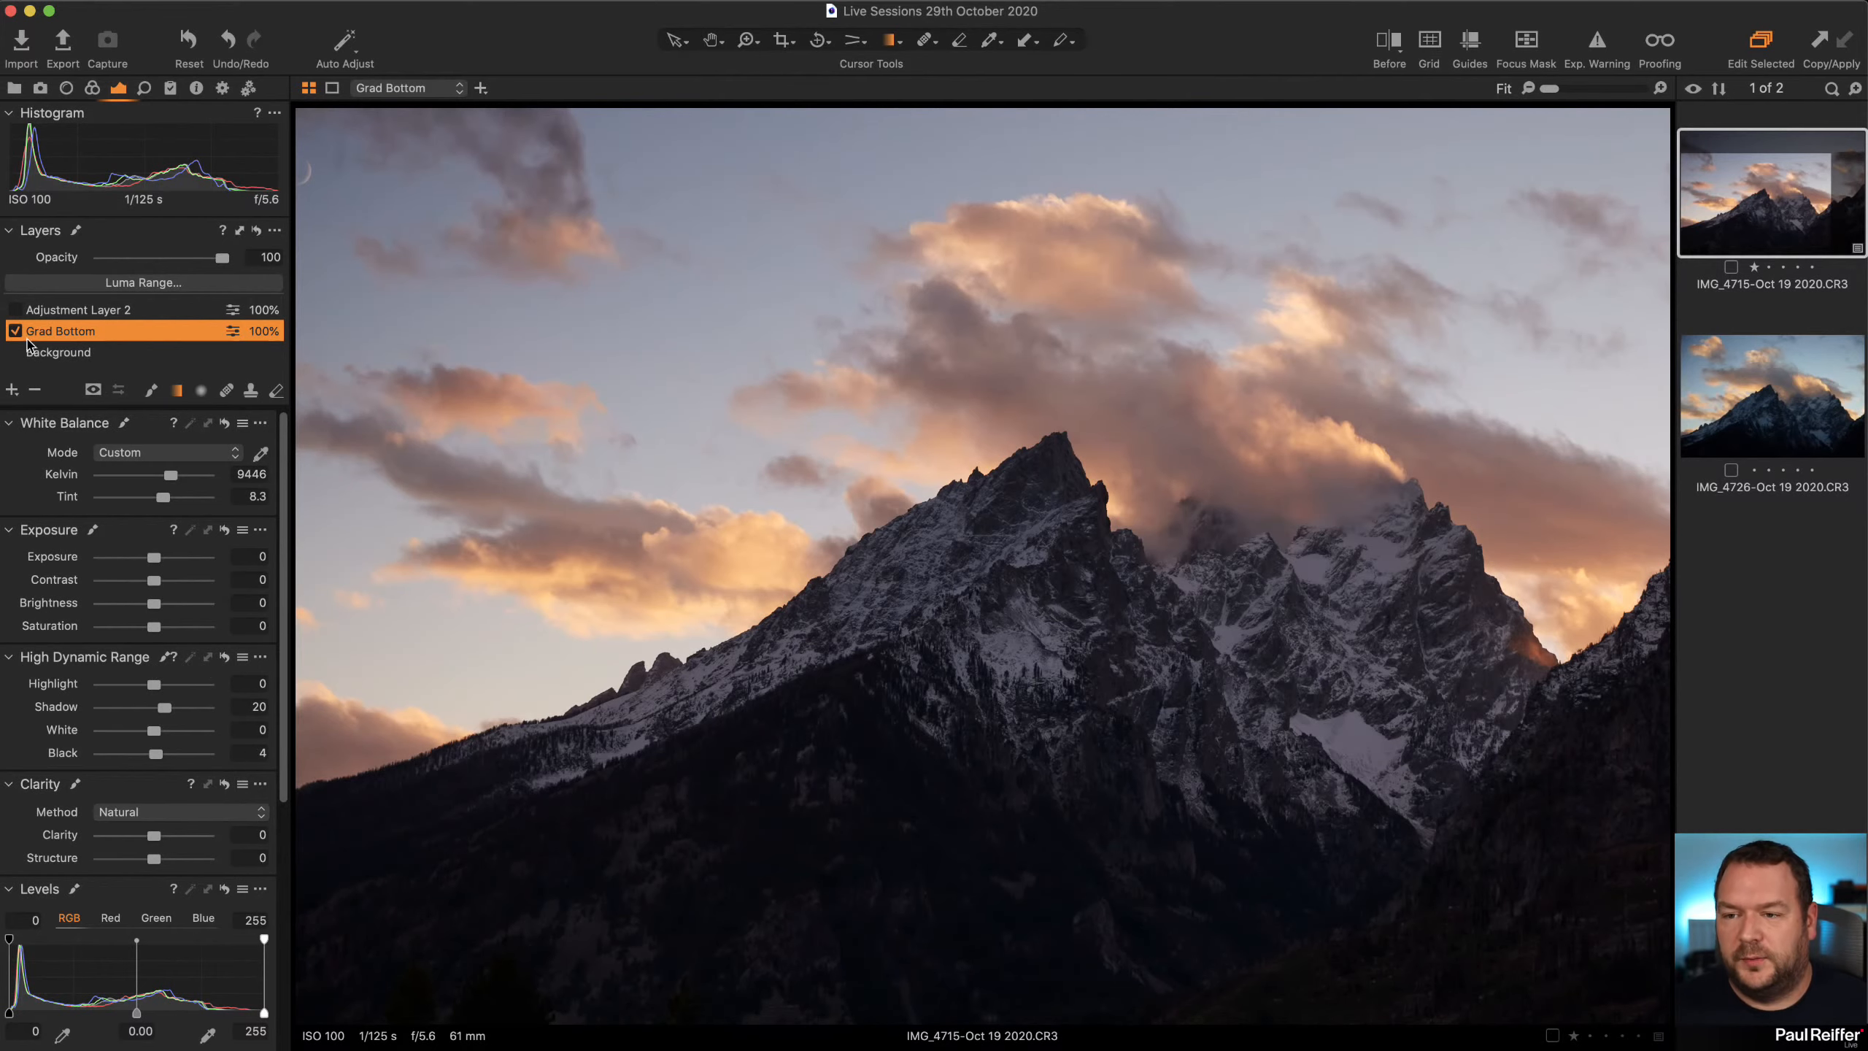
Show the filled layer instead of Grad Bottom and match its Shadow to 20 and Black to 4
click(44, 307)
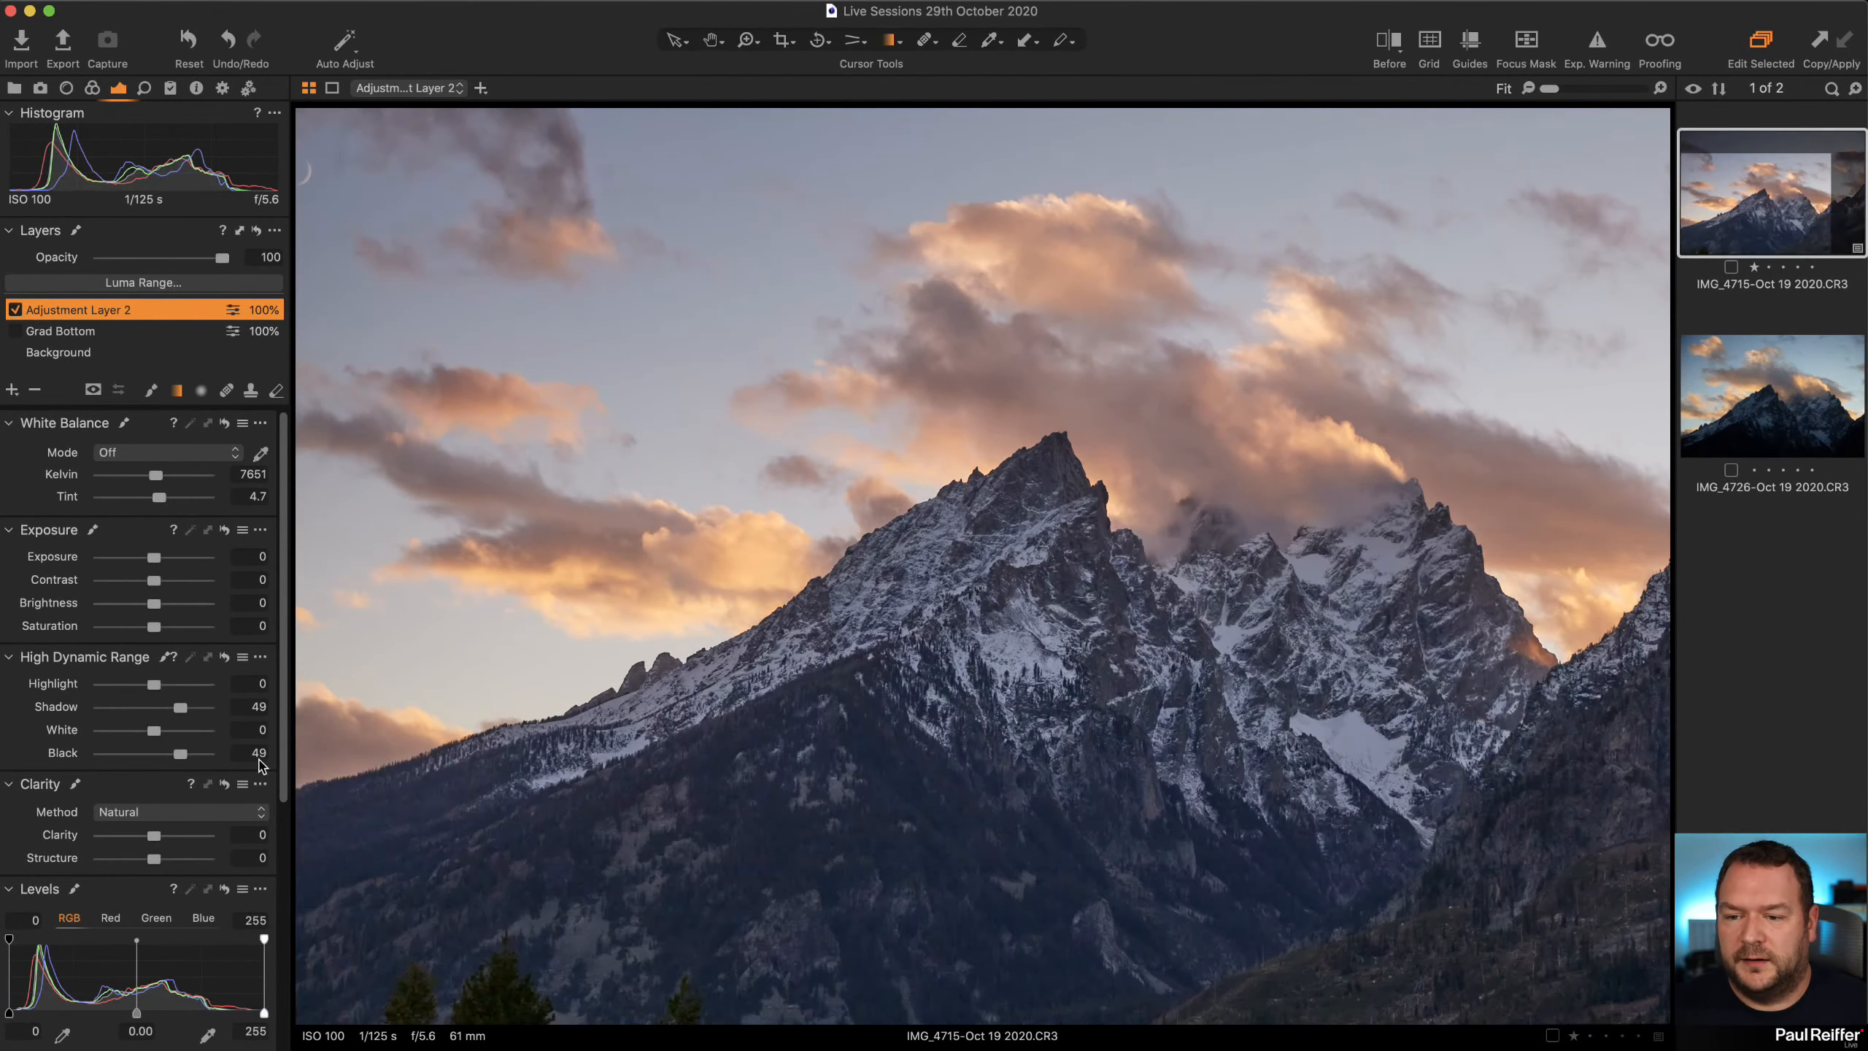
click(250, 707)
text(20)
key(Tab)
key(Tab)
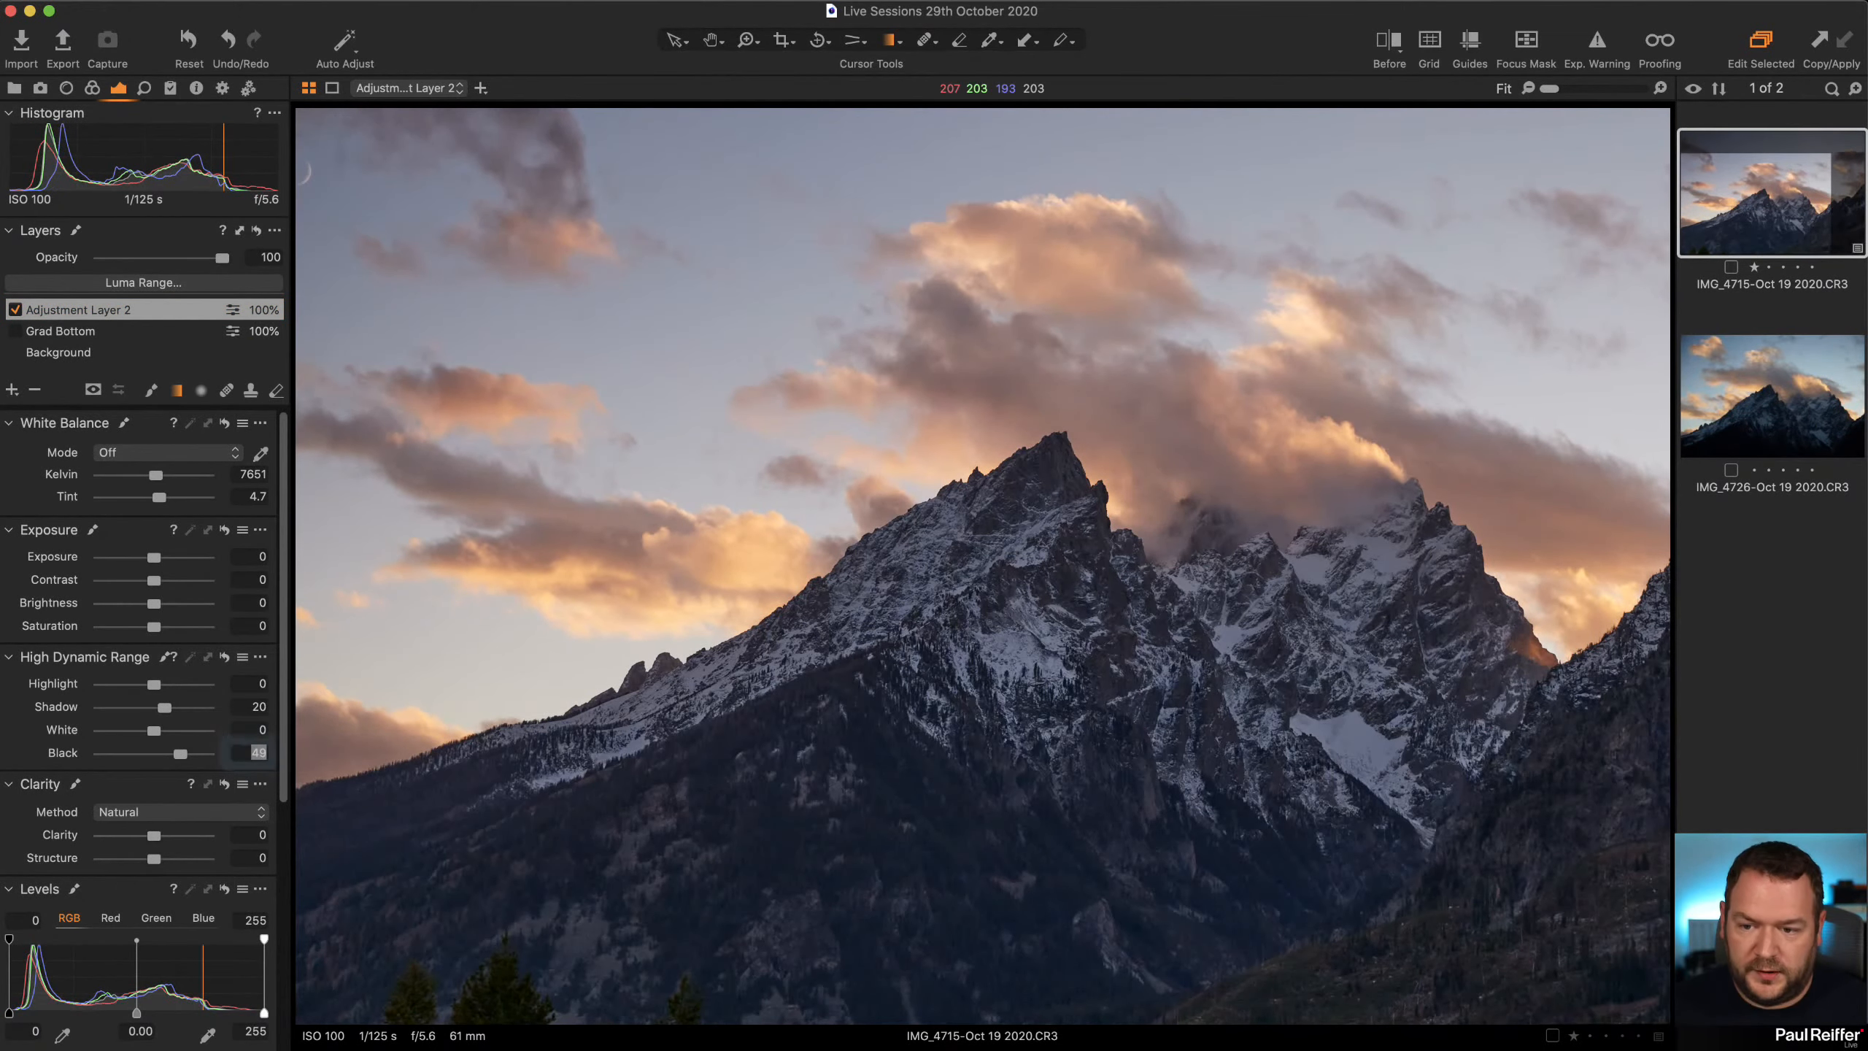
text(4)
key(Tab)
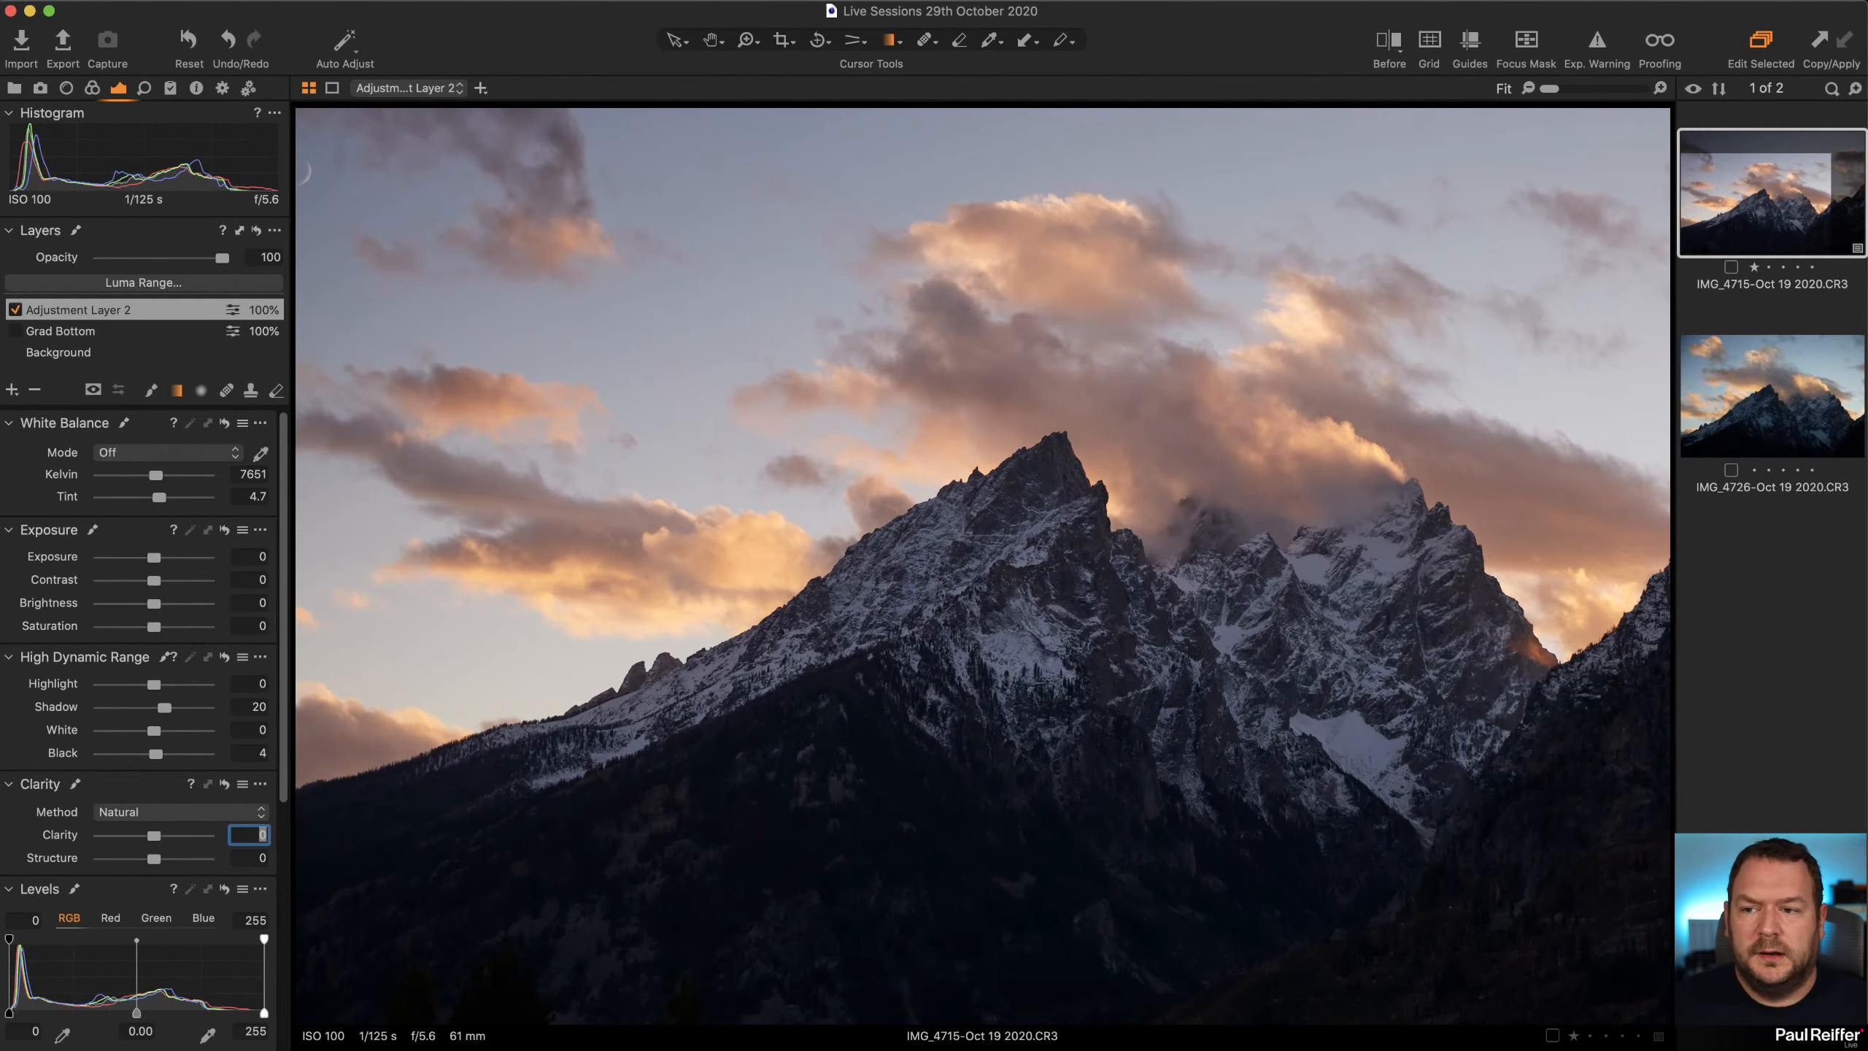
Compare the photo with the filled layer and with Grad Bottom, leaving only Grad Bottom enabled
click(14, 310)
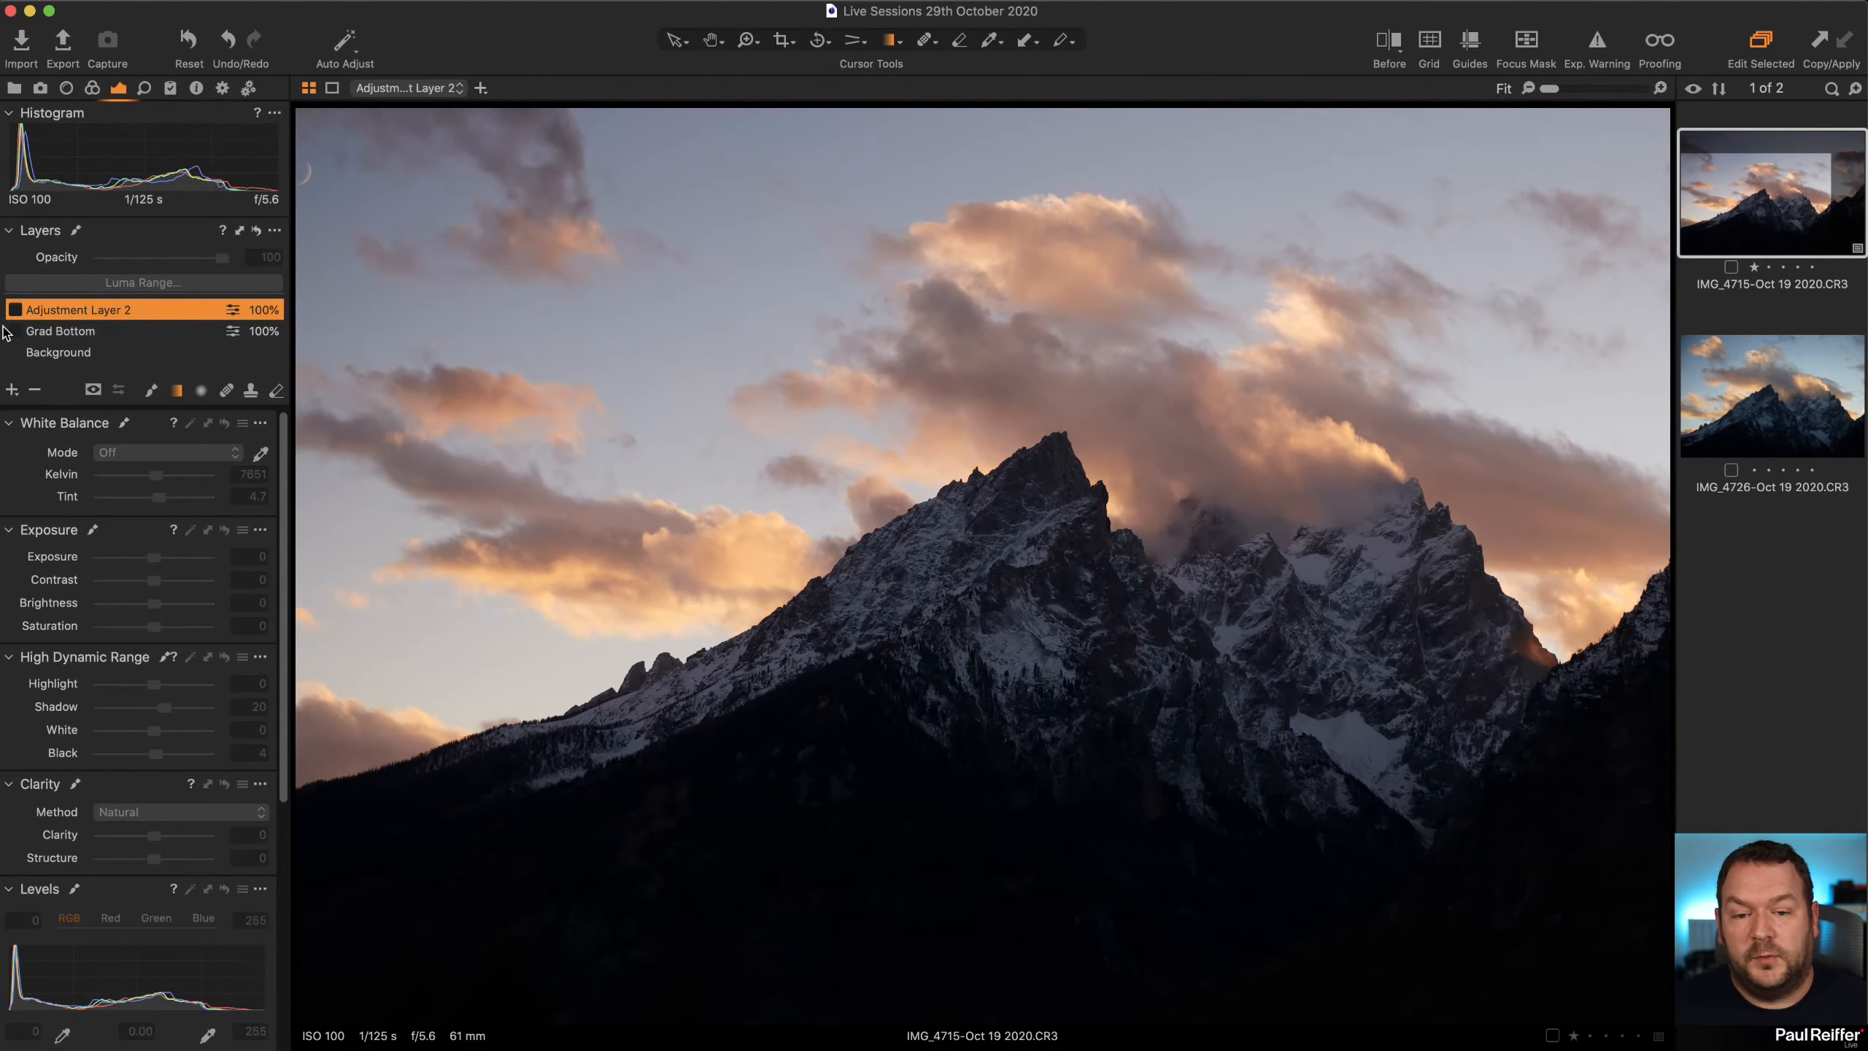
click(16, 333)
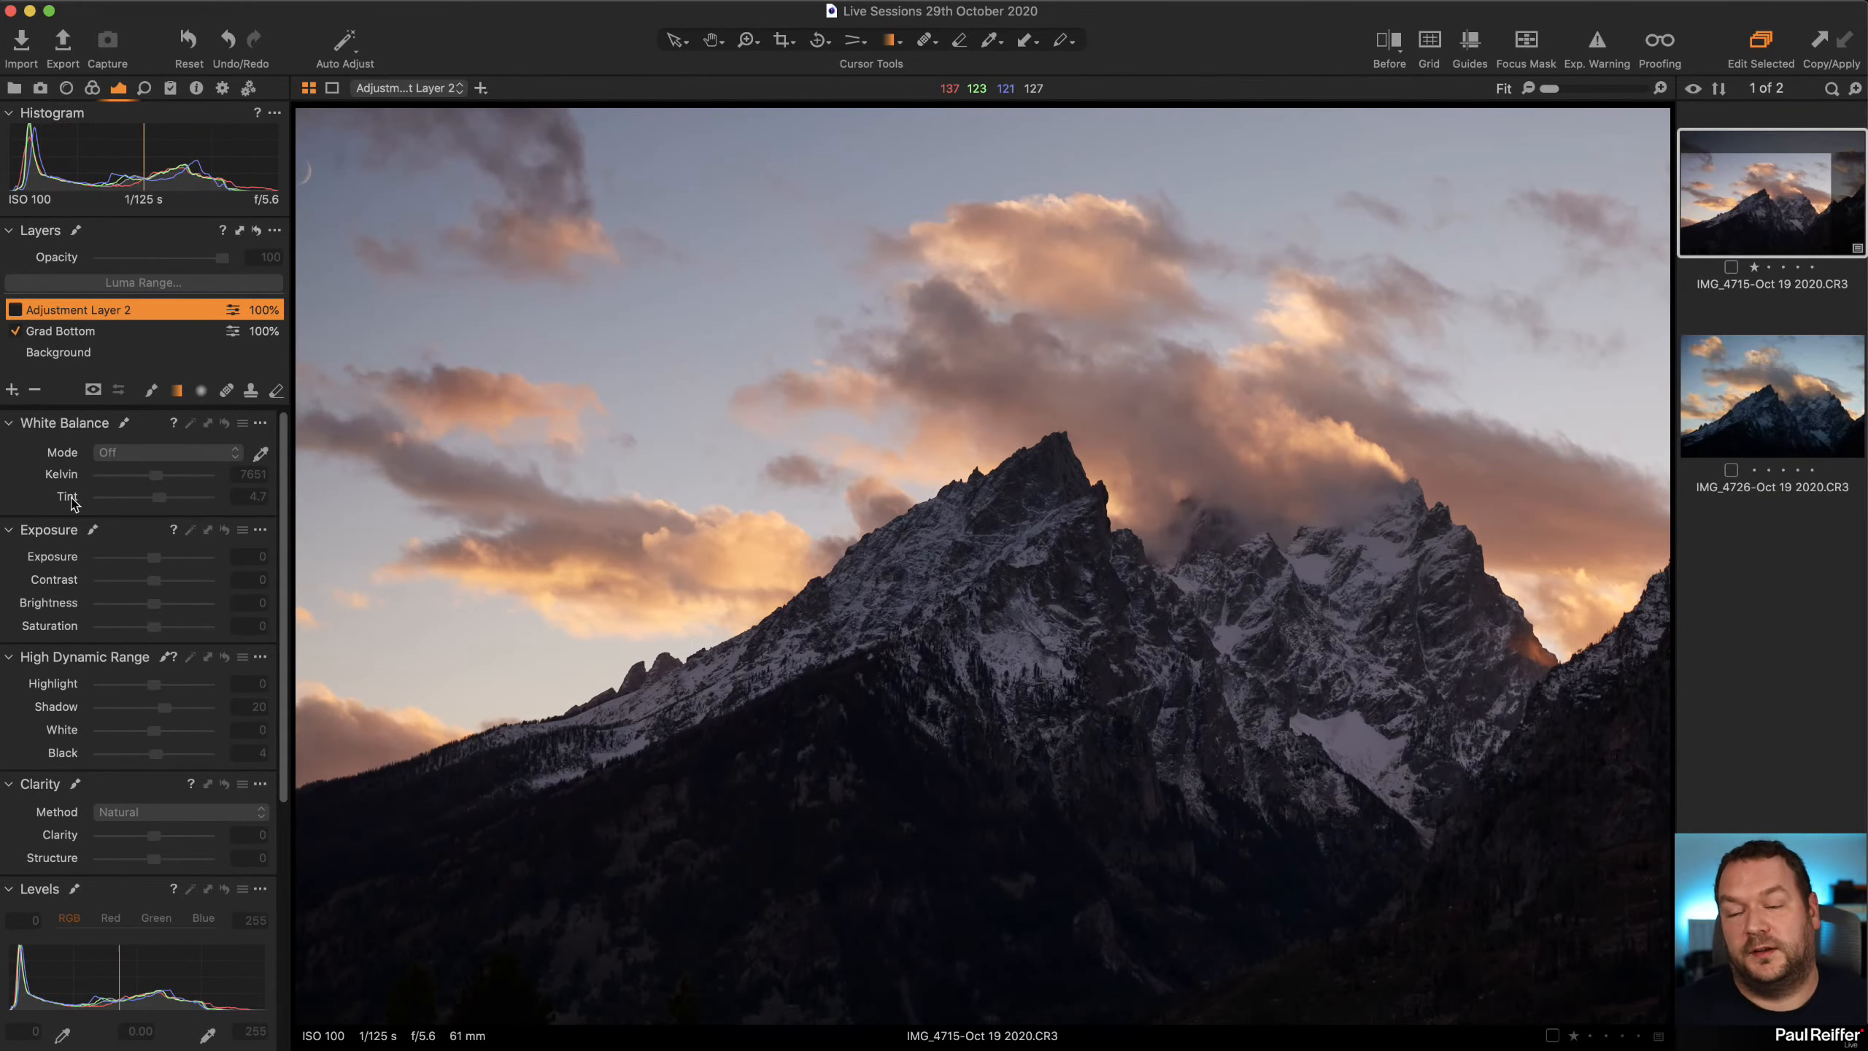
click(14, 310)
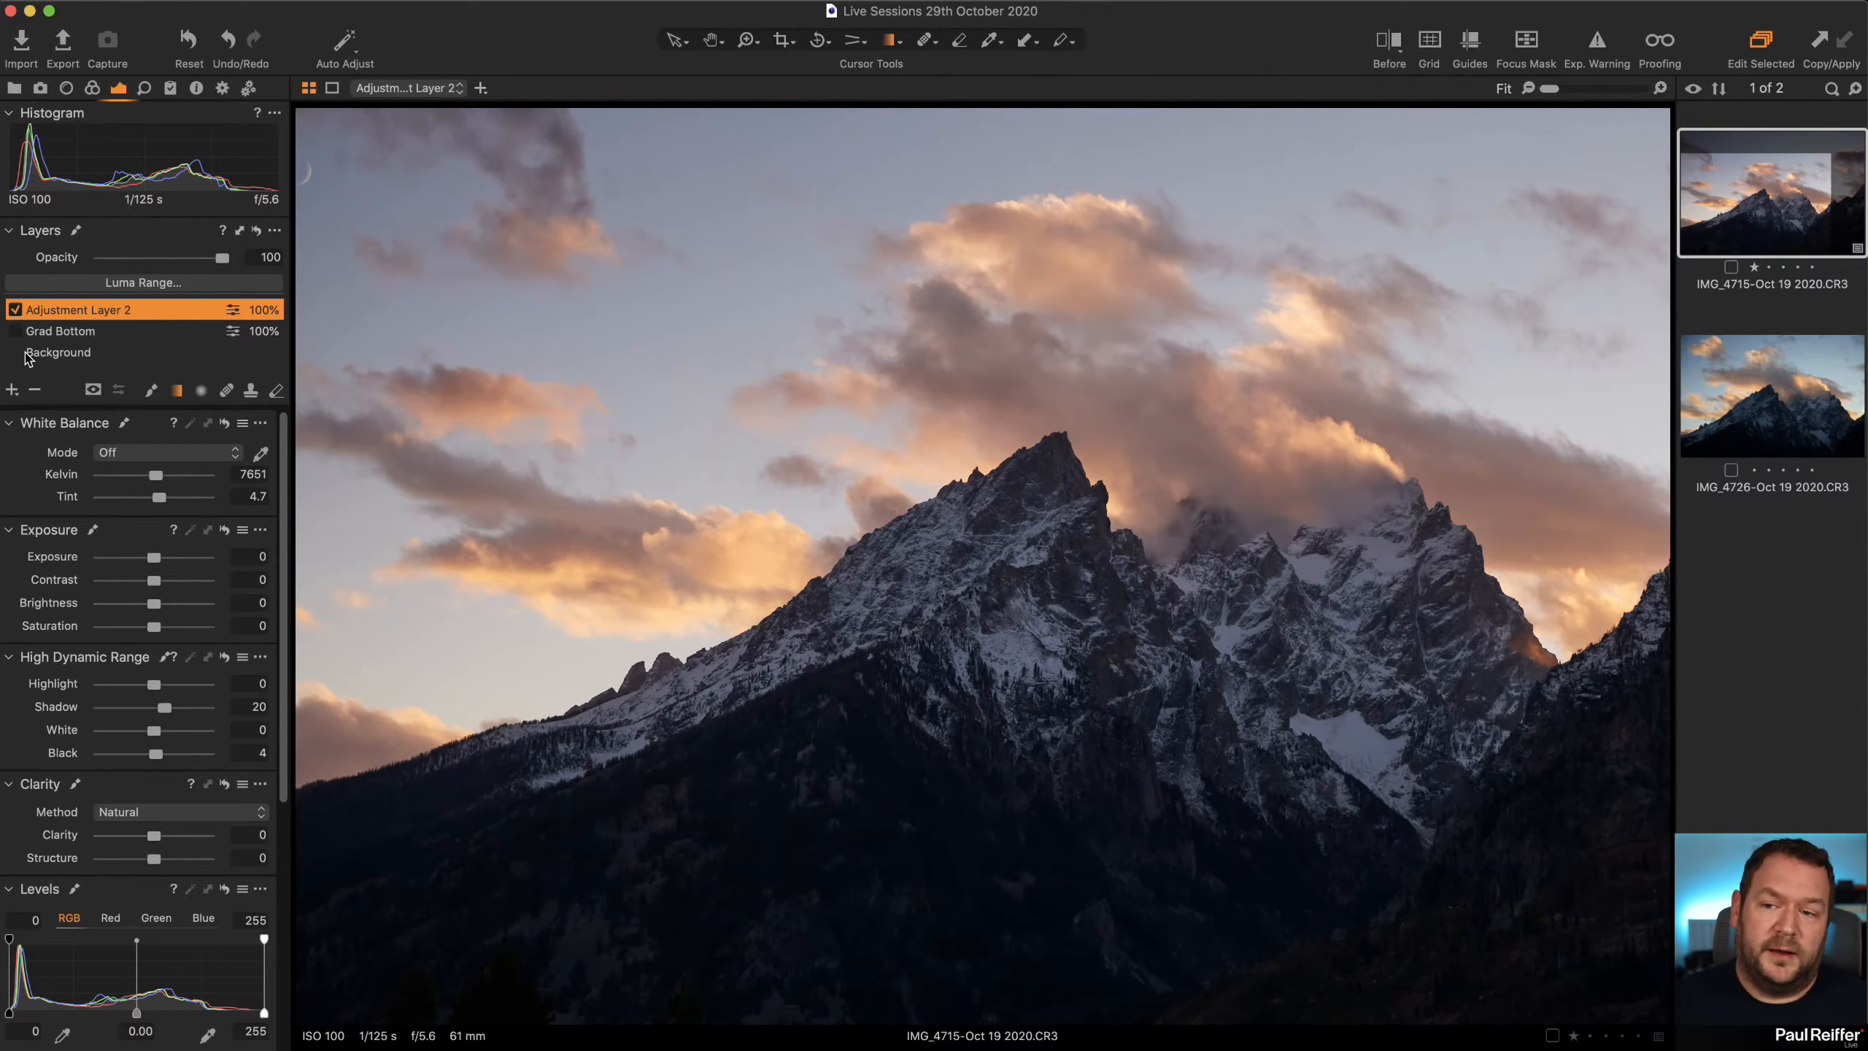
click(16, 310)
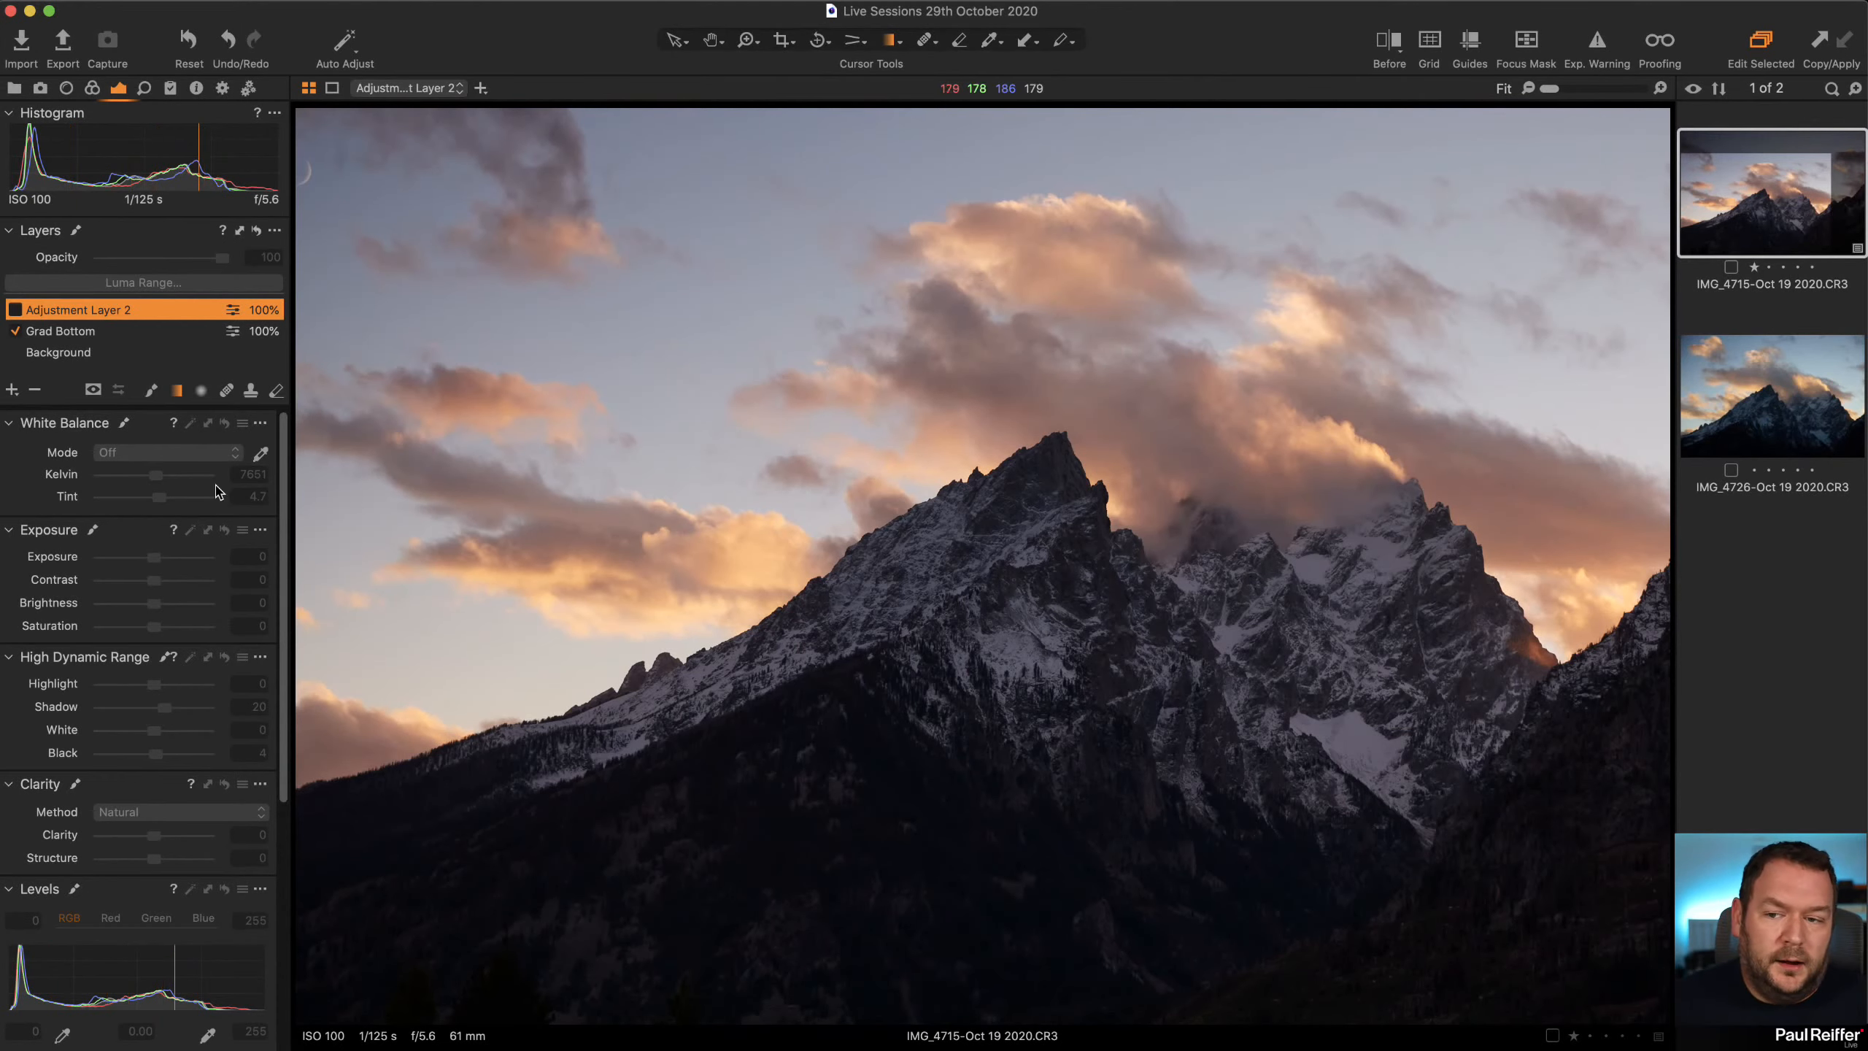
Delete the filled comparison layer and set Grad Bottom's Clarity to 40 and Structure to 9
click(35, 389)
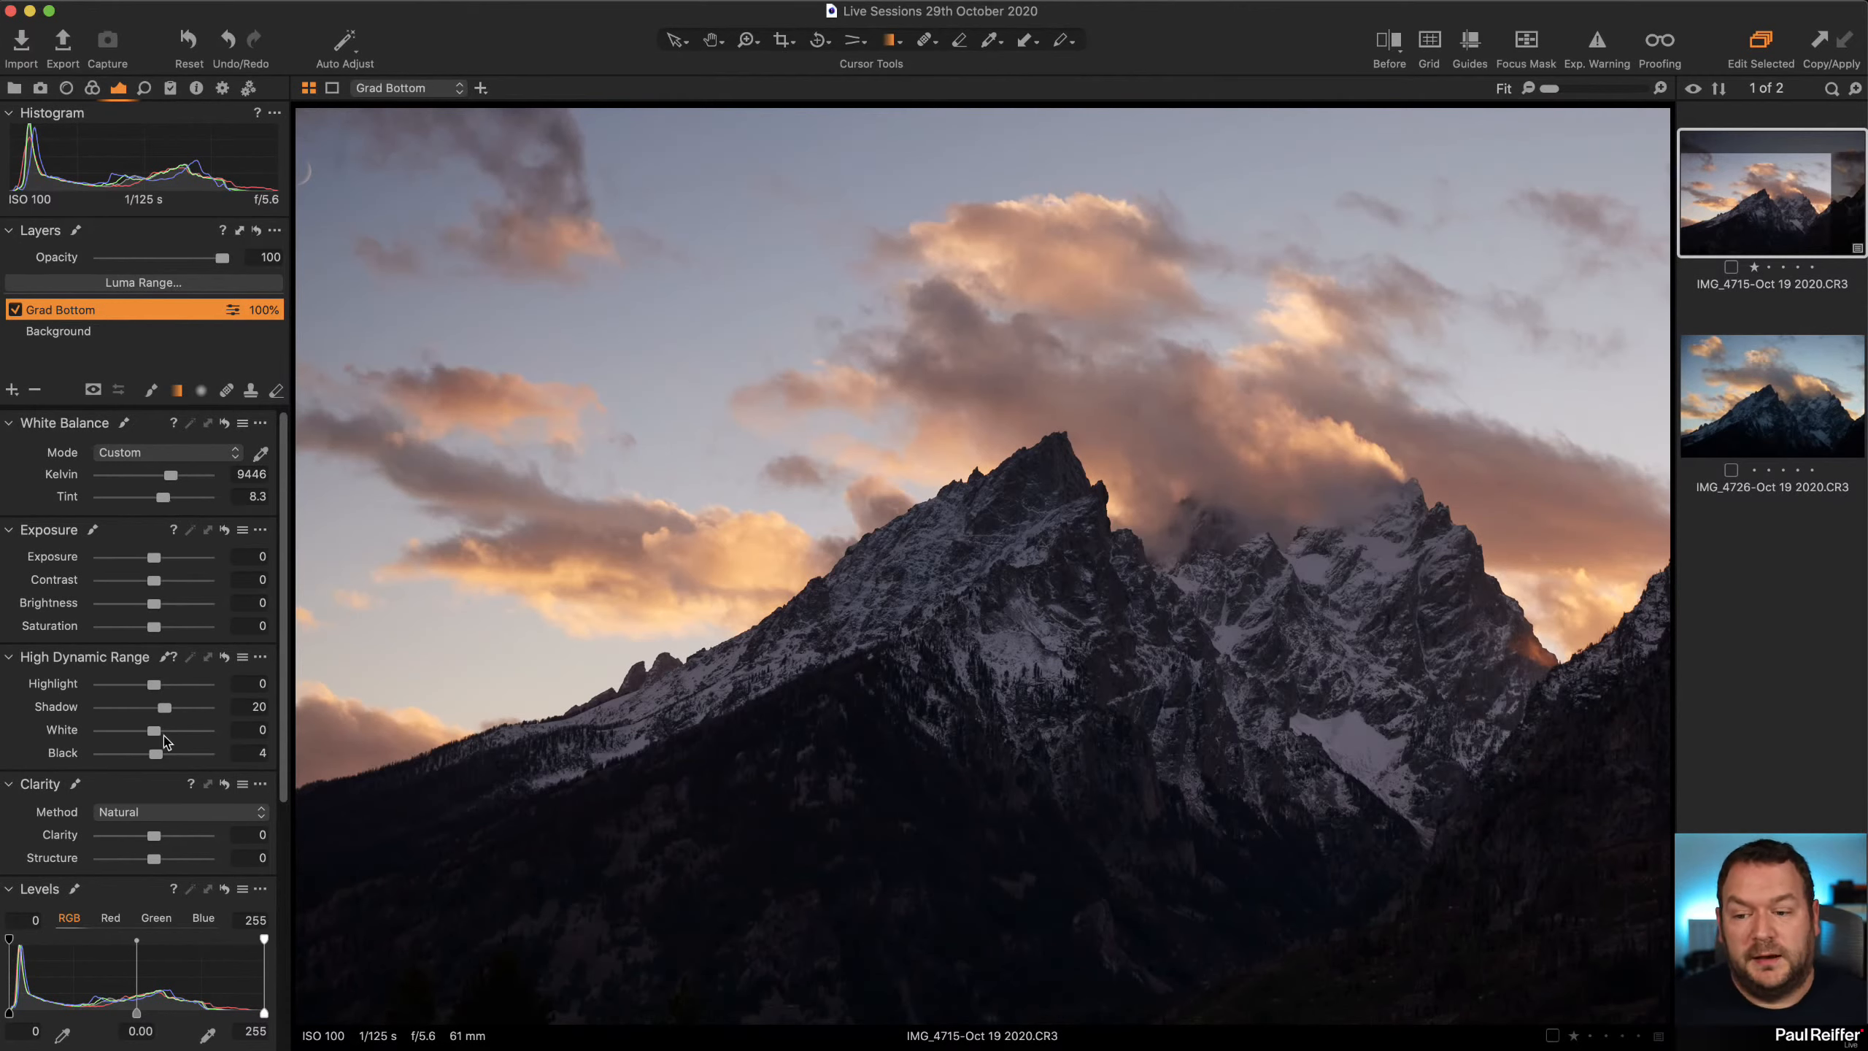
drag(159, 841, 179, 841)
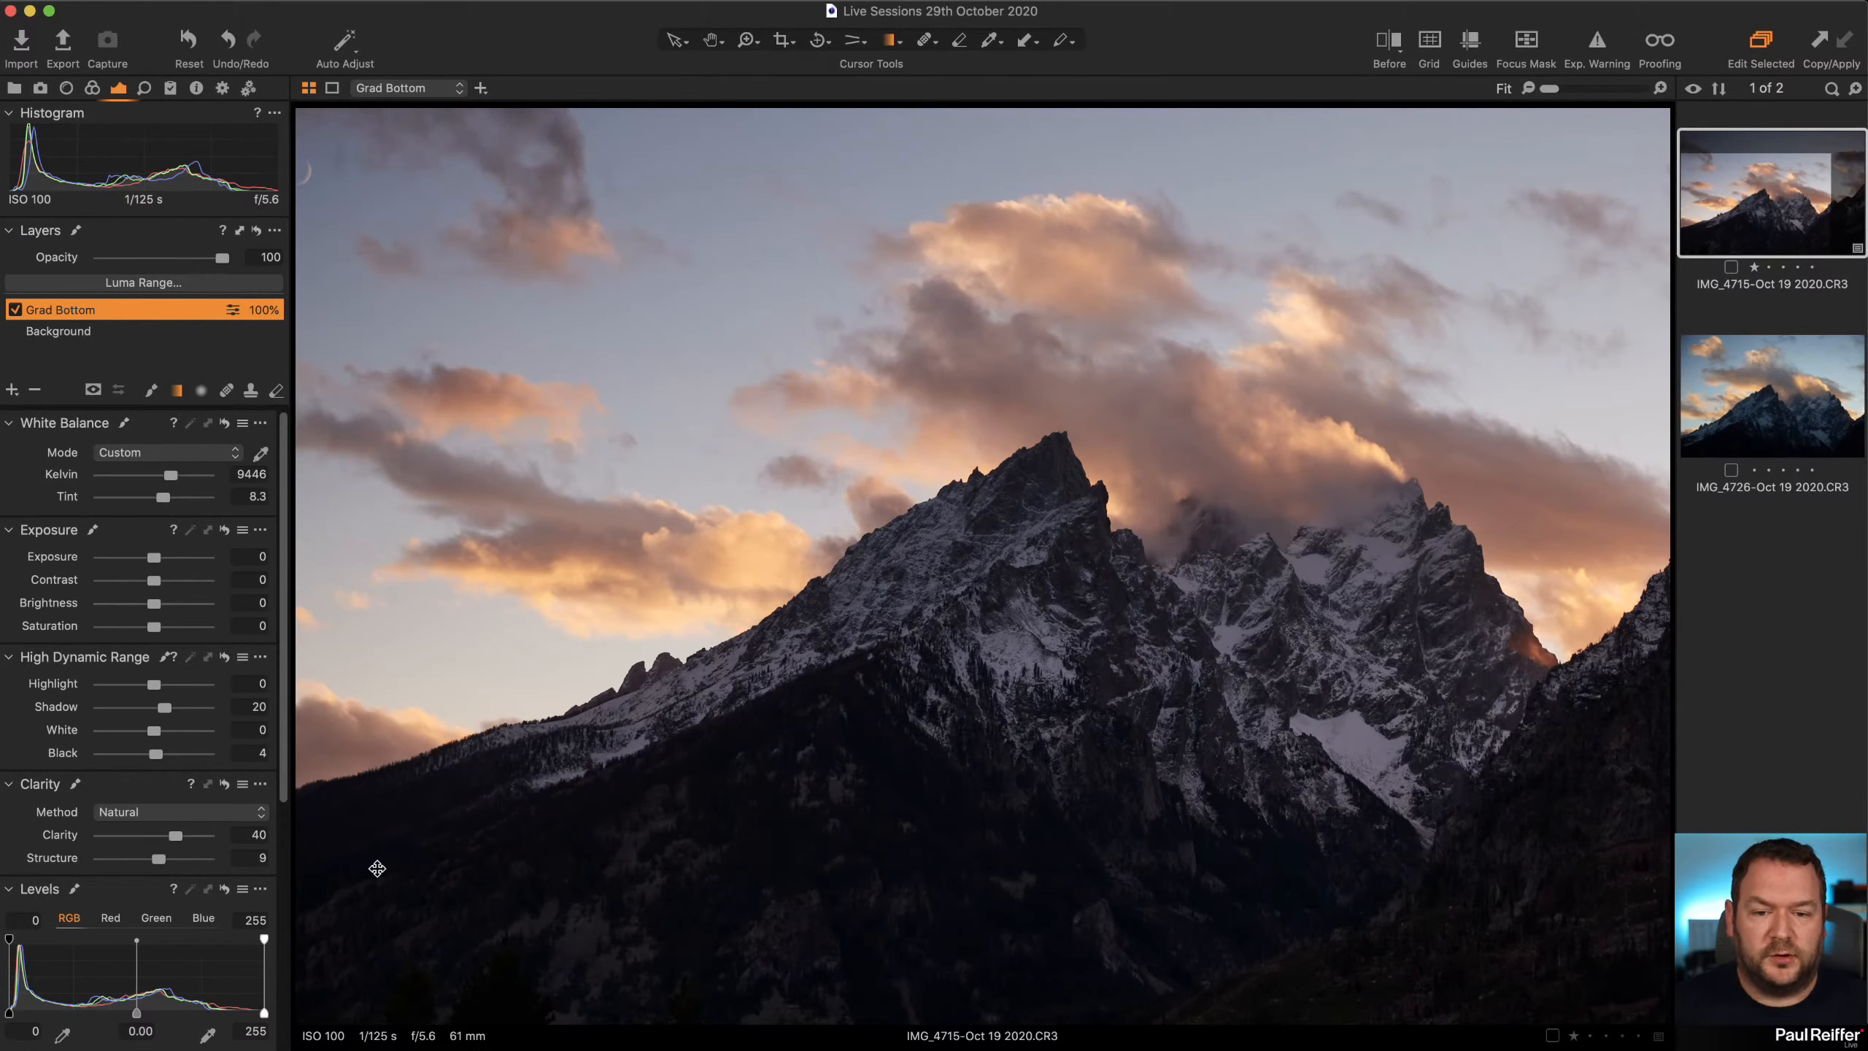
Compare Grad Bottom with and without its Clarity adjustment and inspect the mountain detail at about 100% zoom
click(225, 785)
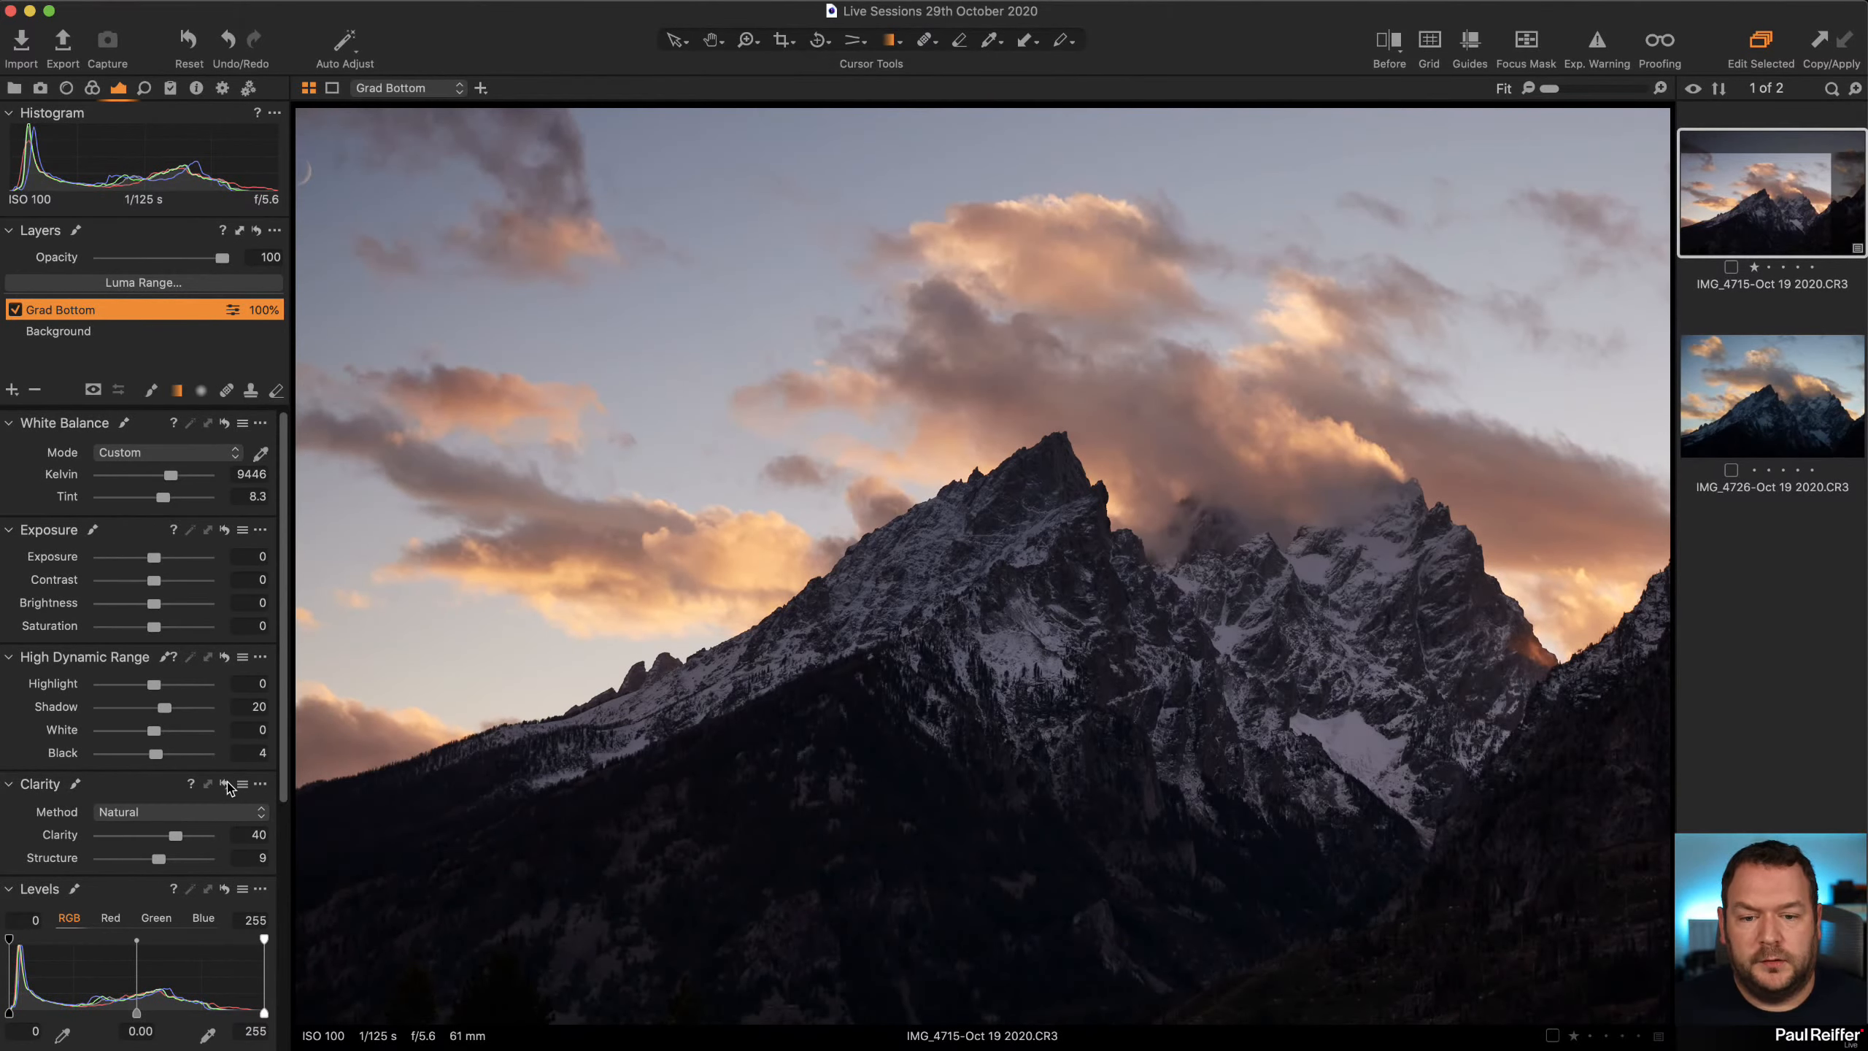
alt+click(227, 785)
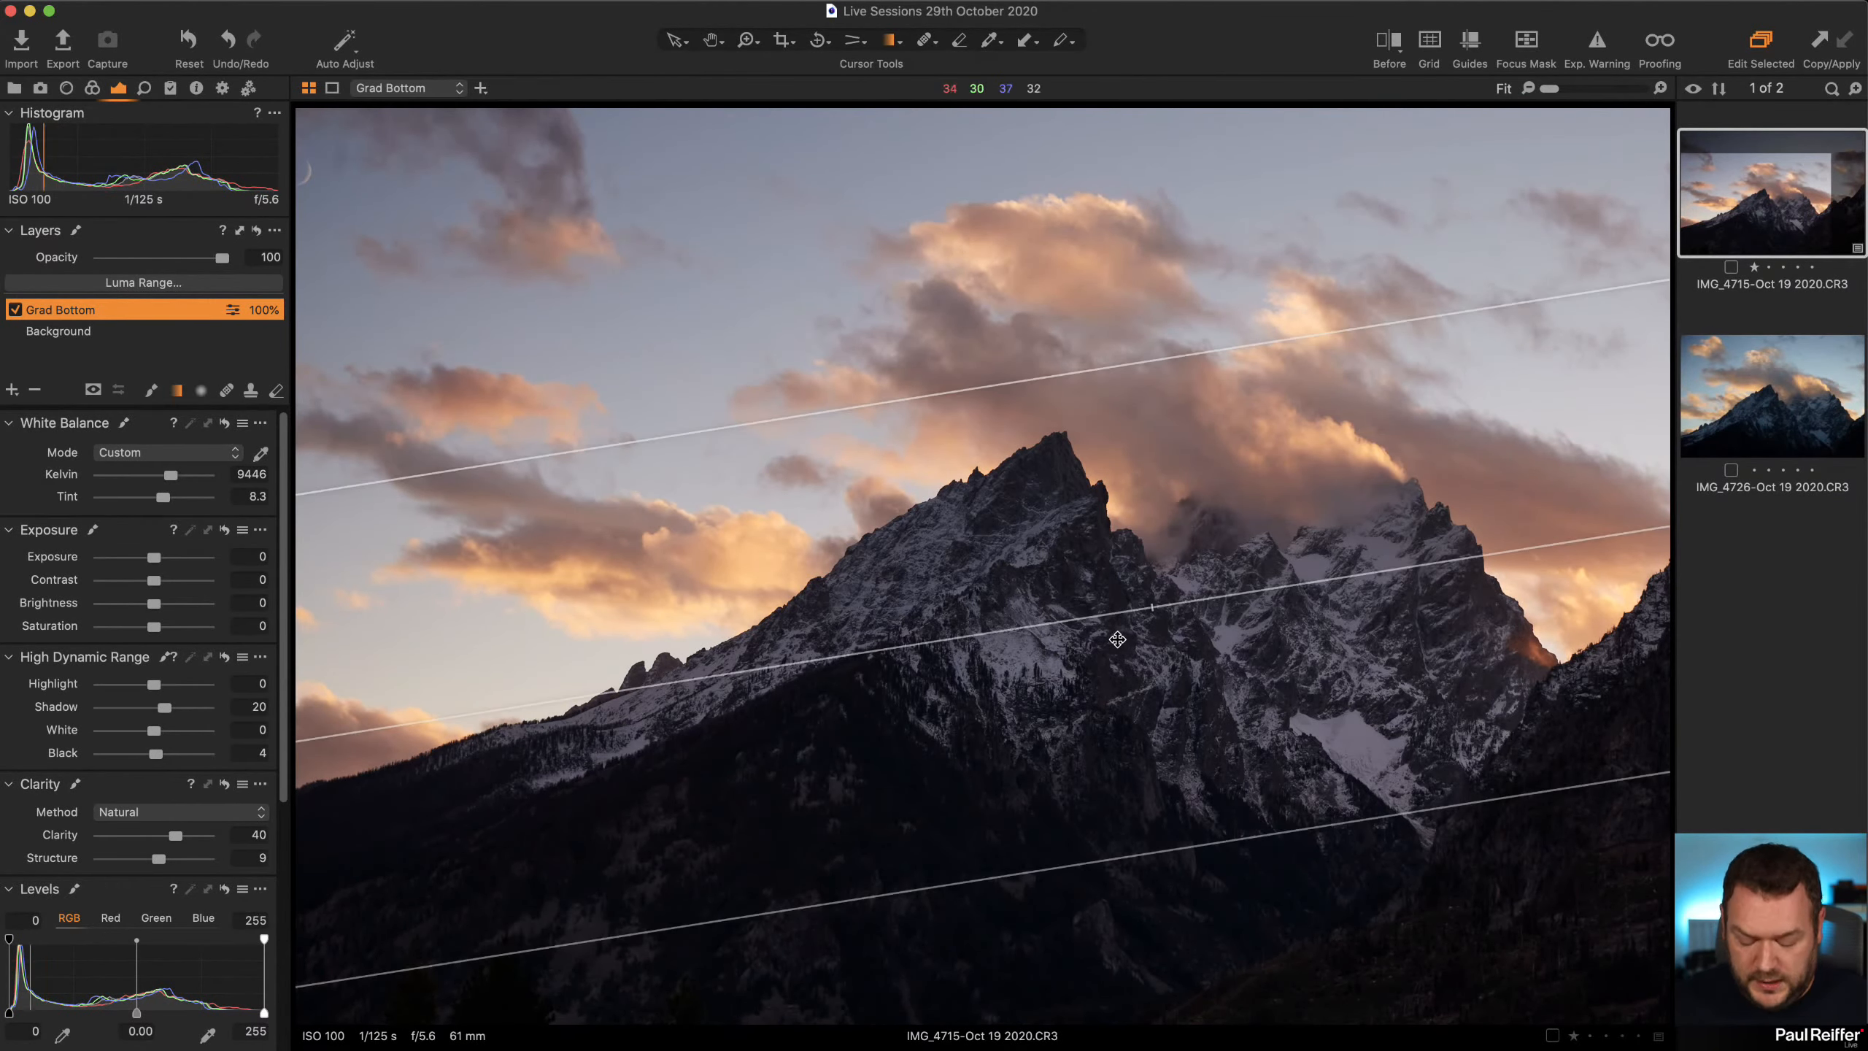
key(z)
drag(779, 474, 1394, 1009)
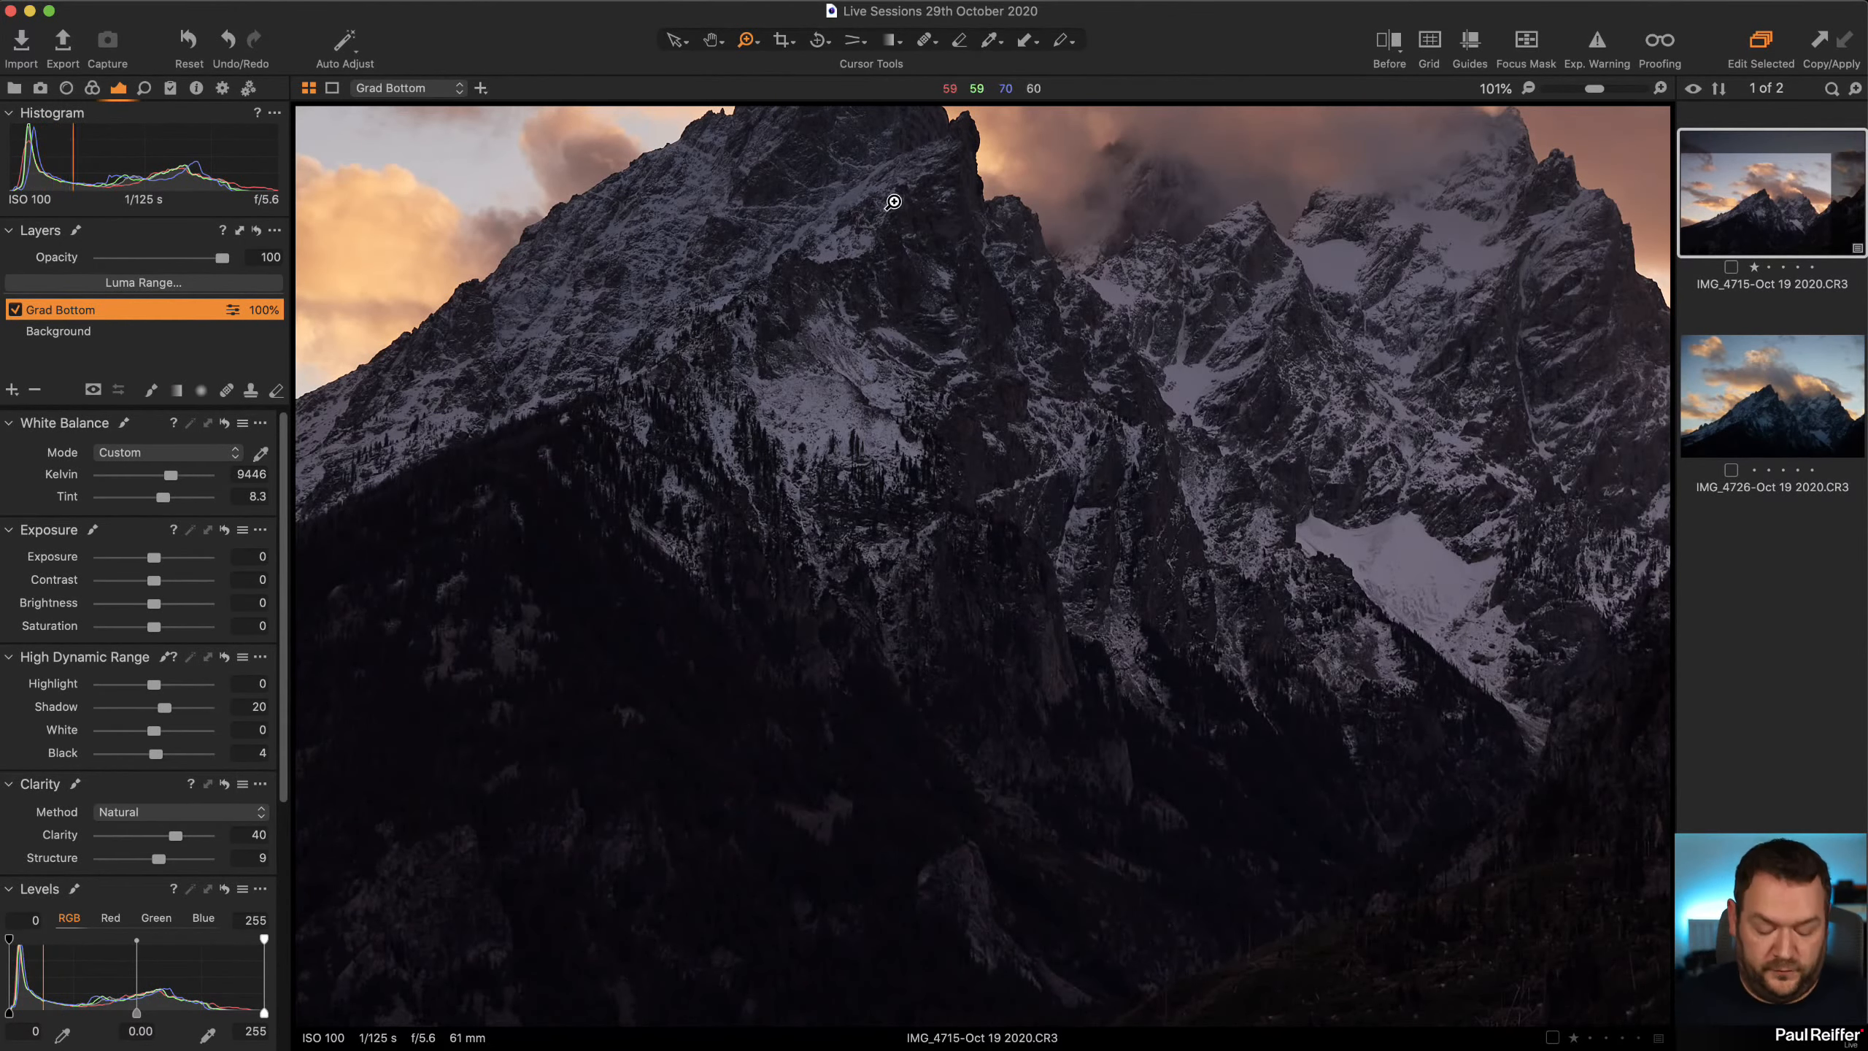
scroll(897, 221, up, 5)
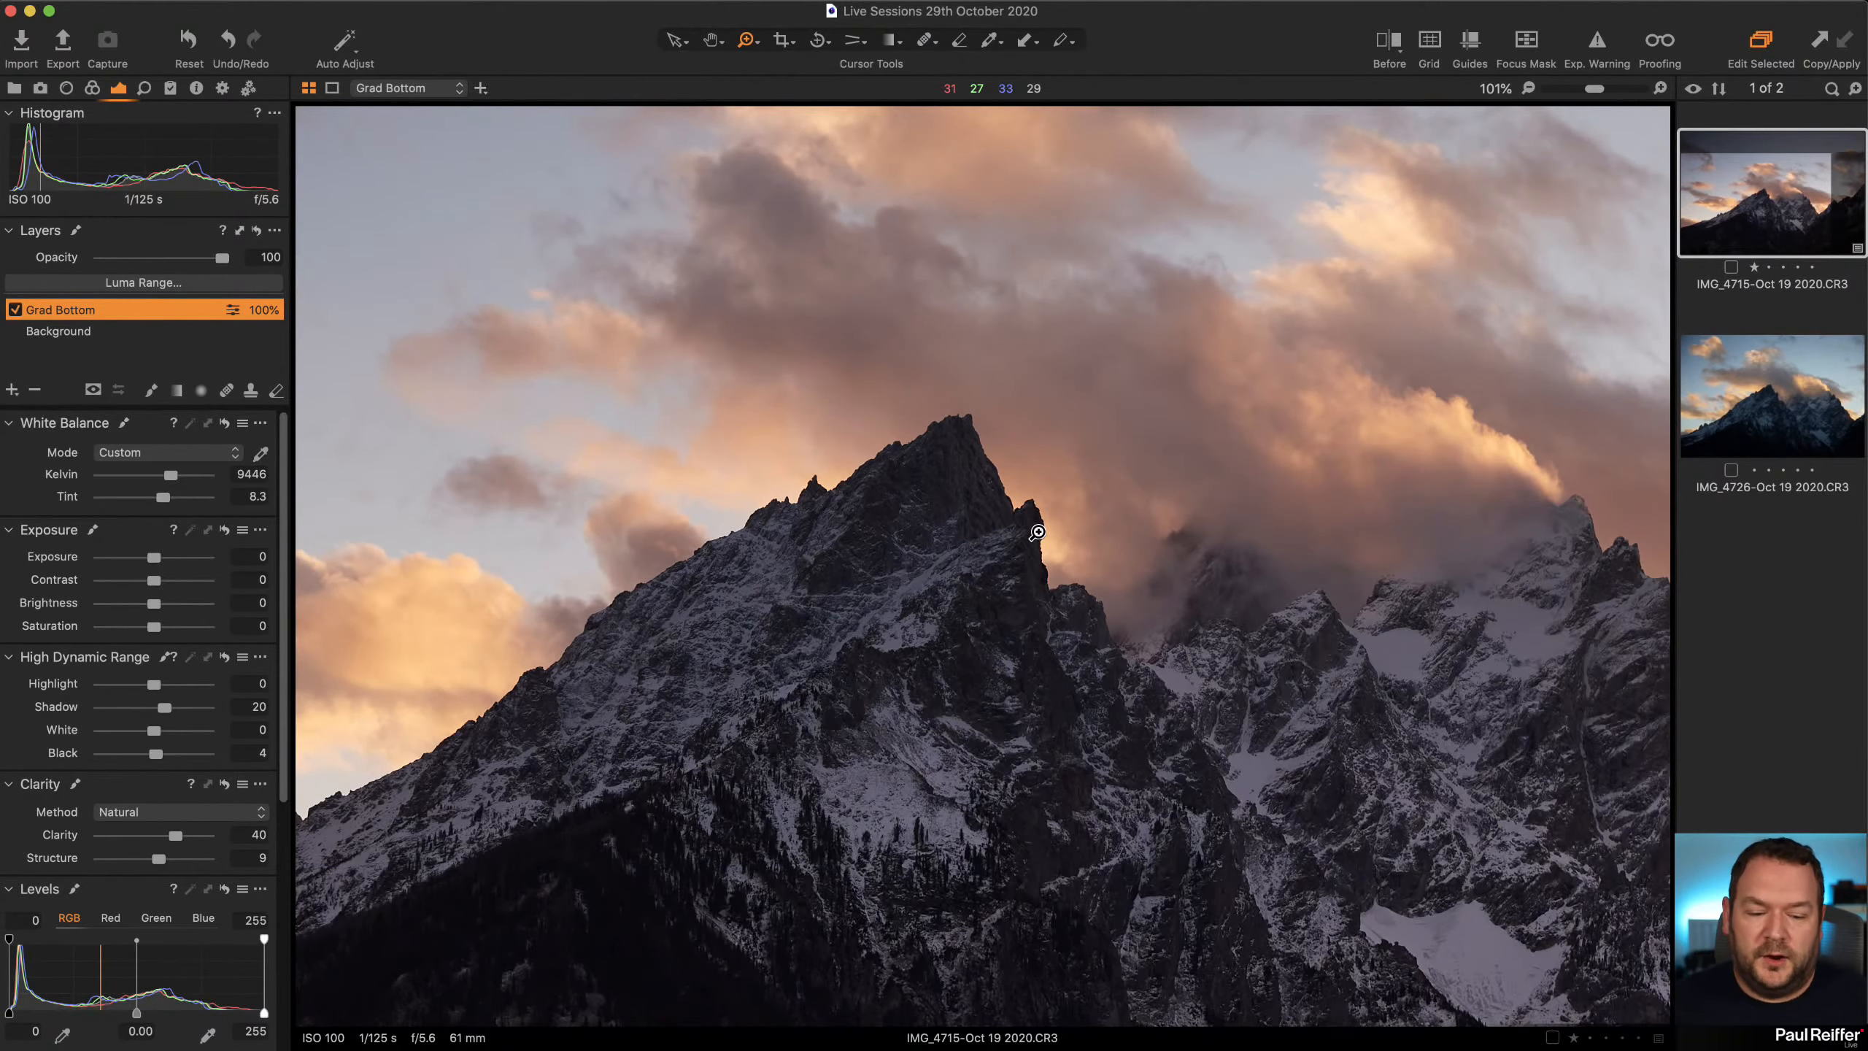
double_click(1083, 530)
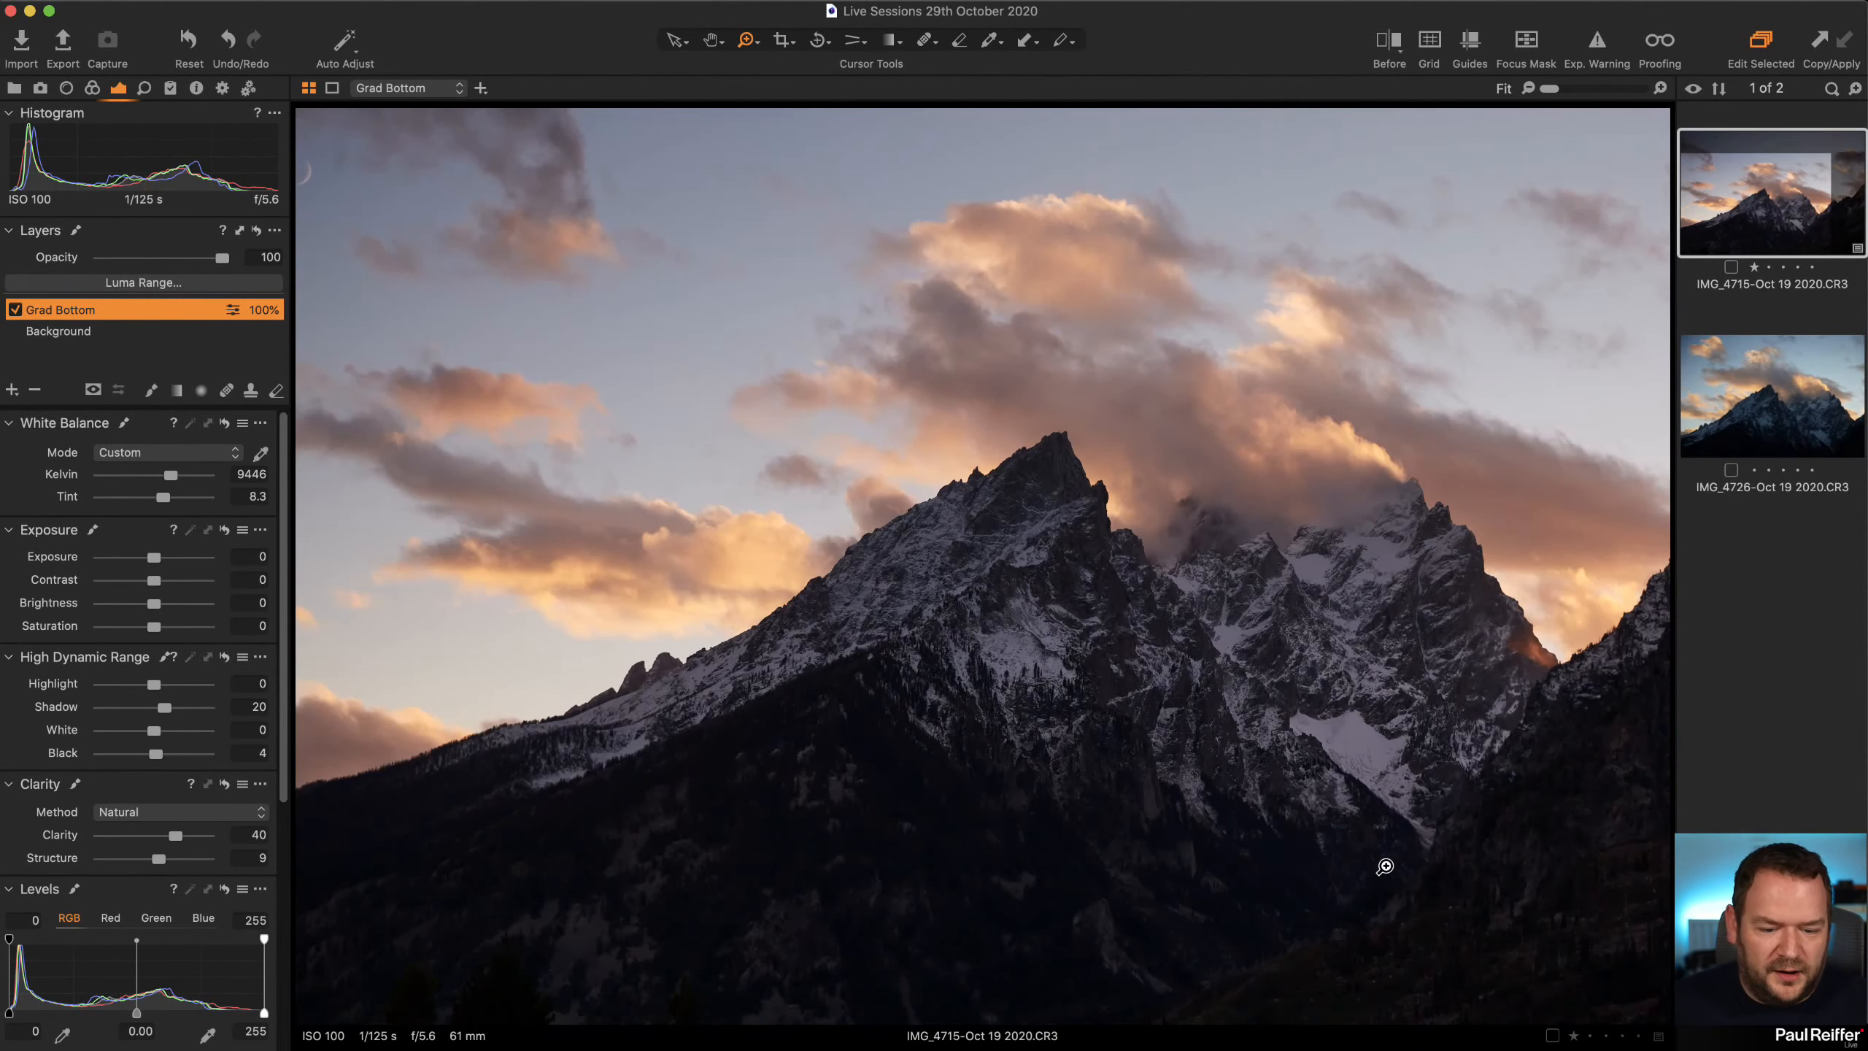
Inspect the small sunlit patch on the mountain slope beside the valley gap up close
drag(1452, 613, 1616, 720)
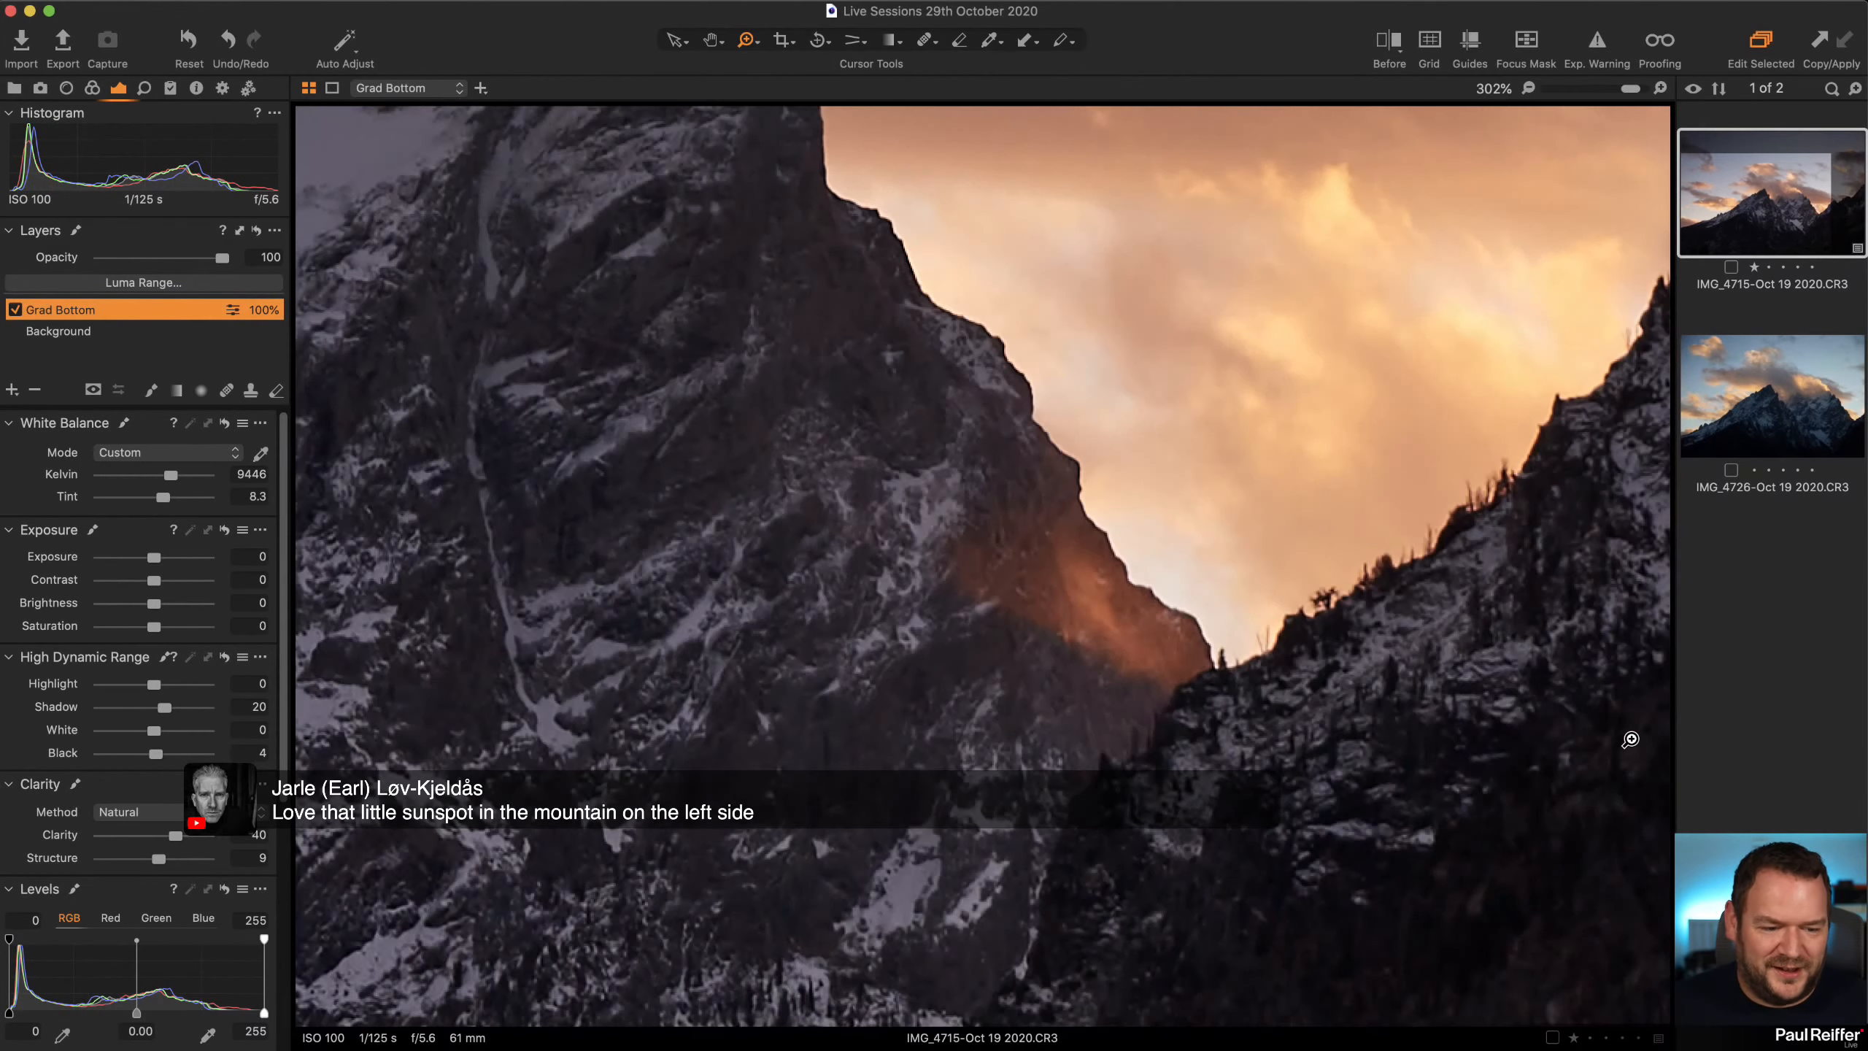
click(1508, 726)
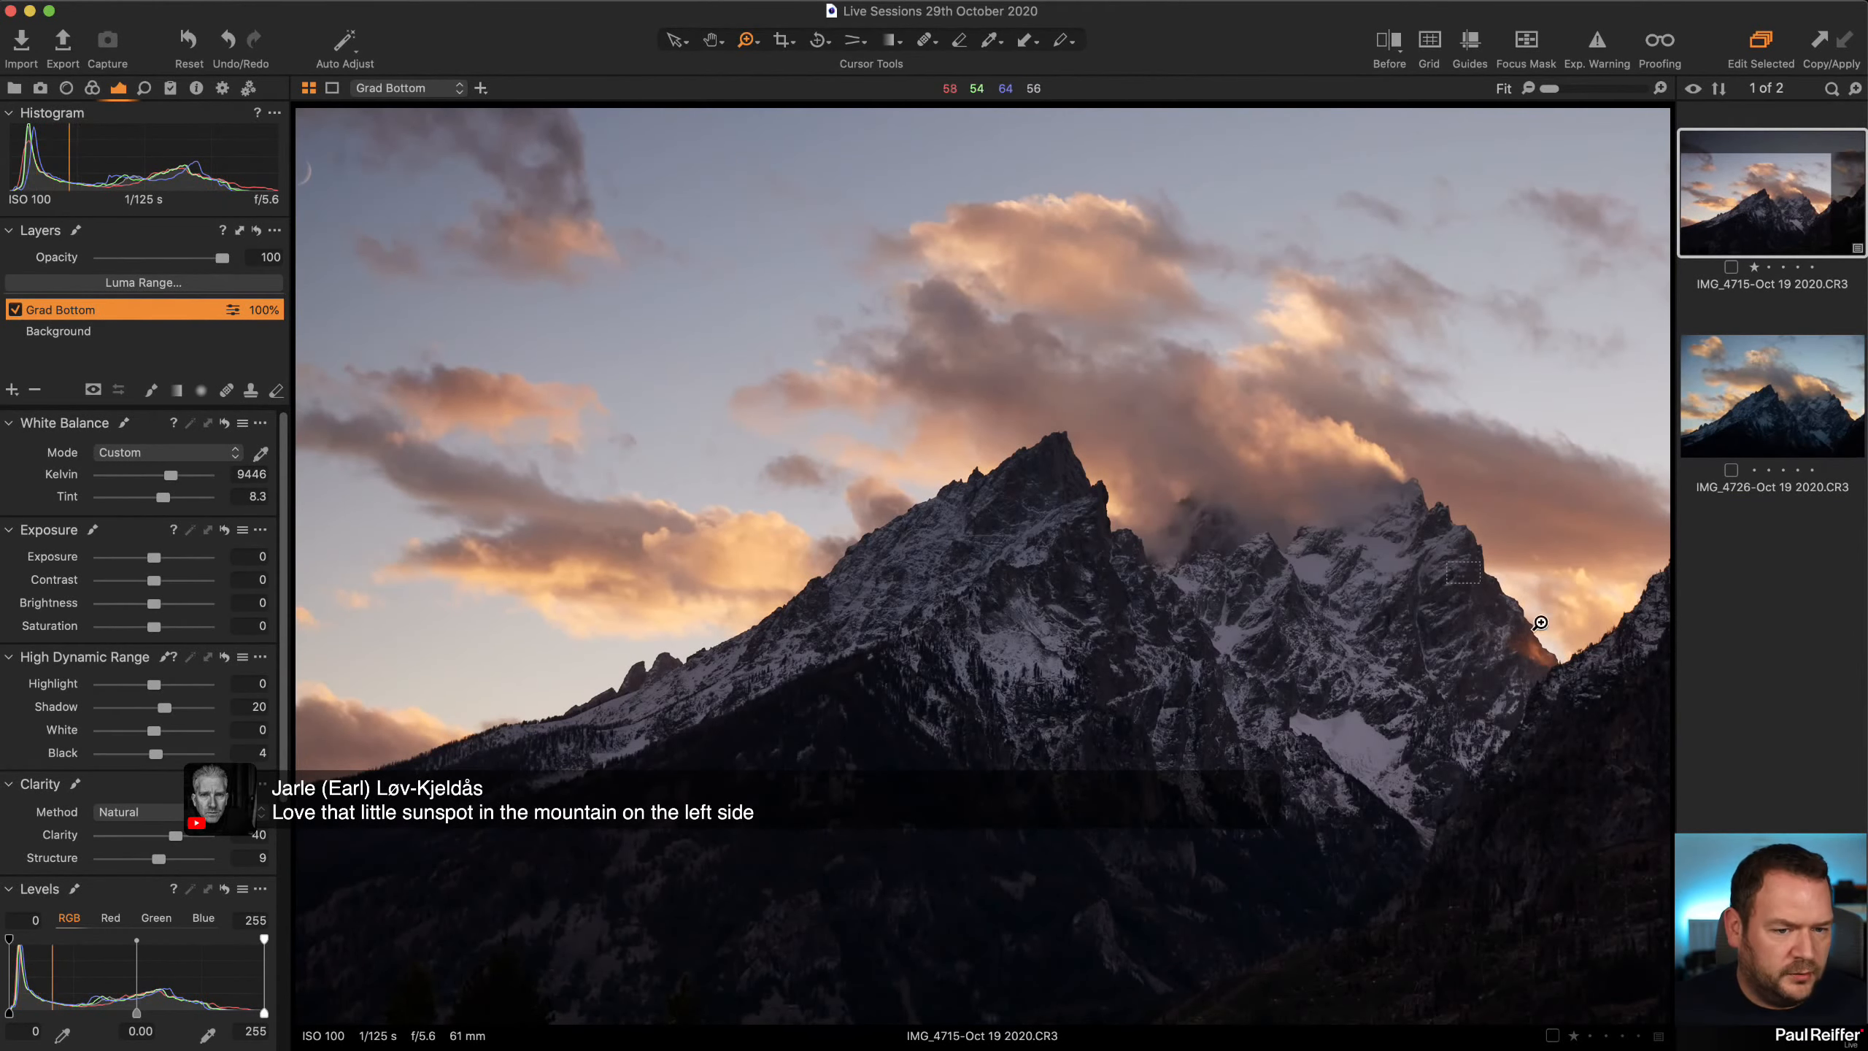
click(1628, 706)
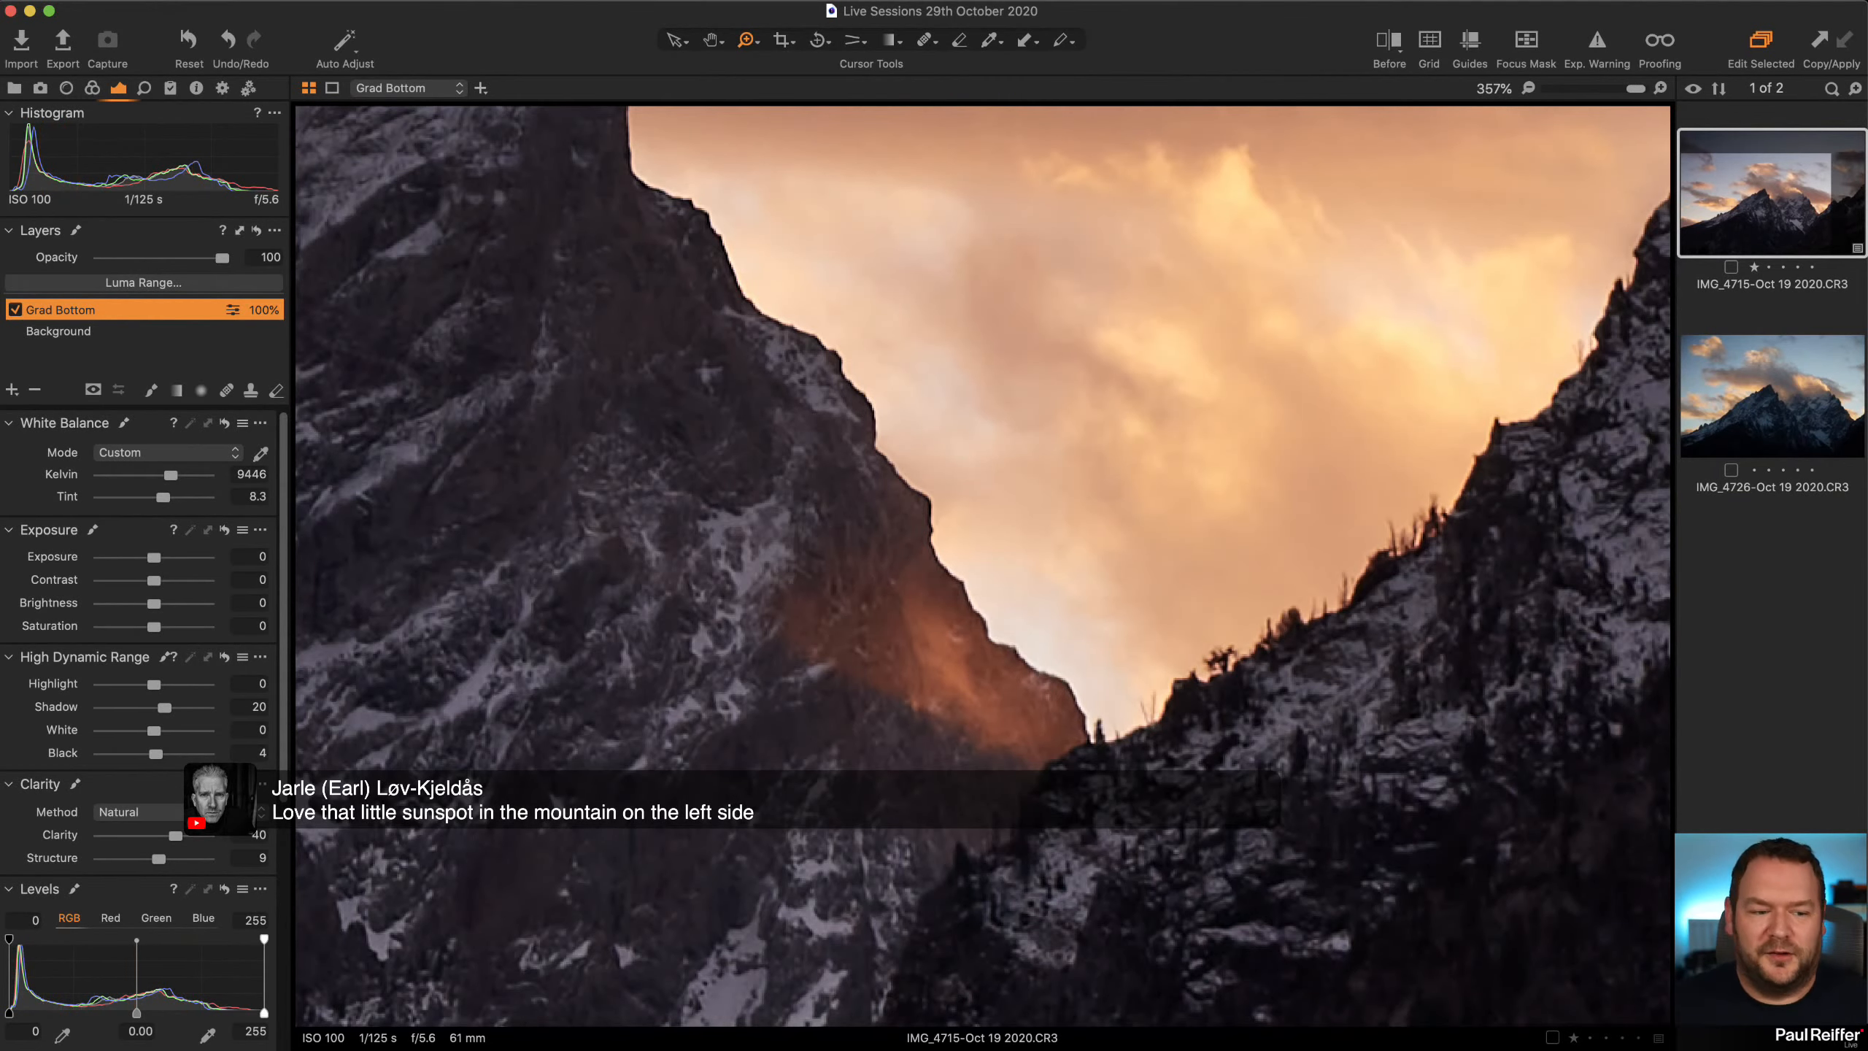
alt+click(853, 605)
alt+click(882, 604)
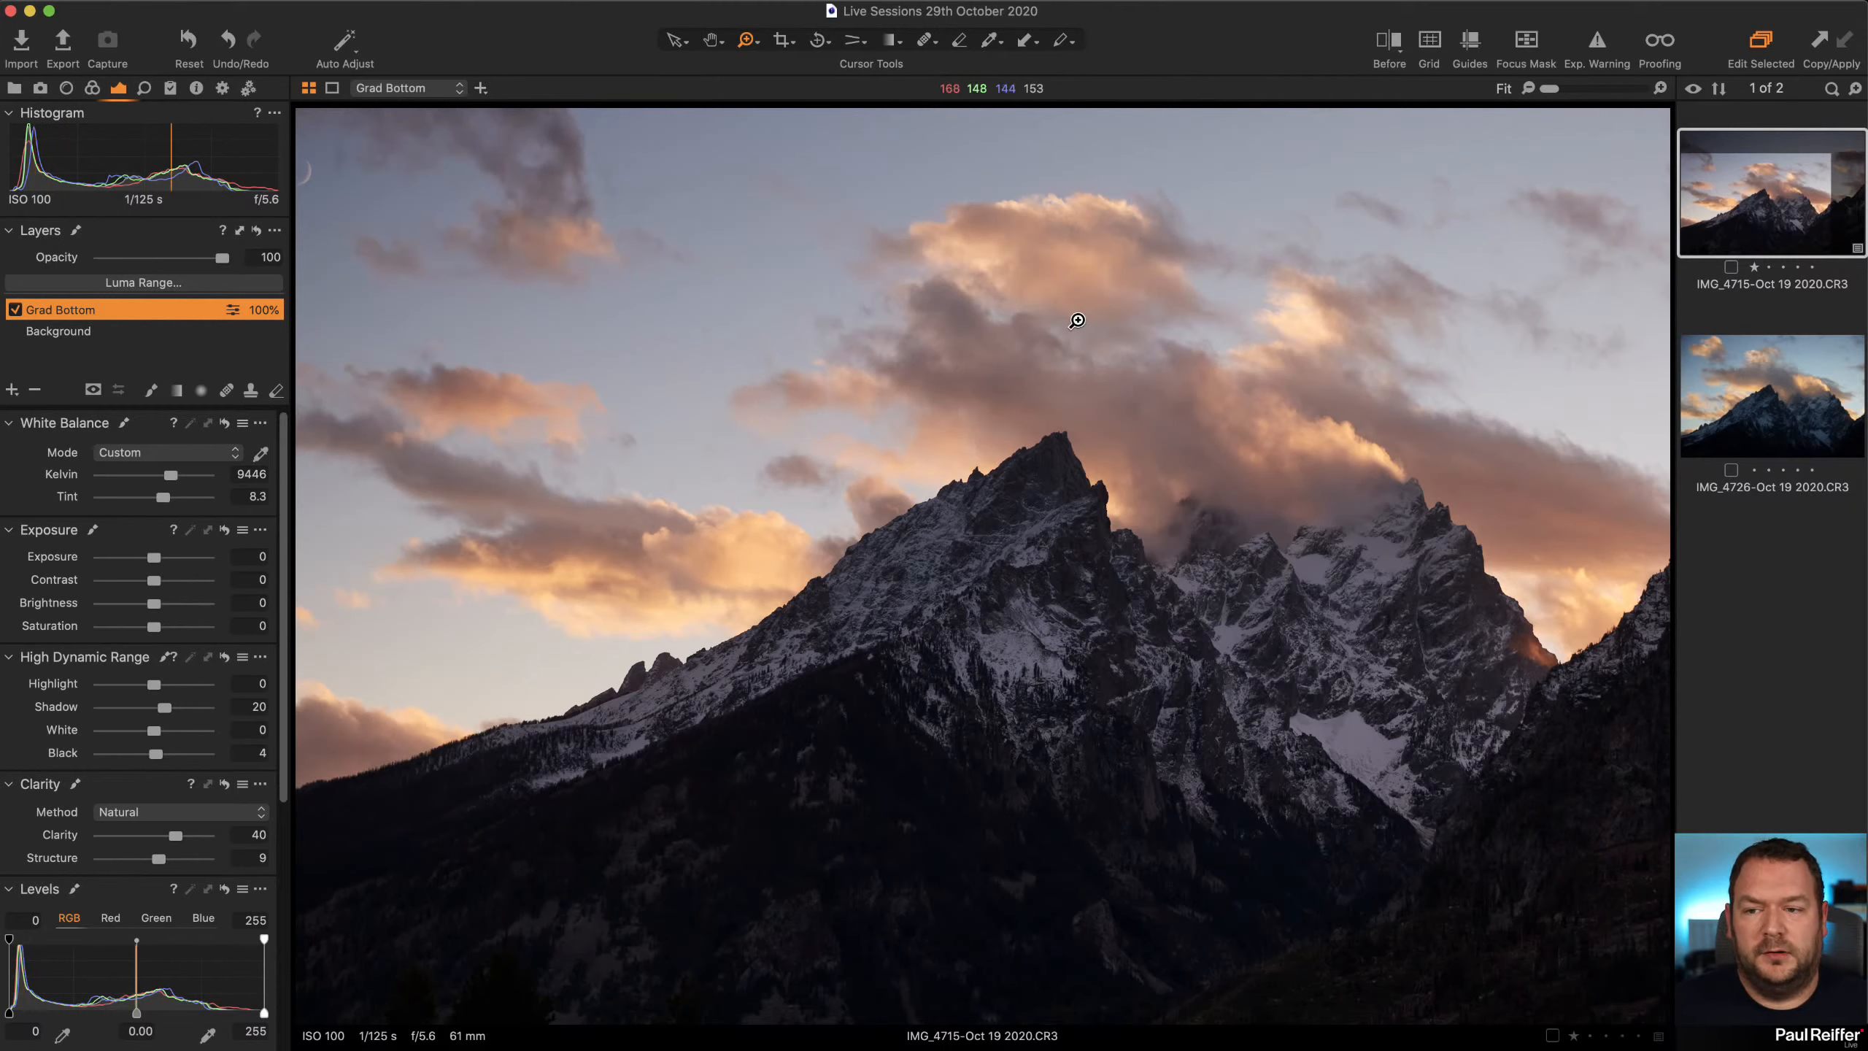
Add a new adjustment layer named Sky
click(11, 392)
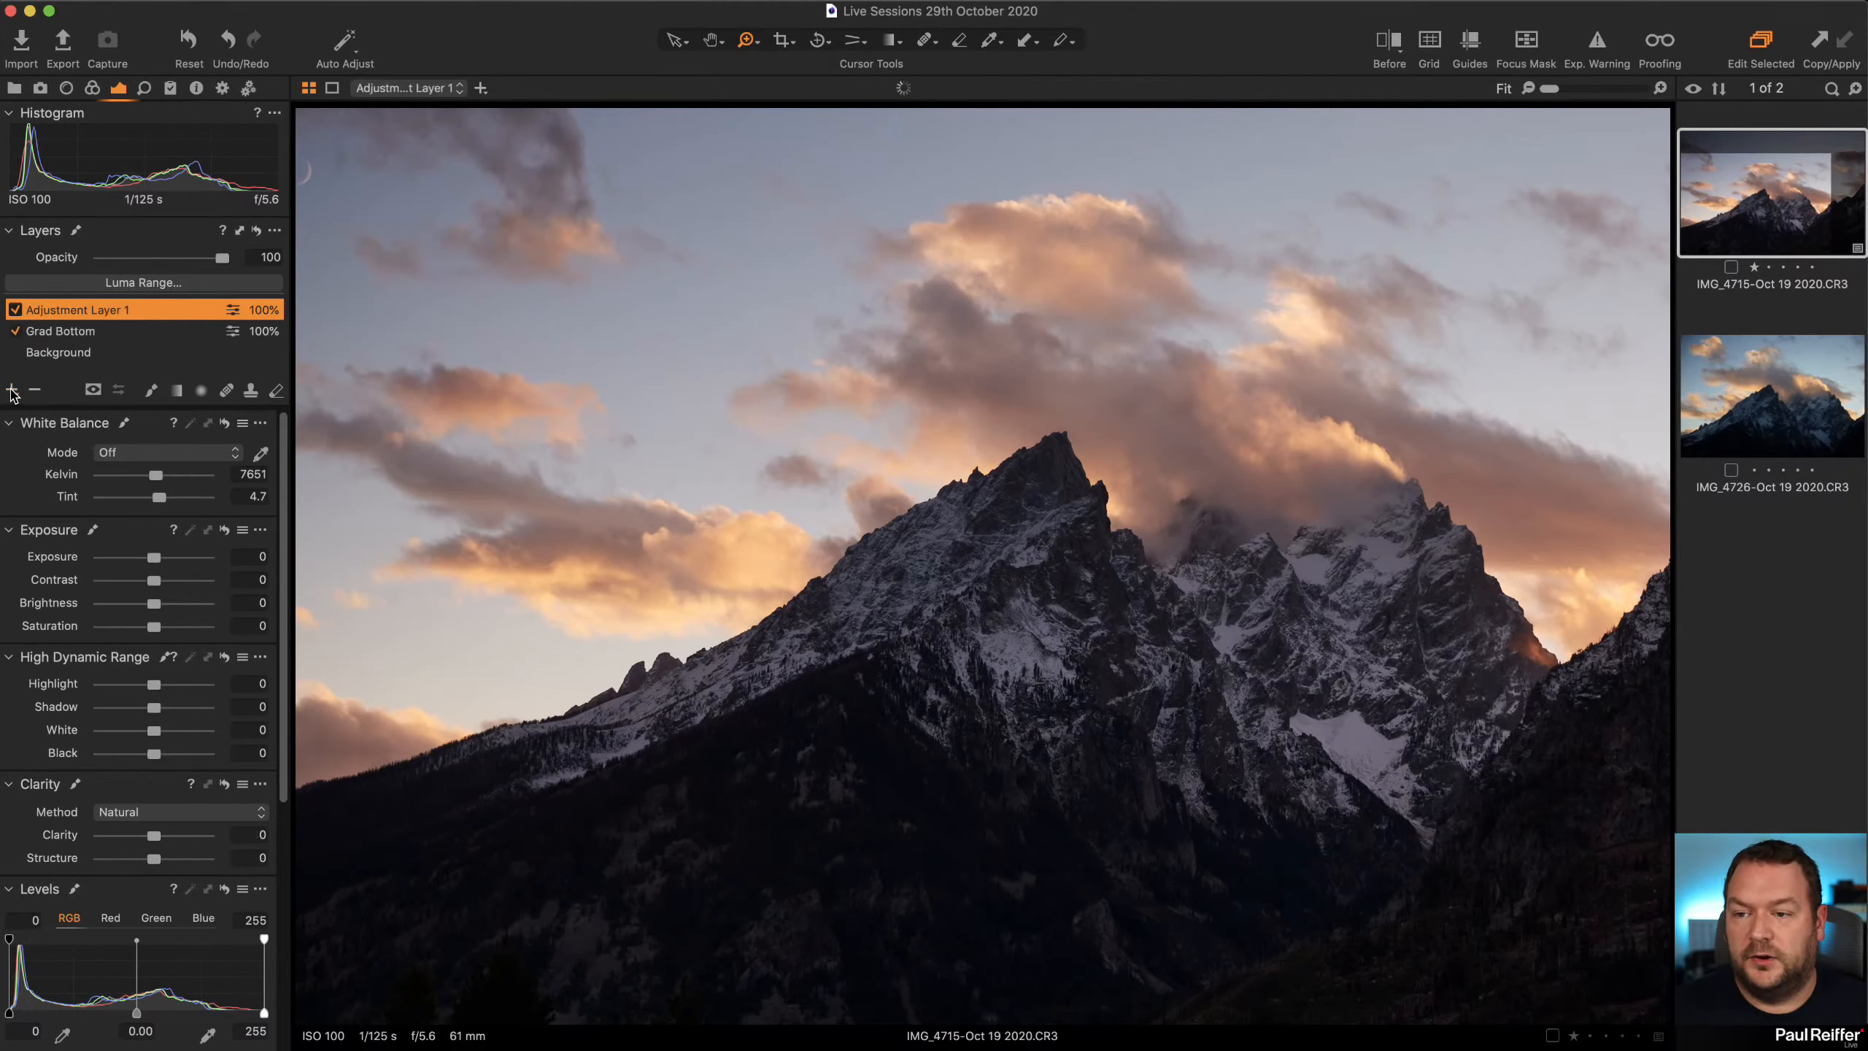
double_click(74, 313)
text(Sky)
key(Return)
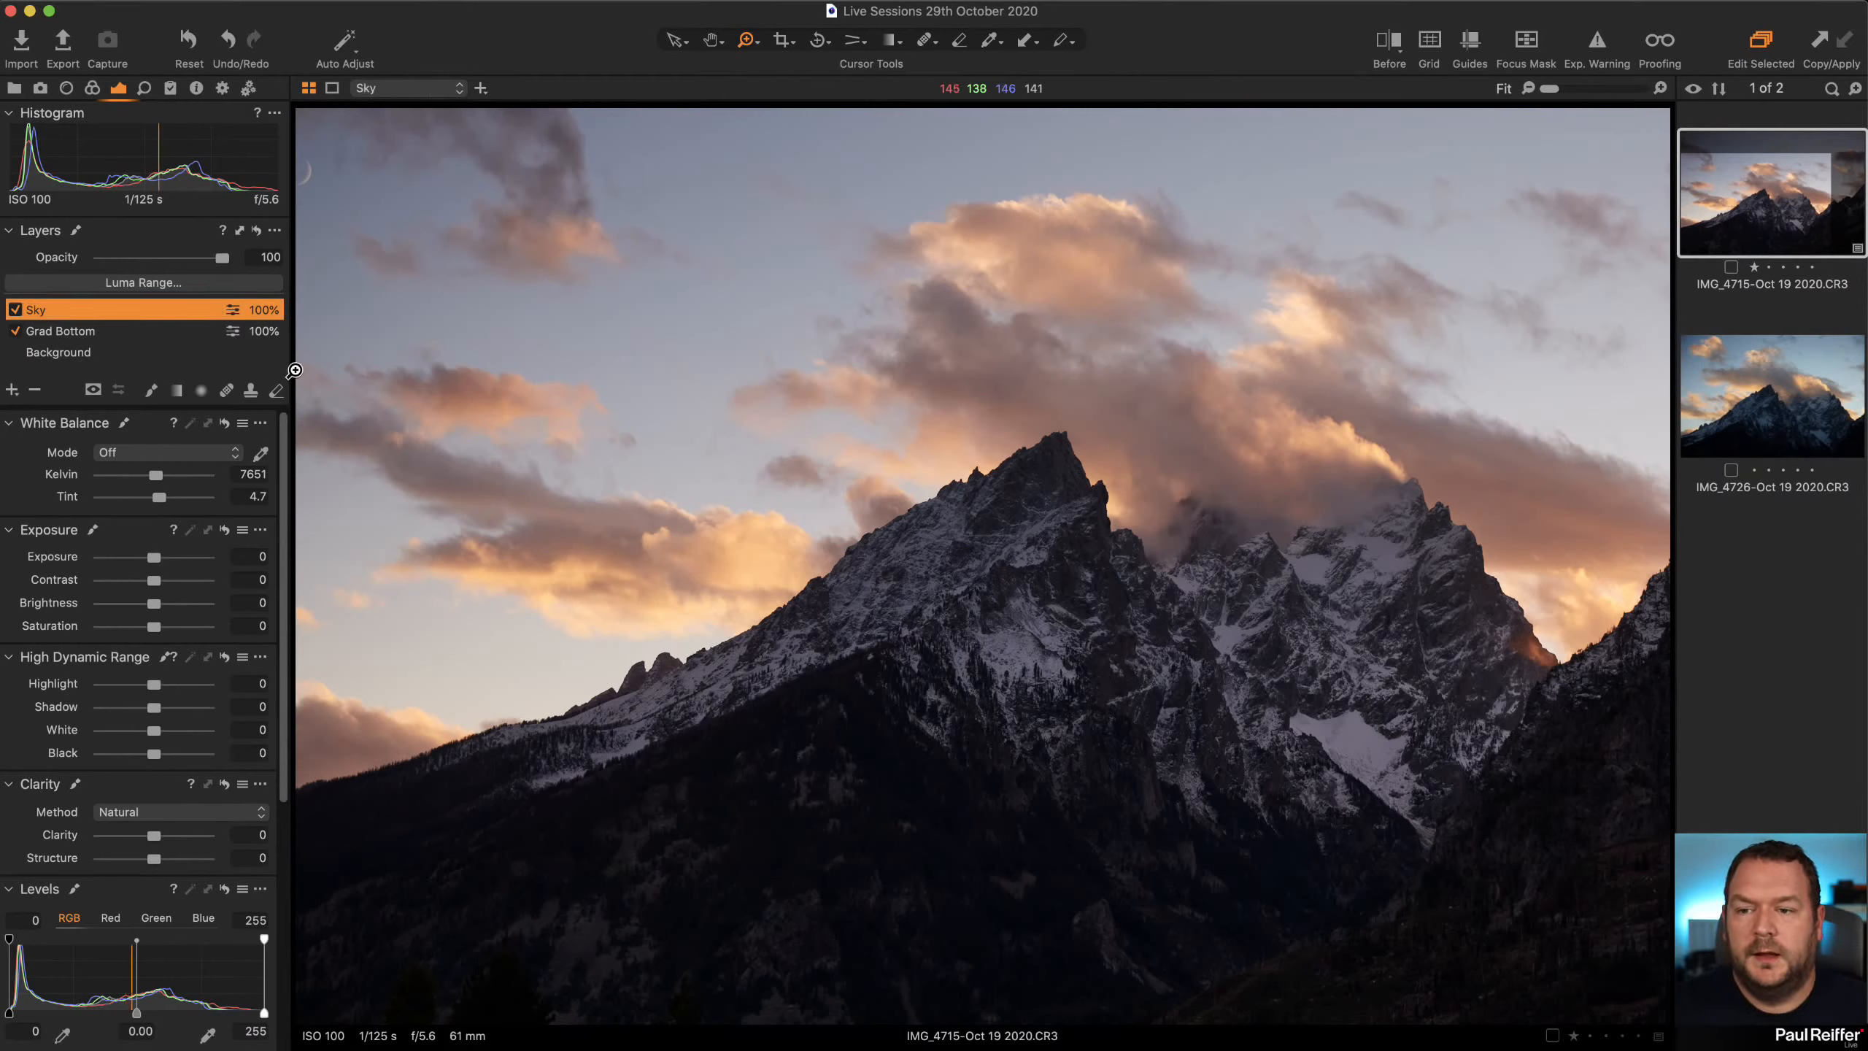
Draw a slightly tilted linear gradient mask on the Sky layer, covering the sky and fading out down the mountains
click(176, 389)
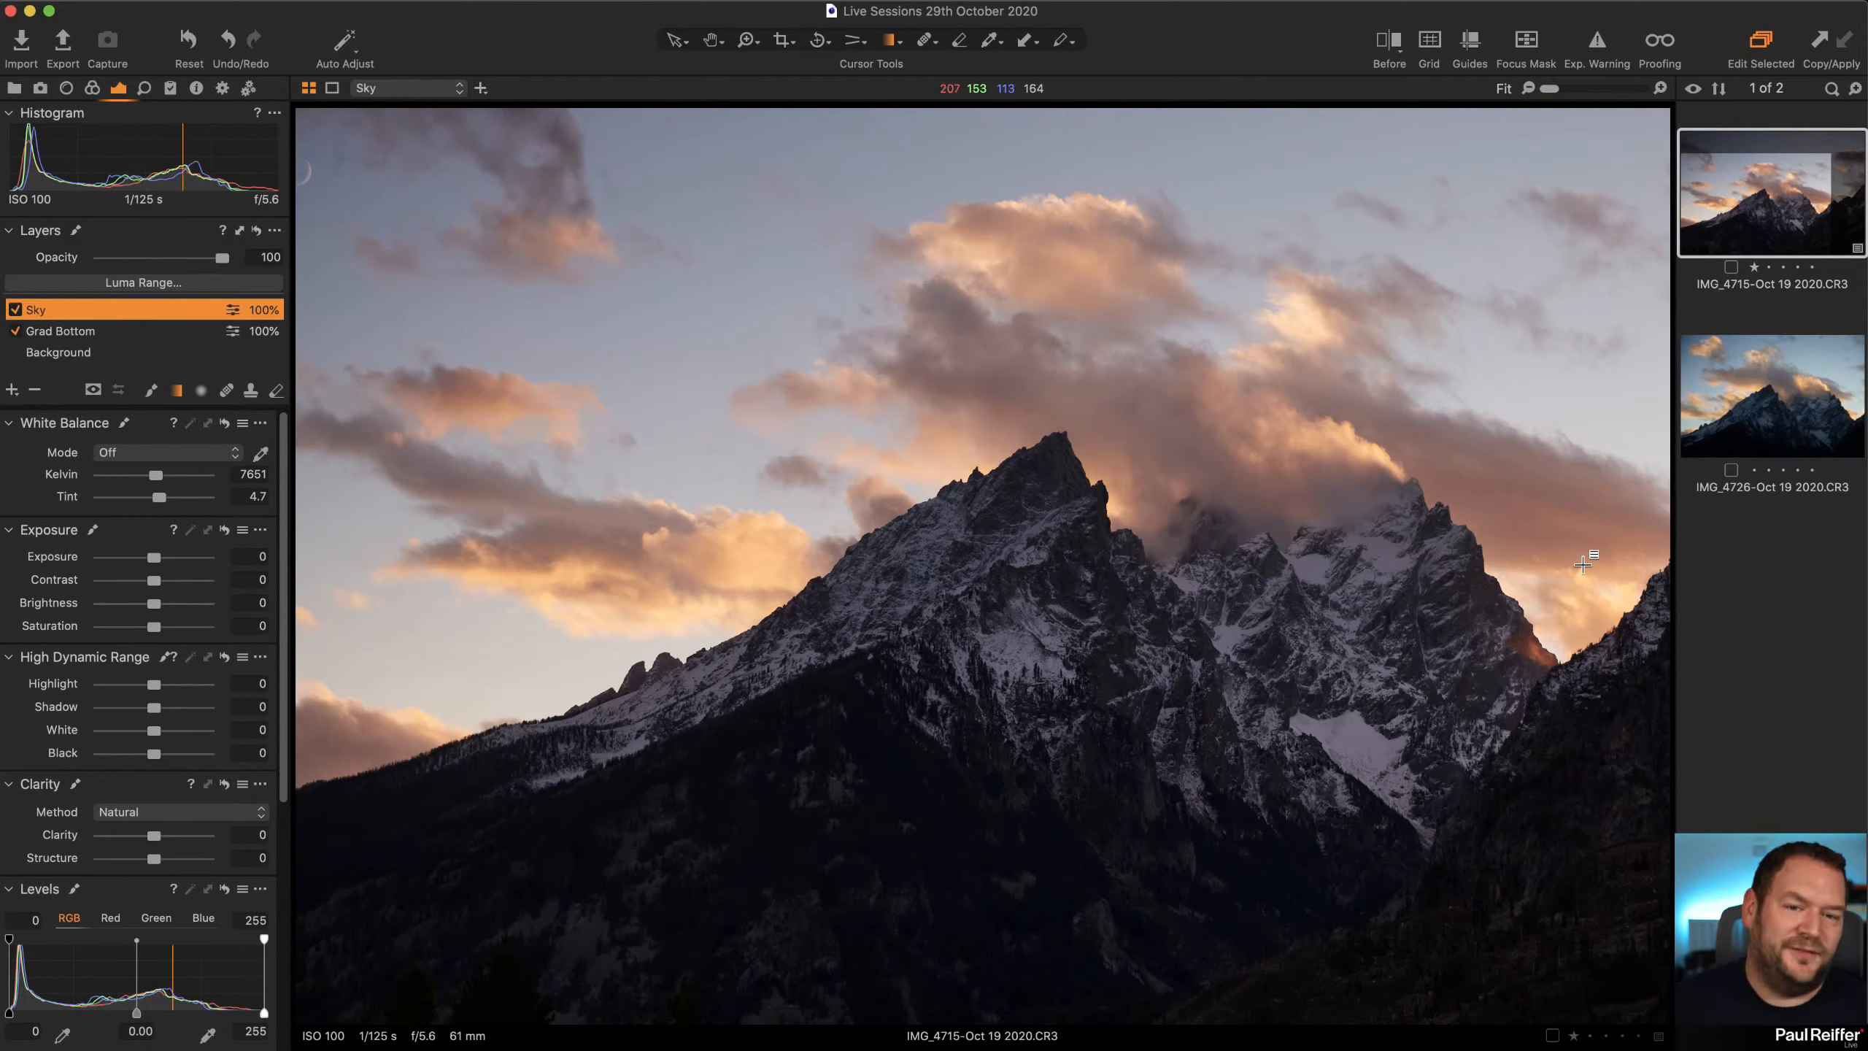
drag(932, 448, 969, 800)
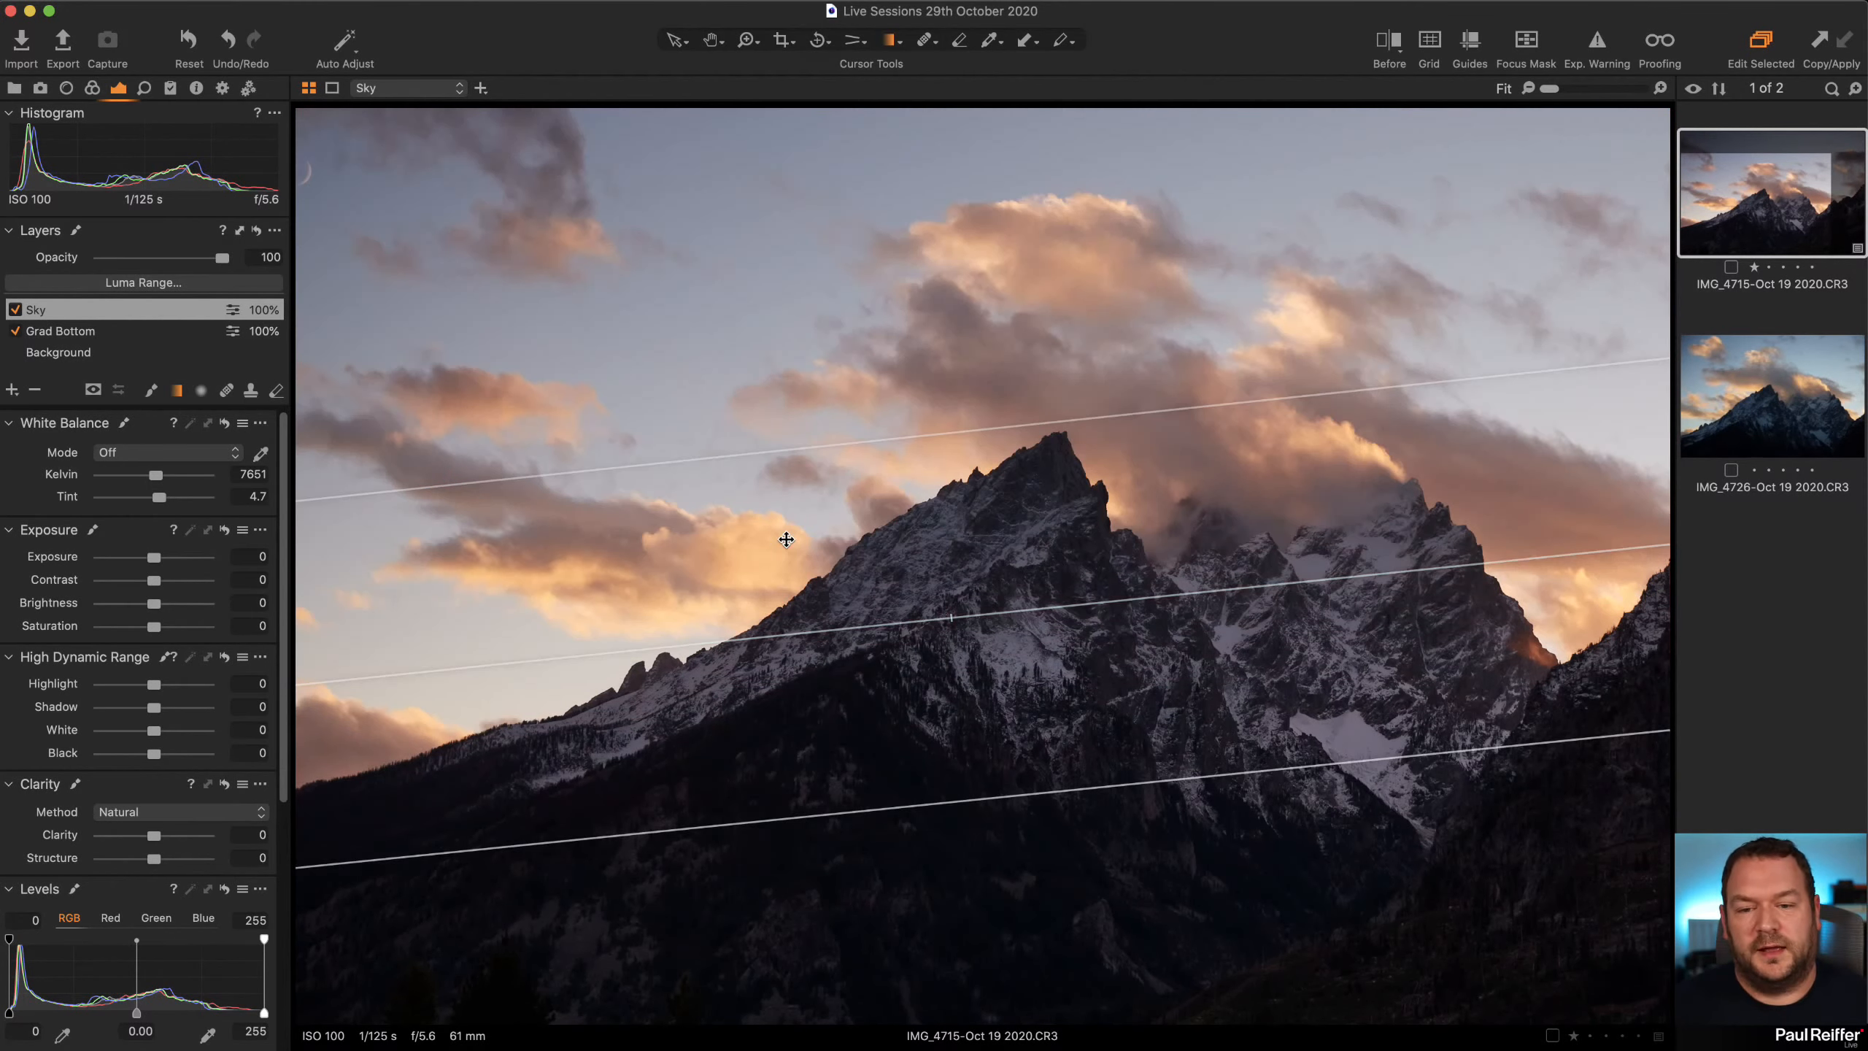
drag(784, 542, 786, 585)
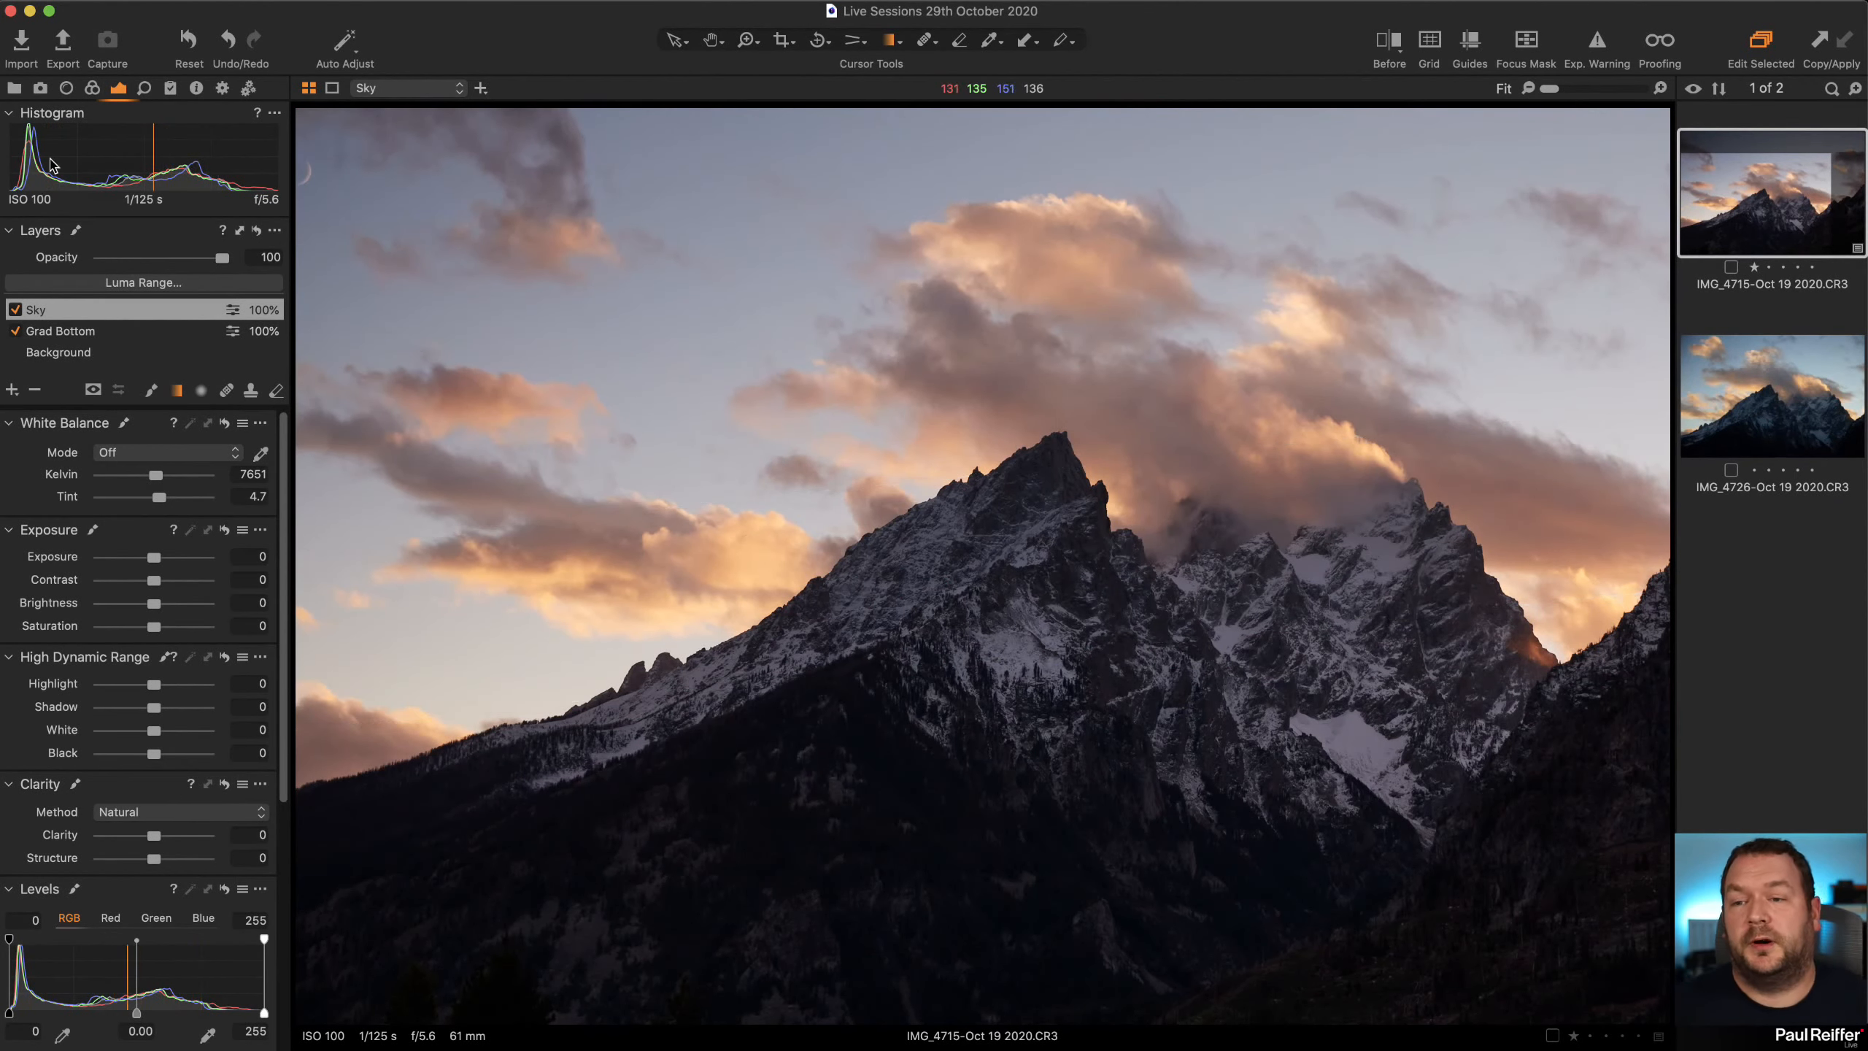
Sample the pale blue sky with the Color Editor's Skin Tone picker and widen the selected range from cyan to violet
click(92, 89)
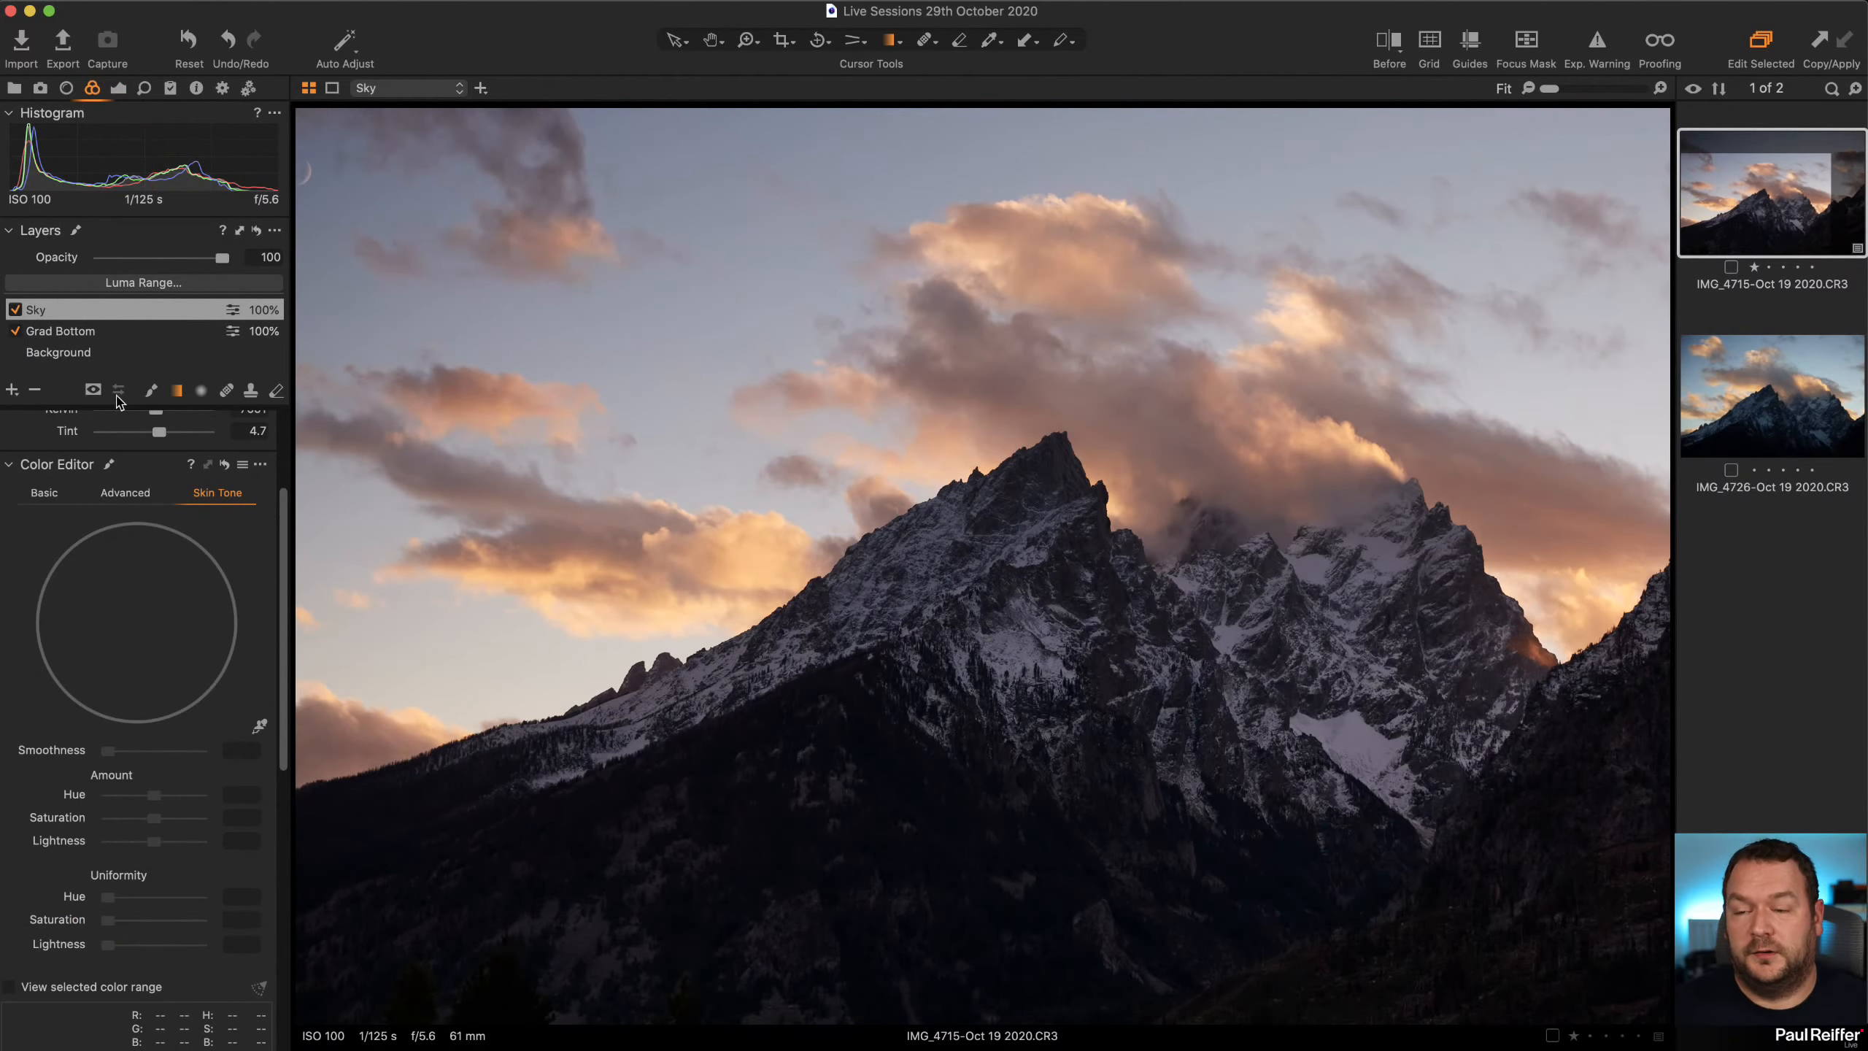
scroll(195, 571, down, 3)
scroll(195, 571, up, 4)
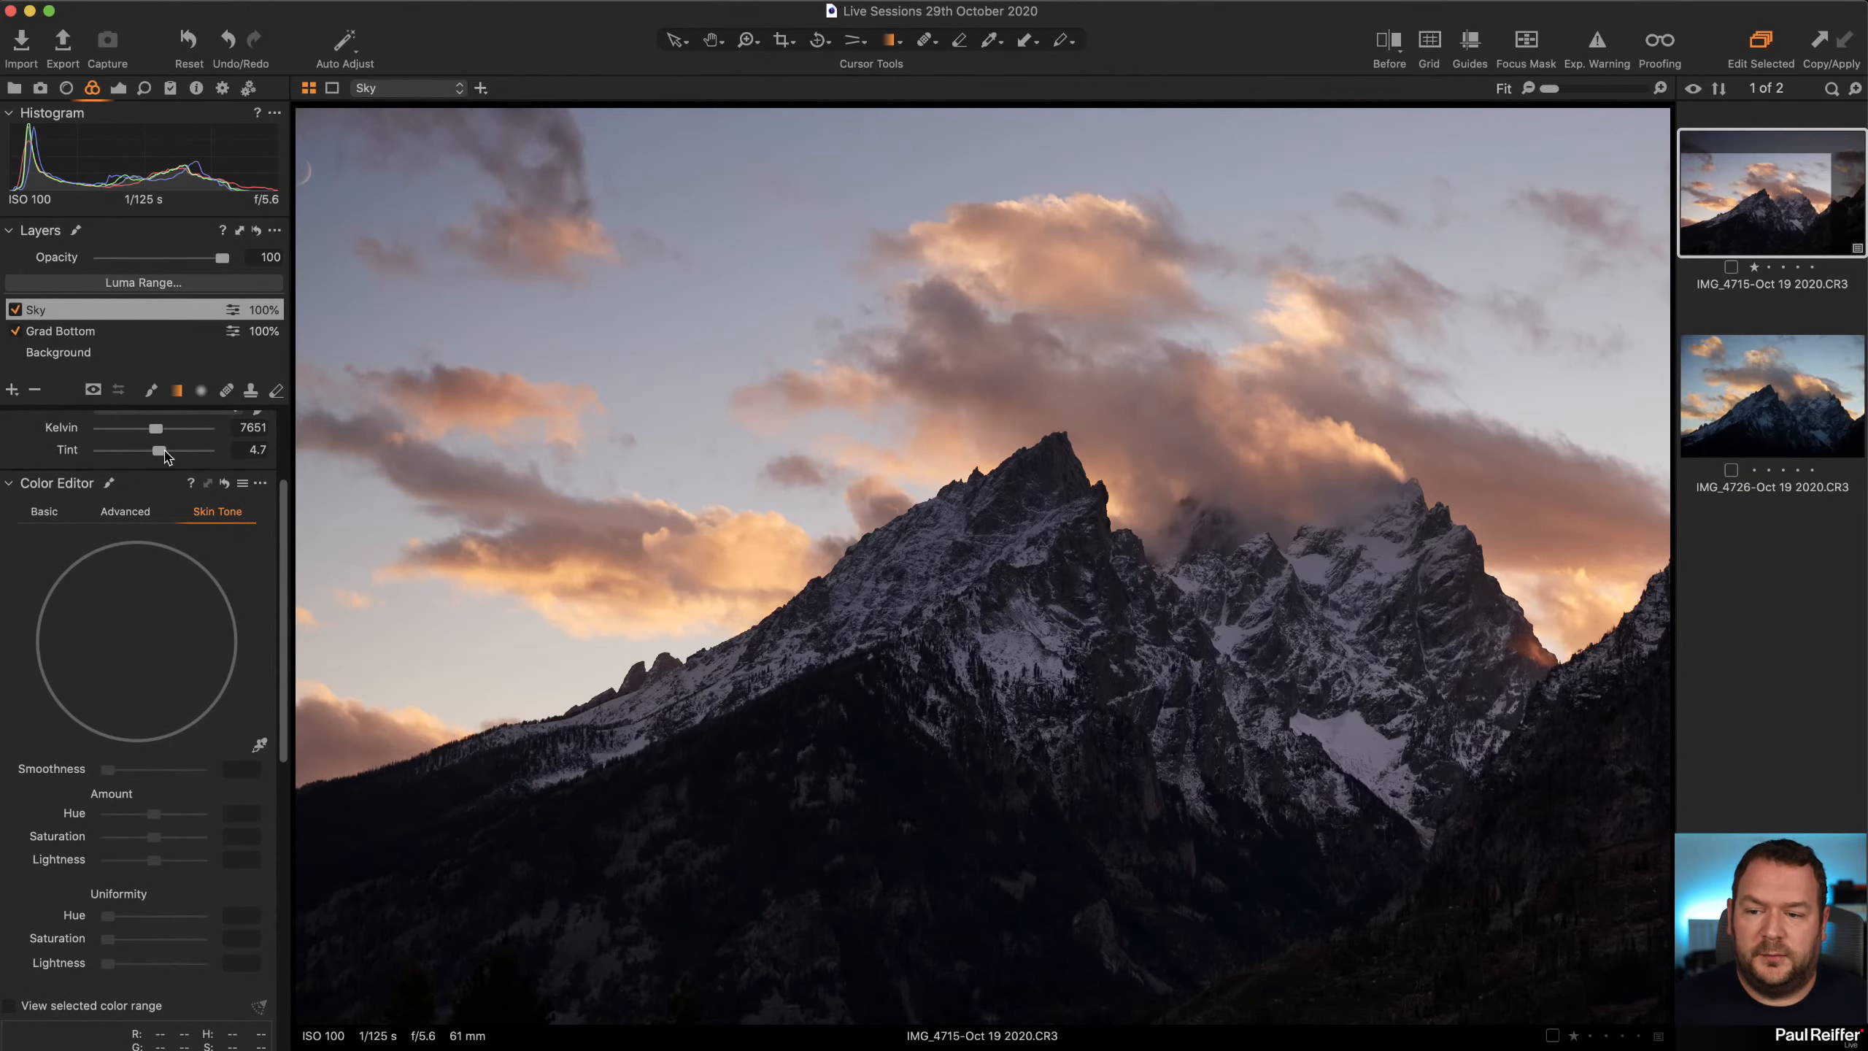
click(260, 745)
click(708, 421)
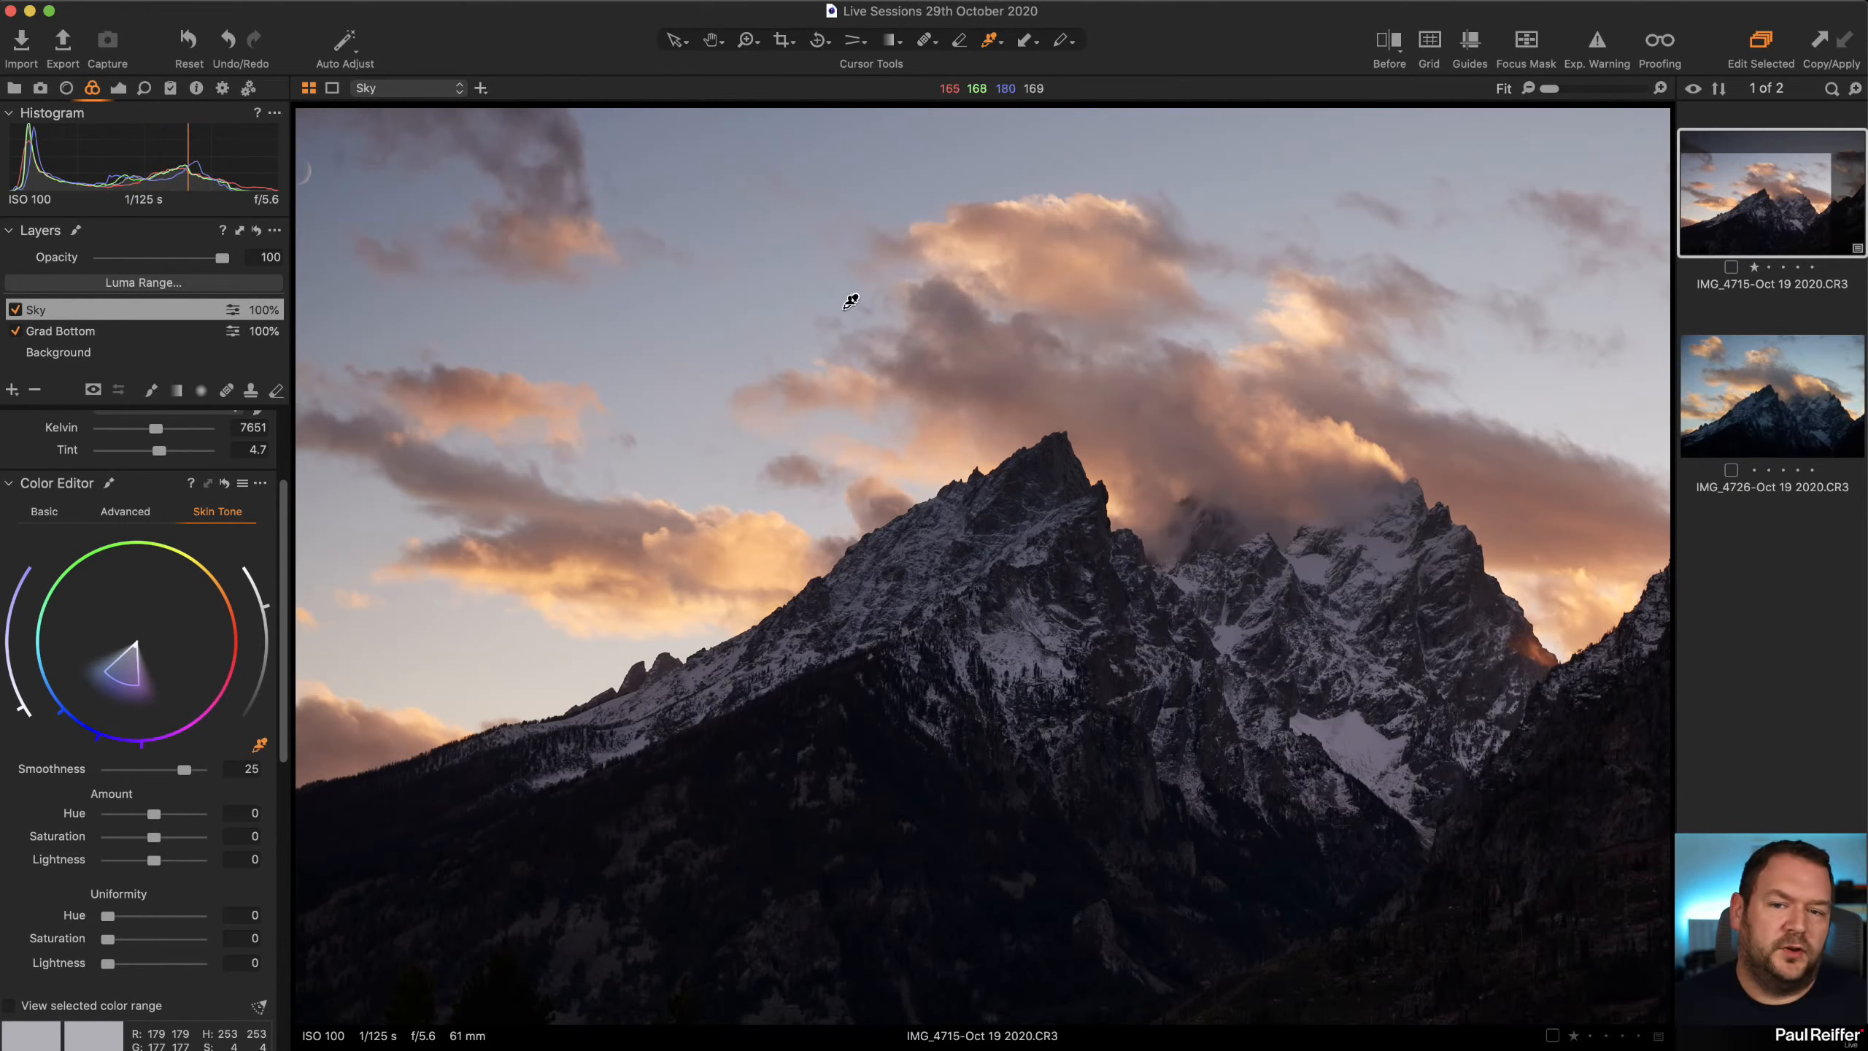
click(818, 259)
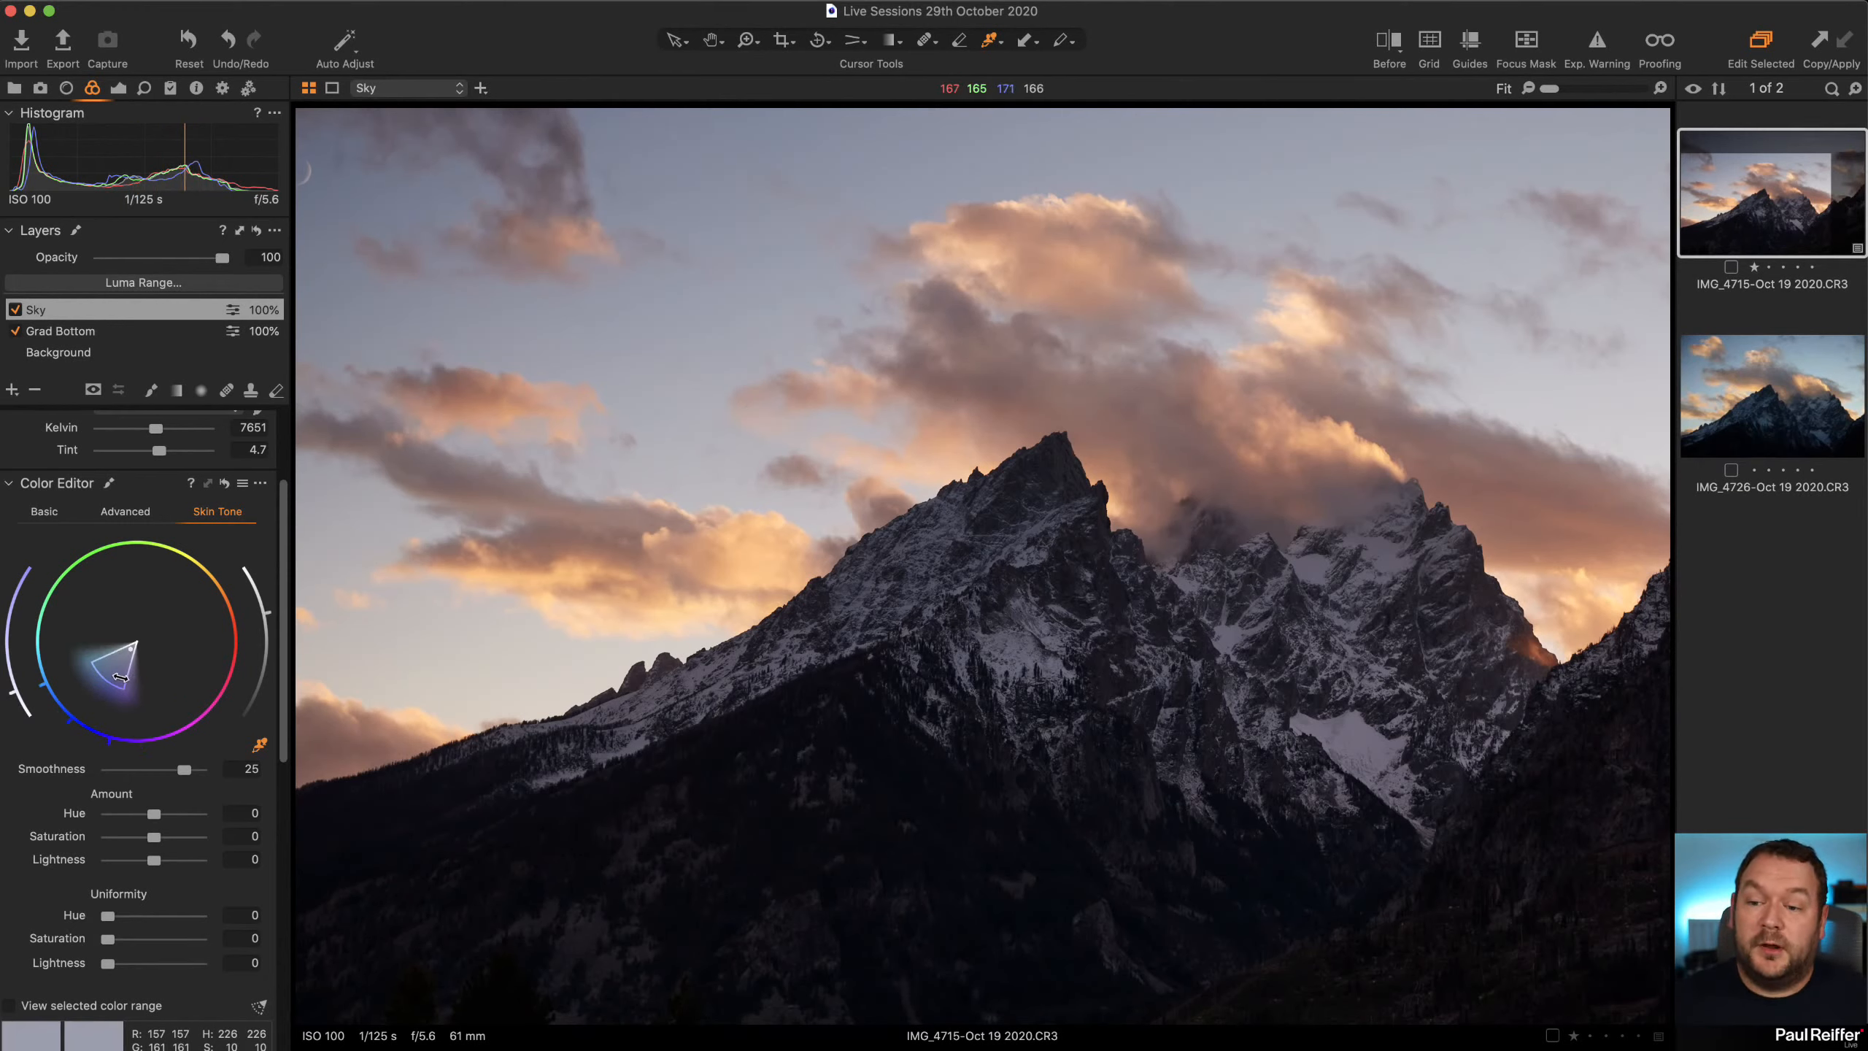
mouse_move(105, 677)
mouse_down()
mouse_move(84, 728)
mouse_move(44, 673)
mouse_move(70, 641)
mouse_move(130, 696)
mouse_up()
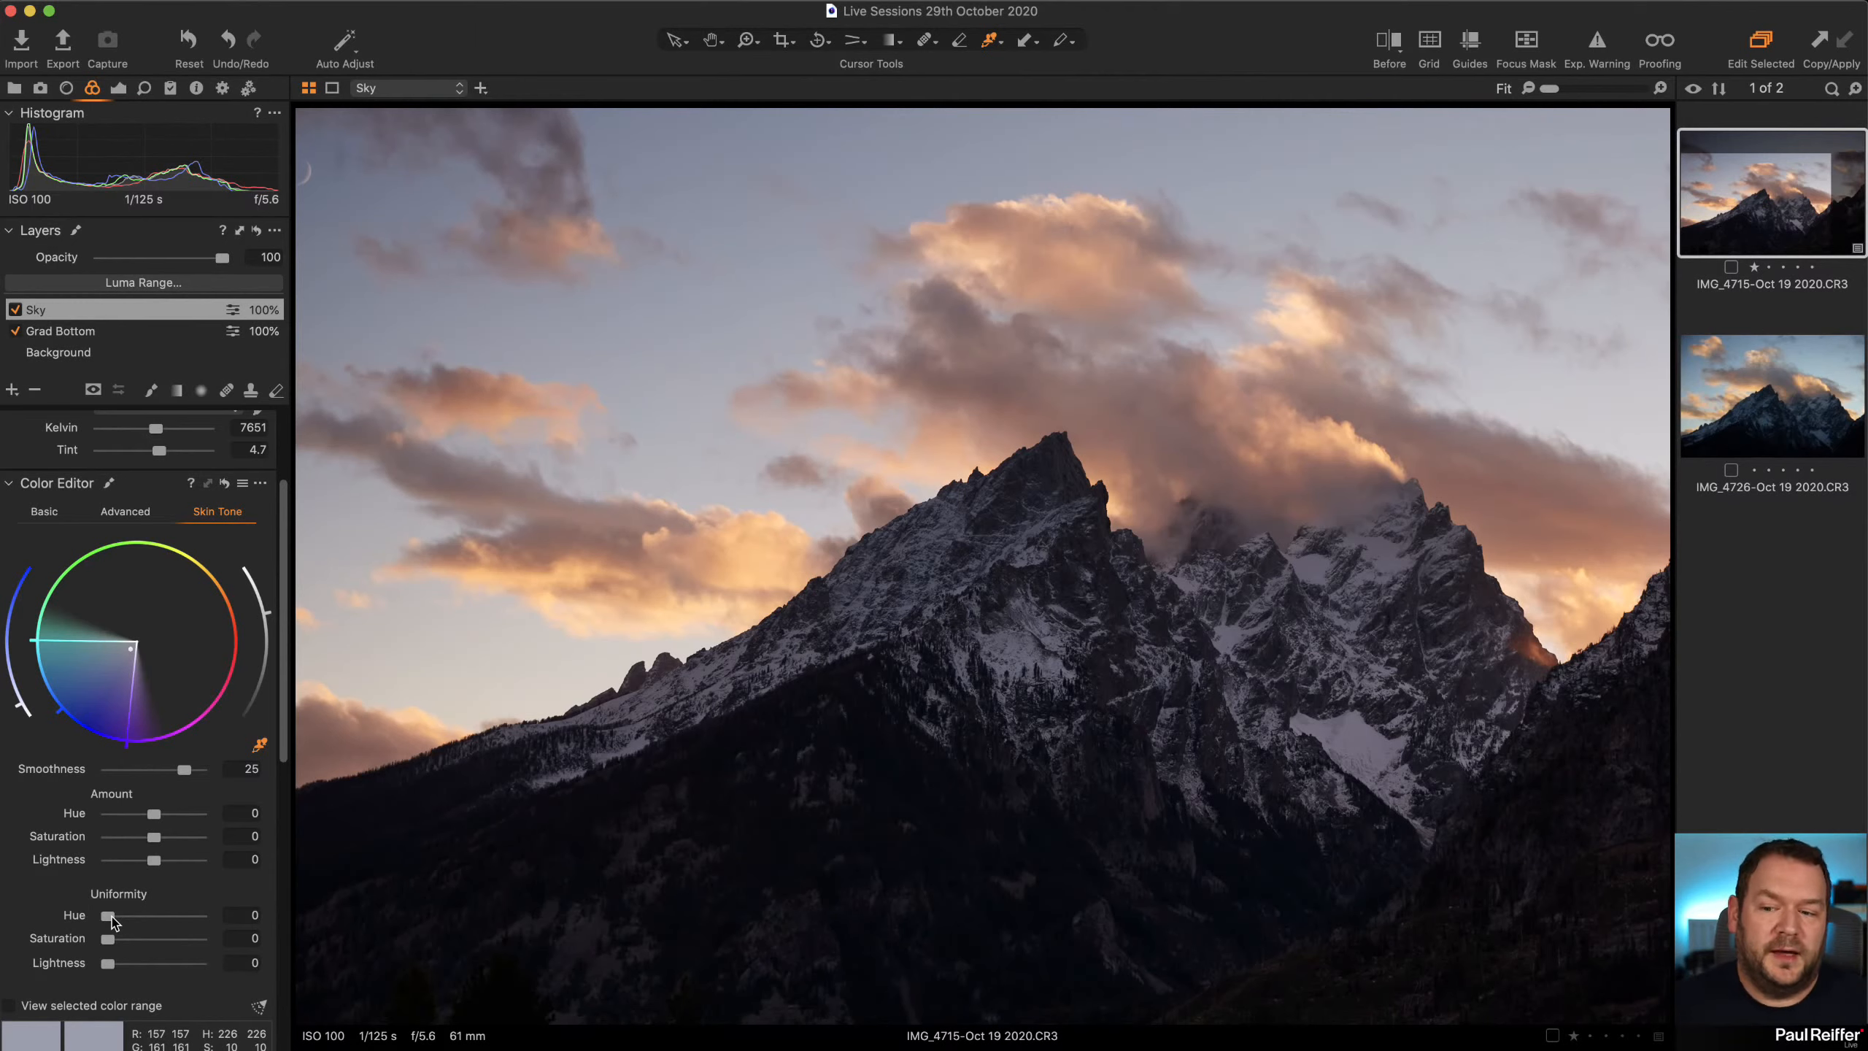
For the sampled blues, set Amount Saturation to 22.4 and Lightness to -2.3, and Uniformity Hue to 75.9, Saturation to 95 and Lightness to 47.4
drag(153, 845, 74, 820)
drag(122, 821, 191, 841)
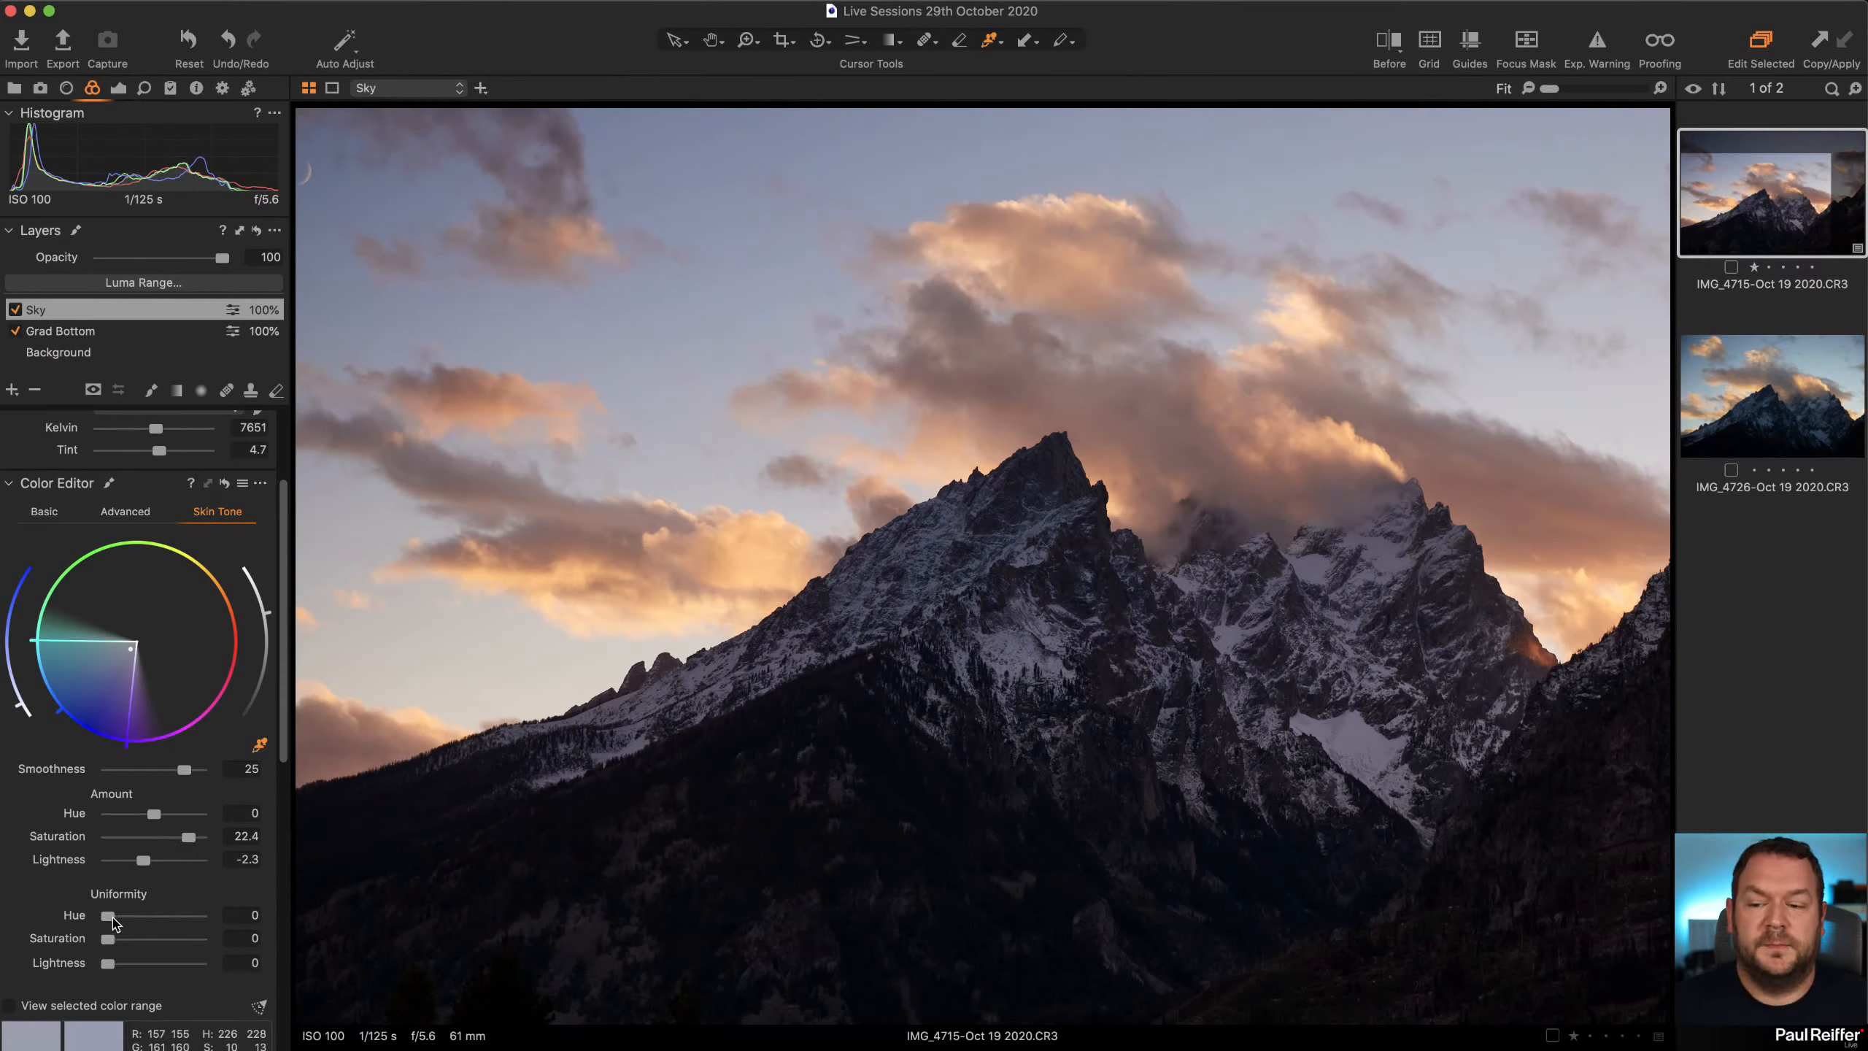
drag(109, 916, 178, 920)
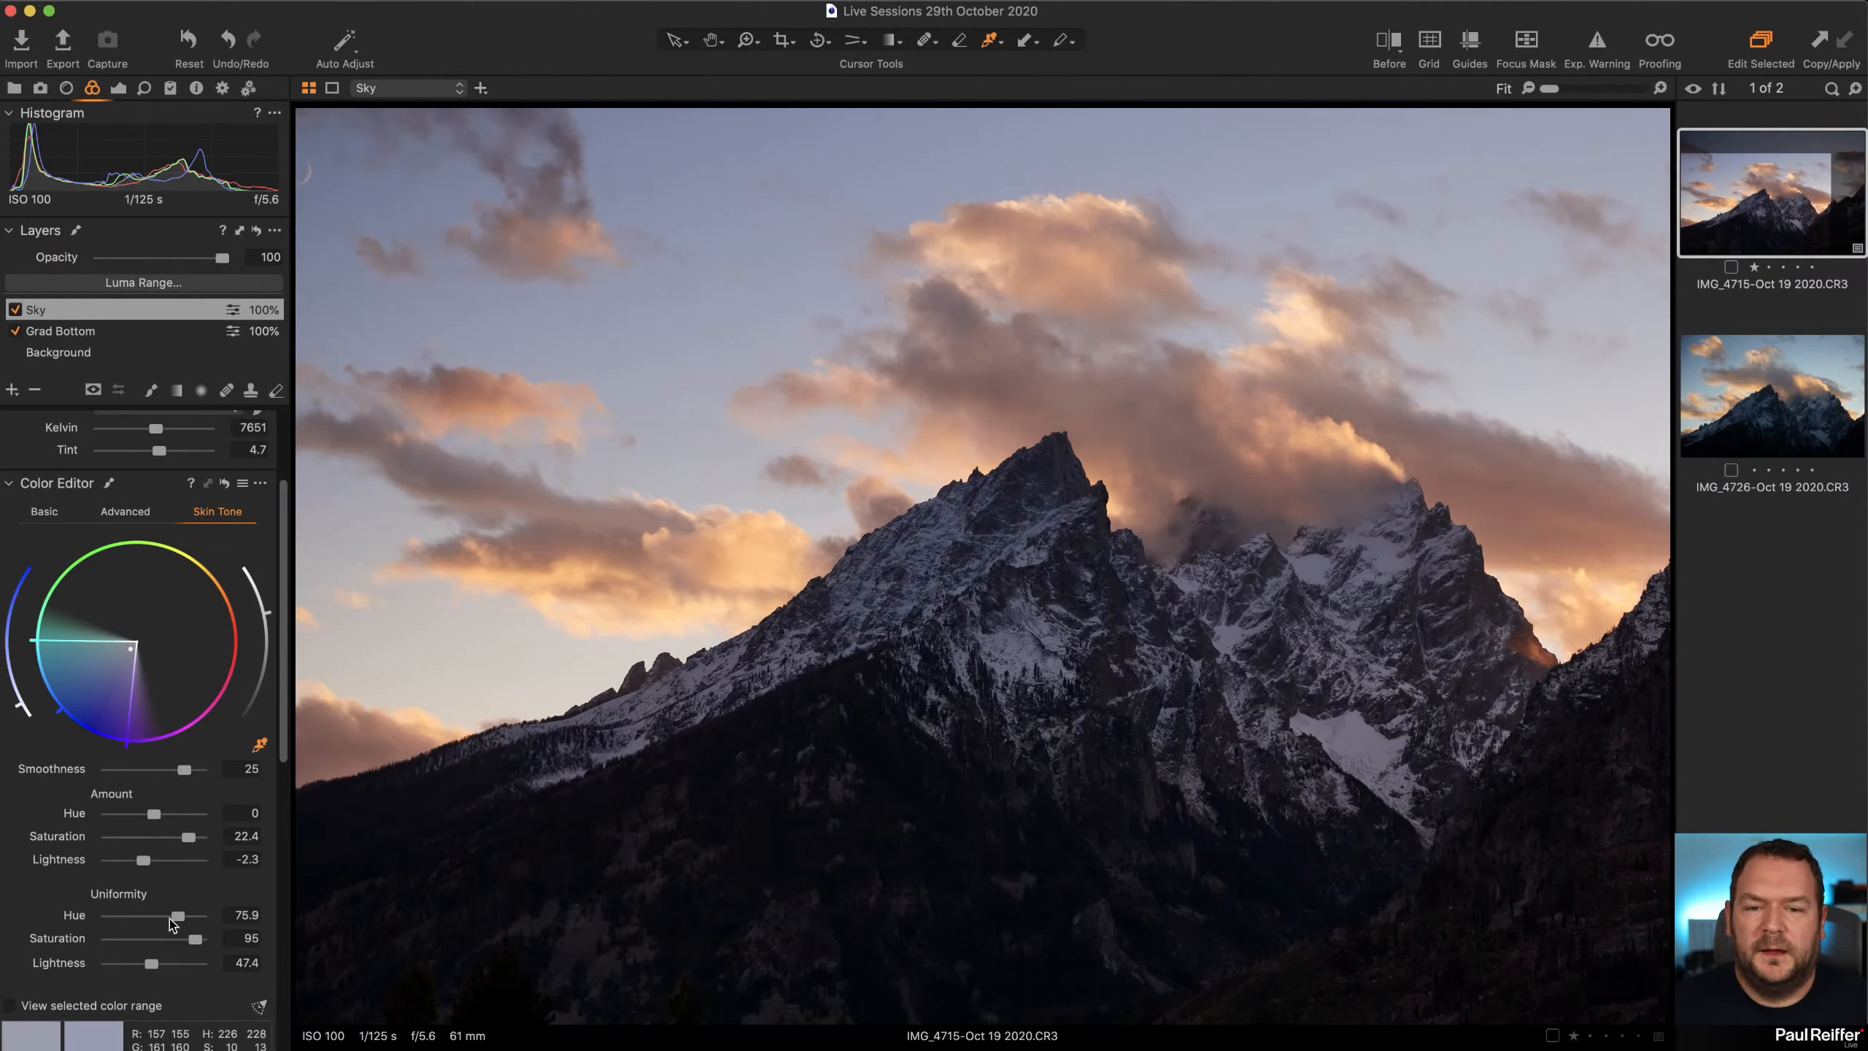
Compare the sky without the color edit and set the blues' Amount Saturation to 25.9 and Lightness to -3.7
click(224, 483)
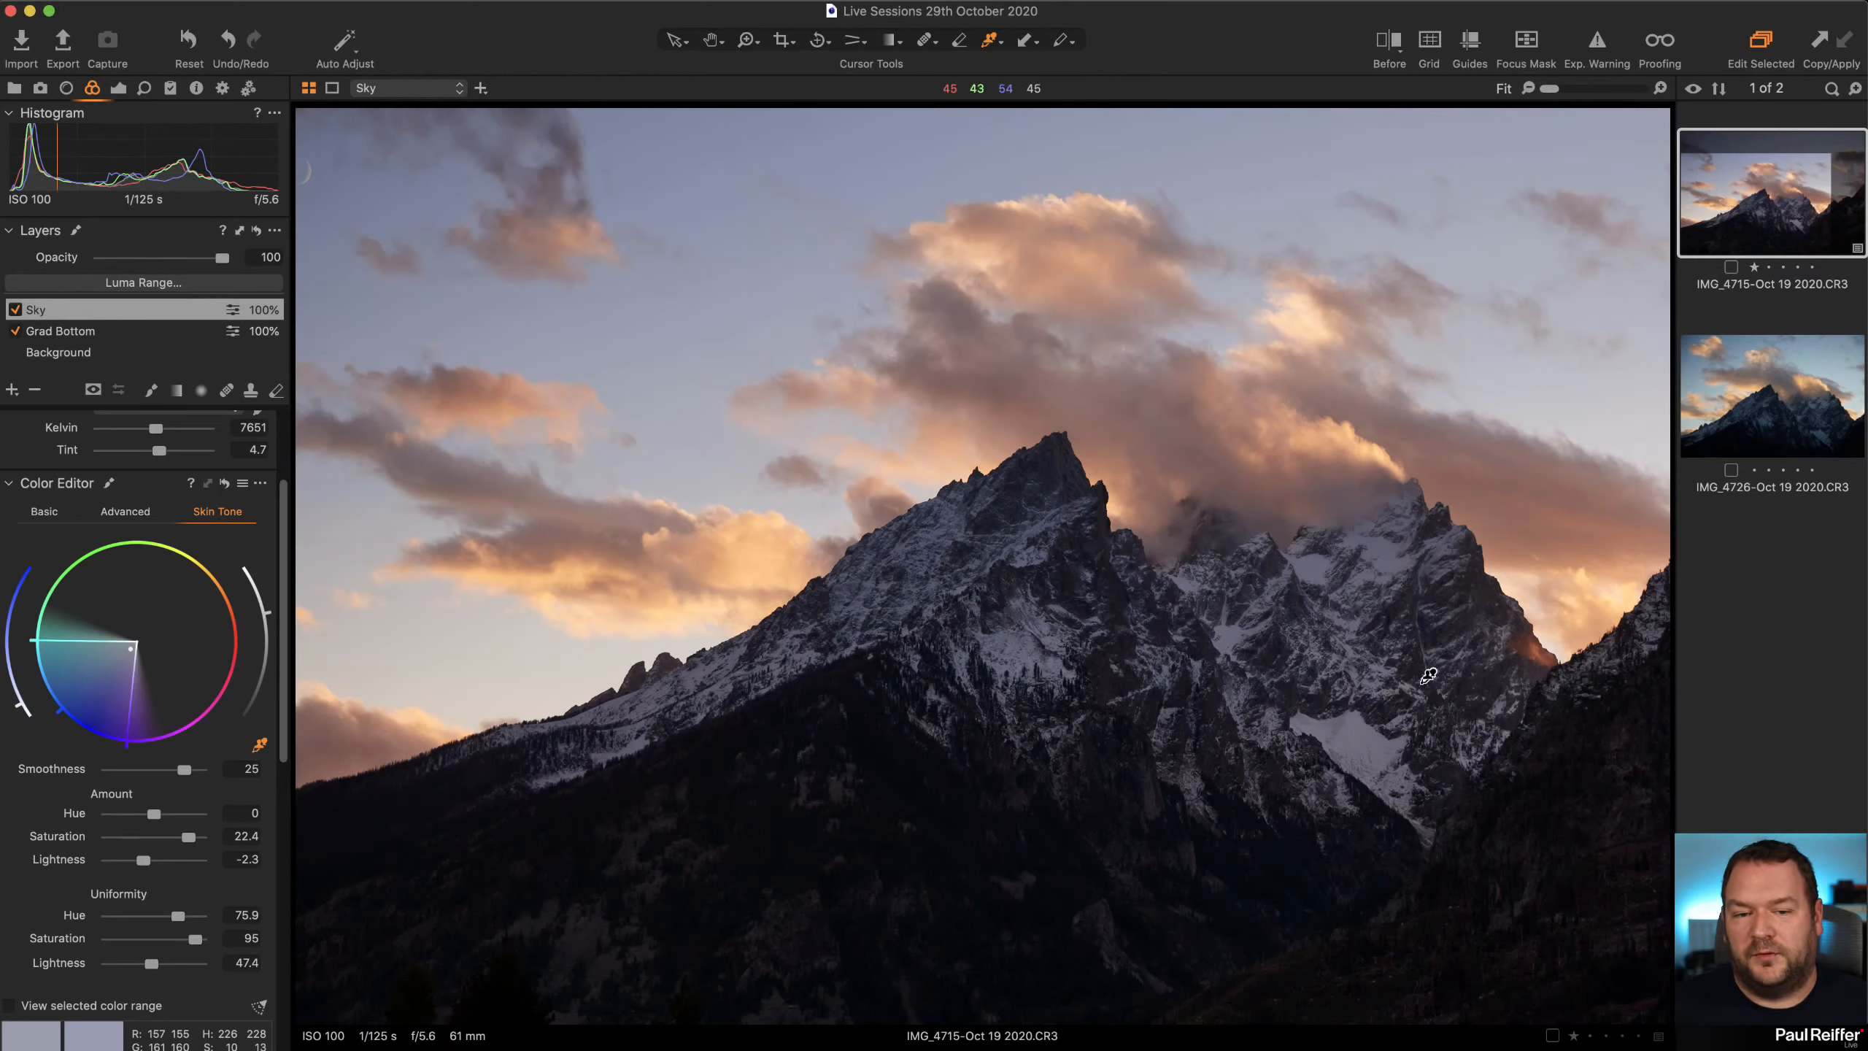
click(225, 483)
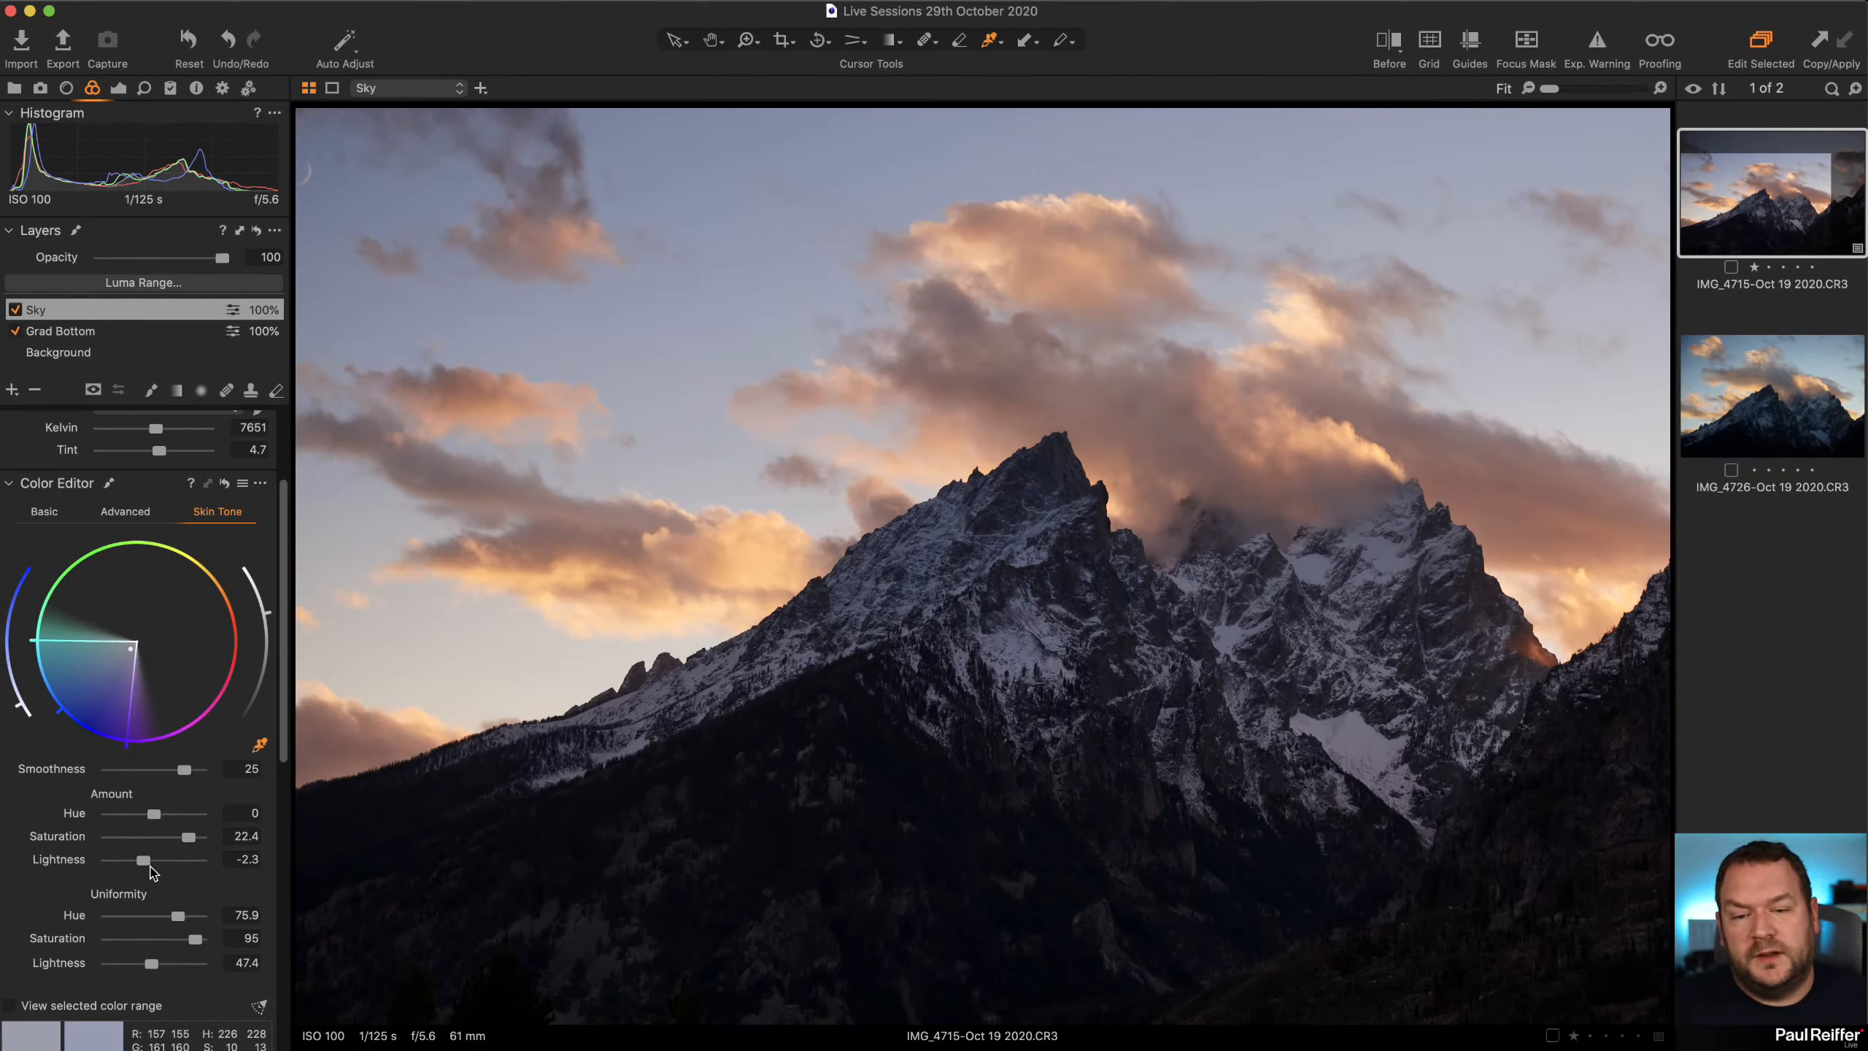
drag(145, 870, 193, 837)
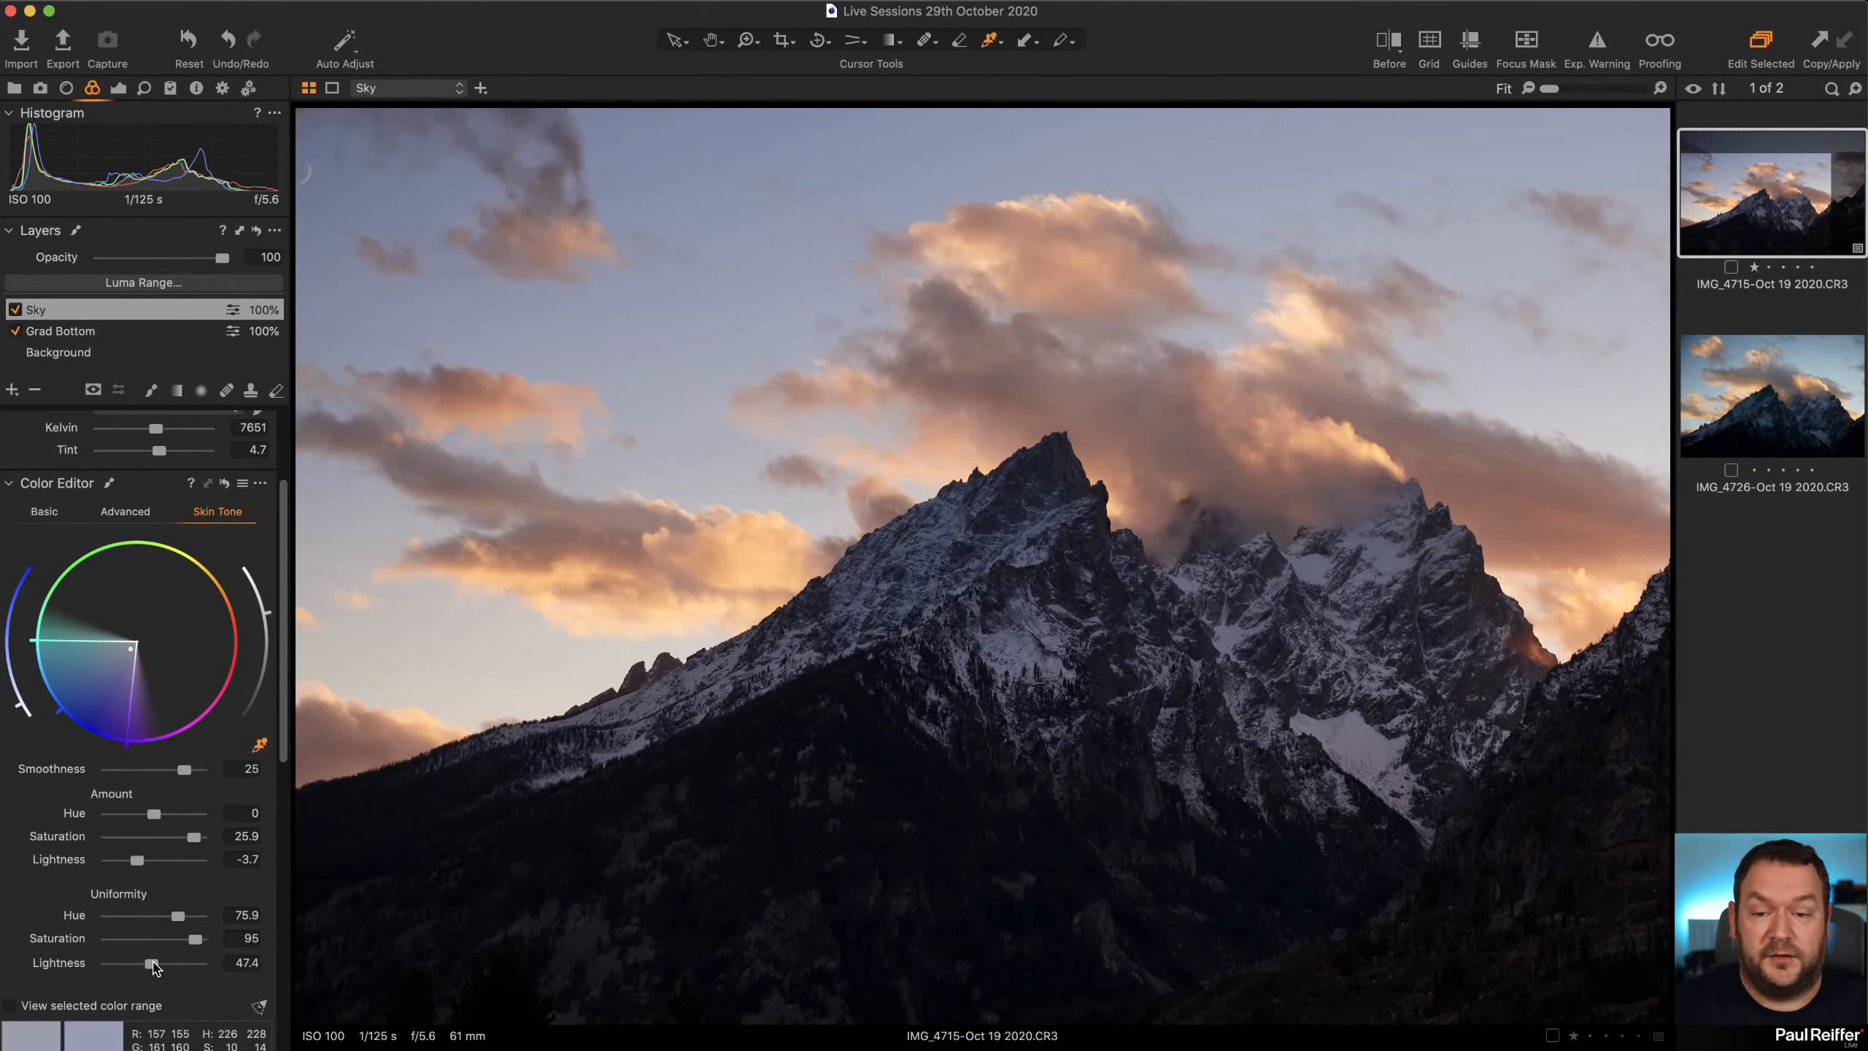
Check the Sky layer's mask coverage and compare the photo with and without its Color Editor adjustment
key(m)
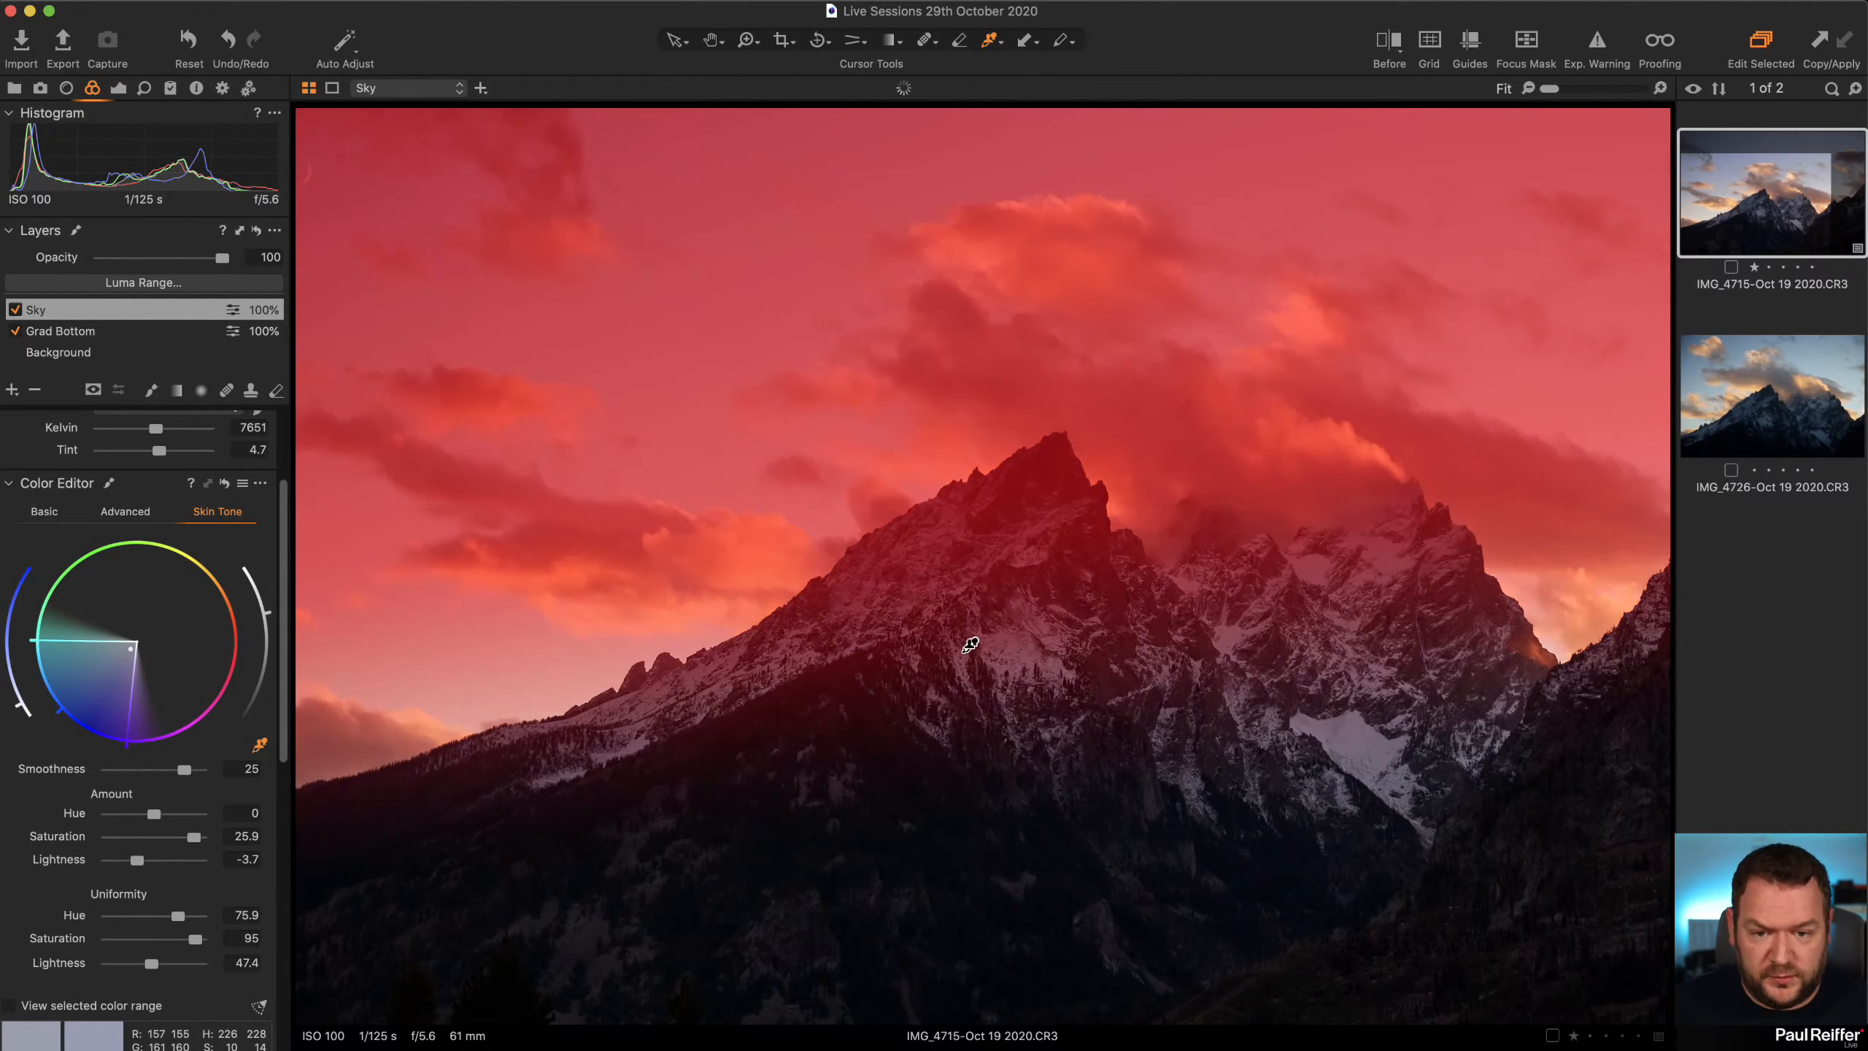
key(m)
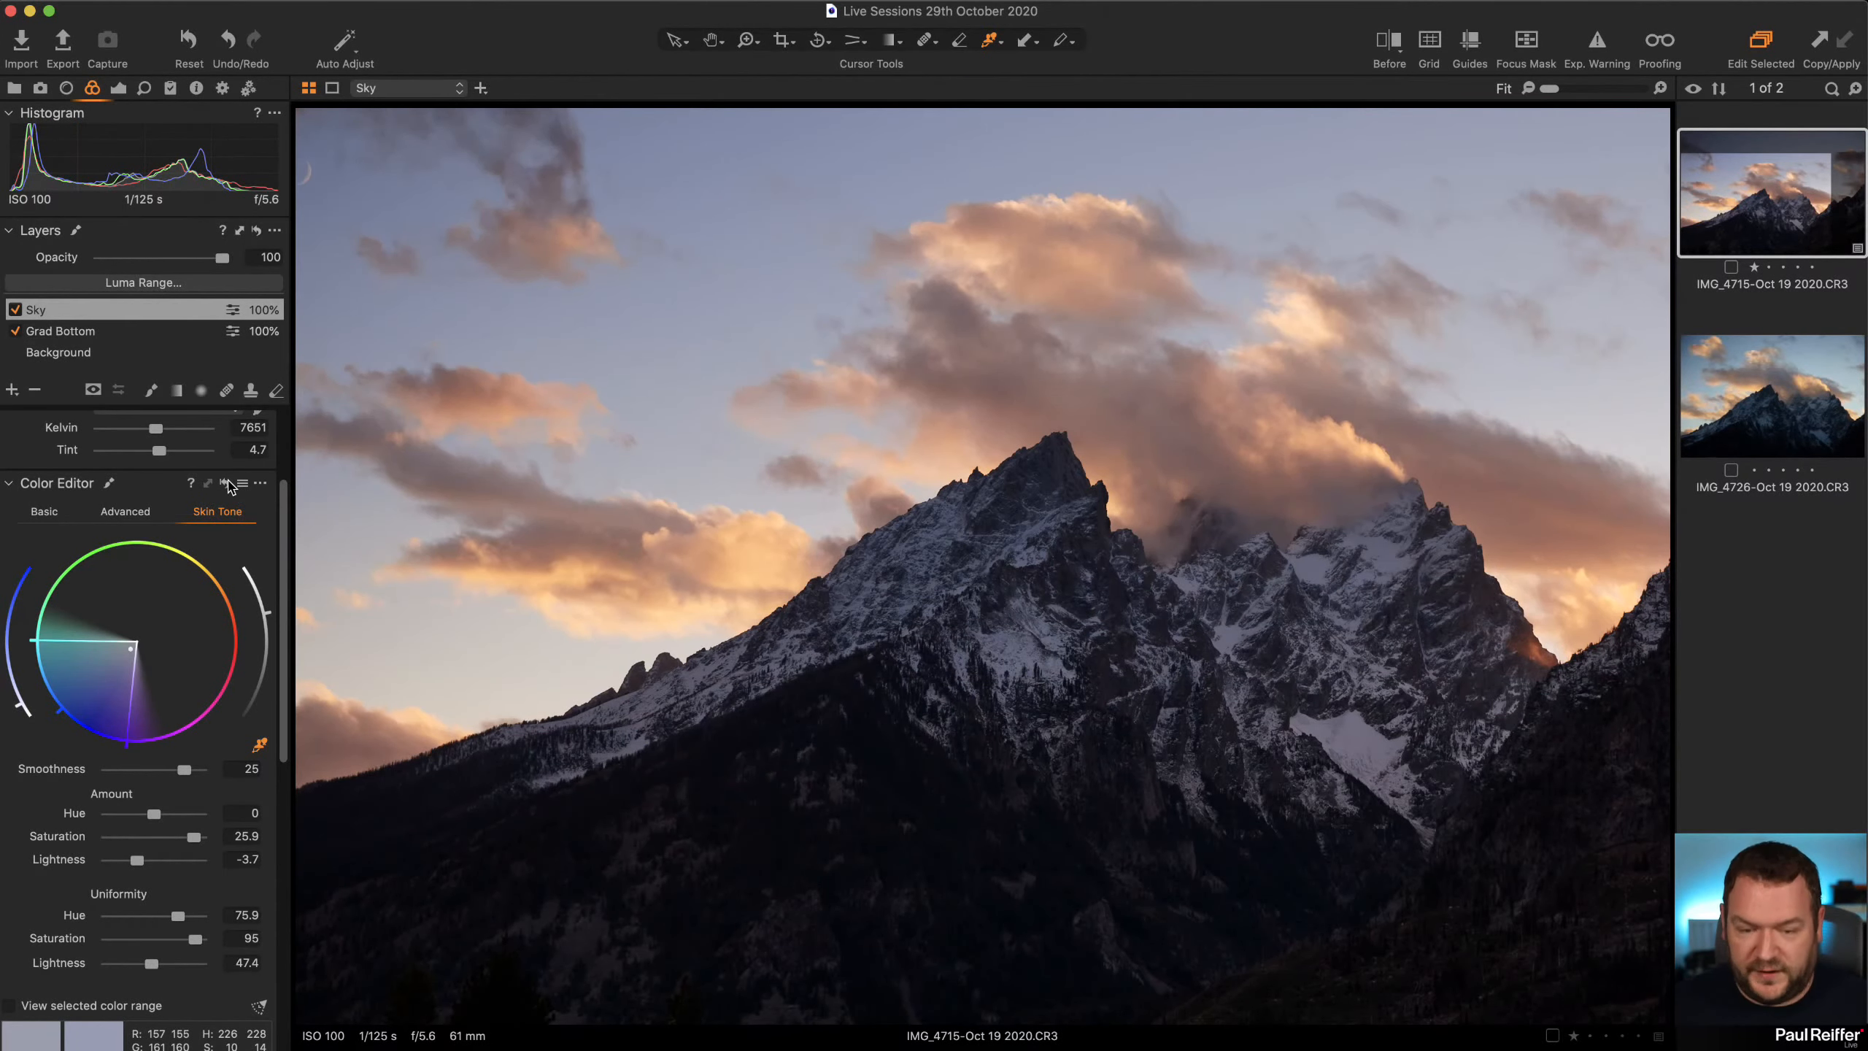
click(226, 484)
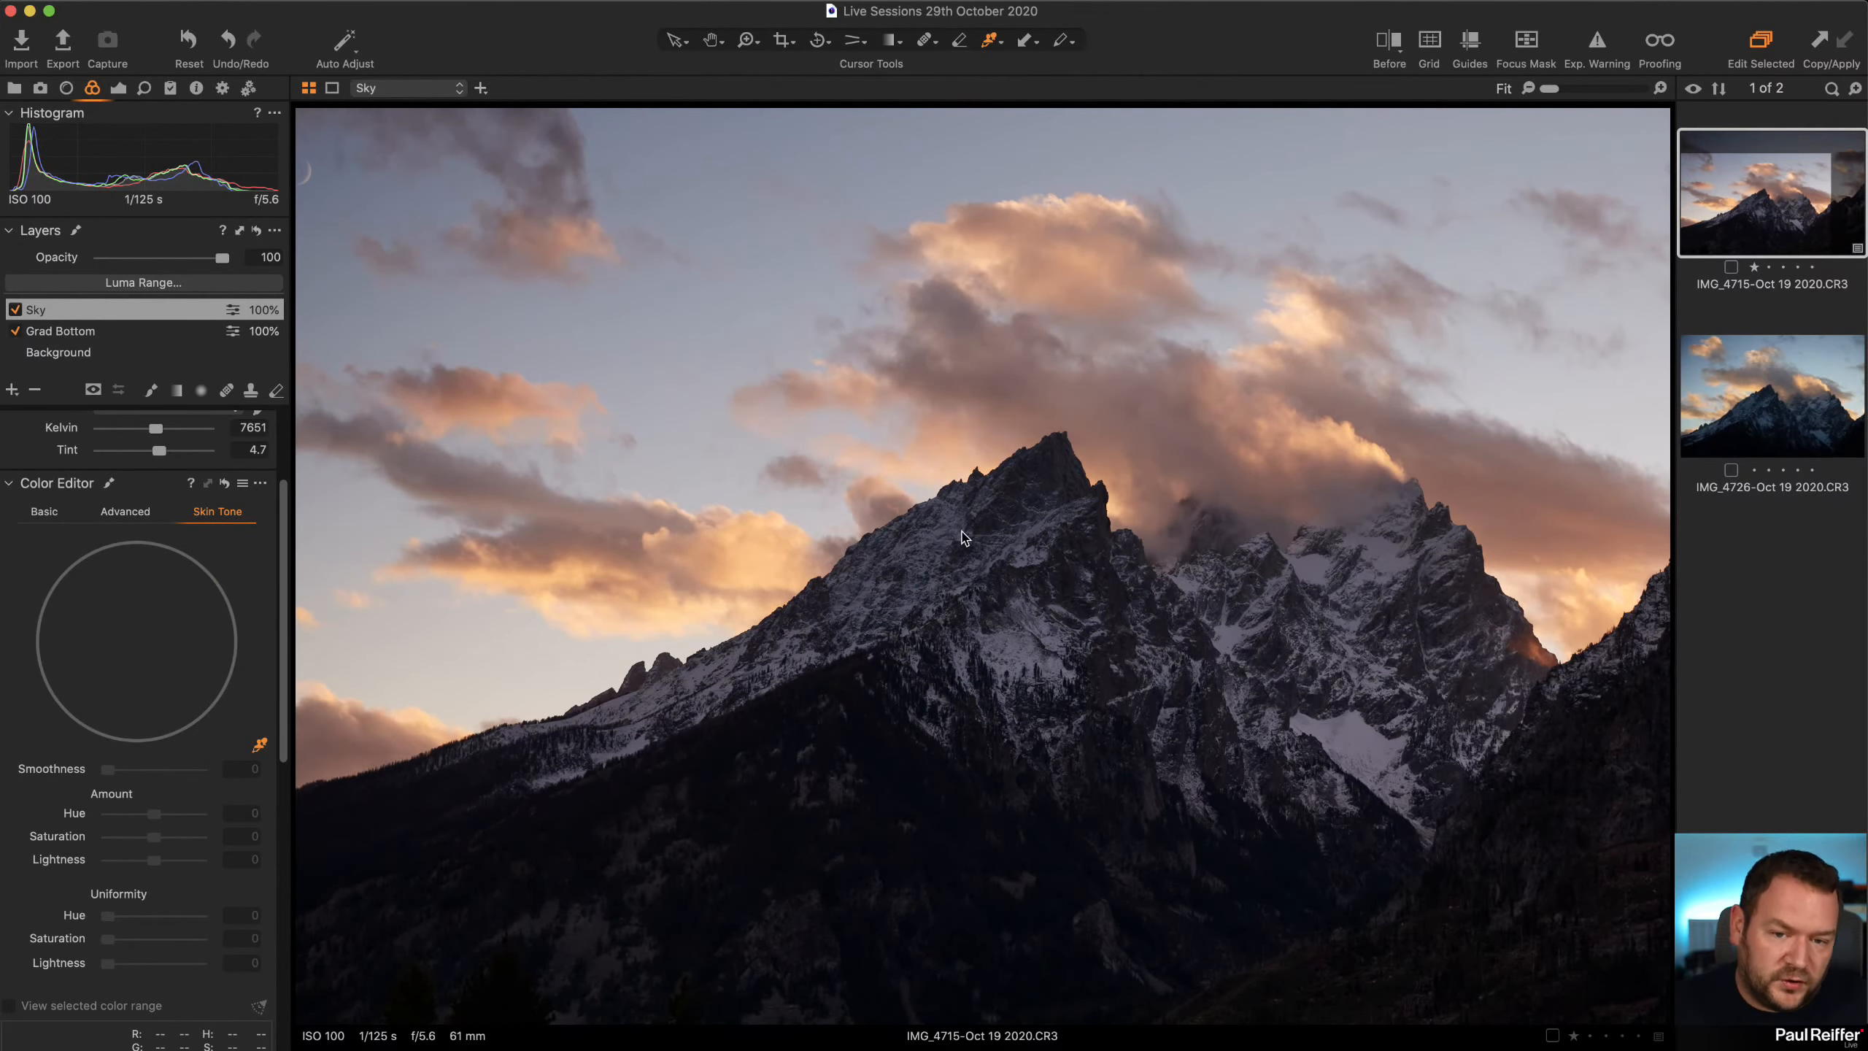
click(950, 550)
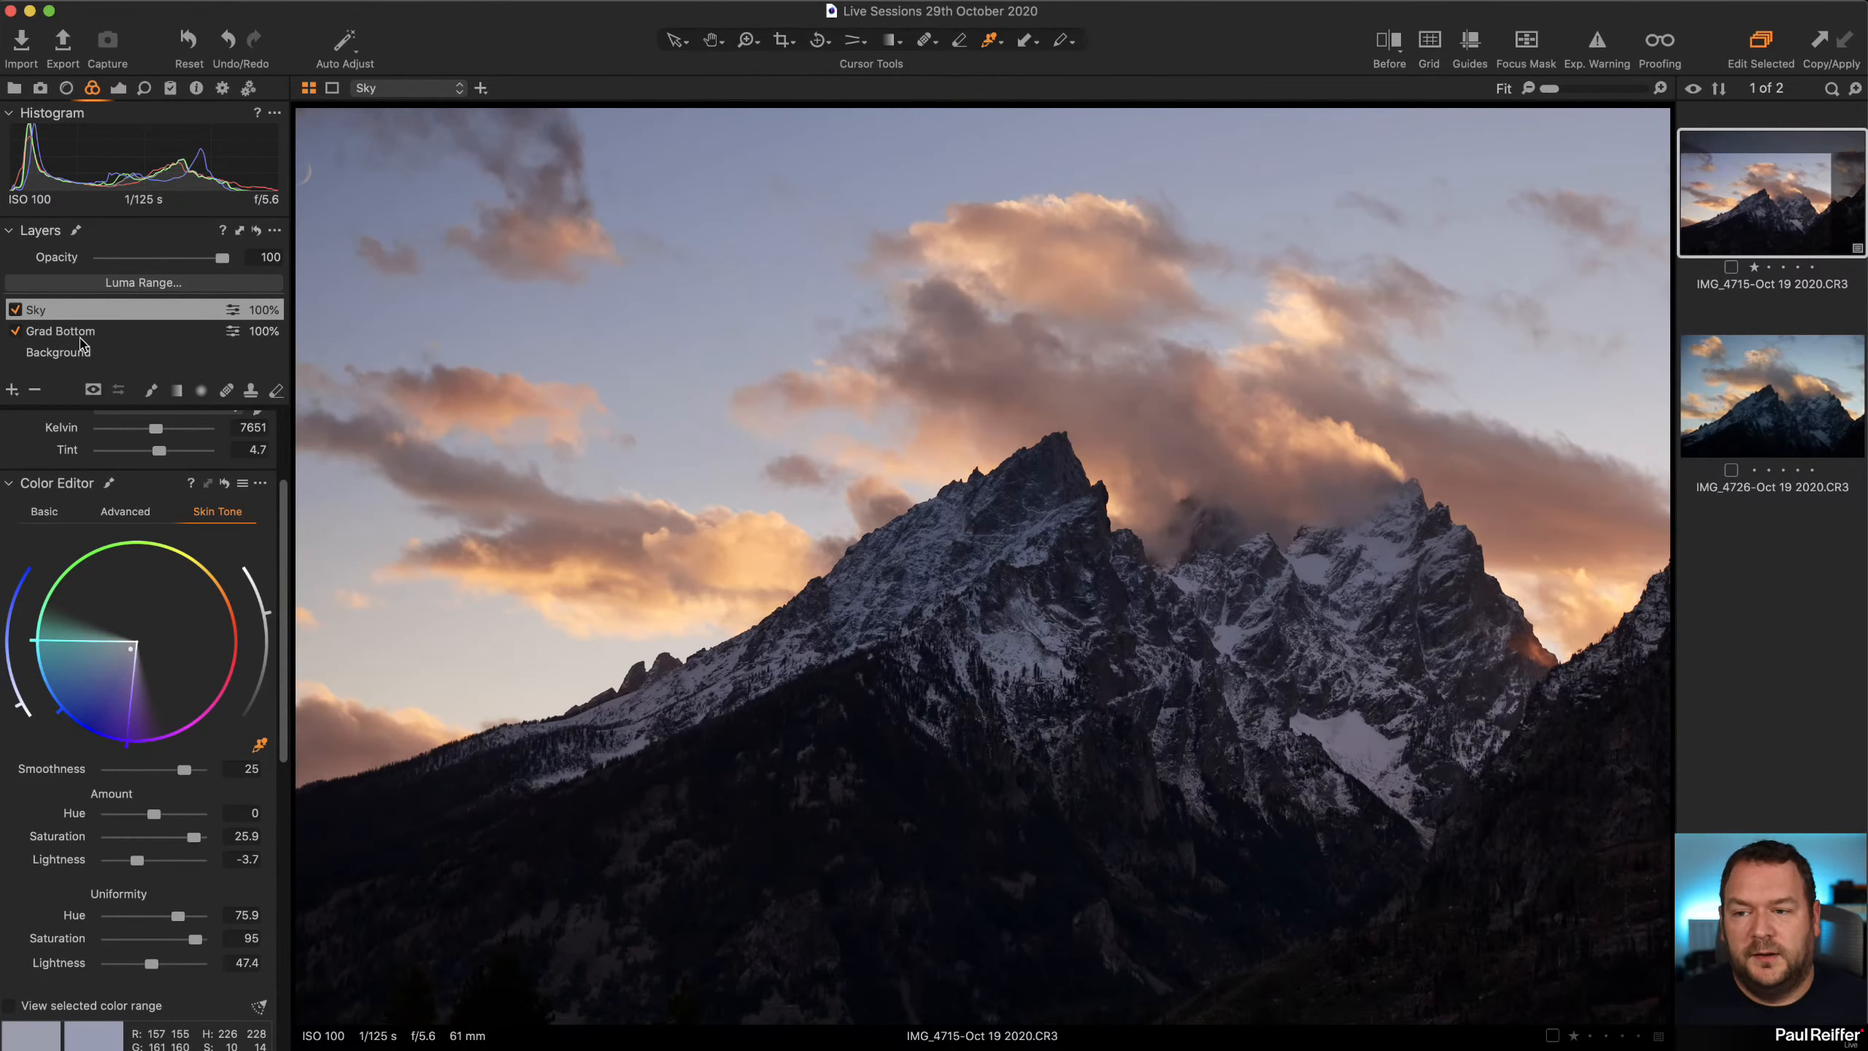
Rasterize the Sky layer's gradient mask and display the mask over the photo
right_click(57, 314)
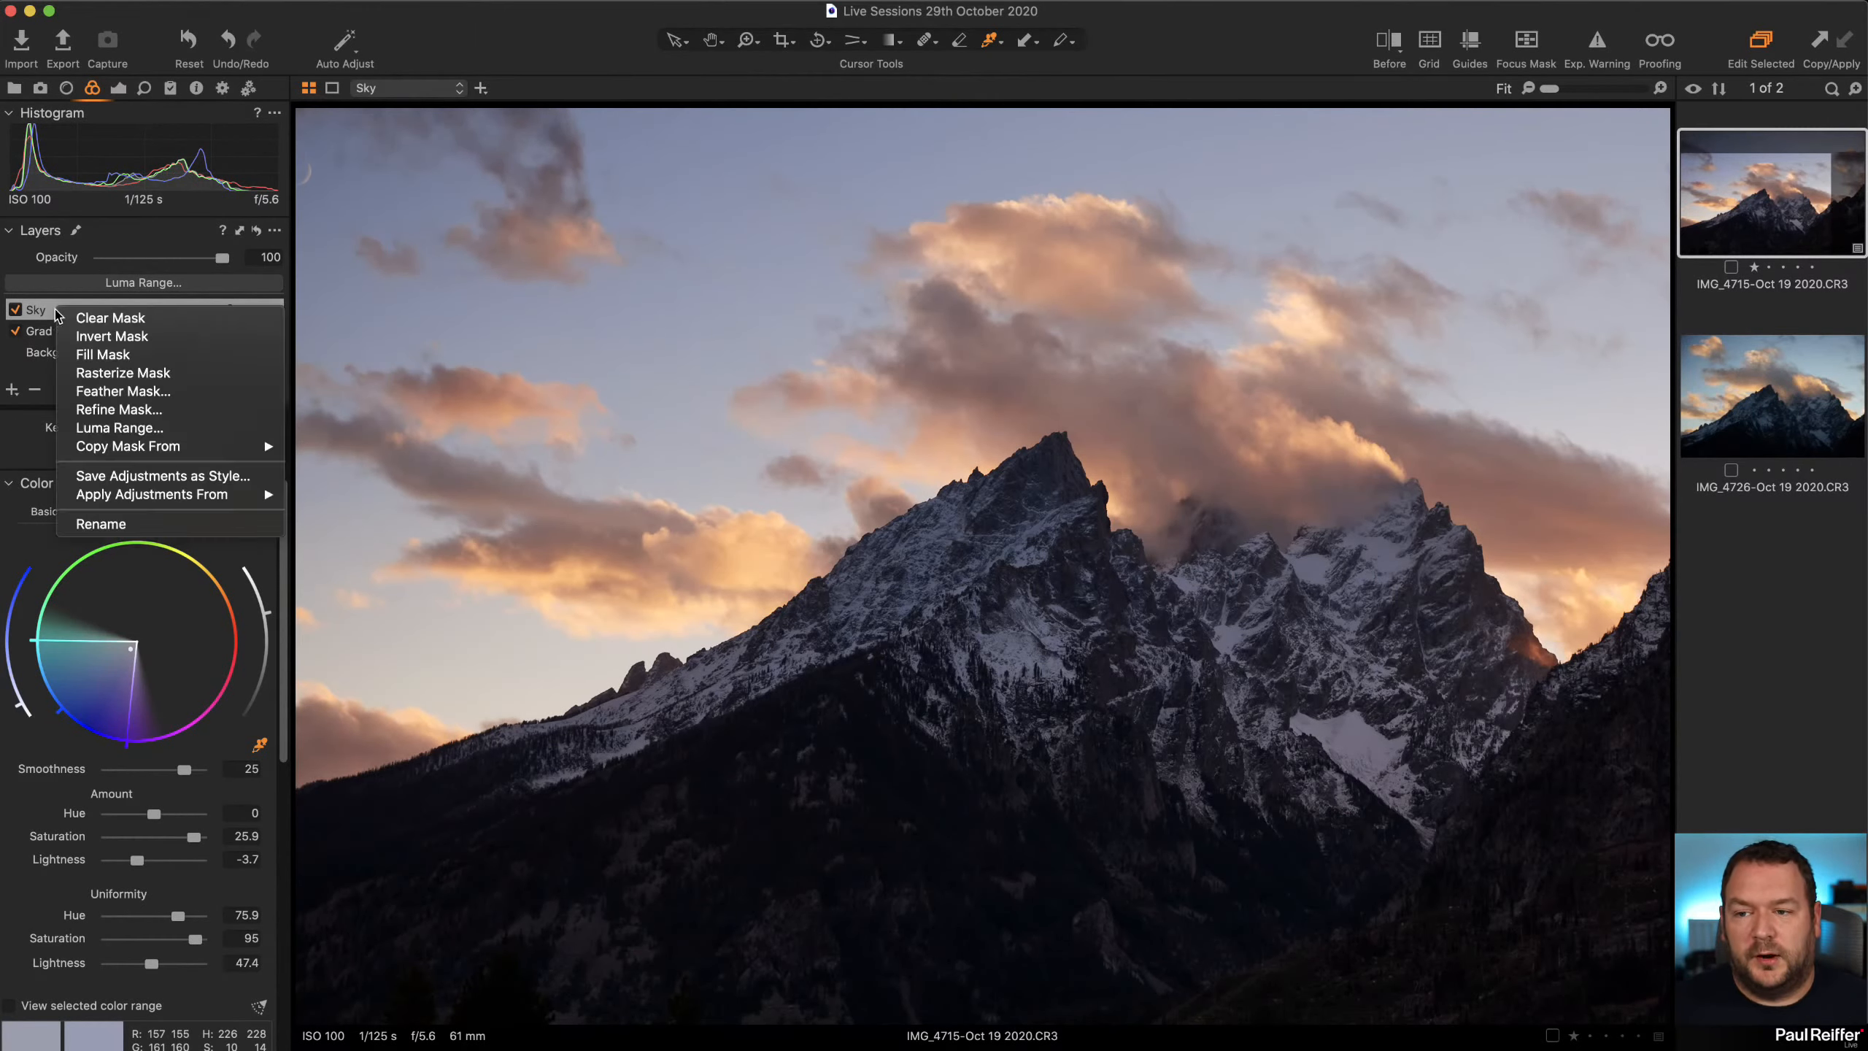
click(171, 378)
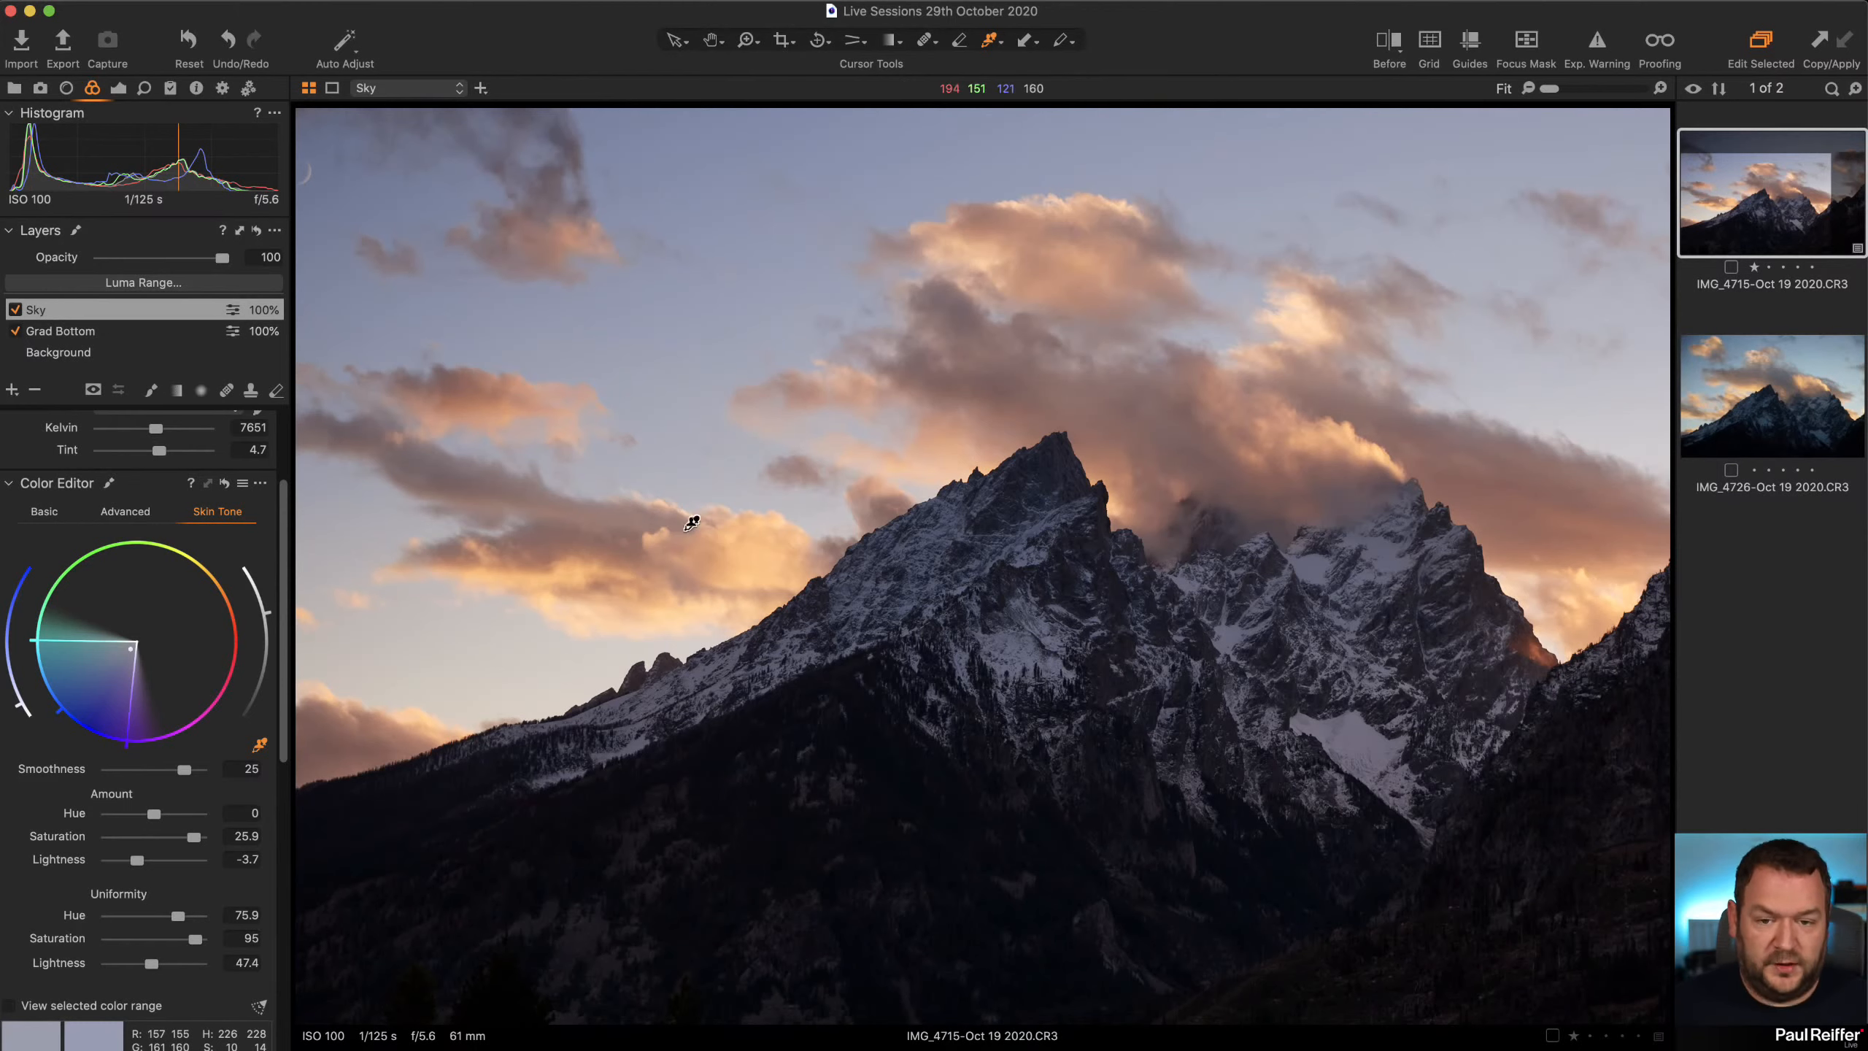
click(177, 390)
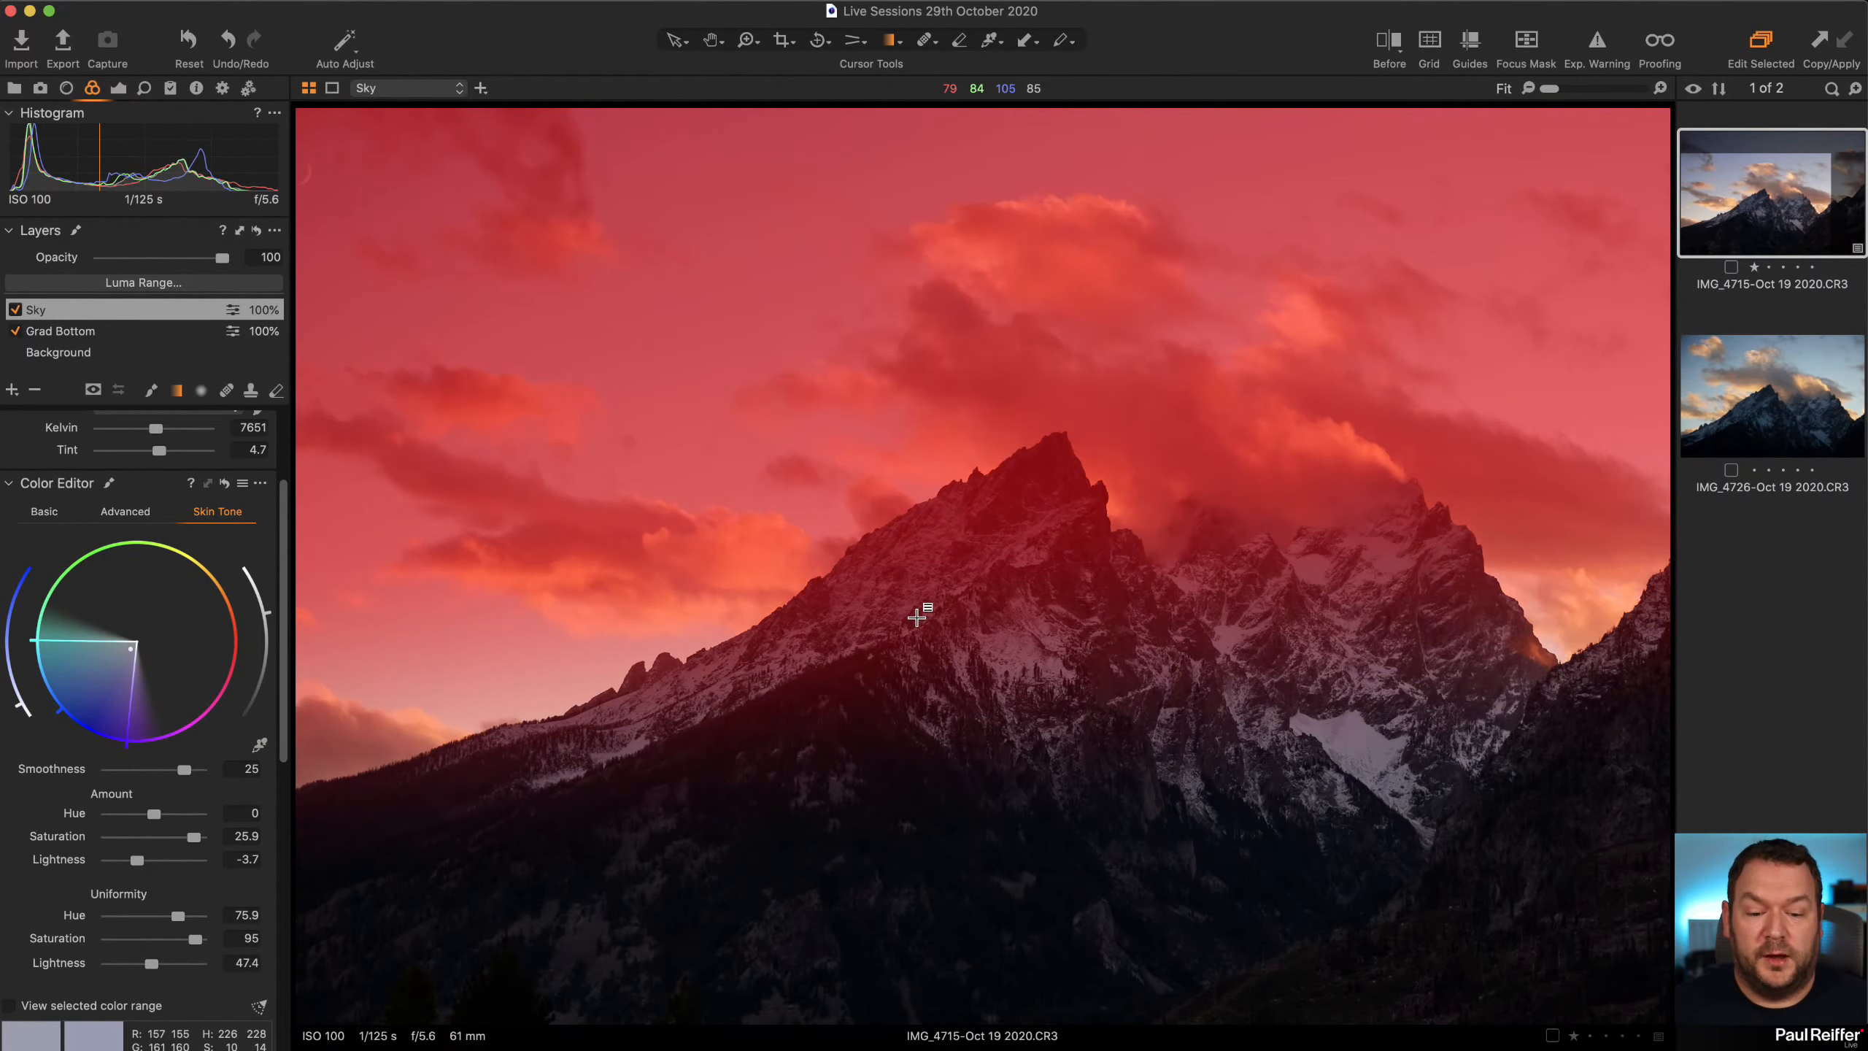
Erase the mountains and foreground from the Sky layer's mask with a size 512, hardness 0 eraser at 100 opacity and flow
key(b)
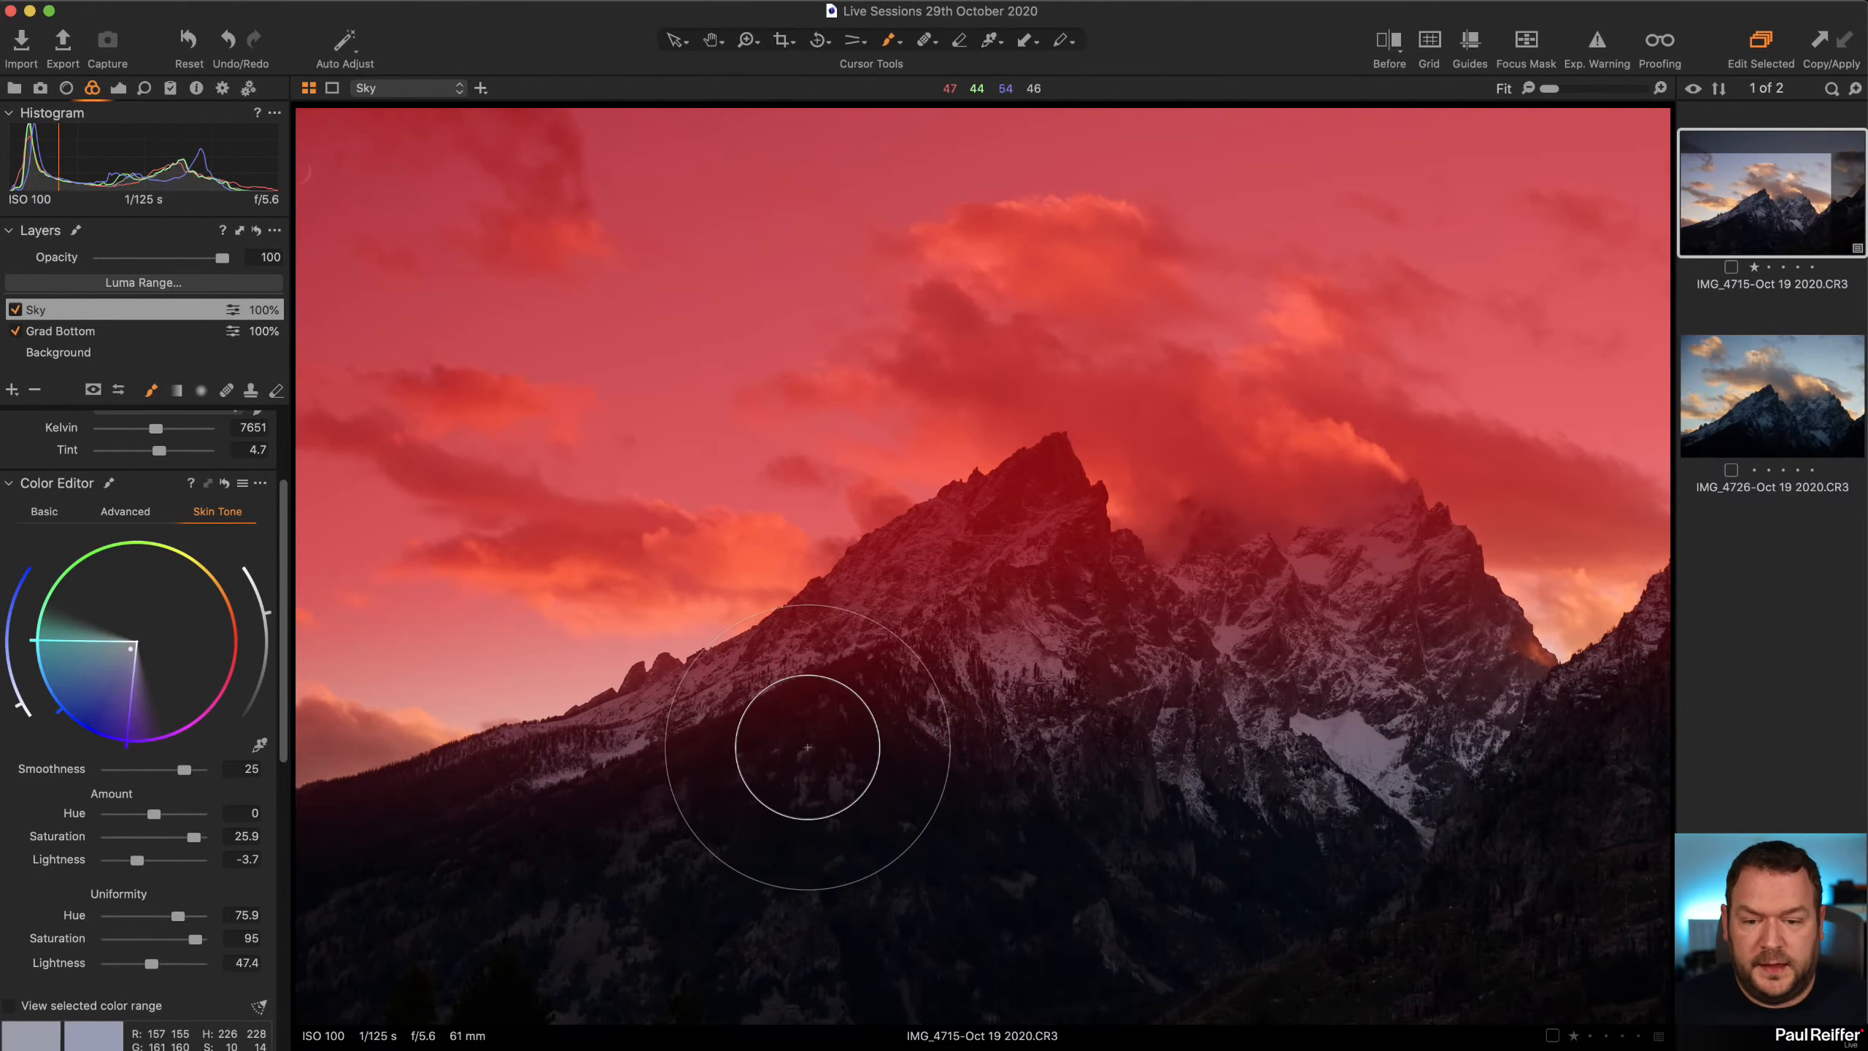
right_click(919, 702)
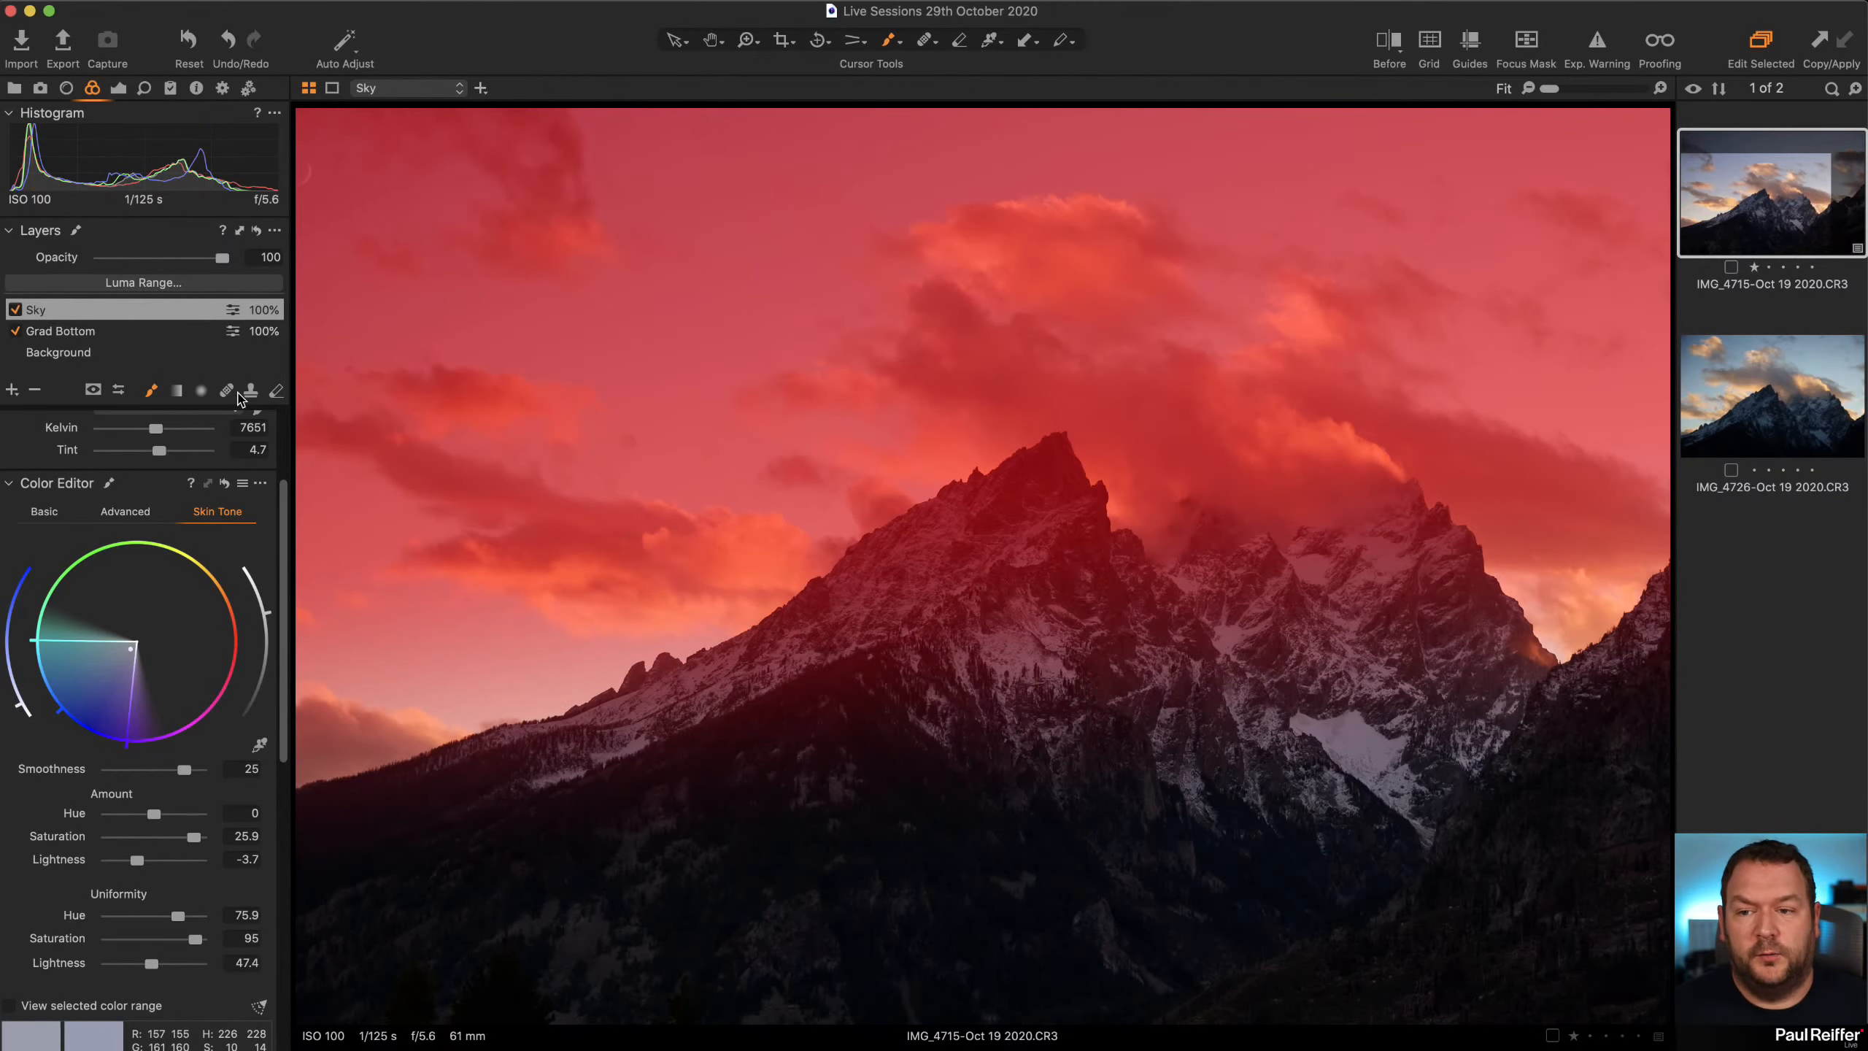
click(276, 390)
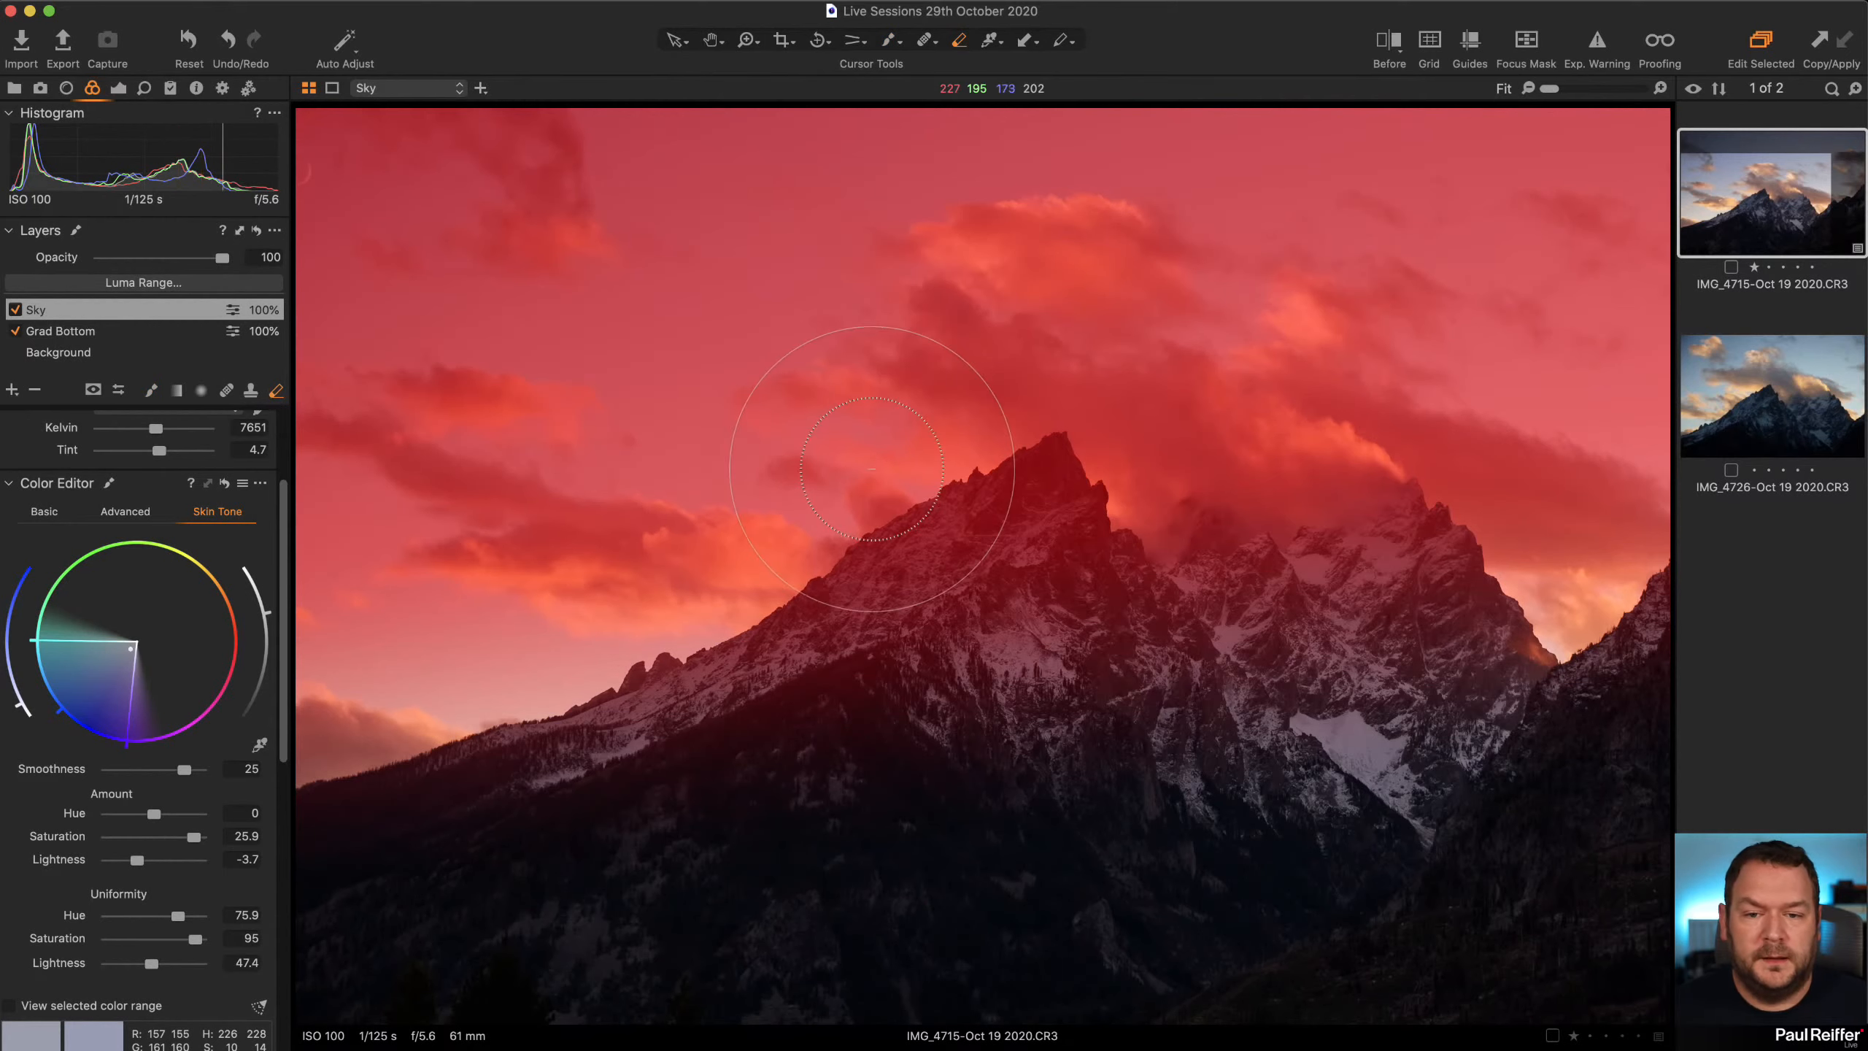
right_click(871, 470)
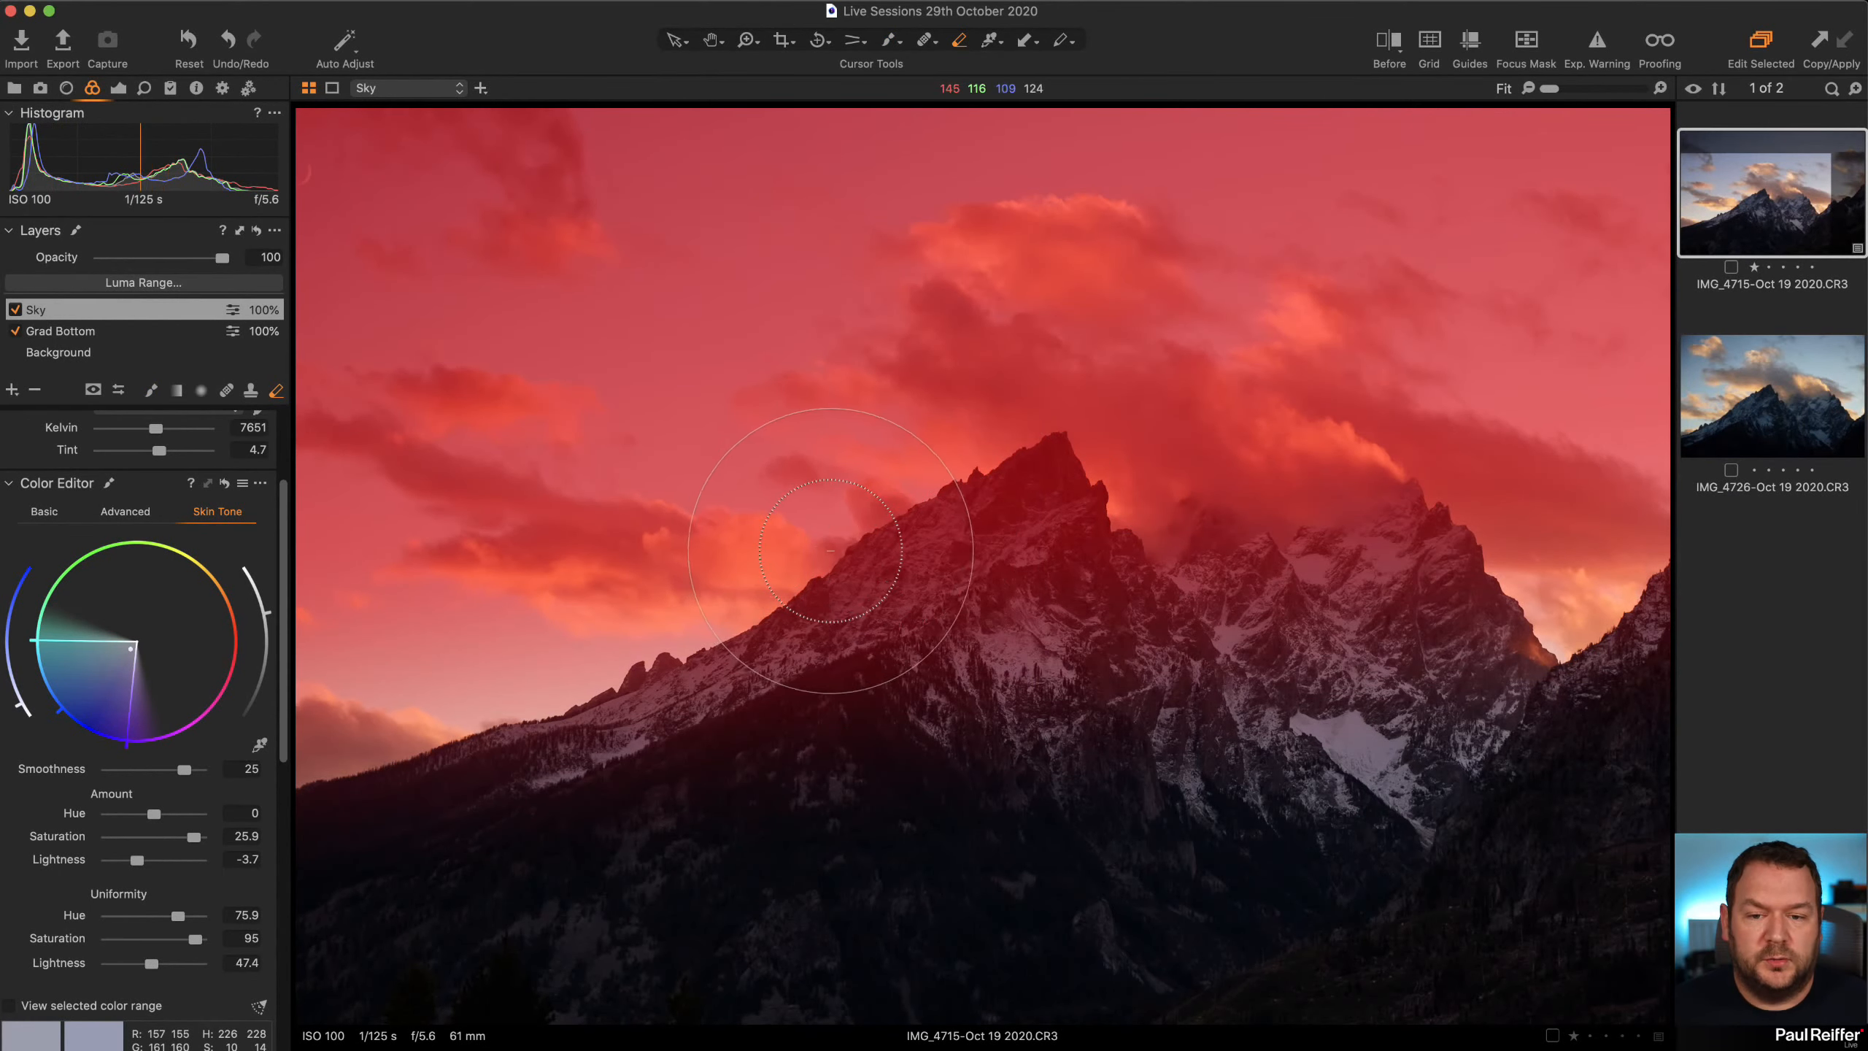
right_click(824, 578)
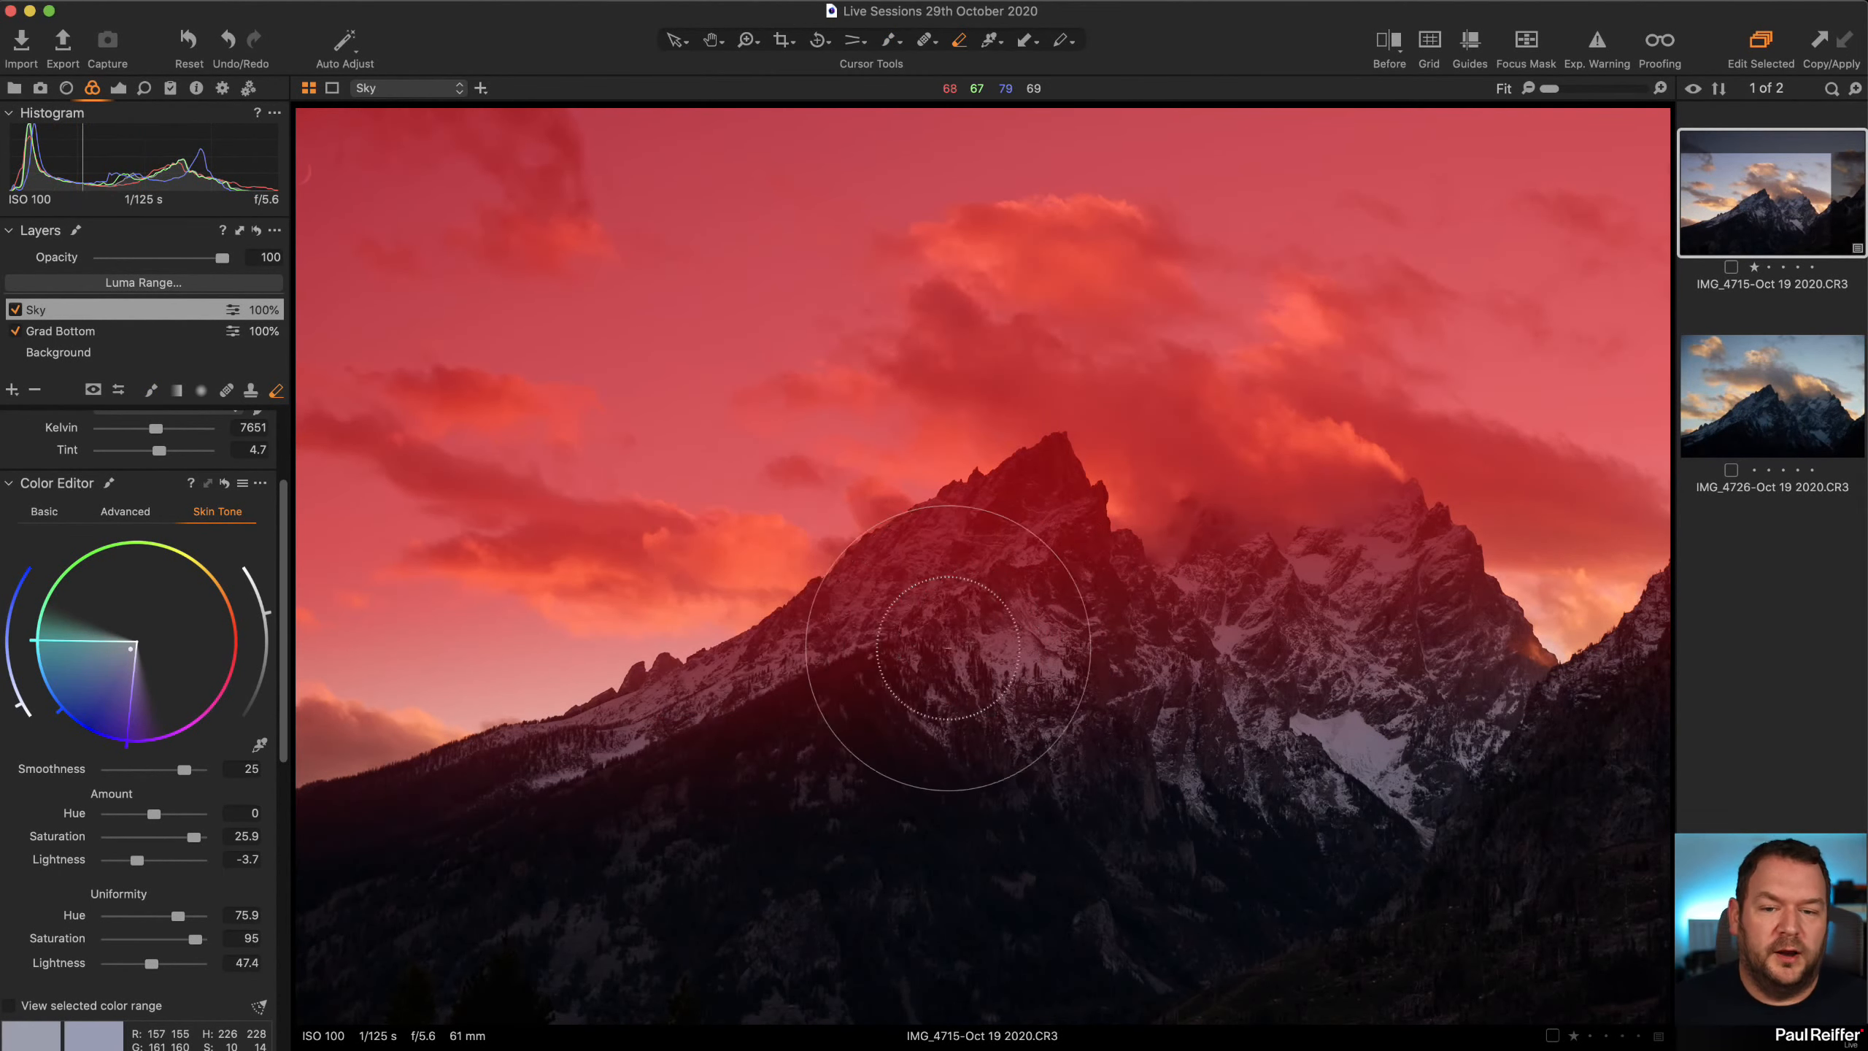
right_click(901, 685)
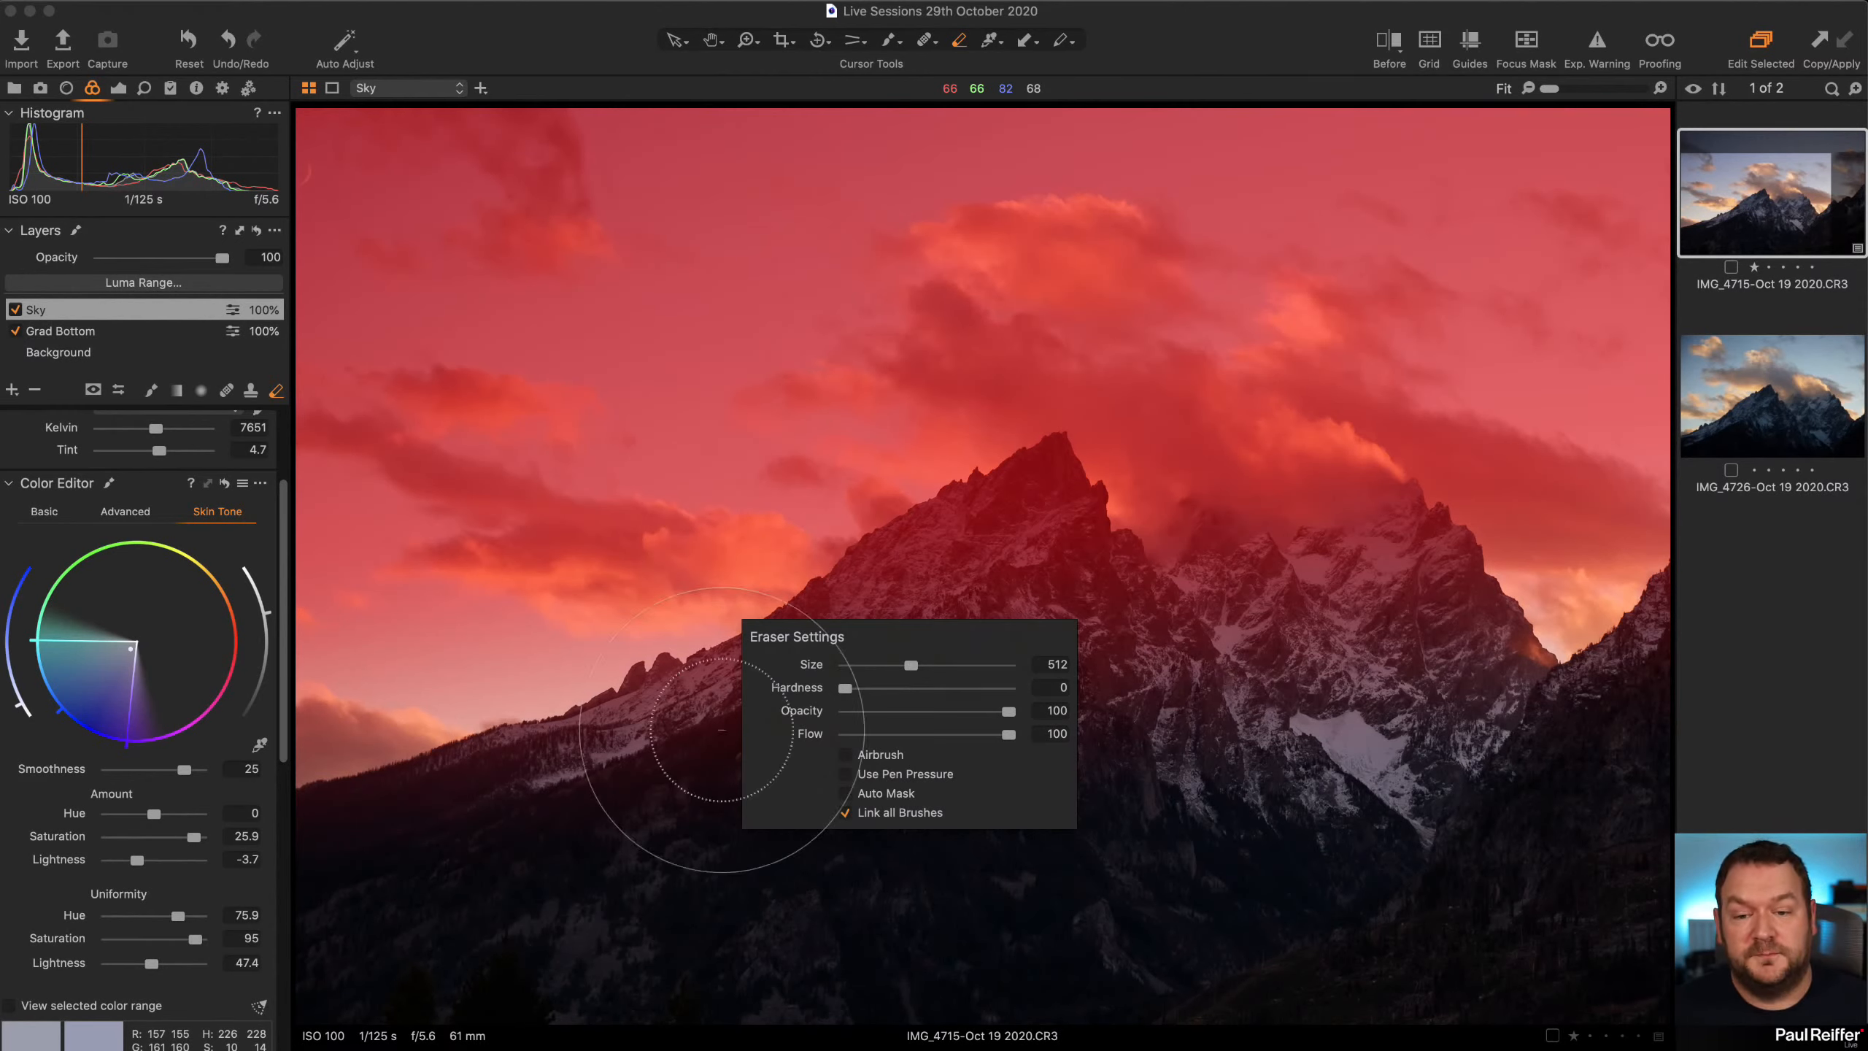
mouse_move(472, 833)
mouse_down()
mouse_move(881, 670)
mouse_move(797, 711)
mouse_move(1062, 536)
mouse_move(1015, 707)
mouse_move(1126, 681)
mouse_move(1148, 593)
mouse_move(1235, 608)
mouse_move(1343, 686)
mouse_move(1264, 639)
mouse_move(1350, 588)
mouse_move(1422, 604)
mouse_move(1484, 701)
mouse_move(1350, 783)
mouse_move(1459, 788)
mouse_move(1610, 757)
mouse_move(1707, 658)
mouse_up()
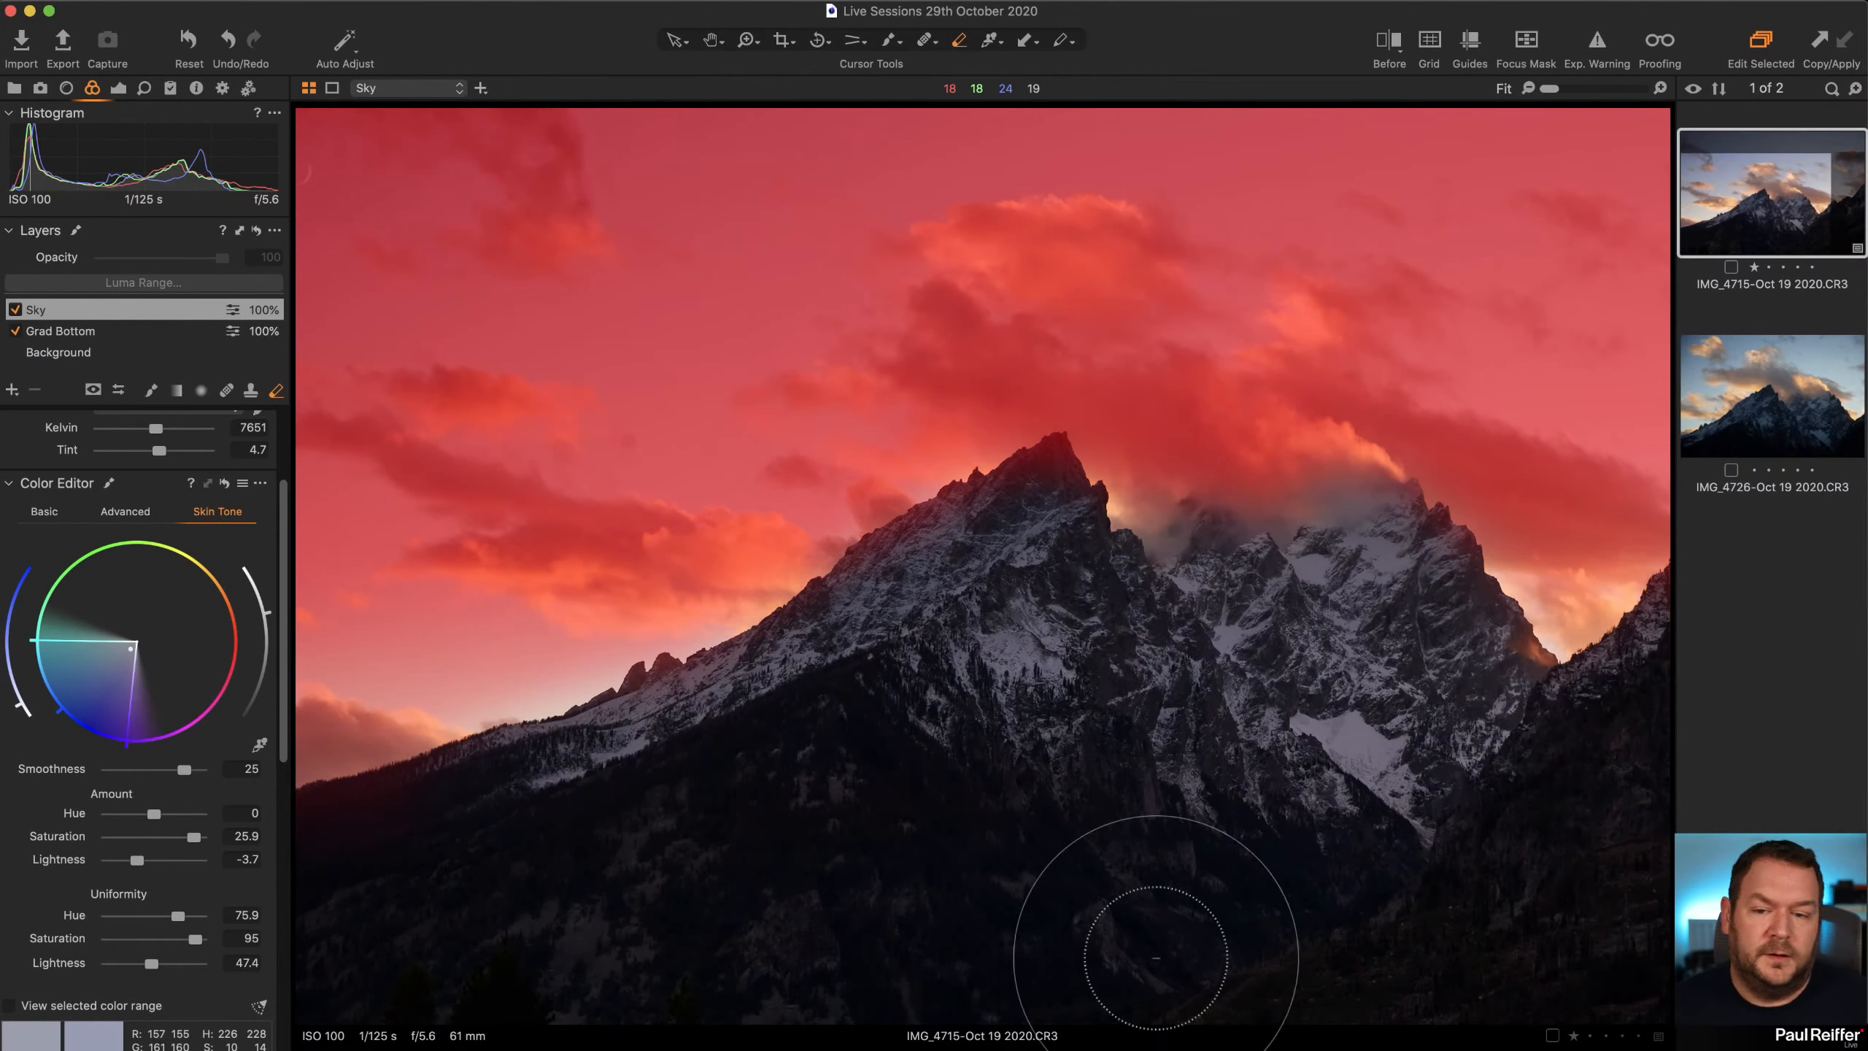
Hide the mask overlay and compare the photo with and without the Sky layer's Color Editor adjustment
key(m)
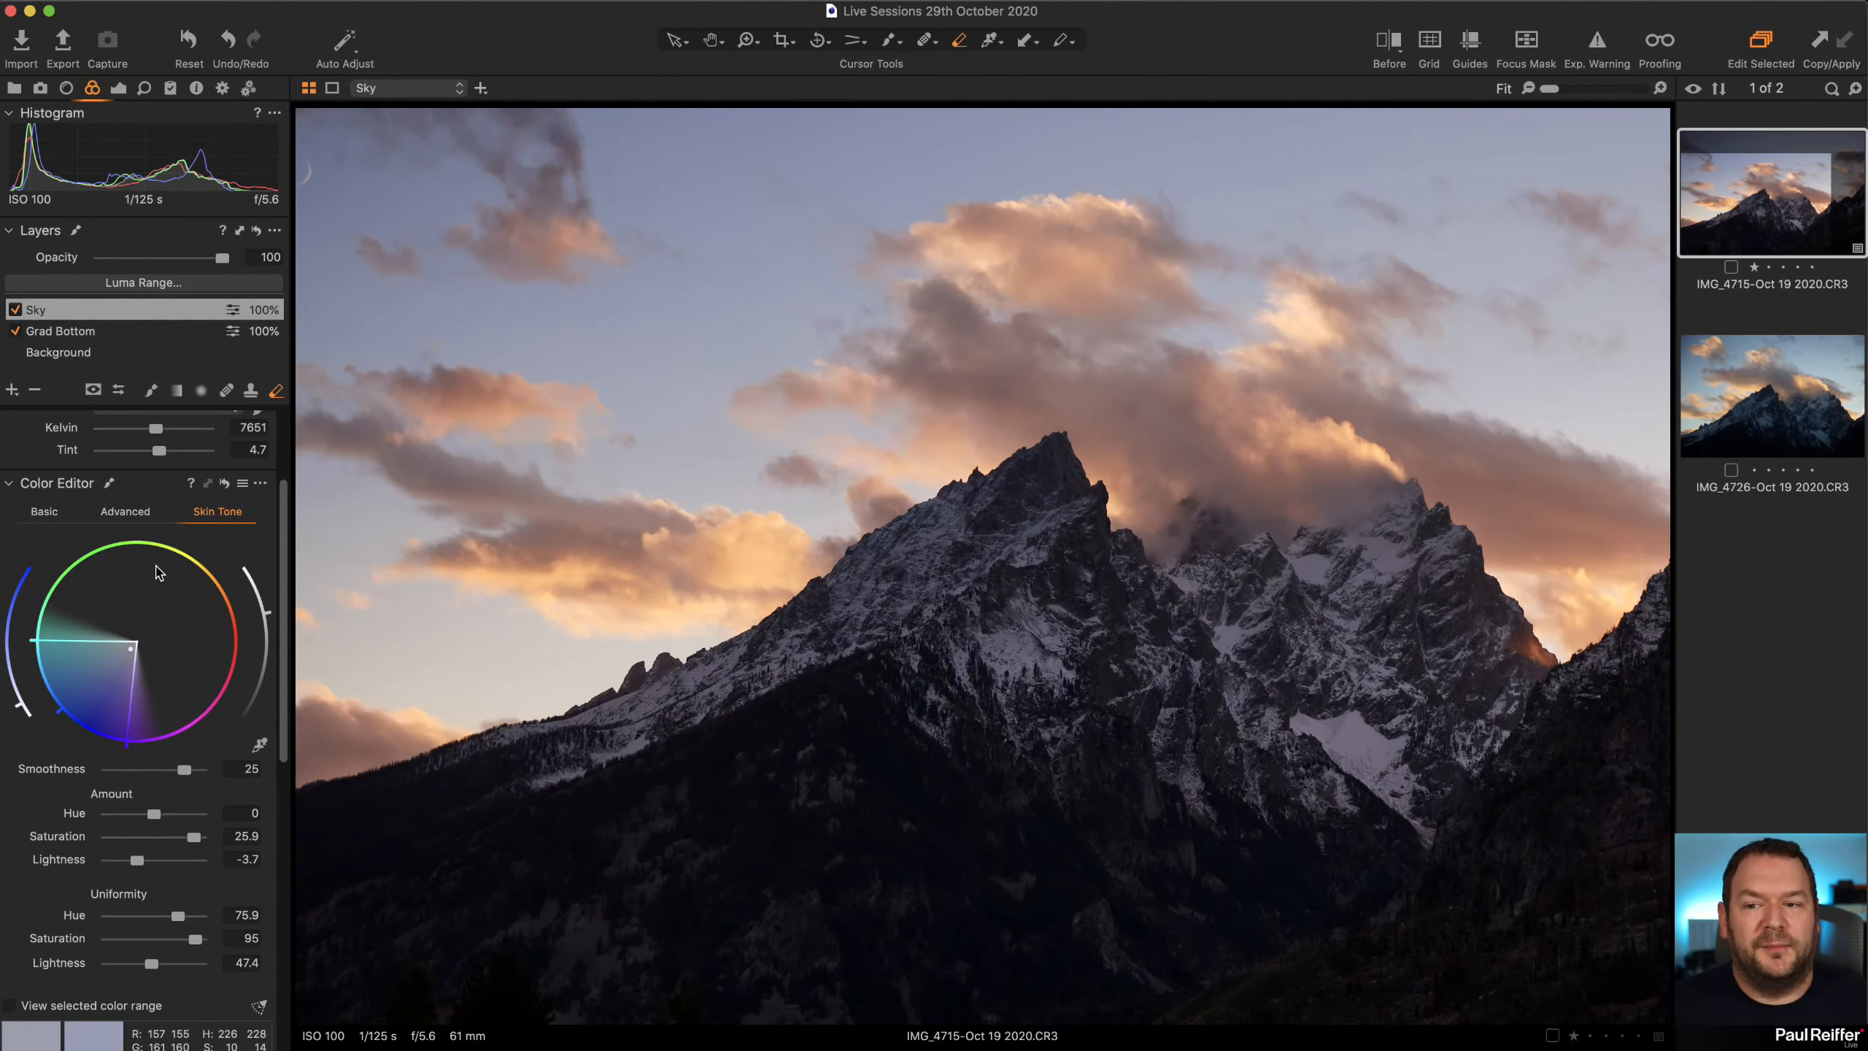
click(228, 484)
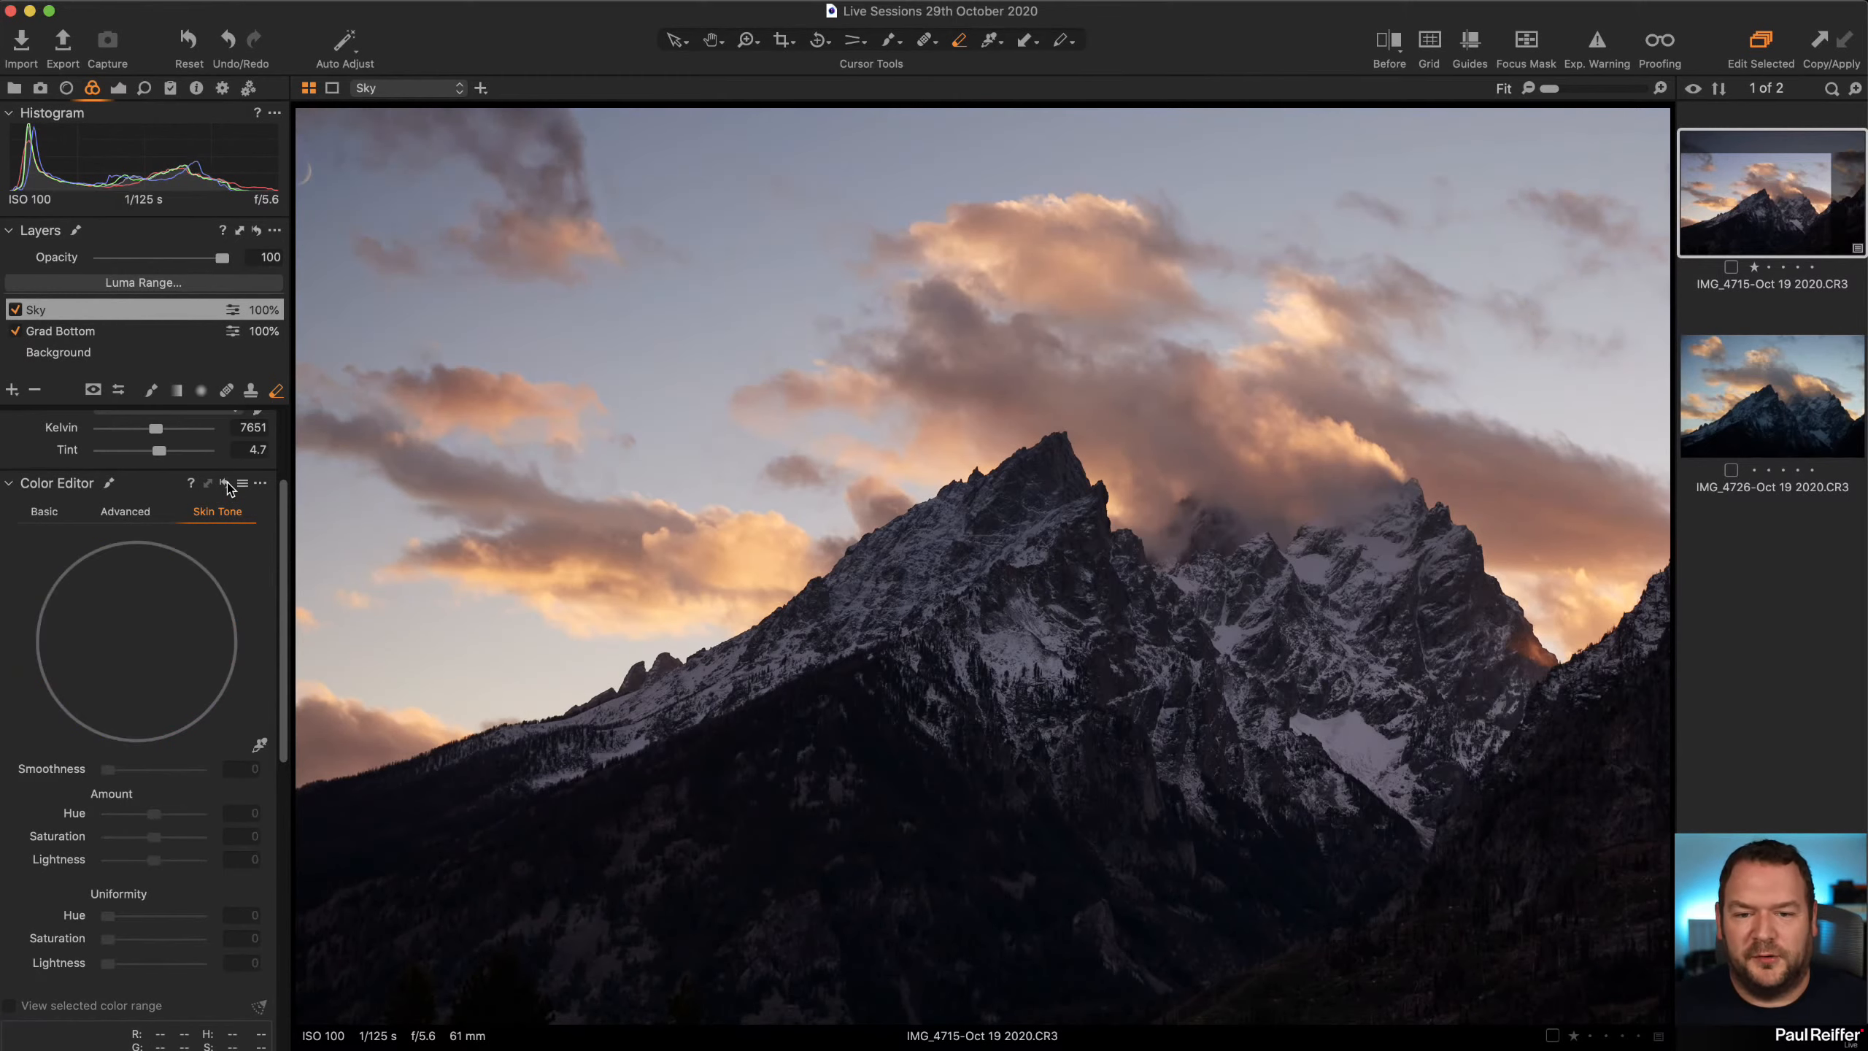
click(228, 484)
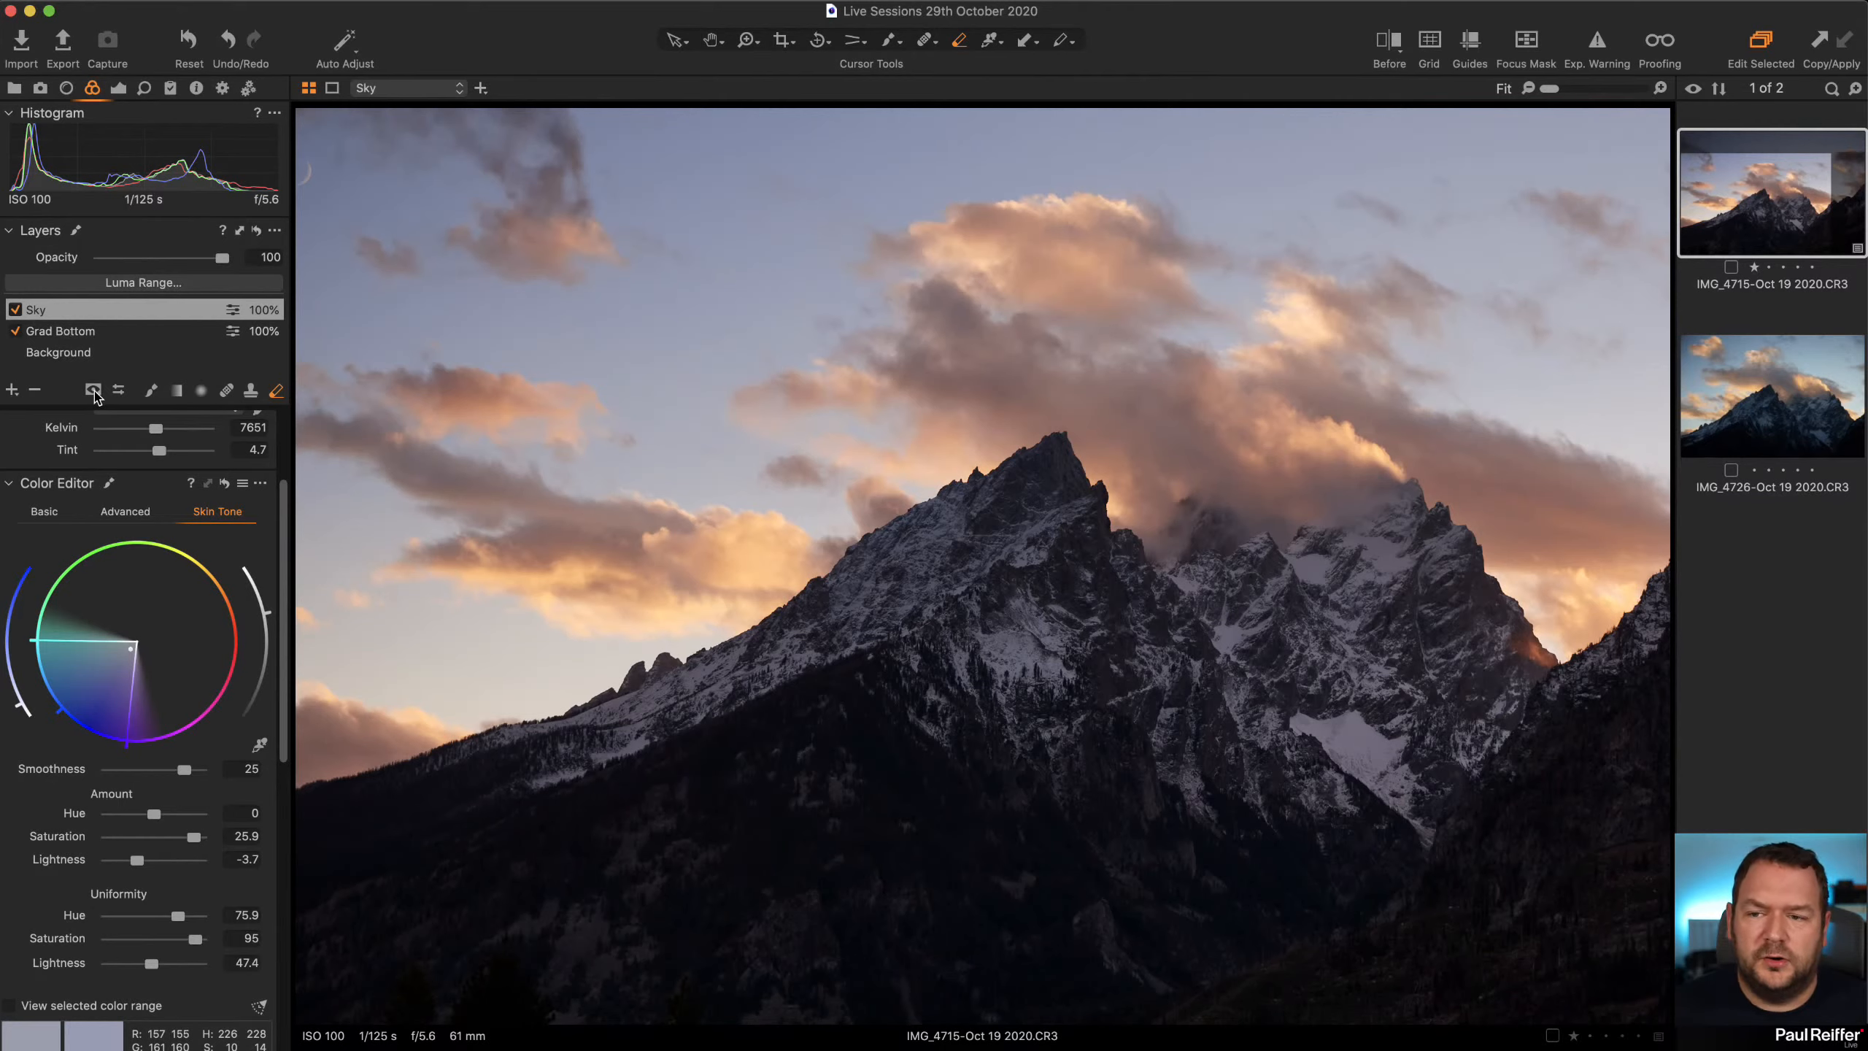
Set the Sky layer's Exposure to -0.23 and its High Dynamic Range Highlight to -12
scroll(100, 538, up, 4)
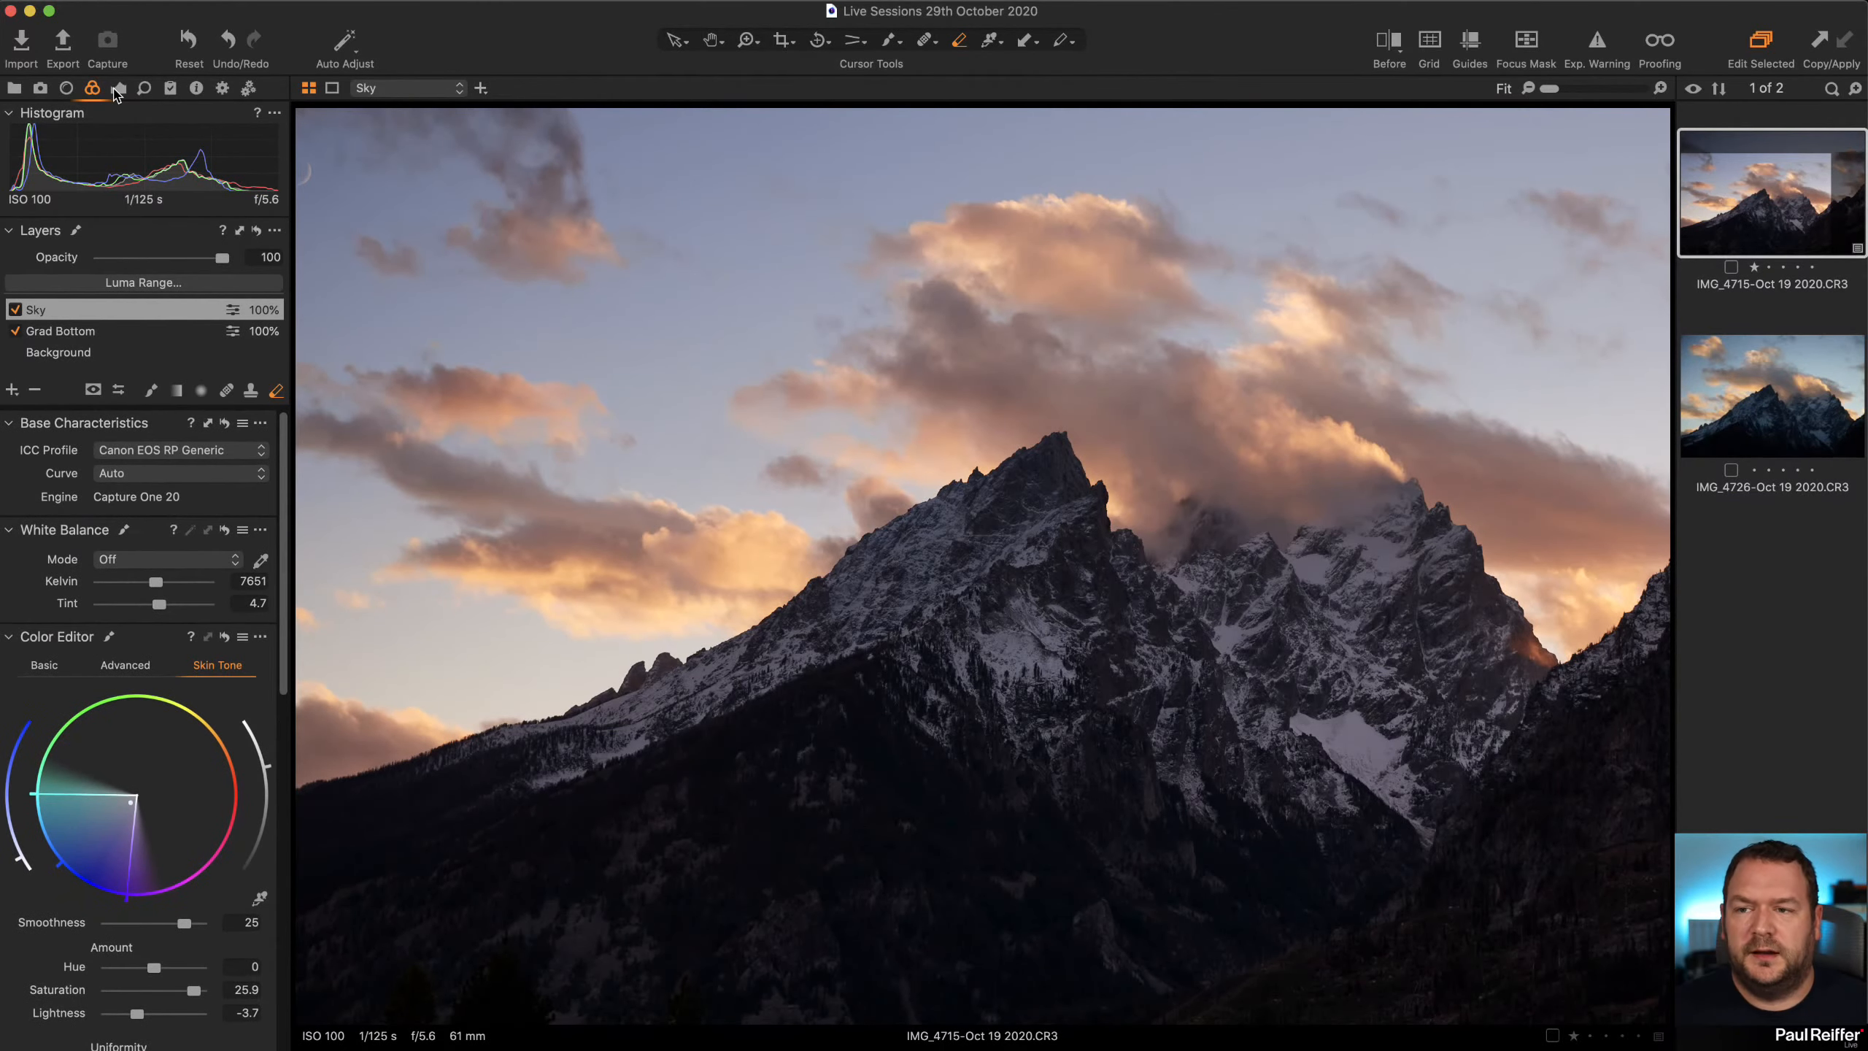
click(118, 89)
drag(157, 560, 154, 563)
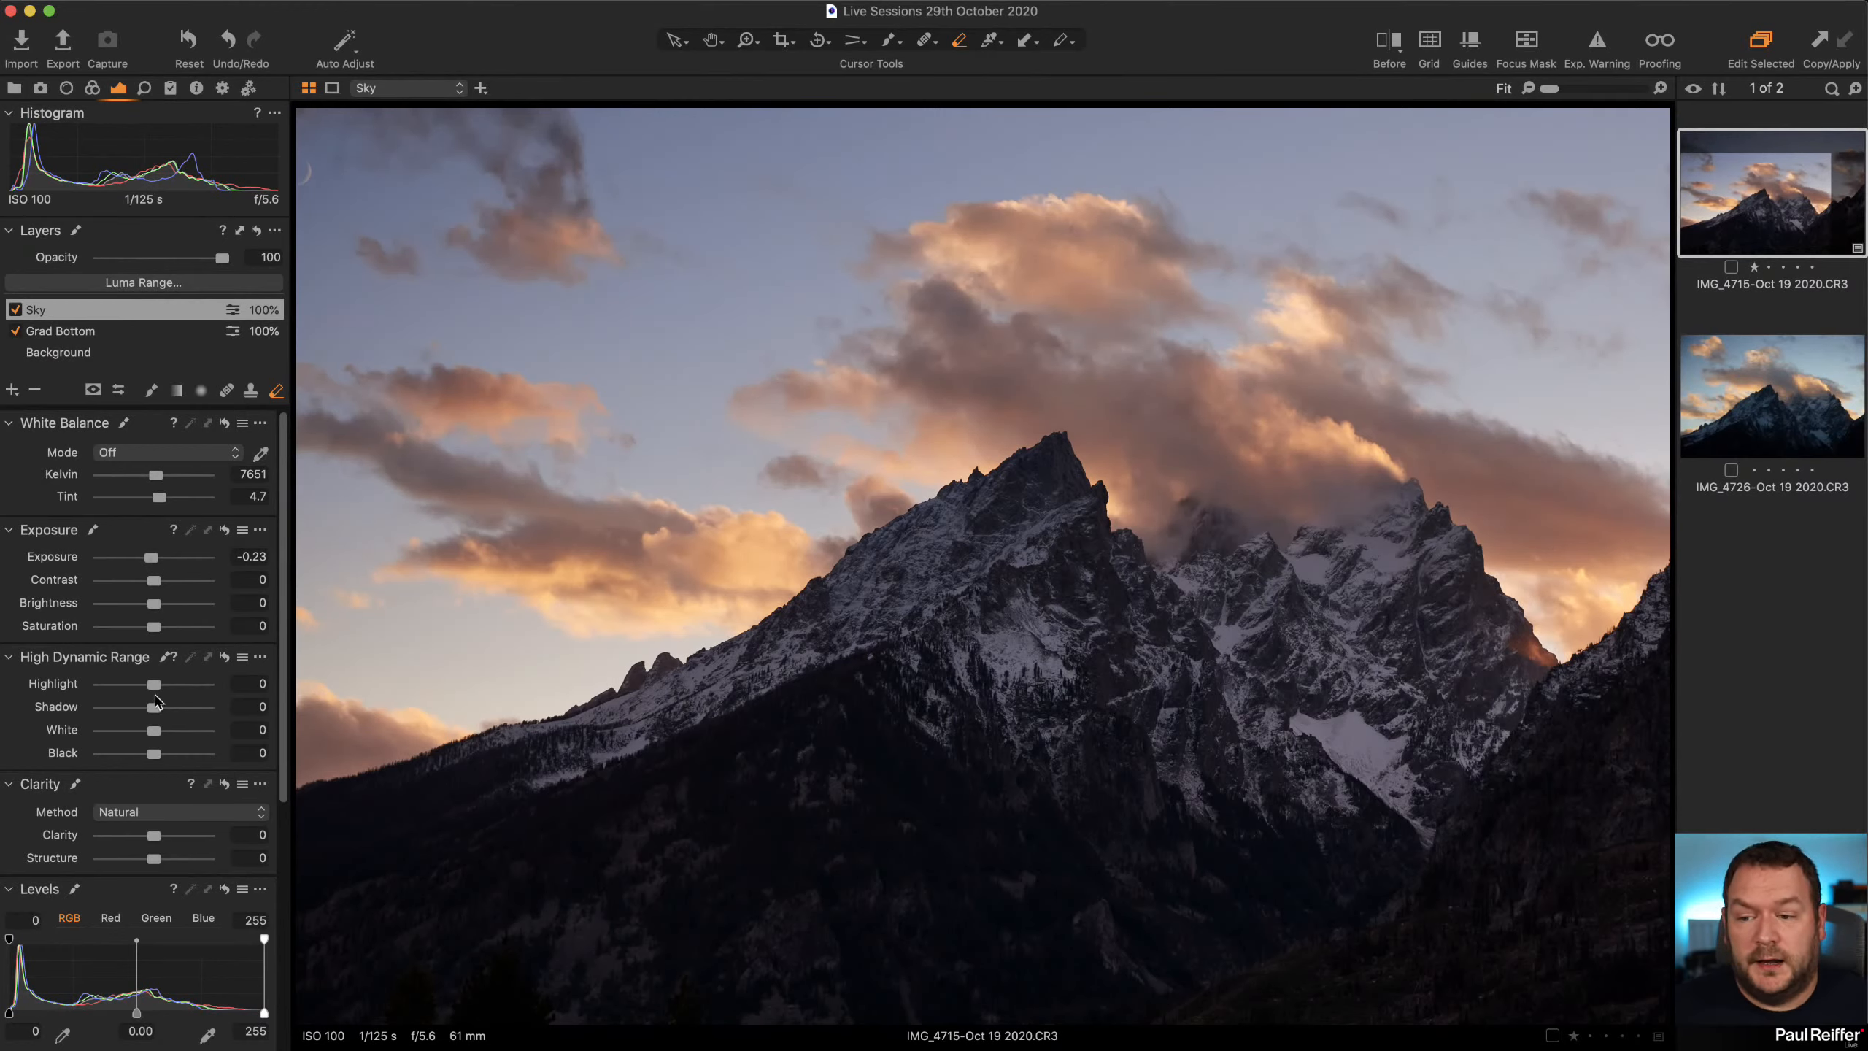
mouse_move(154, 688)
mouse_down()
mouse_move(134, 689)
mouse_move(151, 688)
mouse_up()
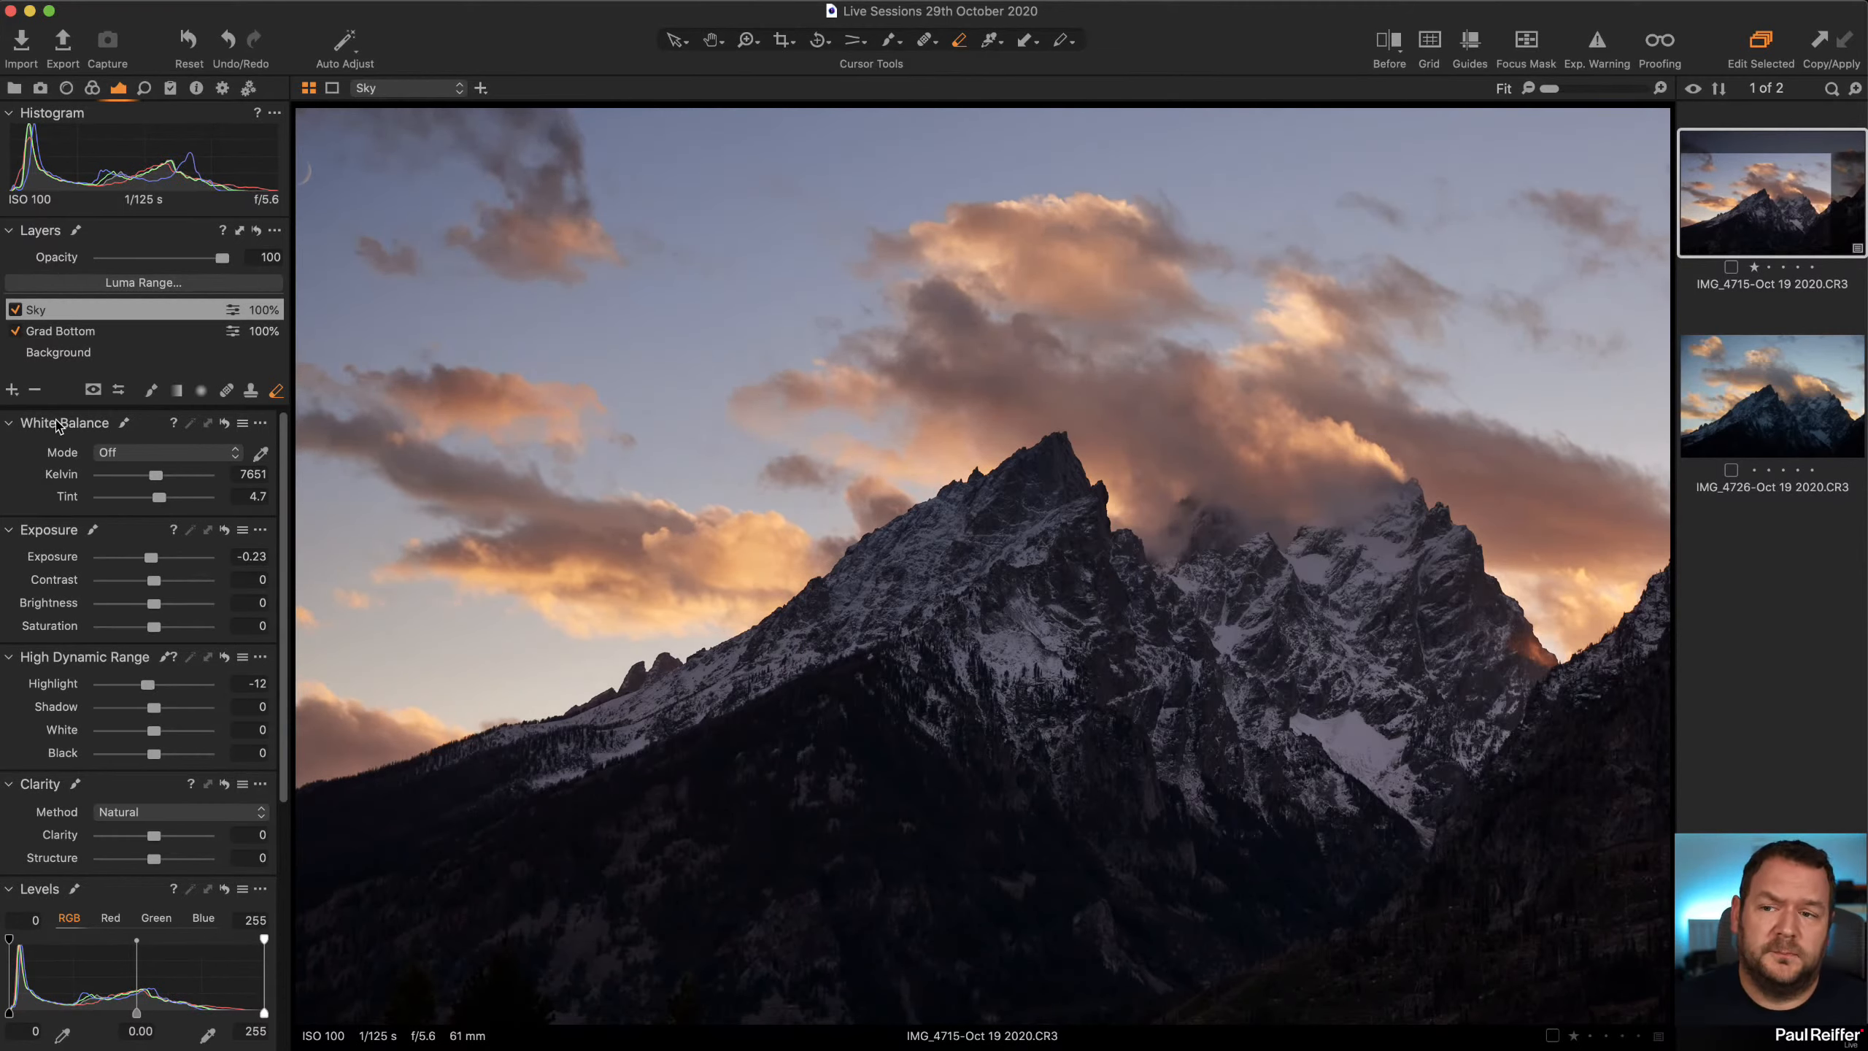
Add a new empty adjustment layer and set its RGB Levels white point to 246 and midtone to 0.02
click(13, 390)
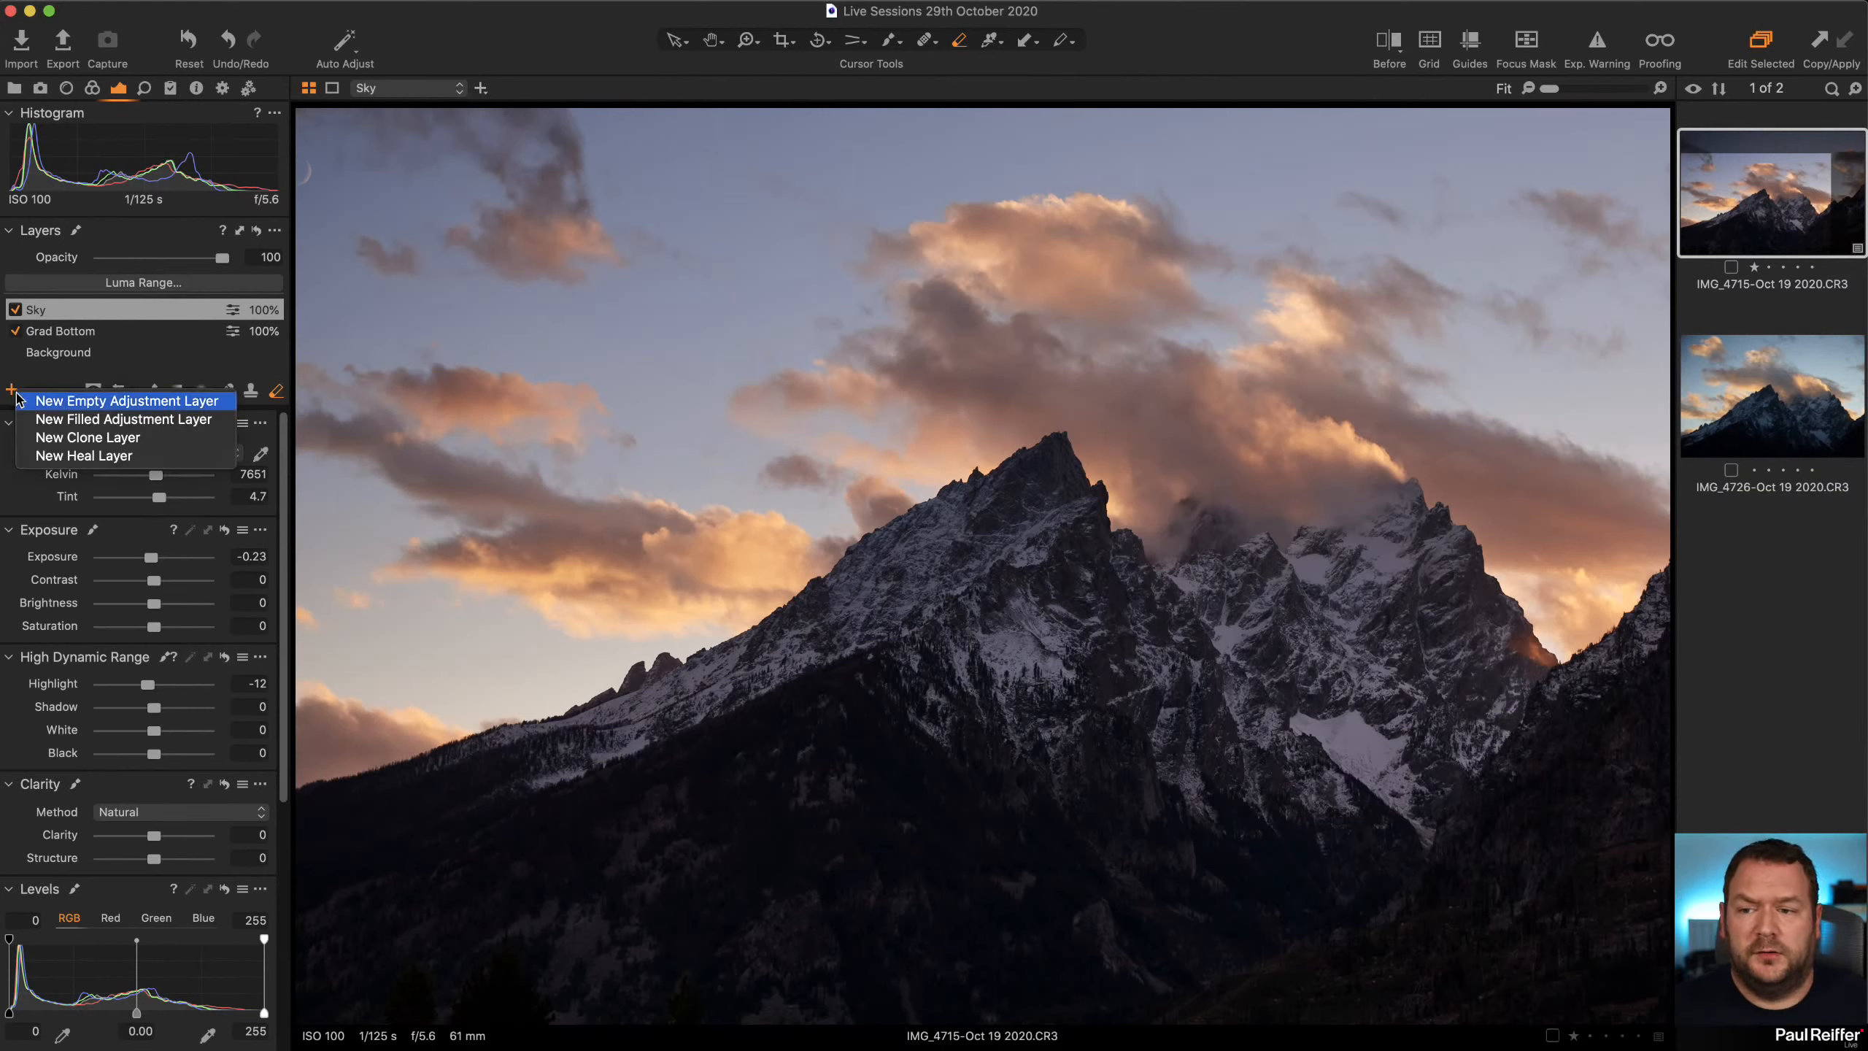
click(94, 403)
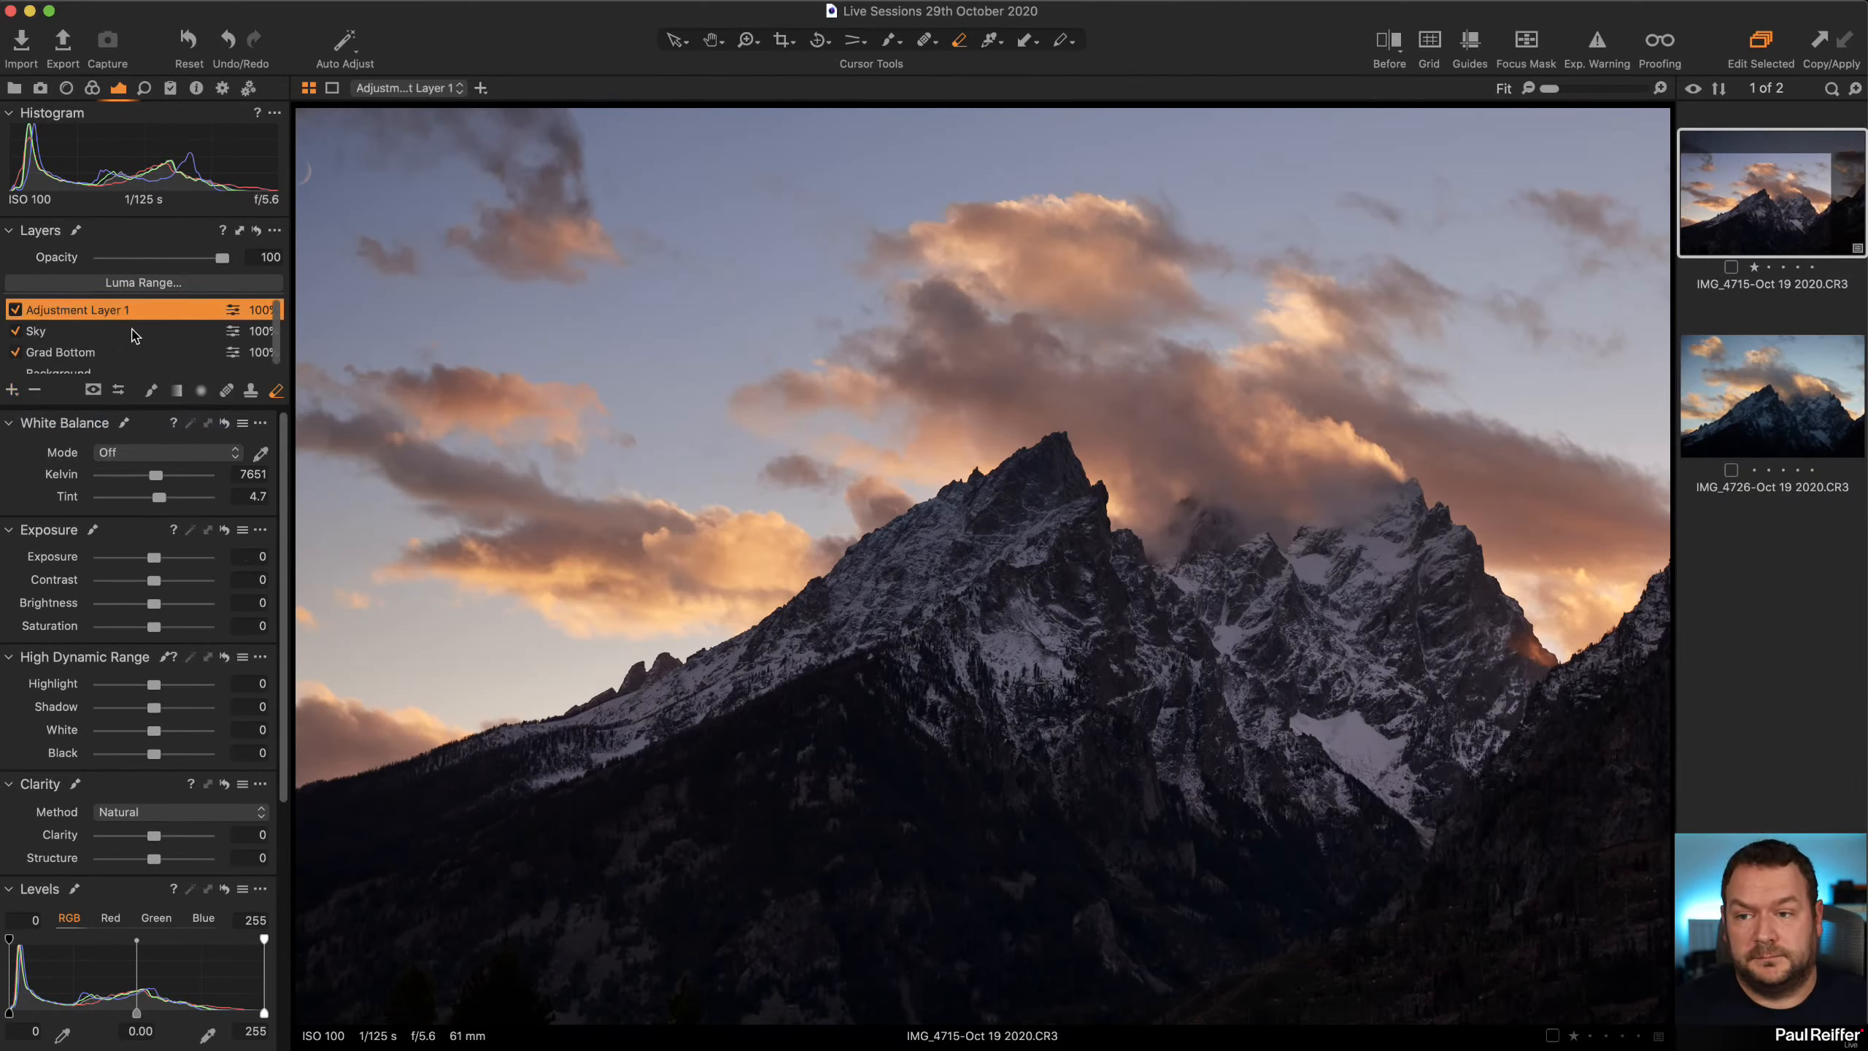
scroll(231, 960, down, 2)
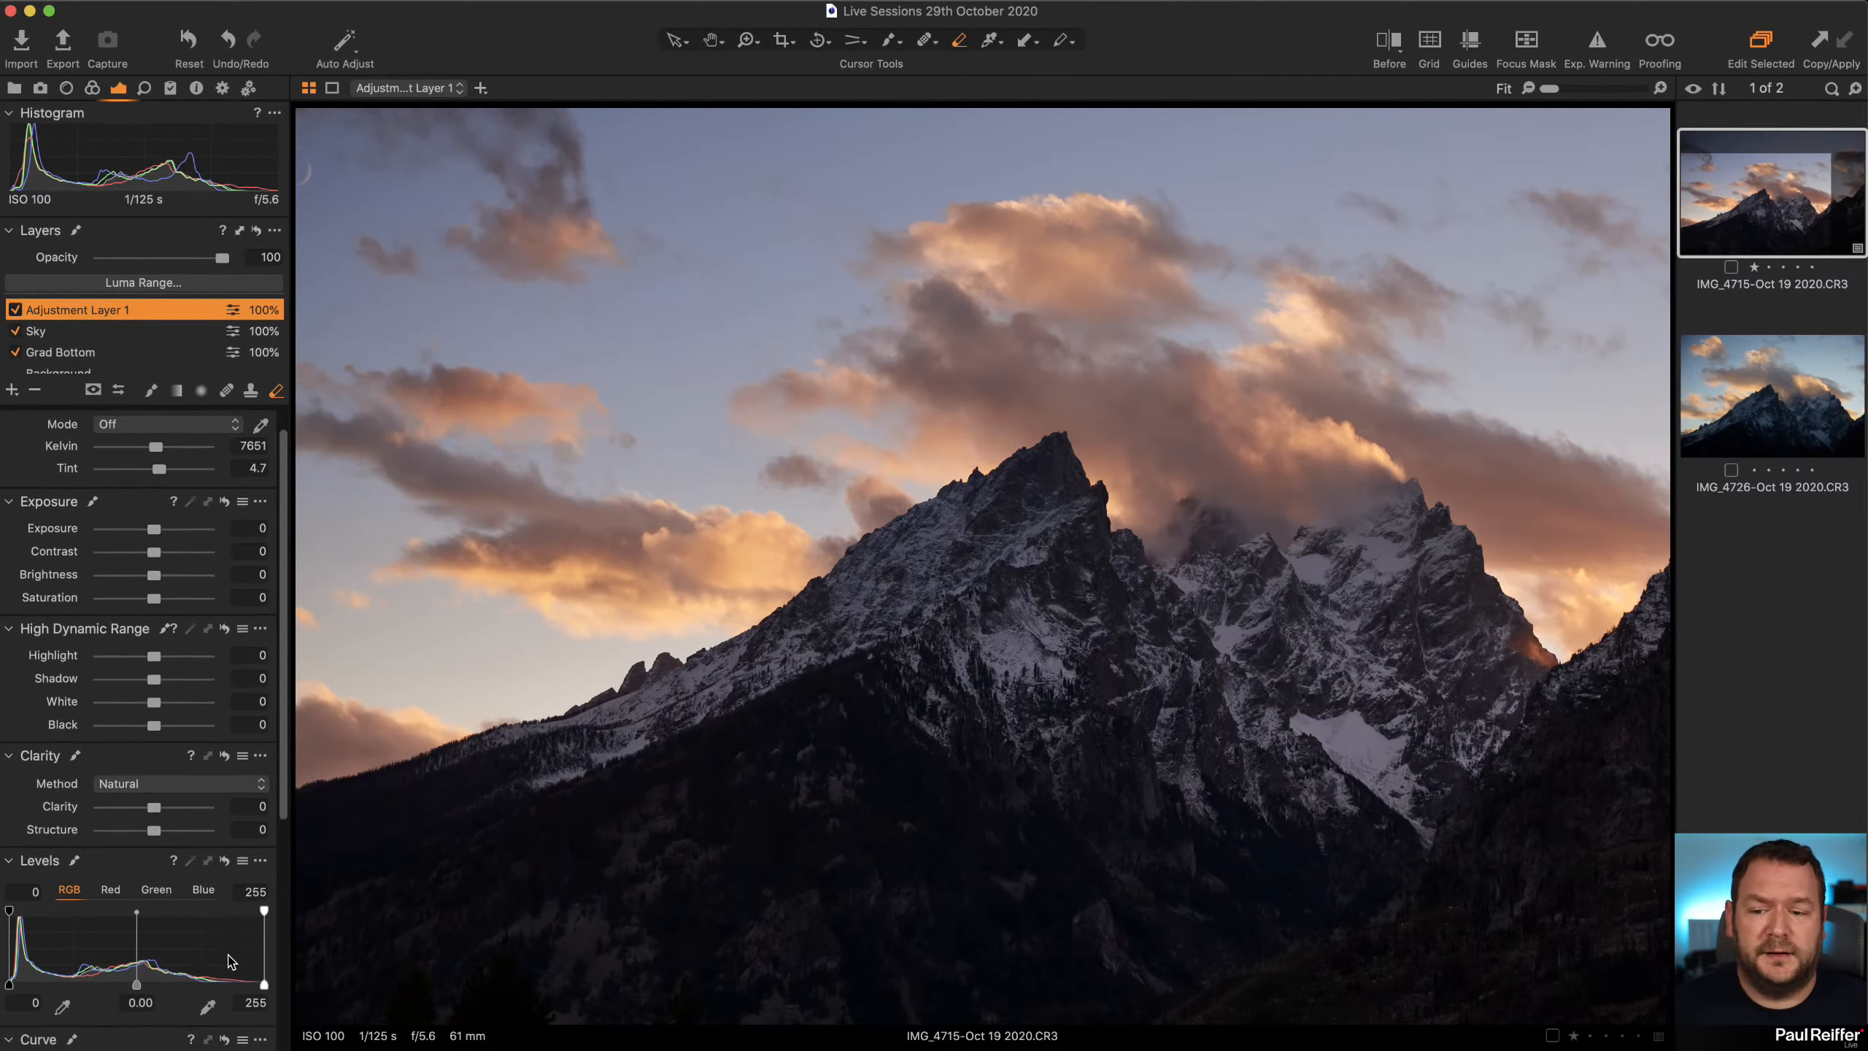
scroll(231, 960, down, 2)
drag(263, 942, 254, 946)
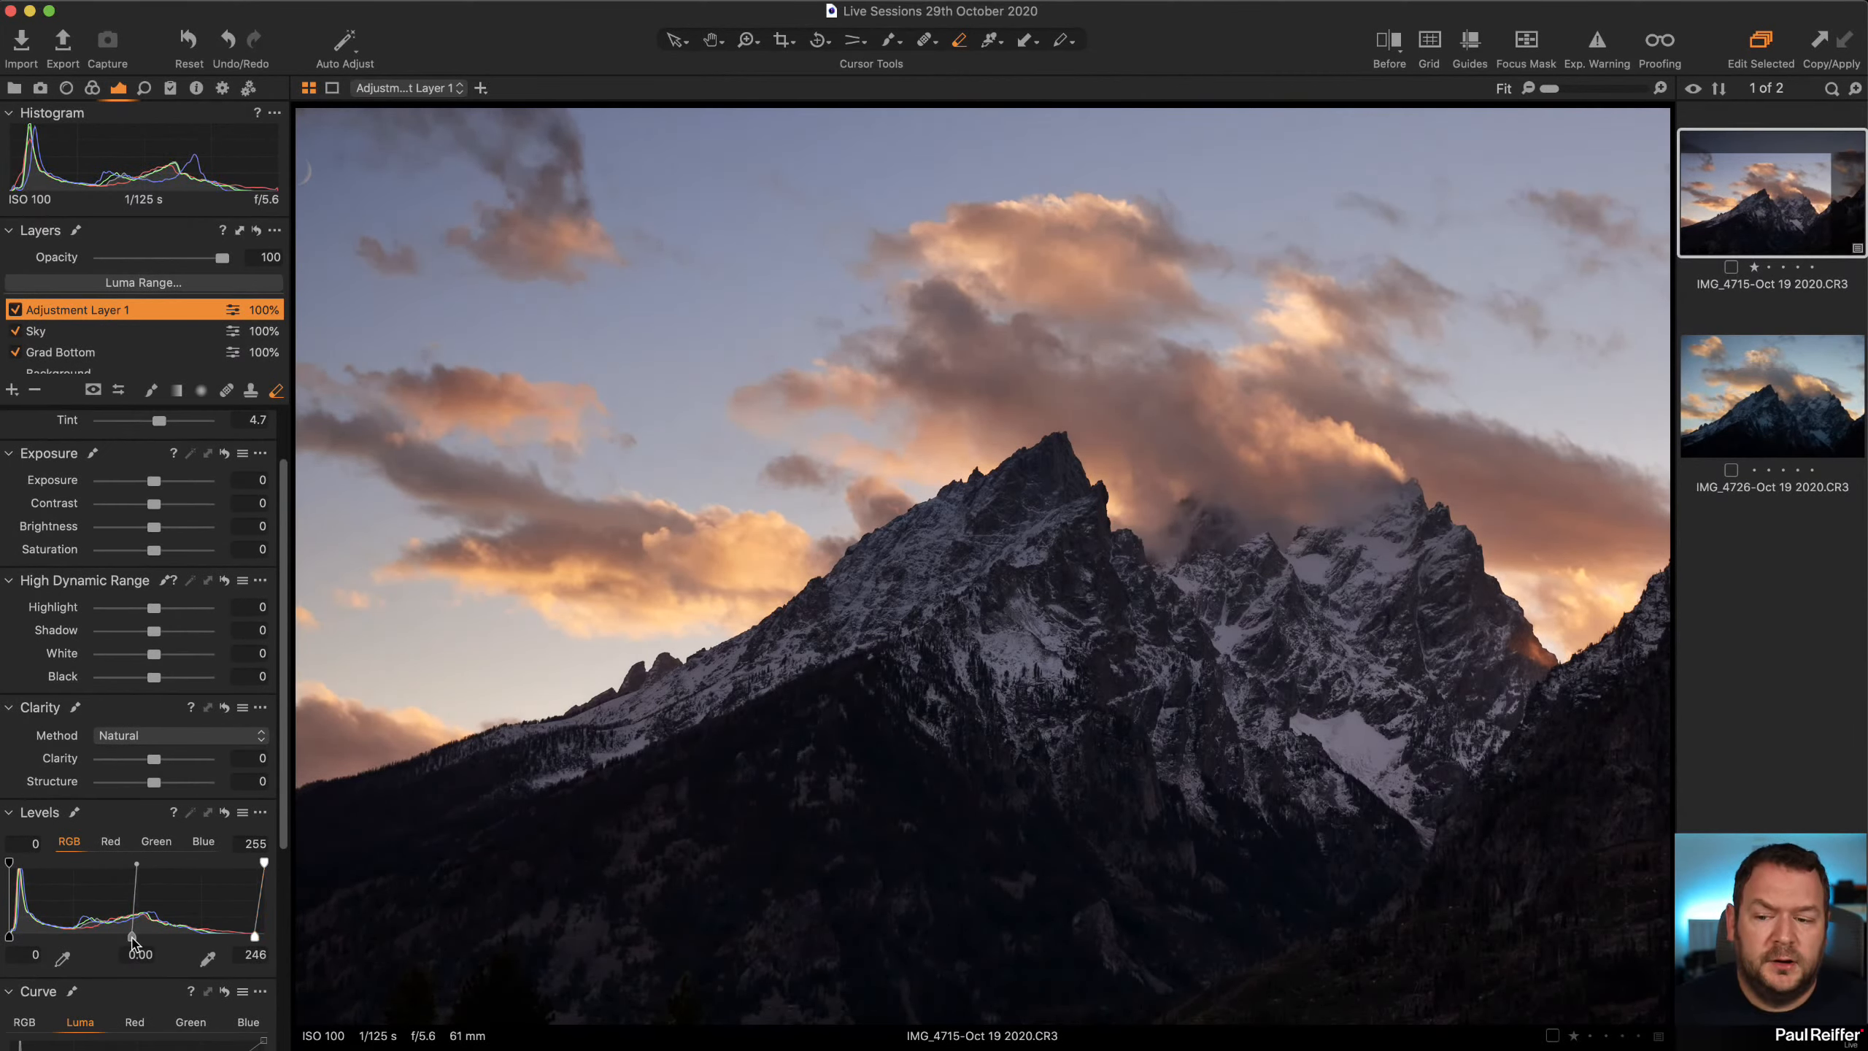
drag(132, 940, 129, 939)
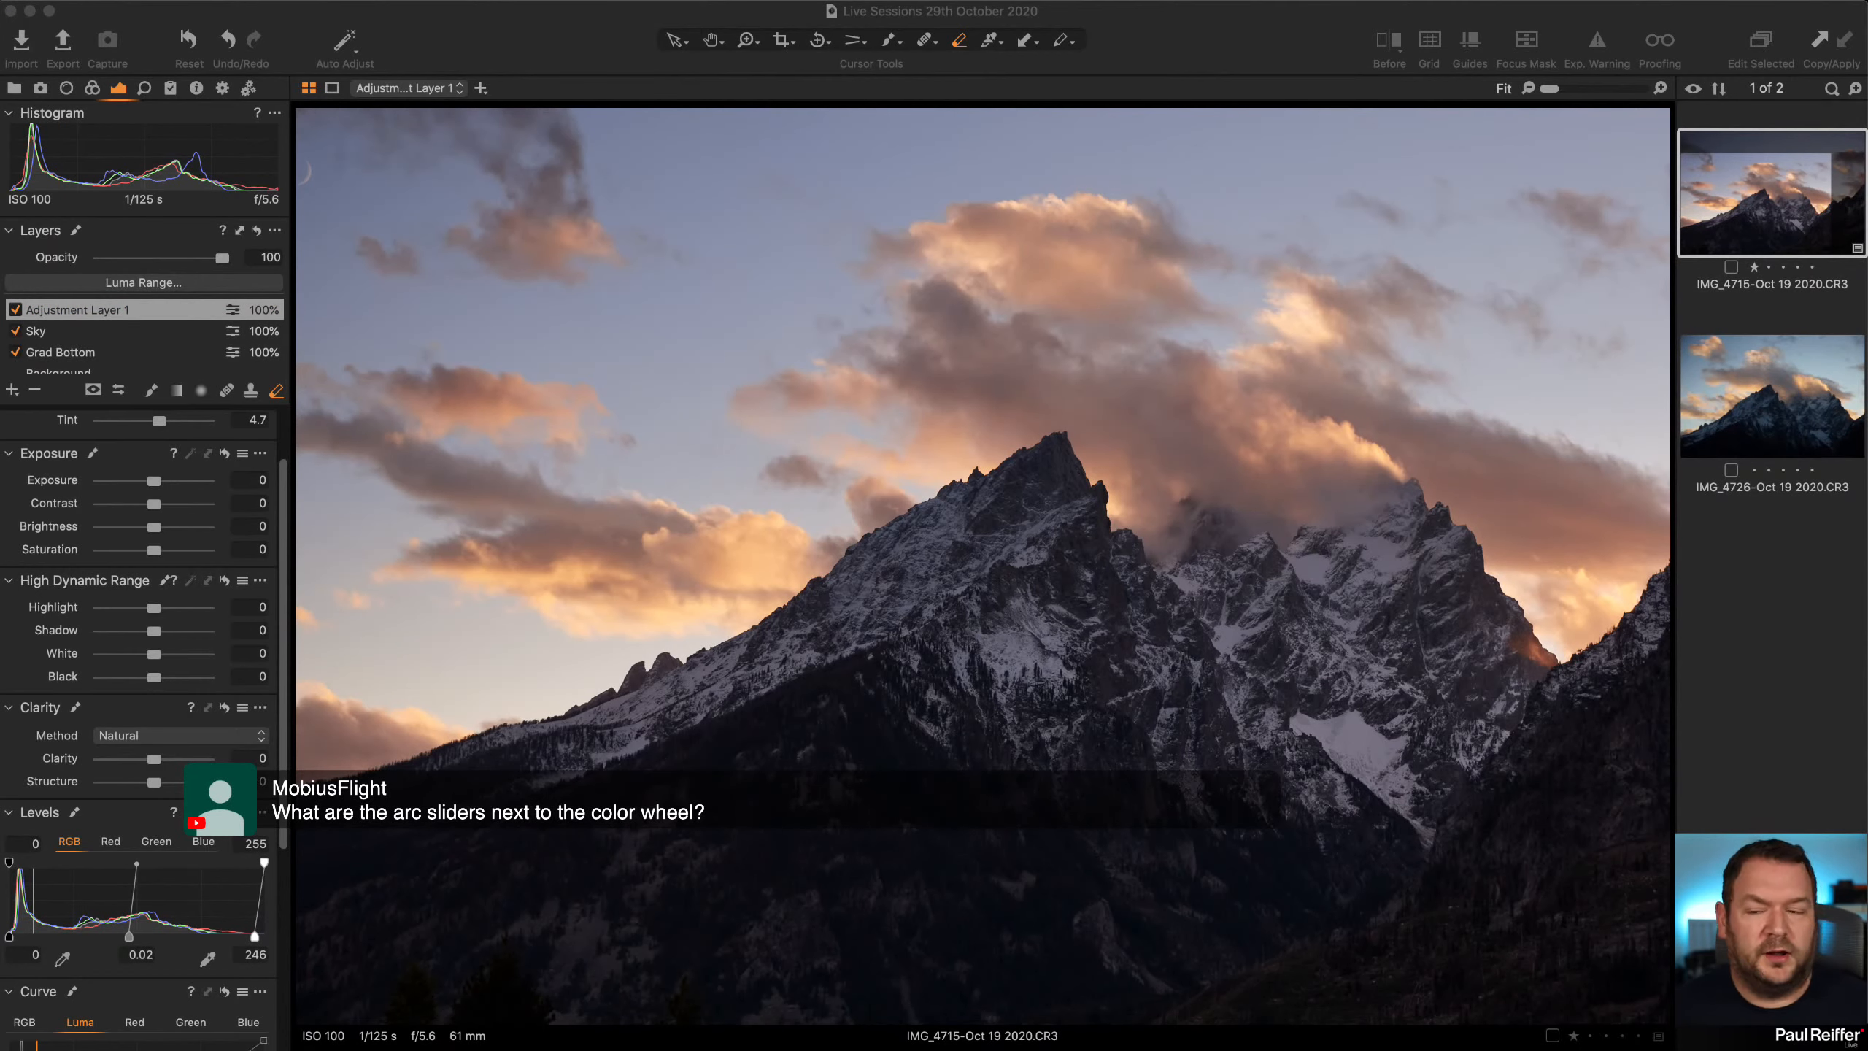
On a trial adjustment layer, sample the blue sky in the advanced Color Editor, widen the selected color range, and delete the layer
click(94, 88)
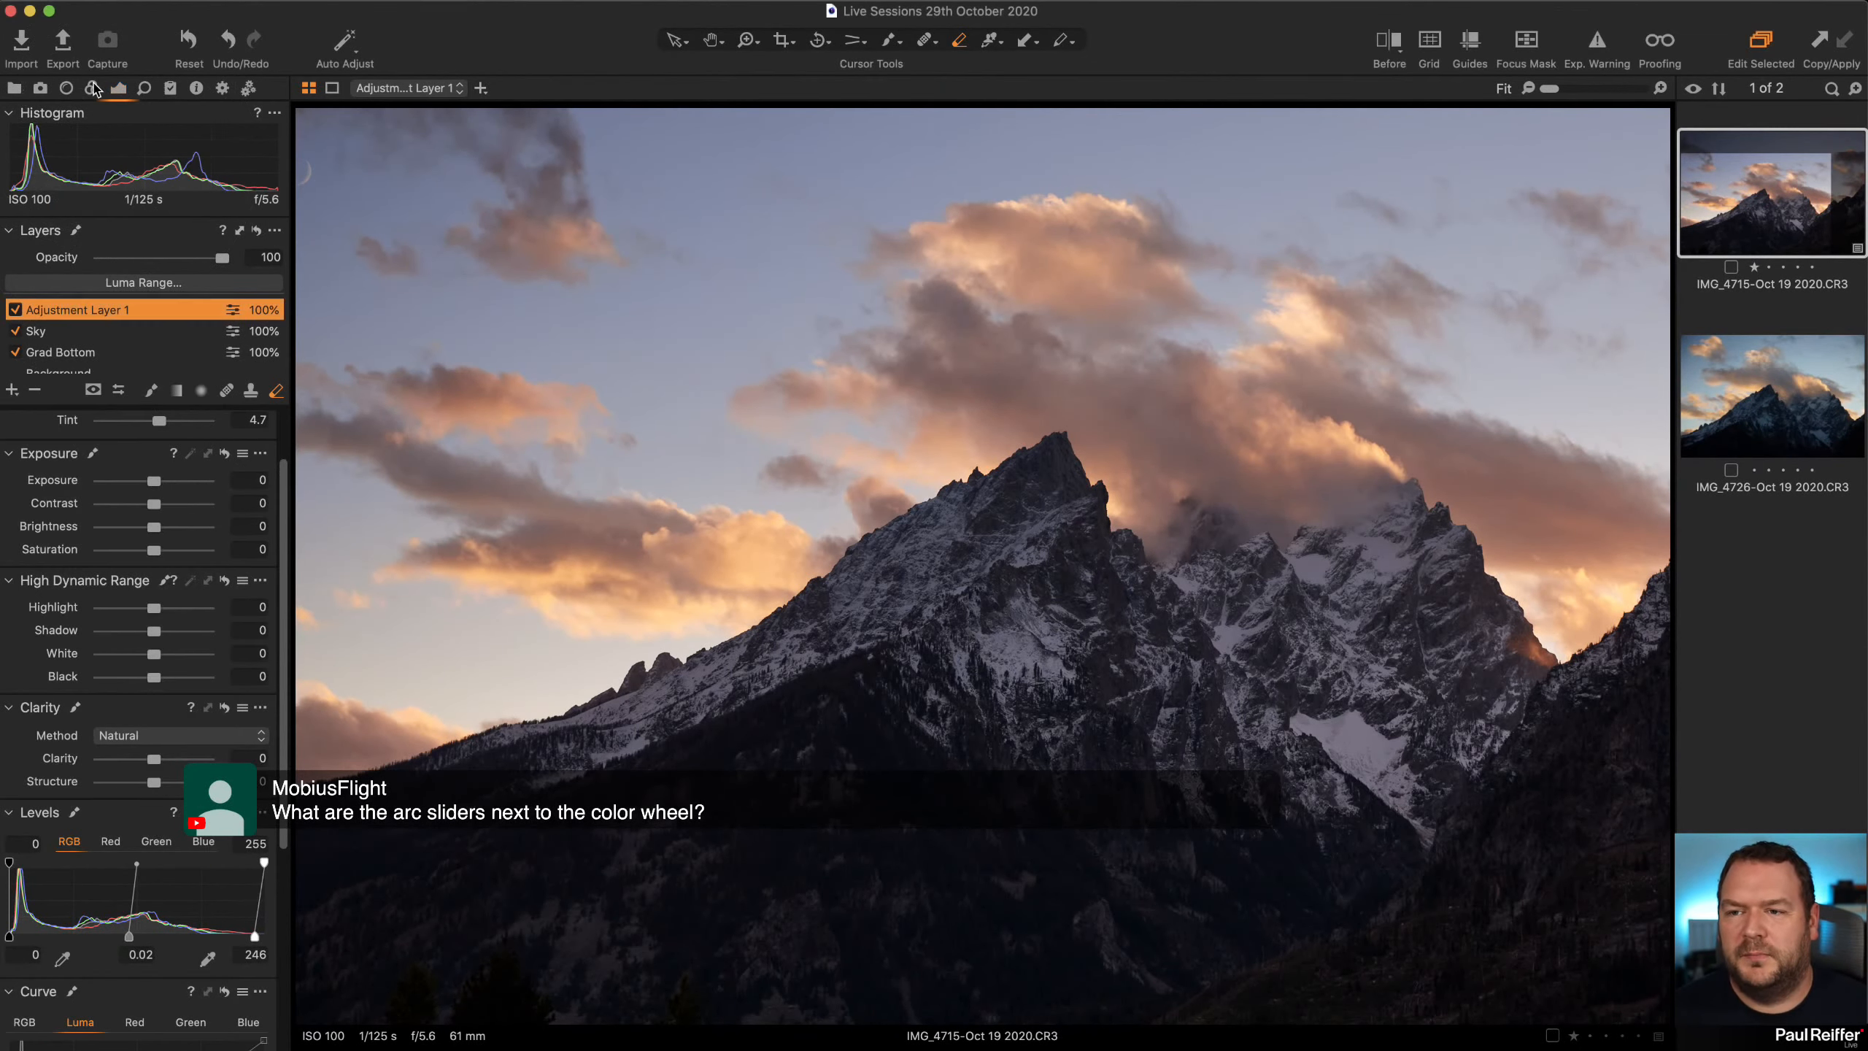
click(92, 88)
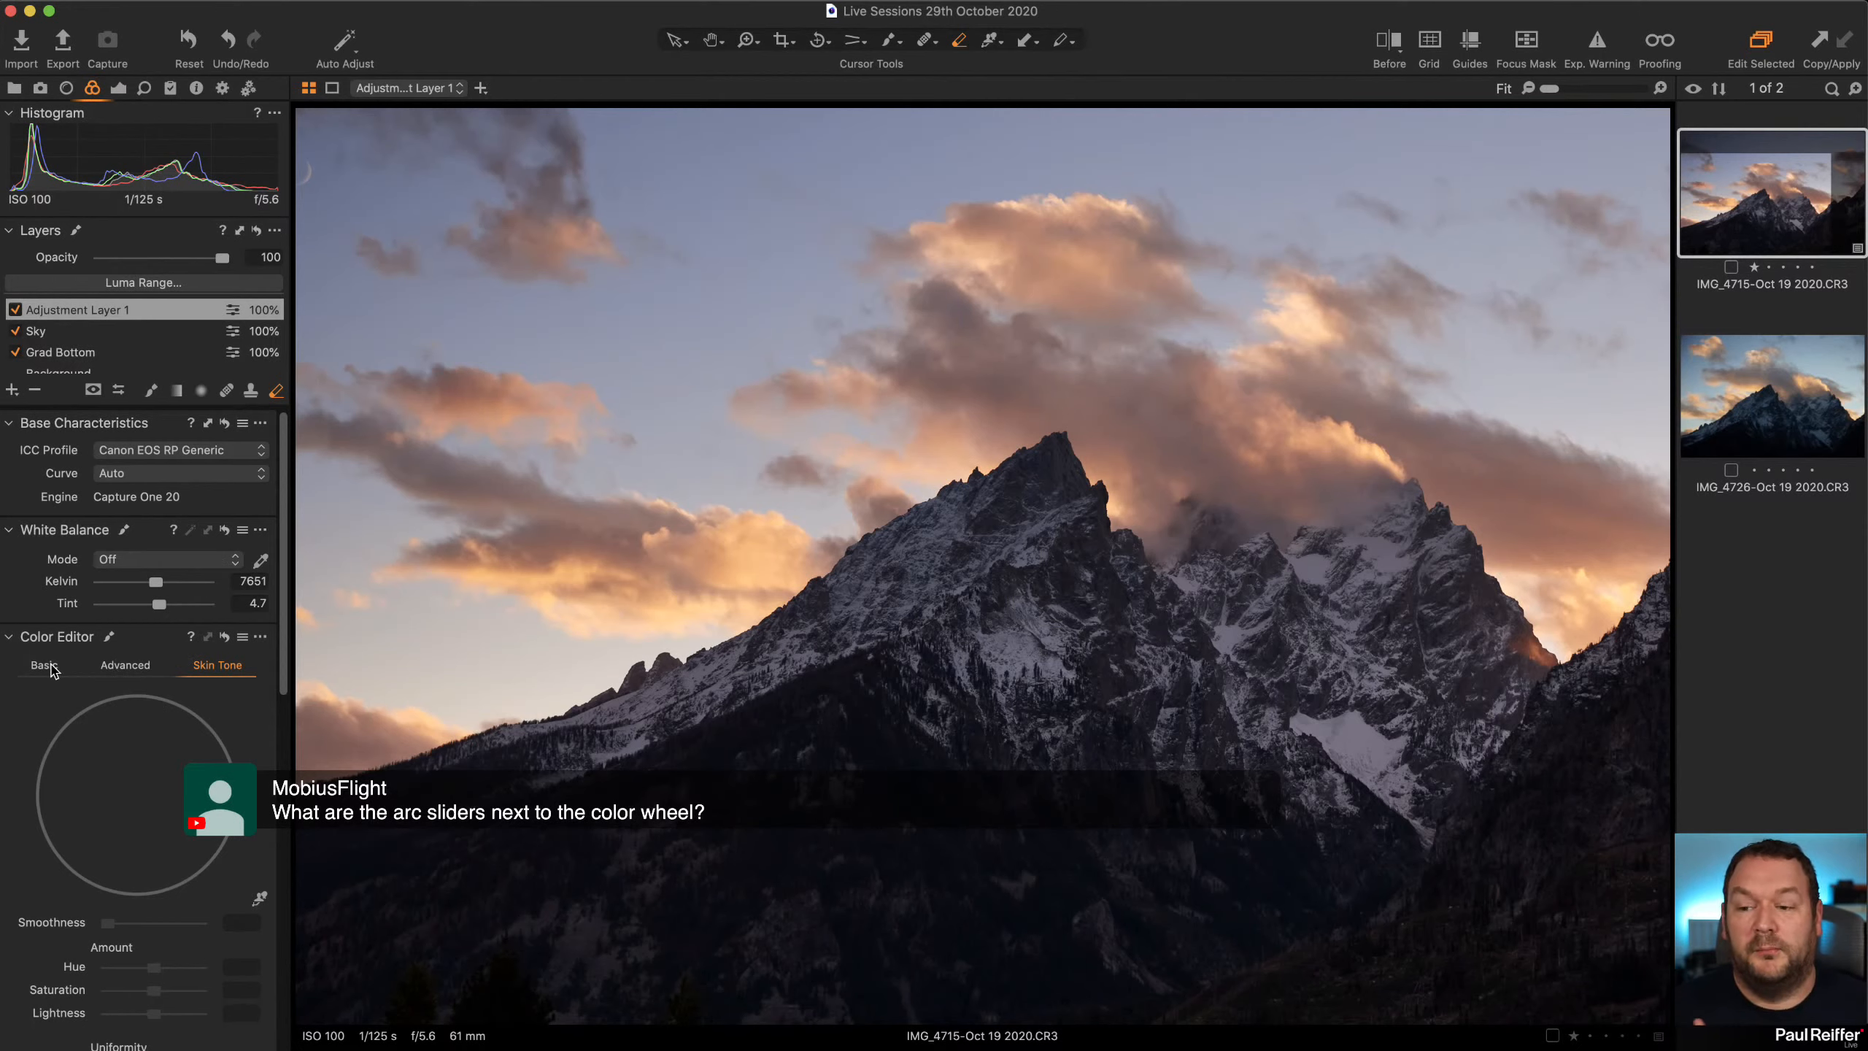
click(45, 666)
click(126, 666)
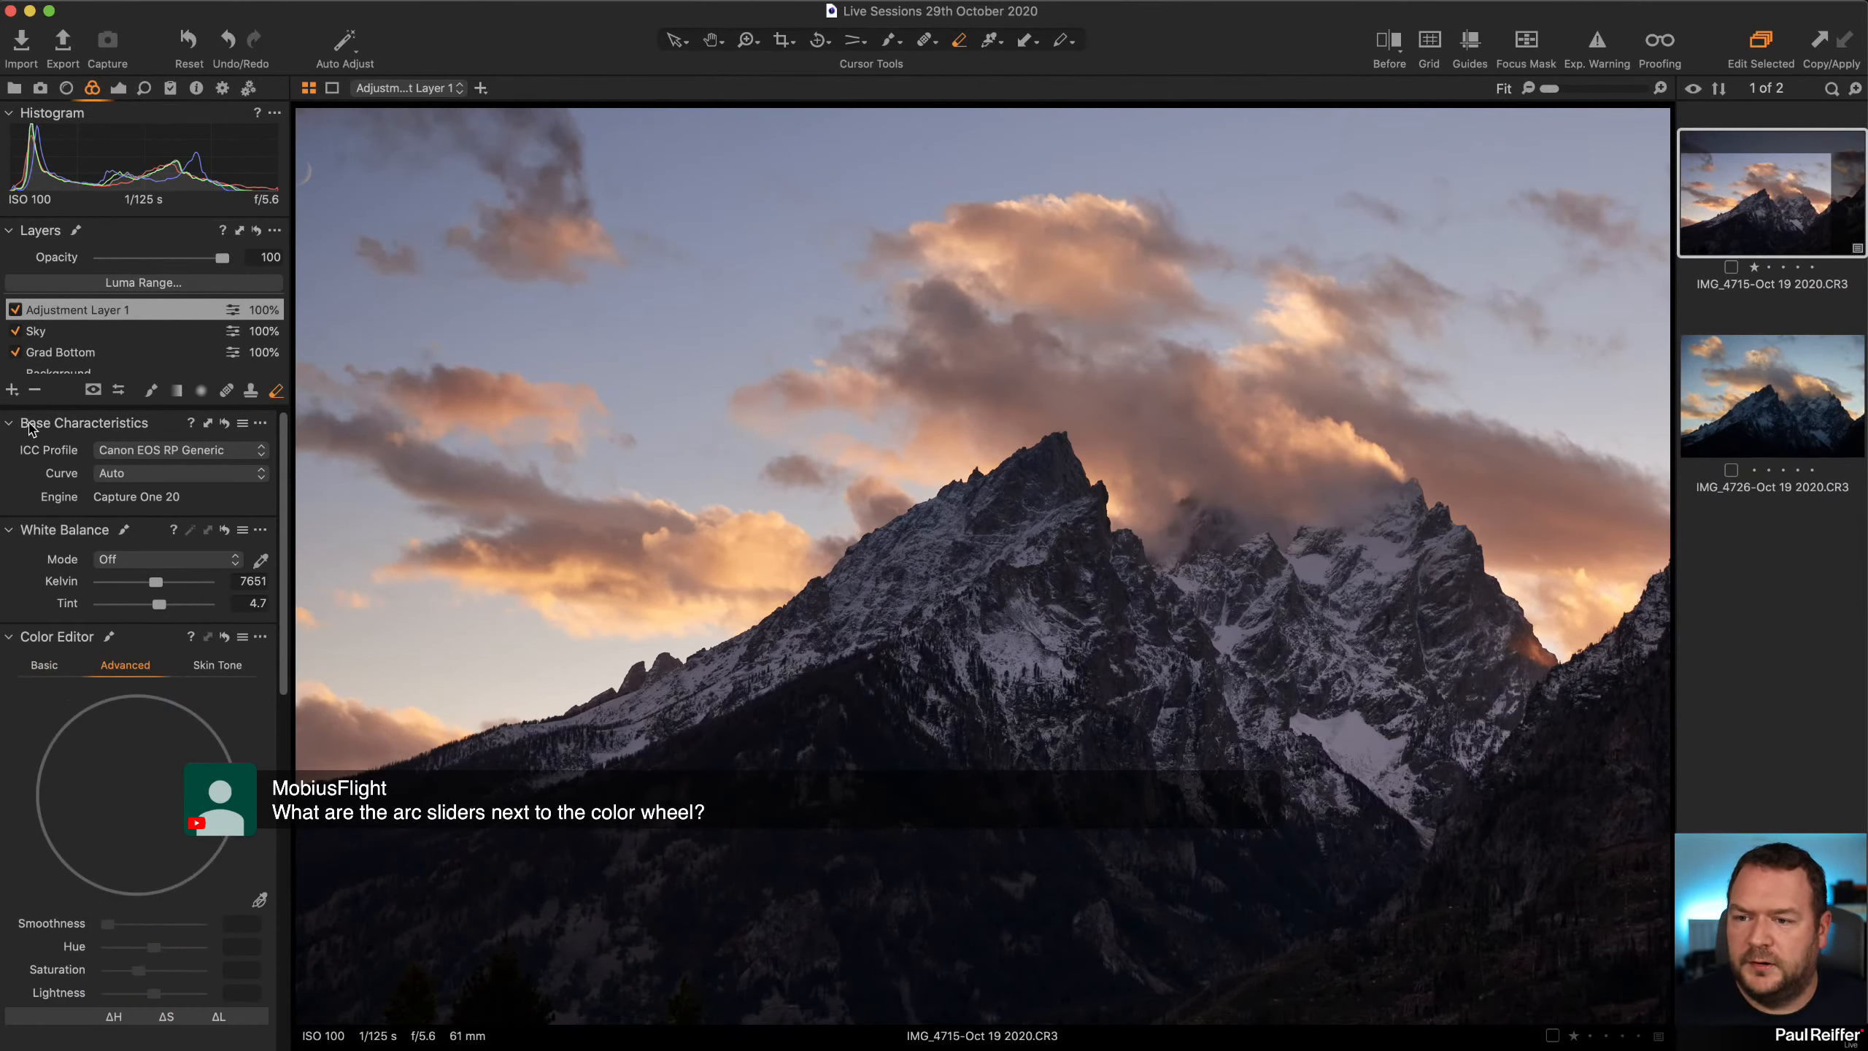
click(11, 390)
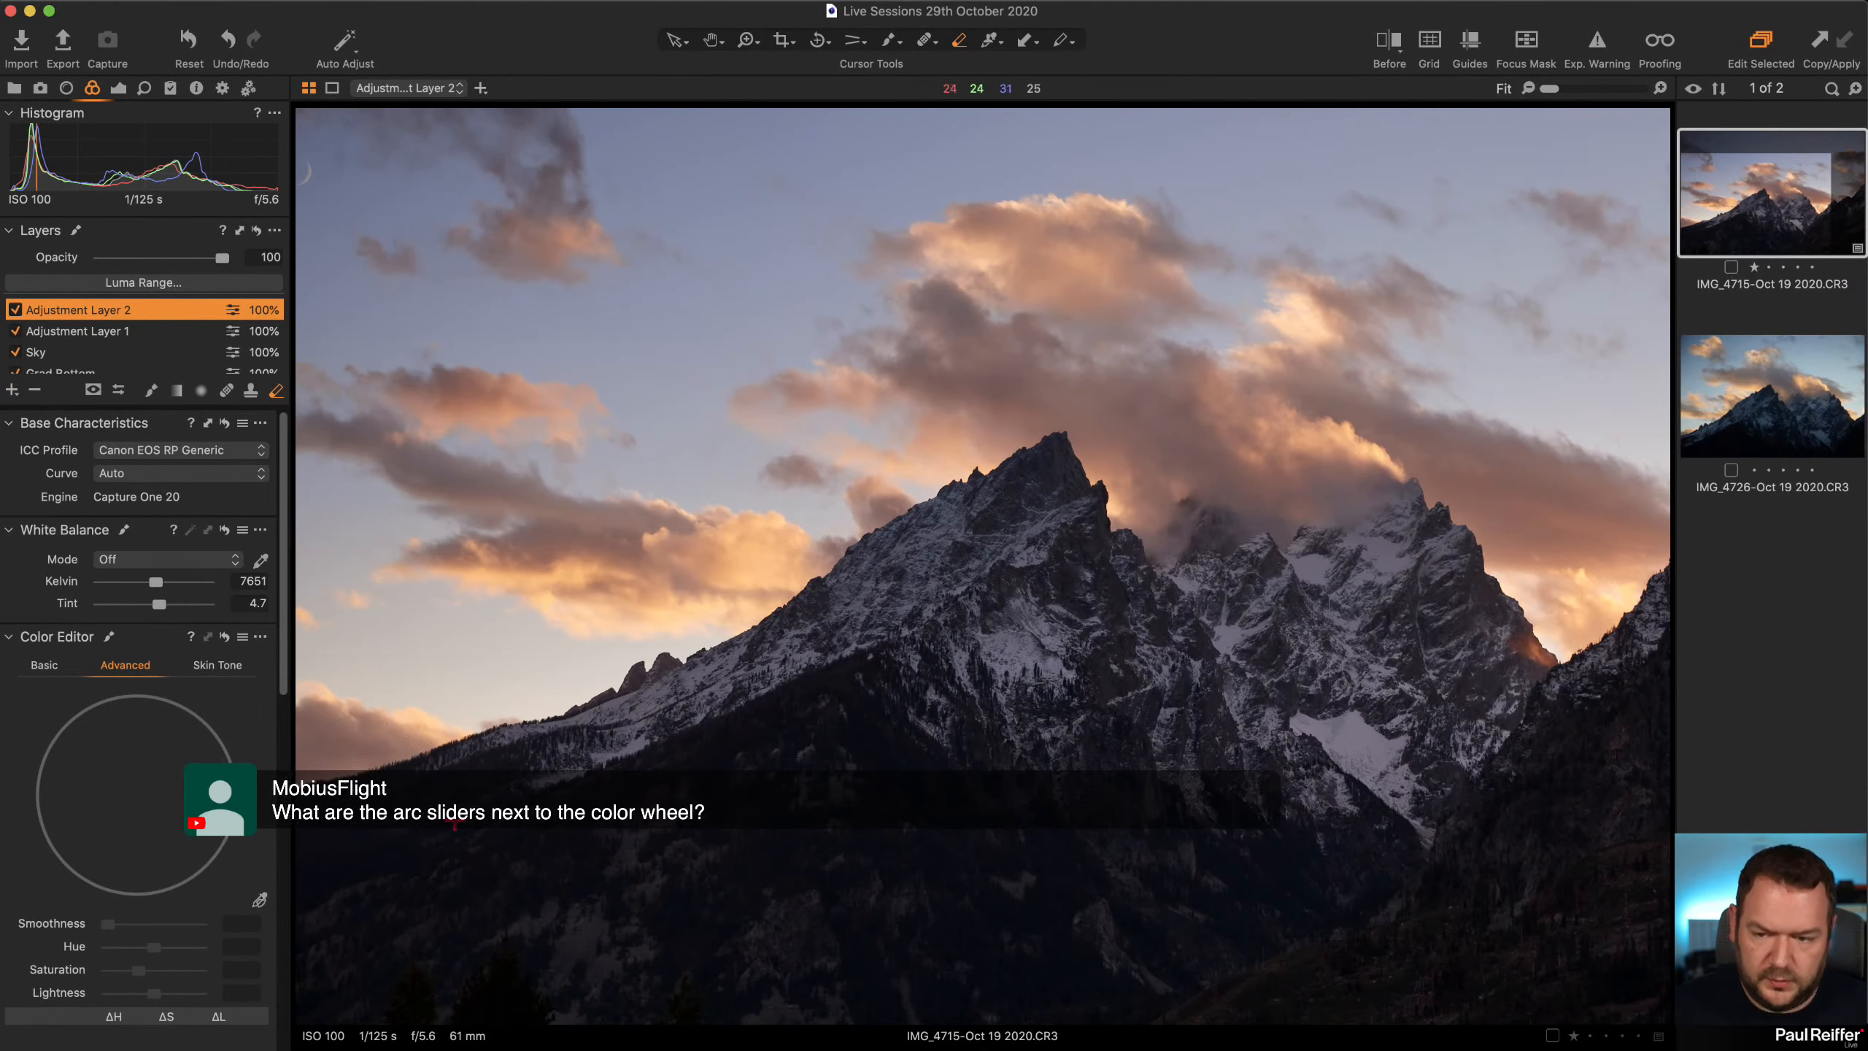
click(259, 900)
click(667, 447)
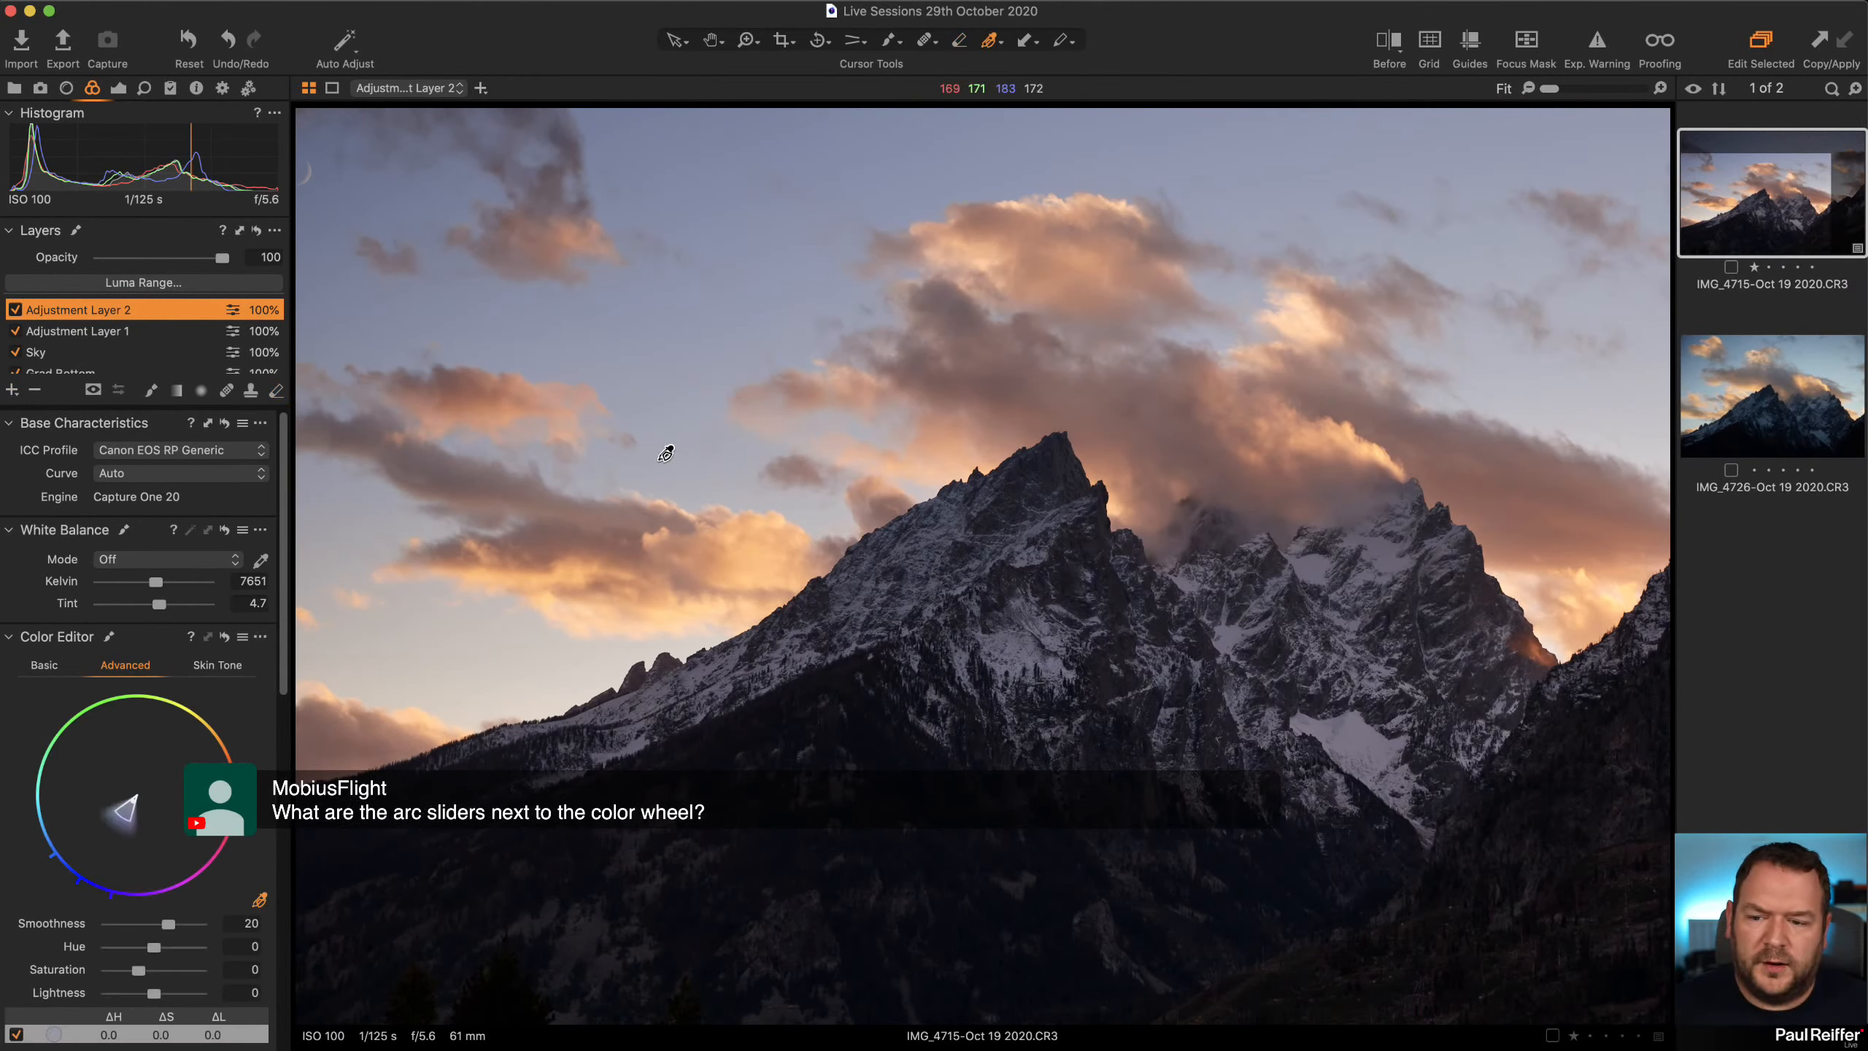
mouse_move(119, 814)
mouse_down()
mouse_move(86, 851)
mouse_move(123, 797)
mouse_up()
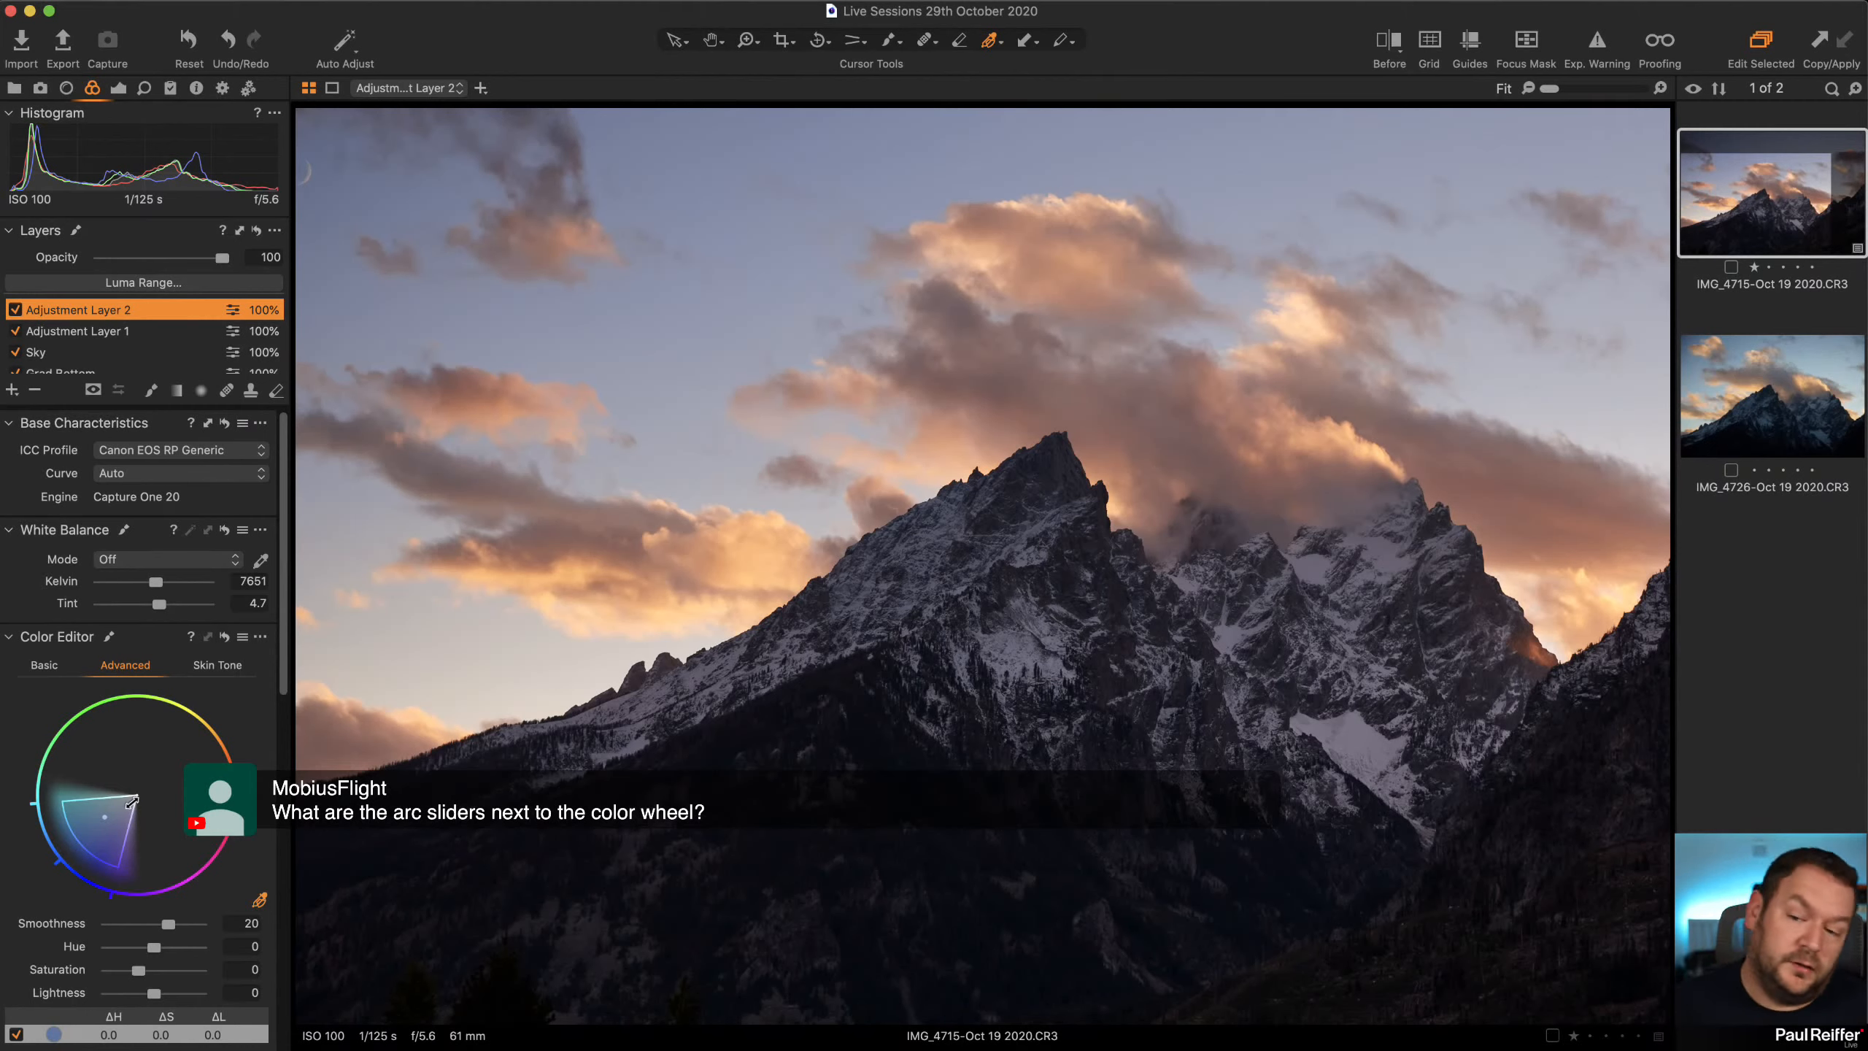
click(34, 390)
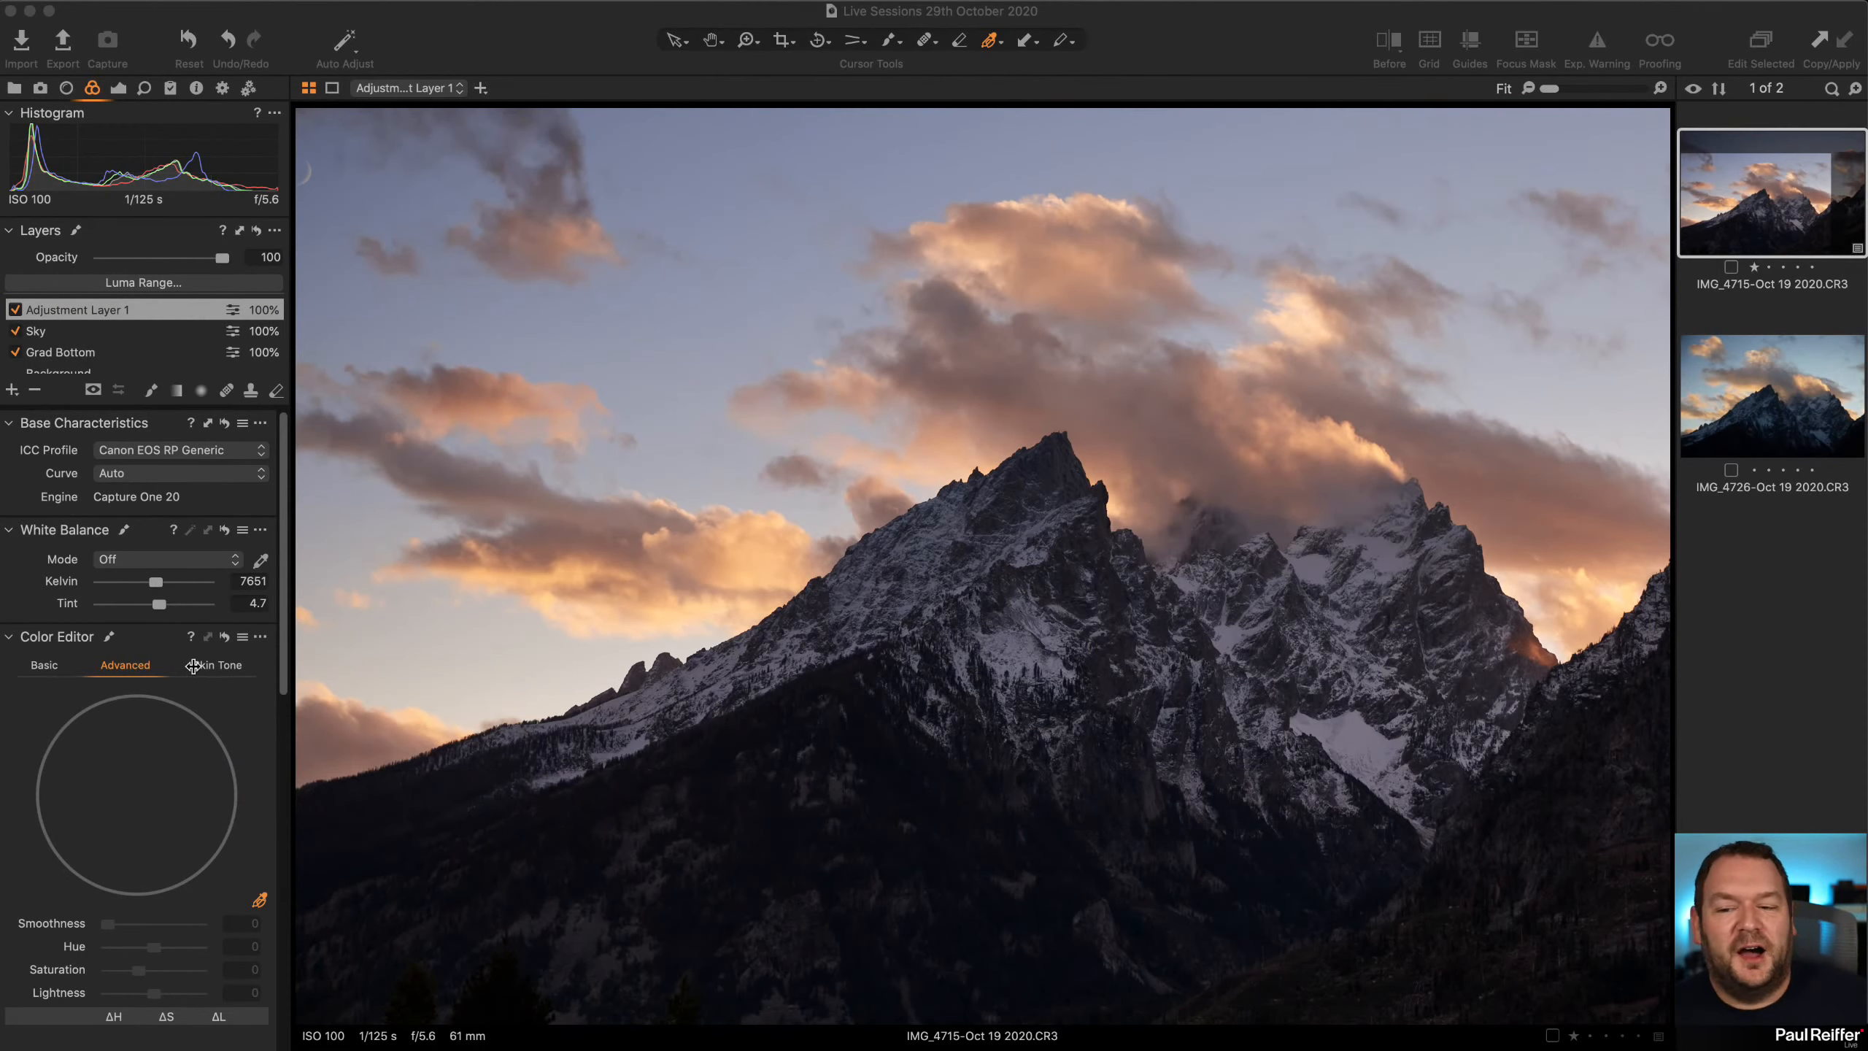
Examine how the Color Editor's Skin Tone controls differ from its Advanced controls
scroll(171, 677, down, 5)
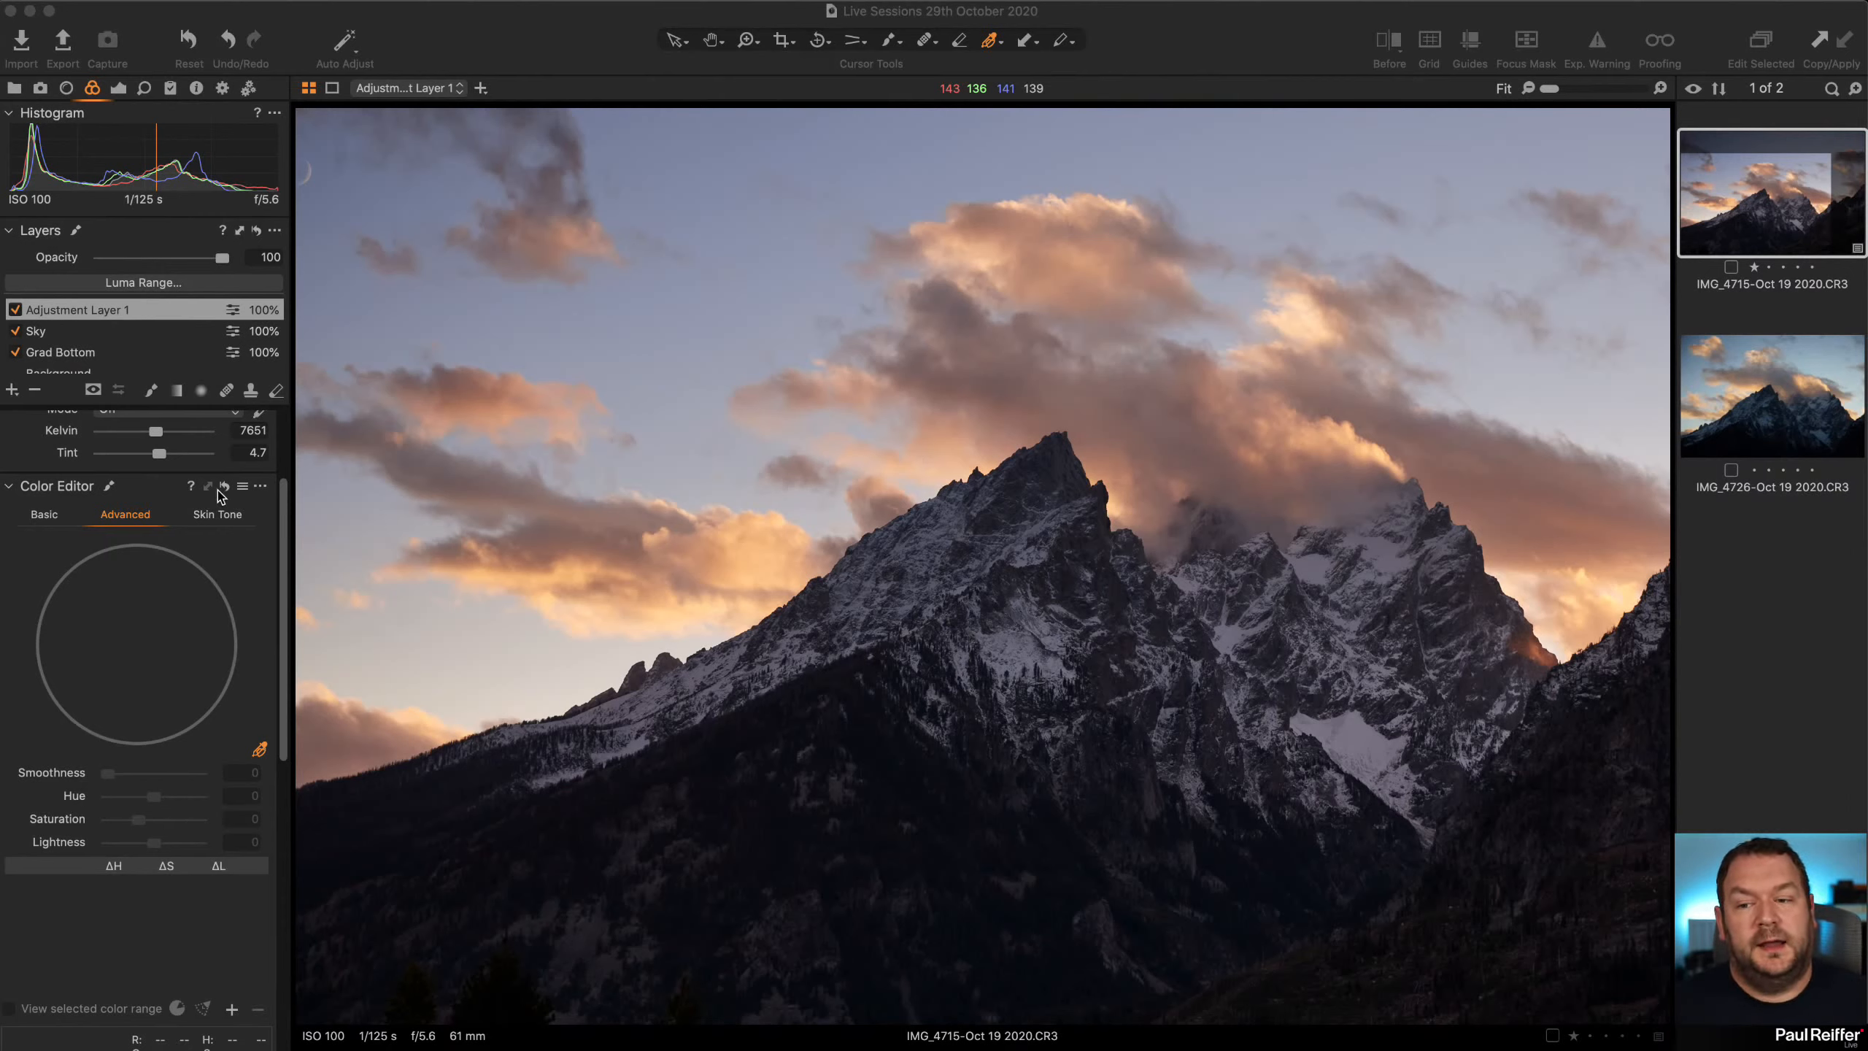
click(218, 513)
click(219, 514)
scroll(176, 809, down, 3)
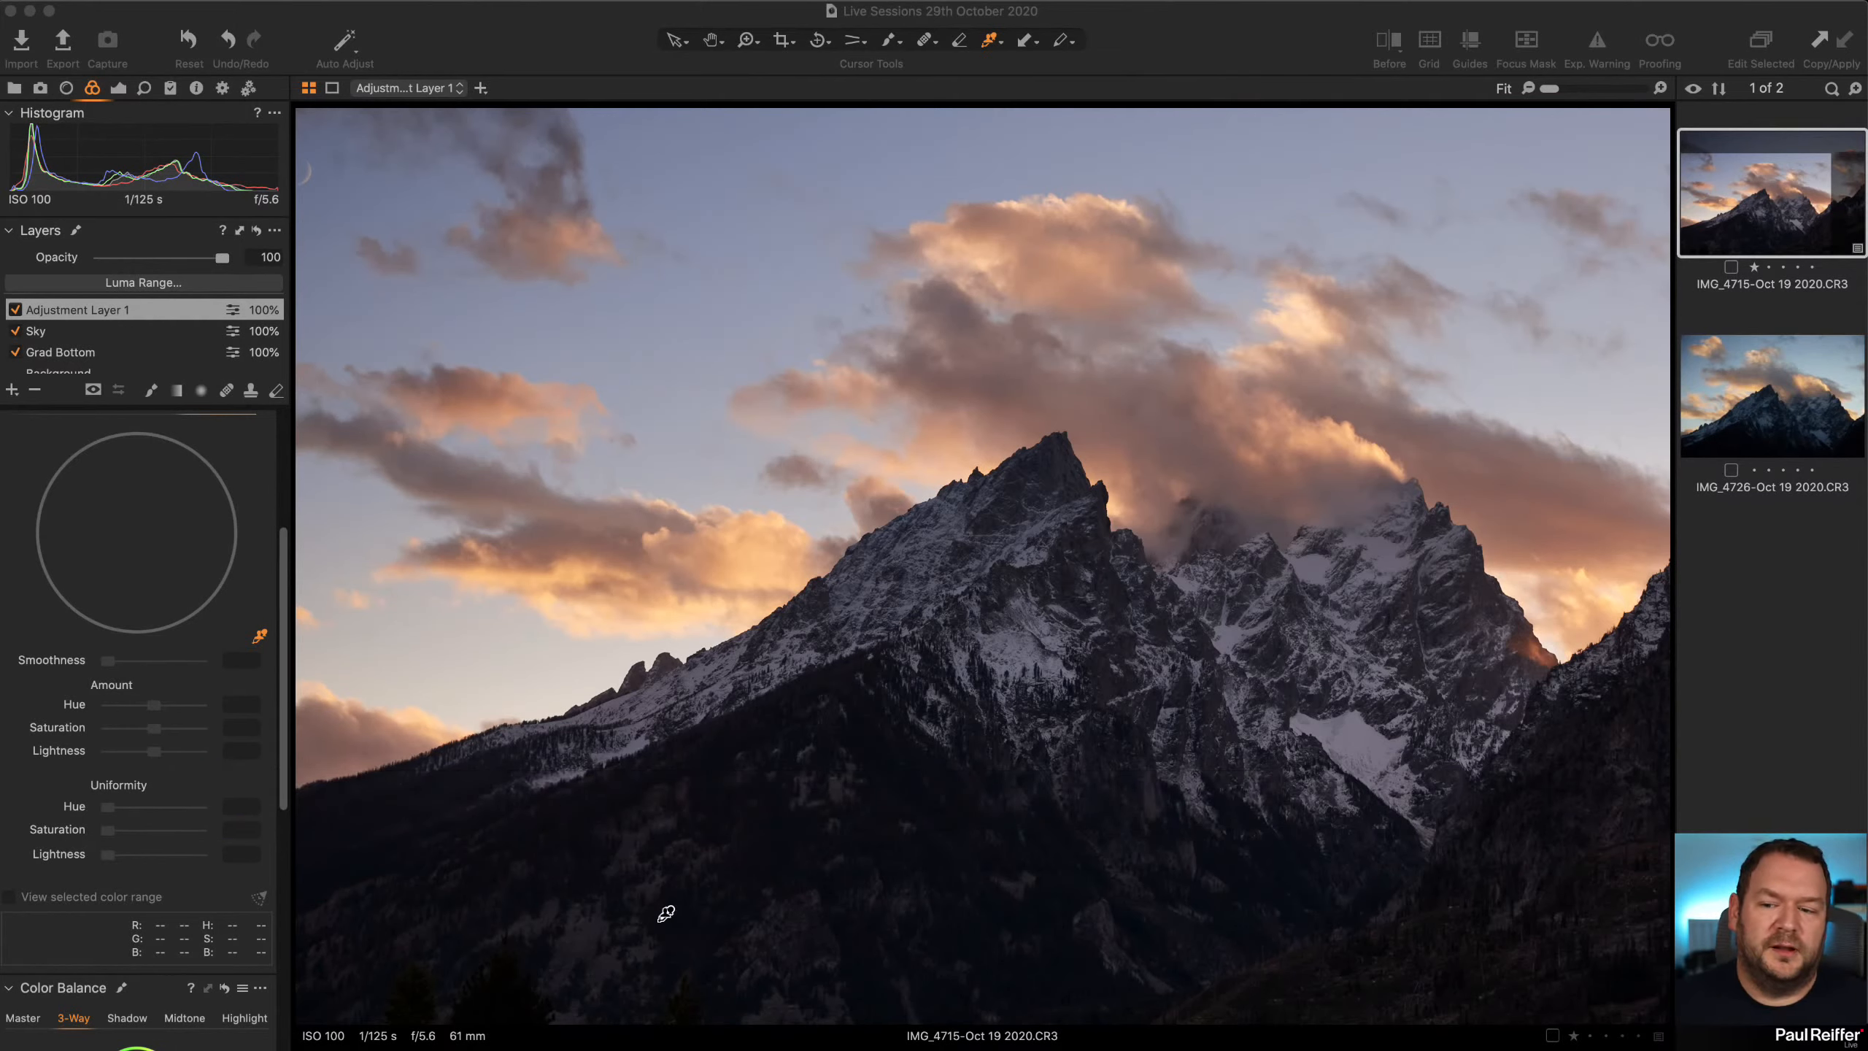
scroll(116, 507, up, 2)
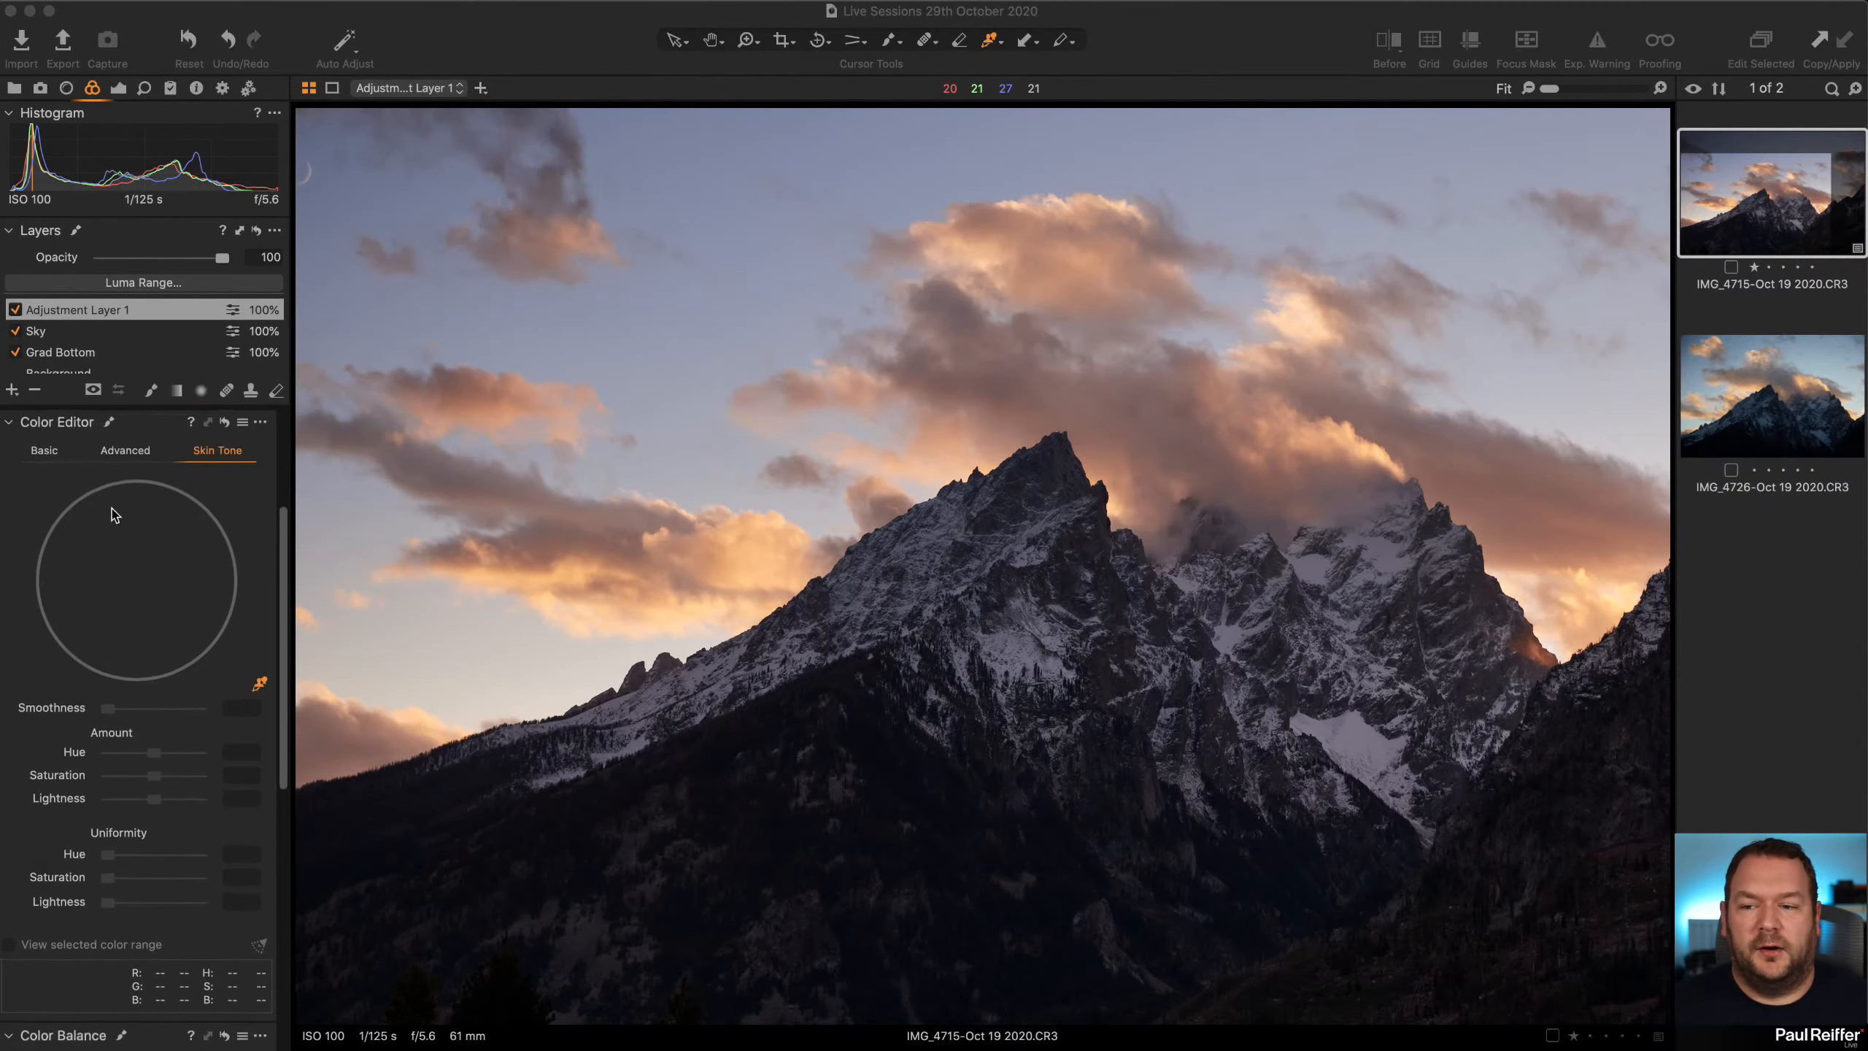
click(126, 450)
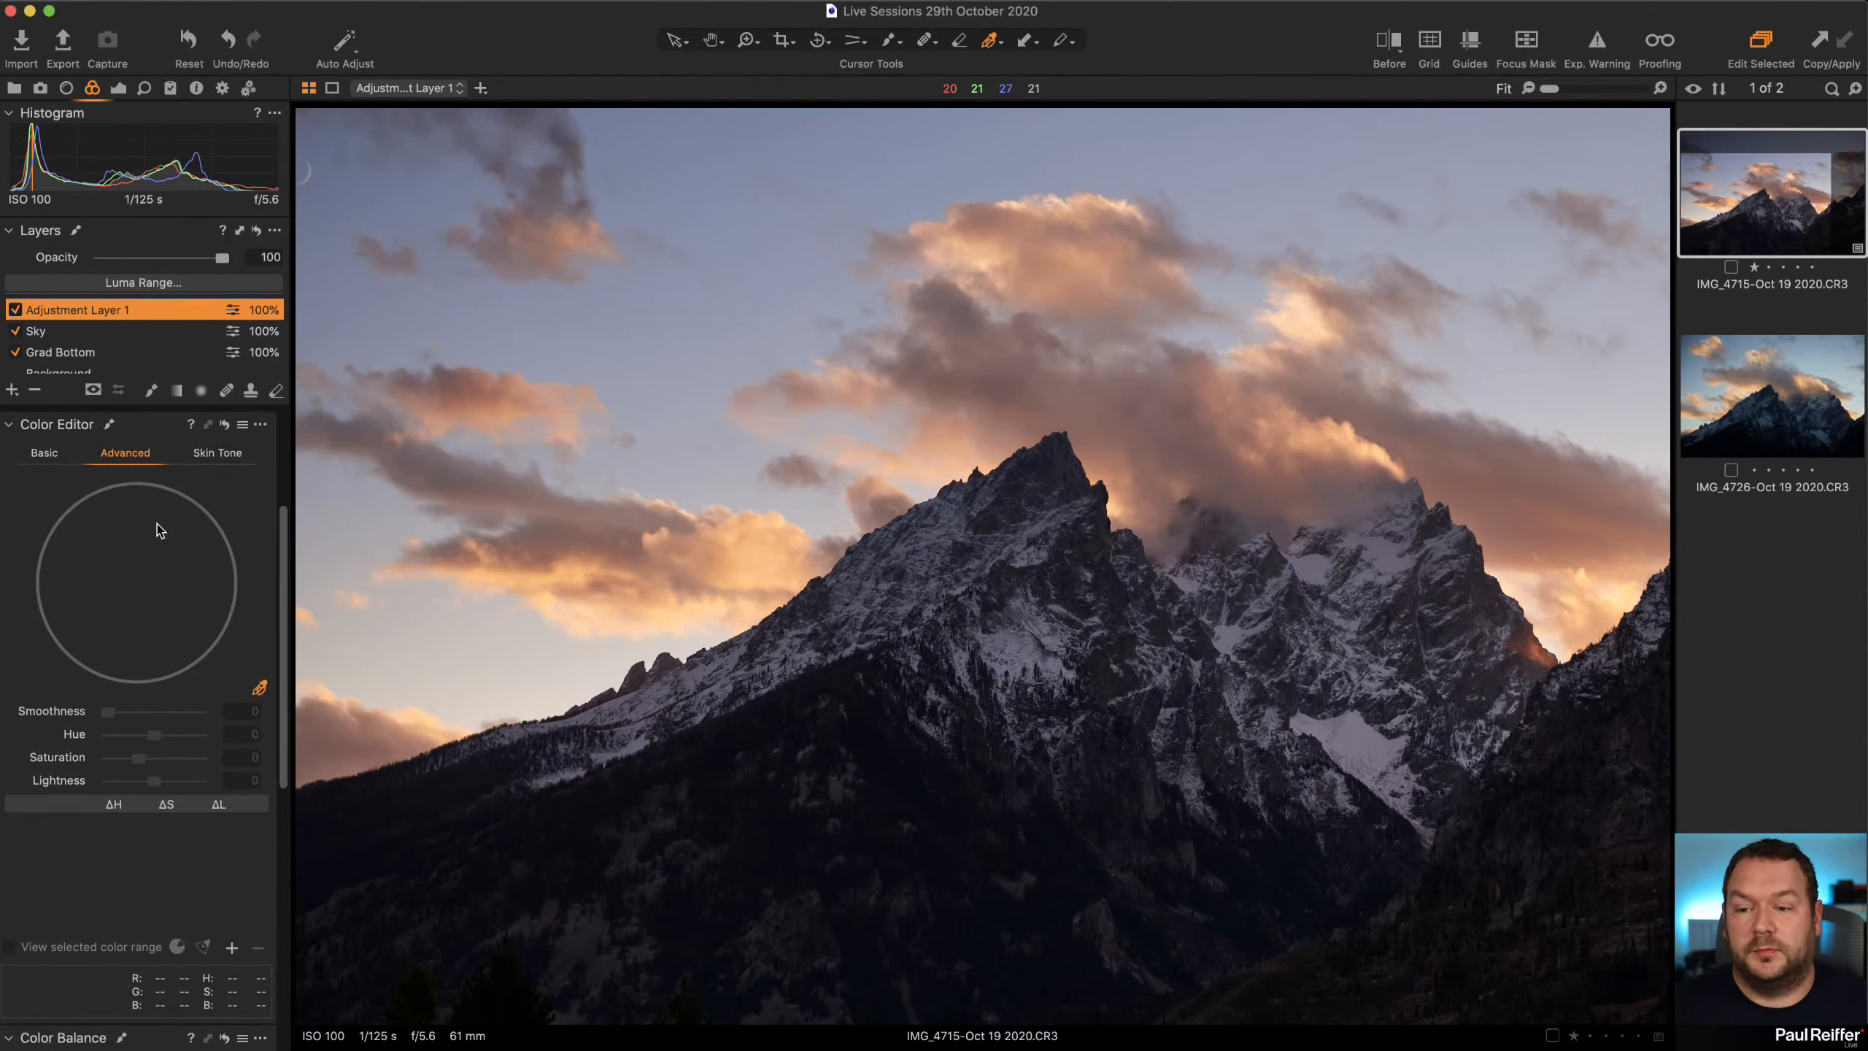
click(210, 456)
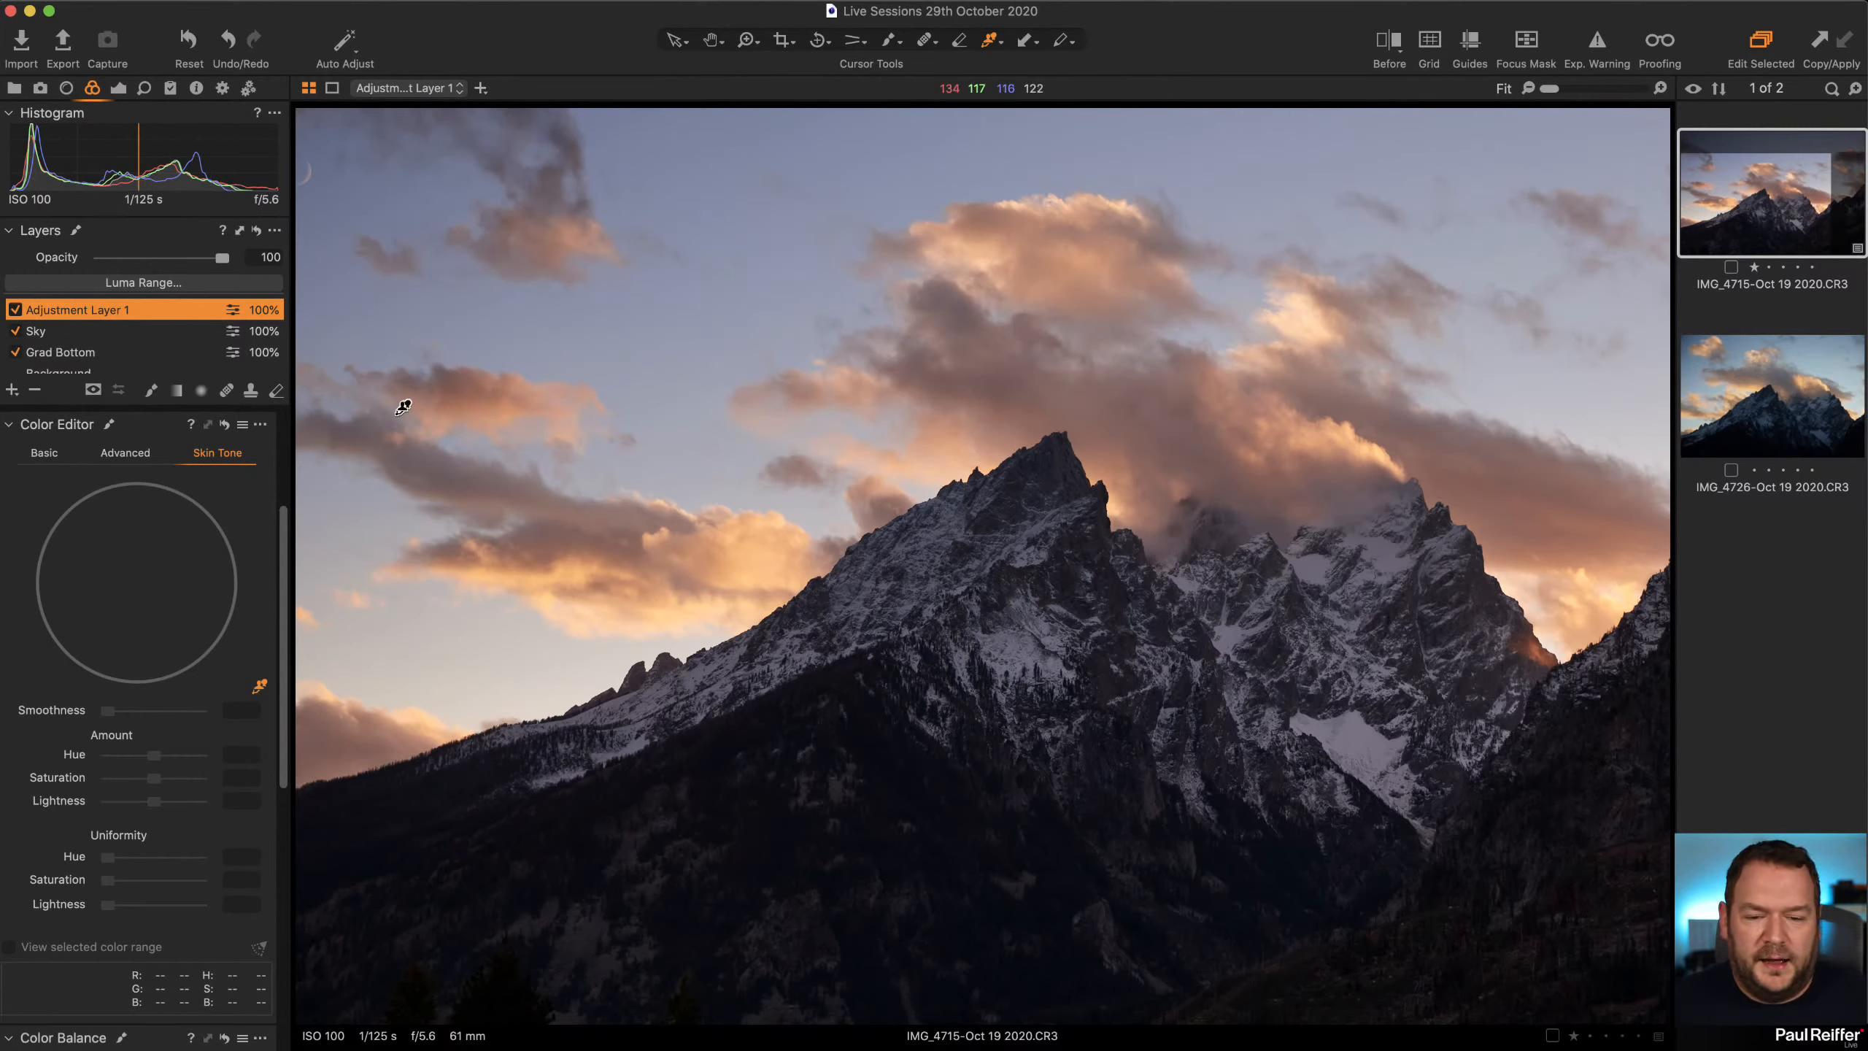
Compare the edited photo with the original in the split before/after view, sweeping the divider across the image
click(119, 89)
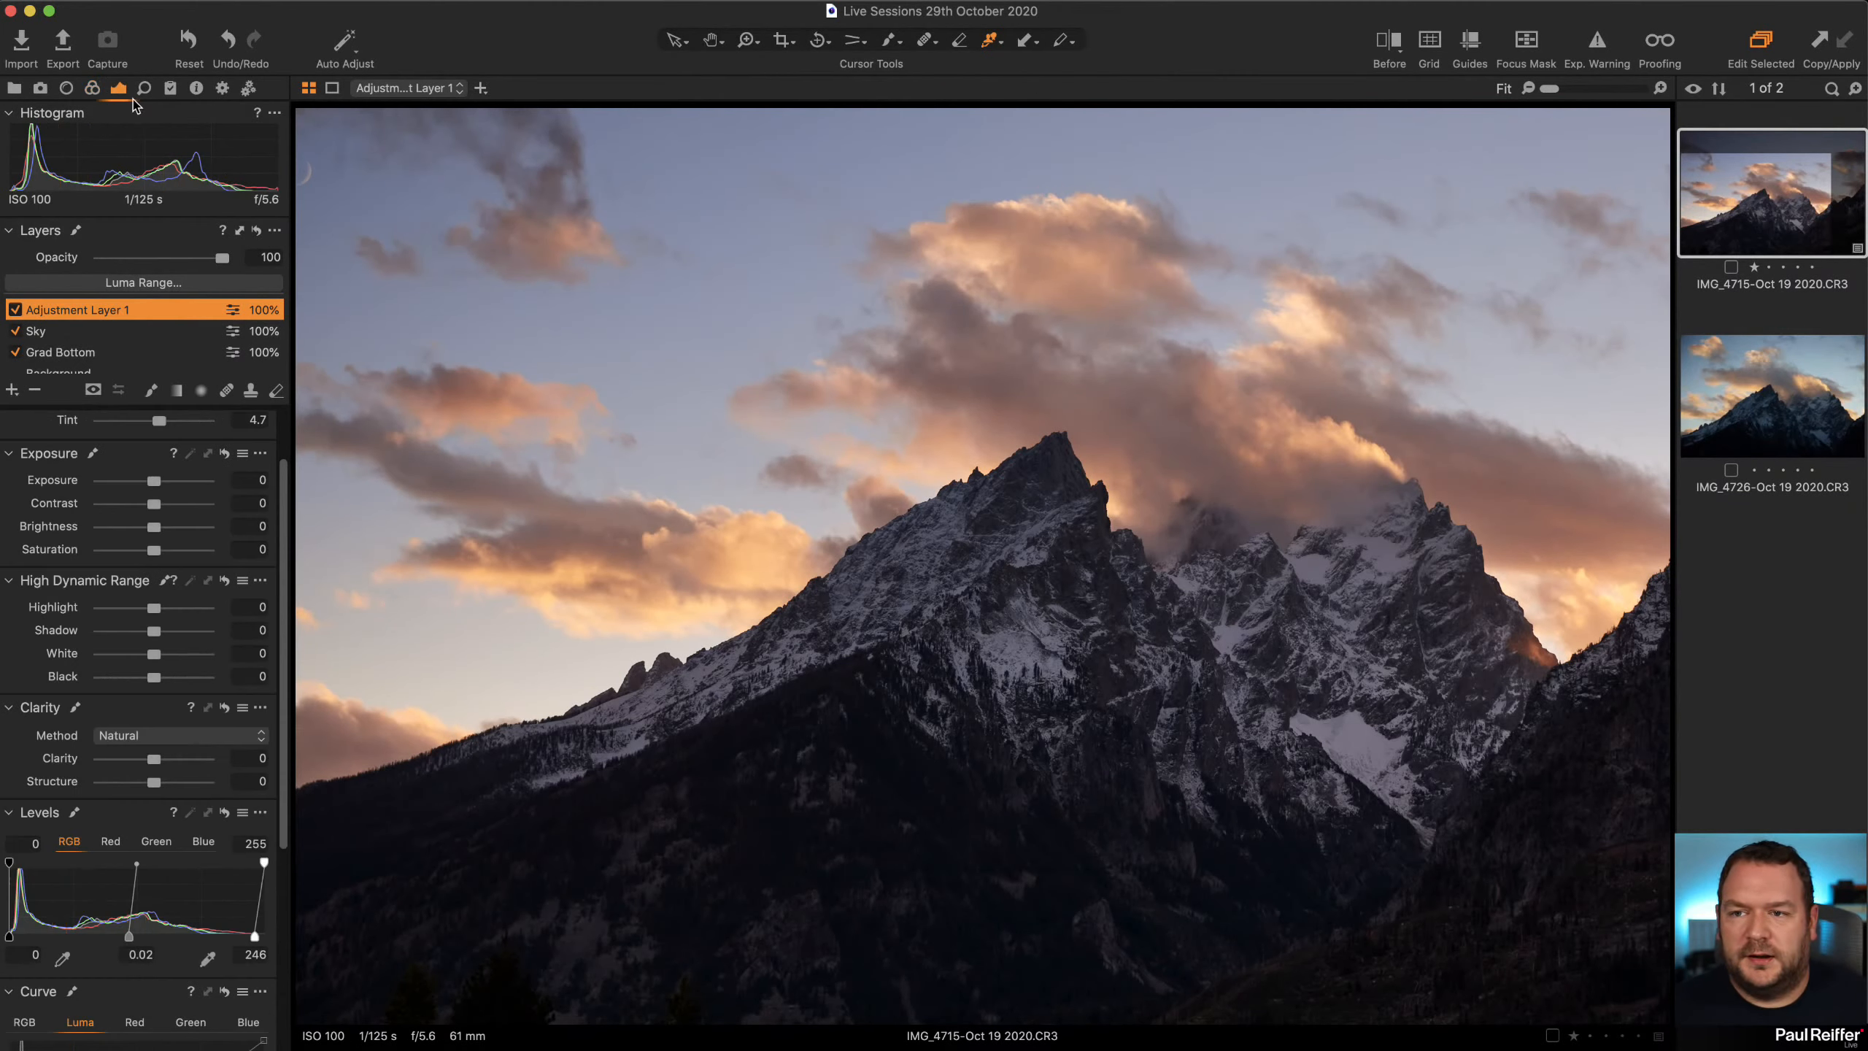
click(1389, 44)
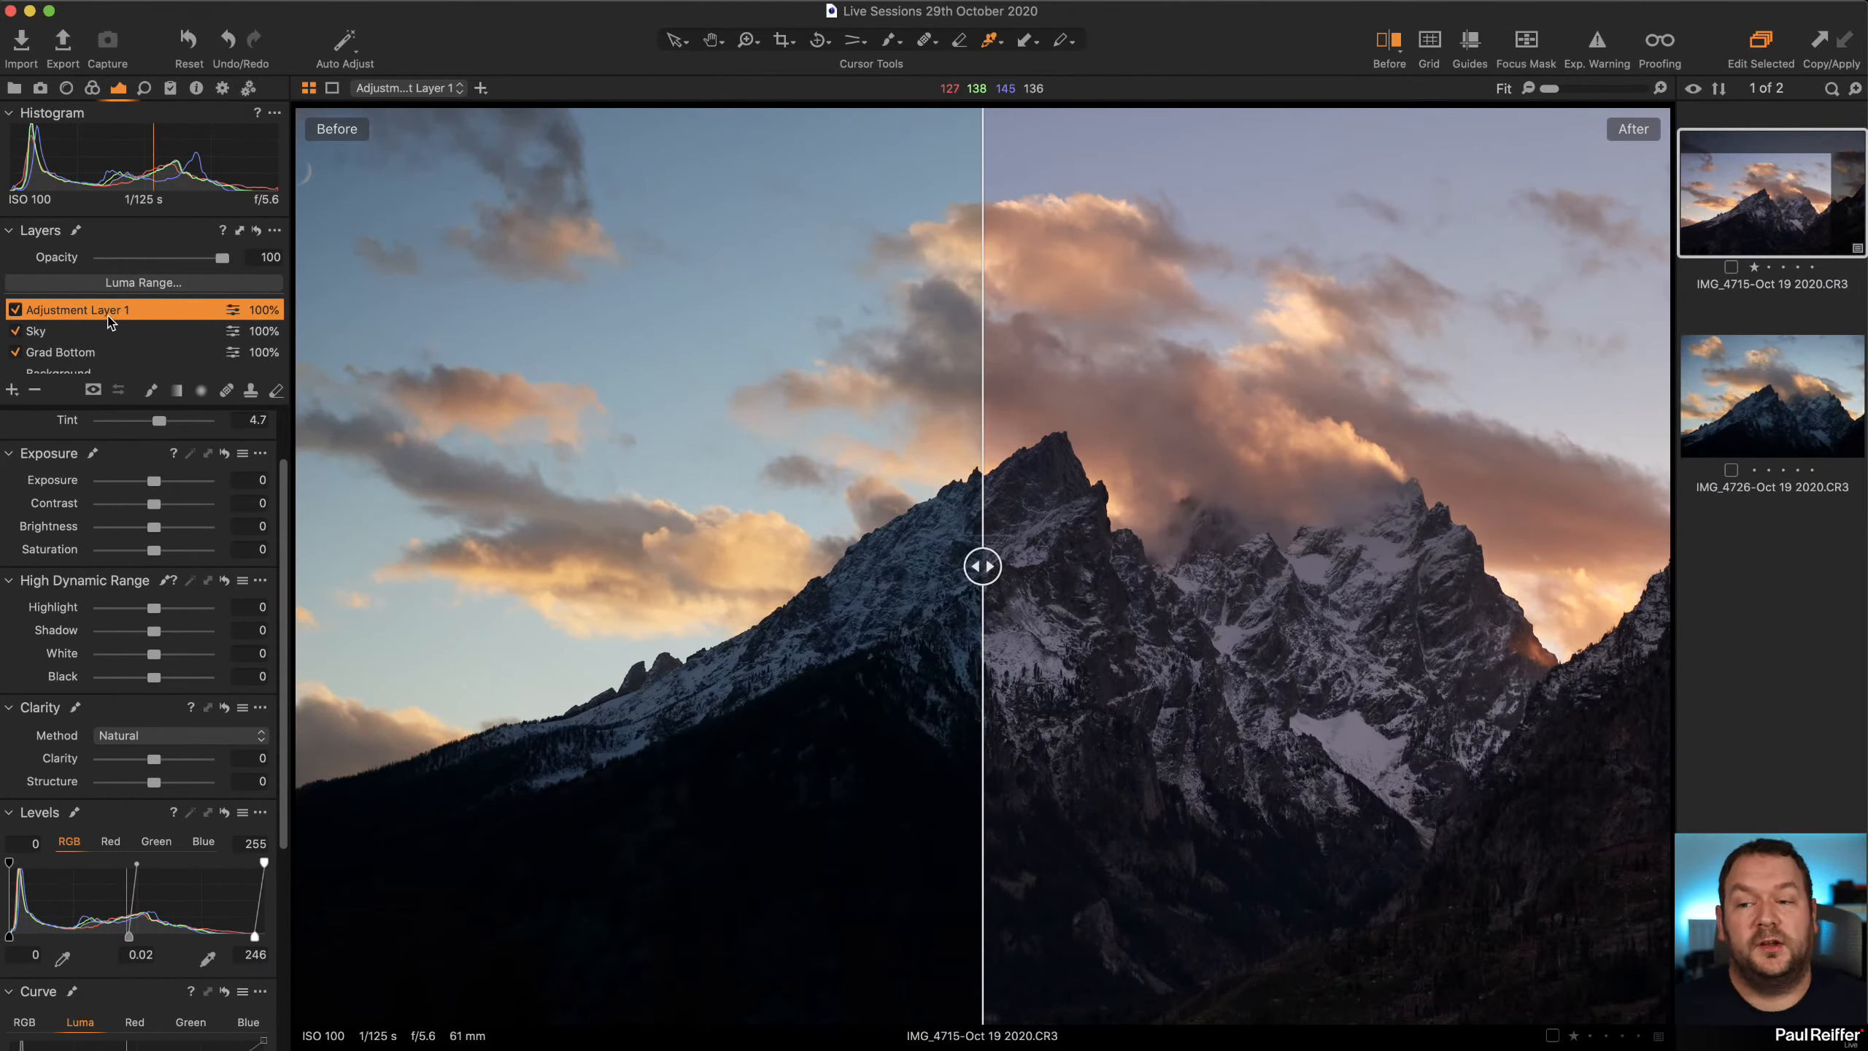
drag(983, 565, 1474, 566)
drag(1475, 677, 1706, 731)
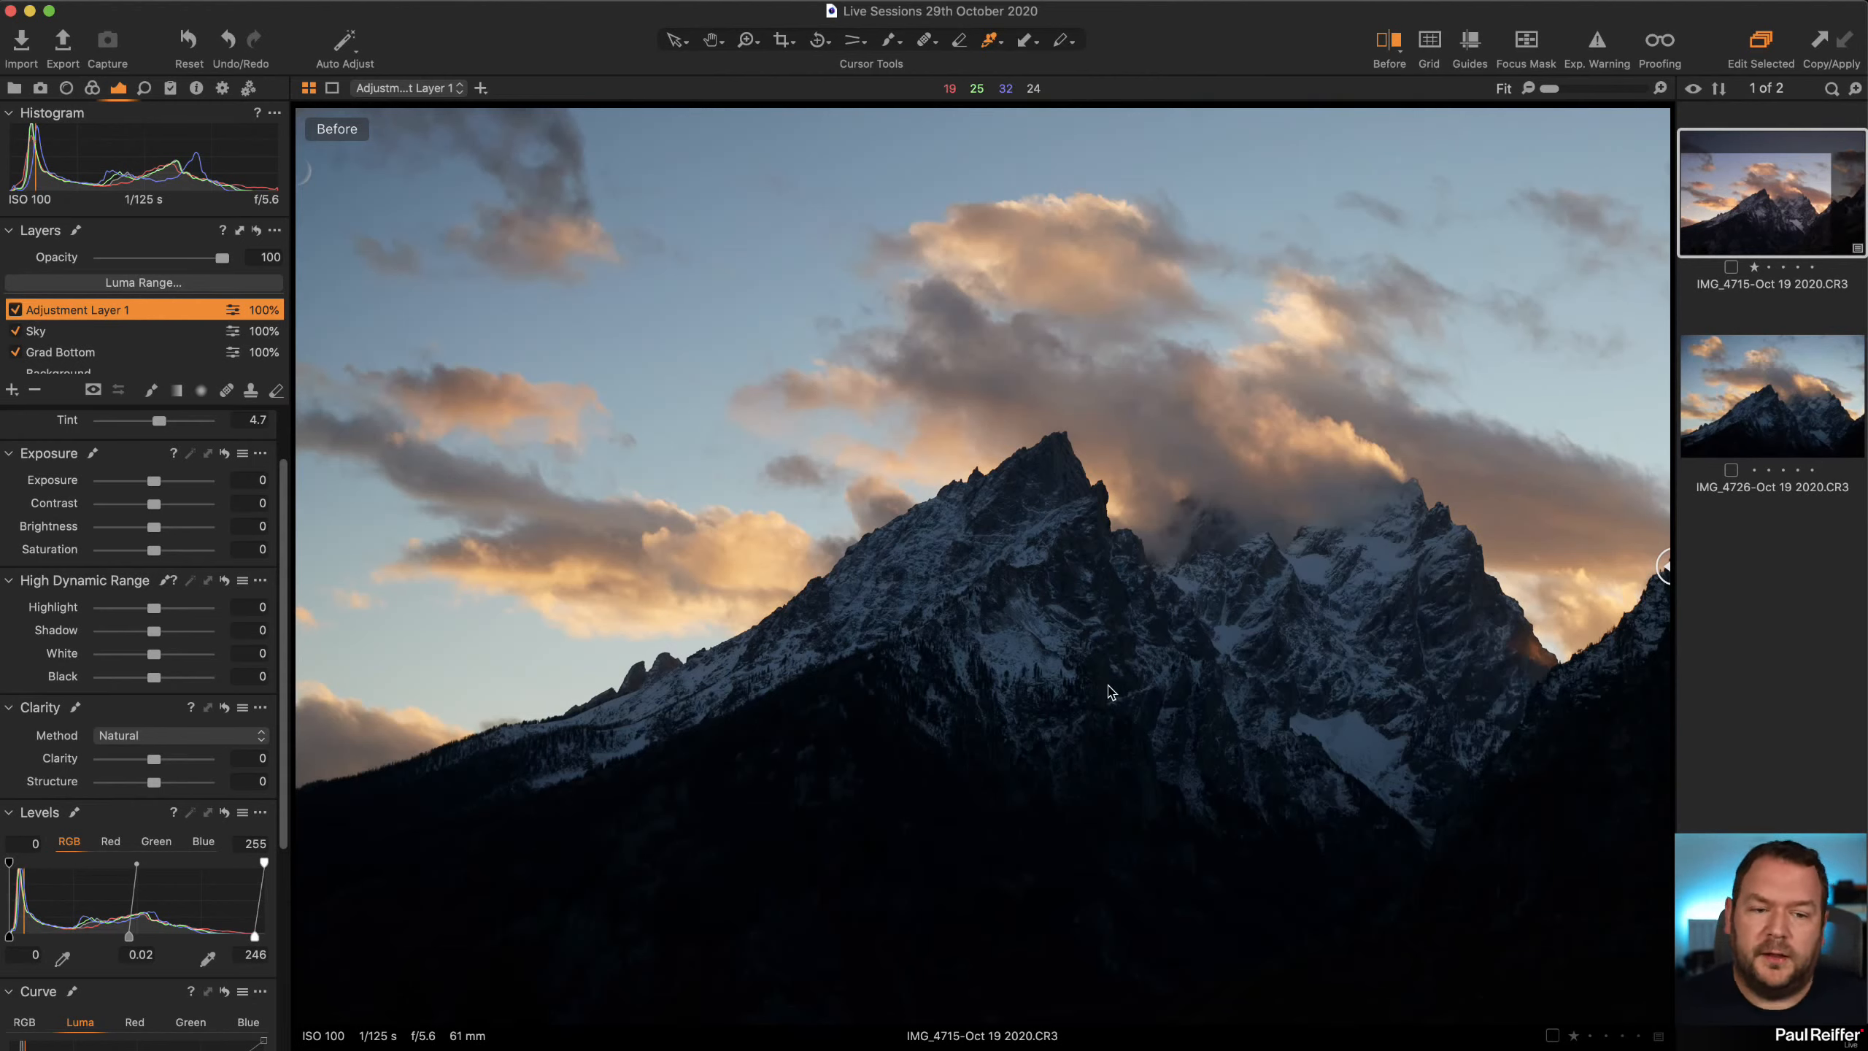
drag(1664, 566, 945, 660)
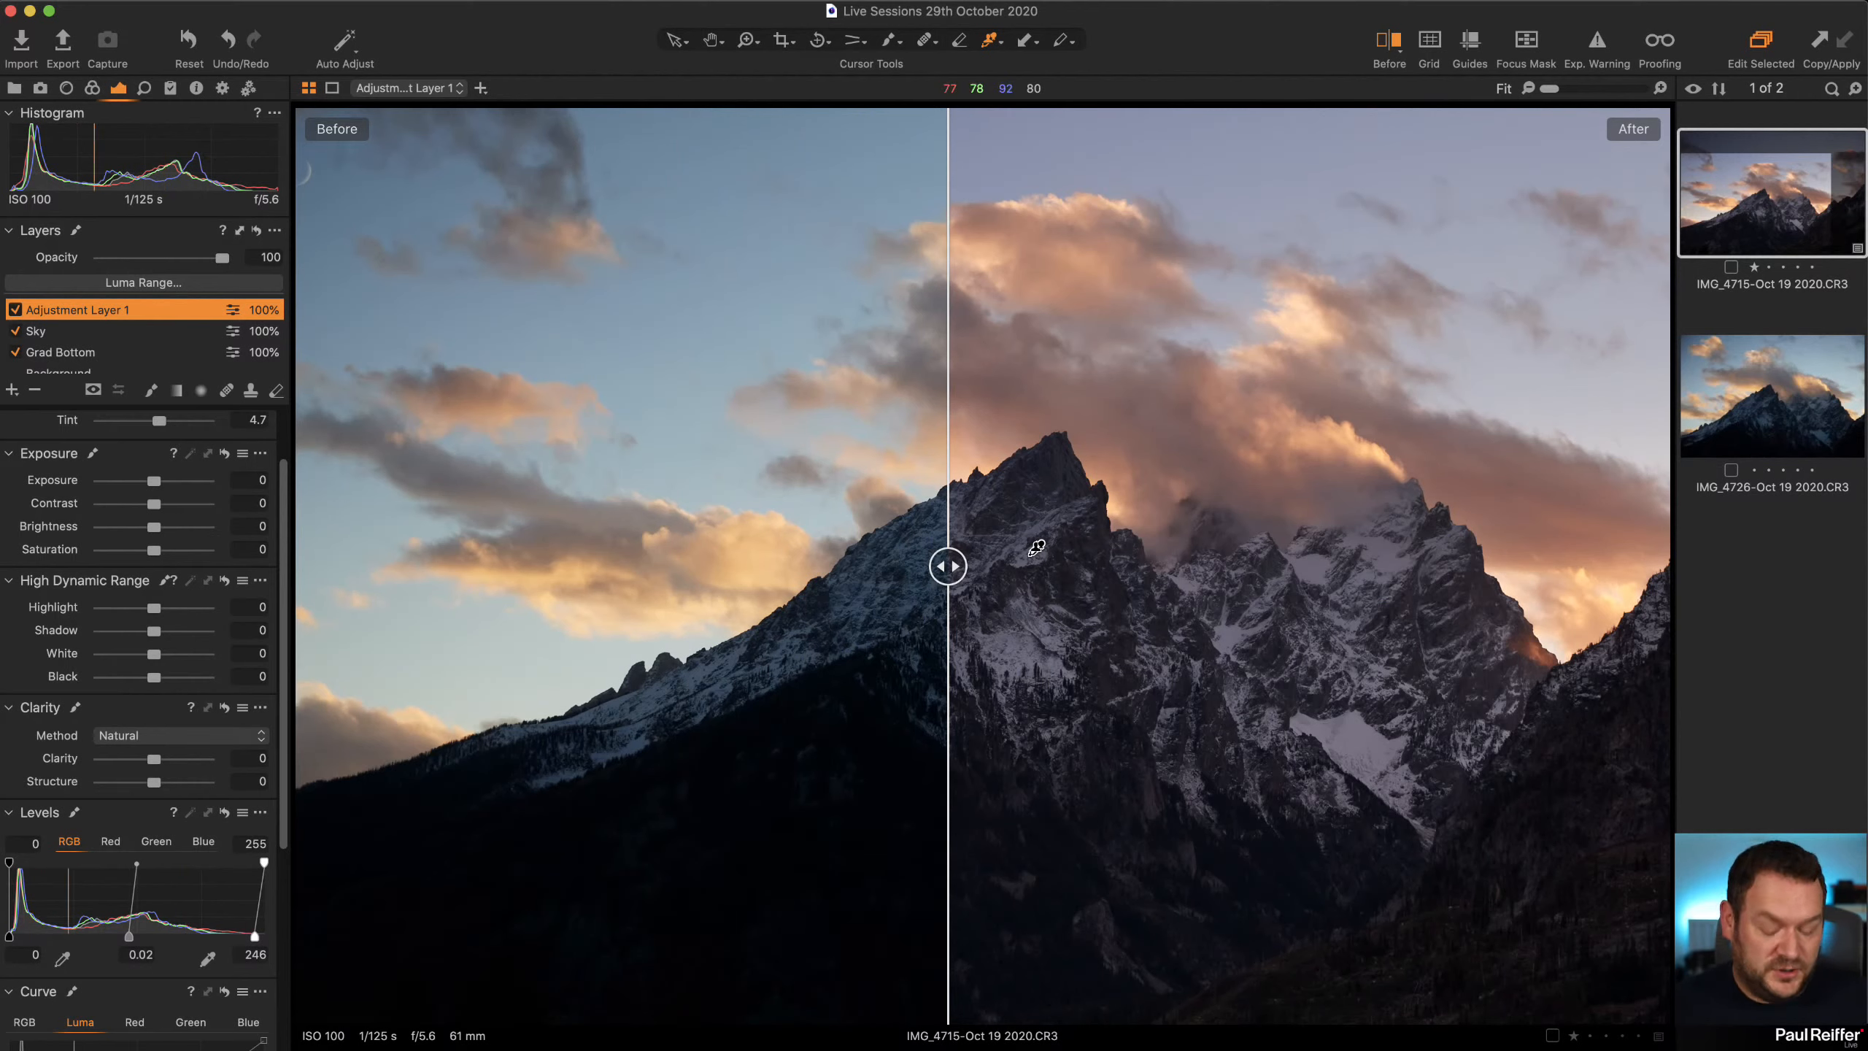
key(v)
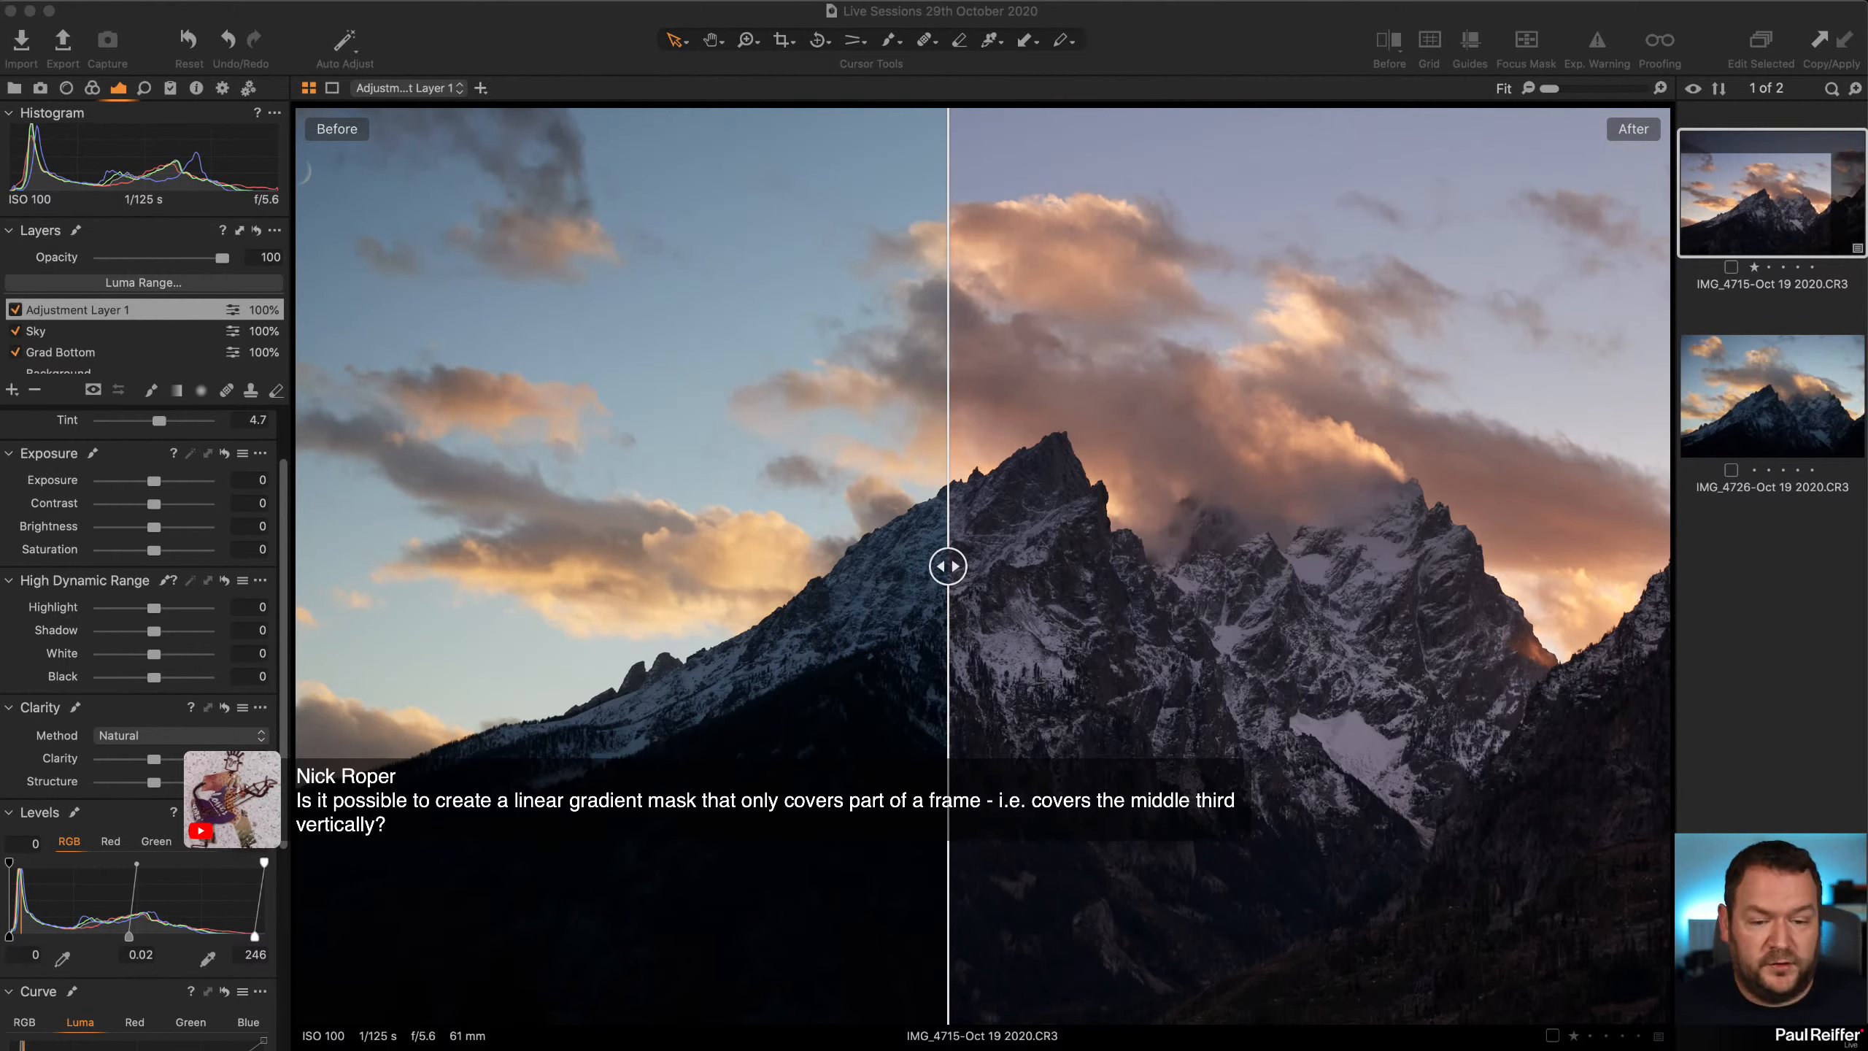
Add a new empty adjustment layer named Test Gradient and reveal the edited version across the whole photo
click(2, 412)
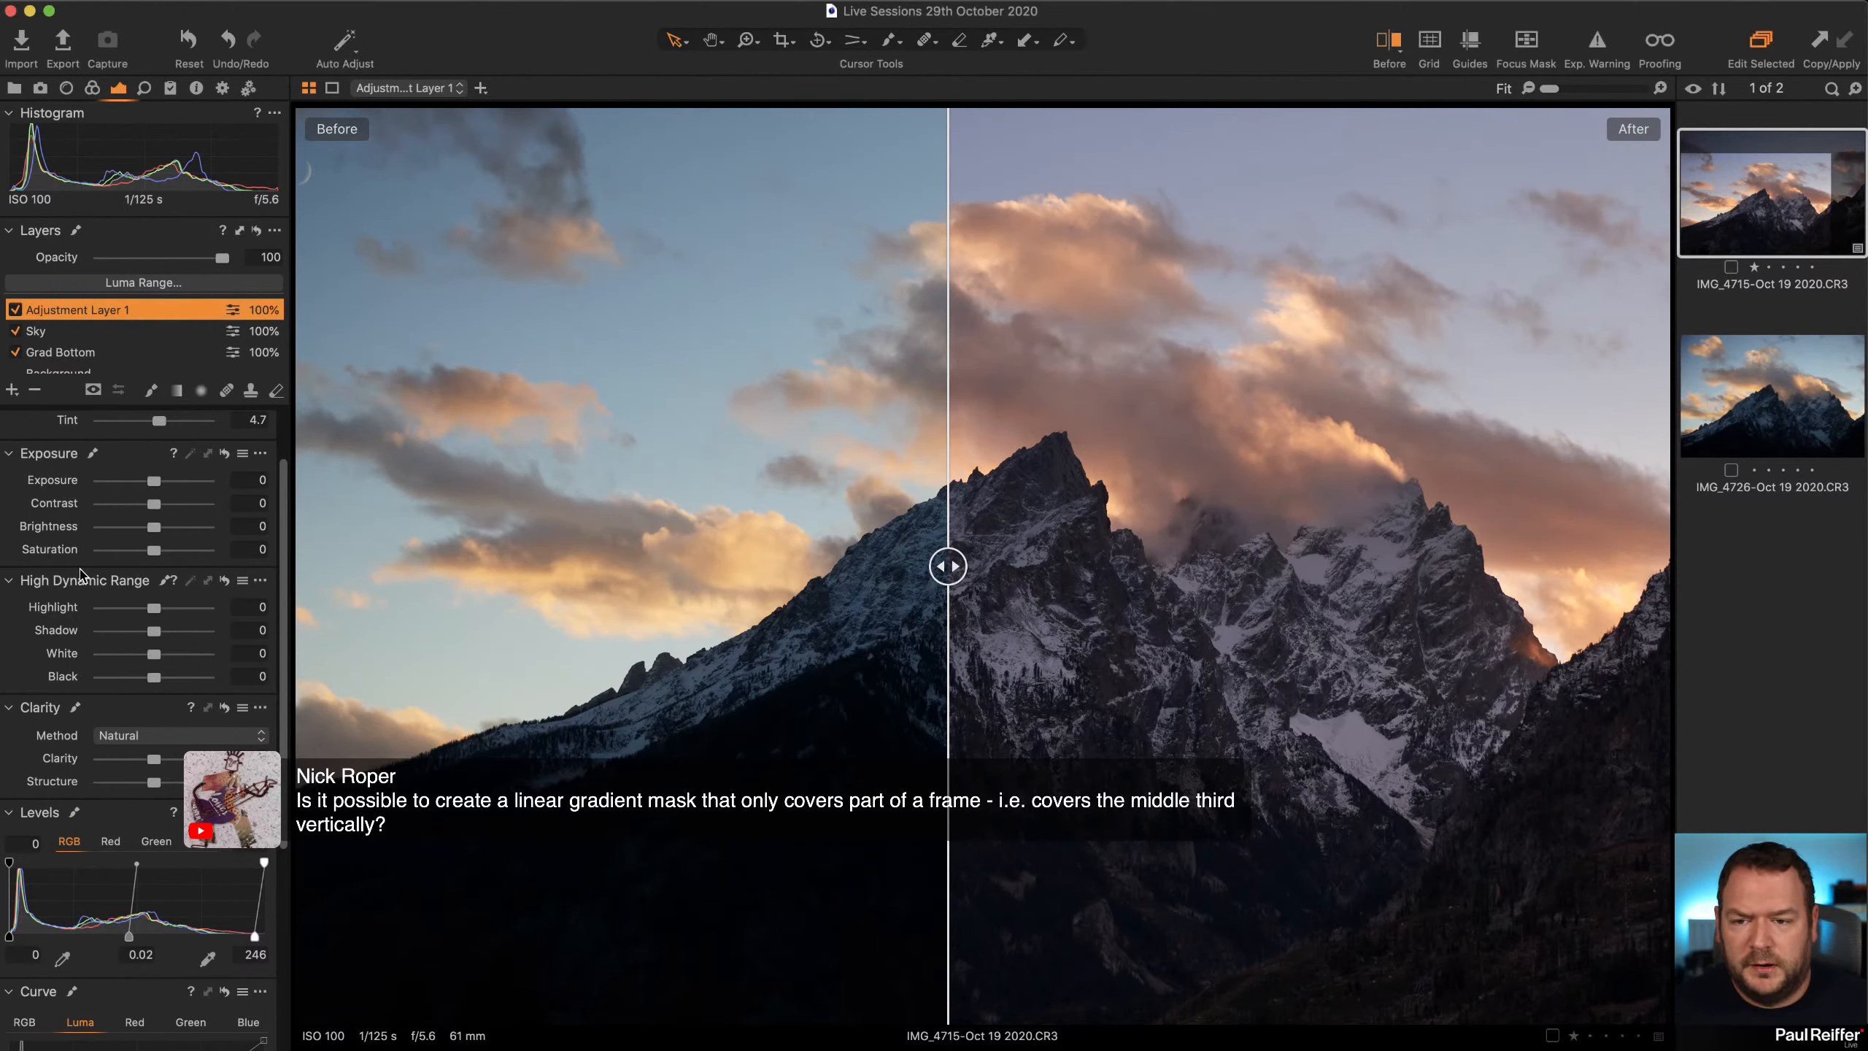
click(11, 389)
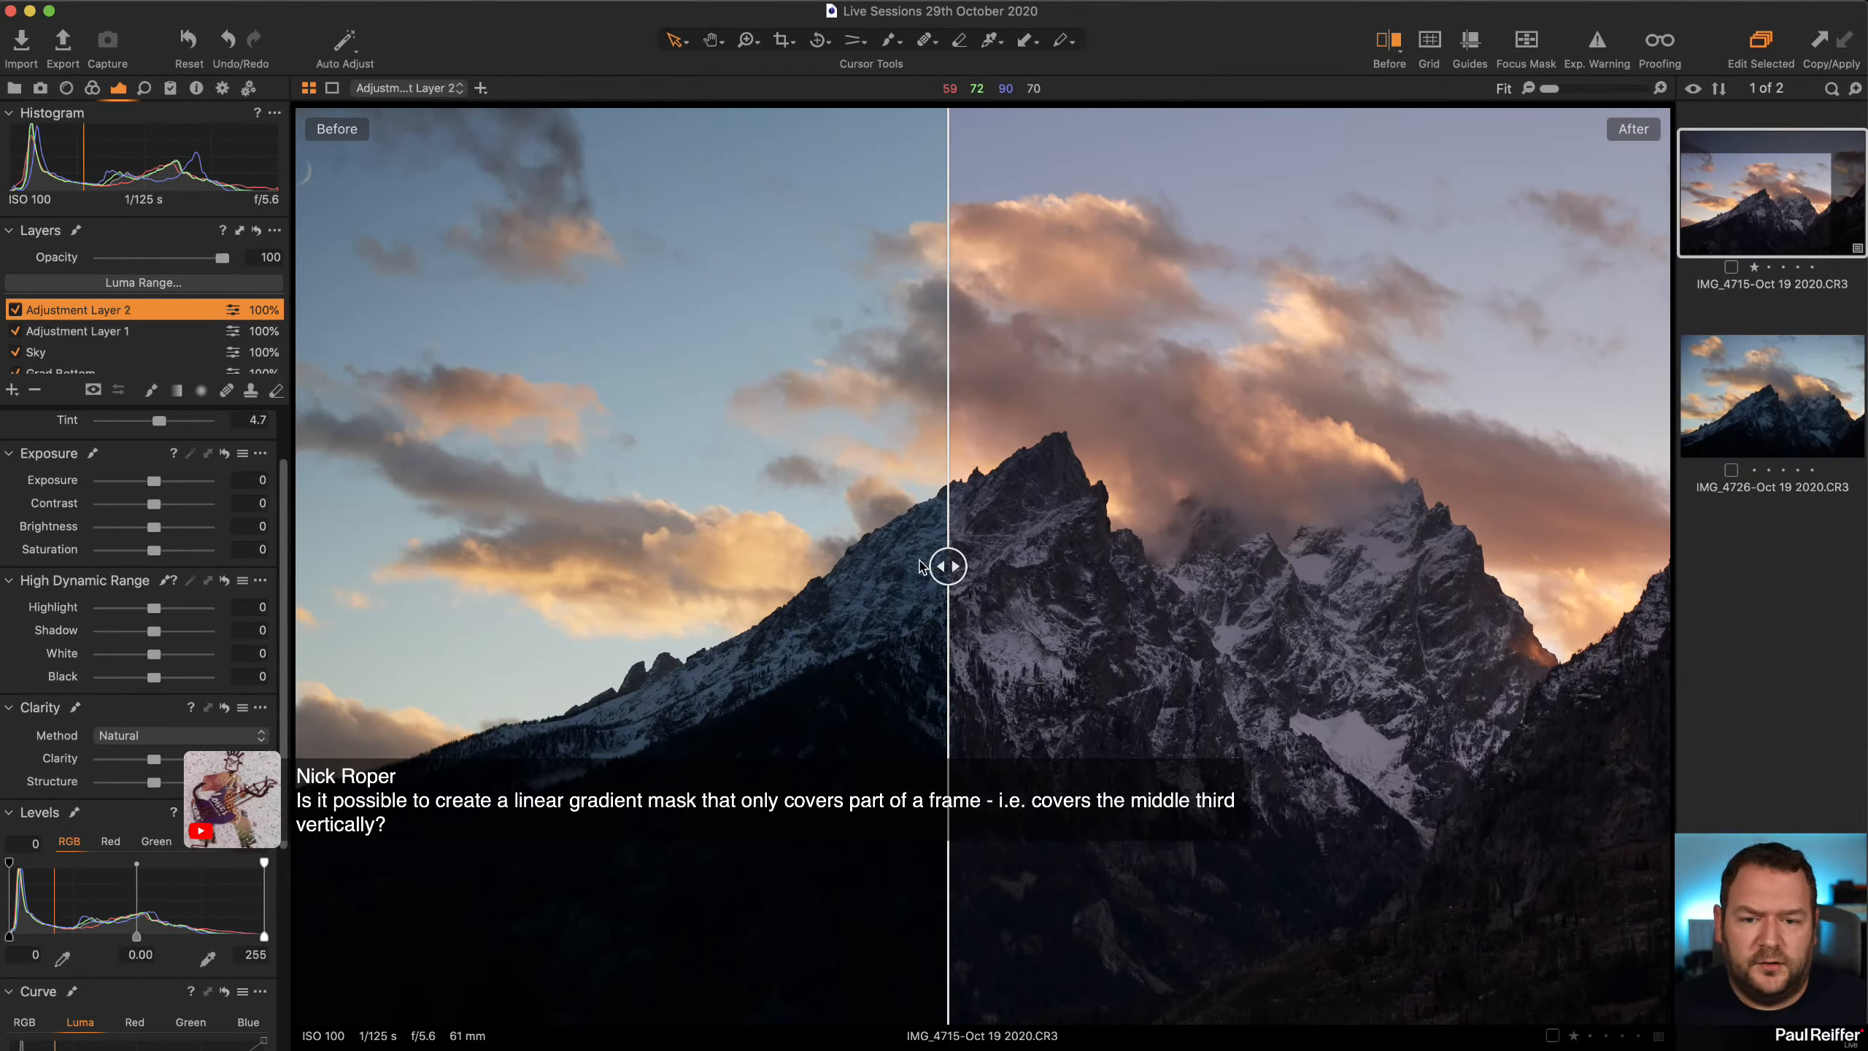
drag(946, 565, 298, 564)
double_click(56, 310)
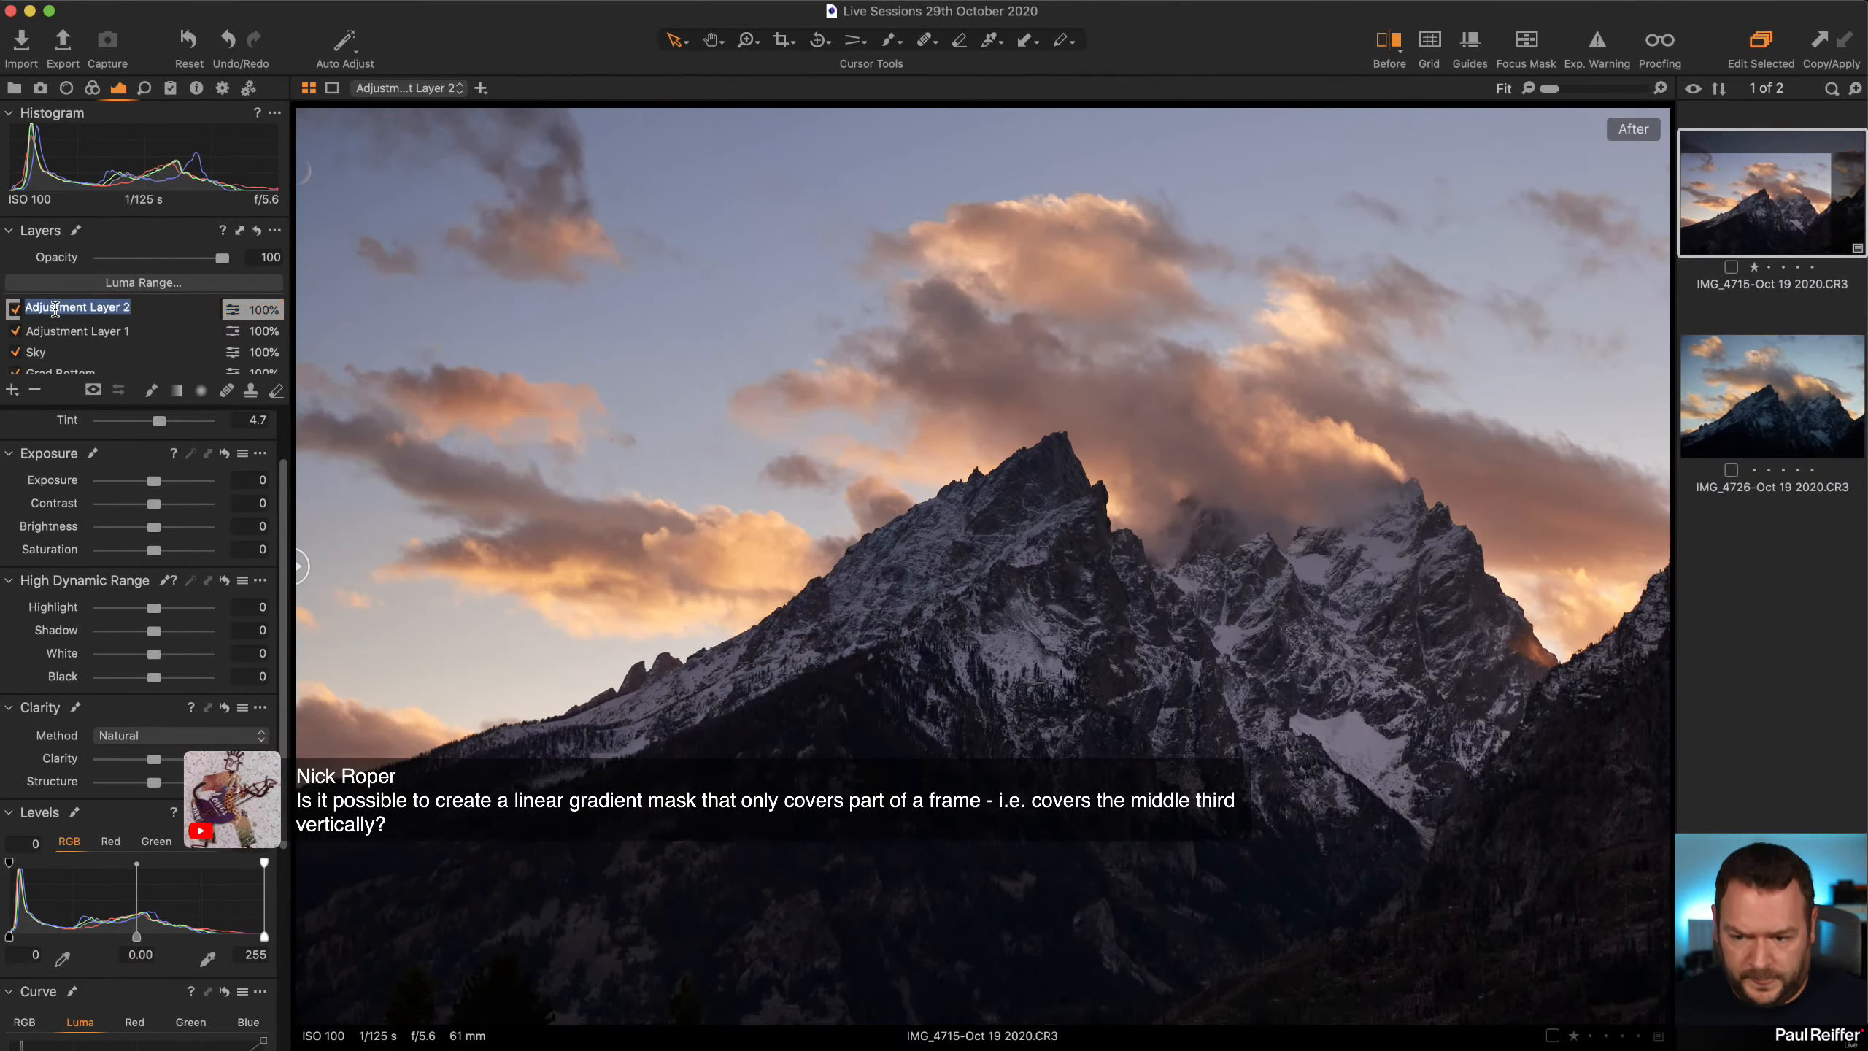
text(Test Gradient)
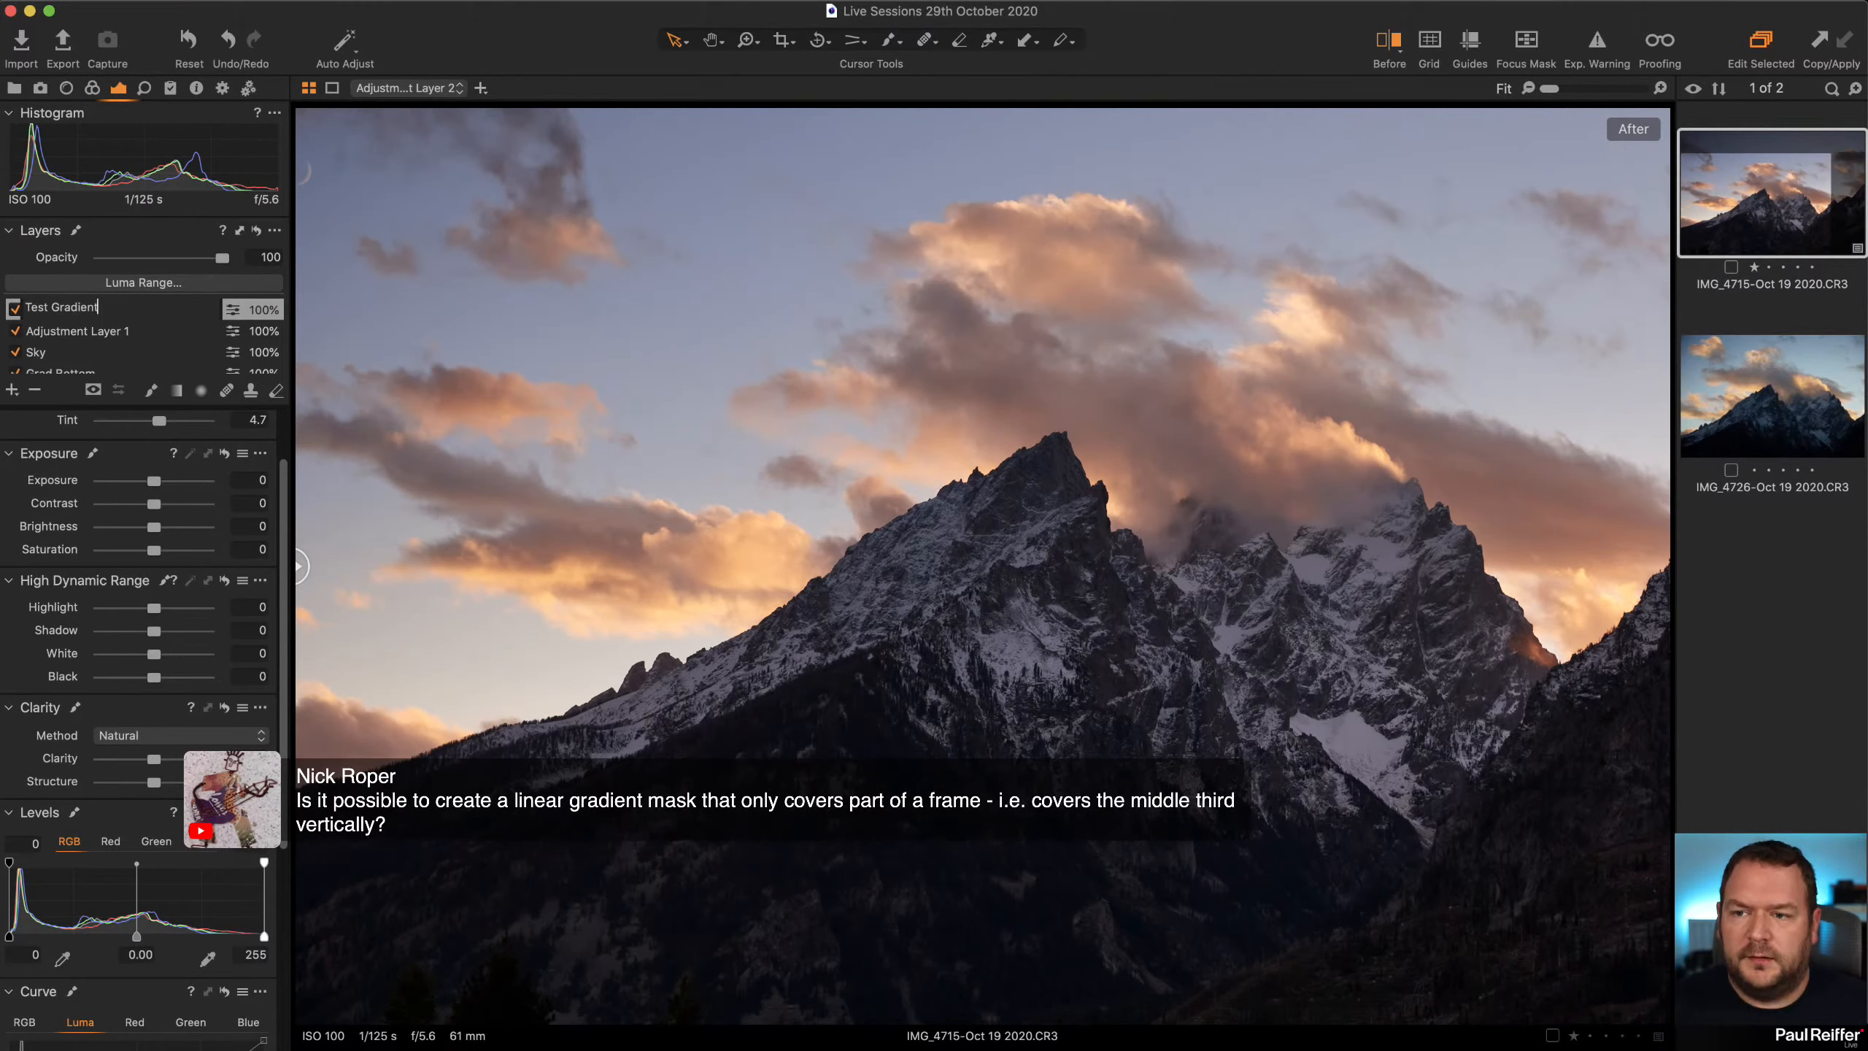
key(Return)
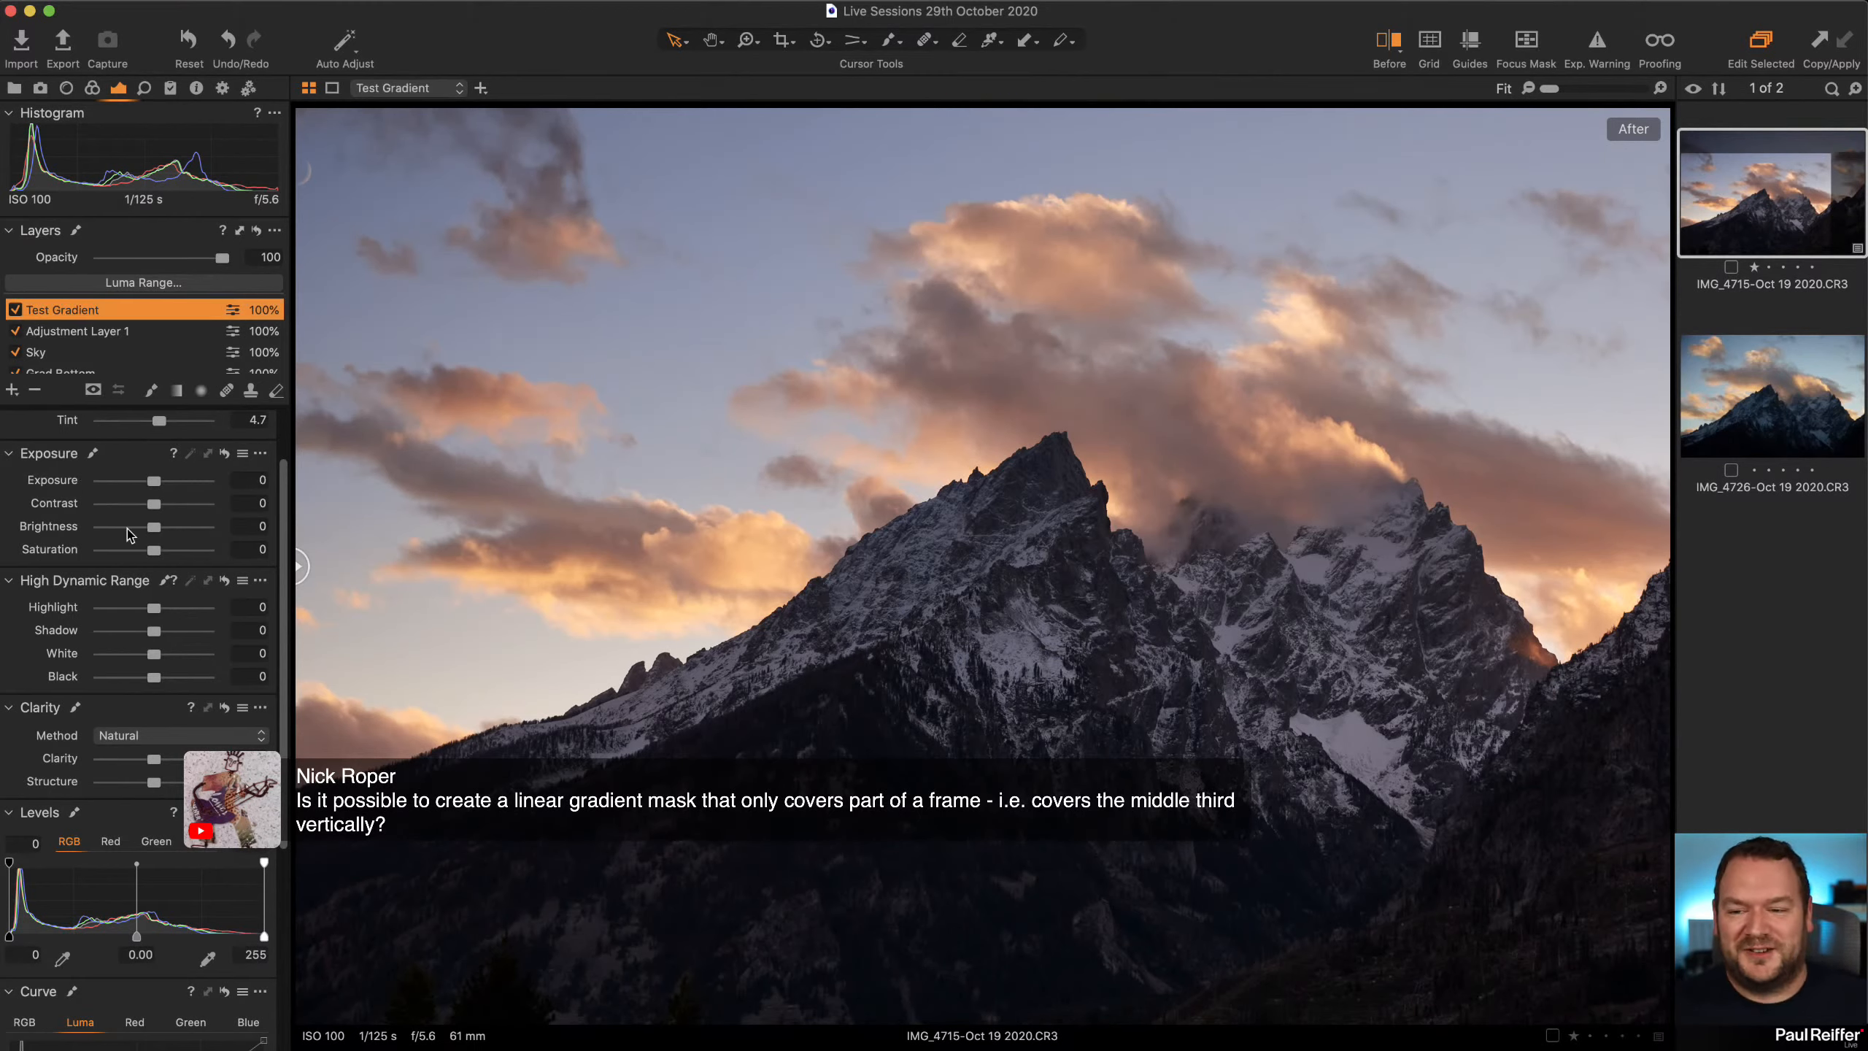
Draw a diagonal linear gradient mask on the Test Gradient layer, fading from the upper-left sky towards the mountain slopes
scroll(157, 454, up, 3)
scroll(157, 454, down, 1)
key(g)
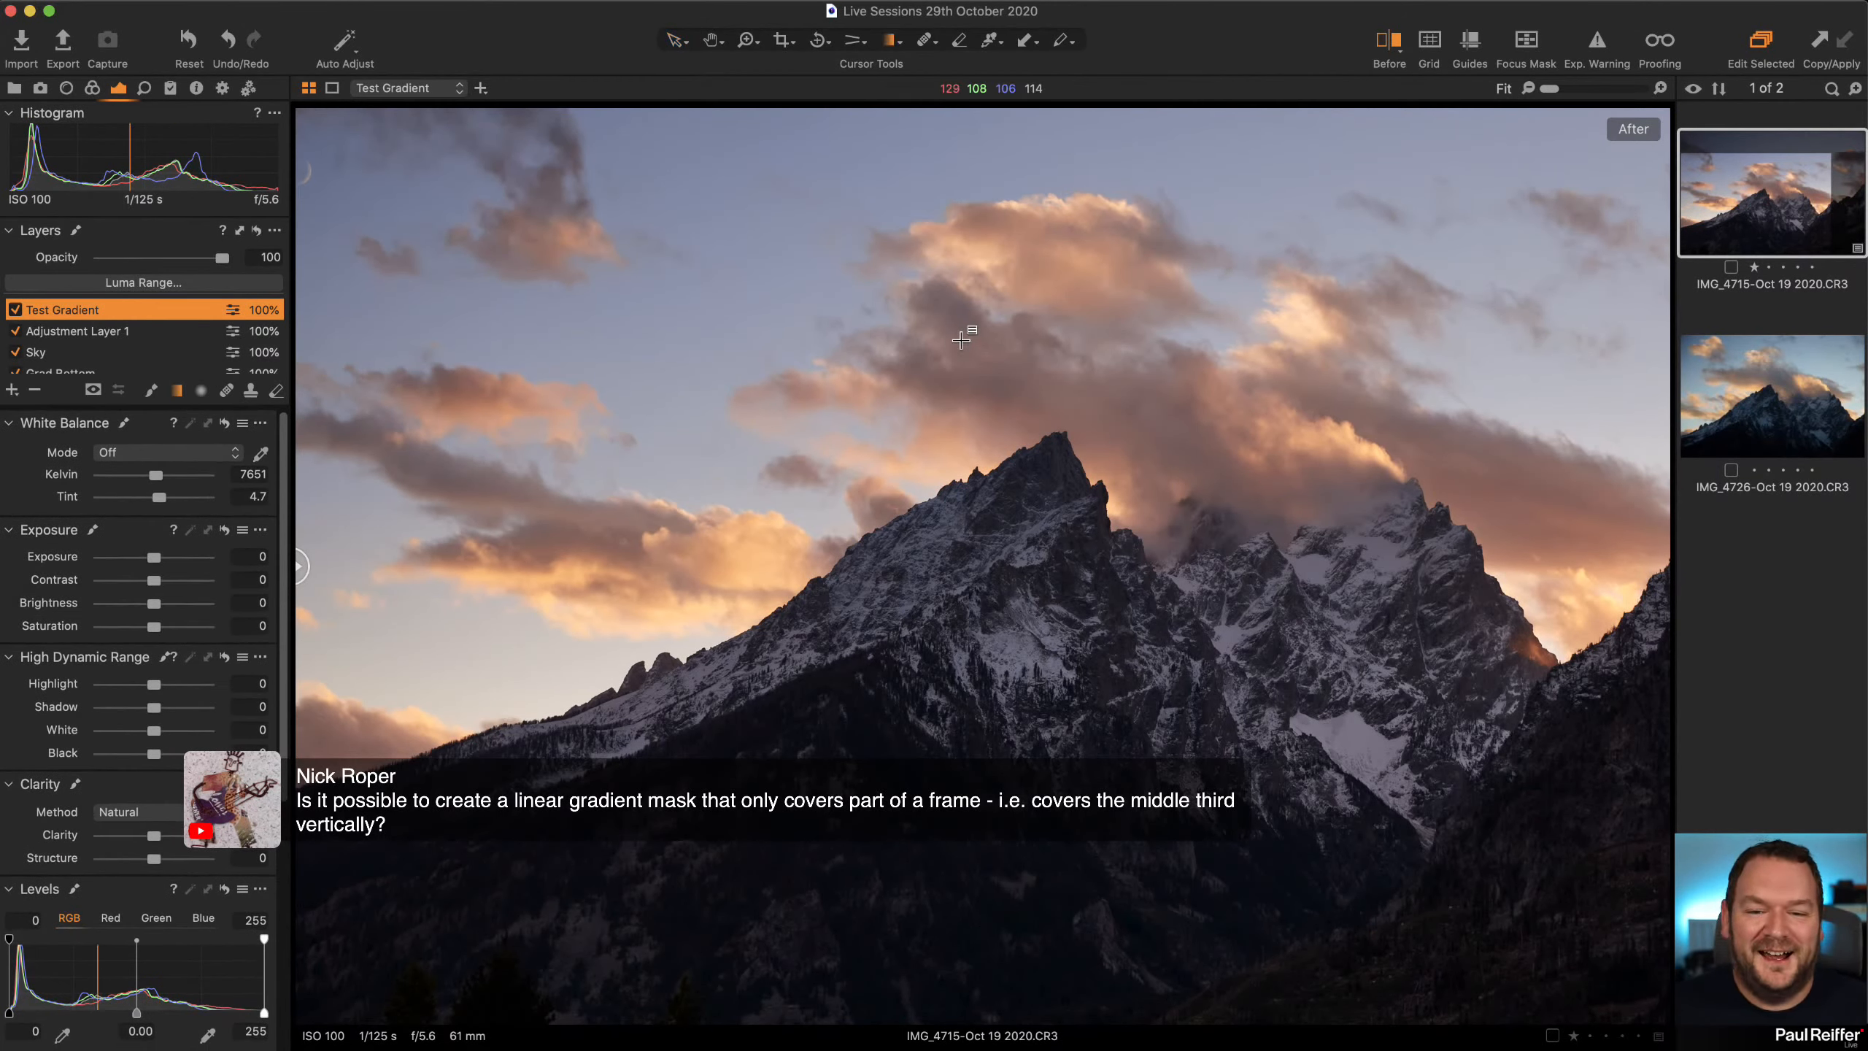
drag(930, 354, 1045, 658)
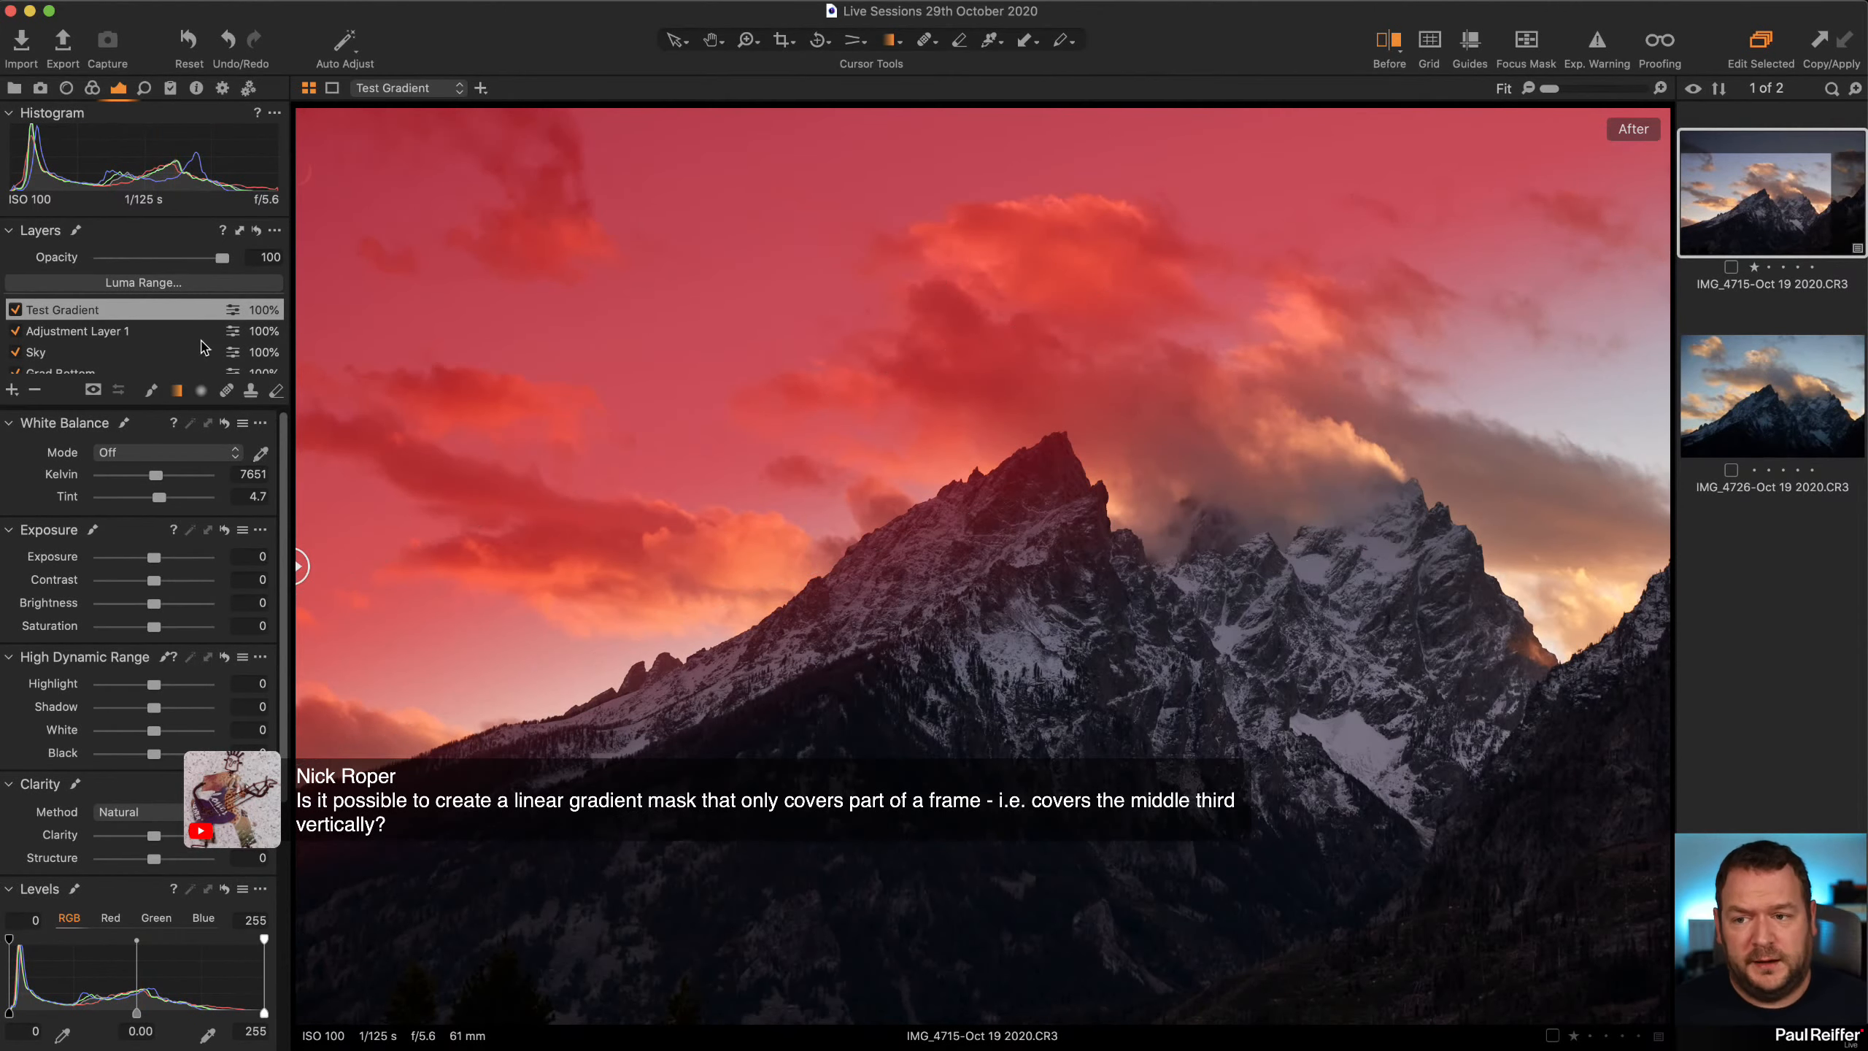
right_click(115, 310)
click(194, 371)
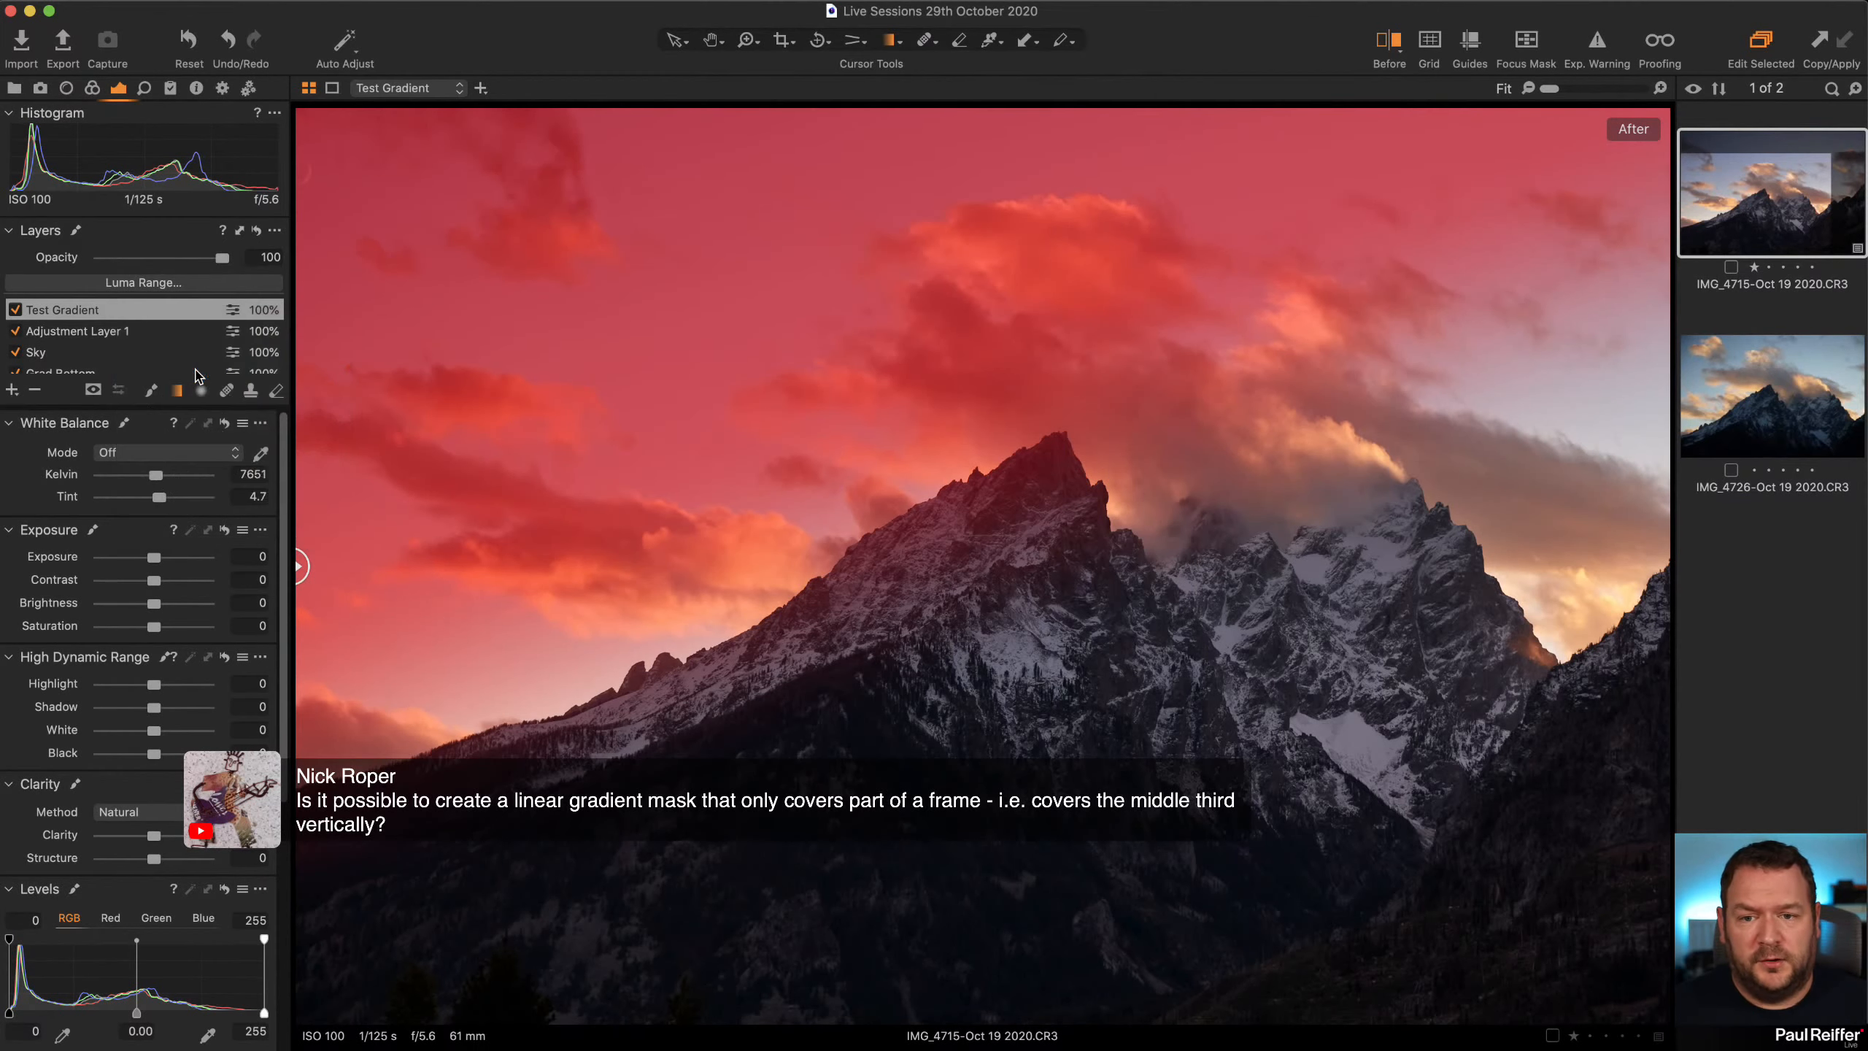
Close the before/after view and, with a much smaller eraser brush, erase a straight-edged triangular outline from the mask in the upper-left sky
click(276, 390)
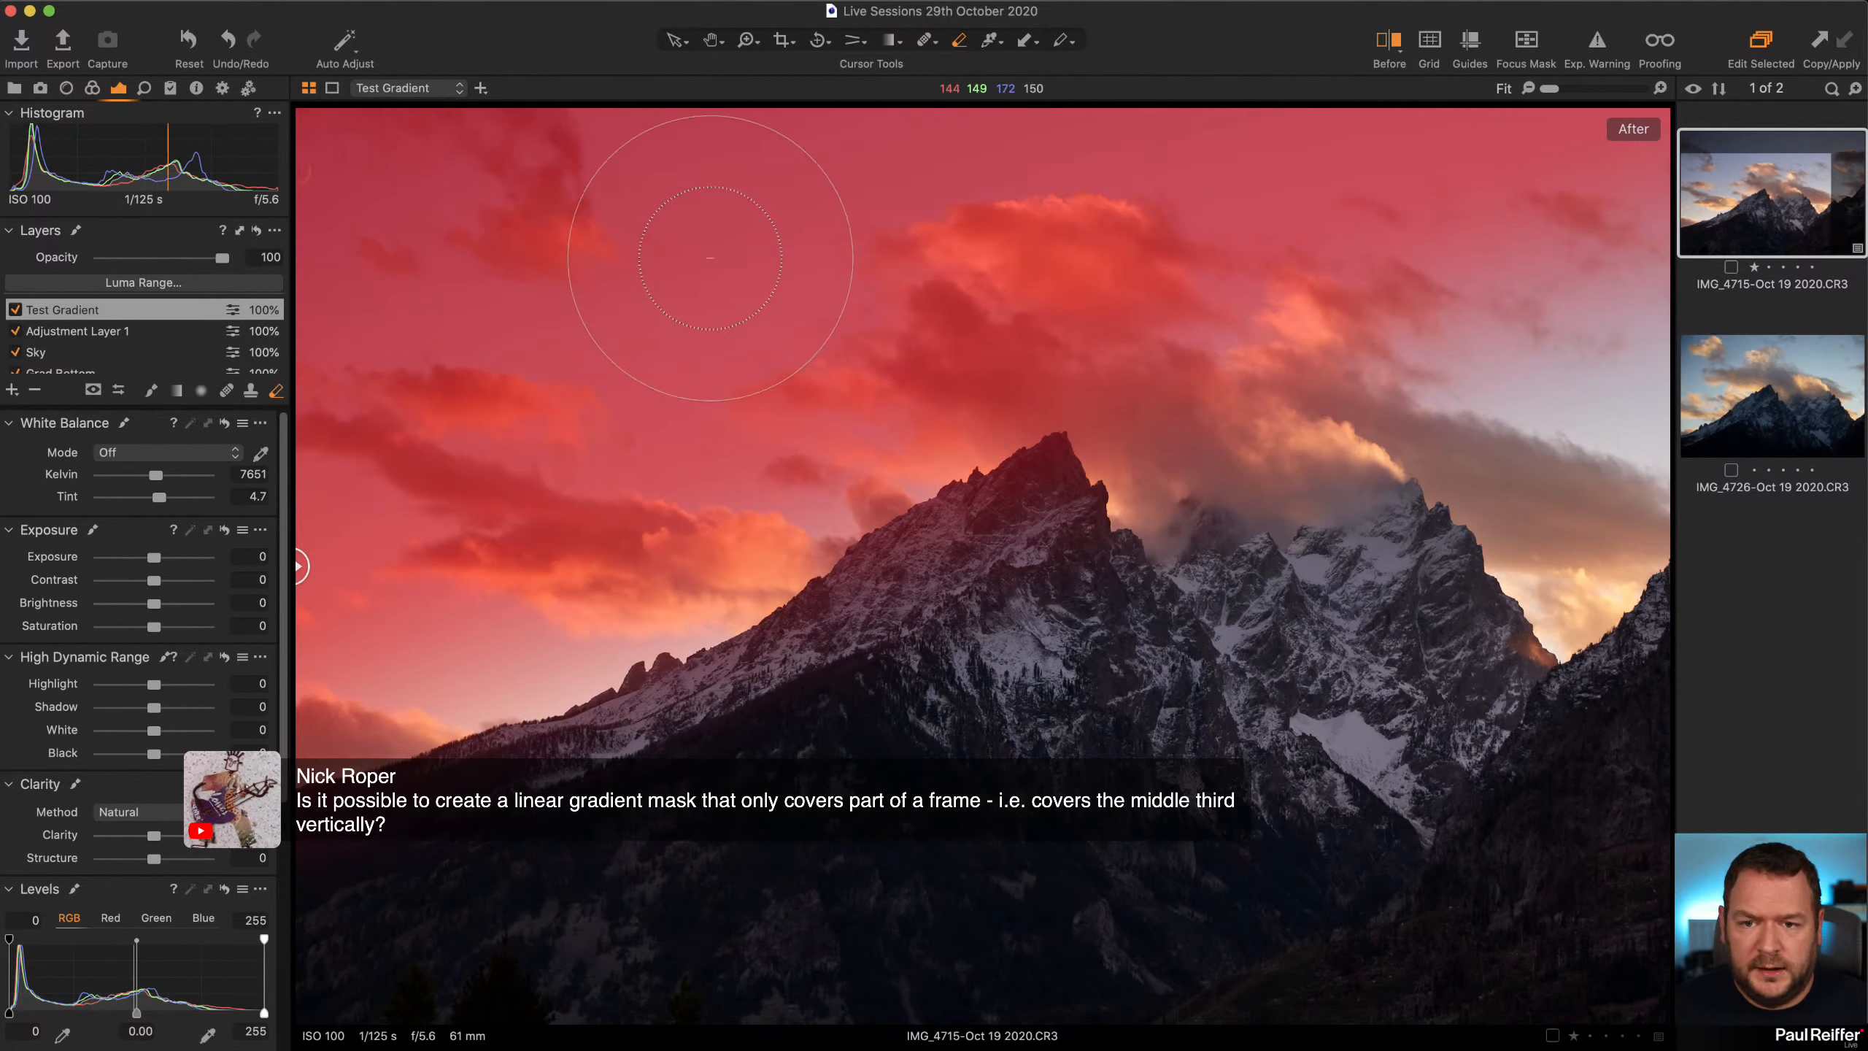
key([)
key([)
key([)
key([)
key([)
key([)
key([)
key([)
key([)
key([)
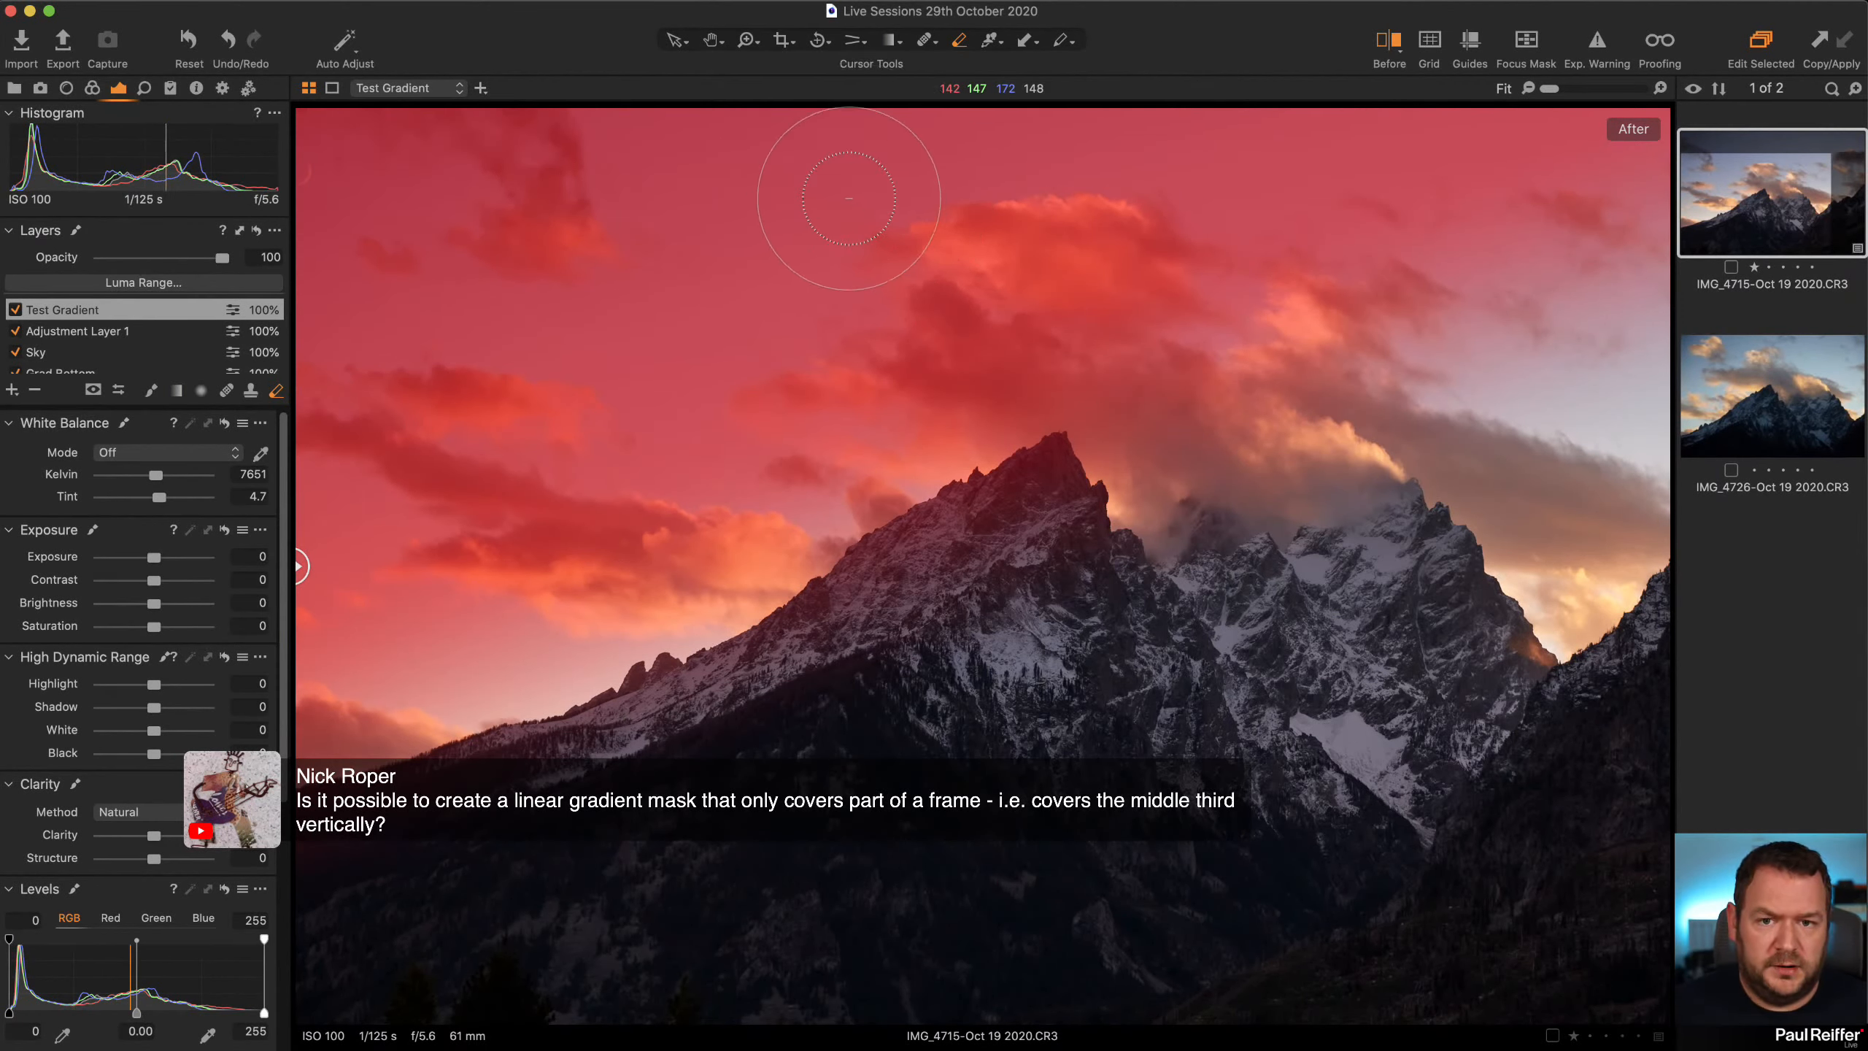
key([)
key([)
key([)
key([)
key([)
key([)
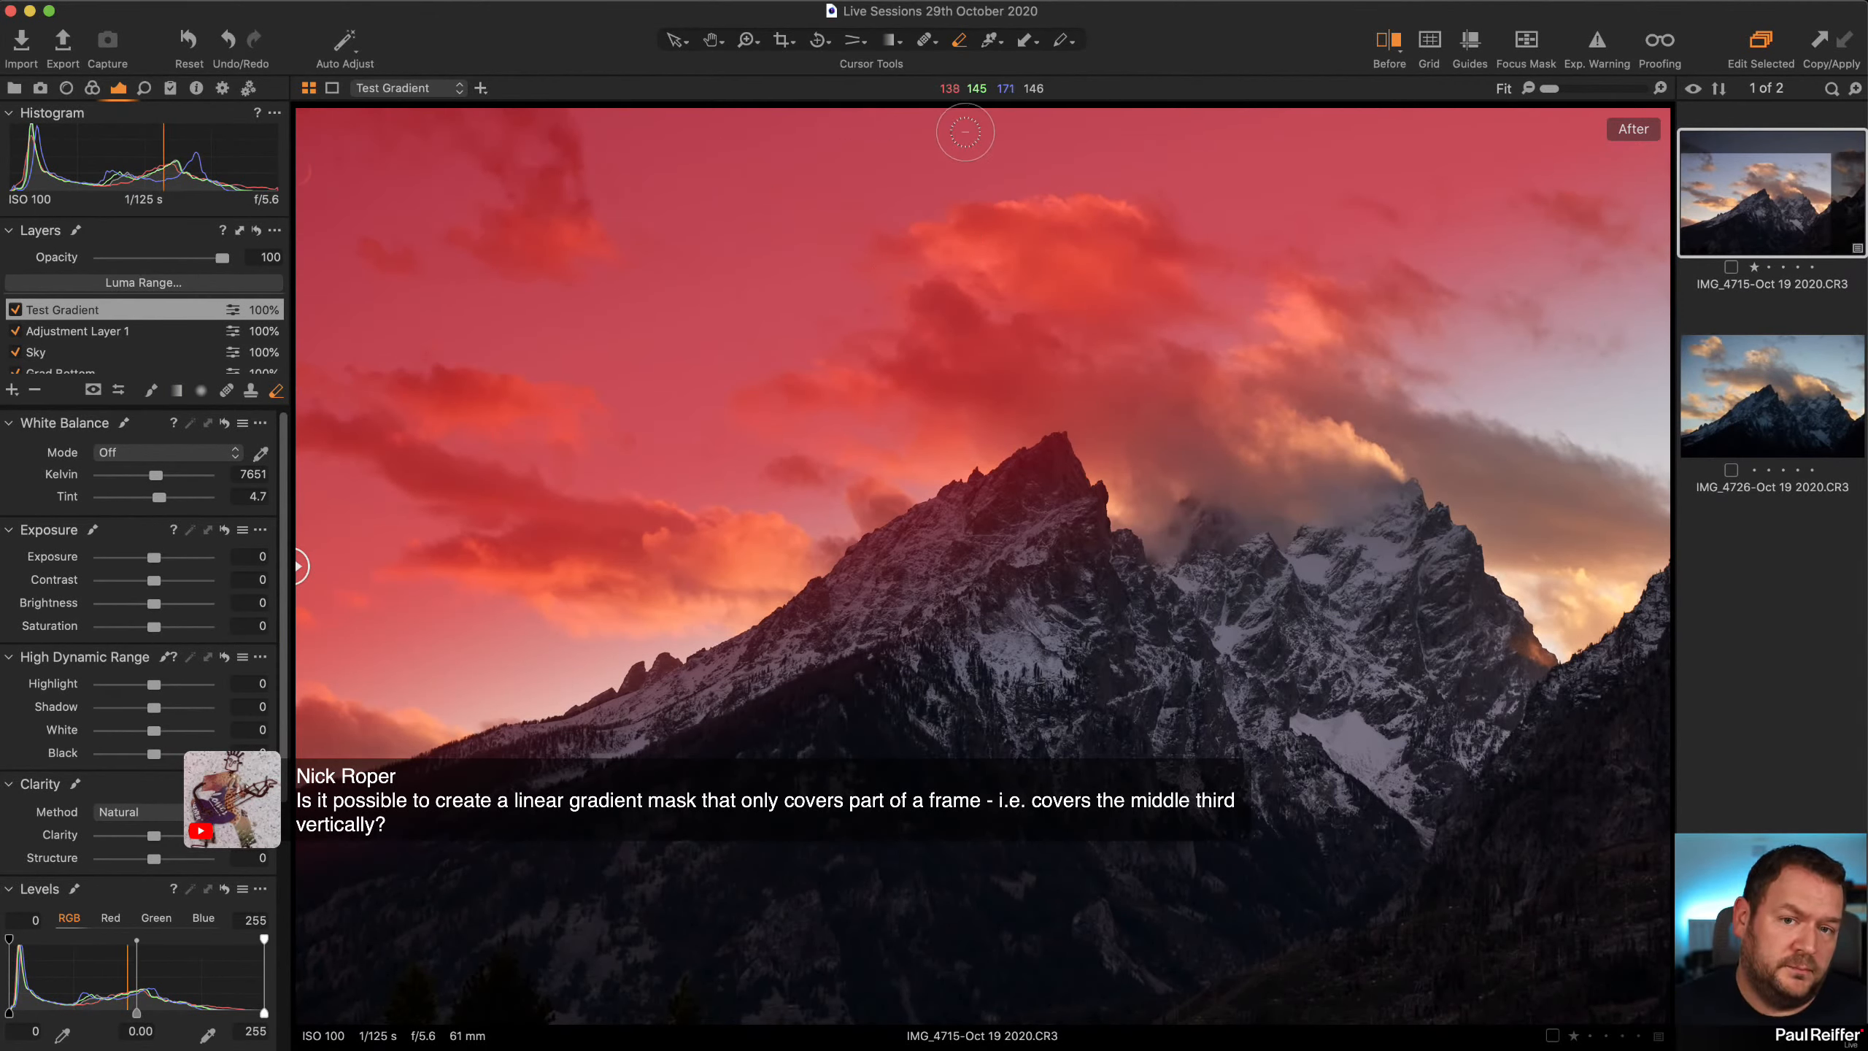
key([)
key([)
key([)
key([)
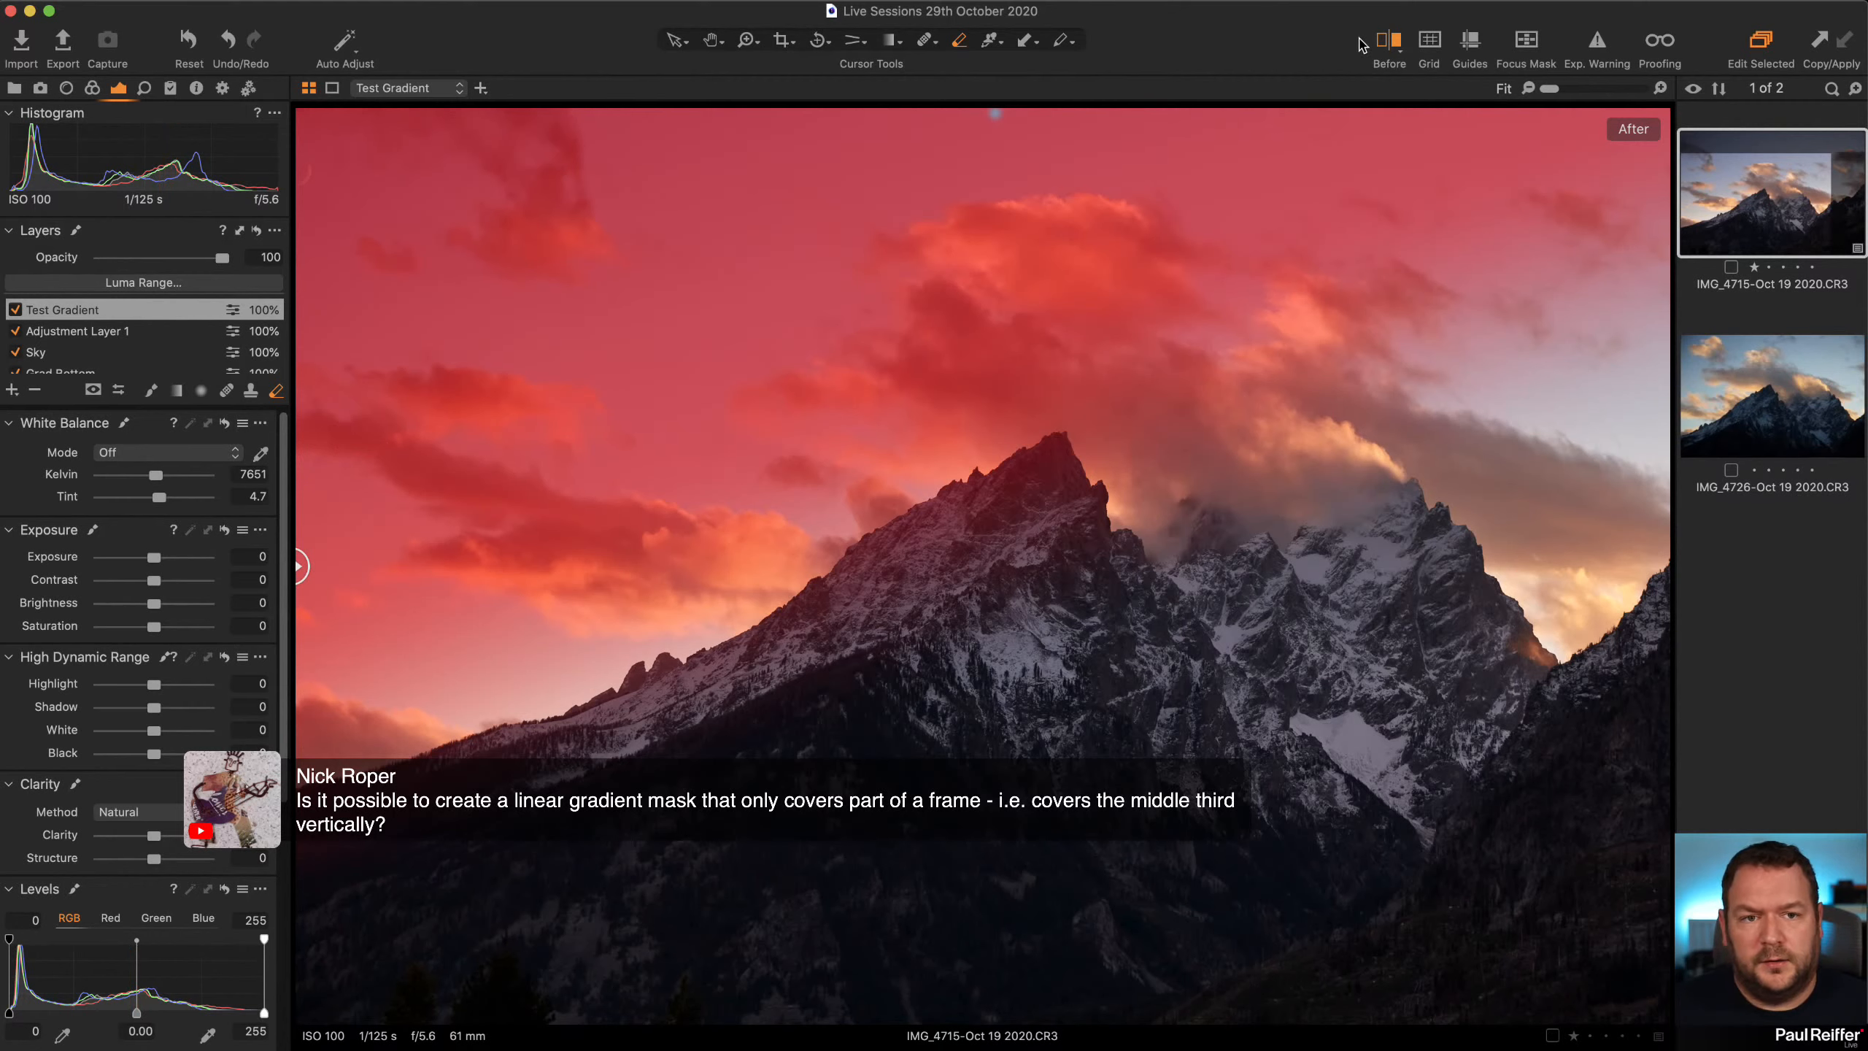
click(1381, 39)
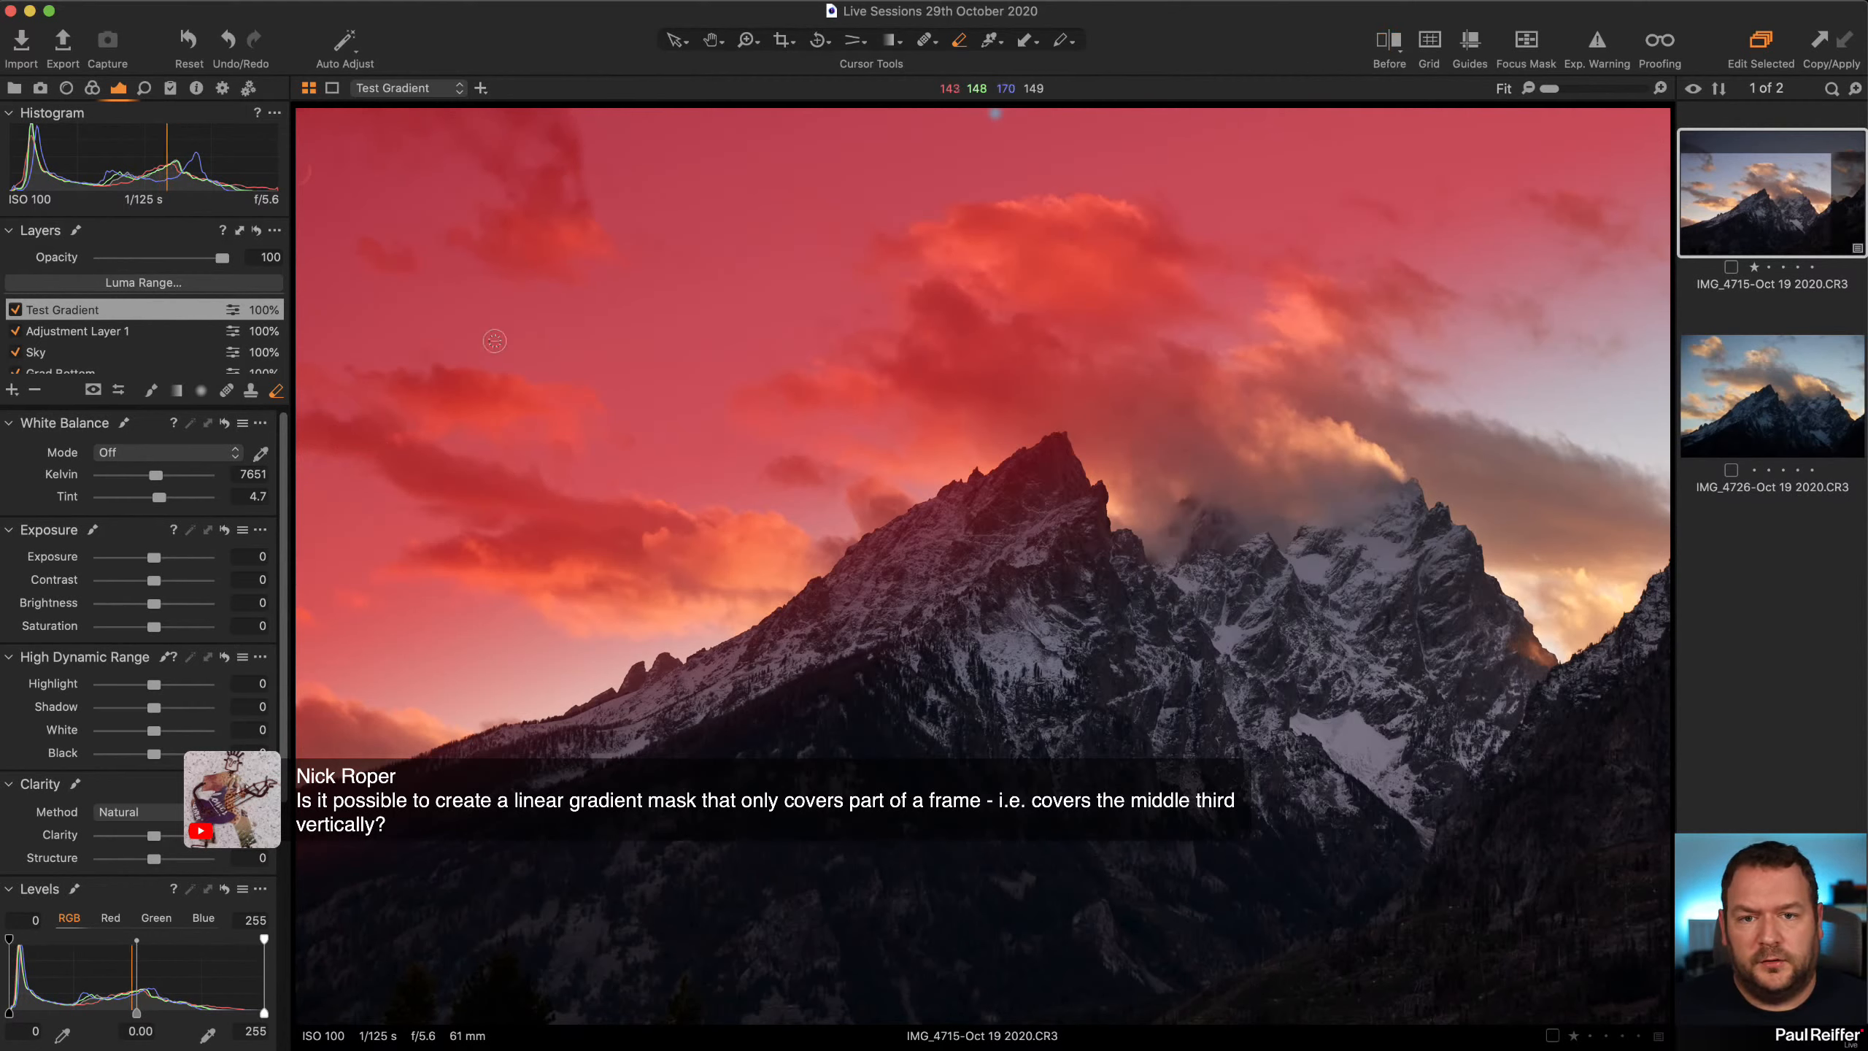
shift+click(299, 437)
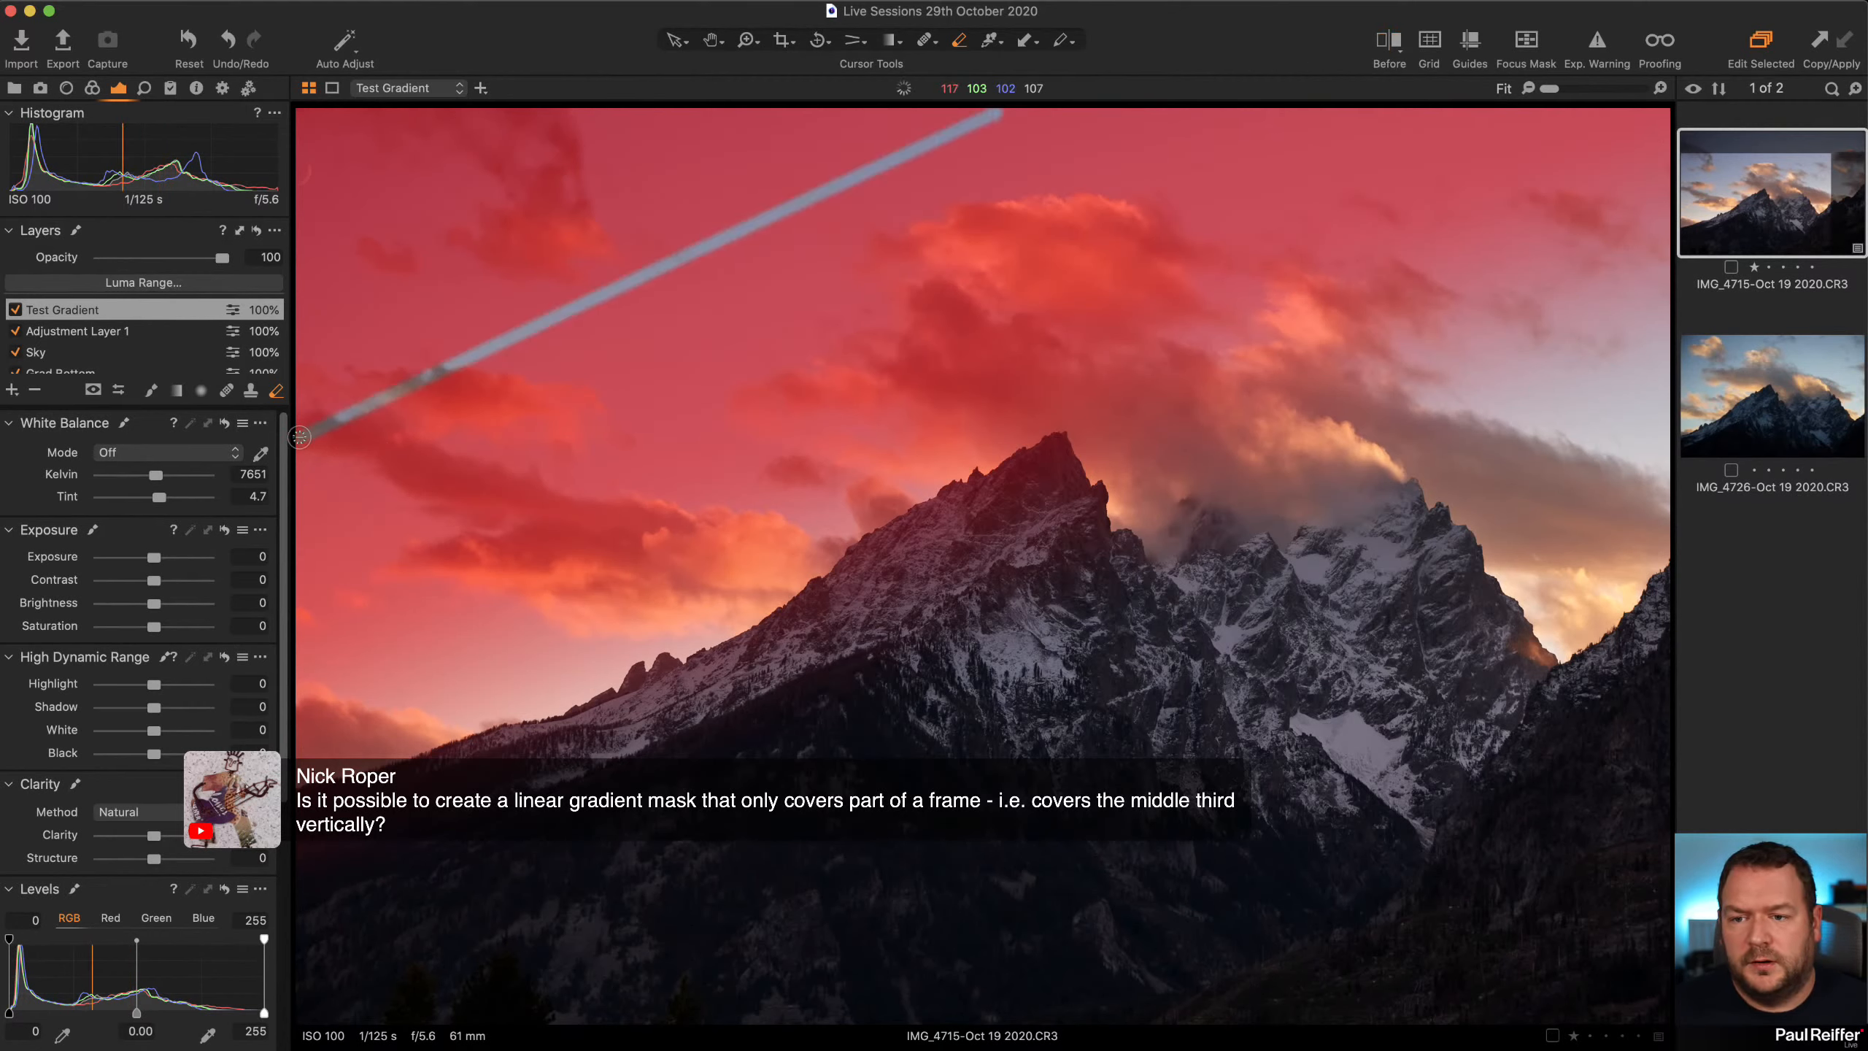
shift+click(299, 111)
shift+click(991, 110)
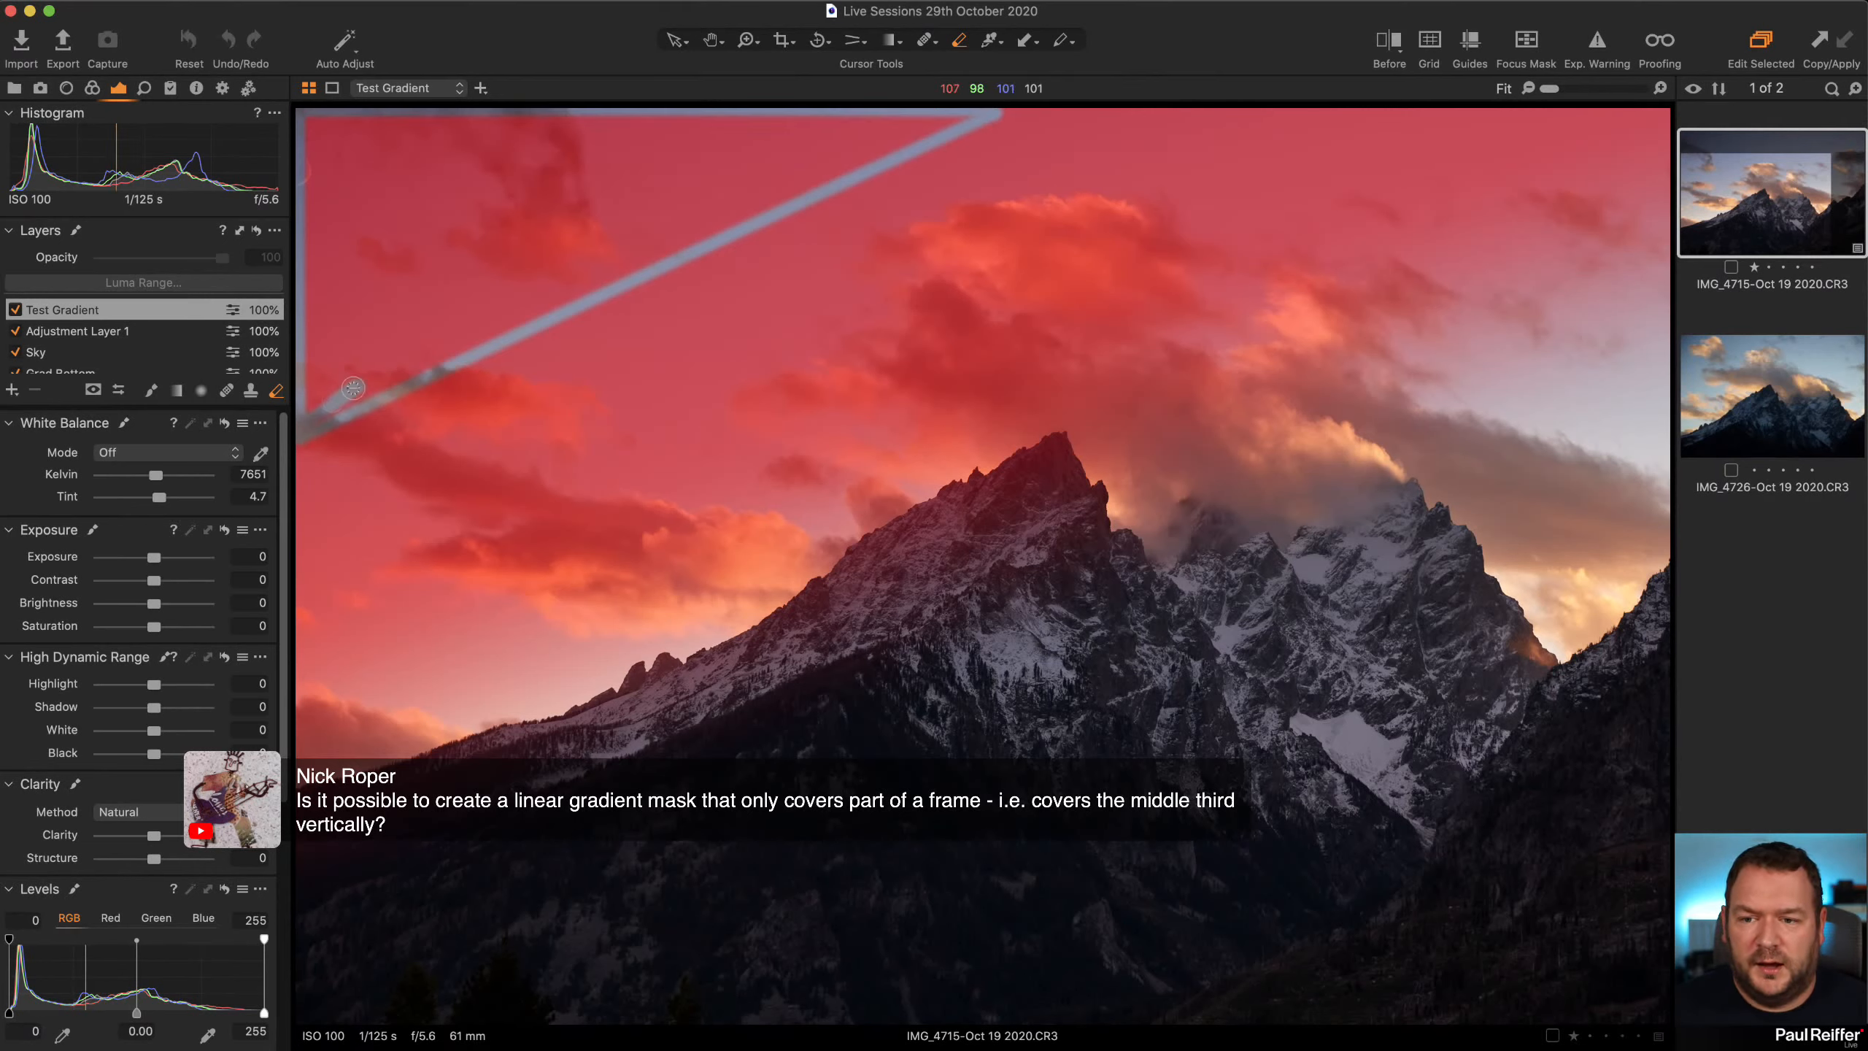
Erase the remaining mask inside the triangular outline in the upper-left sky
drag(323, 413, 409, 336)
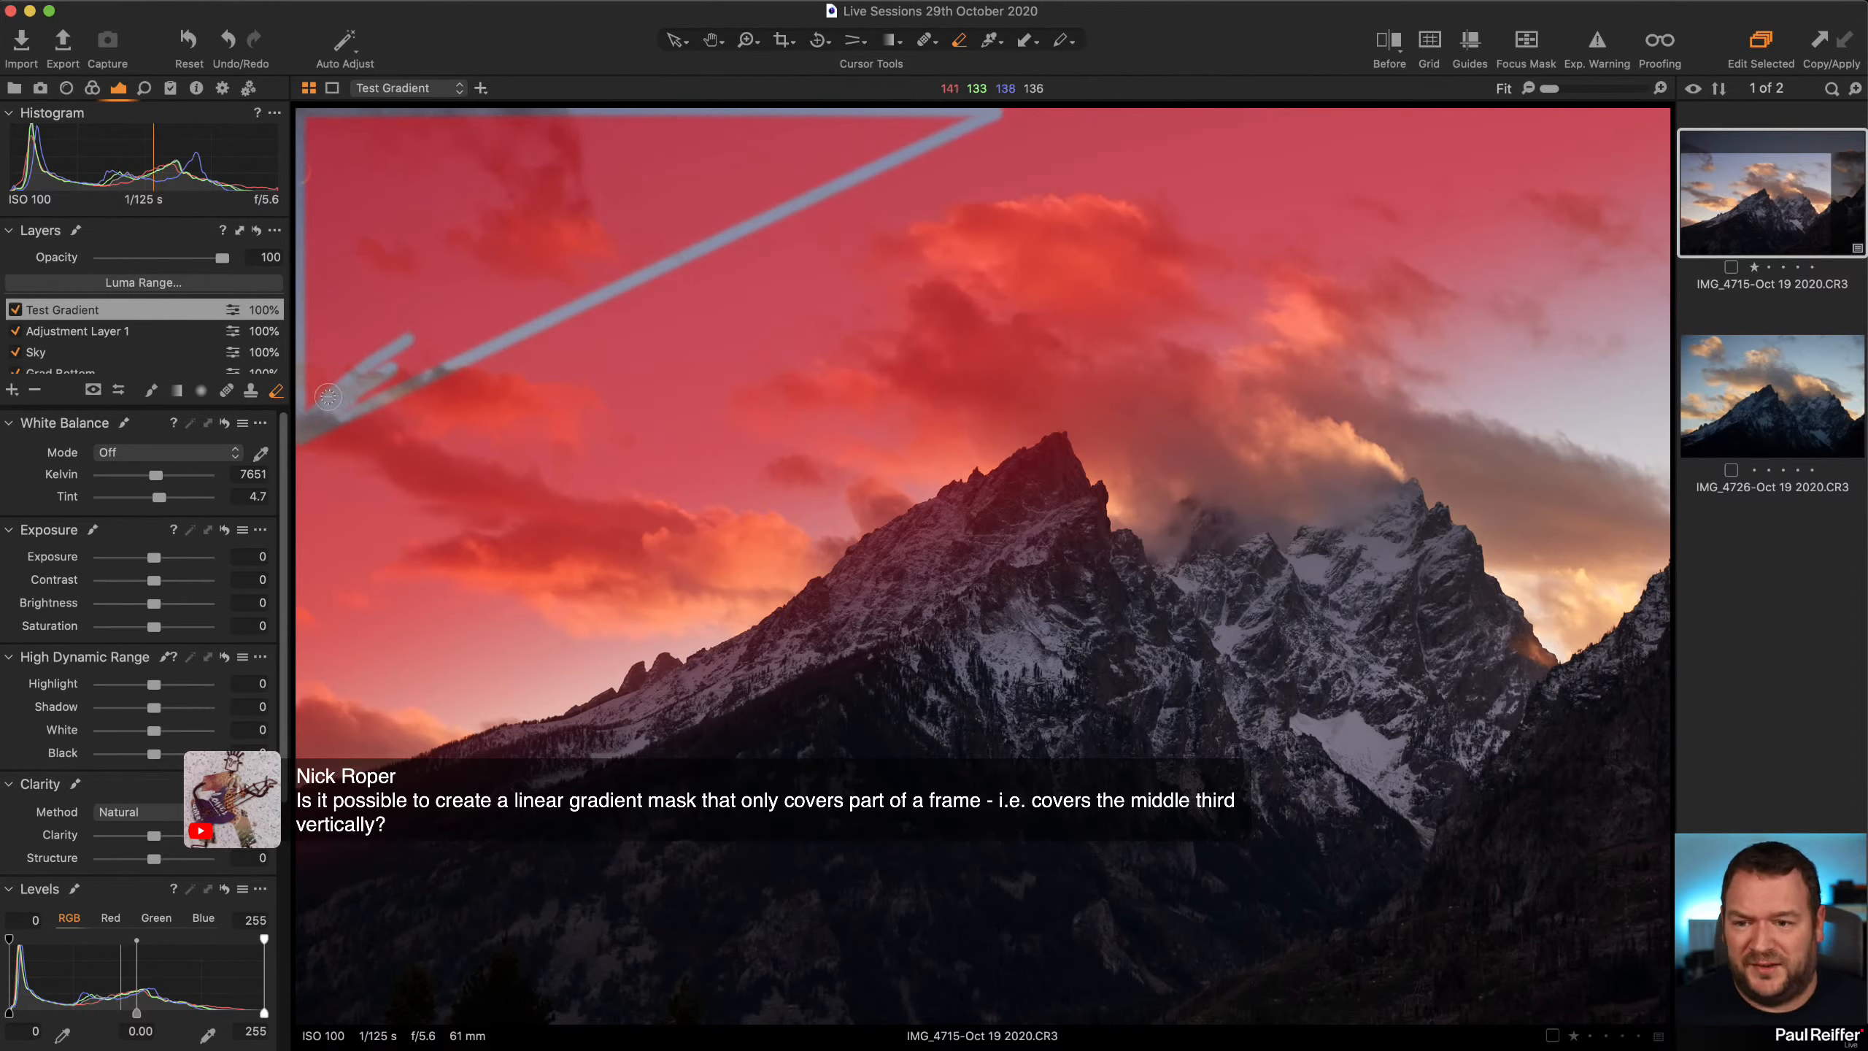
mouse_move(423, 346)
mouse_down()
mouse_move(326, 414)
mouse_move(541, 309)
mouse_up()
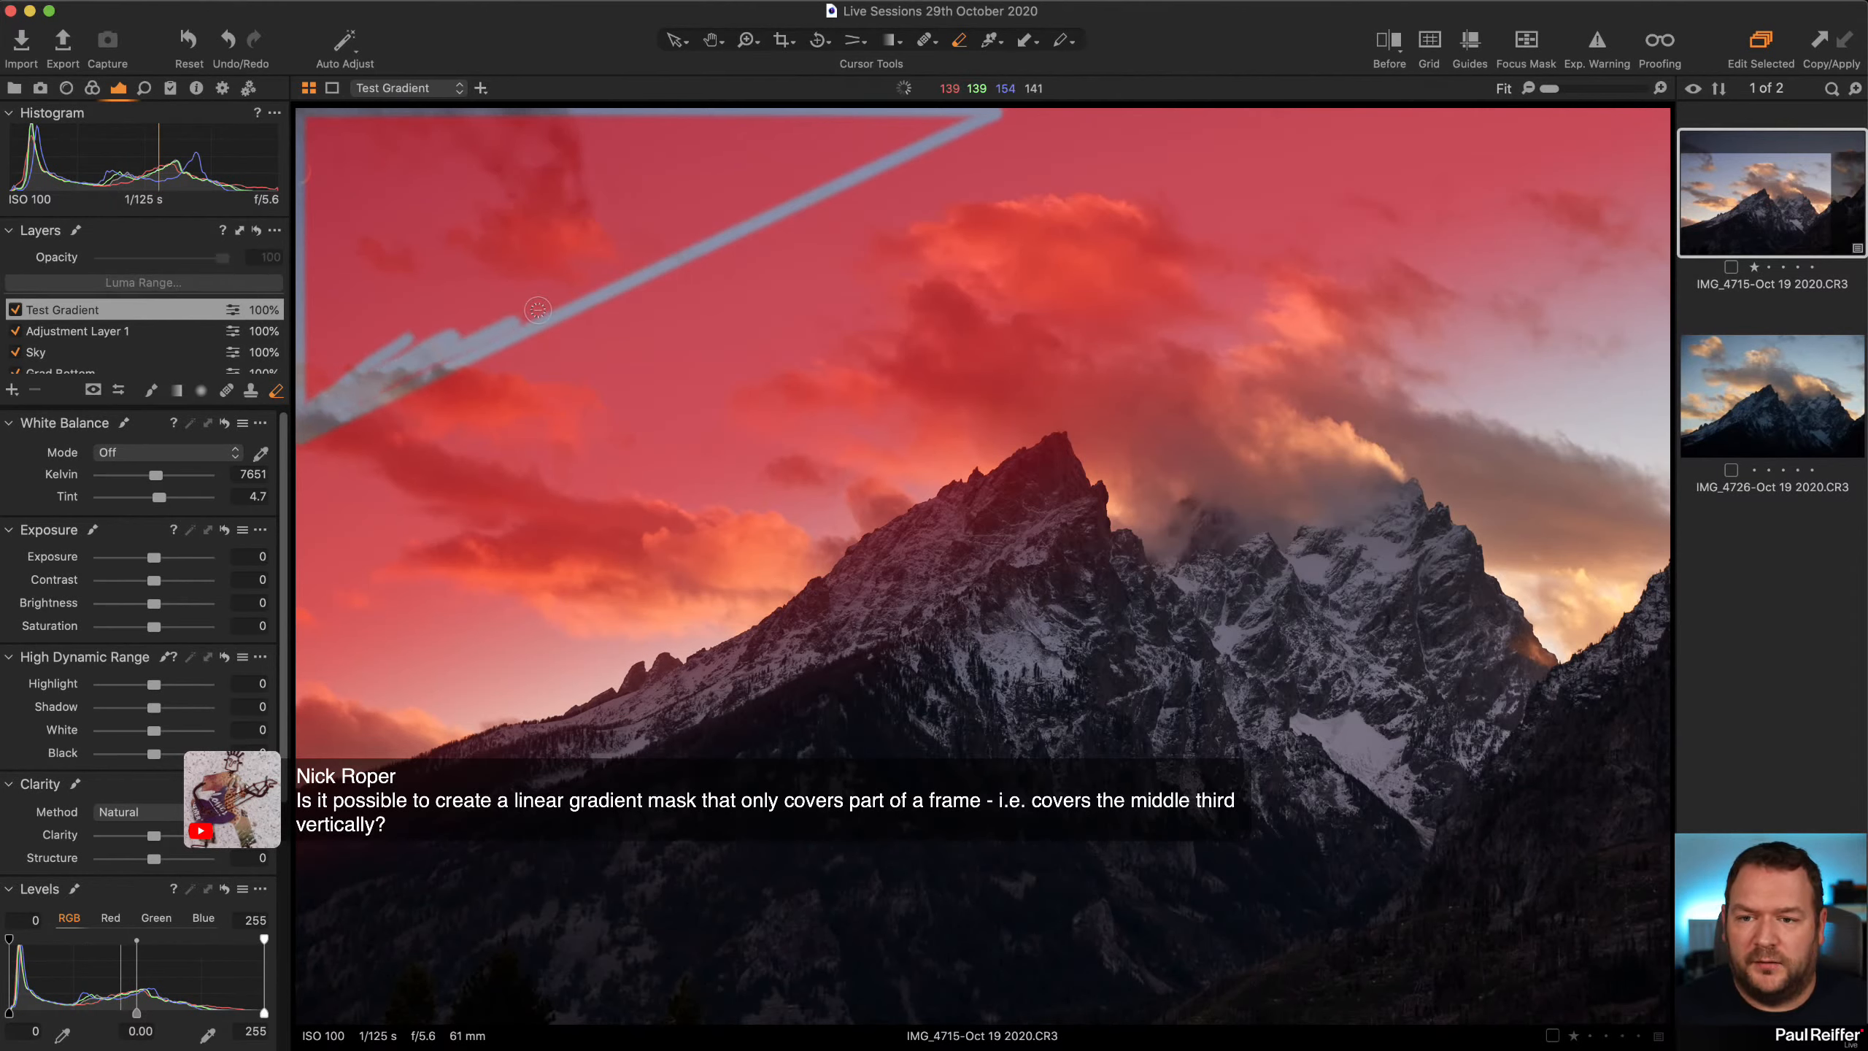
mouse_move(331, 413)
mouse_down()
mouse_move(533, 284)
mouse_move(384, 354)
mouse_move(585, 285)
mouse_move(517, 324)
mouse_move(984, 108)
mouse_move(507, 294)
mouse_move(655, 213)
mouse_up()
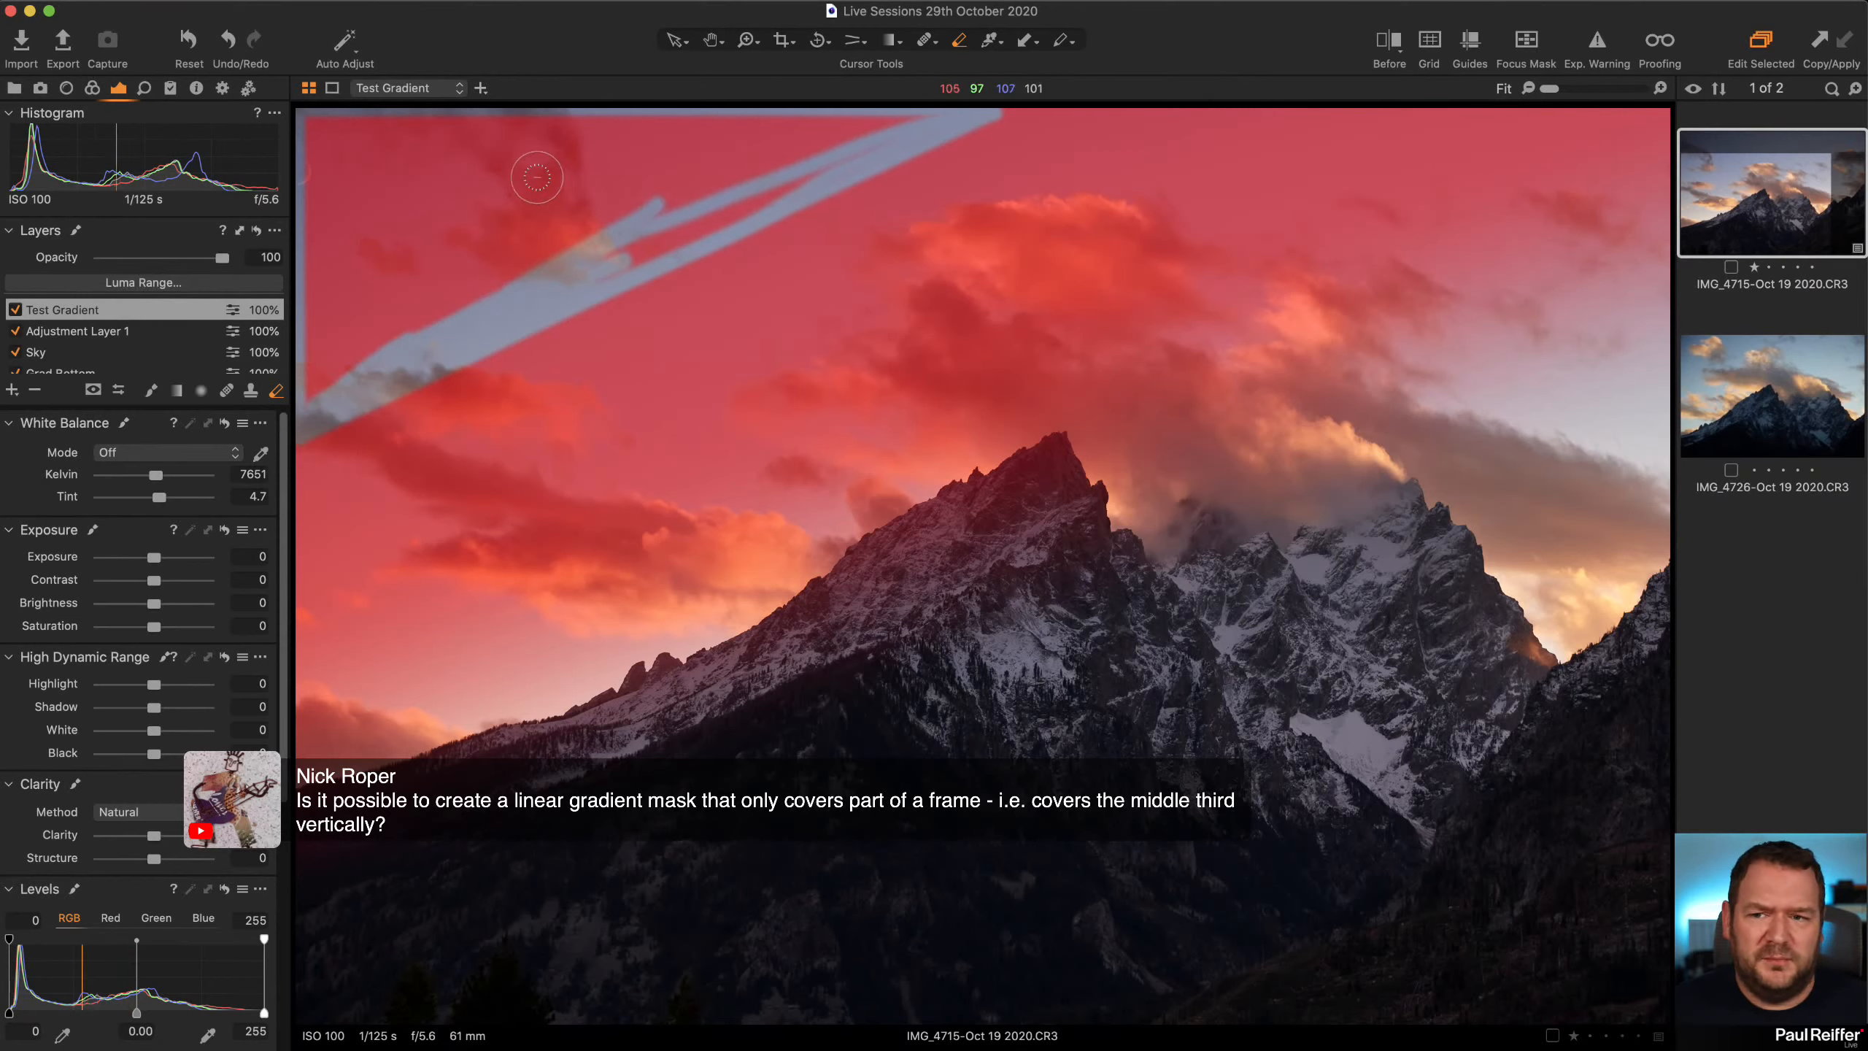
mouse_move(507, 163)
mouse_down()
mouse_move(301, 131)
mouse_move(325, 114)
mouse_move(508, 146)
mouse_move(397, 147)
mouse_move(333, 132)
mouse_move(703, 136)
mouse_move(515, 158)
mouse_up()
mouse_move(411, 191)
mouse_down()
mouse_move(310, 165)
mouse_move(296, 260)
mouse_move(327, 195)
mouse_move(302, 337)
mouse_move(329, 306)
mouse_move(320, 356)
mouse_move(516, 219)
mouse_move(464, 192)
mouse_move(718, 121)
mouse_move(791, 164)
mouse_move(1024, 91)
mouse_move(554, 288)
mouse_move(832, 181)
mouse_move(431, 270)
mouse_move(325, 349)
mouse_move(496, 210)
mouse_move(556, 200)
mouse_move(428, 169)
mouse_move(697, 144)
mouse_move(515, 103)
mouse_move(726, 130)
mouse_move(678, 205)
mouse_move(415, 300)
mouse_move(305, 403)
mouse_move(657, 259)
mouse_move(543, 262)
mouse_move(712, 146)
mouse_up()
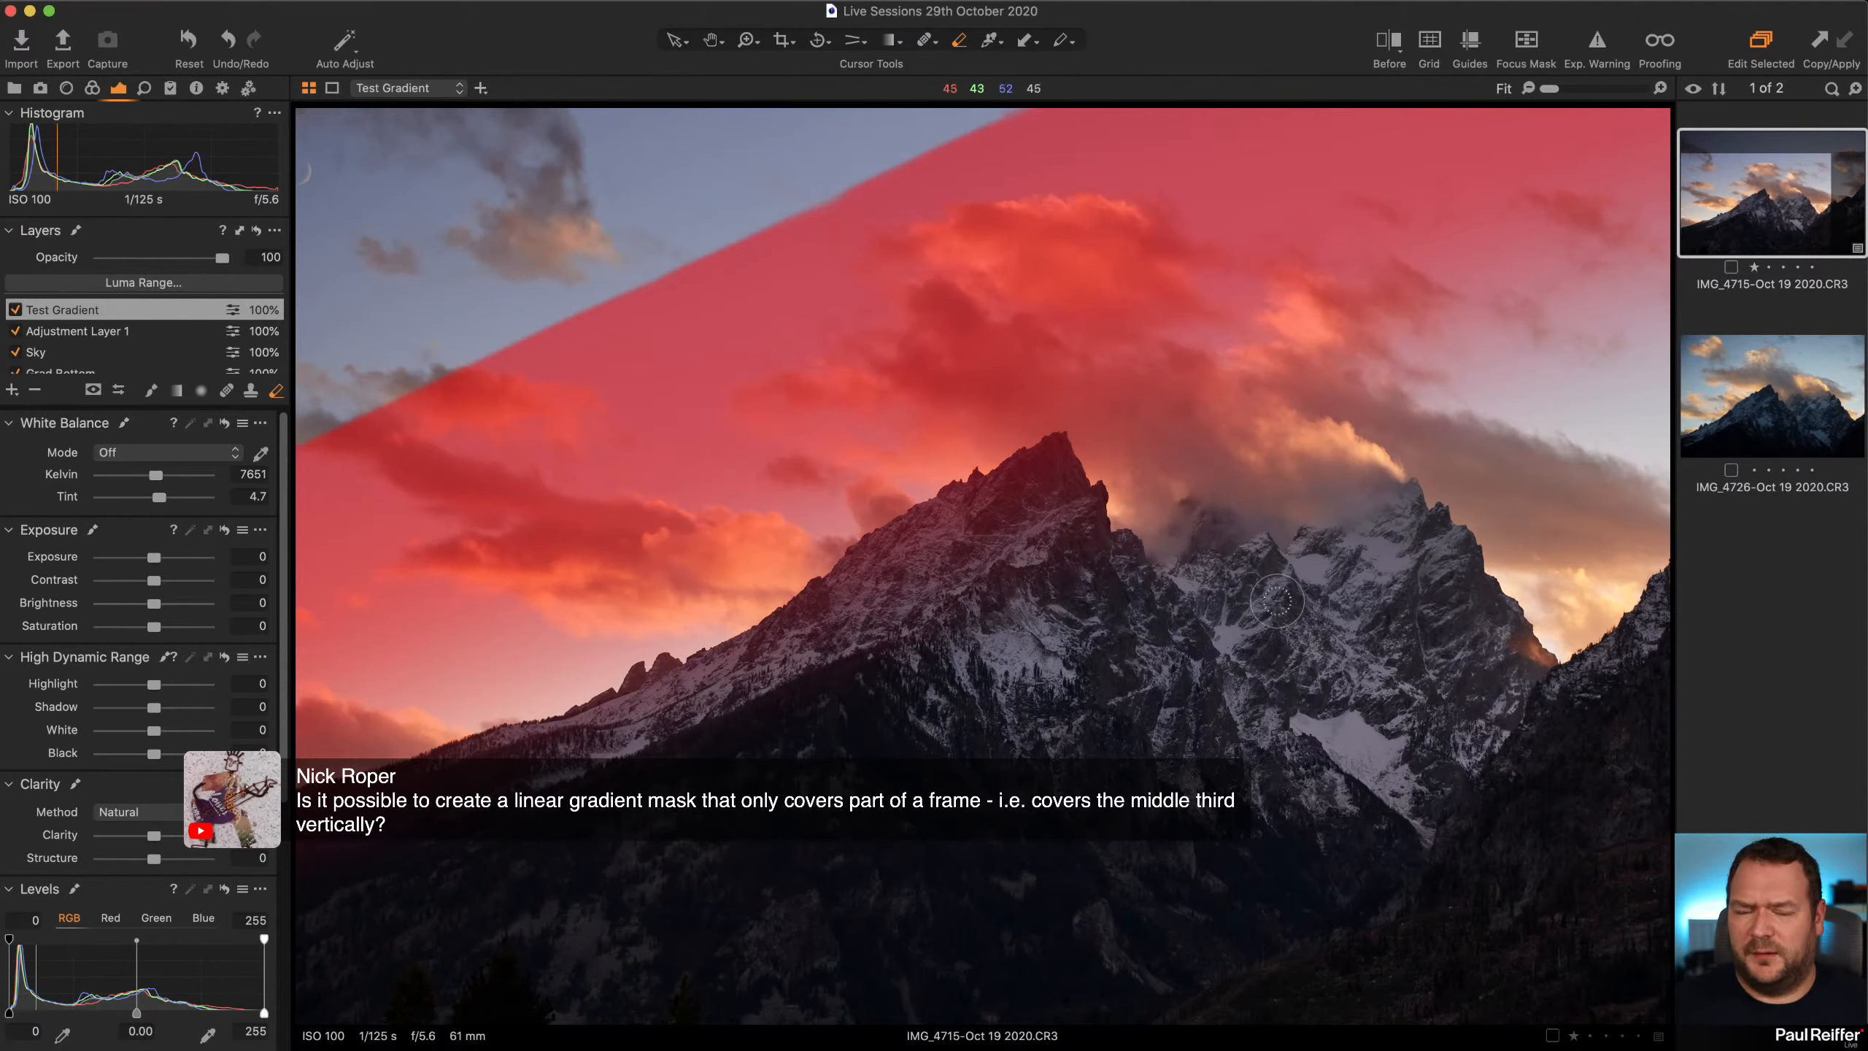
Preview the partial gradient by setting the Test Gradient layer's exposure to -1.68, and delete the layer
mouse_move(153, 560)
mouse_down()
mouse_move(118, 561)
mouse_move(133, 566)
mouse_up()
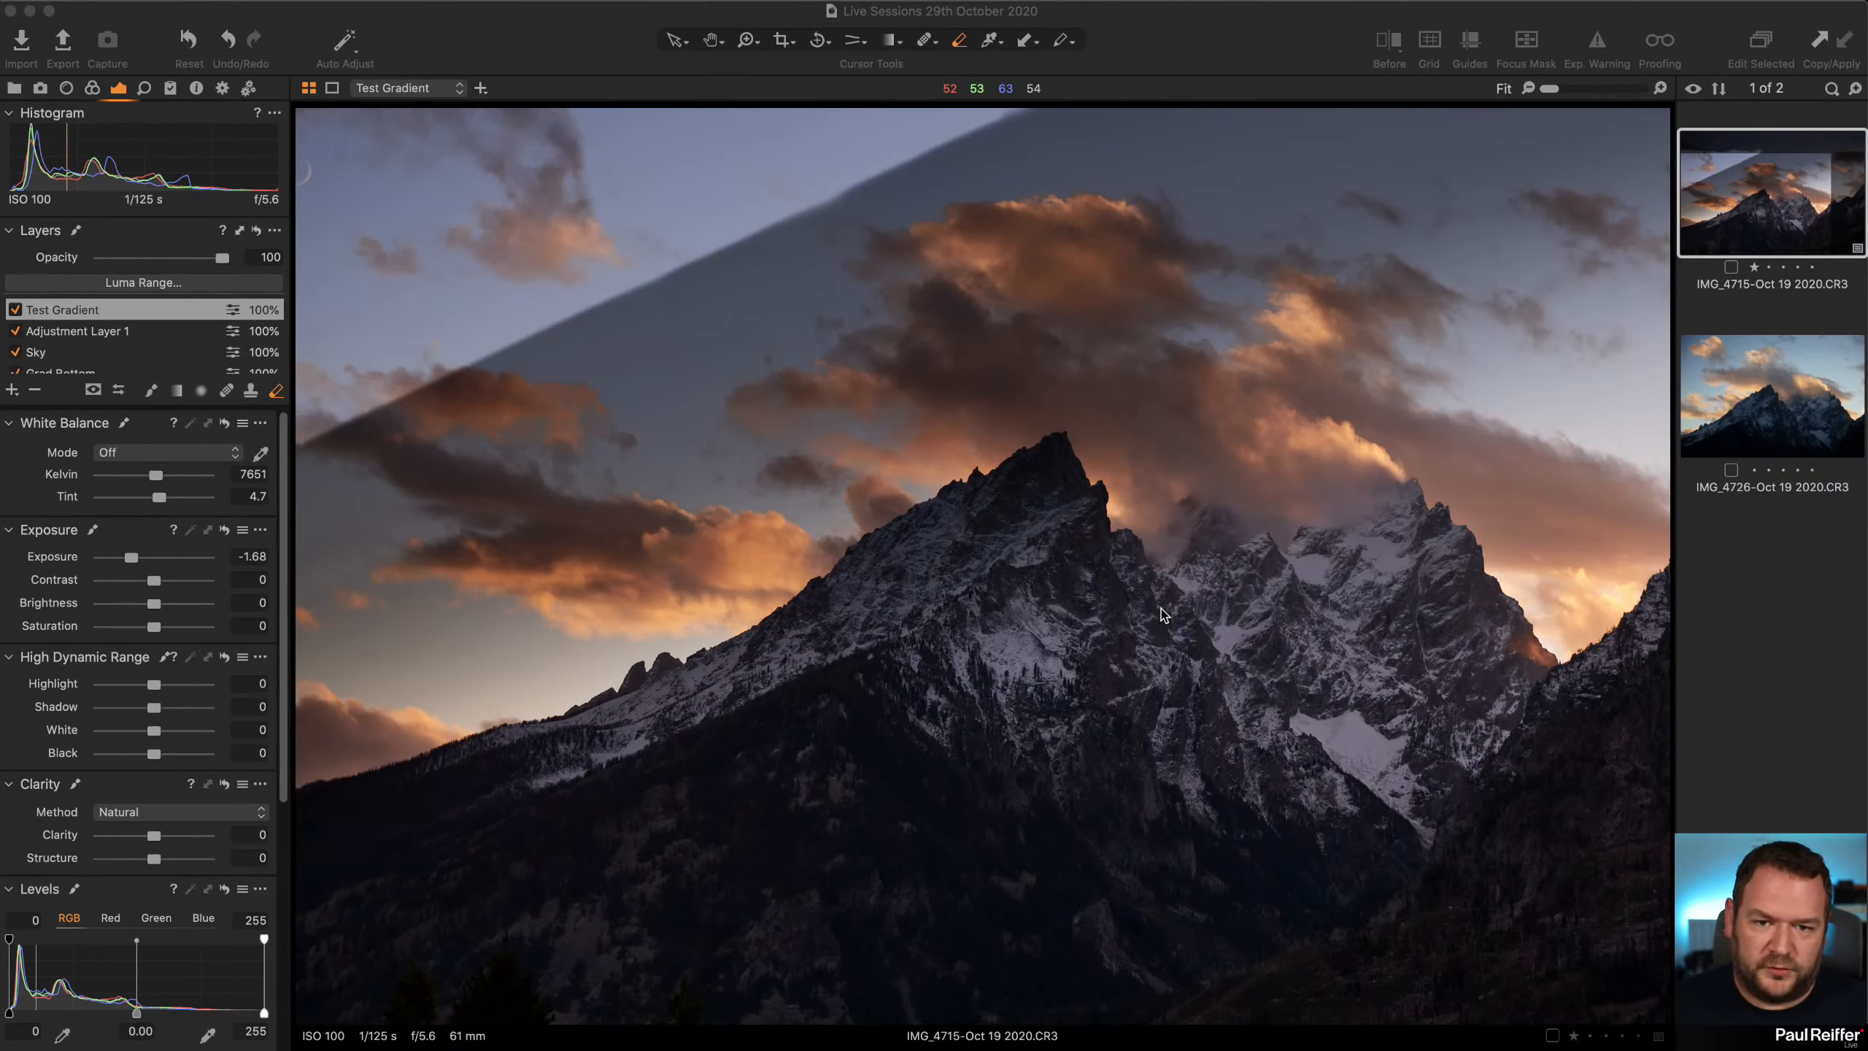
click(34, 389)
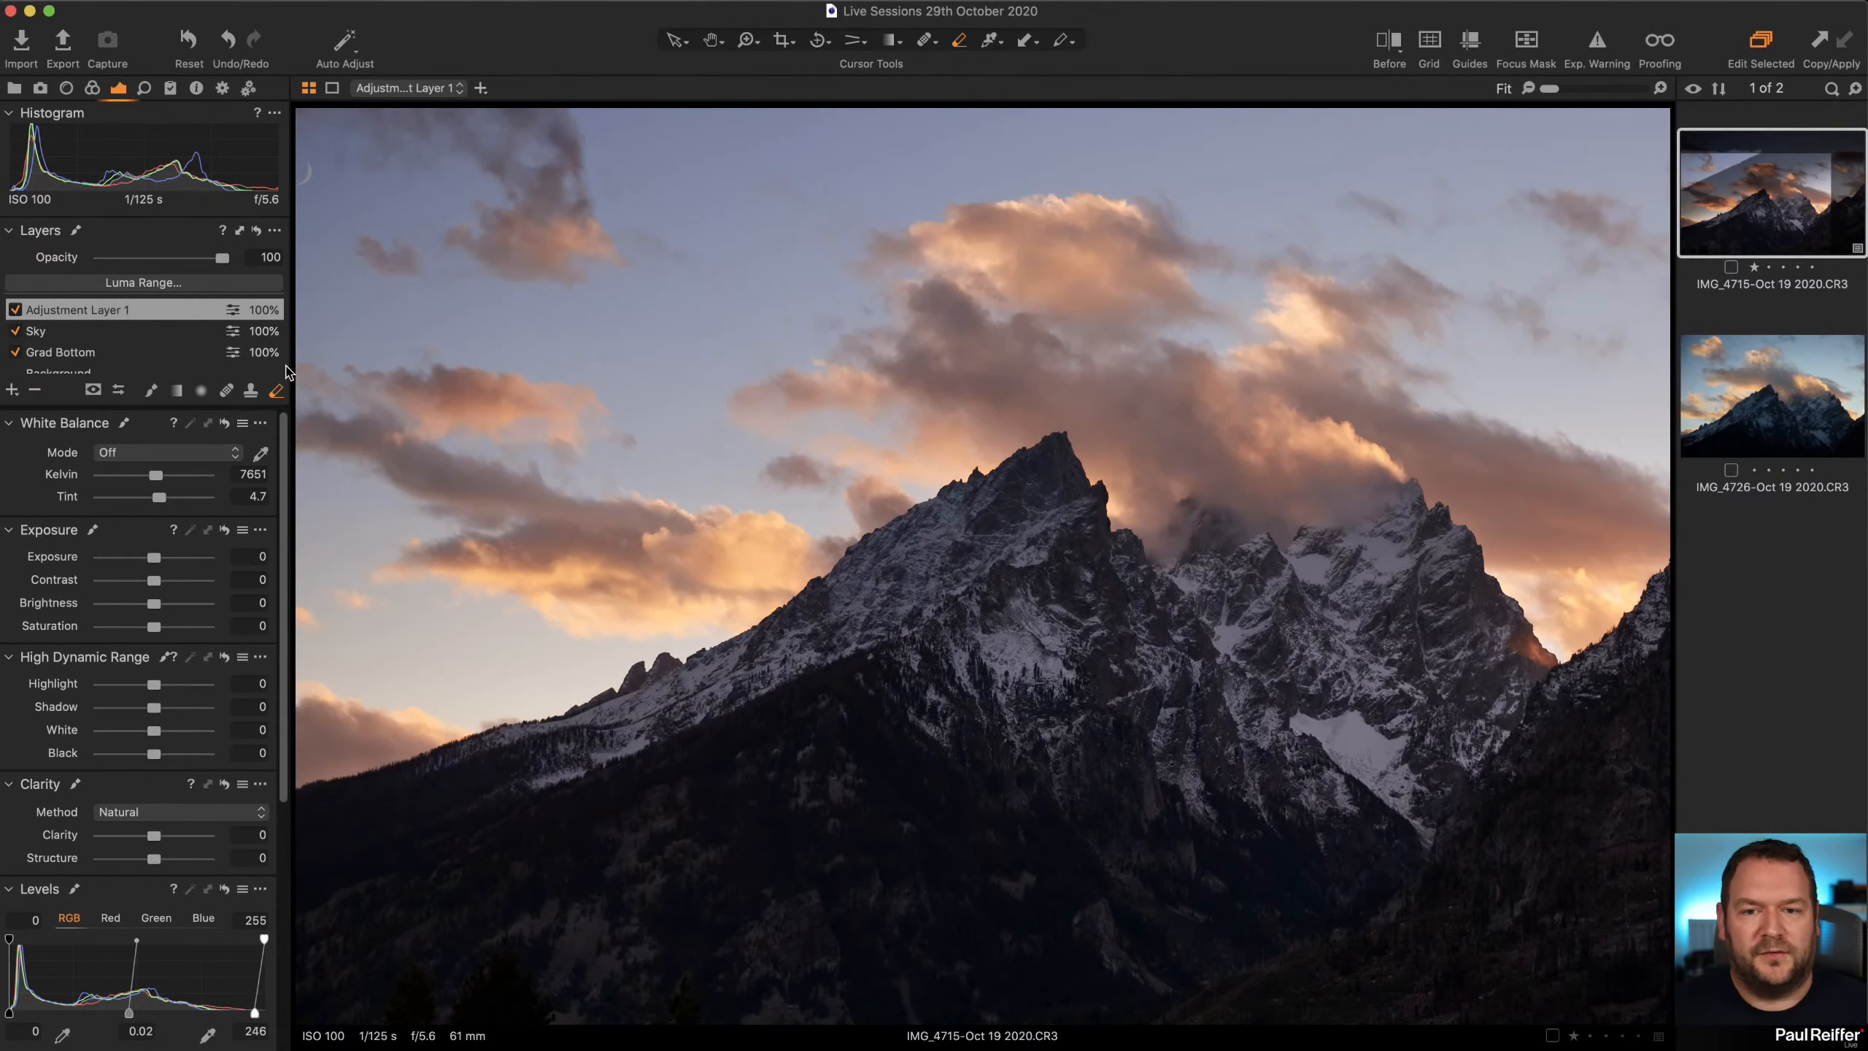
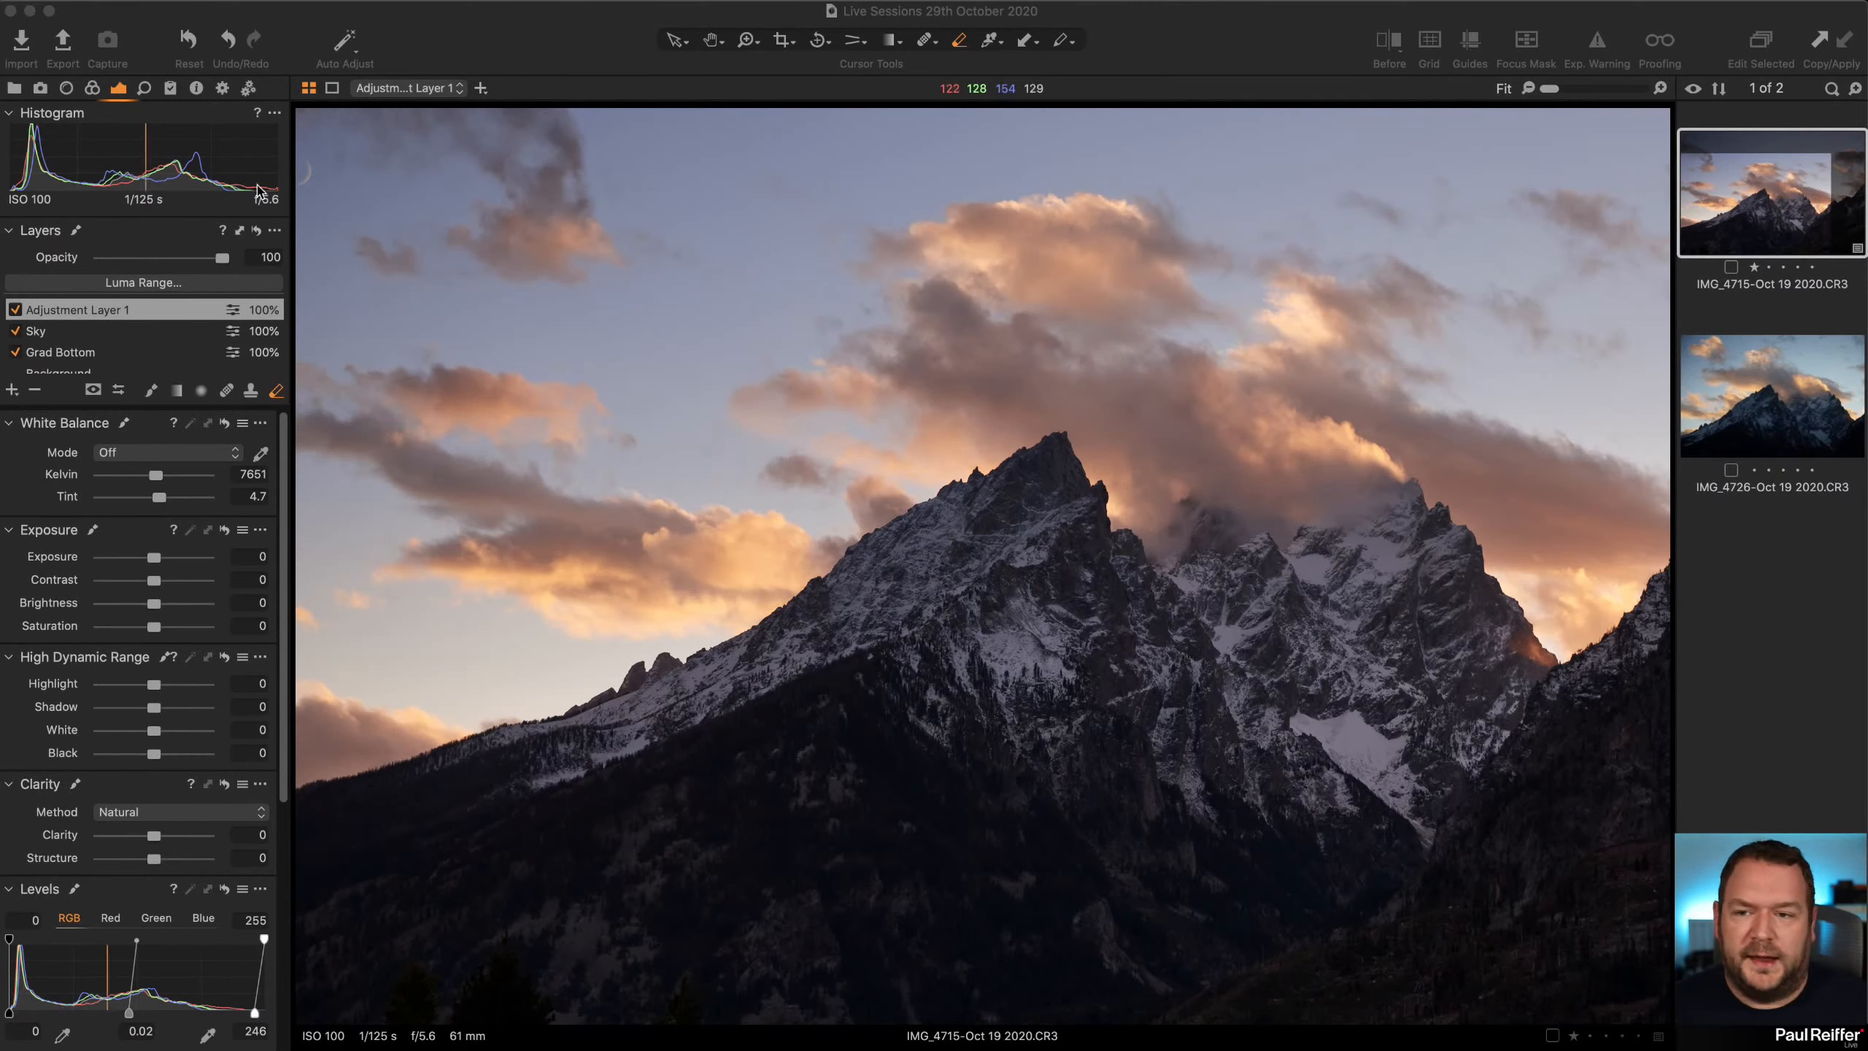
Open photo 690.ARW from the second user collection and display its exposure adjustments
click(13, 88)
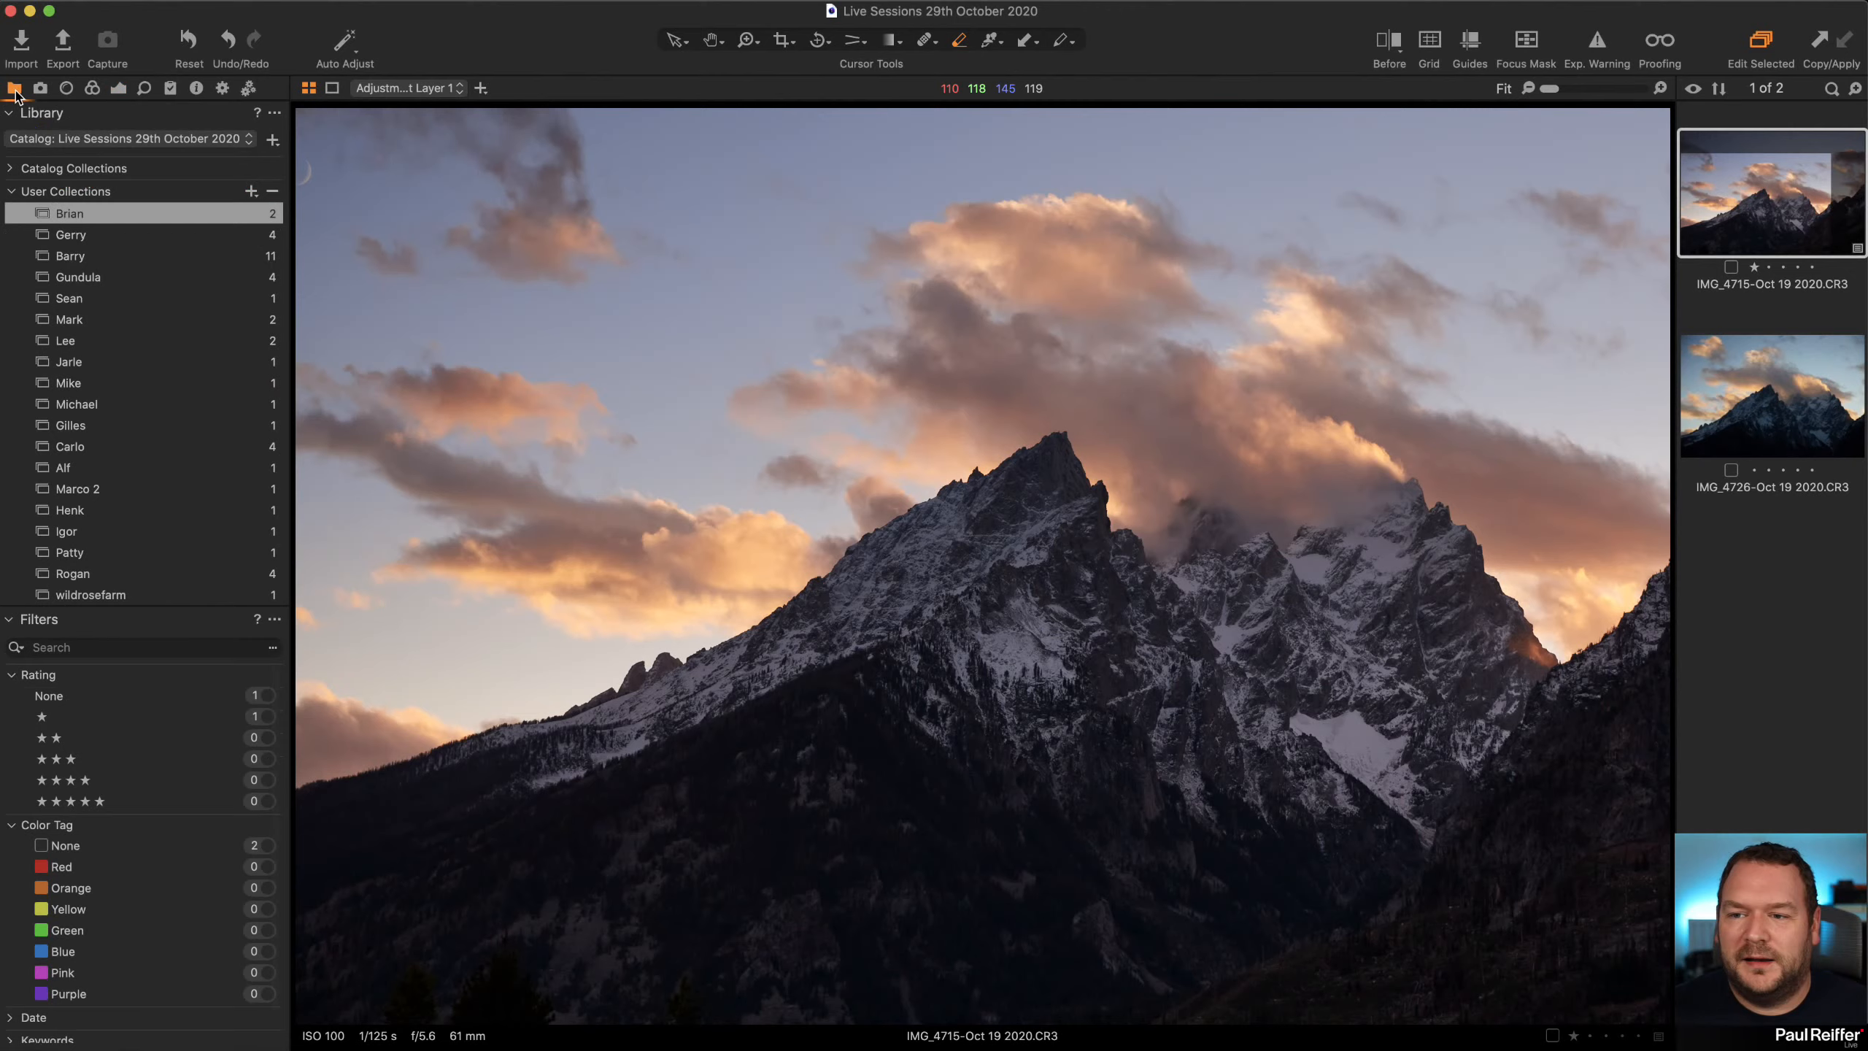
click(103, 236)
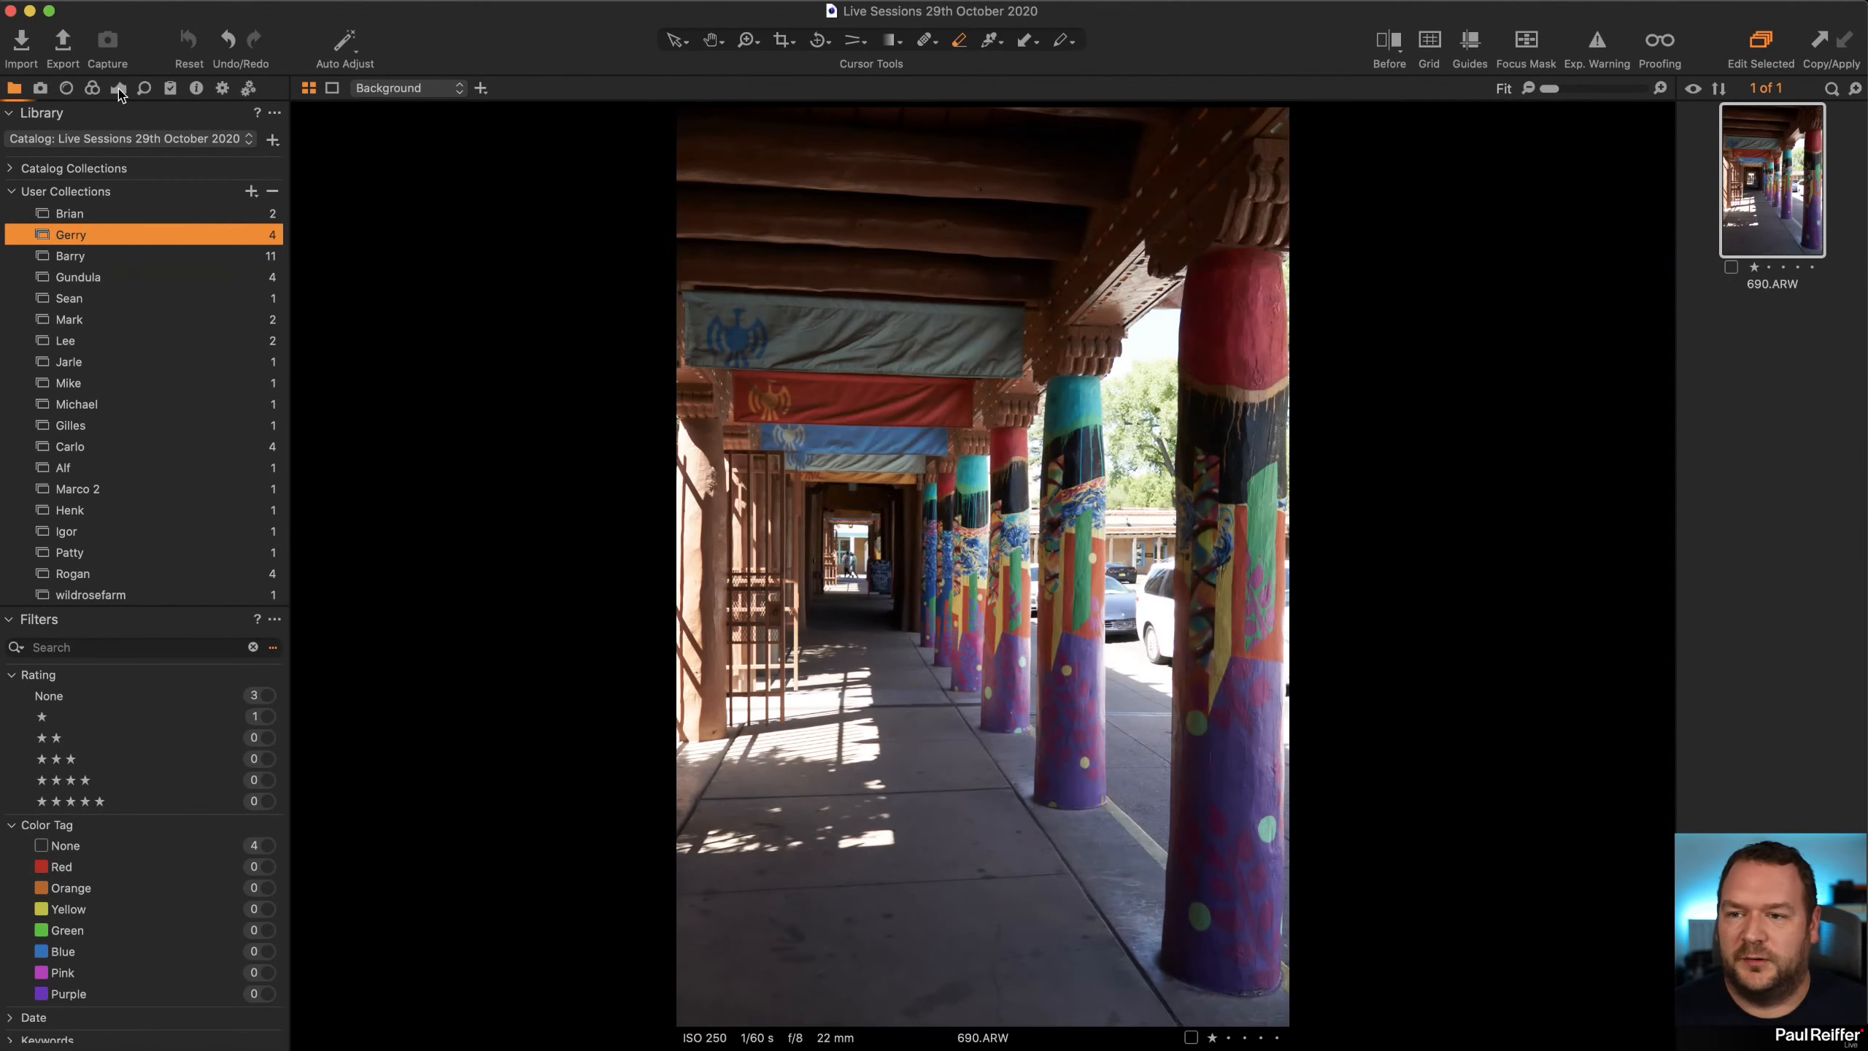
click(118, 89)
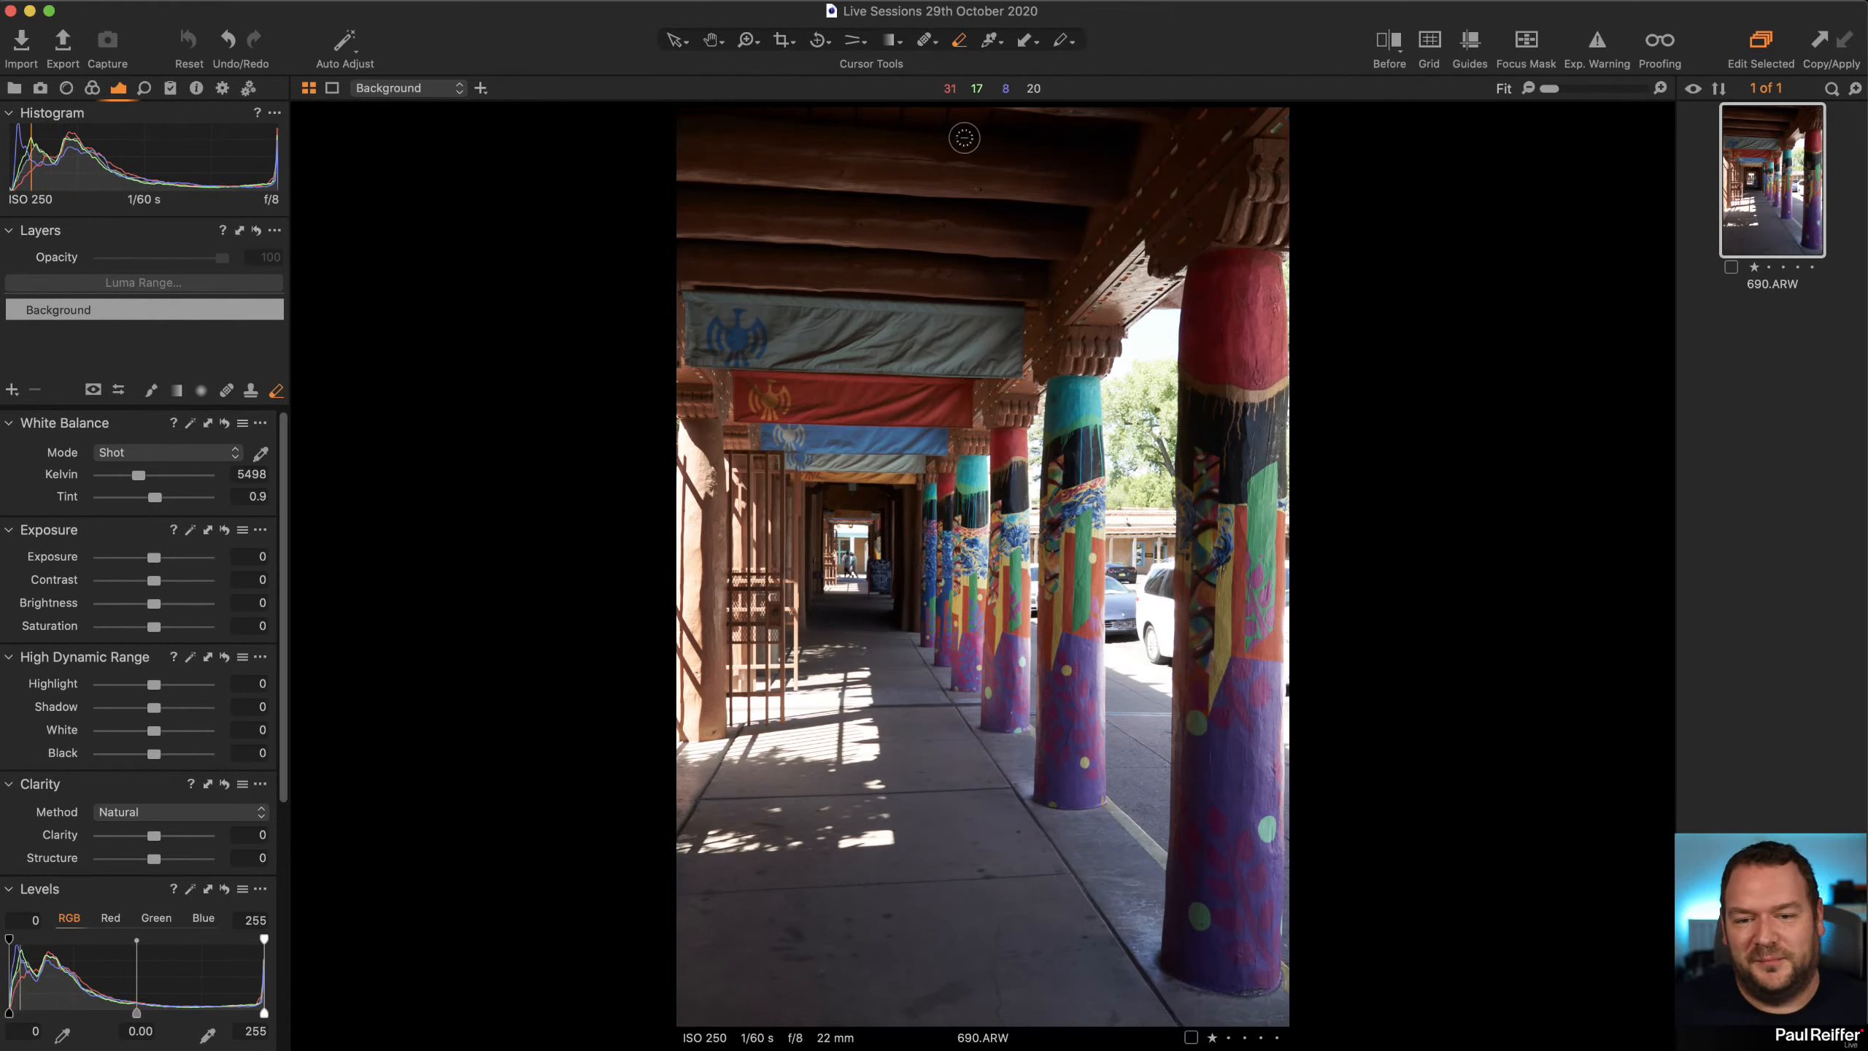
Apply a Keystone Horizontal correction to the portico photo, aligning the guides with the upper ceiling beam and the lower pavement joint
click(853, 41)
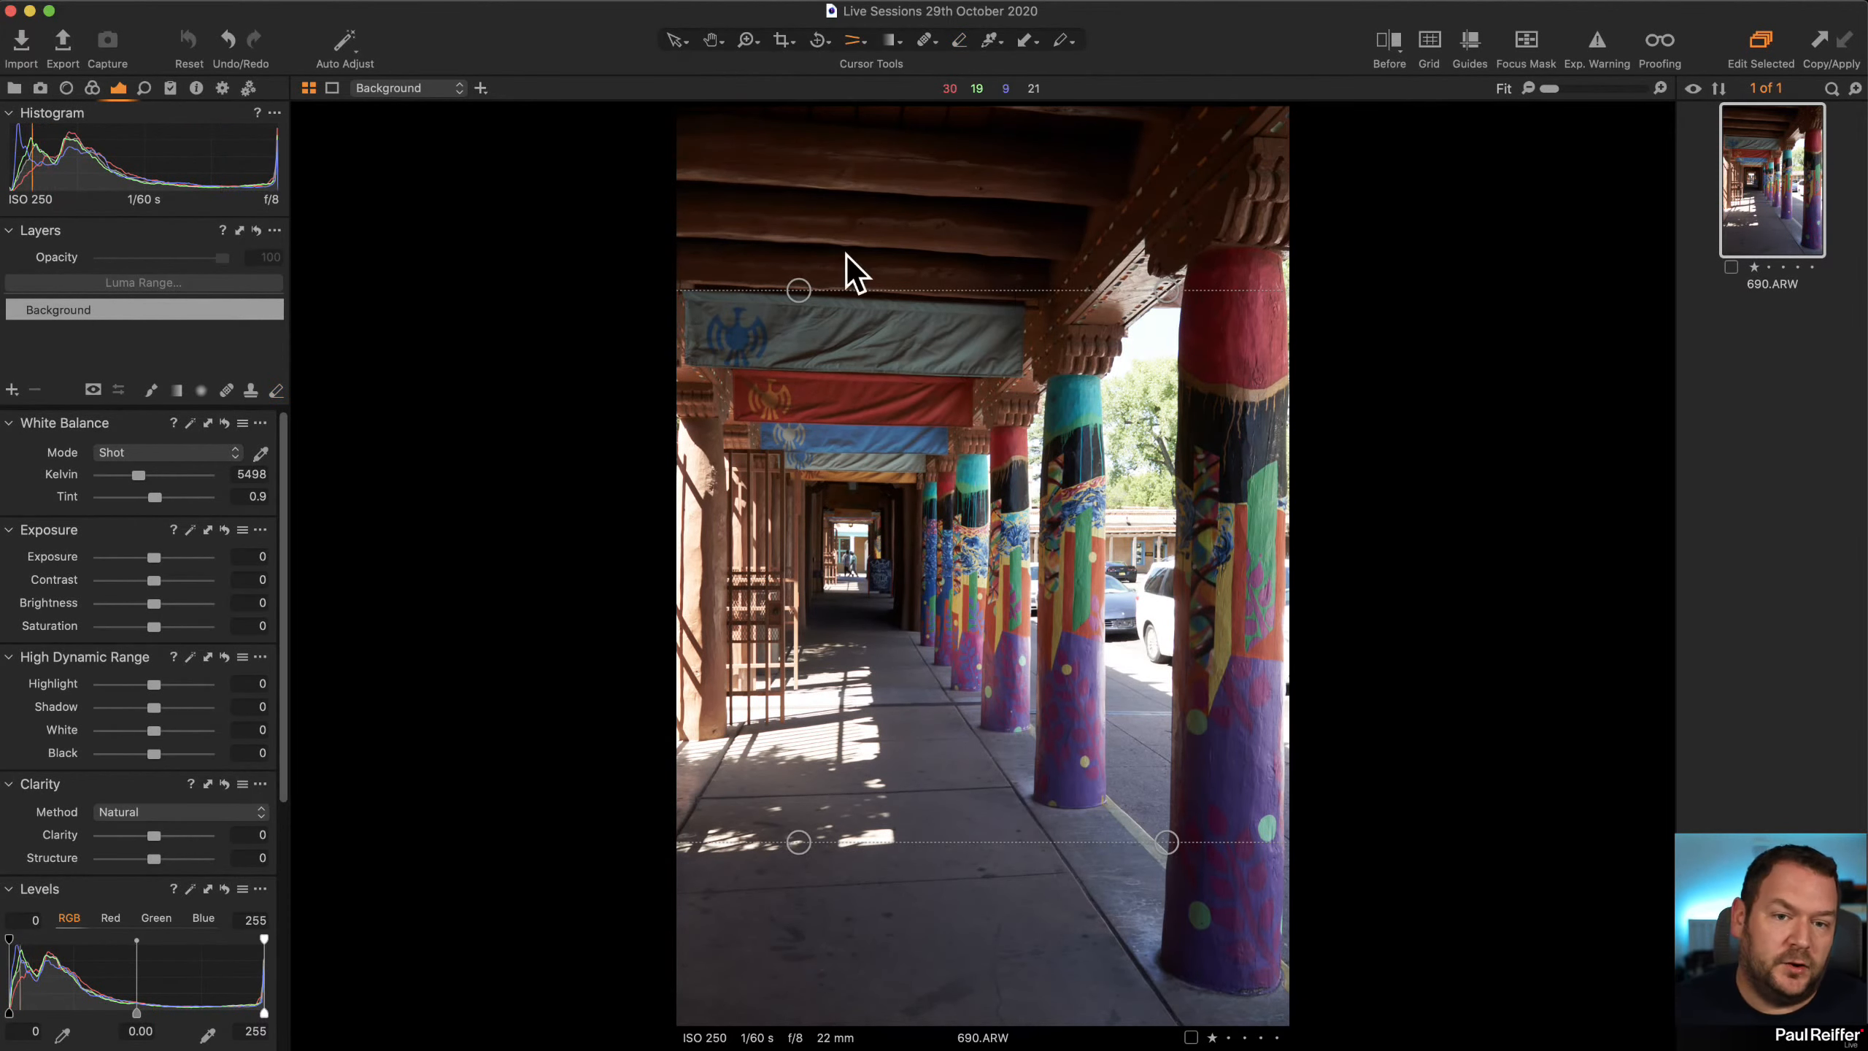
click(856, 42)
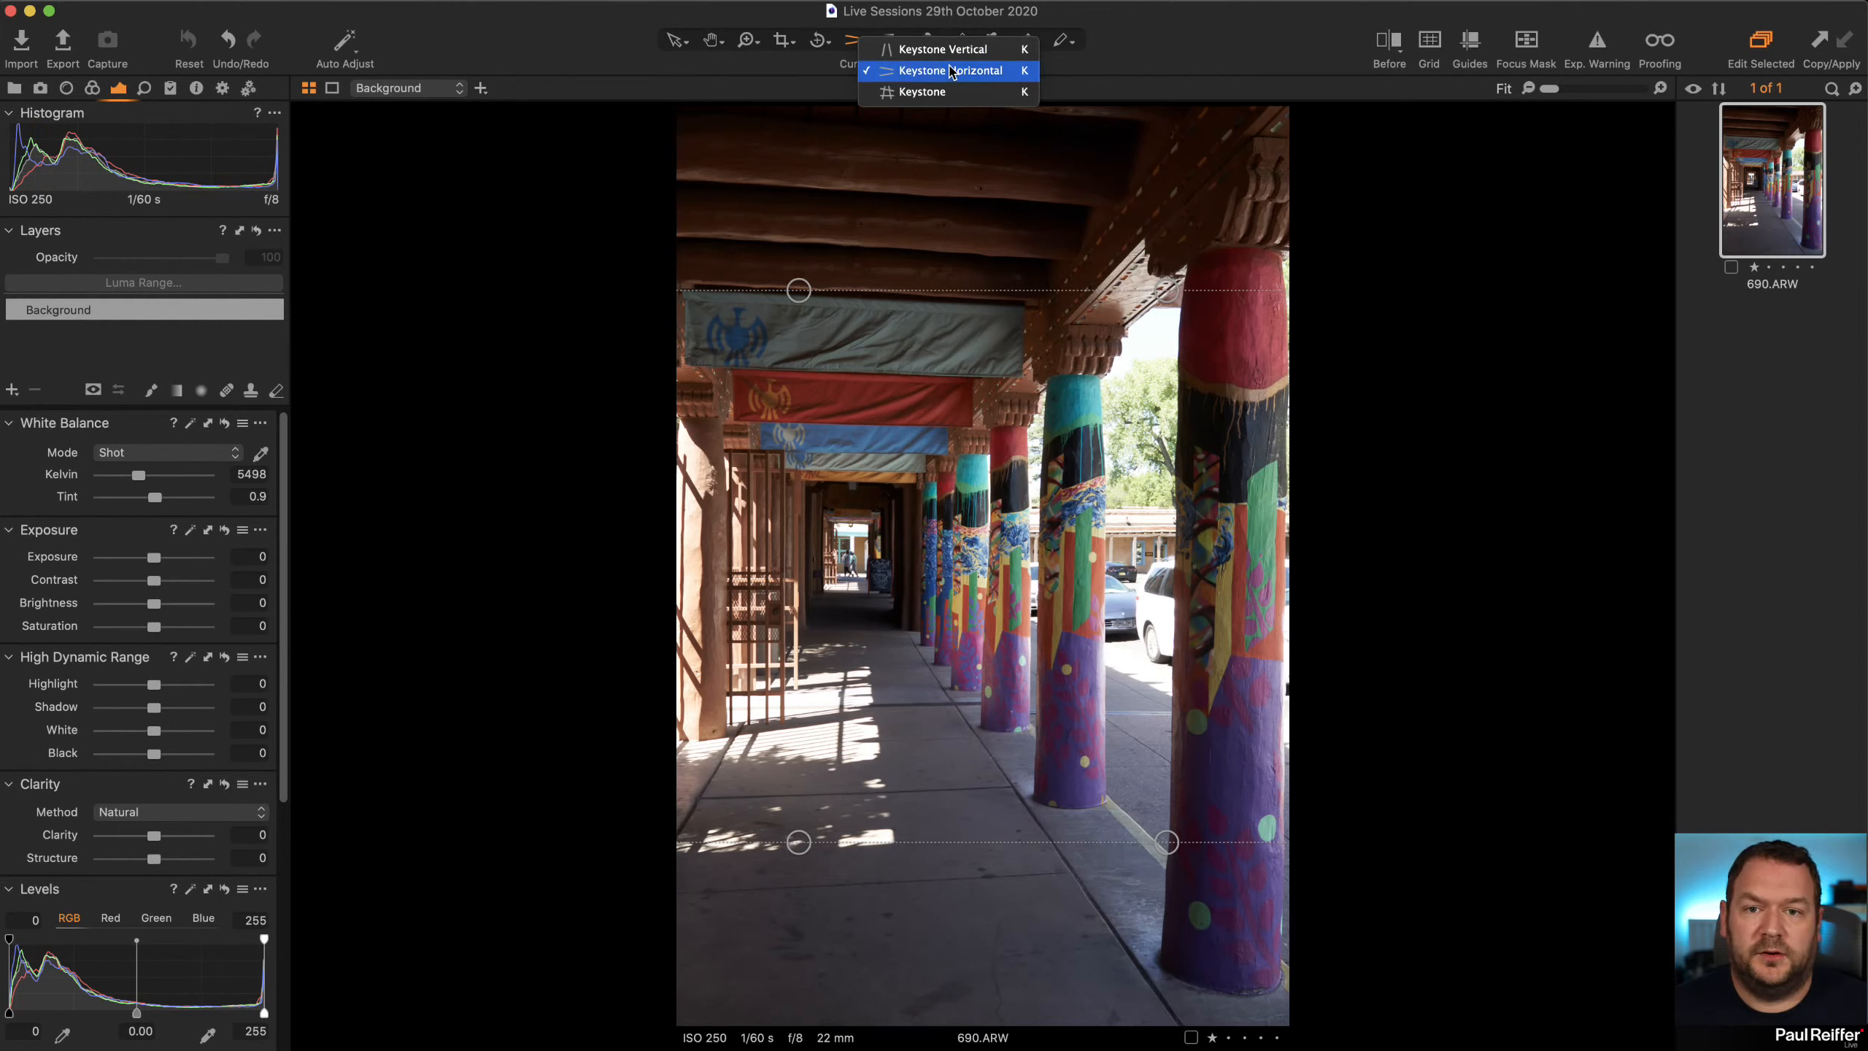
click(912, 50)
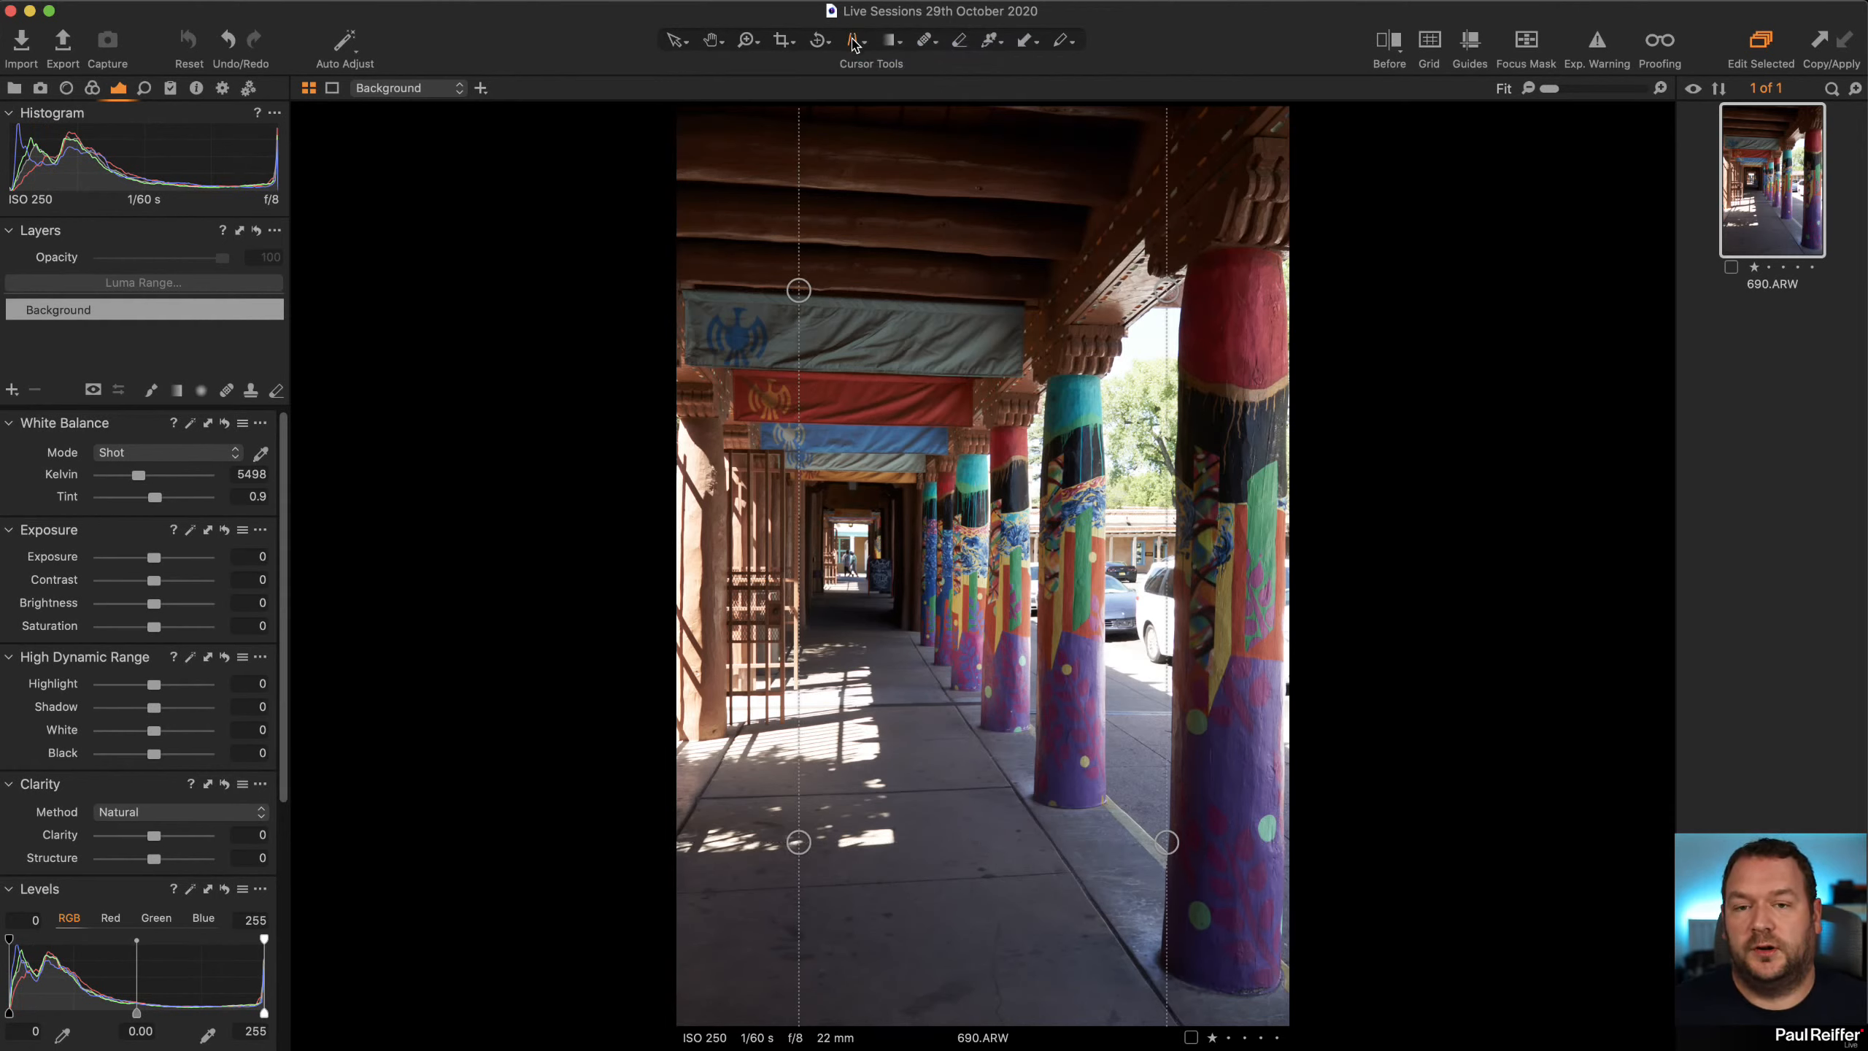
click(855, 42)
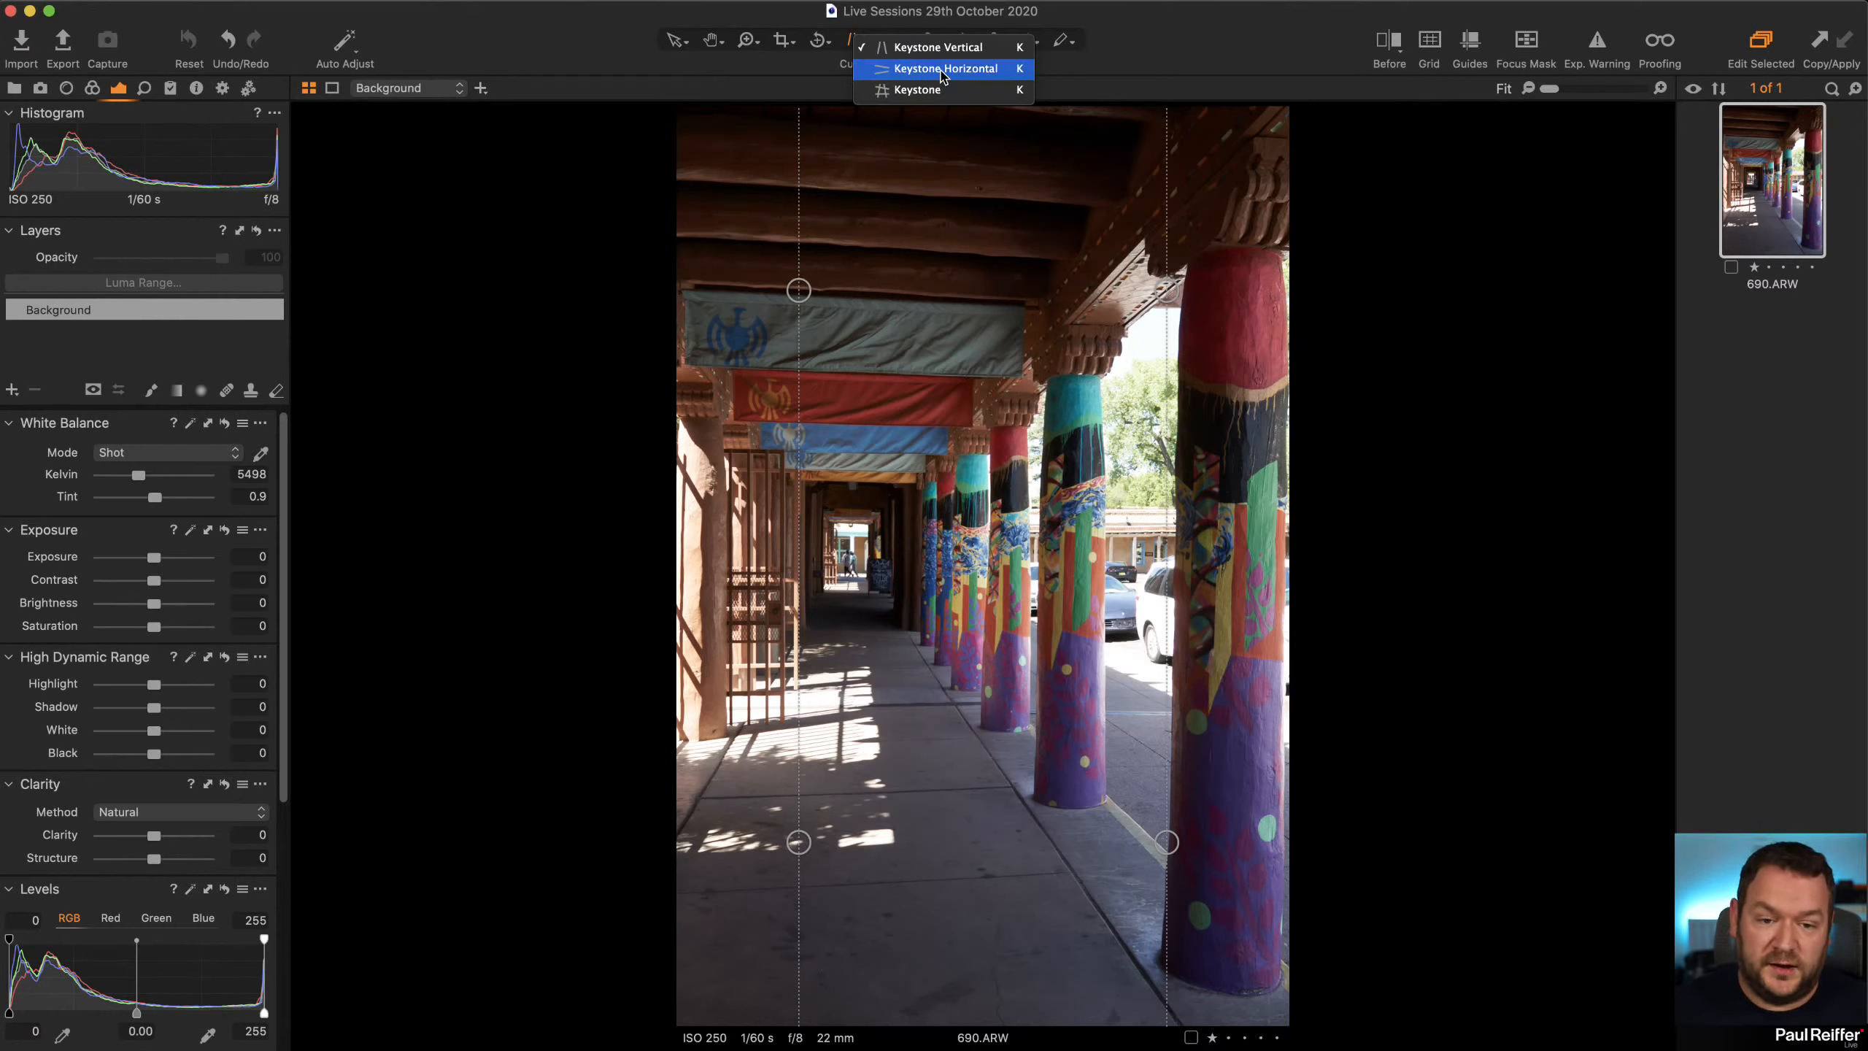
click(941, 71)
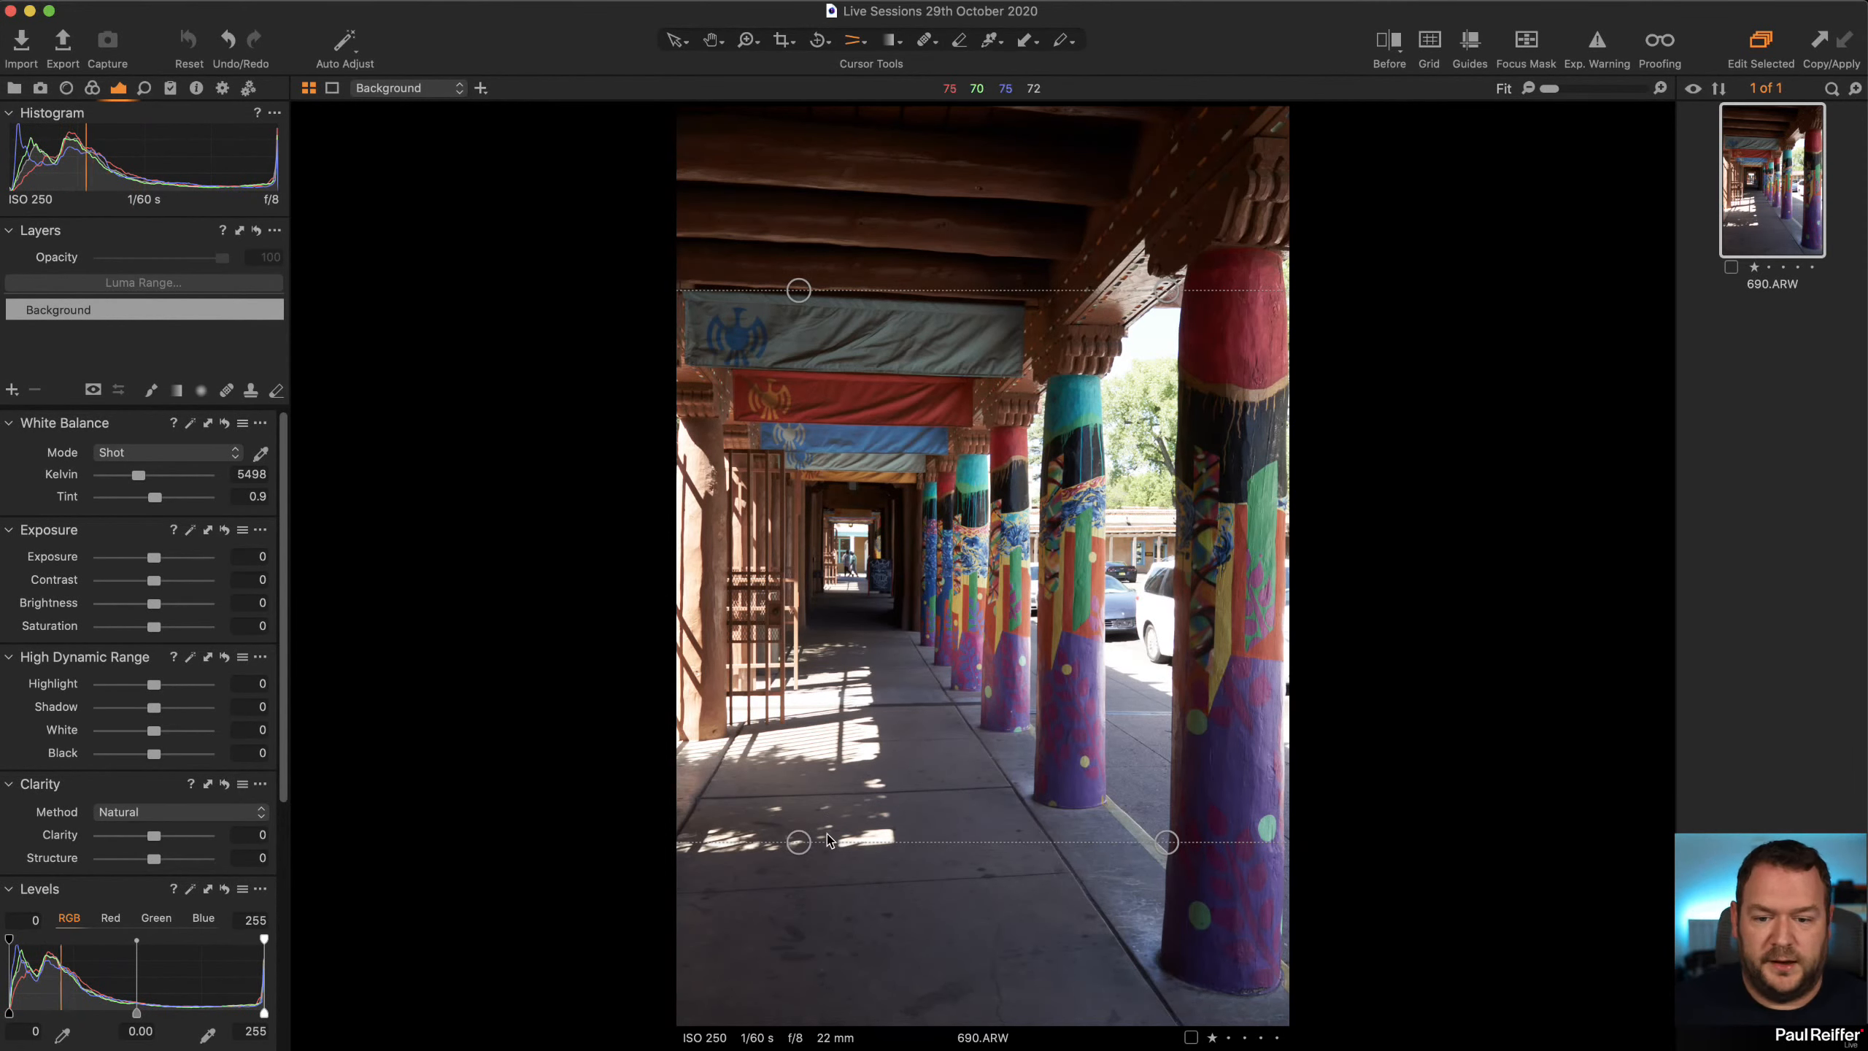
drag(799, 841, 698, 890)
drag(1167, 841, 1172, 861)
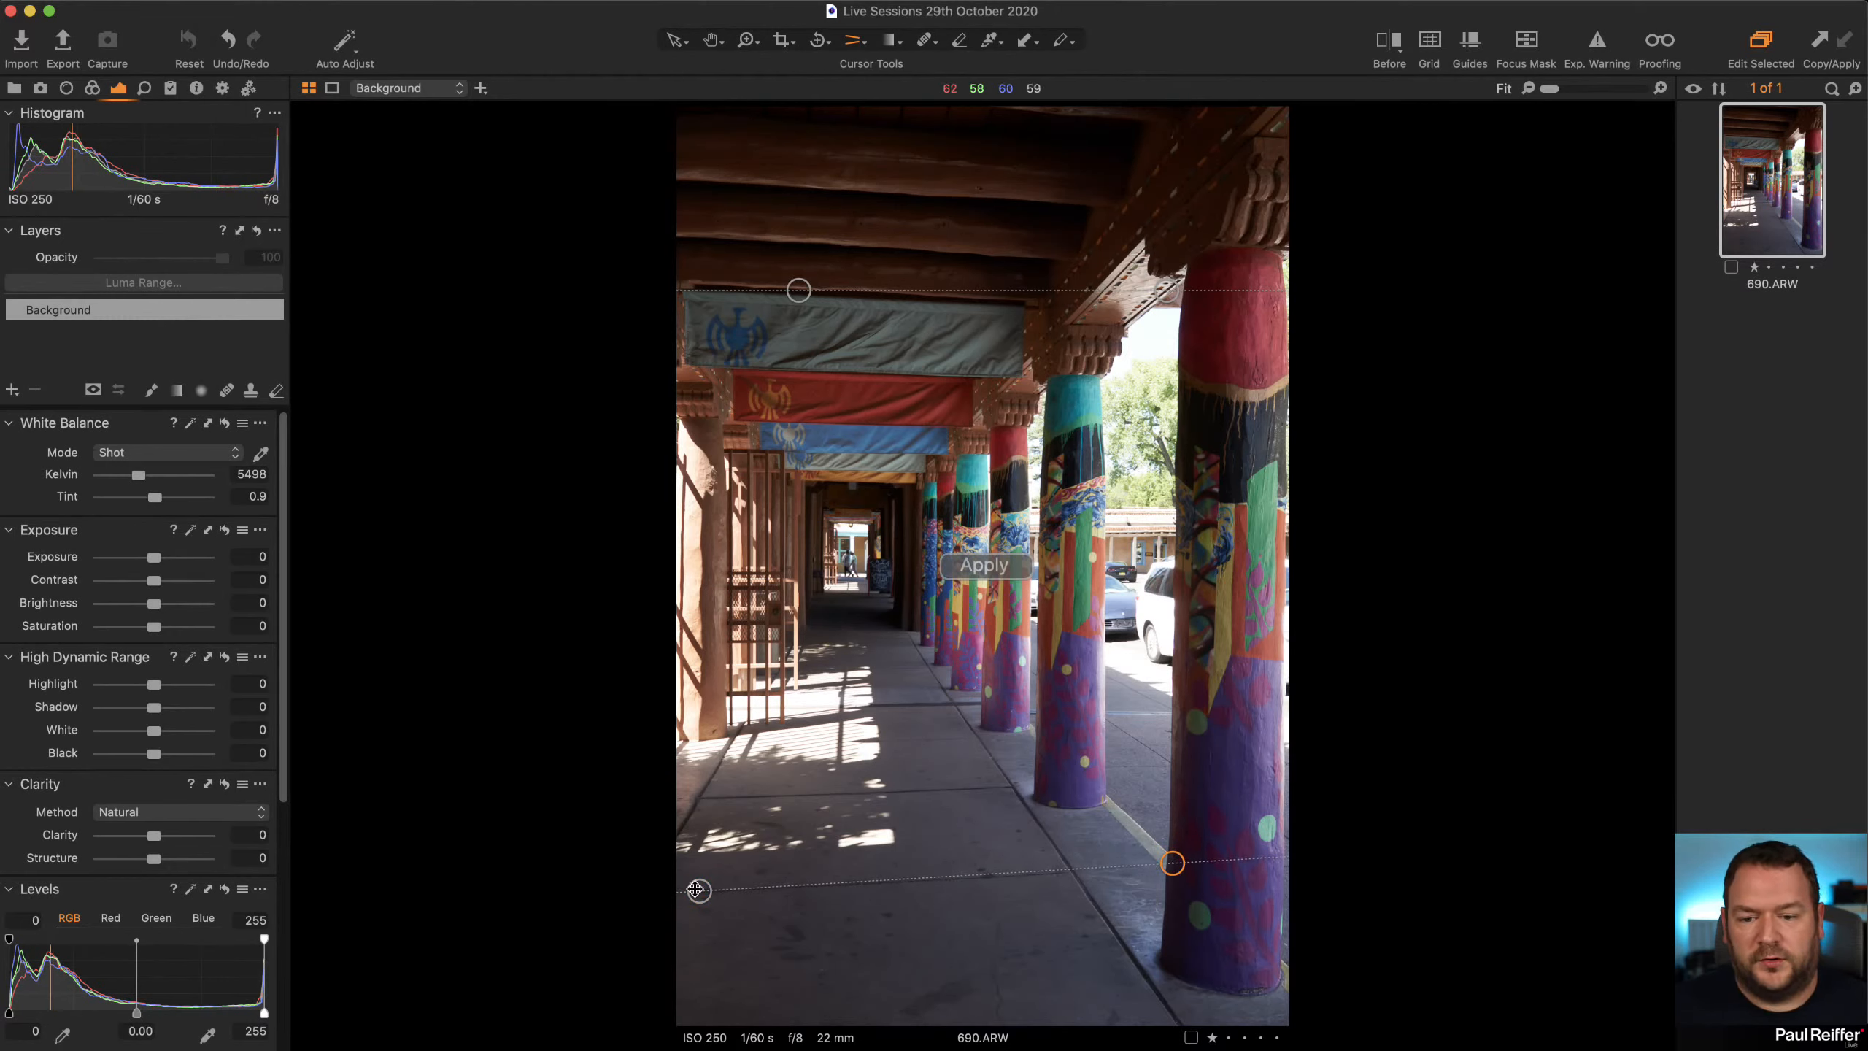
drag(799, 289, 692, 178)
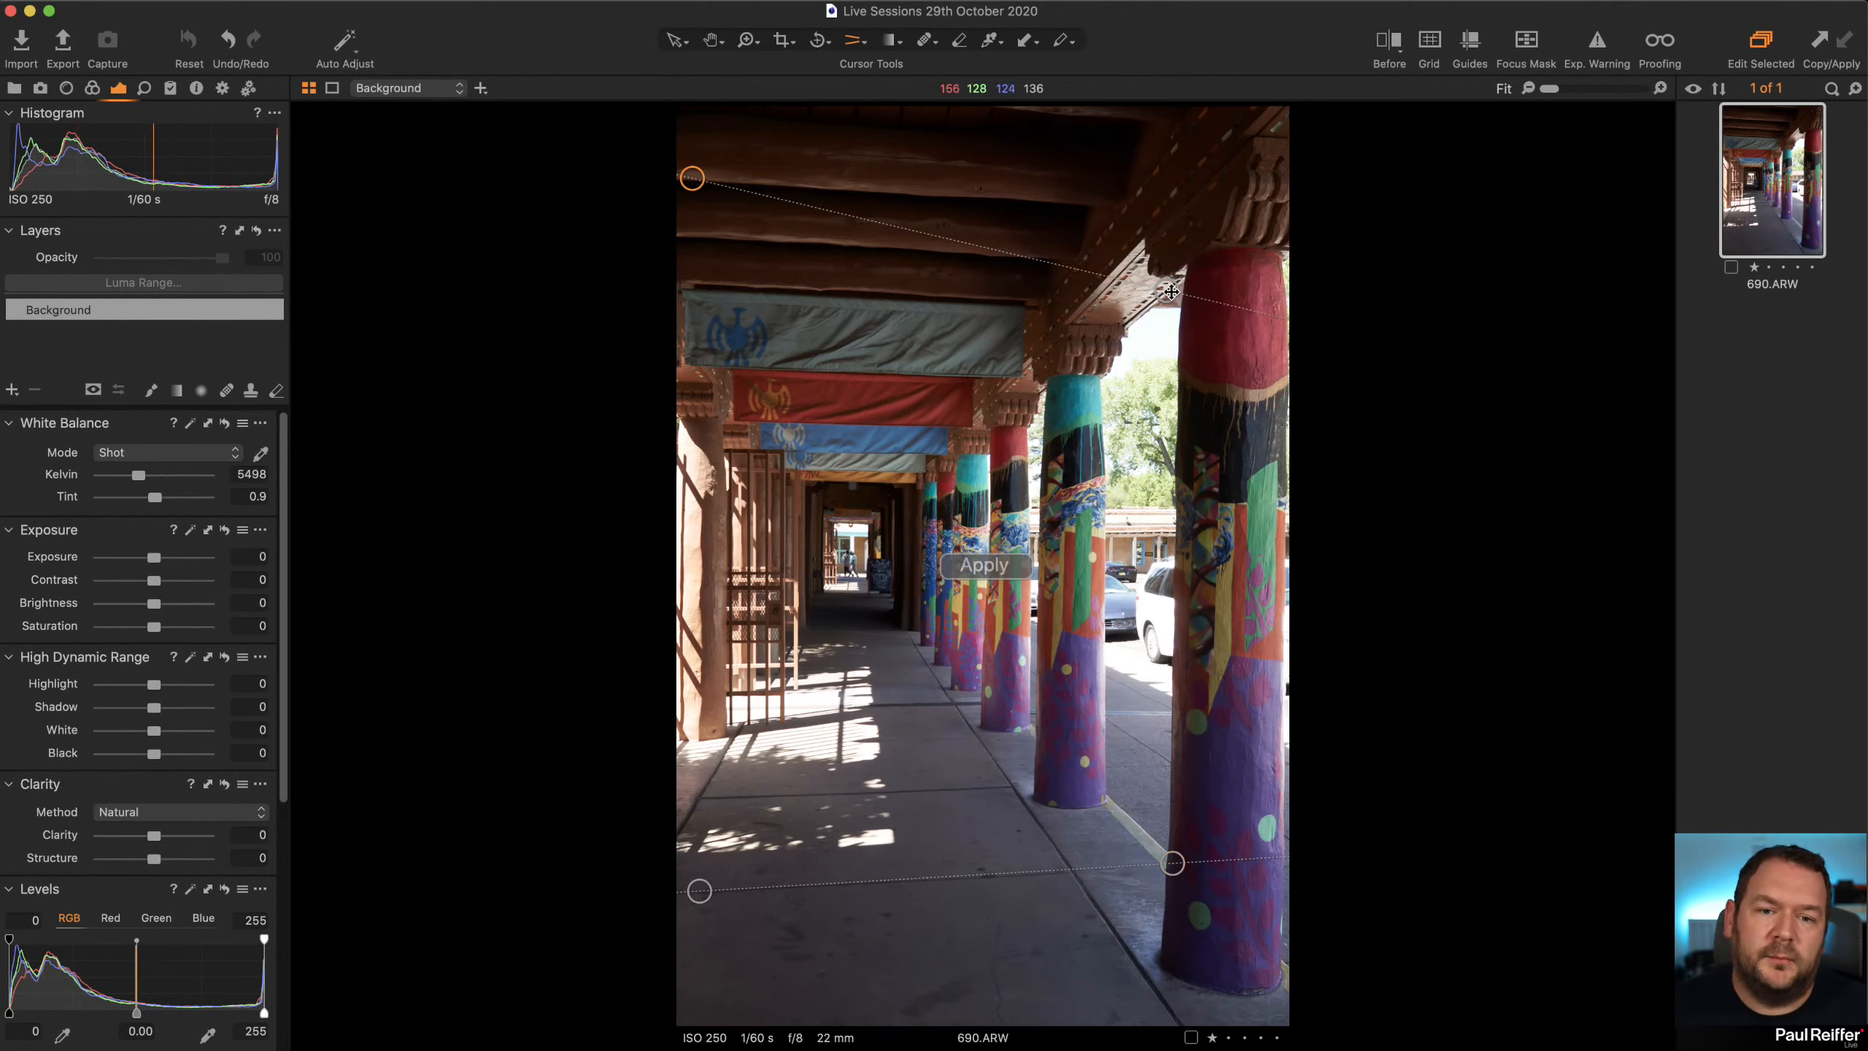
drag(1168, 290, 1238, 213)
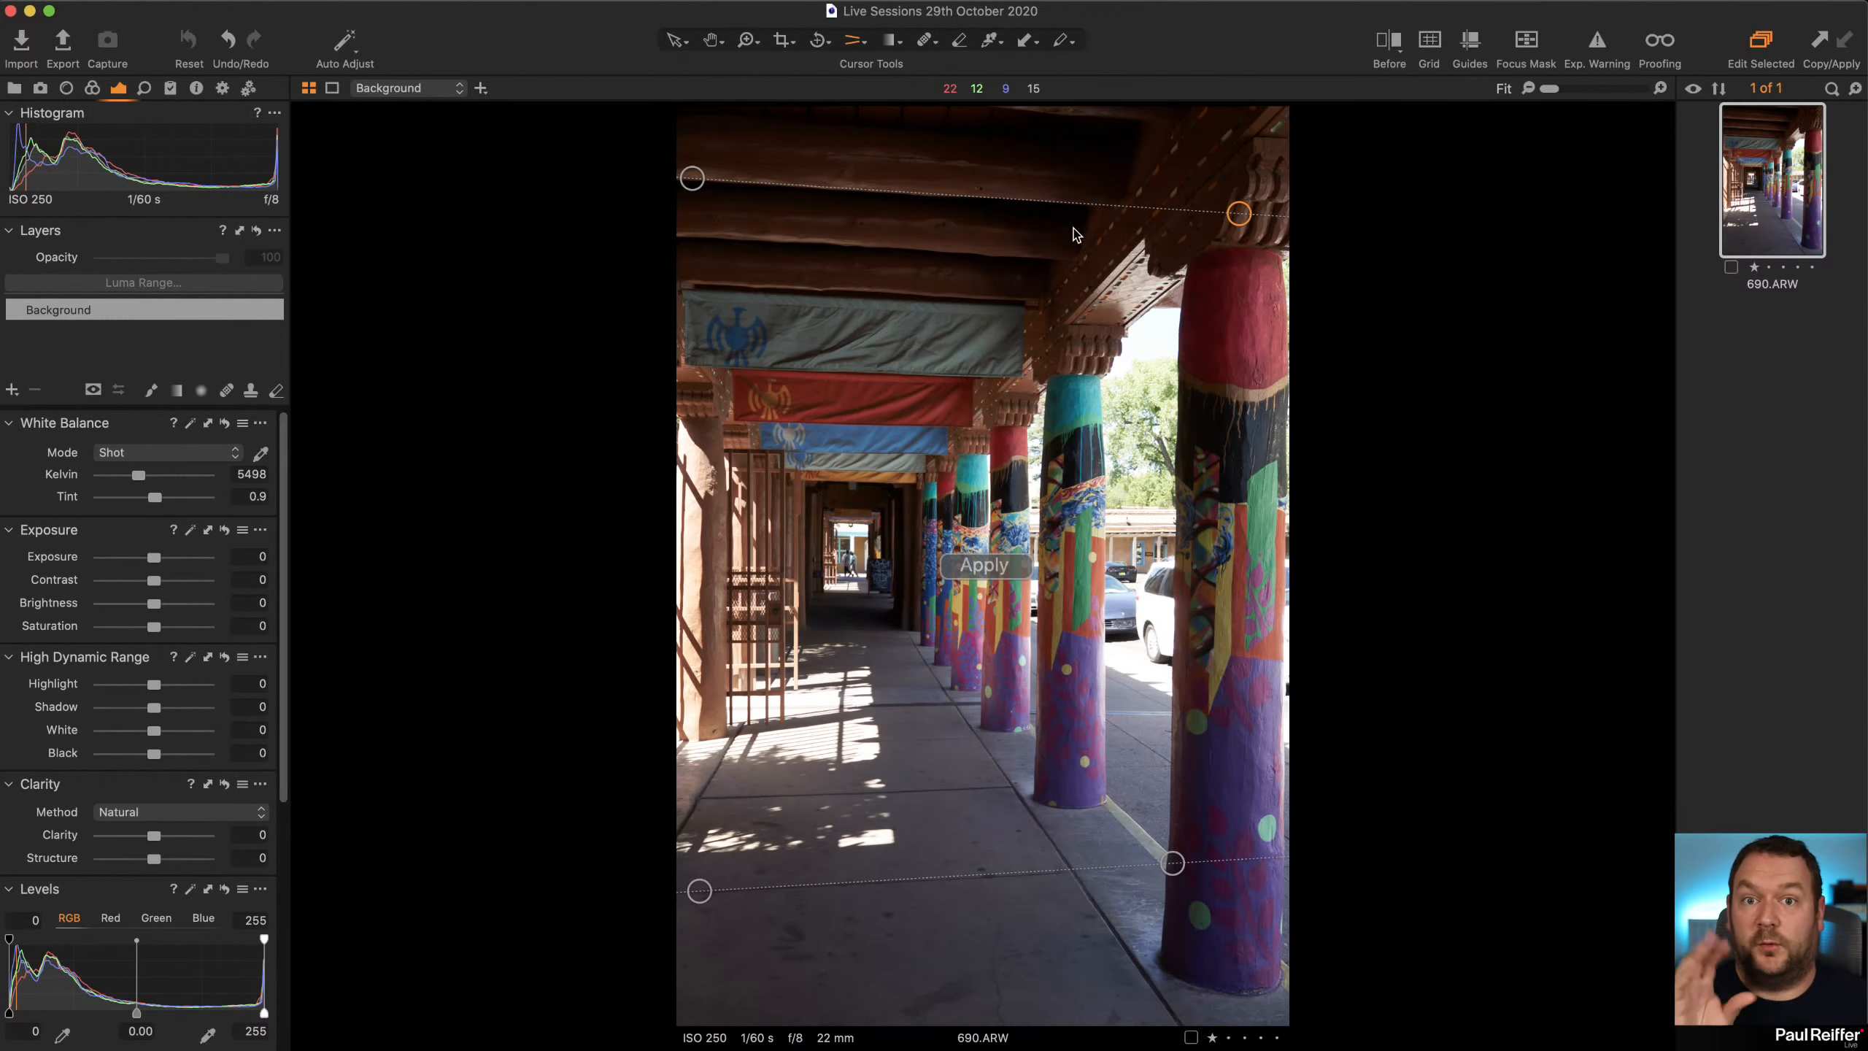
click(986, 565)
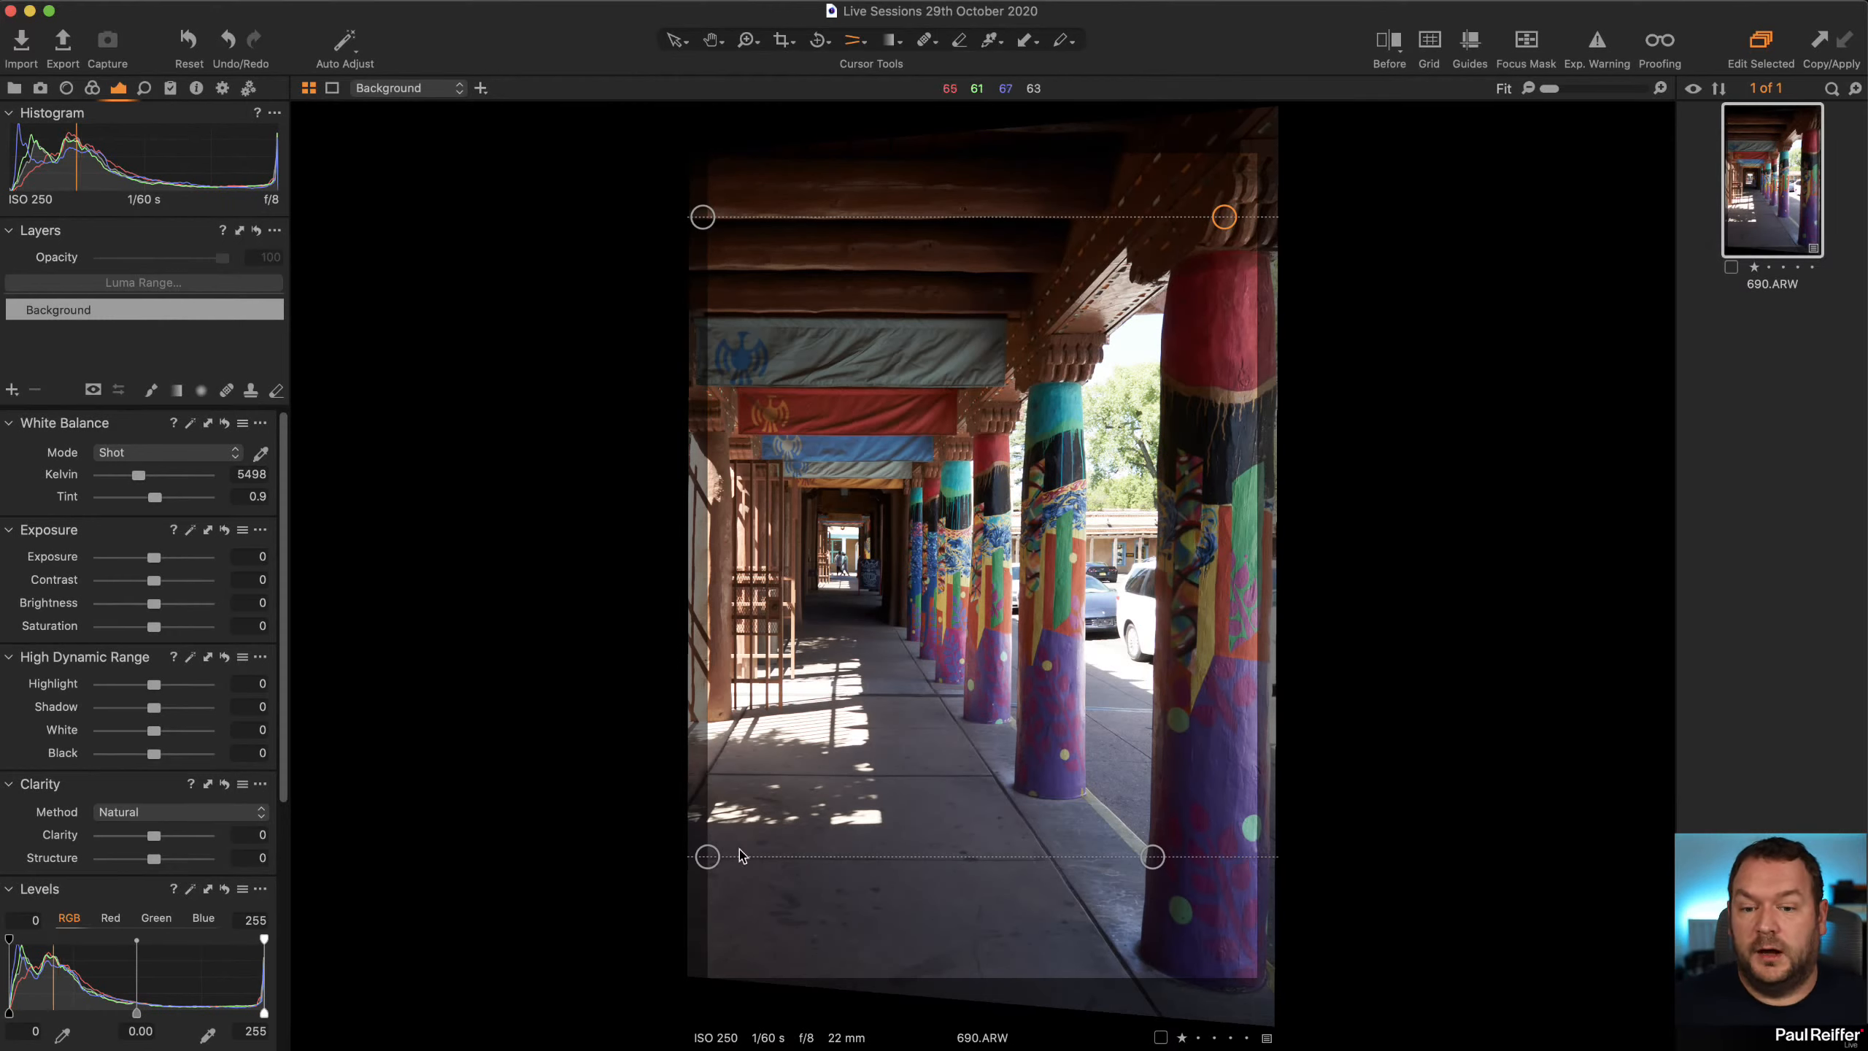
Crop the portico photo at its original aspect ratio, excluding the large foreground column, the upper ceiling beams and the lower pavement
click(785, 41)
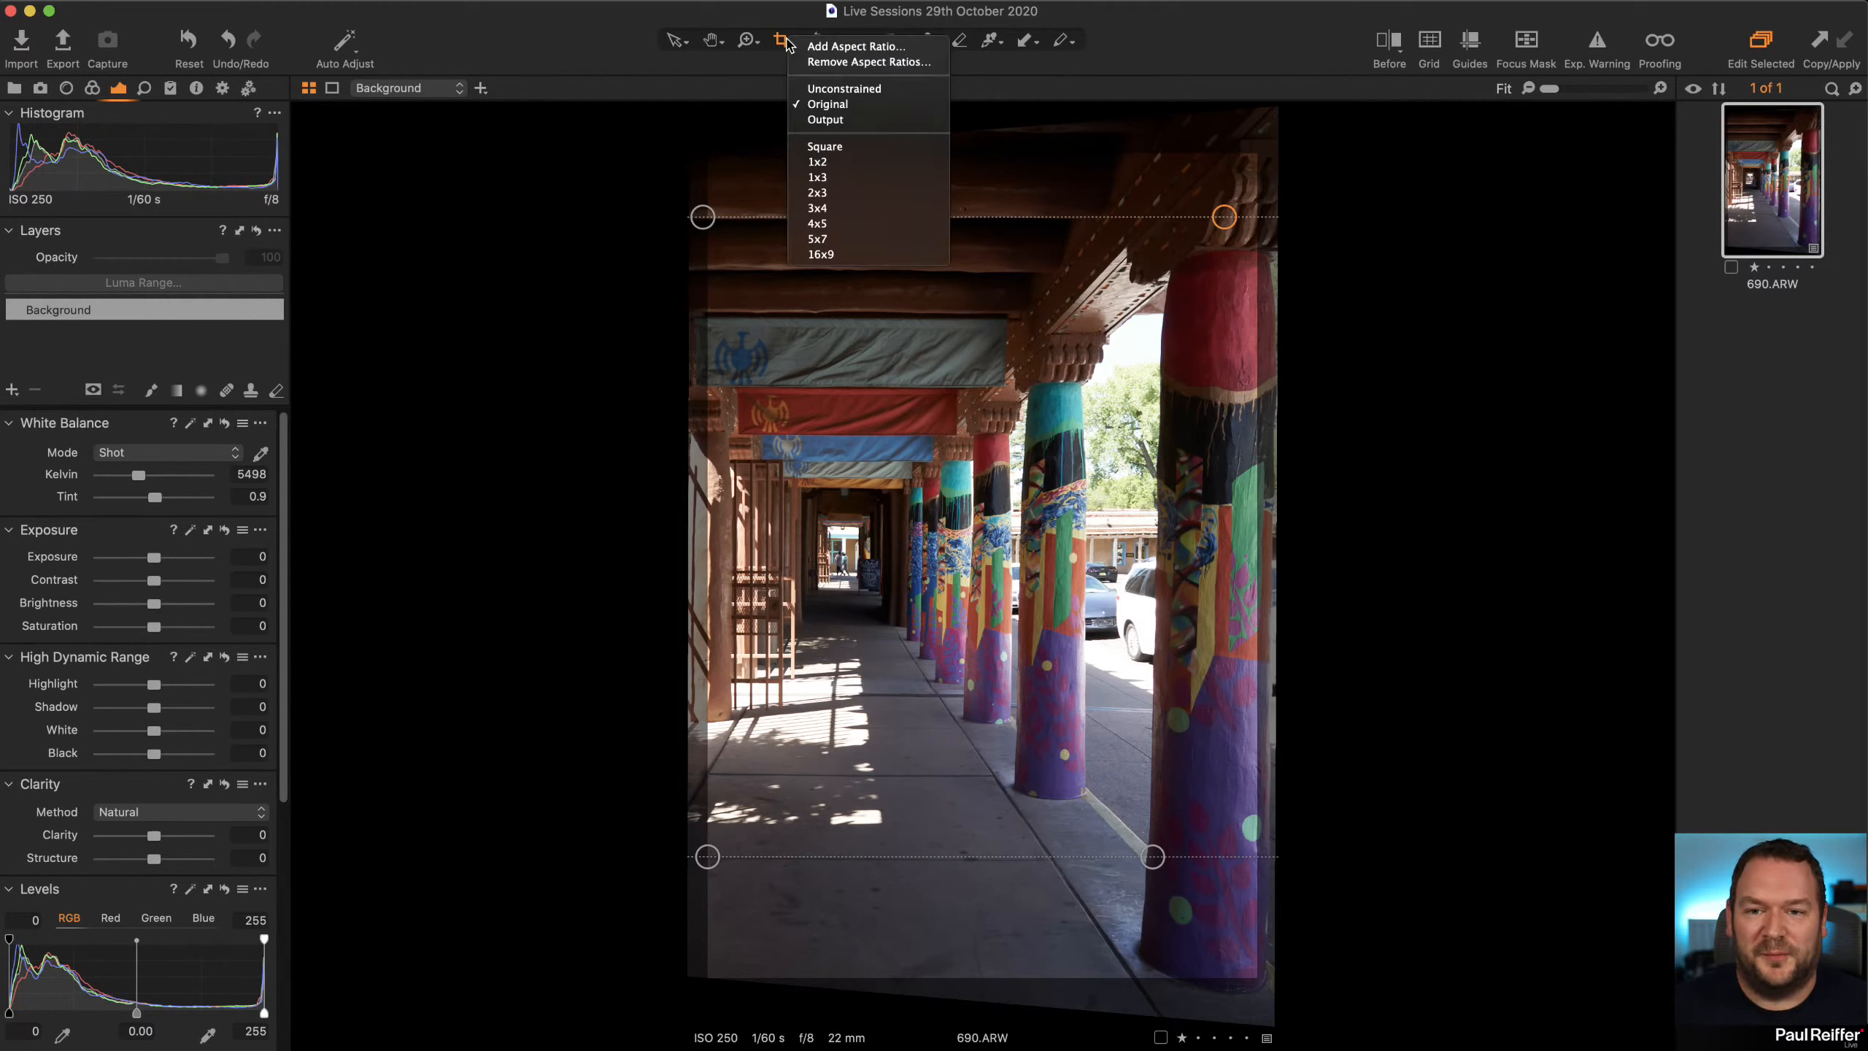
click(845, 105)
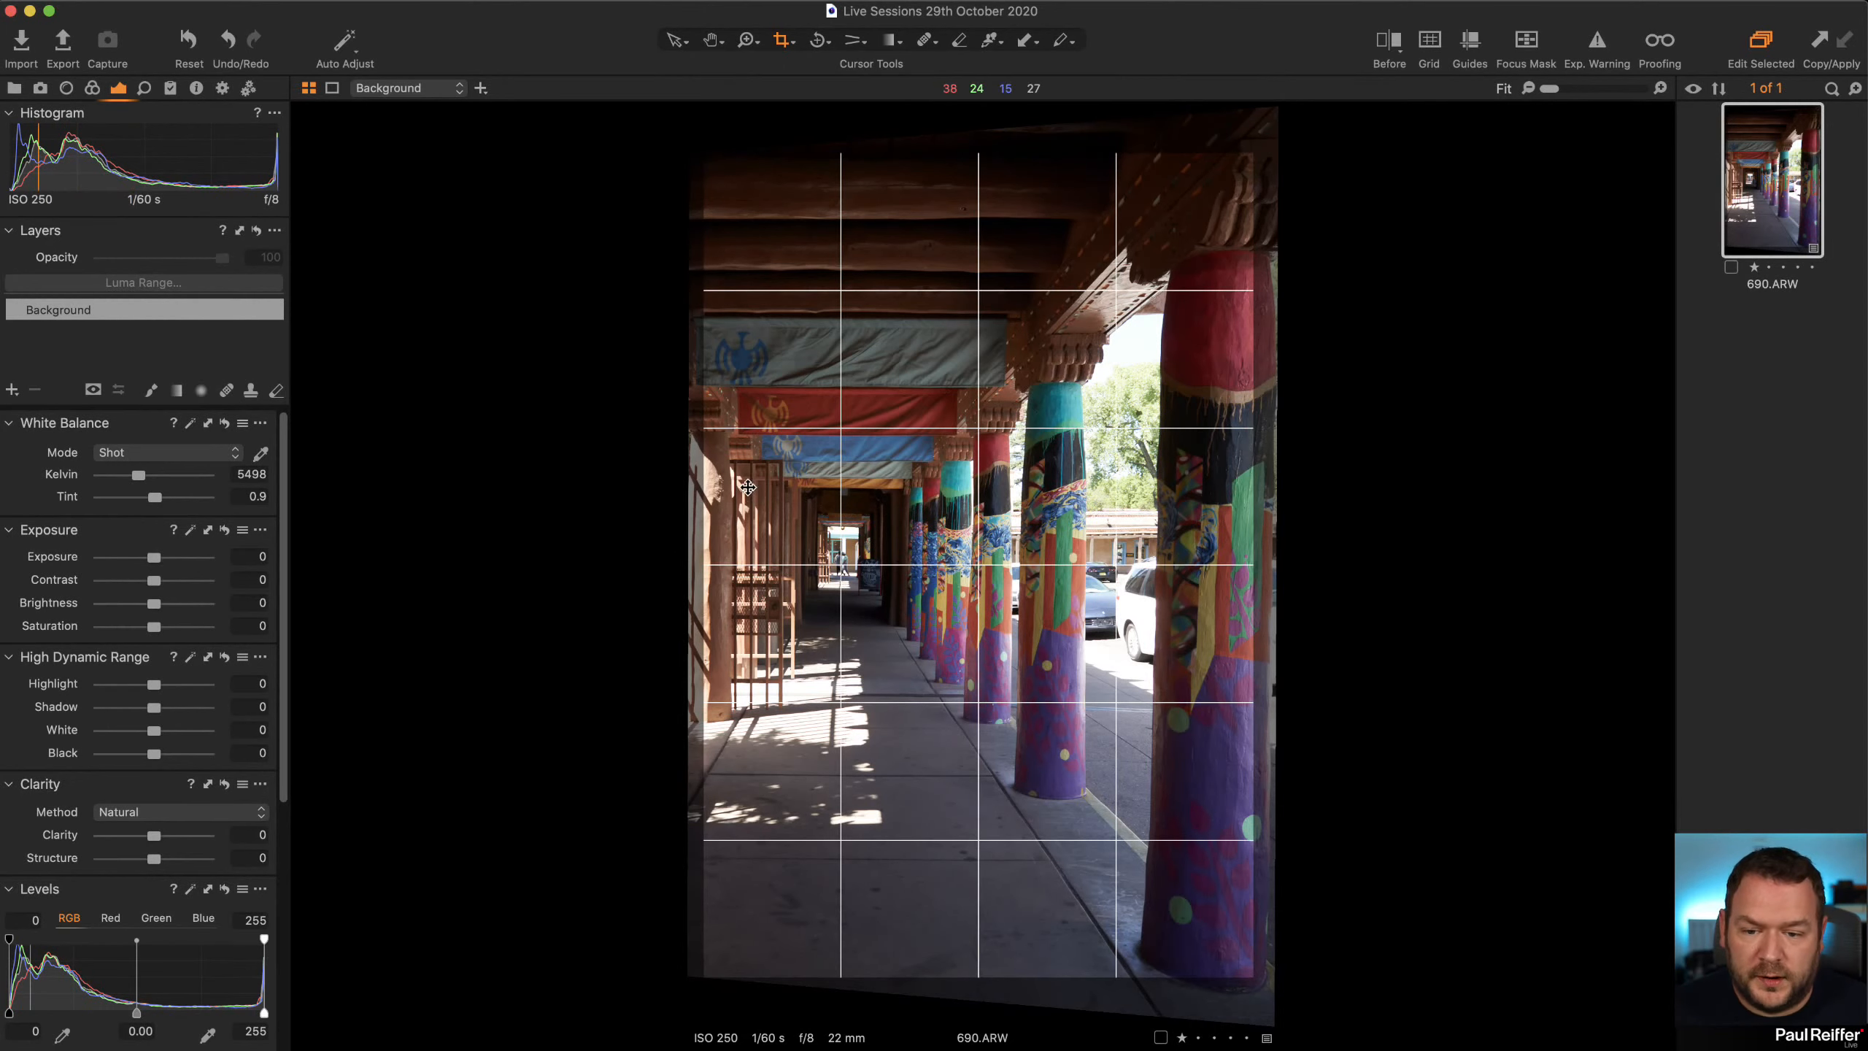
drag(1256, 159, 1147, 318)
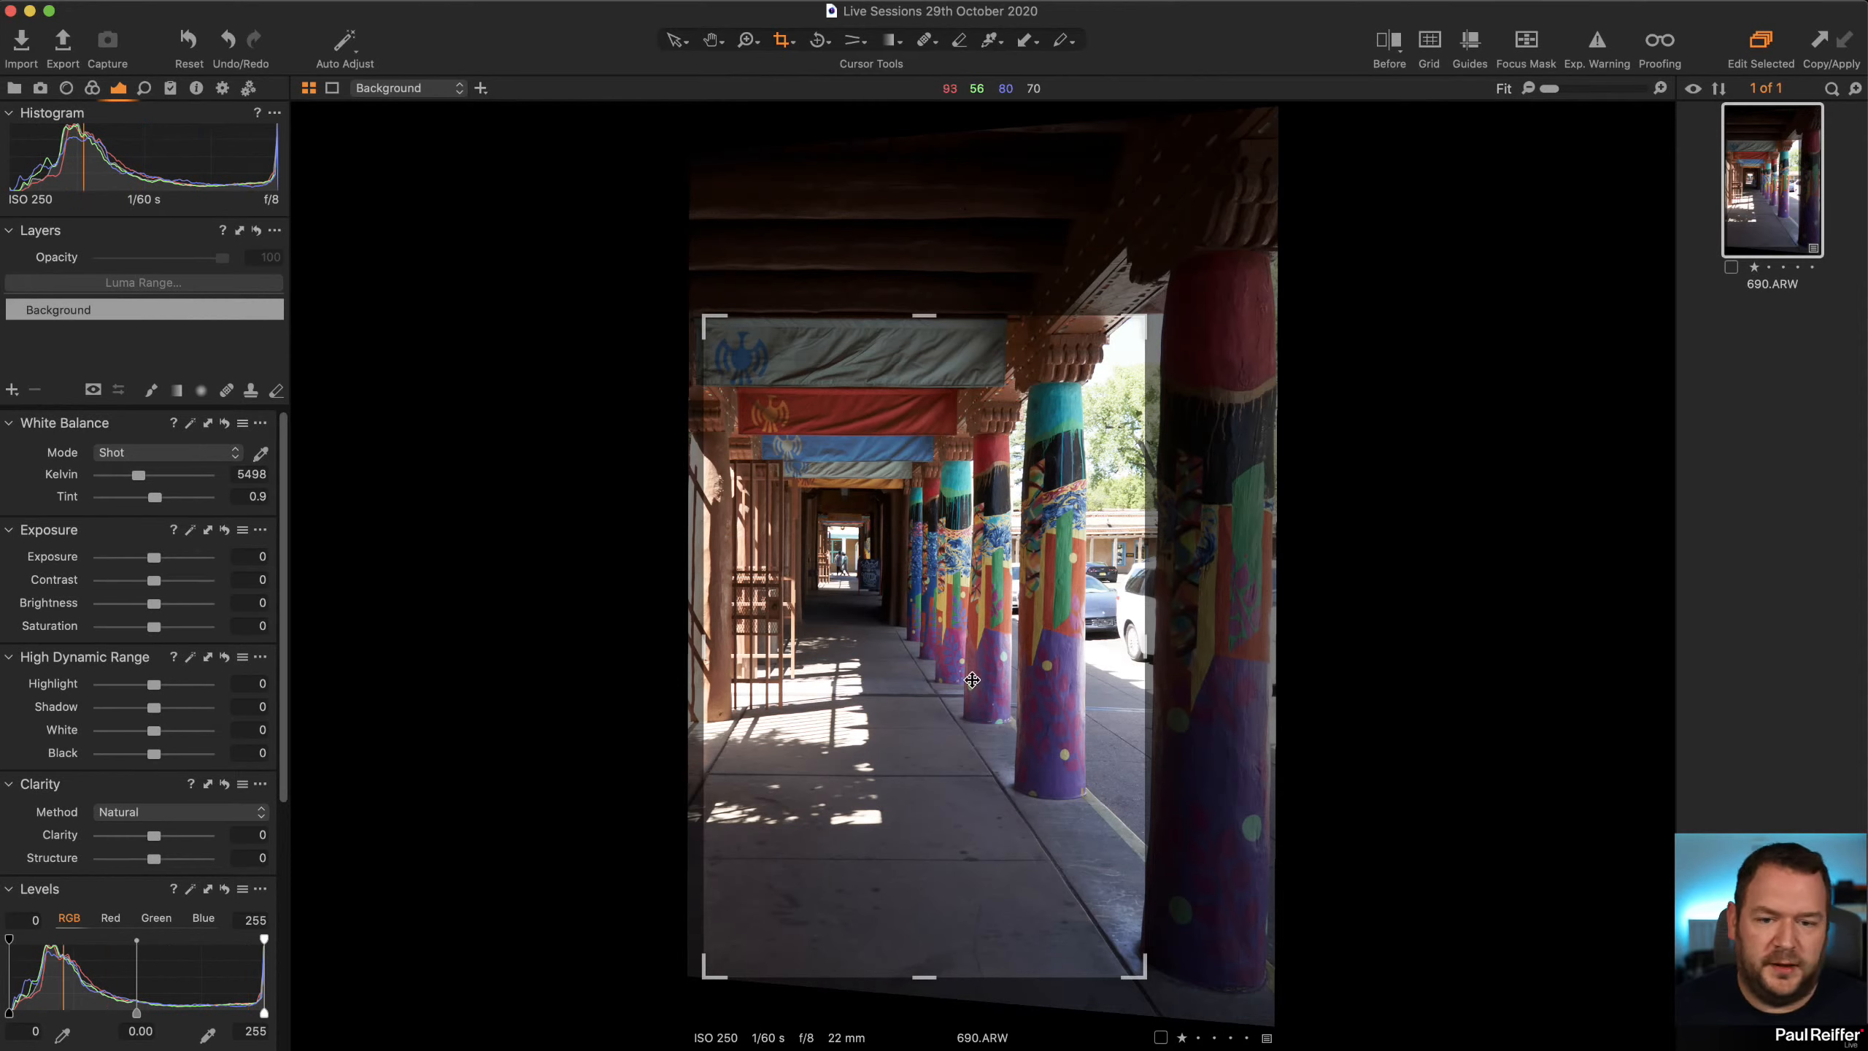
drag(882, 686, 802, 578)
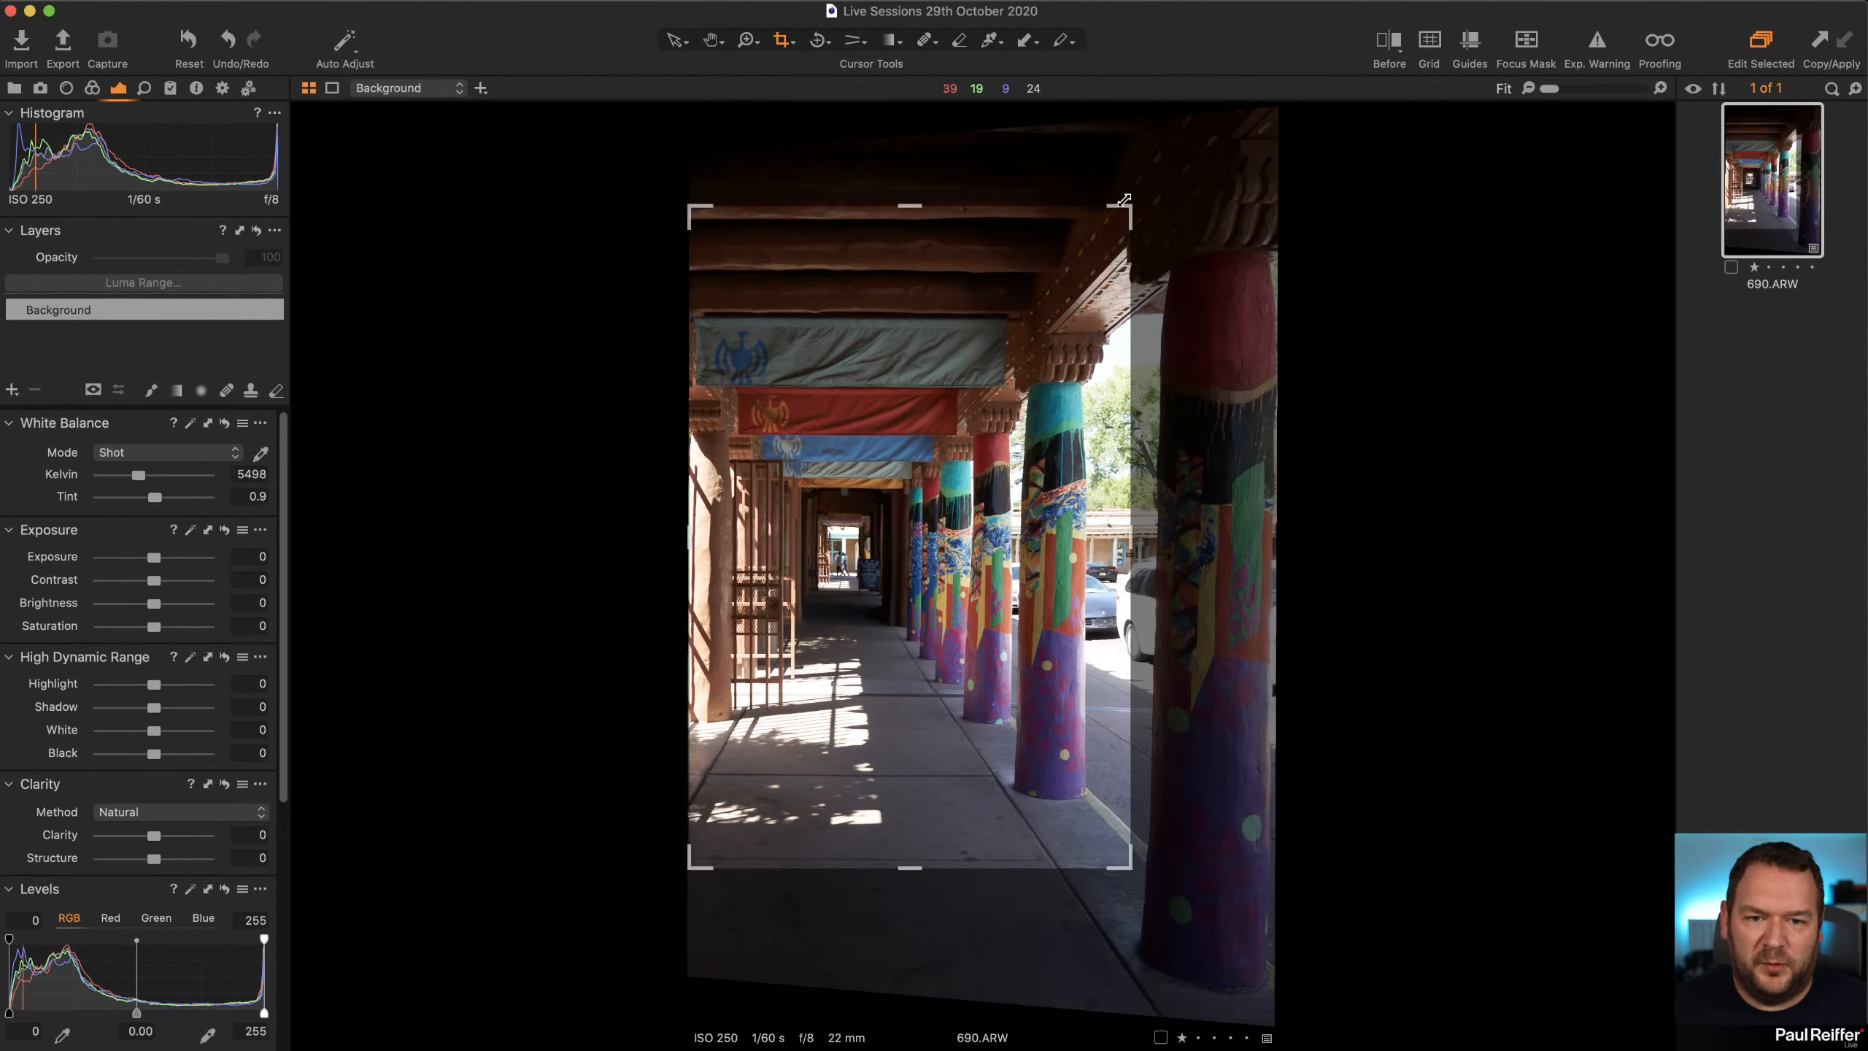
drag(1058, 206, 1048, 271)
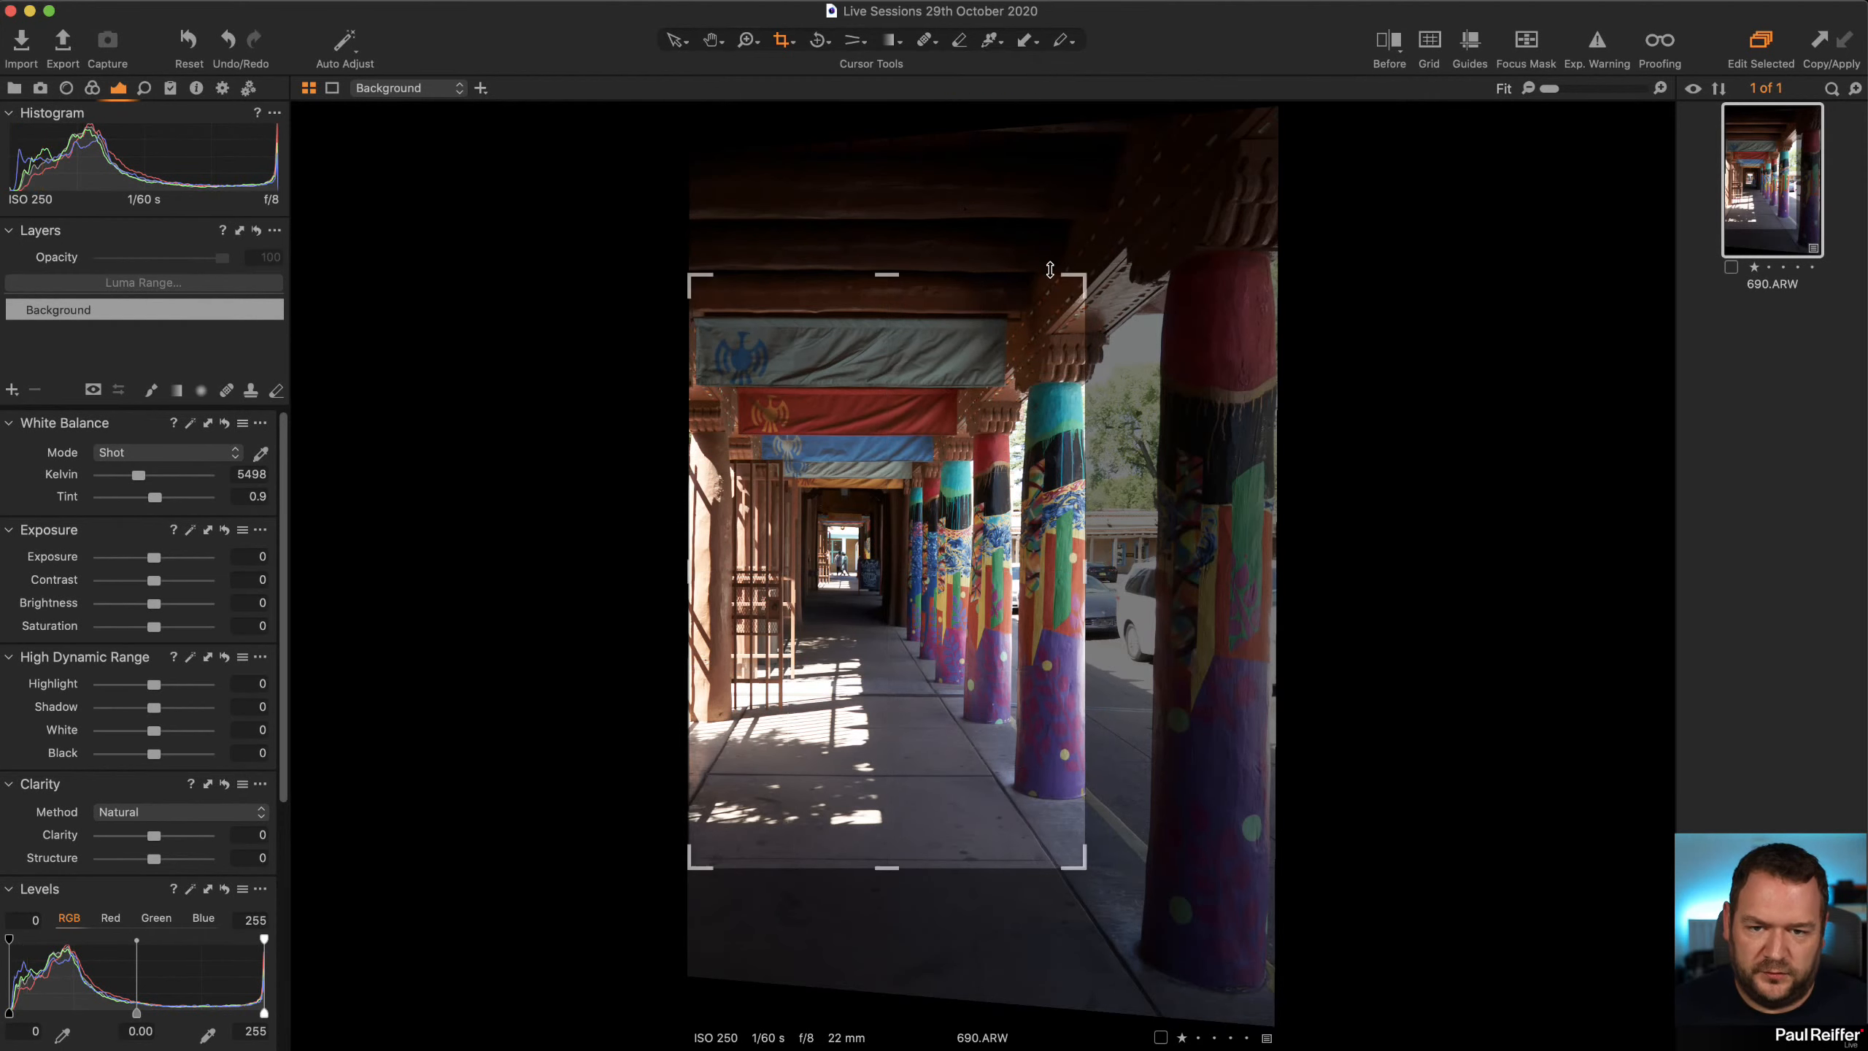
drag(1006, 385, 1005, 361)
click(673, 44)
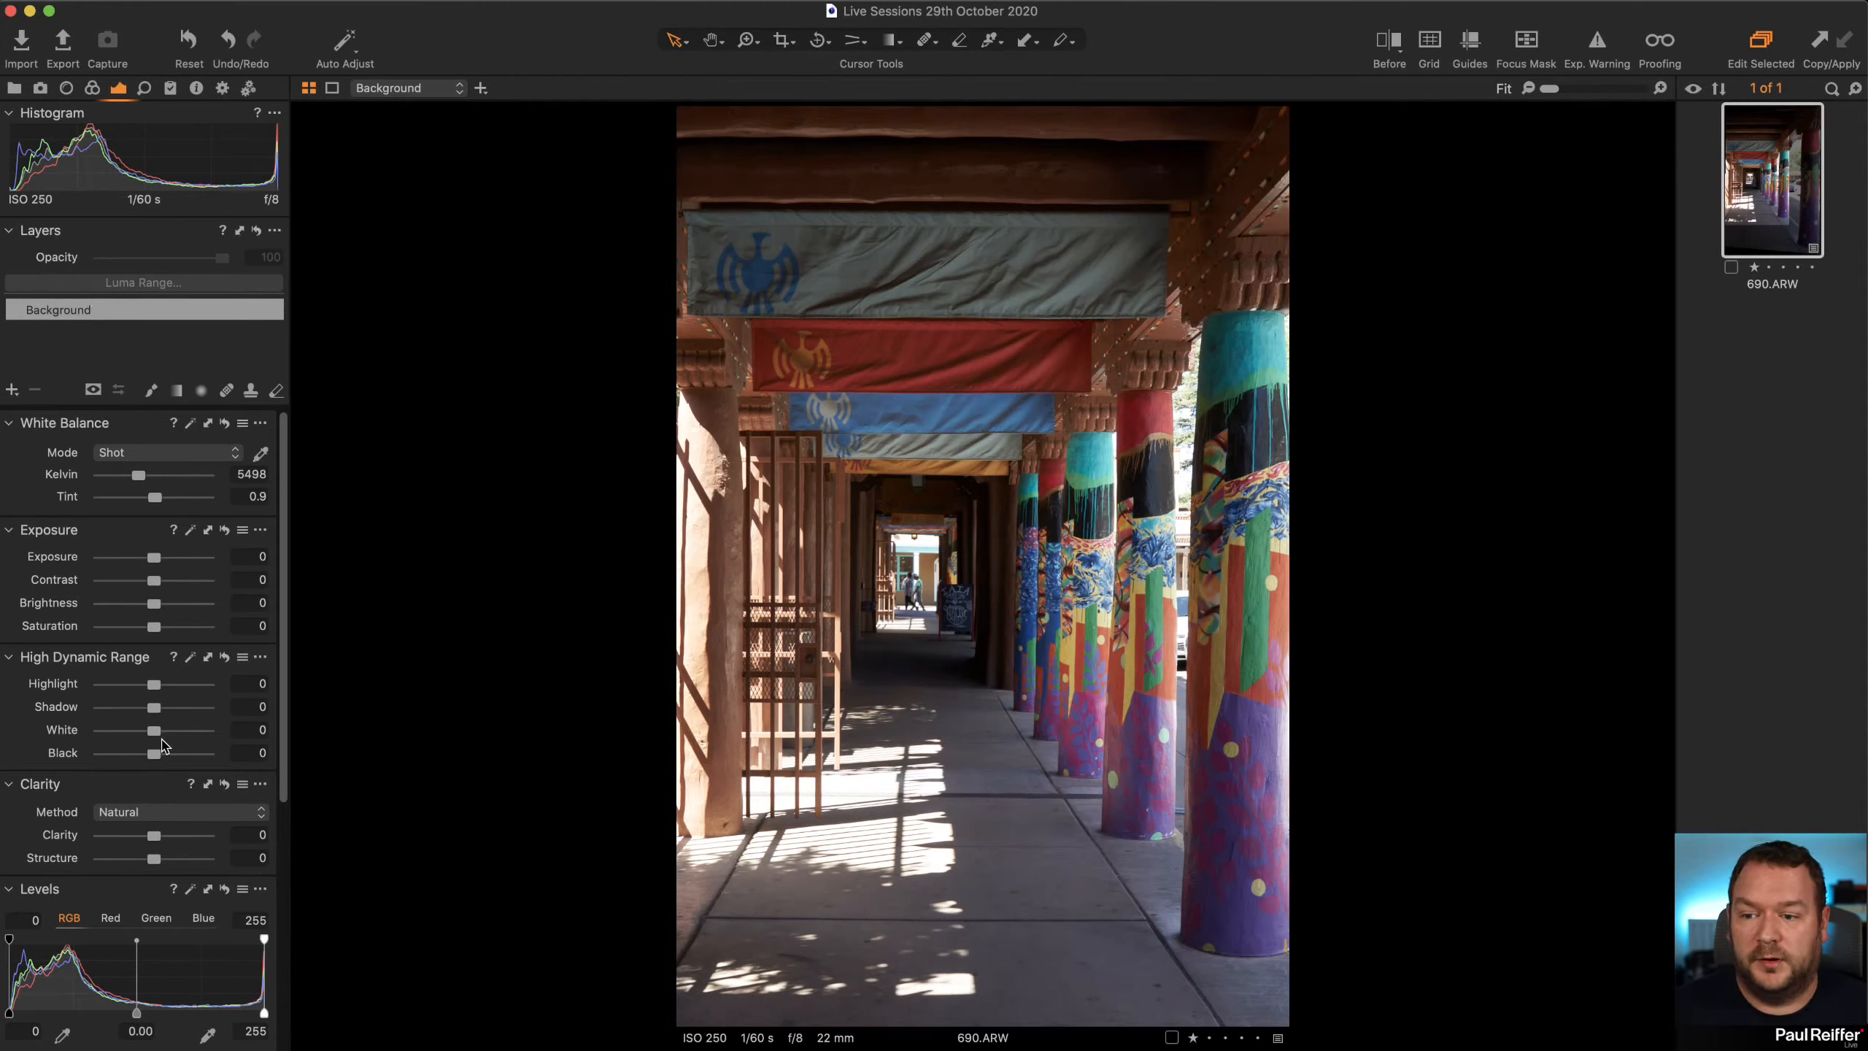
Set High Dynamic Range Highlight to -73 and White to -58, and check the sunlit column in the before/after view
drag(154, 684, 122, 729)
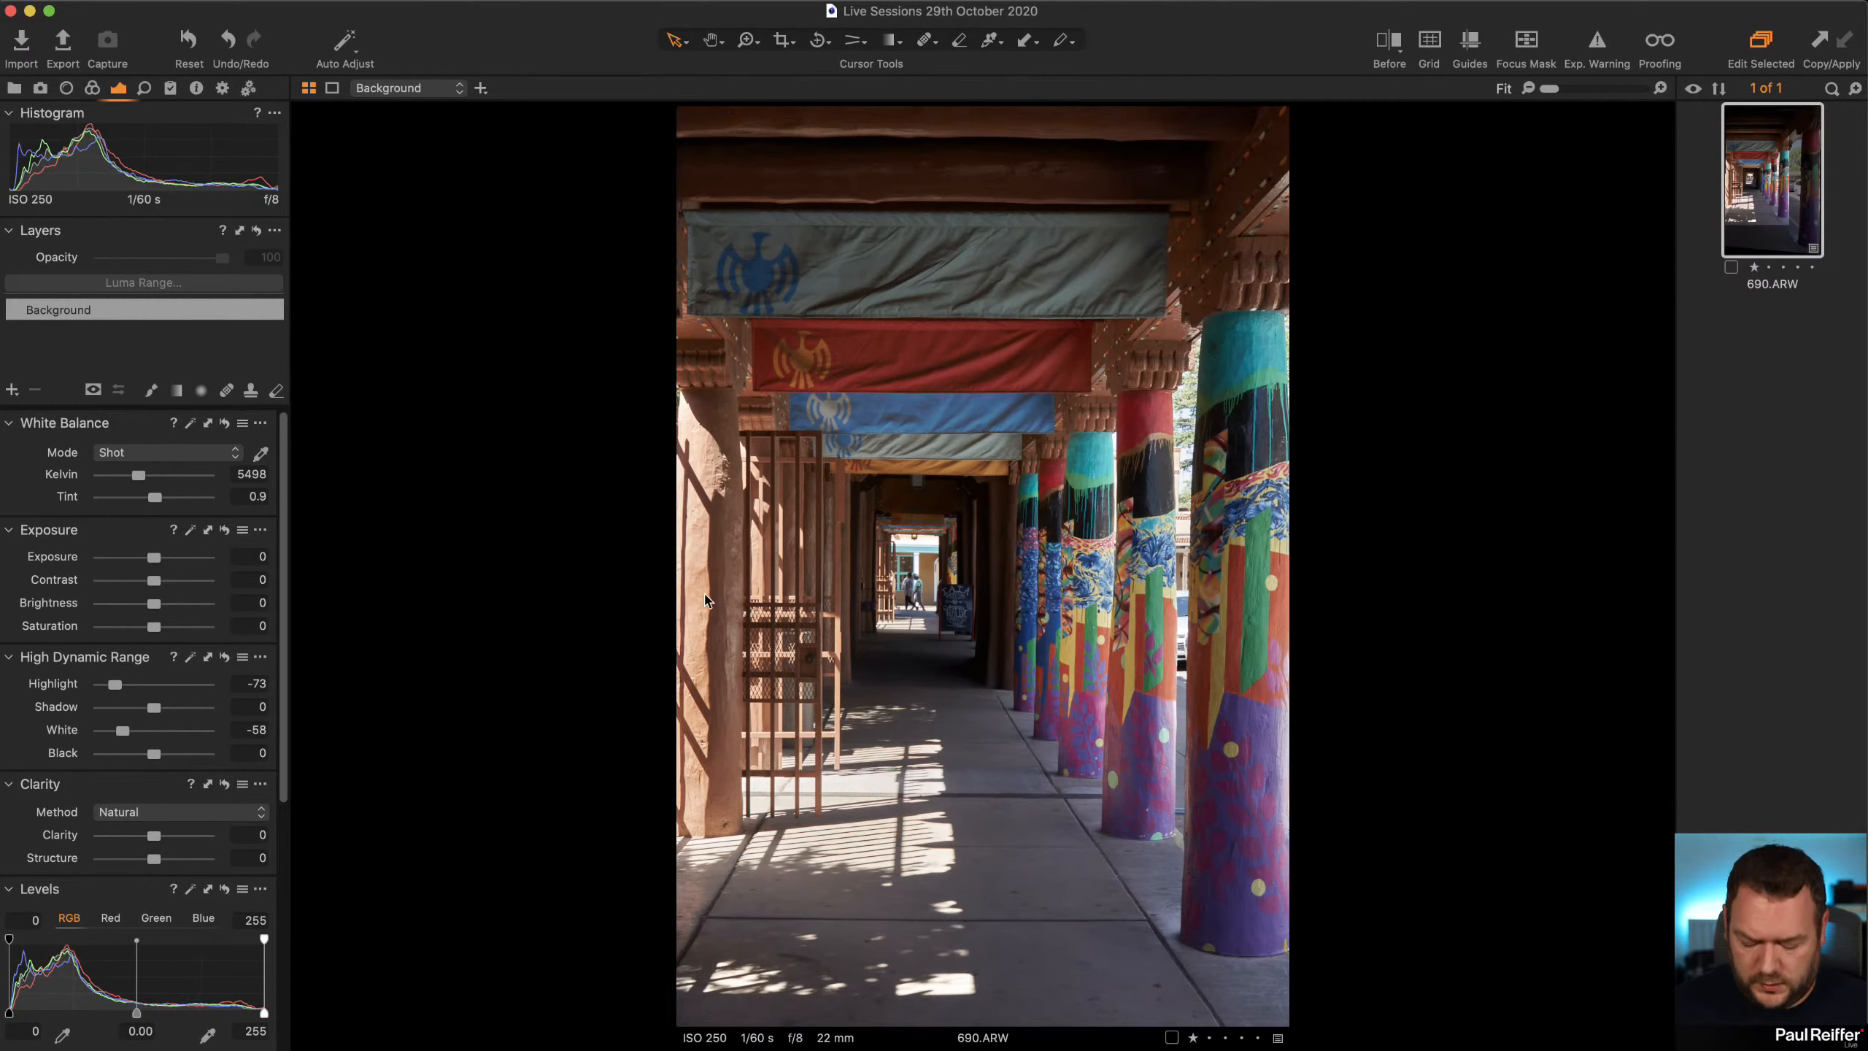
click(1389, 40)
drag(989, 566, 678, 604)
key(z)
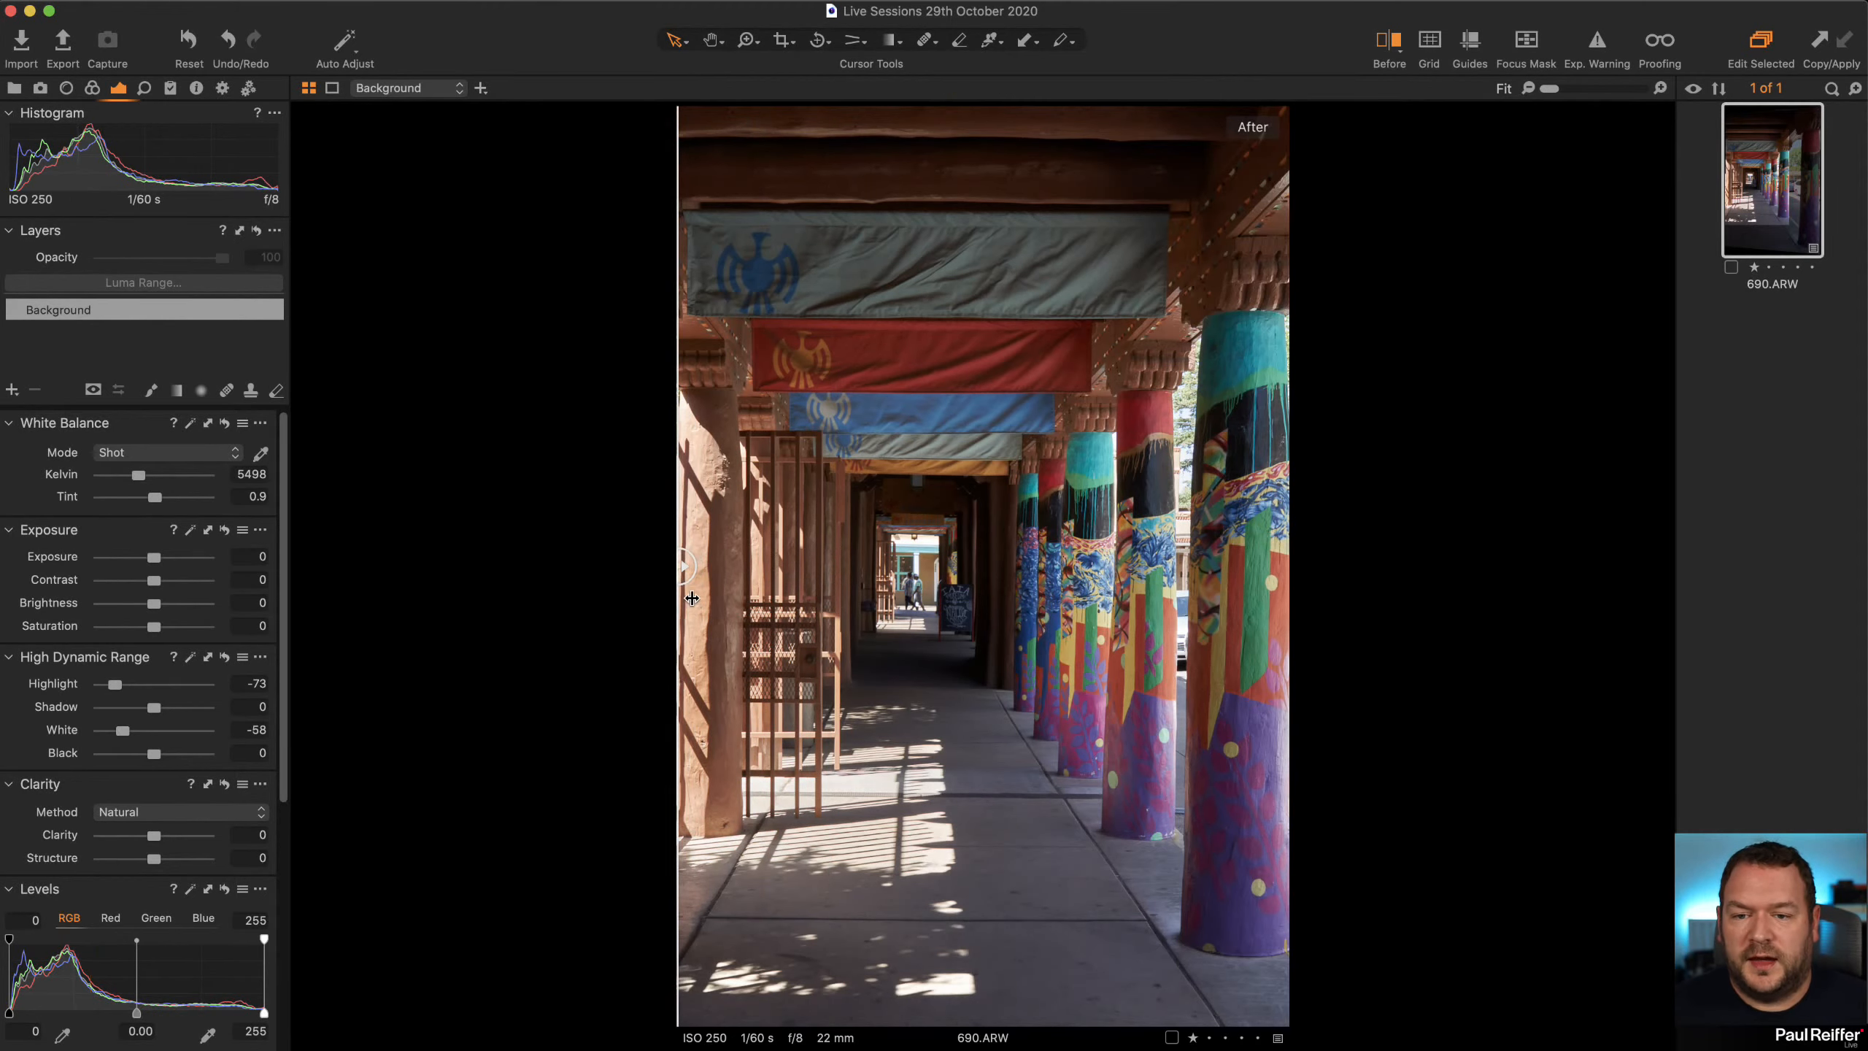
click(715, 416)
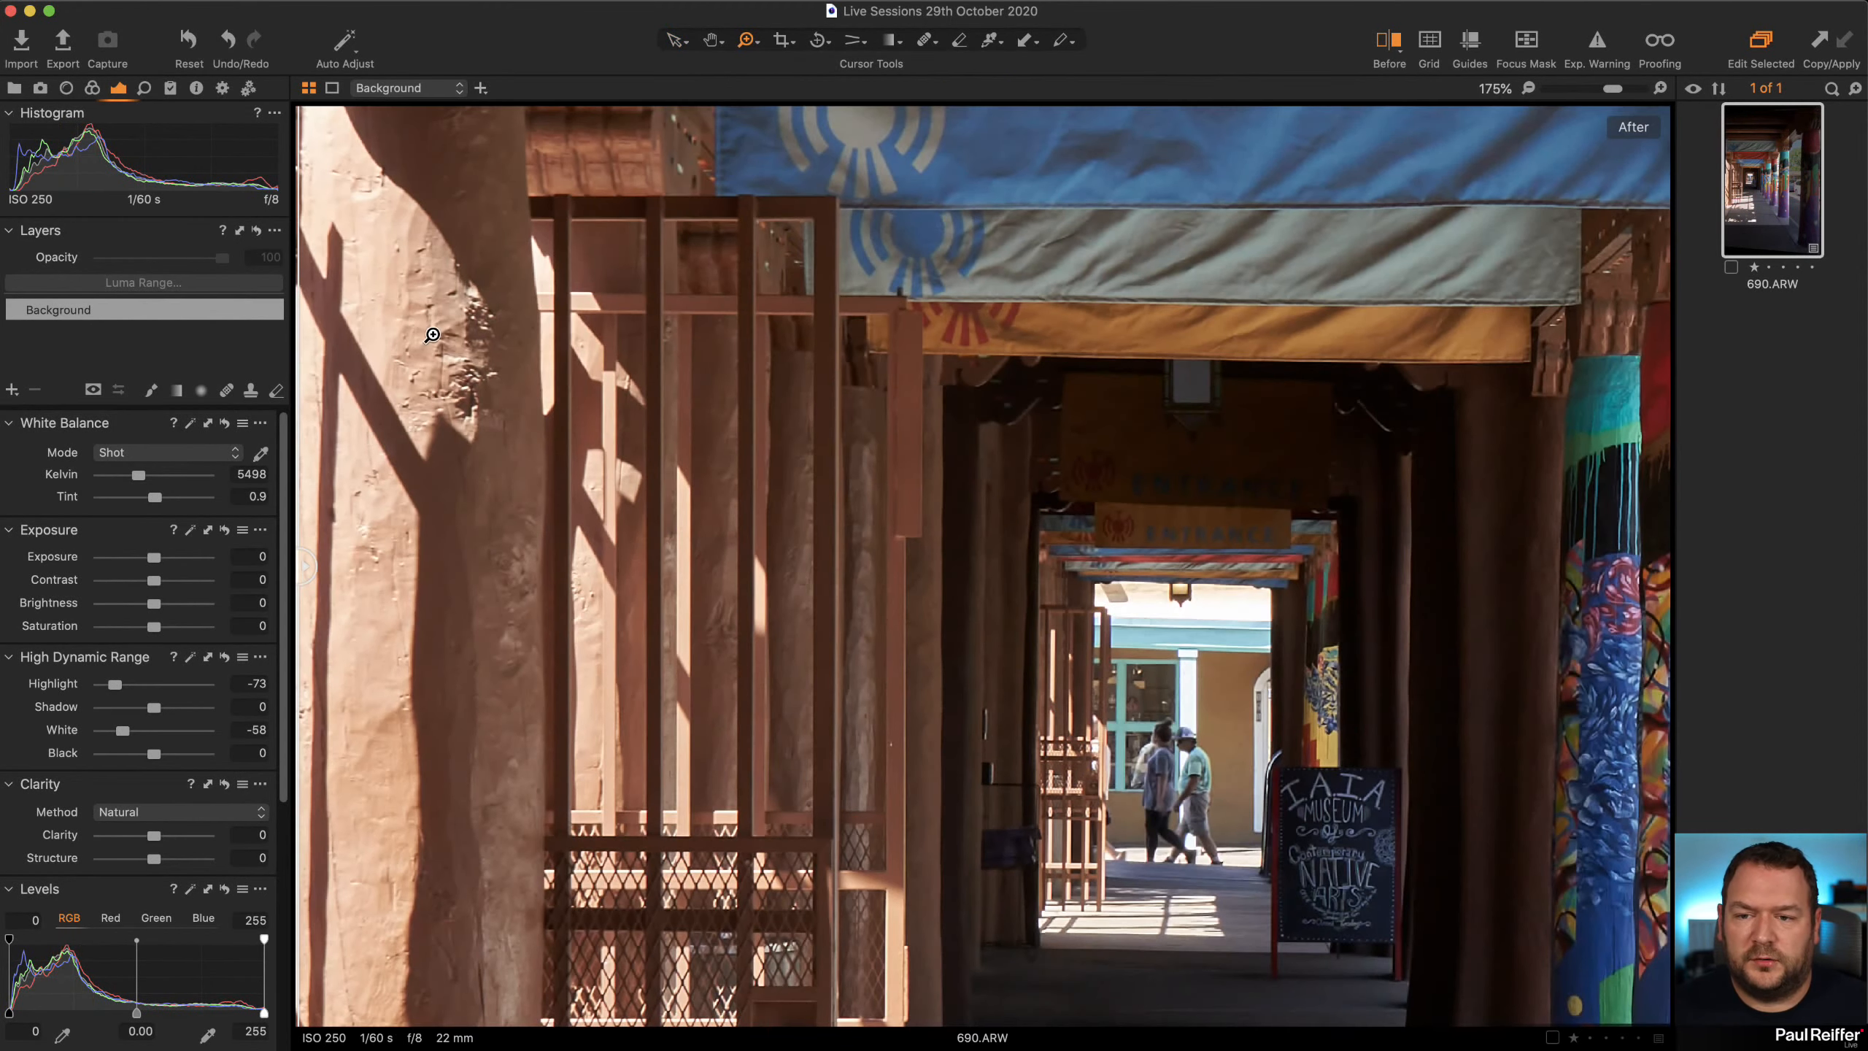
drag(305, 566, 291, 635)
scroll(650, 555, down, 5)
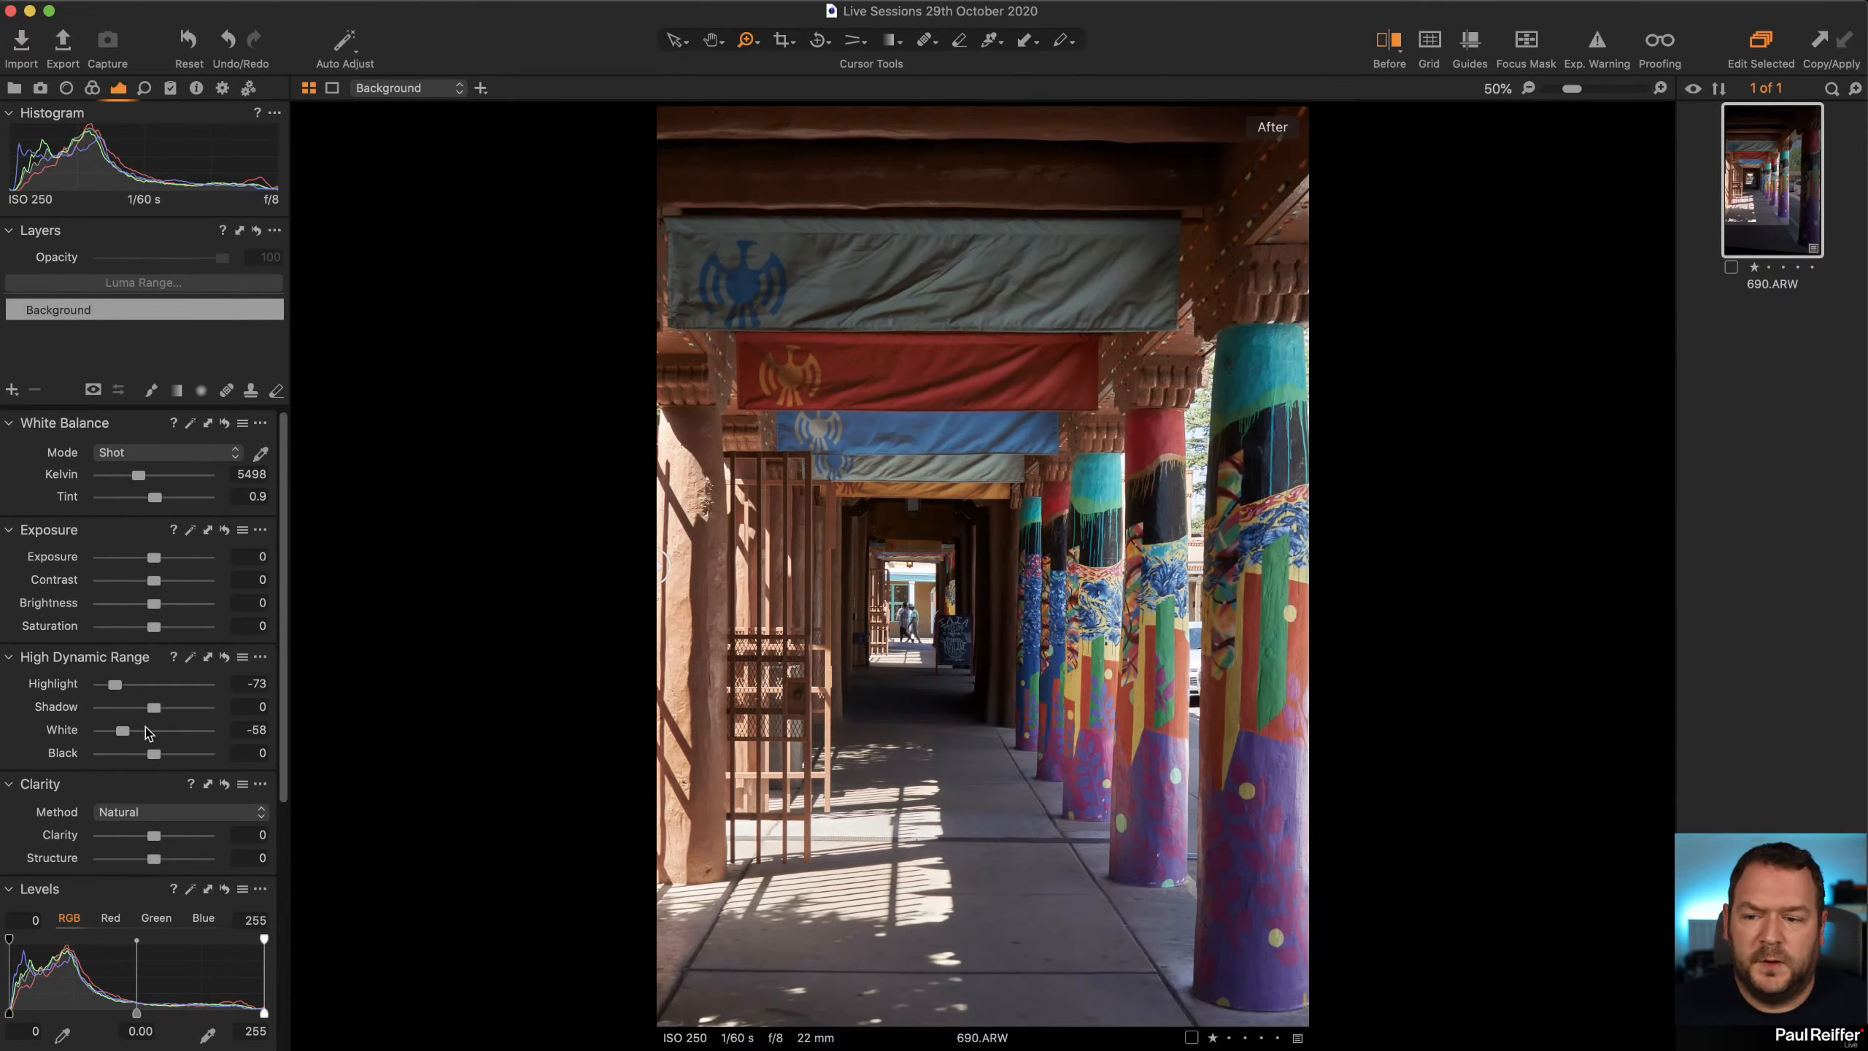
Set Shadow to 4 and Black to 15, and add Clarity 24 and Structure 10
mouse_move(155, 707)
mouse_down()
mouse_move(175, 713)
mouse_move(151, 714)
mouse_up()
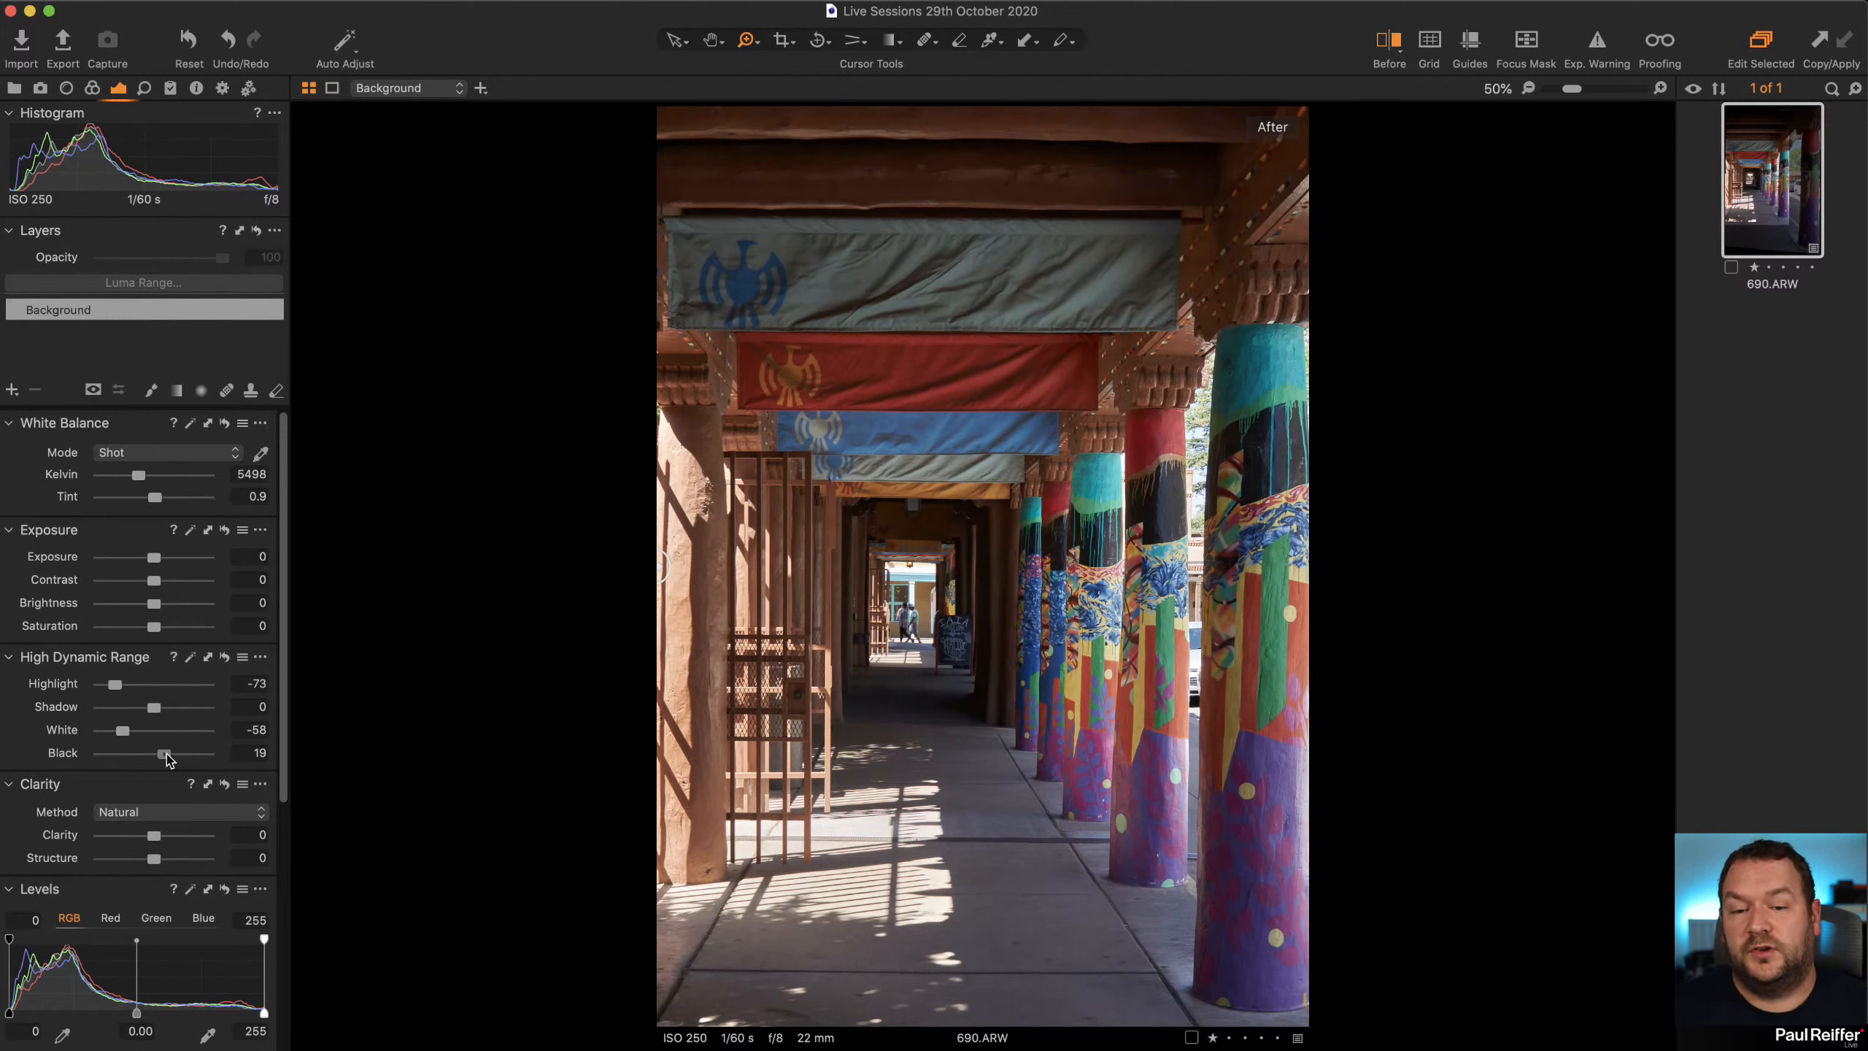
drag(157, 758, 167, 764)
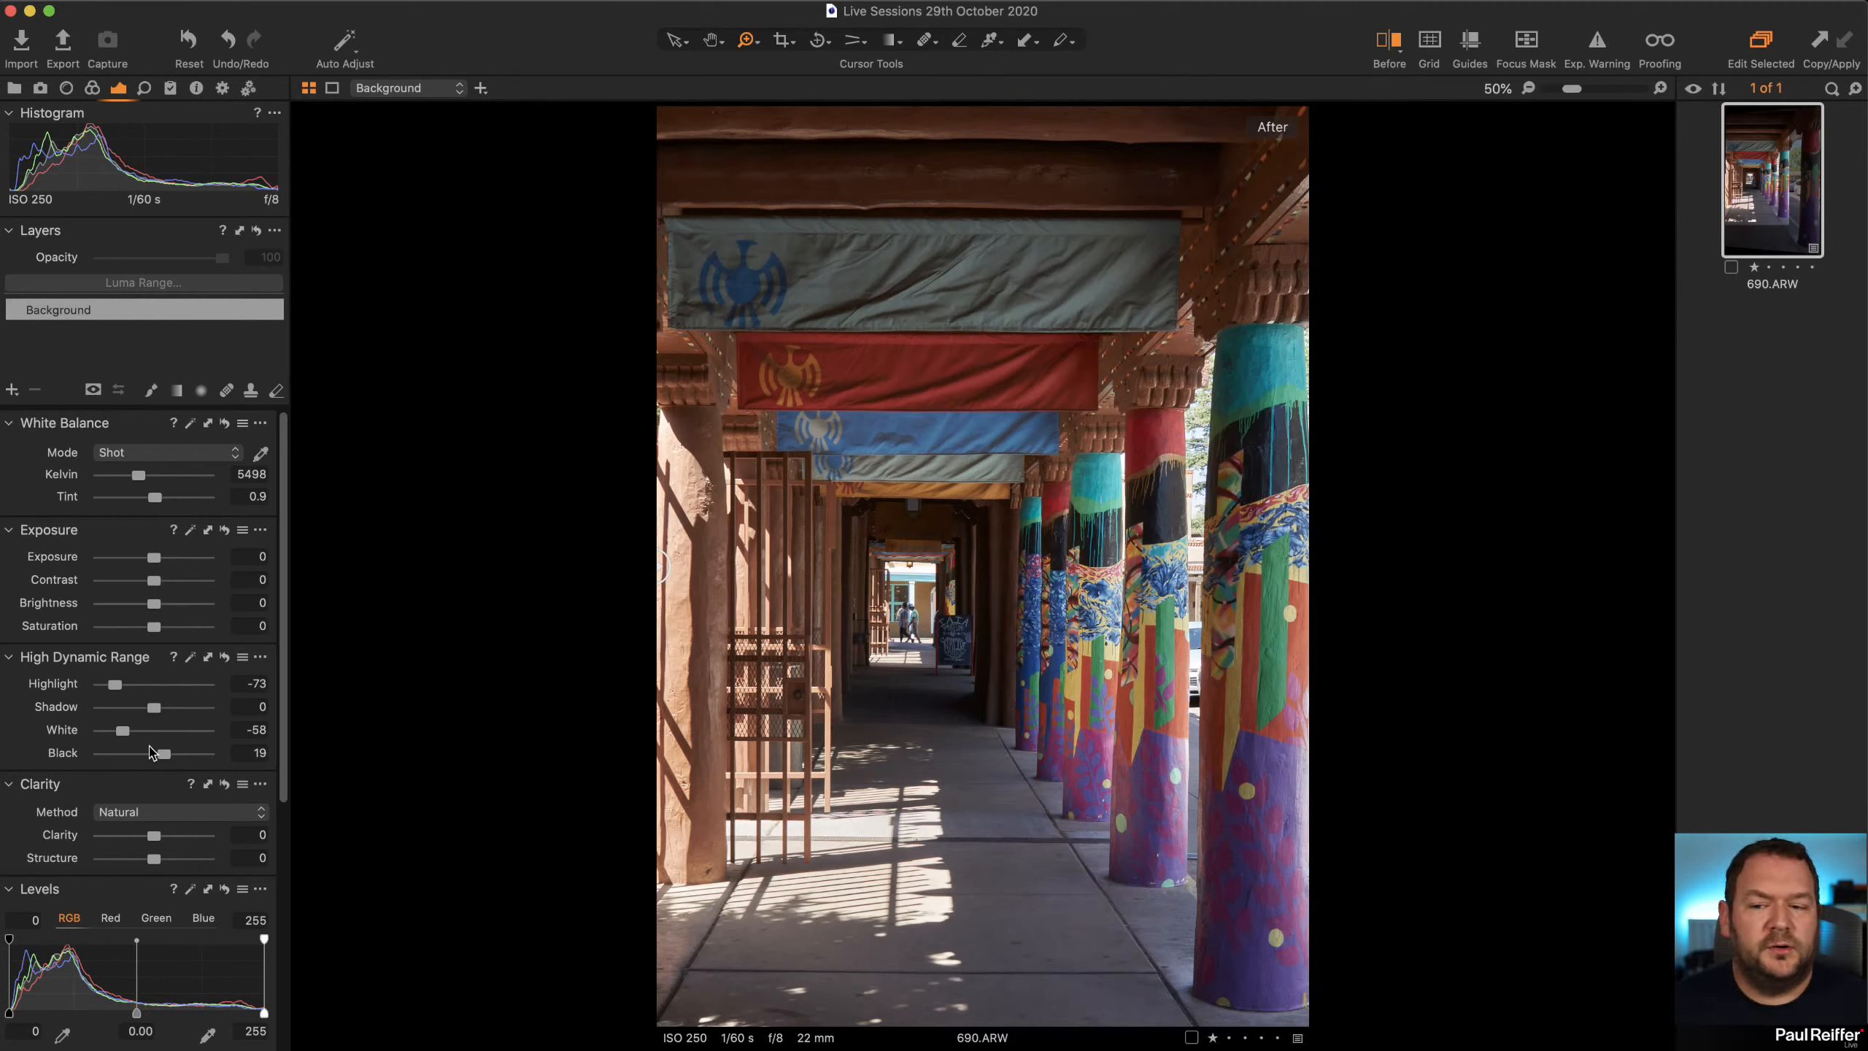
drag(154, 707, 163, 755)
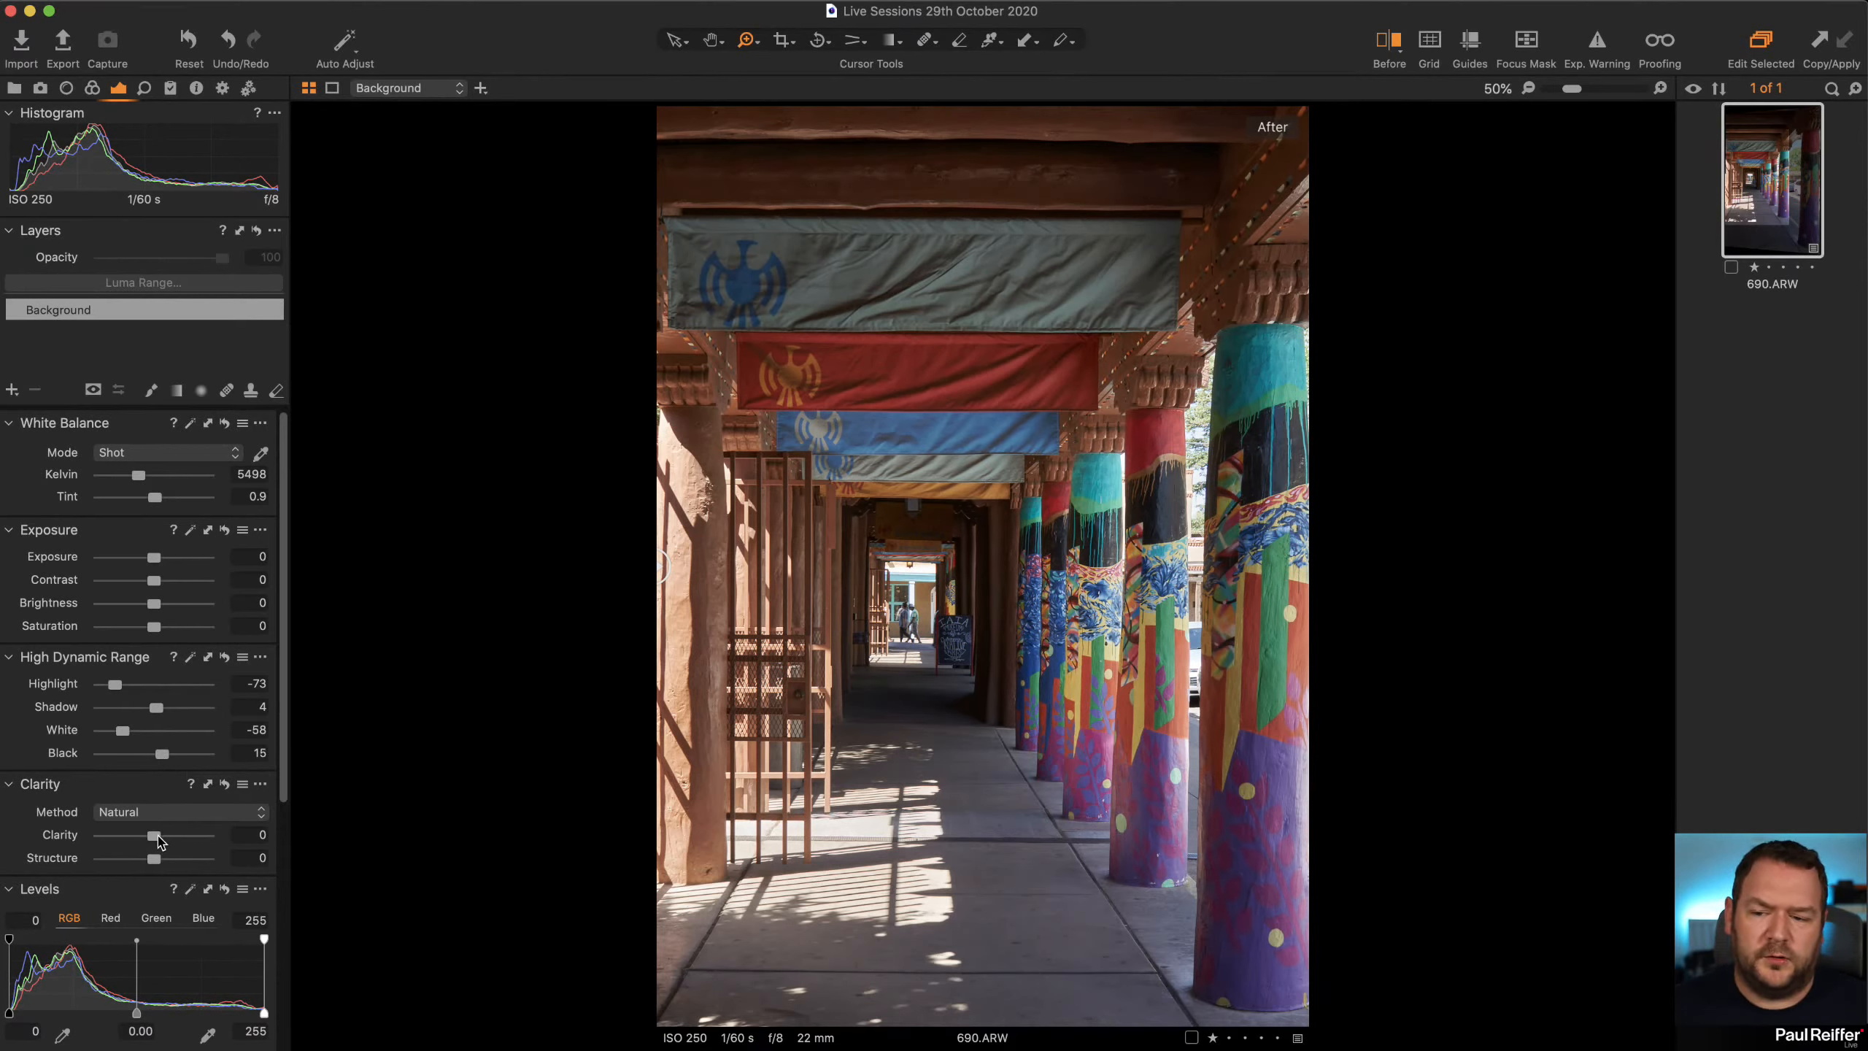
mouse_move(156, 843)
mouse_down()
mouse_move(174, 845)
mouse_move(160, 861)
mouse_up()
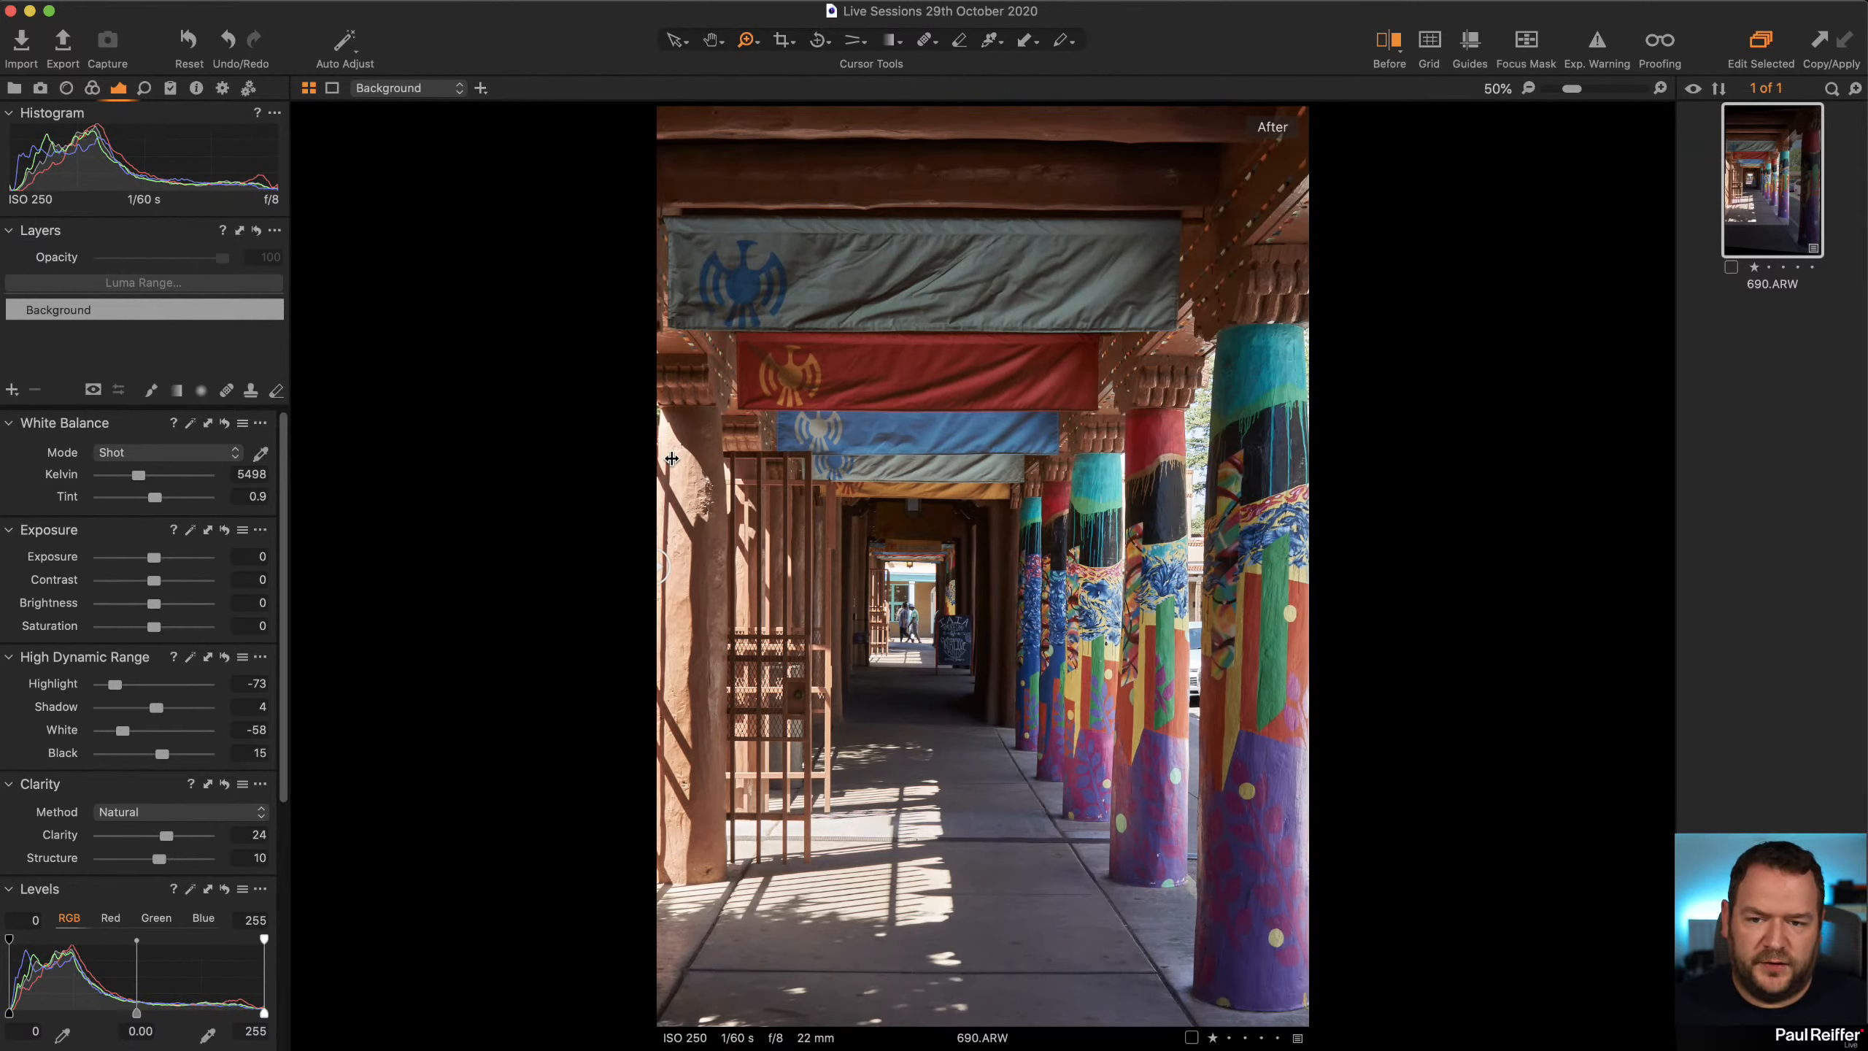
Compare the edited portico photo with its before version, up close and in full, and leave the comparison
drag(781, 433, 625, 717)
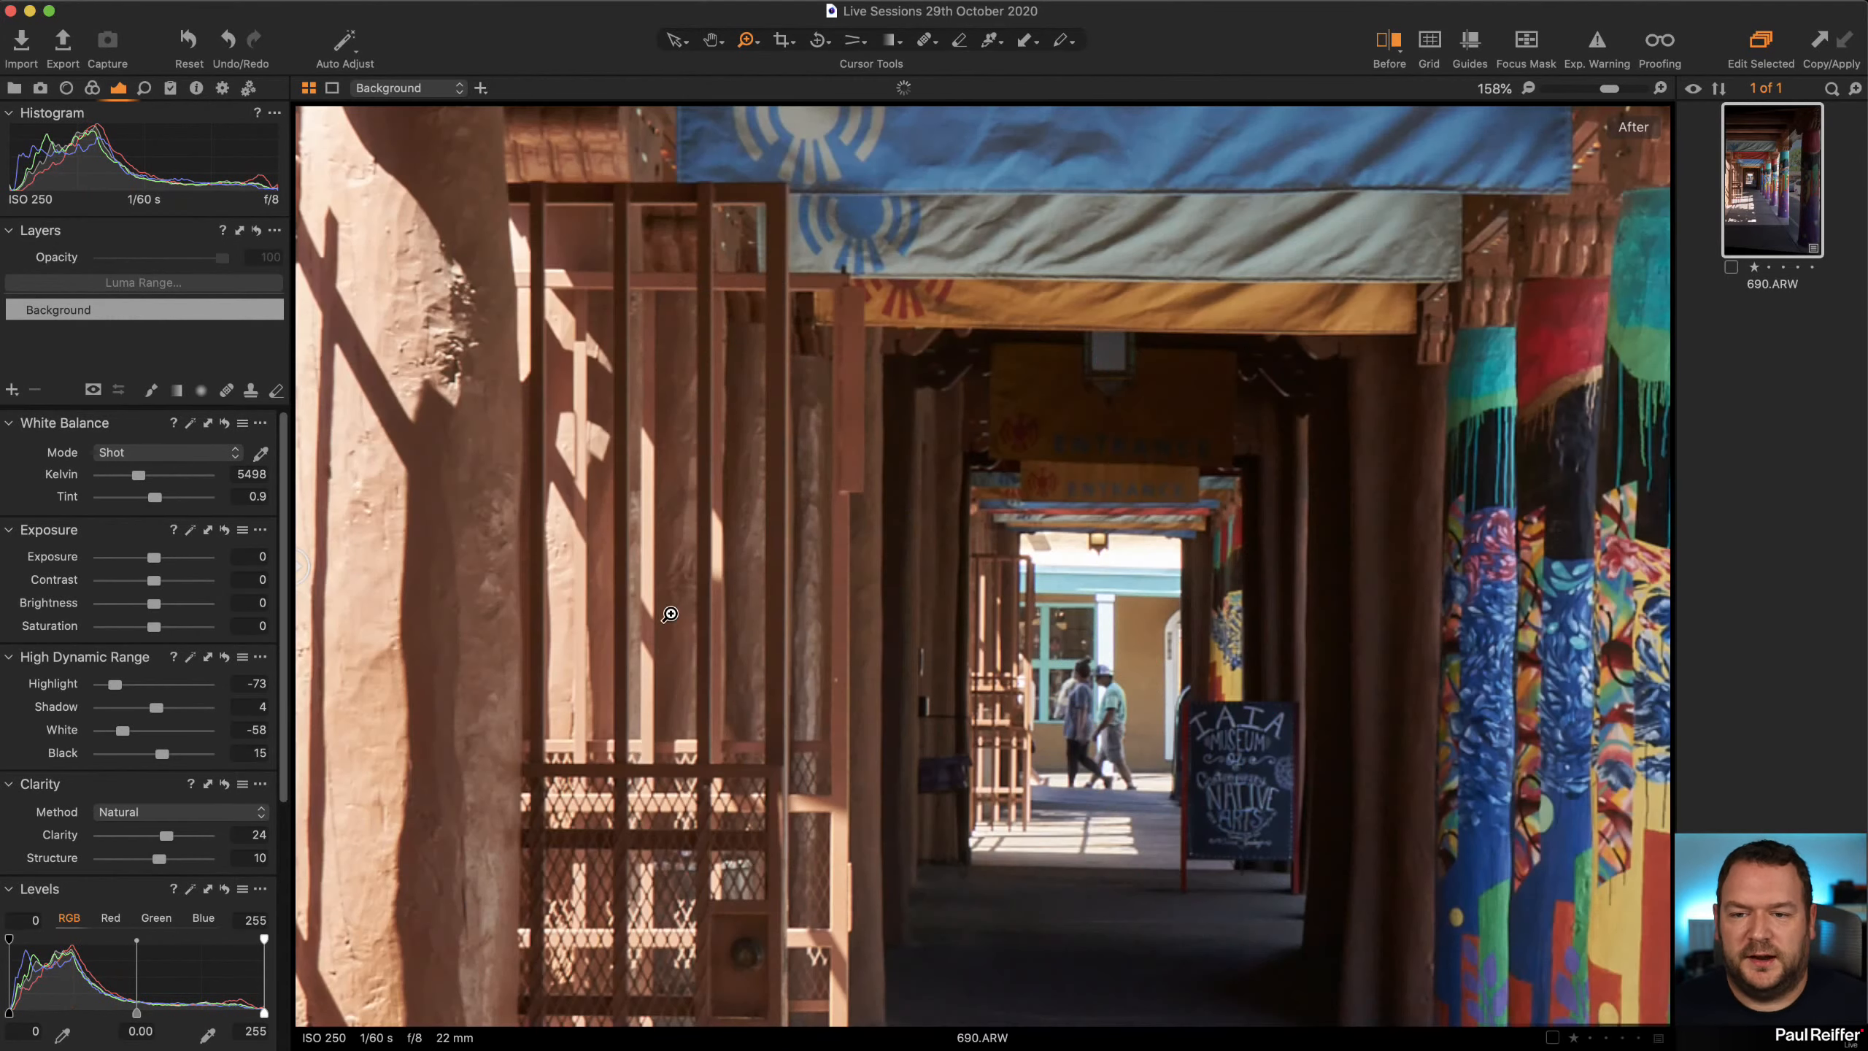
scroll(1151, 612, down, 5)
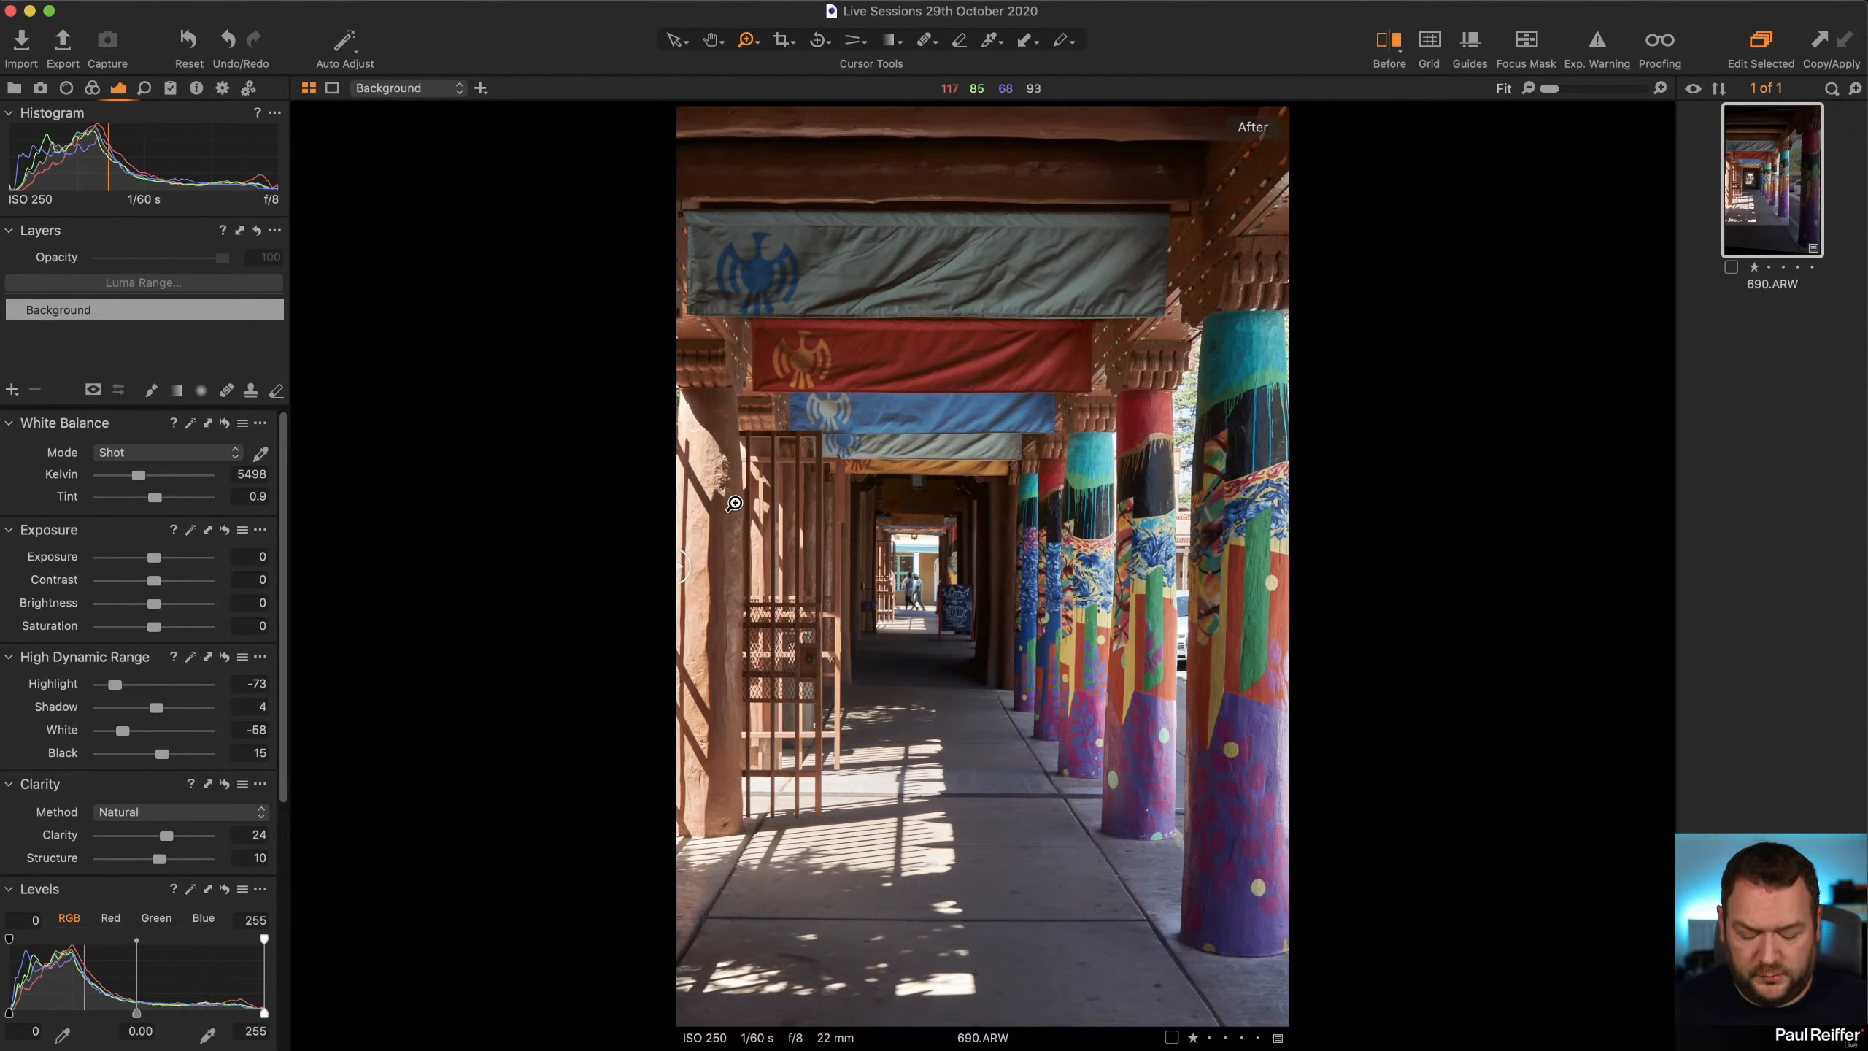
drag(681, 567, 481, 705)
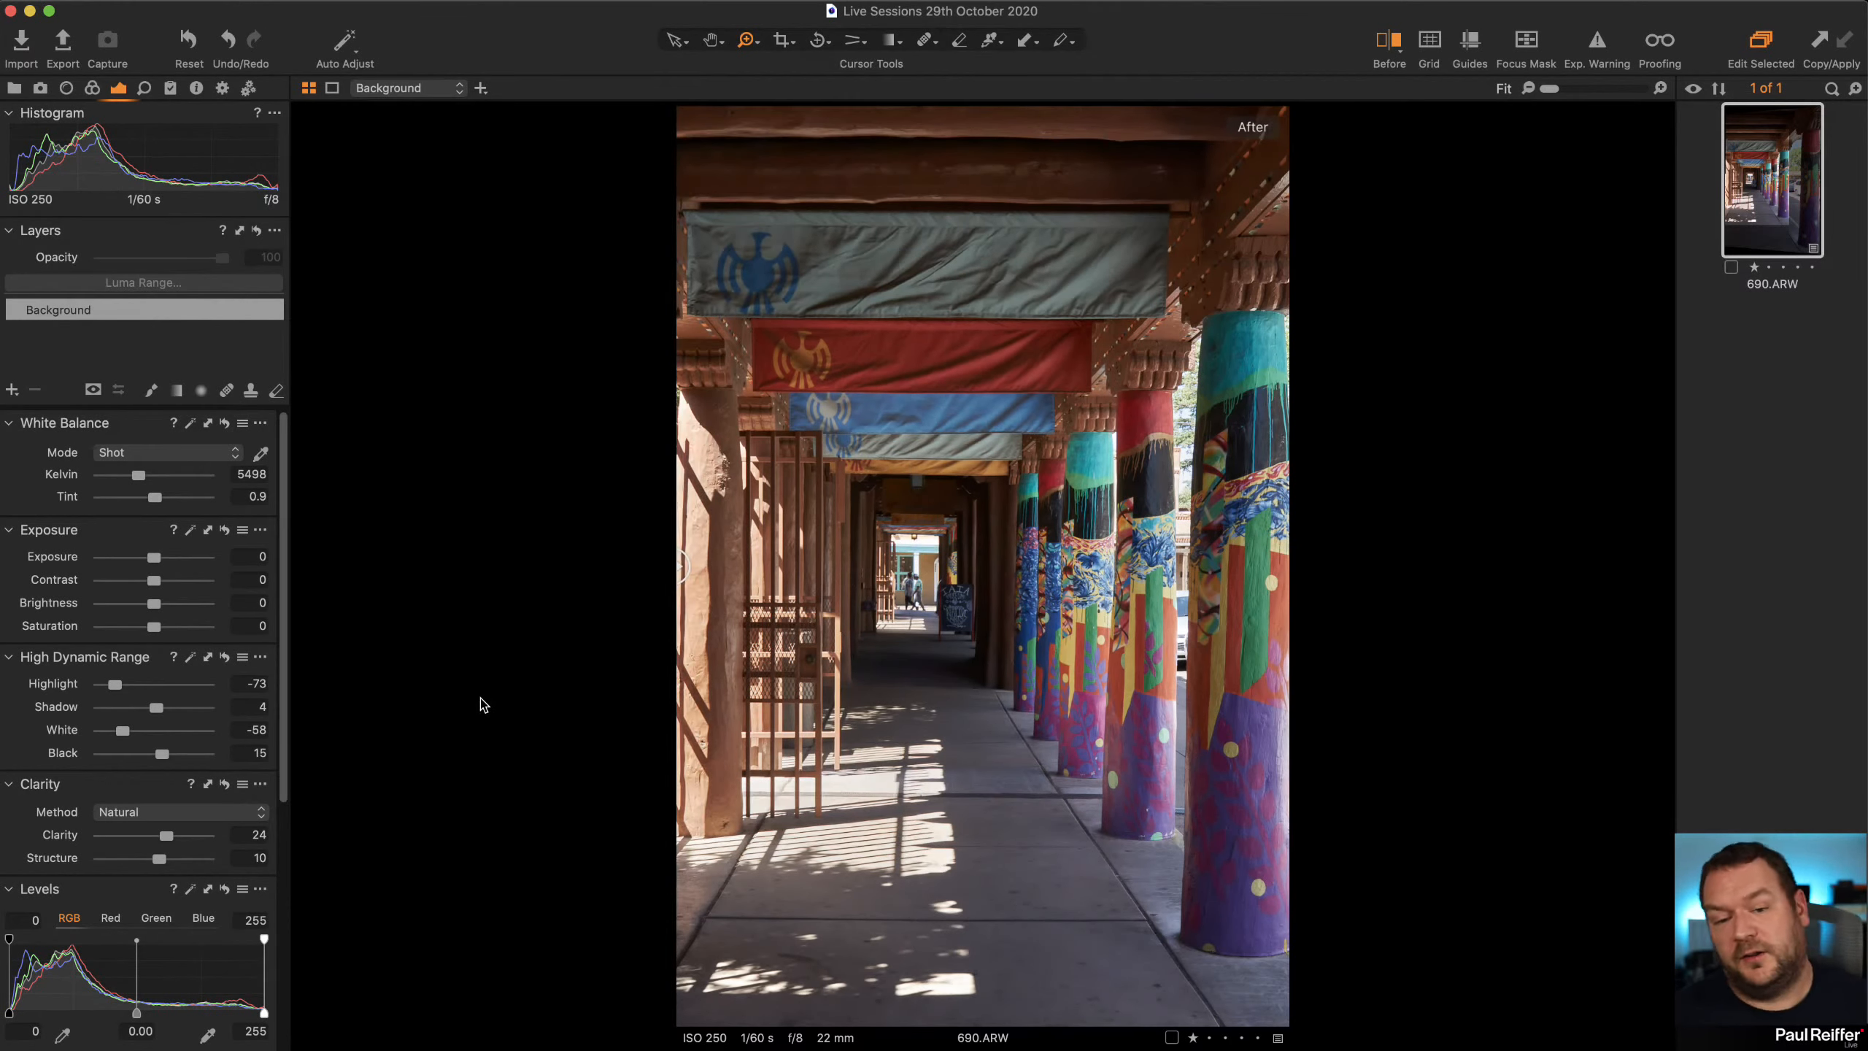
drag(482, 700, 1404, 743)
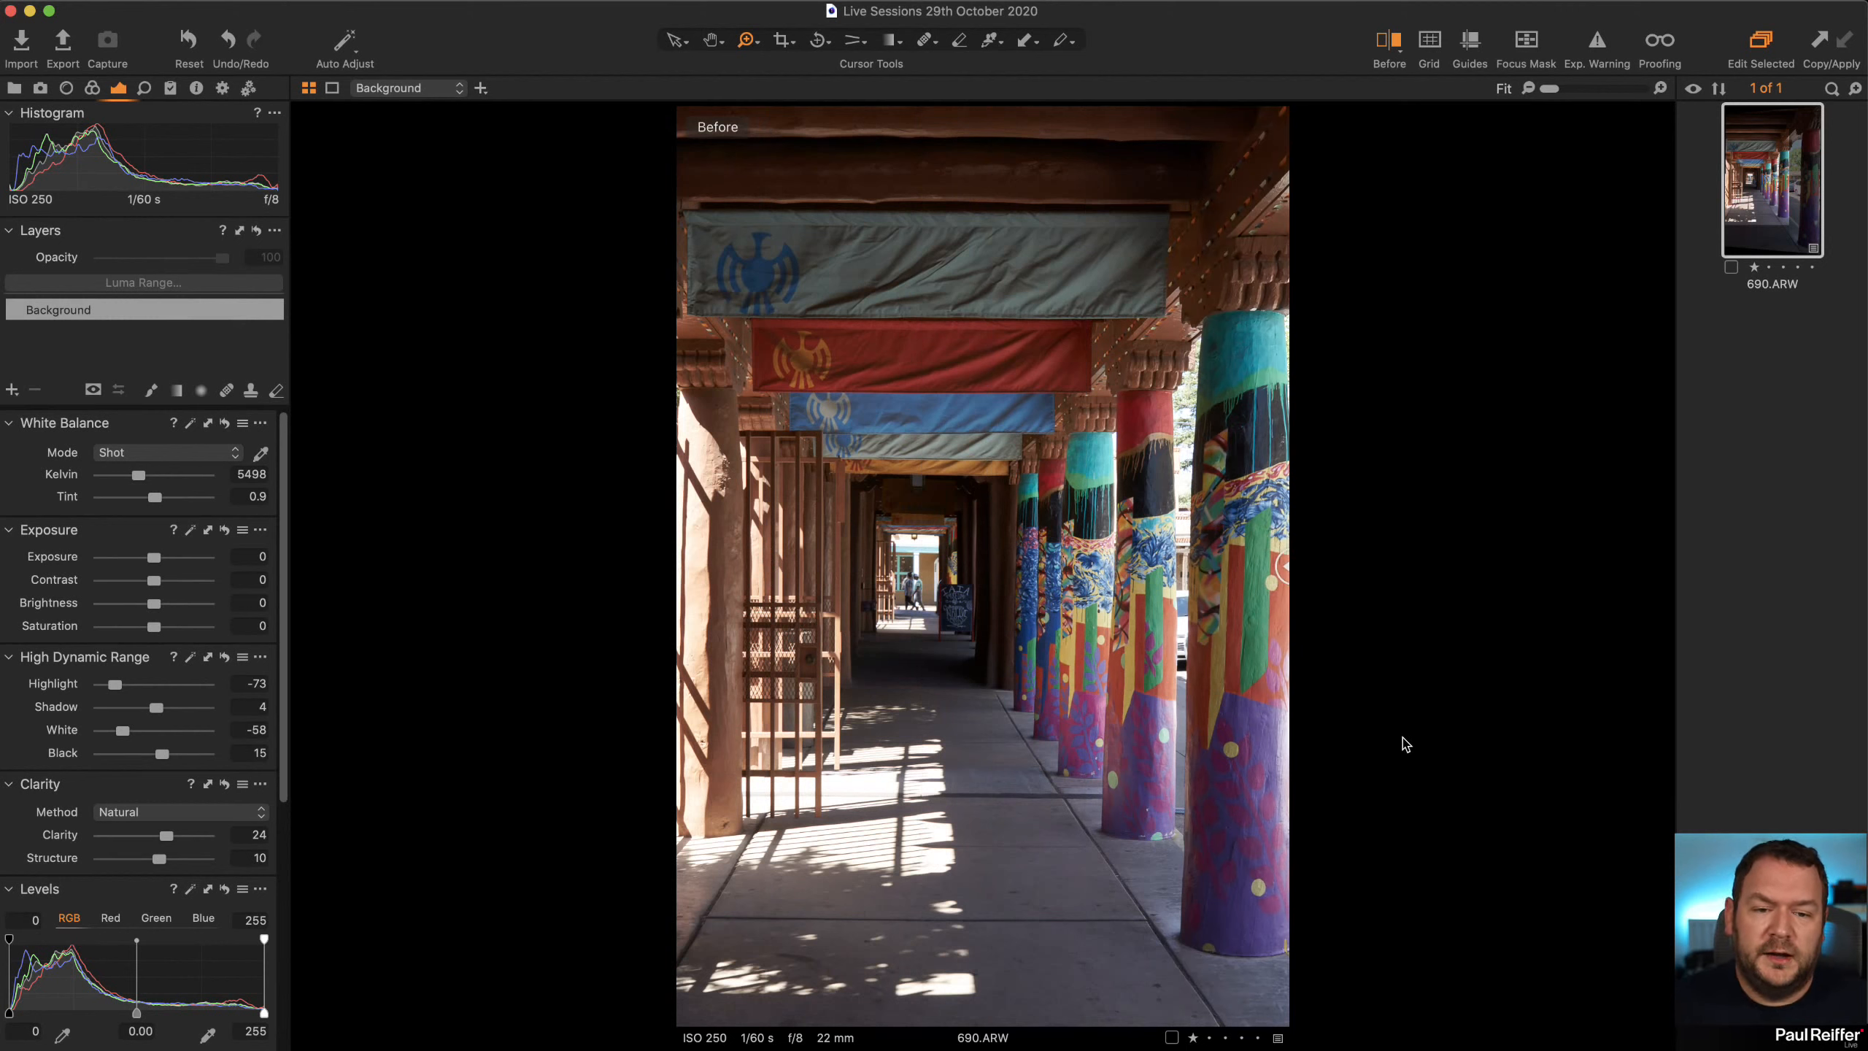
click(1390, 46)
Create a new unedited variant of 690.ARW and display the edited variant again
right_click(1773, 158)
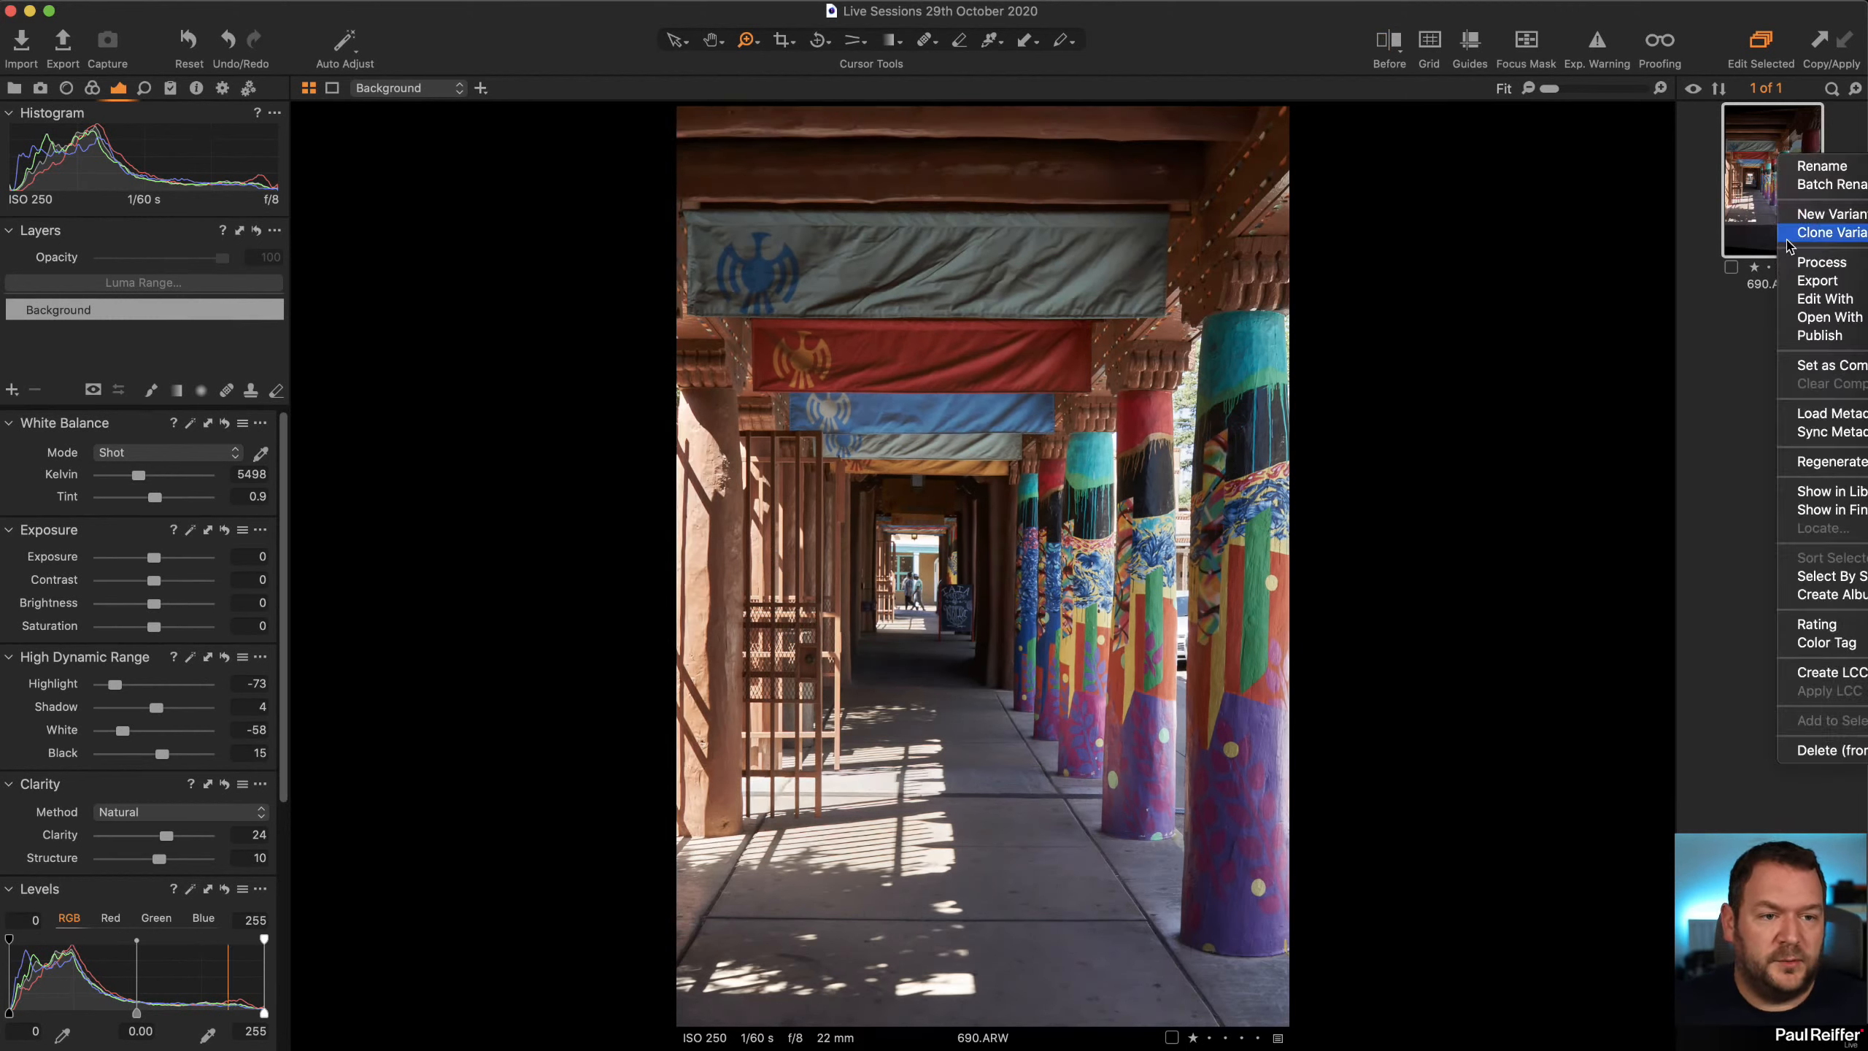
click(1829, 214)
click(1722, 471)
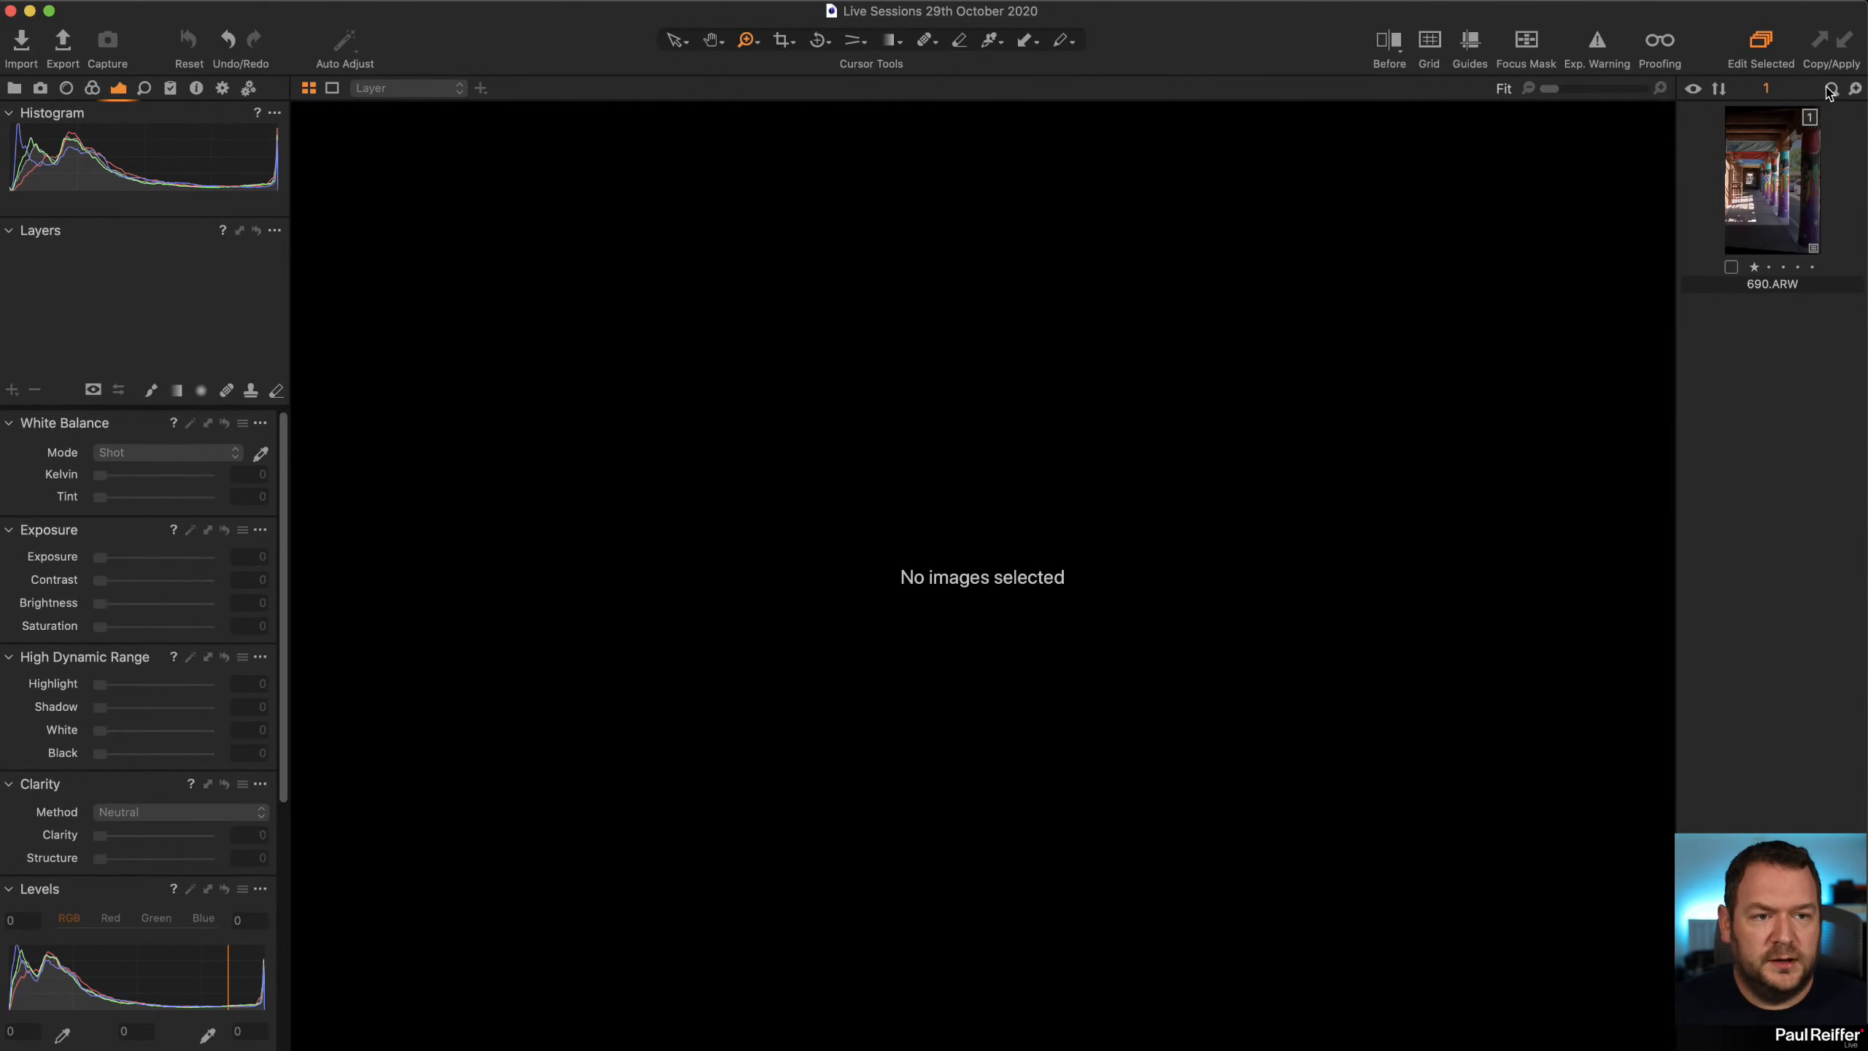
right_click(1785, 216)
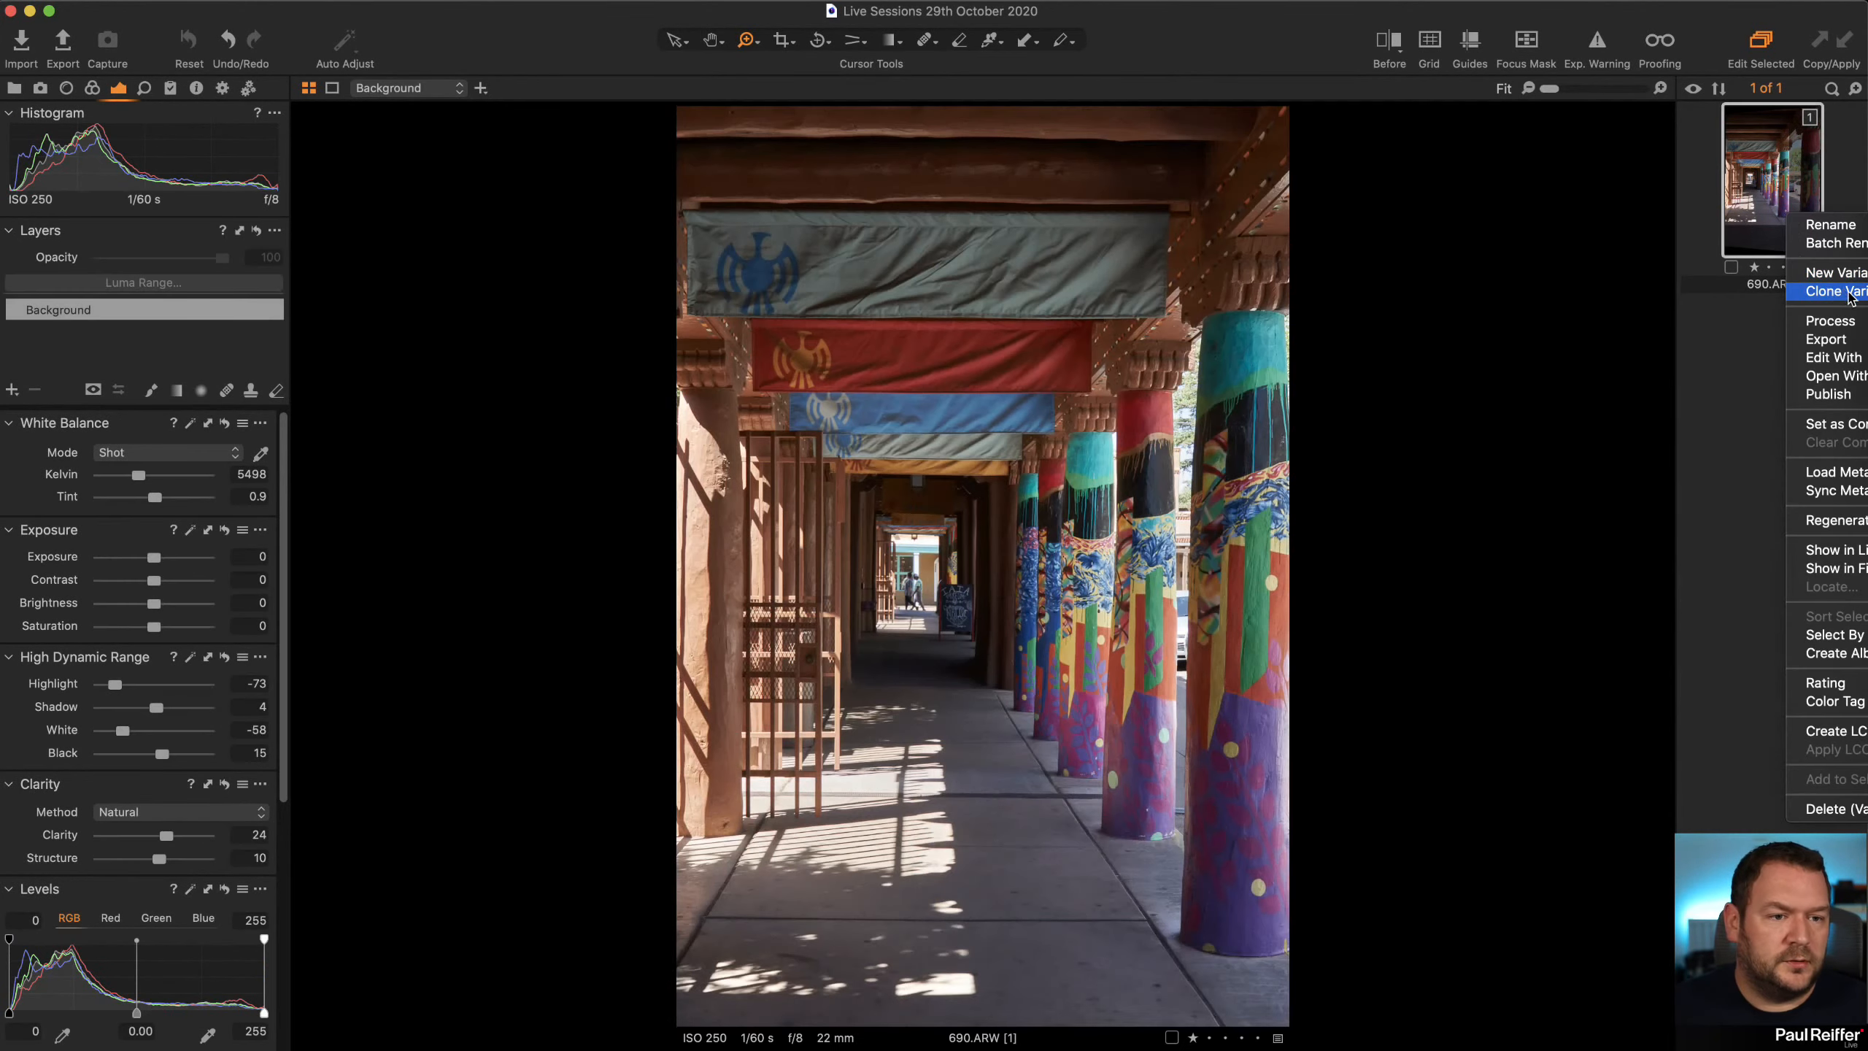
click(1839, 294)
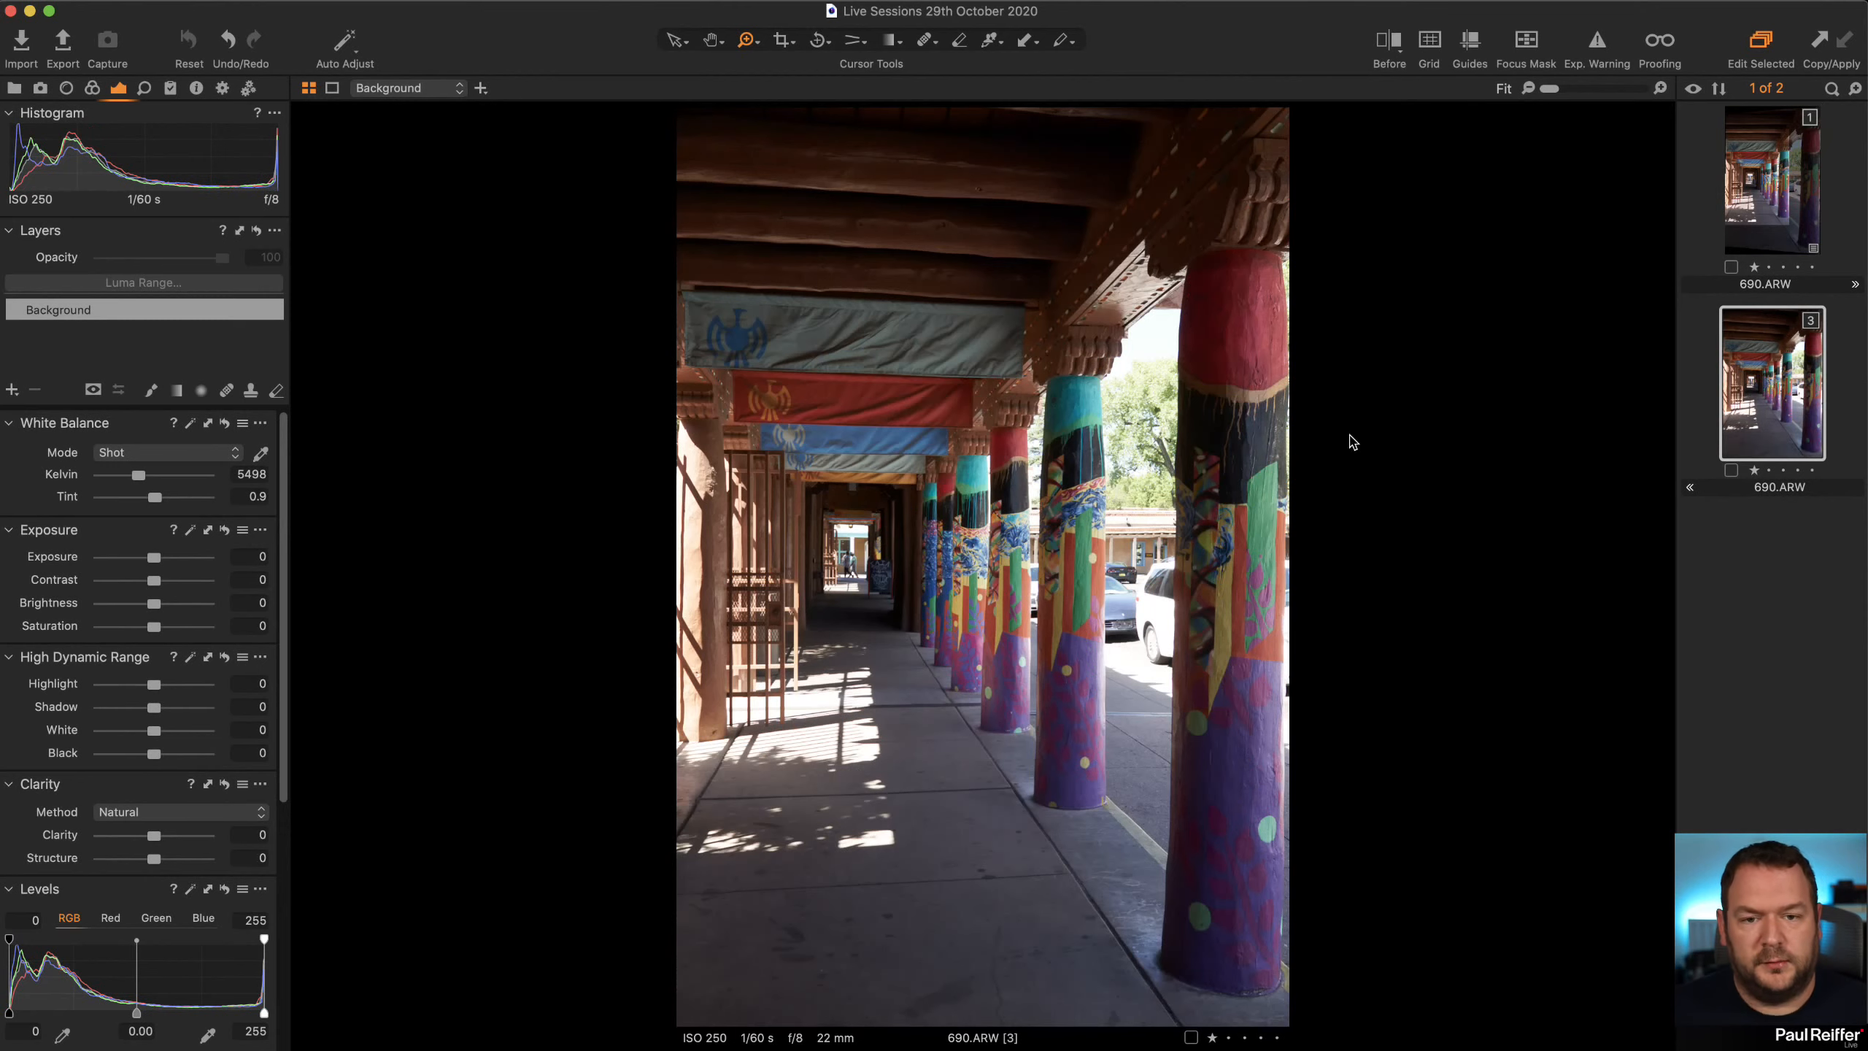
click(1774, 184)
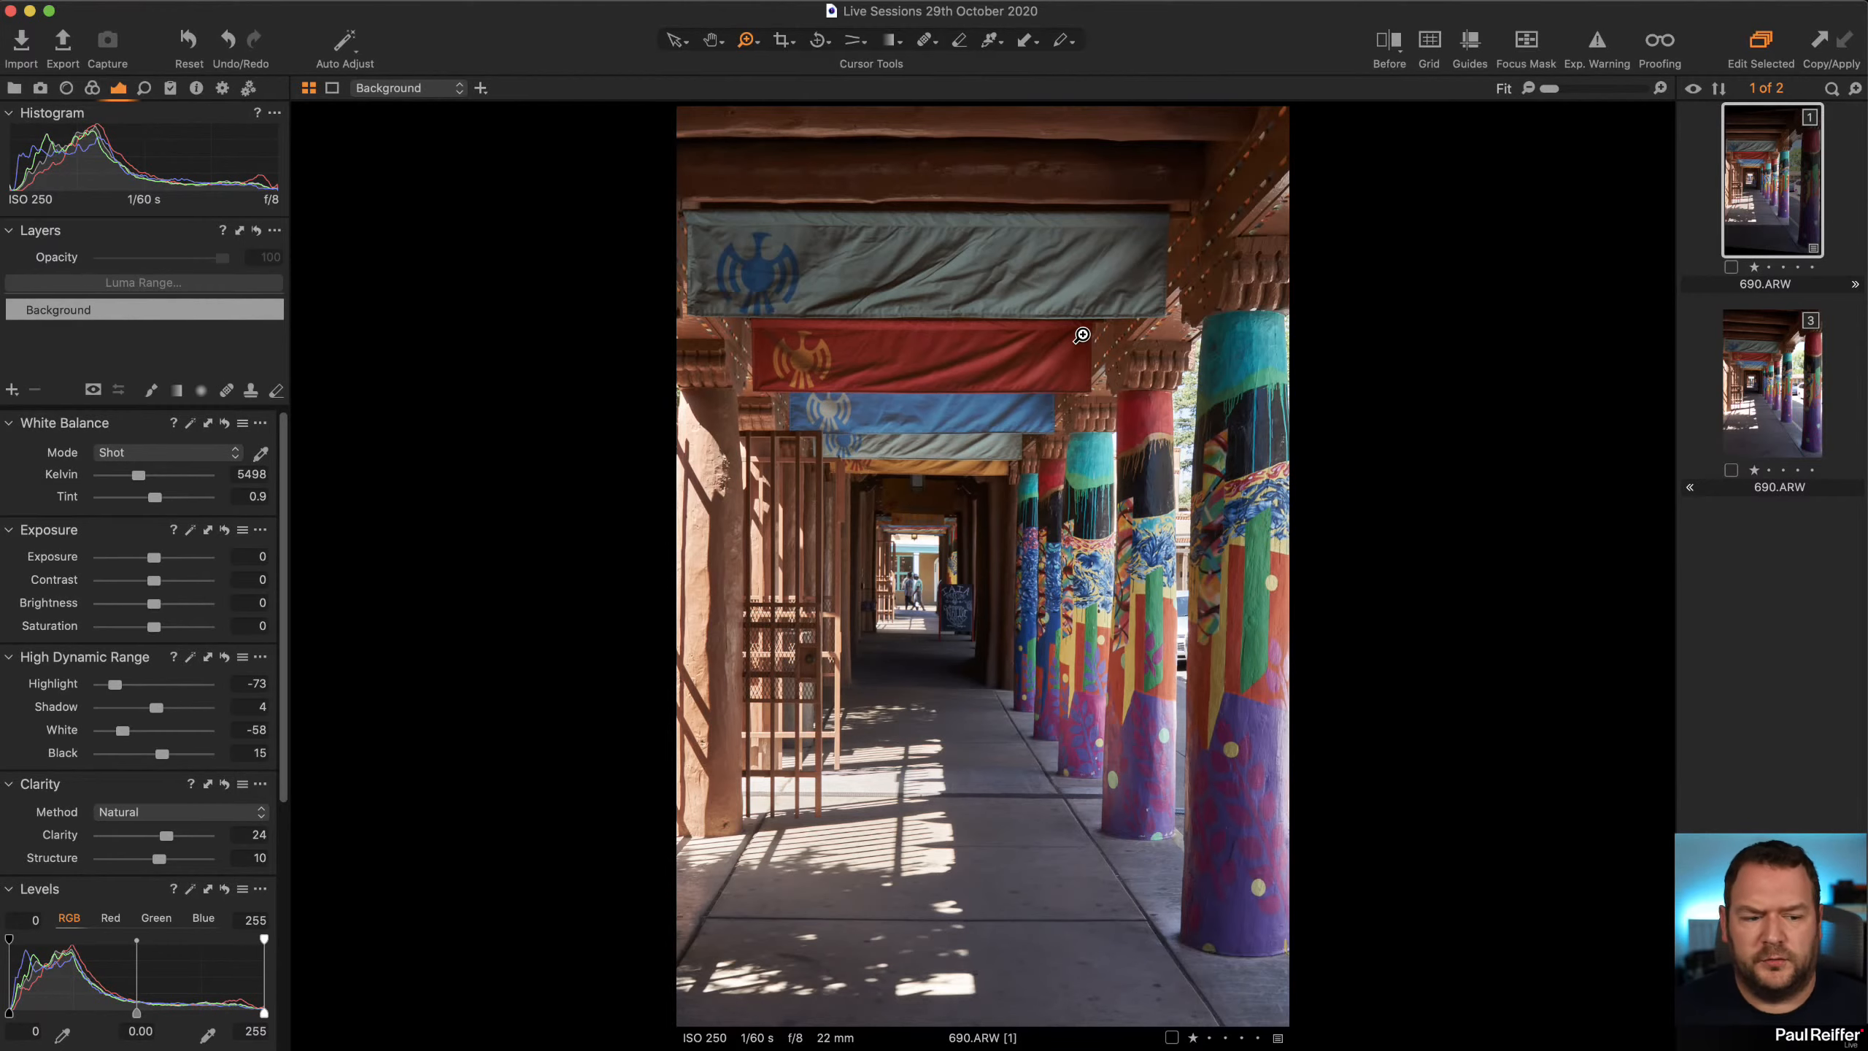
Open the third user collection and display the lens settings and layers of Pitt Polder Hoar Frost.eip
click(9, 88)
click(118, 259)
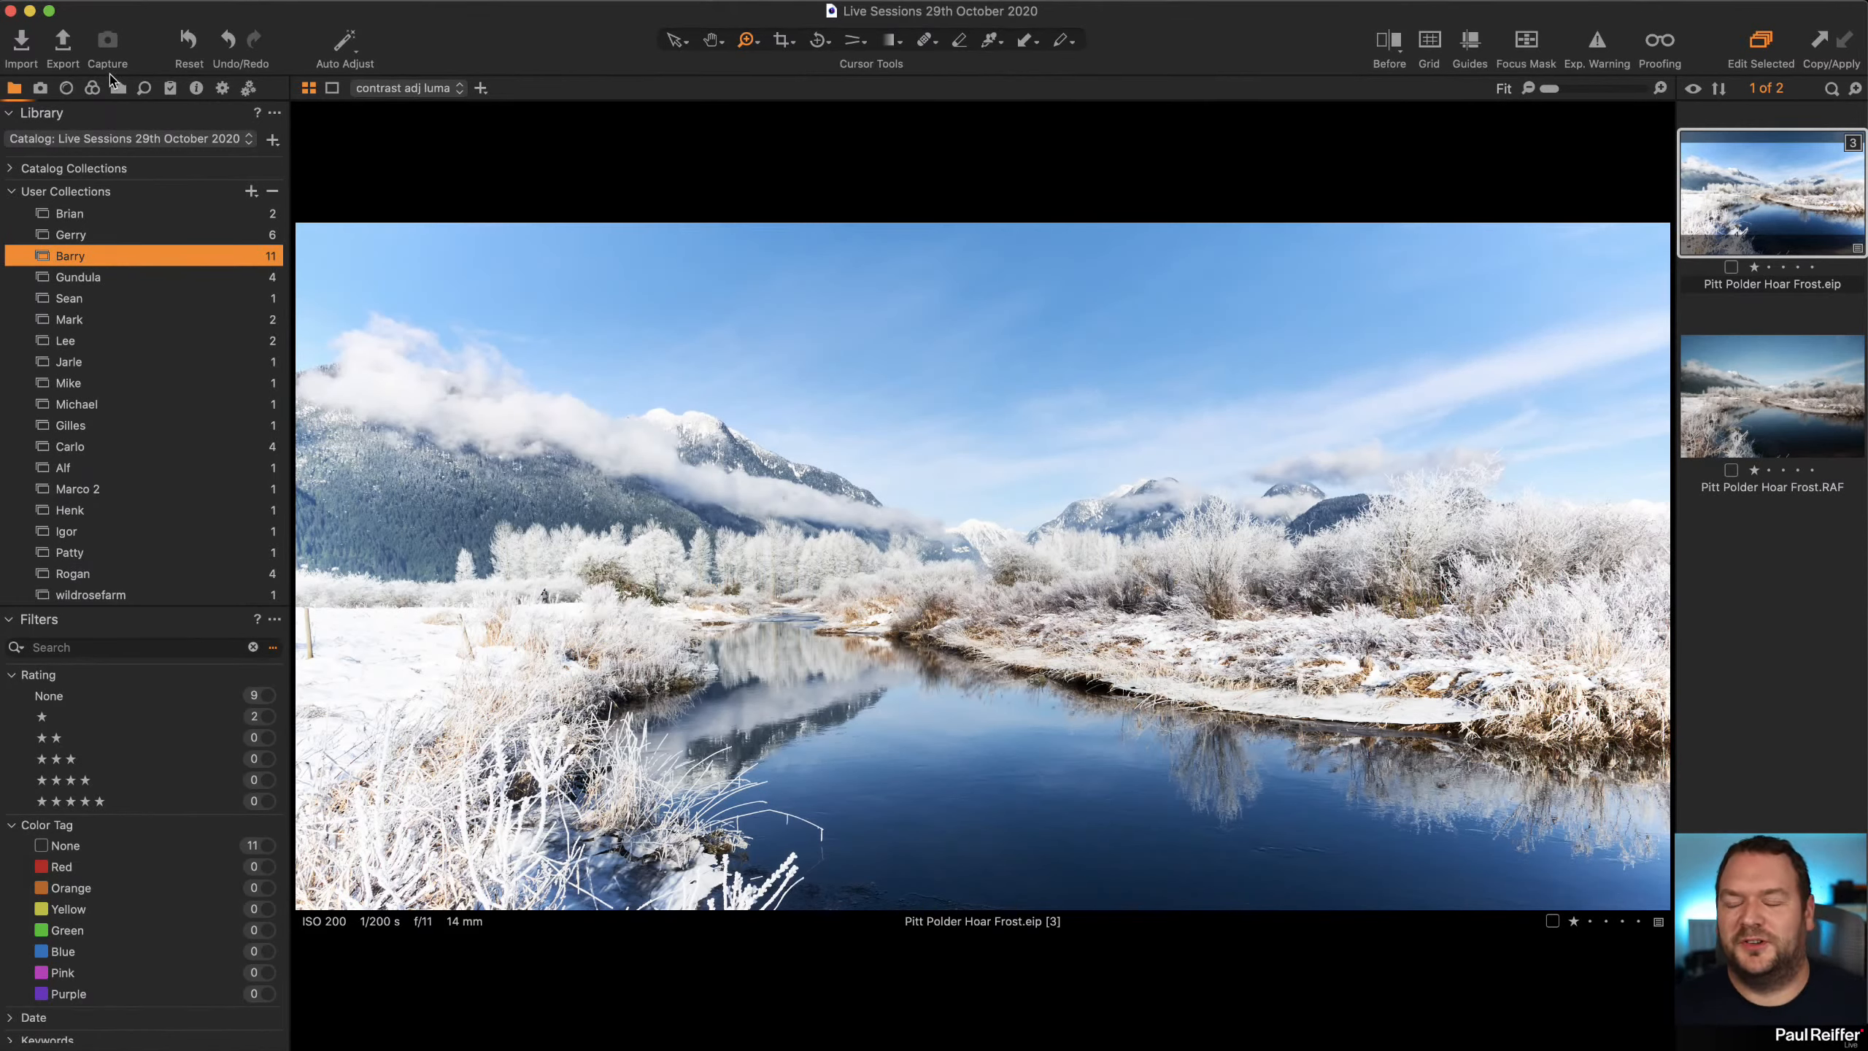
click(67, 88)
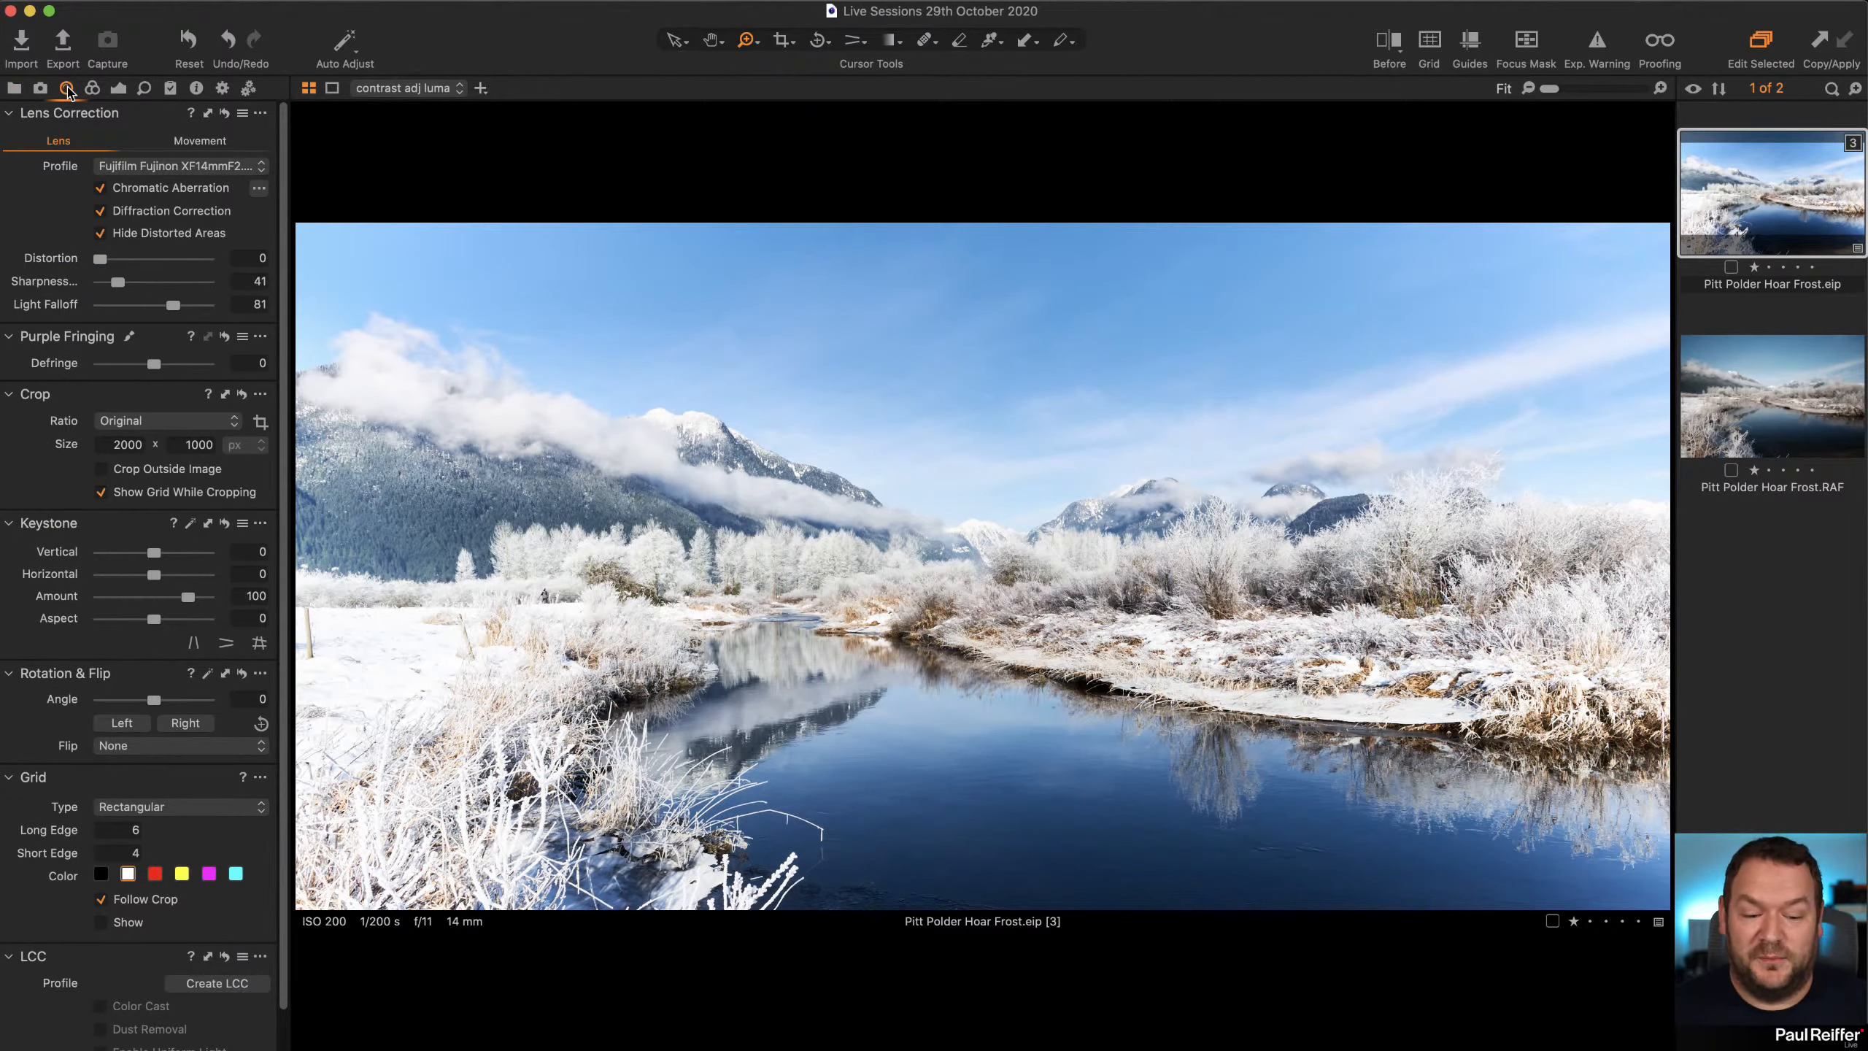
click(118, 87)
scroll(94, 360, down, 1)
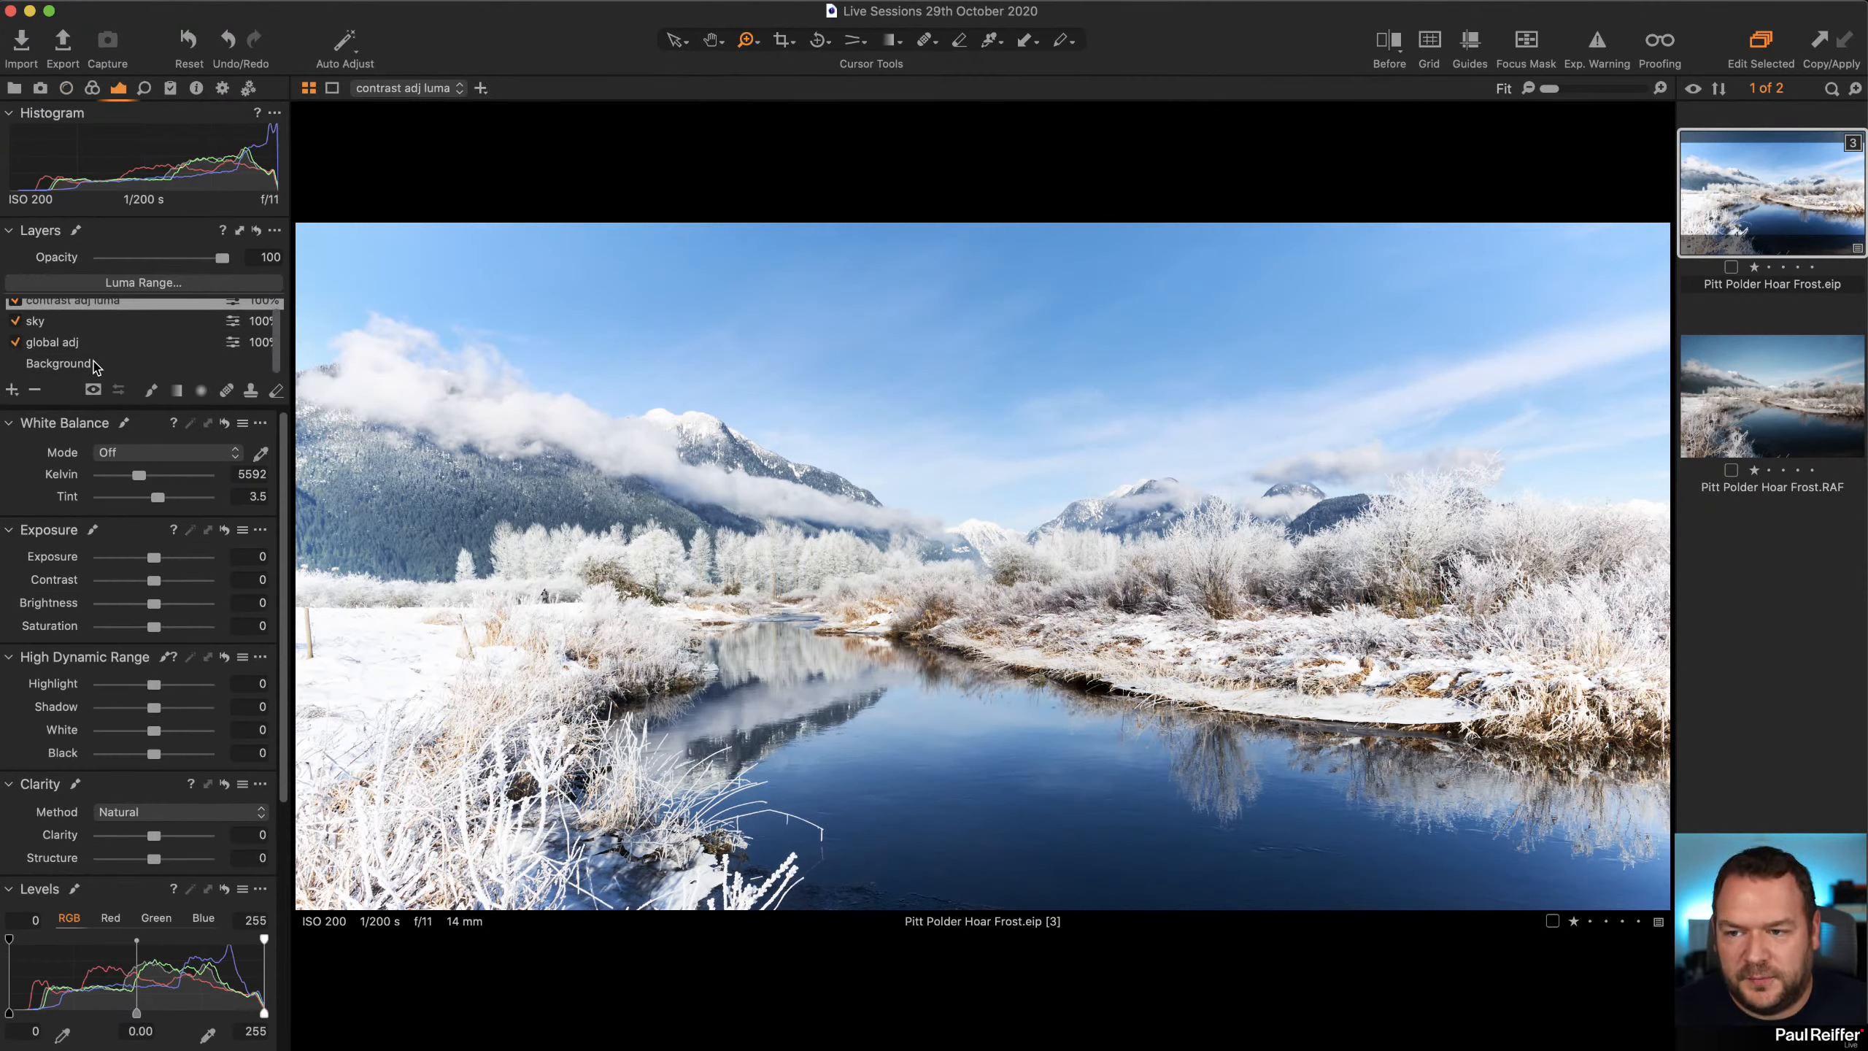
scroll(95, 360, up, 1)
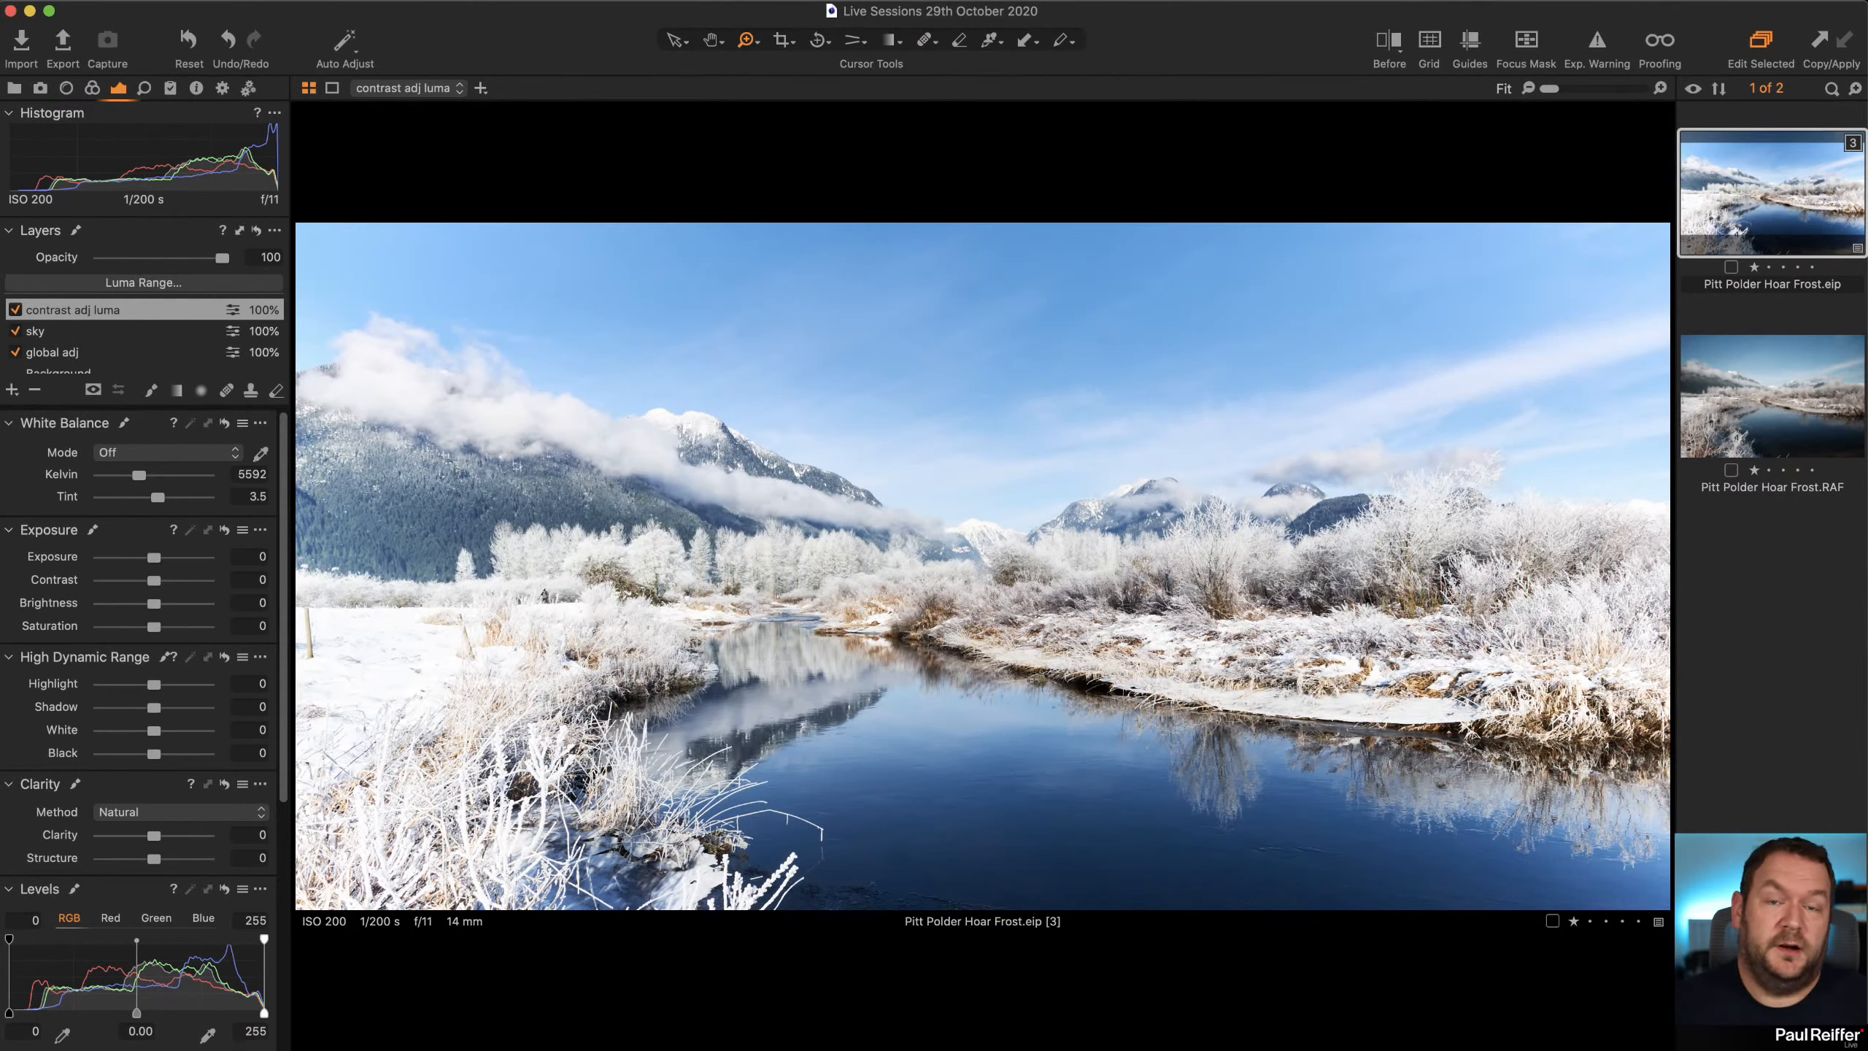
Compare the edited Pitt Polder Hoar Frost.eip with the unedited Pitt Polder Hoar Frost.RAF by alternating between the two photos
right_click(1695, 180)
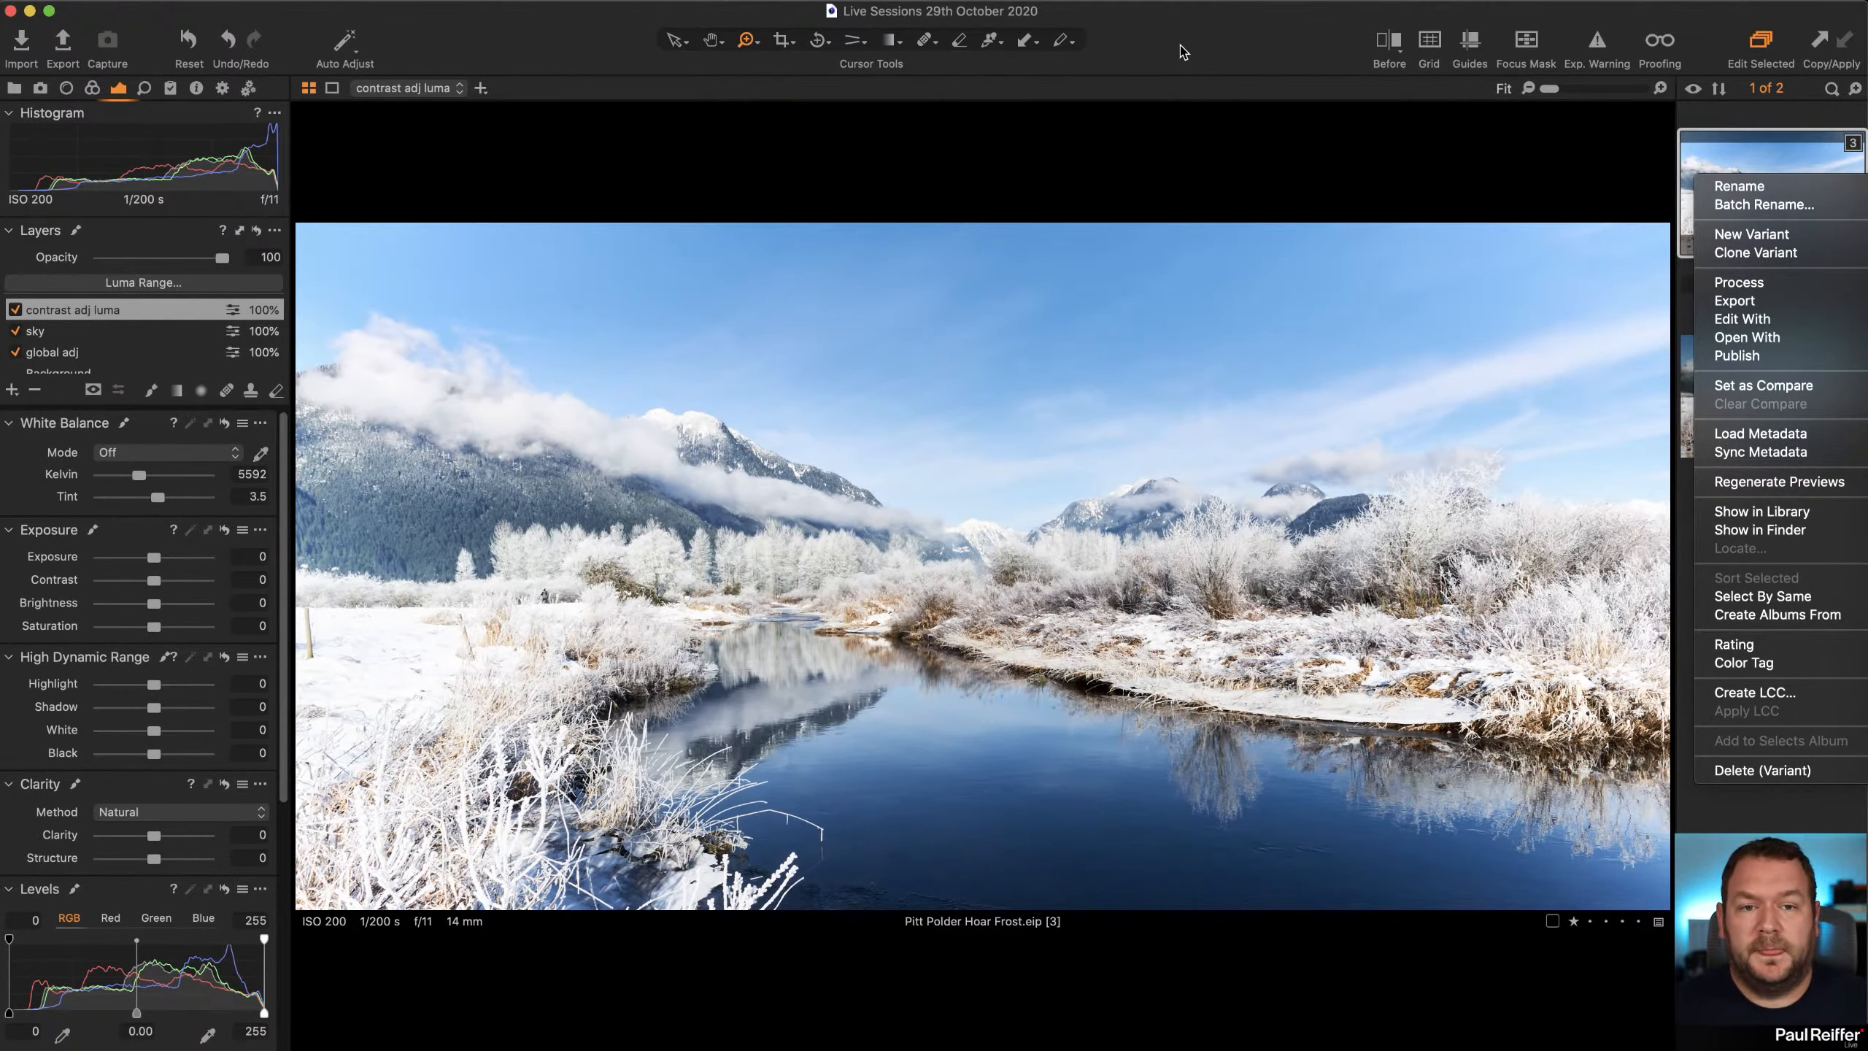
key(Escape)
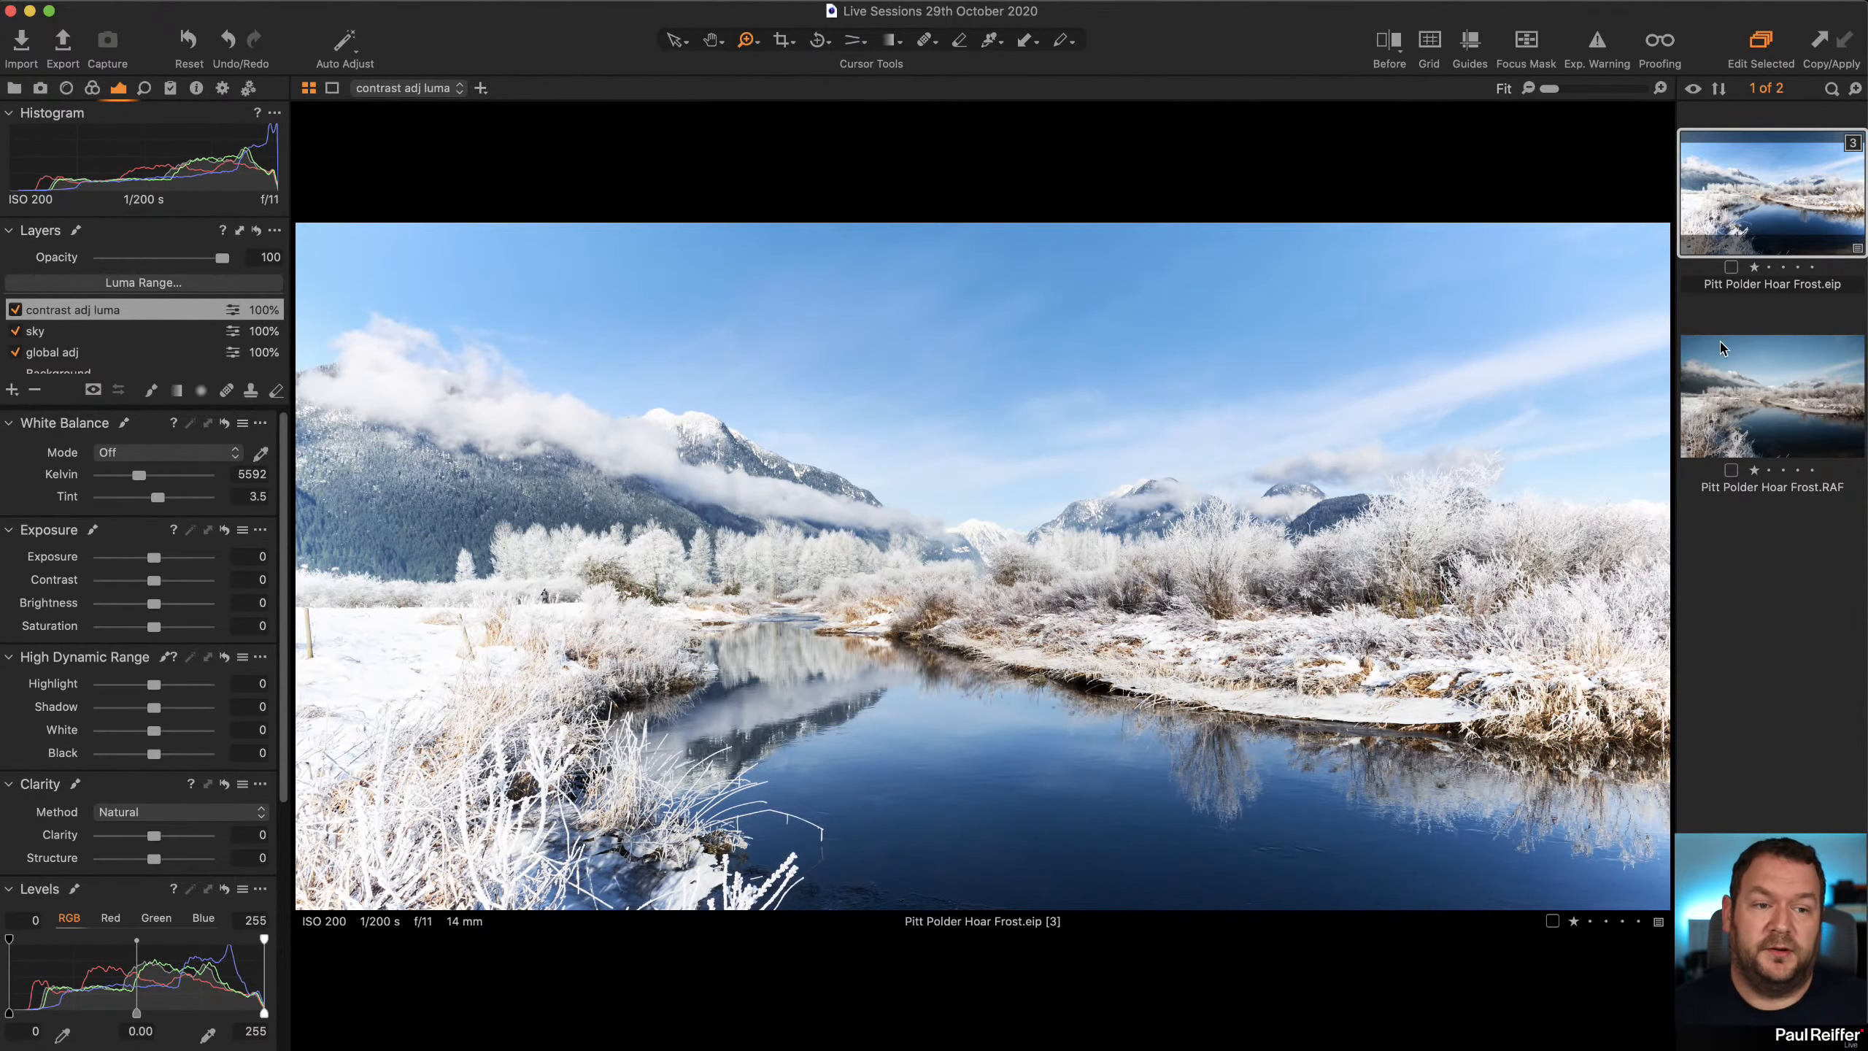
click(1735, 386)
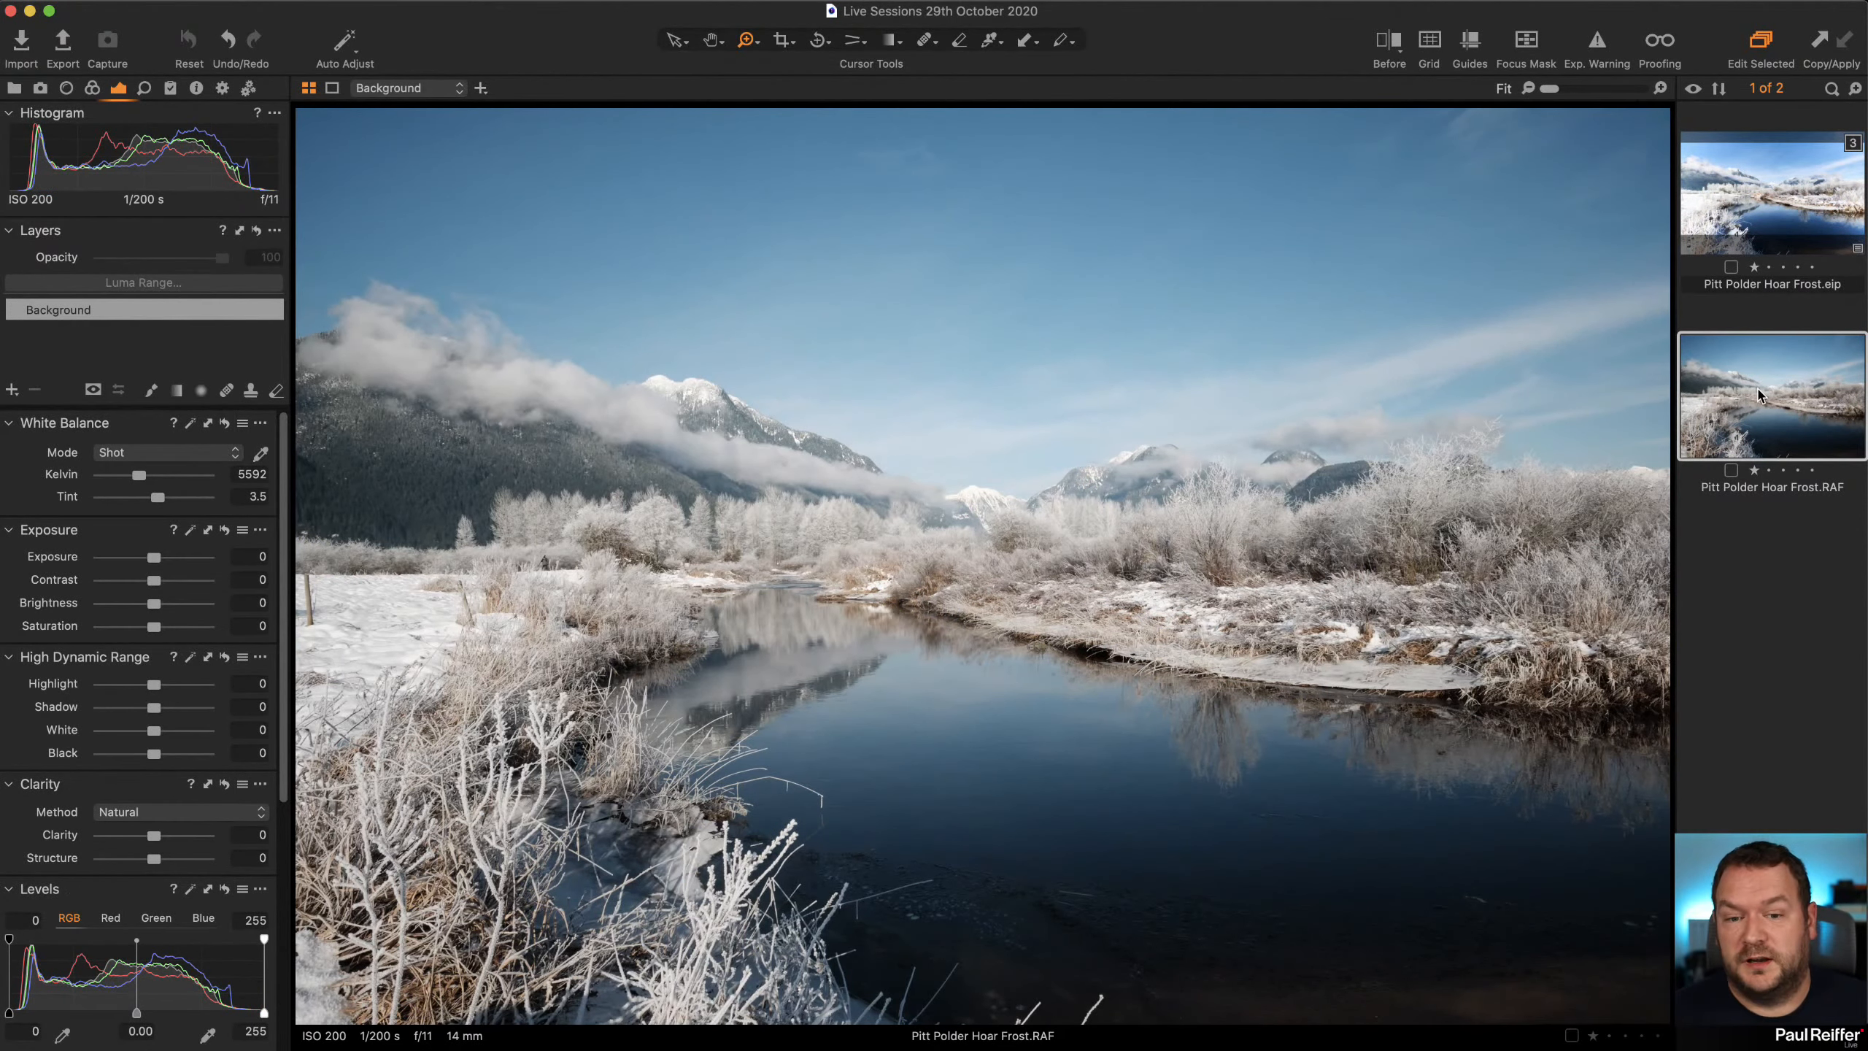
click(1774, 220)
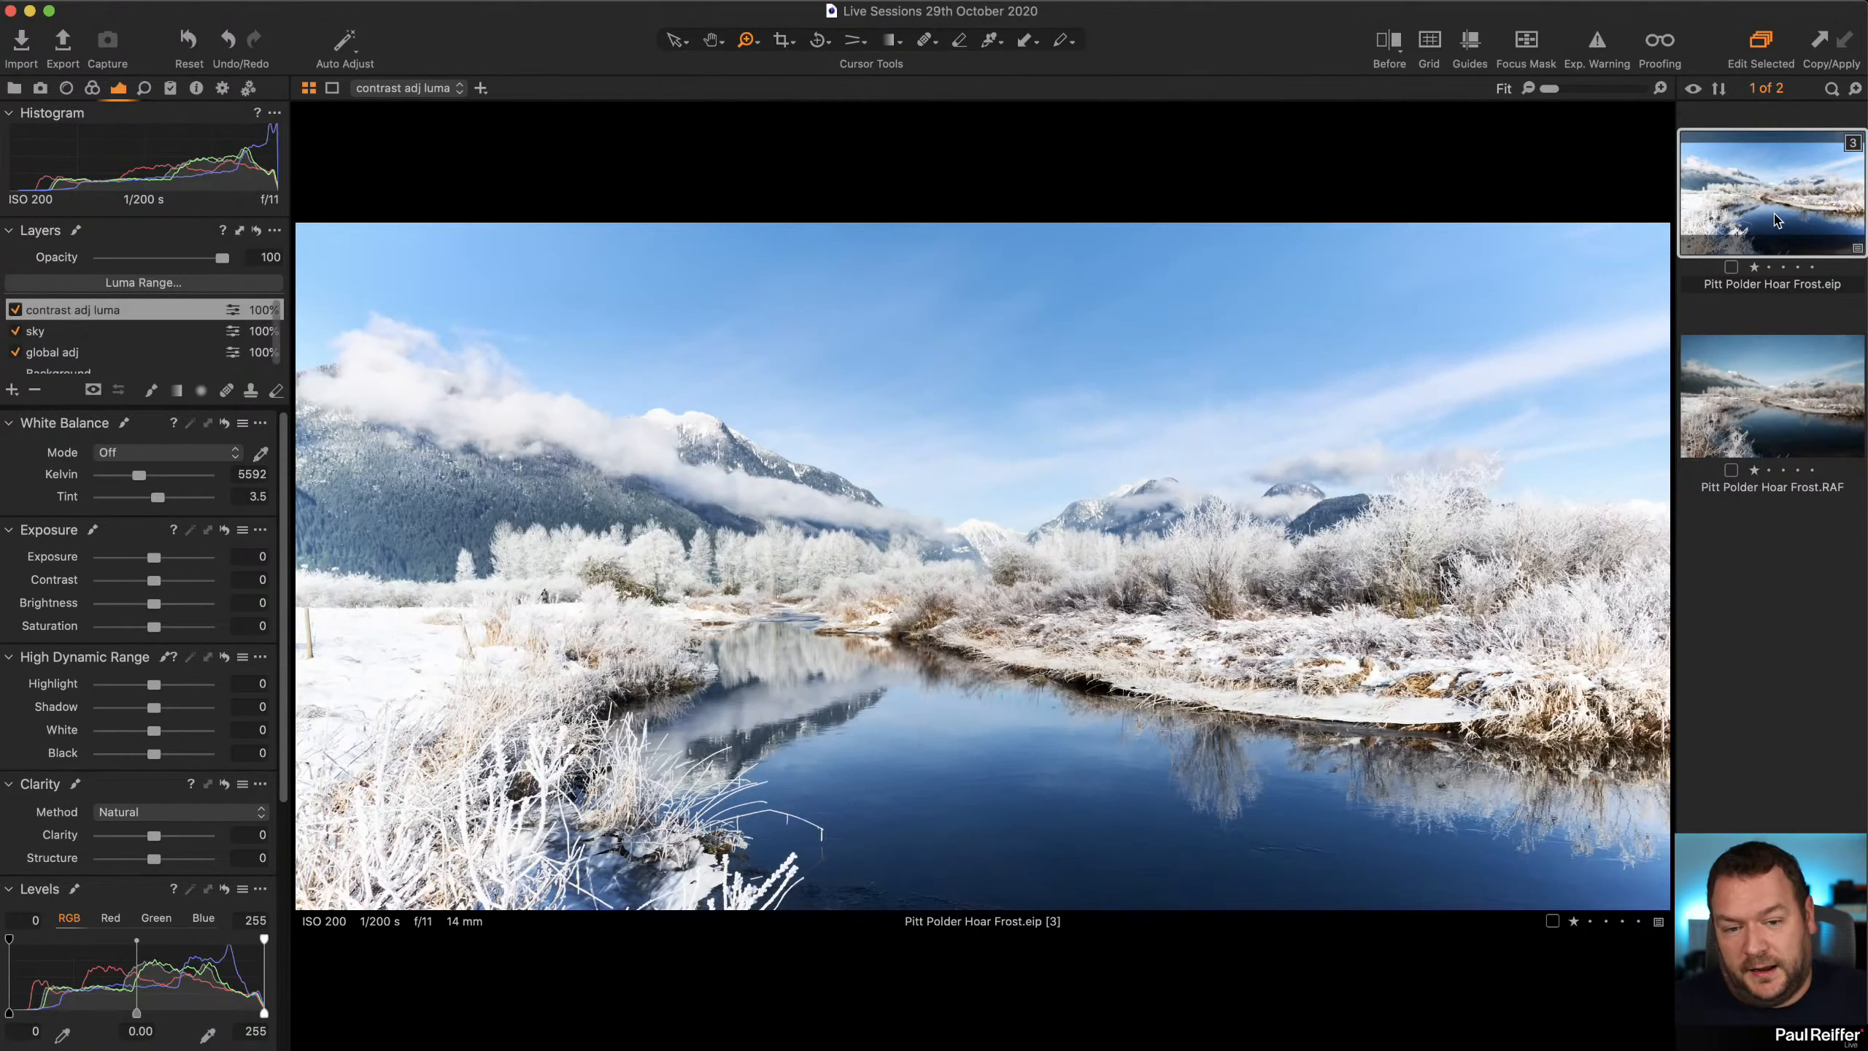
click(1786, 368)
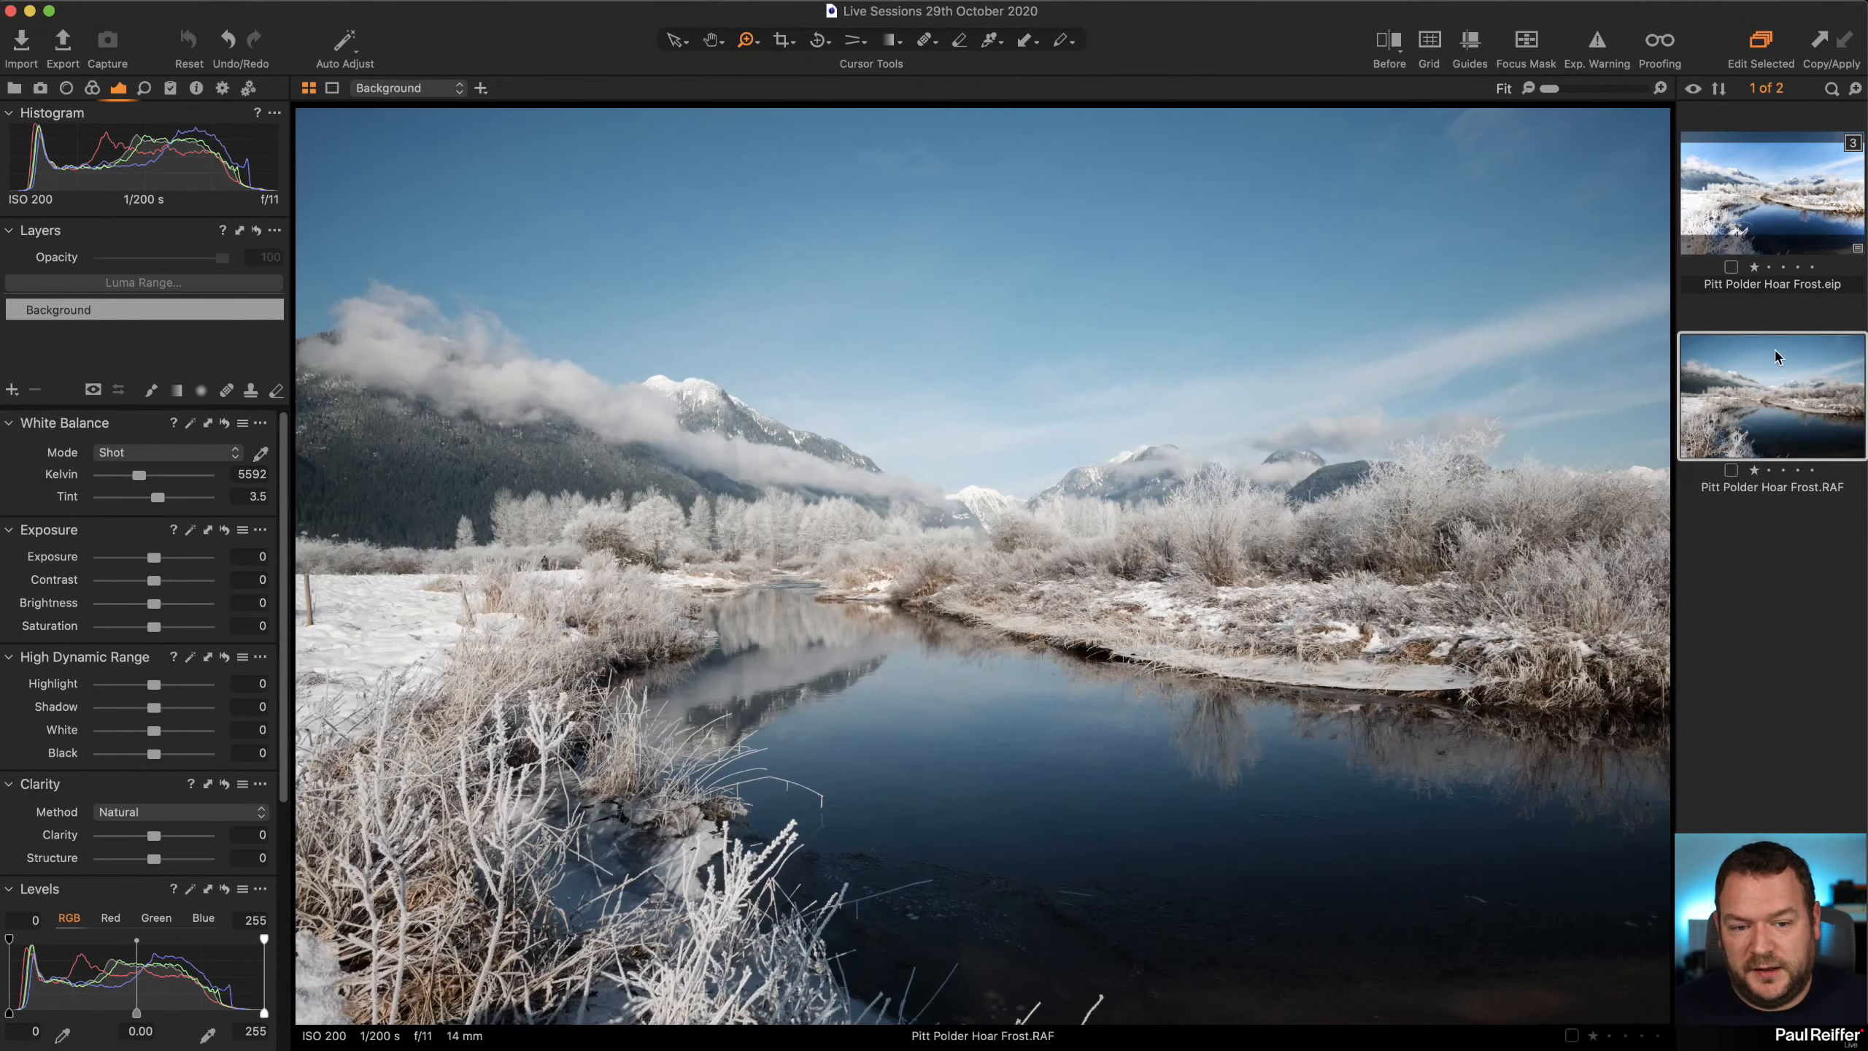
click(1763, 202)
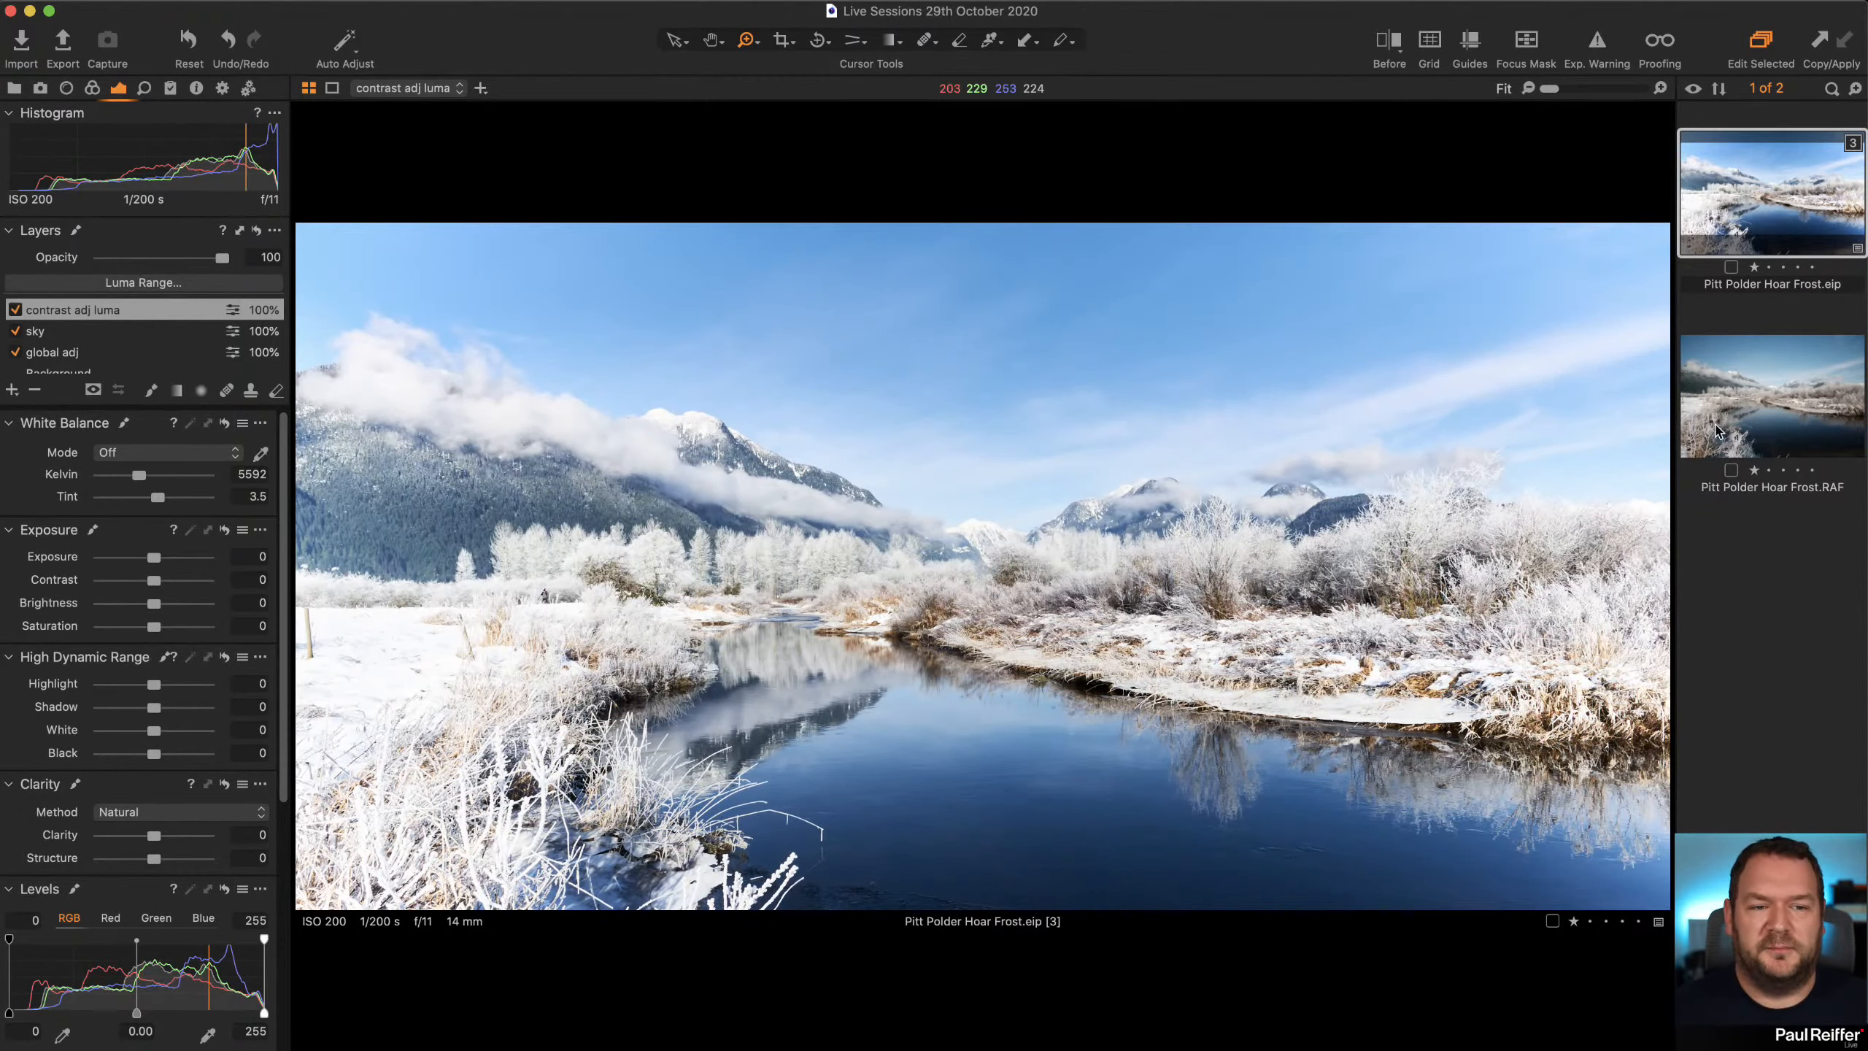
click(1773, 406)
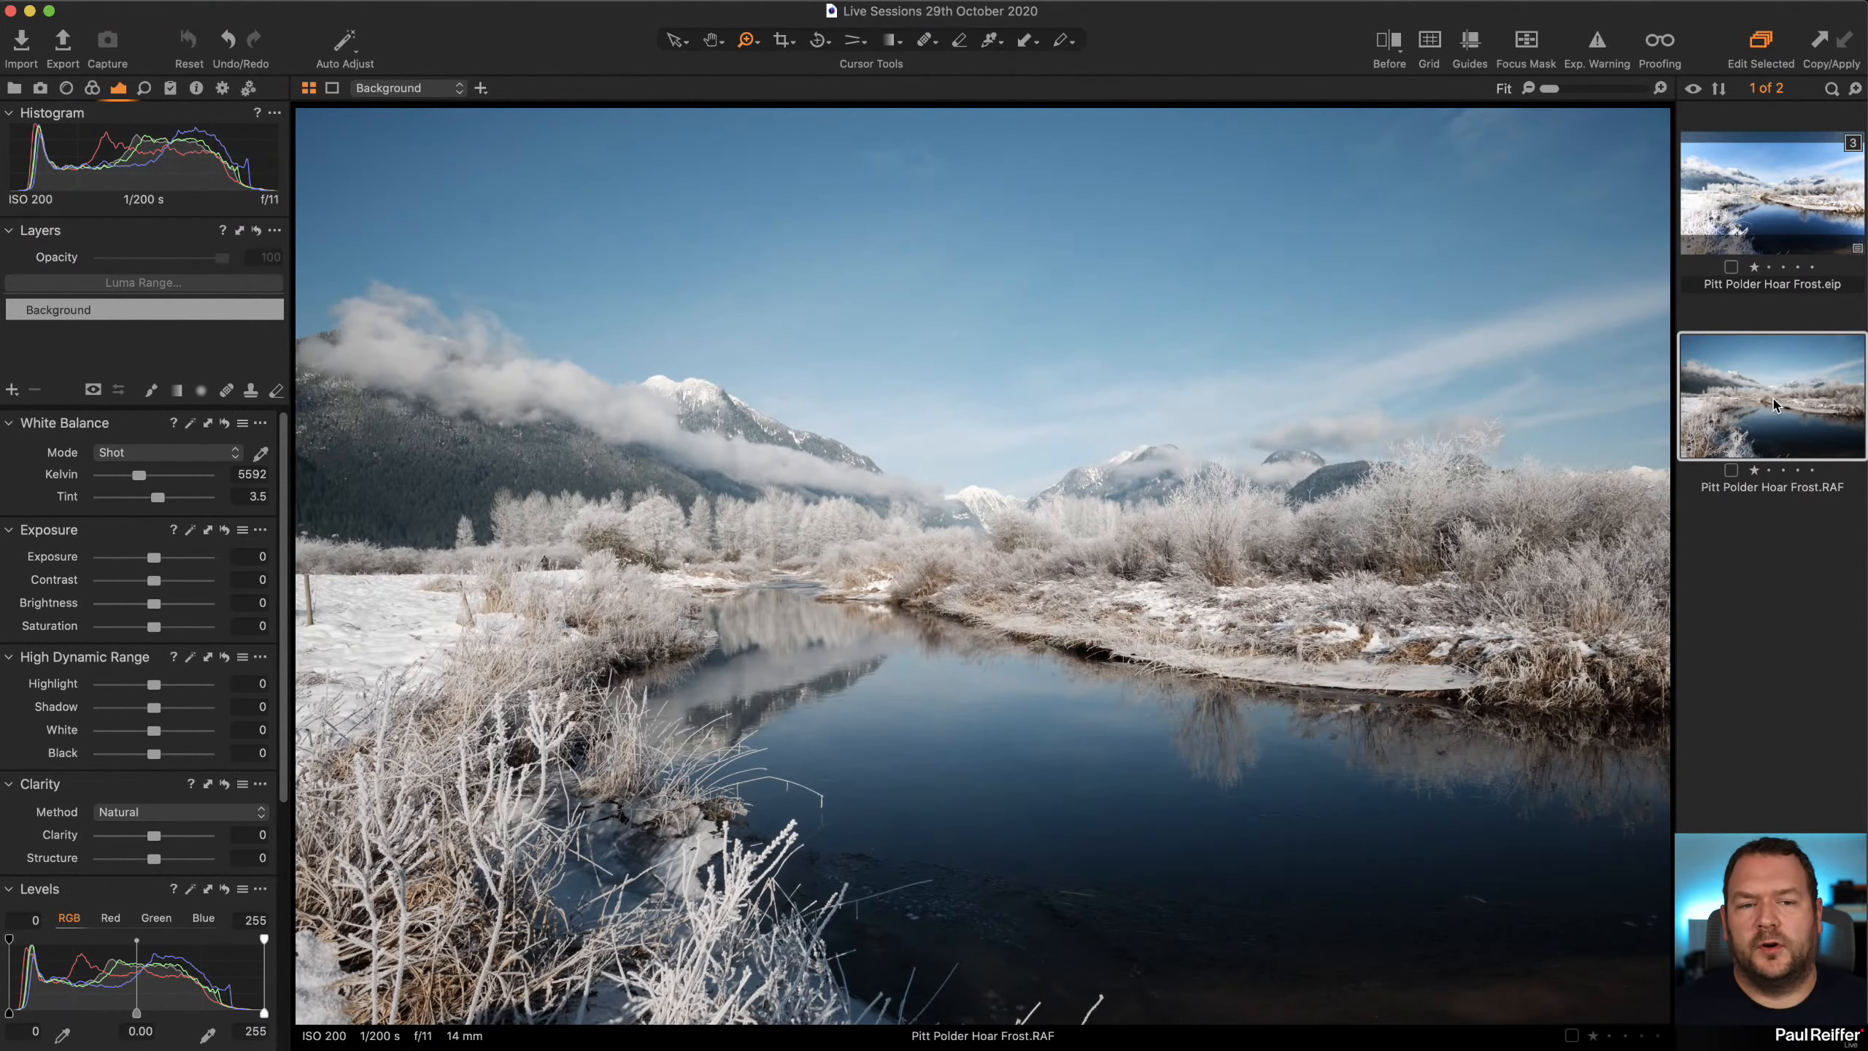
click(1774, 212)
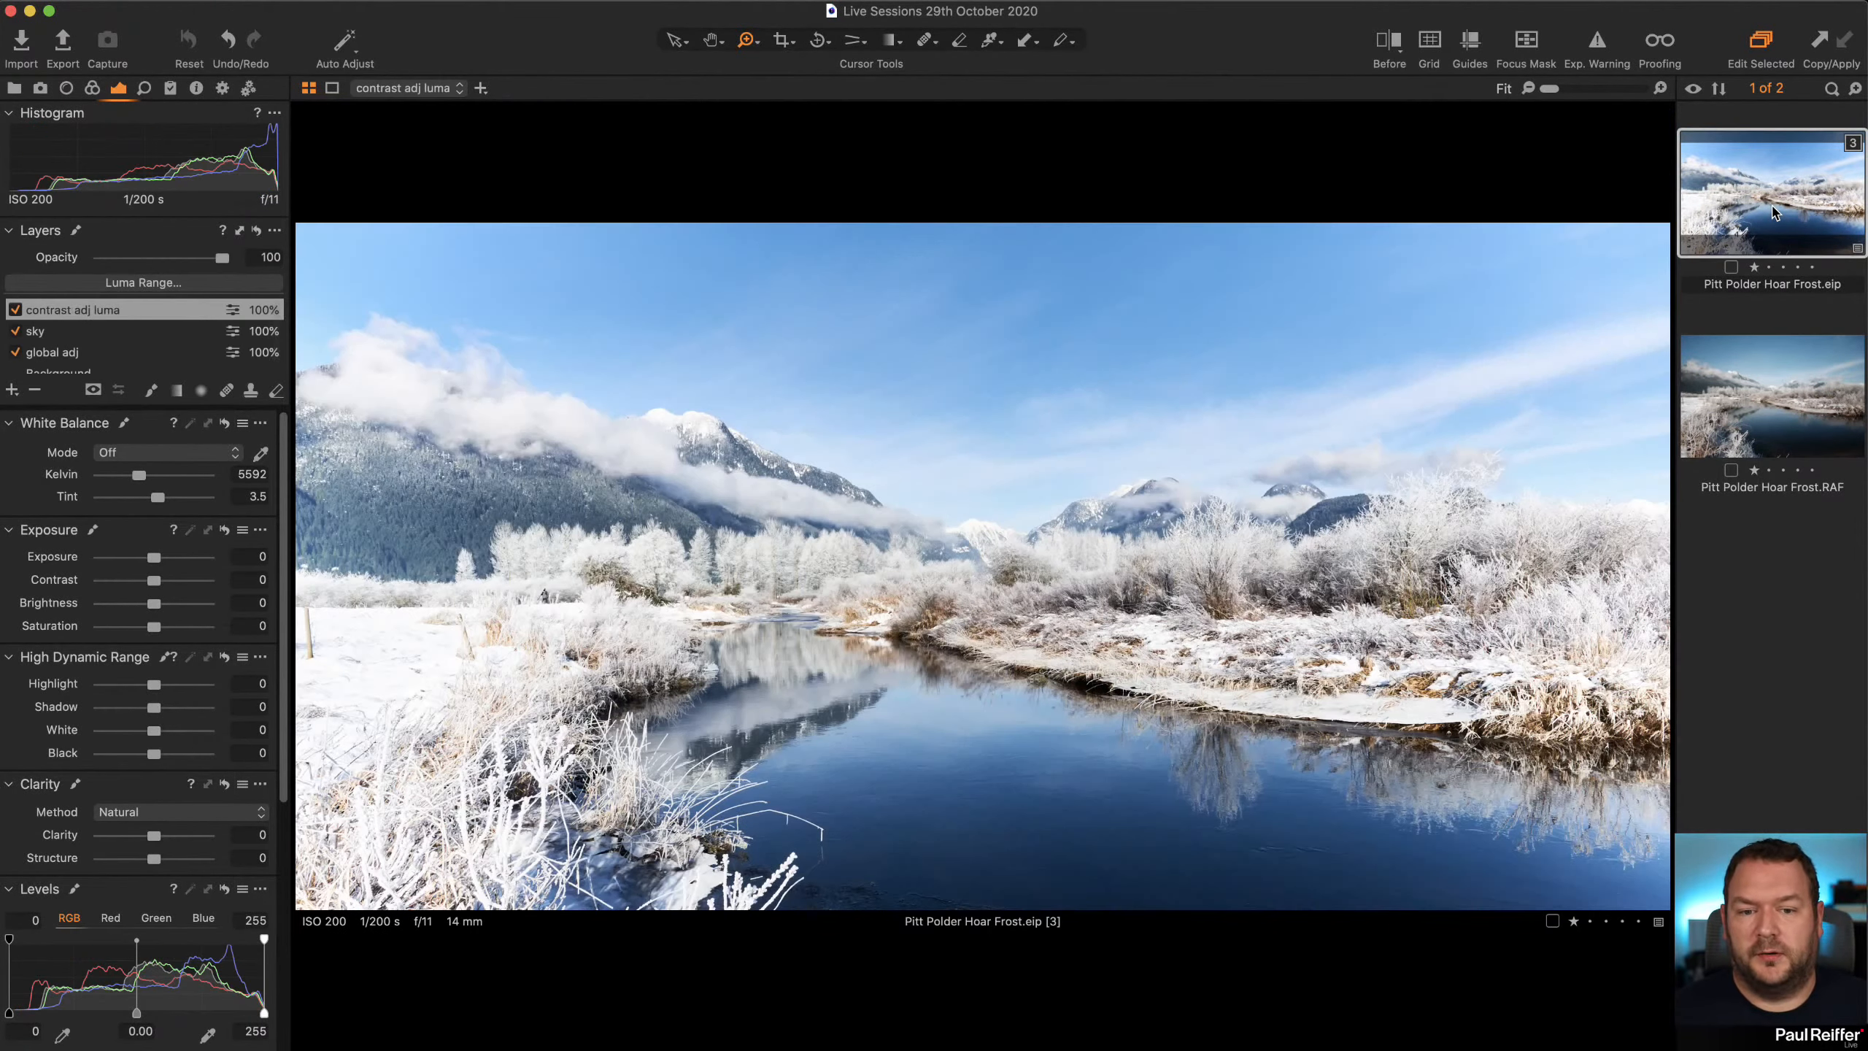
View Pitt Polder Hoar Frost.eip and Pitt Polder Hoar Frost.RAF together, then clear the selection
super+click(1765, 381)
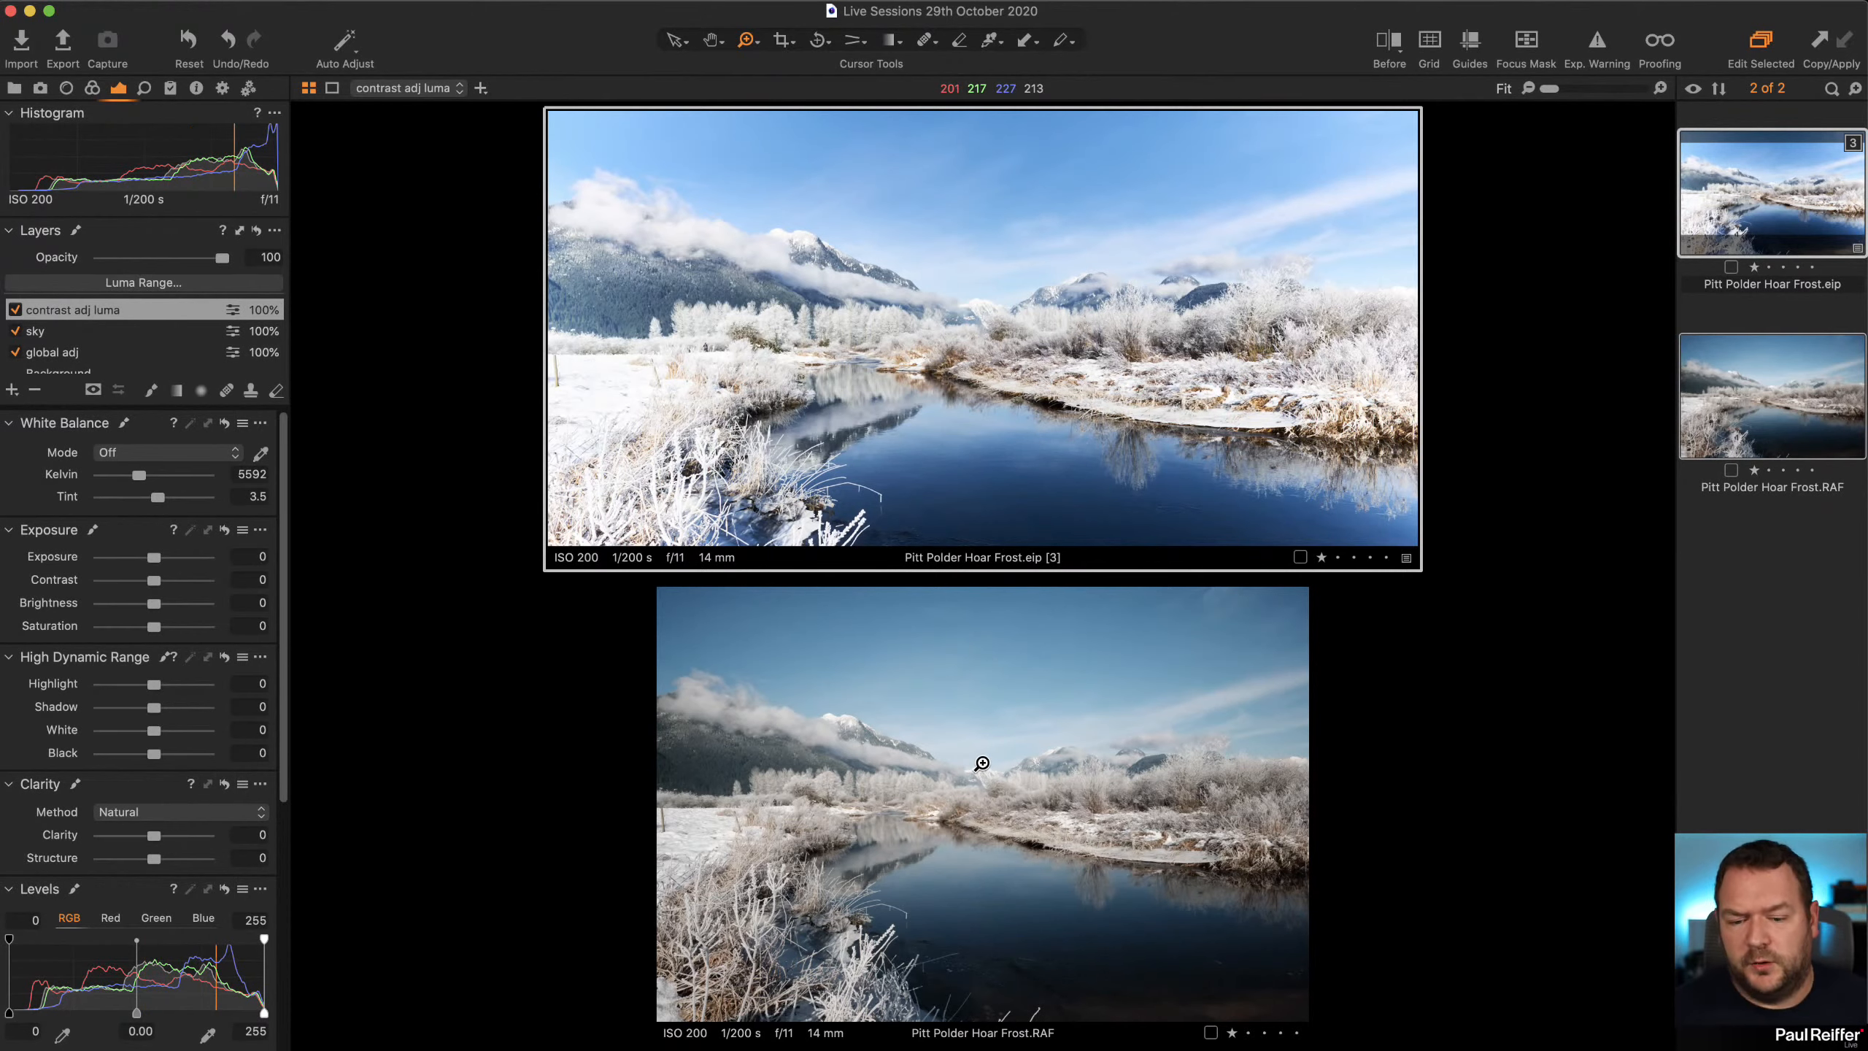
key(v)
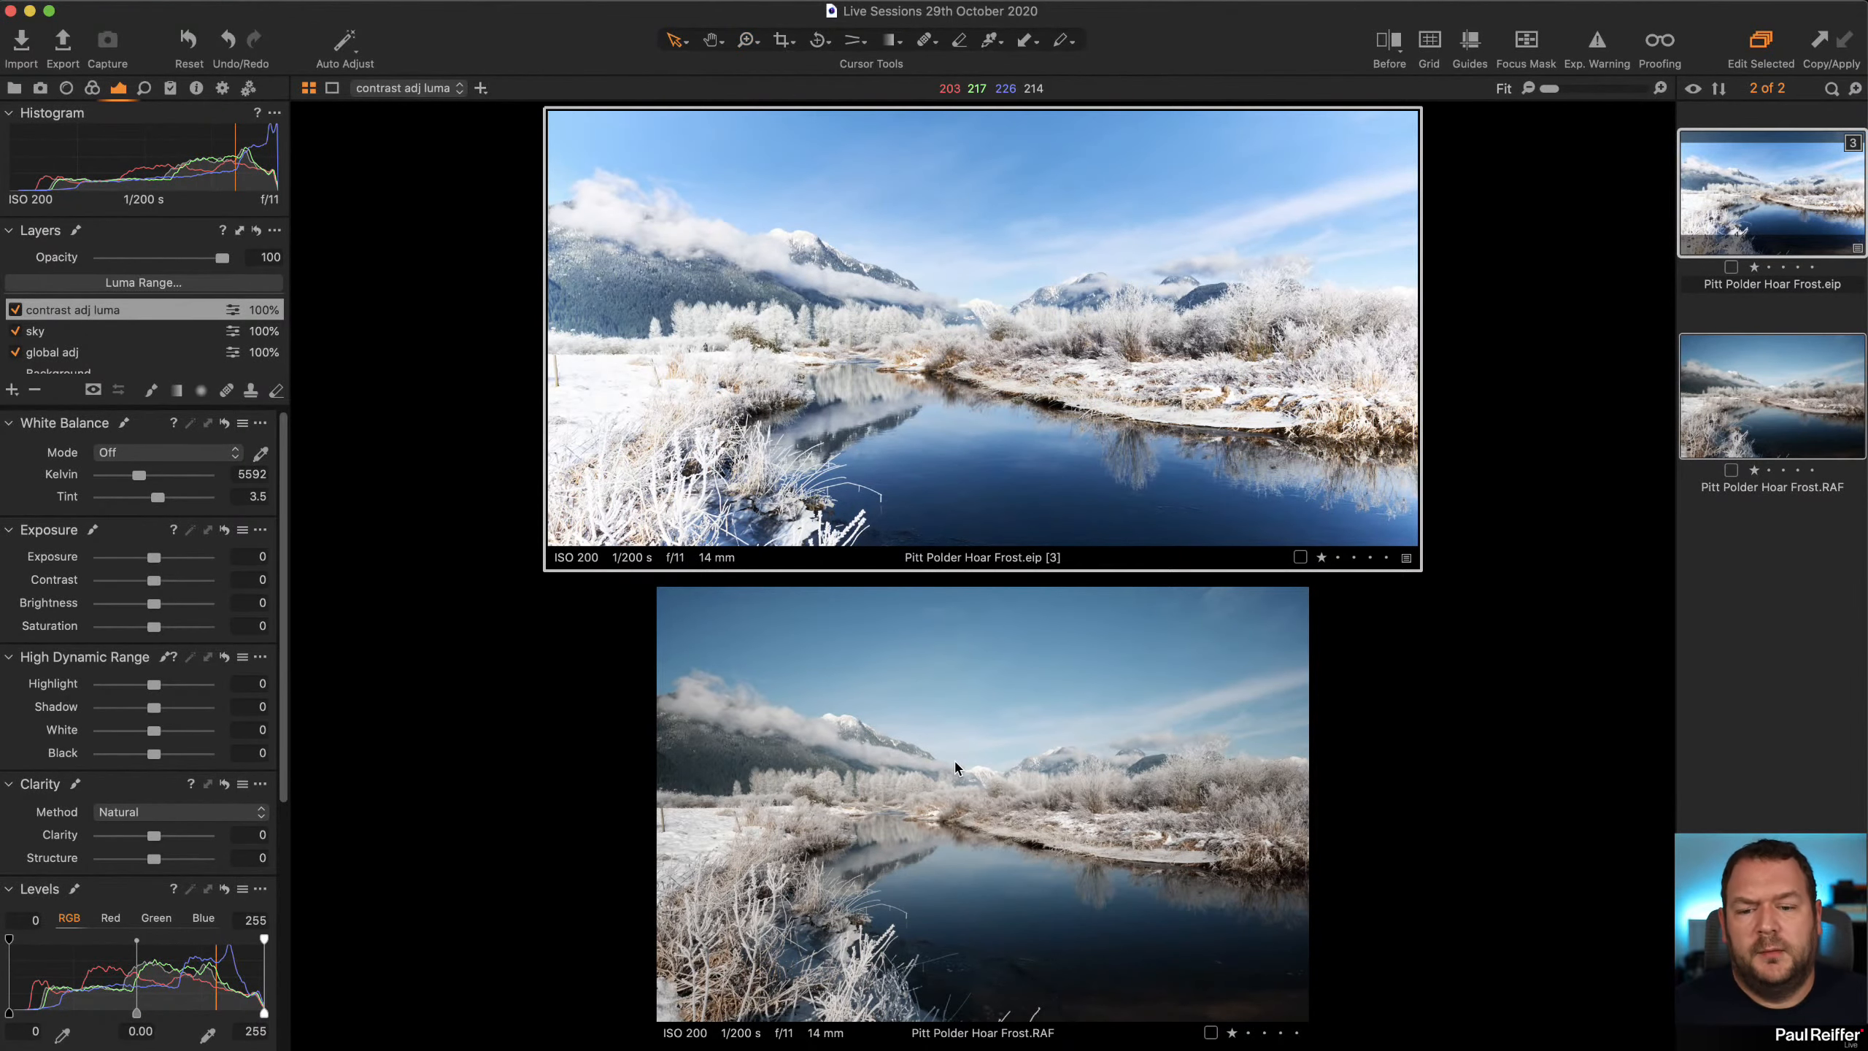
click(1710, 576)
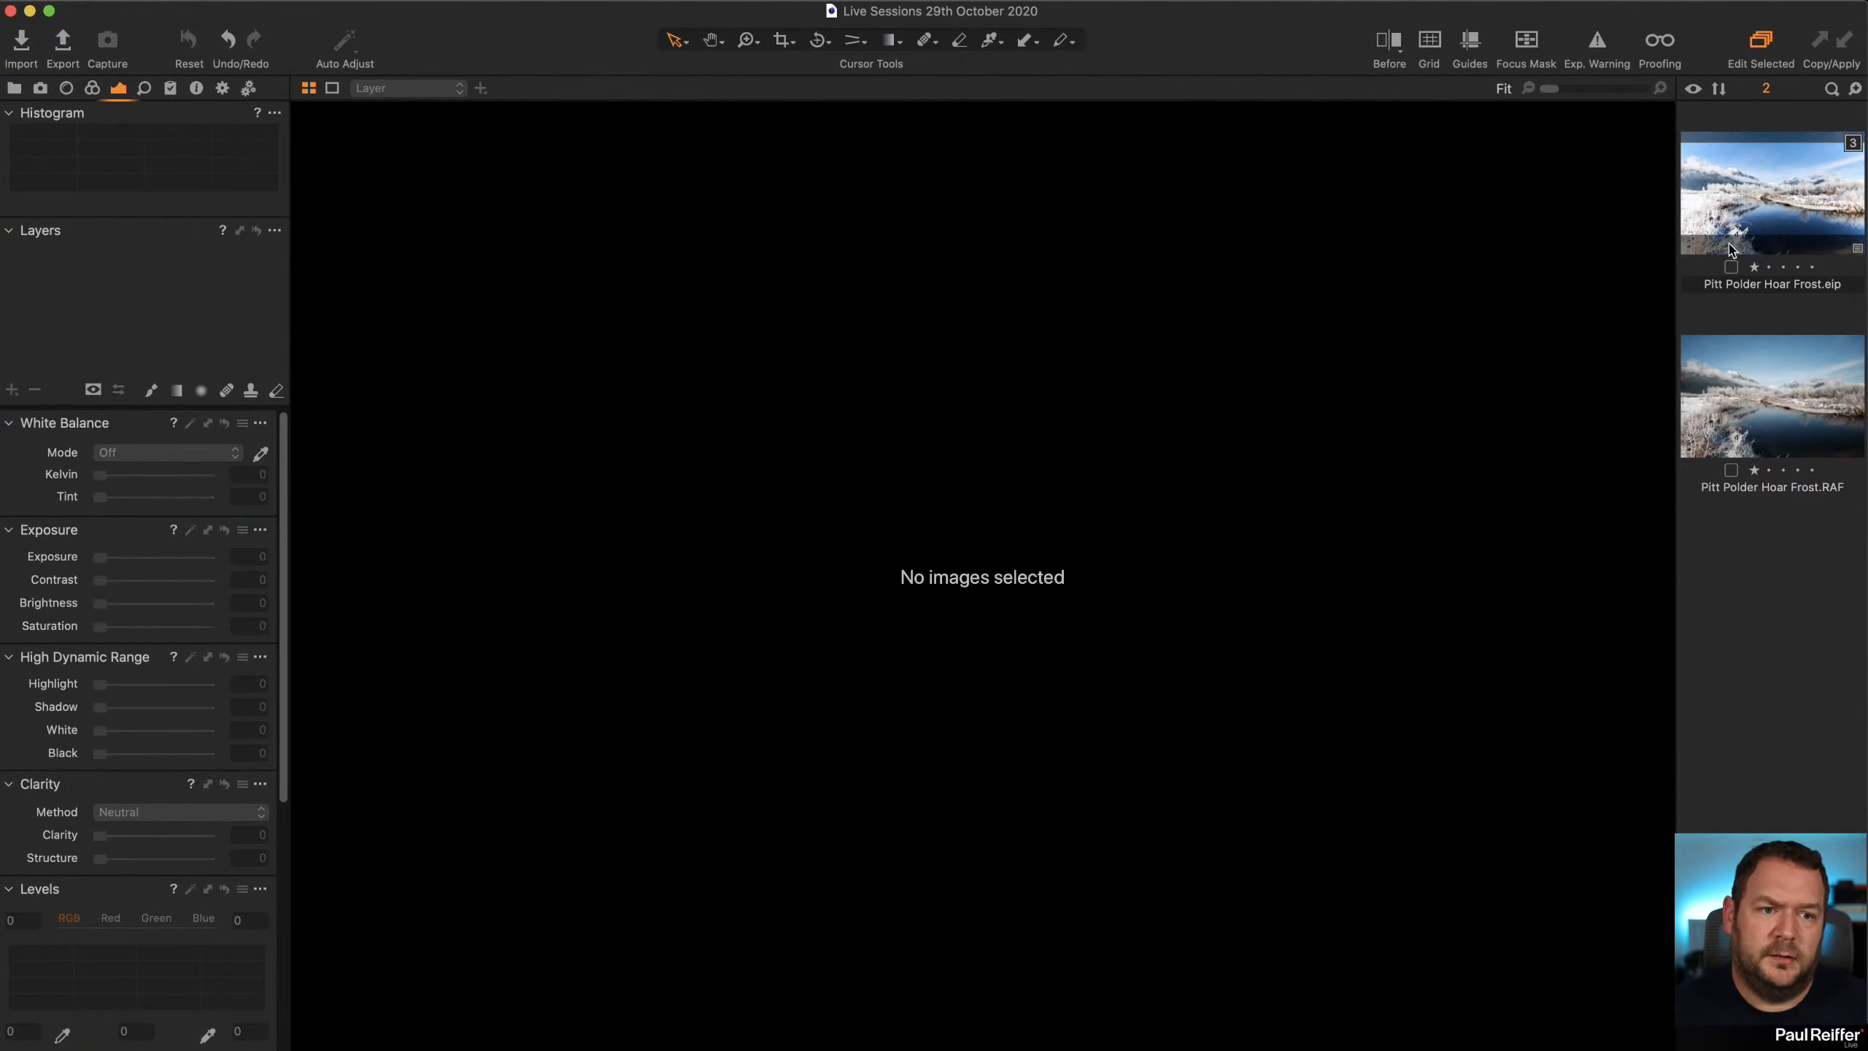
Show Pitt Polder Hoar Frost.eip in a split before/after view and reveal most of the edited side
click(1732, 207)
click(1388, 42)
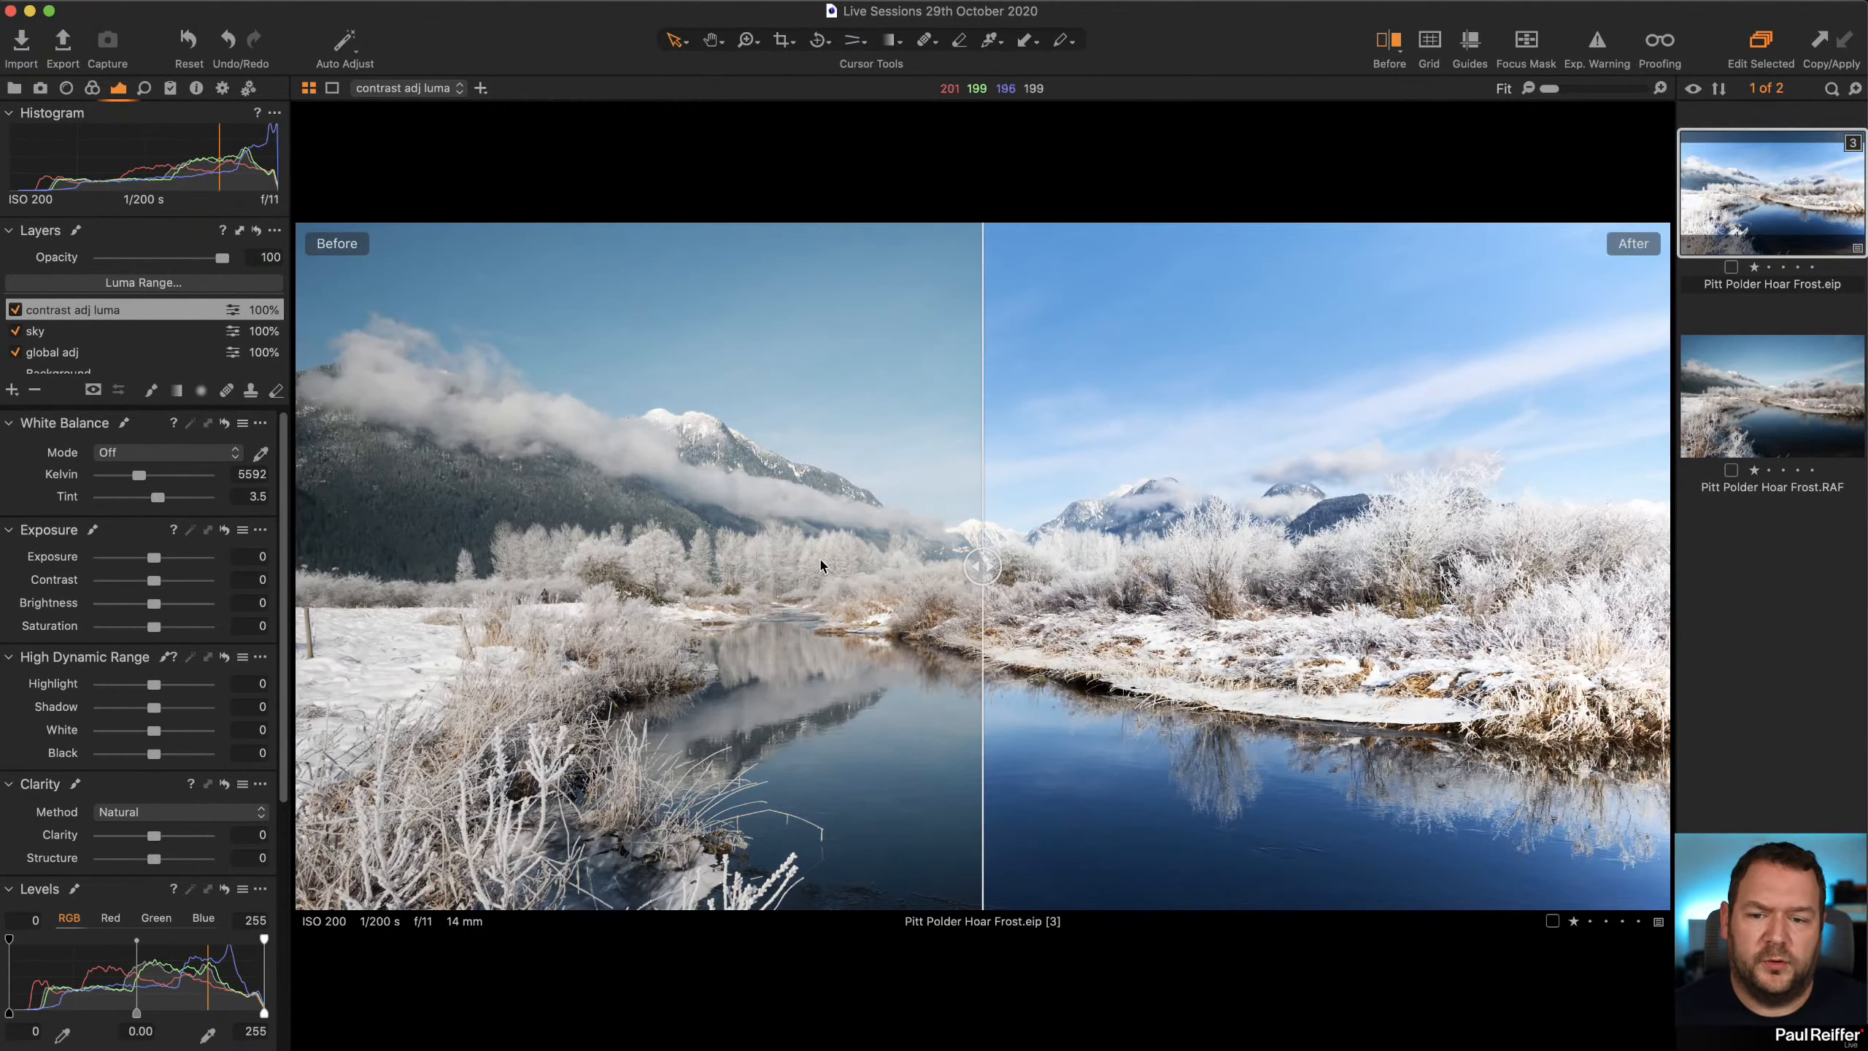
drag(982, 565, 413, 645)
Compare the before and after versions of the snowy left foreground up close by sweeping the divider across it
key(z)
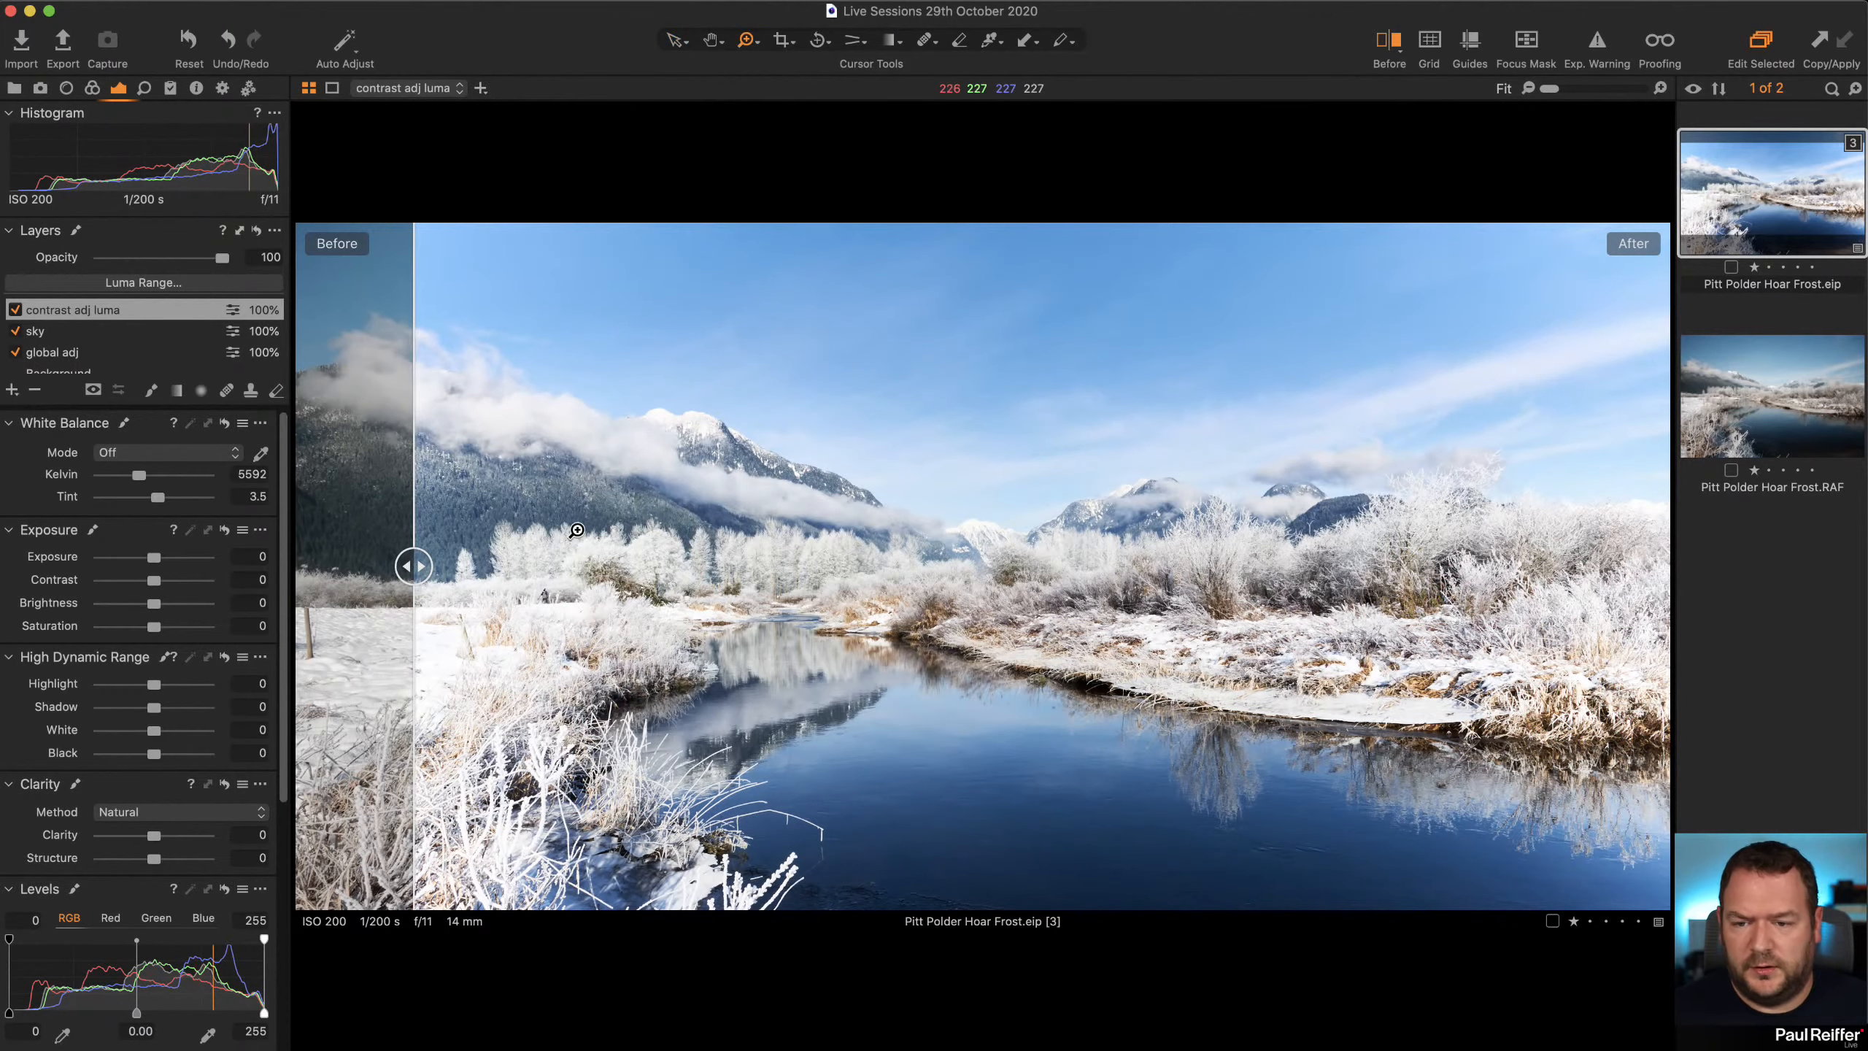
drag(577, 530, 314, 775)
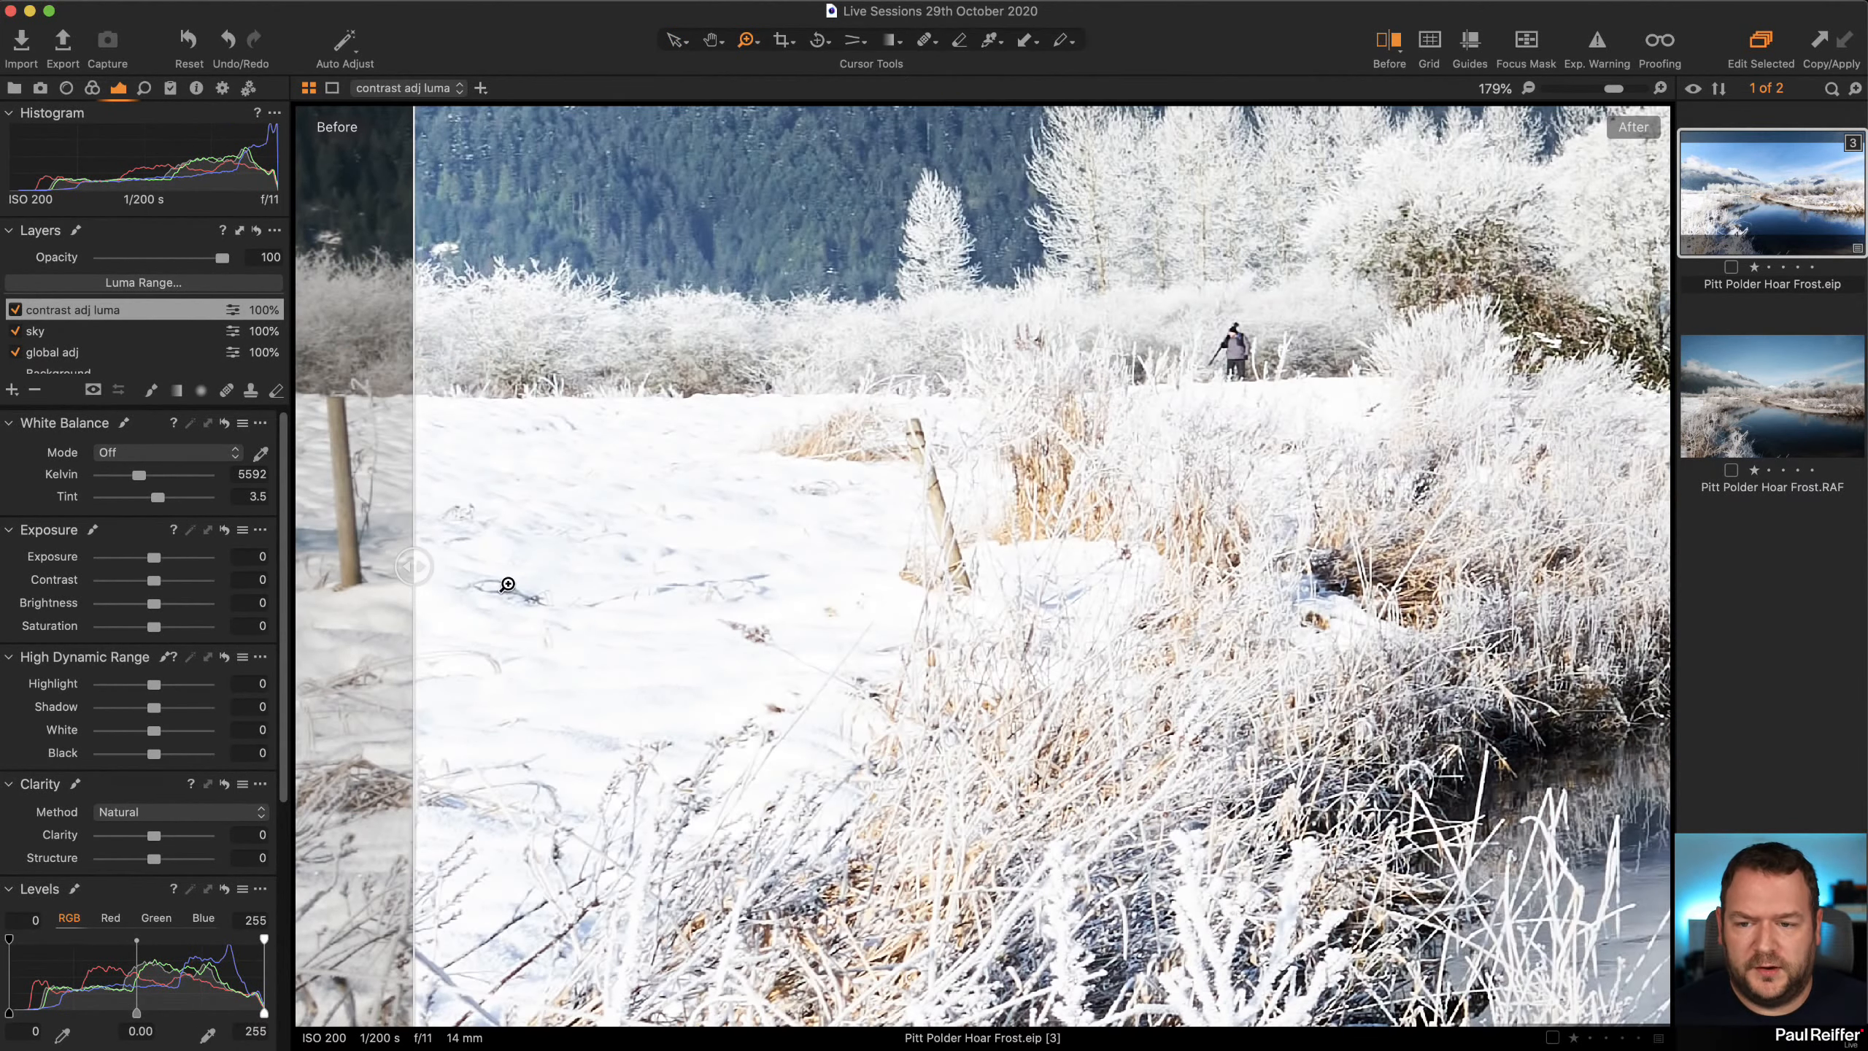
drag(413, 567, 1045, 644)
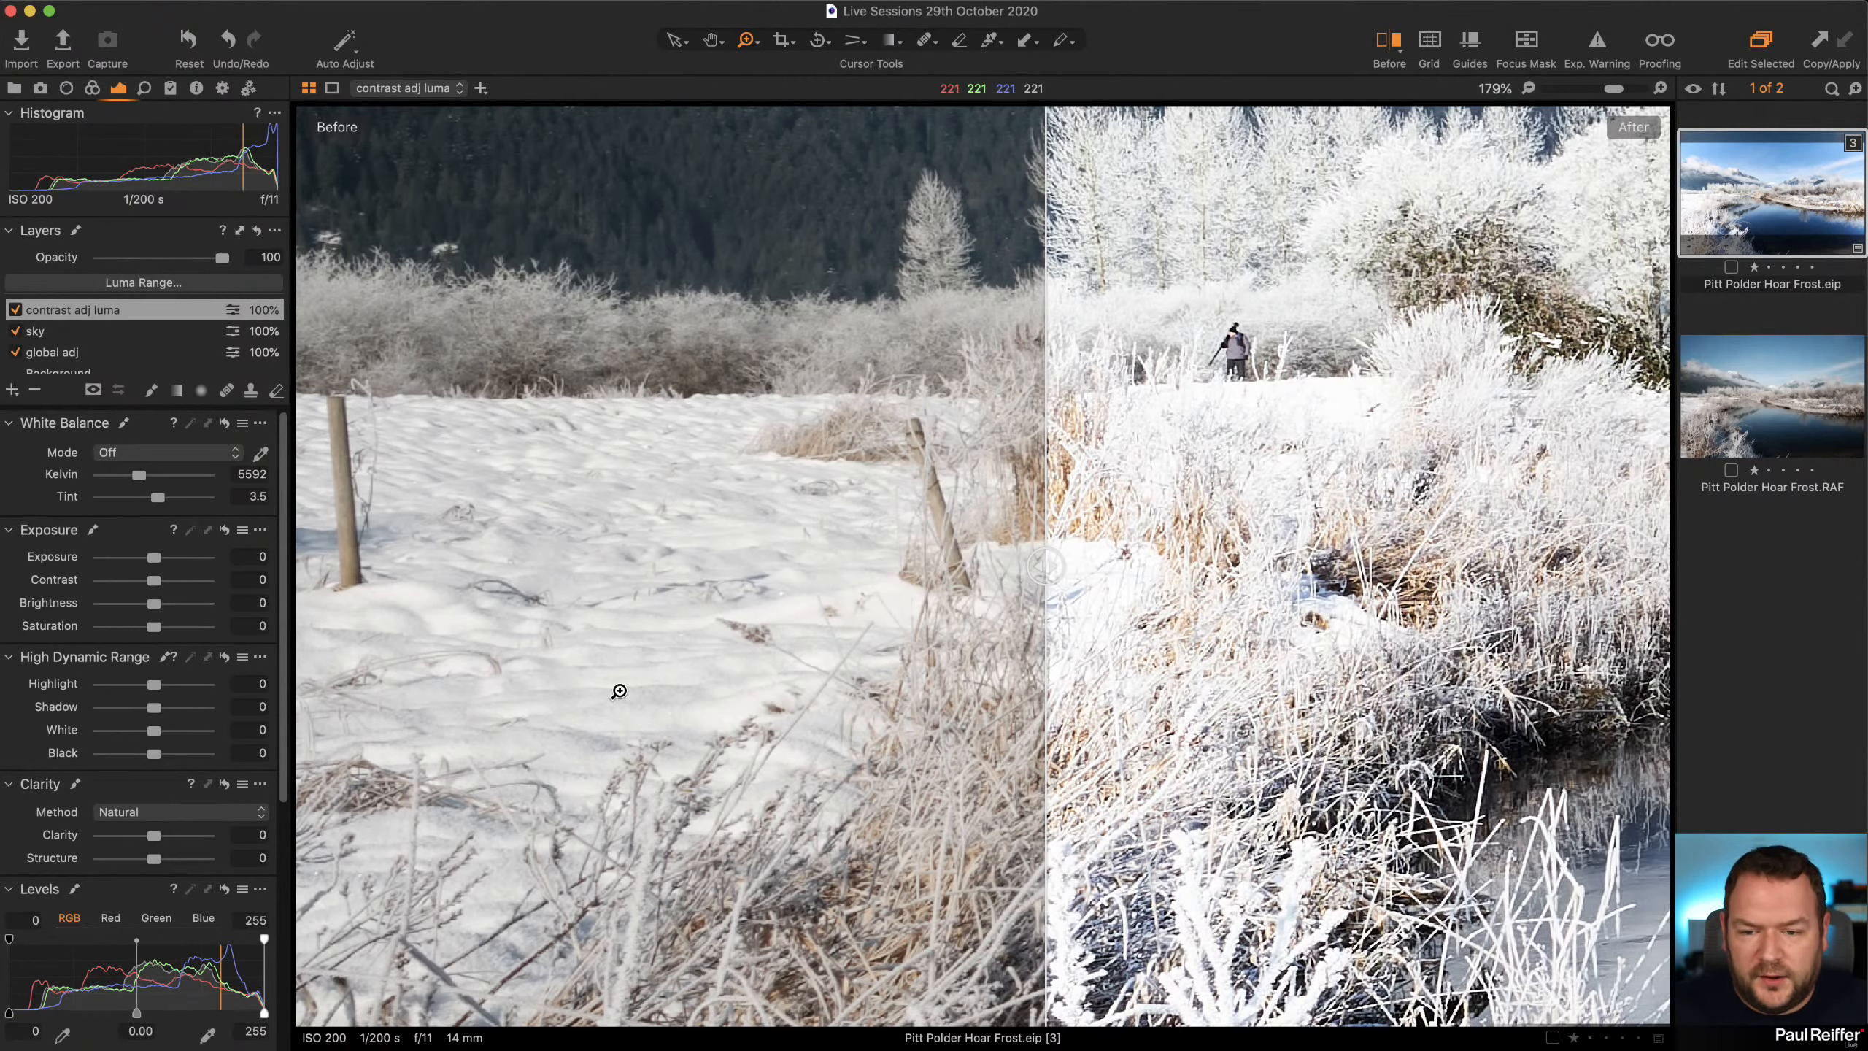
drag(1048, 566, 265, 728)
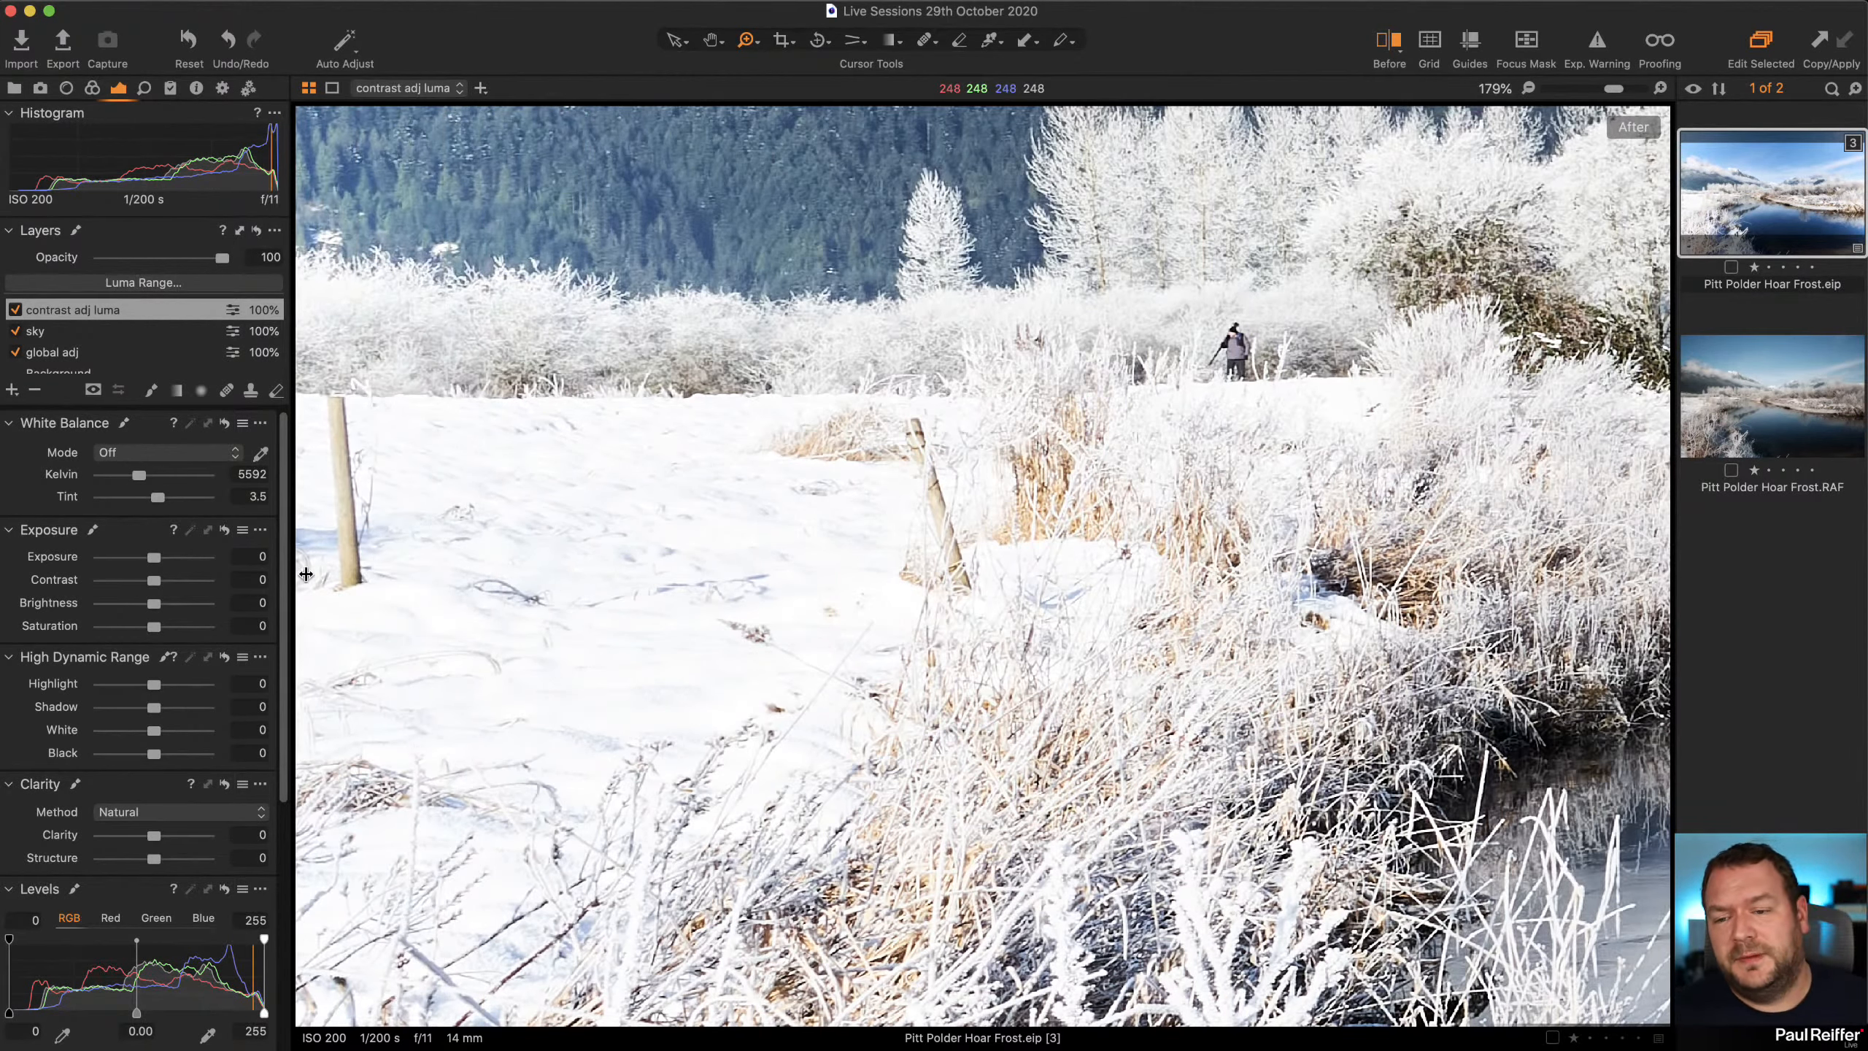
drag(297, 564, 588, 664)
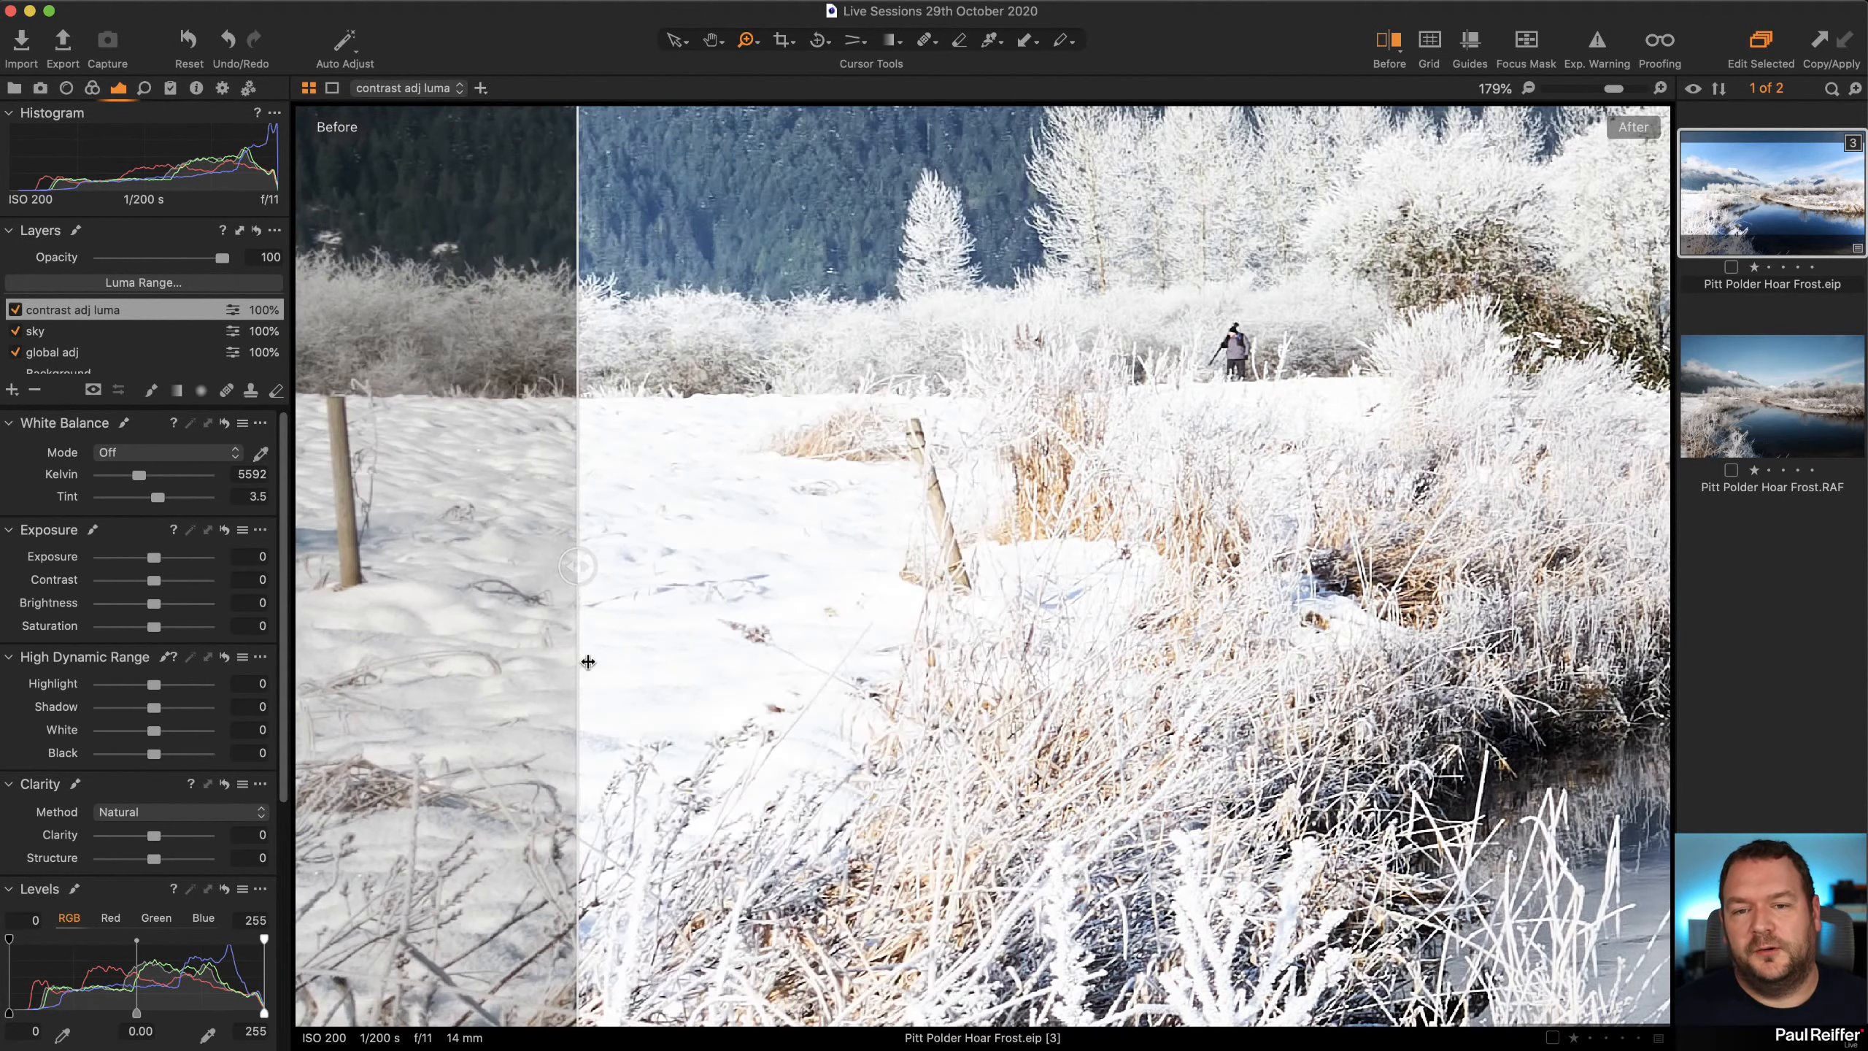
Return to the full photo and compare before and after up close on the icy right riverbank
double_click(935, 579)
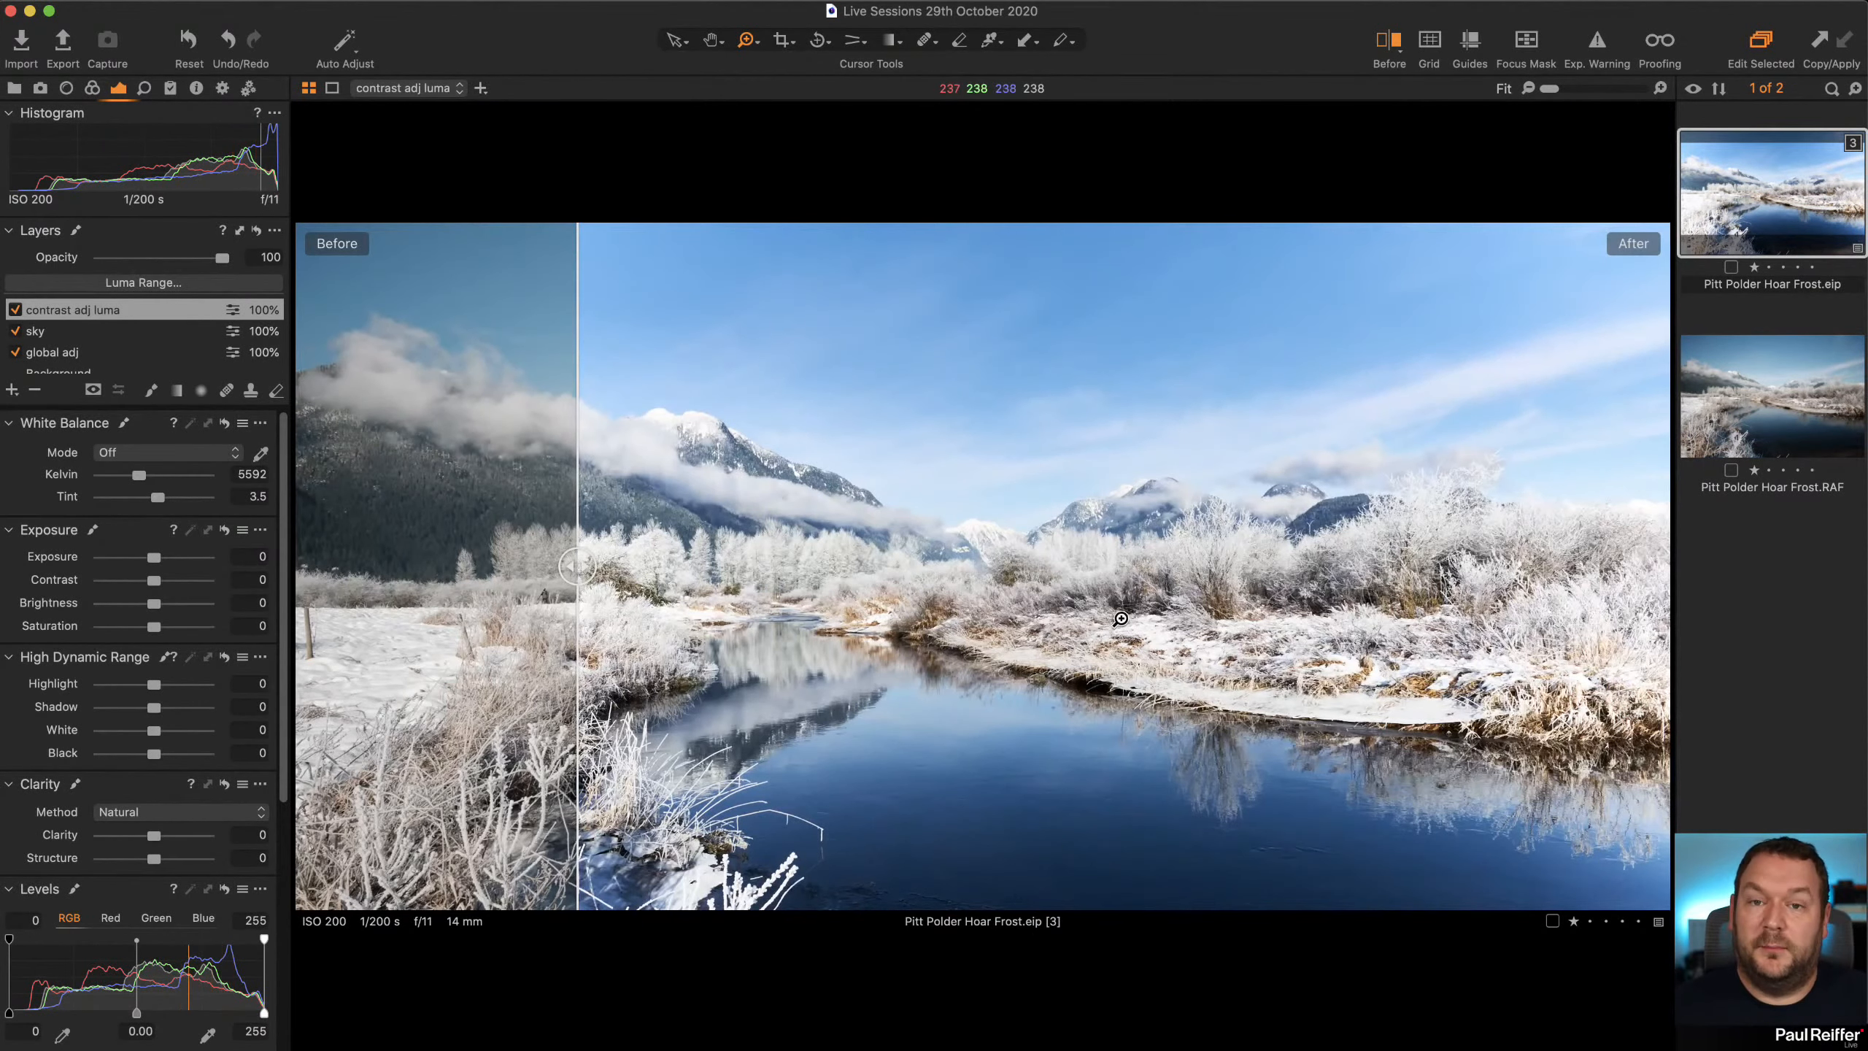
drag(577, 567, 1051, 681)
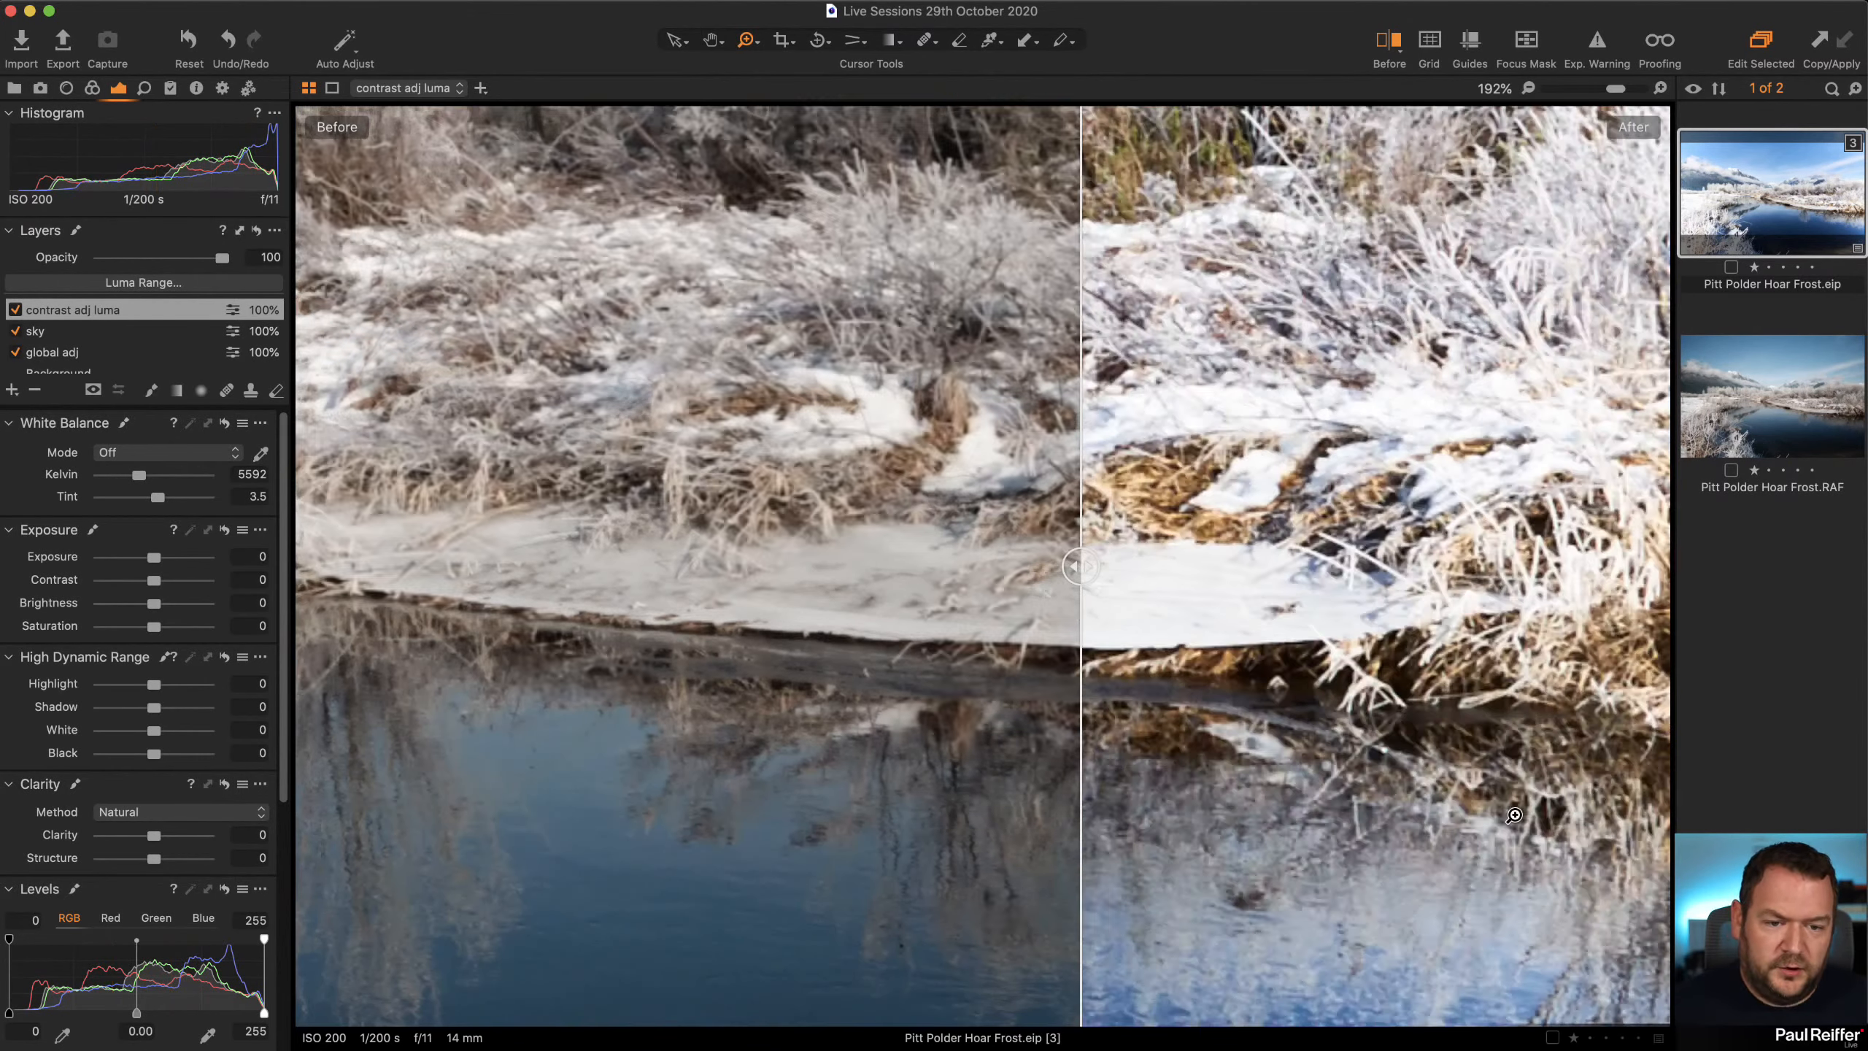
click(1224, 591)
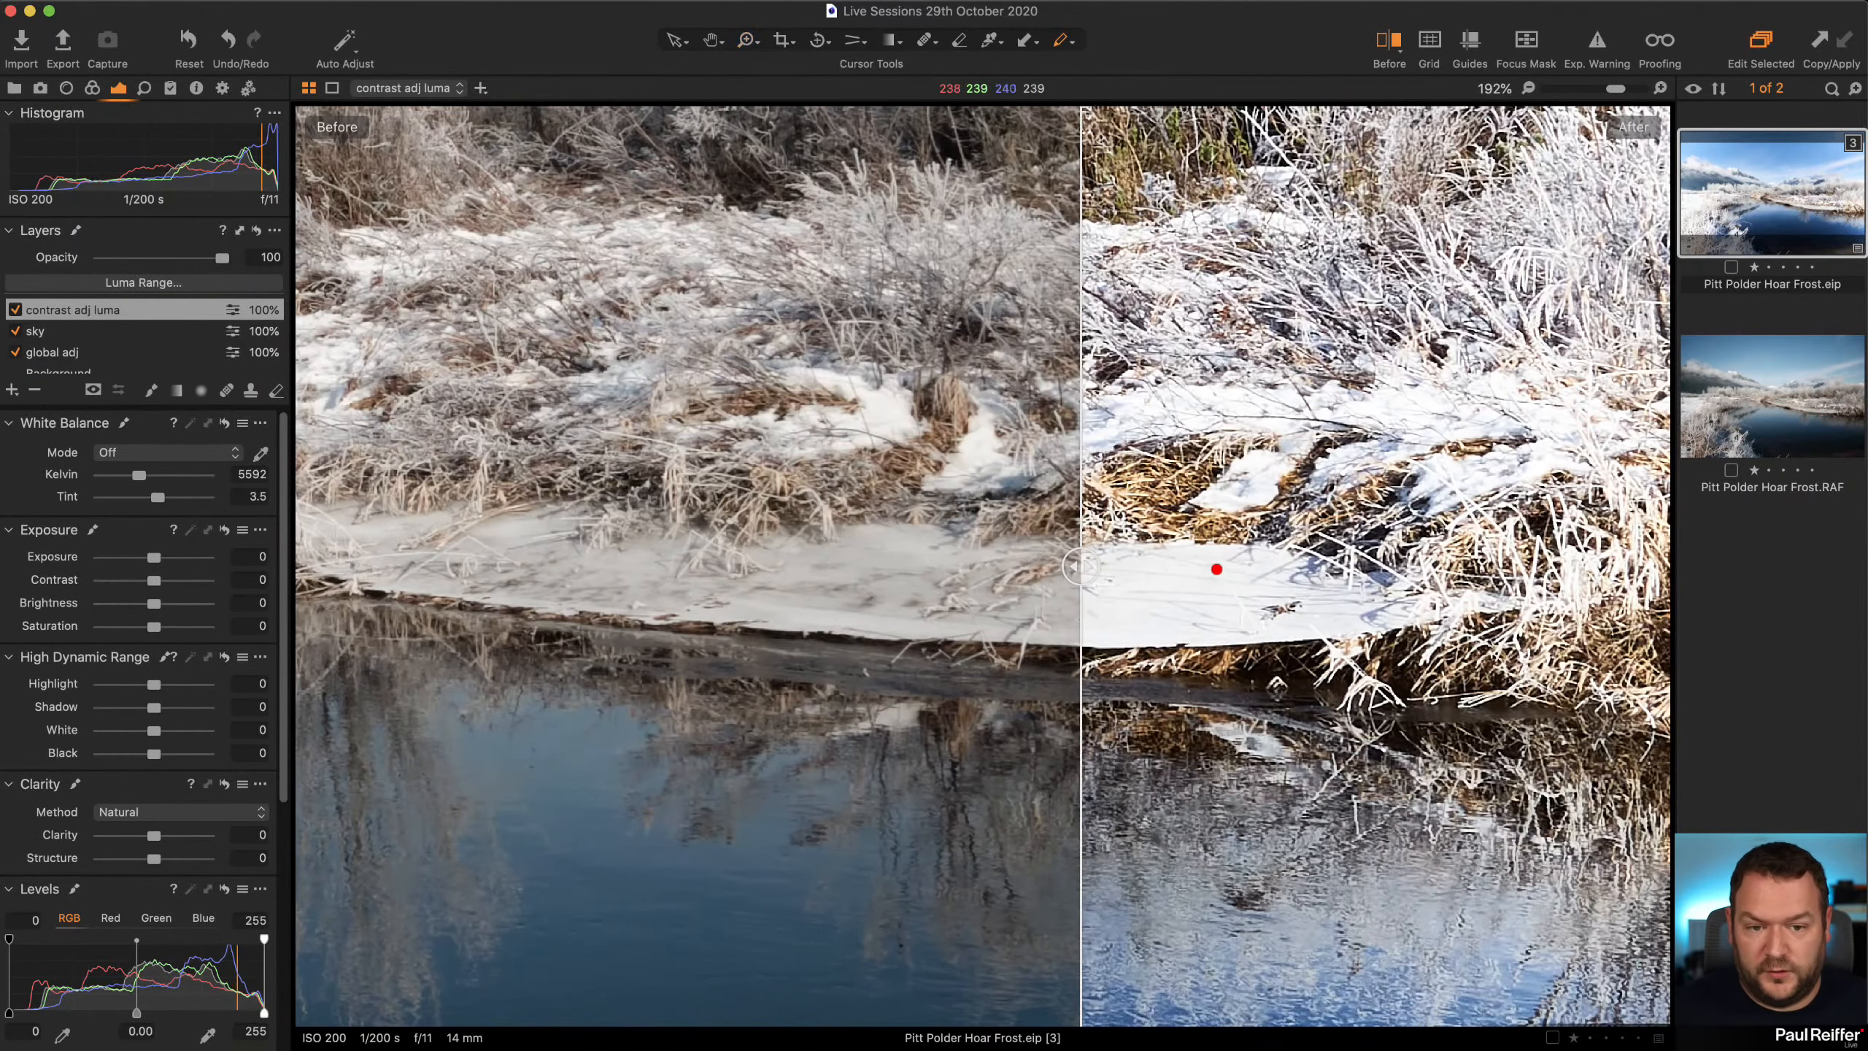
click(1073, 42)
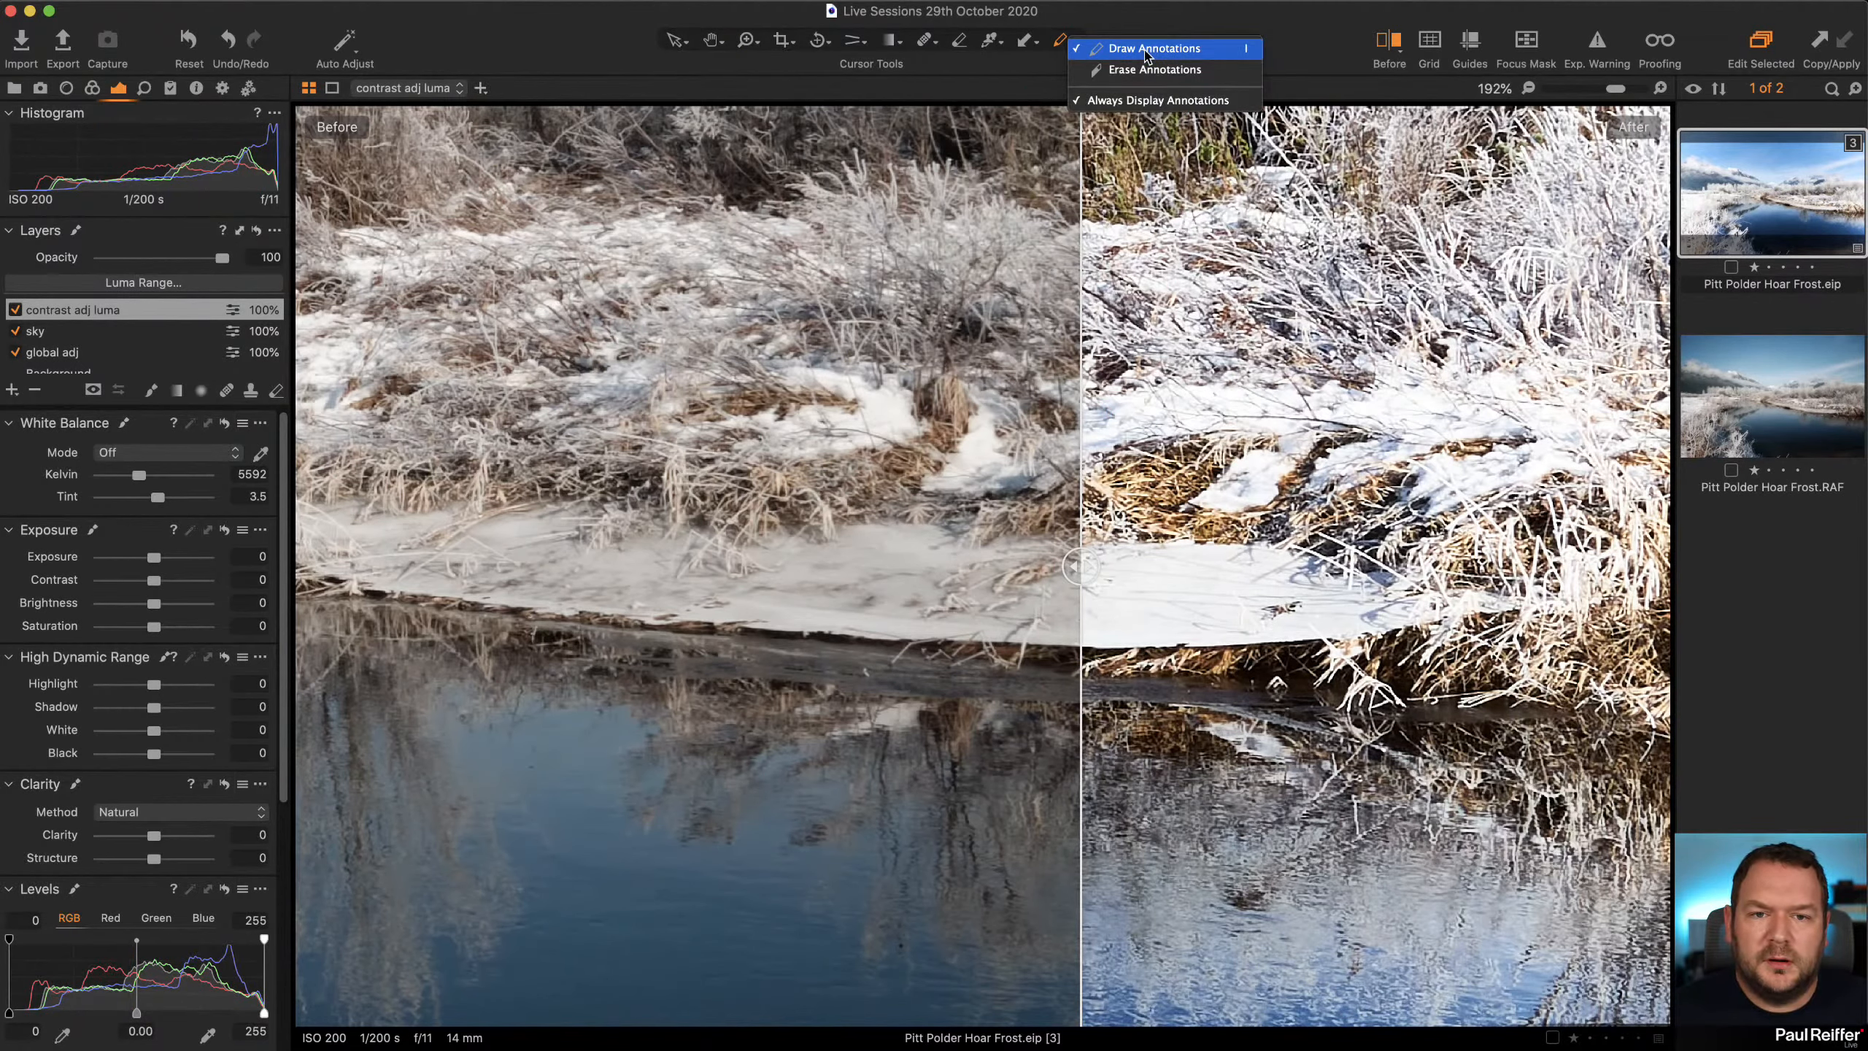
click(1119, 30)
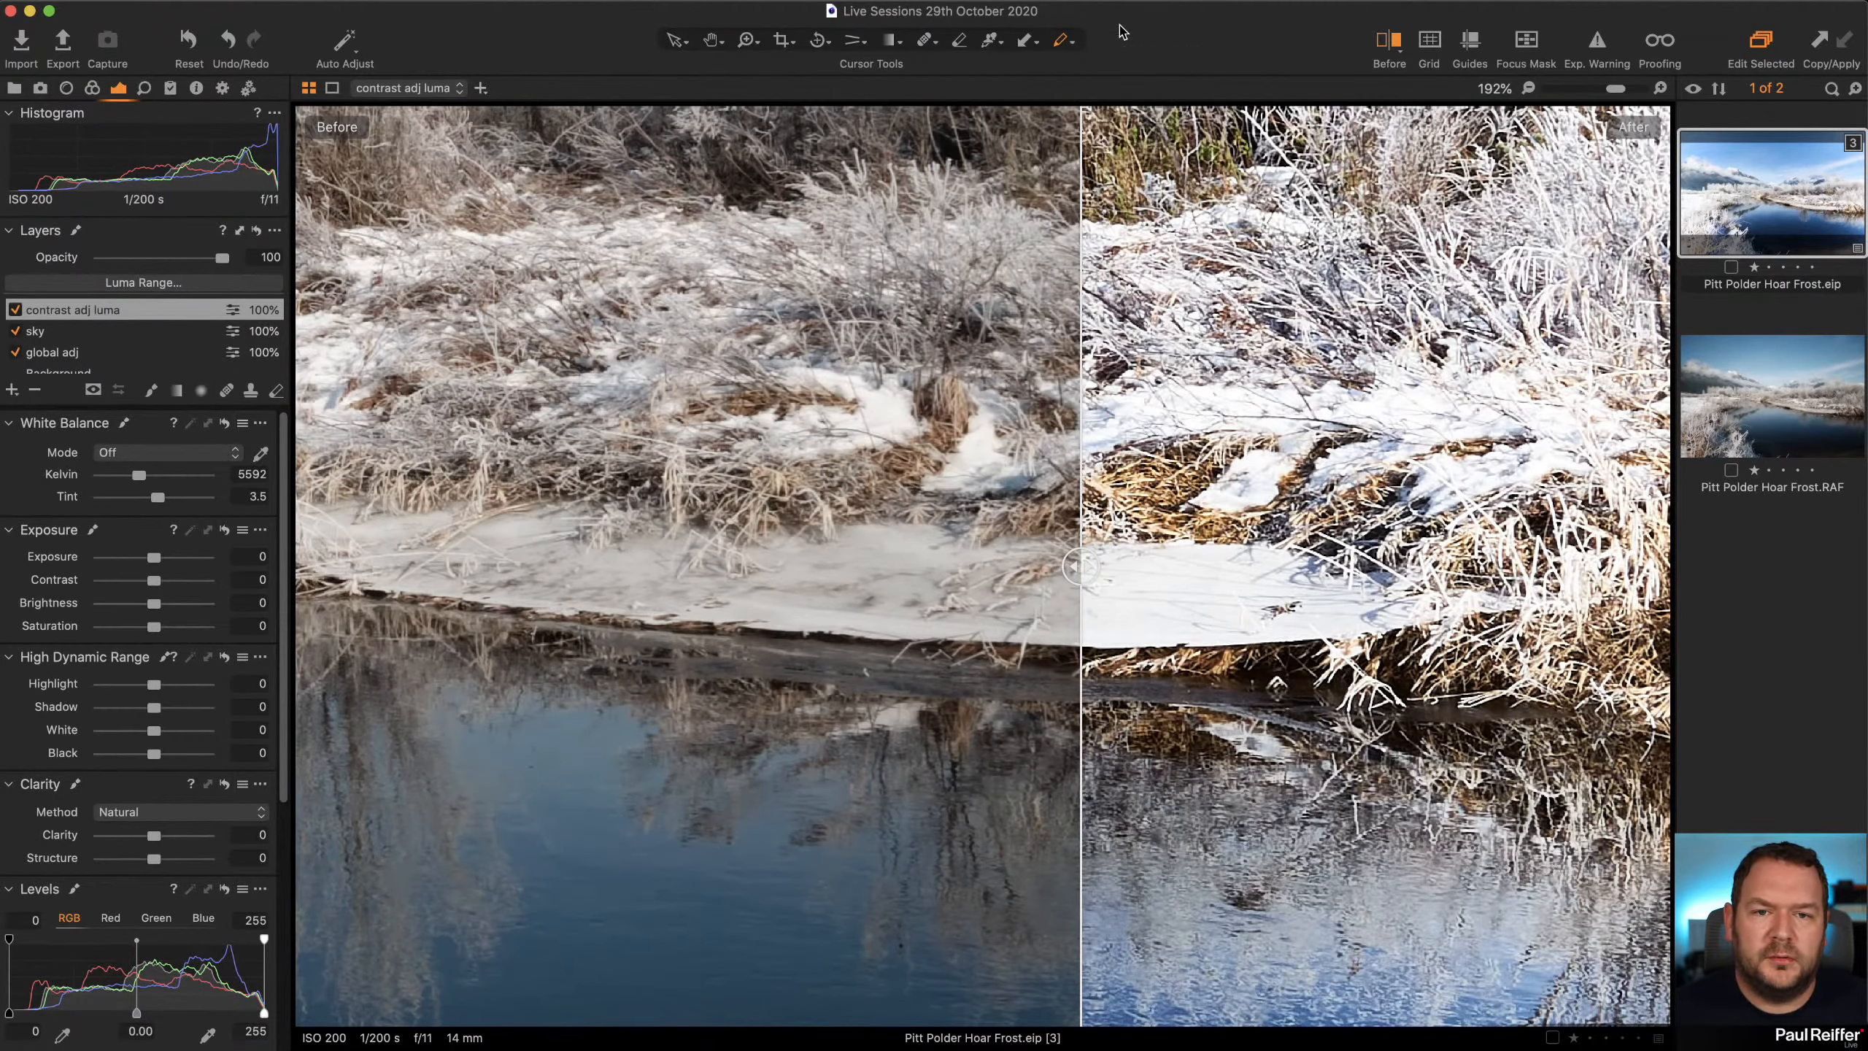
key(v)
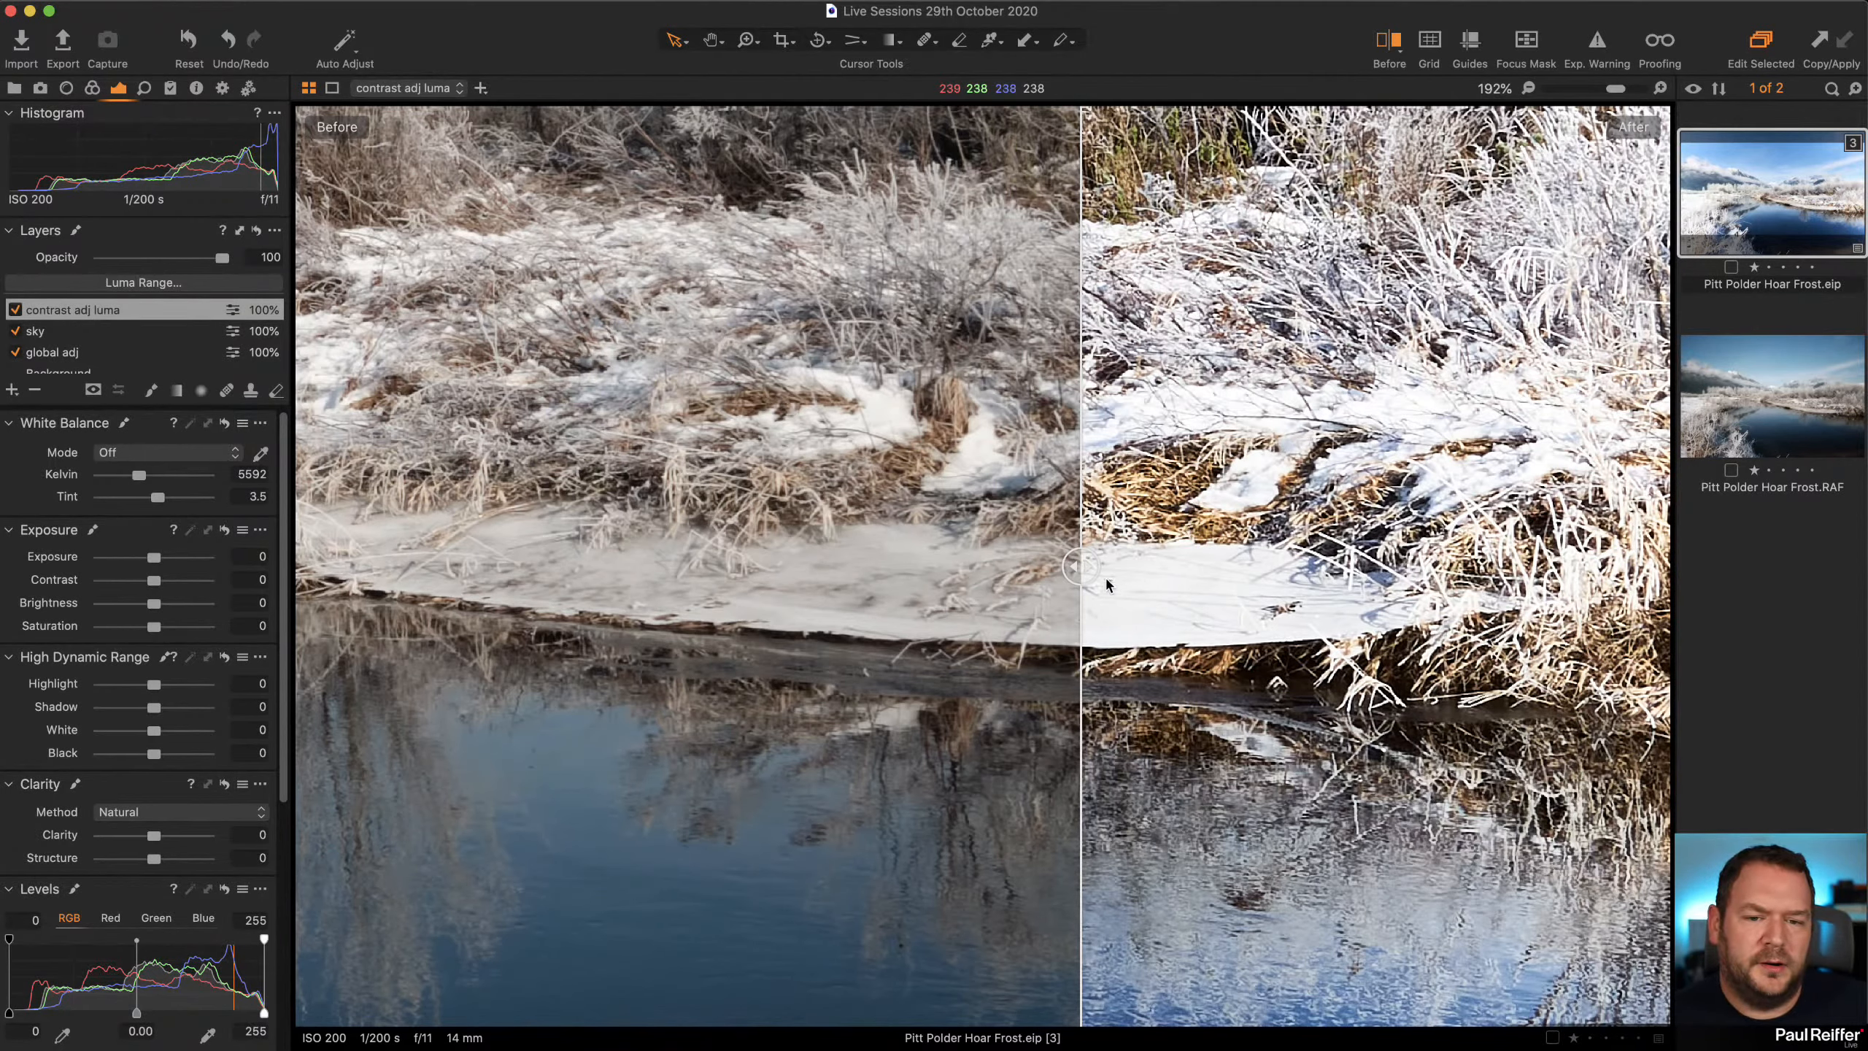
Sweep the before/after divider back and forth over the right riverbank, then return to the full photo
drag(1081, 566, 1378, 566)
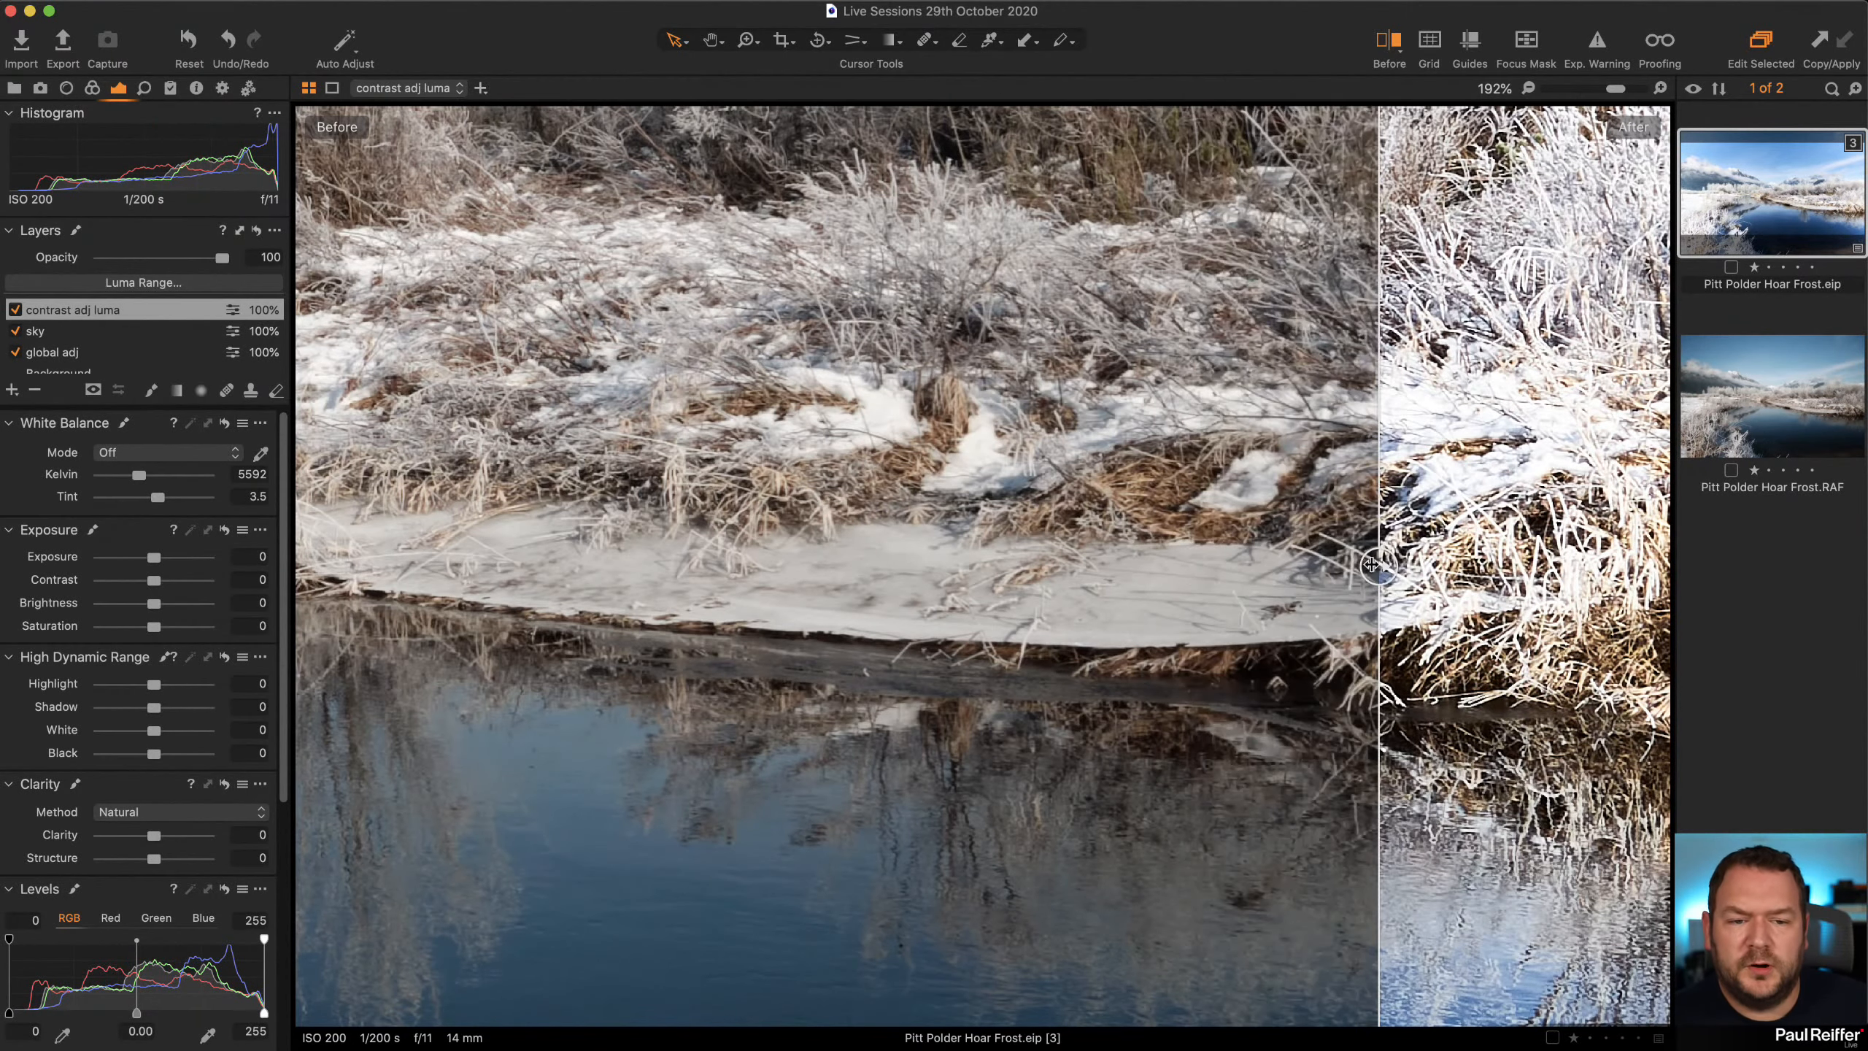
drag(1372, 564, 1015, 566)
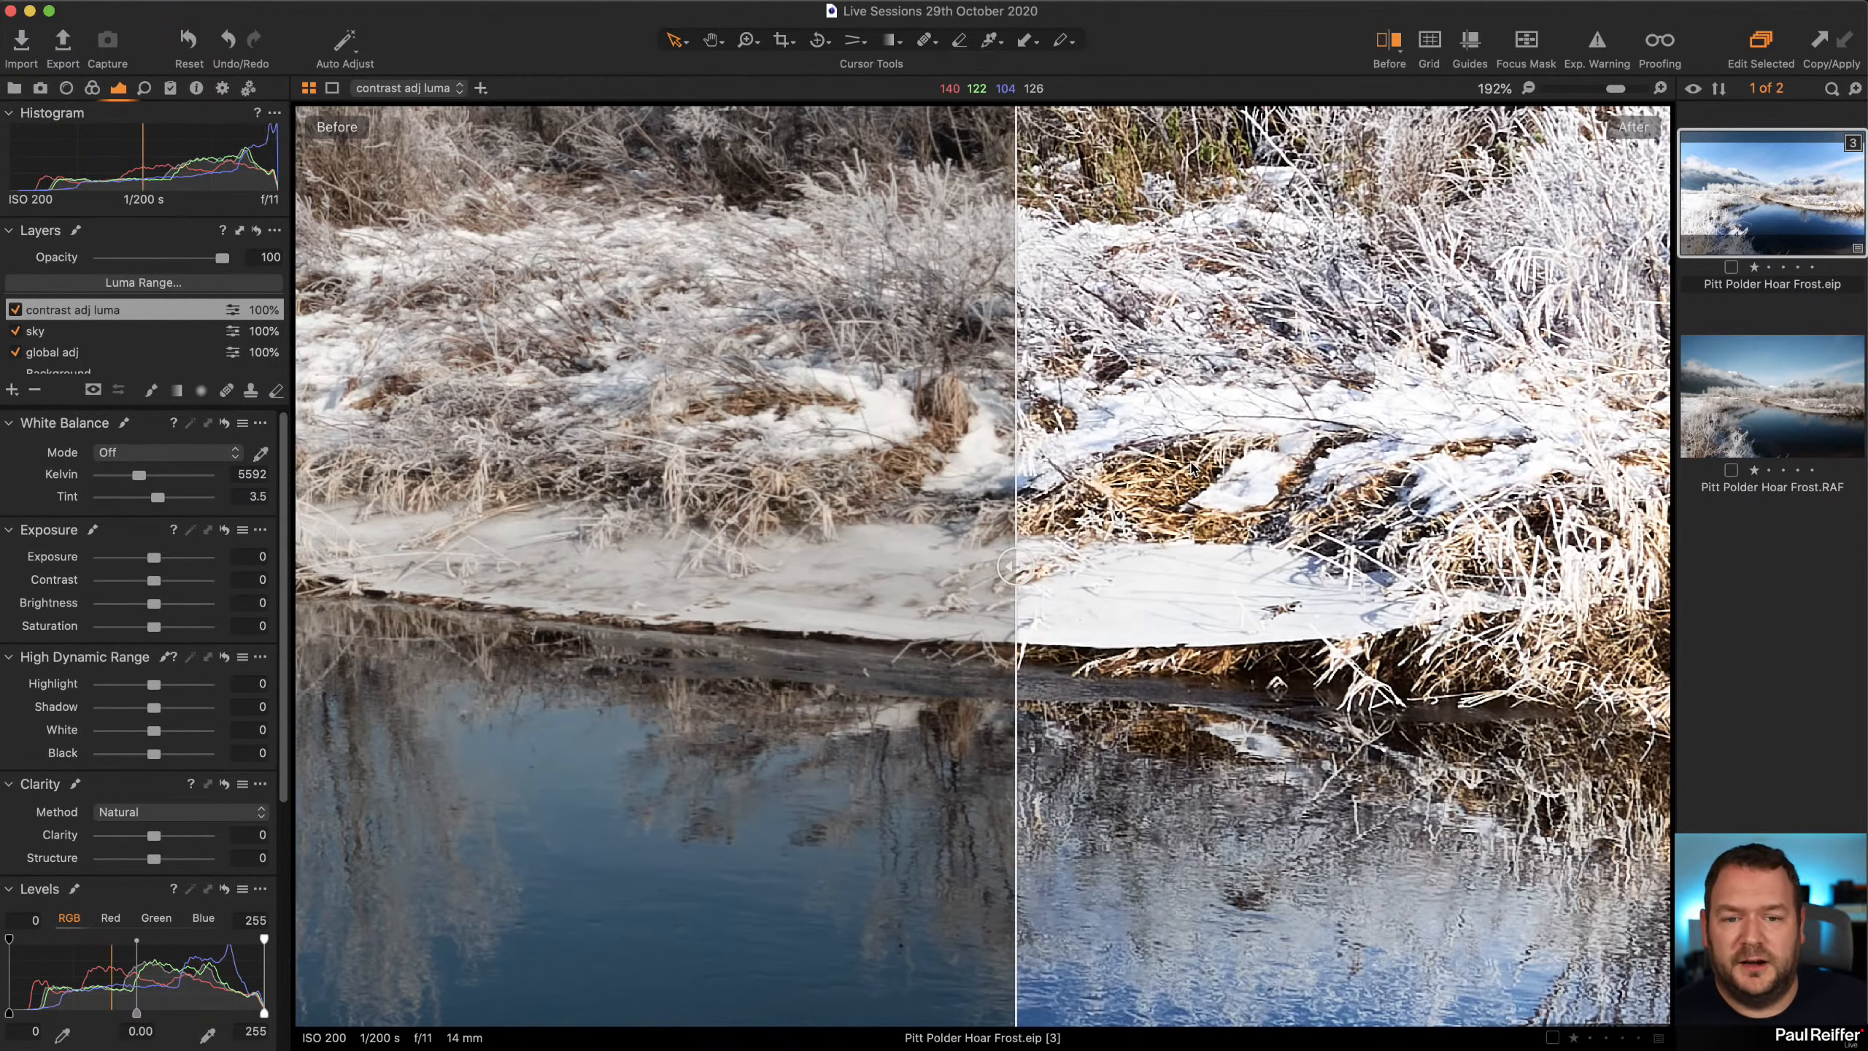
scroll(721, 546, down, 5)
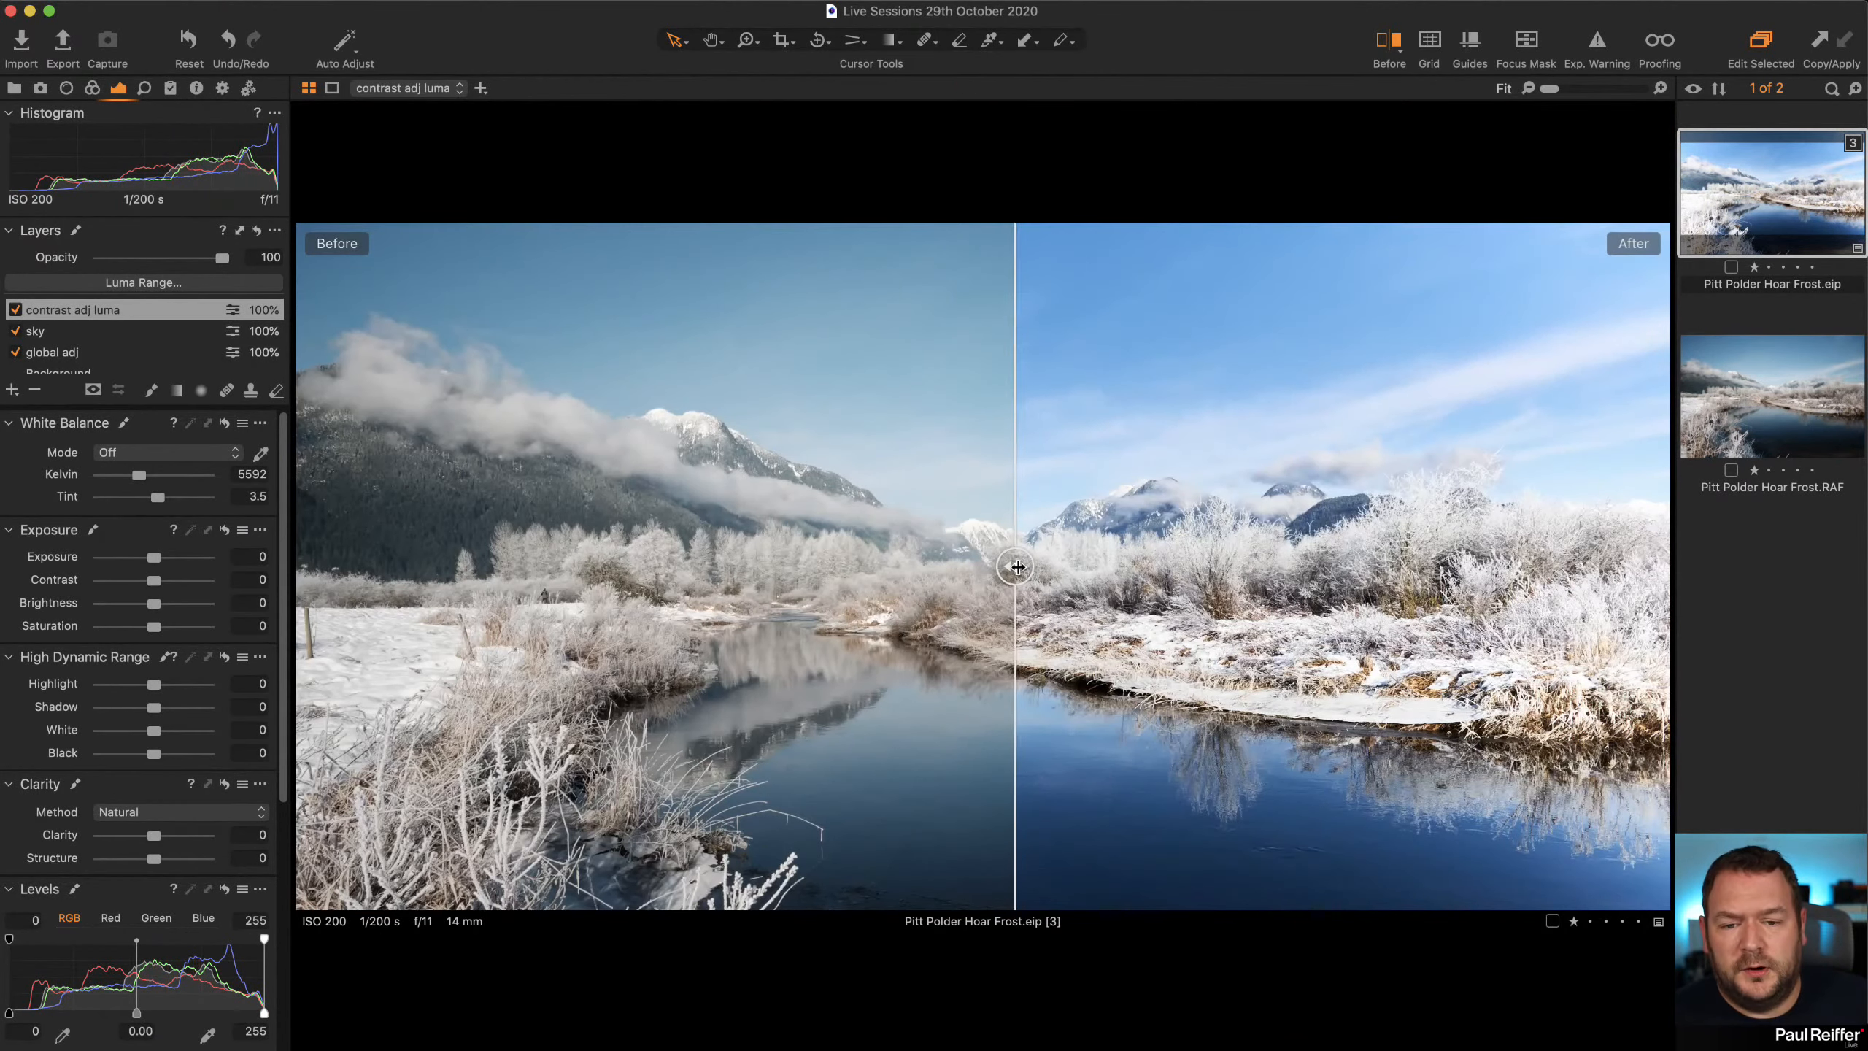
Reveal the entire after version and compare the edited photo with the unedited RAF by switching between them
drag(1017, 566, 296, 565)
click(1779, 375)
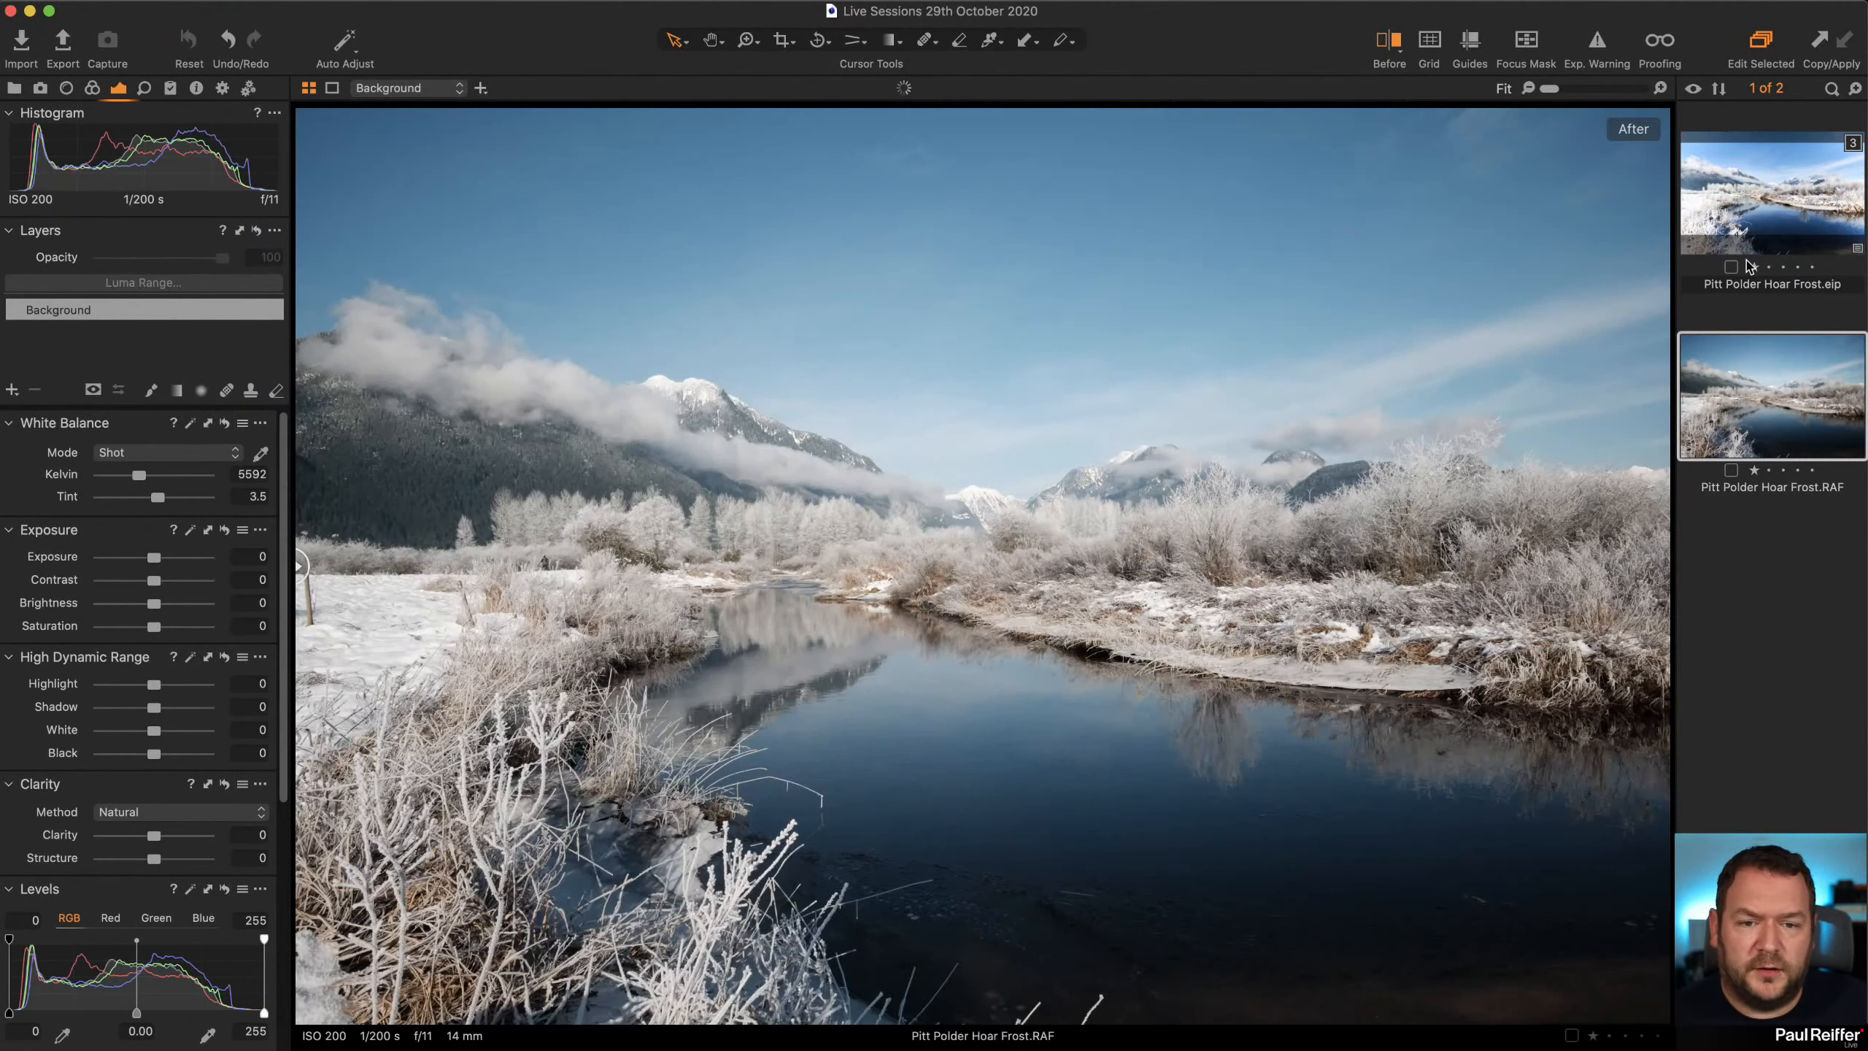
click(1765, 223)
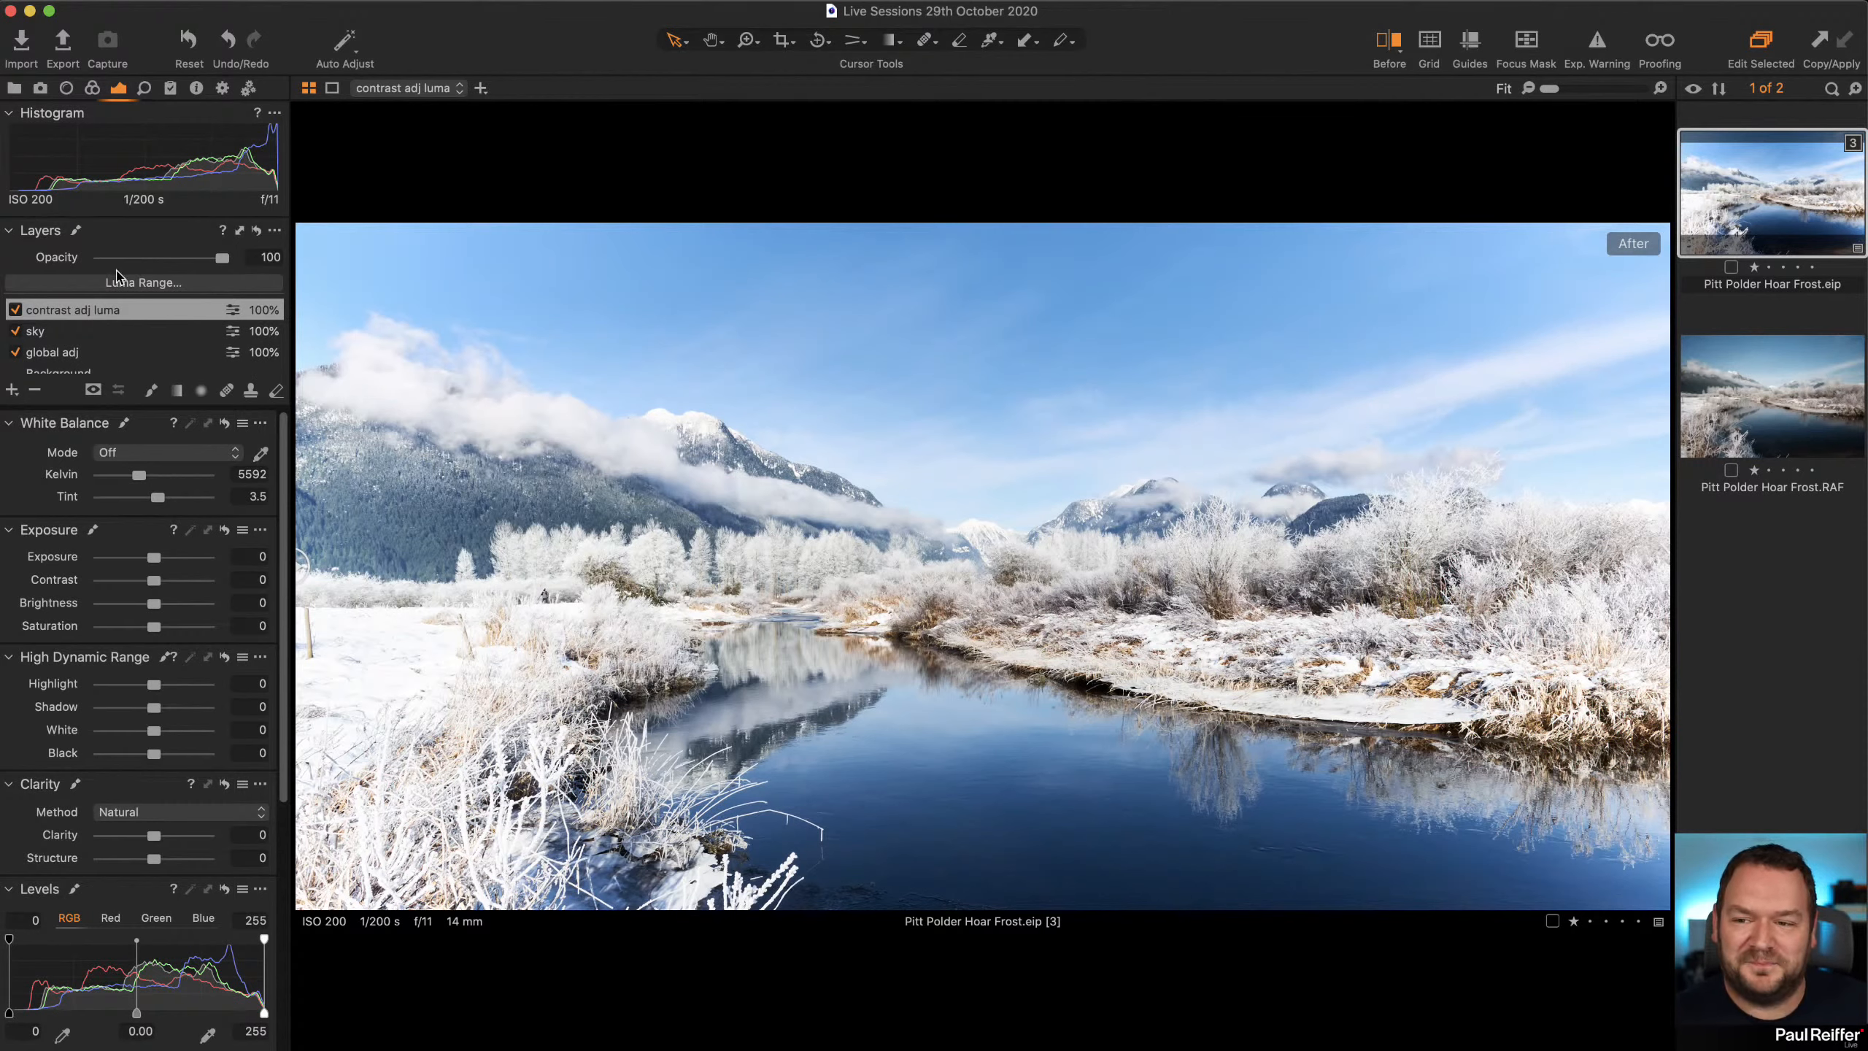
Compare the full photo with and without the contrast adj luma layer, leaving the layer enabled
click(14, 310)
click(13, 310)
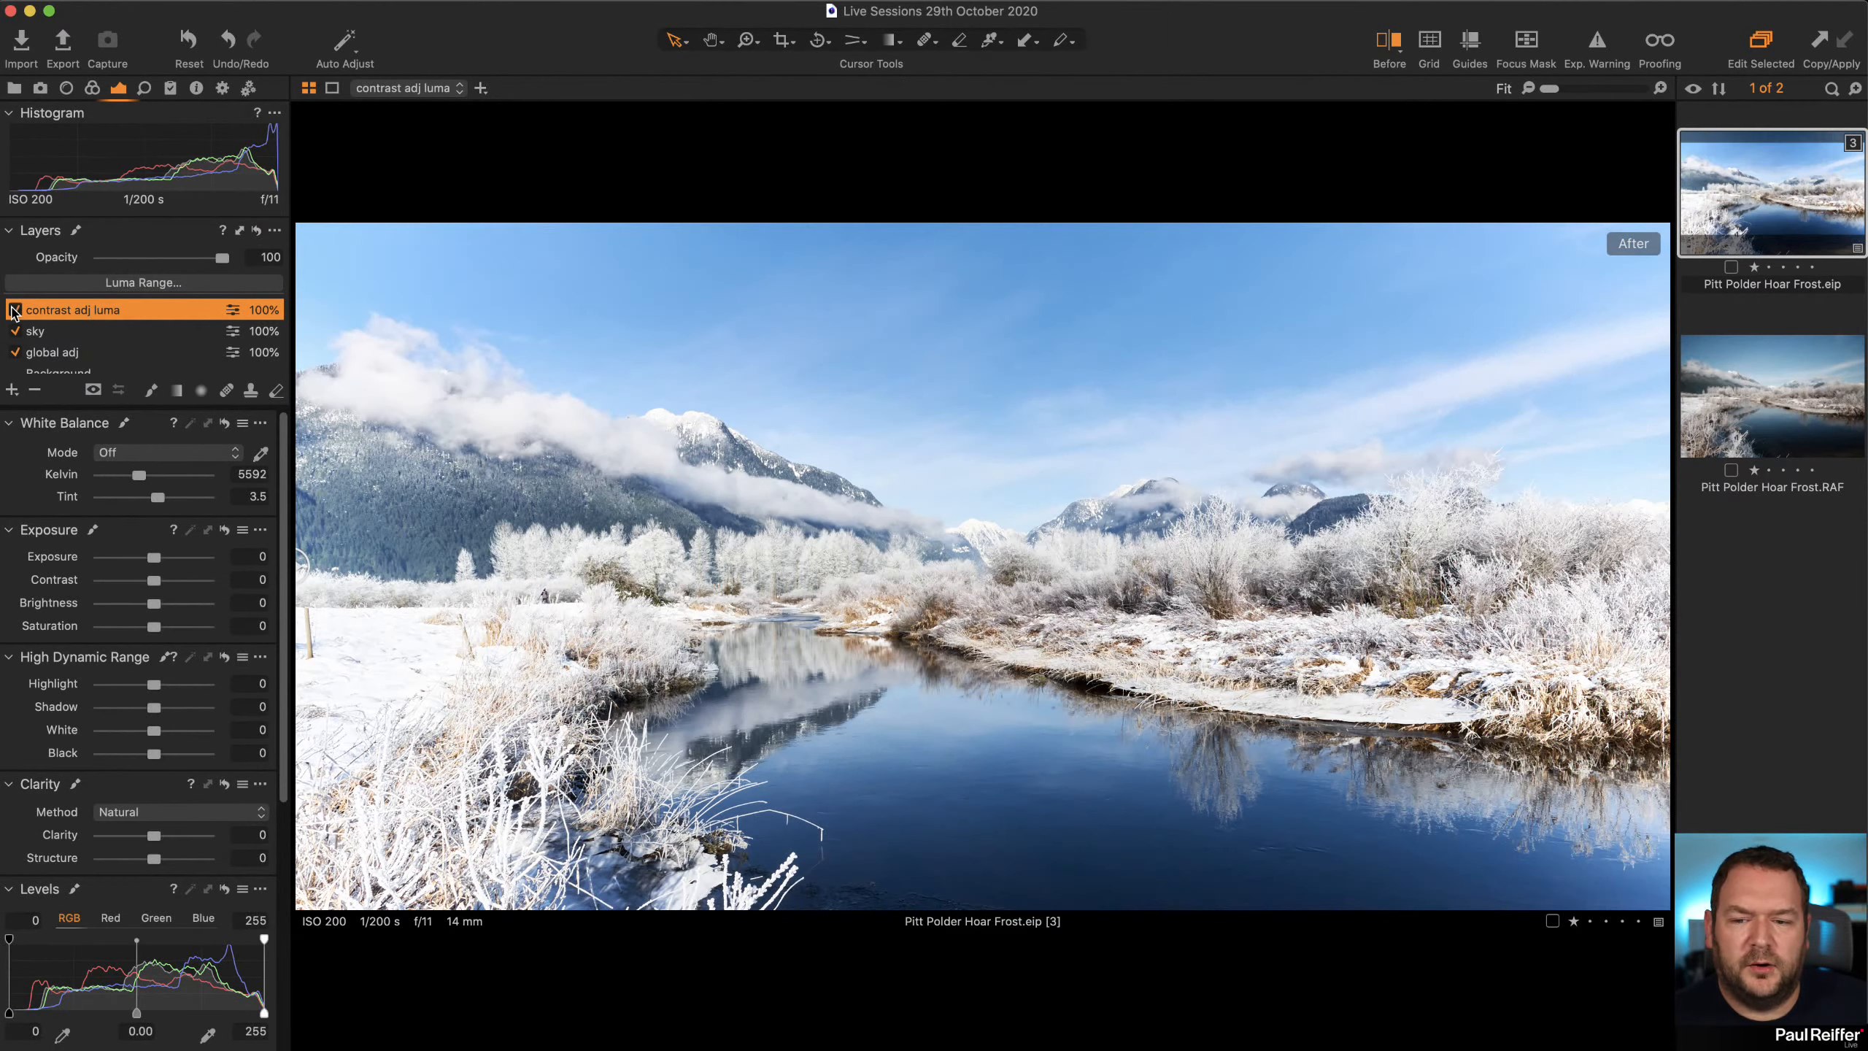
click(14, 310)
click(14, 310)
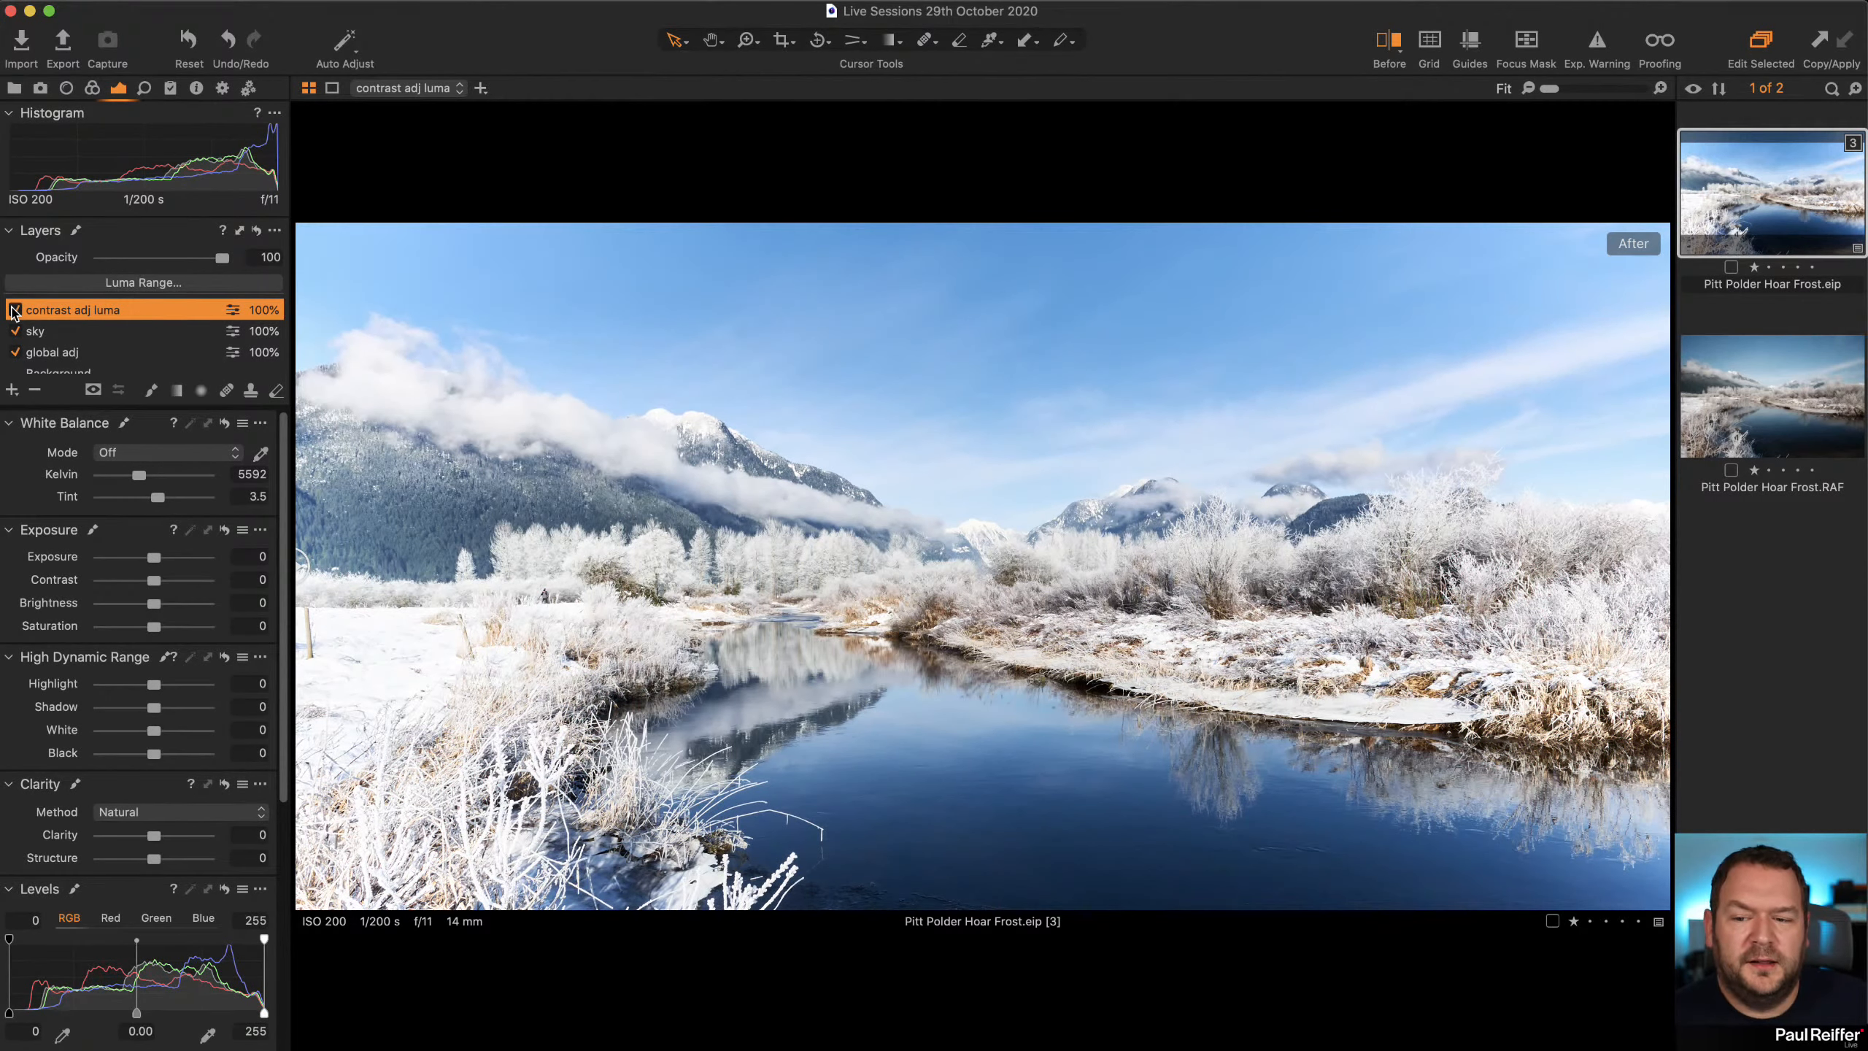
click(14, 310)
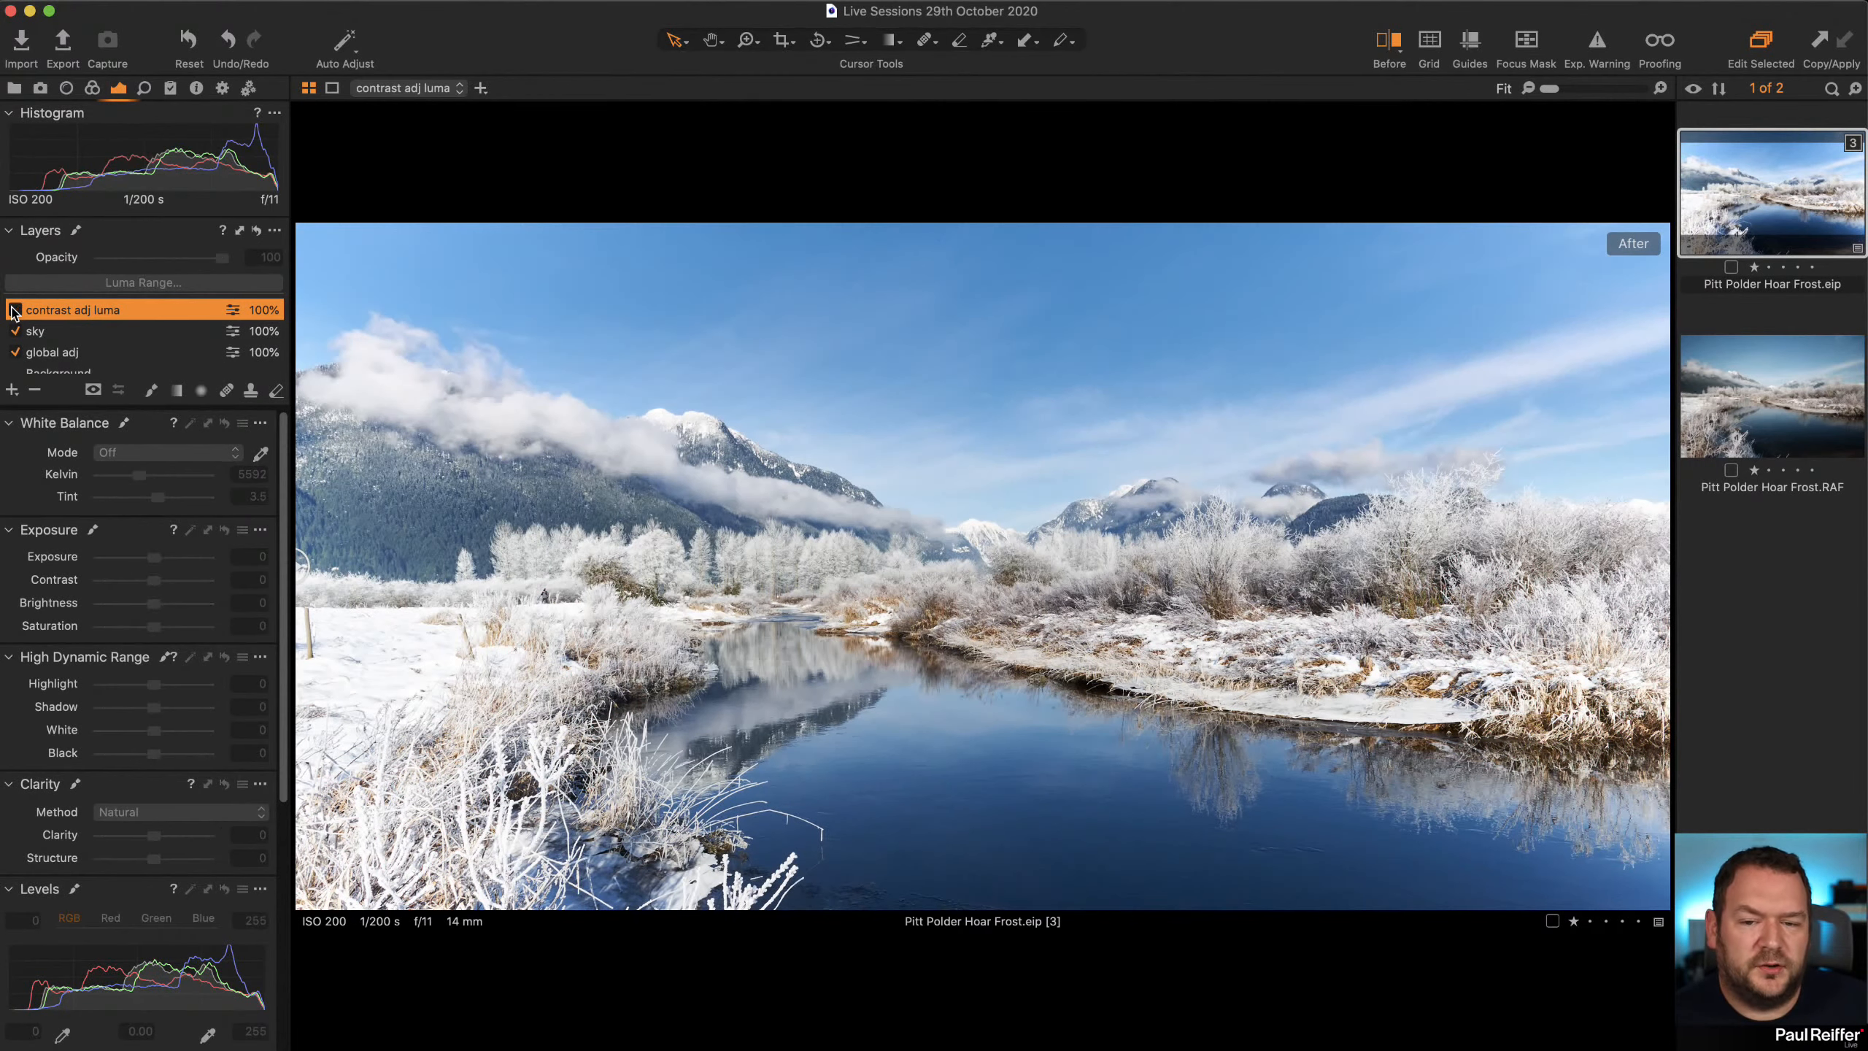
click(14, 310)
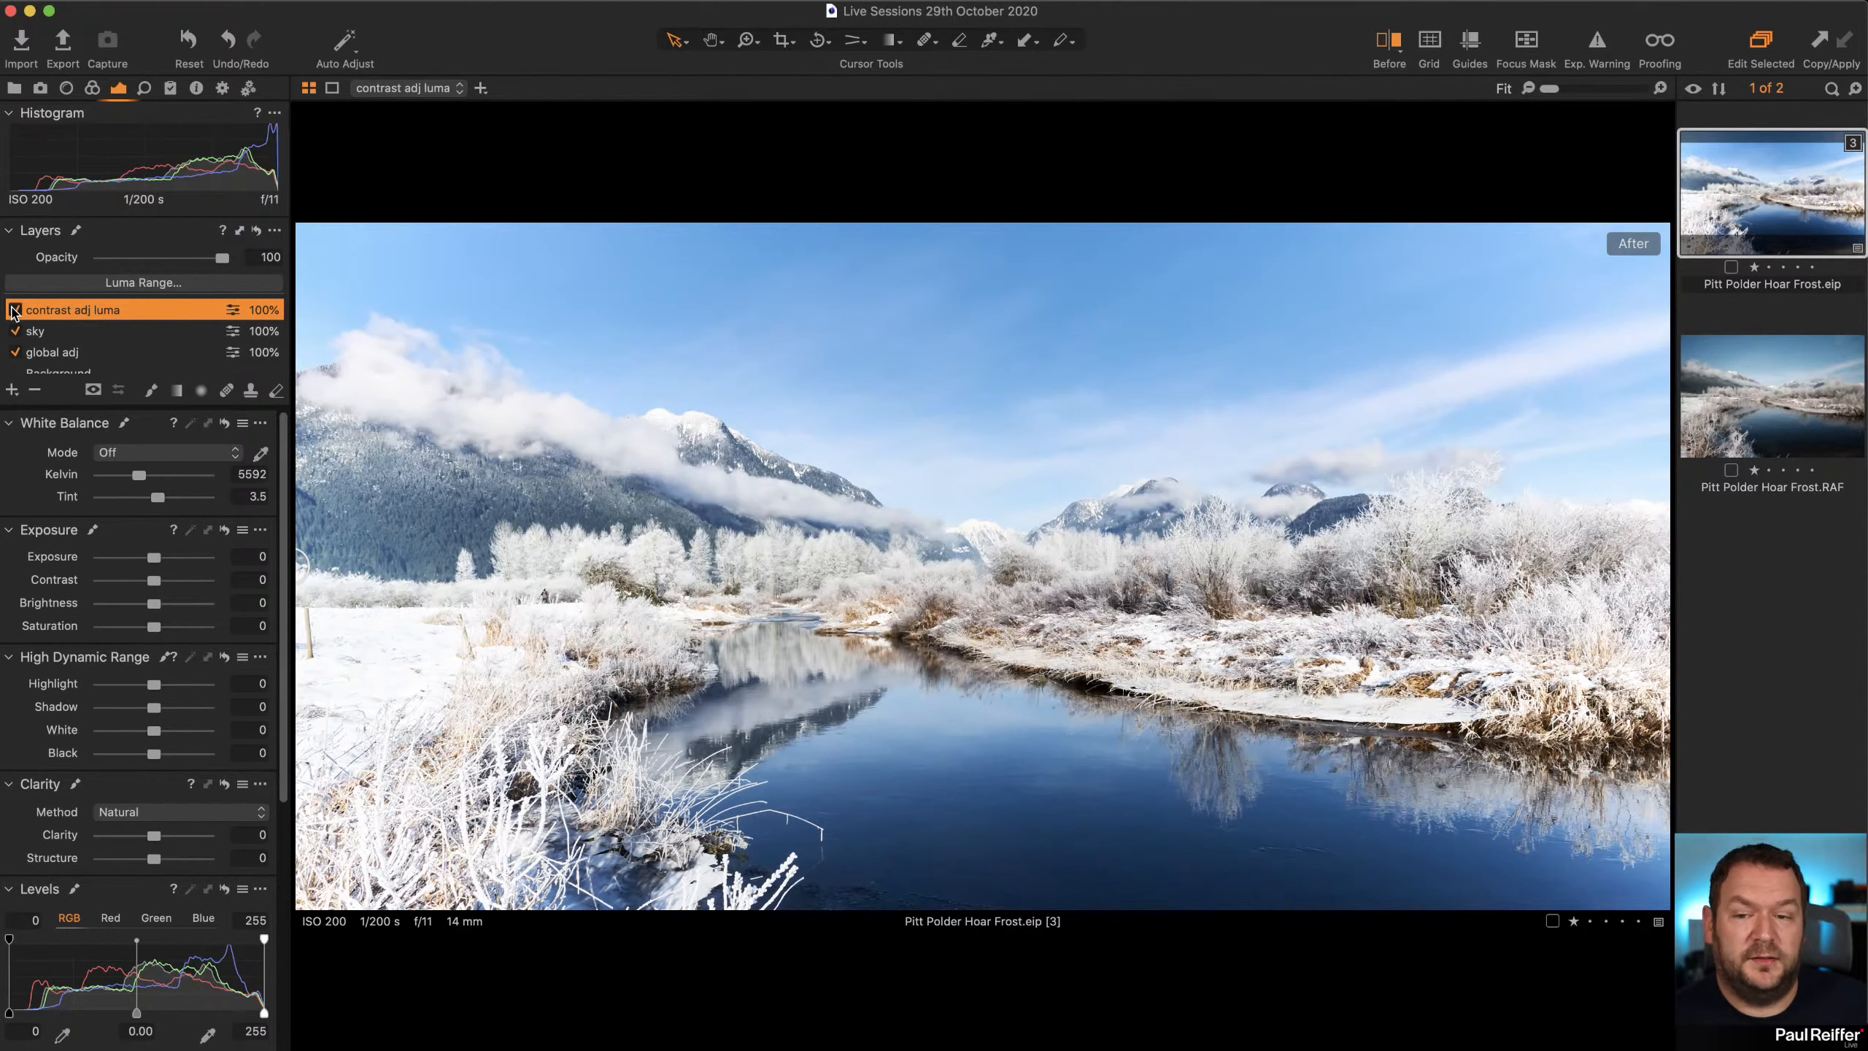
click(14, 310)
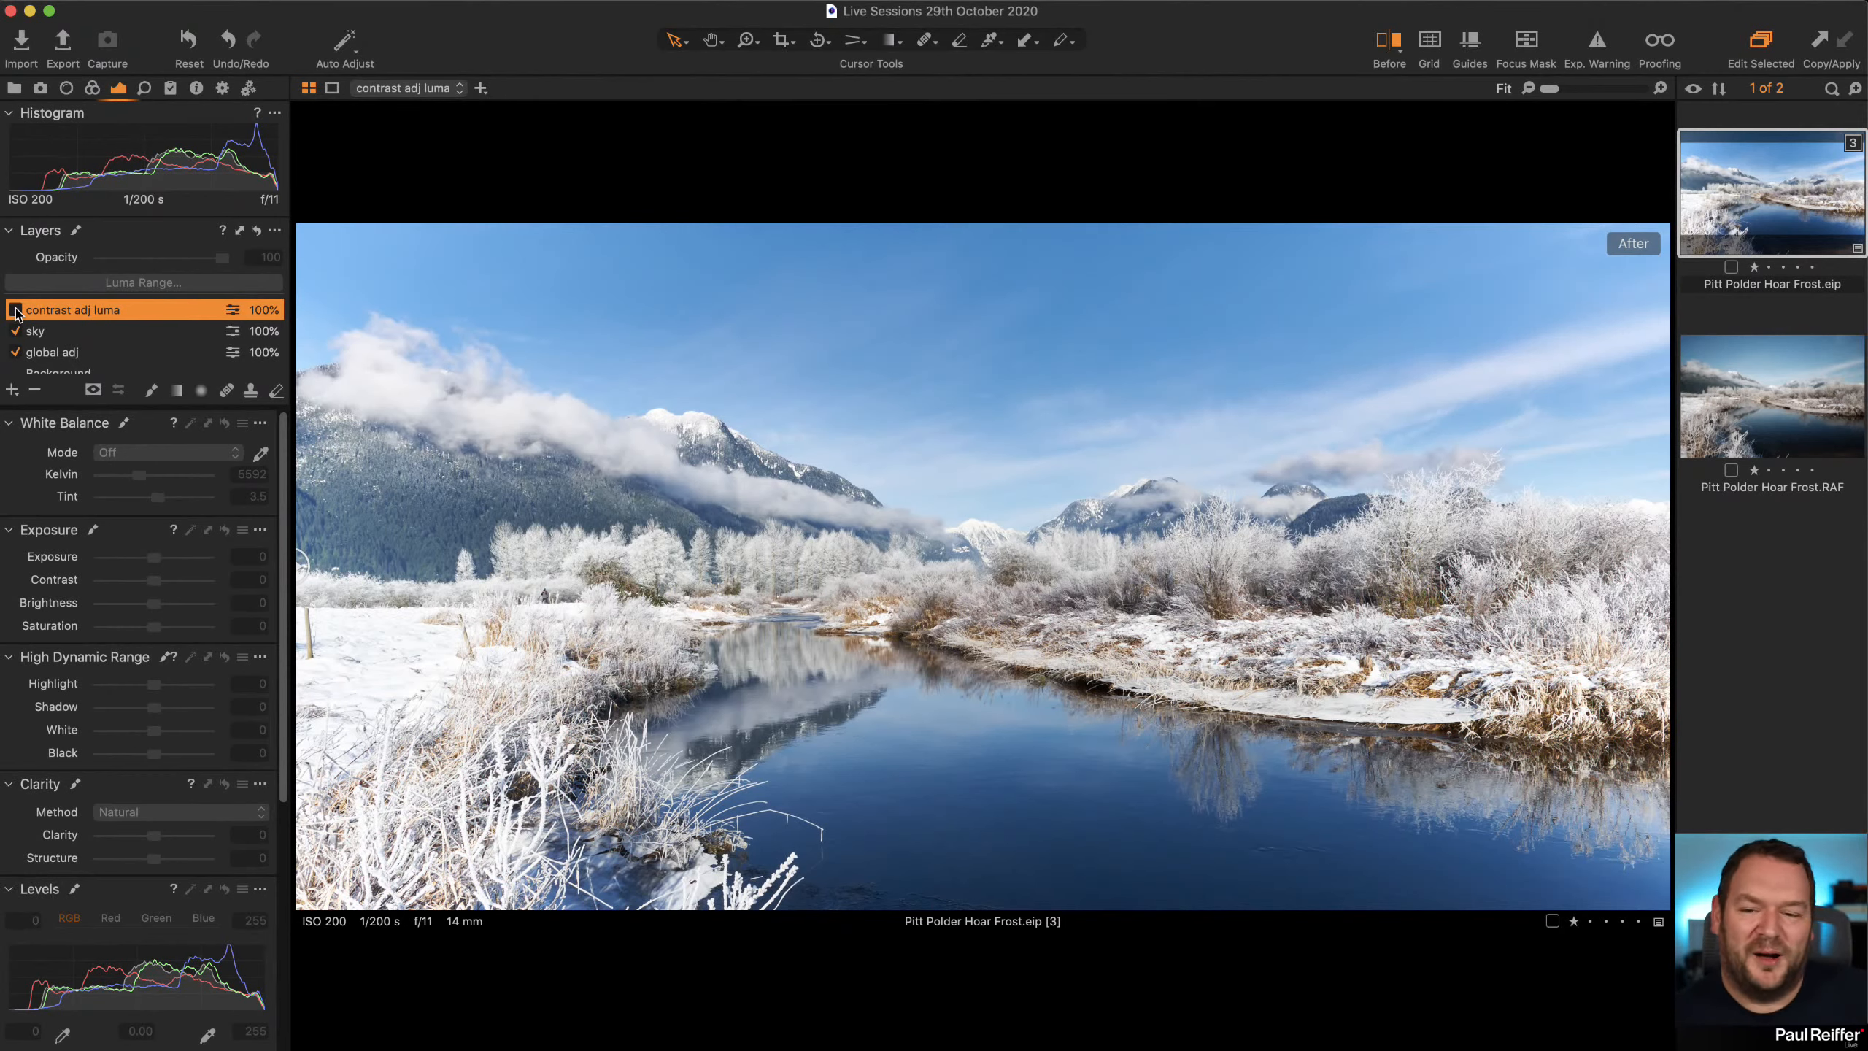
click(14, 310)
Display the layer's curve and check the contrast adj luma layer's effect on the frosted foreground grass up close, leaving it enabled
scroll(89, 596, down, 10)
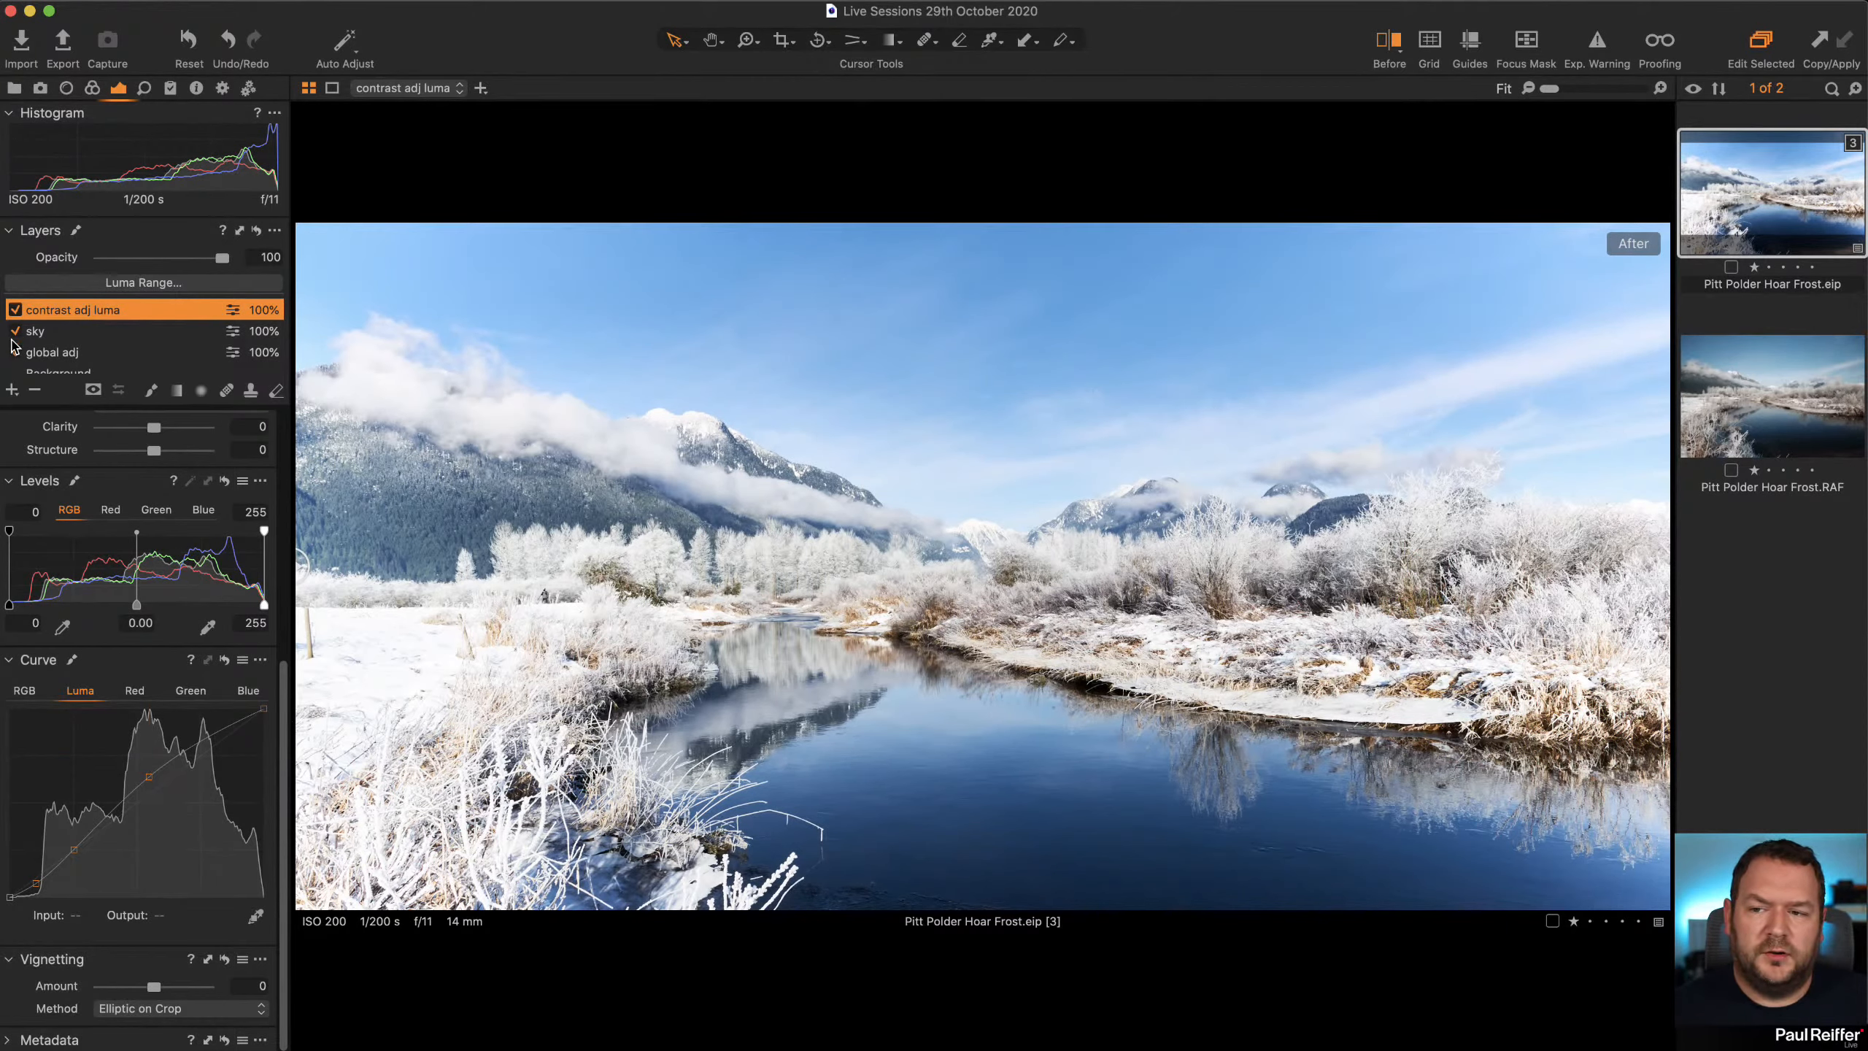
click(15, 309)
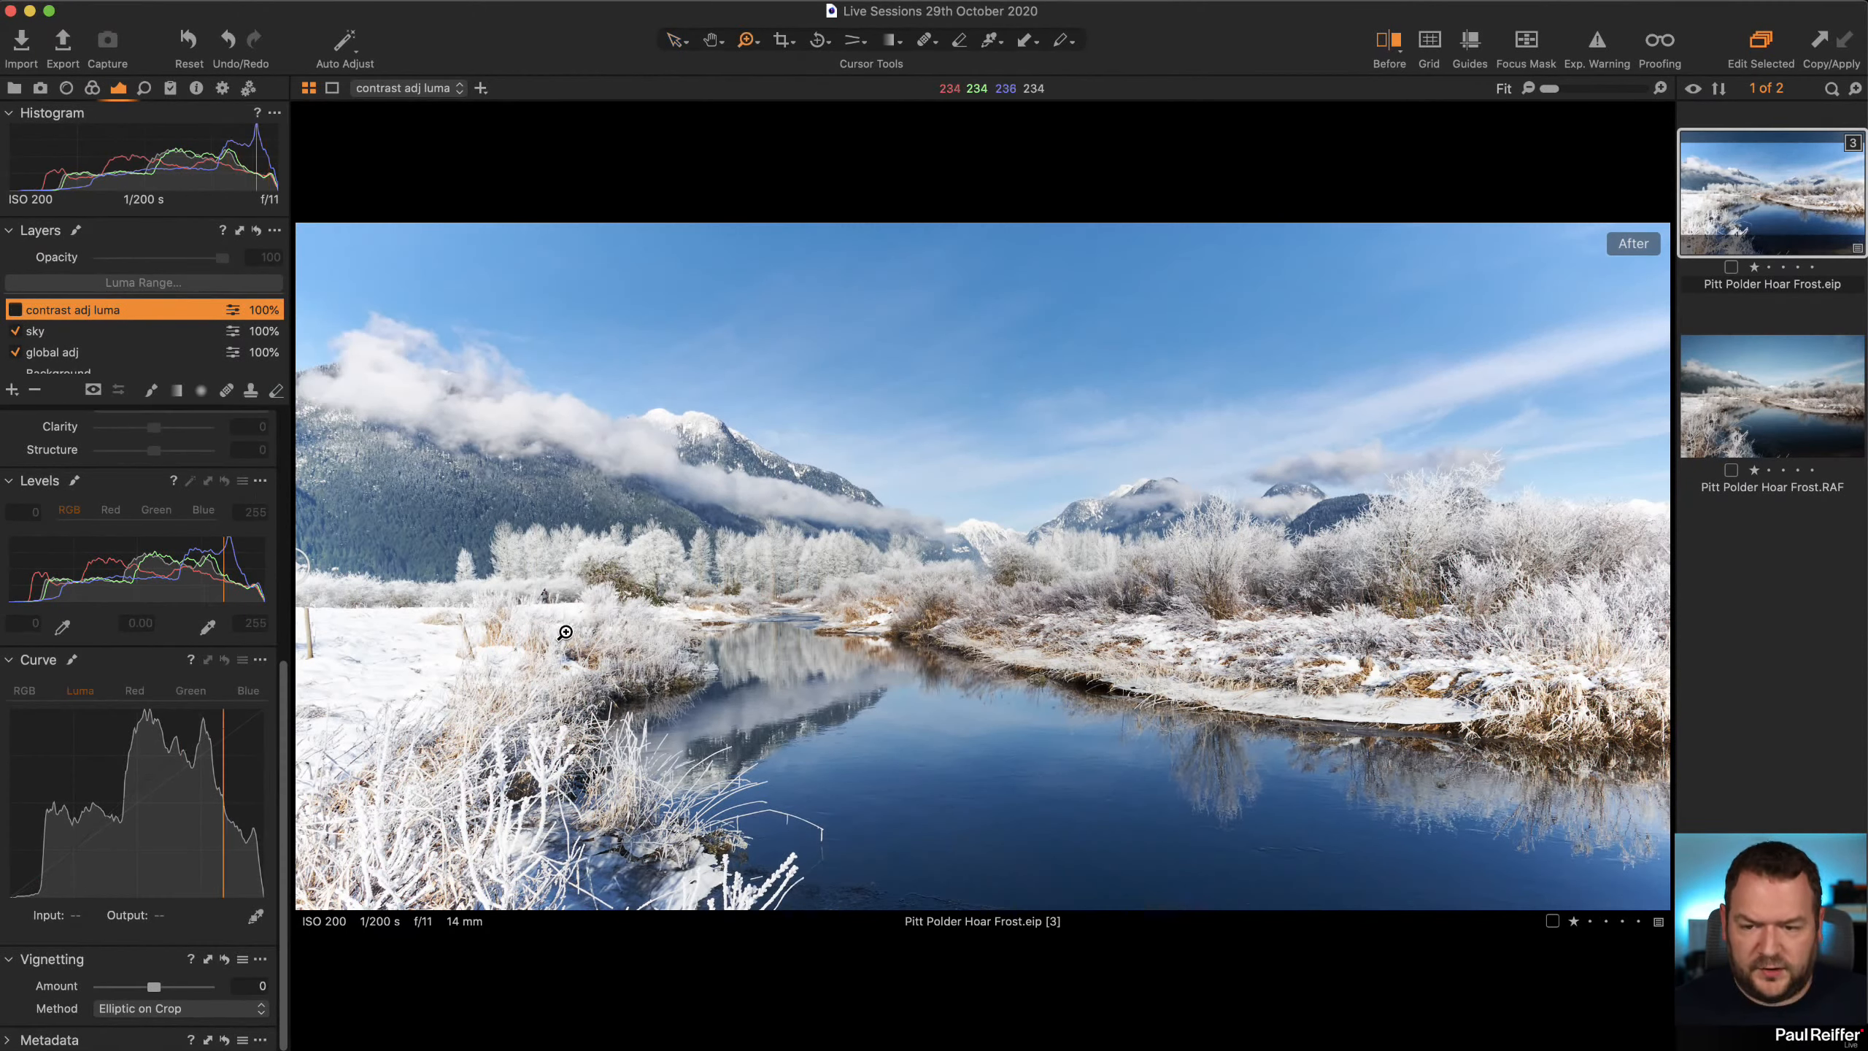
click(565, 632)
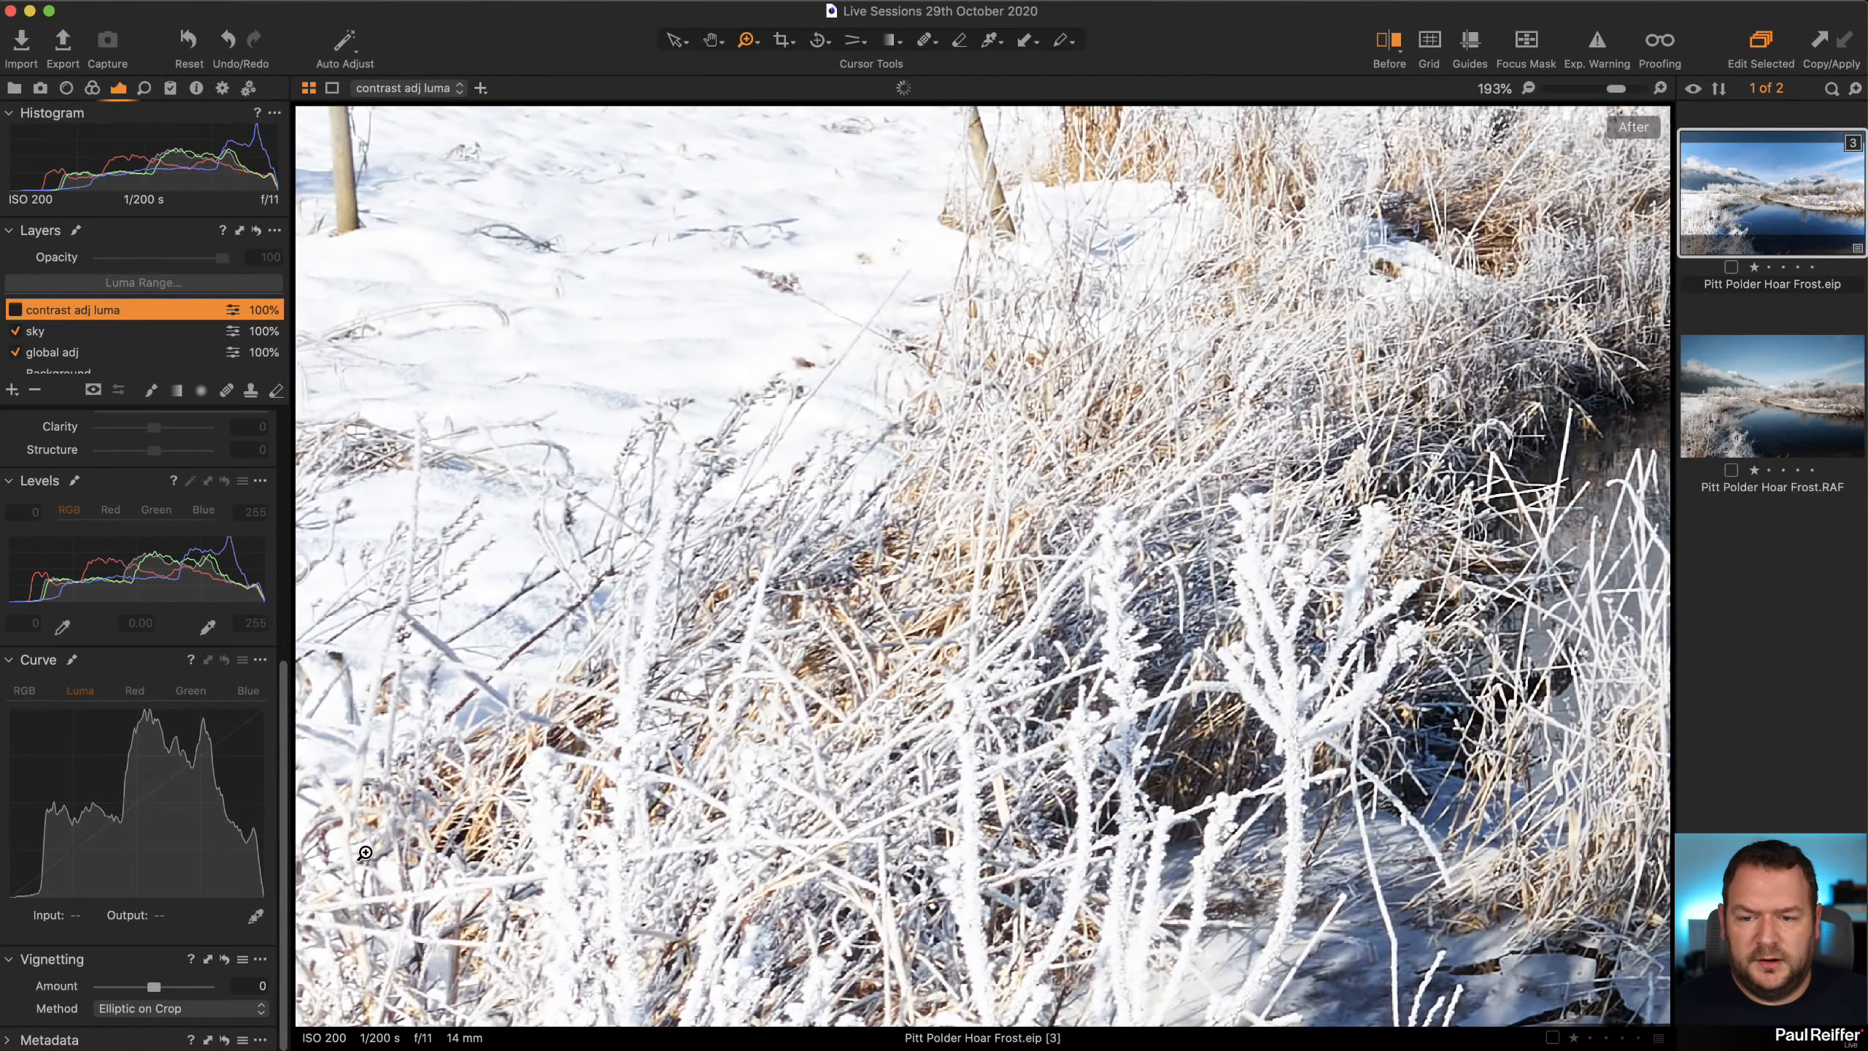
click(15, 310)
click(13, 310)
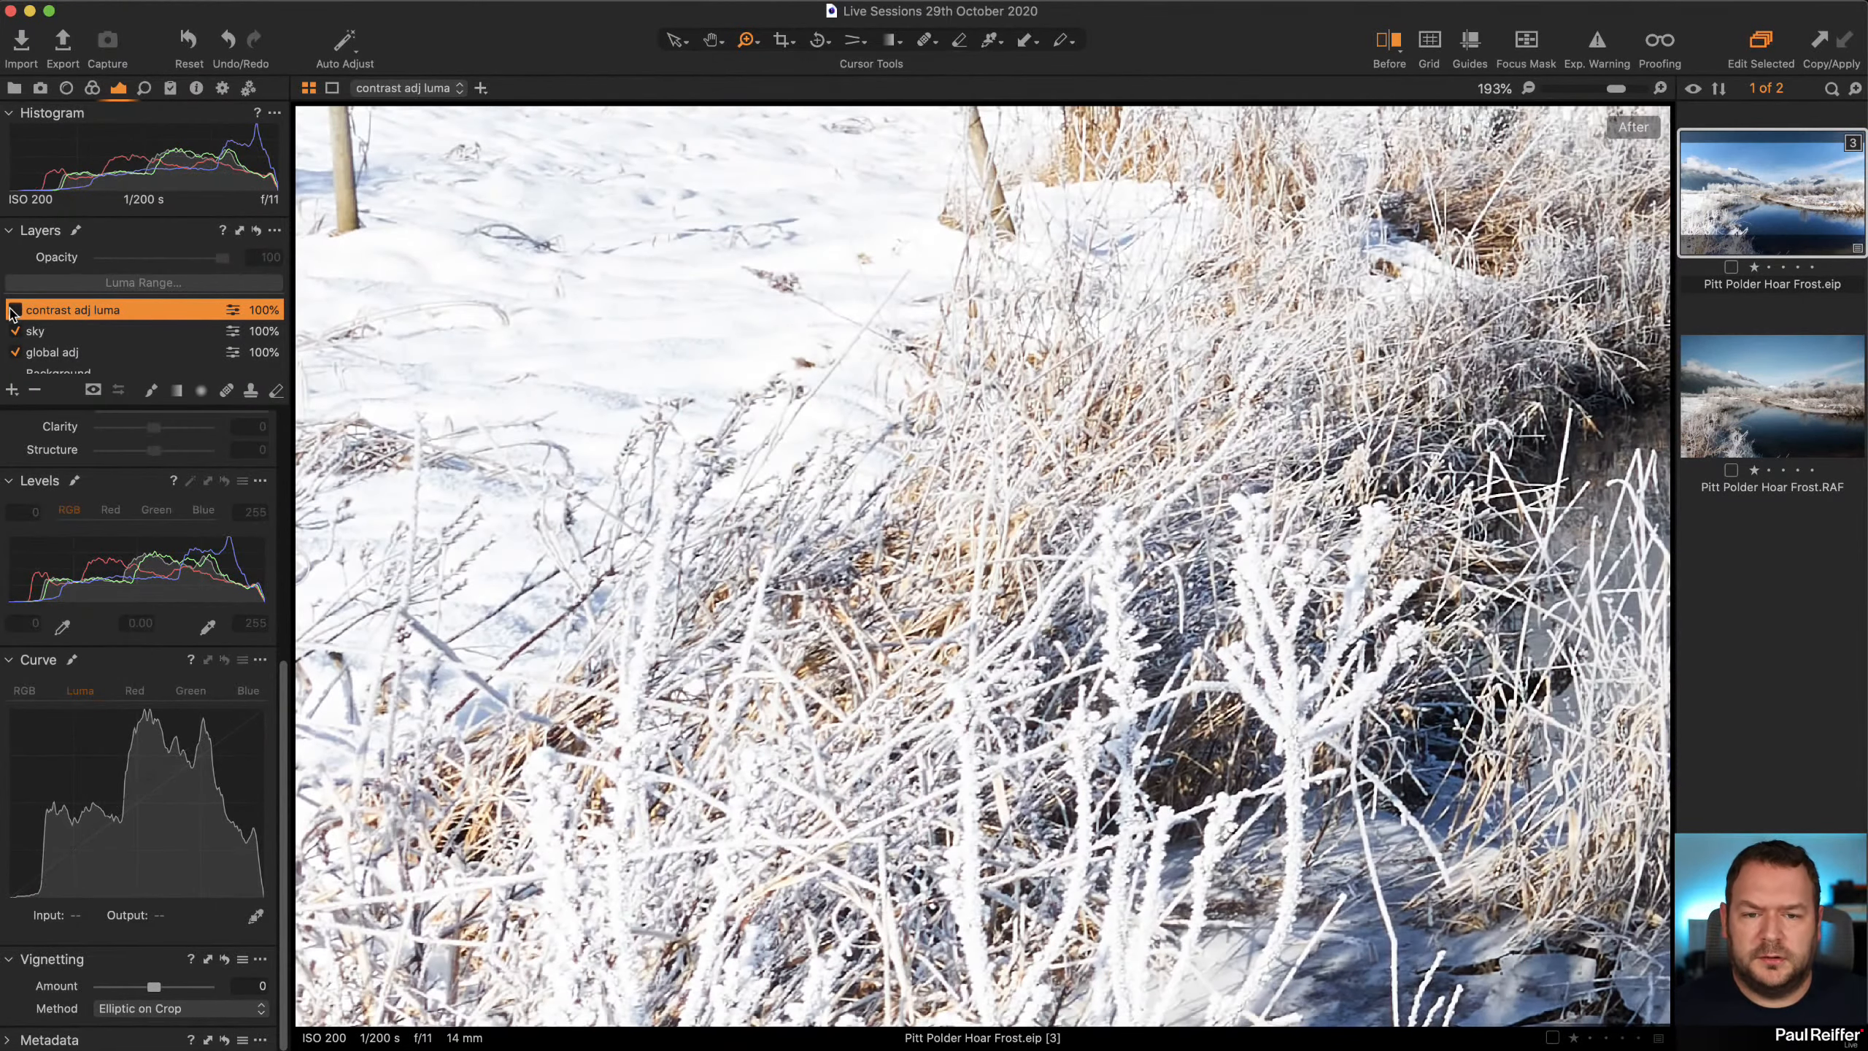
click(13, 310)
click(14, 311)
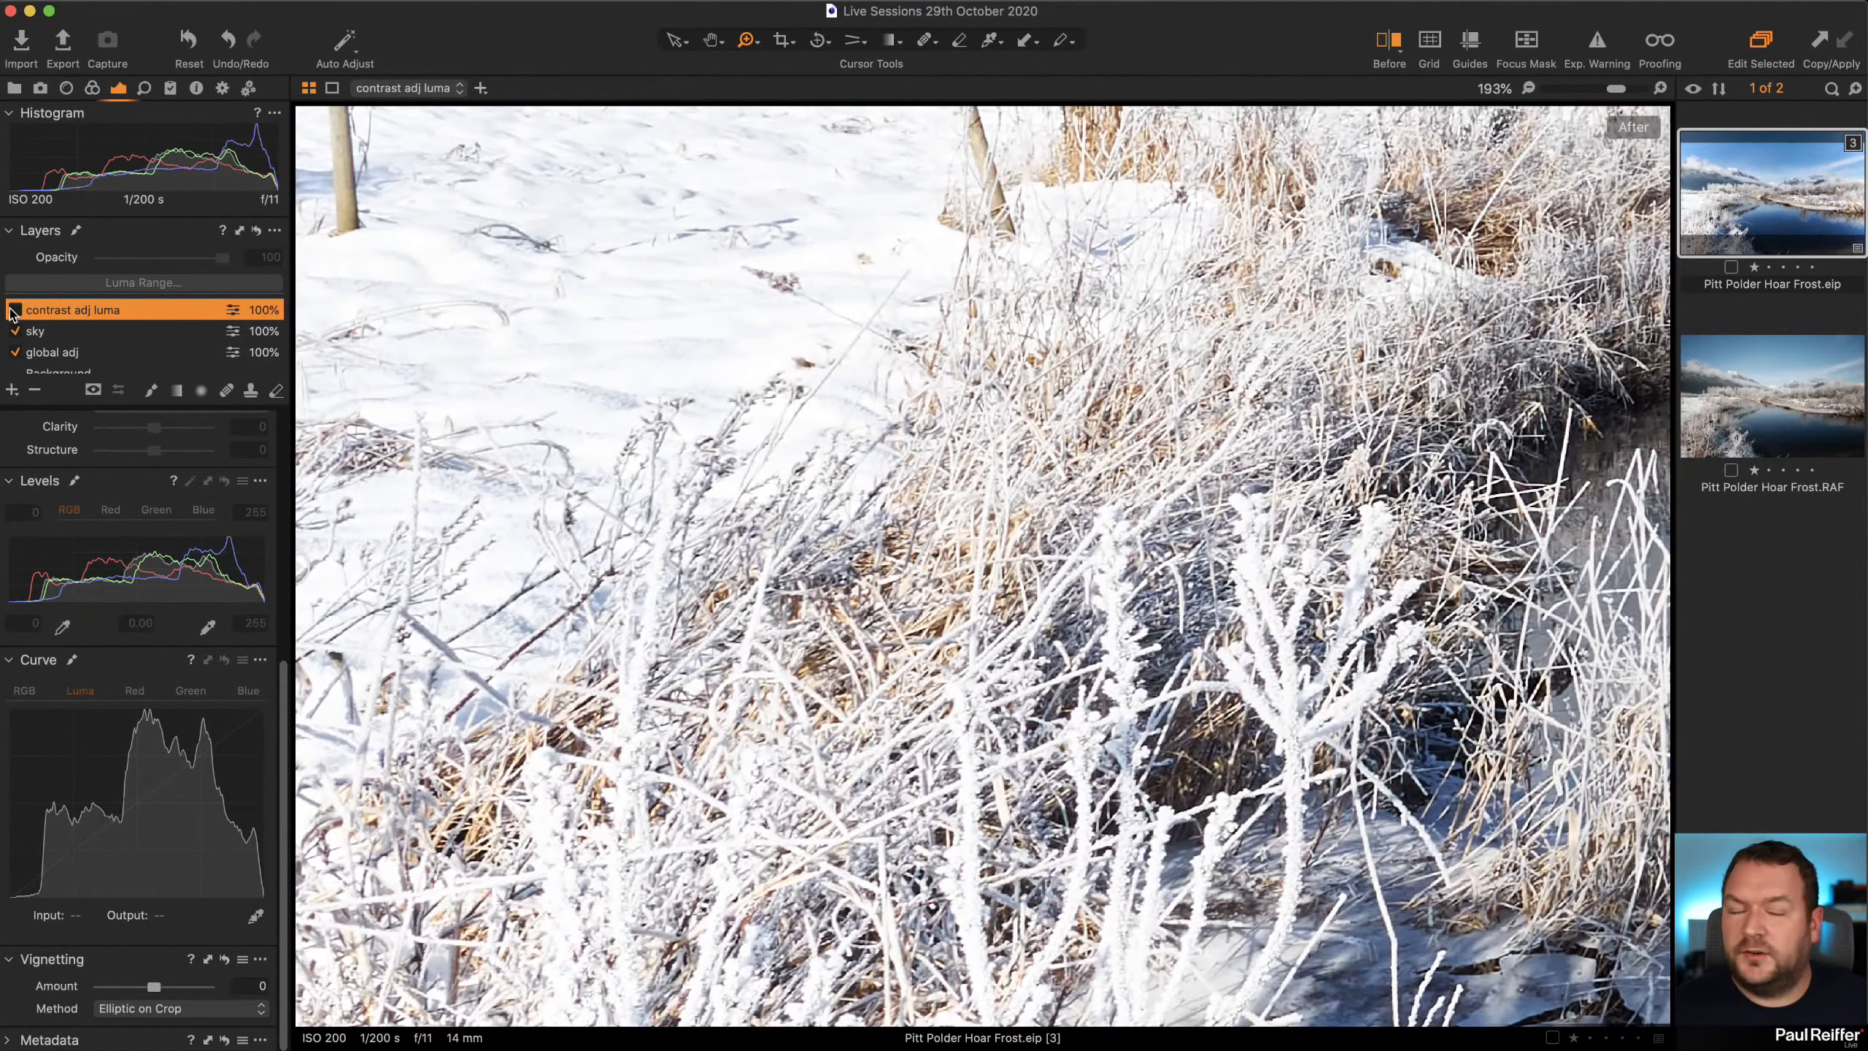
click(14, 310)
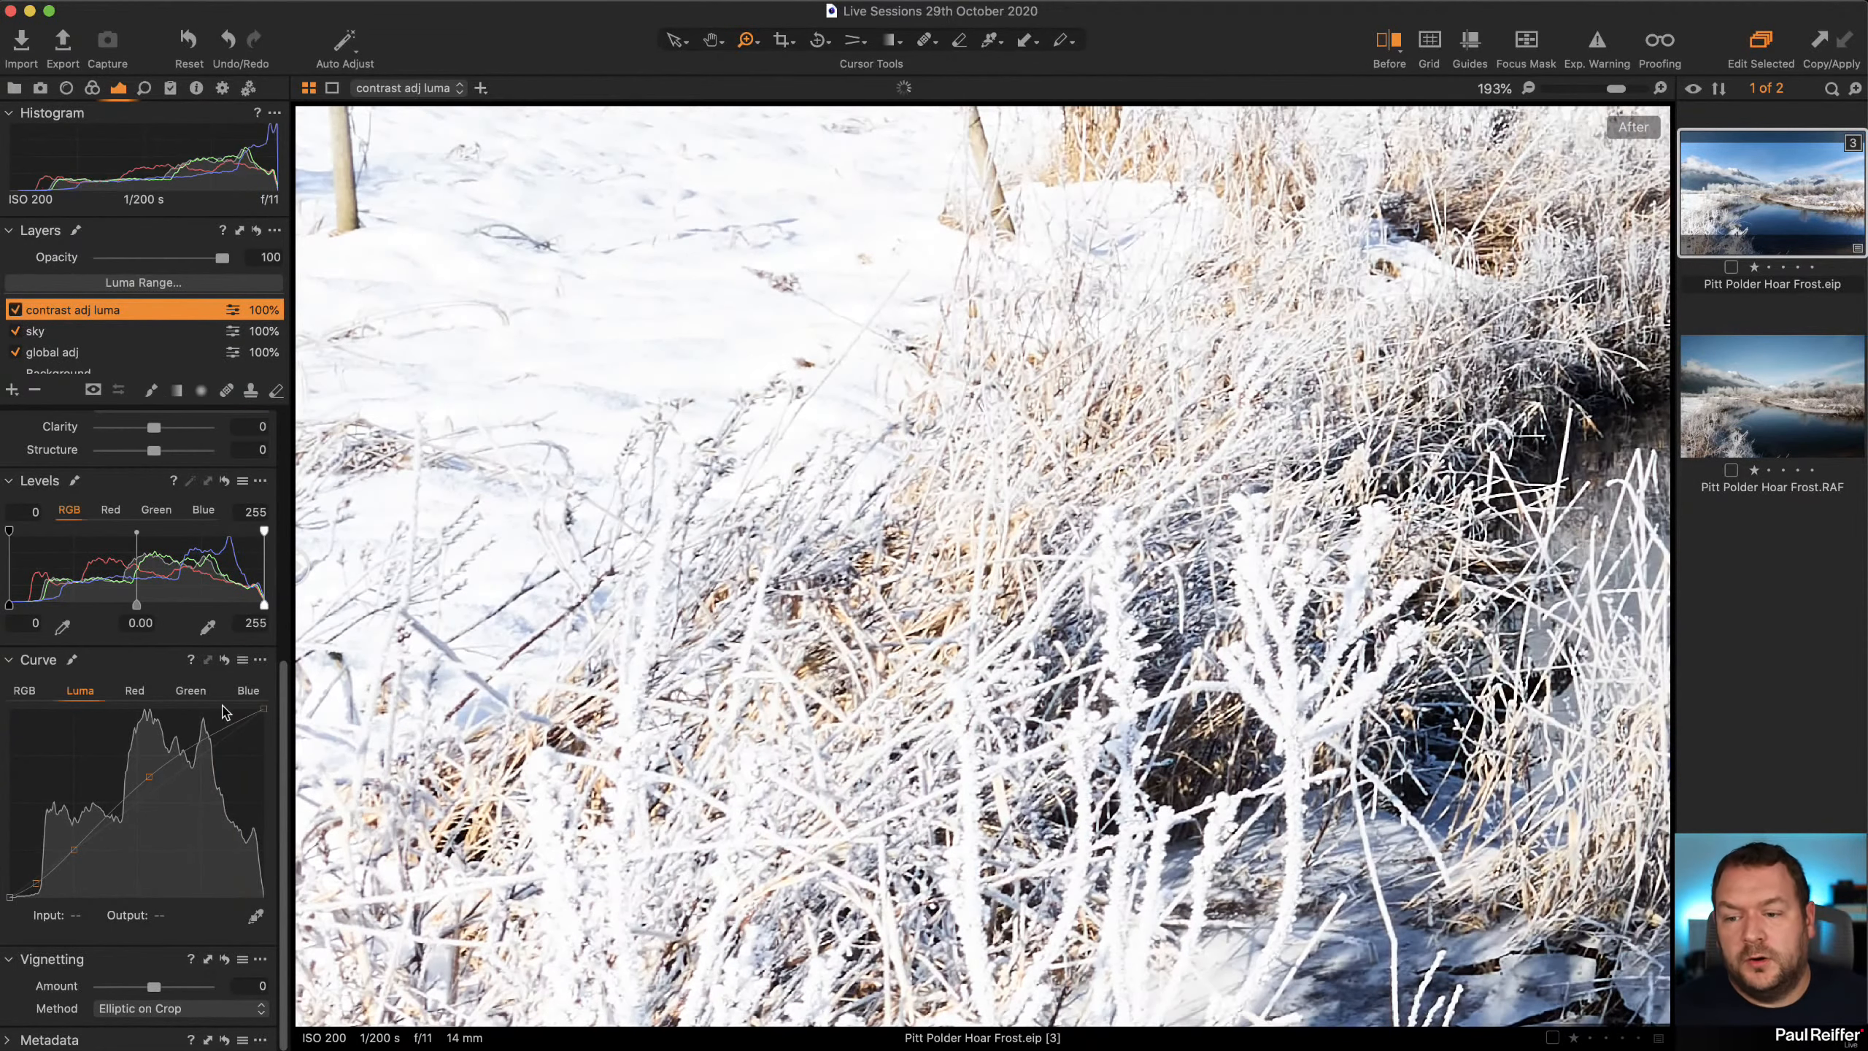
Lower the upper point of the contrast adj luma layer's Luma curve to input 145, output 148, and show the full photo
drag(151, 779, 154, 788)
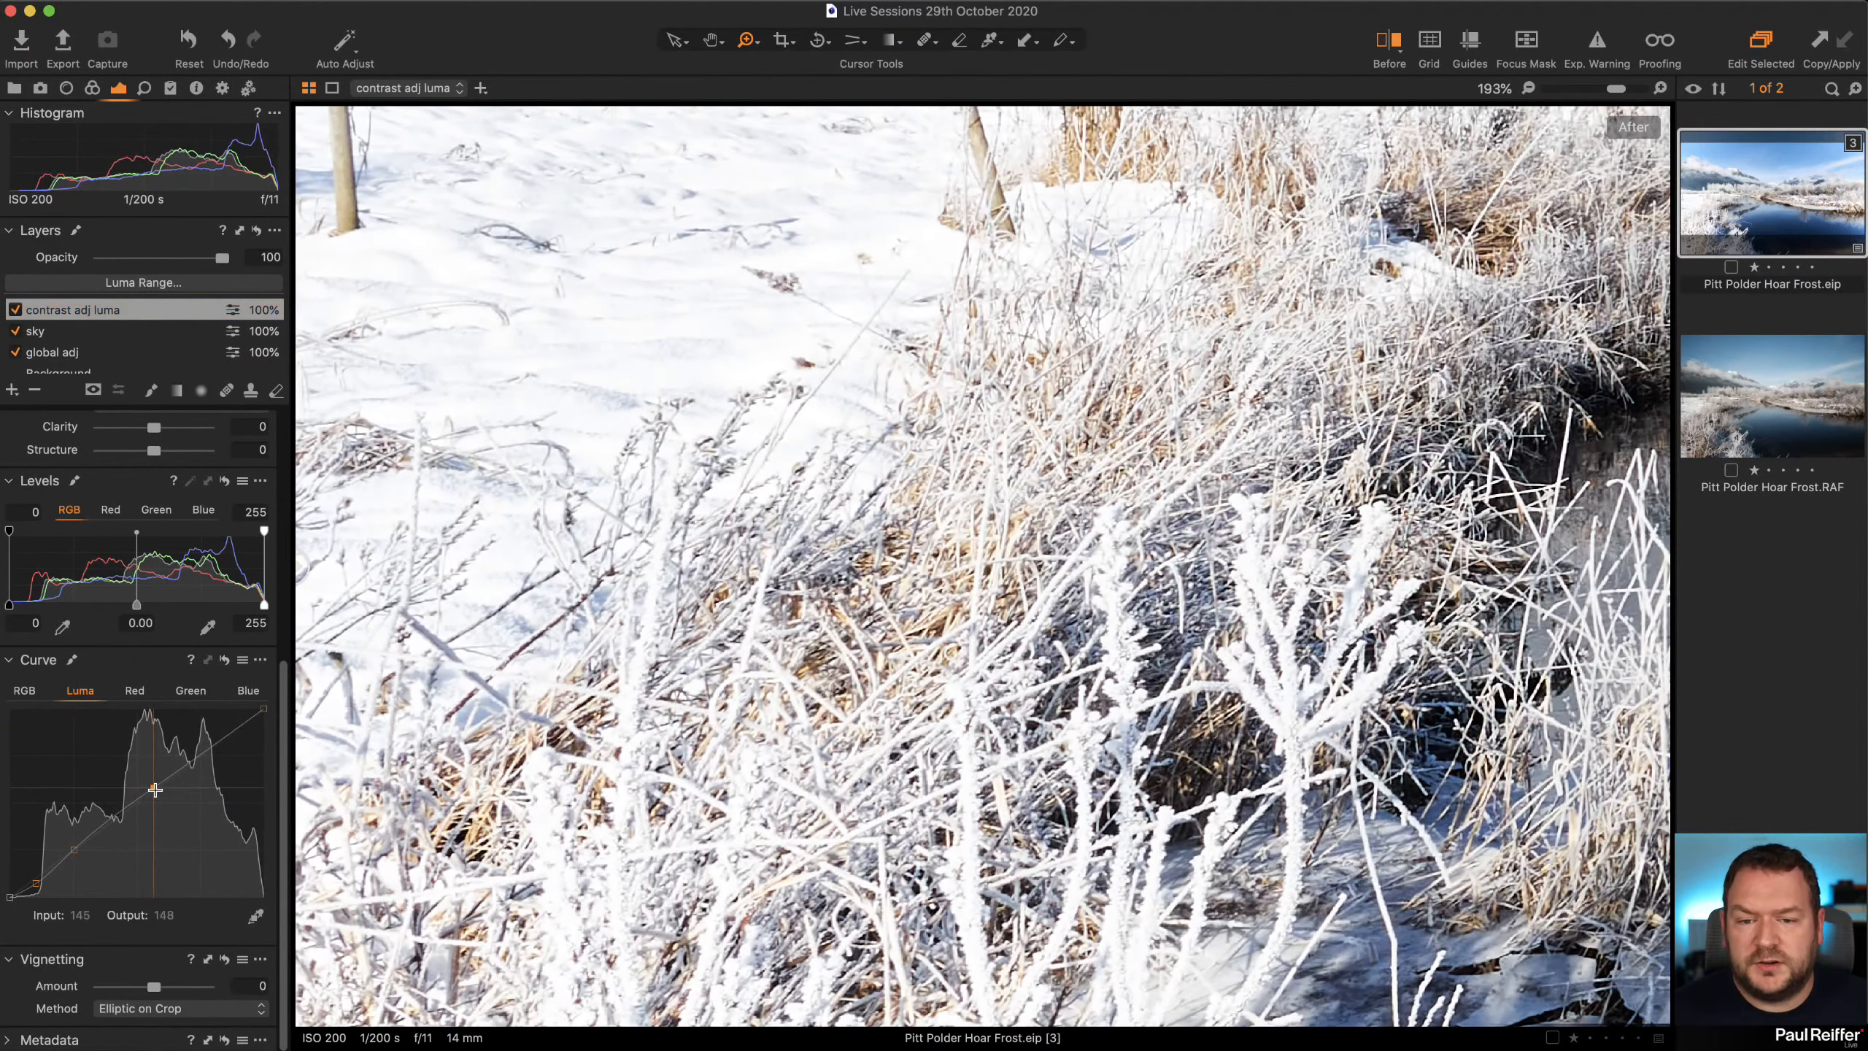
double_click(633, 496)
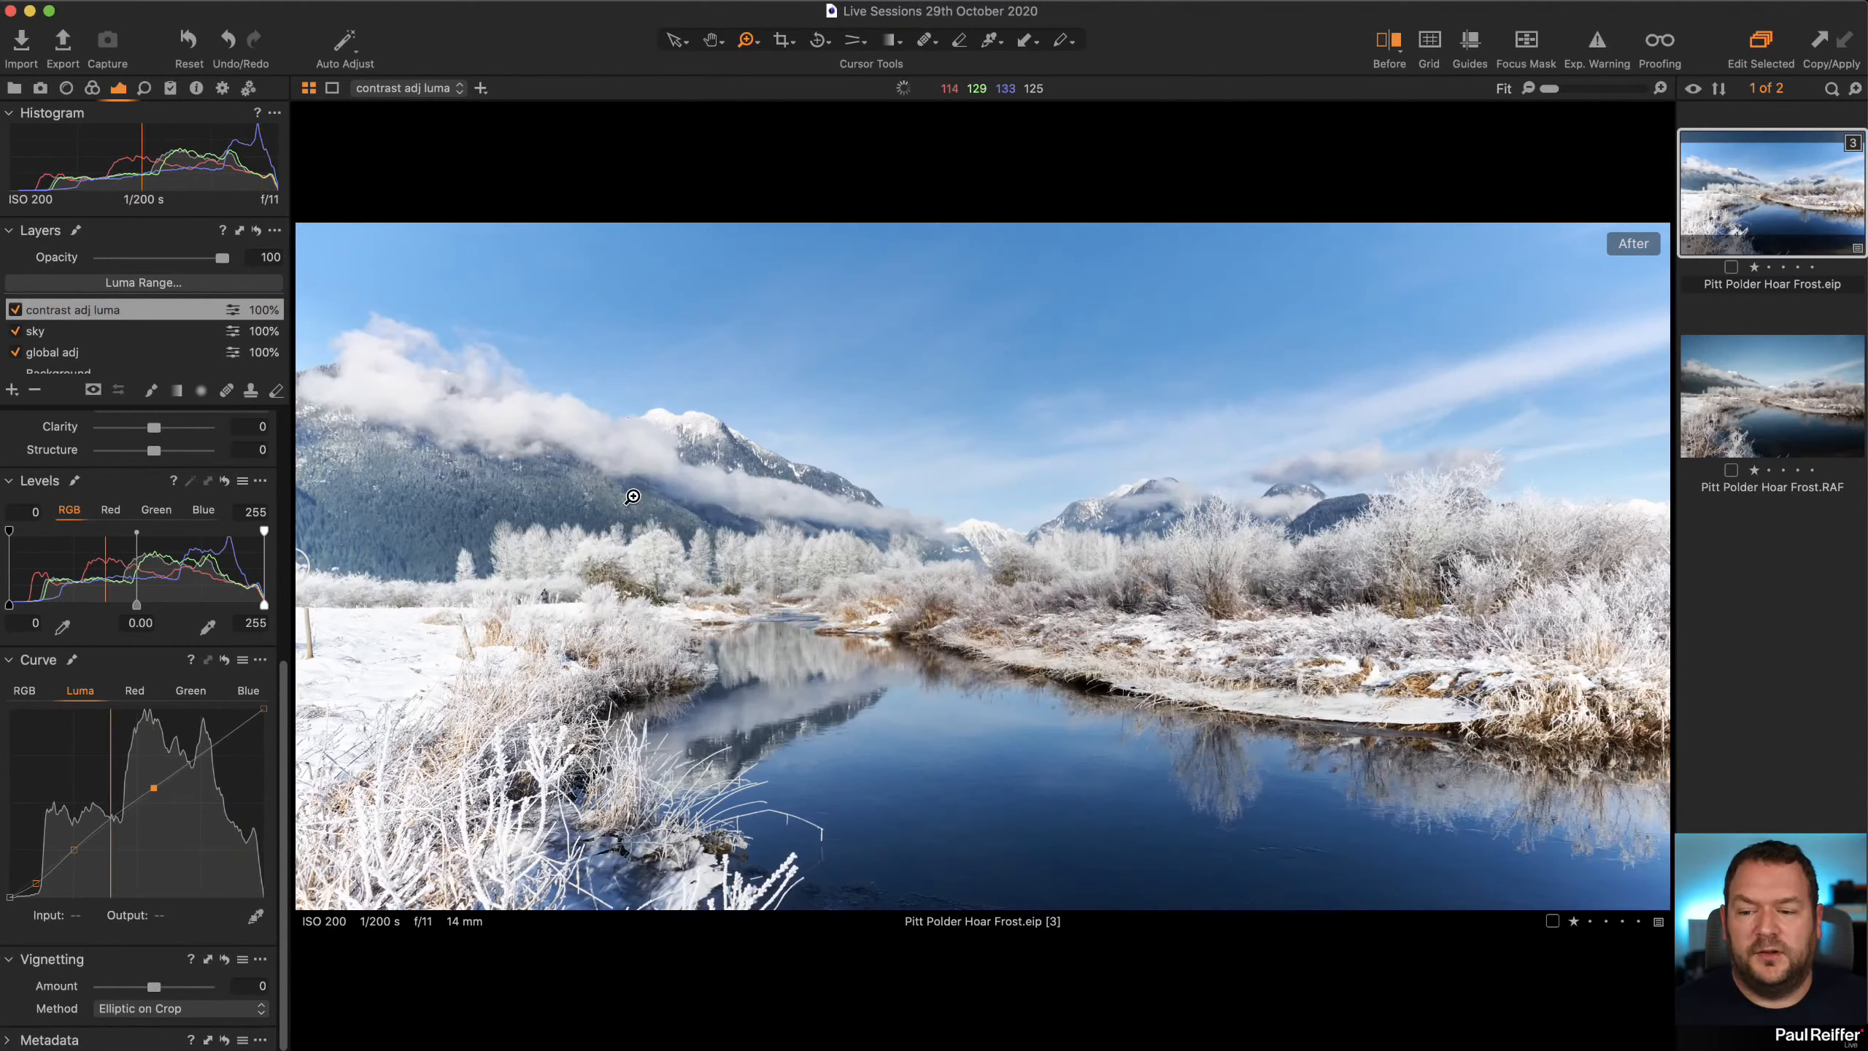
Check the softened curve on the full photo by toggling the contrast adj luma layer, leaving it disabled
click(15, 310)
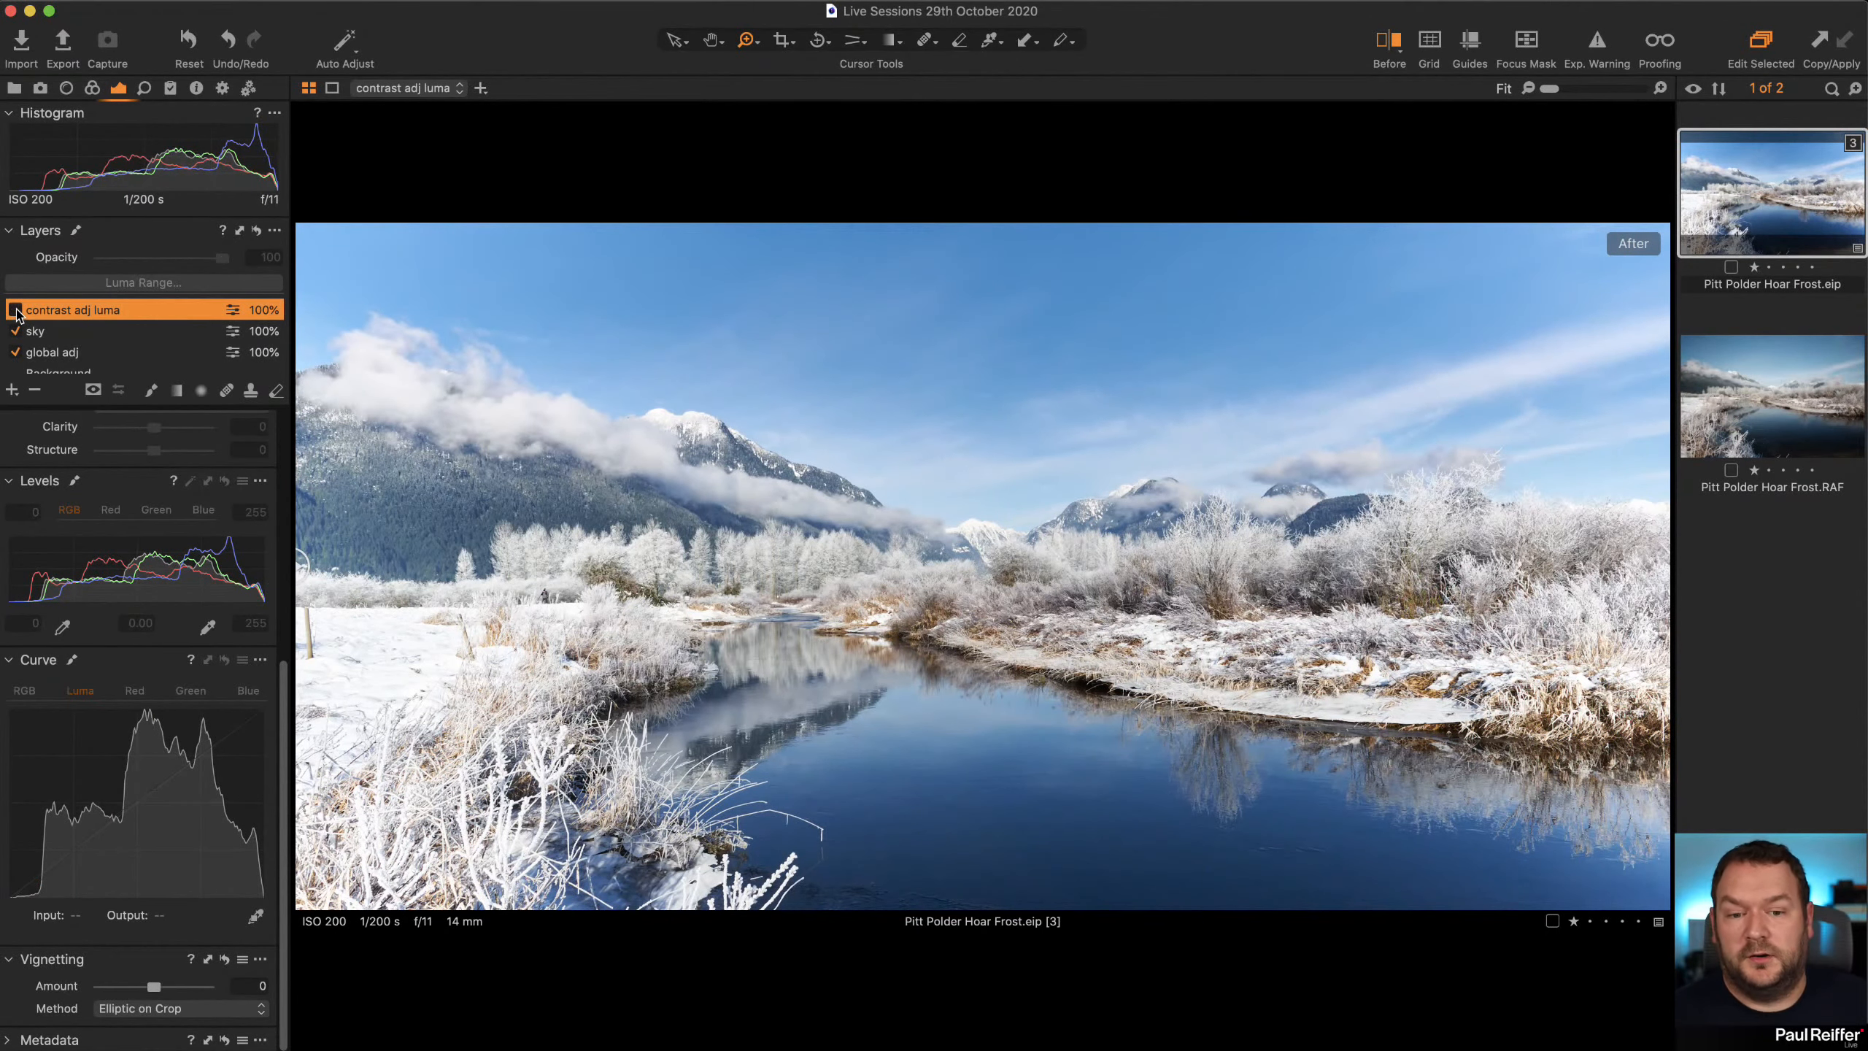
click(15, 311)
click(15, 310)
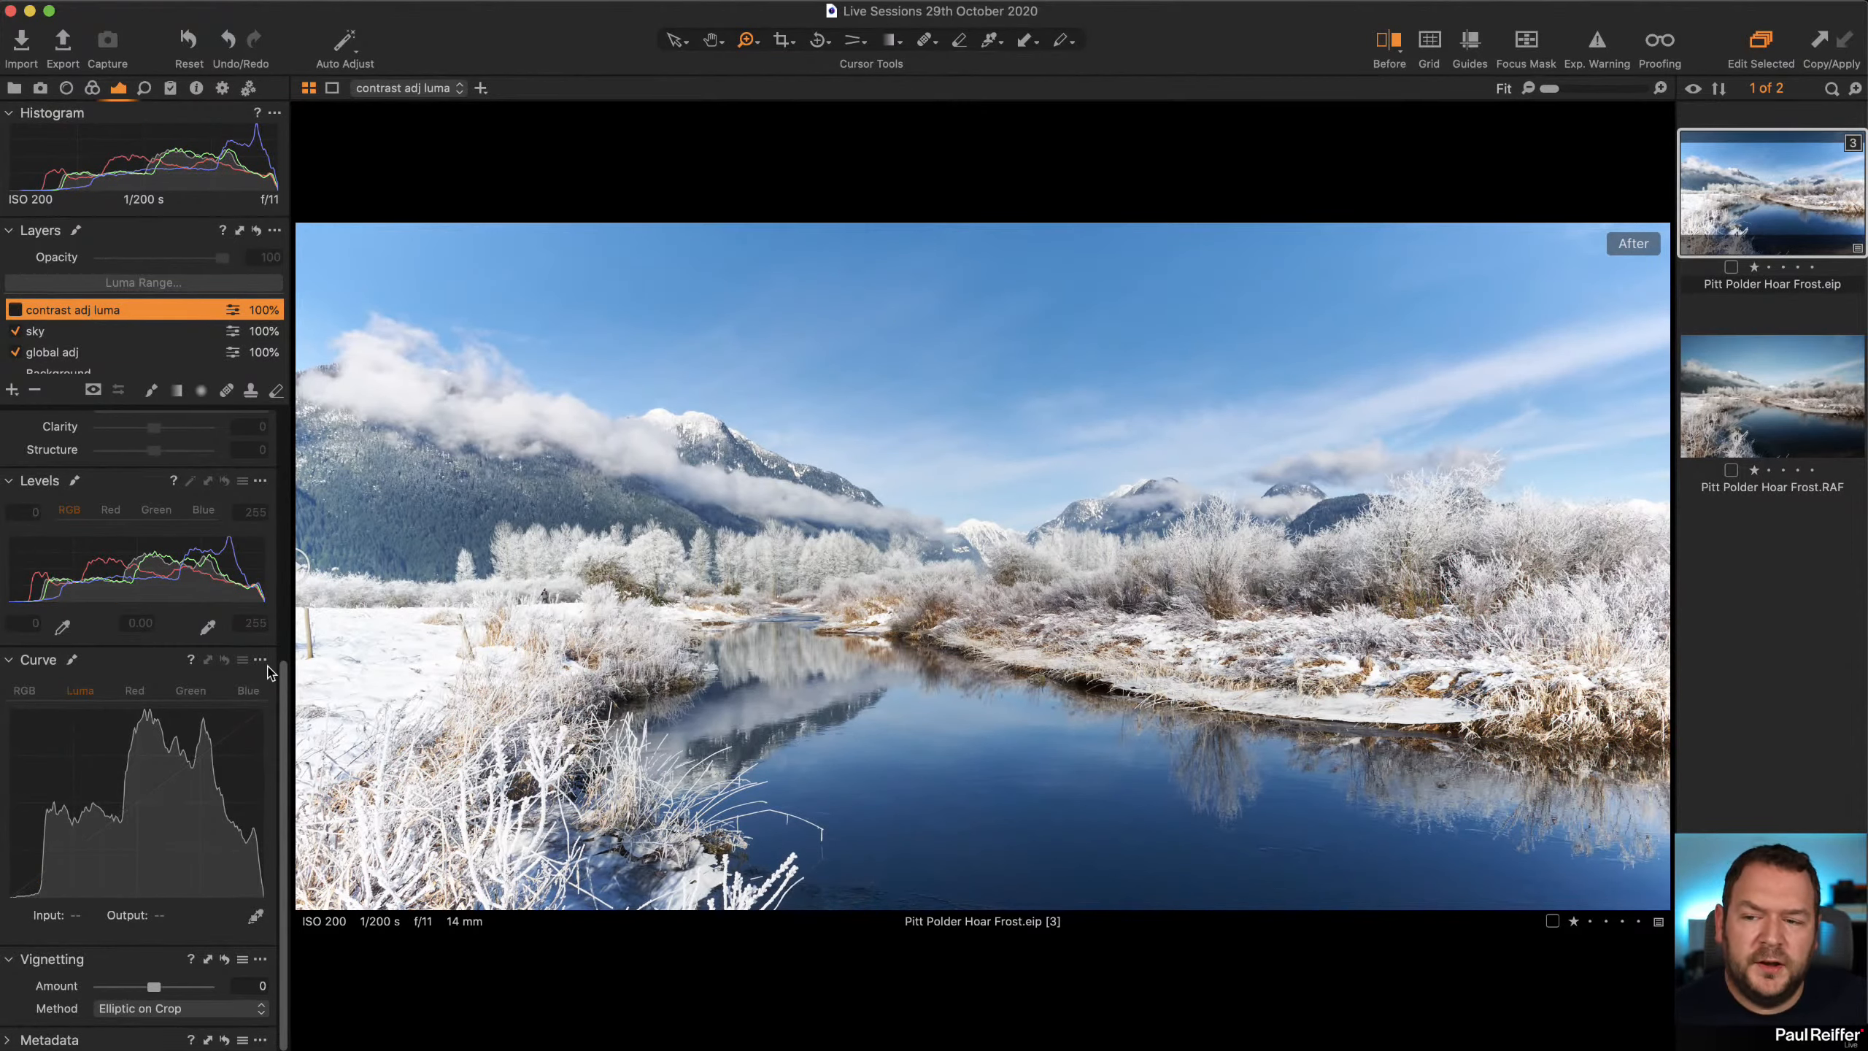
Slightly lower the shadow point of the re-enabled contrast adj luma layer's Luma curve, and remove that layer
click(16, 310)
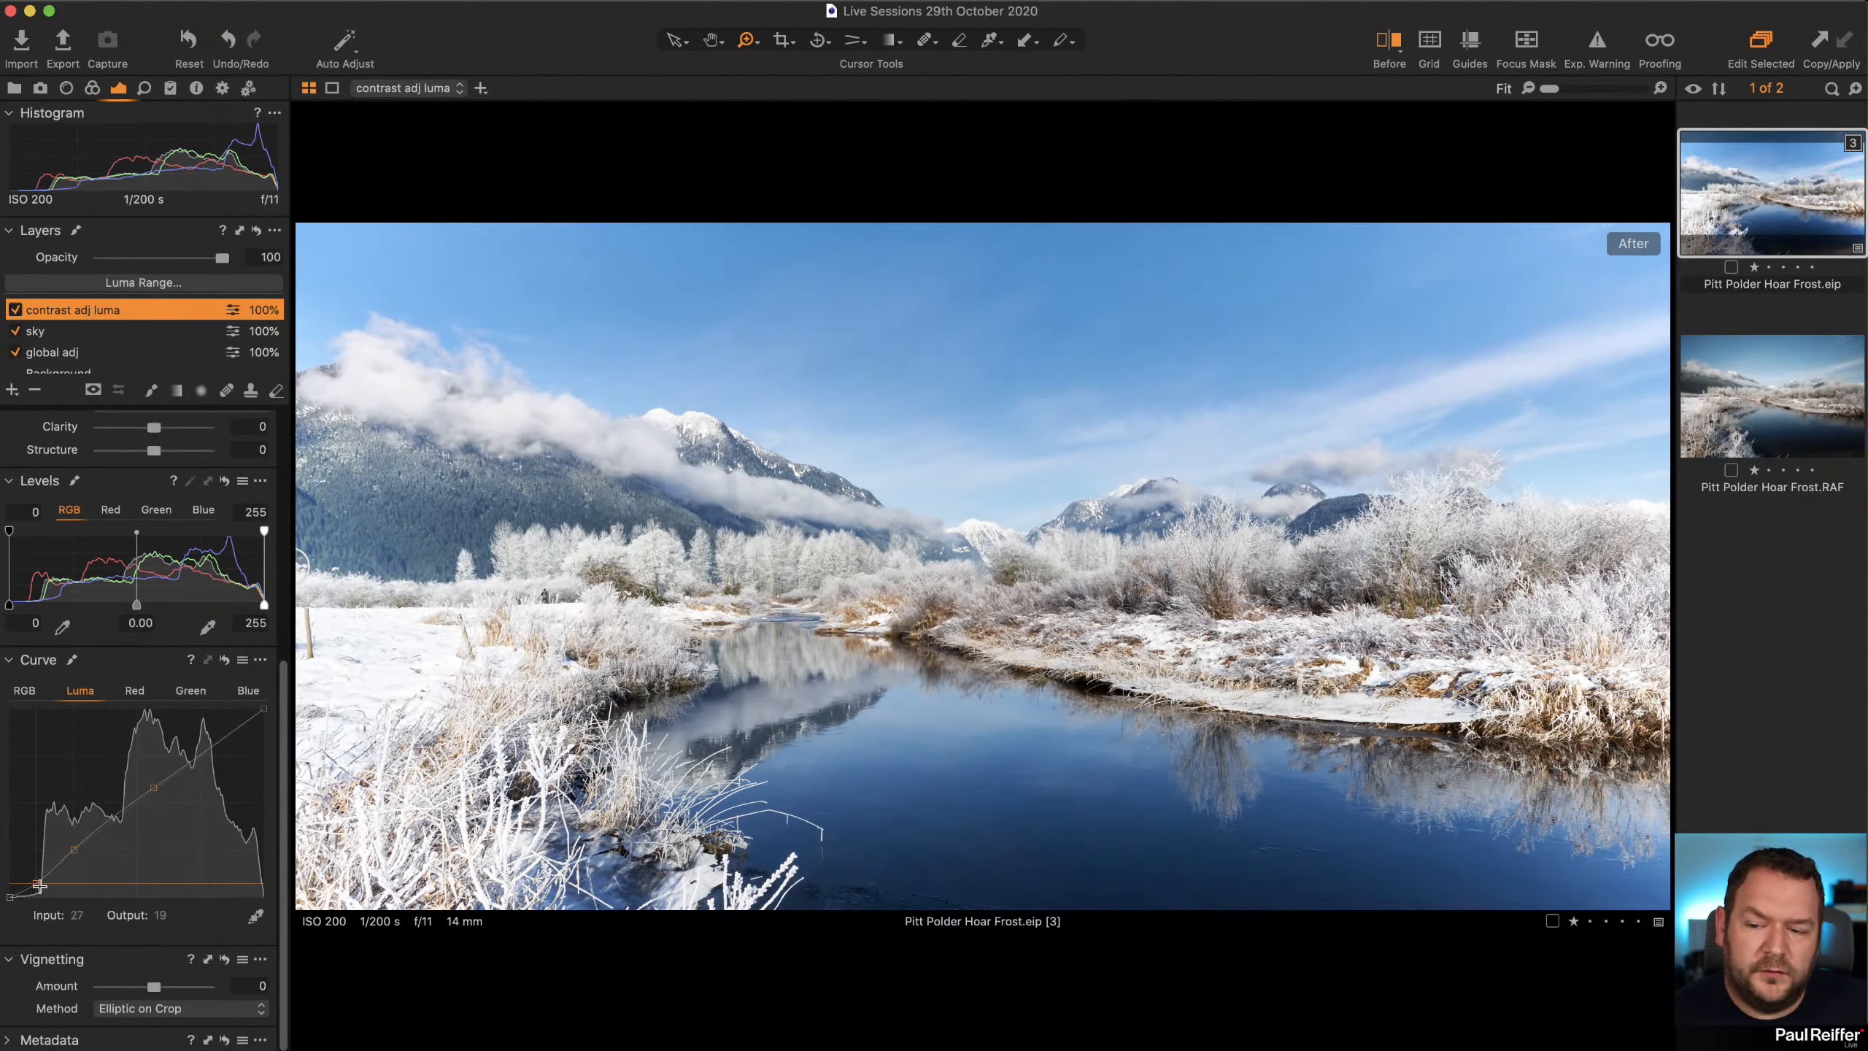
drag(36, 884, 36, 889)
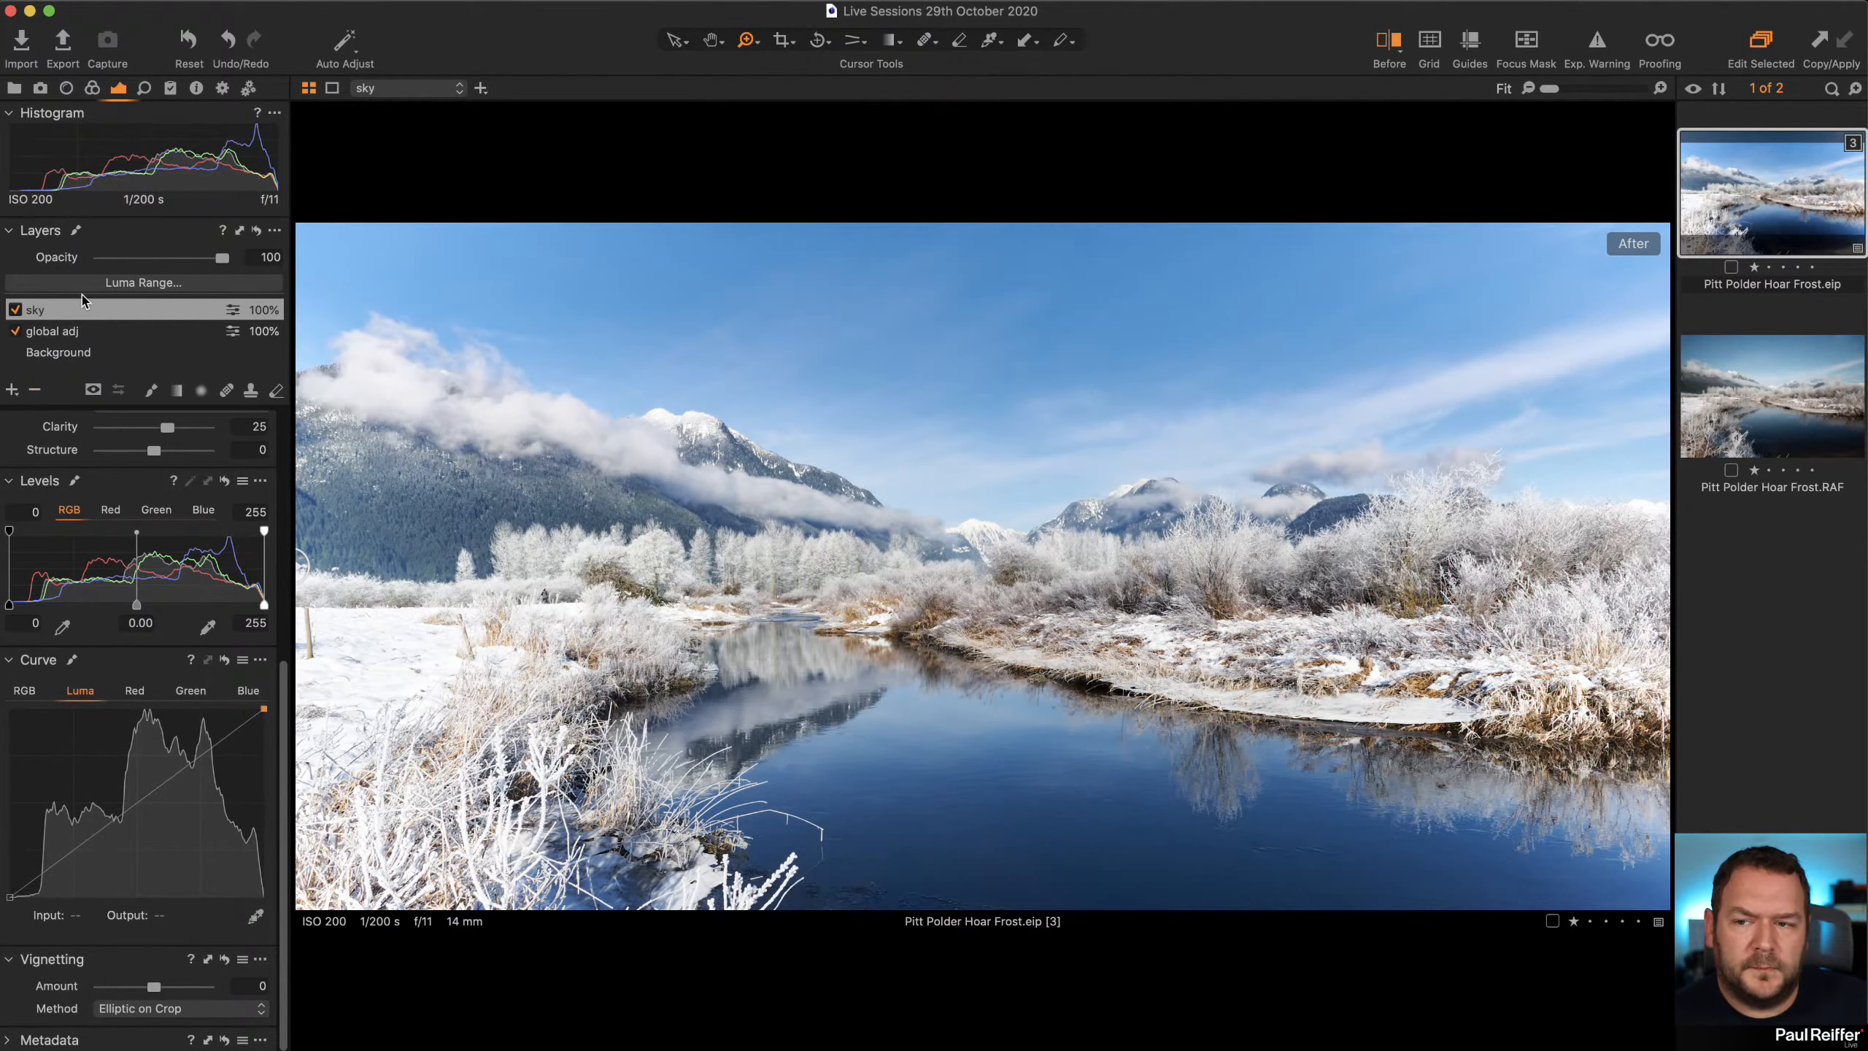
Compare the photo with and without the global adj layer, leaving it enabled, and review its High Dynamic Range and Clarity settings
click(14, 331)
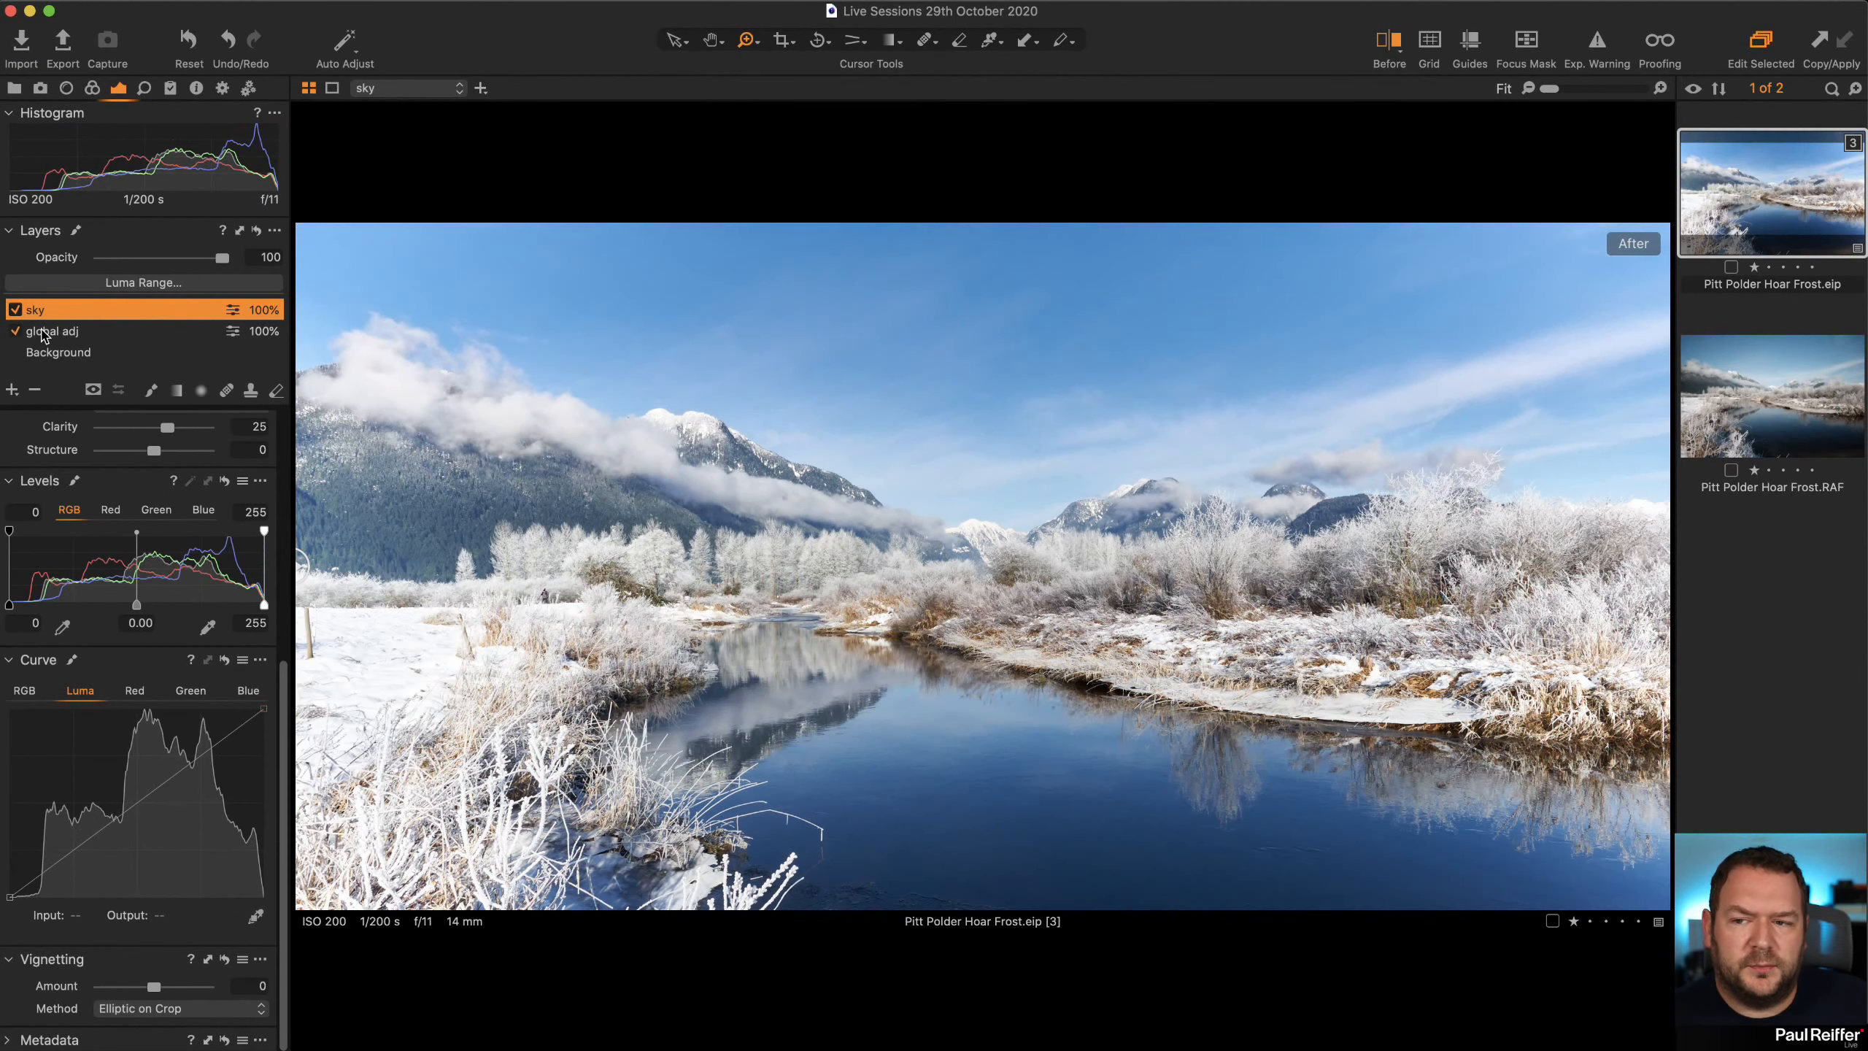
click(14, 331)
click(74, 337)
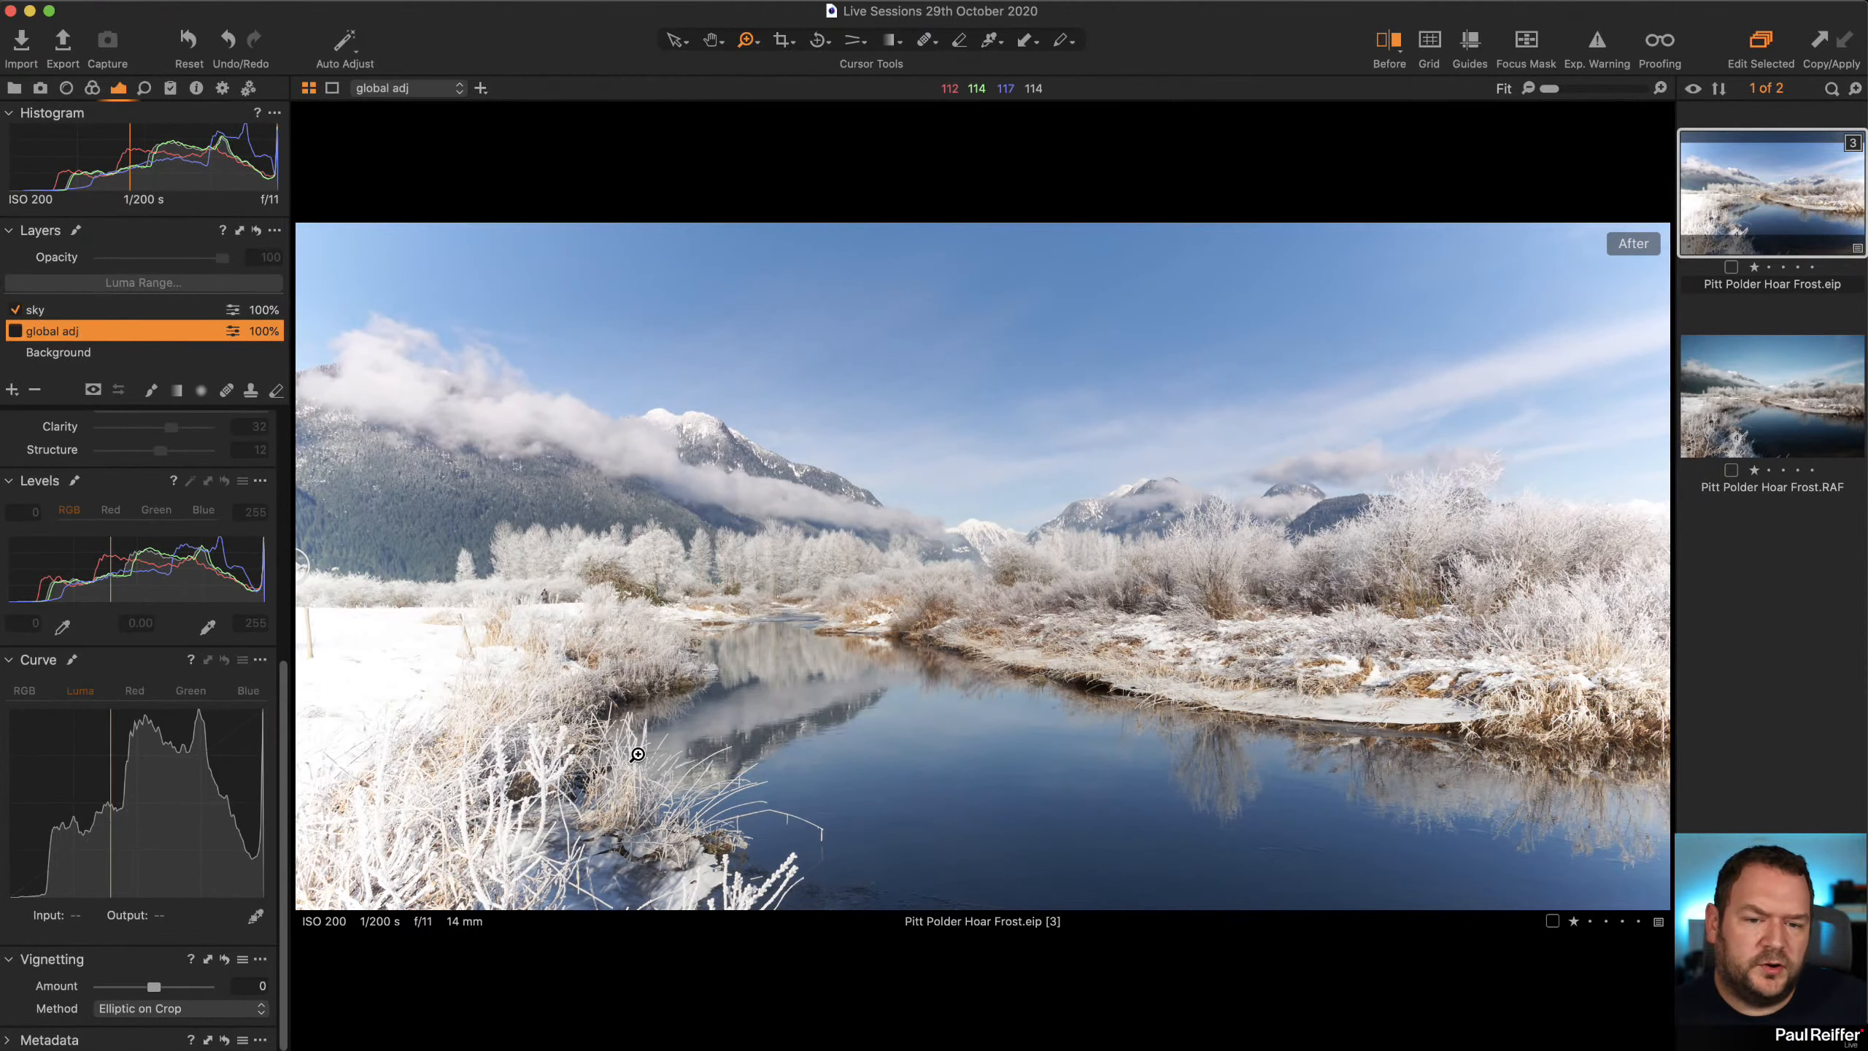
click(14, 332)
scroll(114, 412, up, 3)
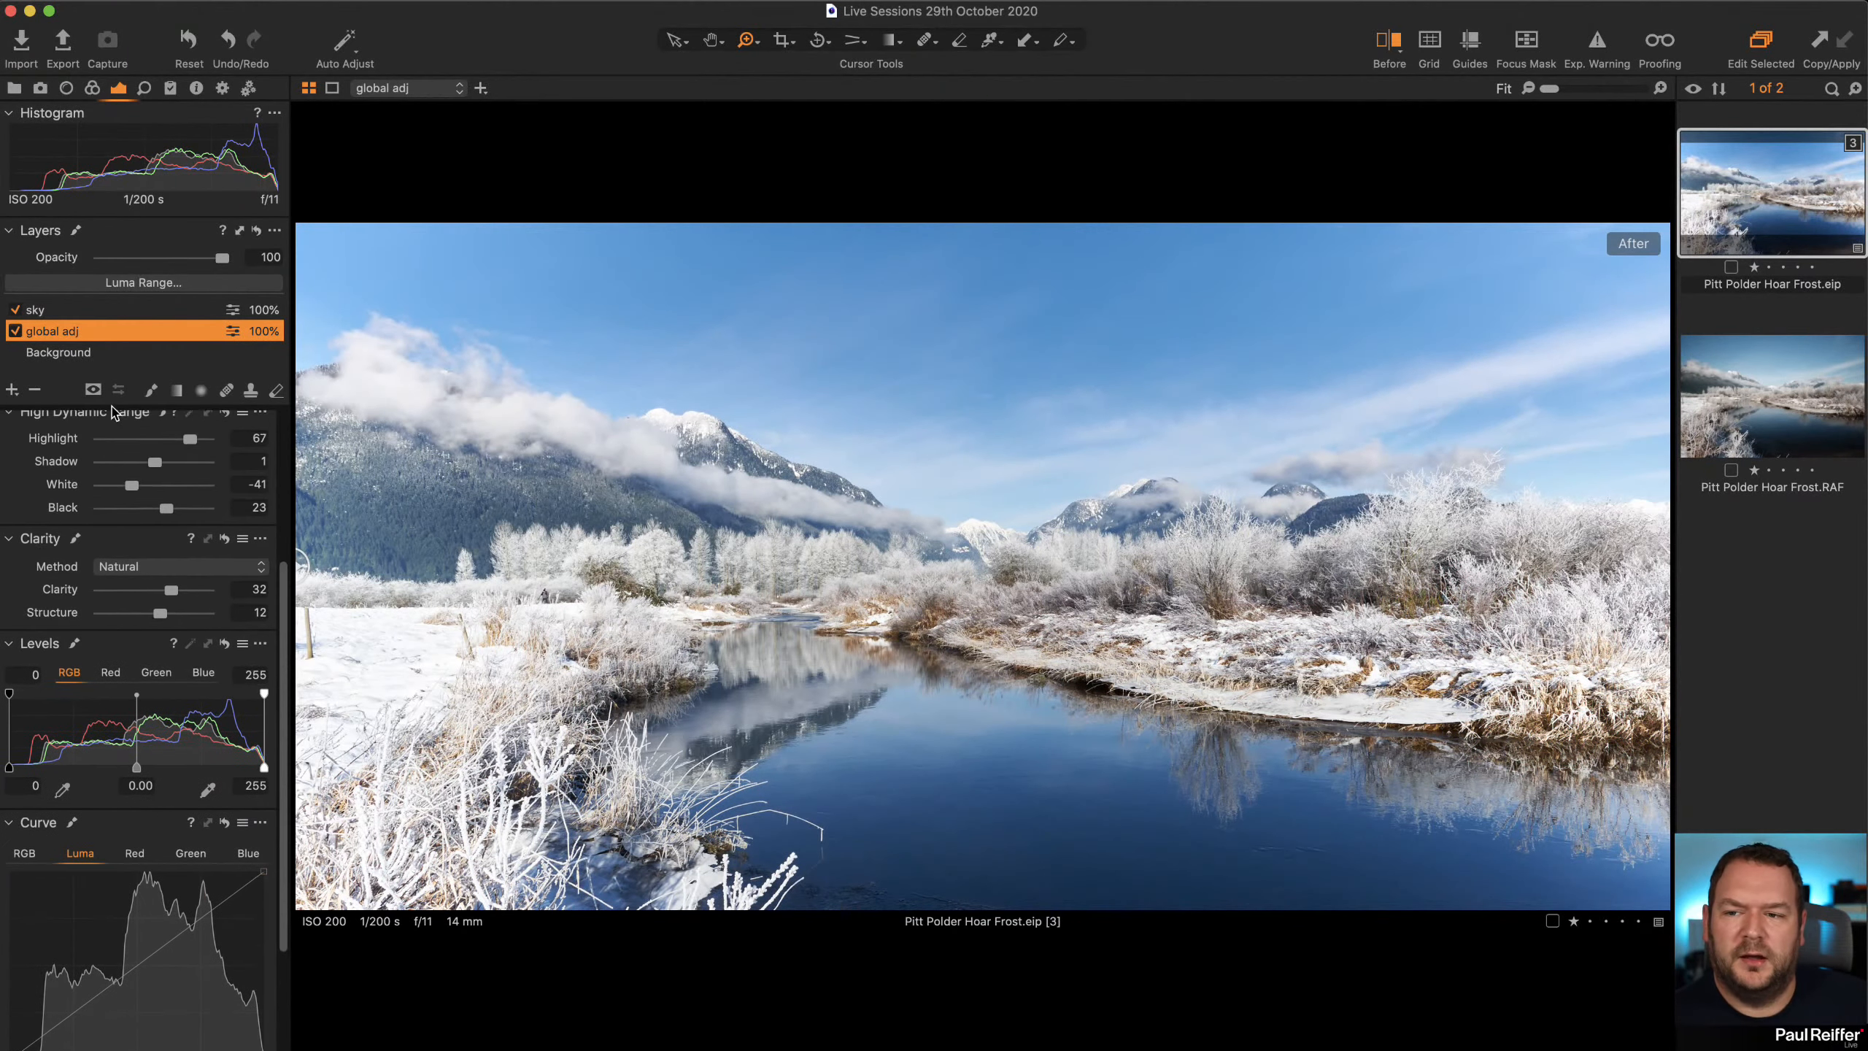
Select the Background layer and review its exposure, High Dynamic Range, Clarity, Levels and Curve settings
click(111, 353)
scroll(176, 582, up, 2)
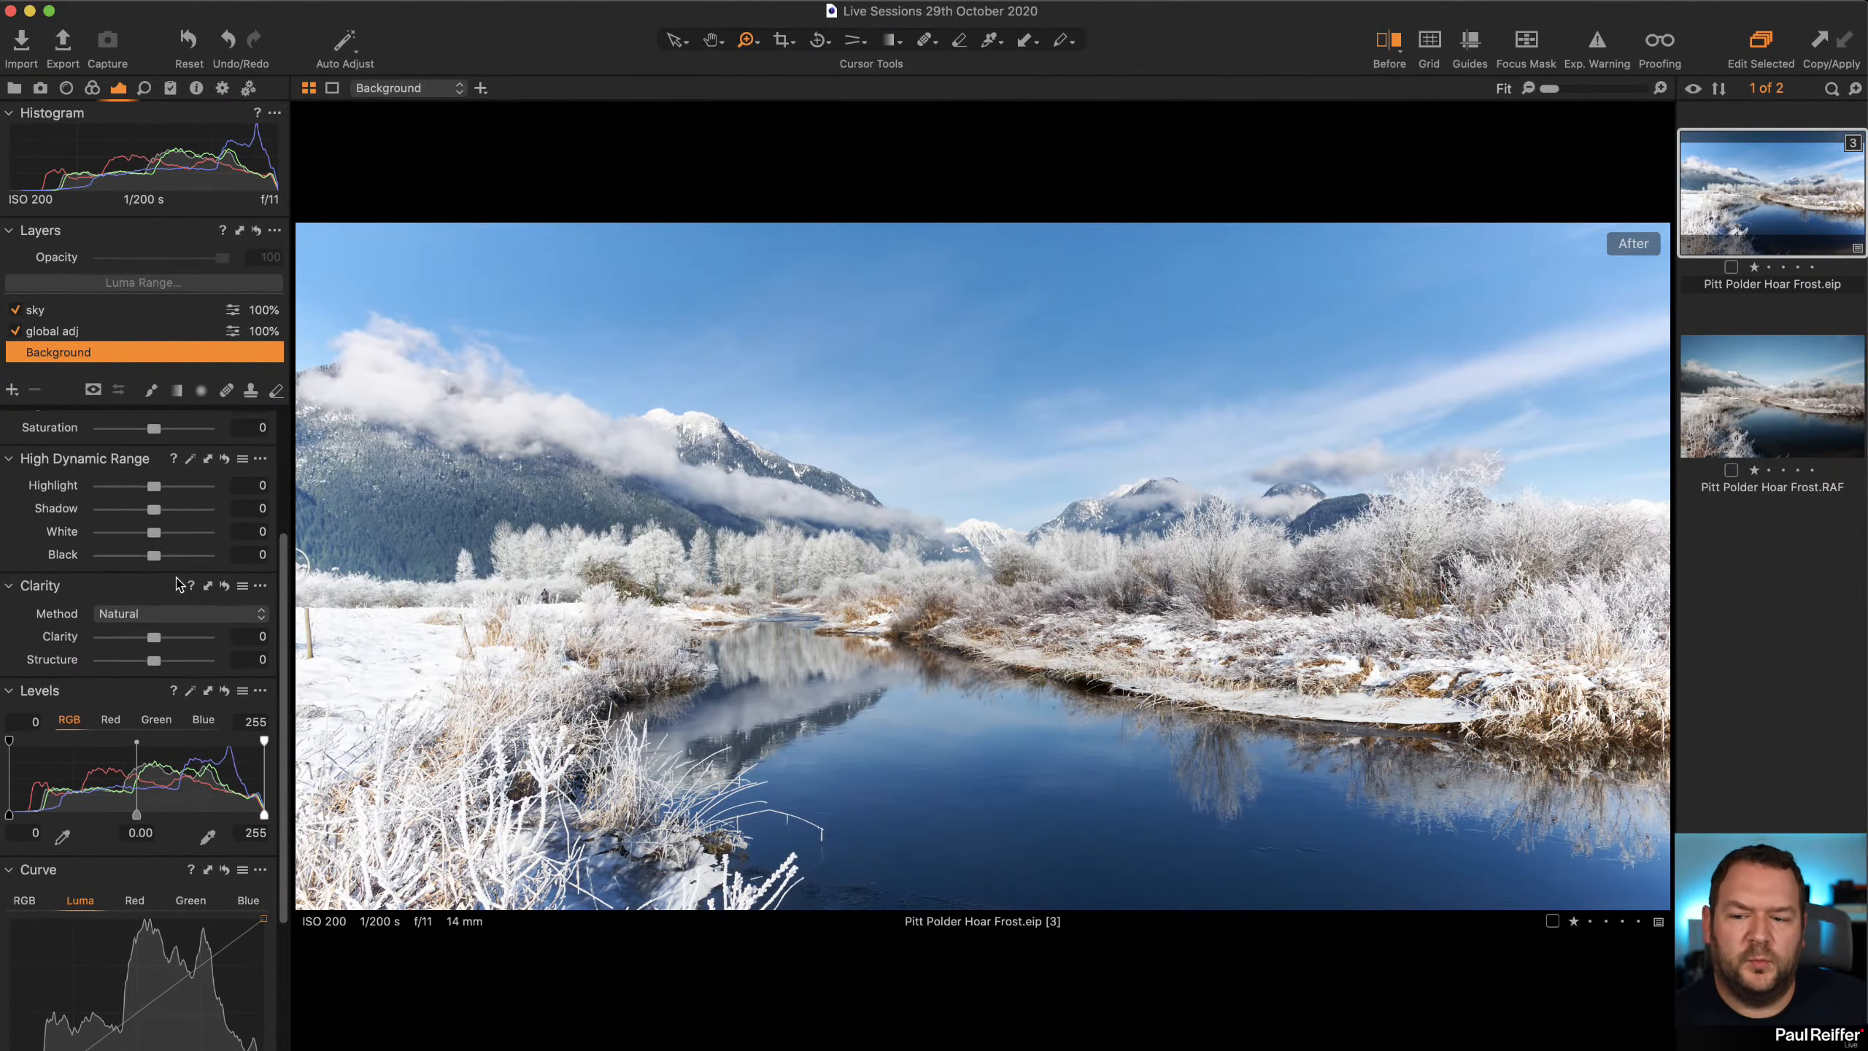
scroll(177, 585, up, 3)
scroll(190, 590, down, 6)
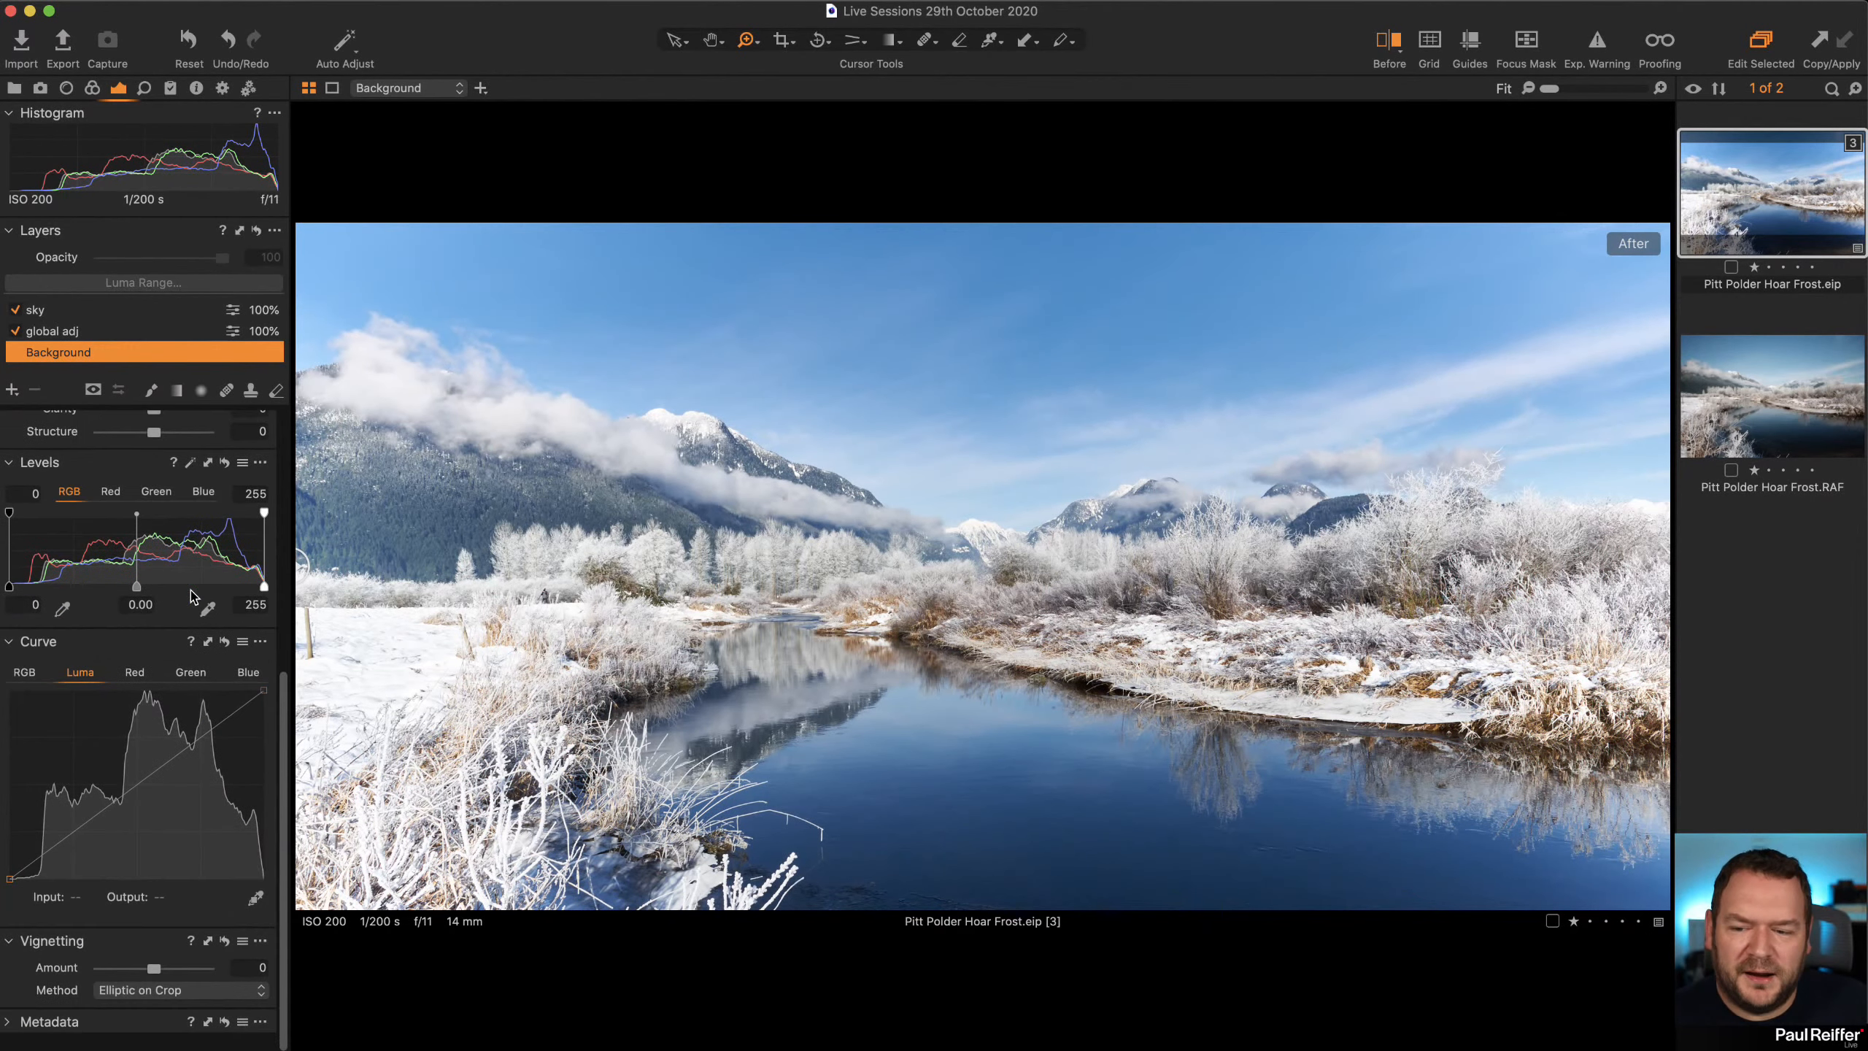
Turn off the sky and global adj layers of Pitt Polder Hoar Frost.eip and compare it with the RAF version
scroll(189, 590, up, 8)
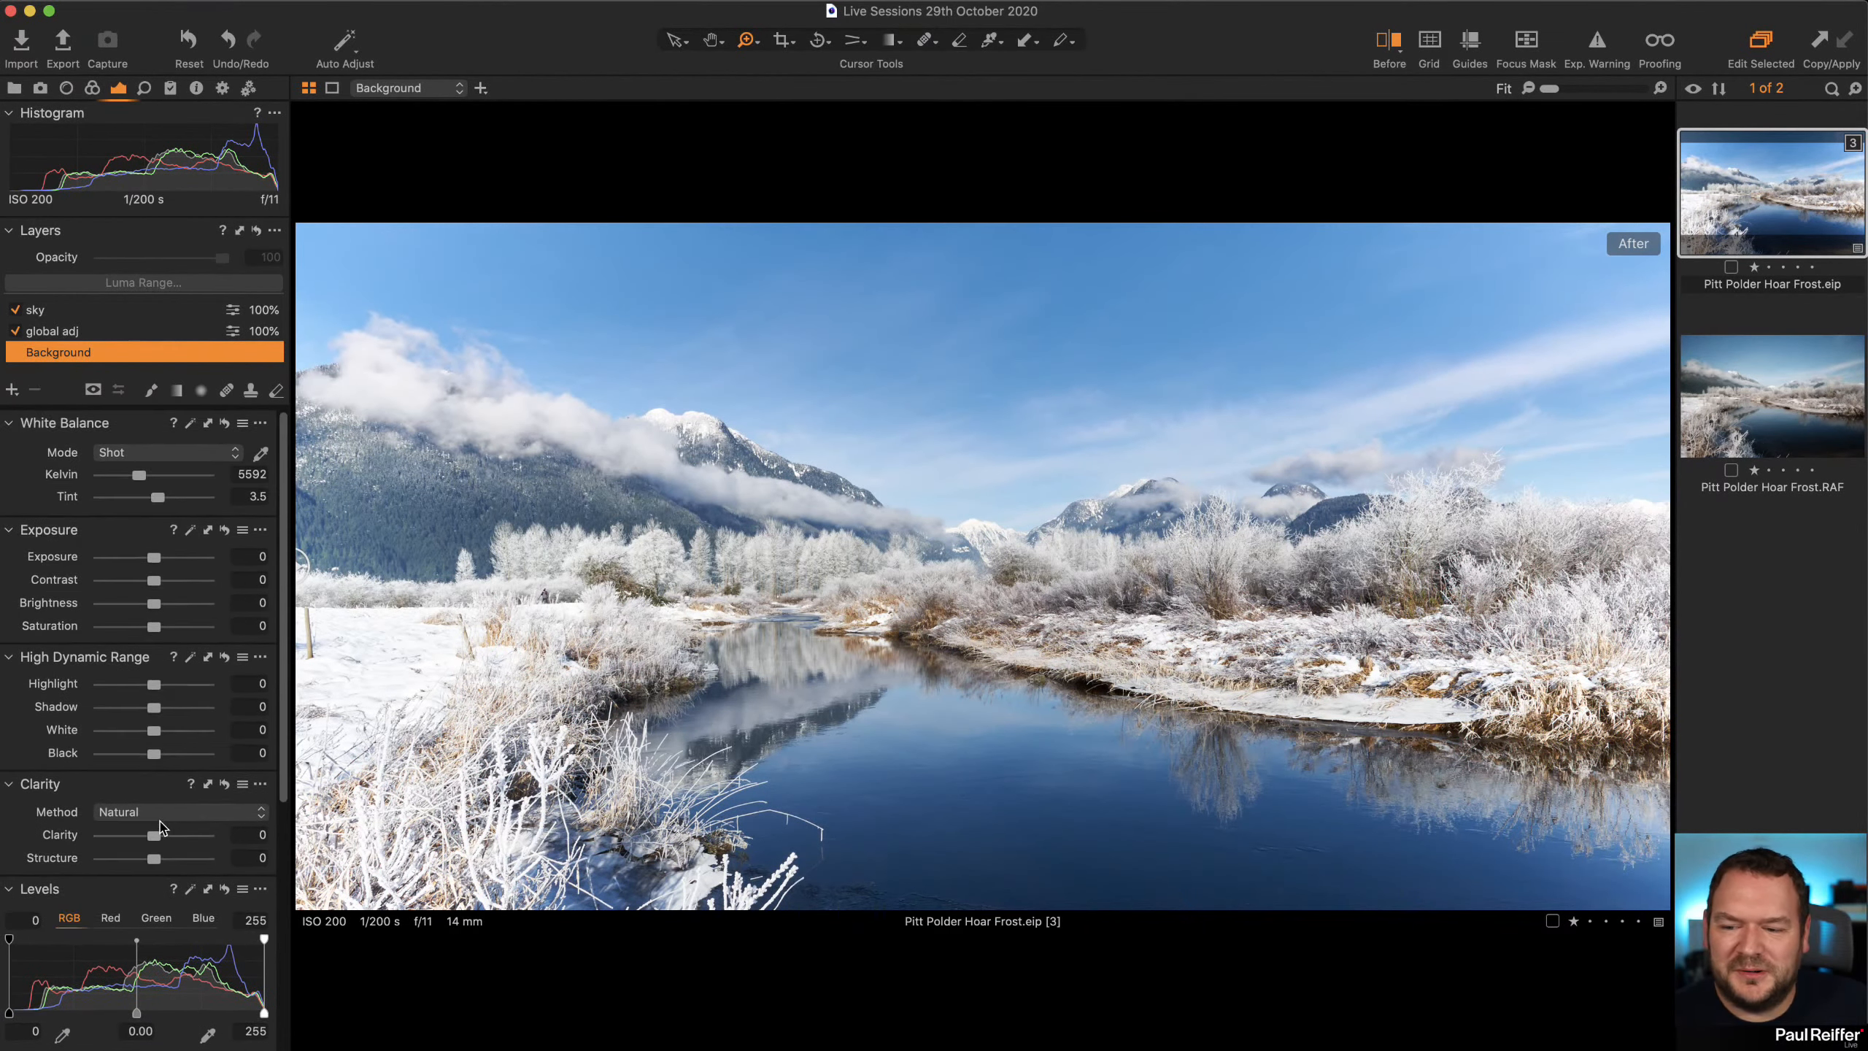
scroll(161, 827, down, 5)
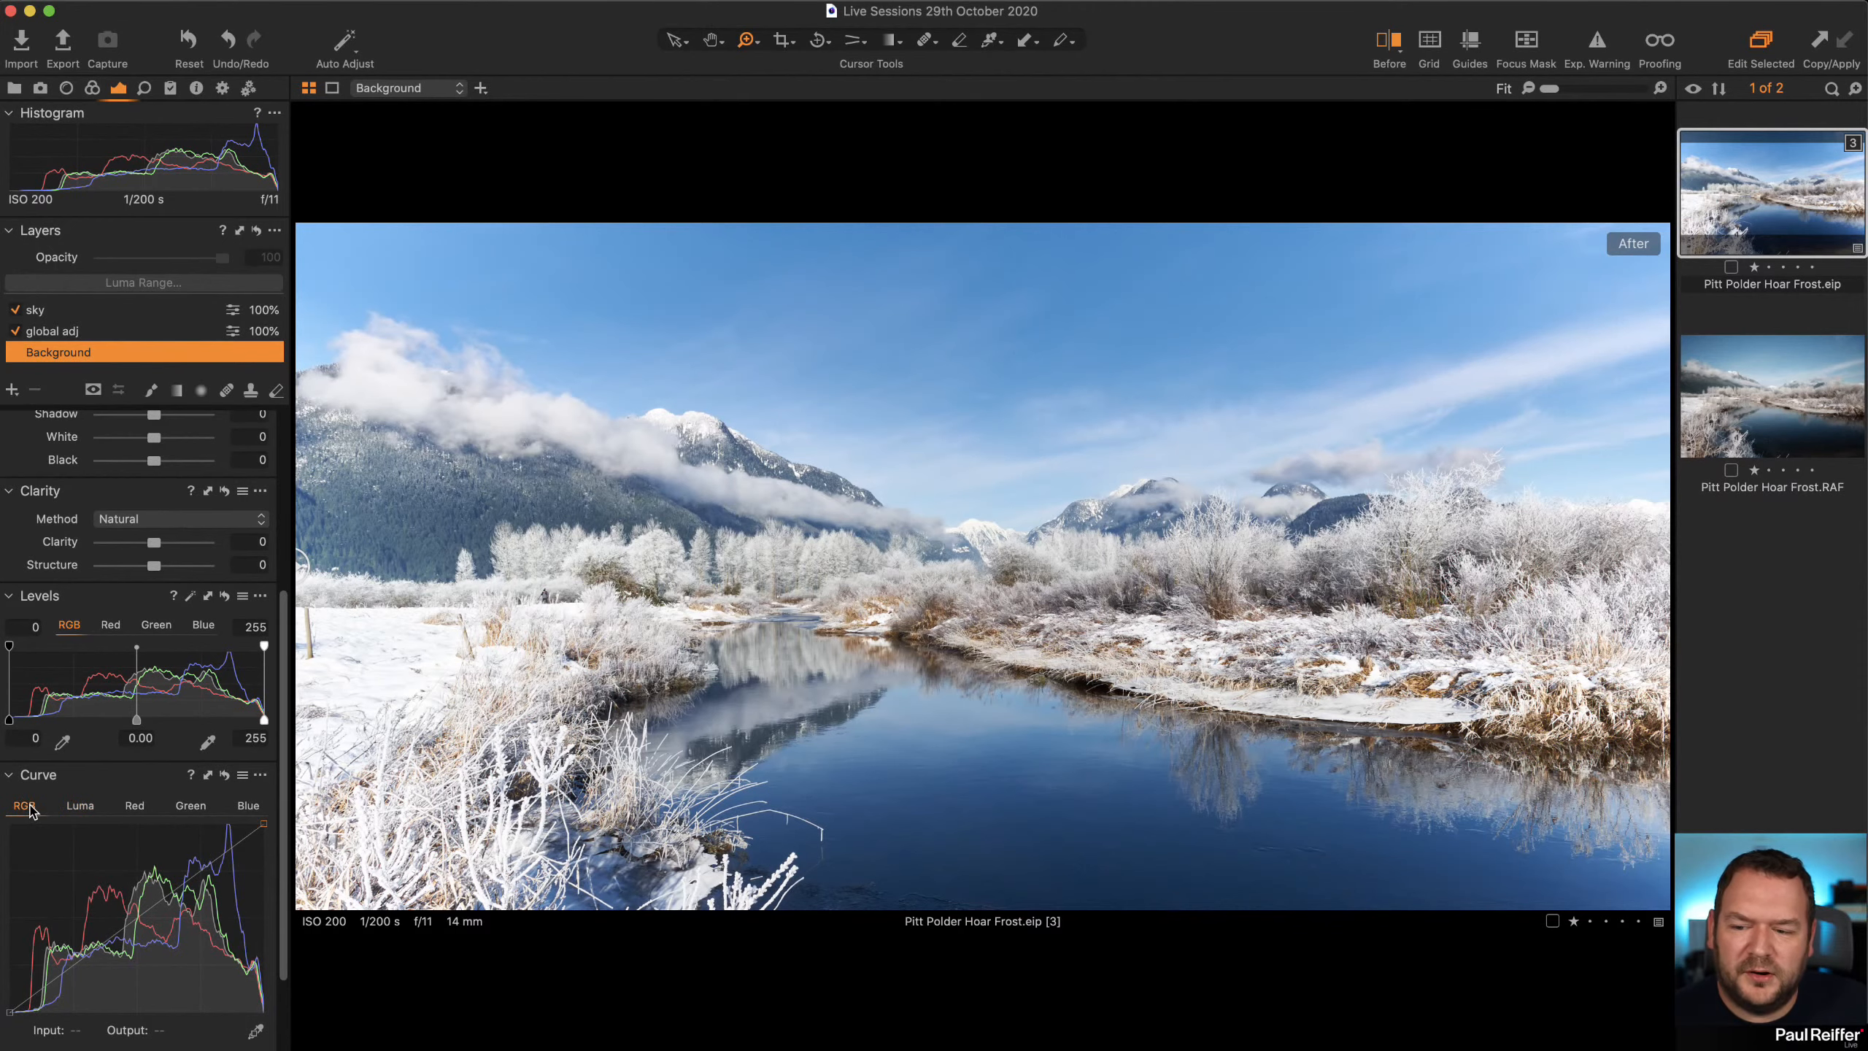
scroll(162, 507, up, 2)
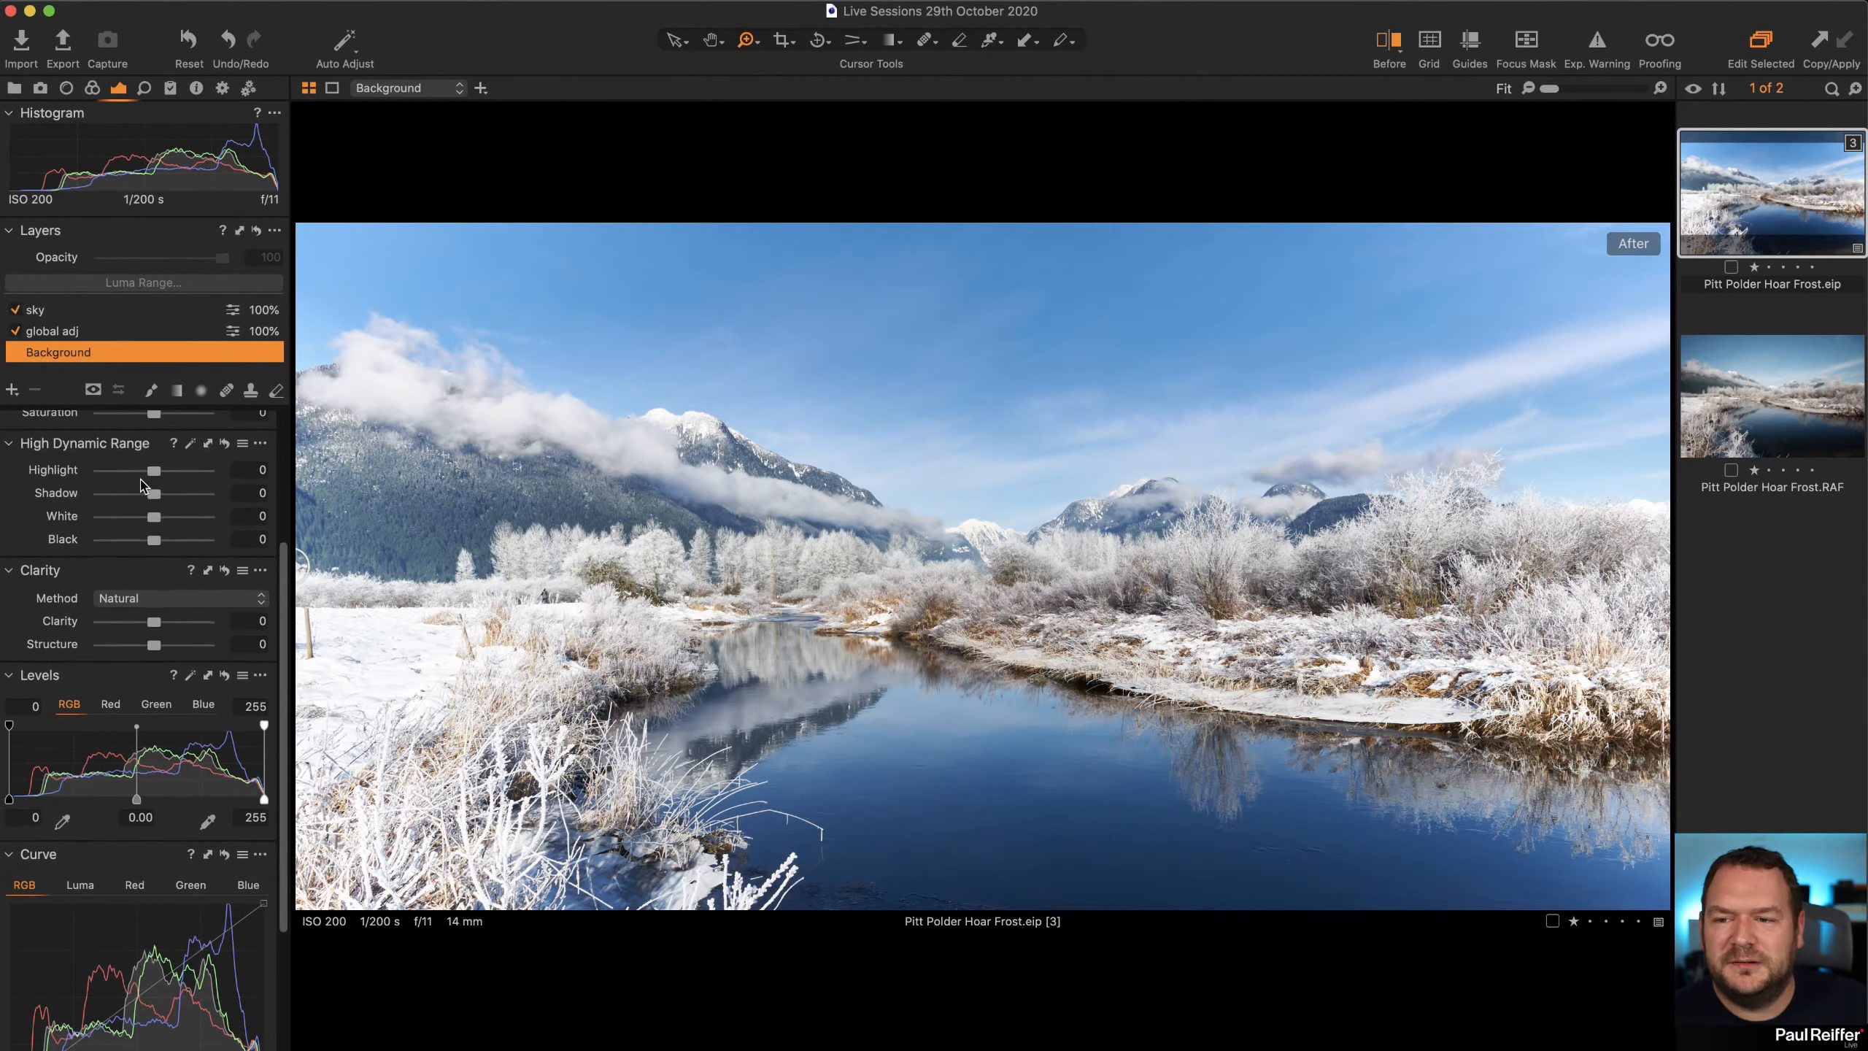
click(15, 310)
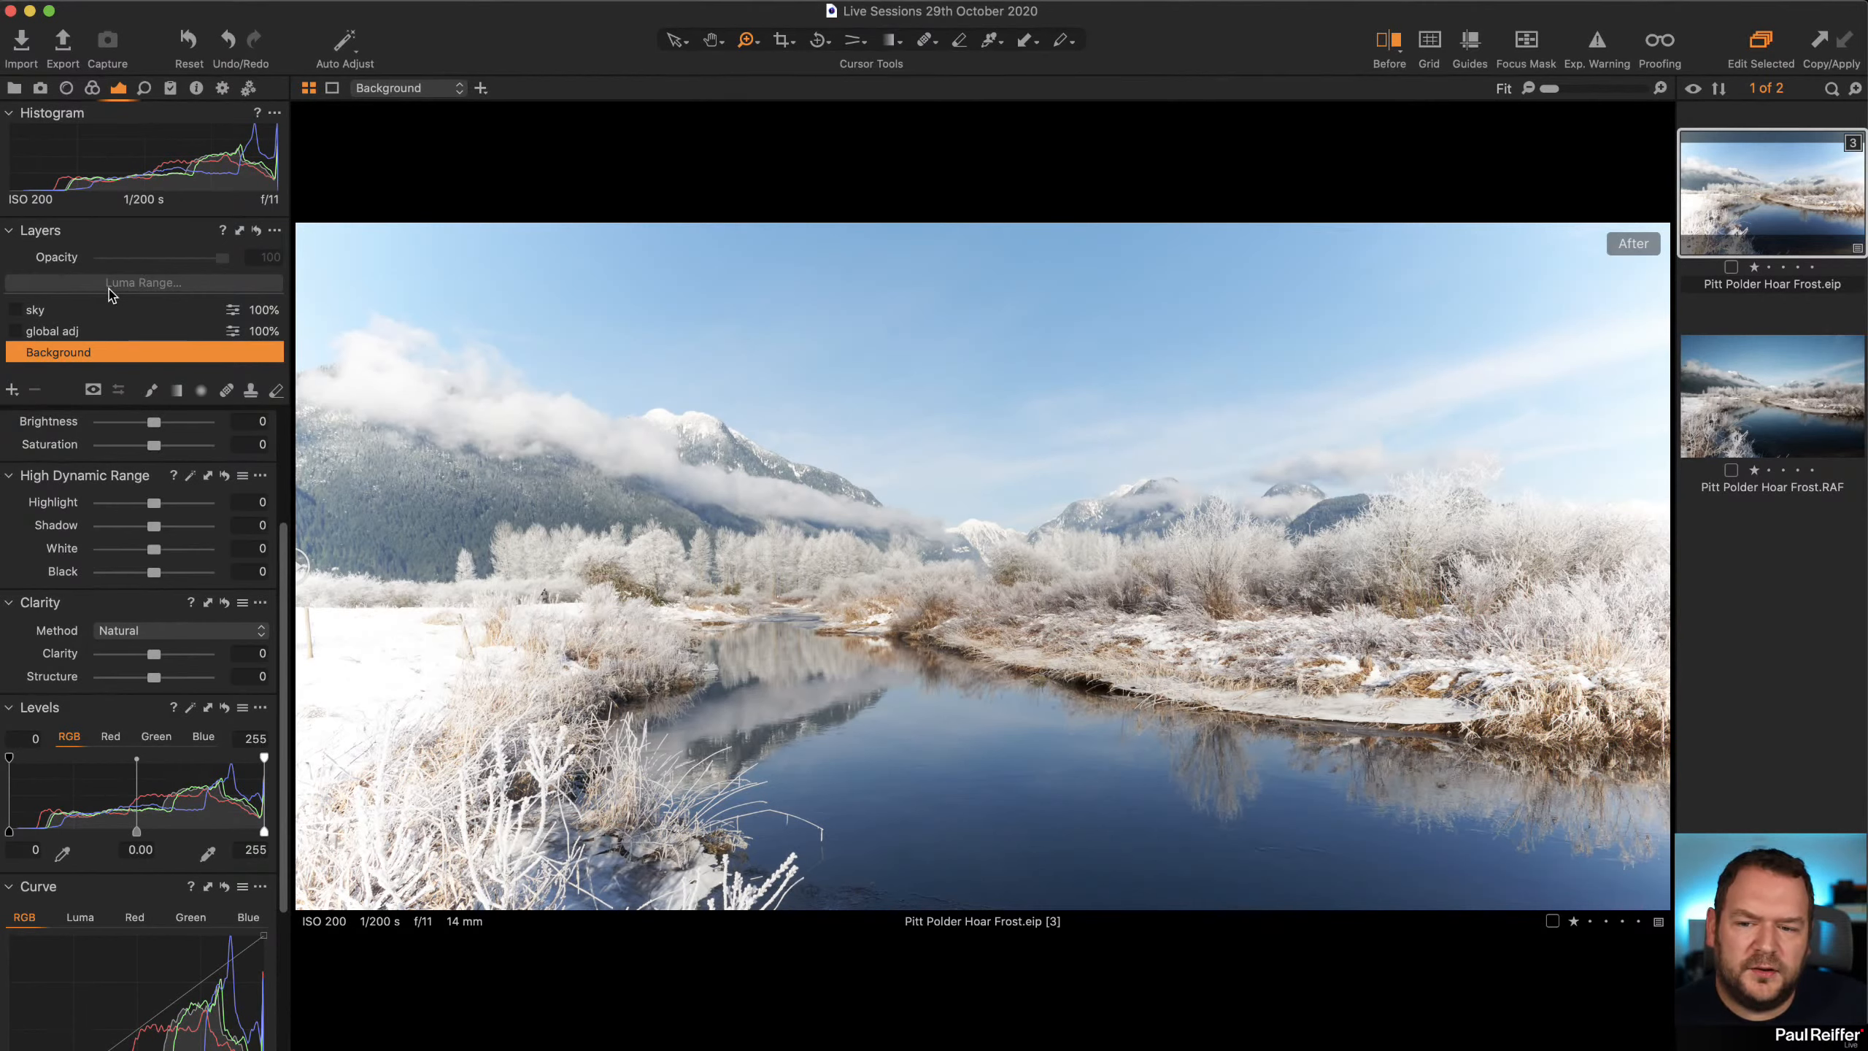
scroll(178, 524, up, 4)
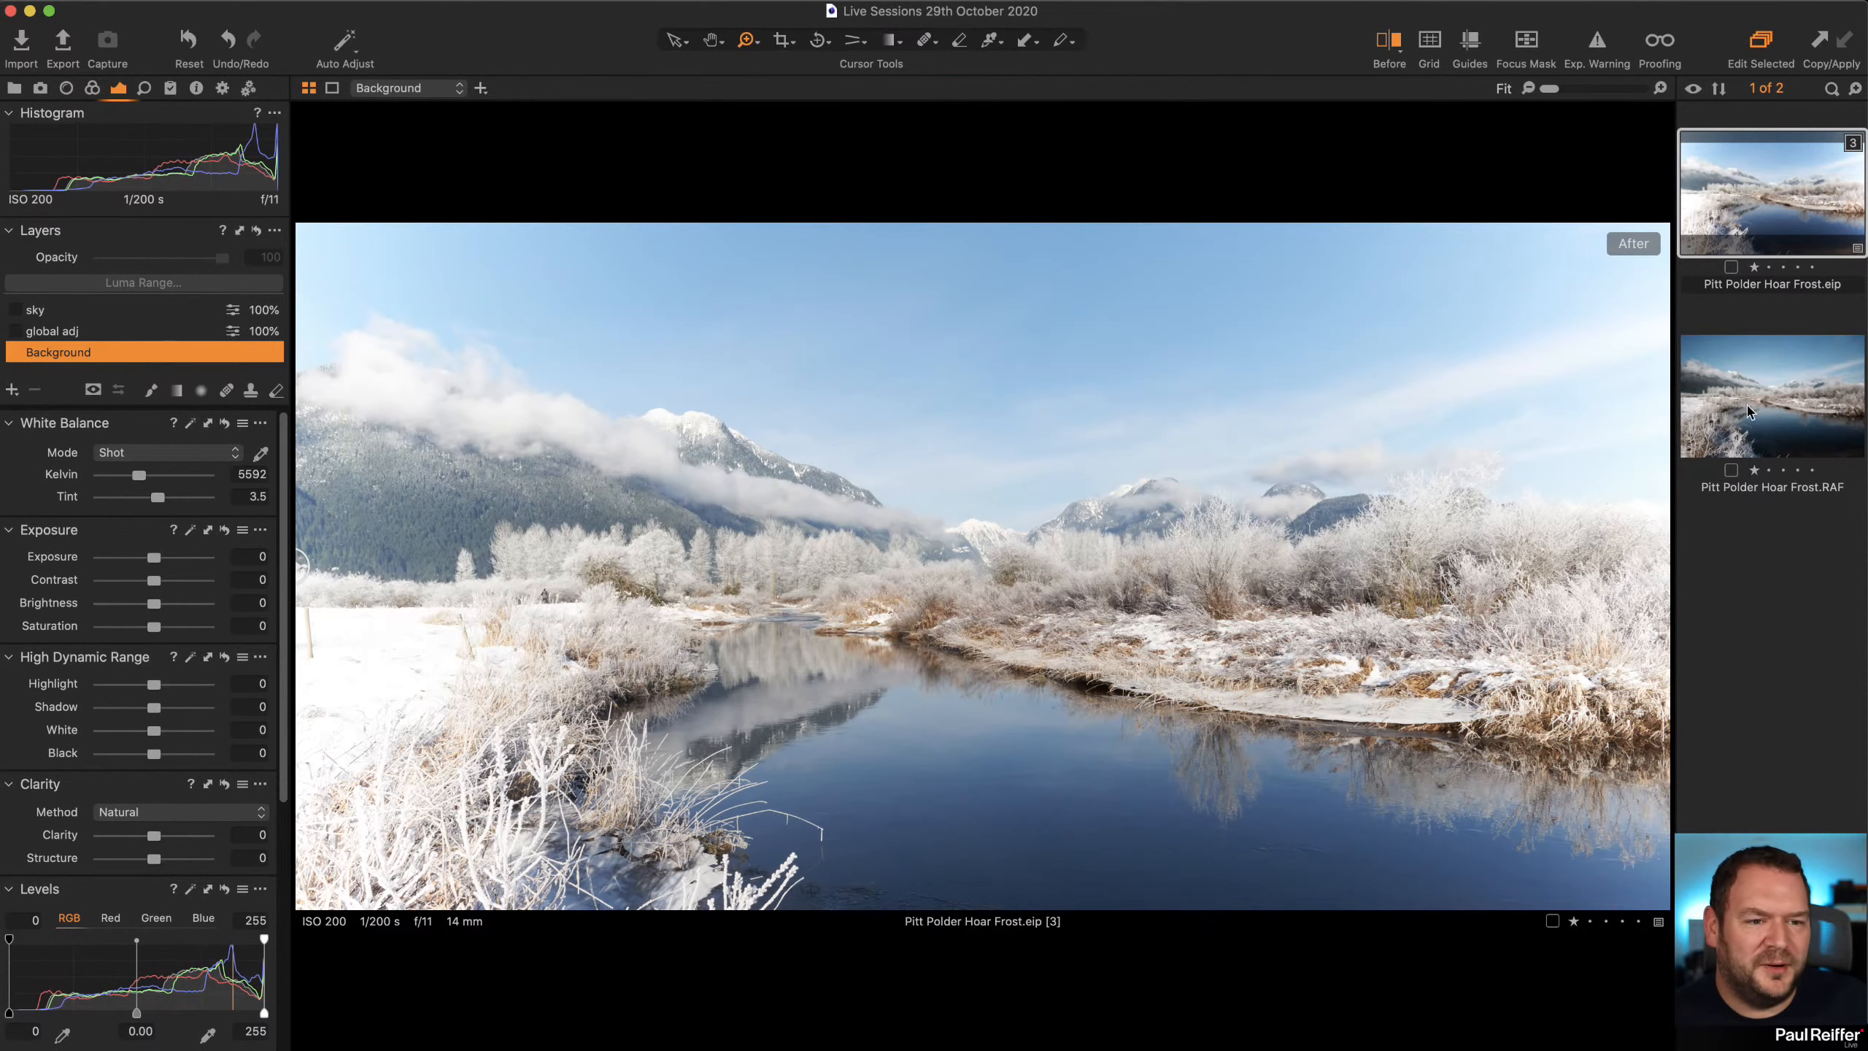
click(1772, 398)
click(1787, 225)
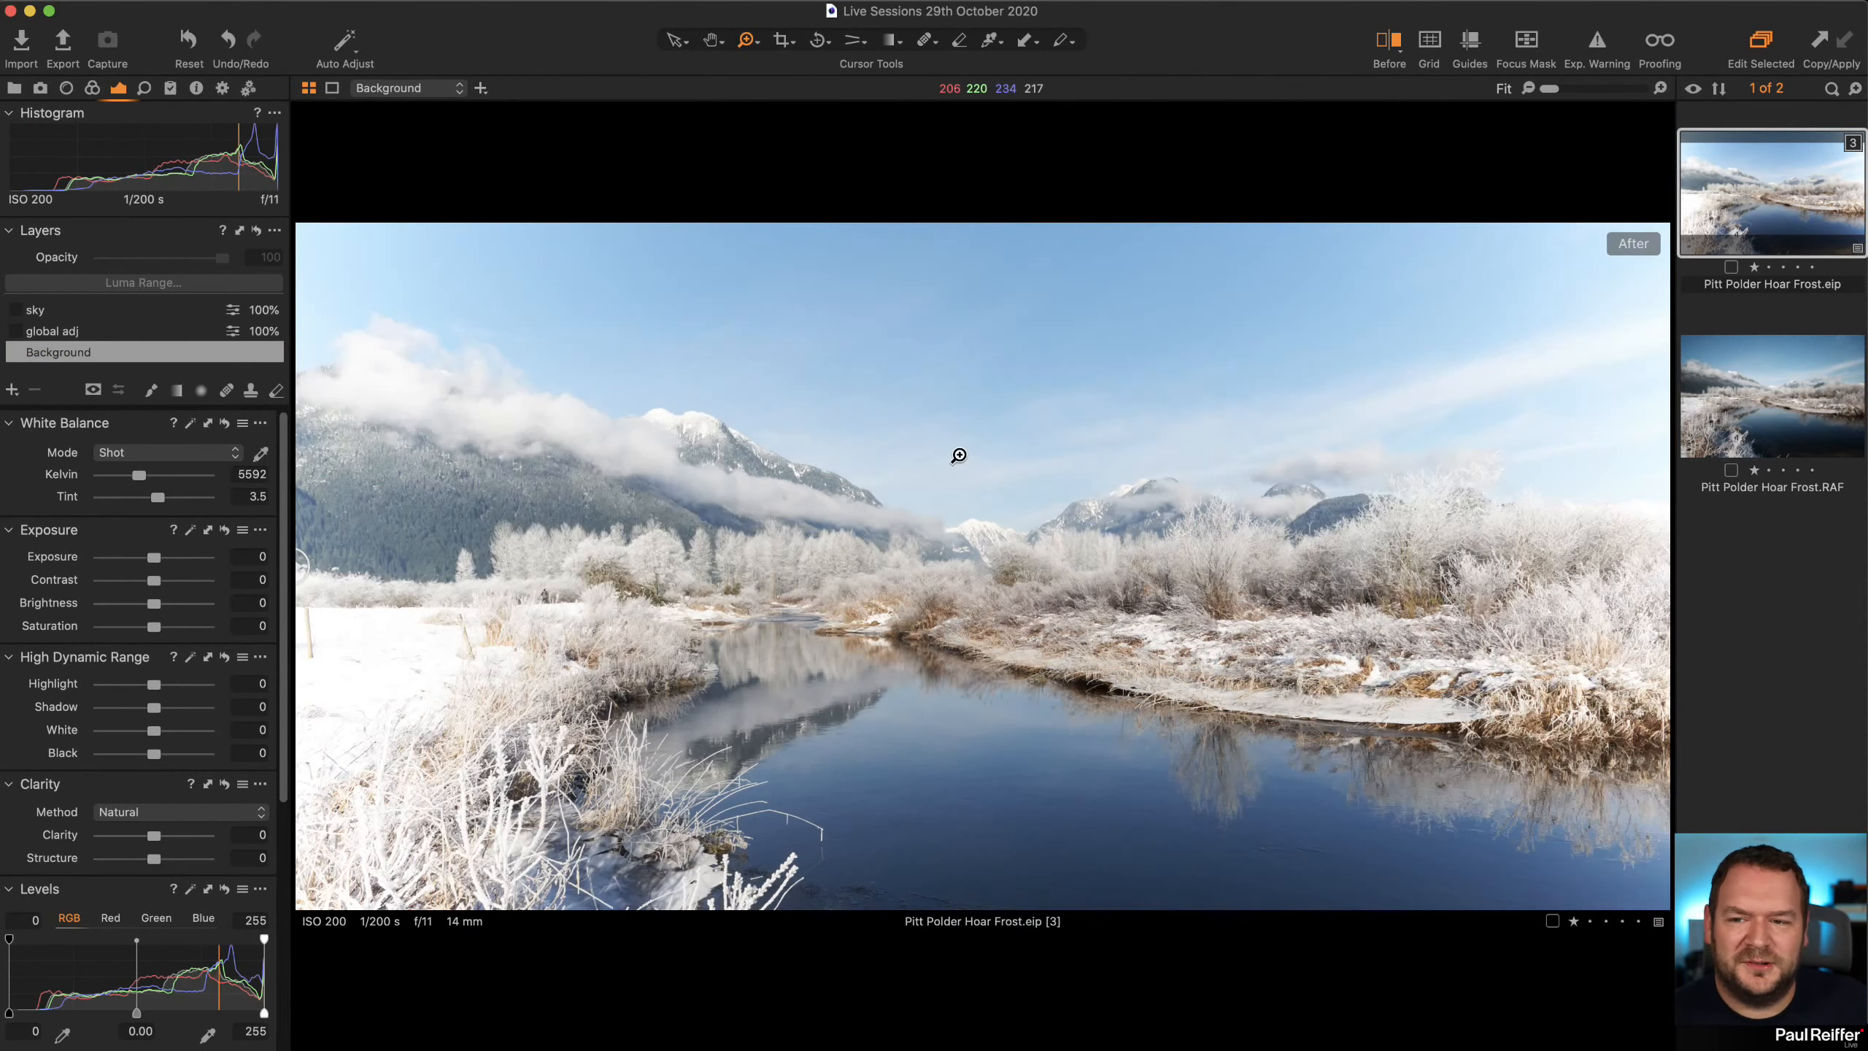
Set the base characteristics curve of Pitt Polder Hoar Frost.eip to Auto, checking it against the RAF file's curve
click(66, 88)
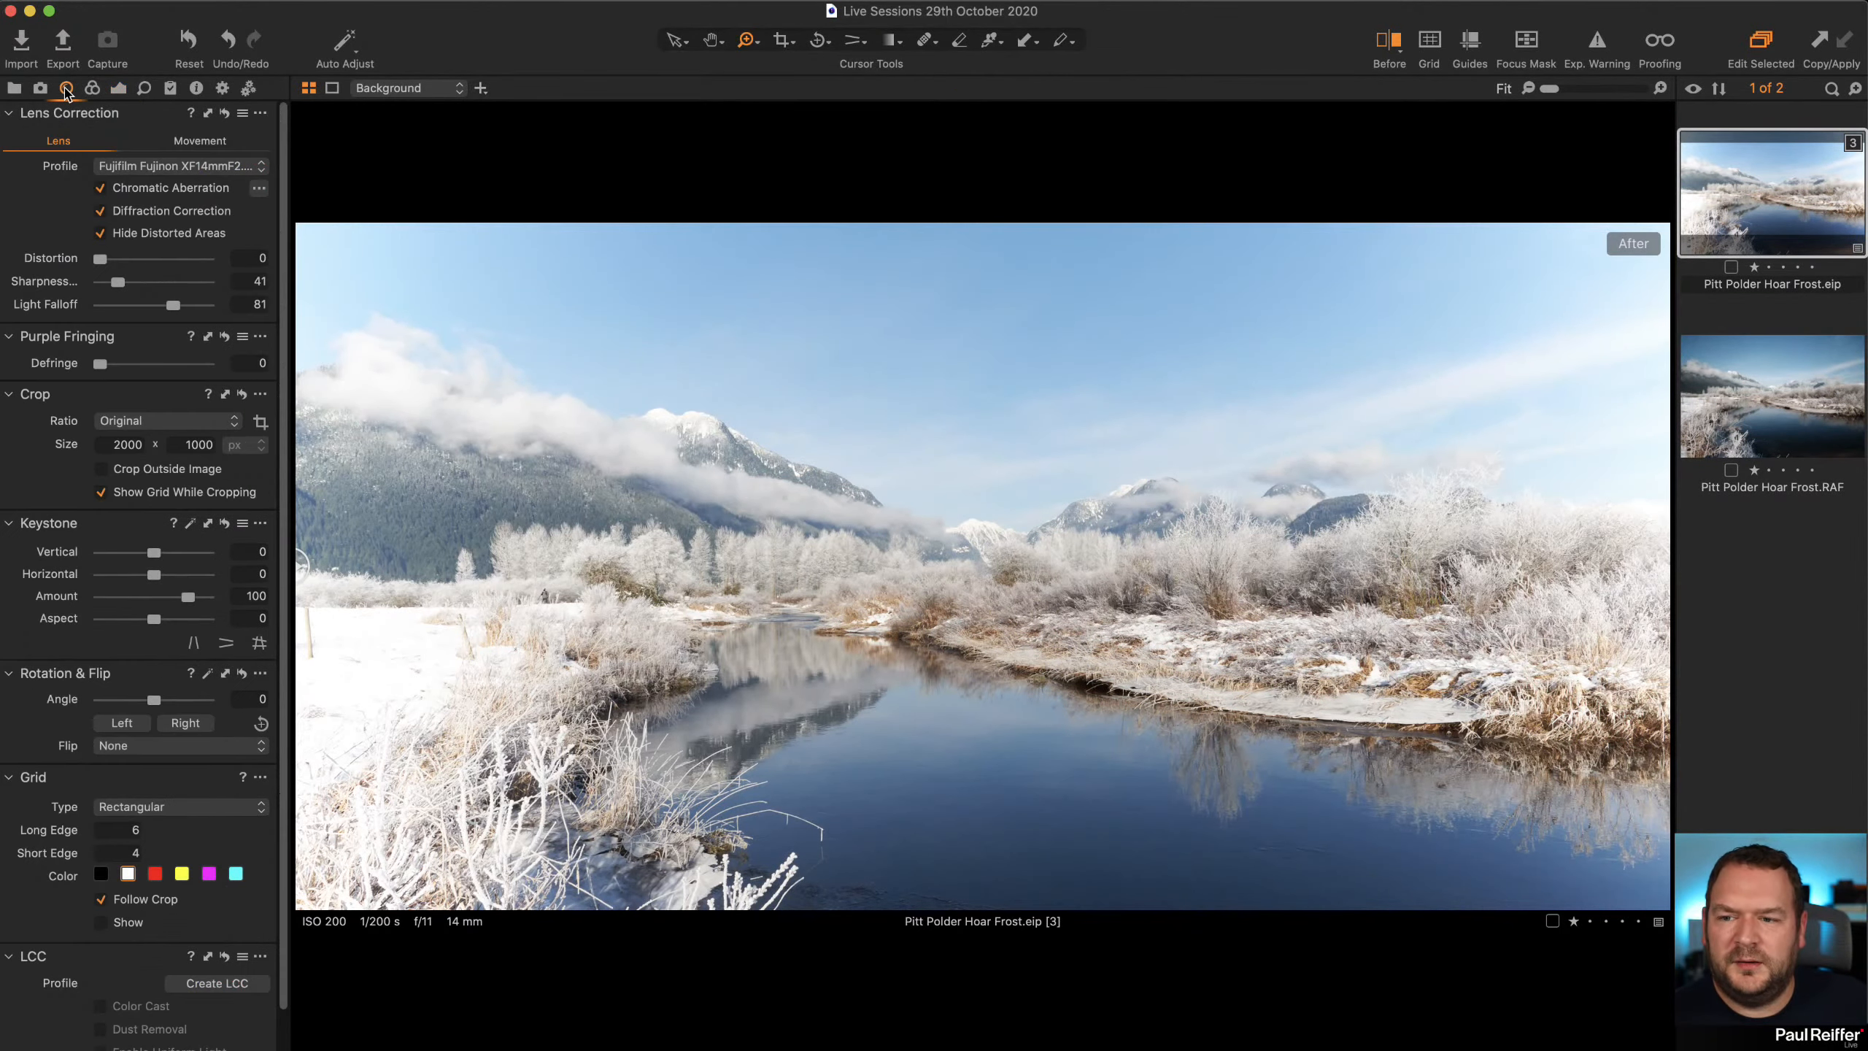
click(91, 88)
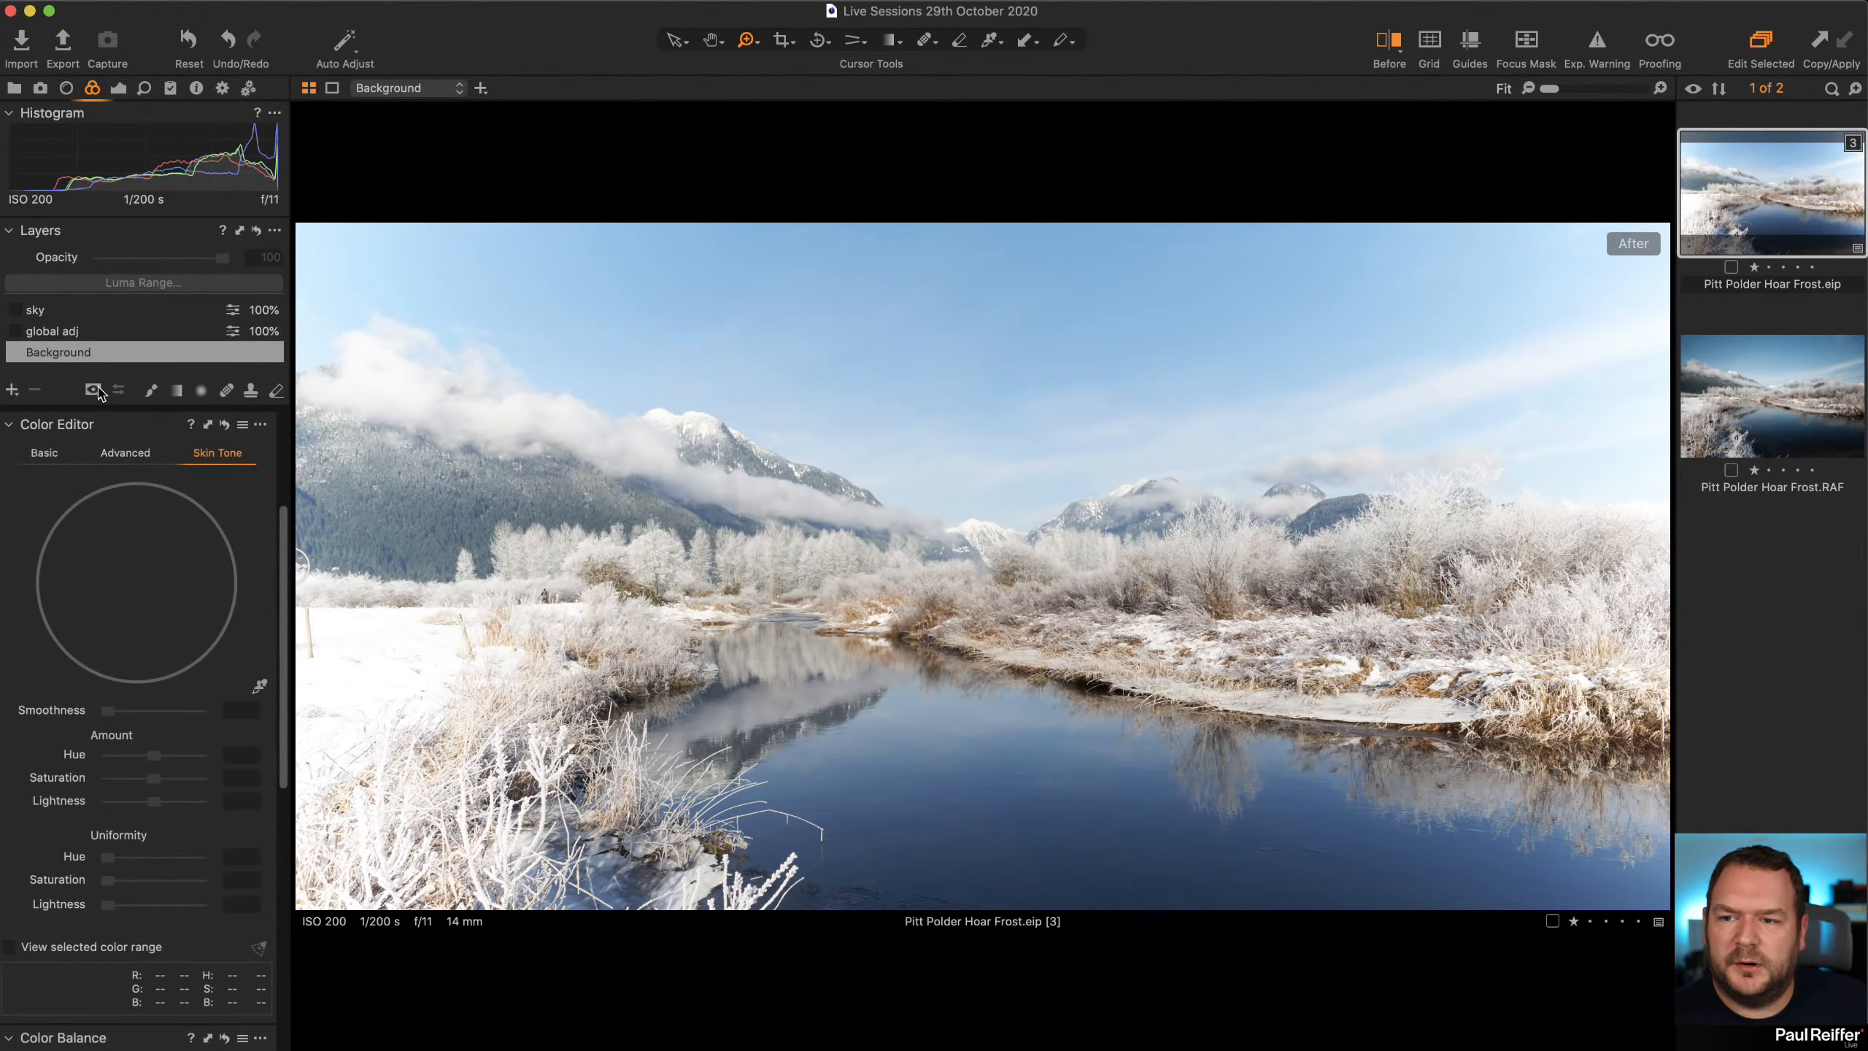
scroll(144, 519, up, 5)
click(175, 486)
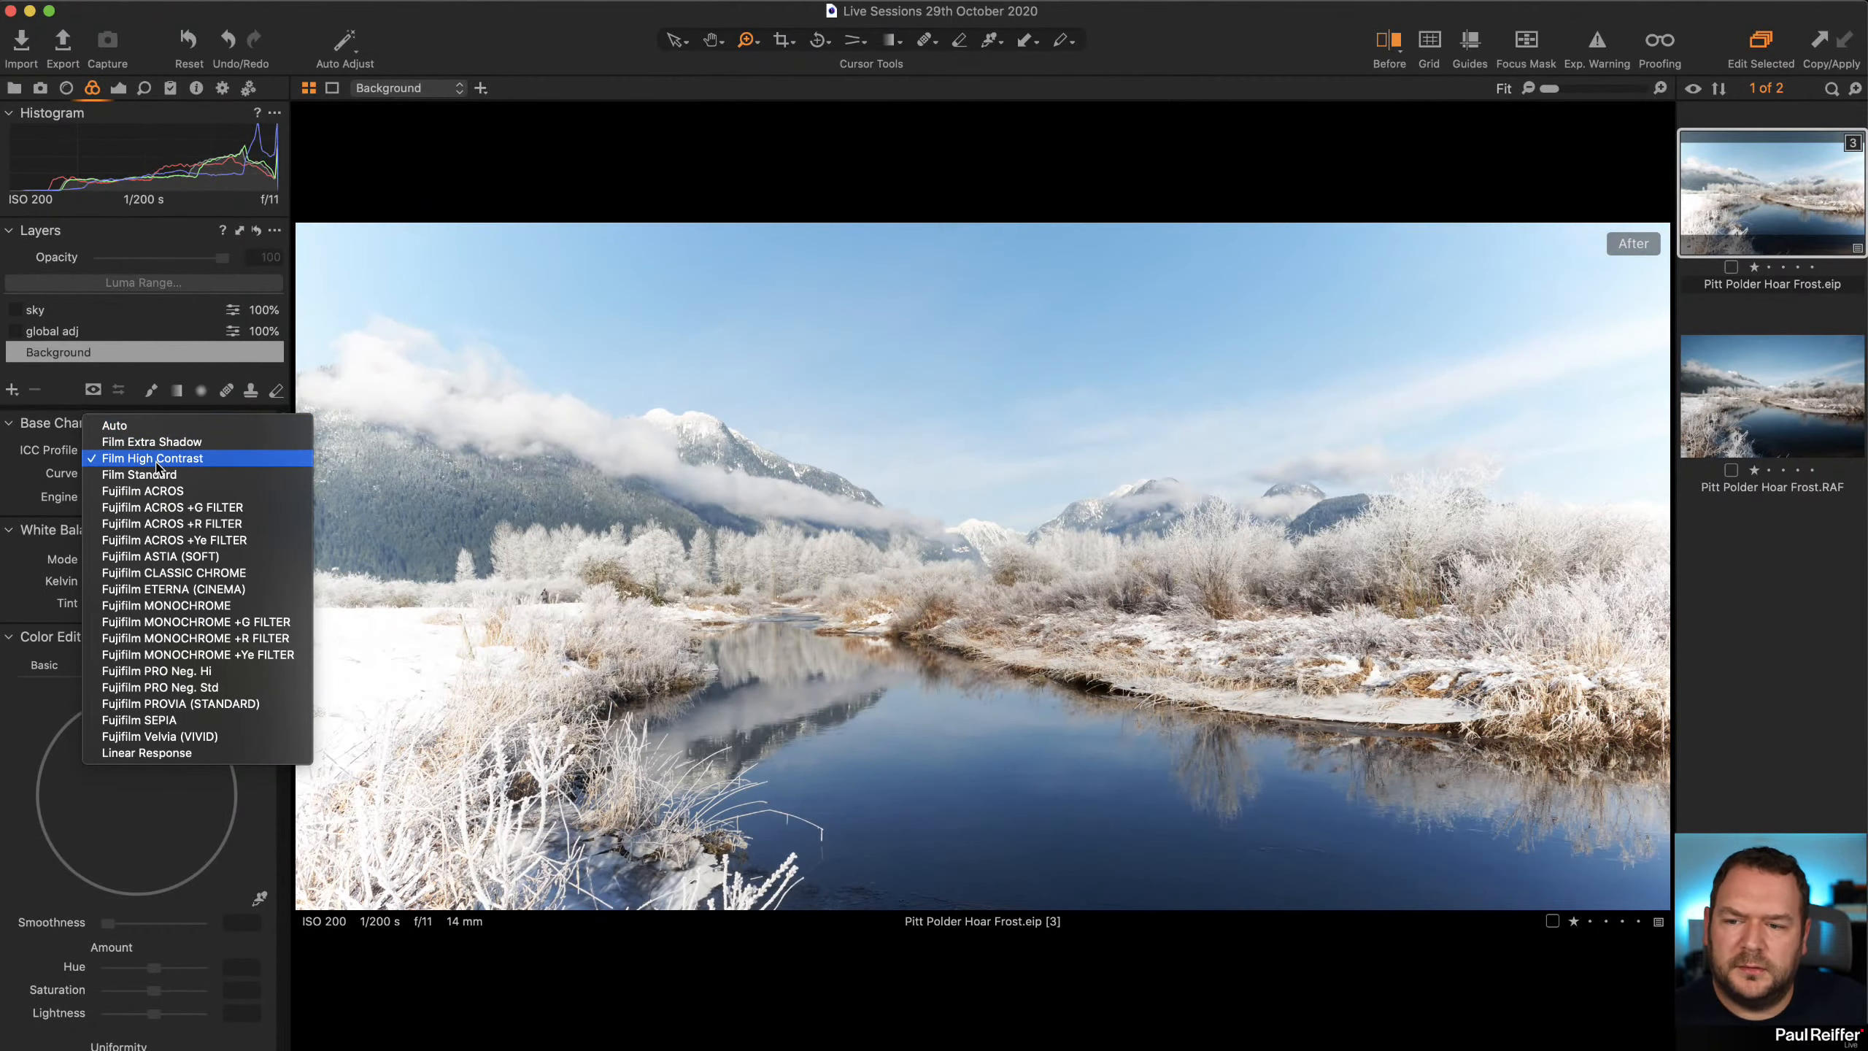
click(161, 474)
click(1759, 385)
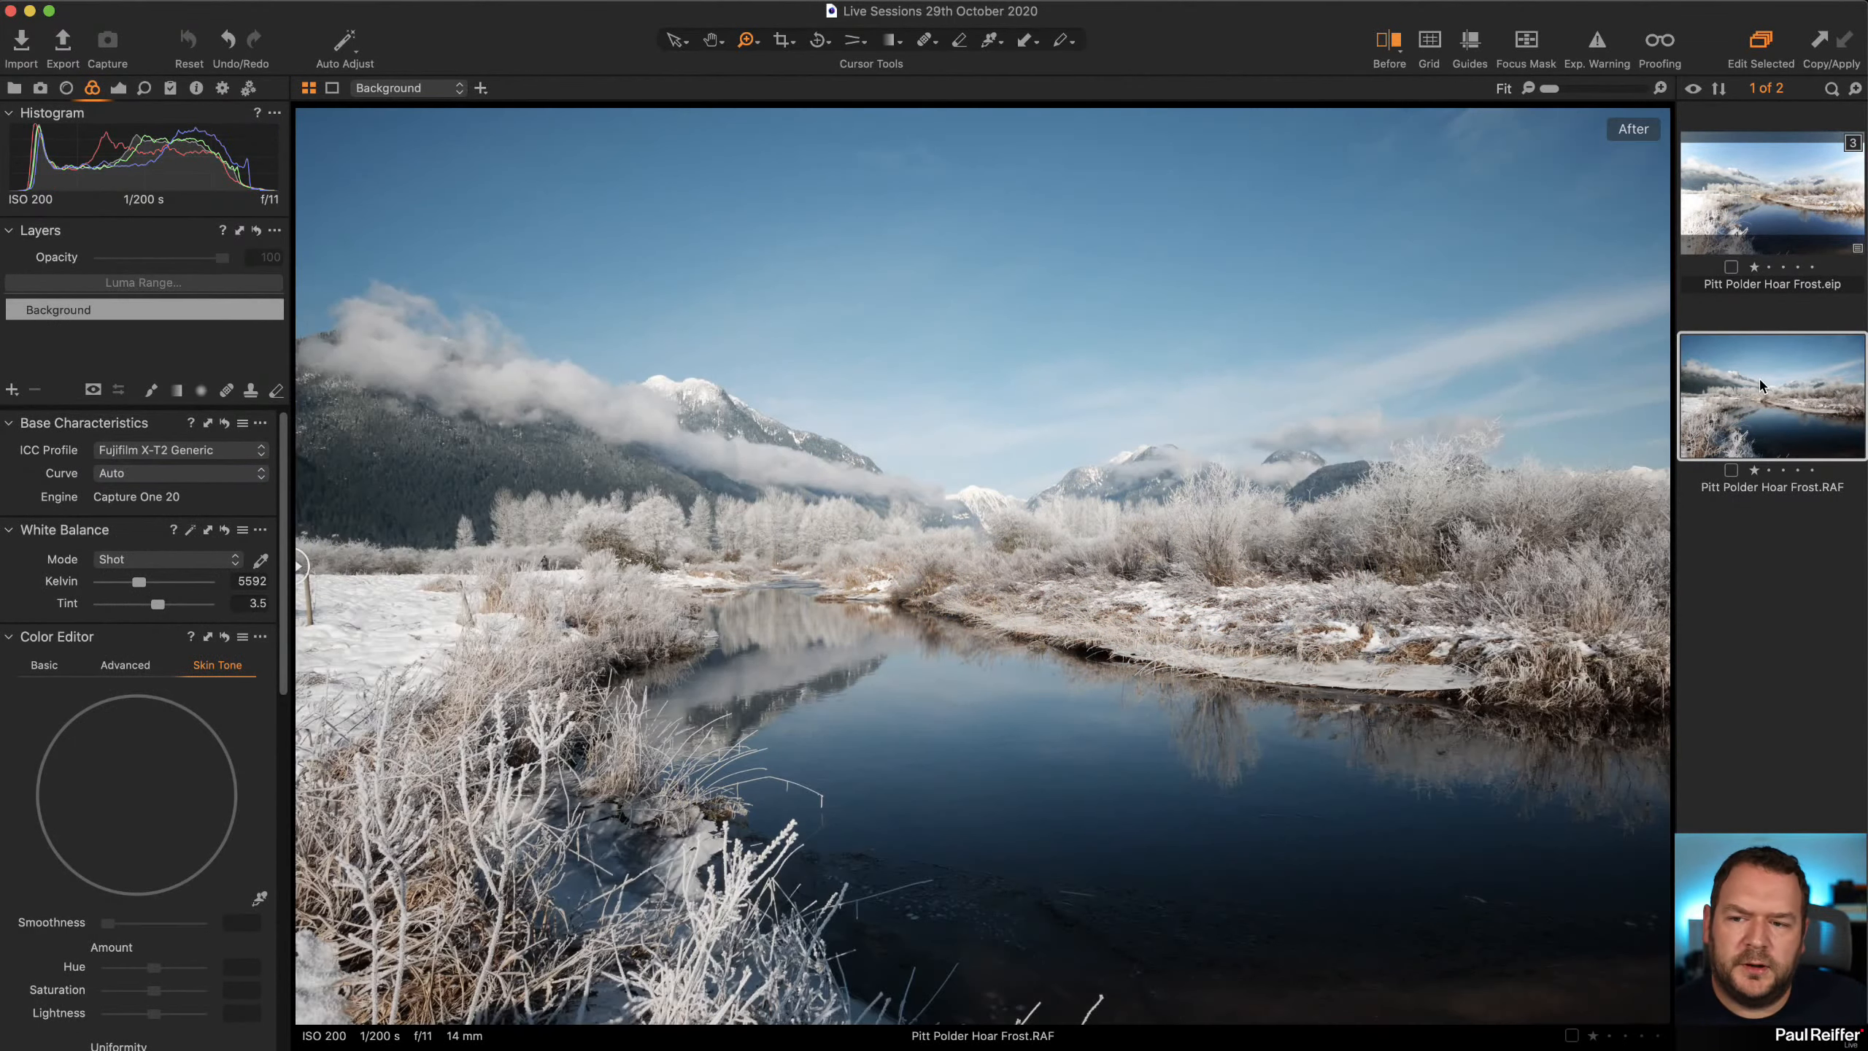
click(1767, 200)
click(175, 474)
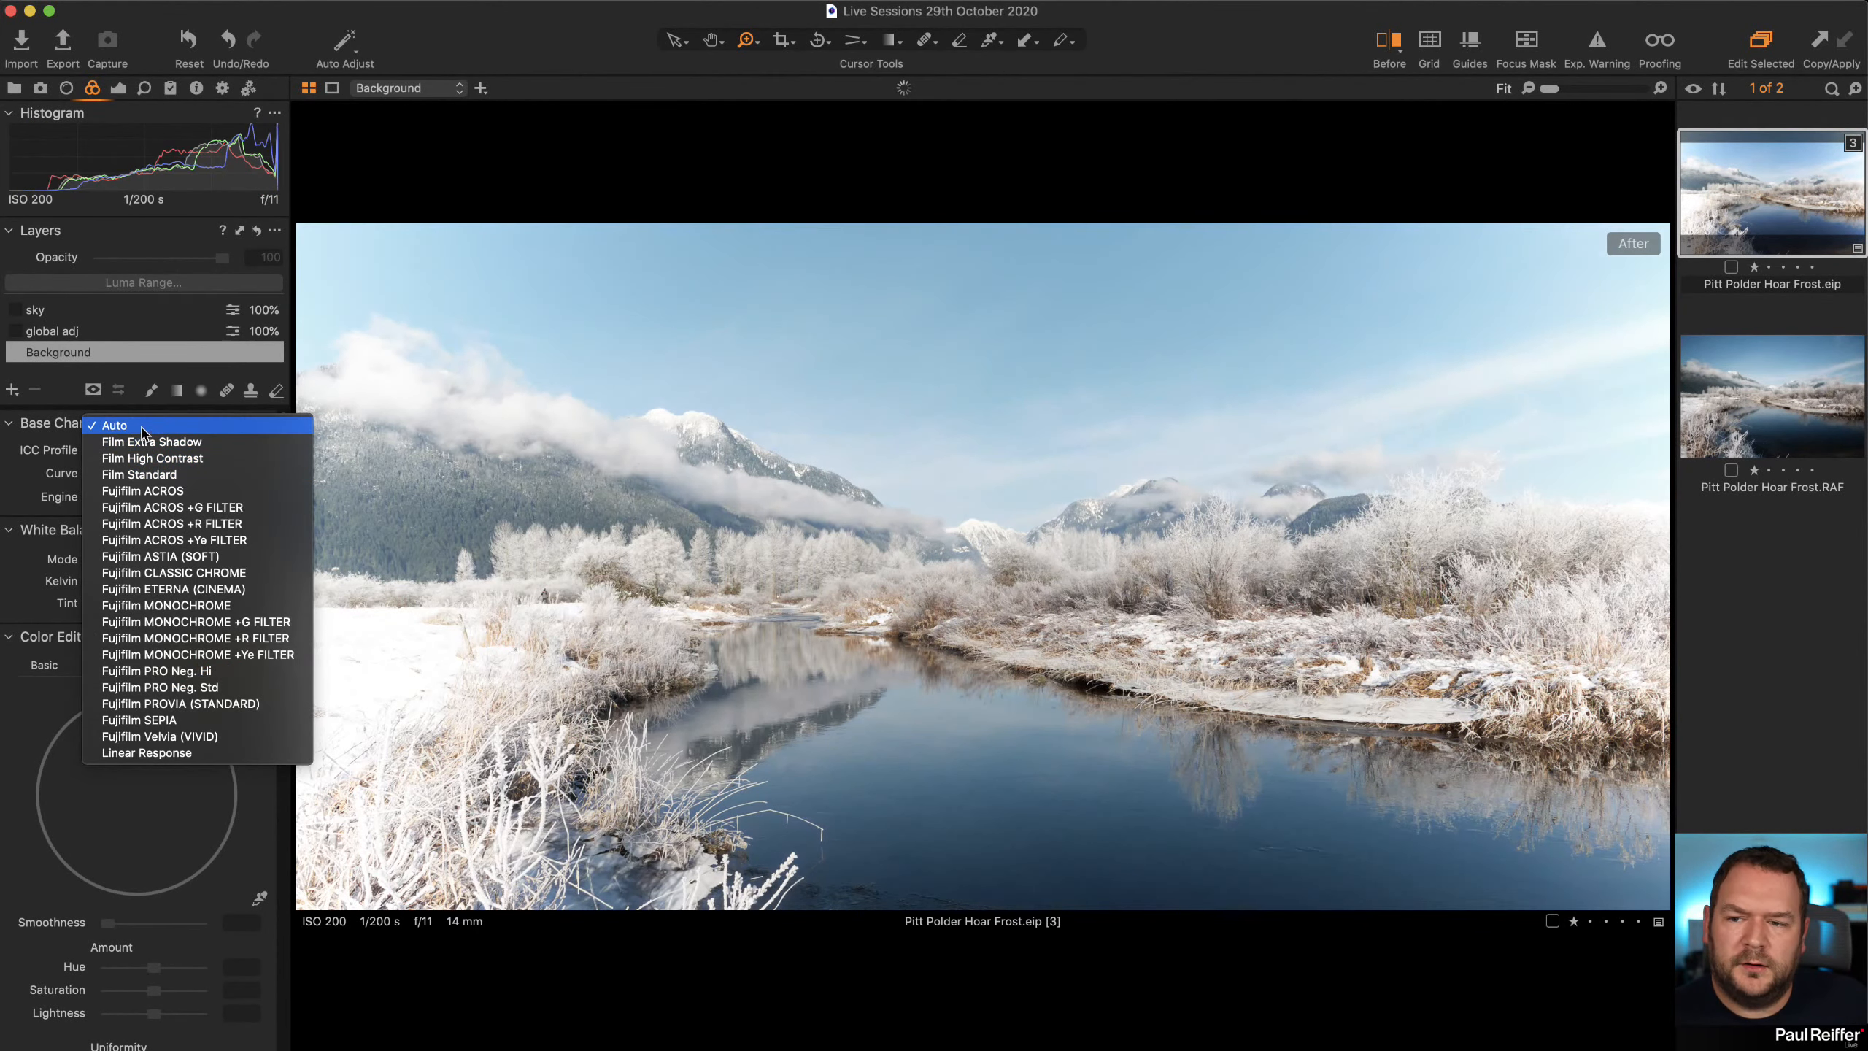
click(124, 425)
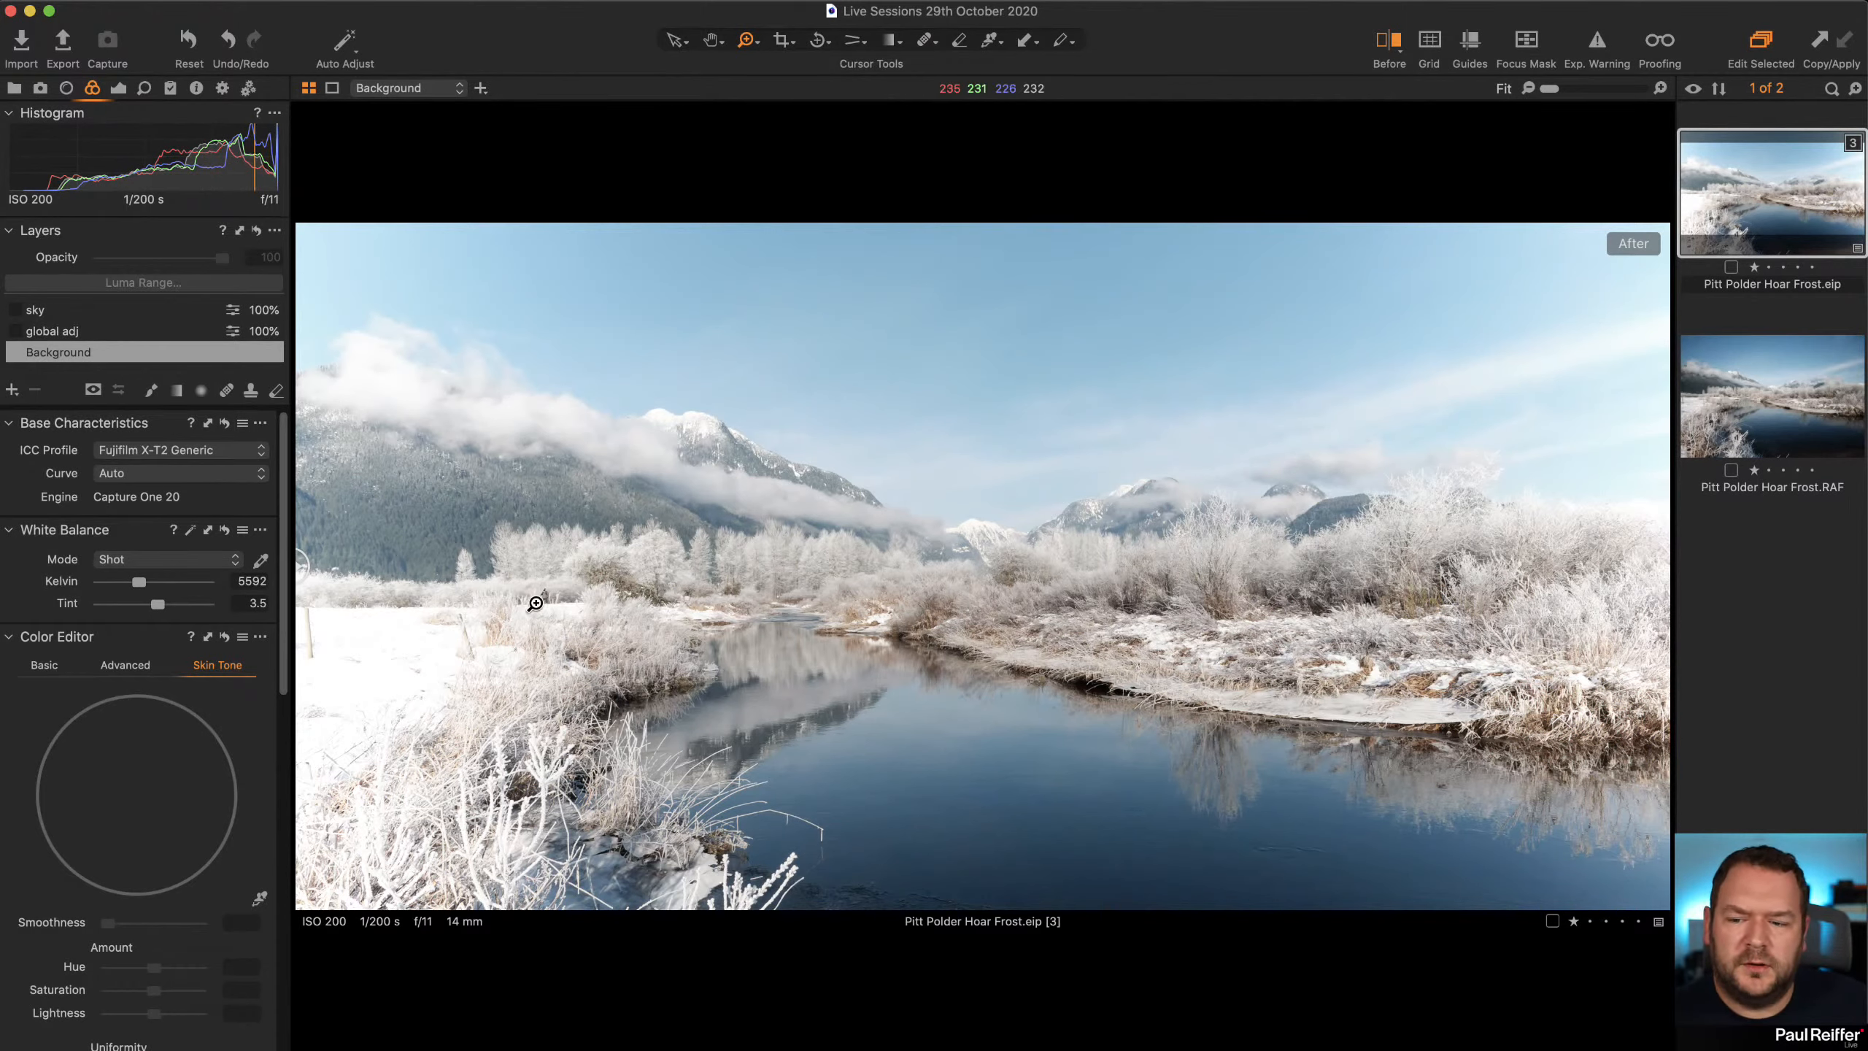
Check the background layer's color and exposure tools for remaining adjustments and compare the image with the RAF version
scroll(74, 596, down, 10)
scroll(74, 596, up, 10)
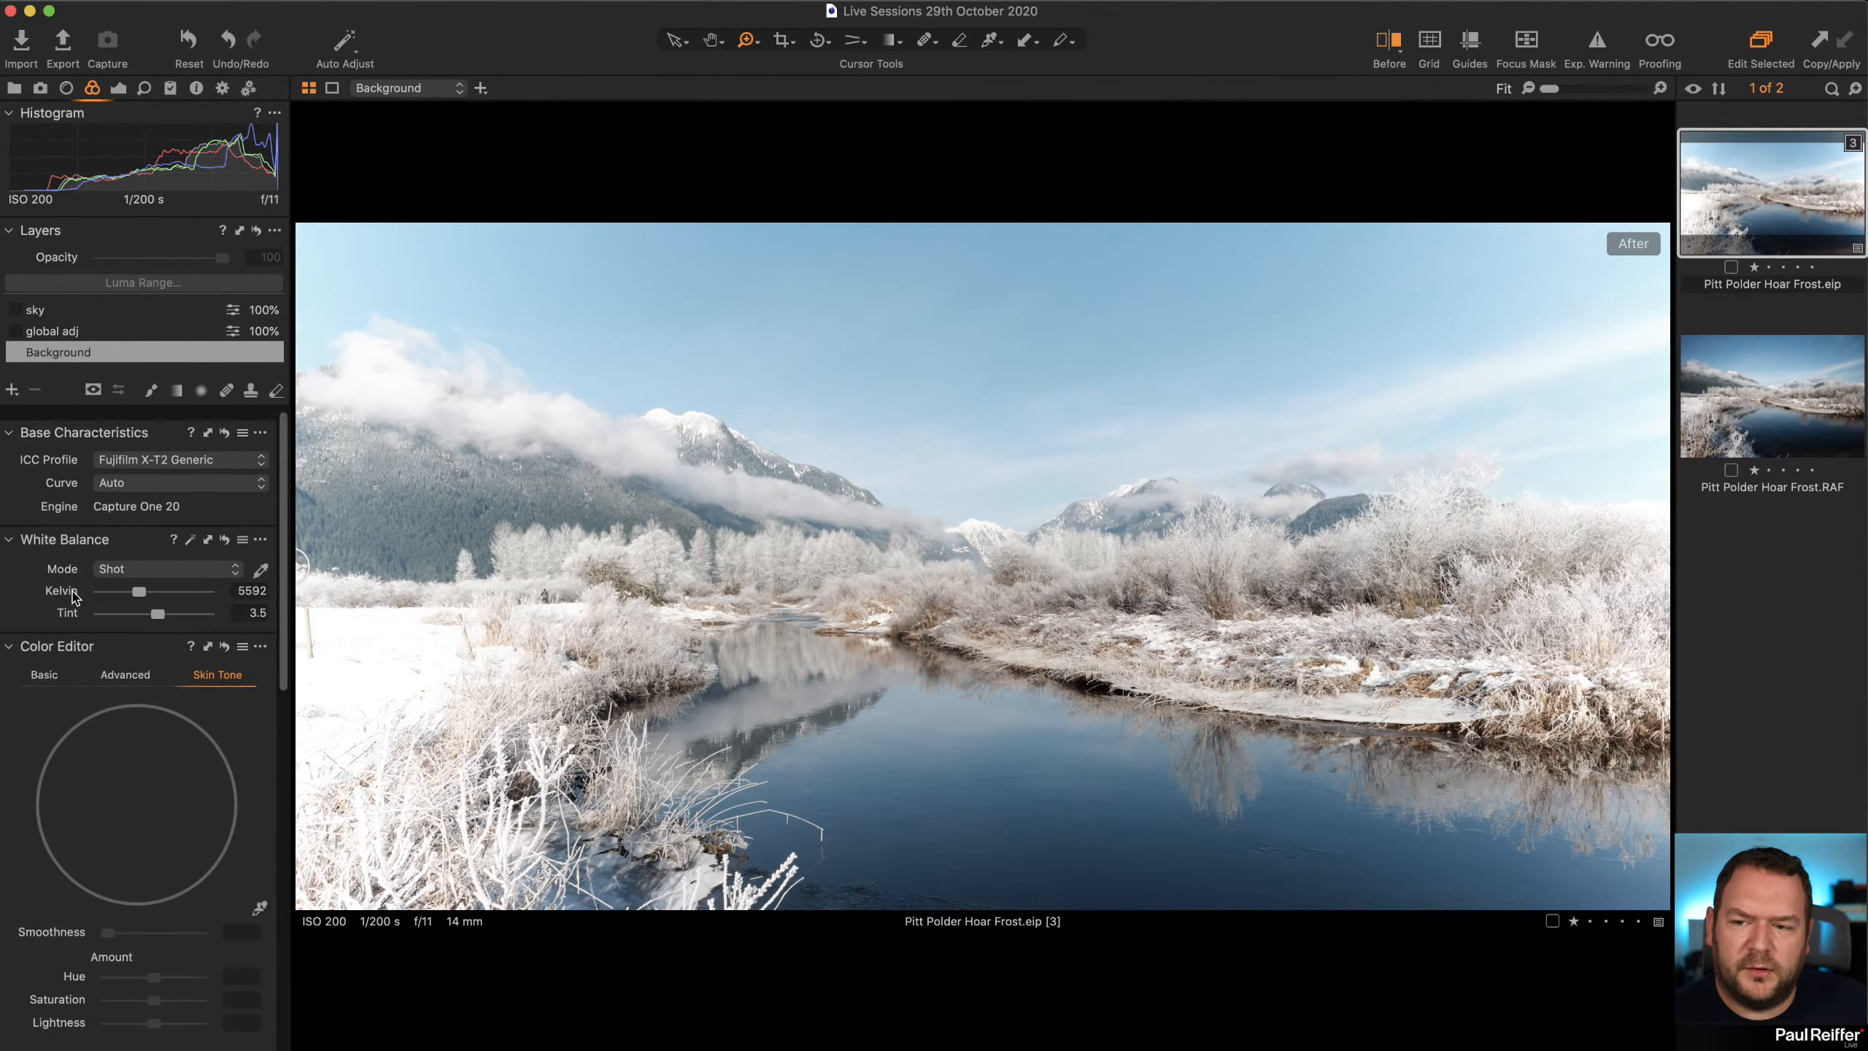
scroll(133, 654, down, 10)
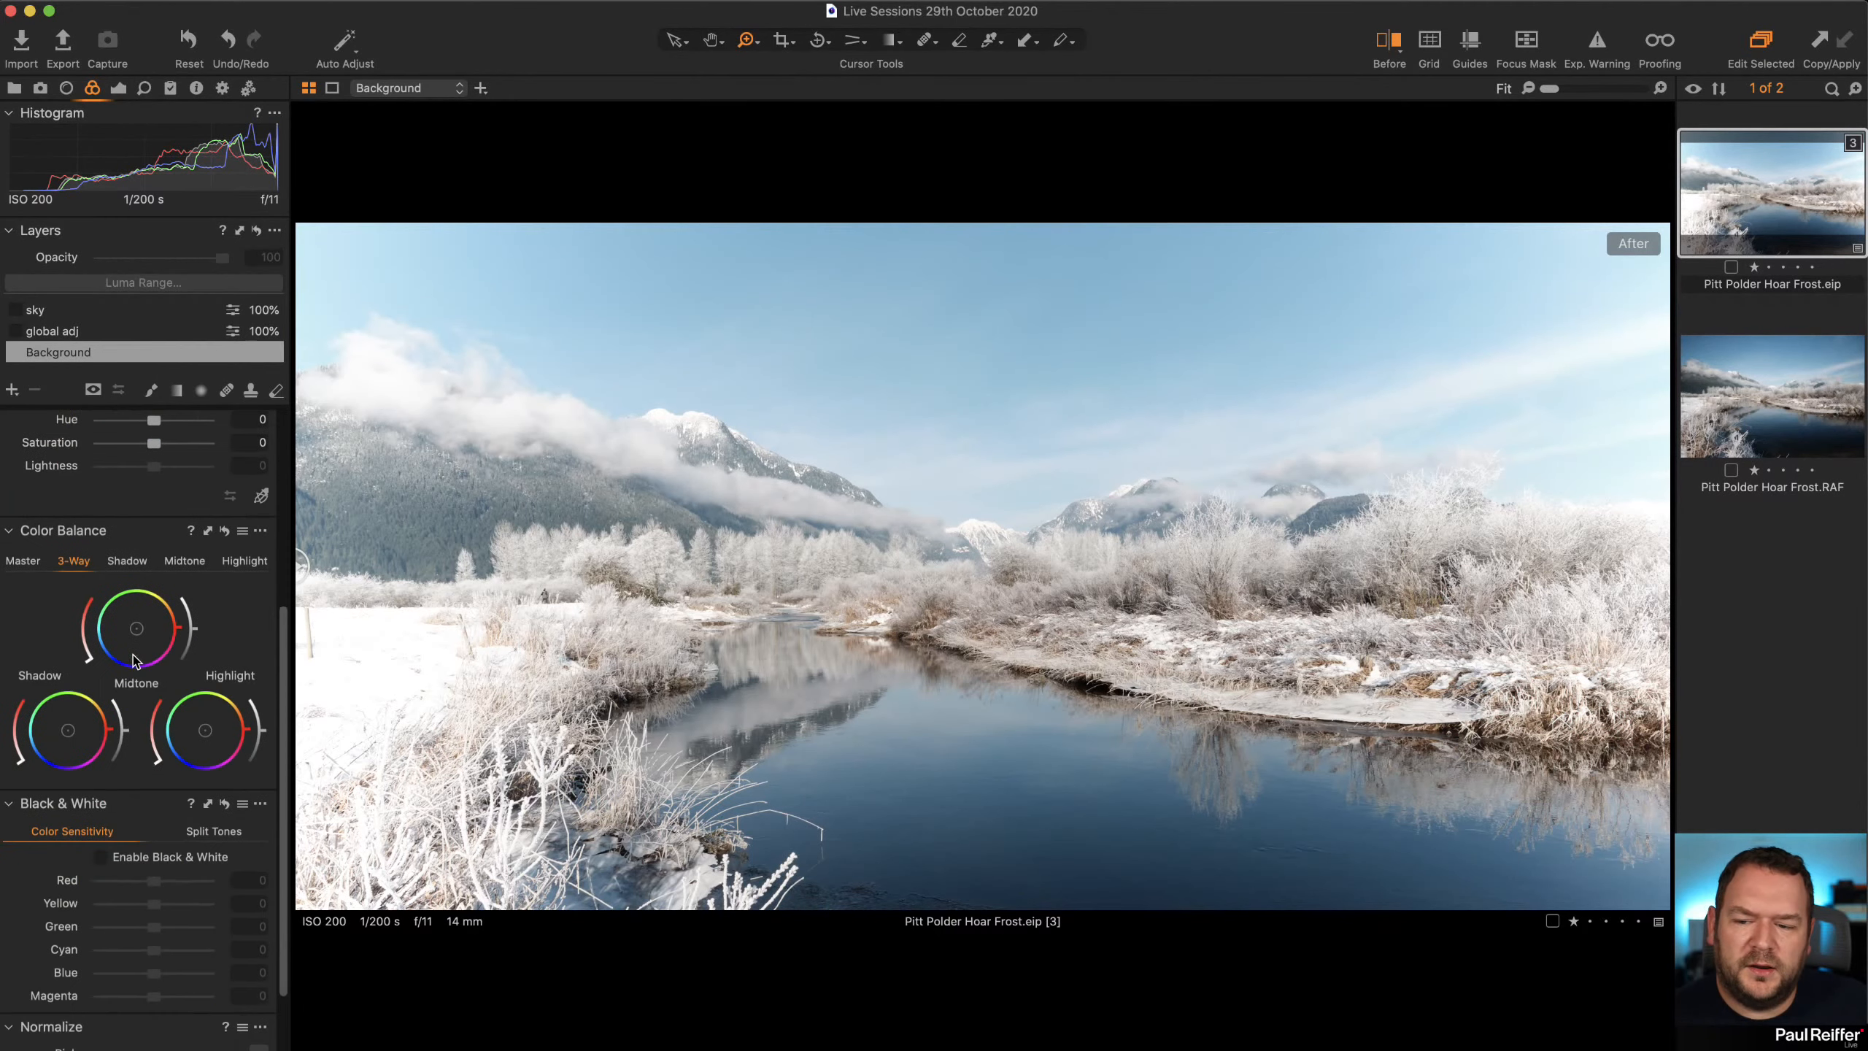
scroll(133, 653, up, 10)
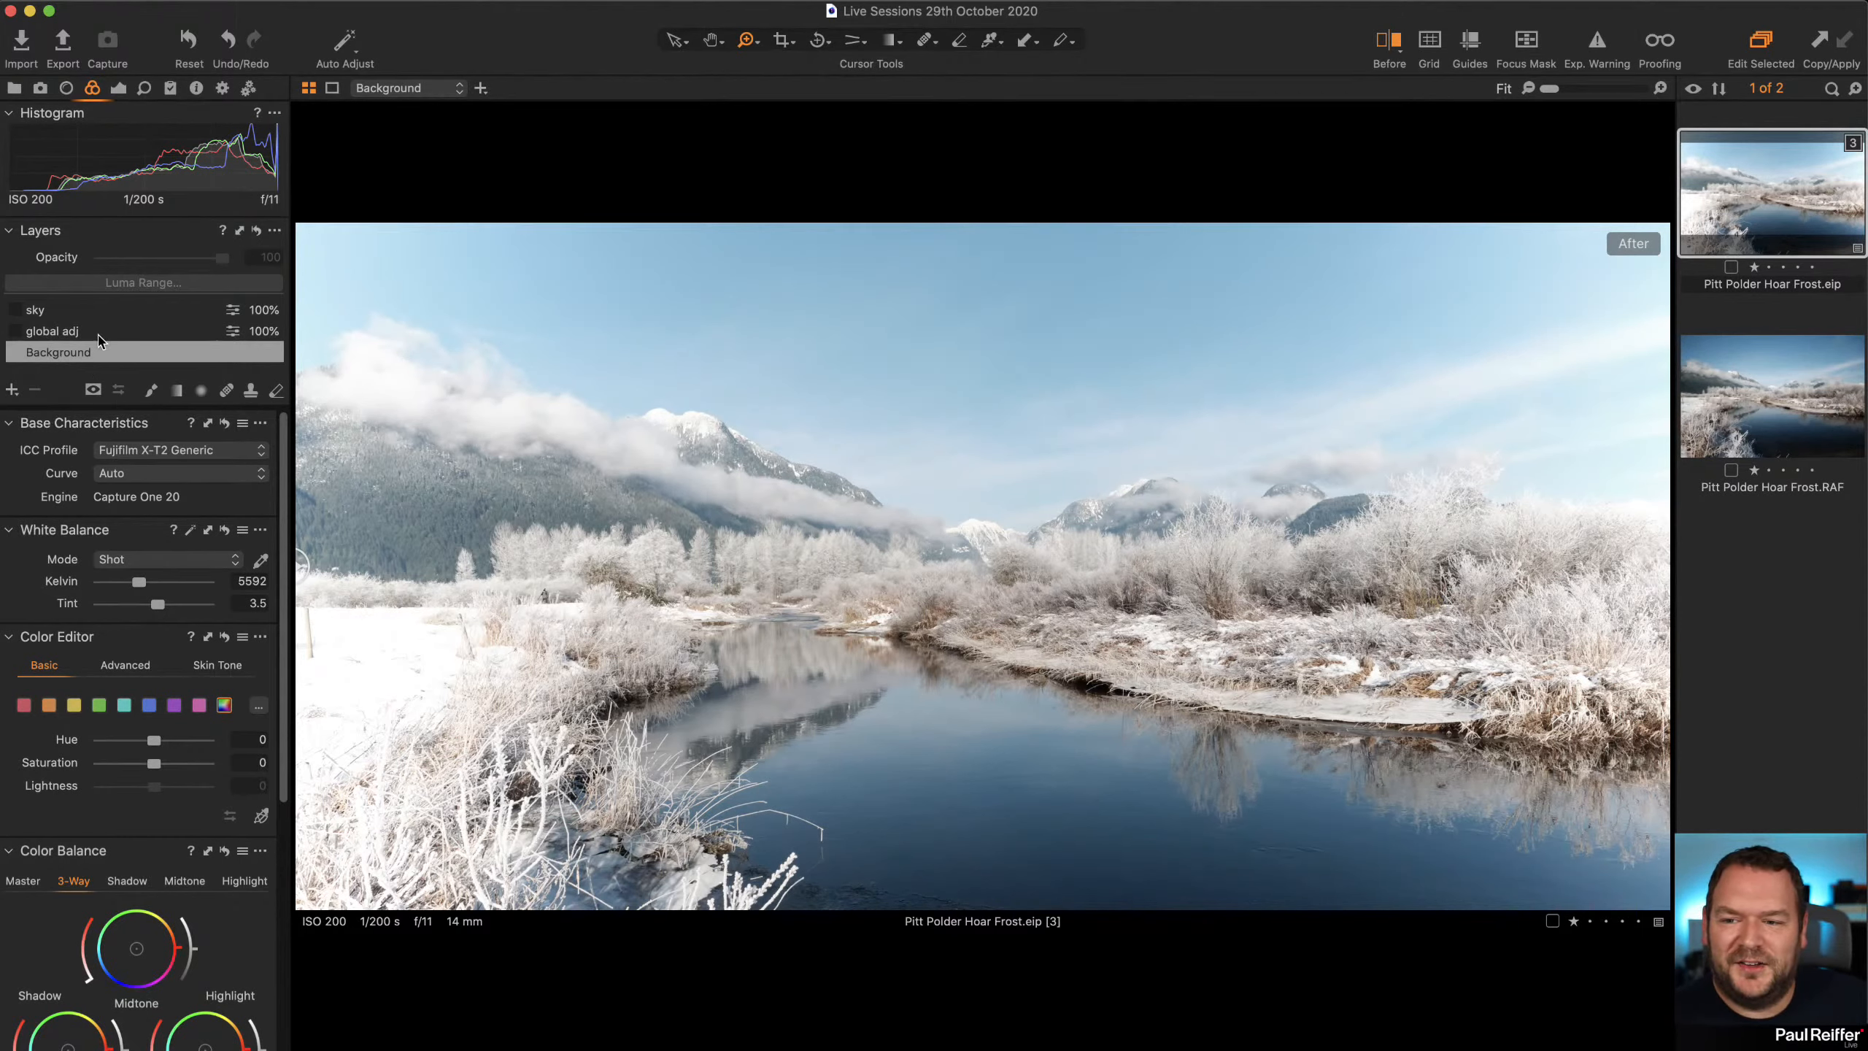
click(118, 88)
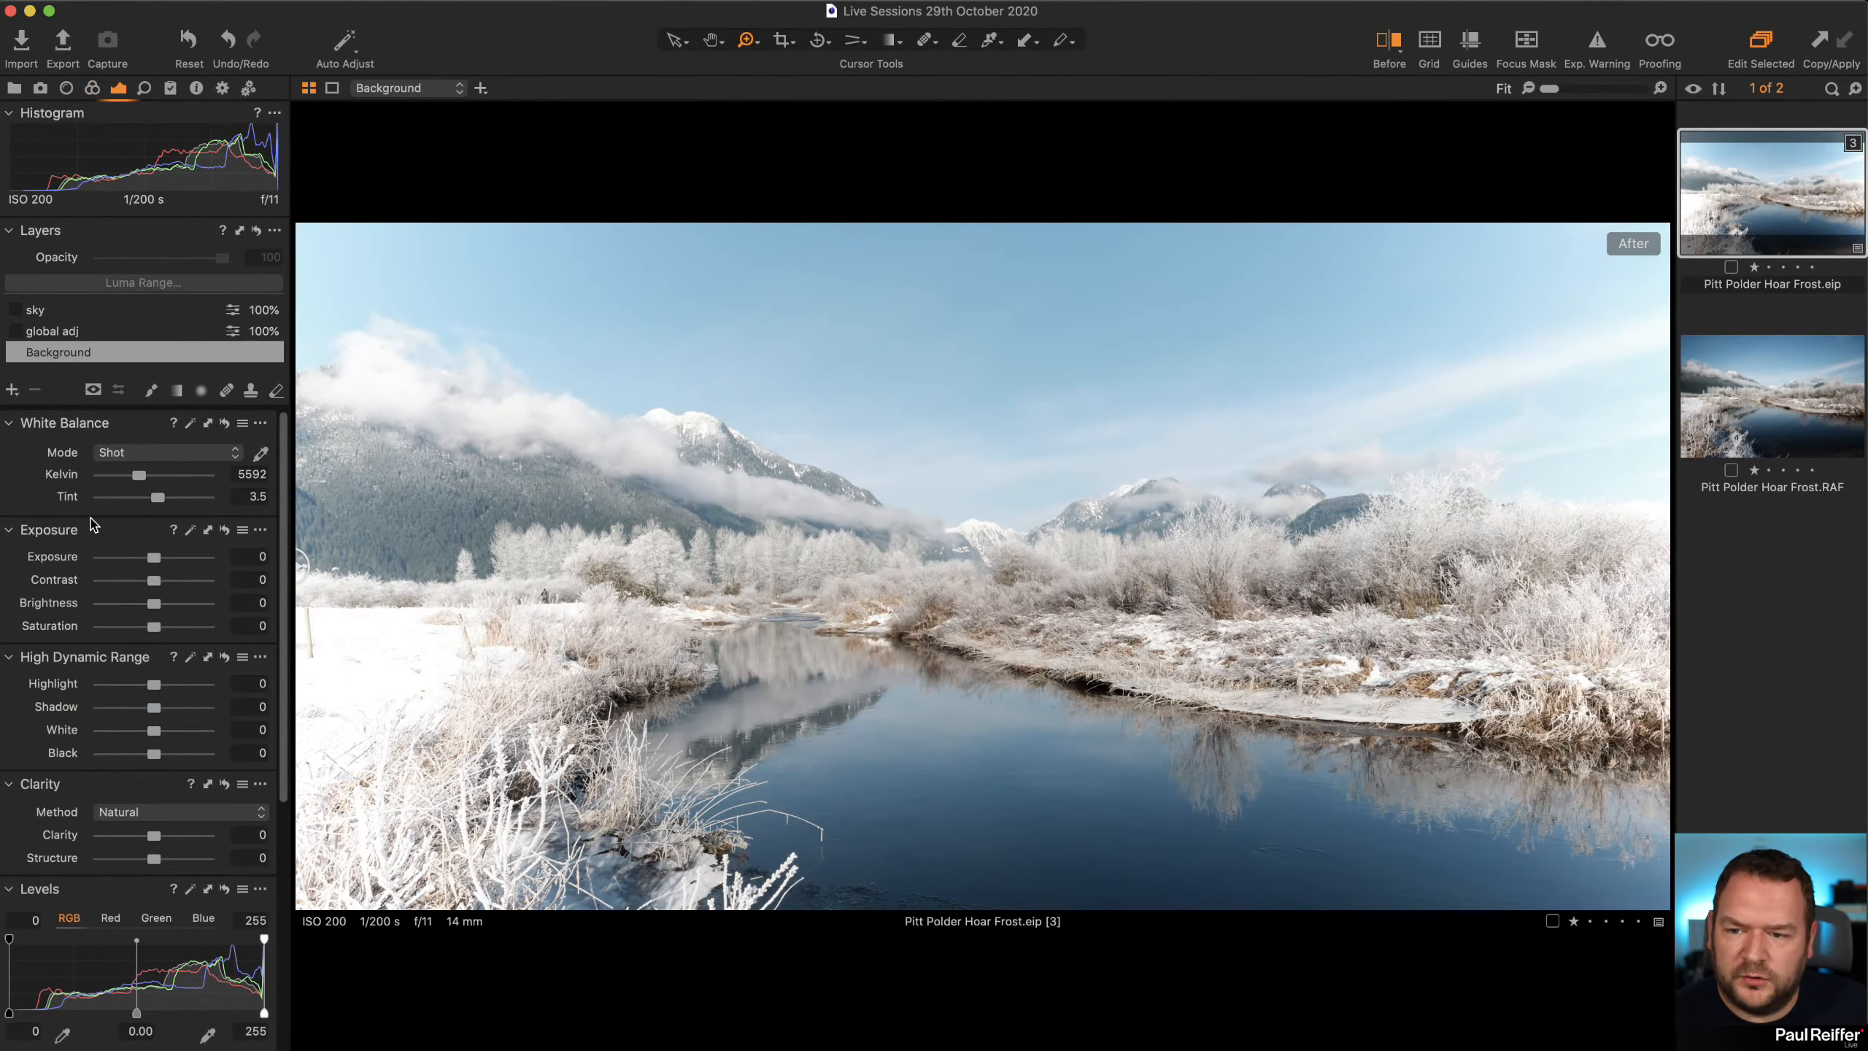
scroll(92, 523, down, 10)
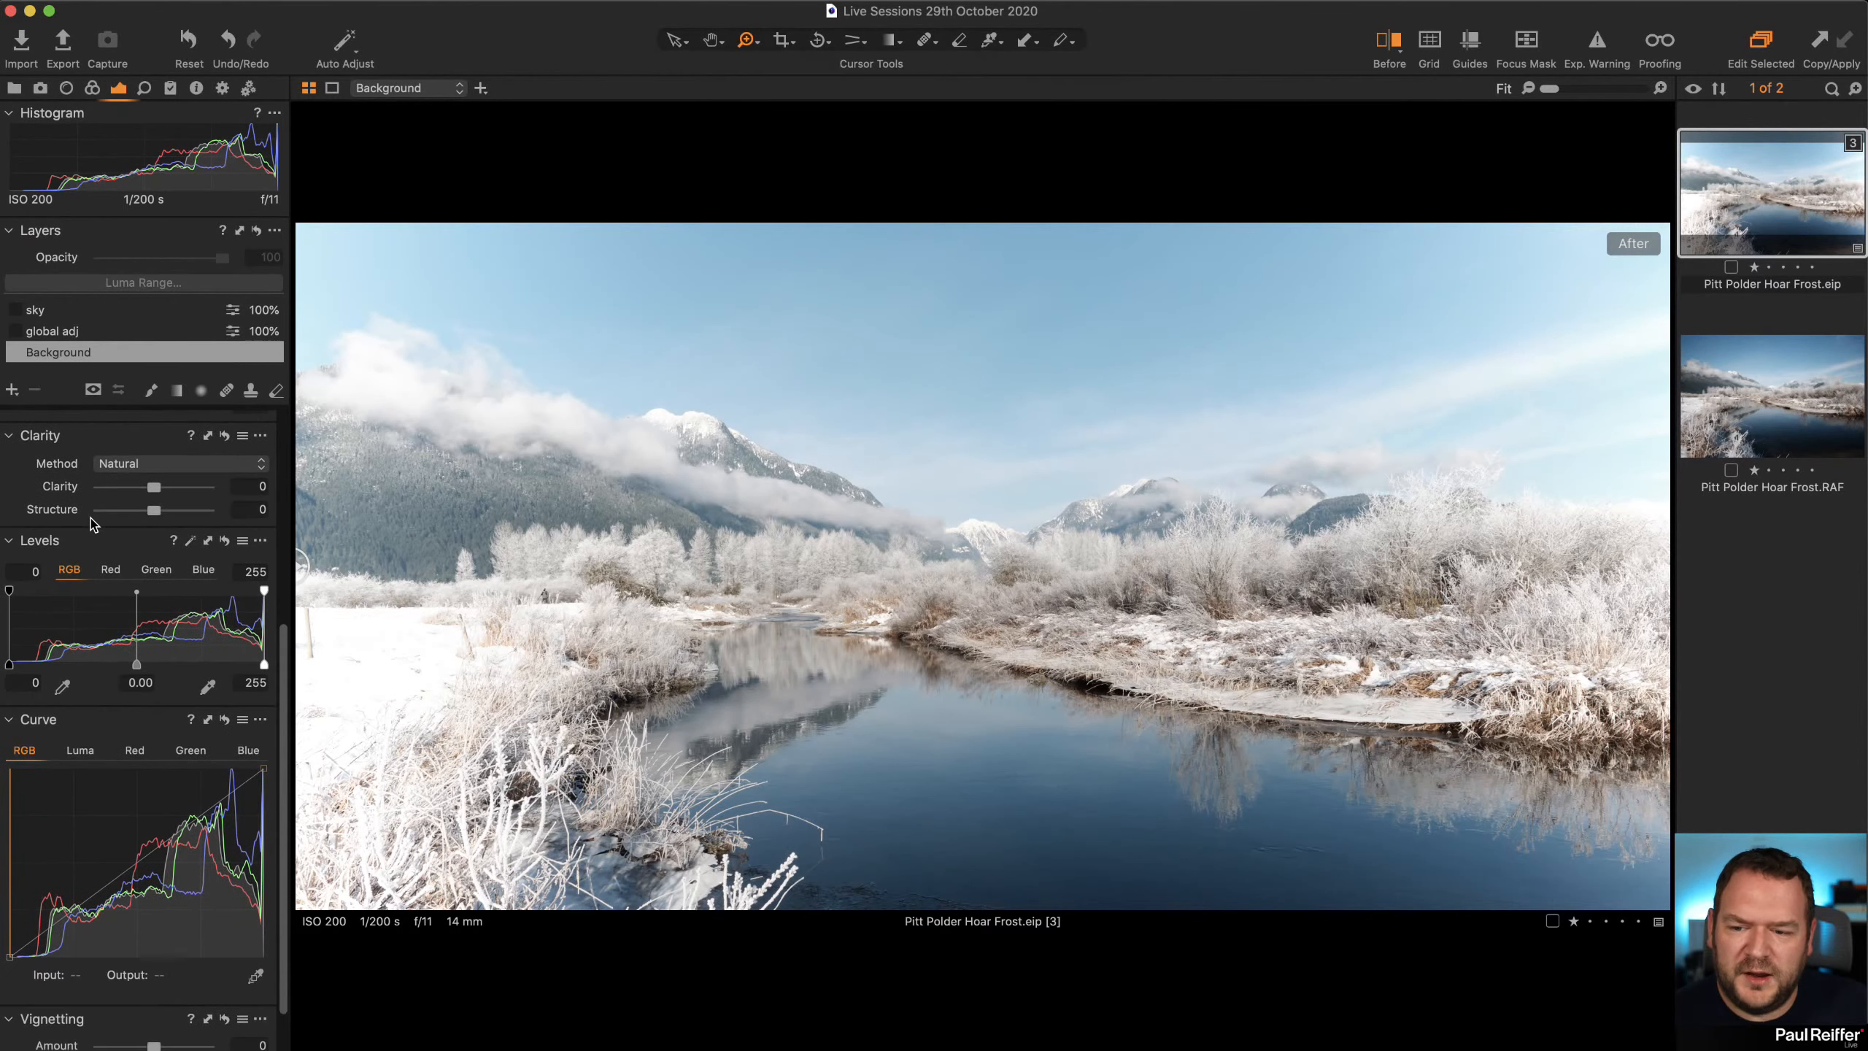
scroll(92, 524, down, 2)
scroll(92, 524, up, 12)
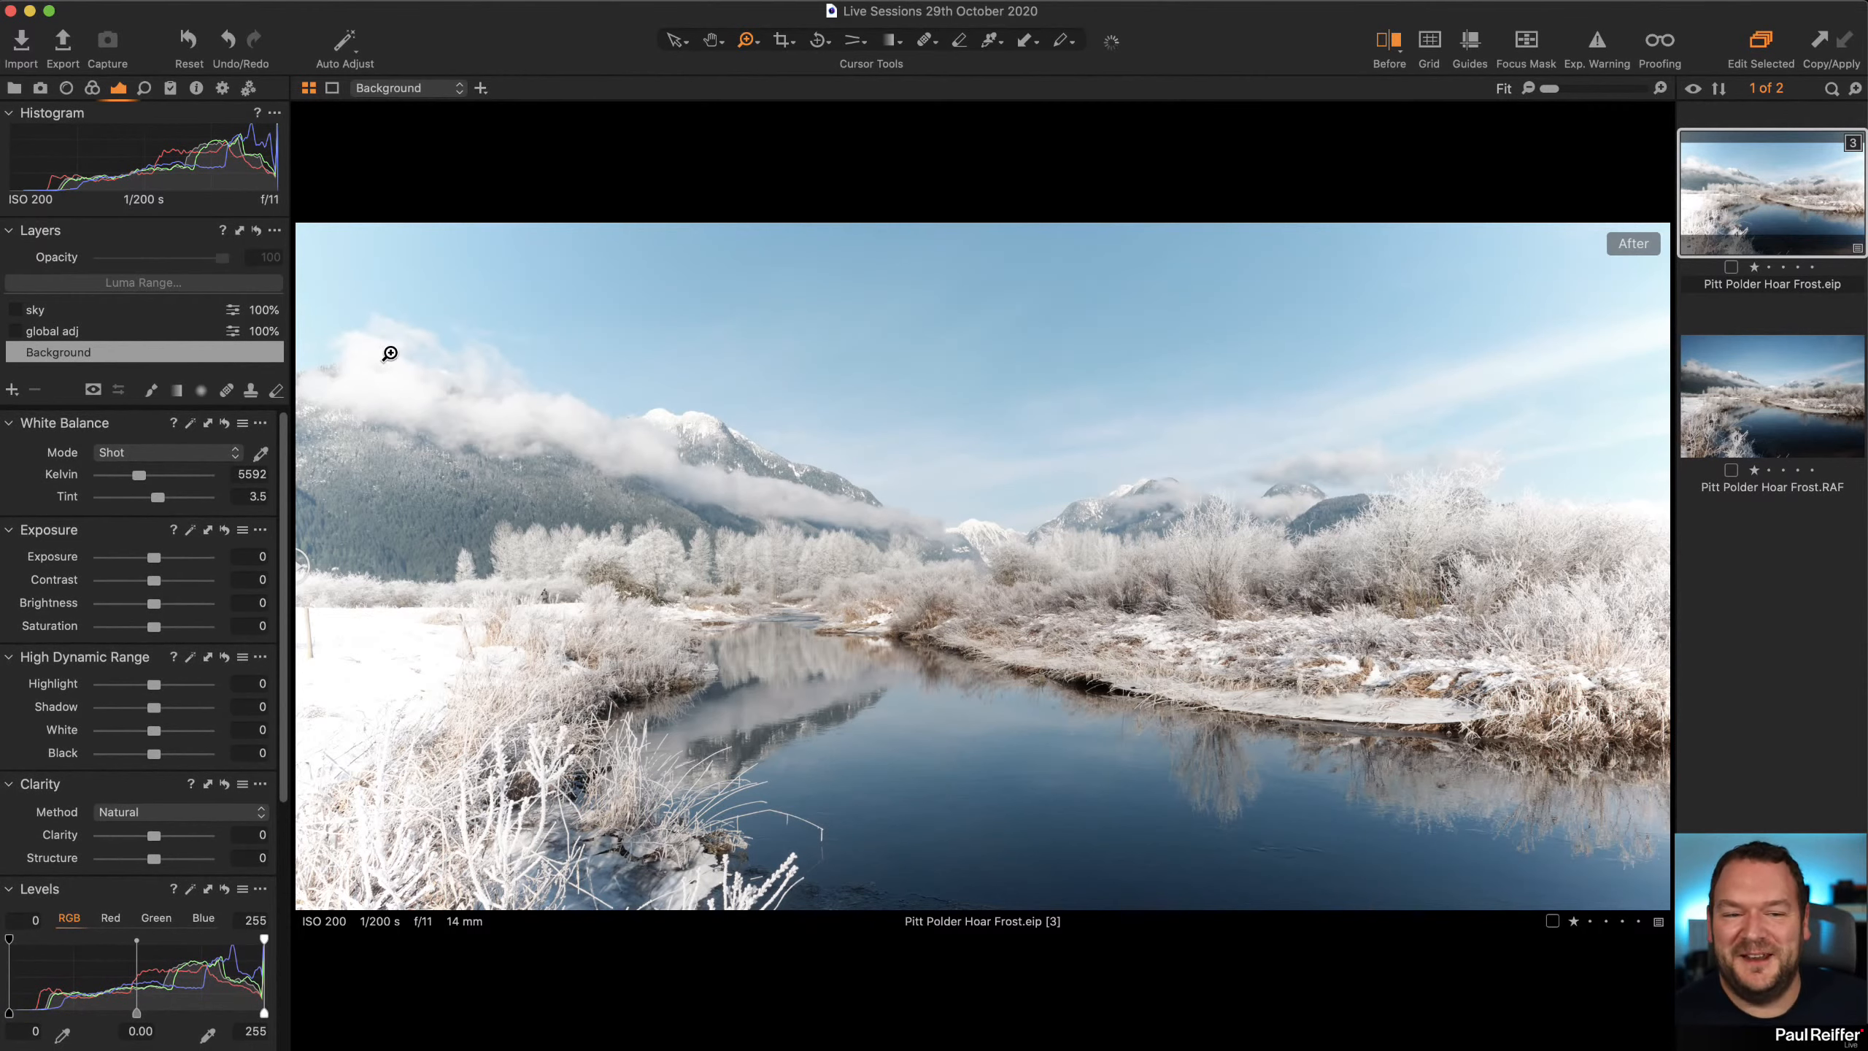
click(1756, 388)
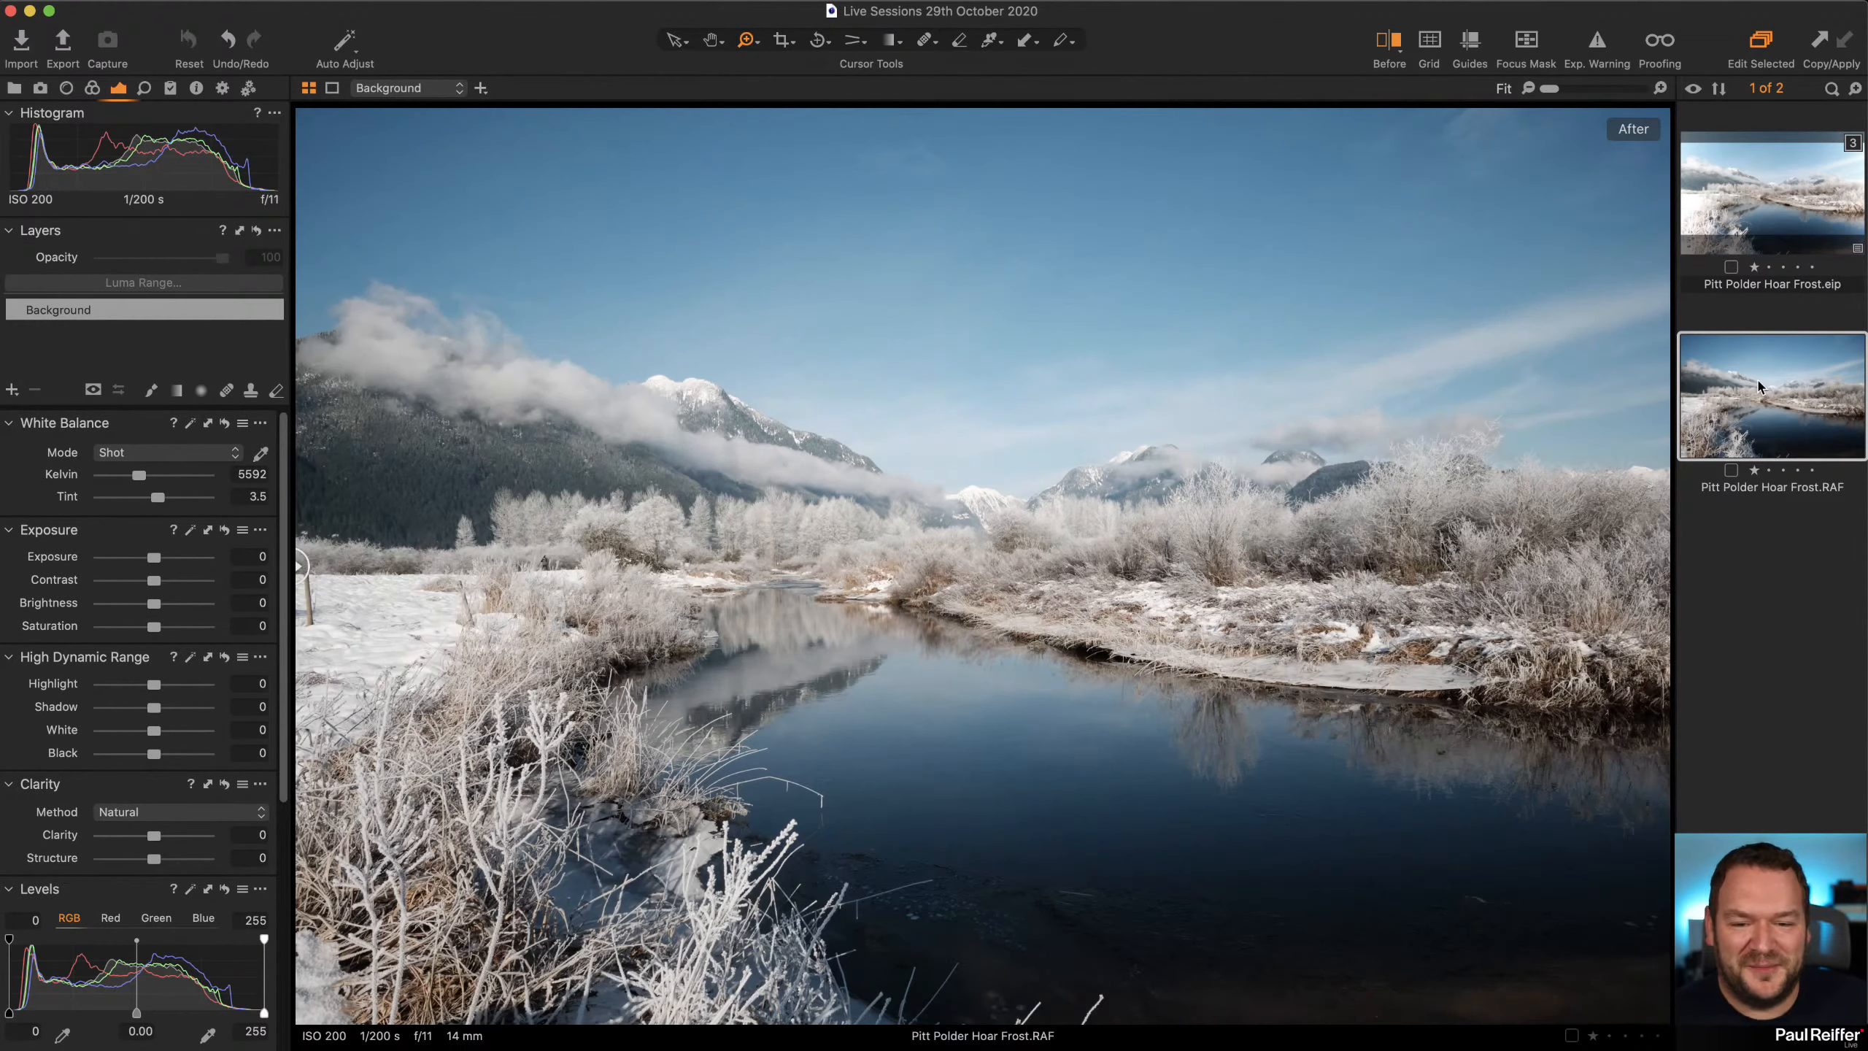
click(1766, 195)
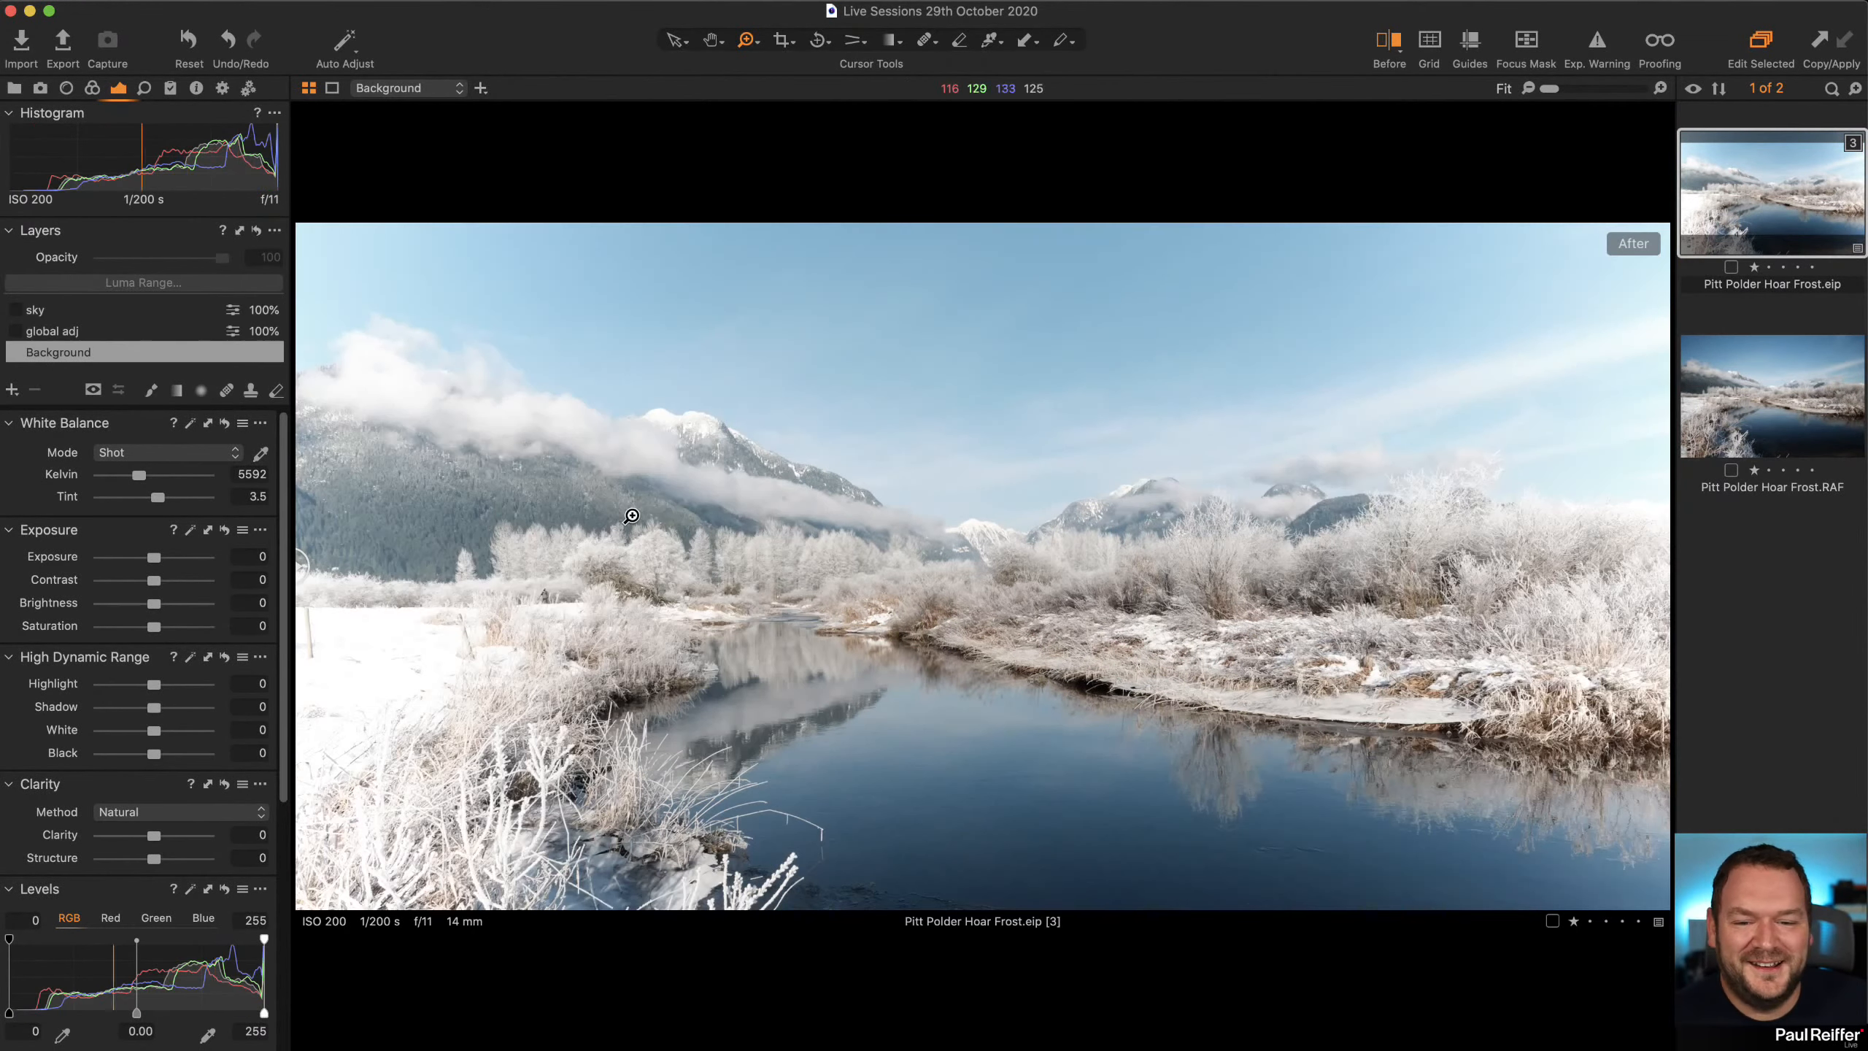
Turn the global adj layer back on and review its adjustments against those of the background layer
click(14, 331)
click(65, 333)
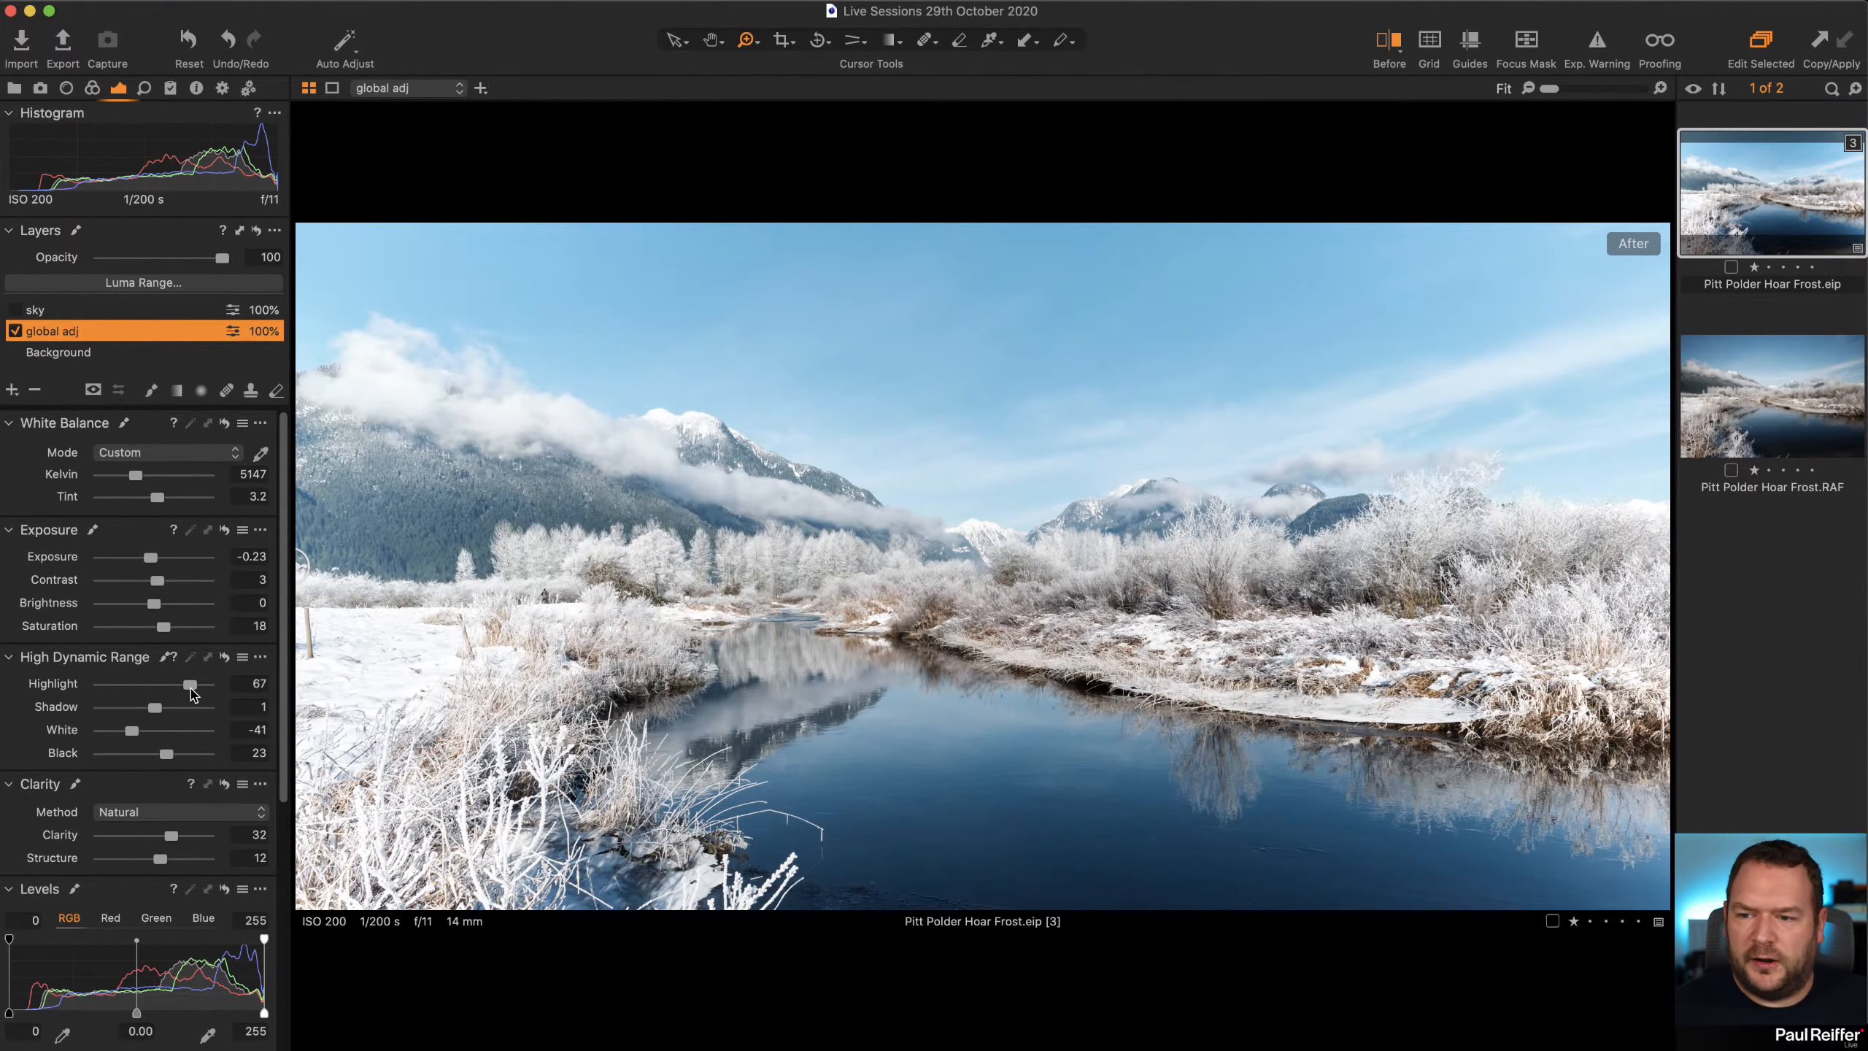
click(16, 331)
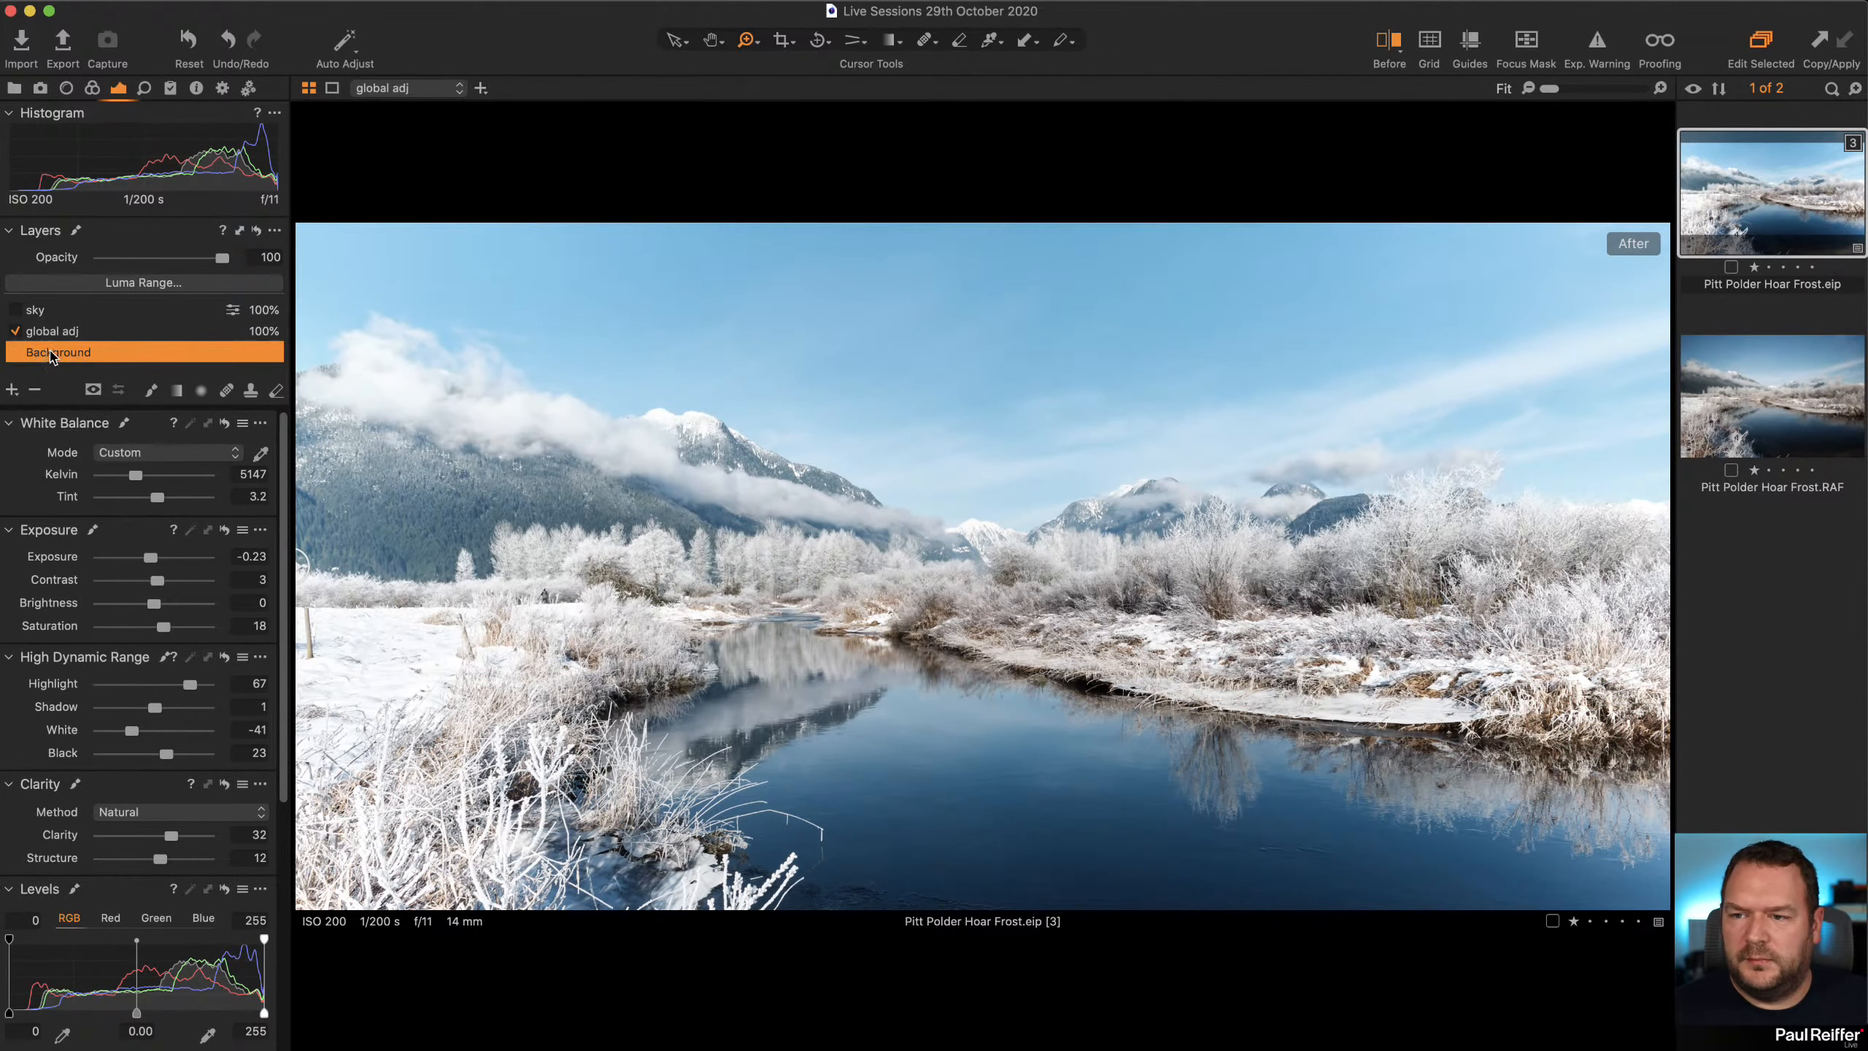
click(15, 332)
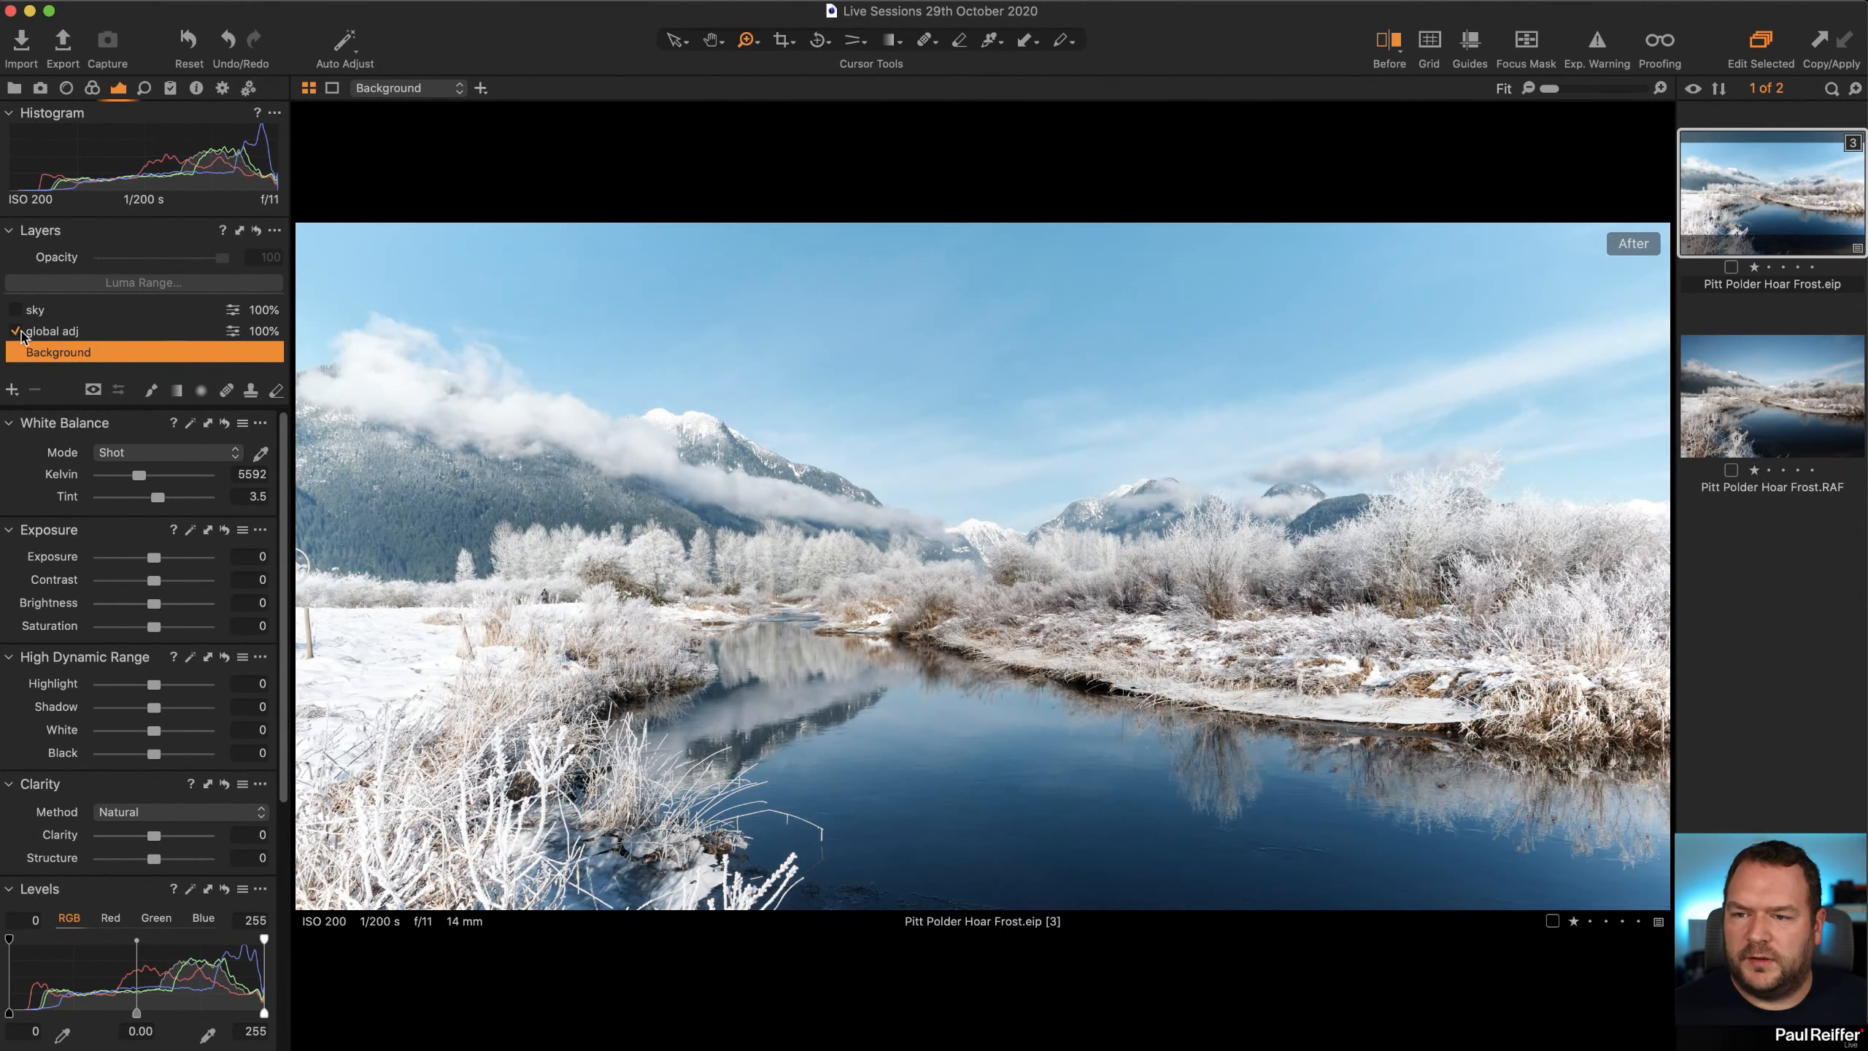
Crop Pitt Polder Hoar Frost.RAF to a 1x2 ratio, moving the frame up to include more sky and less foreground
click(1742, 380)
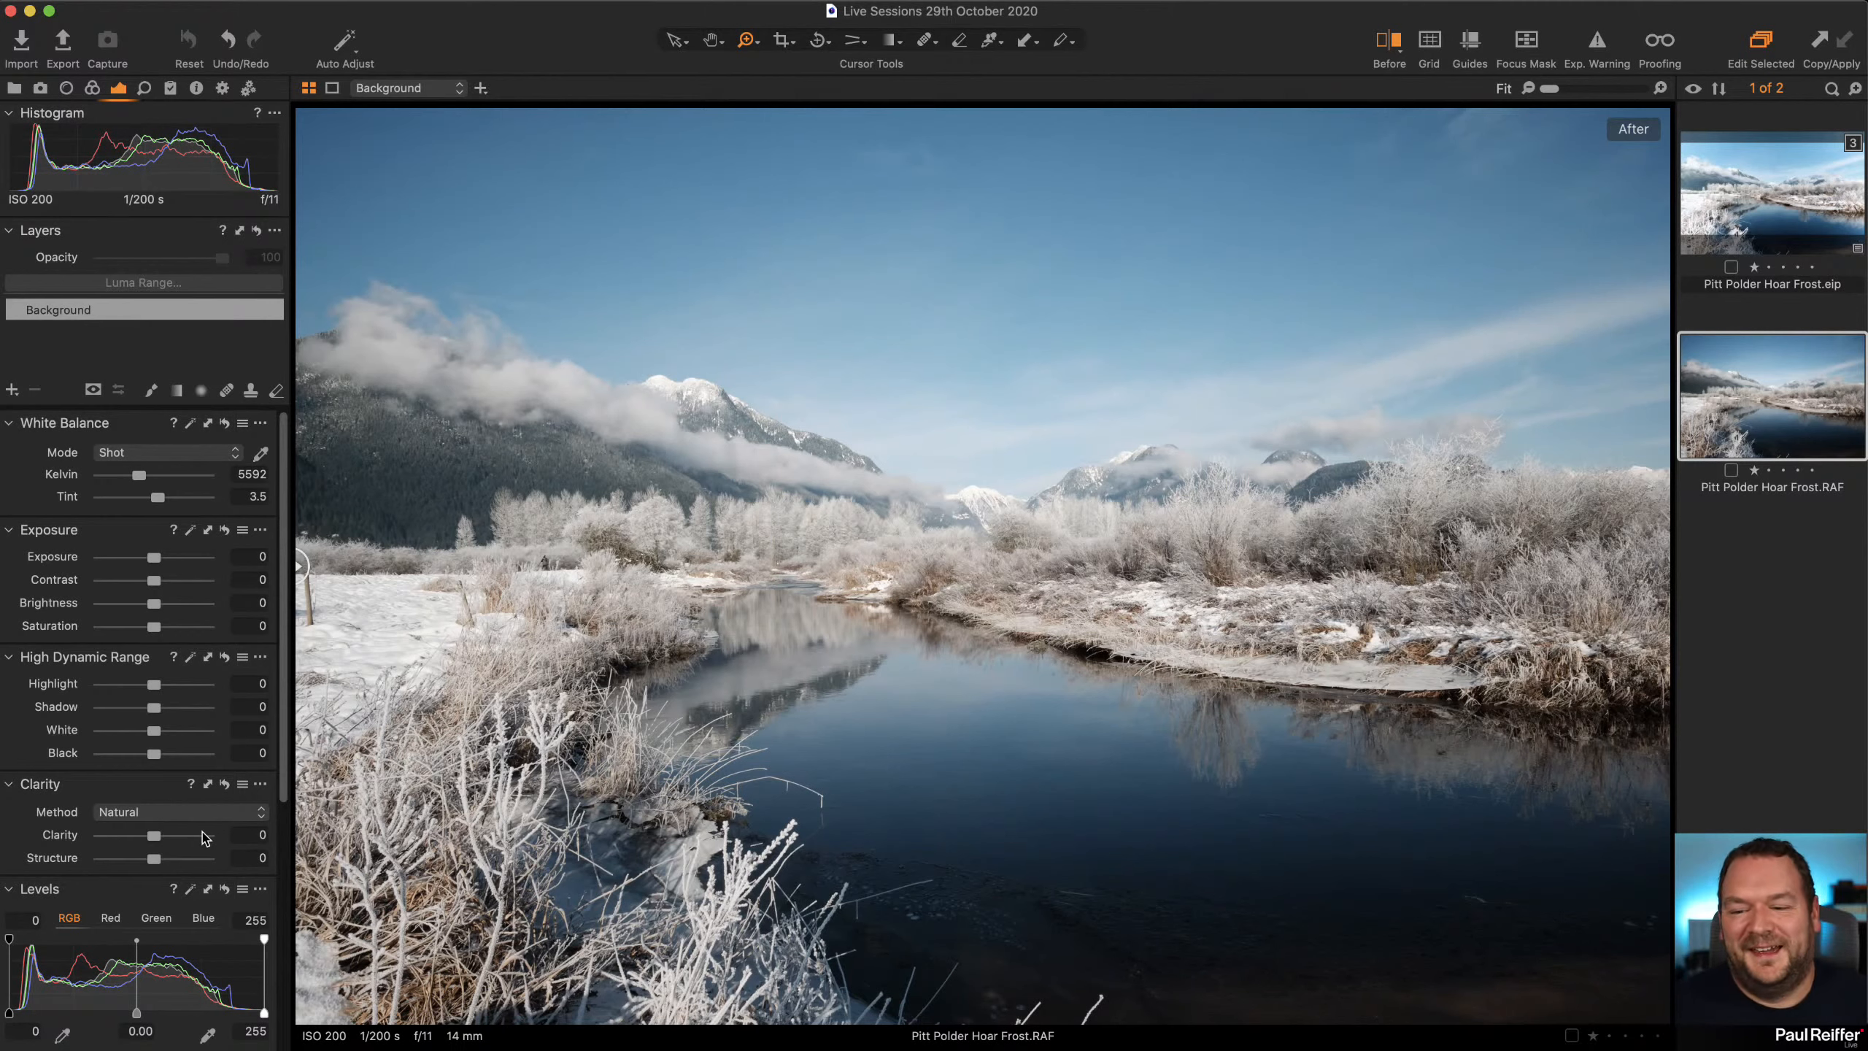
click(789, 44)
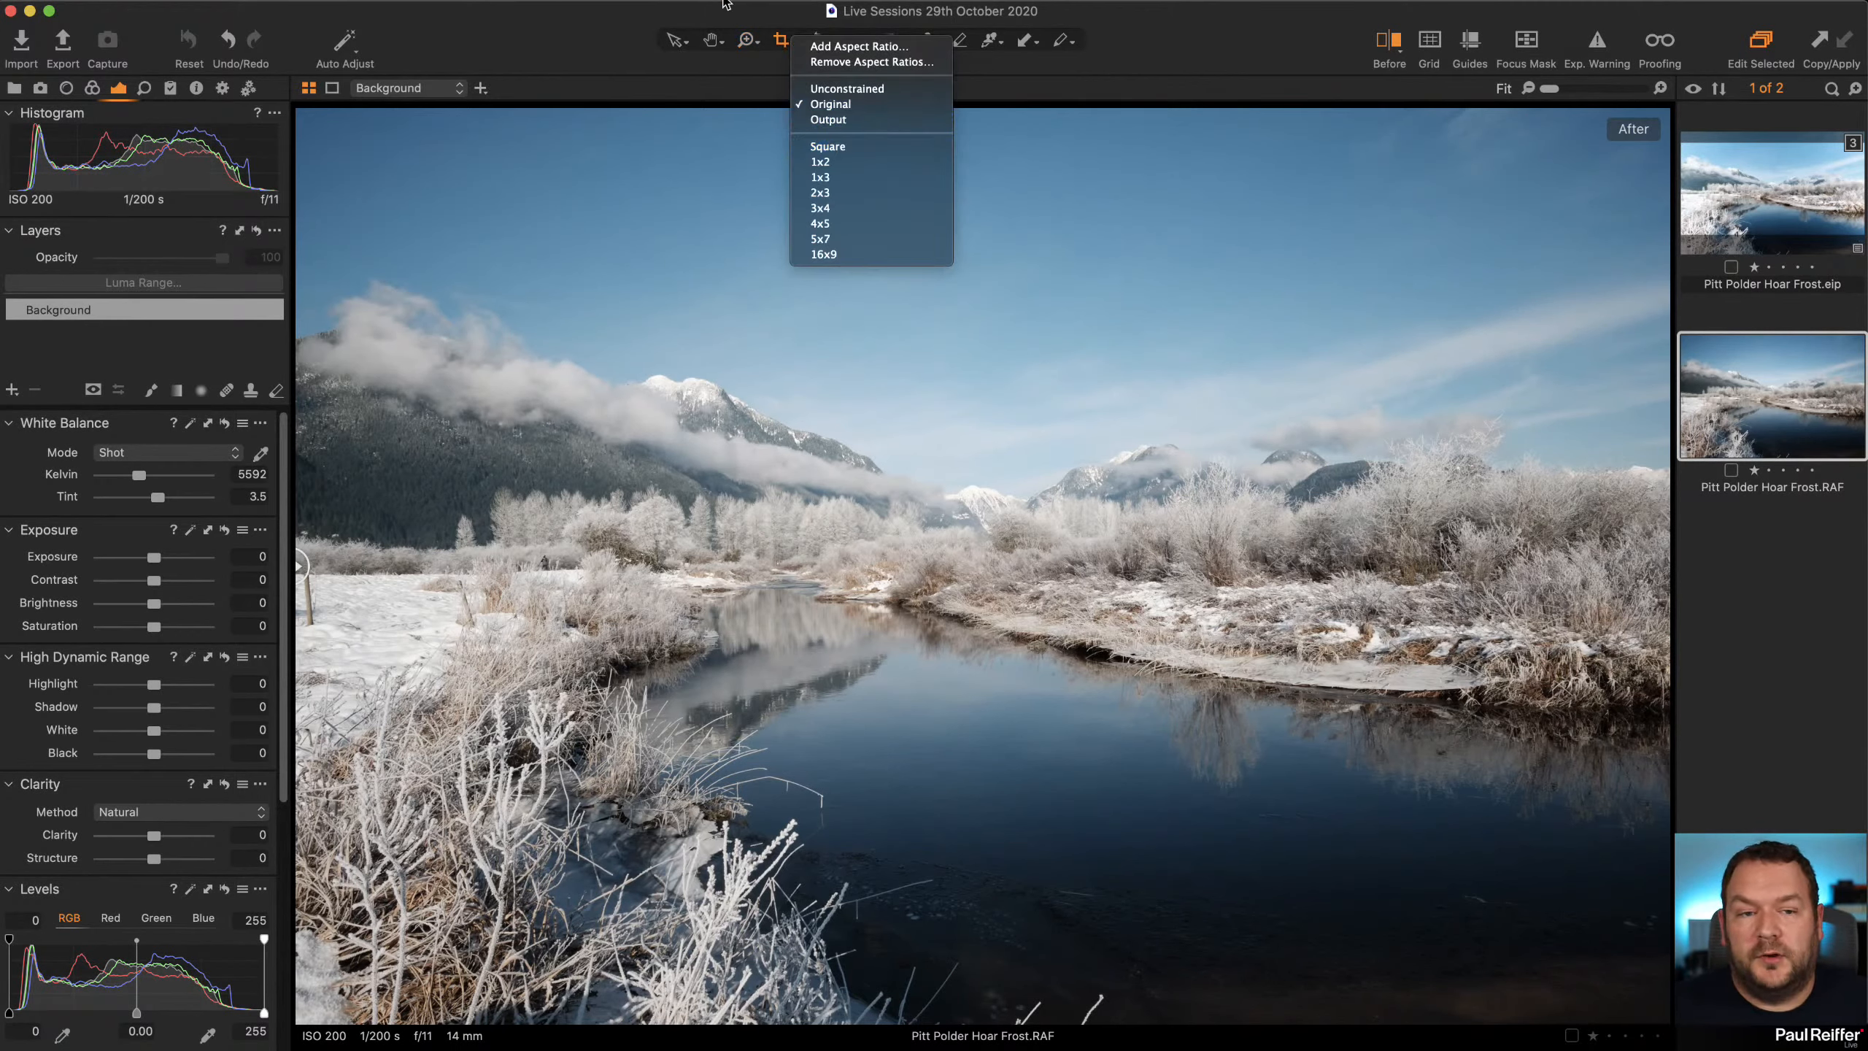
click(853, 163)
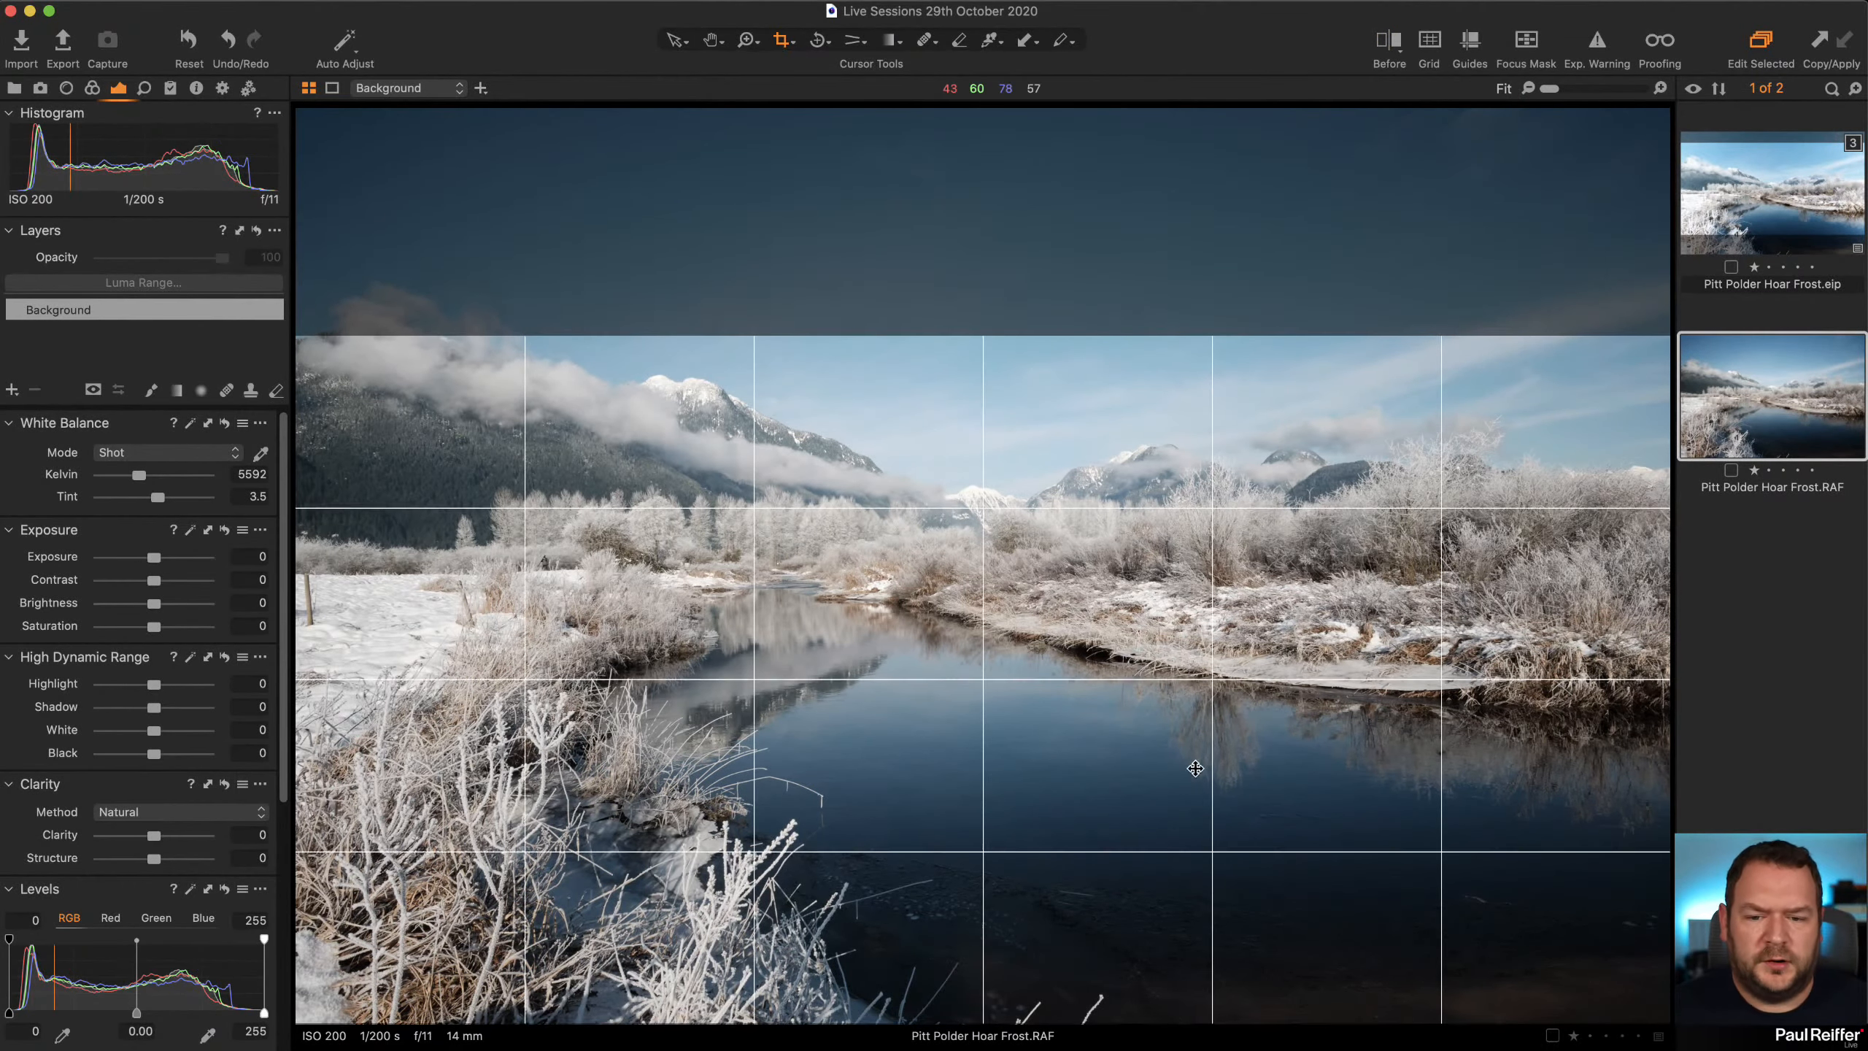
drag(1269, 803, 1354, 656)
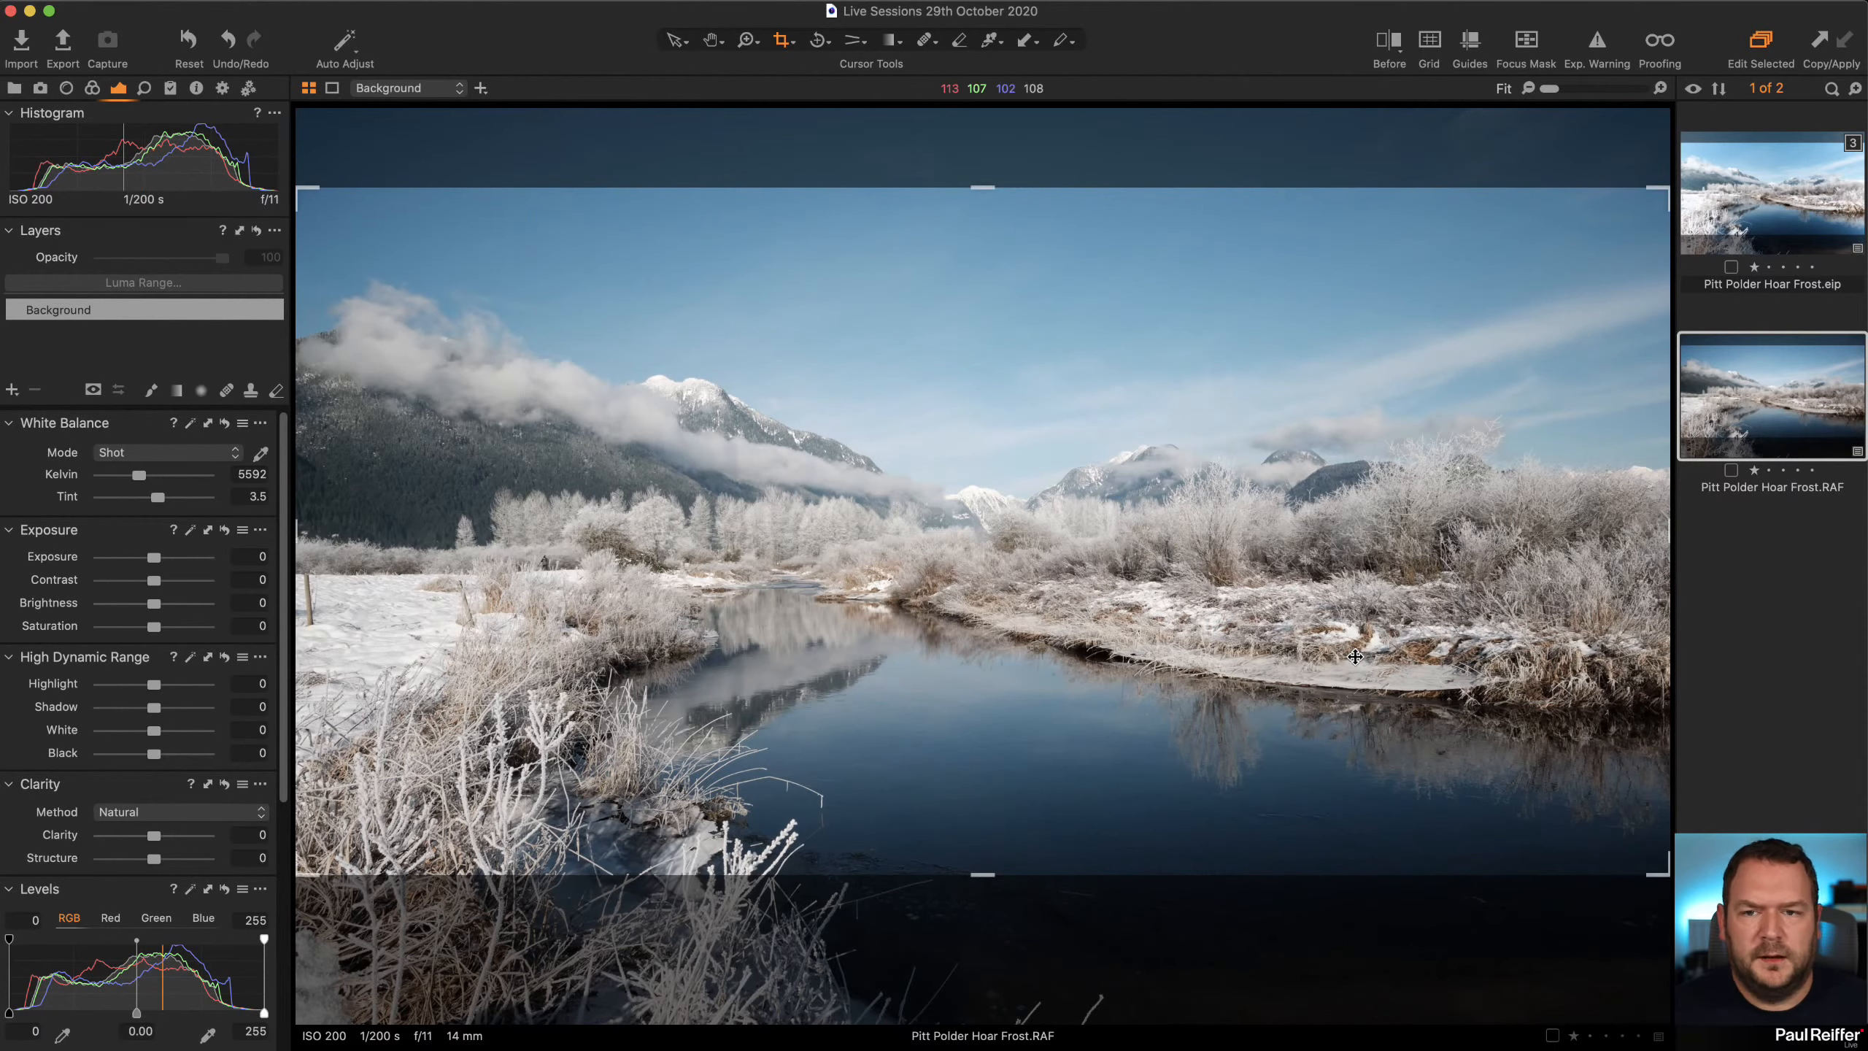
click(675, 40)
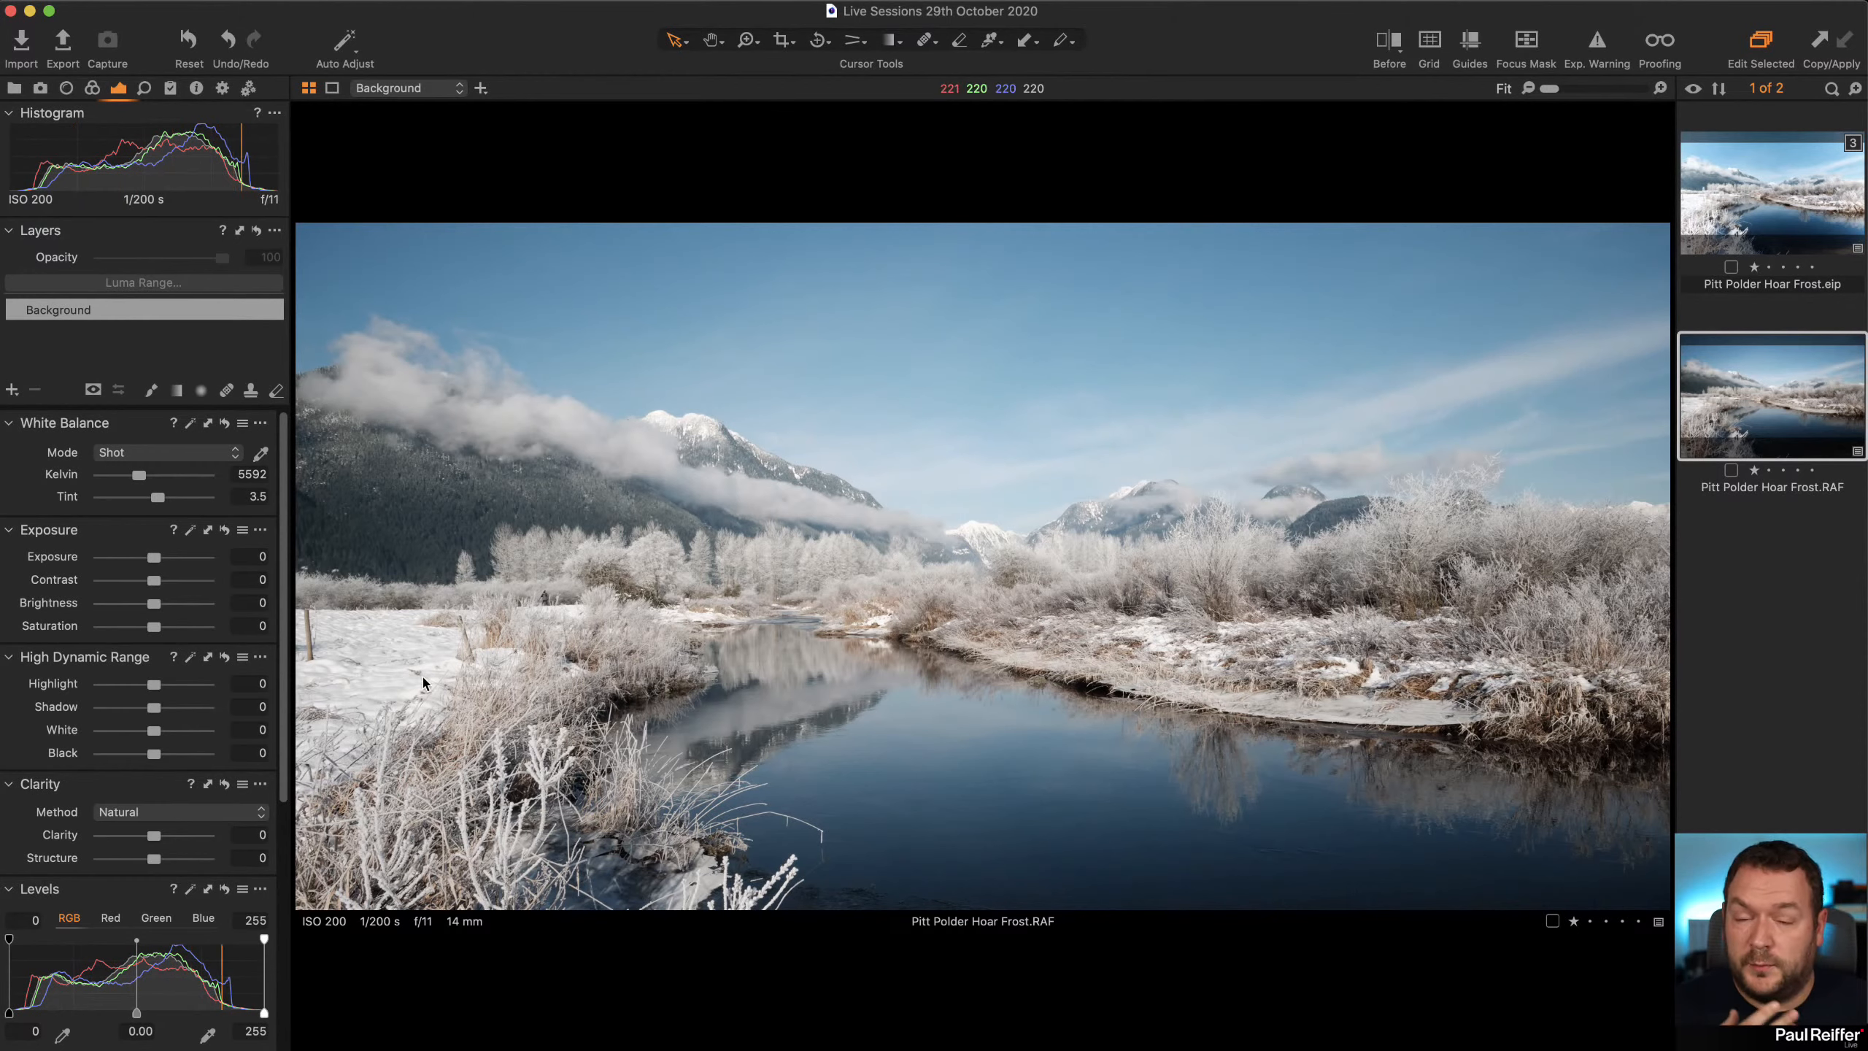
Lower High Dynamic Range White to -51 and Highlight to -34, judging the result on the snowy foreground grass
key(z)
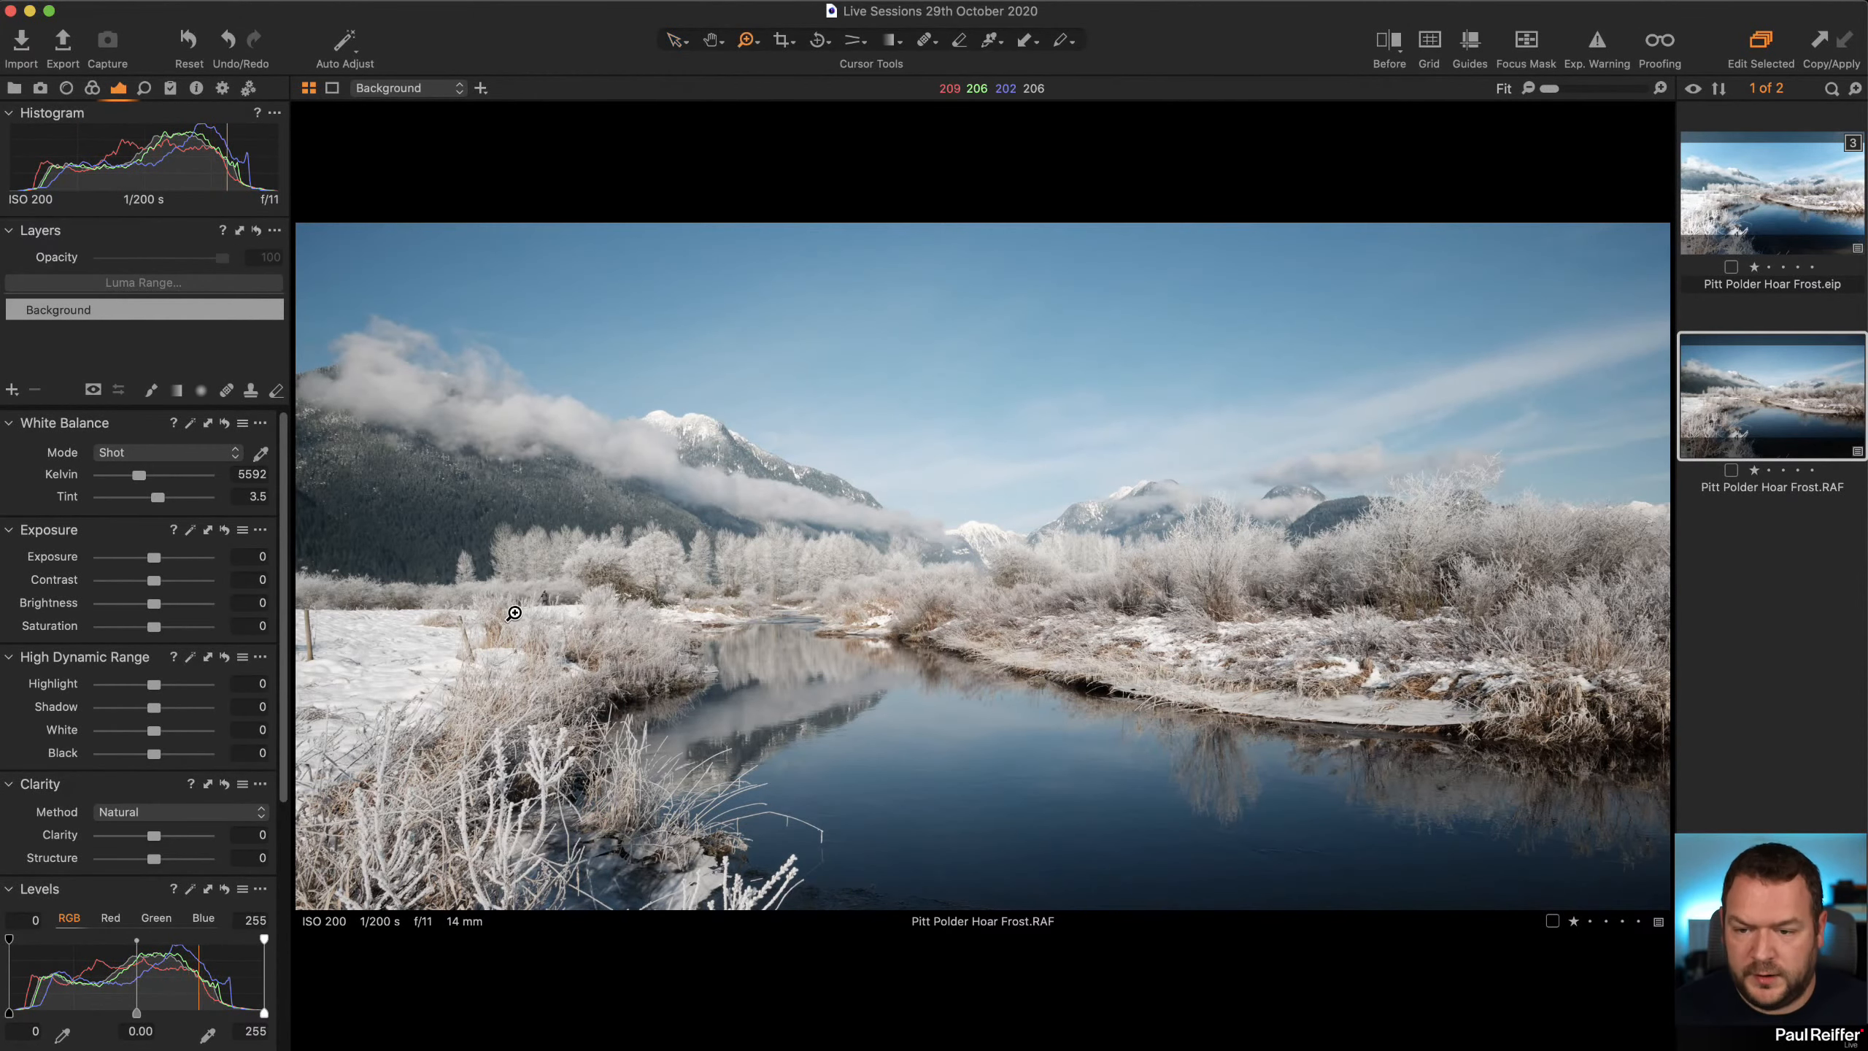
click(514, 613)
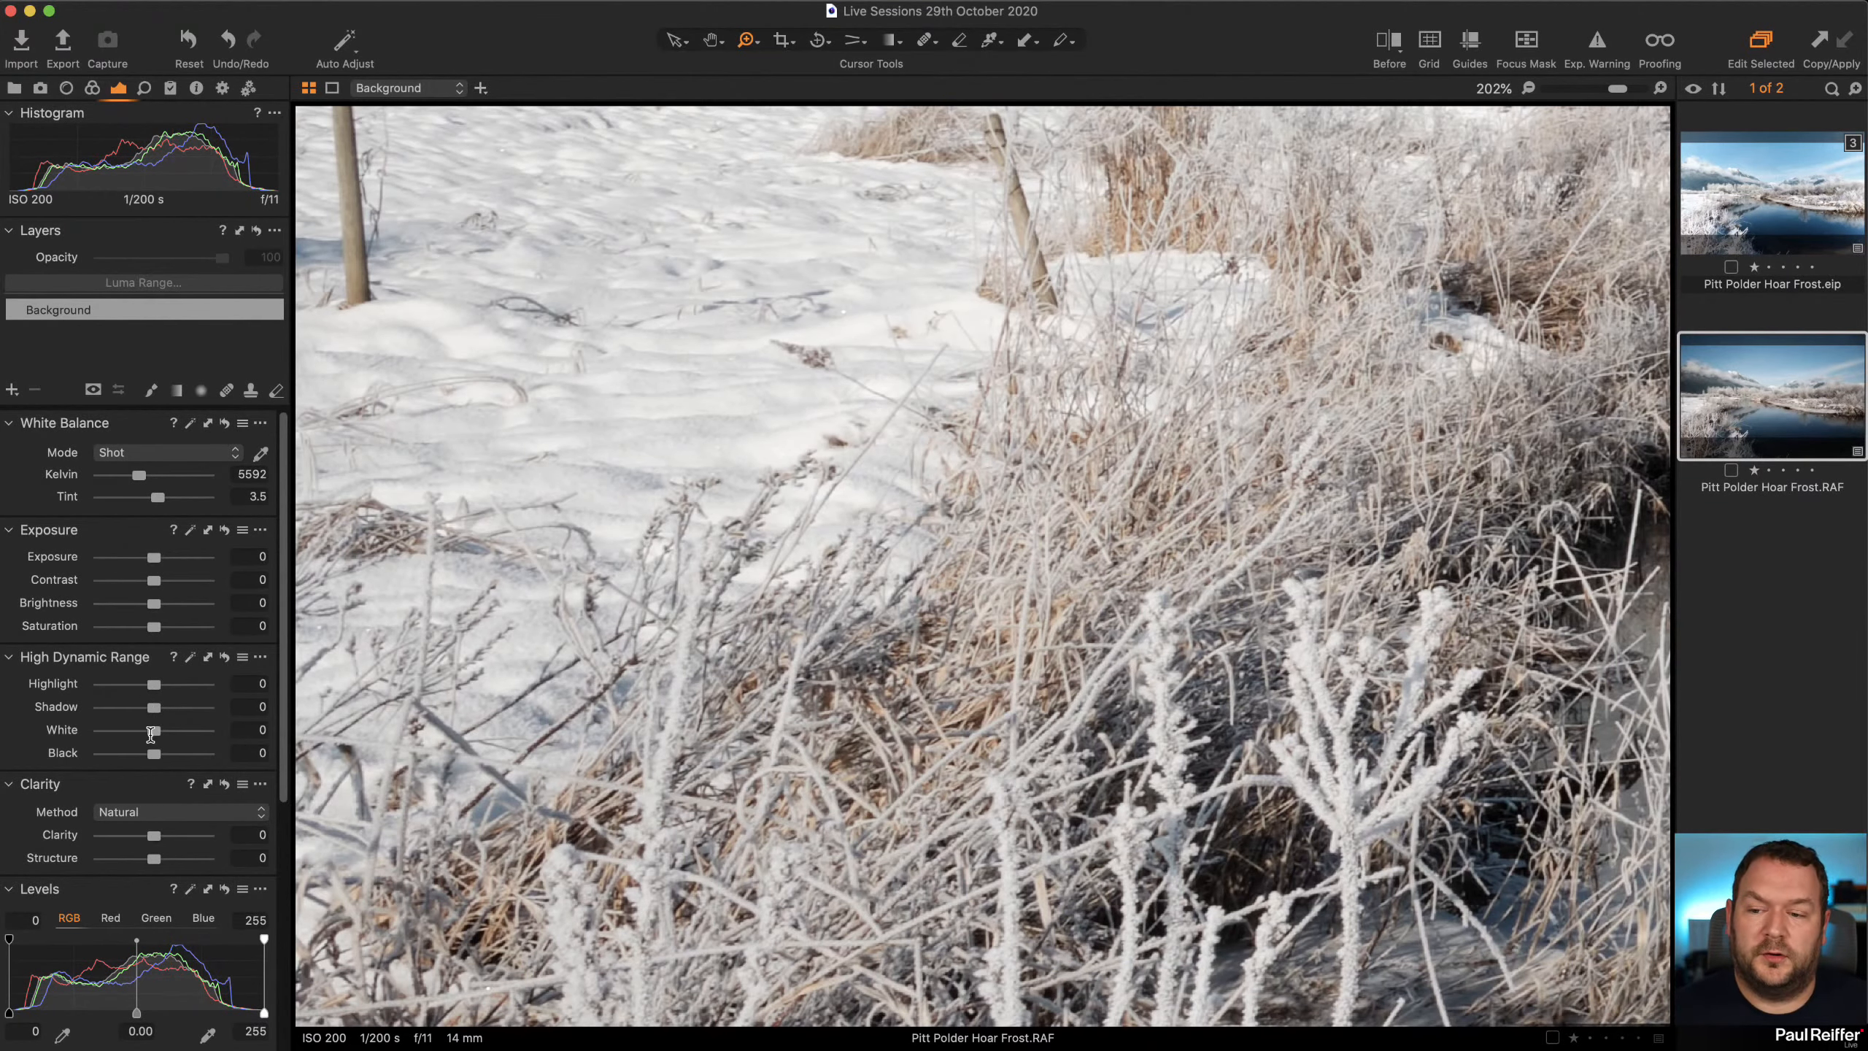
drag(151, 731, 134, 684)
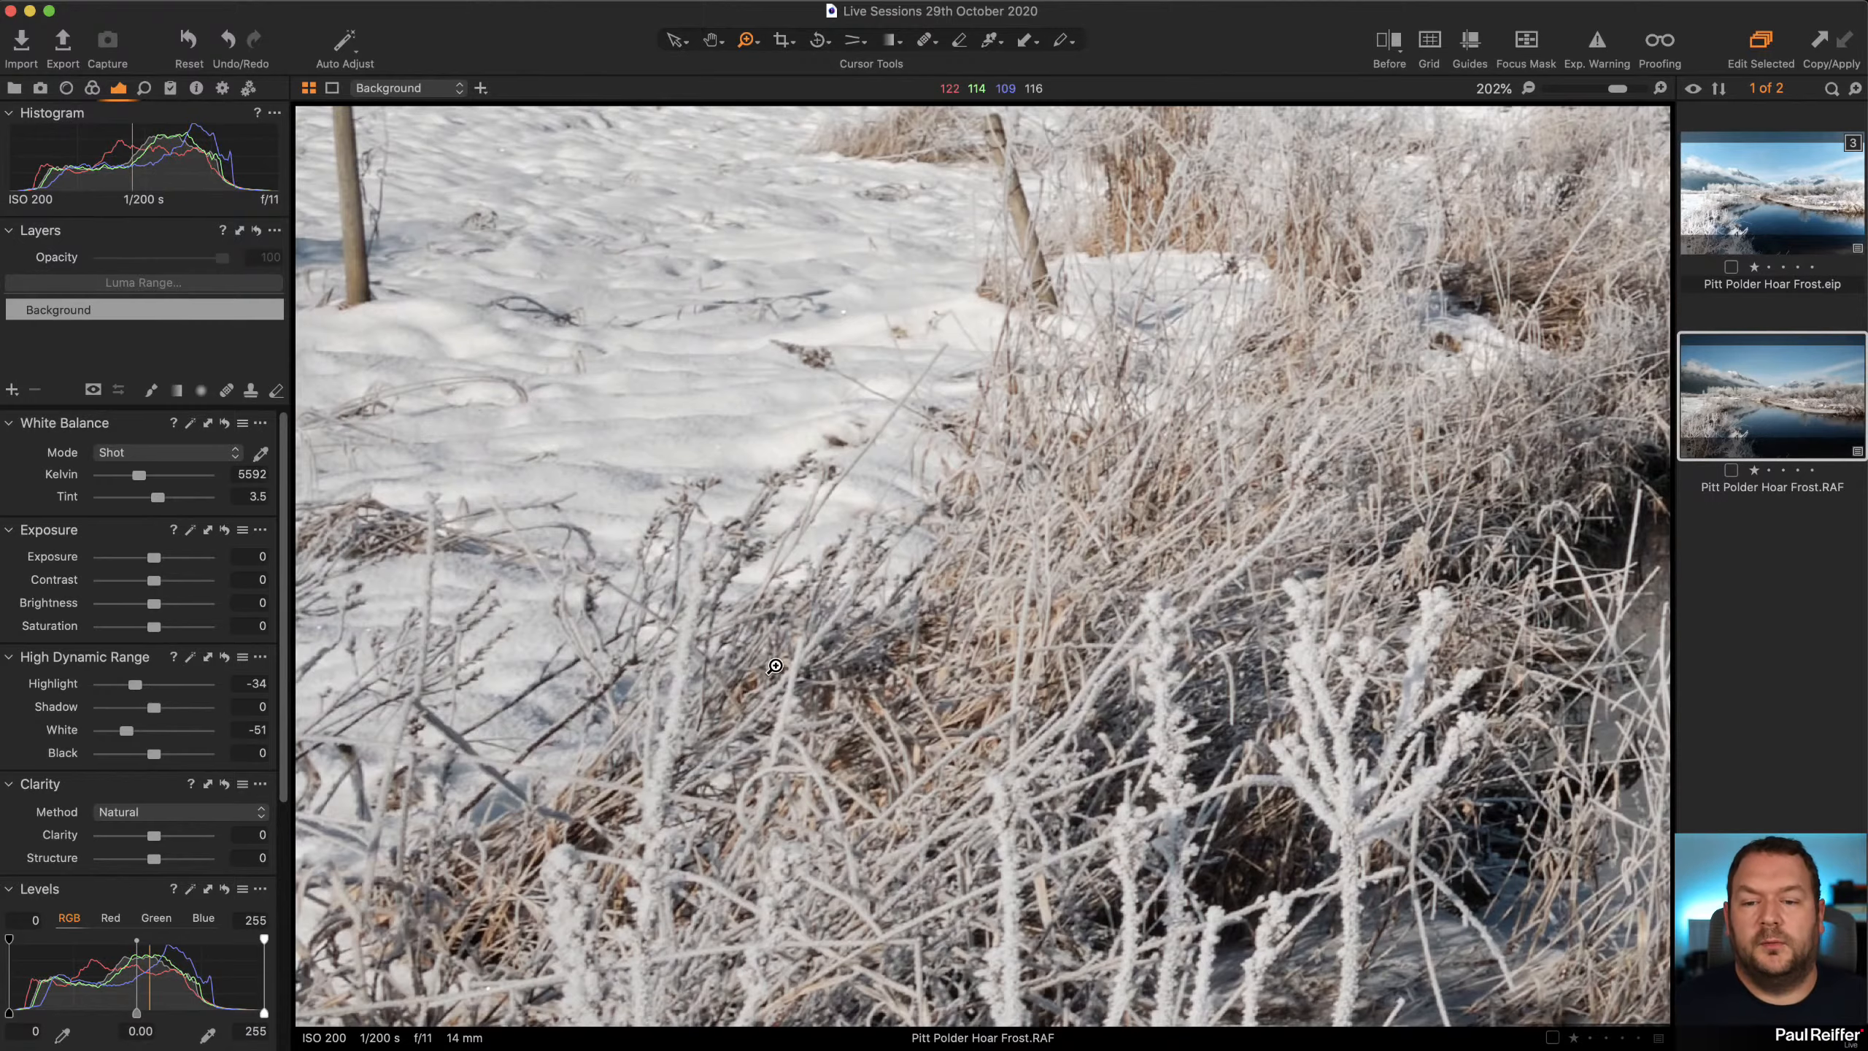
double_click(775, 666)
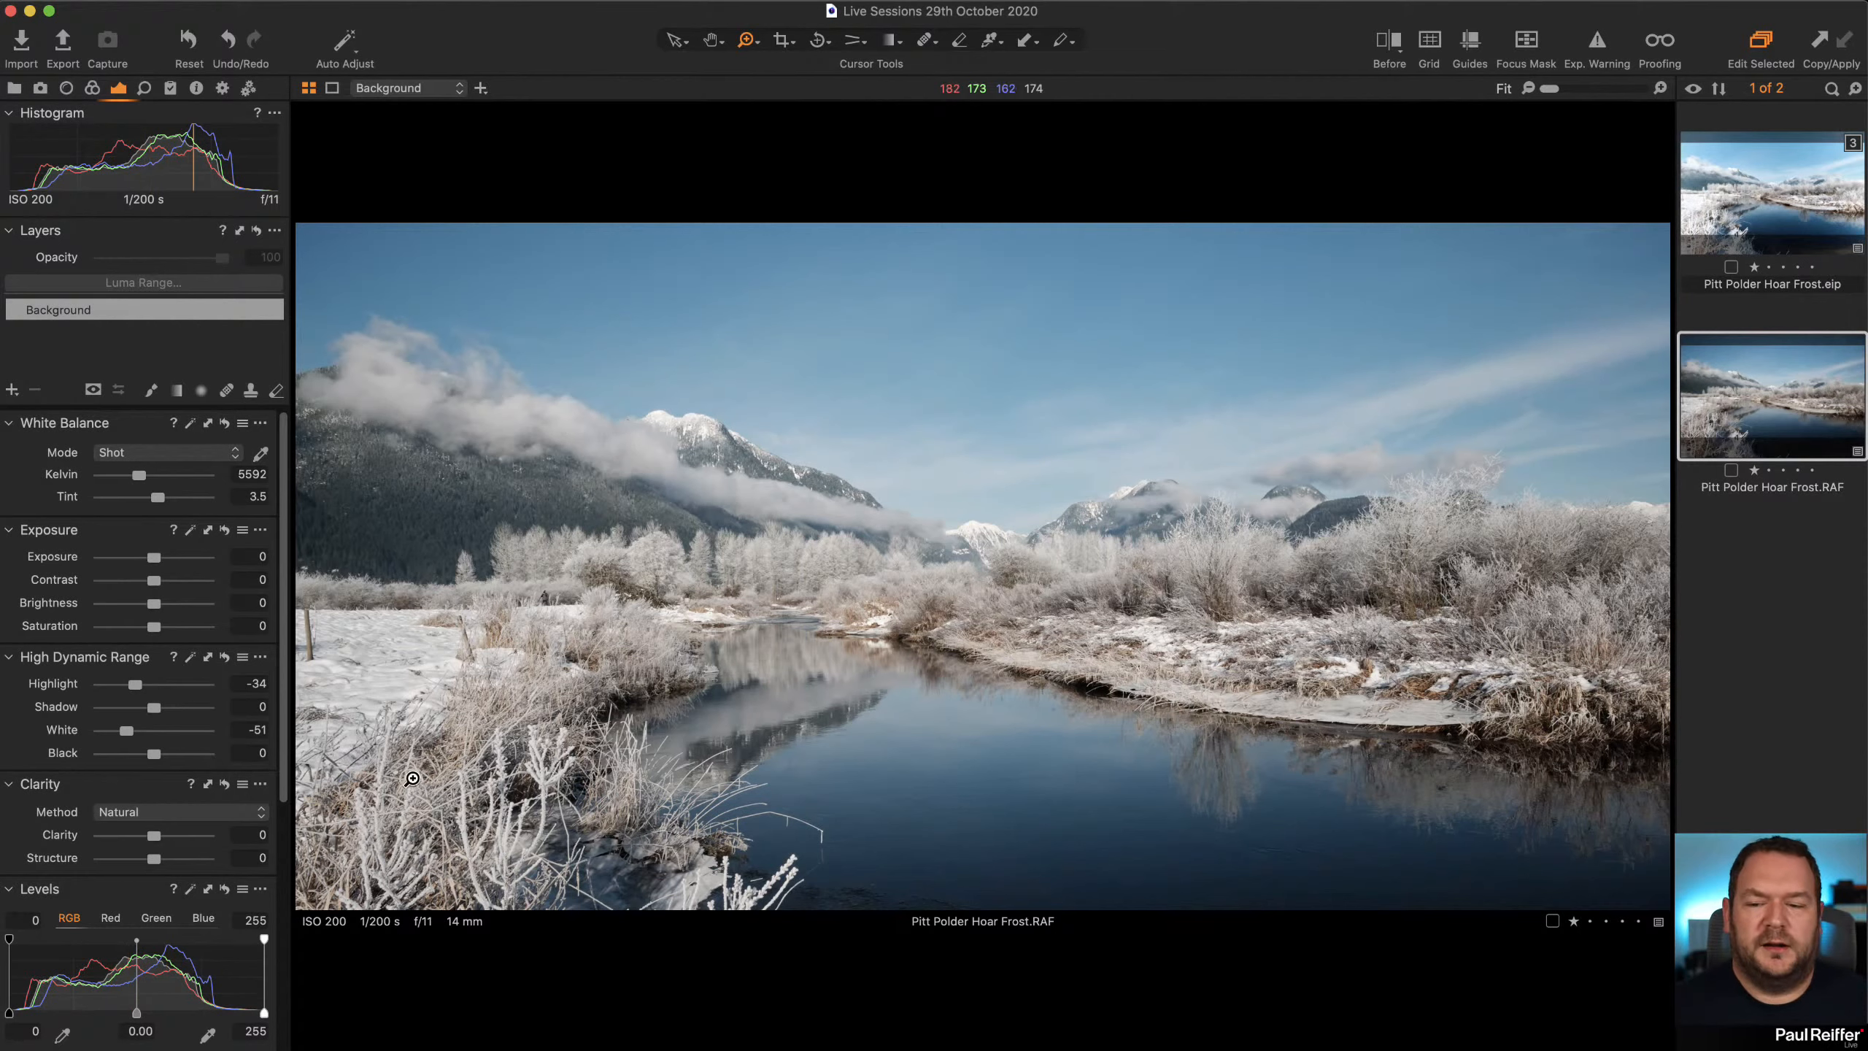
Review the Levels and Curve tools and inspect the bright snow on the mountain peaks up close
scroll(140, 855, down, 5)
scroll(139, 855, down, 1)
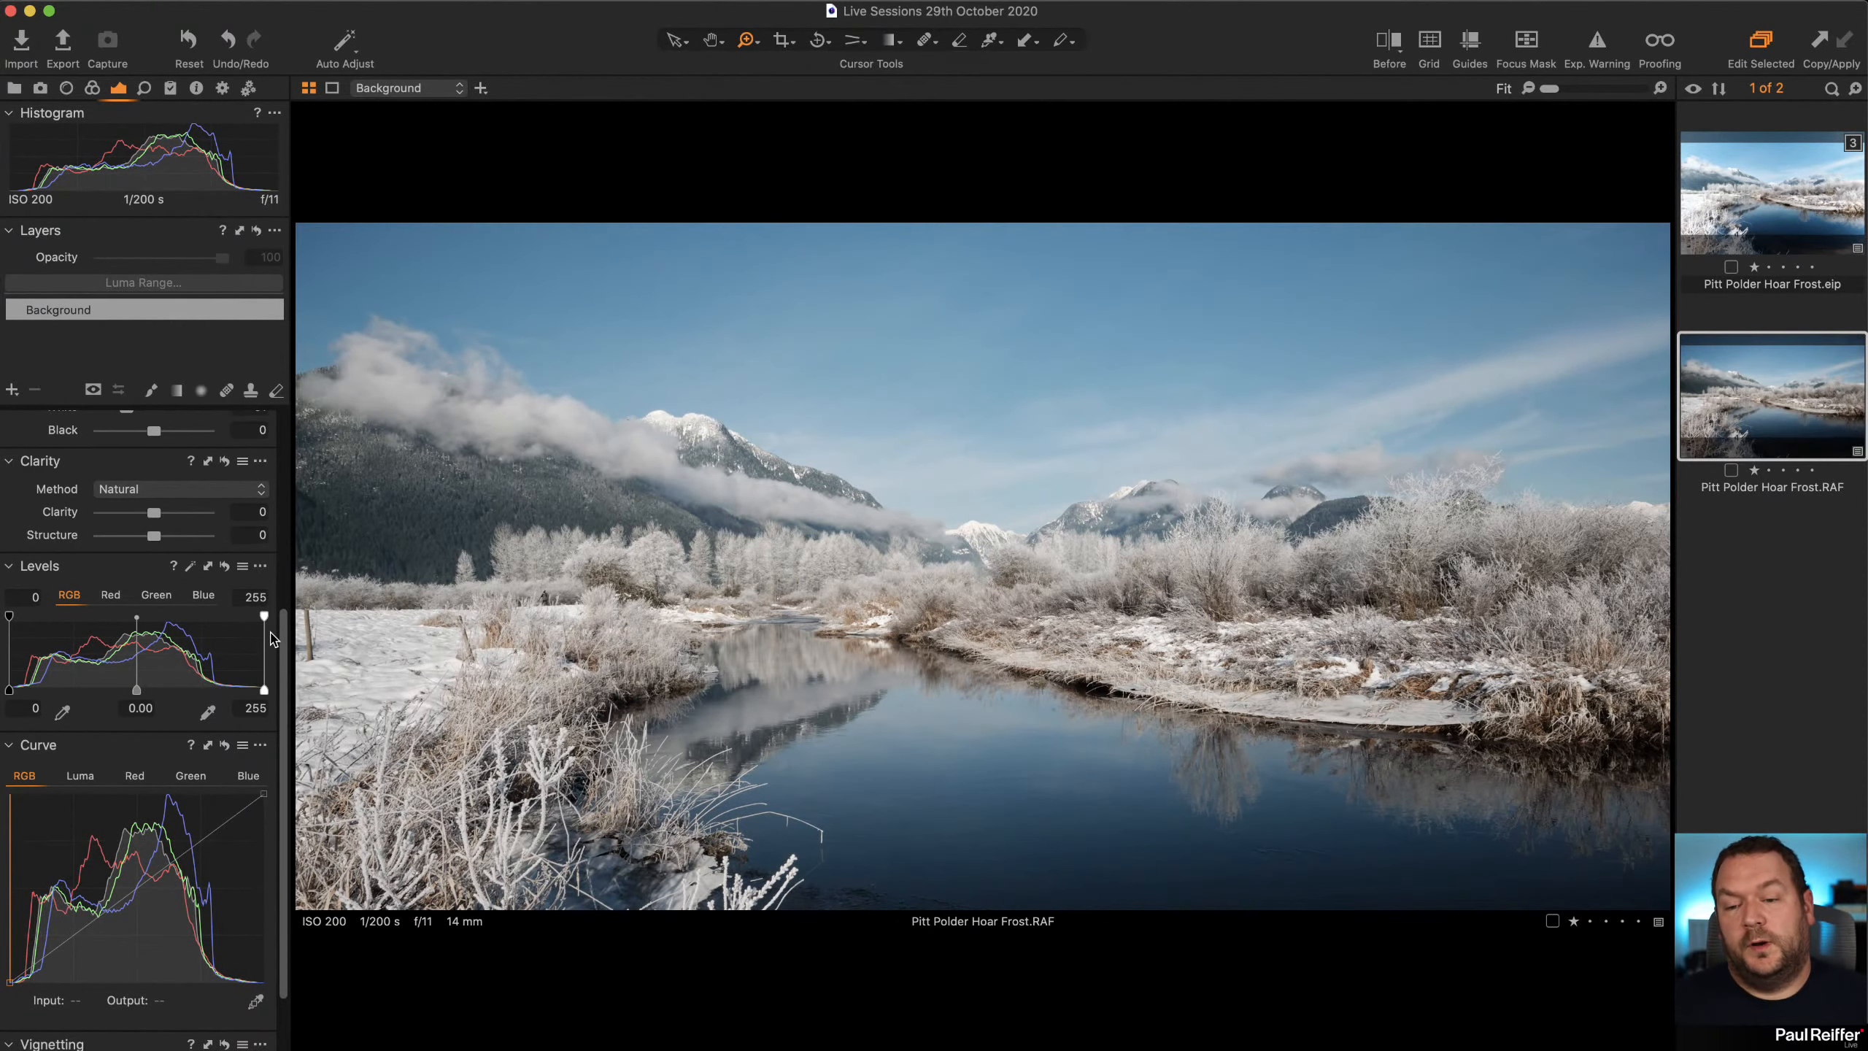
drag(591, 391, 812, 506)
key(v)
double_click(716, 365)
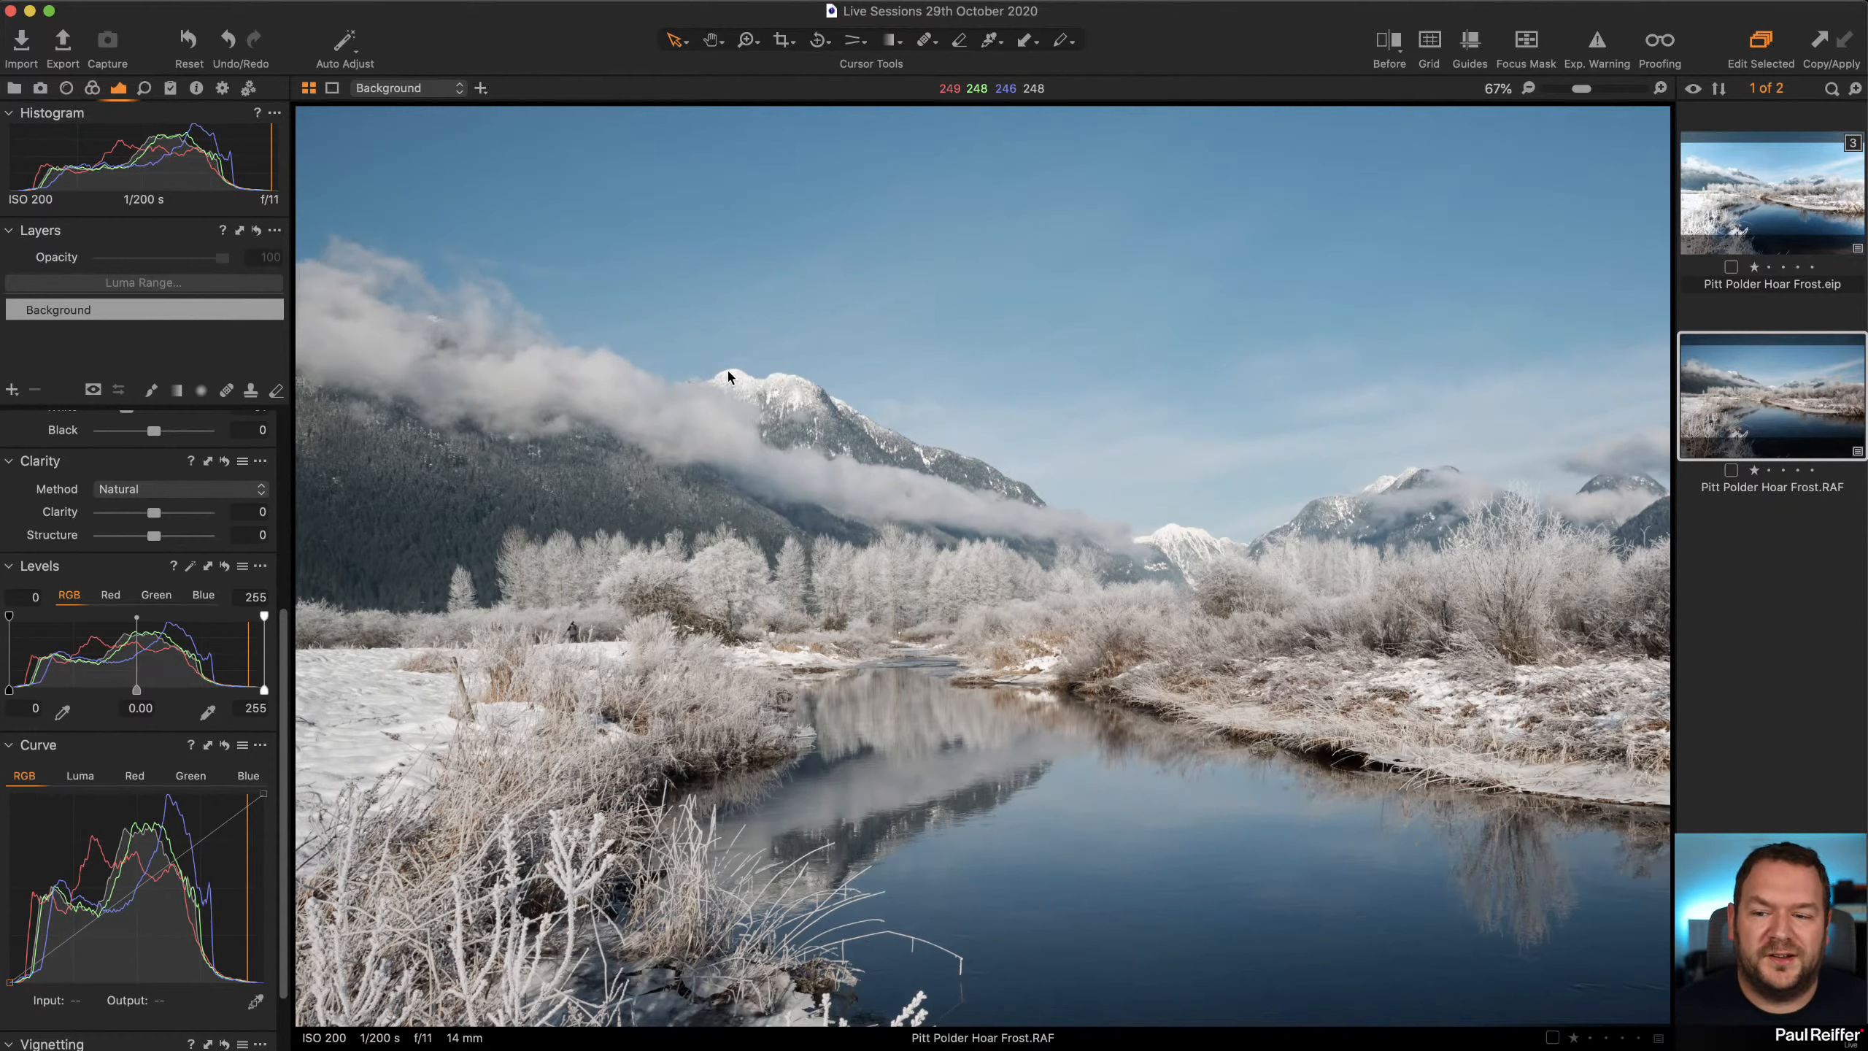
scroll(213, 663, up, 10)
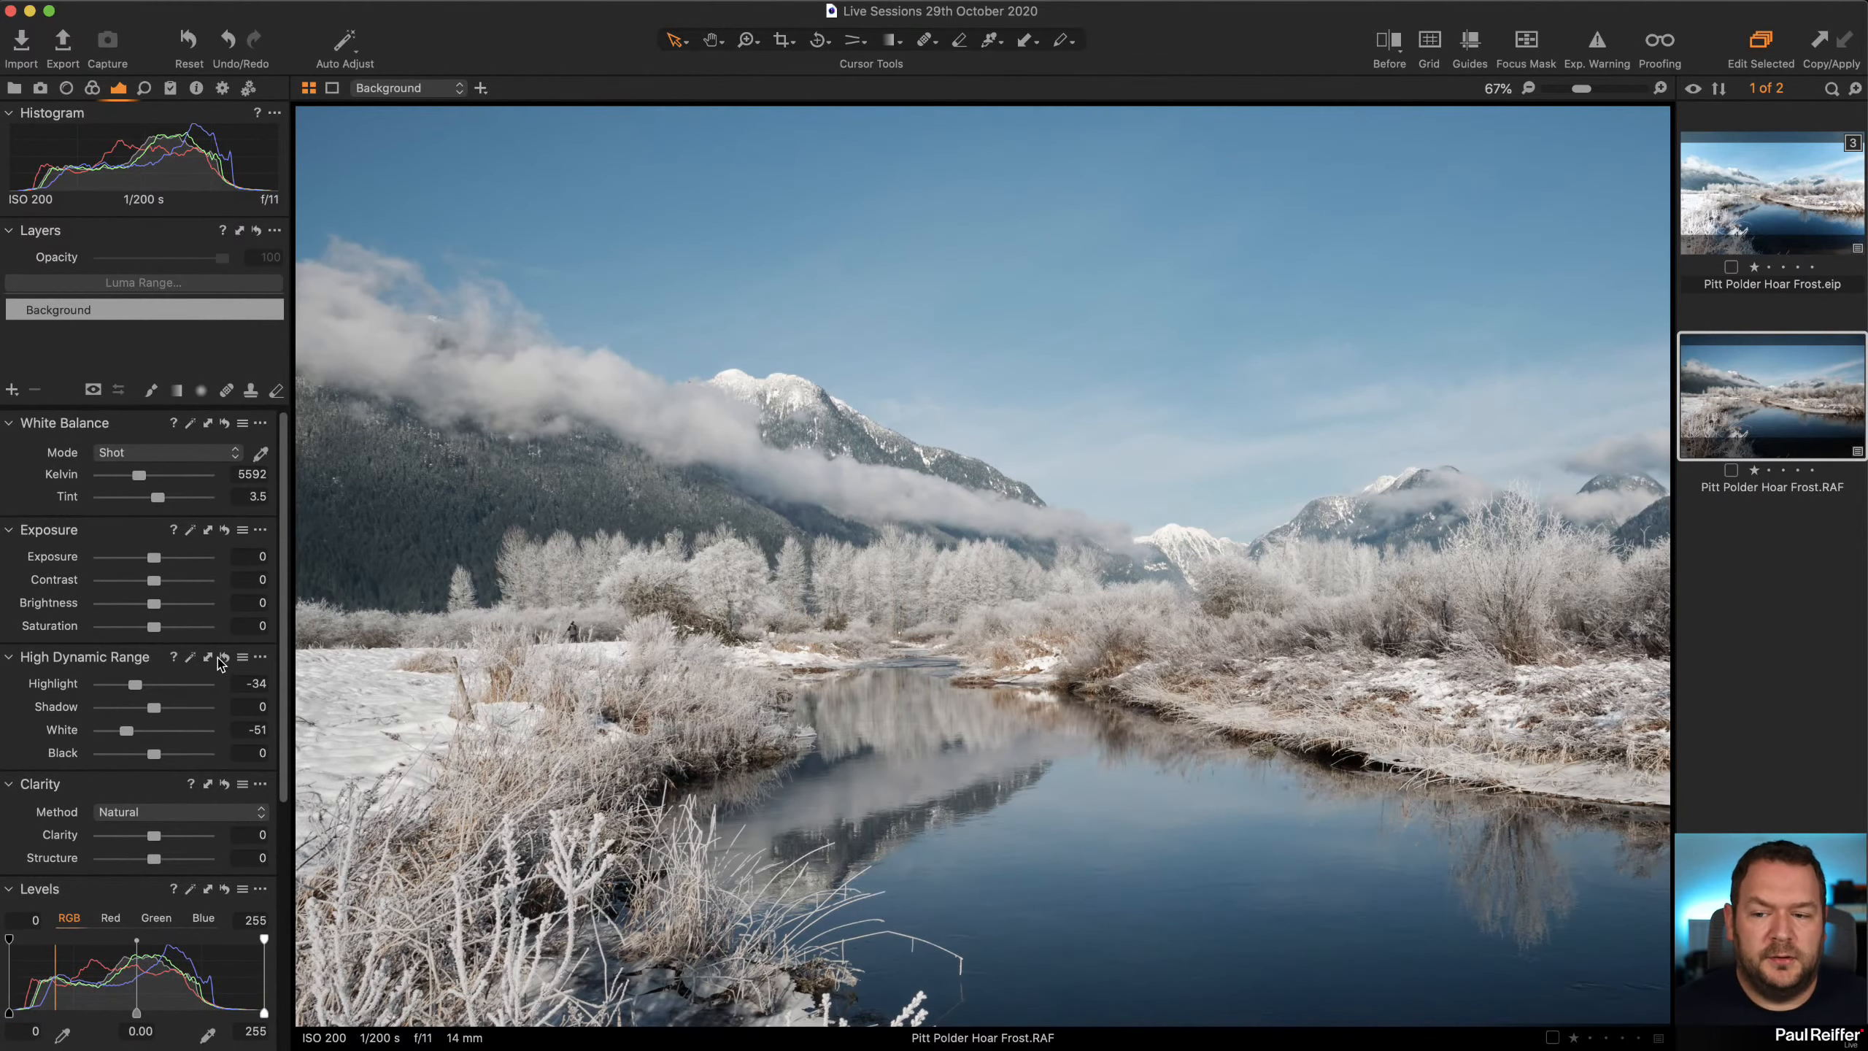
Reset the High Dynamic Range adjustments, and set Highlight to -50 and White to -69
click(223, 657)
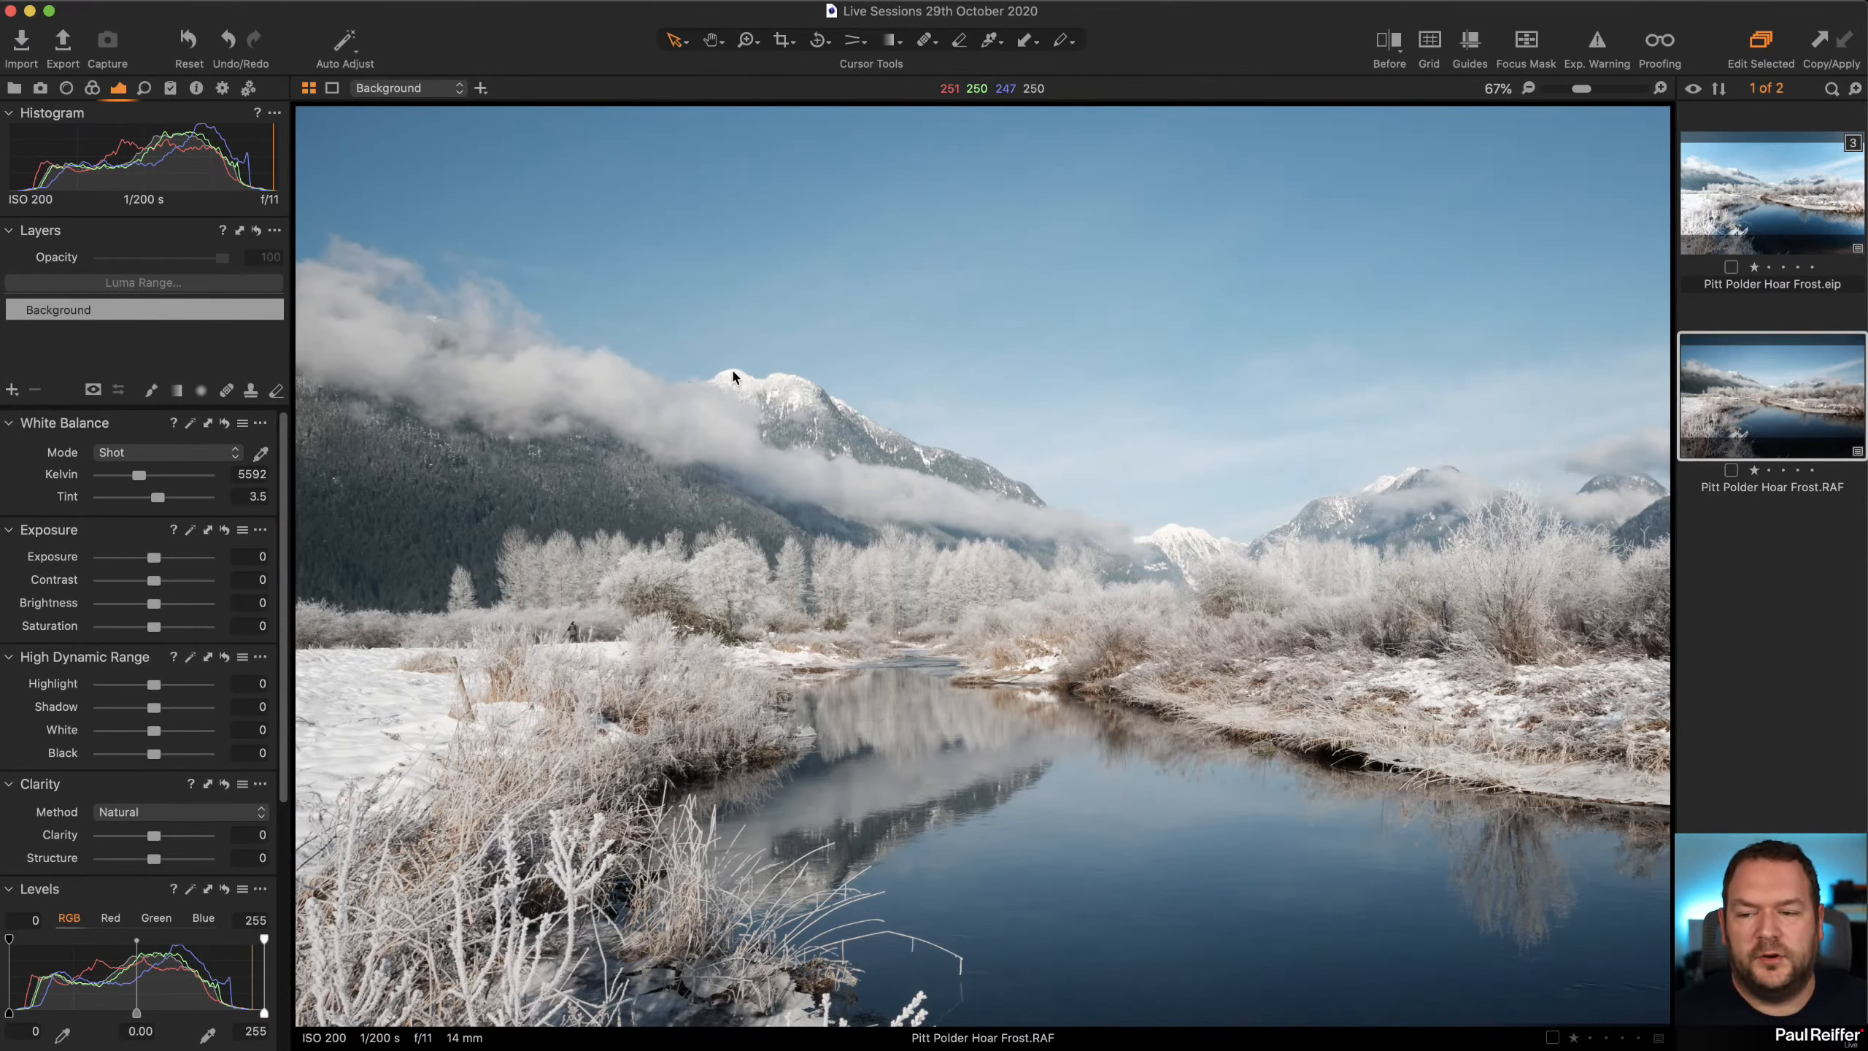
click(127, 685)
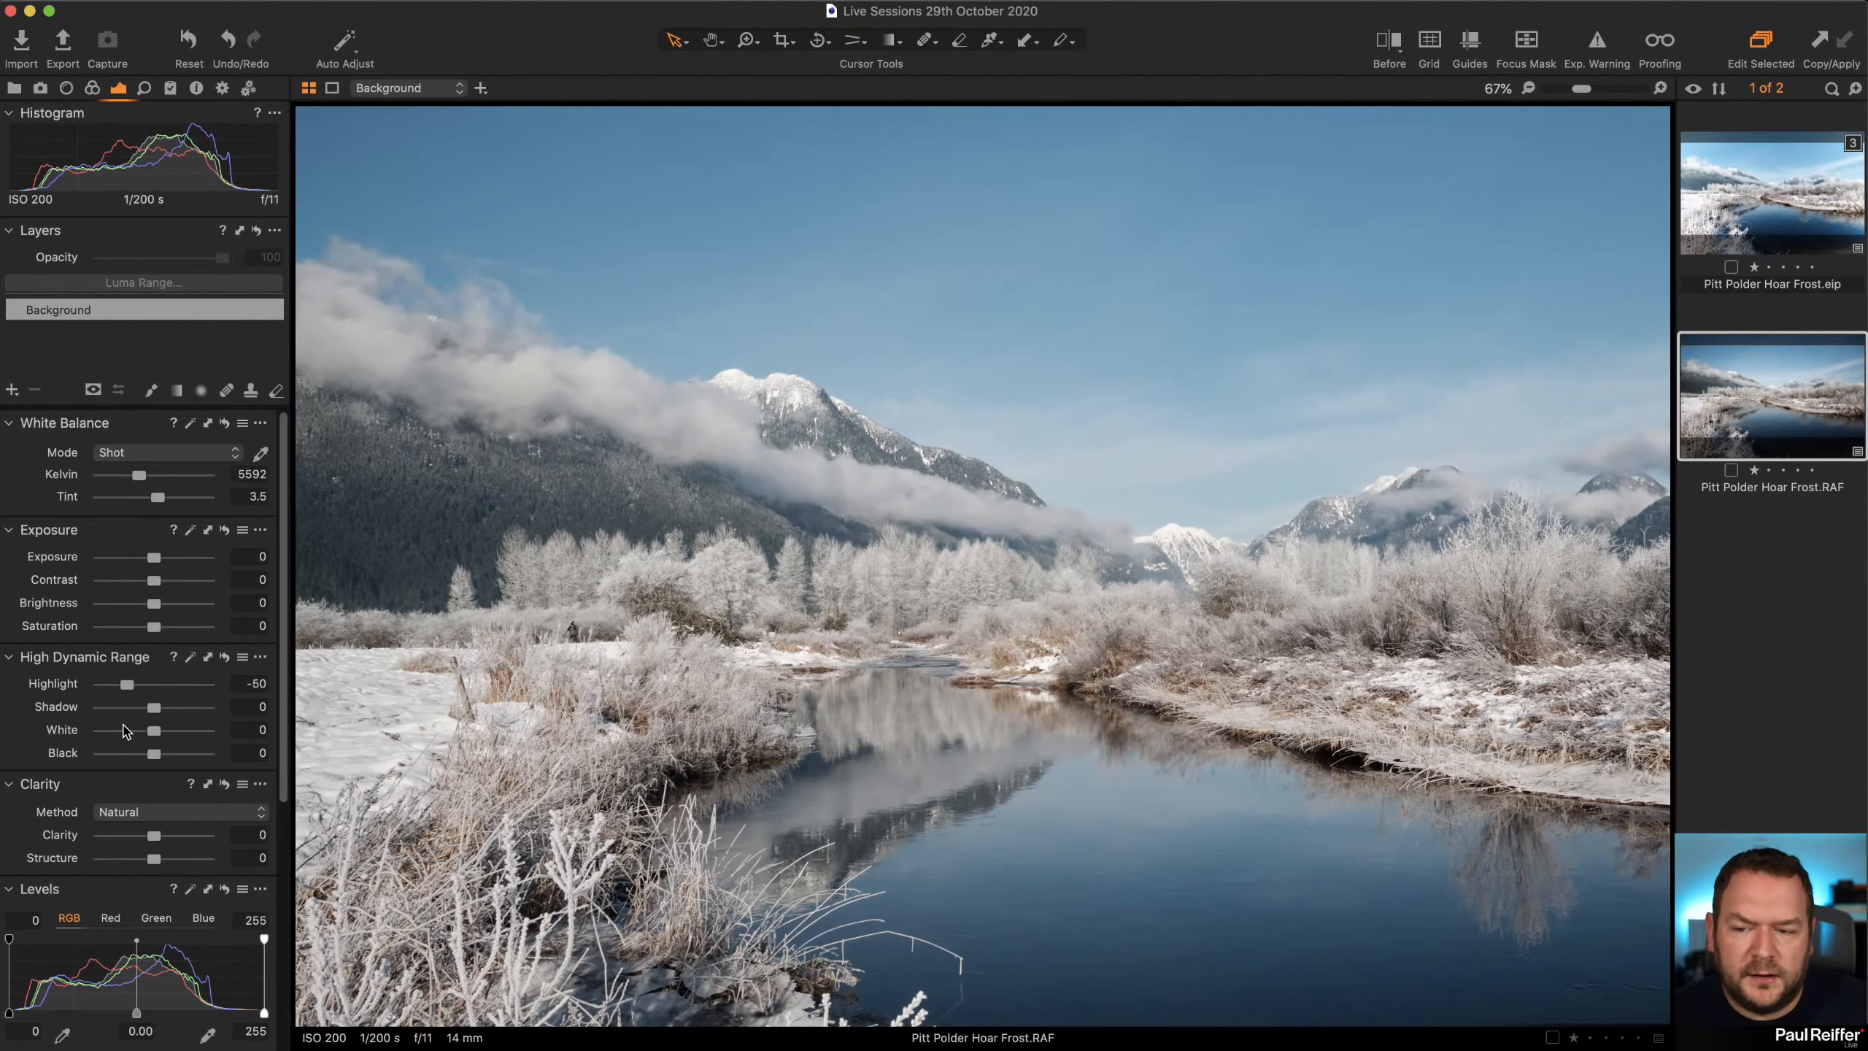
click(116, 729)
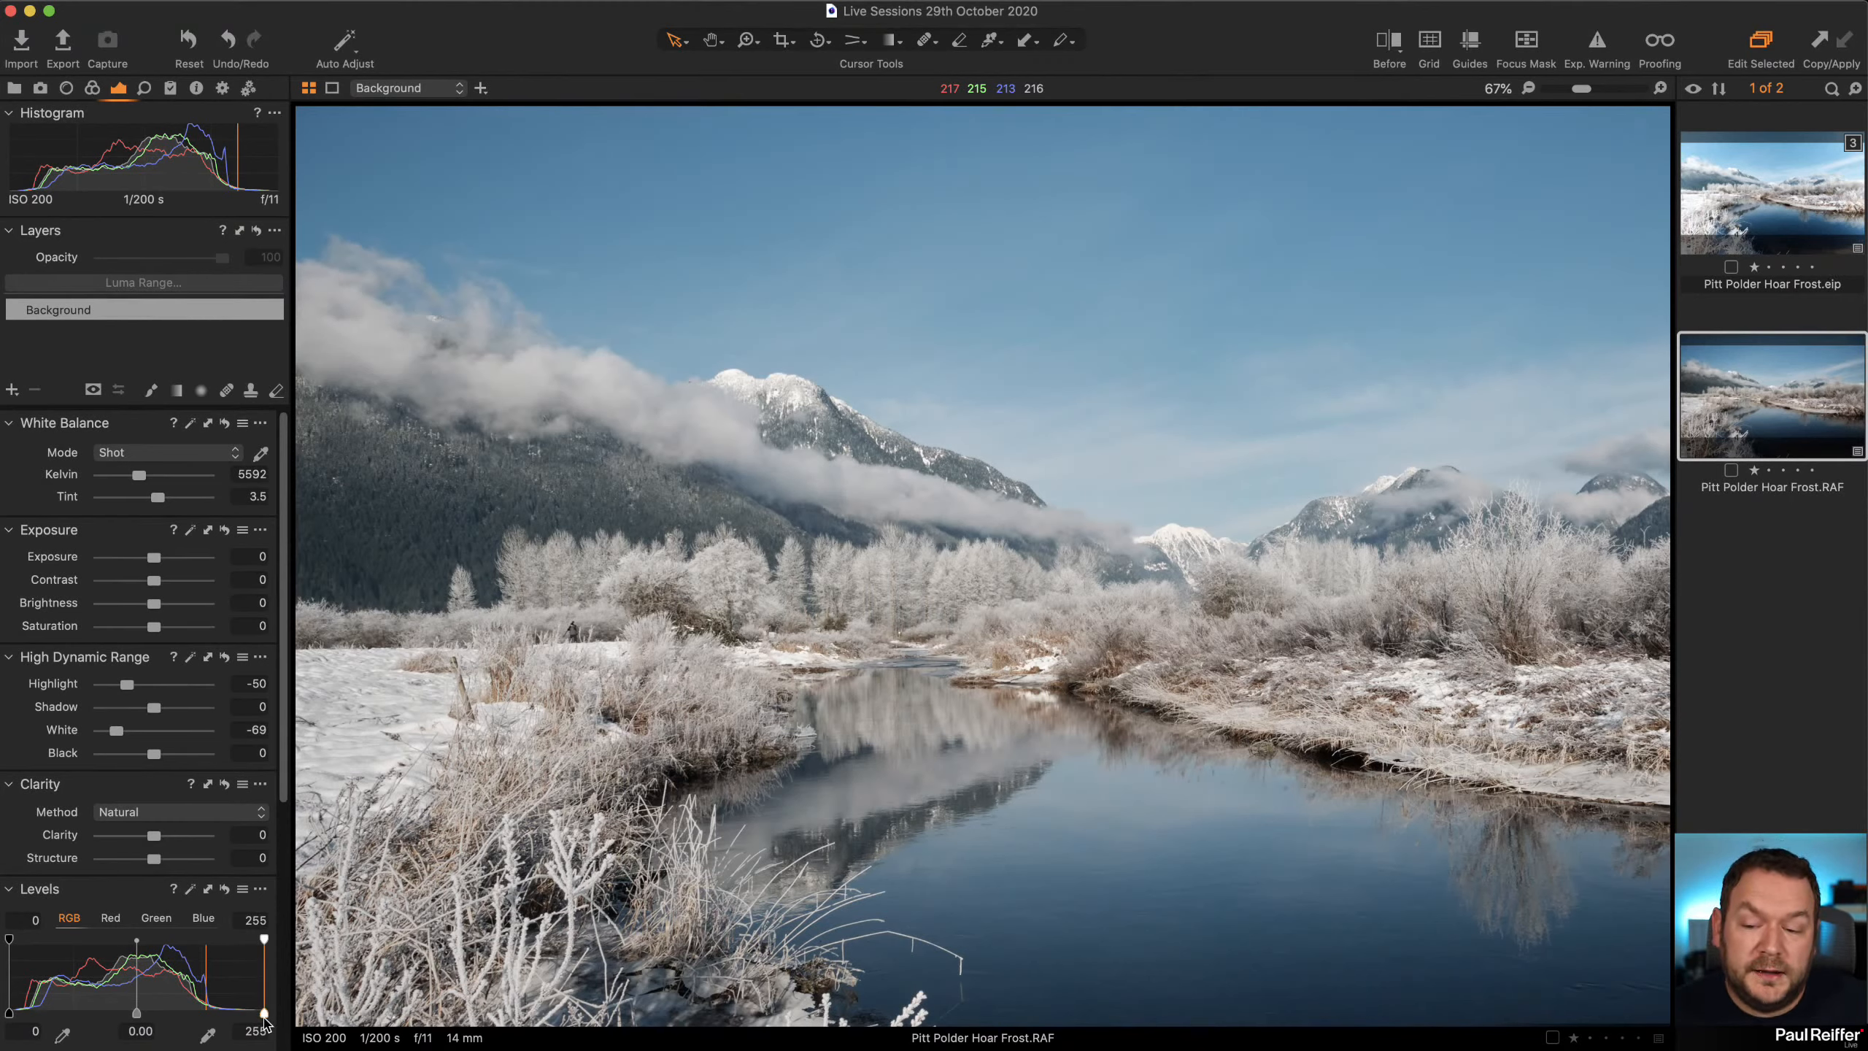
Narrow the RGB Levels input range to a black point of 8 and a white point of 241
drag(263, 1019, 236, 1018)
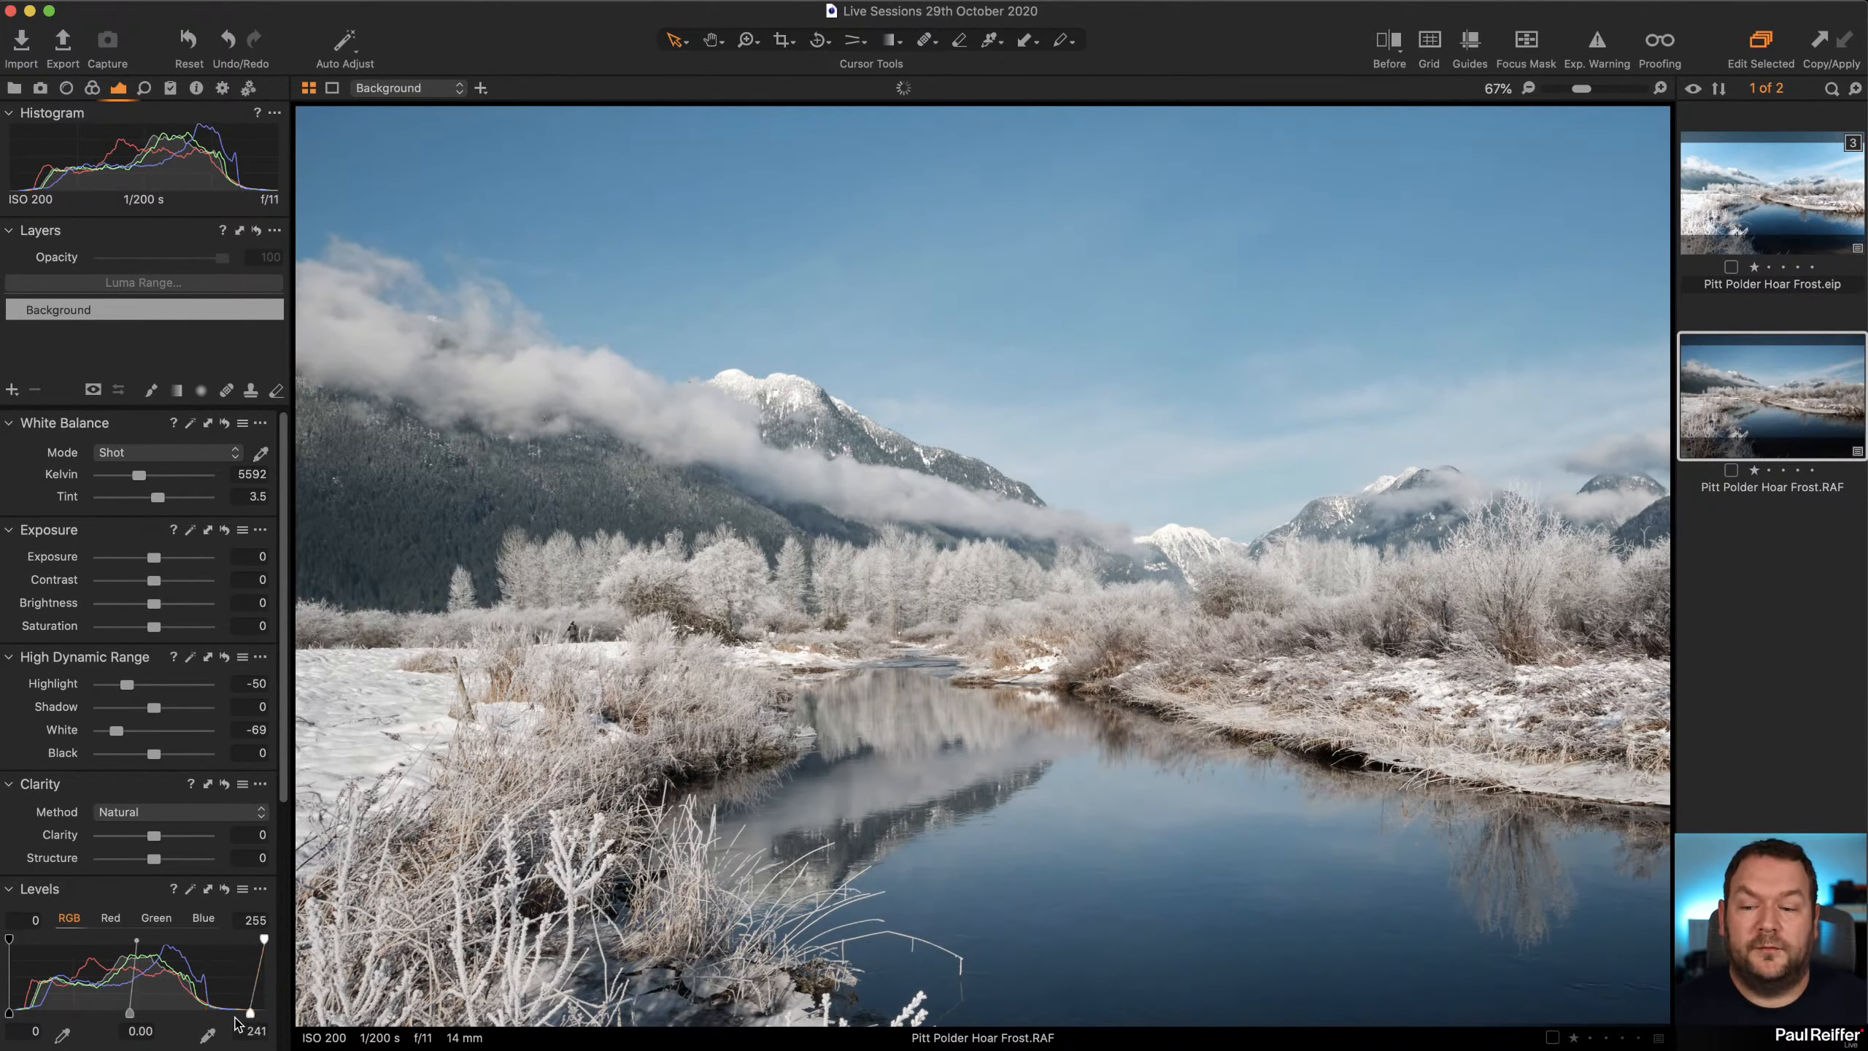
drag(15, 1014, 19, 1014)
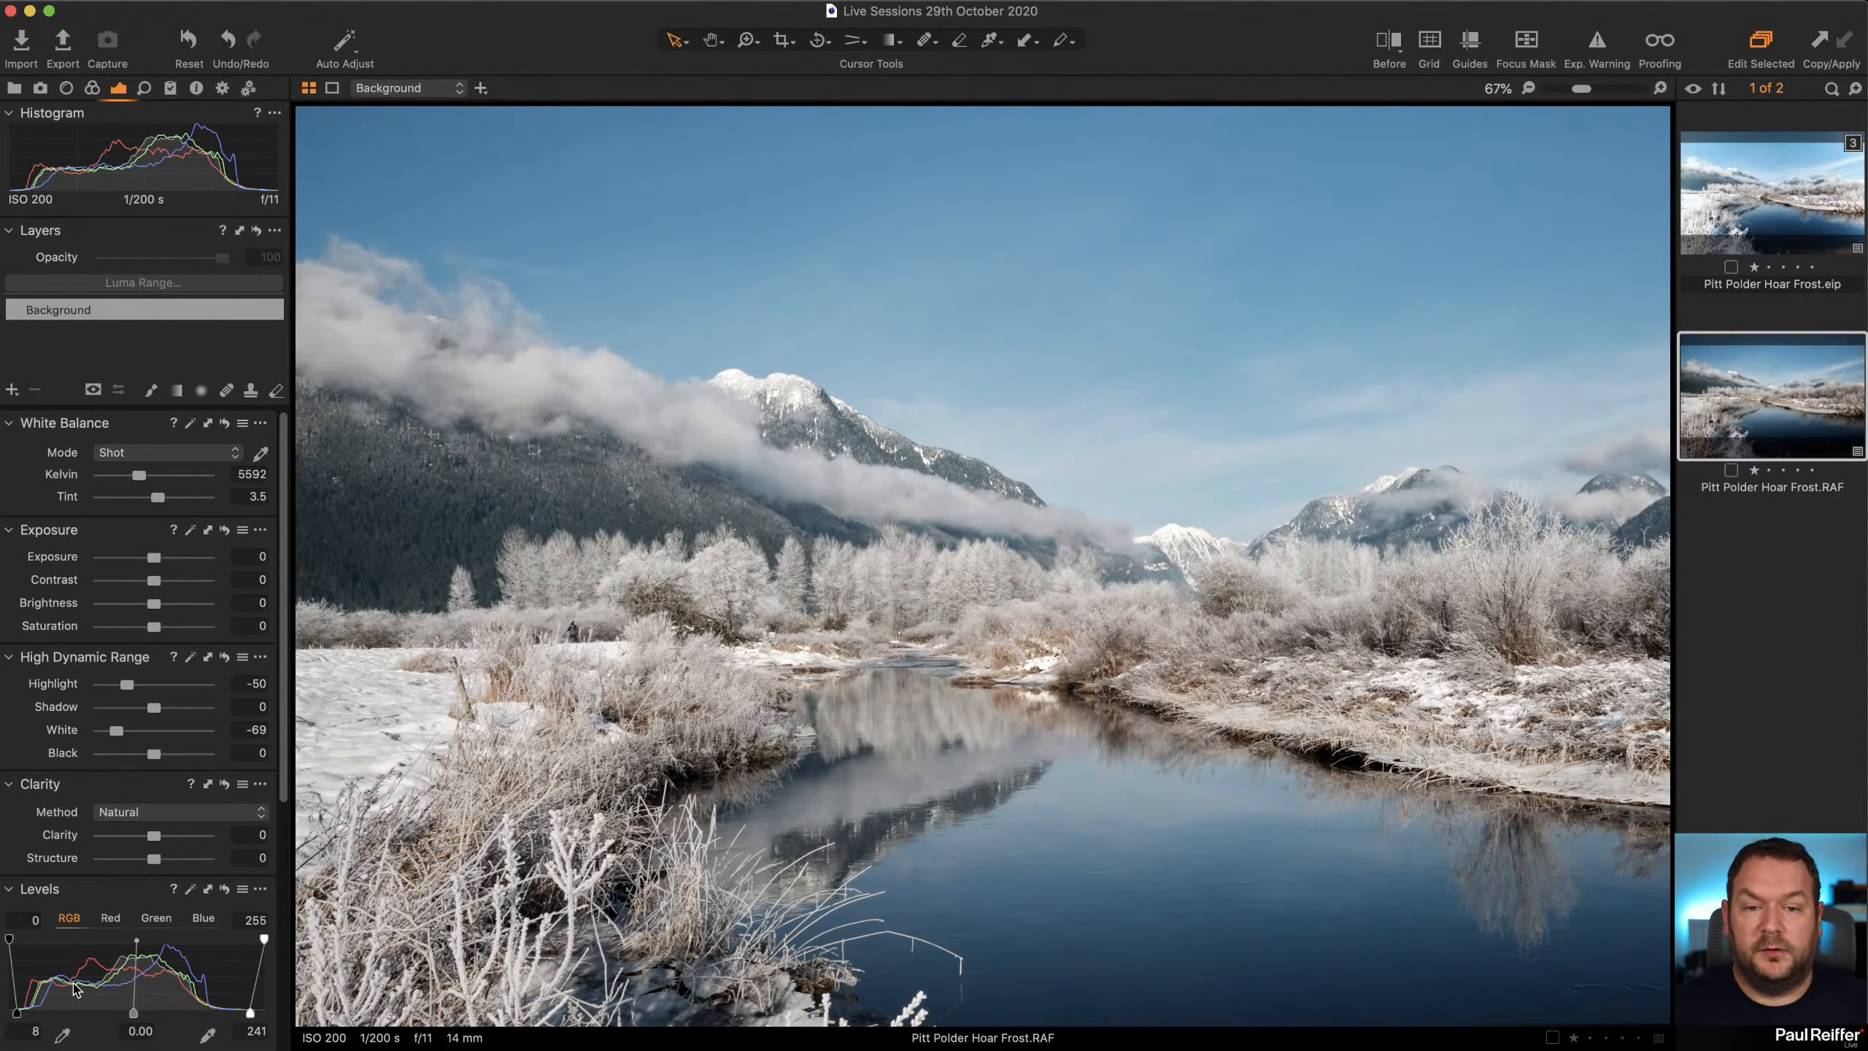
Compare the edit with the original in a split before/after view, inspecting the snow and frosted foreground grass up close
click(1395, 46)
drag(978, 571, 339, 780)
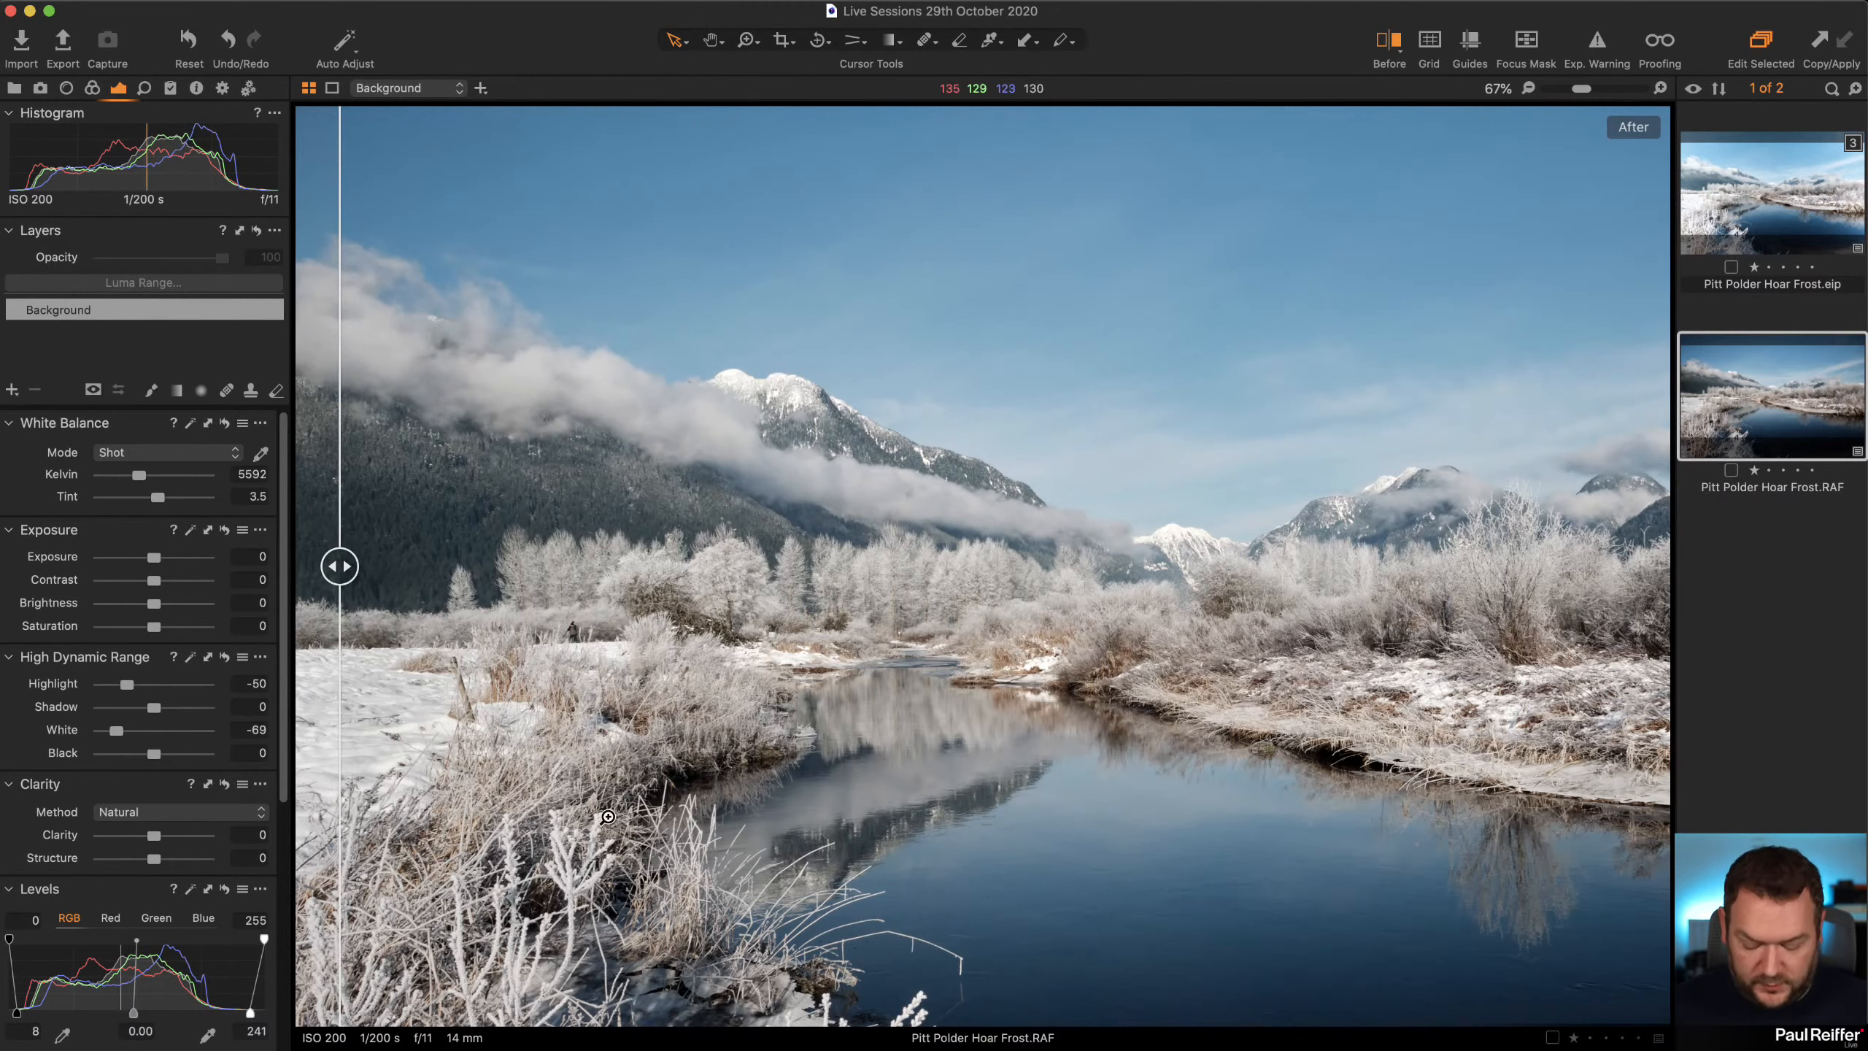
key(z)
click(608, 817)
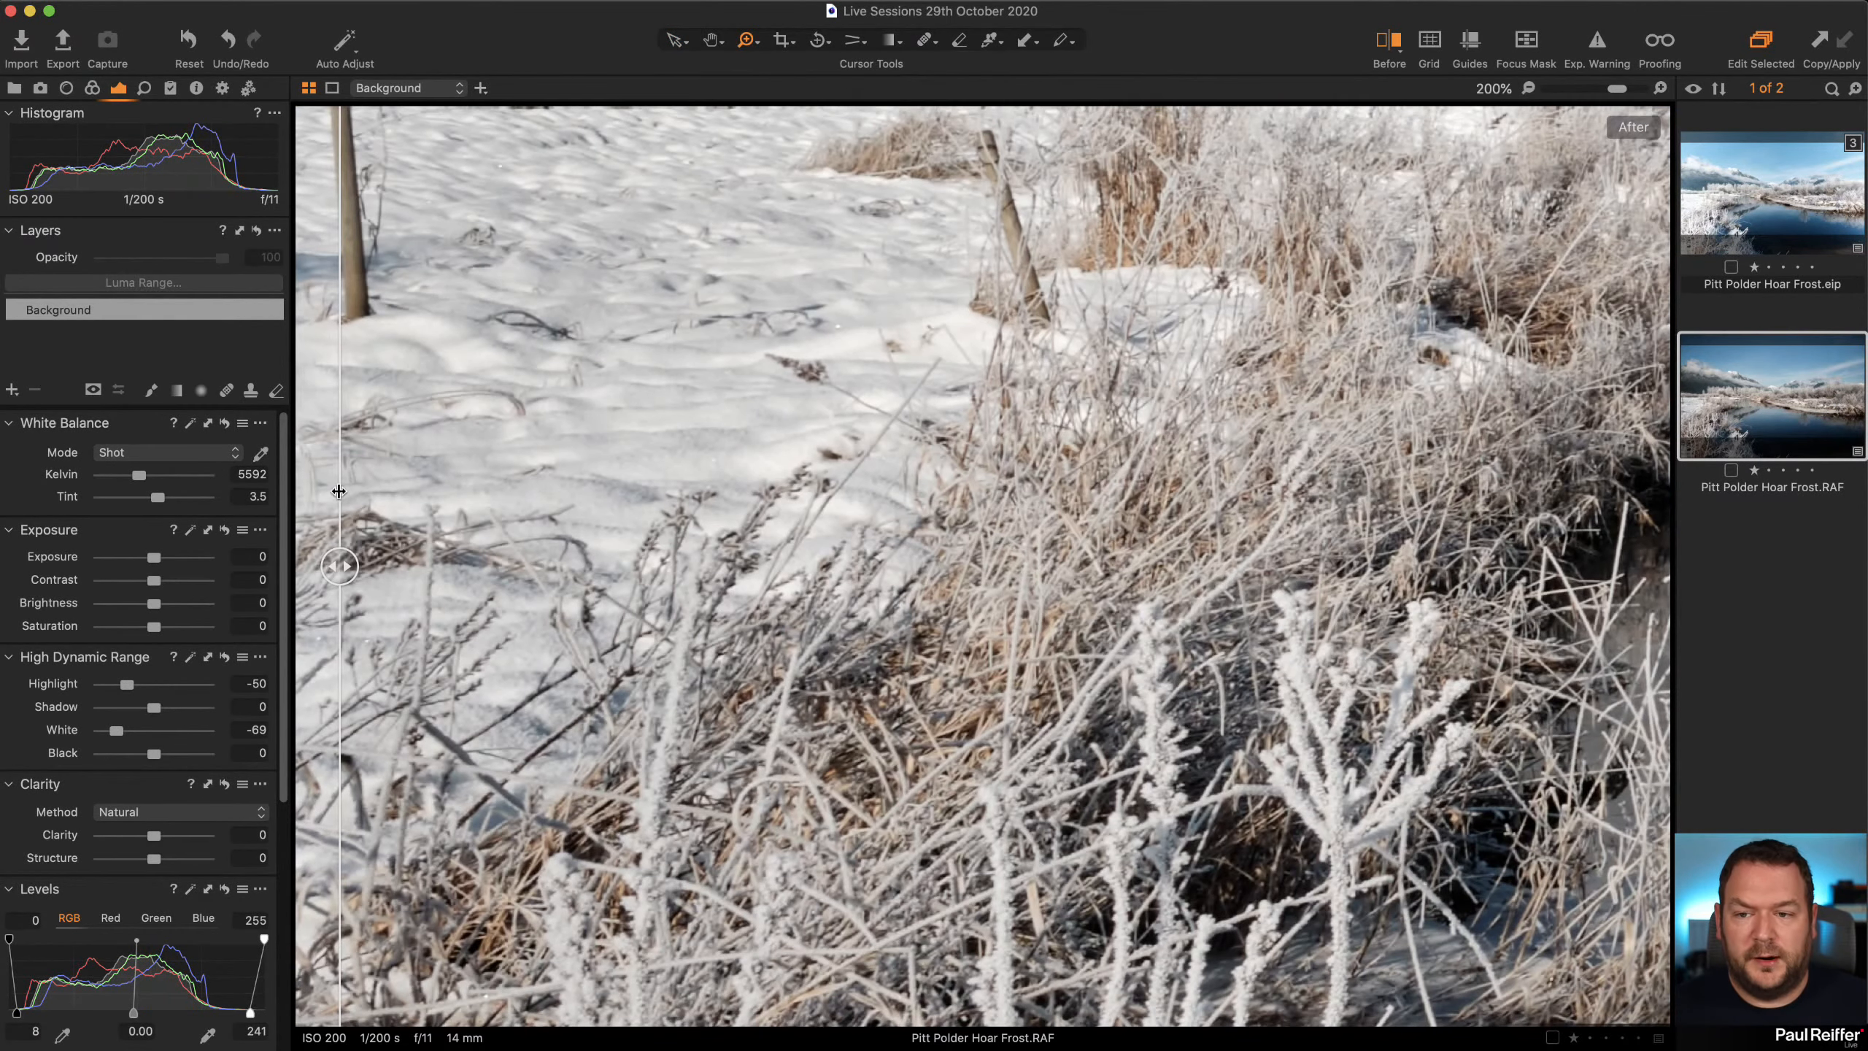
drag(339, 491, 415, 662)
click(1172, 557)
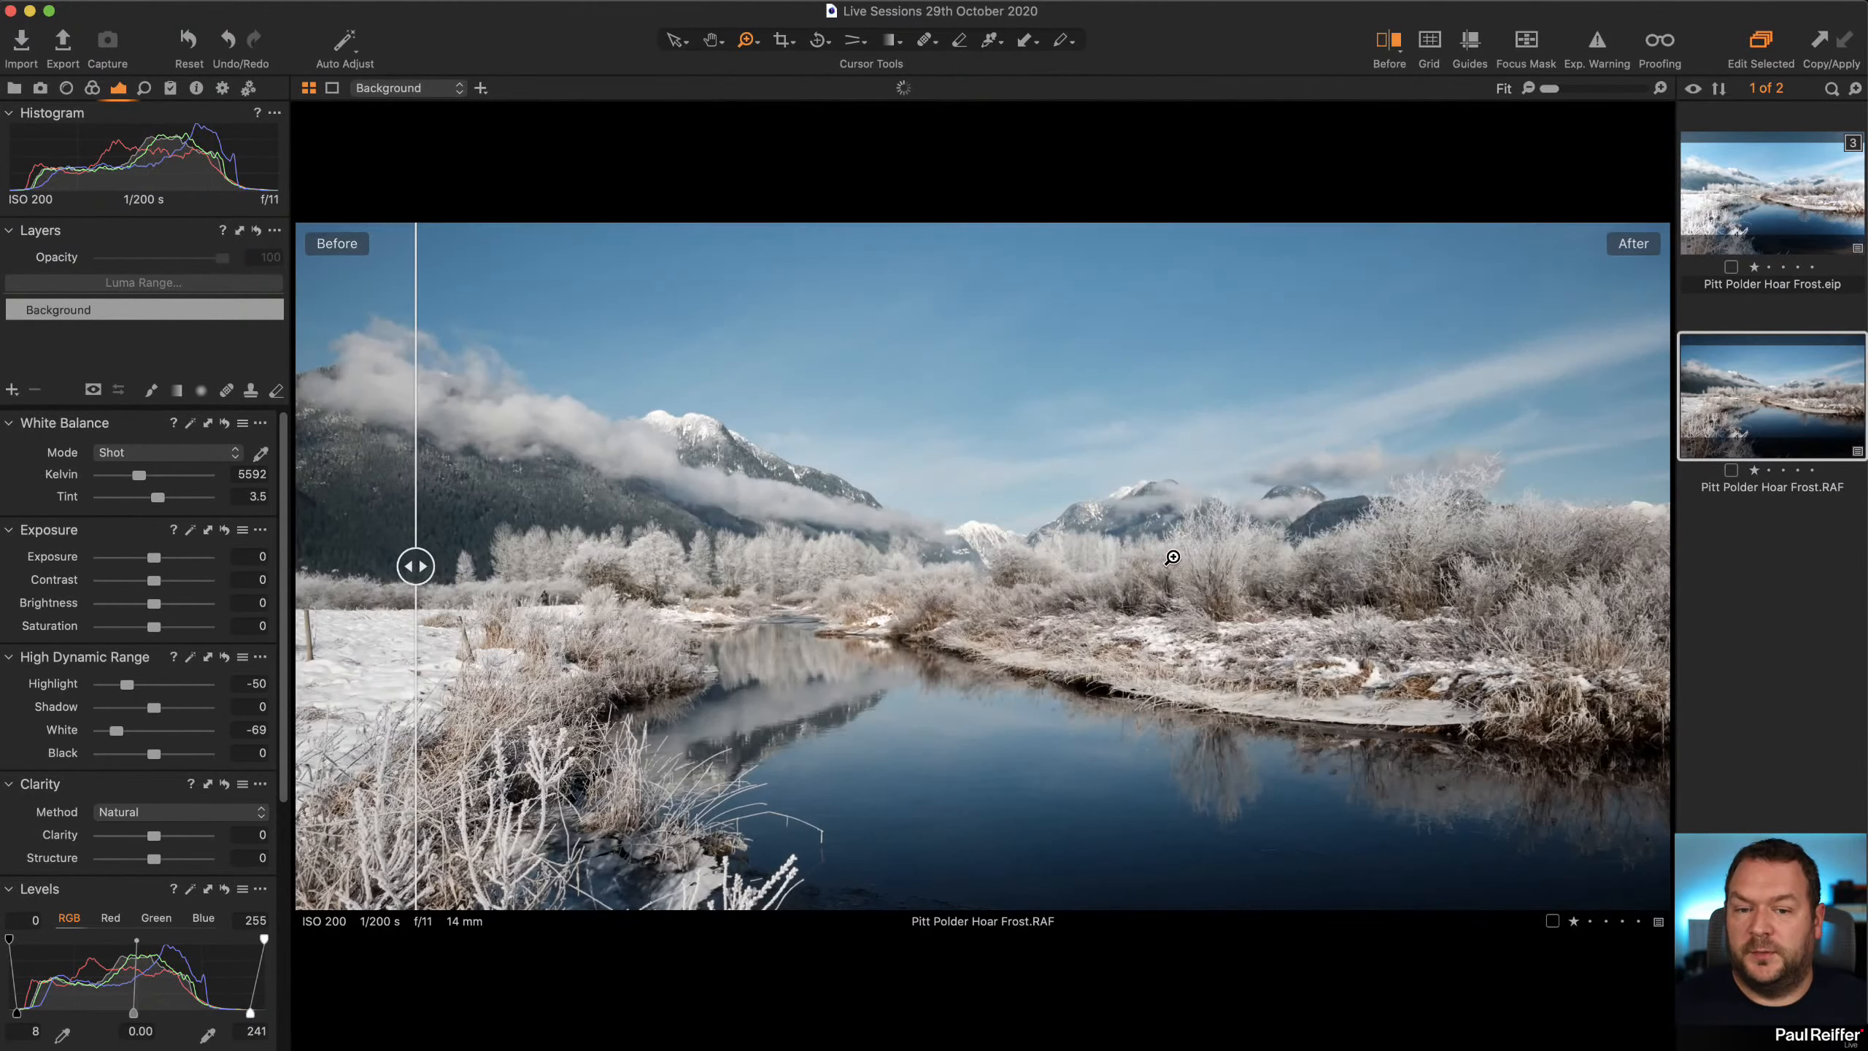
drag(410, 563, 71, 719)
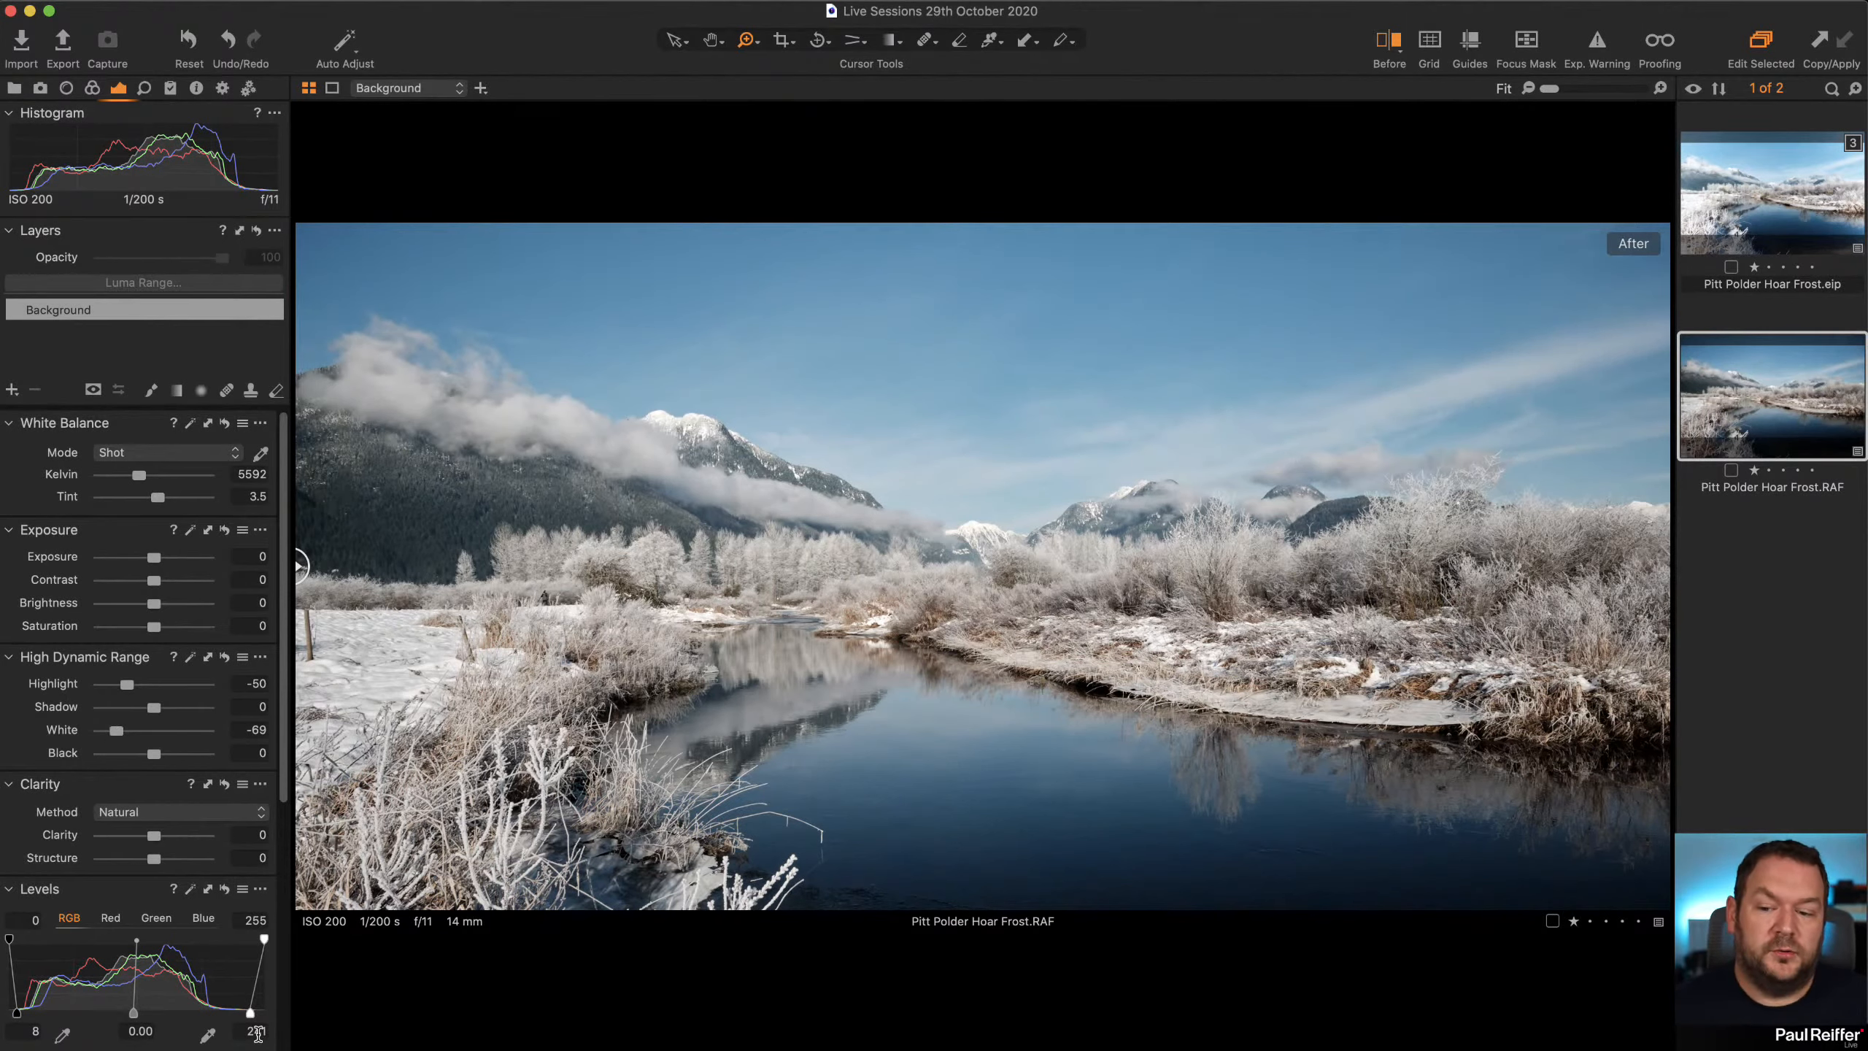
Tighten the RGB Levels to a white point of 230, a black point of 9 and a midtone of -0.07
drag(250, 1016, 236, 1016)
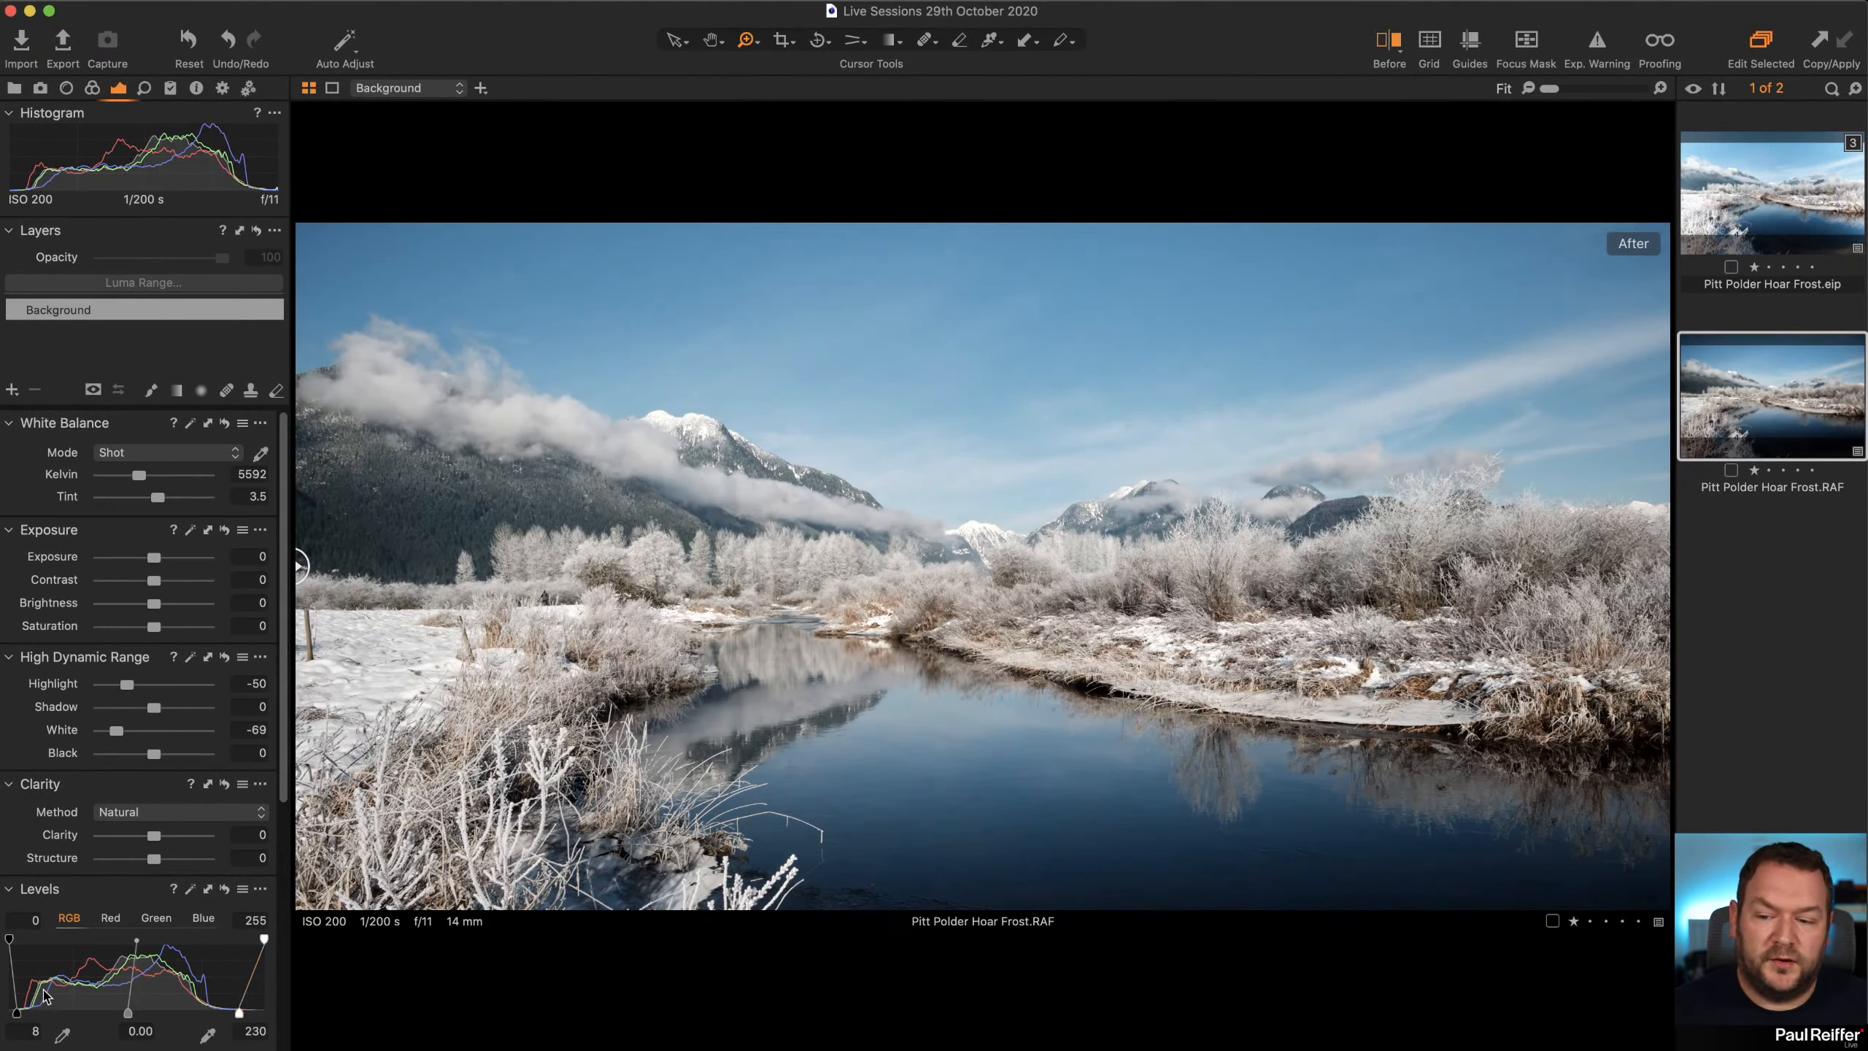
drag(16, 1014, 20, 1015)
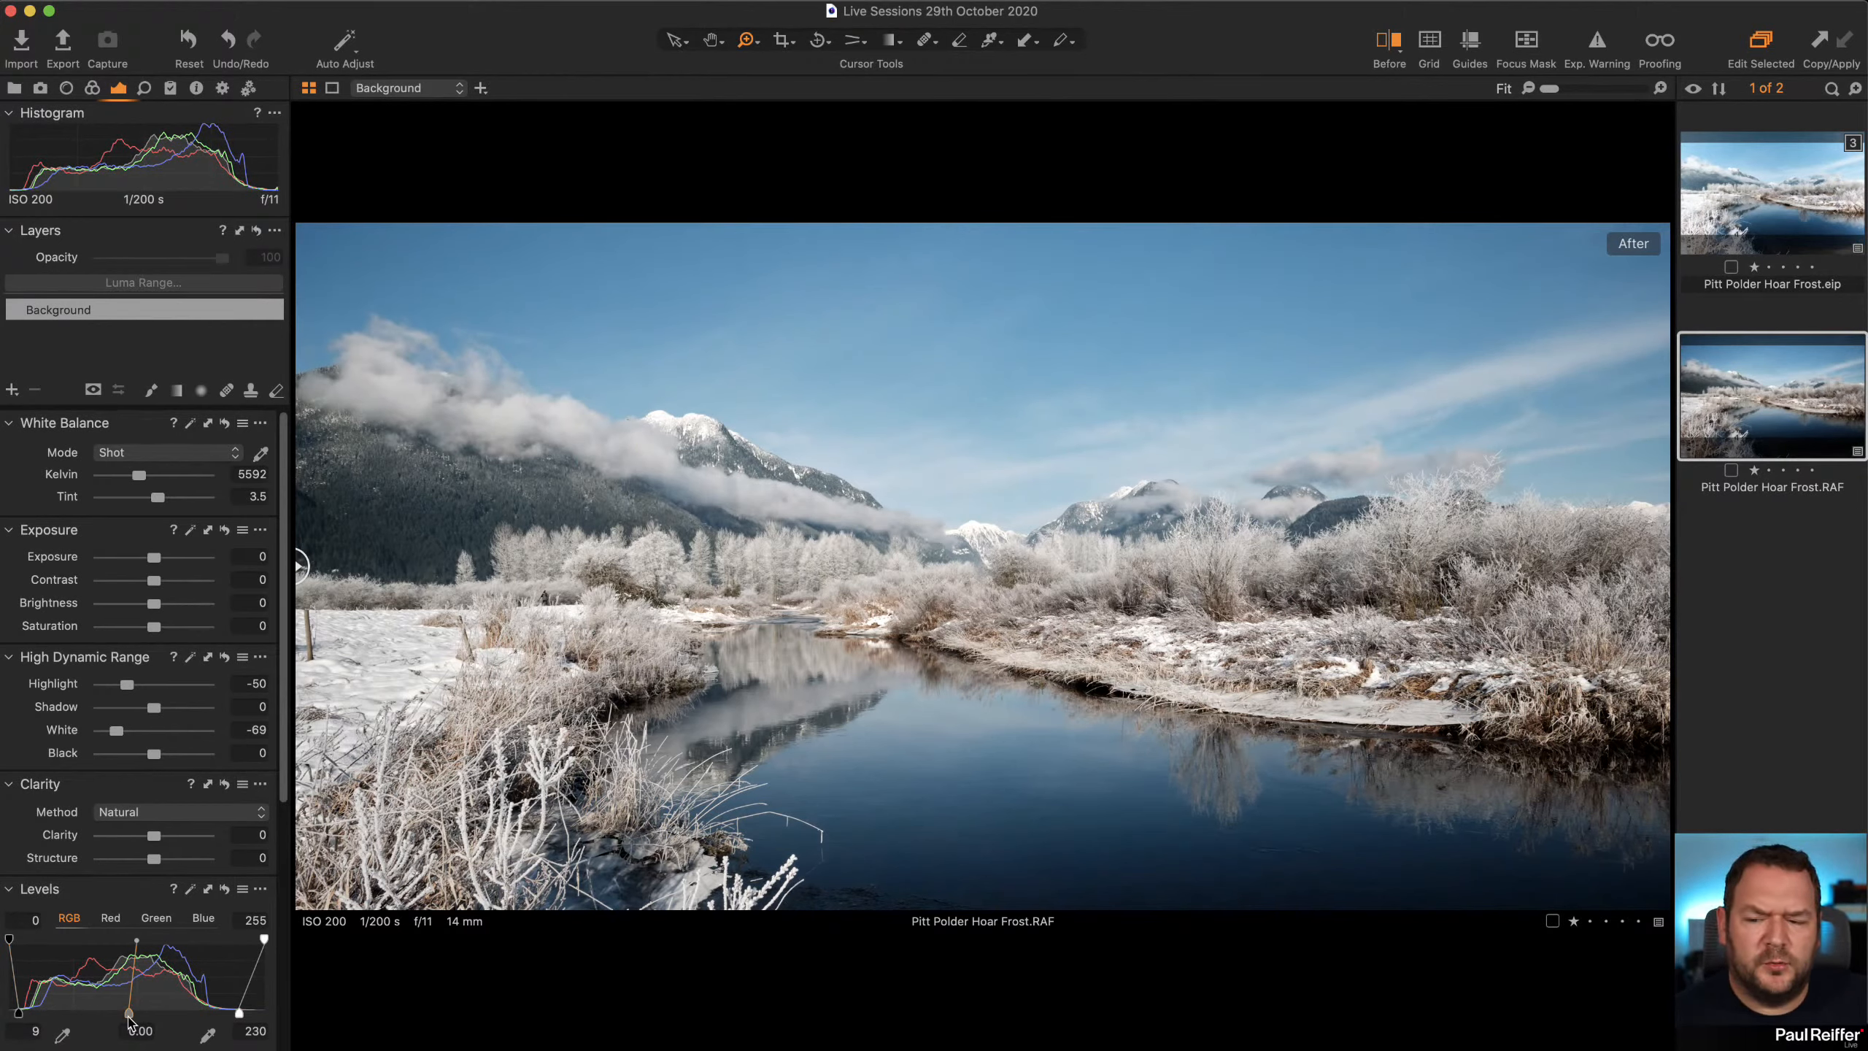
drag(129, 1021, 140, 1018)
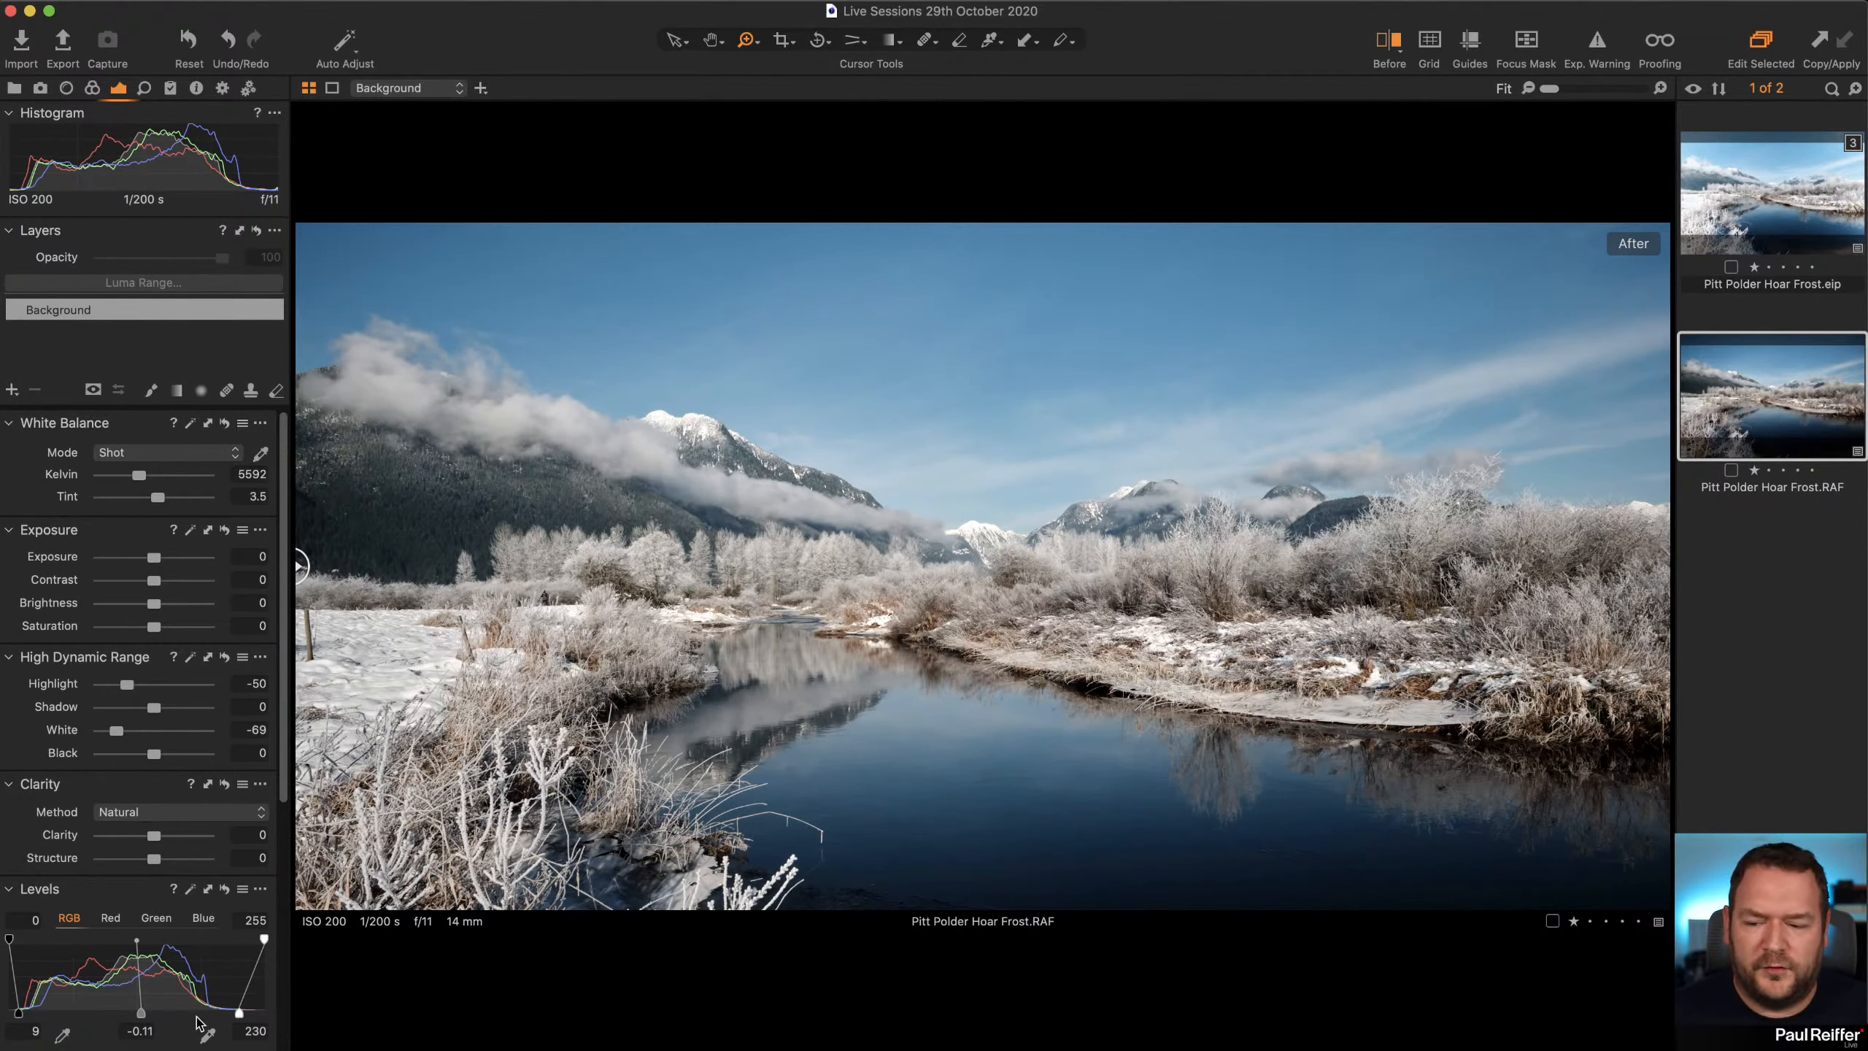
drag(141, 1017, 128, 1017)
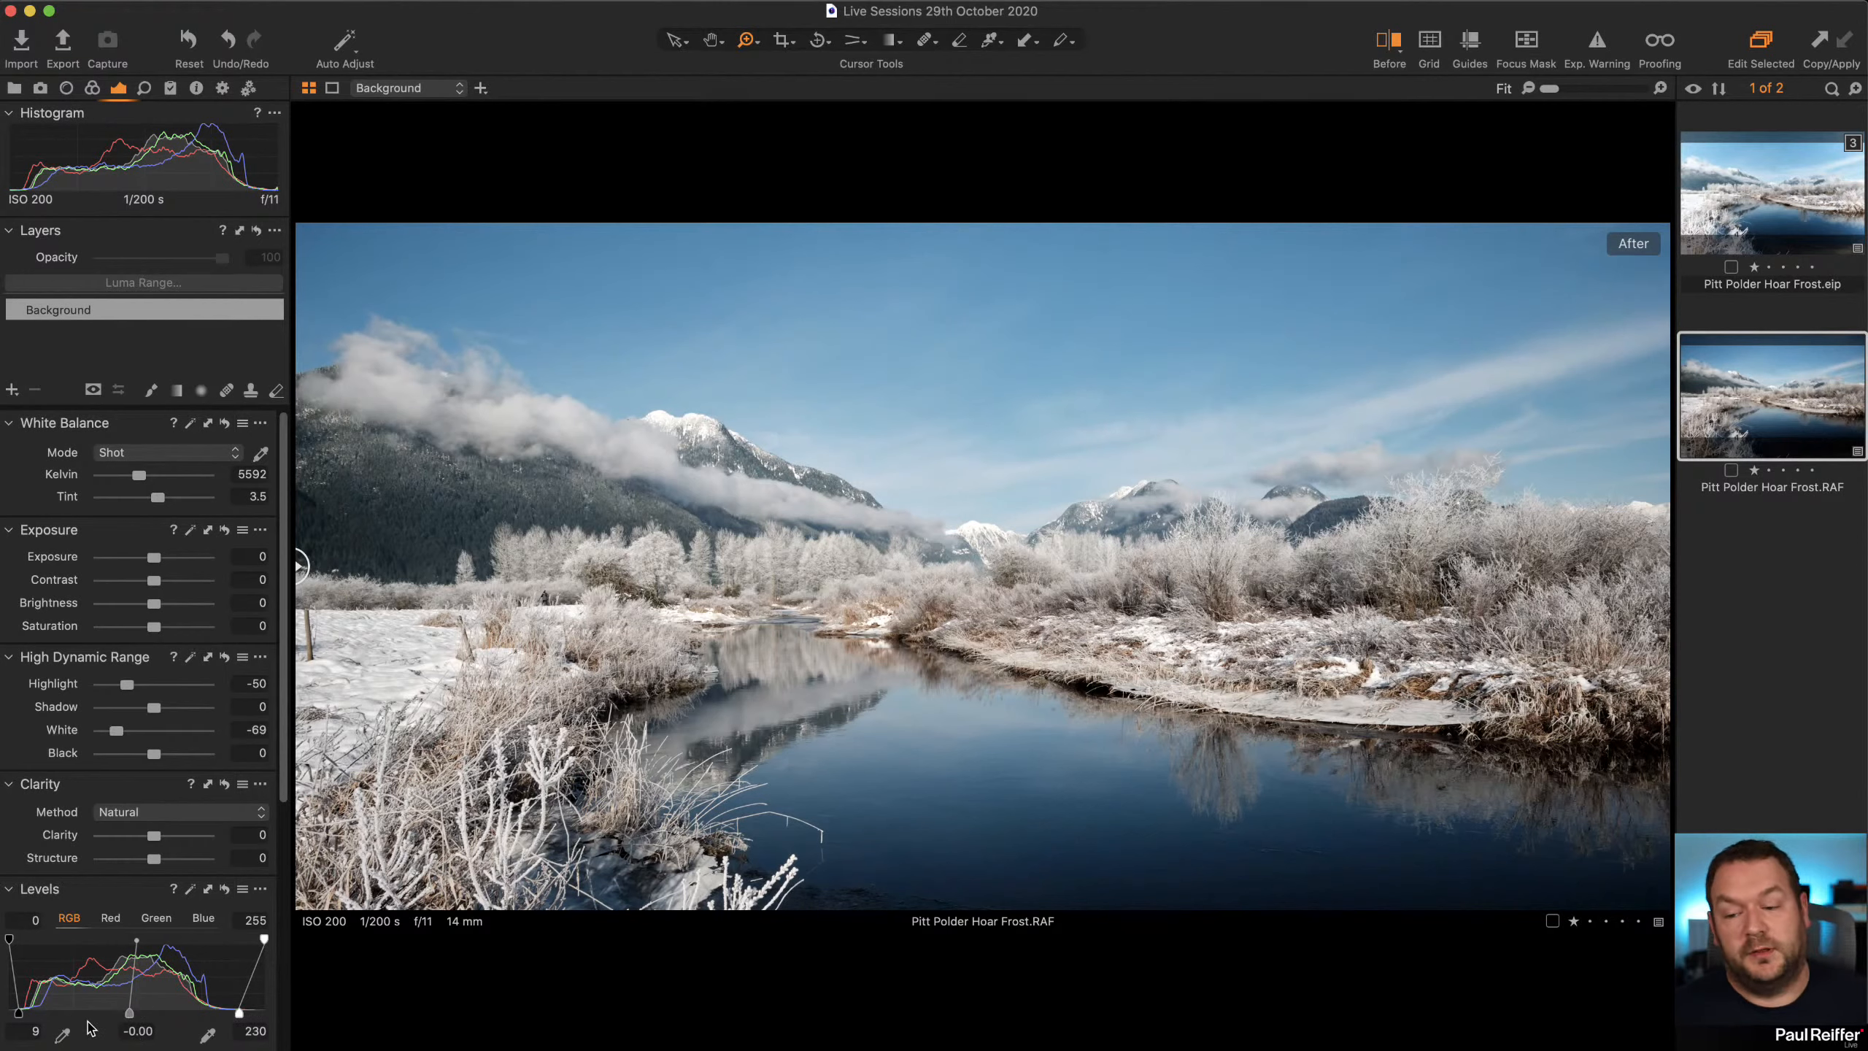
drag(129, 1019, 134, 1016)
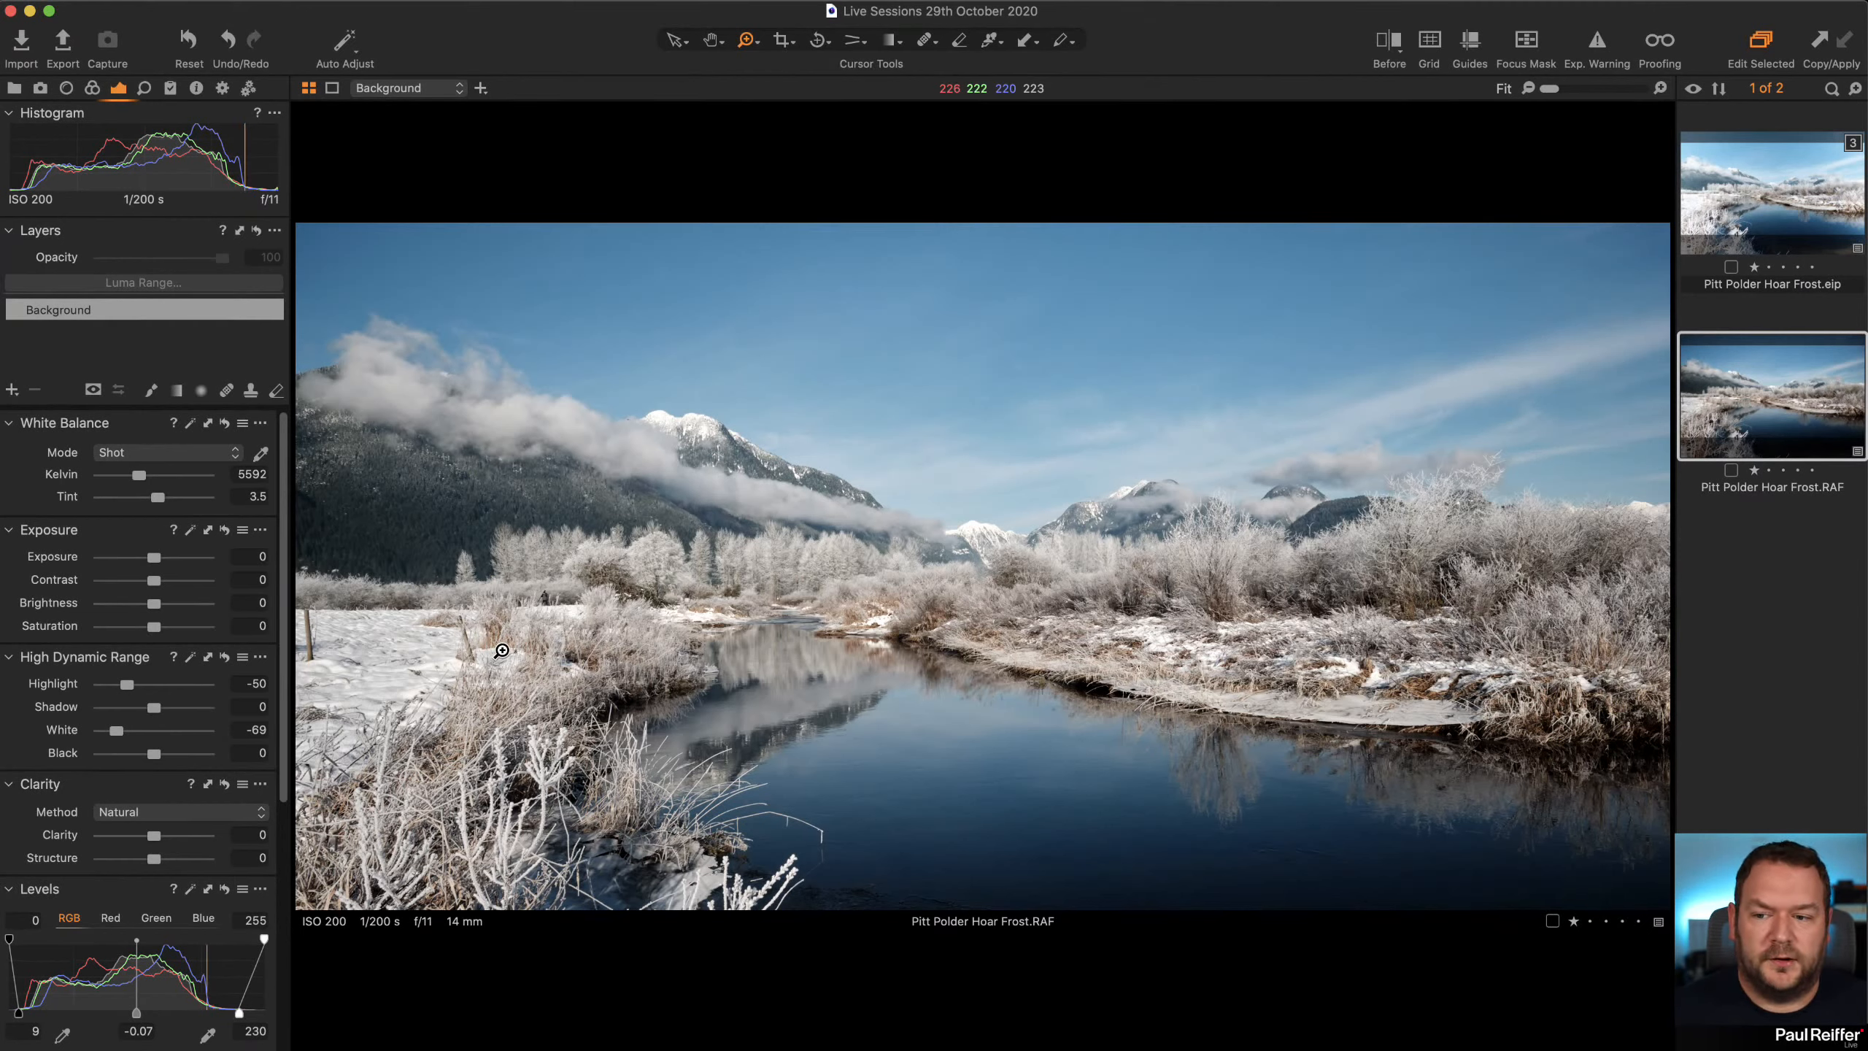
Raise the exposure Brightness to 4
drag(156, 605, 161, 606)
click(254, 602)
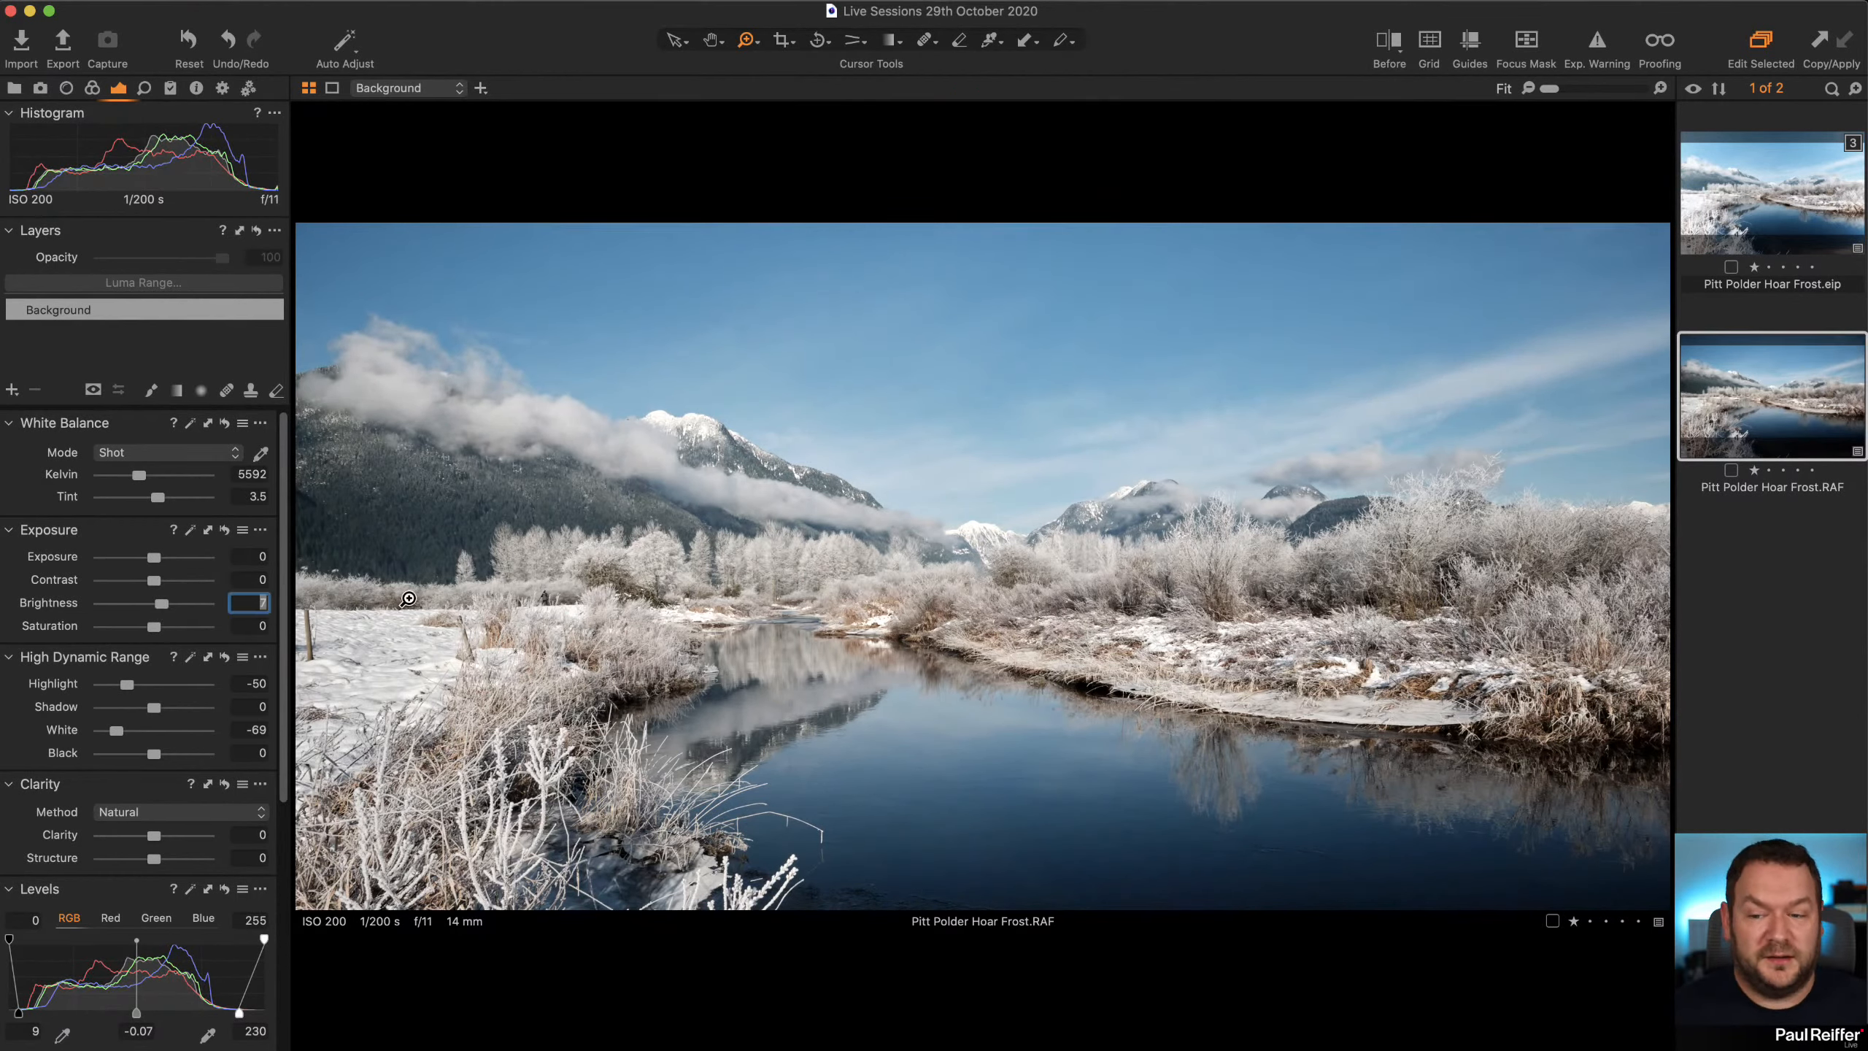
text(4)
key(Tab)
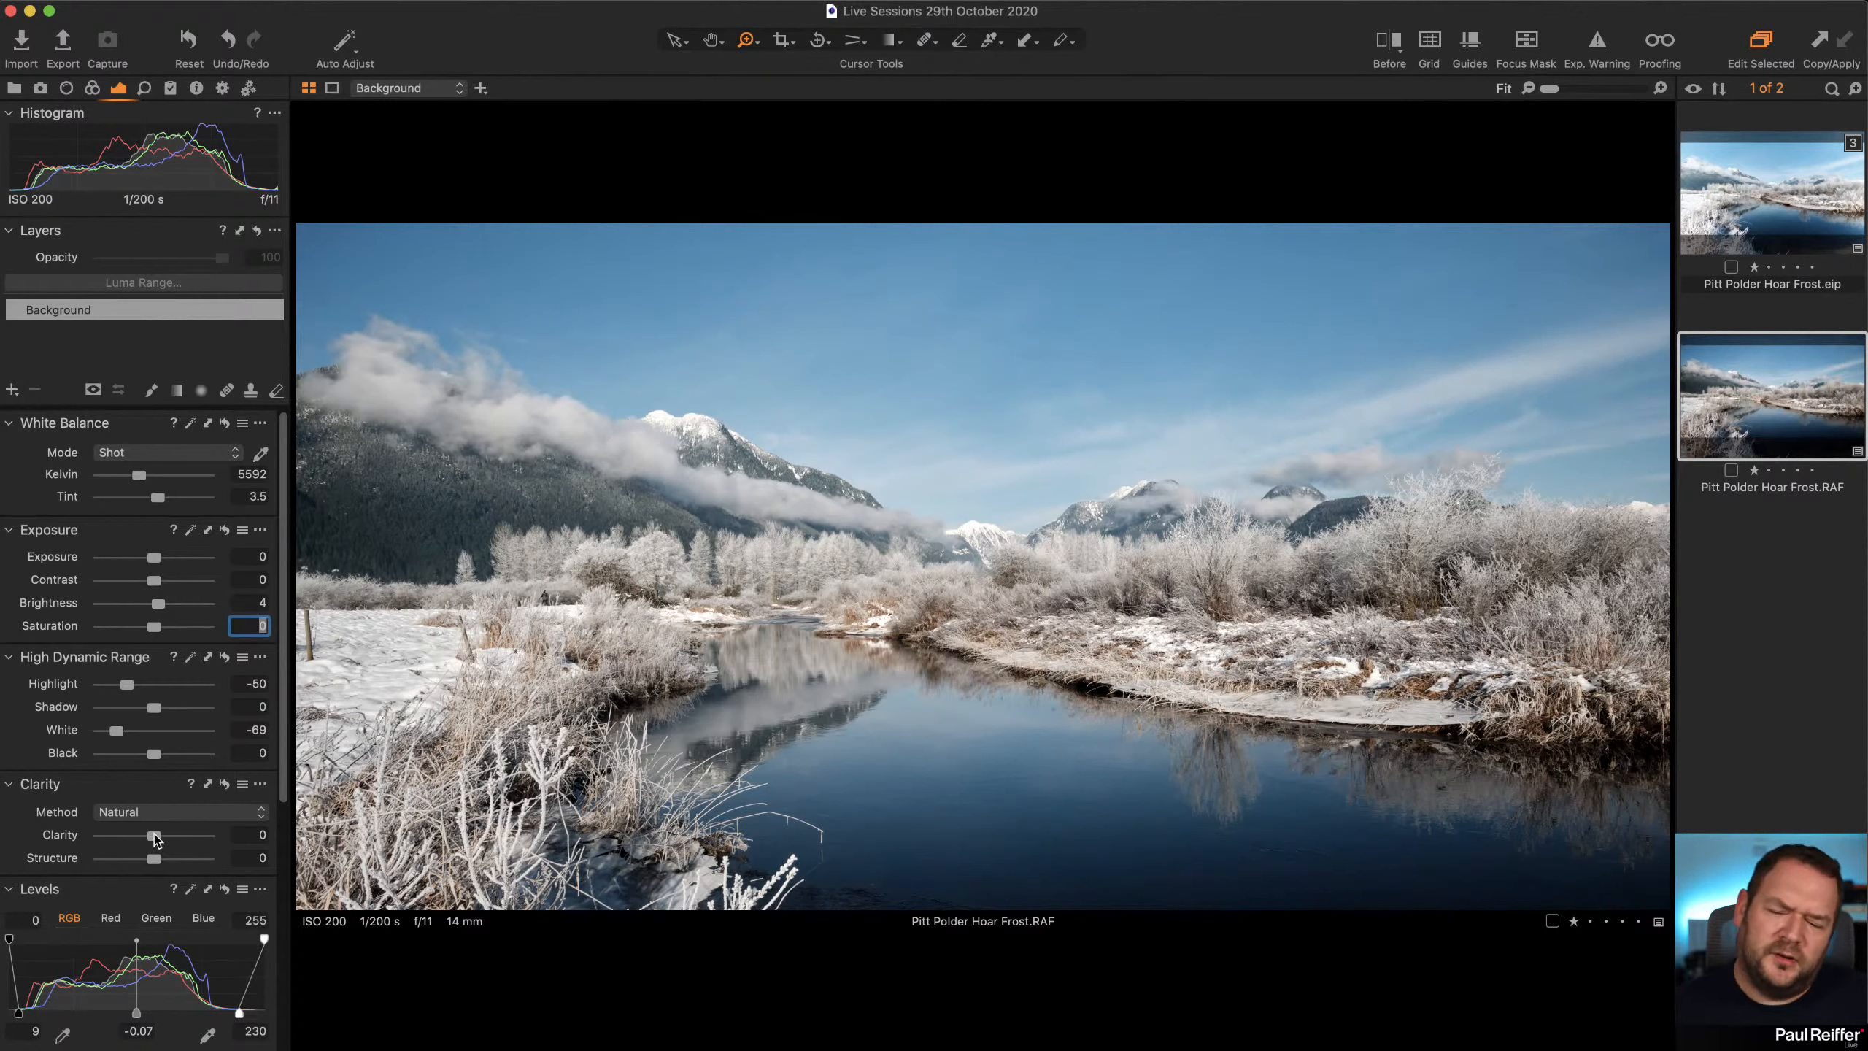
Set Natural Clarity to 15 and compare the foreground grass with and without it up close
drag(156, 836, 163, 840)
drag(584, 649, 340, 848)
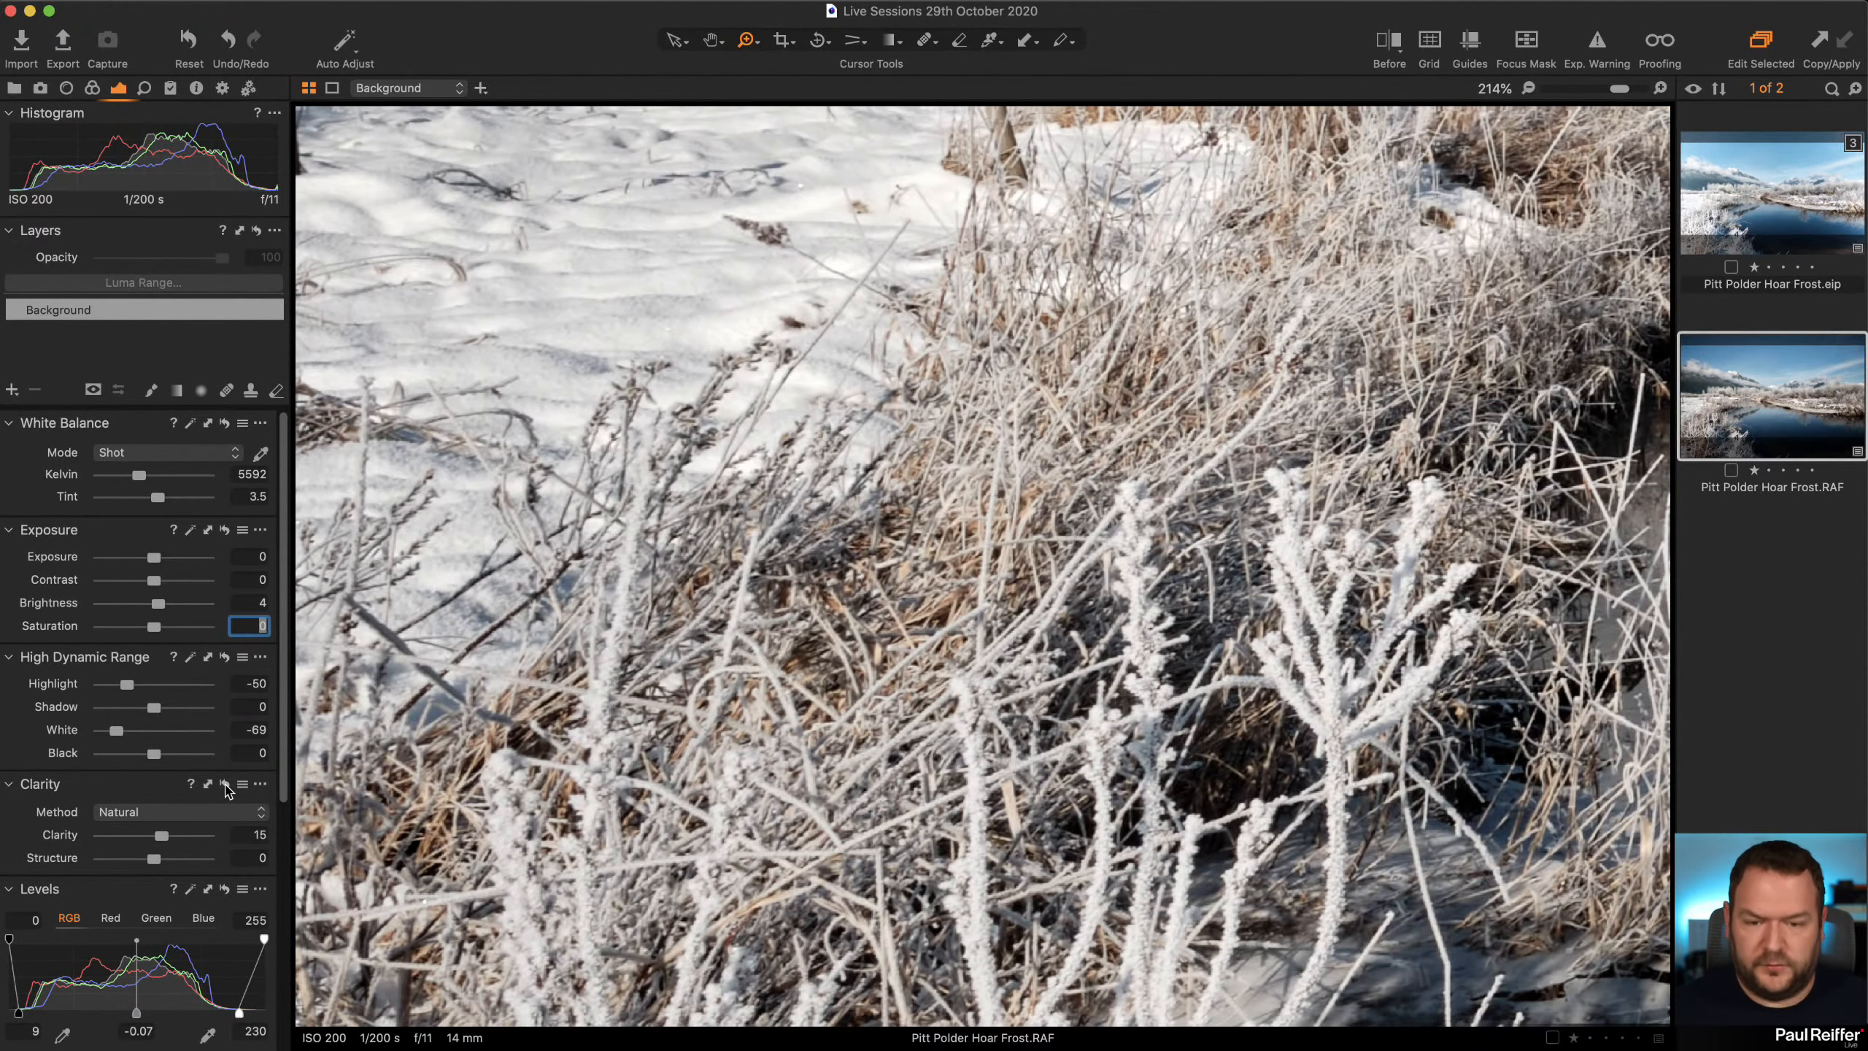
click(224, 785)
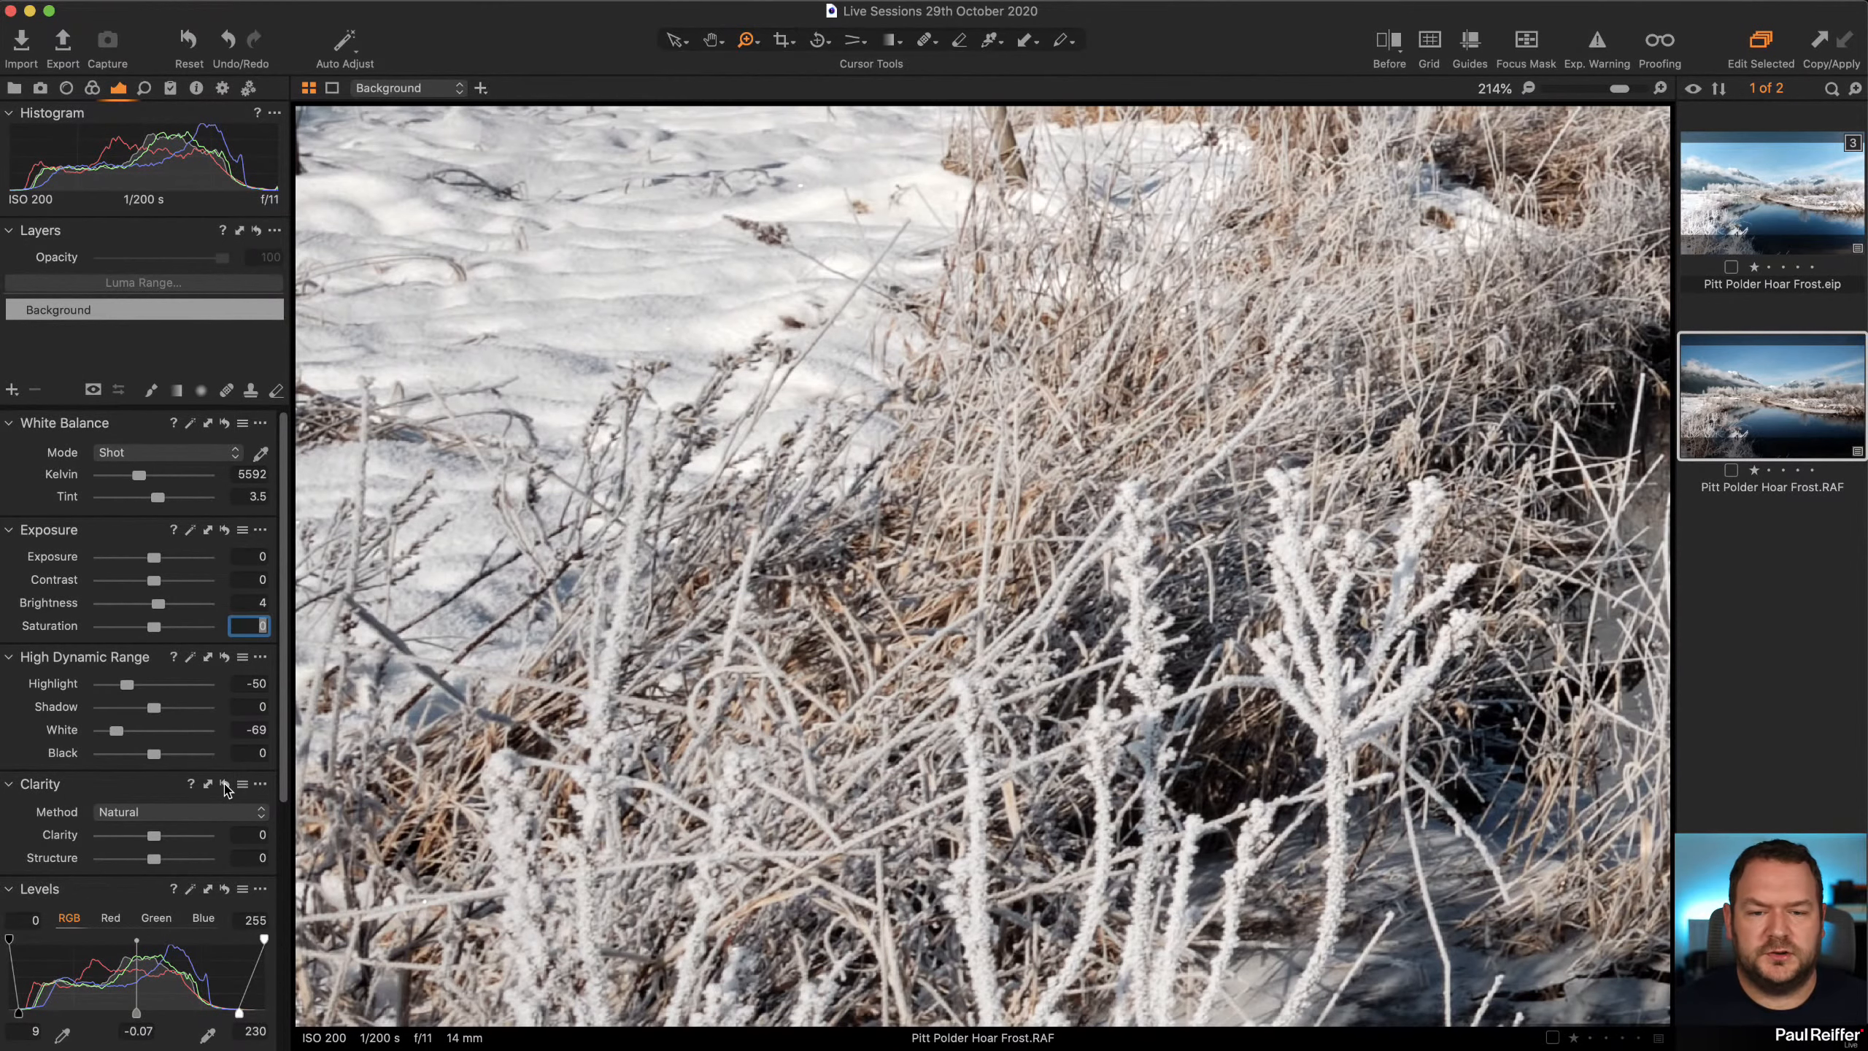
click(224, 785)
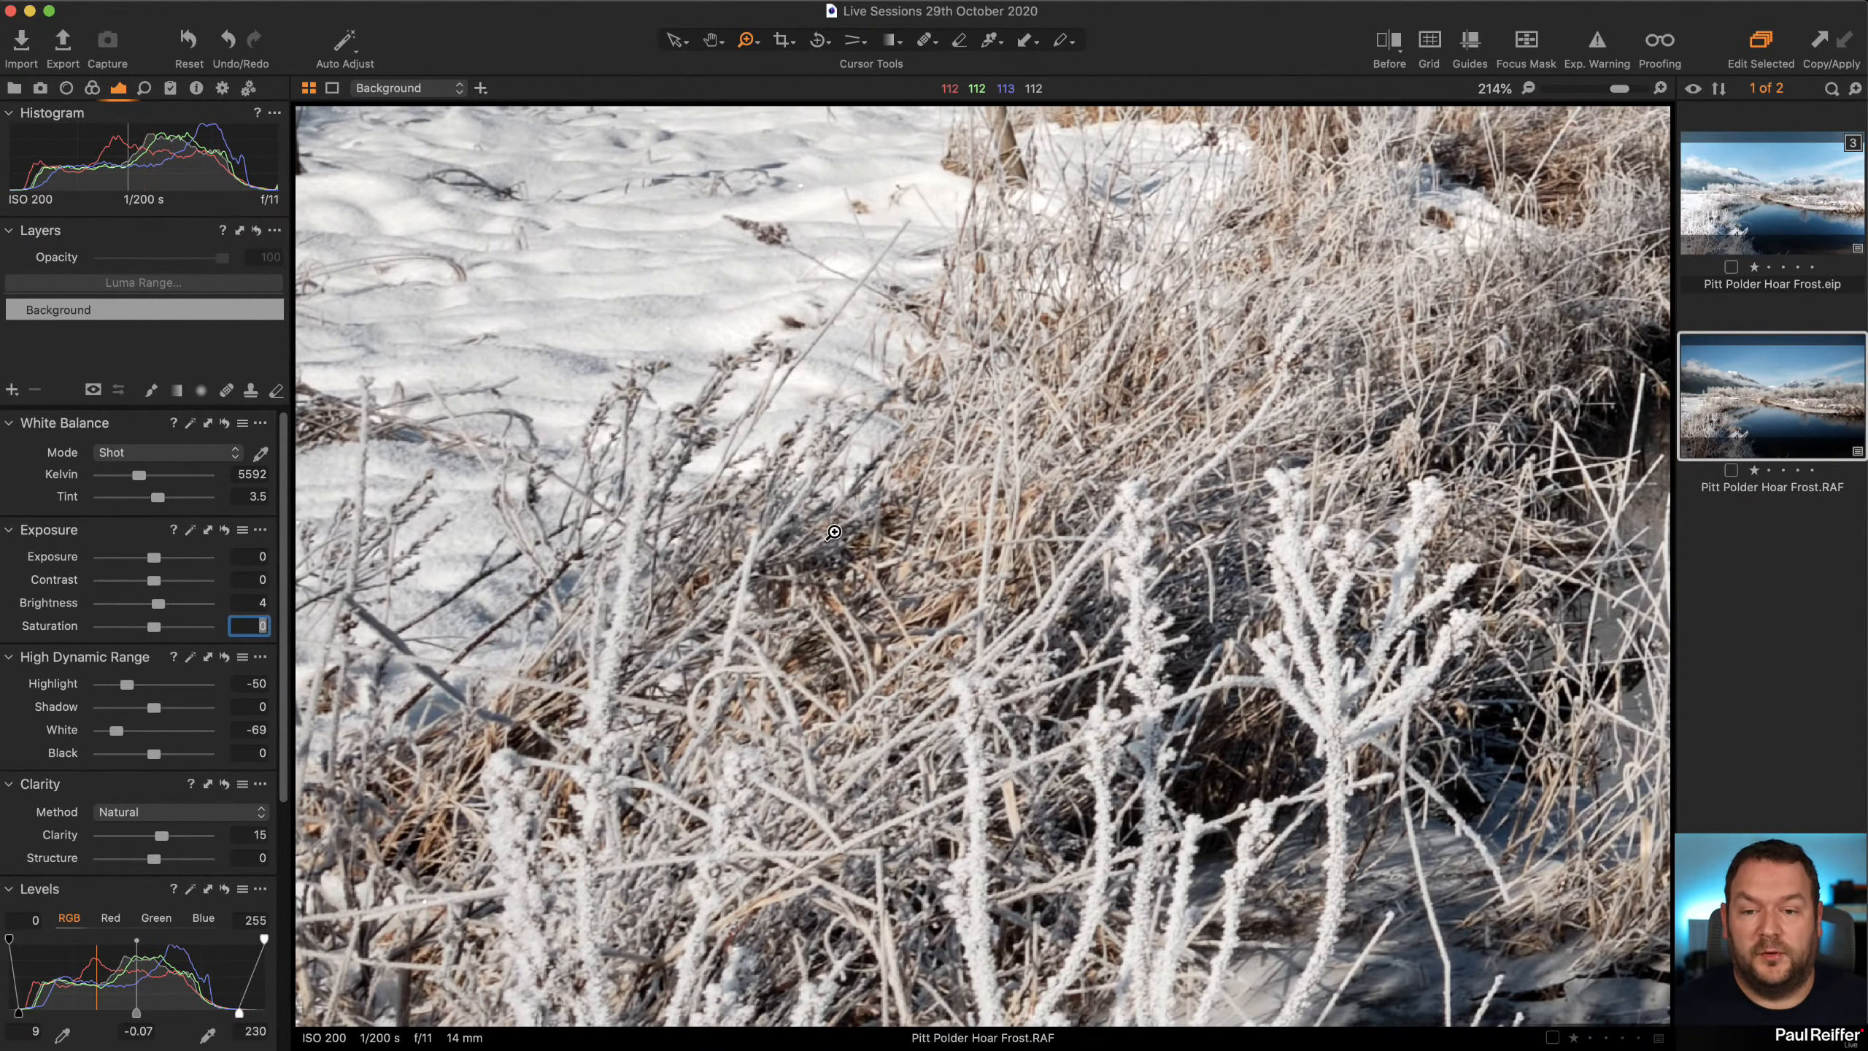
Try Structure at 100, compare the frosted foreground stems with and without it, and settle on a Structure of 21
click(1527, 89)
drag(152, 861, 279, 877)
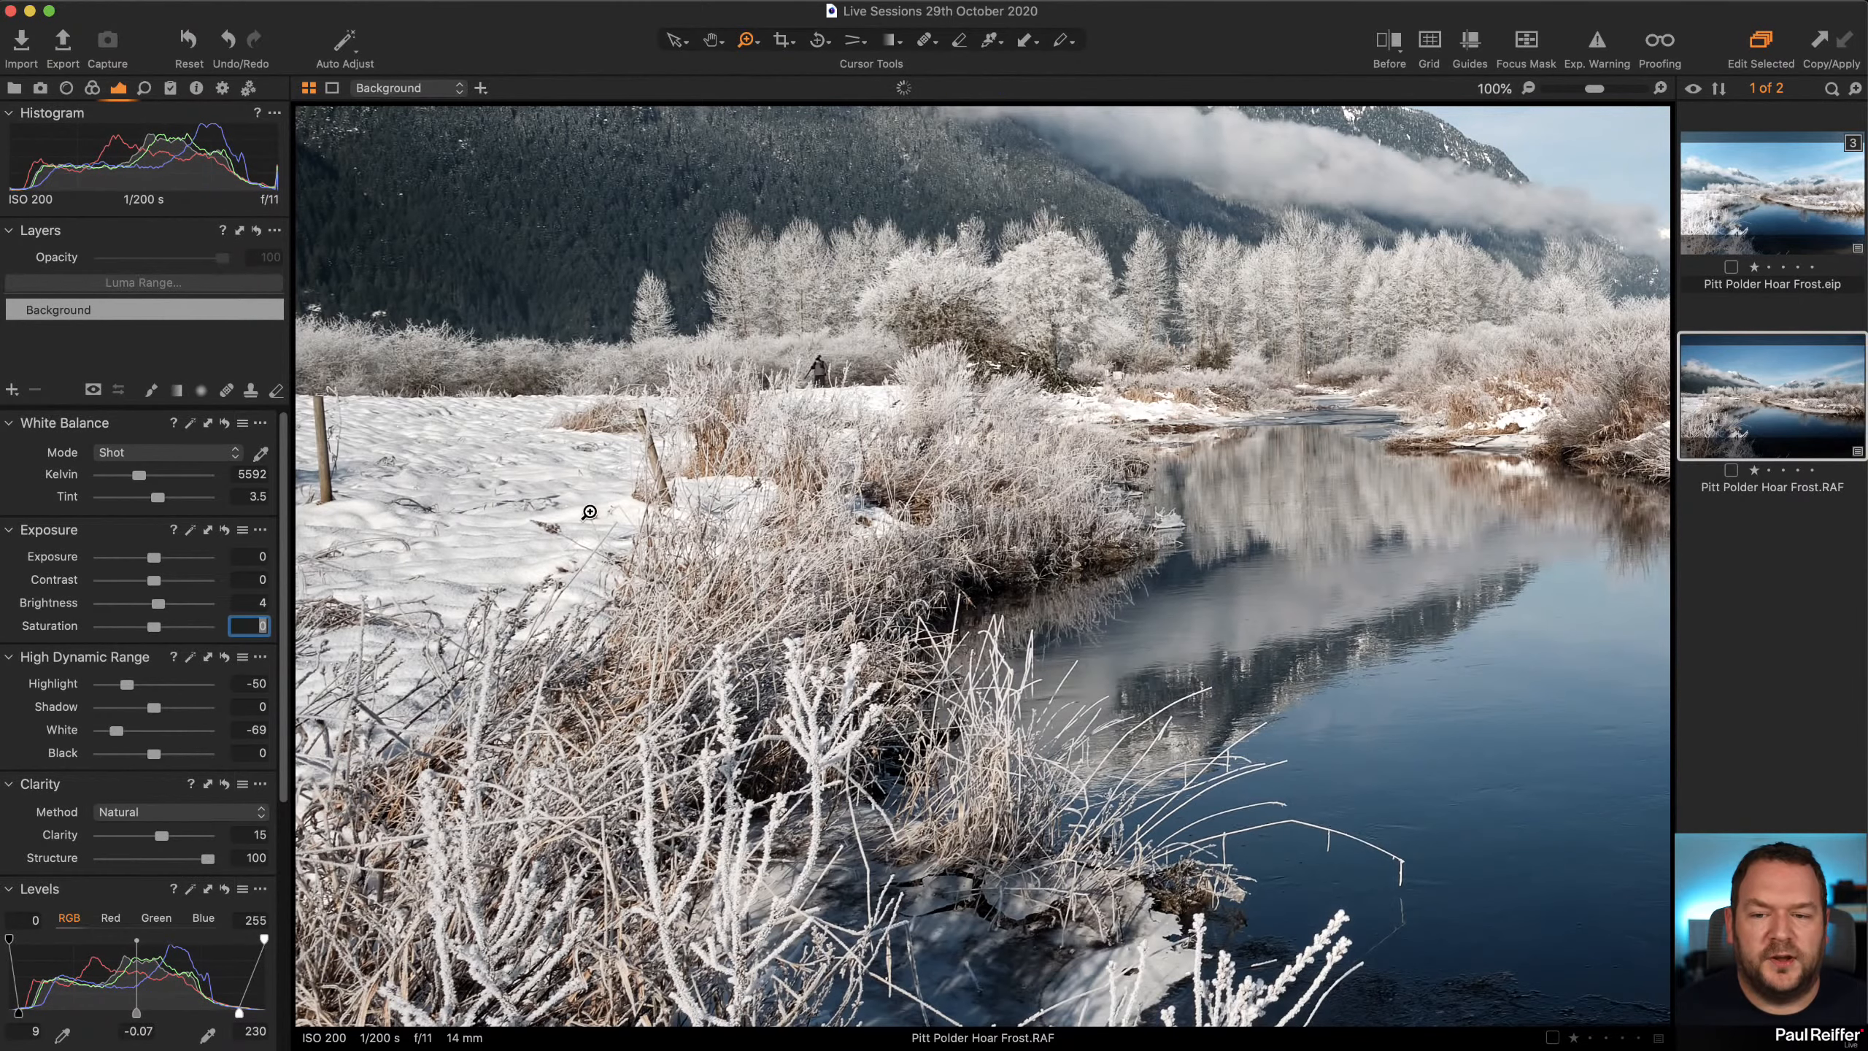
click(764, 692)
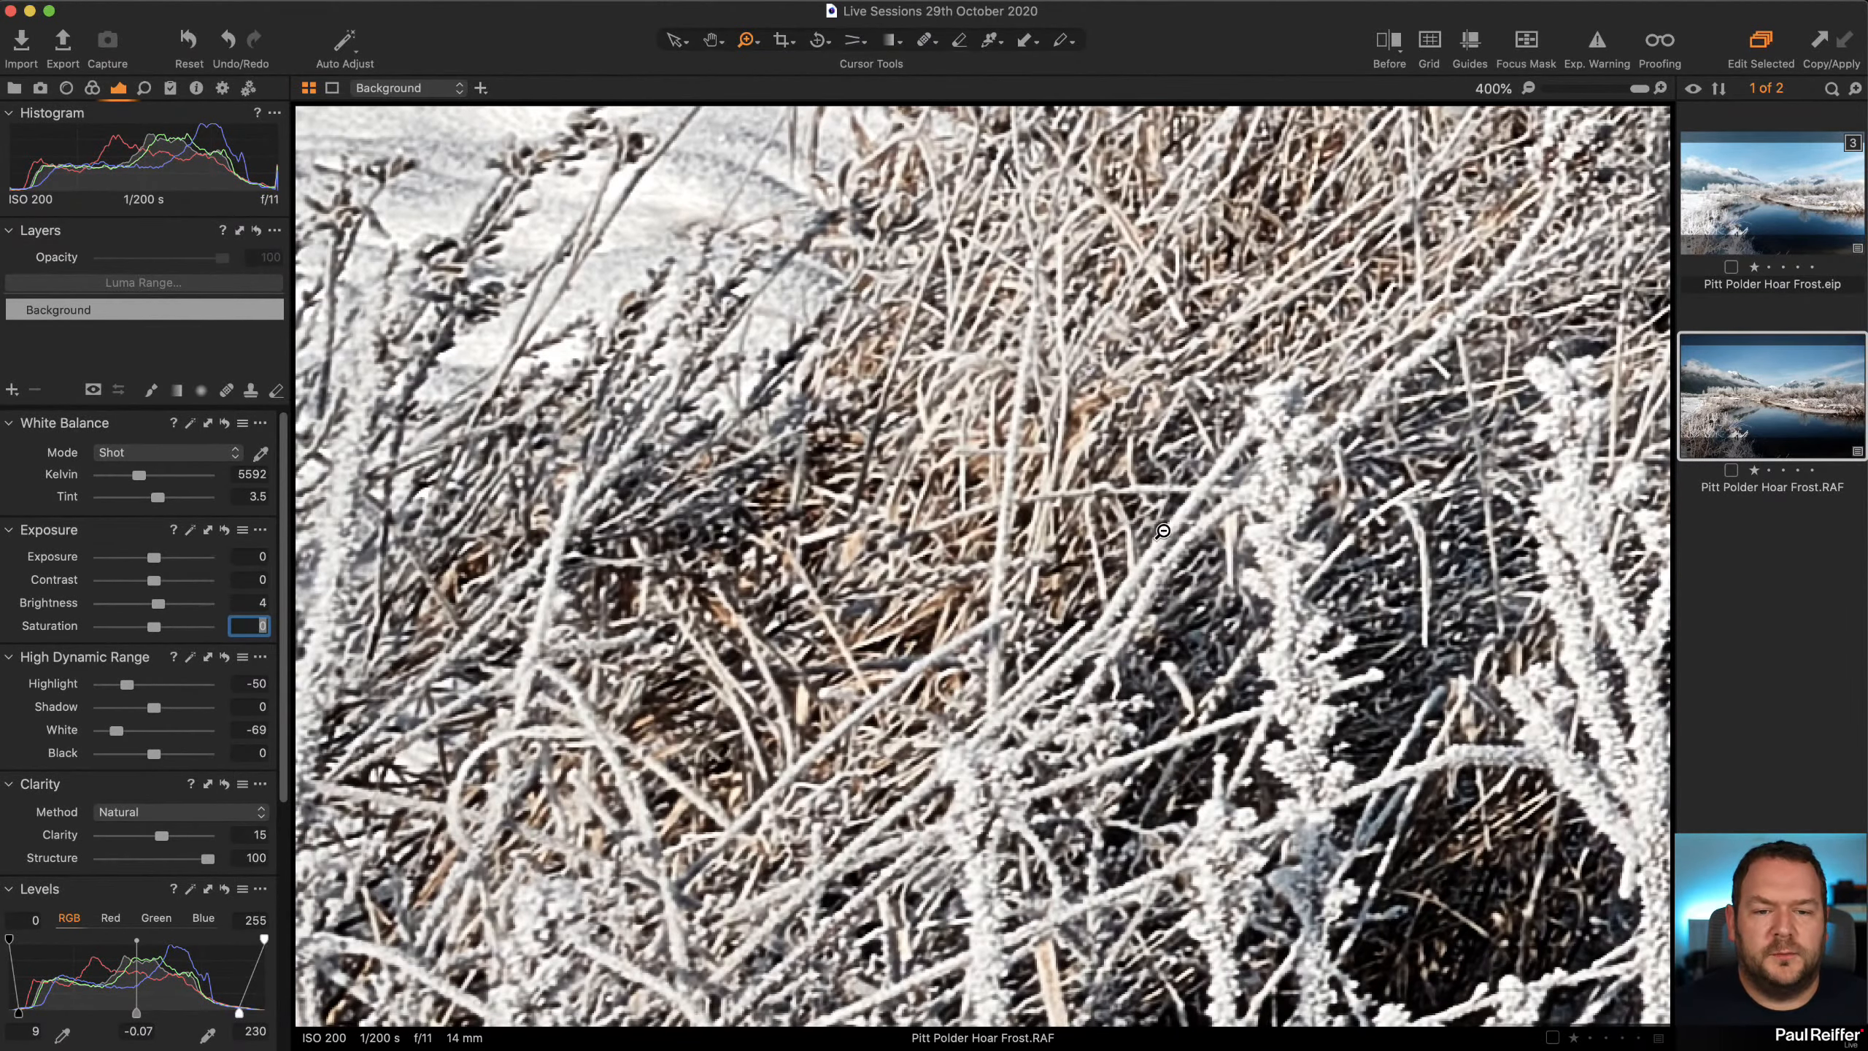
alt+click(1072, 528)
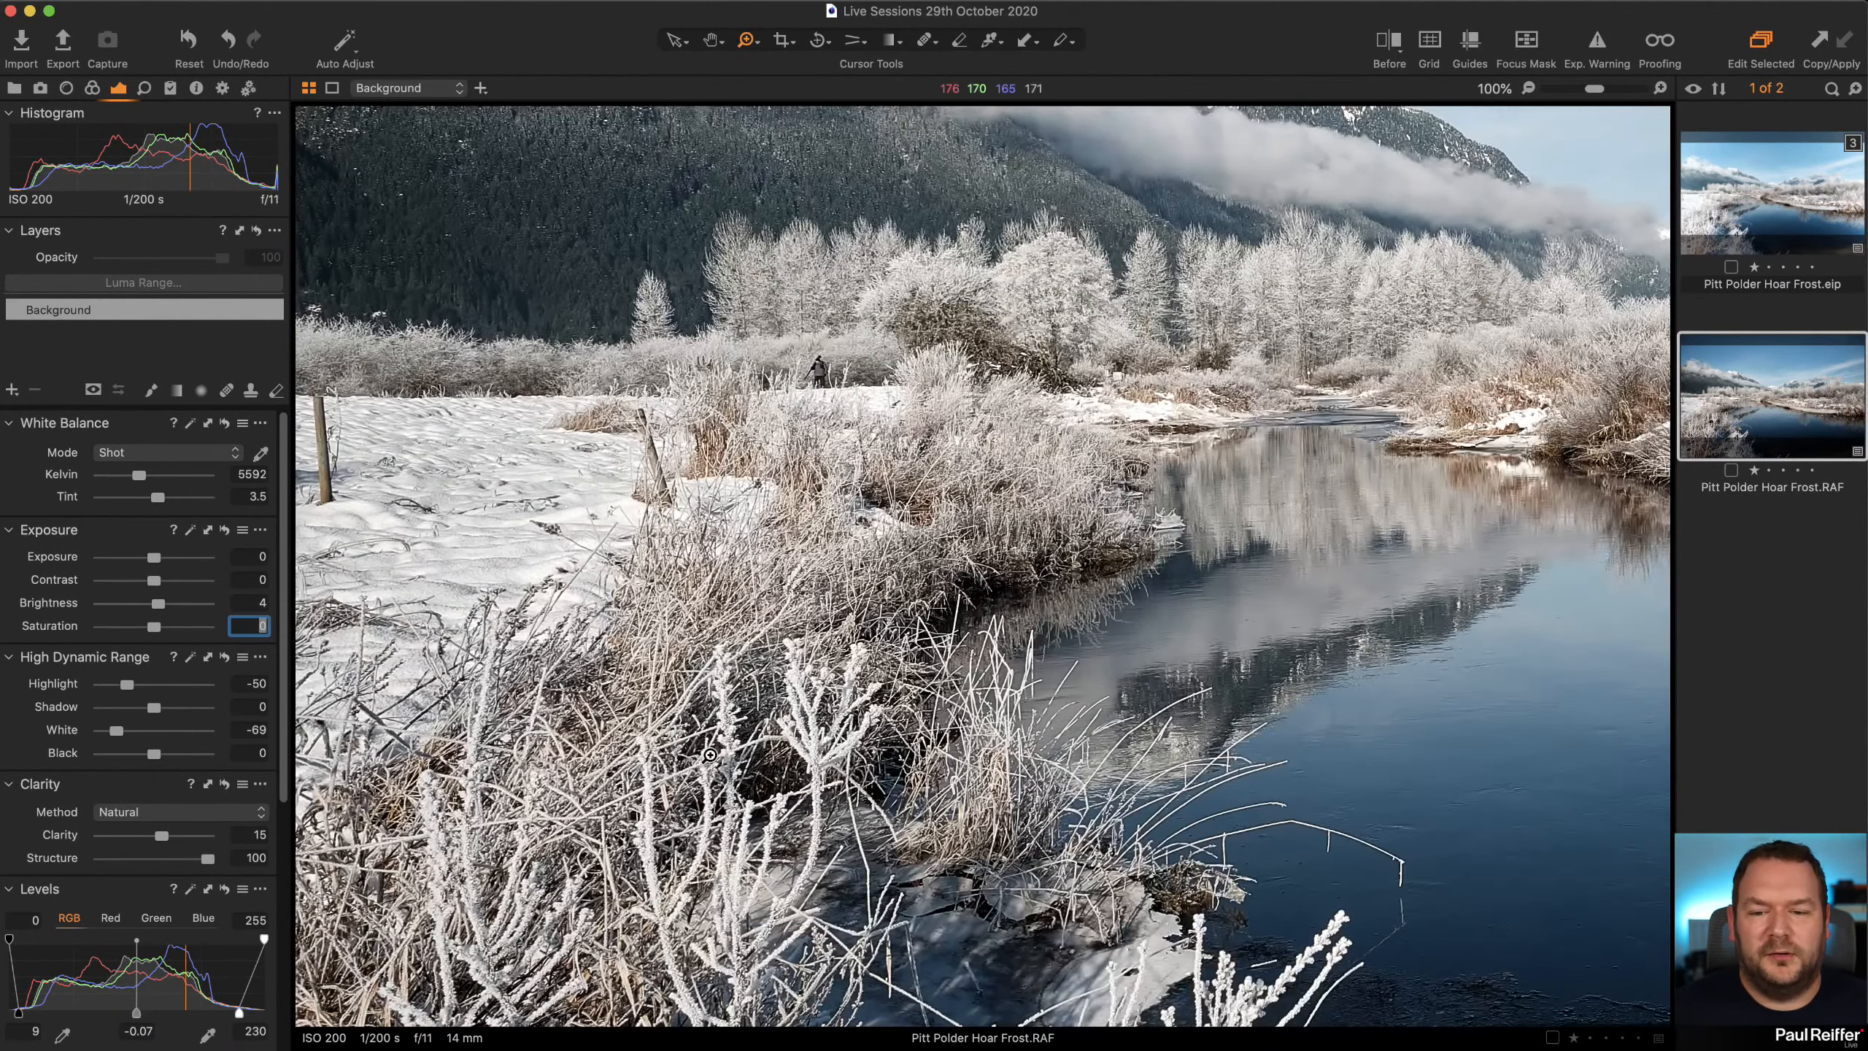
click(819, 745)
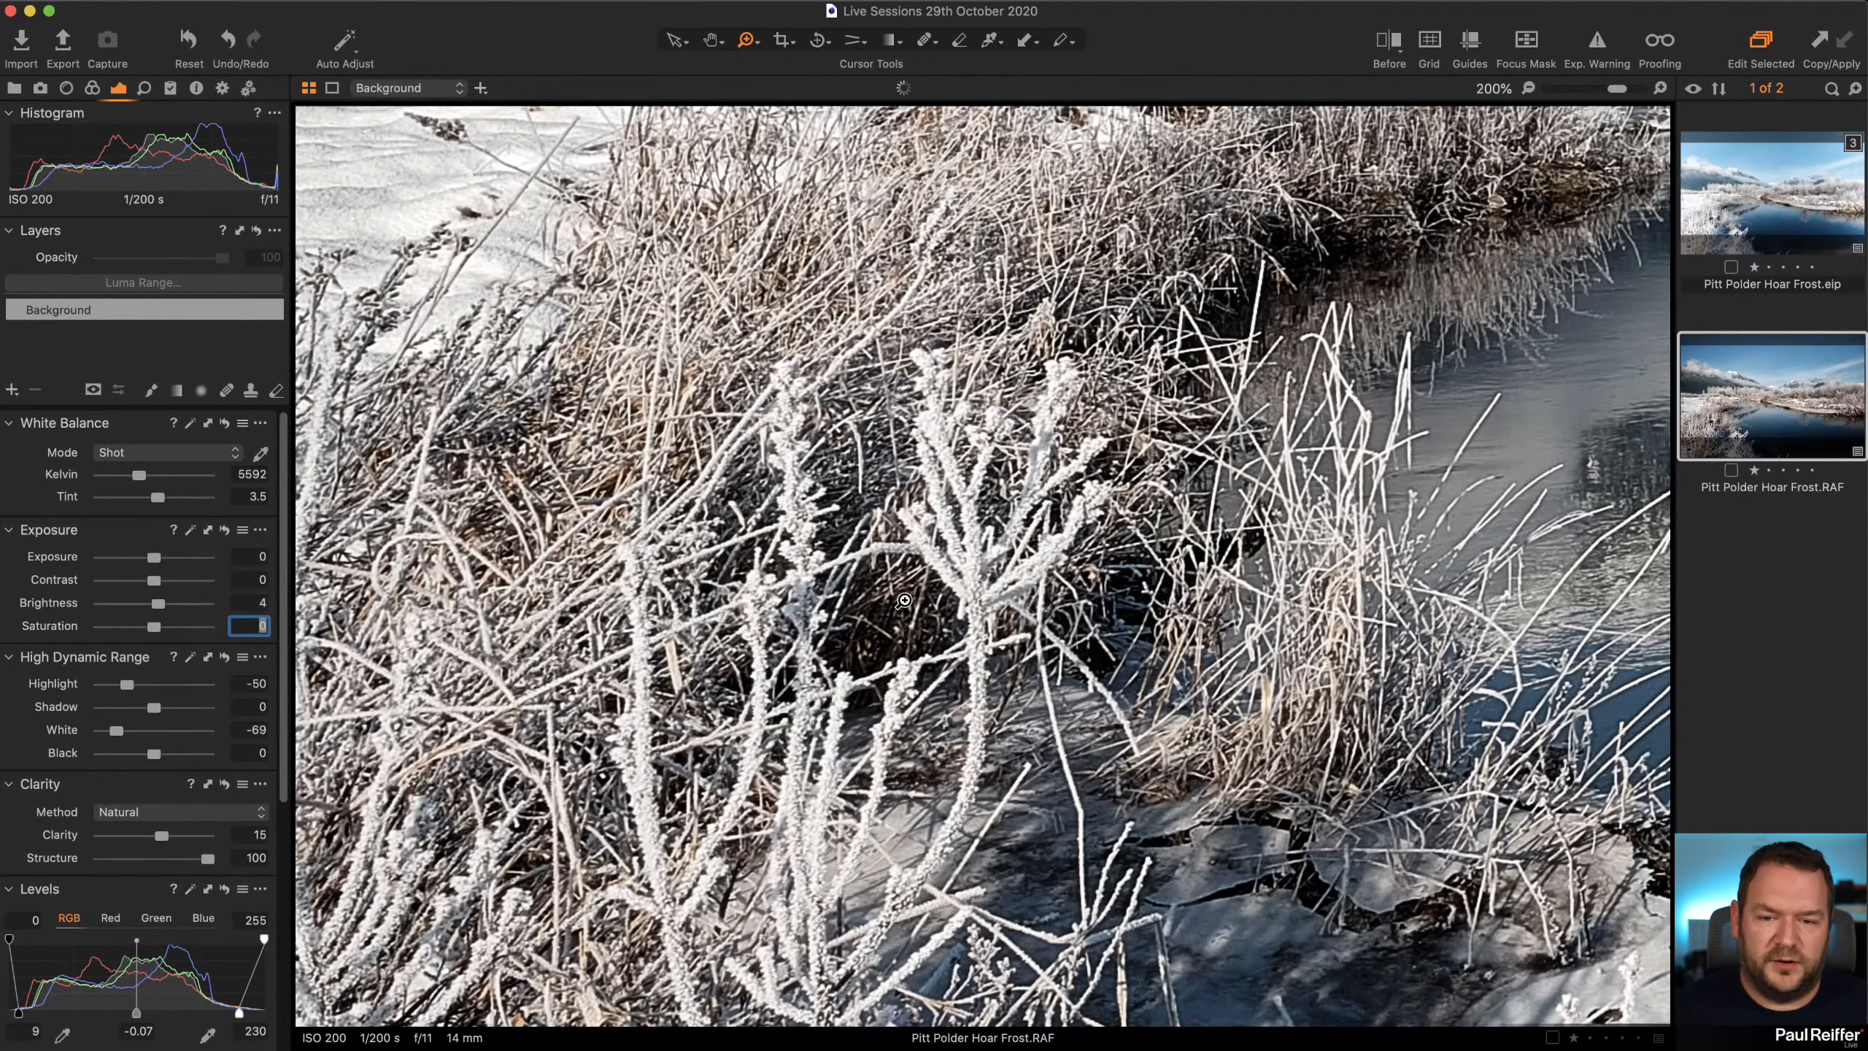
click(224, 784)
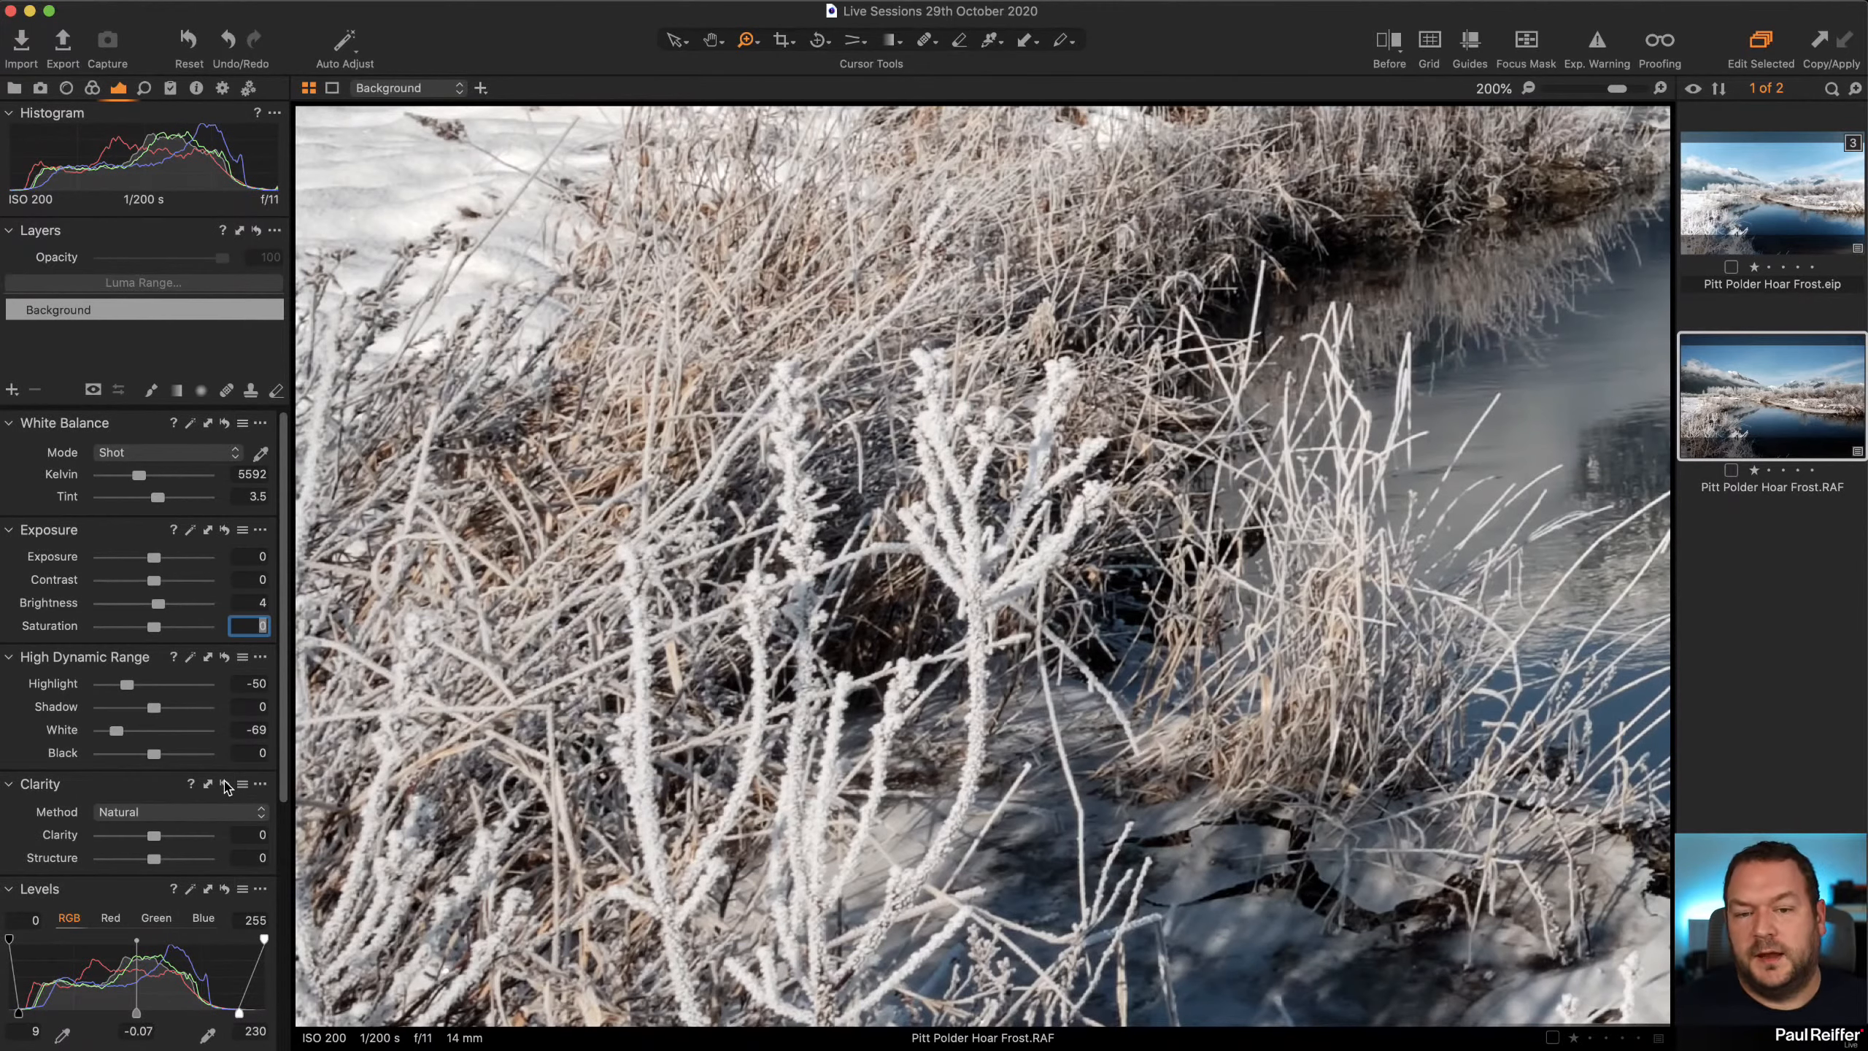
click(225, 784)
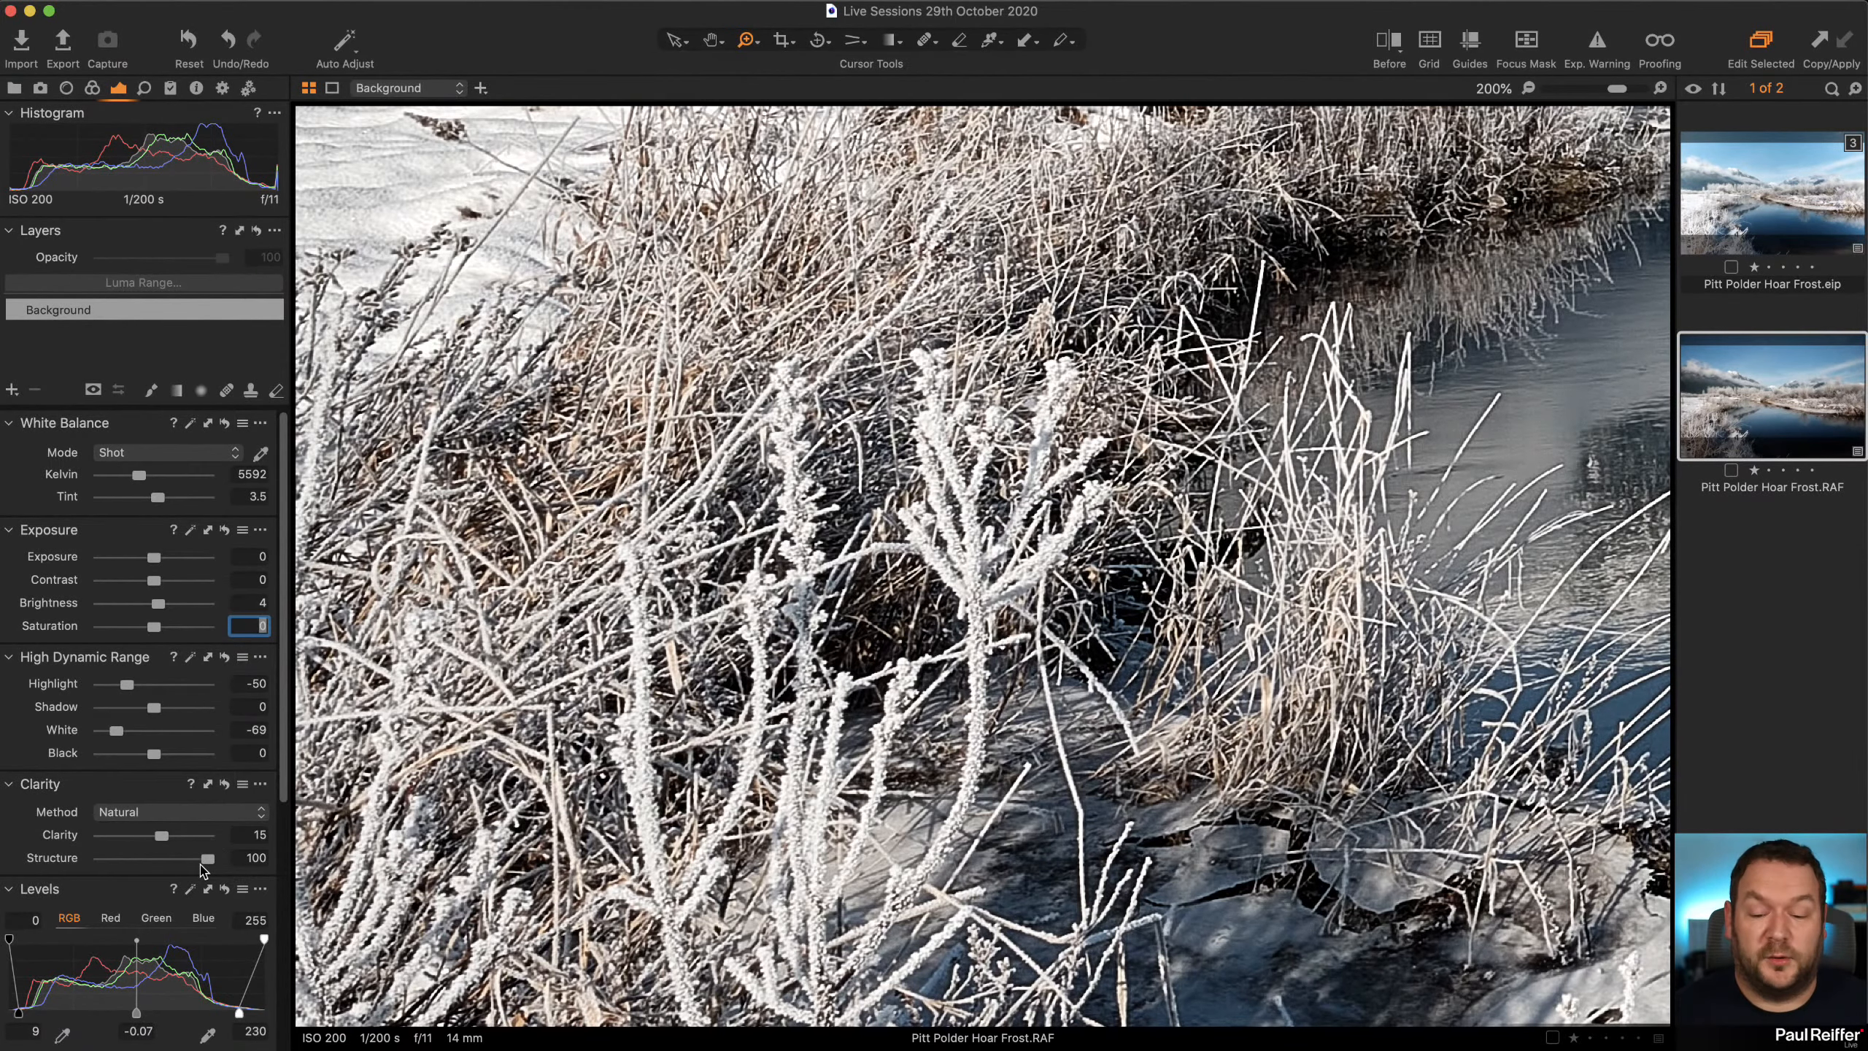
drag(205, 862, 164, 873)
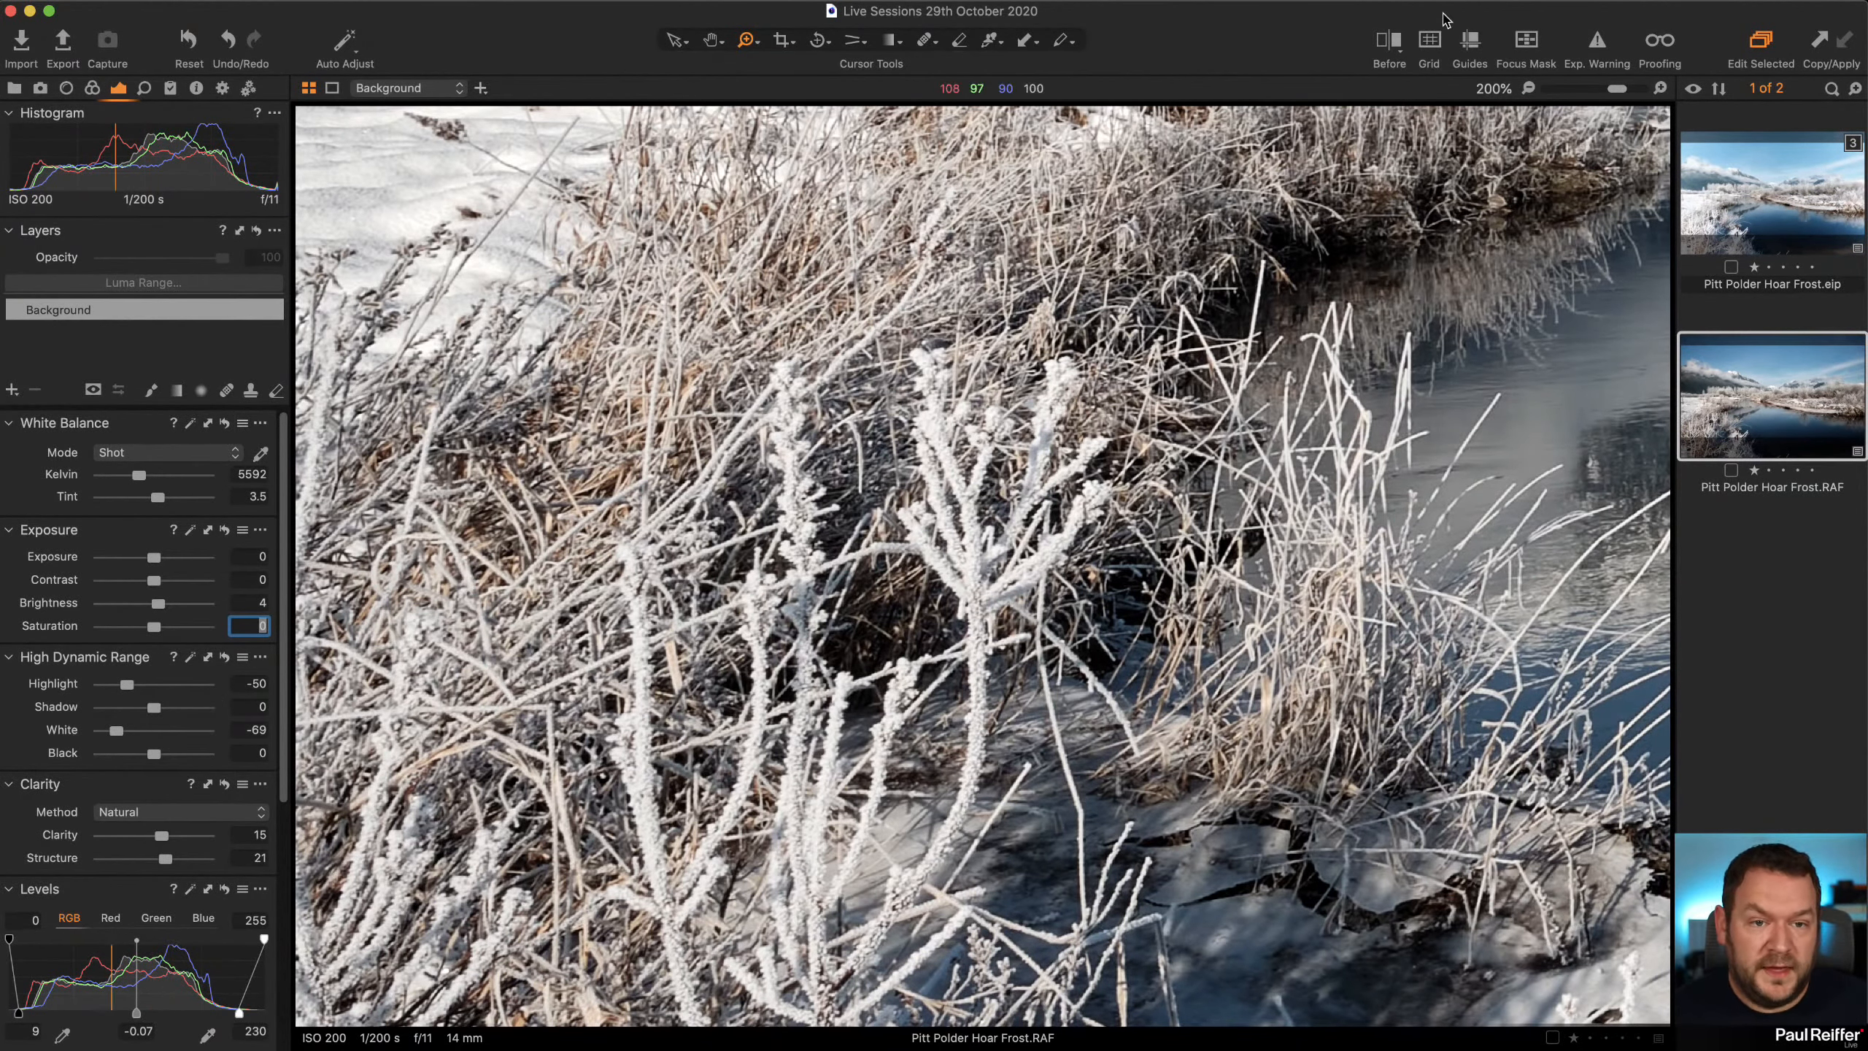
Compare the foreground frost detail before and after the edits in the split view
click(1388, 40)
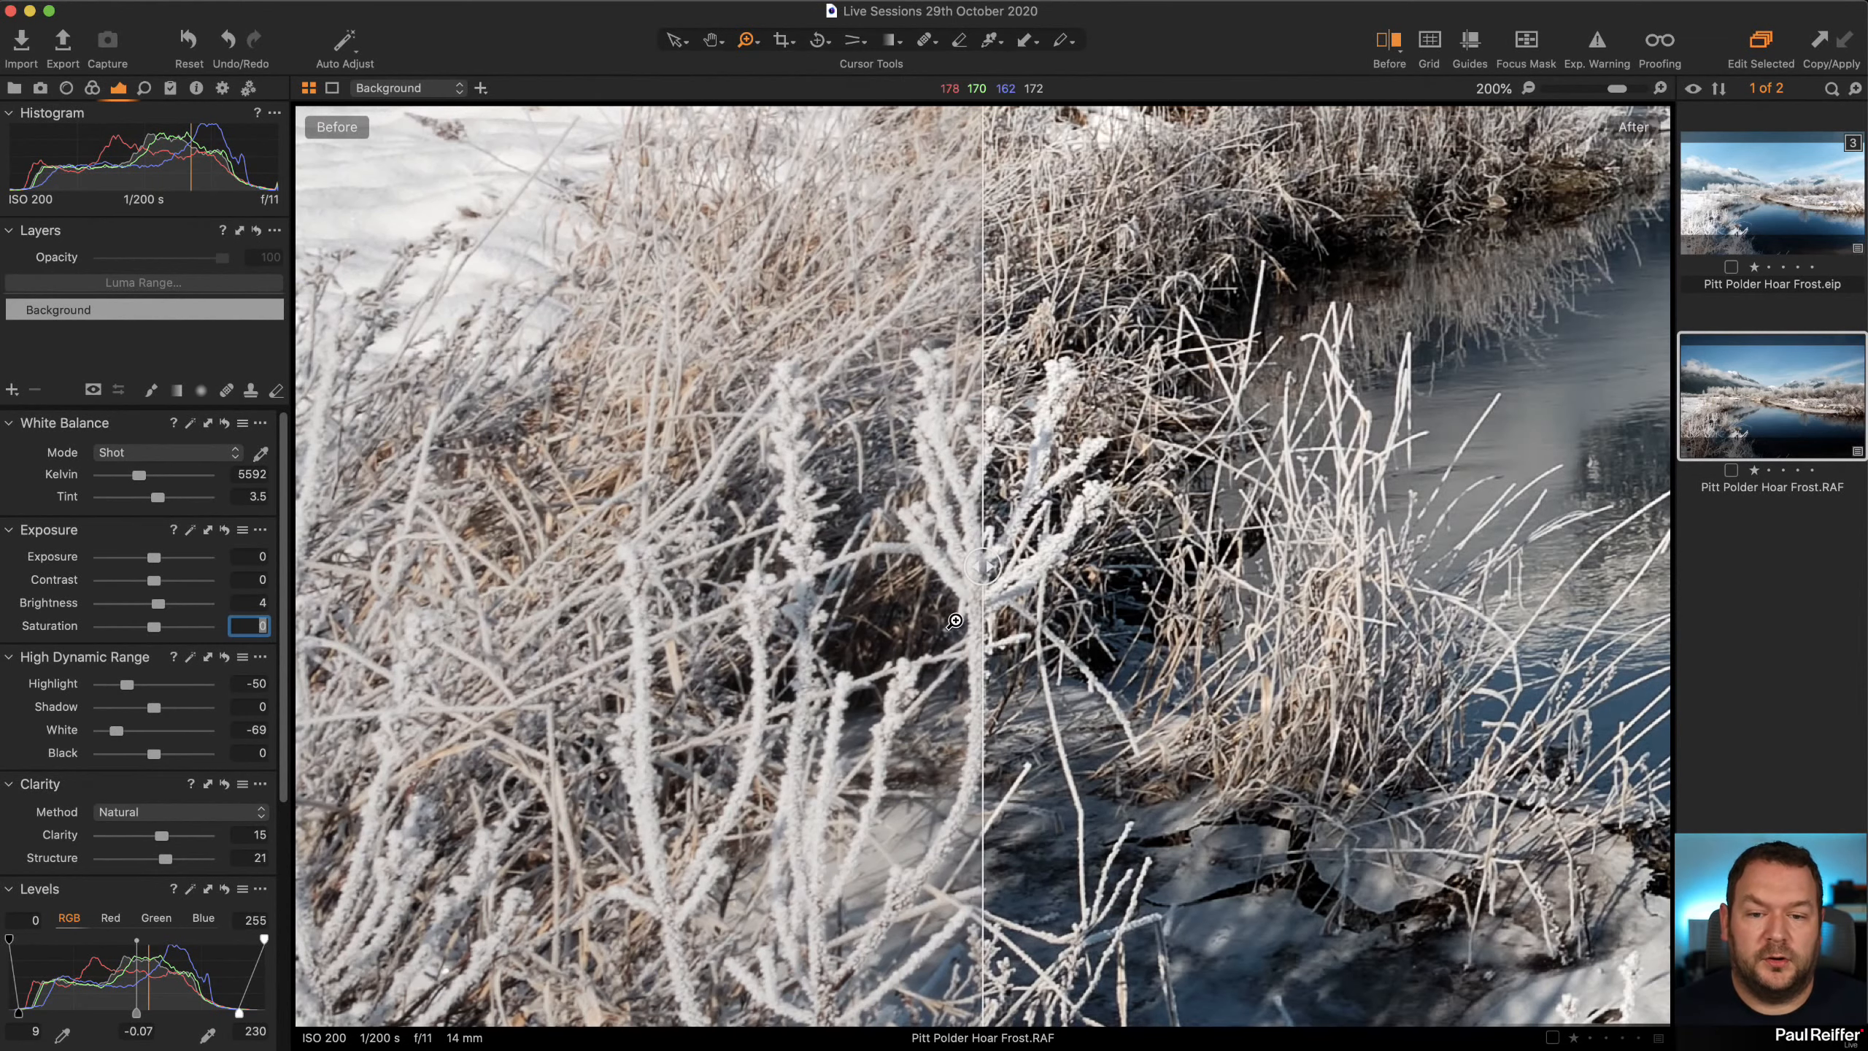
drag(979, 571, 662, 800)
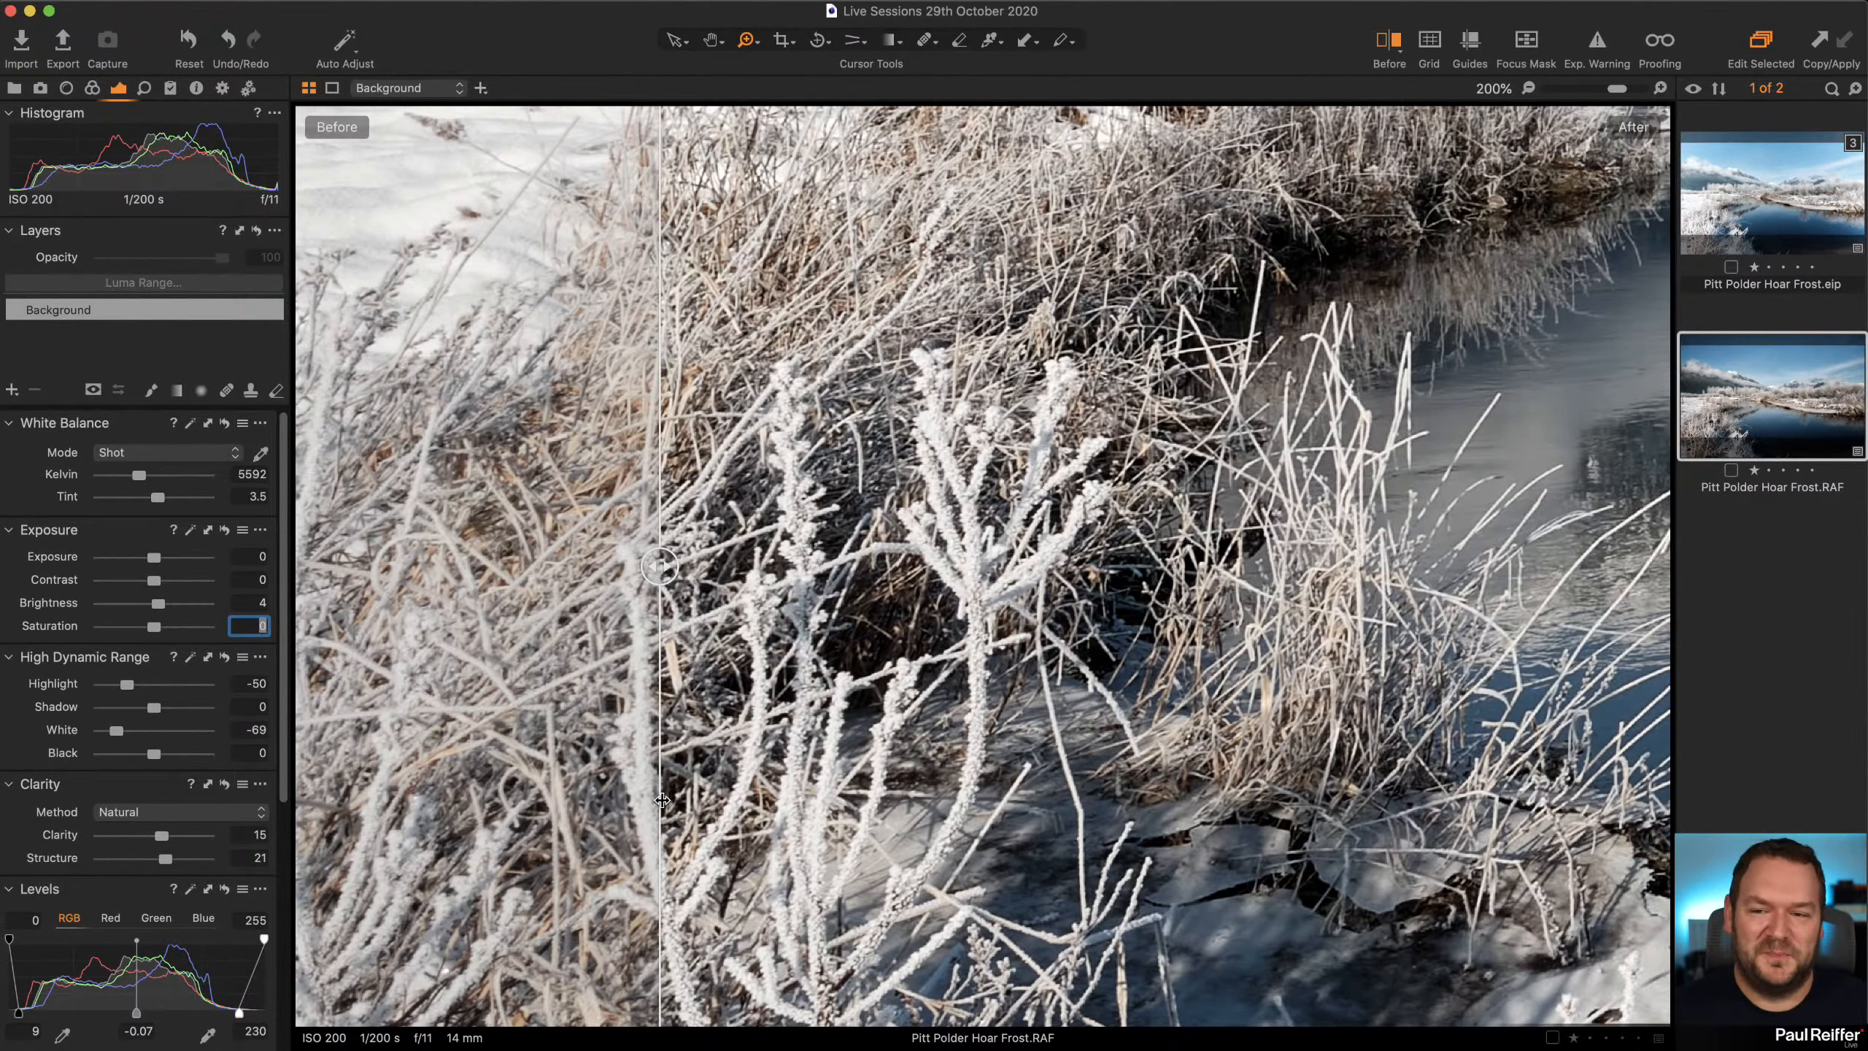
click(237, 602)
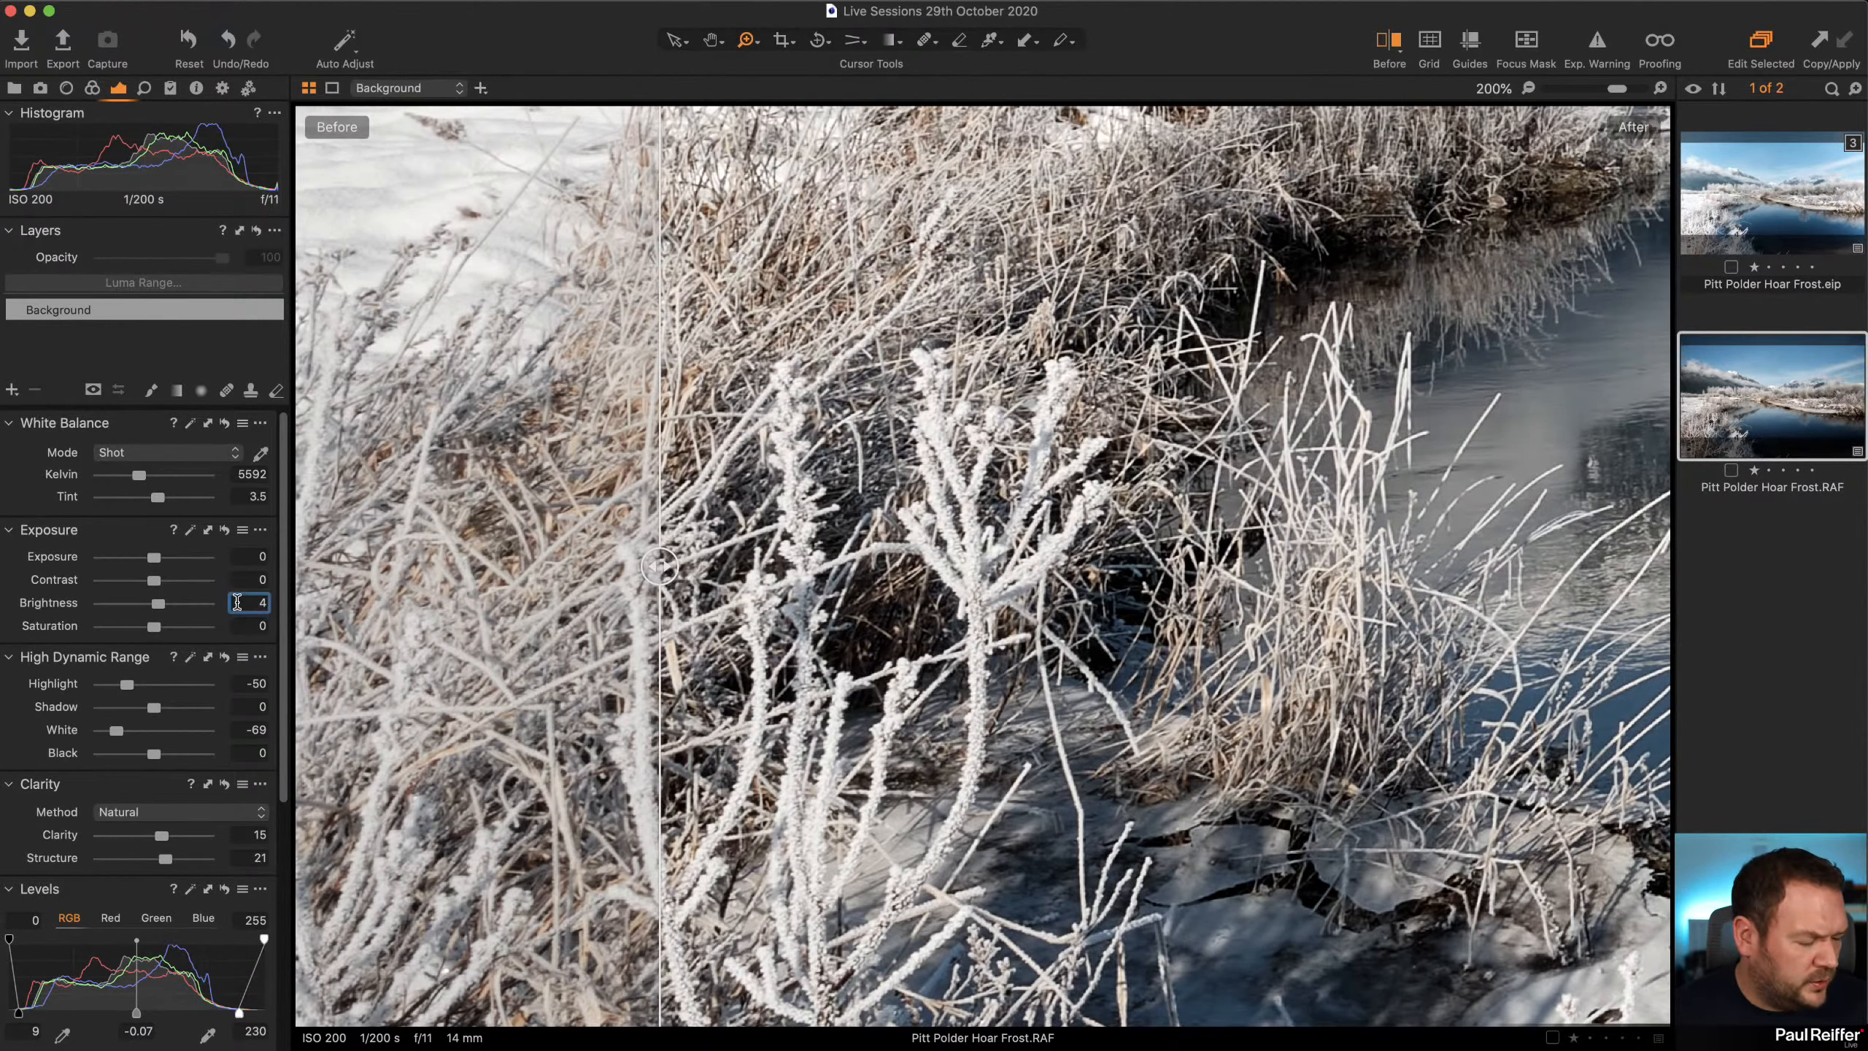
Review the Sharpening and Noise Reduction settings, and compare the distant frosted trees and mountain clouds before and after
click(145, 88)
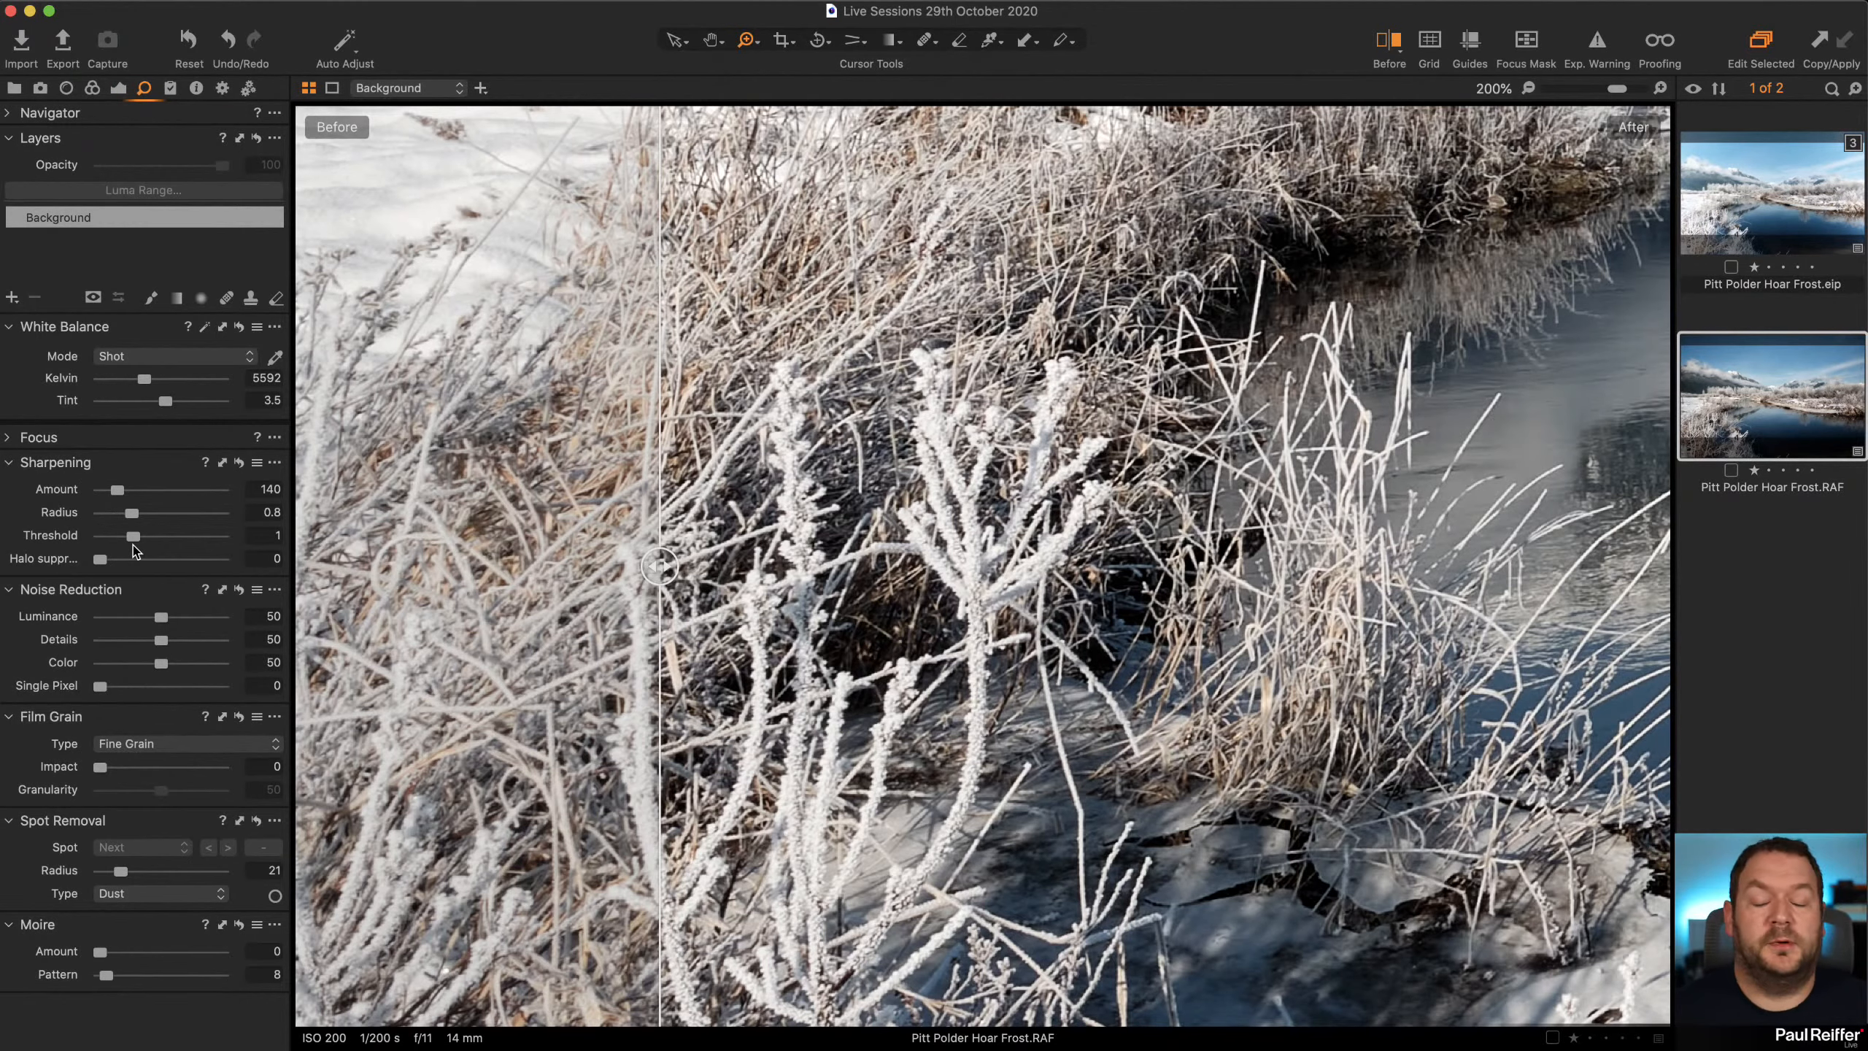
double_click(1052, 471)
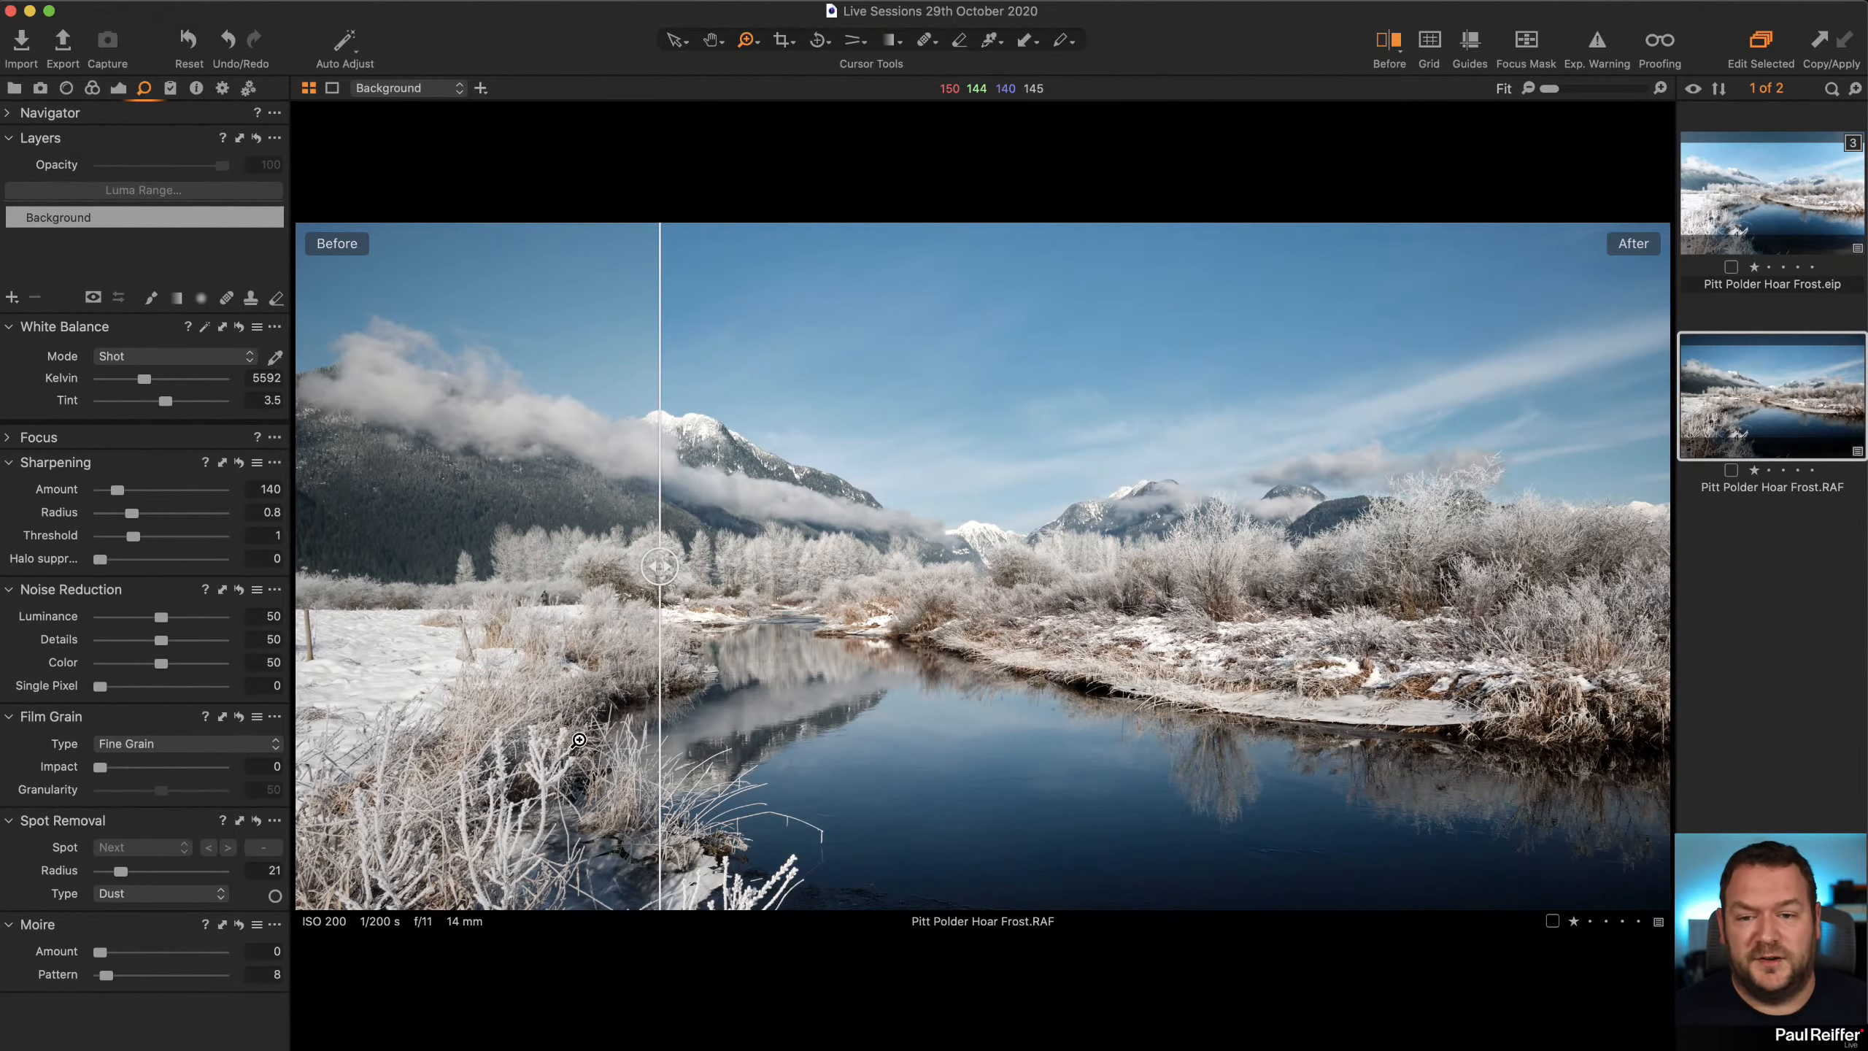
drag(747, 445, 993, 604)
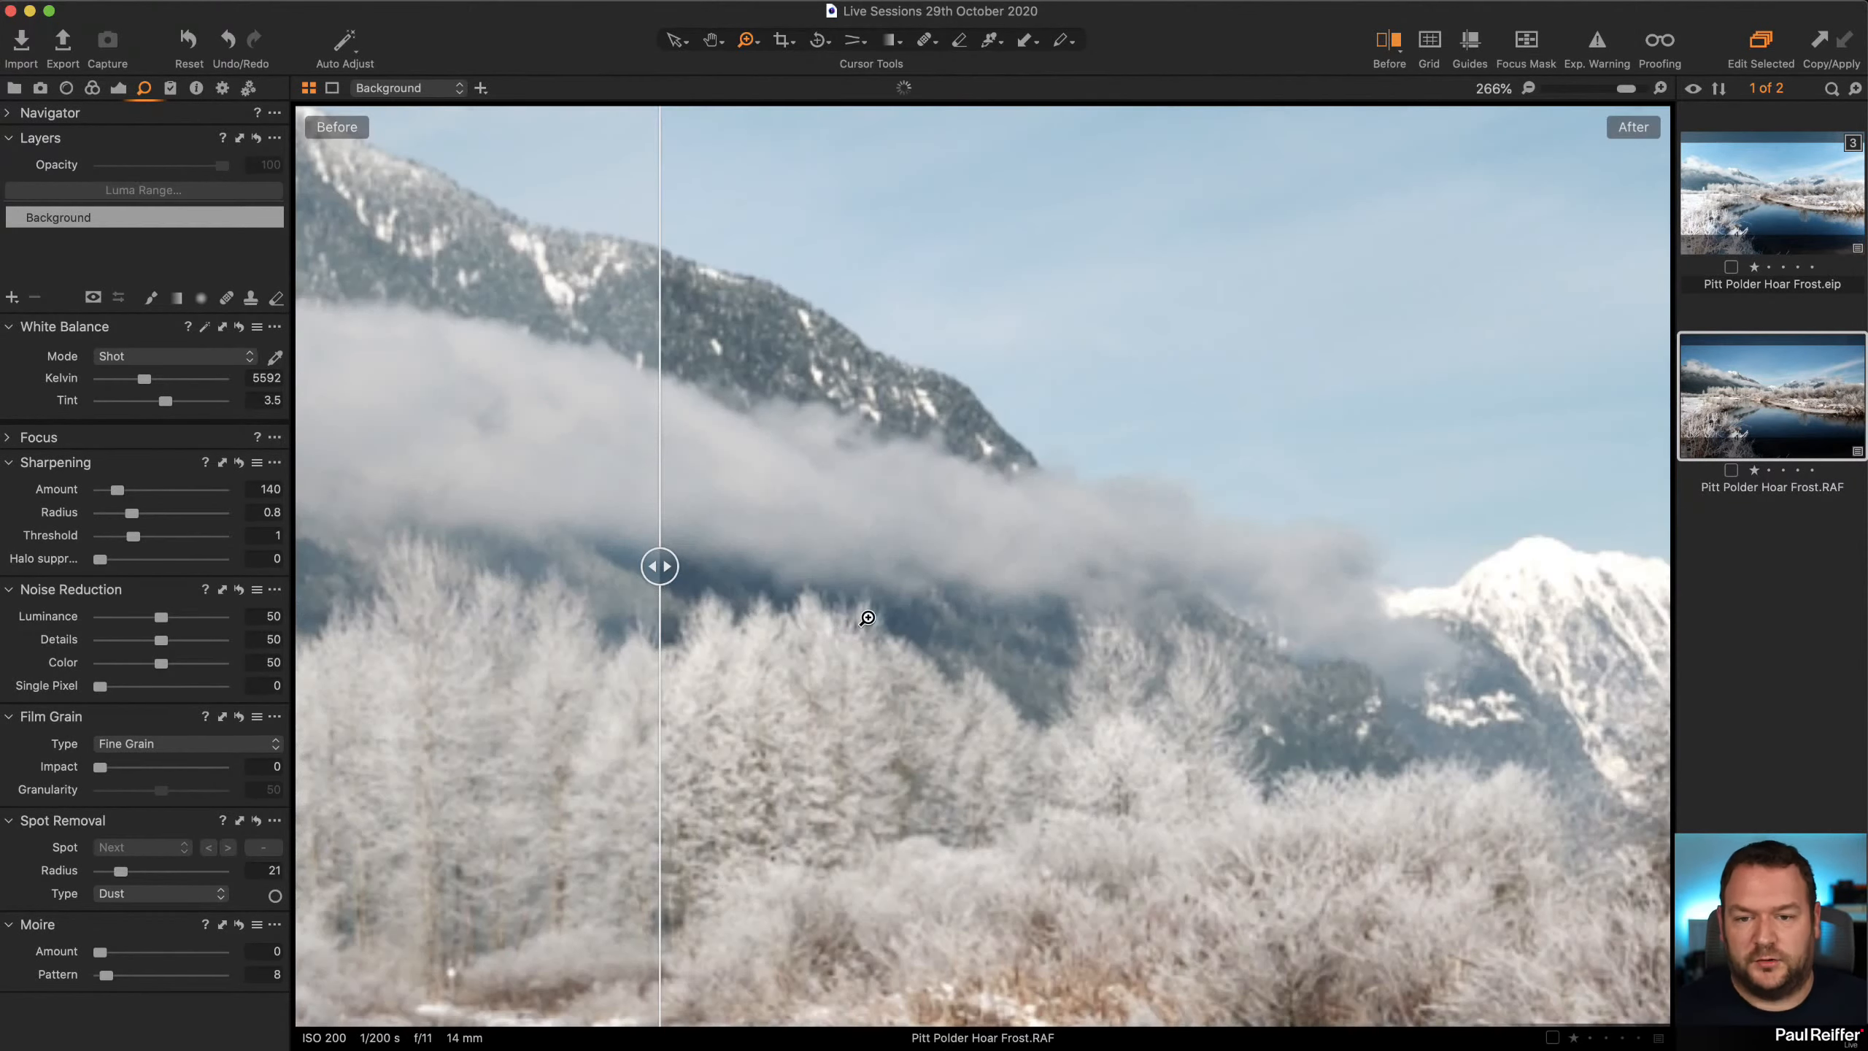
drag(659, 565, 1241, 636)
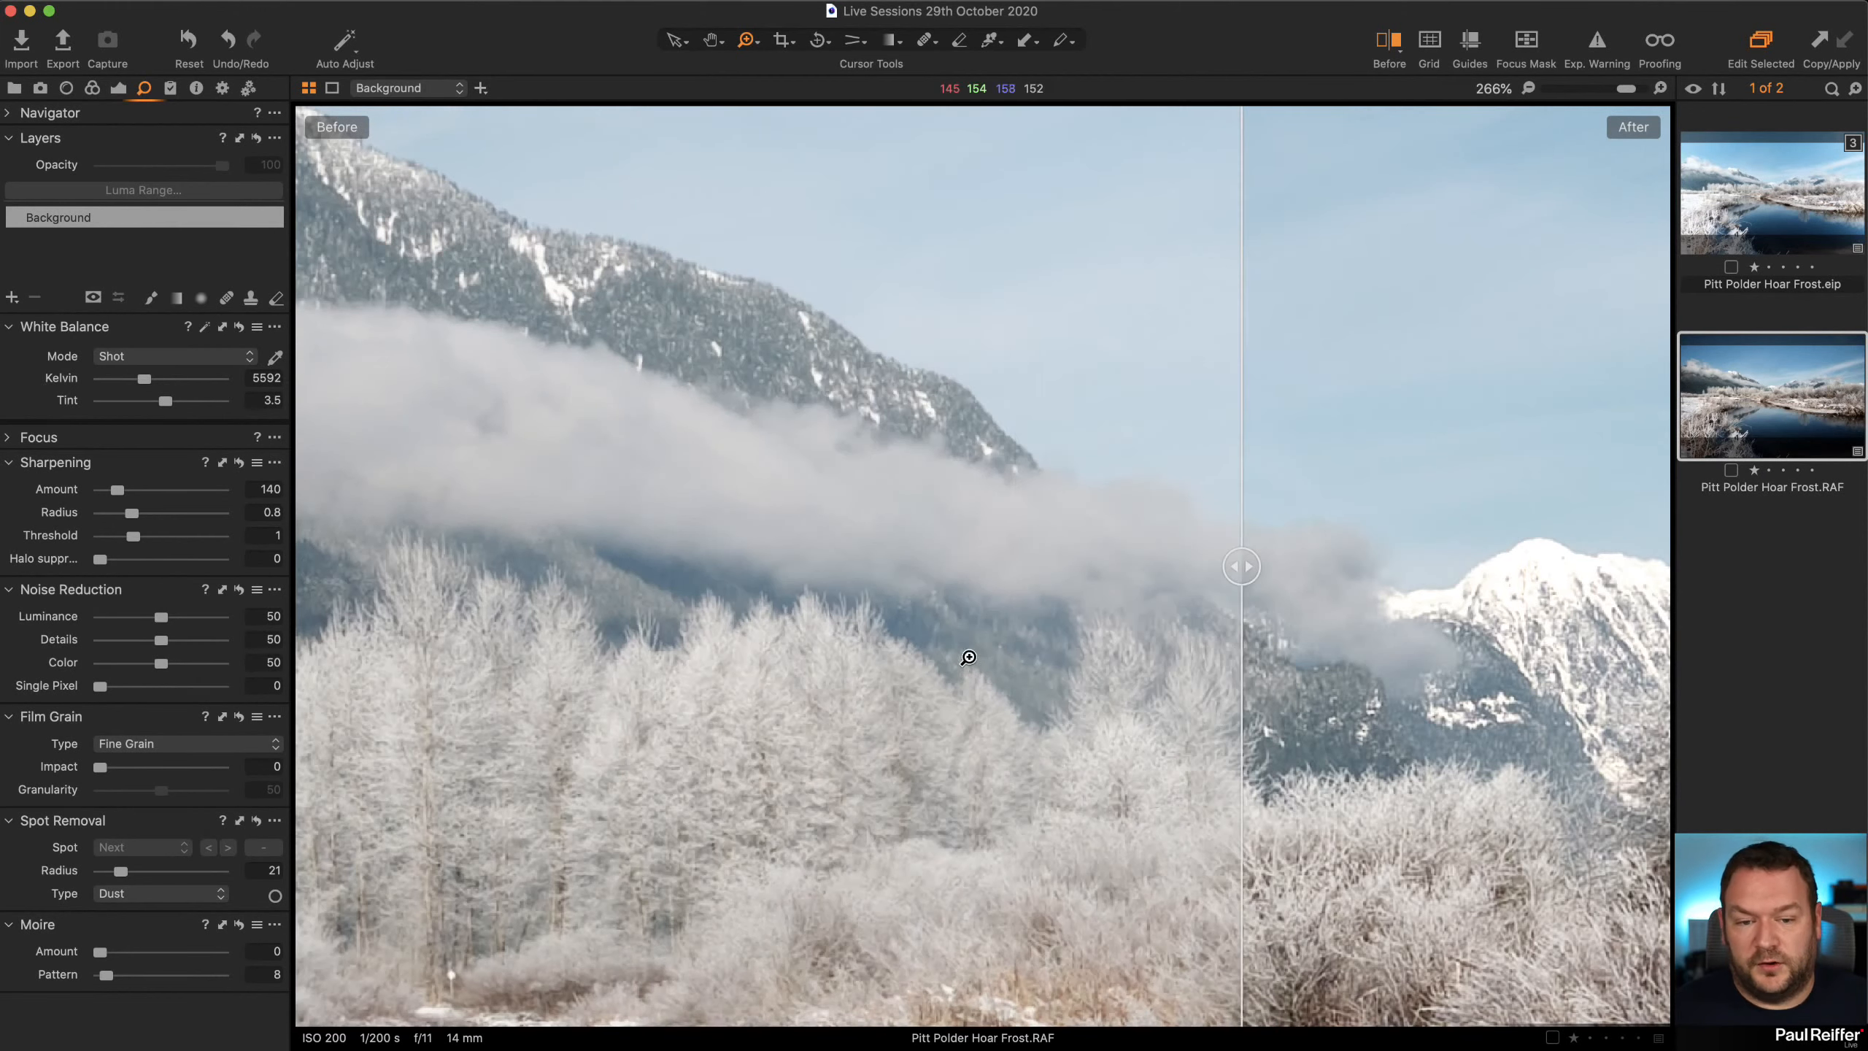
double_click(968, 658)
drag(1241, 566, 297, 567)
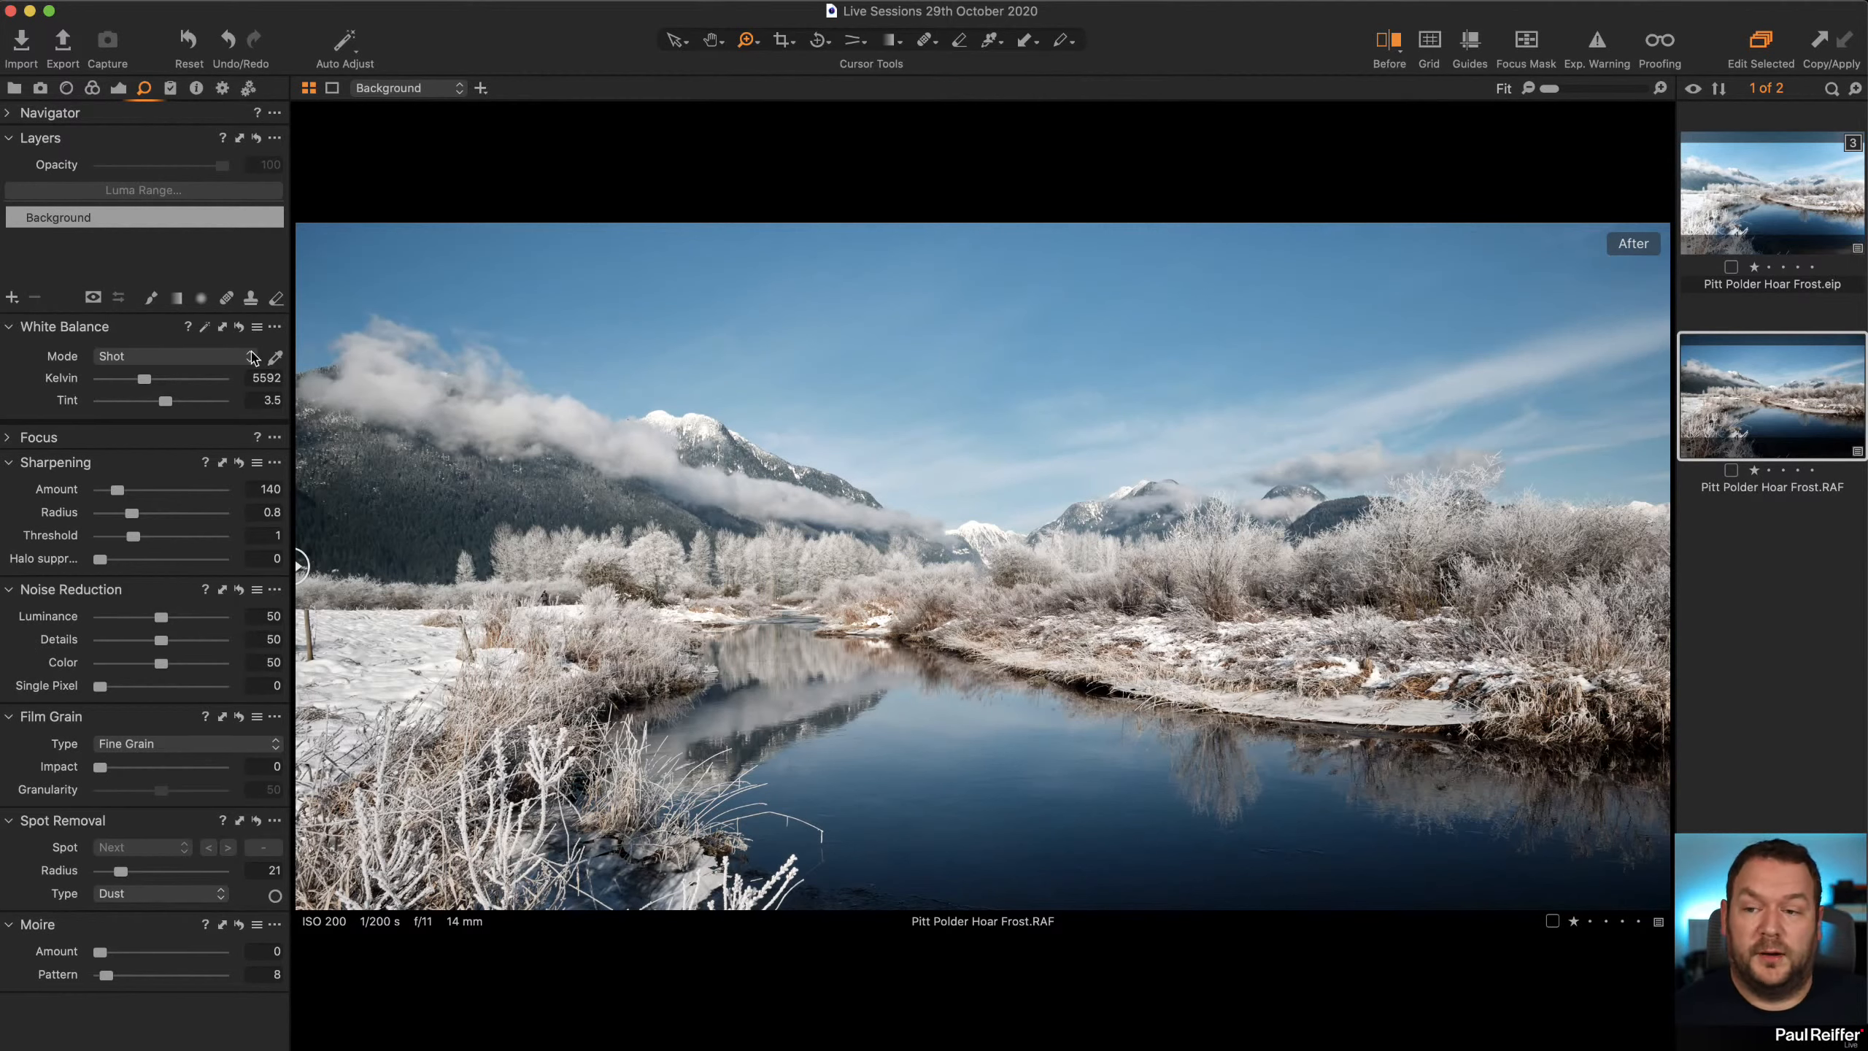
click(119, 89)
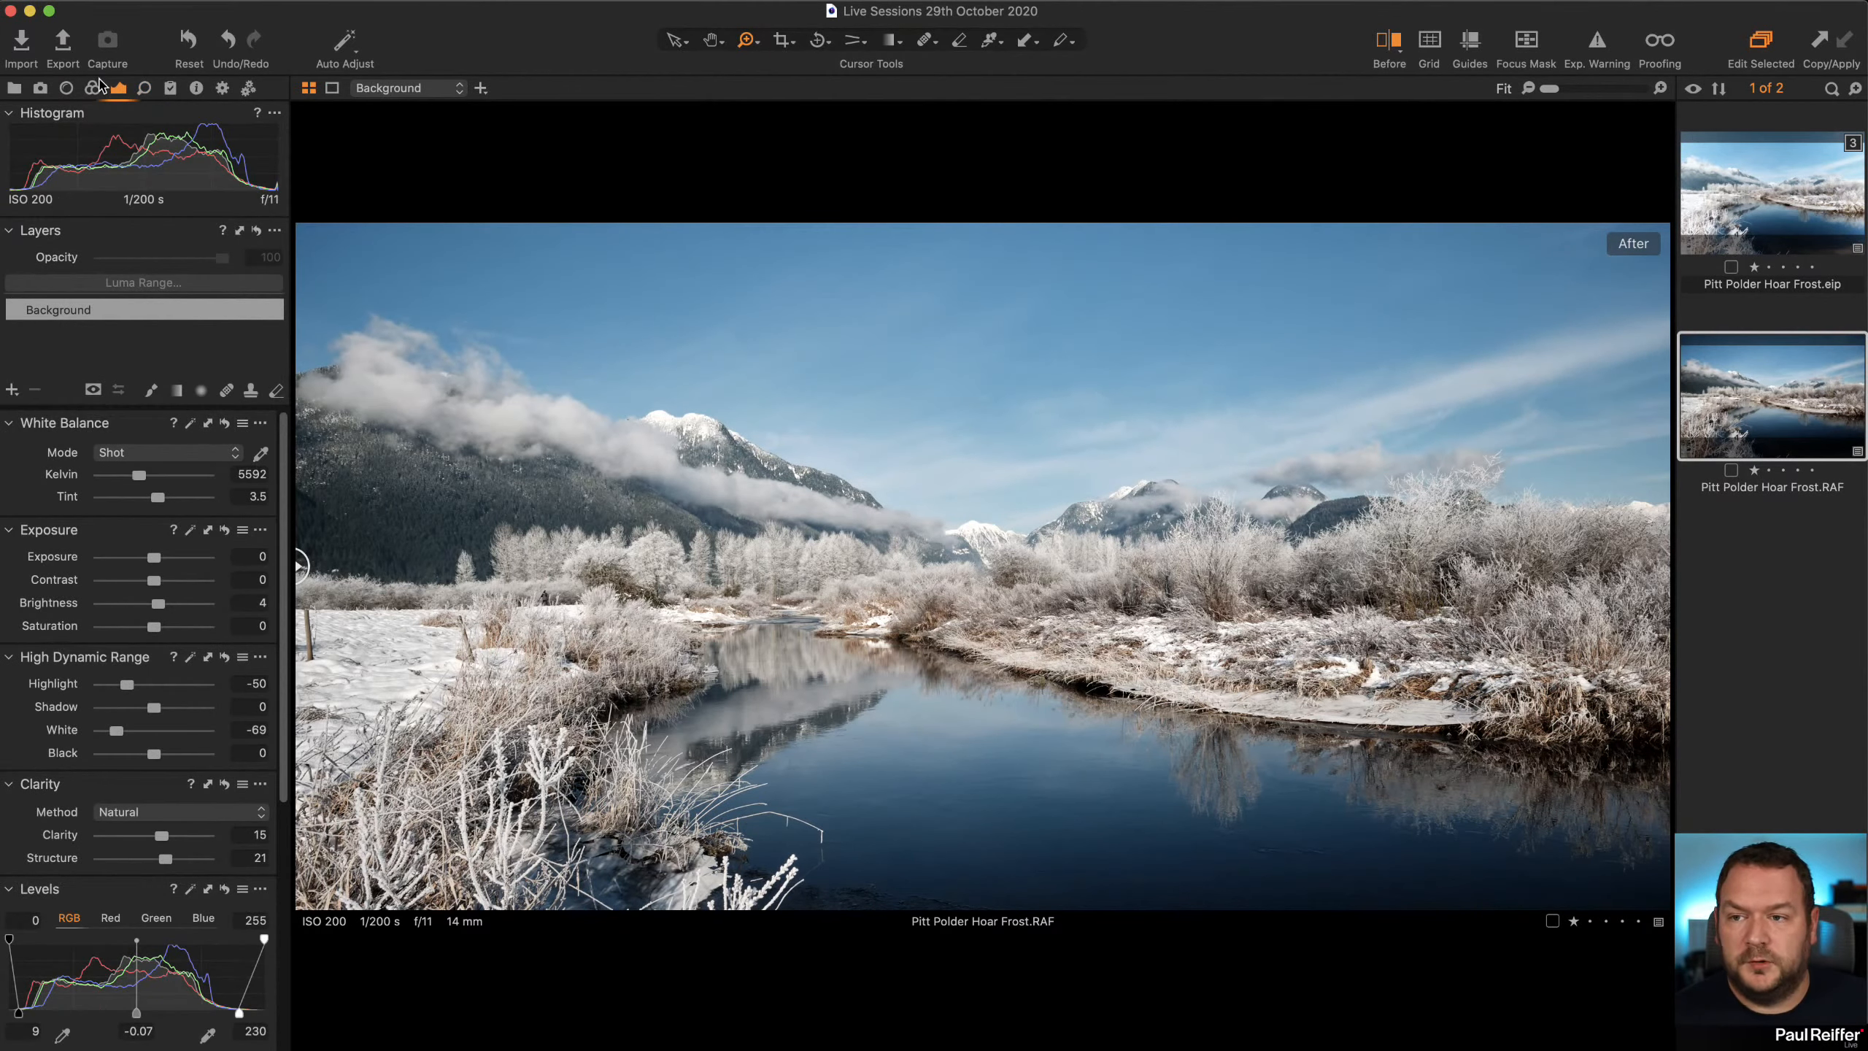
Sample the blue of the sky in the Advanced Color Editor and widen the selected colour range toward cyan and deeper blue
click(93, 88)
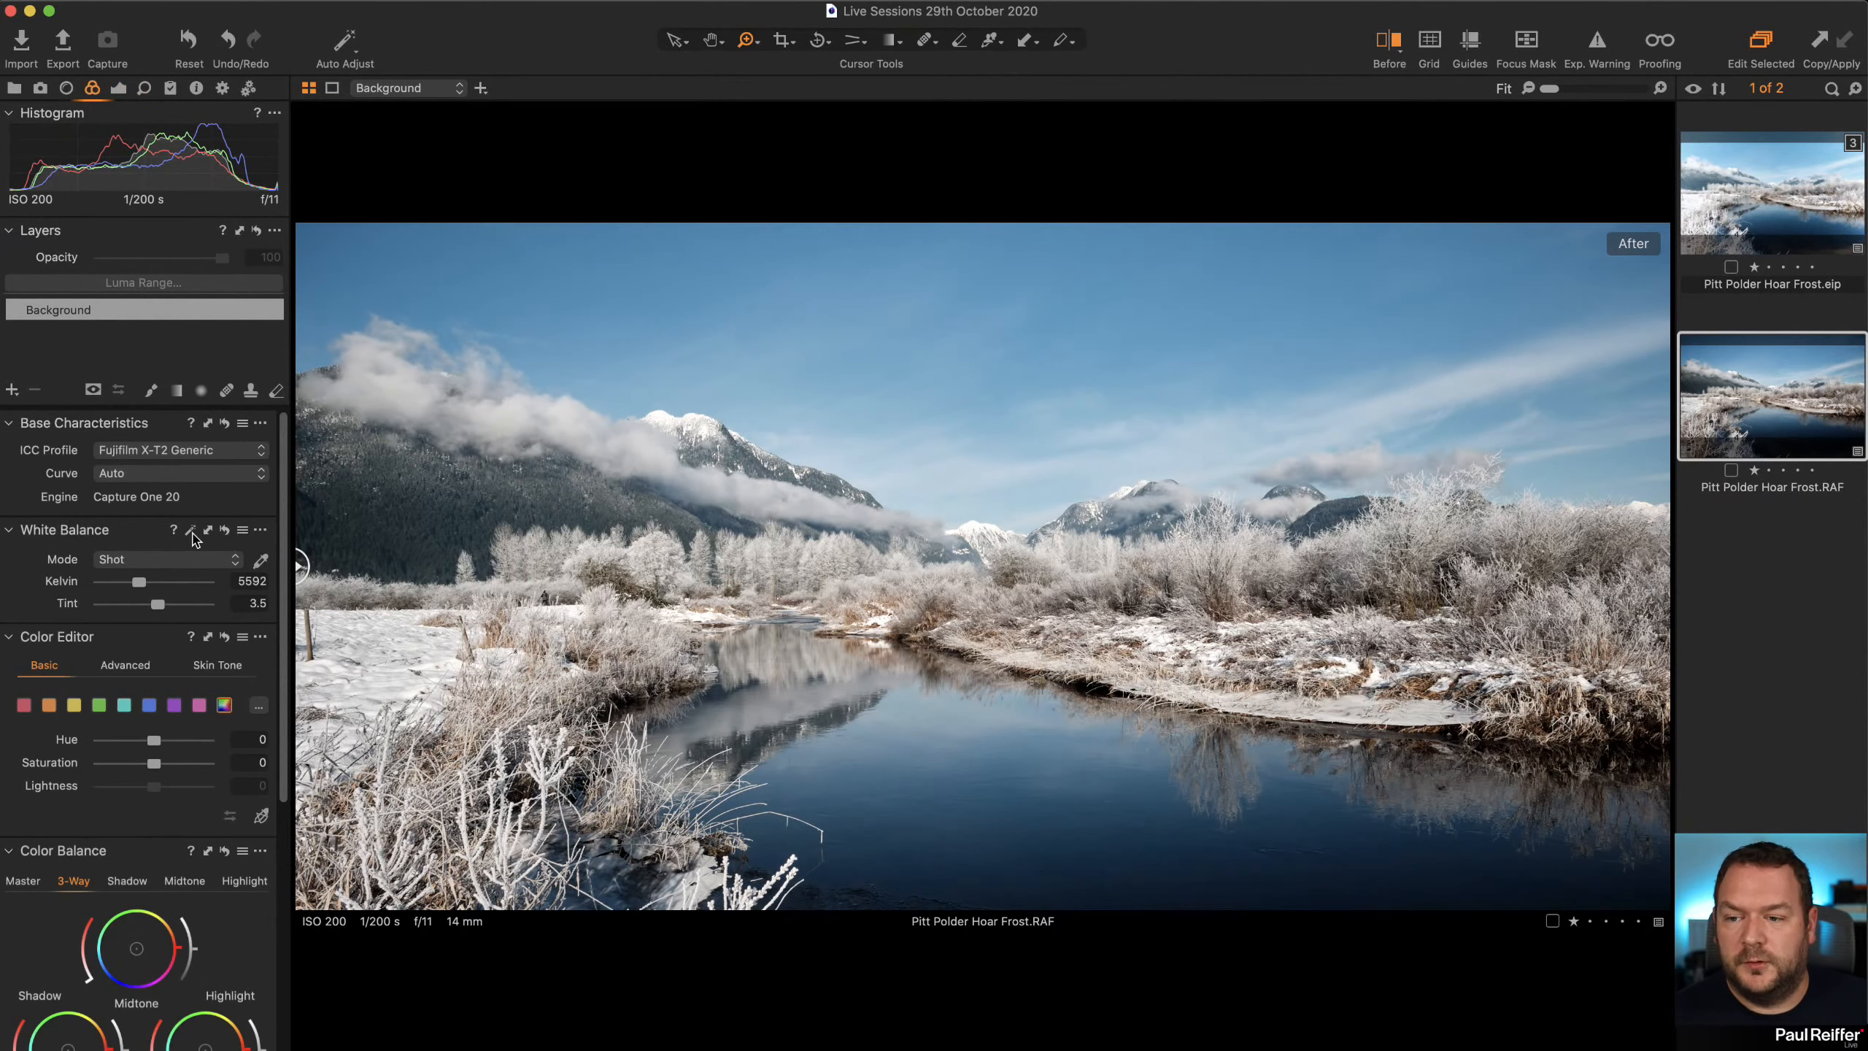
click(127, 667)
click(262, 899)
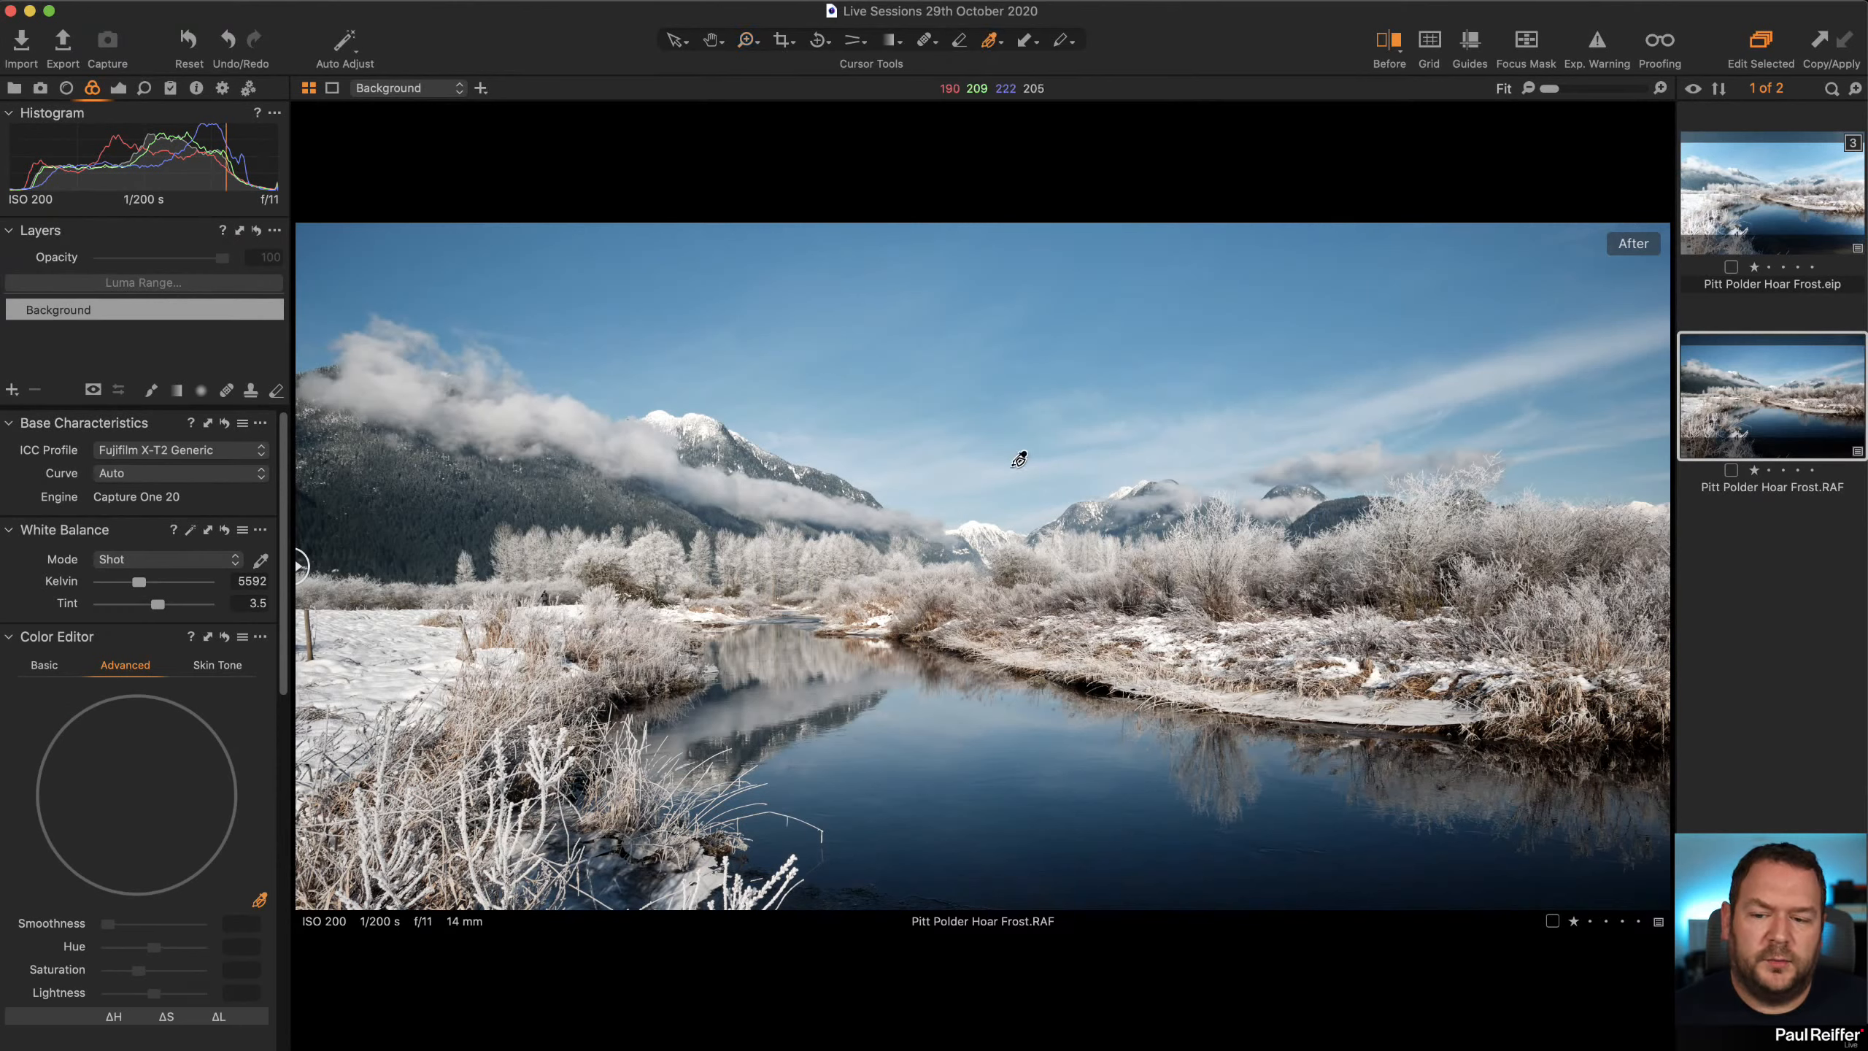
click(978, 380)
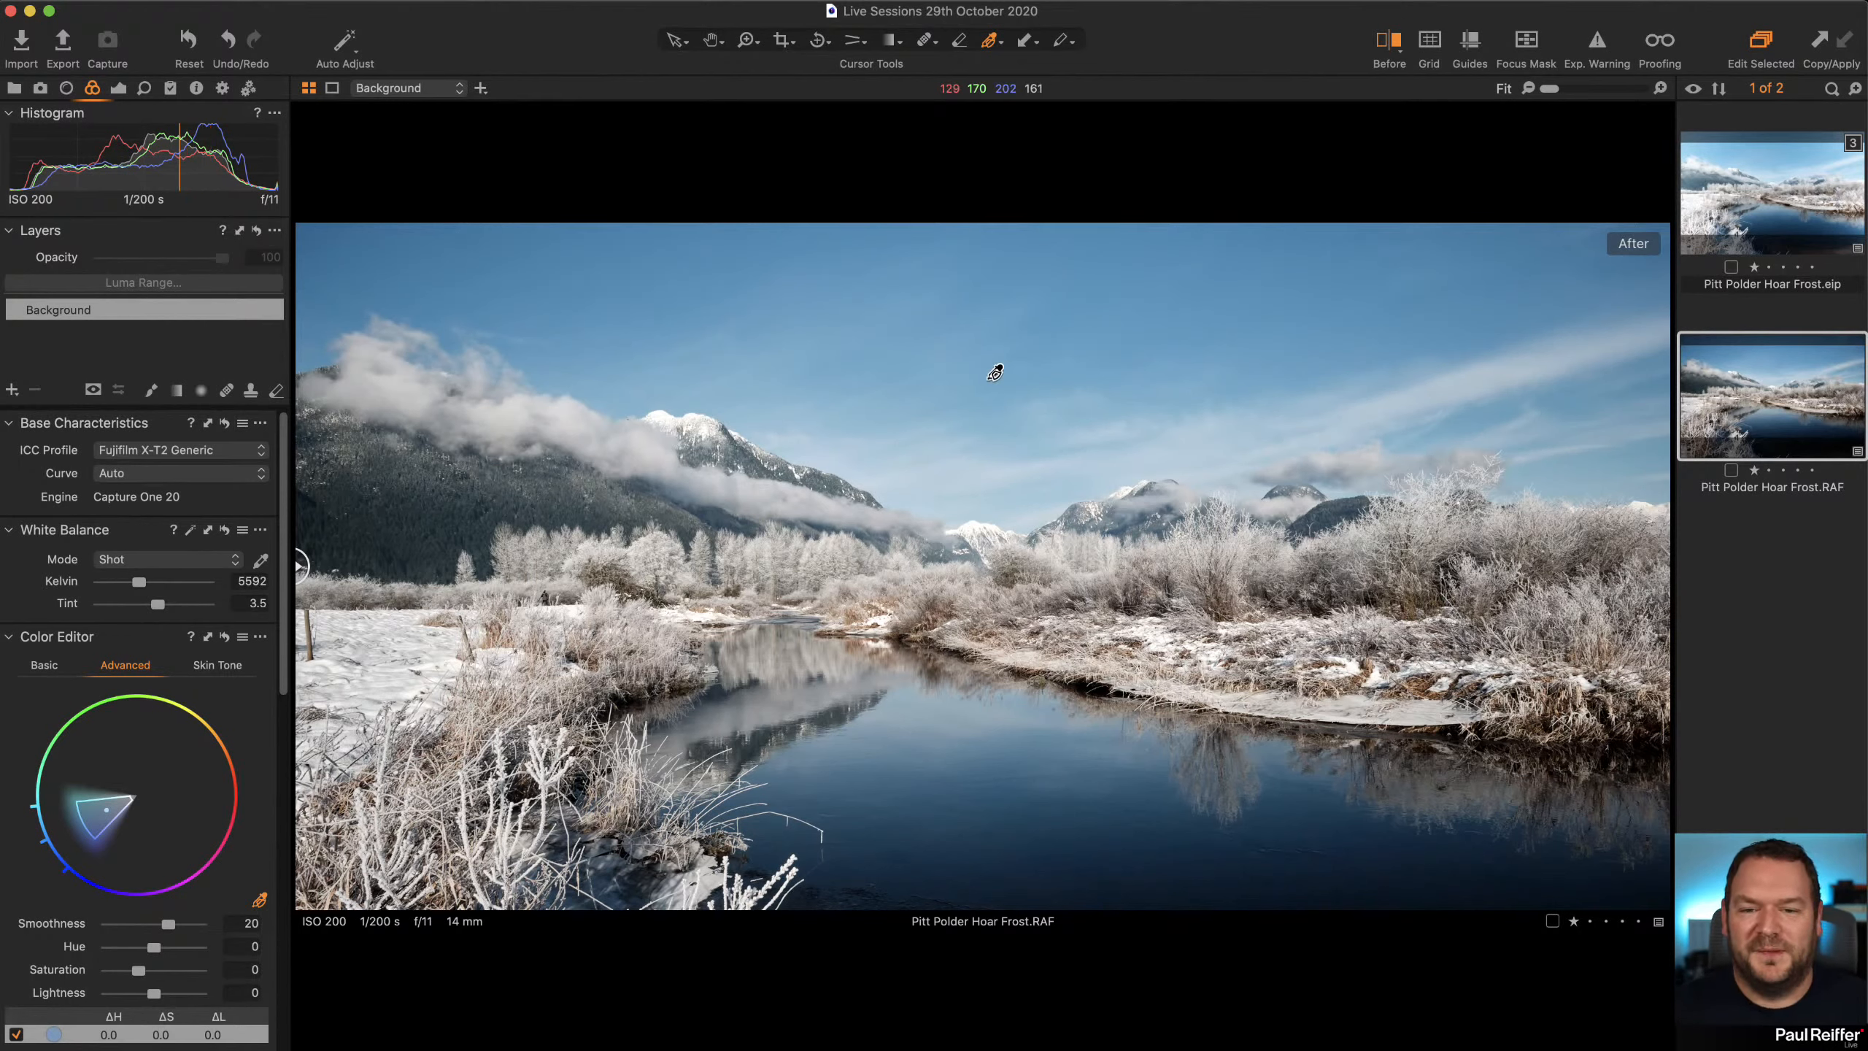
click(946, 385)
mouse_move(87, 816)
mouse_down()
mouse_move(59, 827)
mouse_move(85, 789)
mouse_move(96, 830)
mouse_up()
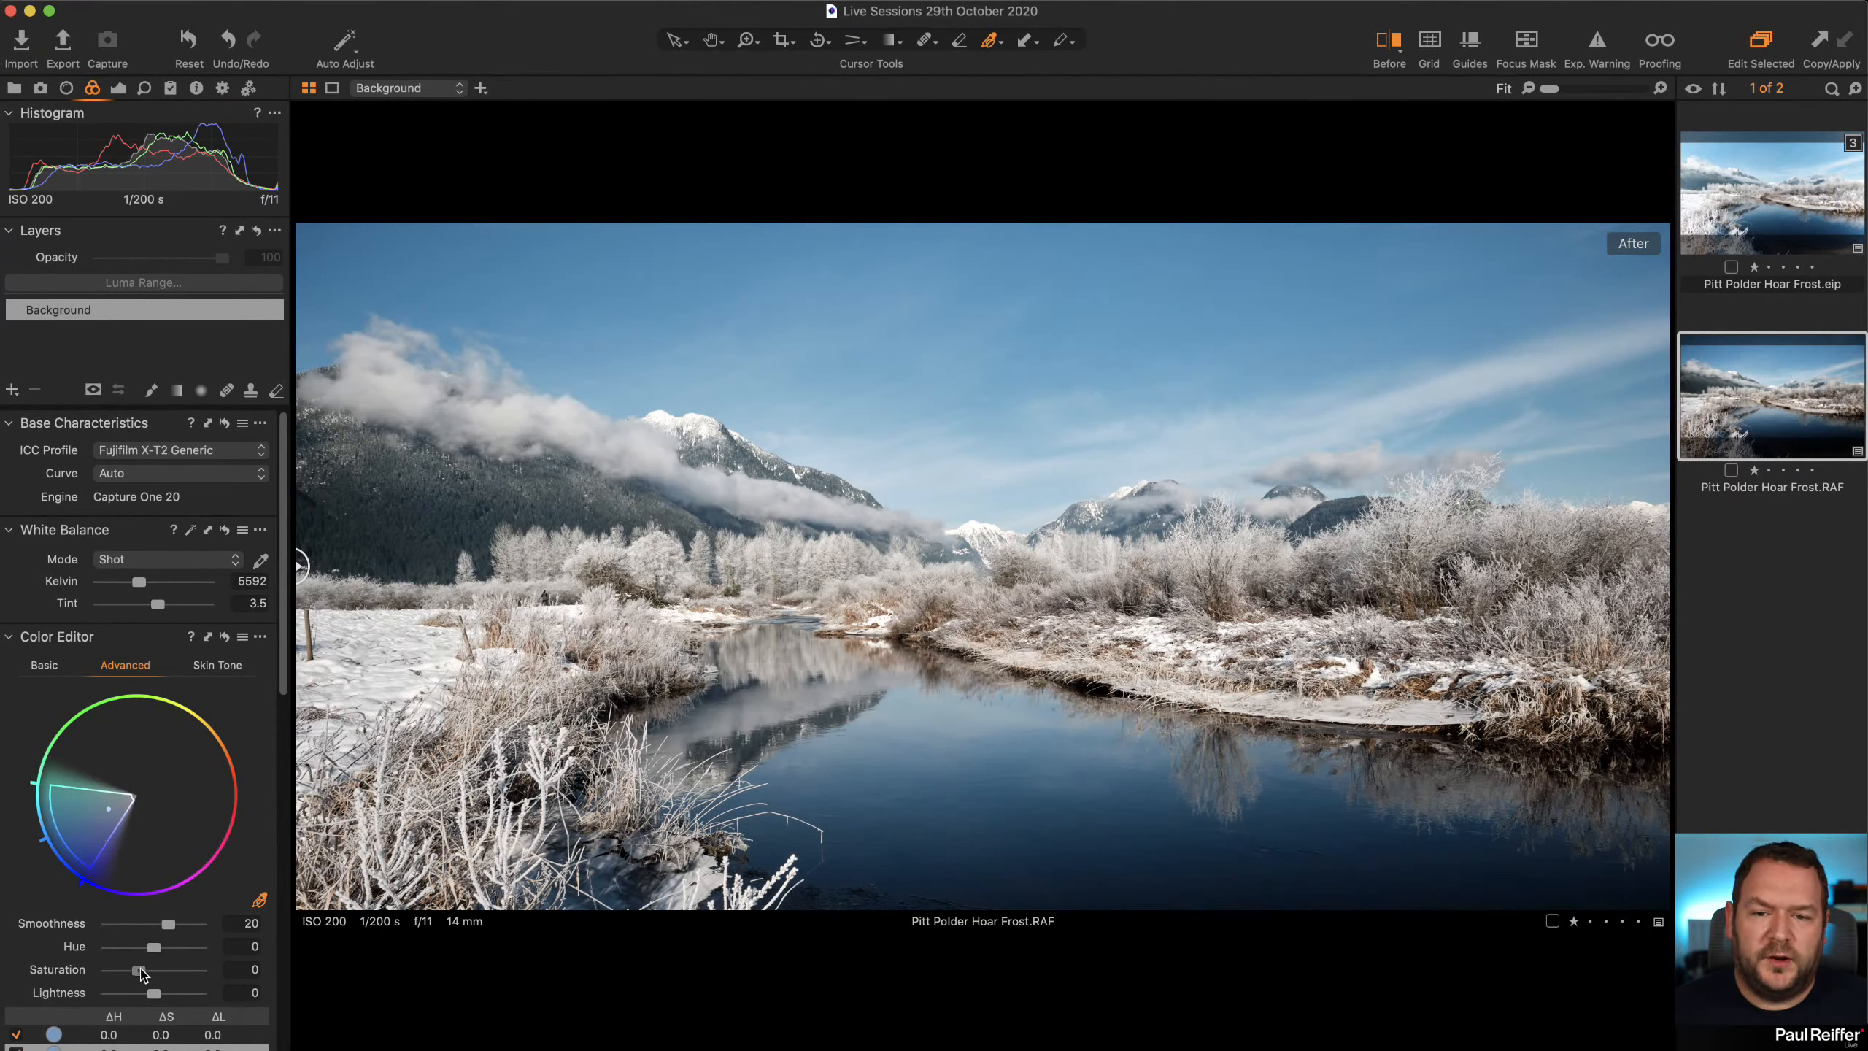
Set the blue range's Saturation to 9.8 and Lightness to -8.2, and compare the sky with and without the colour edit
drag(143, 973, 153, 975)
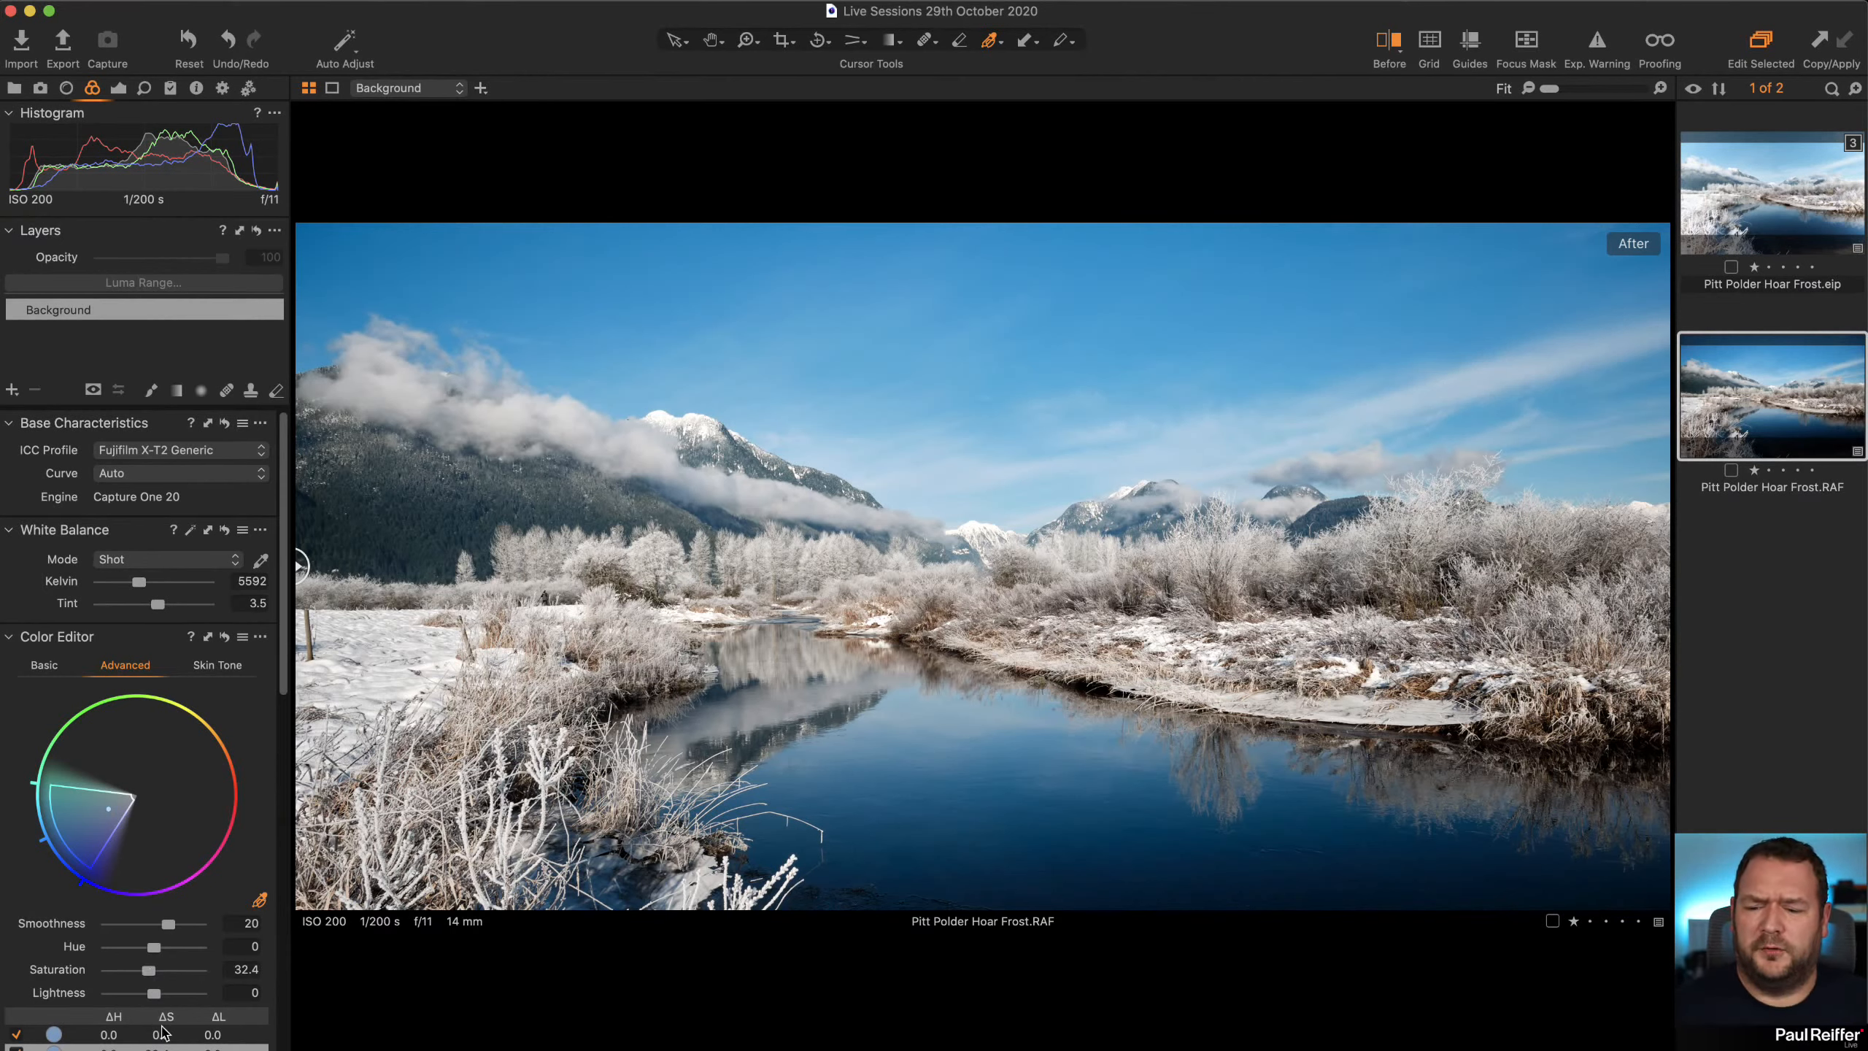
mouse_move(154, 993)
mouse_down()
mouse_move(141, 972)
mouse_move(149, 998)
mouse_up()
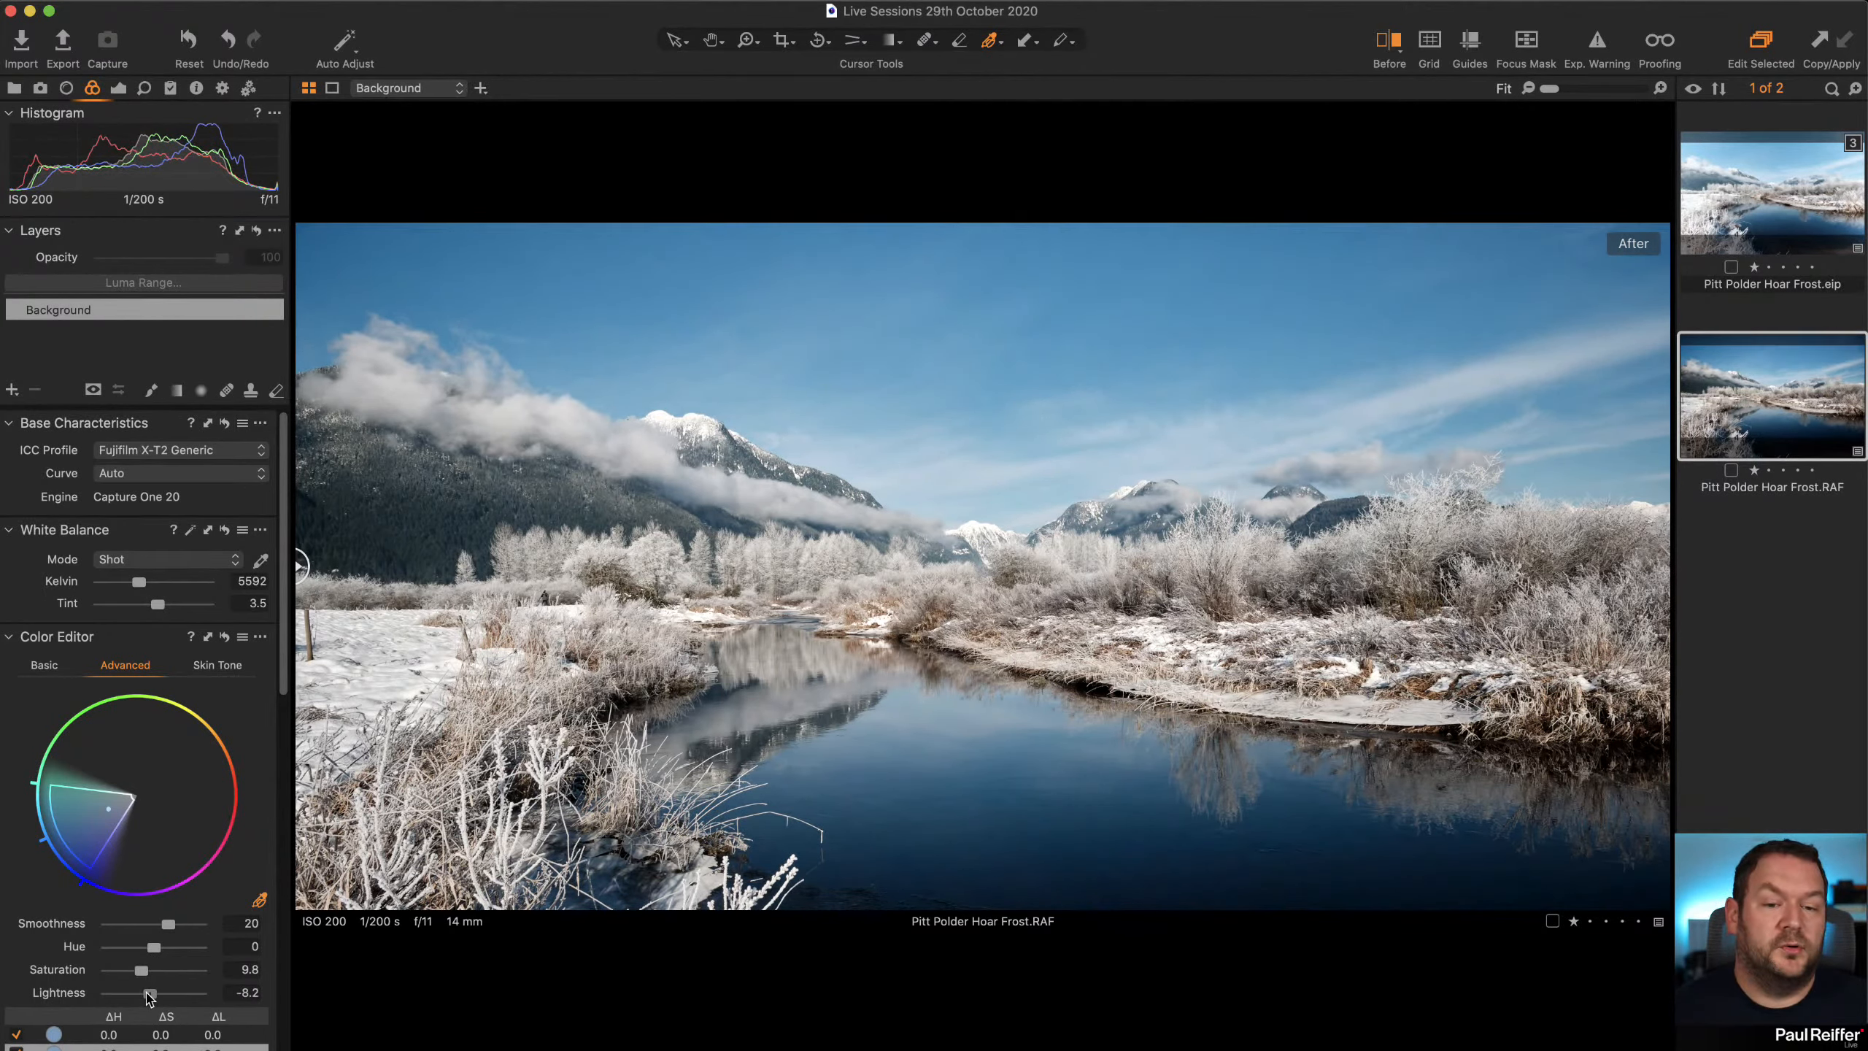
click(224, 637)
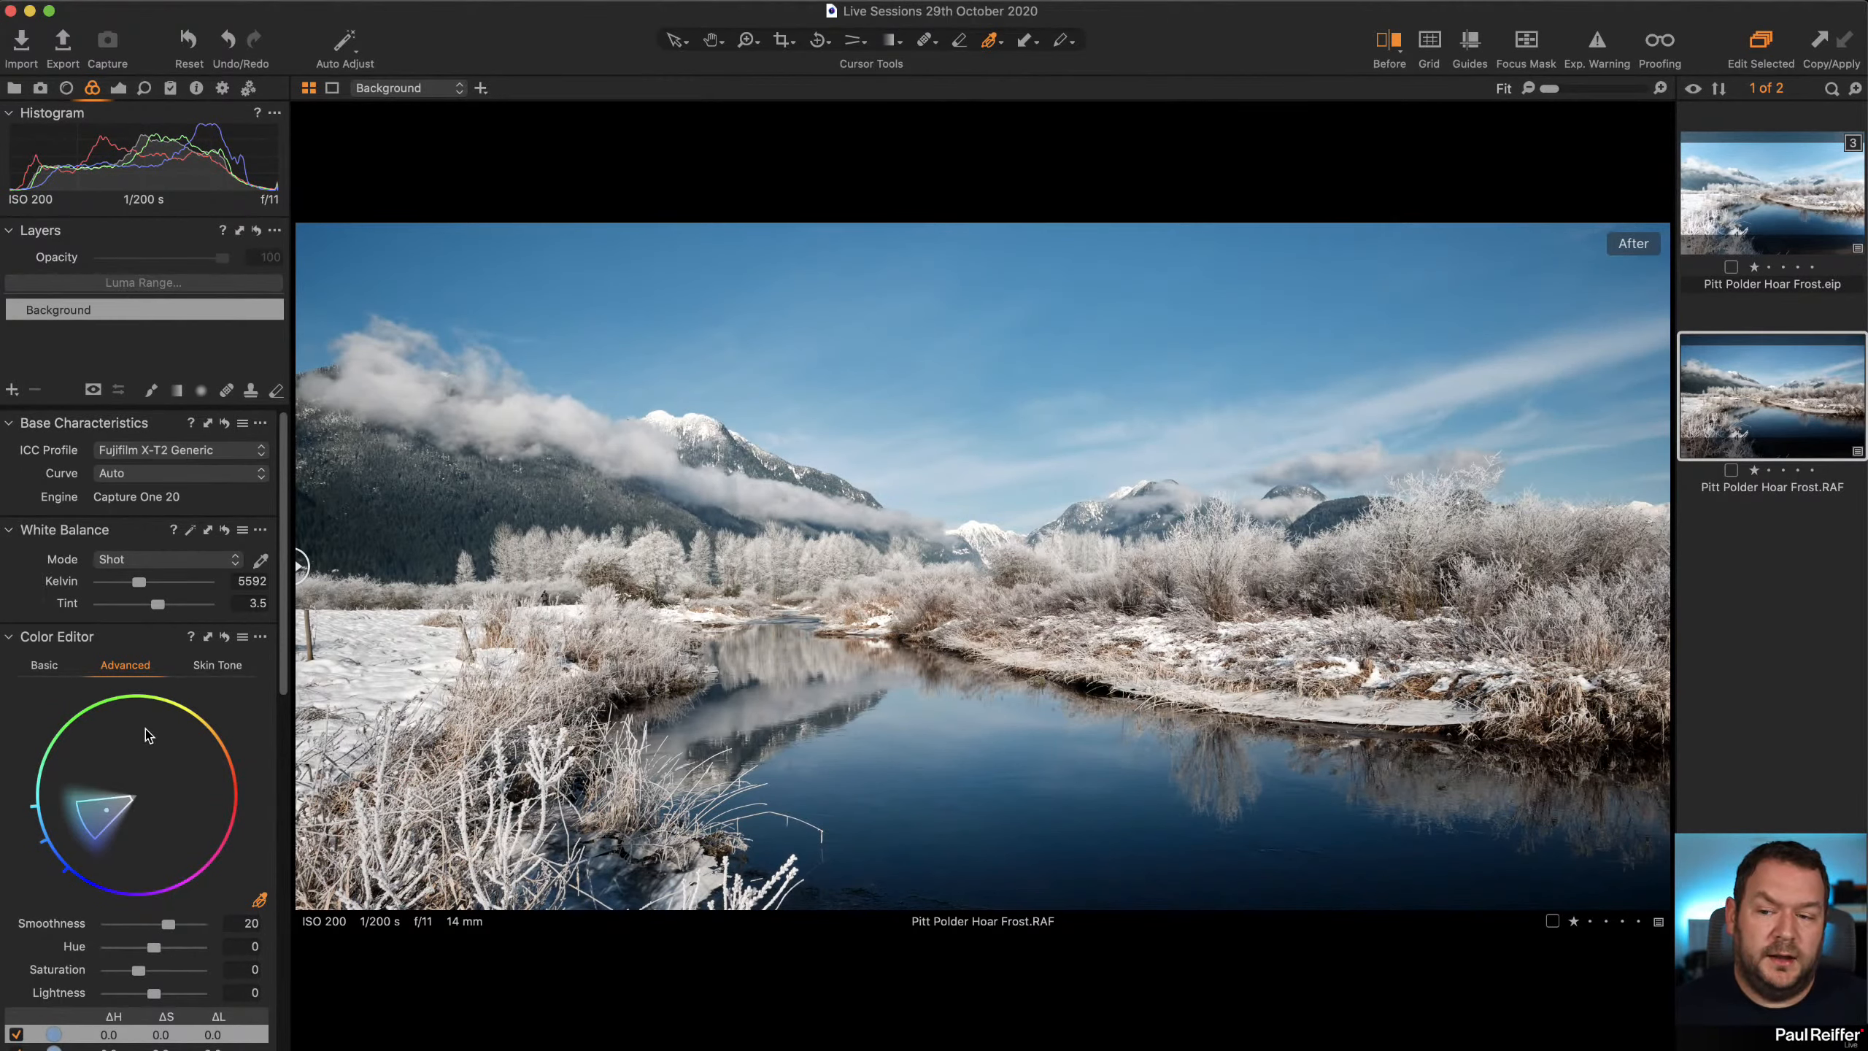
Try Saturation 130.1 and Hue 28.6 on the widened blue range, and settle on Hue 2 and Saturation 11.8
scroll(146, 810, down, 3)
click(94, 936)
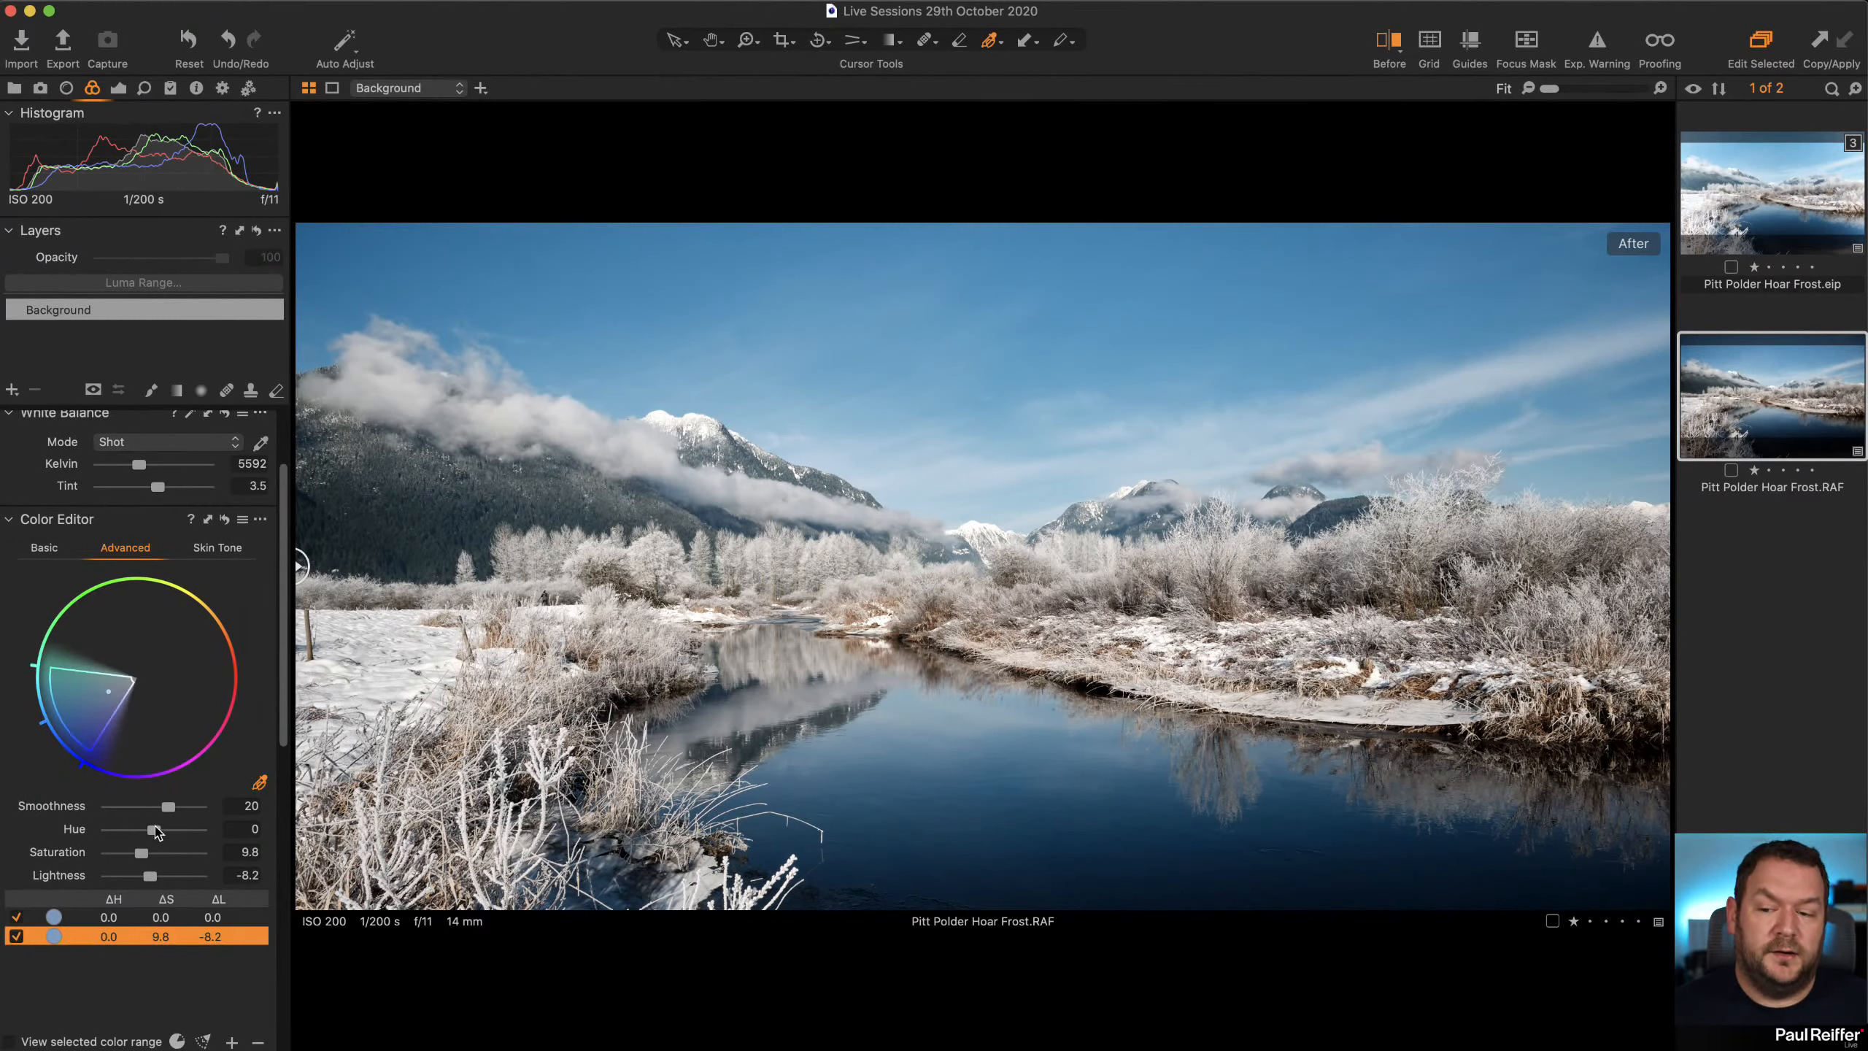
drag(143, 855, 183, 861)
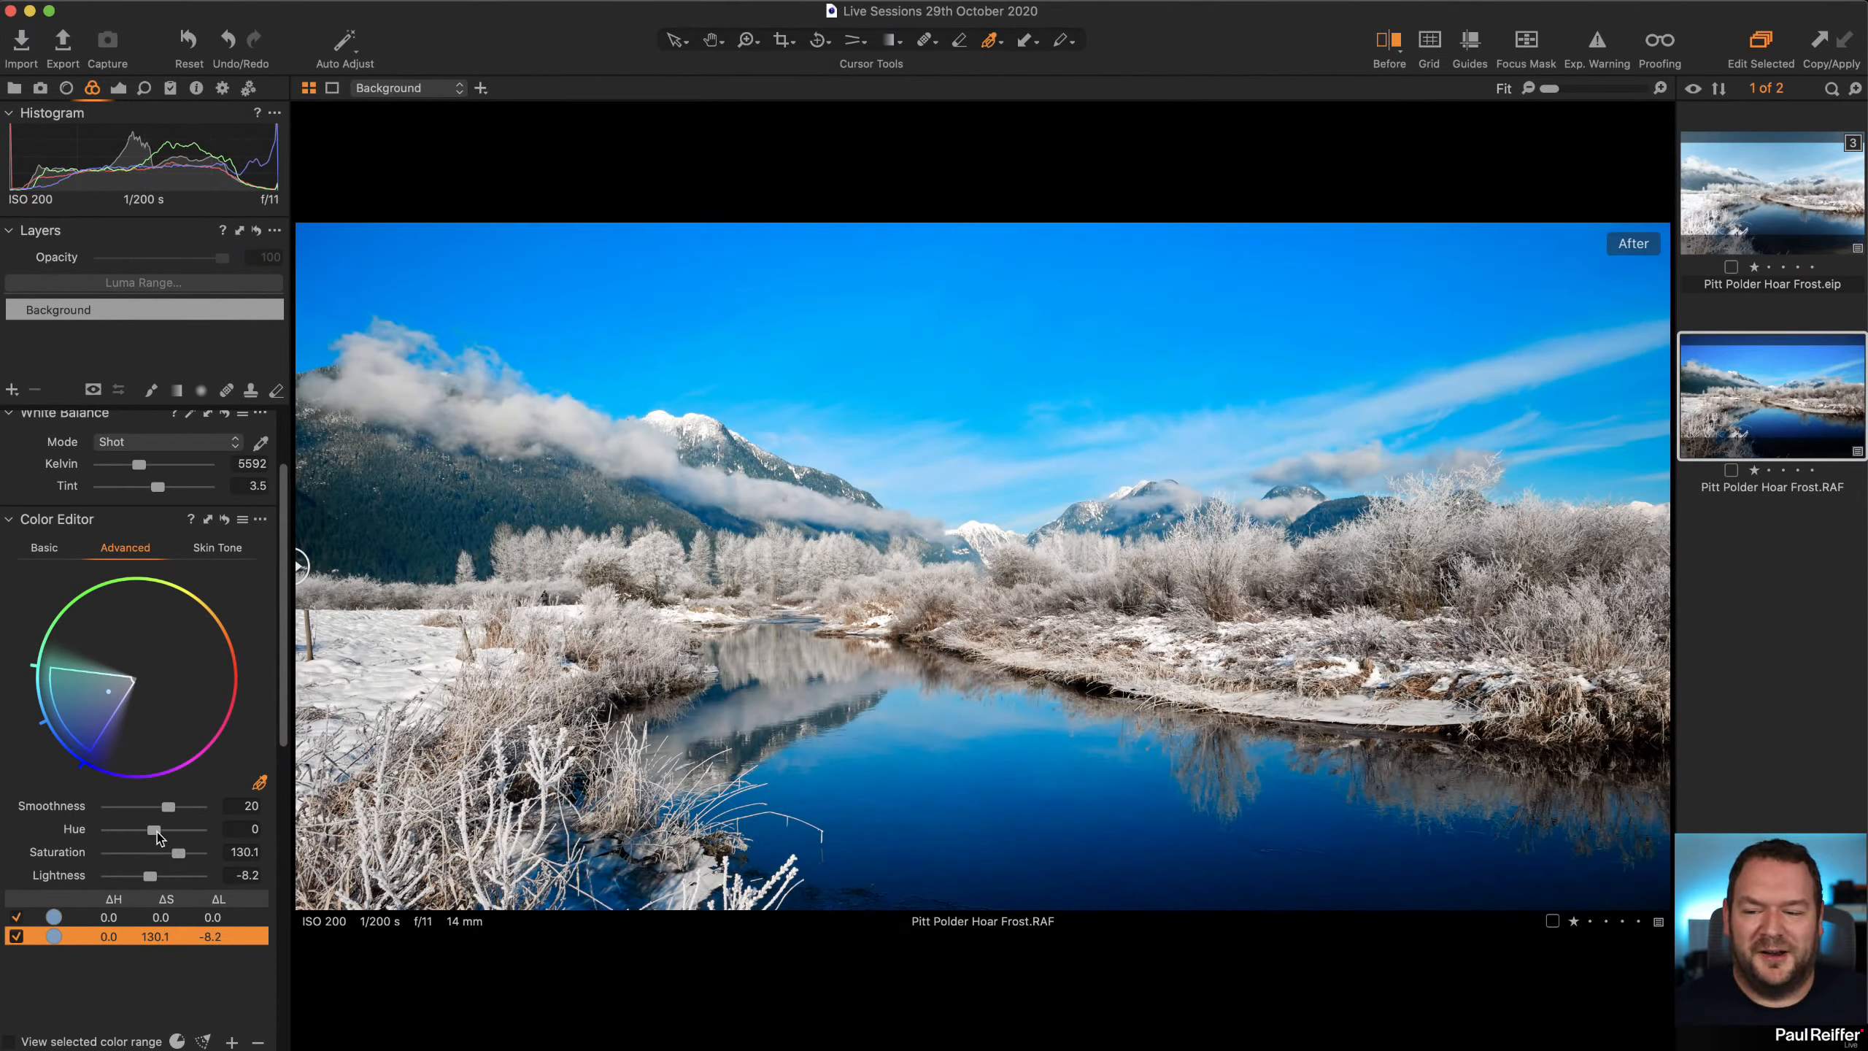
drag(158, 832, 202, 840)
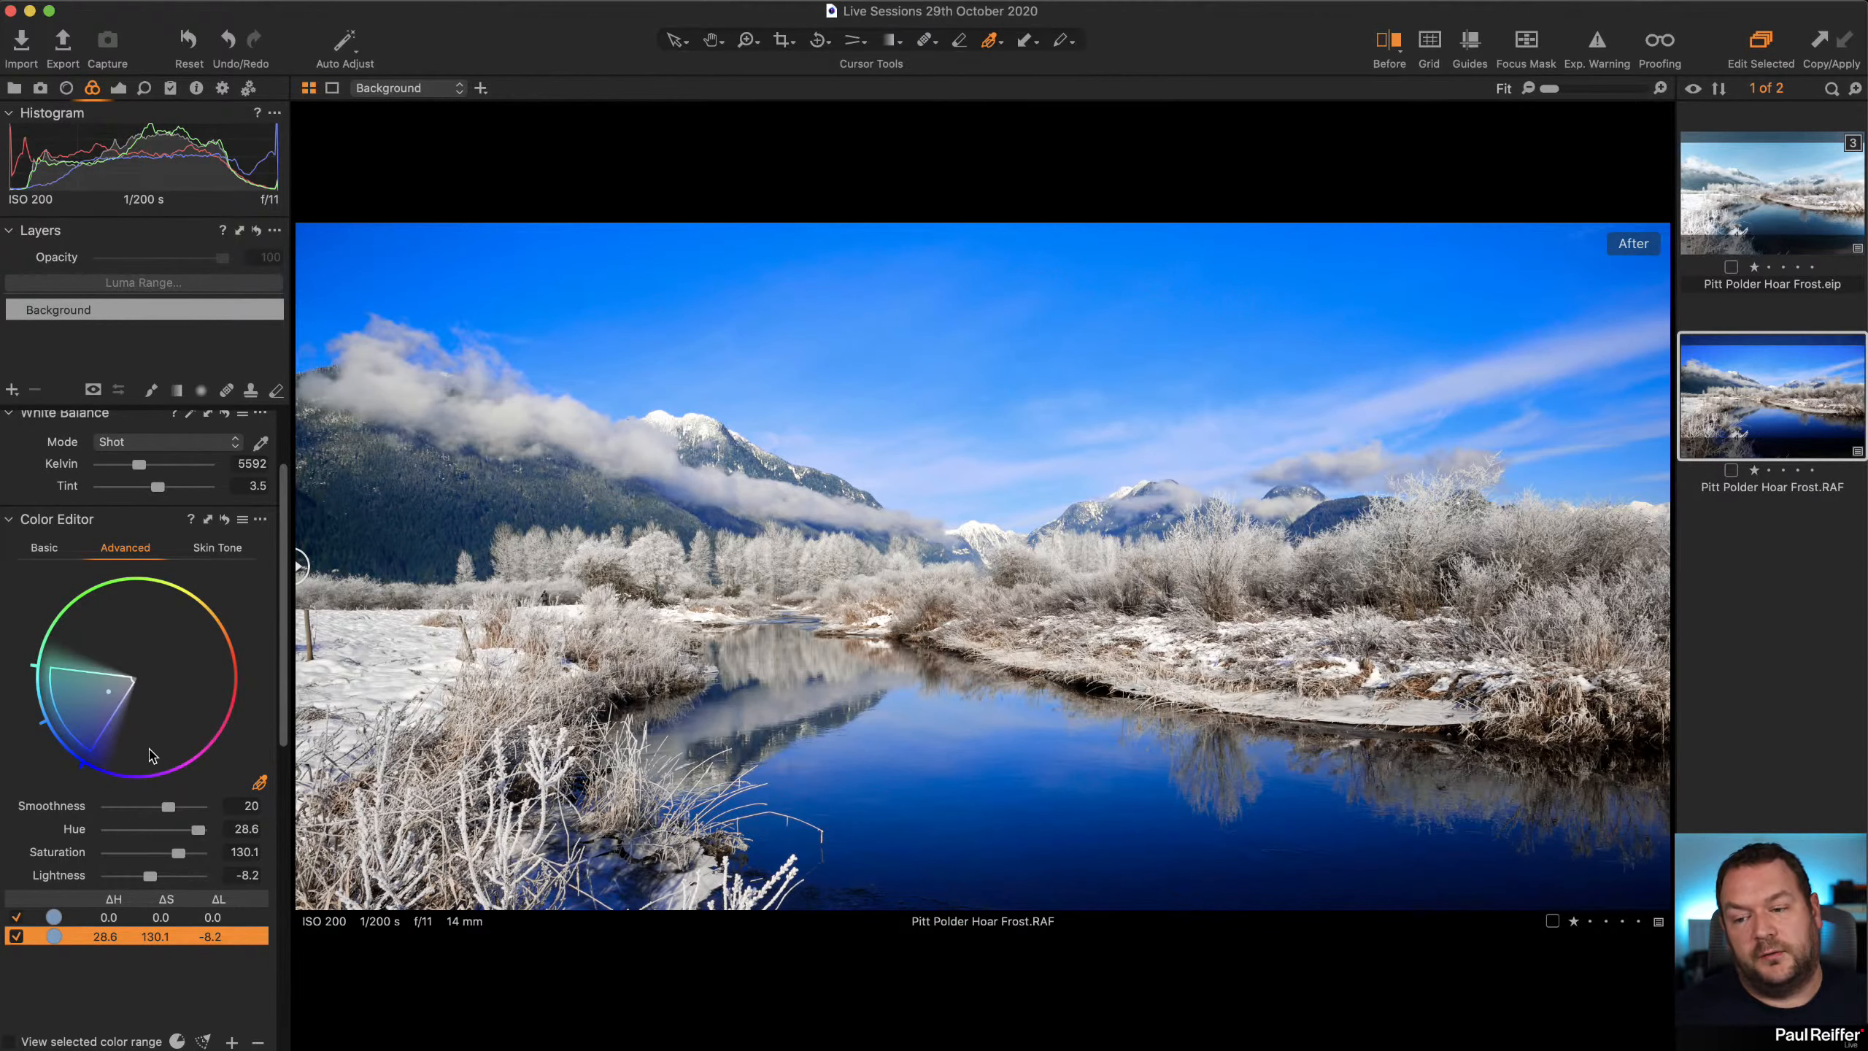
drag(195, 835, 145, 857)
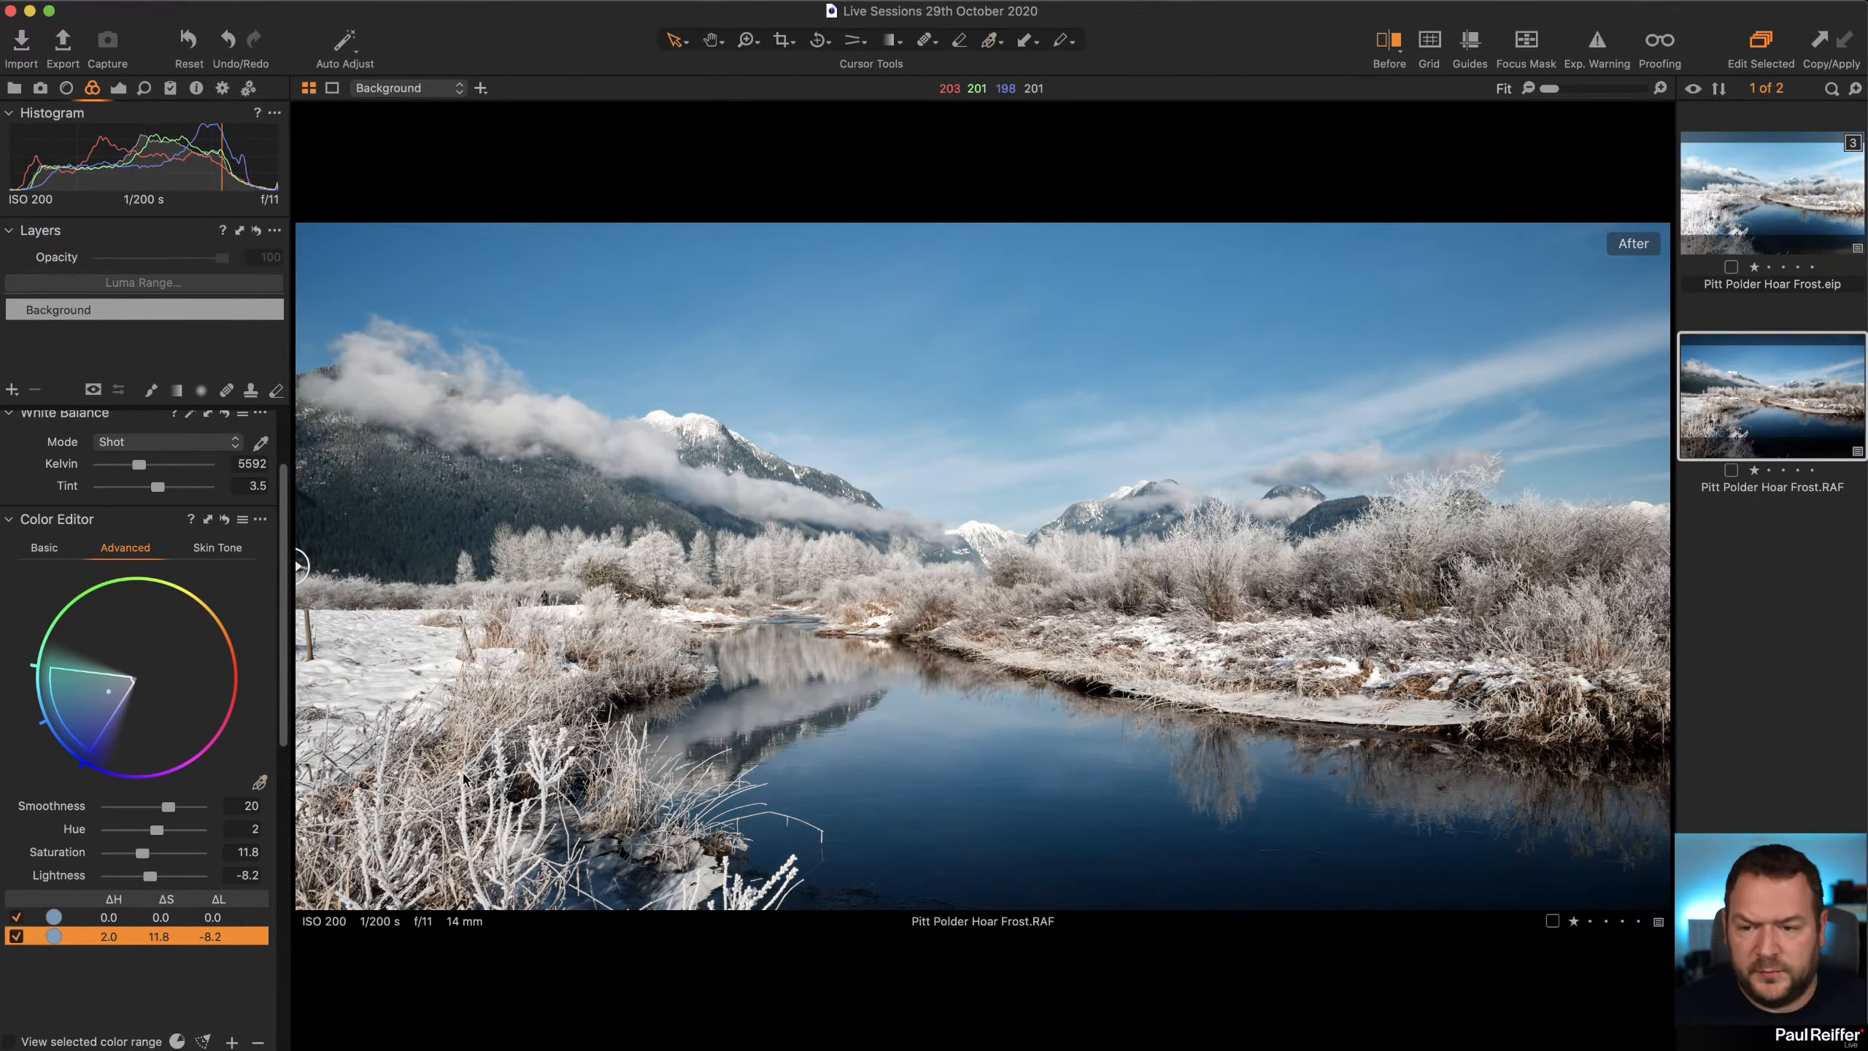
Set the background's white balance Tint to 4.9
key(v)
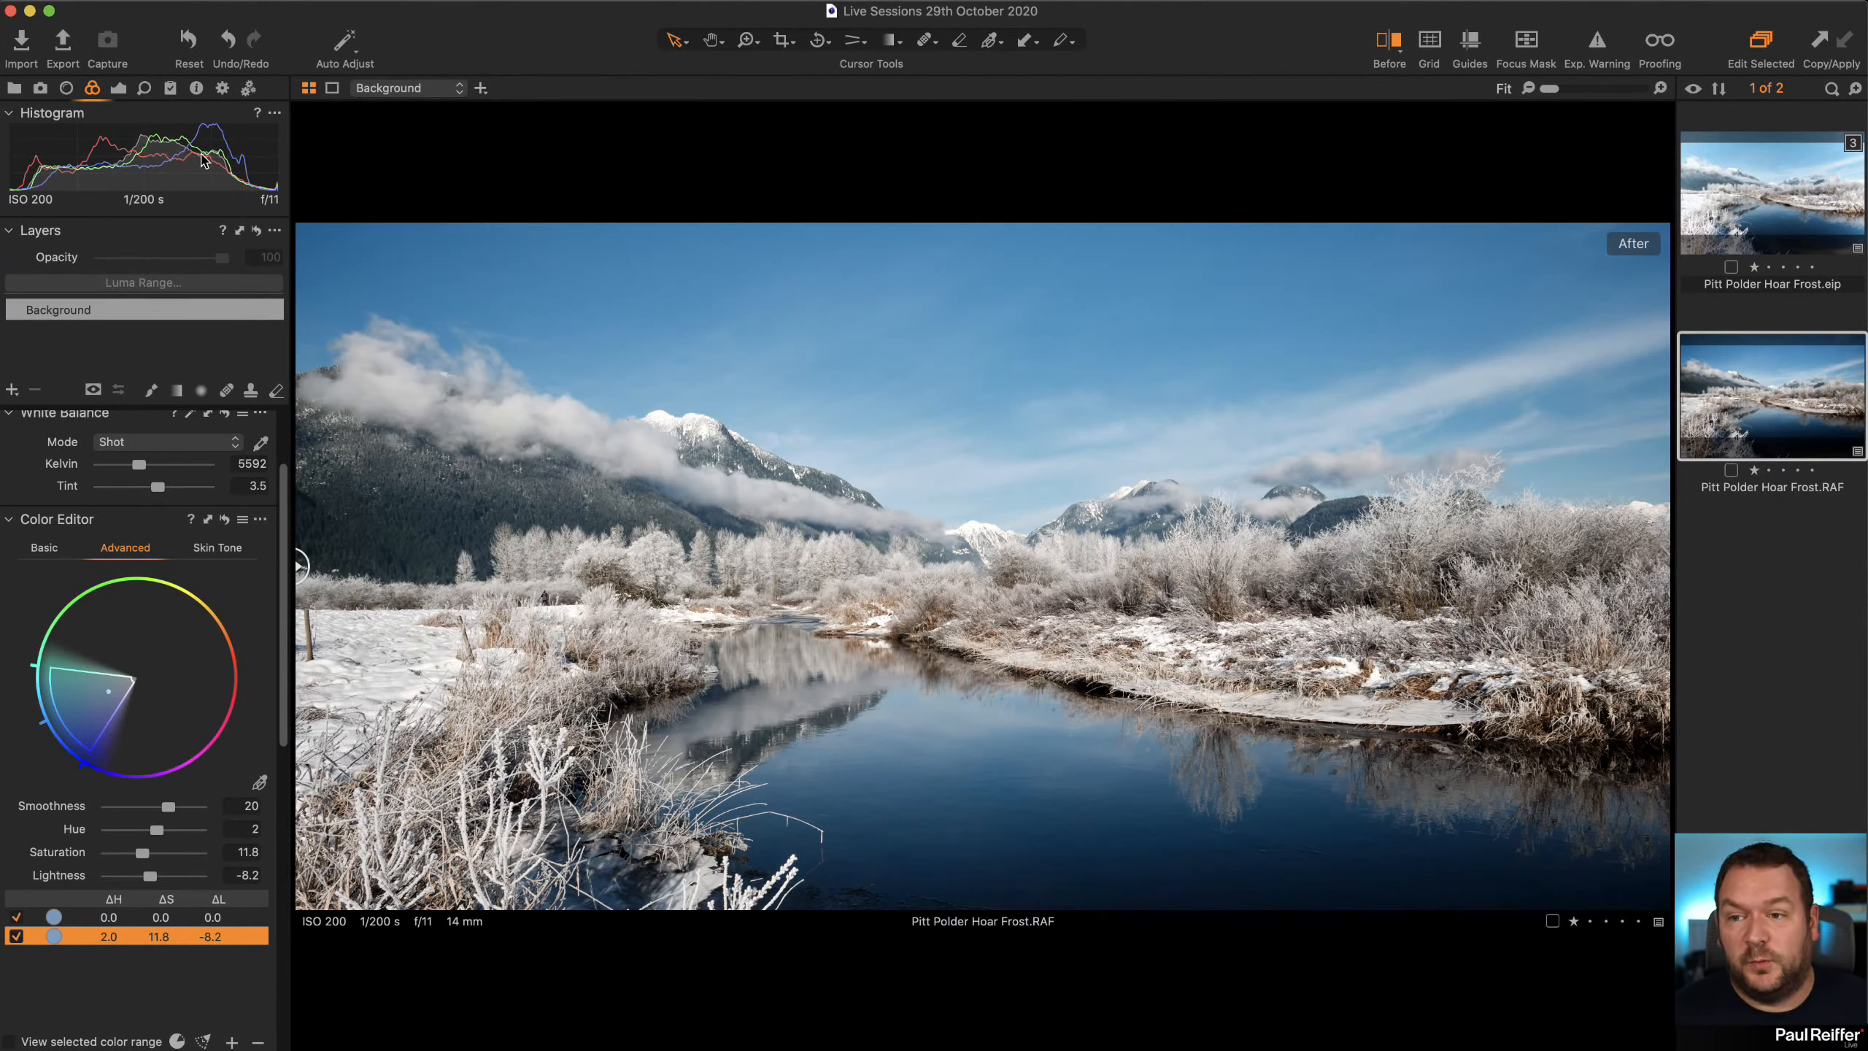
click(118, 89)
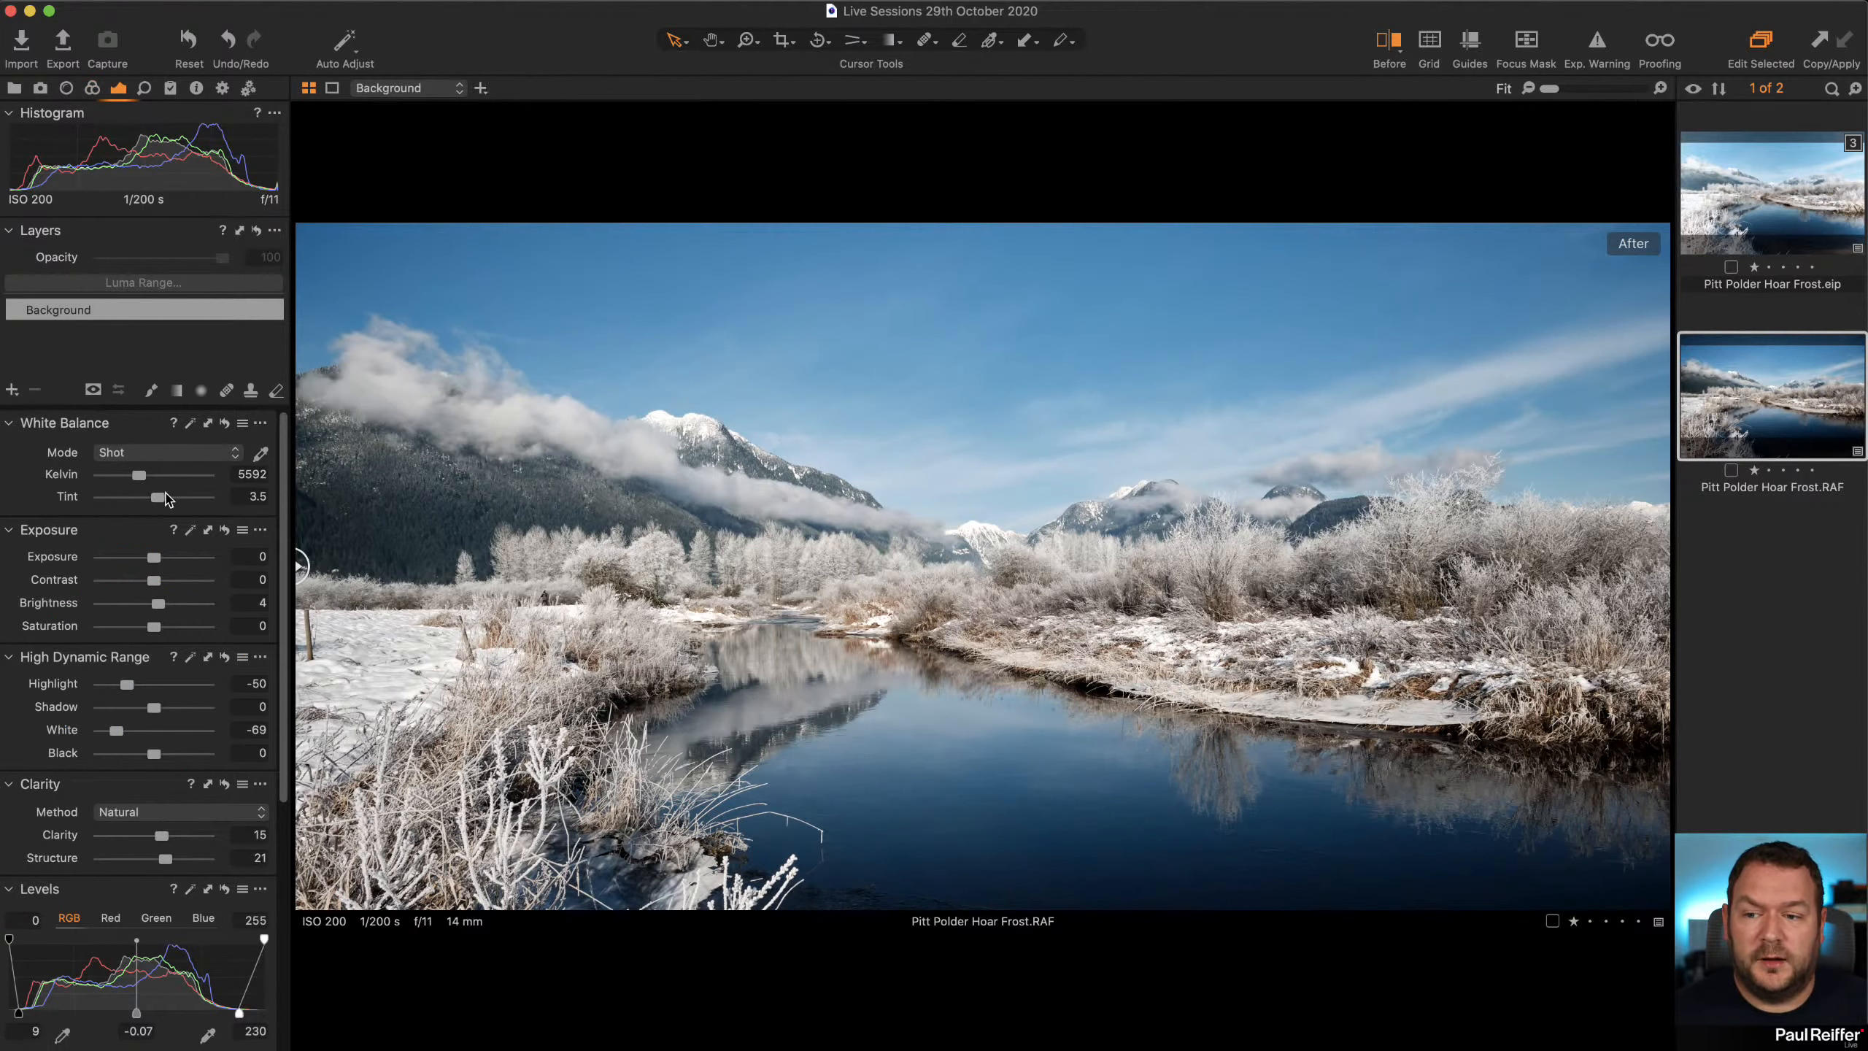
drag(160, 502, 162, 504)
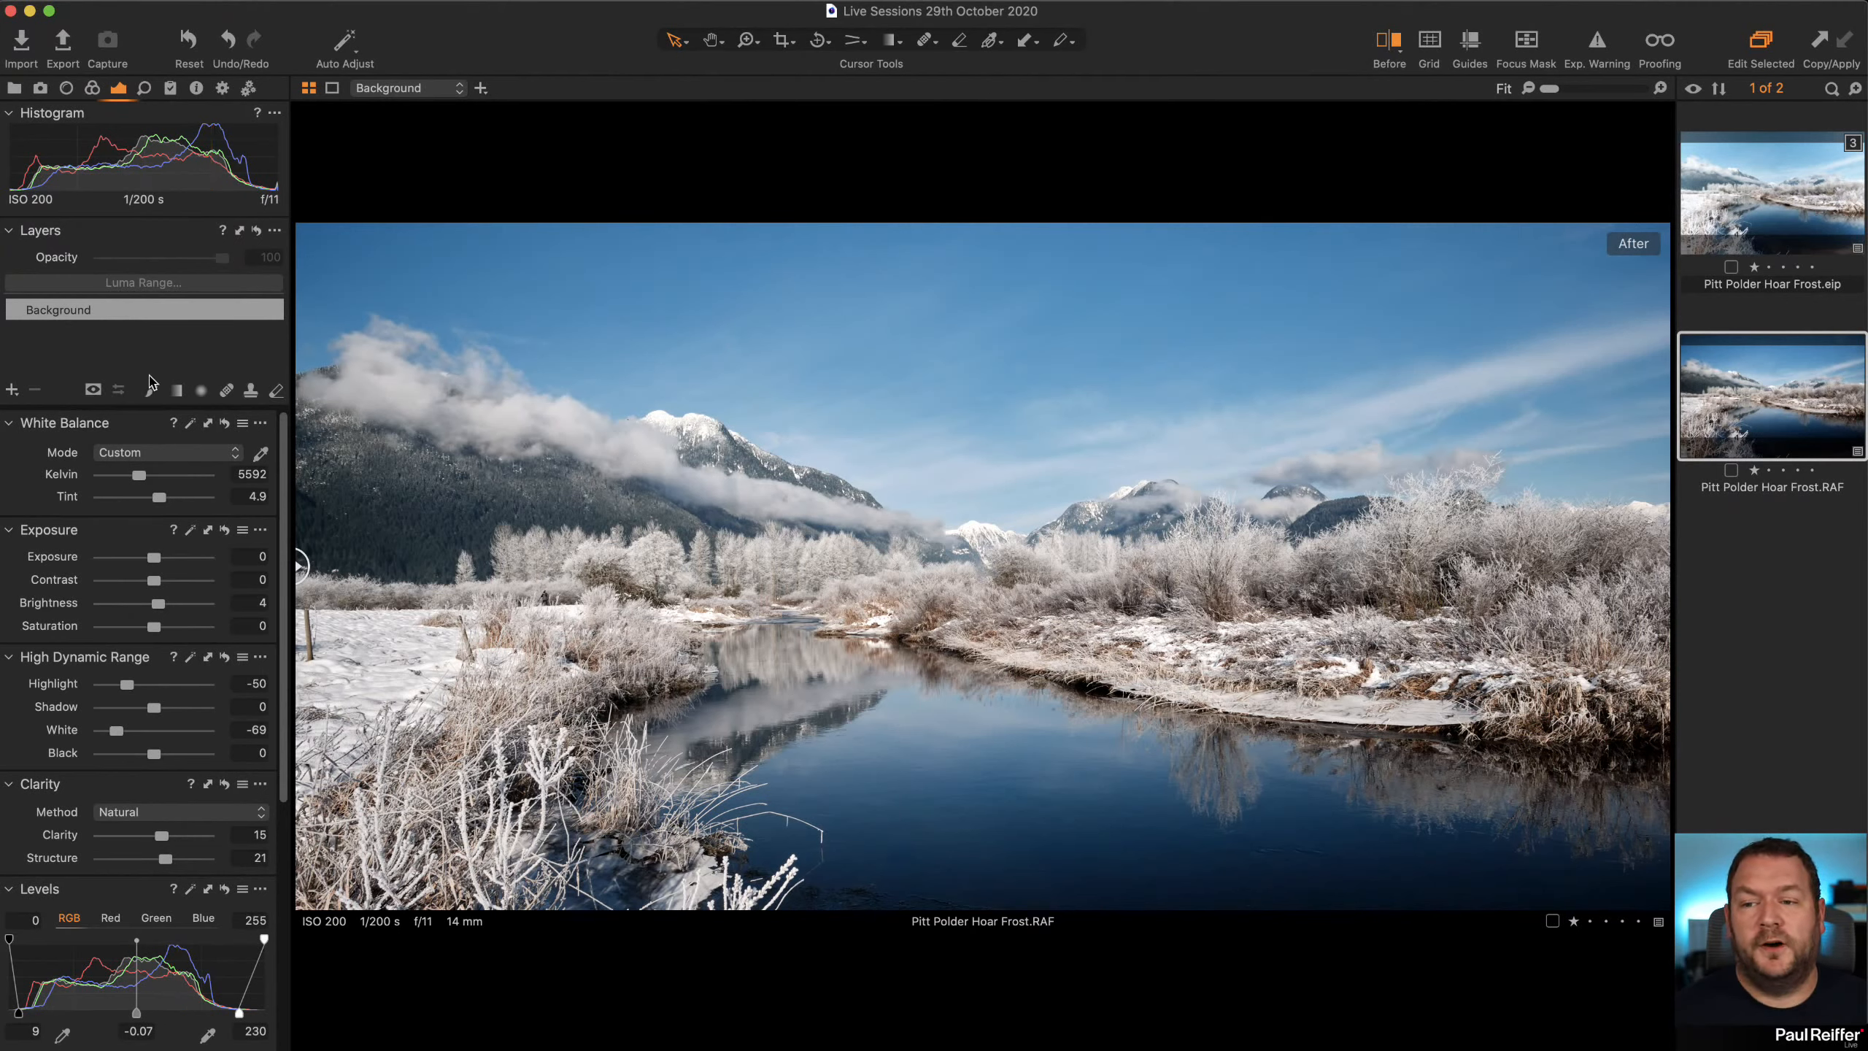
Add an adjustment layer with a slightly tilted linear gradient mask over the sky, and set its Exposure to -0.39
click(11, 389)
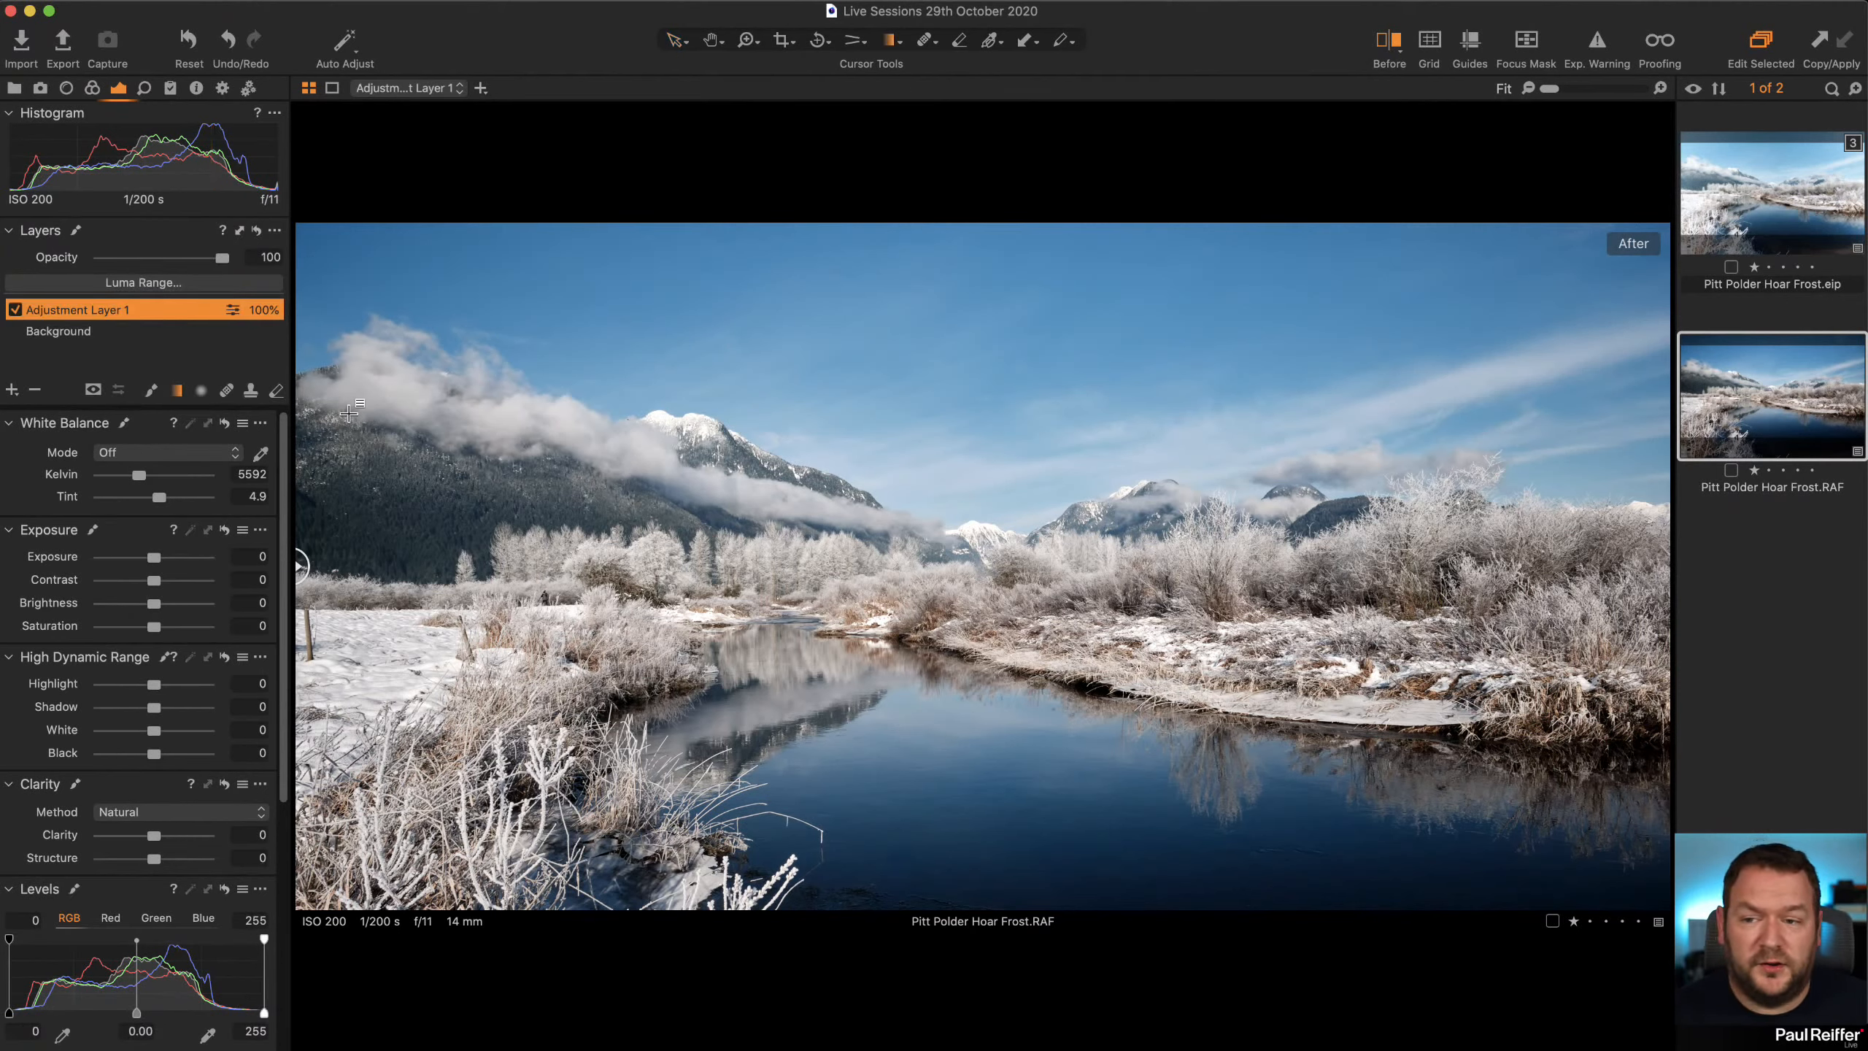
click(176, 389)
mouse_move(989, 224)
mouse_down()
mouse_move(954, 478)
mouse_move(958, 556)
mouse_move(974, 557)
mouse_move(957, 556)
mouse_up()
drag(1031, 370, 1048, 266)
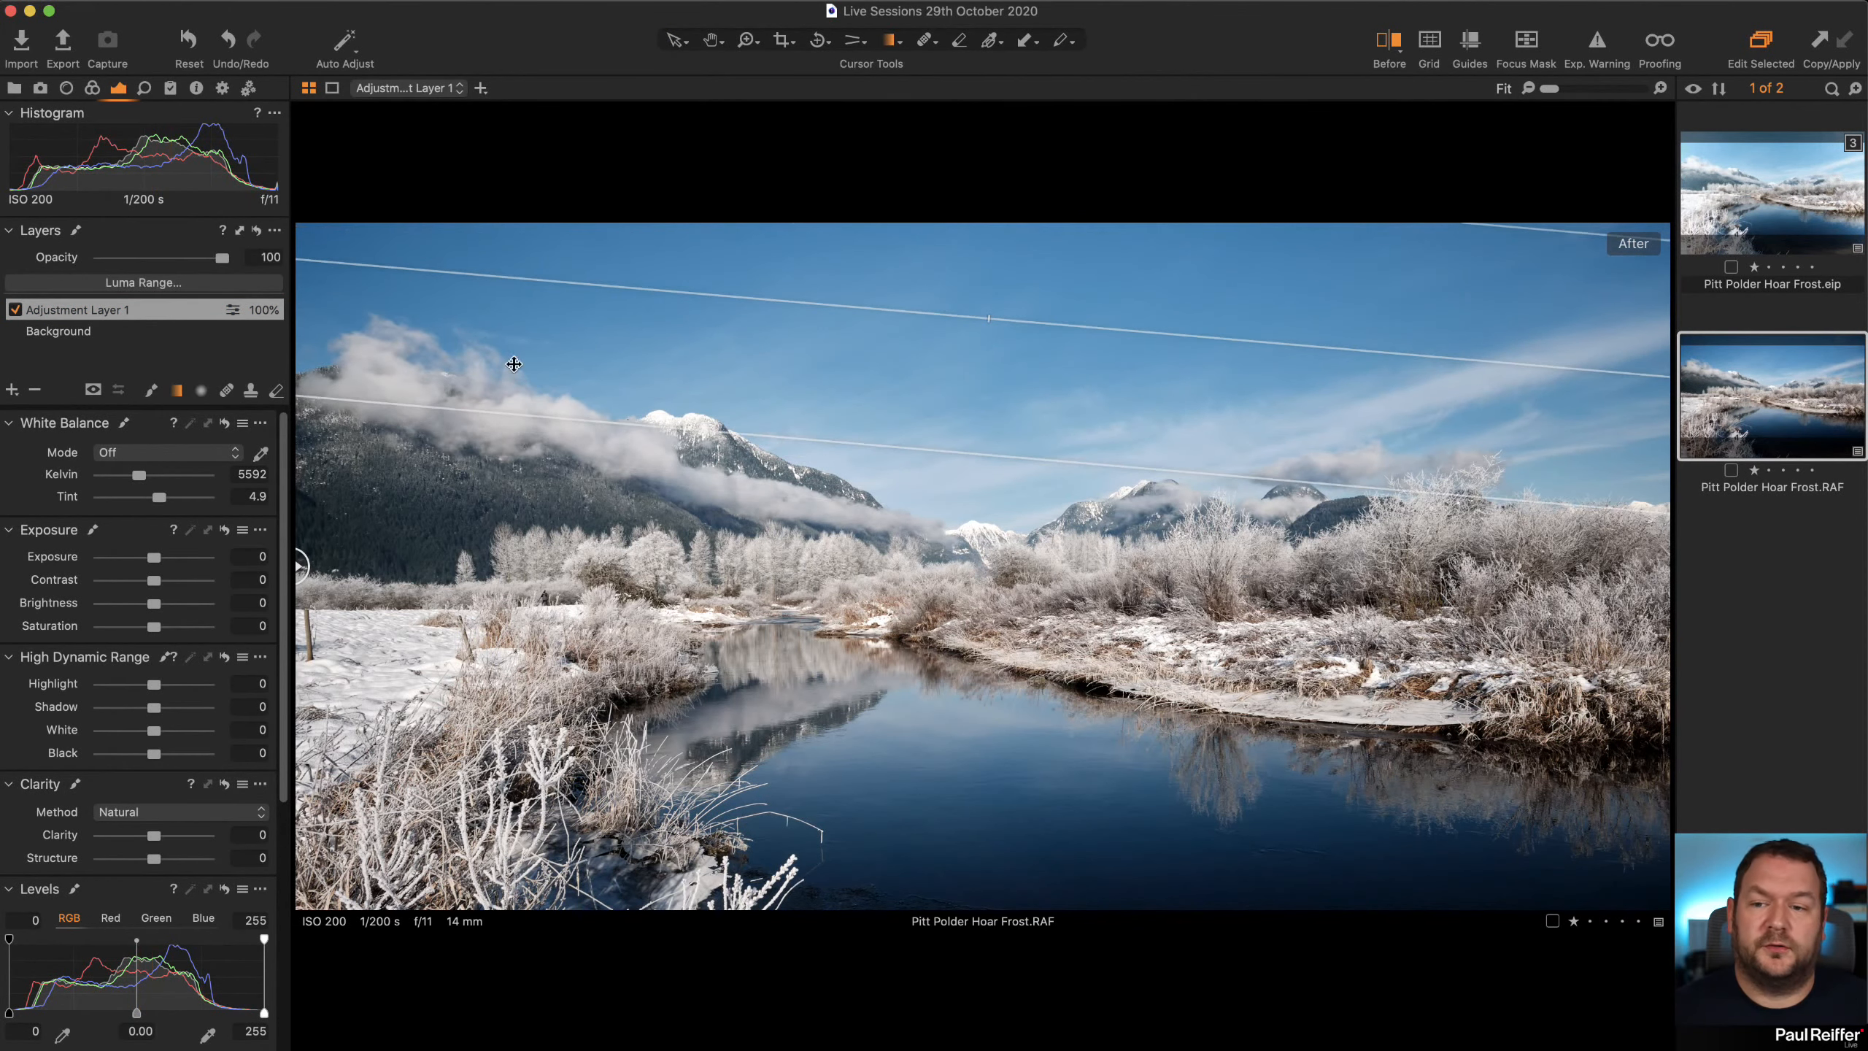
drag(156, 572, 150, 572)
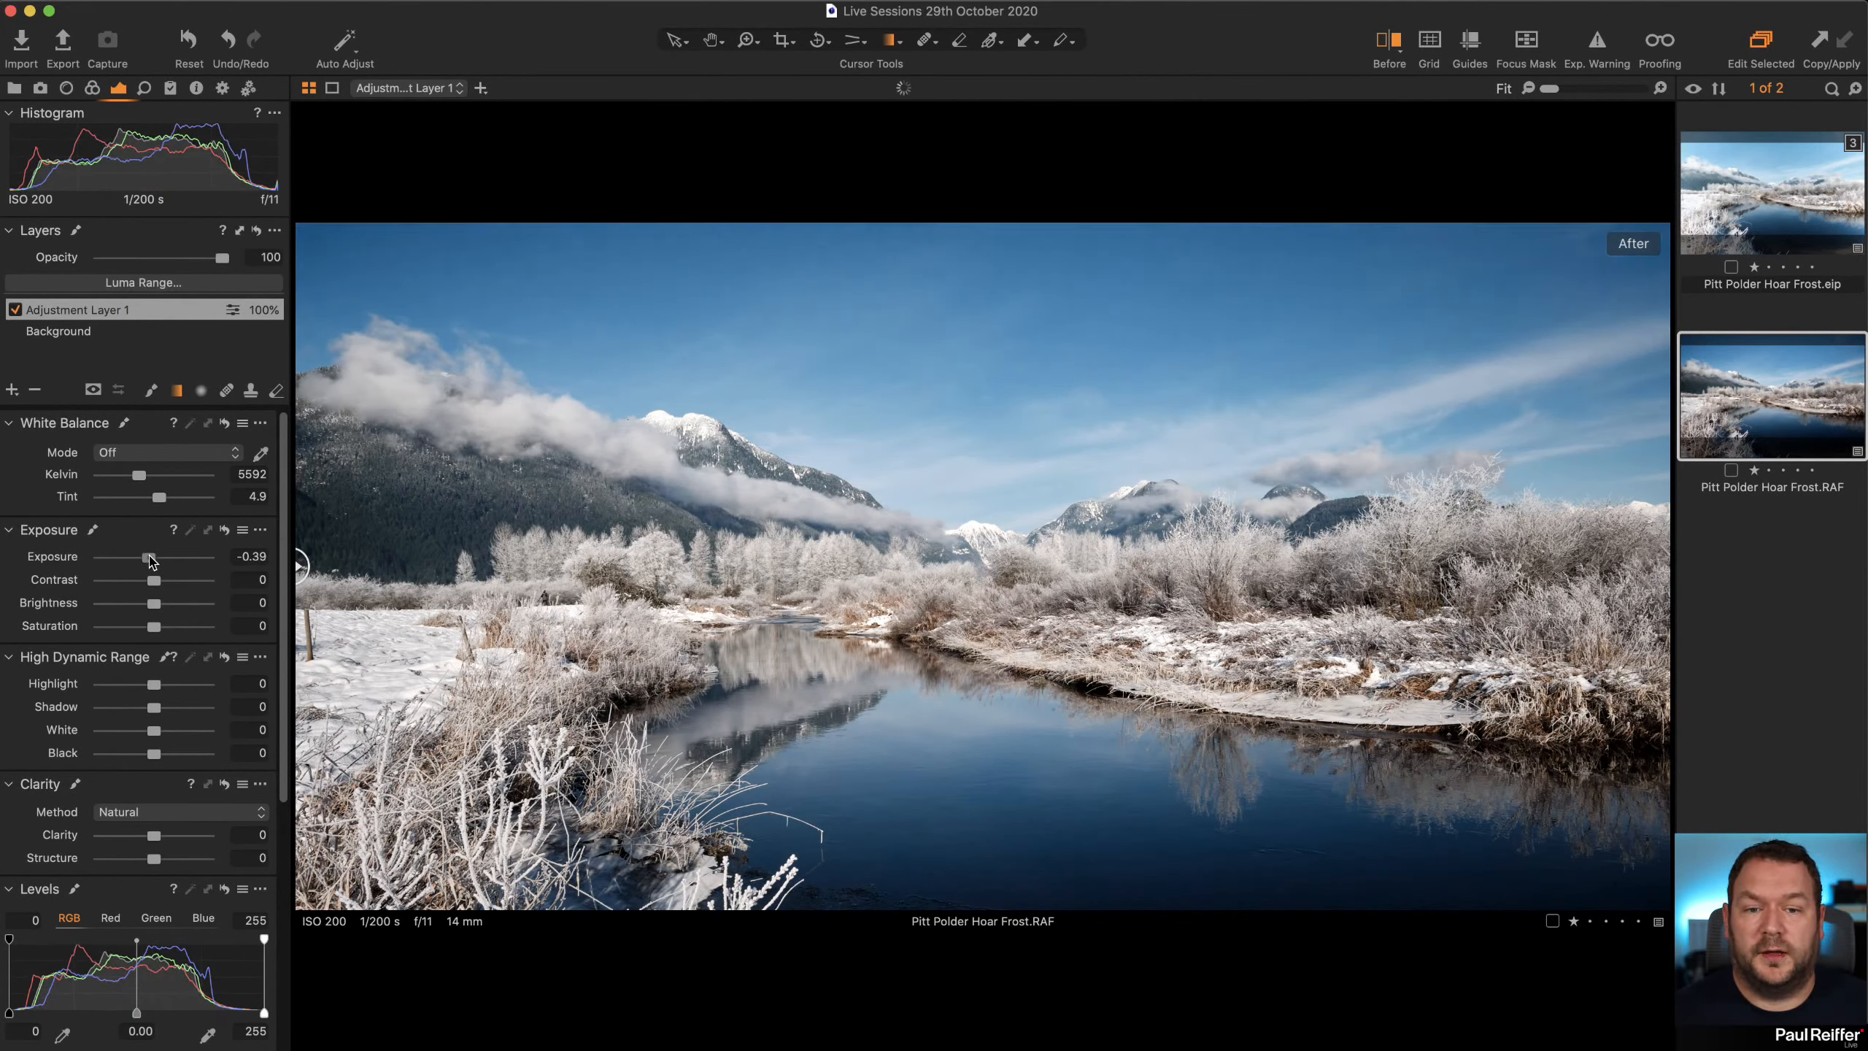
Review the lens correction settings and inspect the frosted far riverbank up close
click(66, 88)
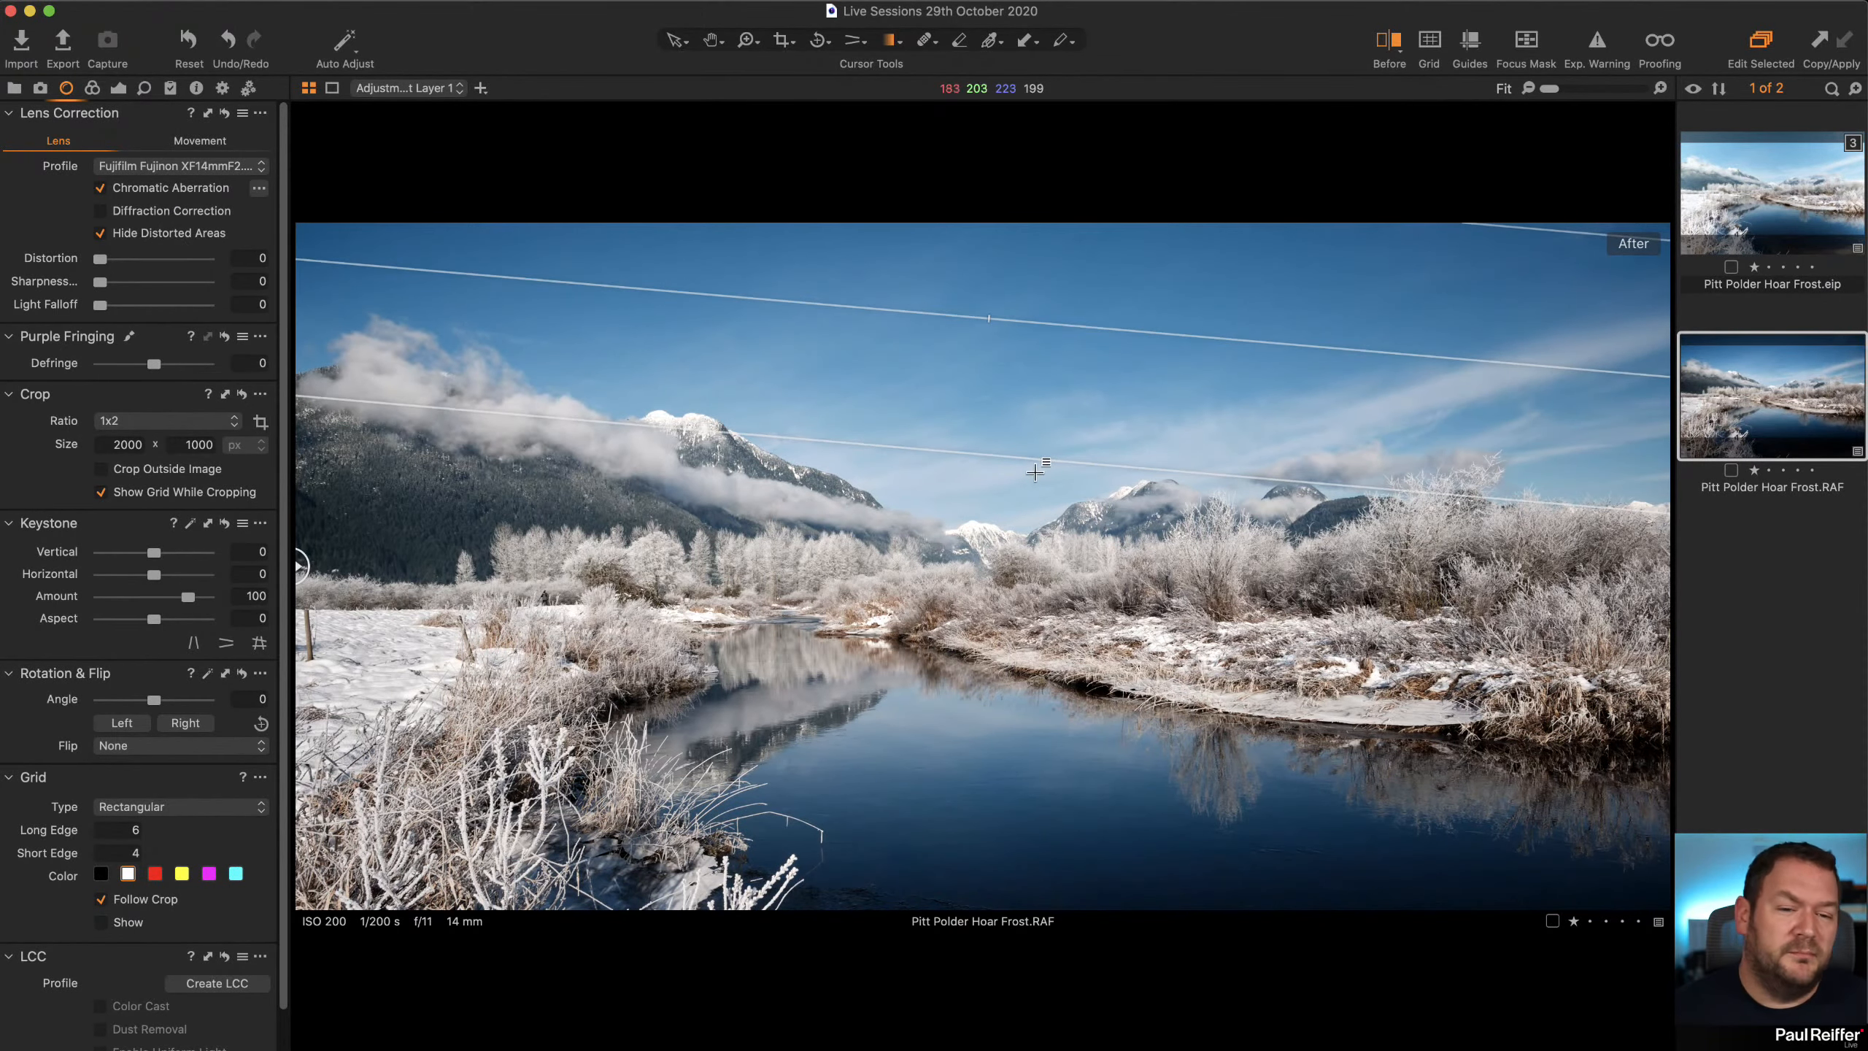
key(z)
click(1251, 724)
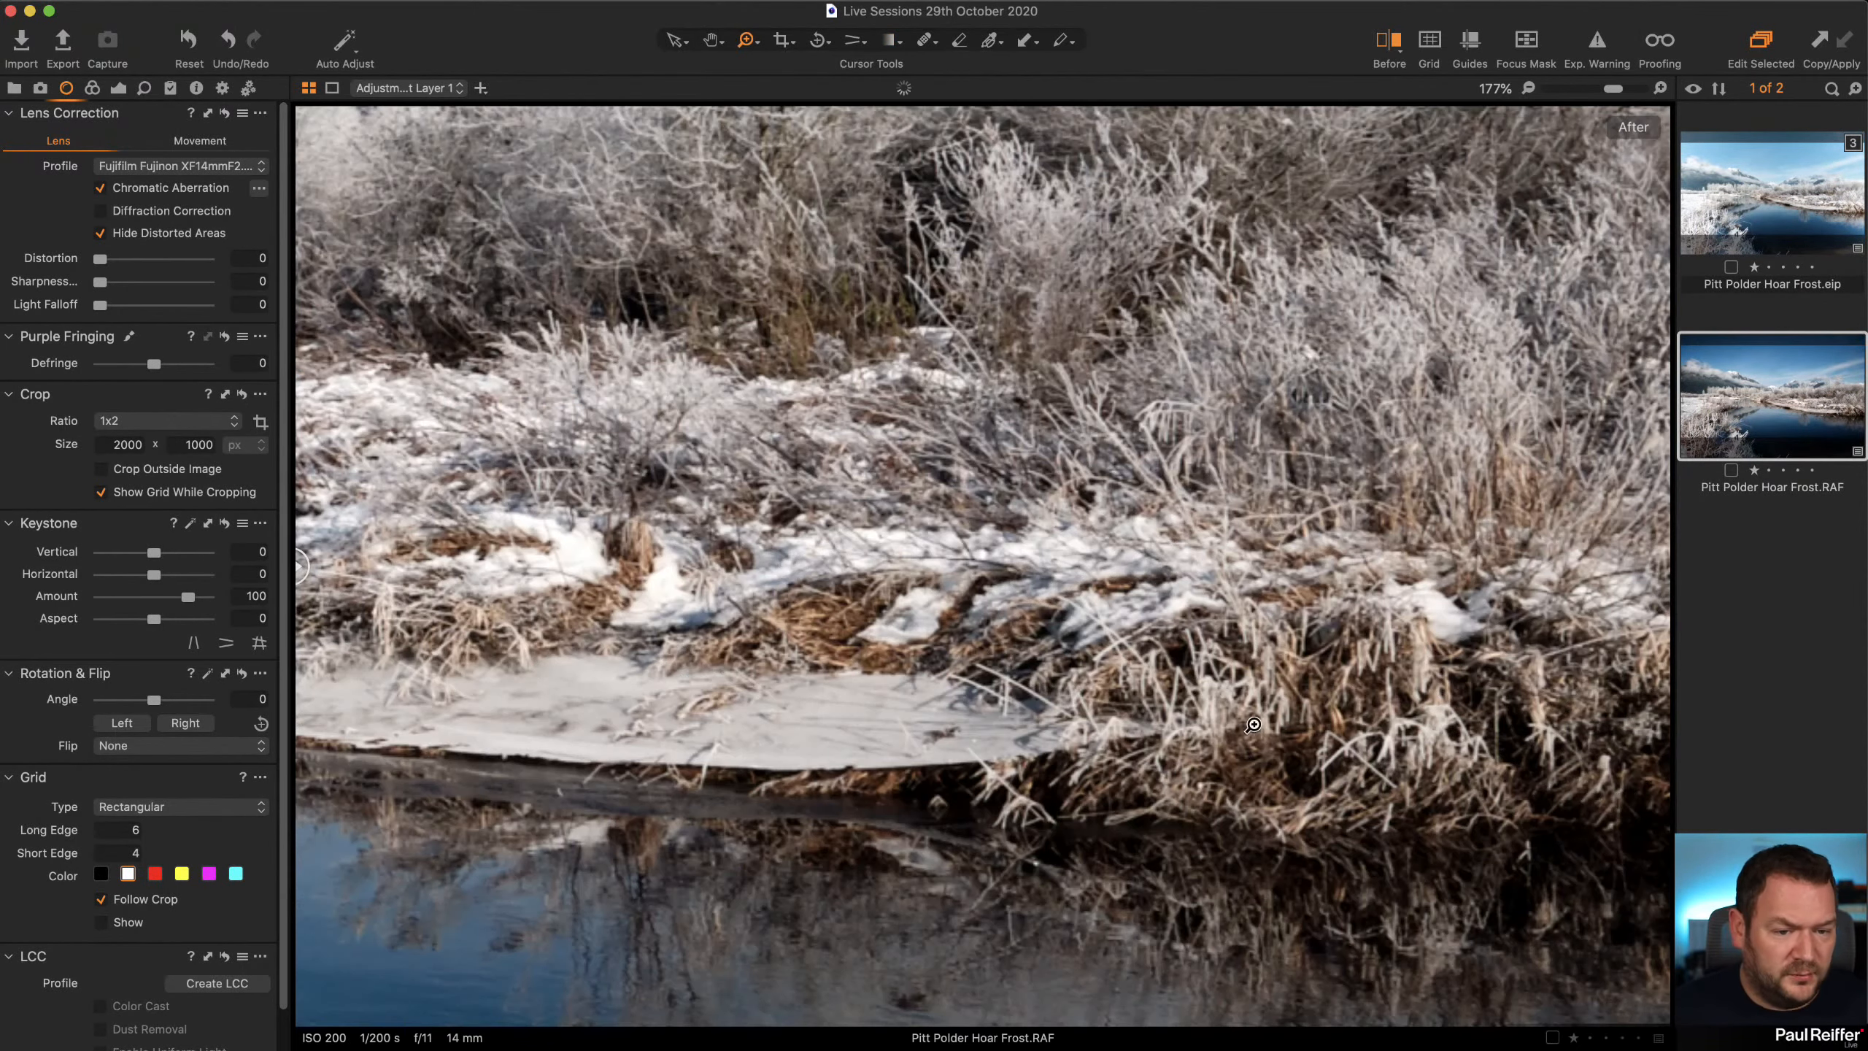
alt+click(1022, 593)
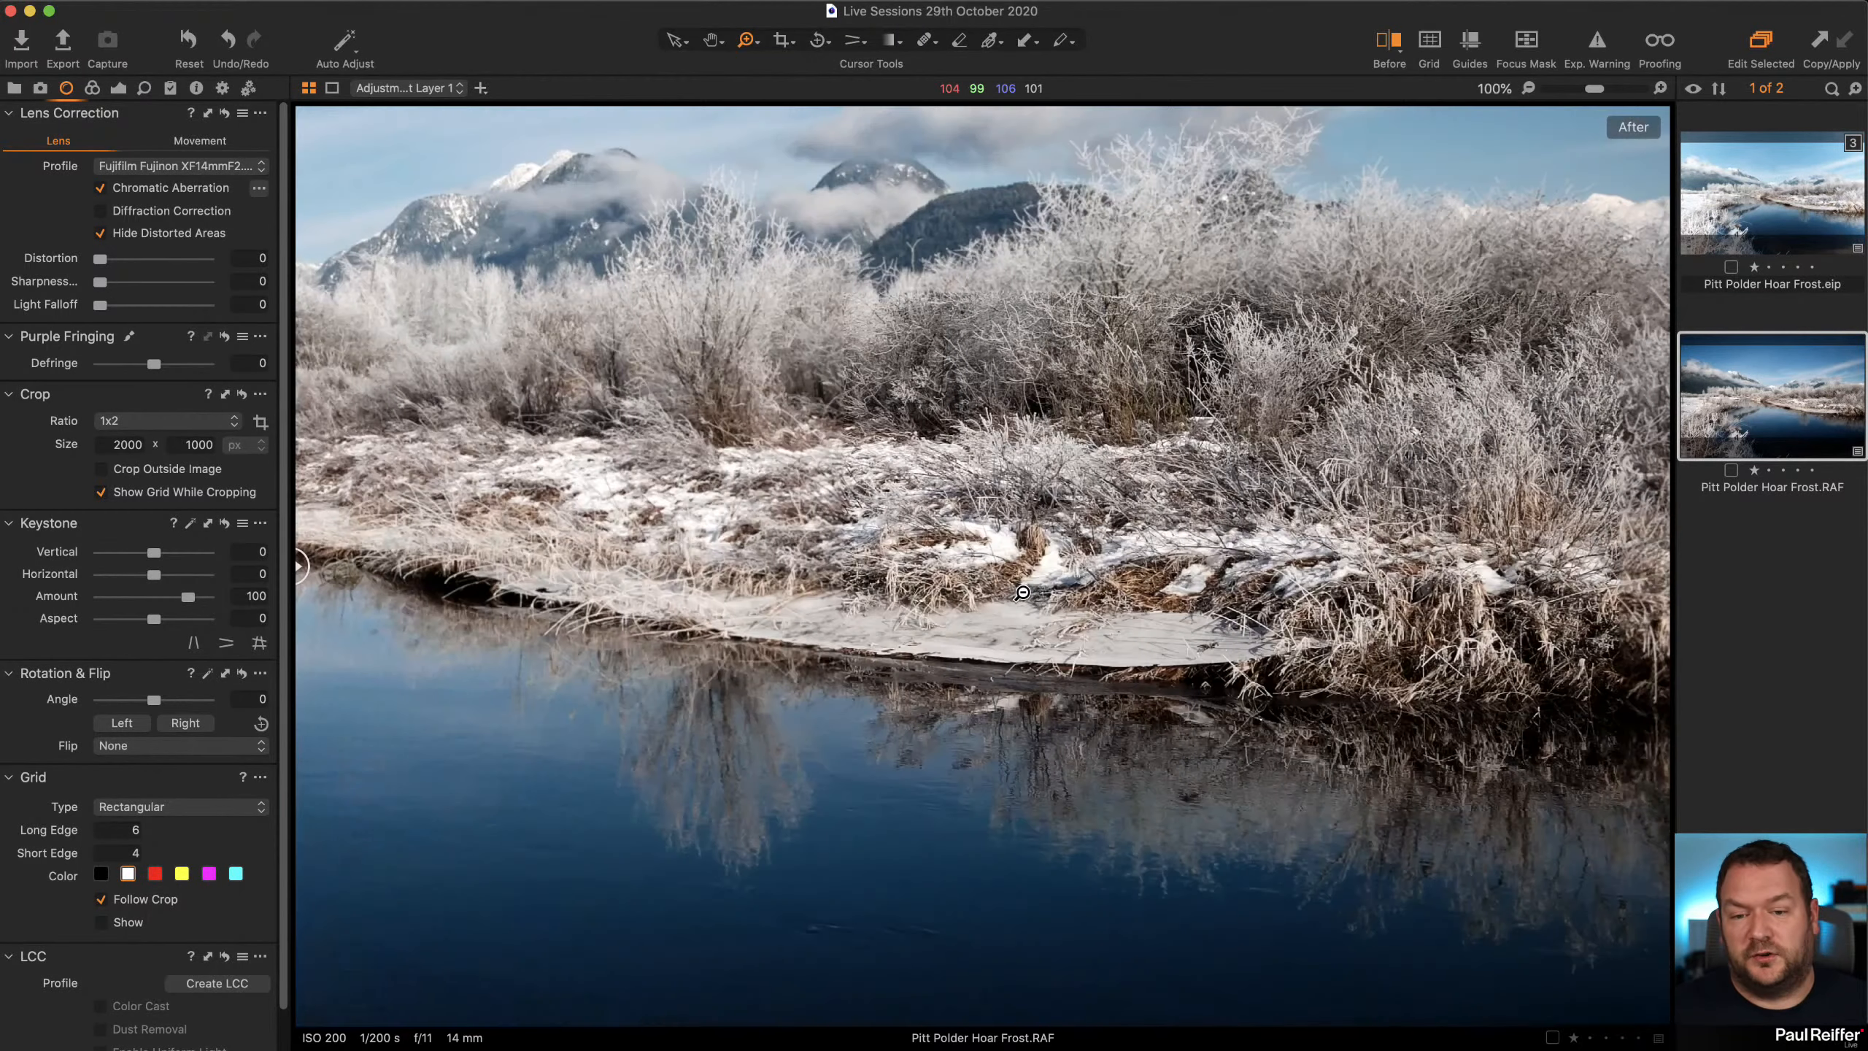
alt+click(1022, 592)
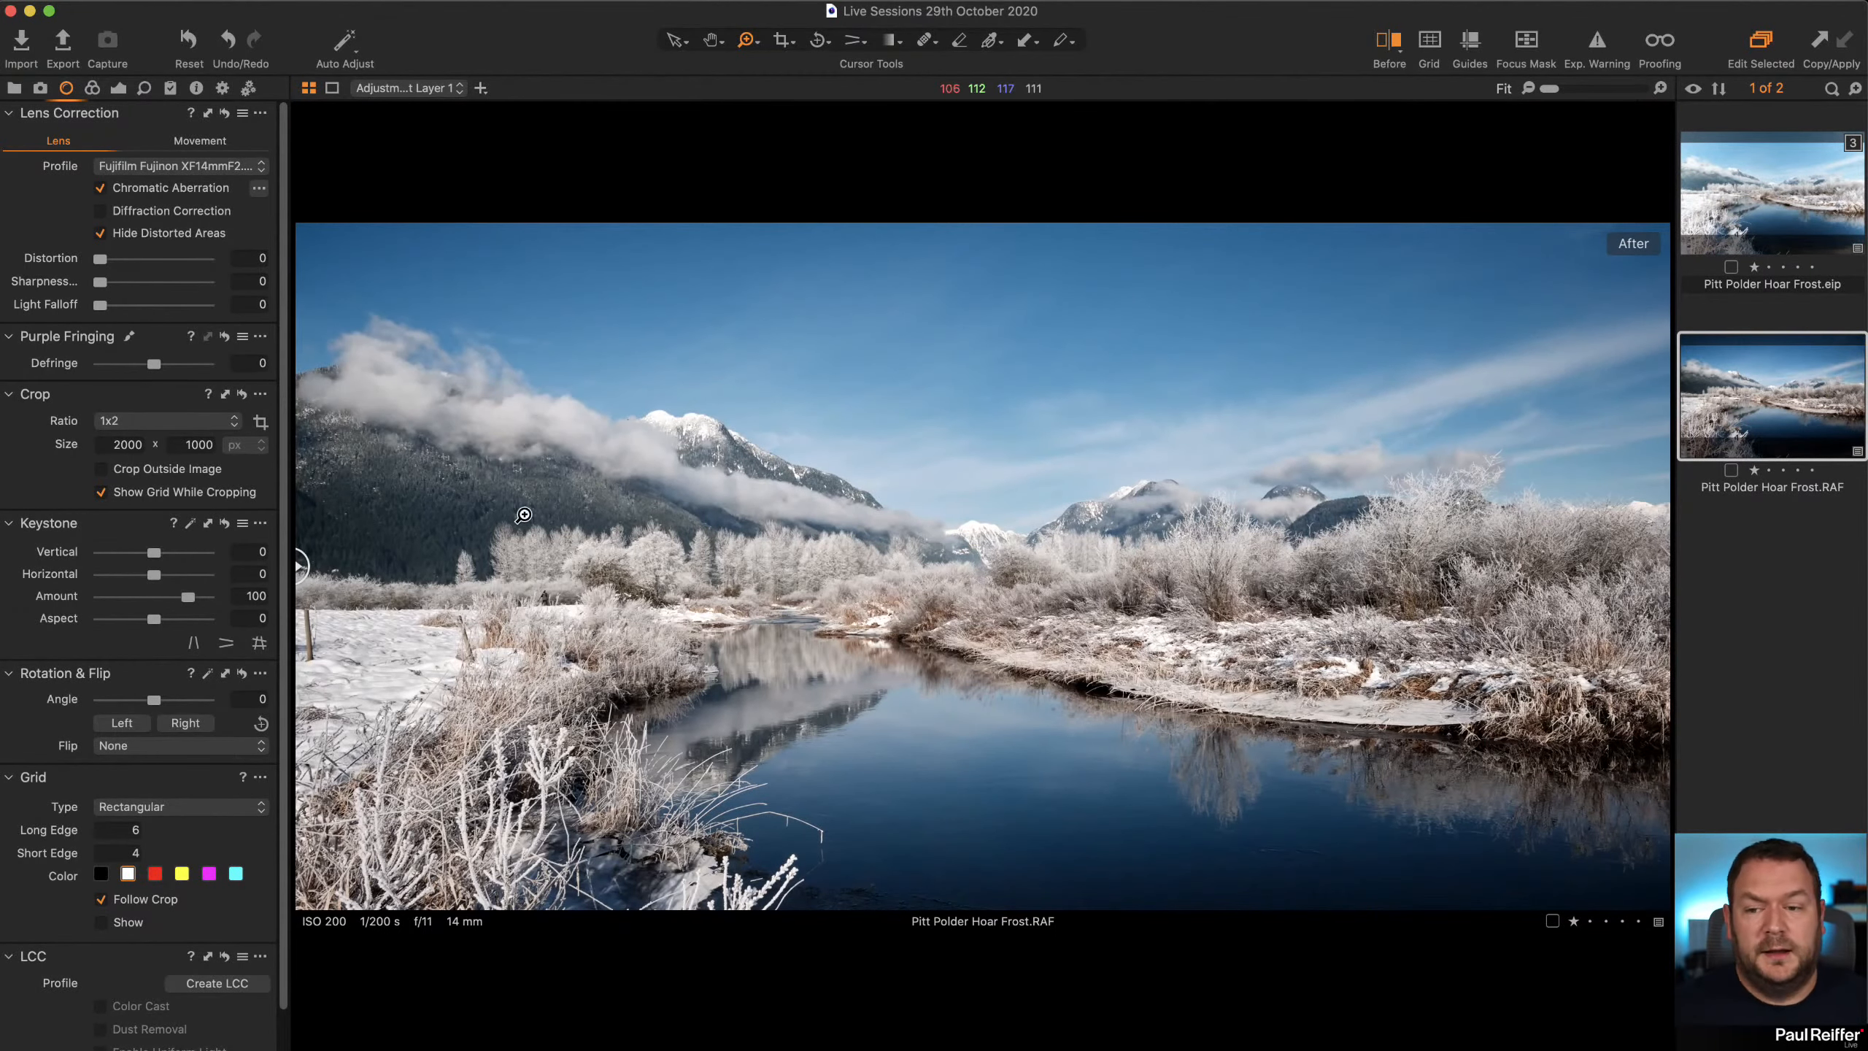
drag(298, 566, 148, 682)
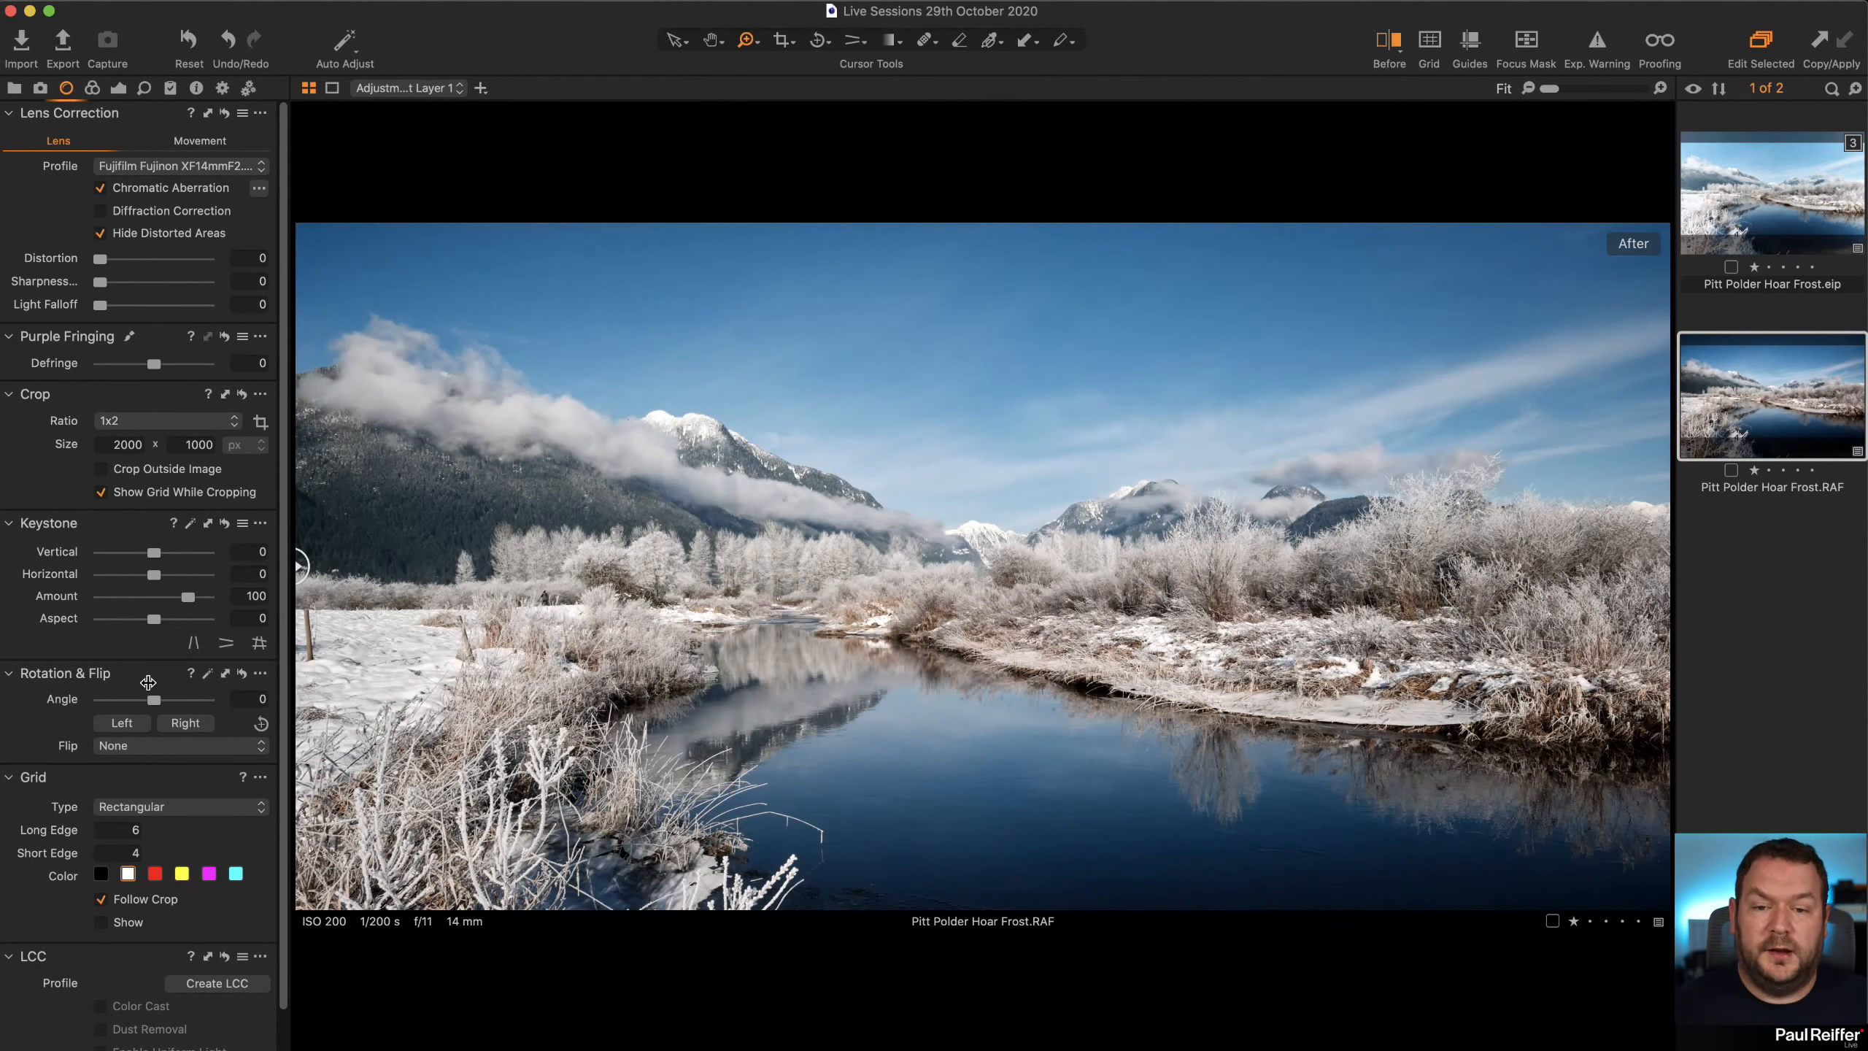
Bring up variant 3 of Pitt Polder Hoar Frost.eip and review its sky and global adj layers
click(1767, 199)
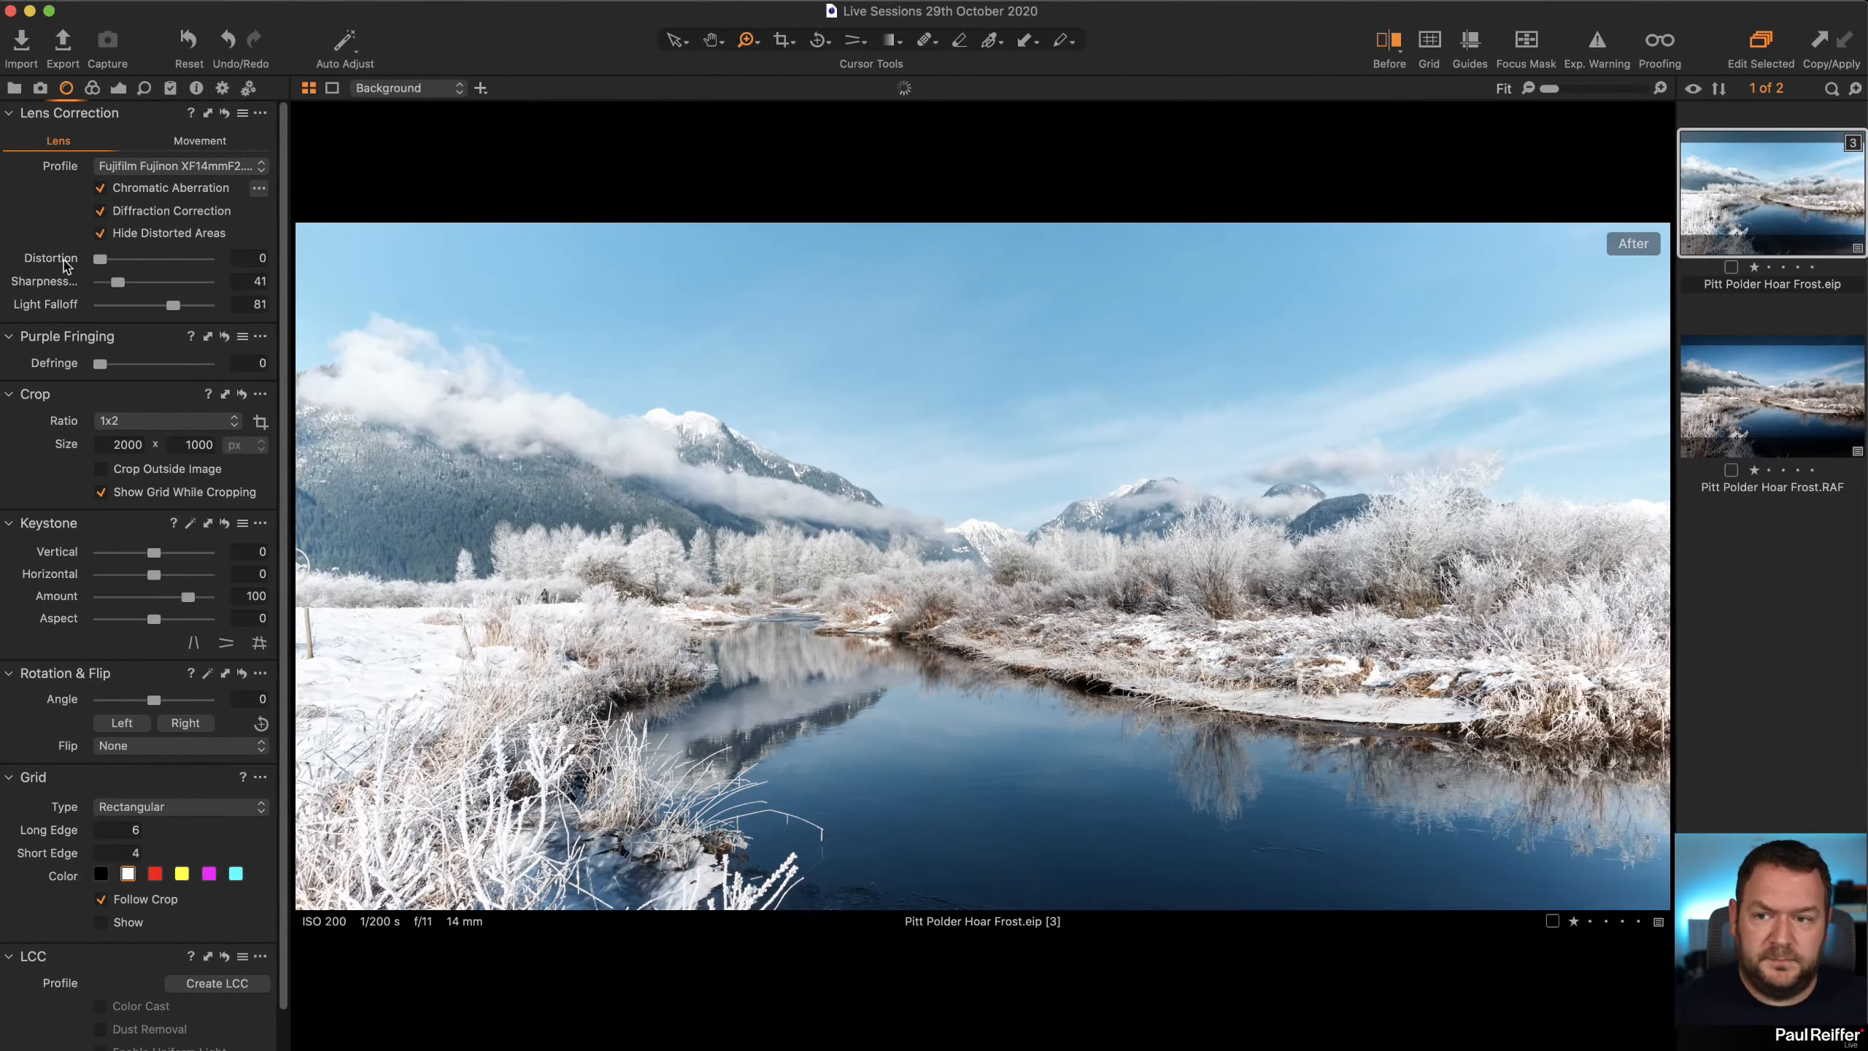
click(118, 88)
click(15, 310)
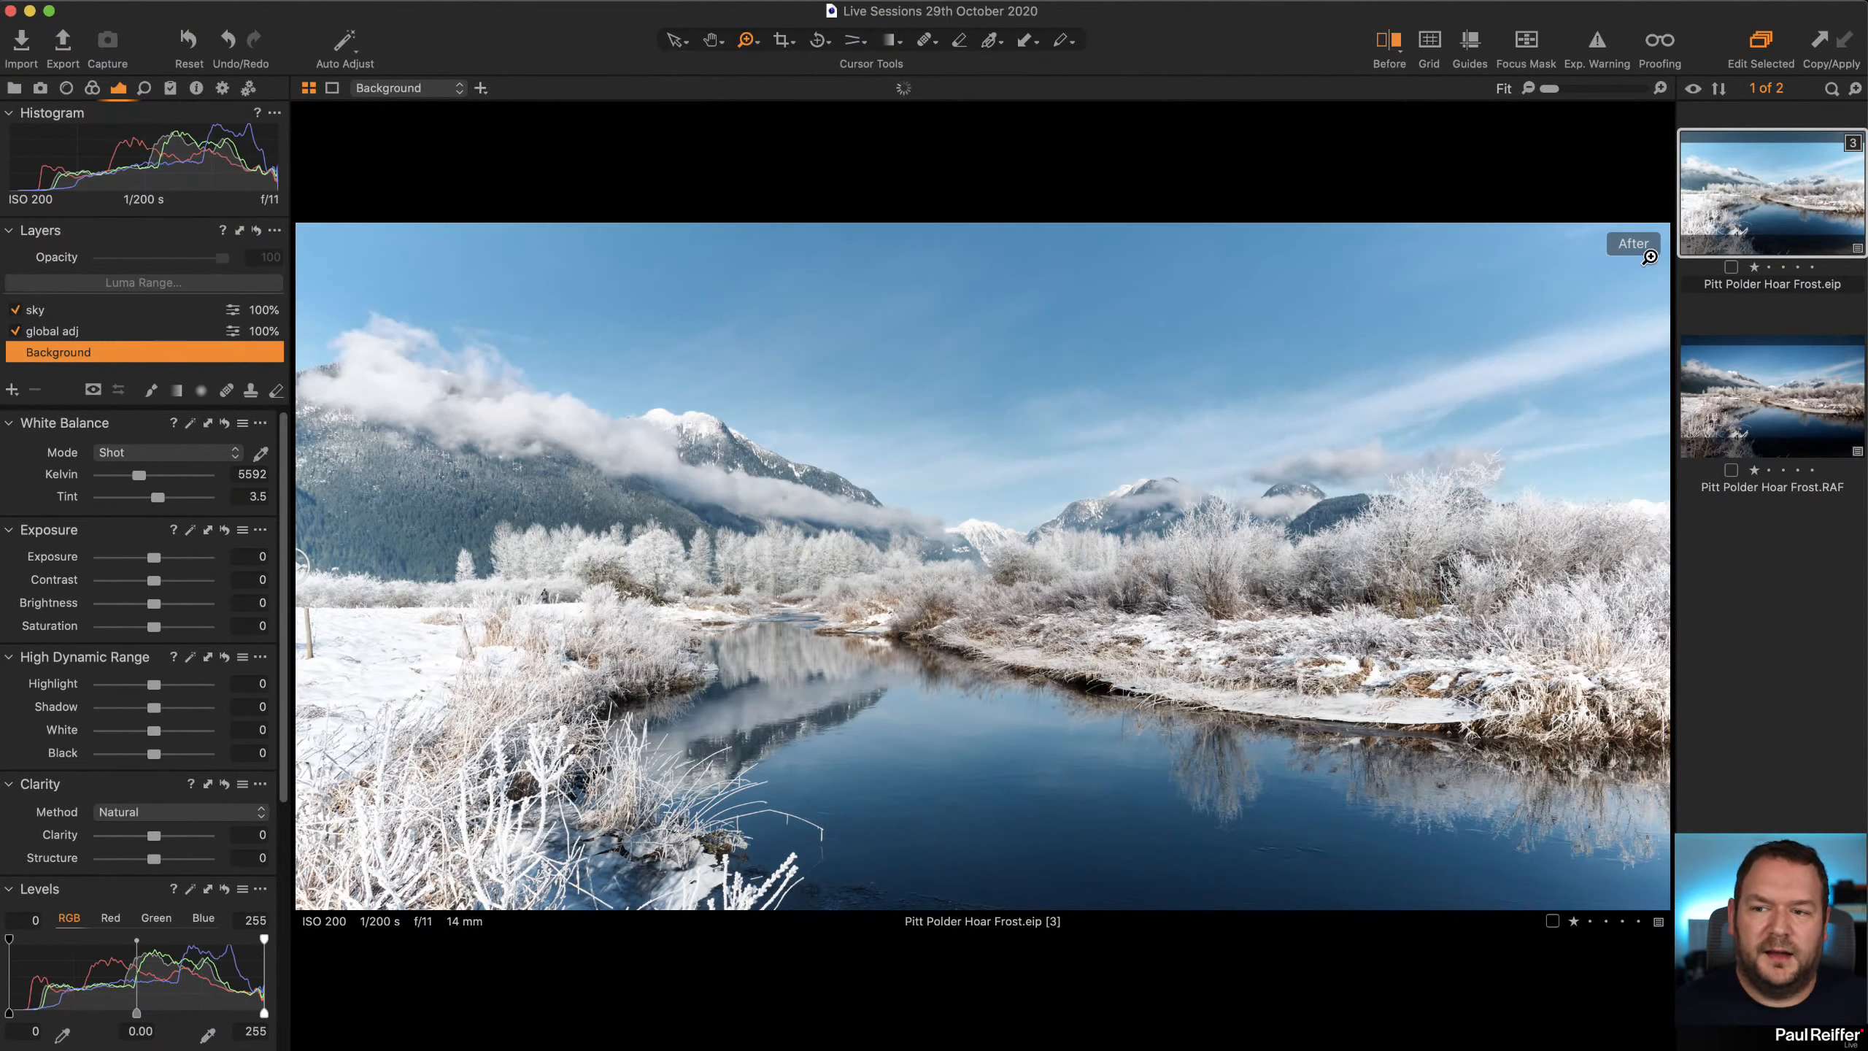
Clear the image browser's star-rating filter to list all the session's images
right_click(1750, 185)
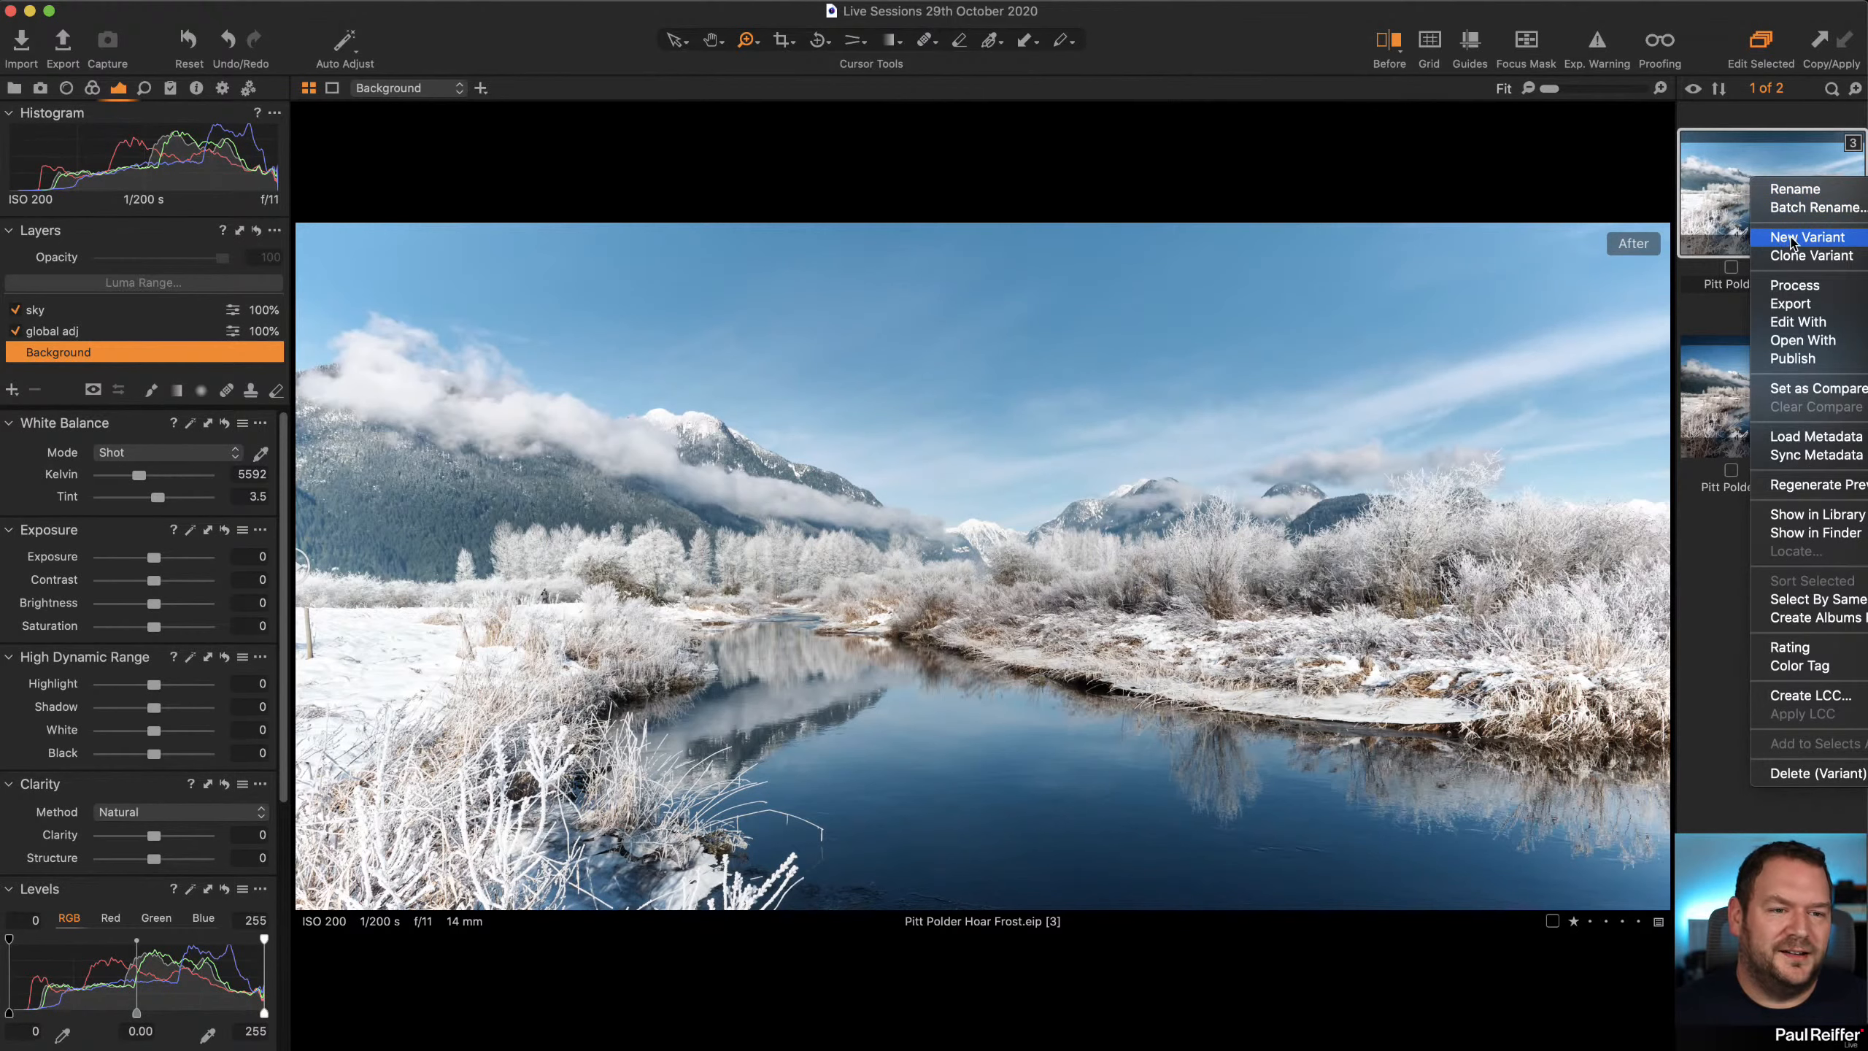
click(1825, 87)
click(1830, 87)
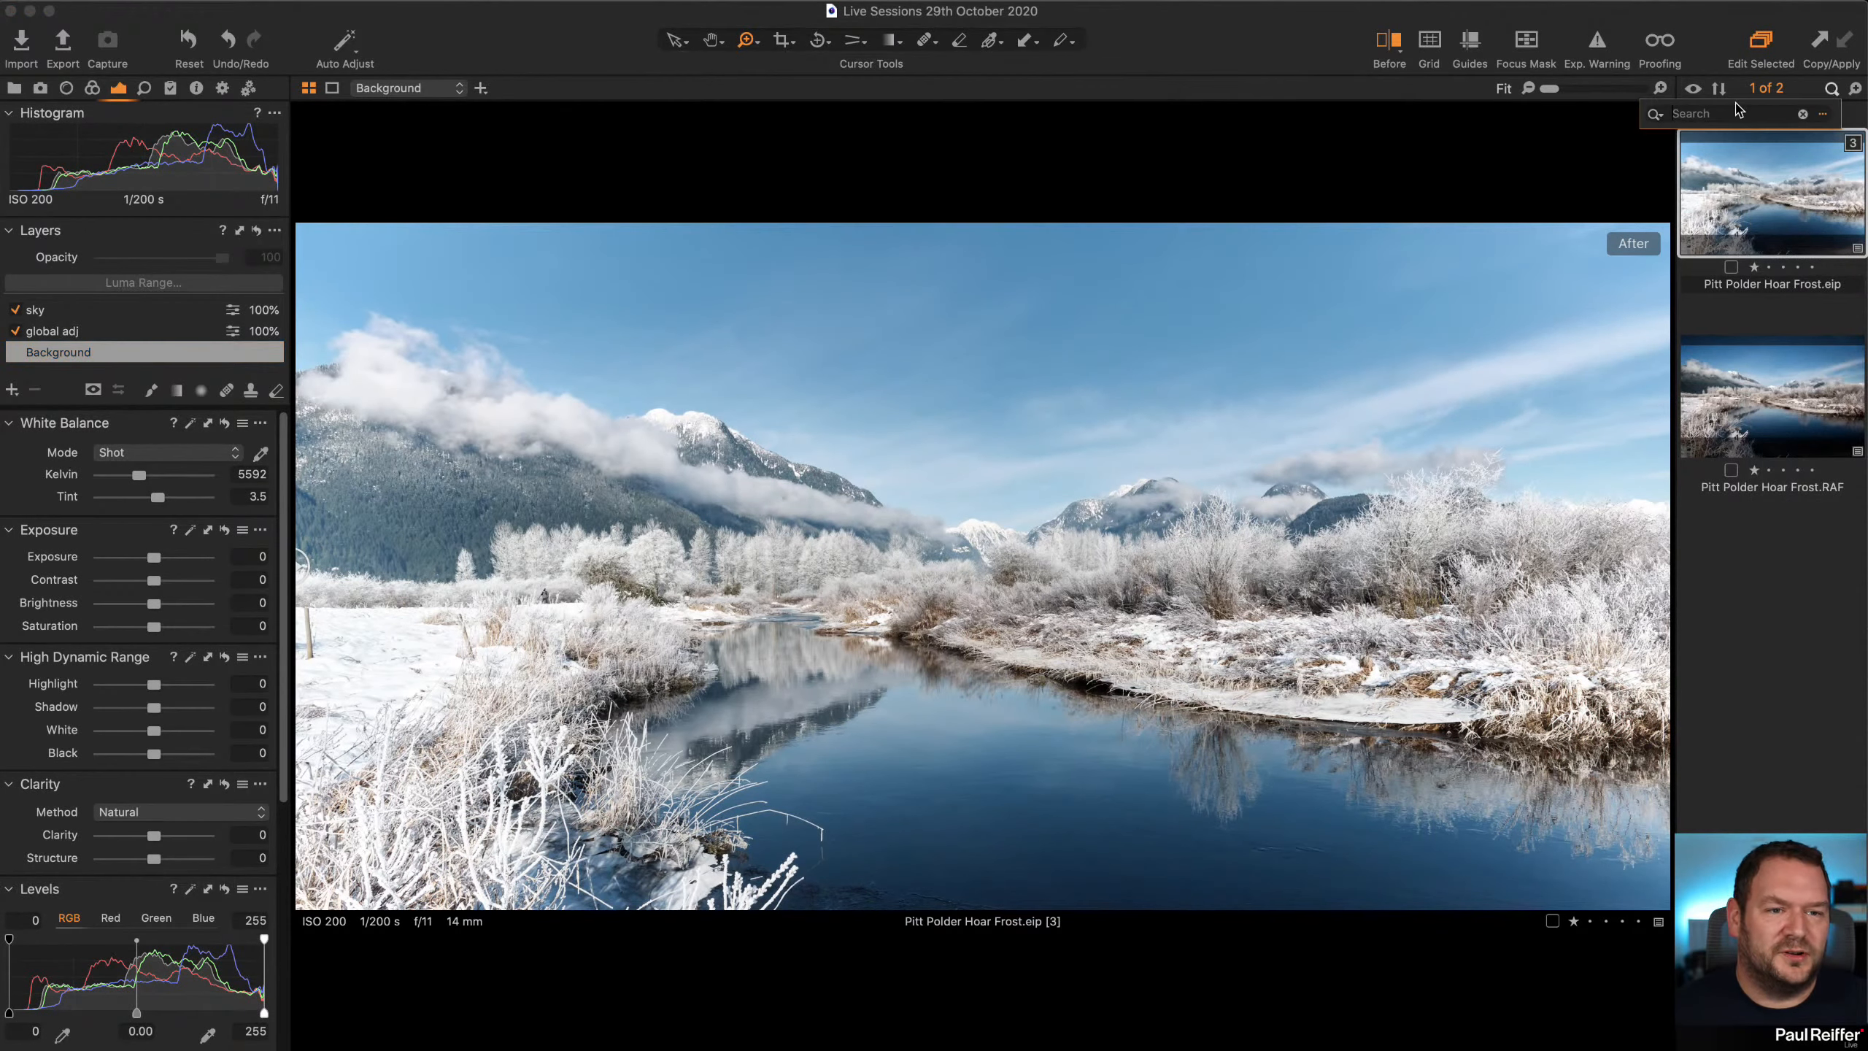
click(1802, 113)
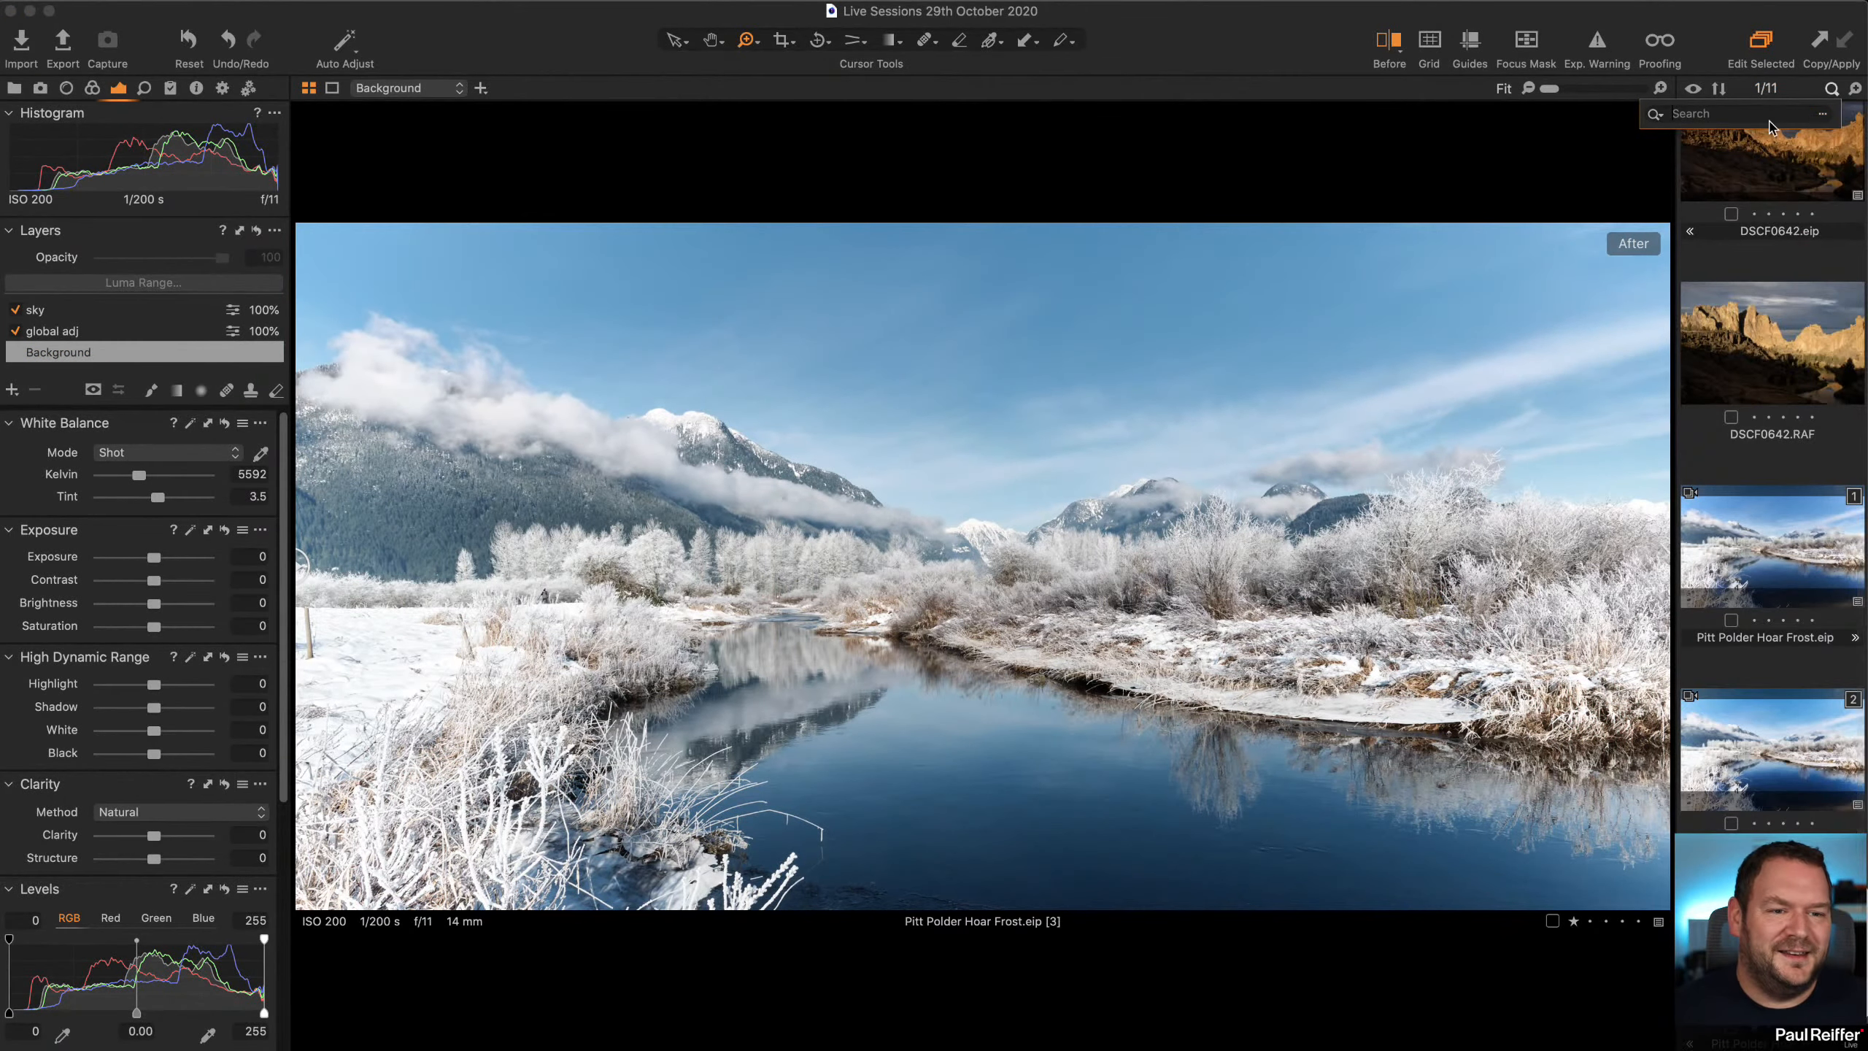
Give variant 2 of Pitt Polder Hoar Frost.eip a one-star rating and remove the star from variant 3
click(1802, 758)
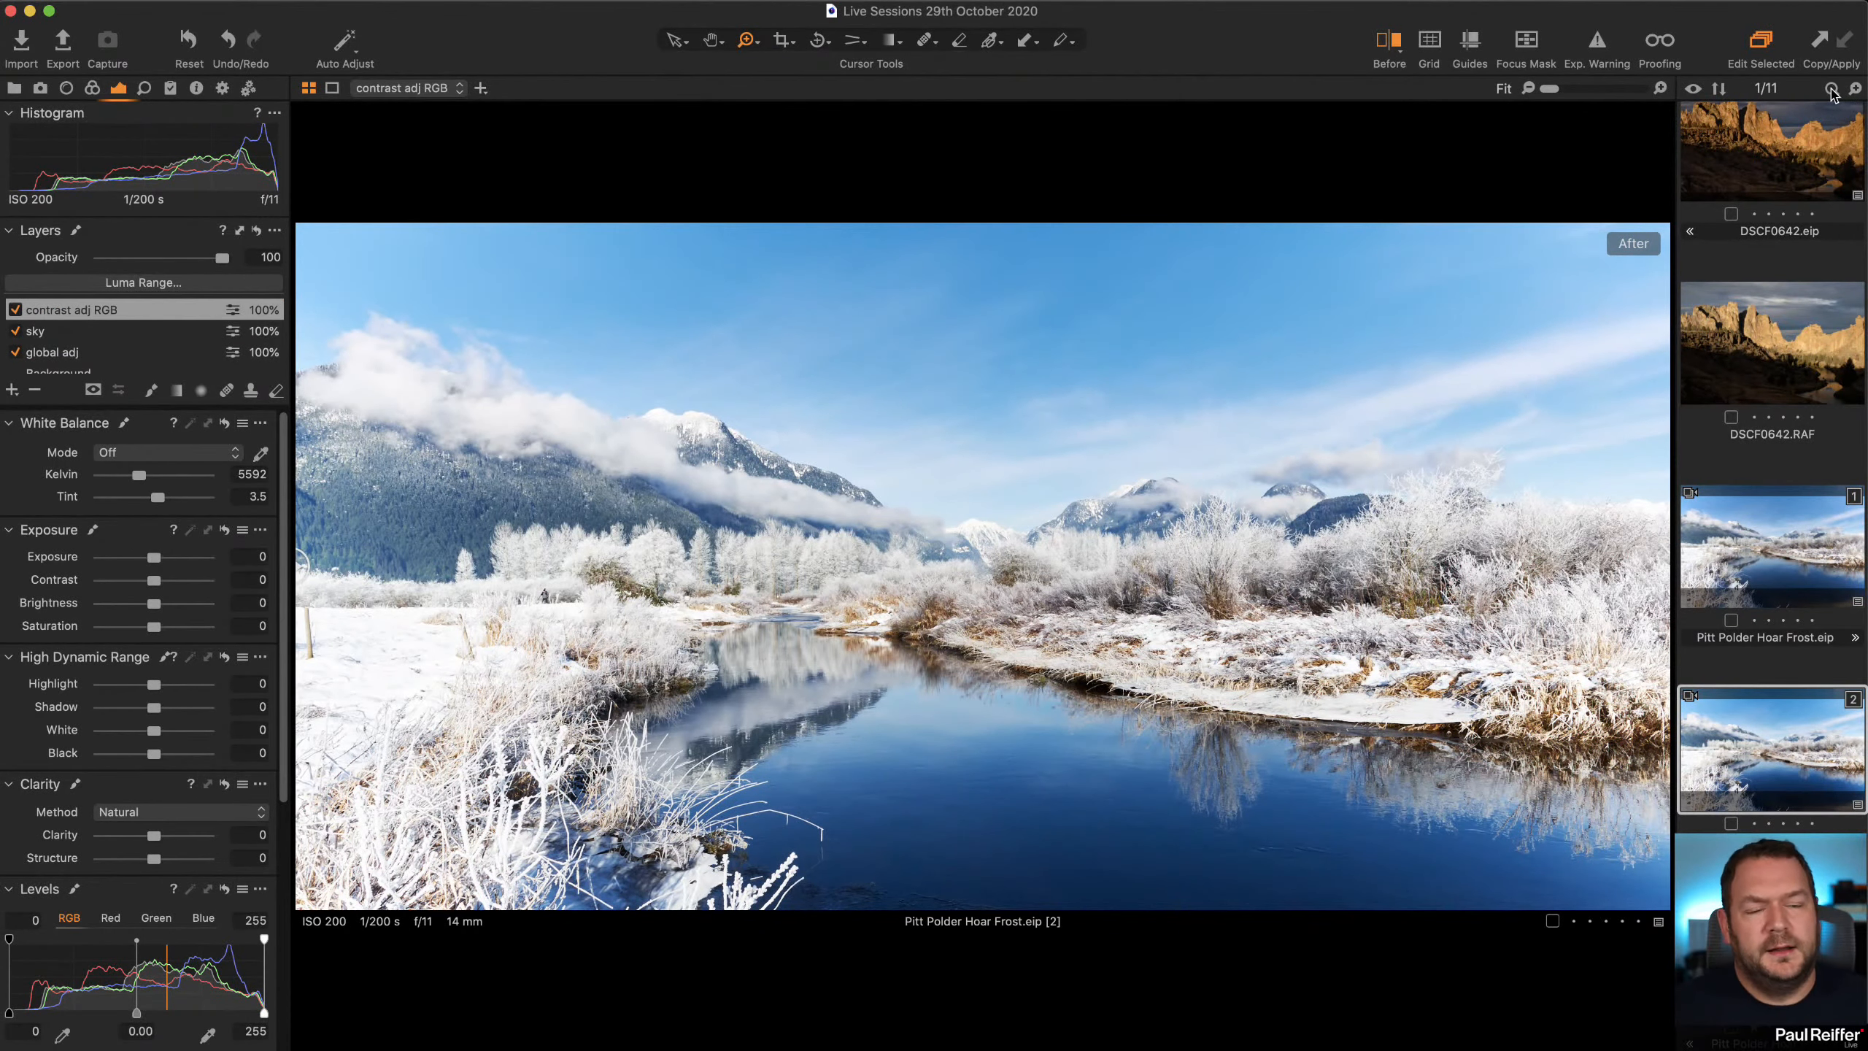
scroll(1779, 522, down, 3)
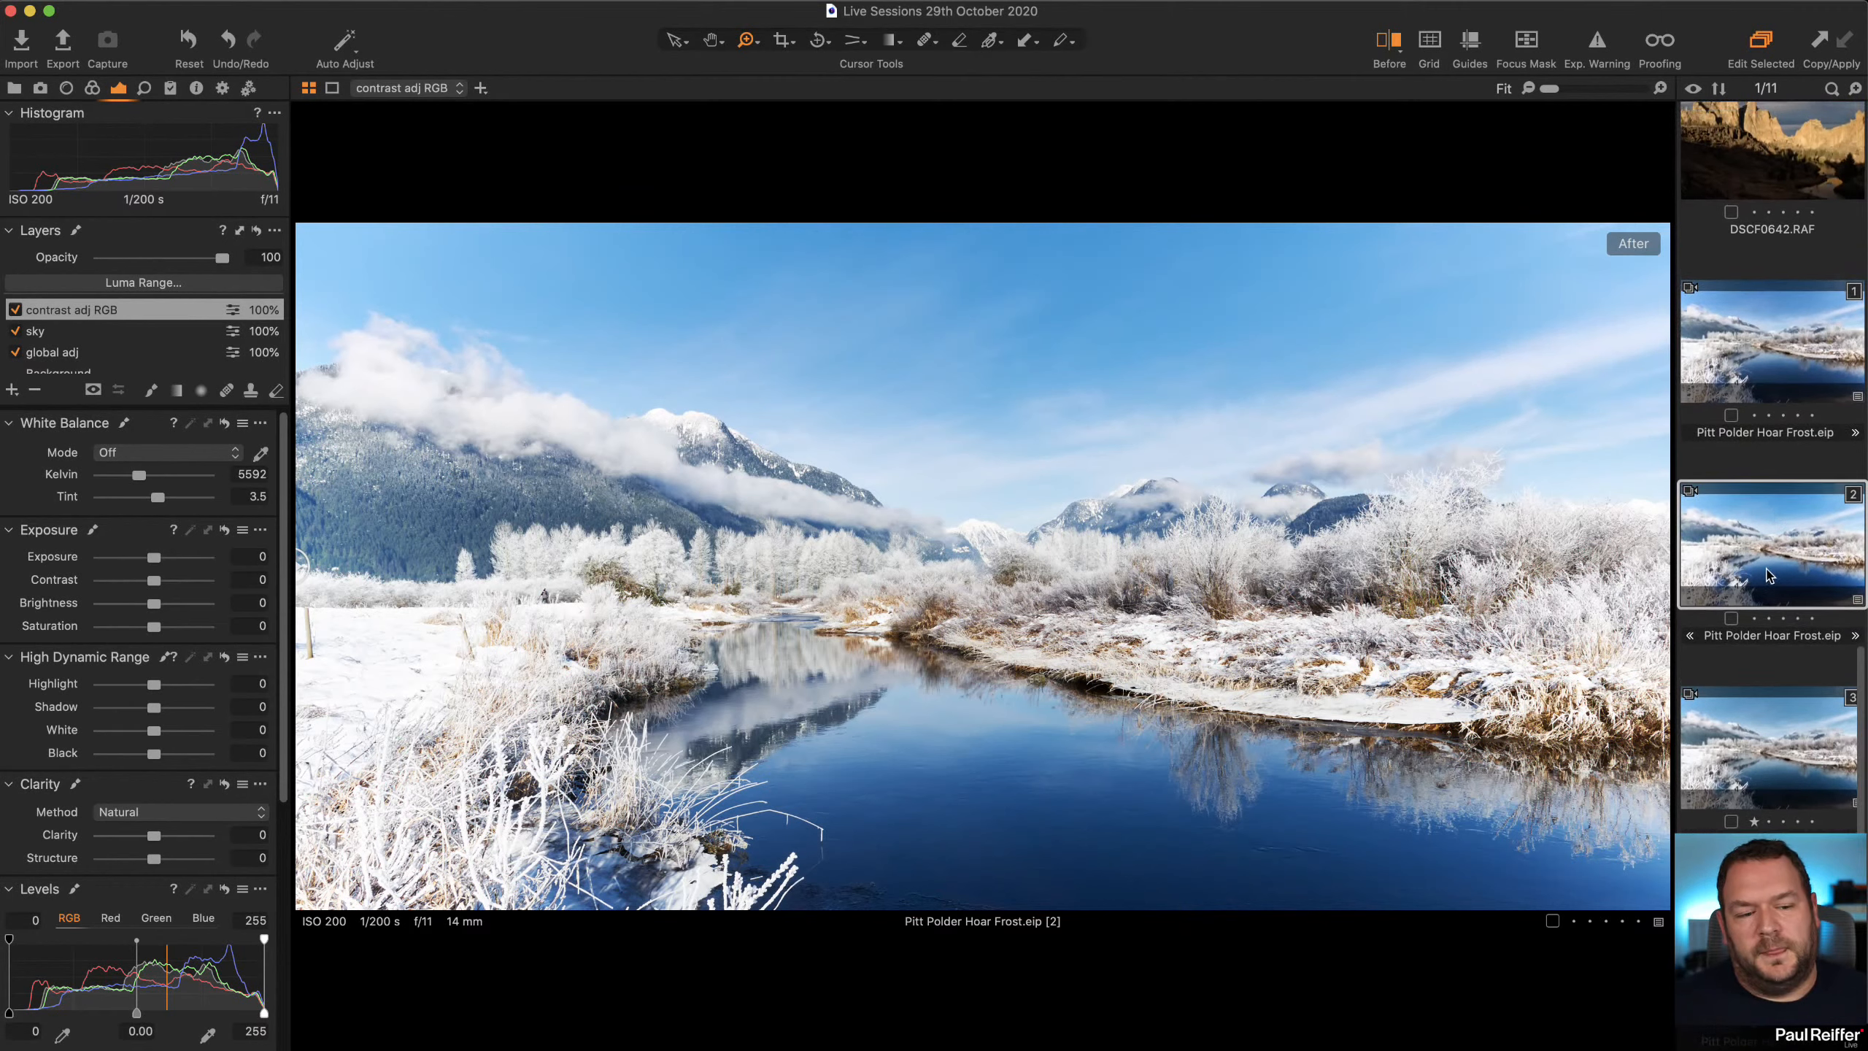
key(1)
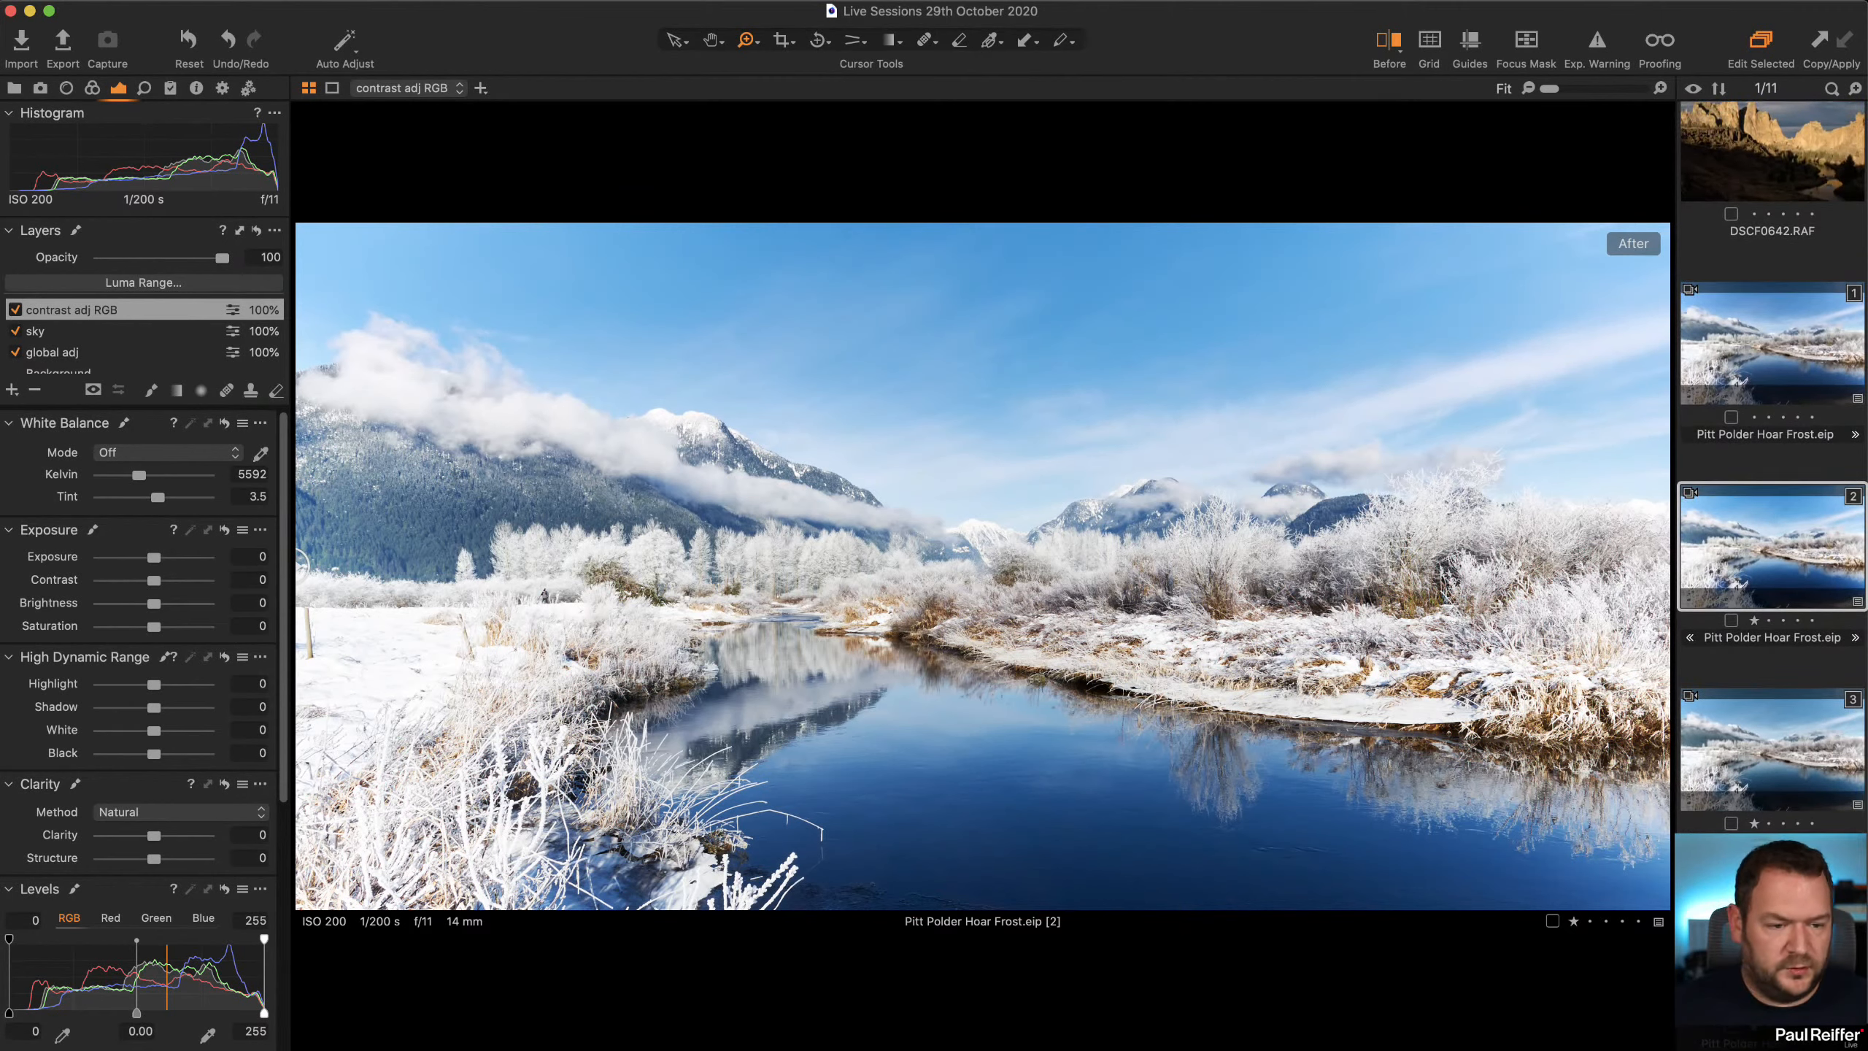
click(1776, 738)
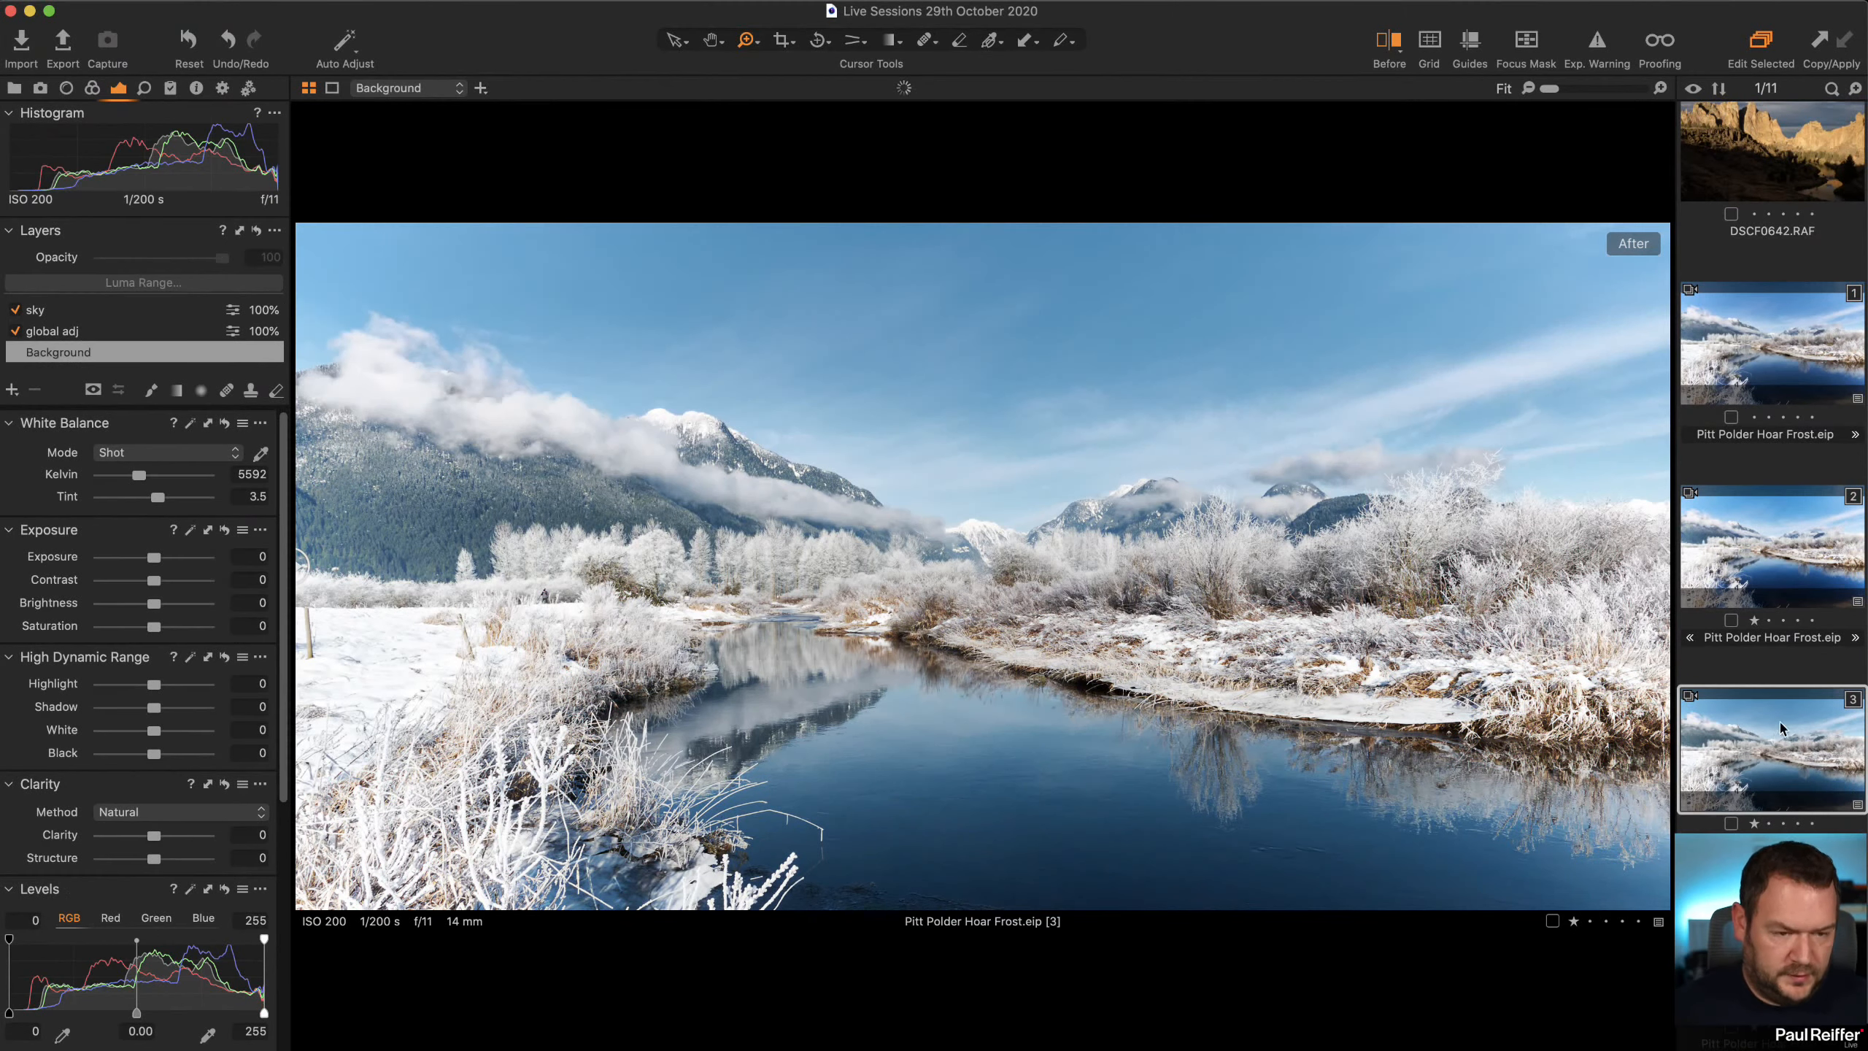
Filter the image browser to photos rated one star or higher
click(1830, 89)
click(1655, 113)
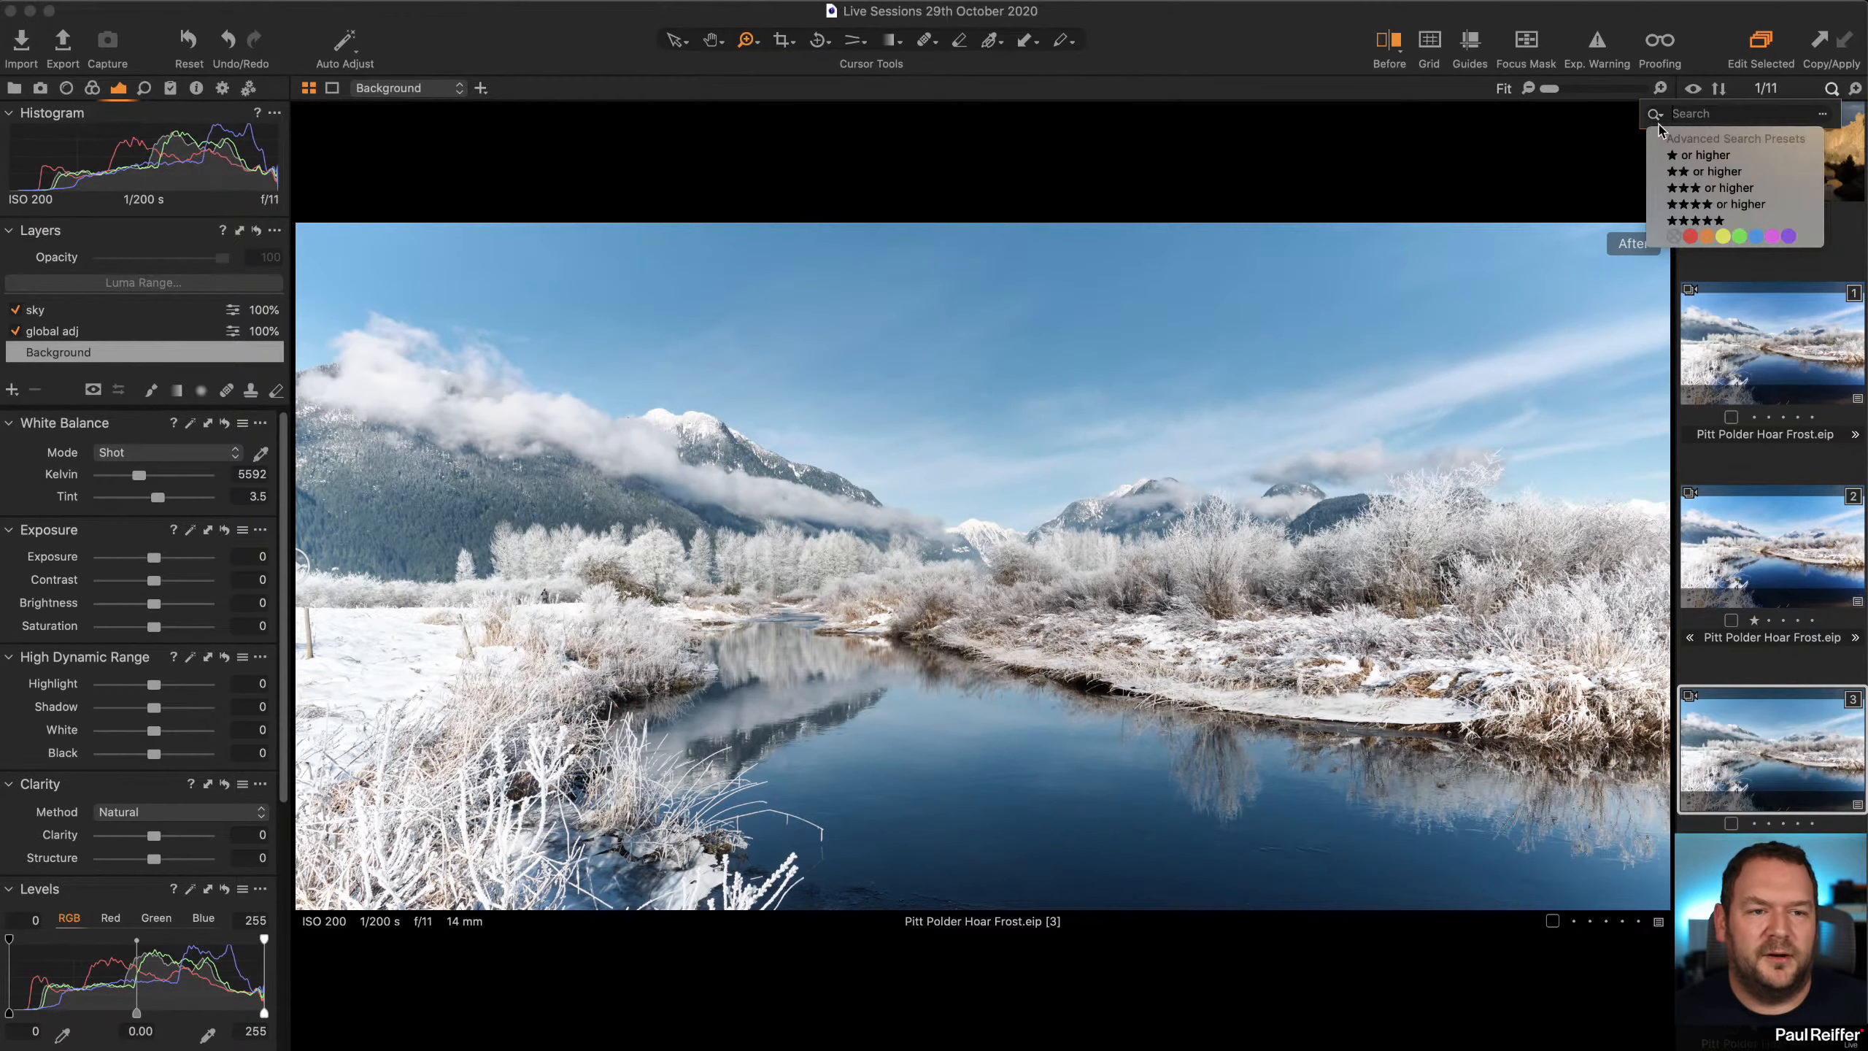
click(1691, 156)
click(1755, 183)
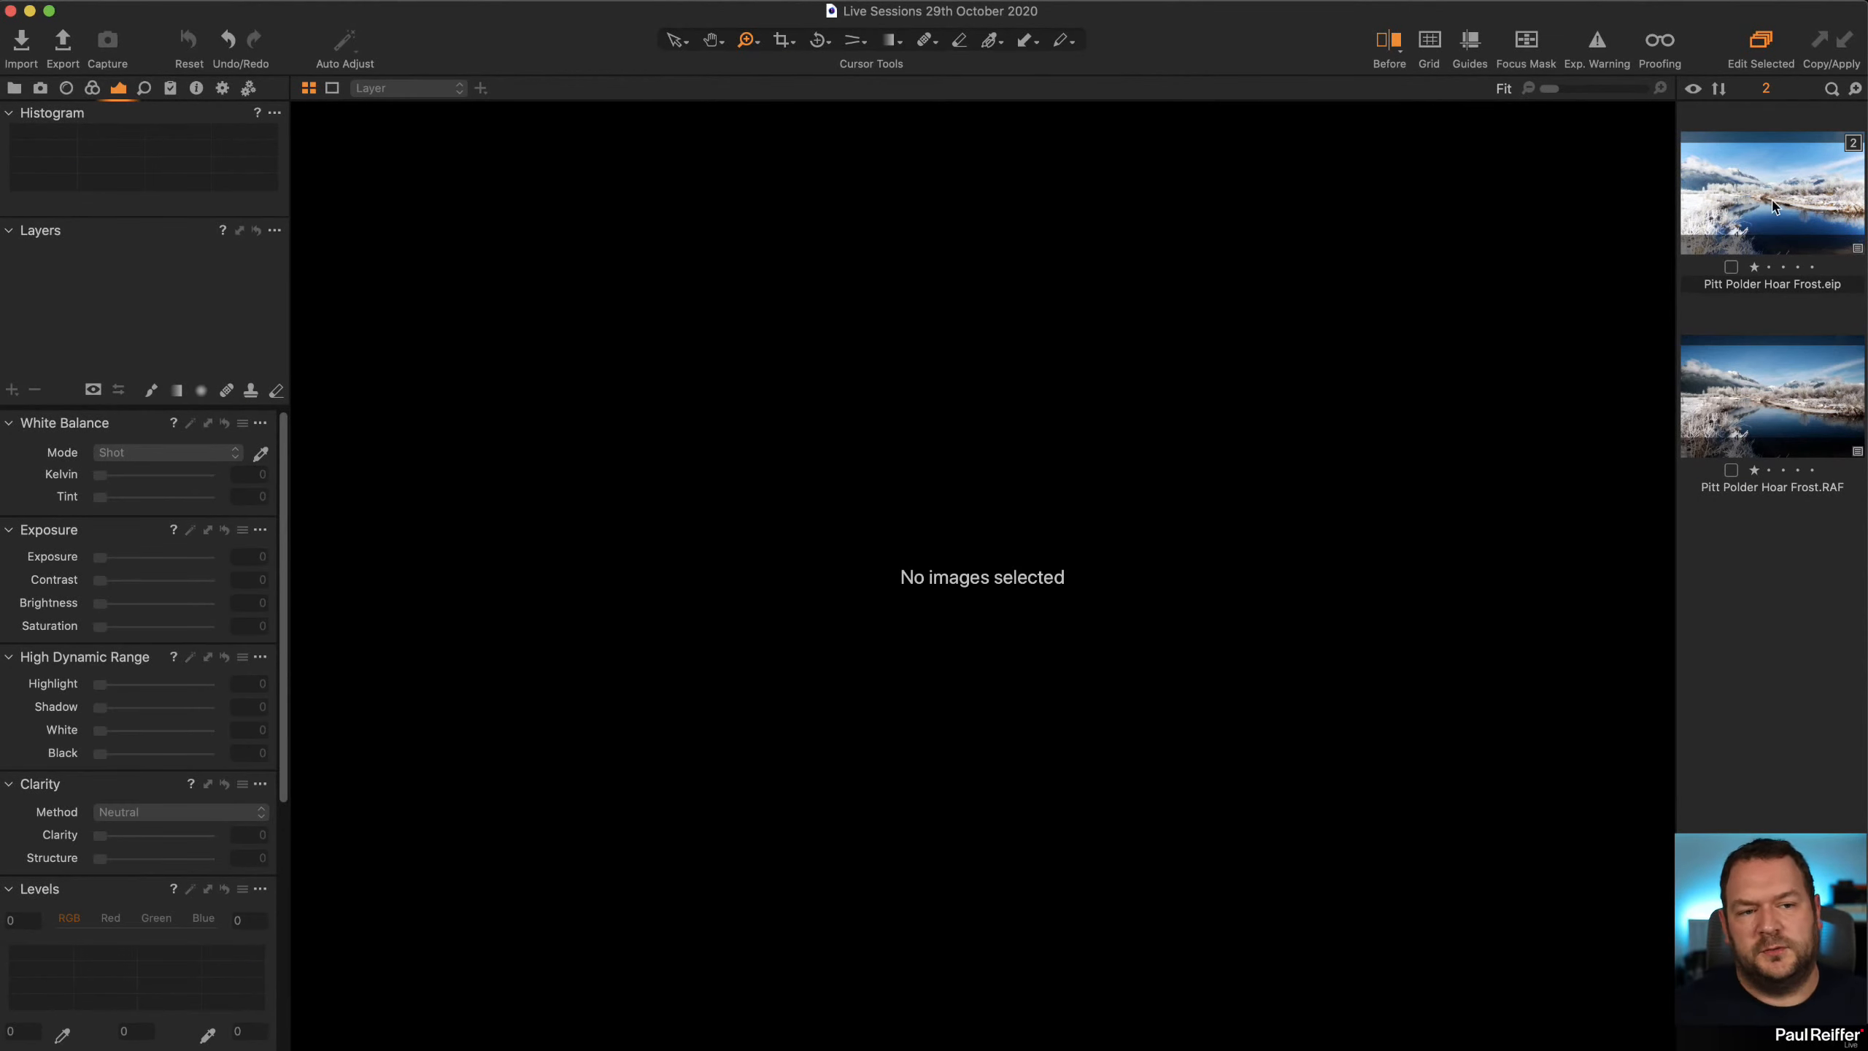
Show variant 2 of Pitt Polder Hoar Frost.eip with the before/after comparison turned off
click(1773, 205)
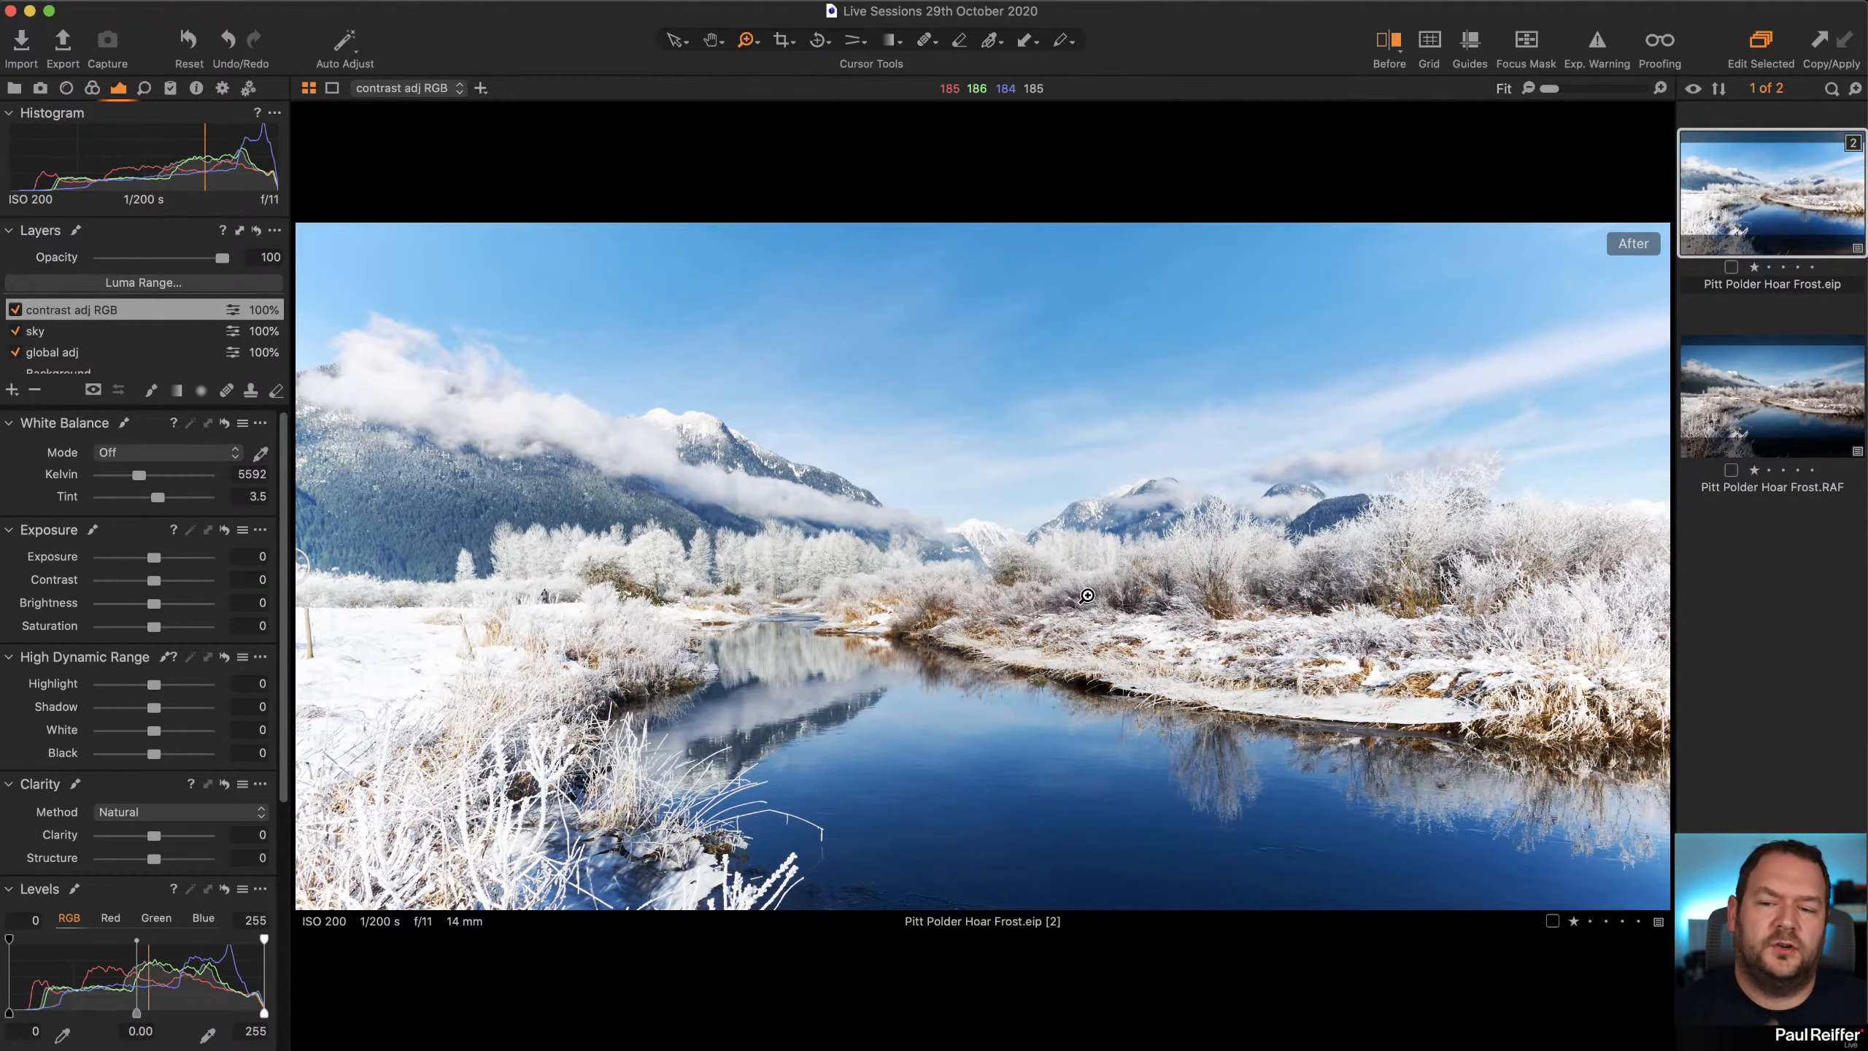
click(1389, 46)
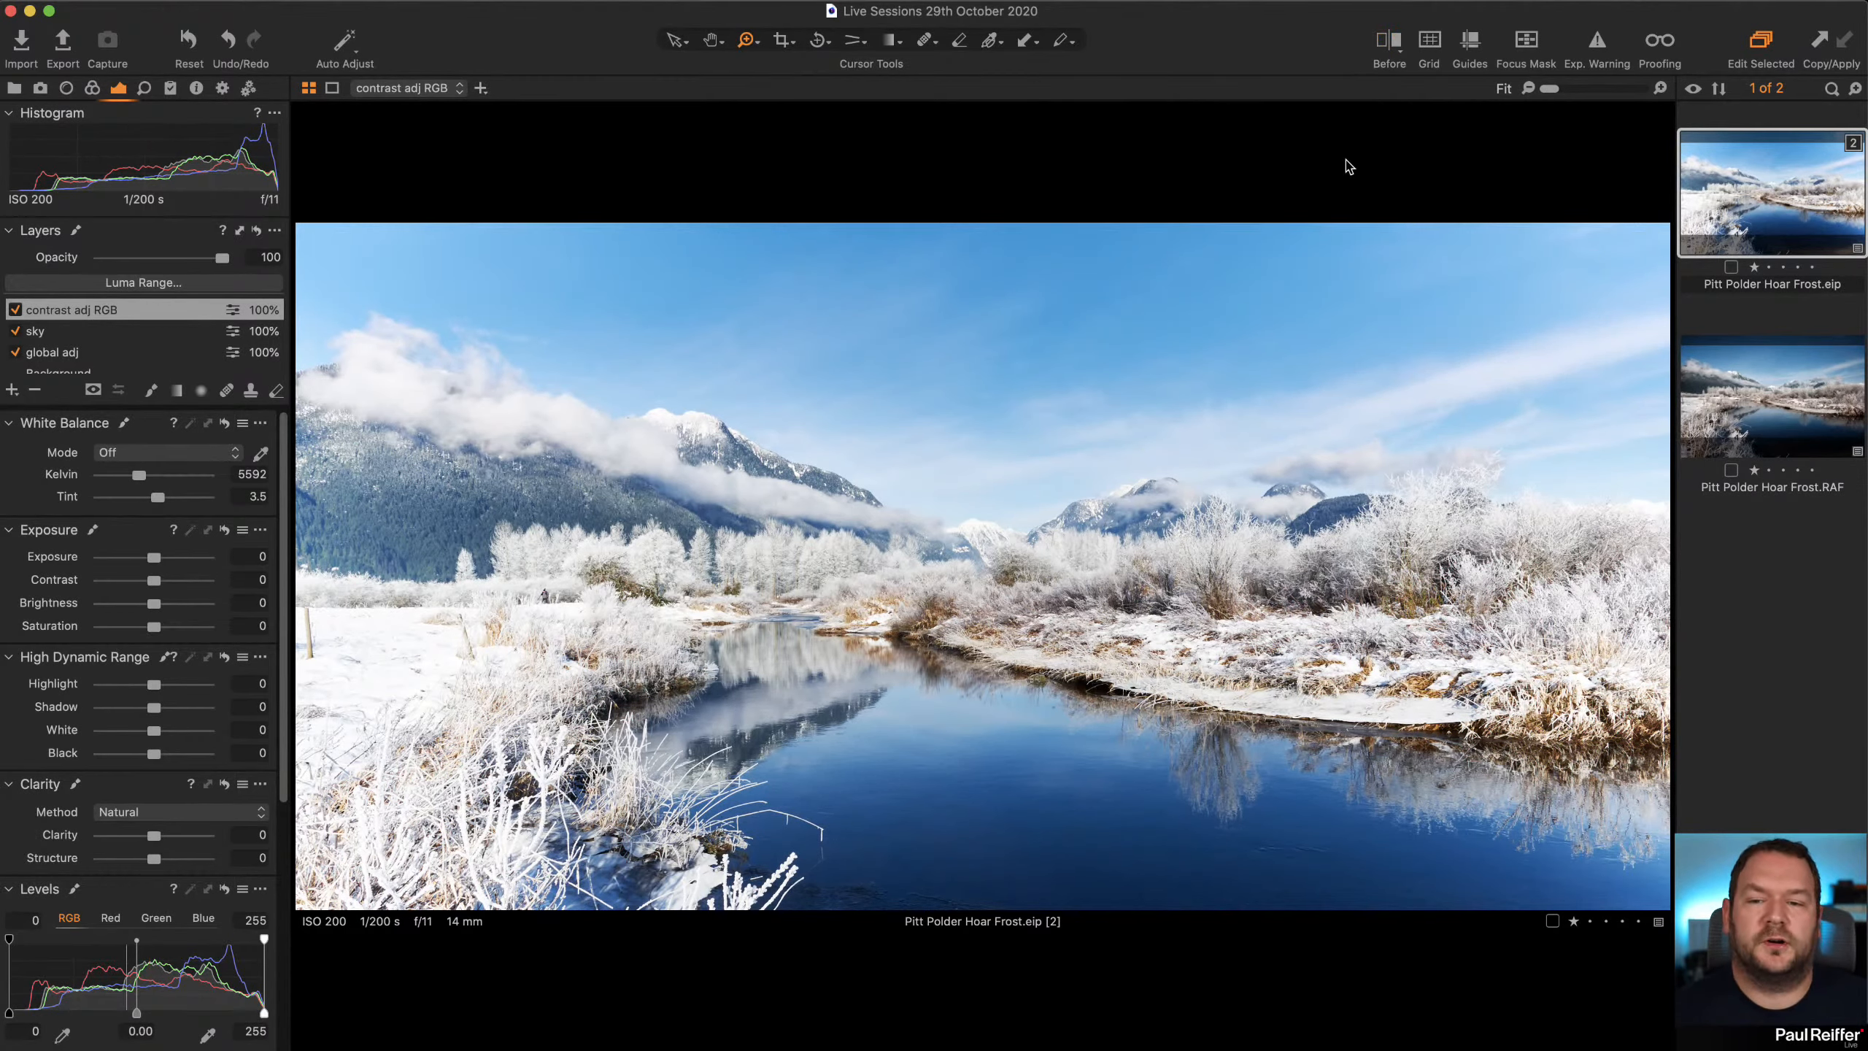
Create a new unadjusted variant of Pitt Polder Hoar Frost.RAF
click(1759, 403)
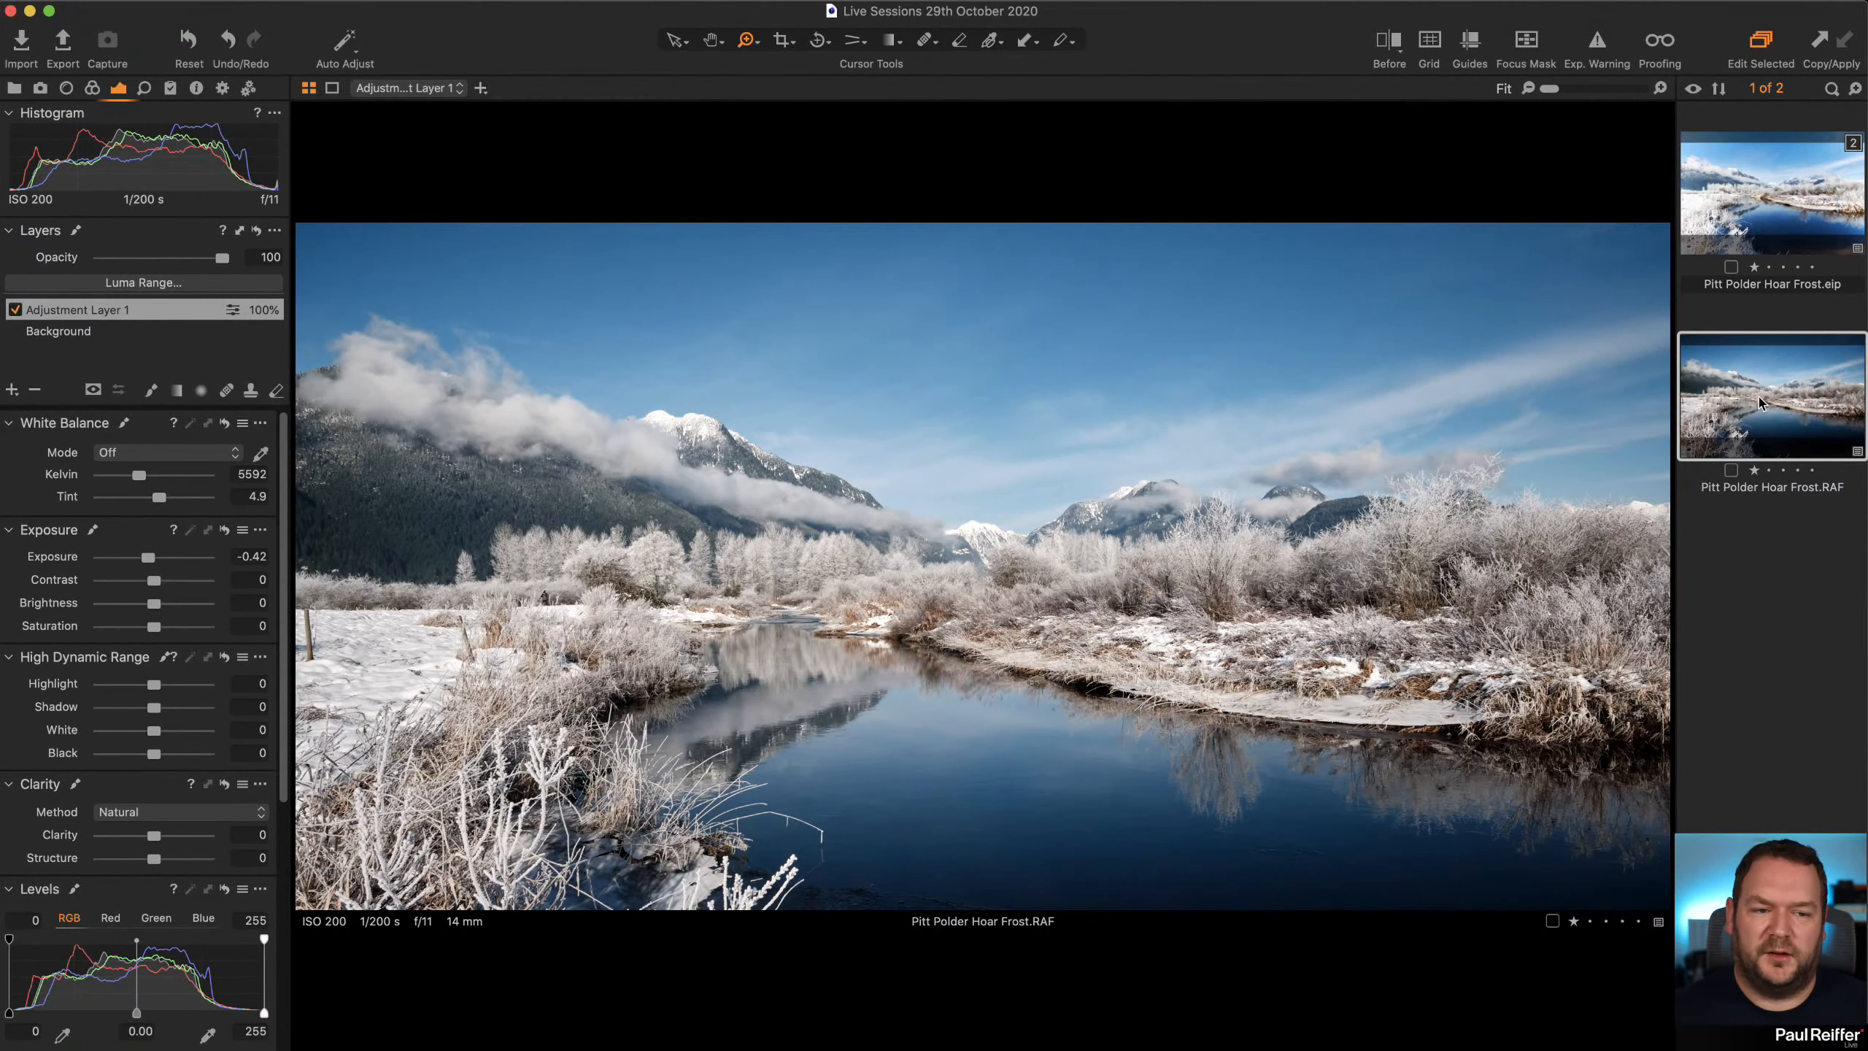
right_click(1760, 403)
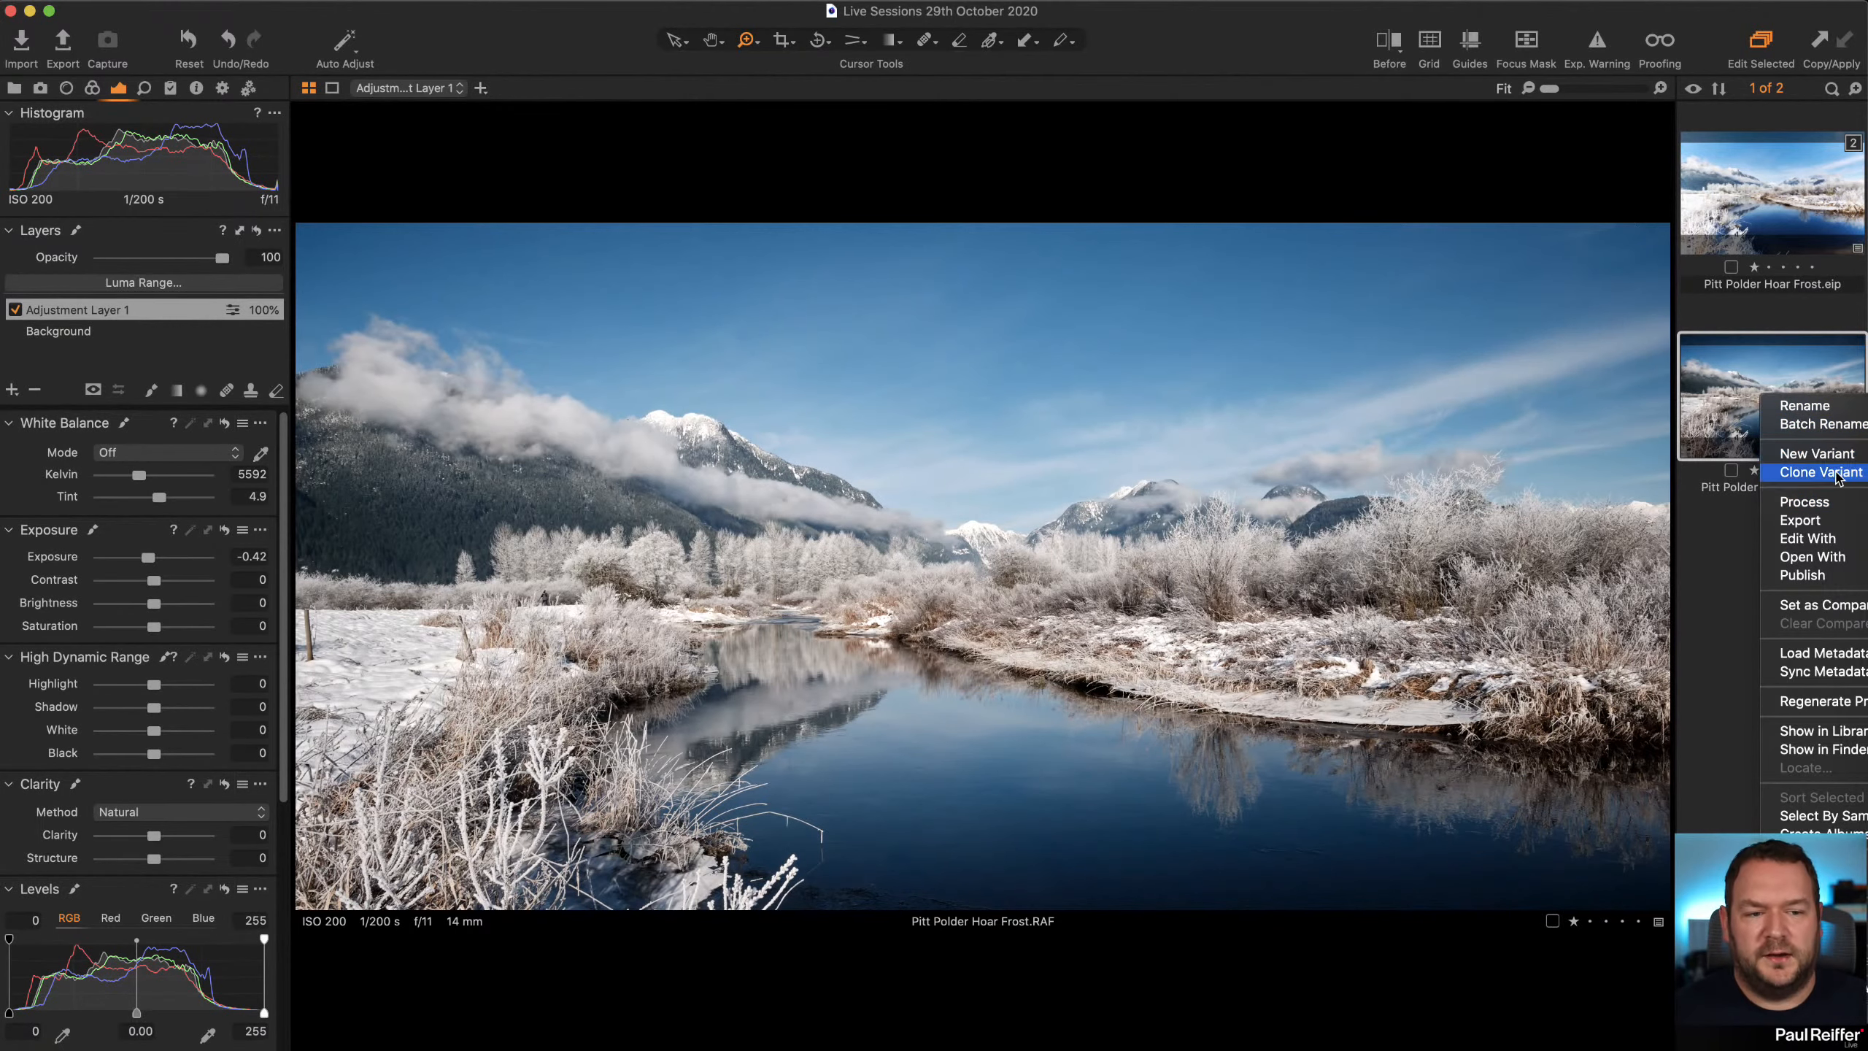
click(1824, 453)
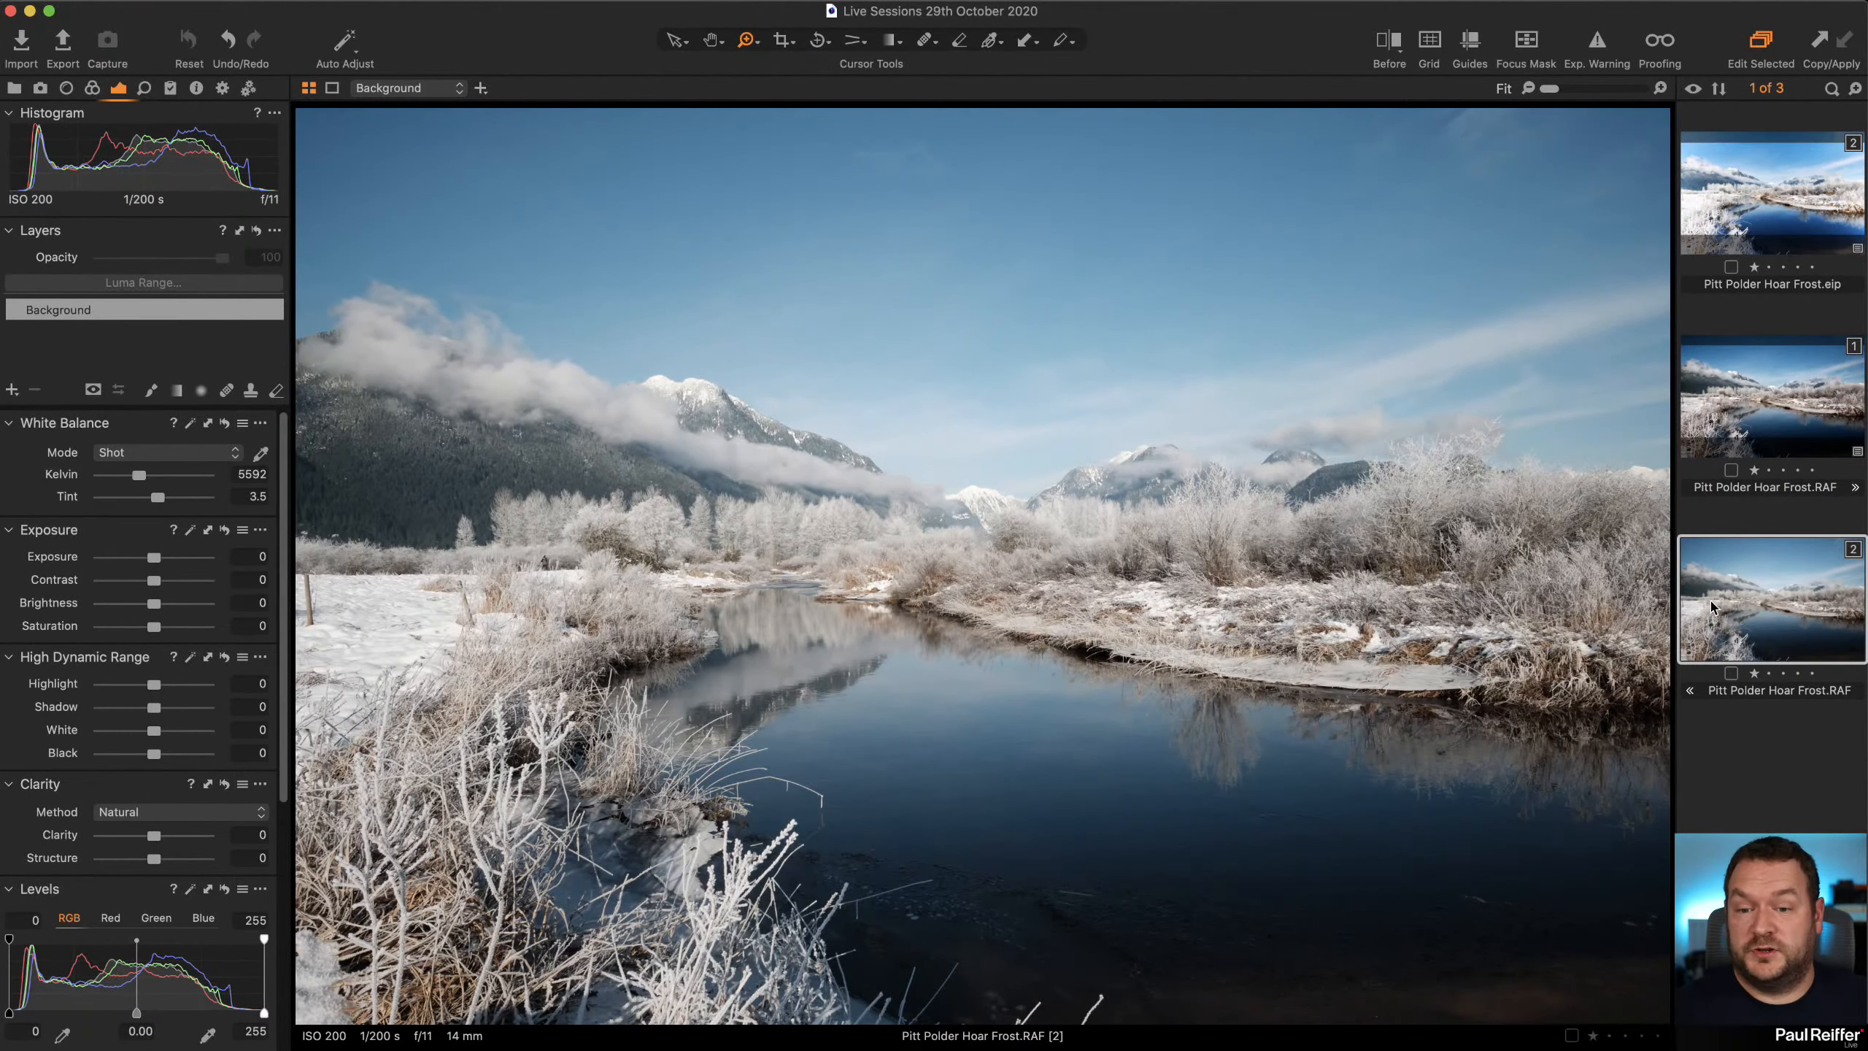
Compare variant 1 of Pitt Polder Hoar Frost.RAF with variant 2 of the .eip file
click(1782, 369)
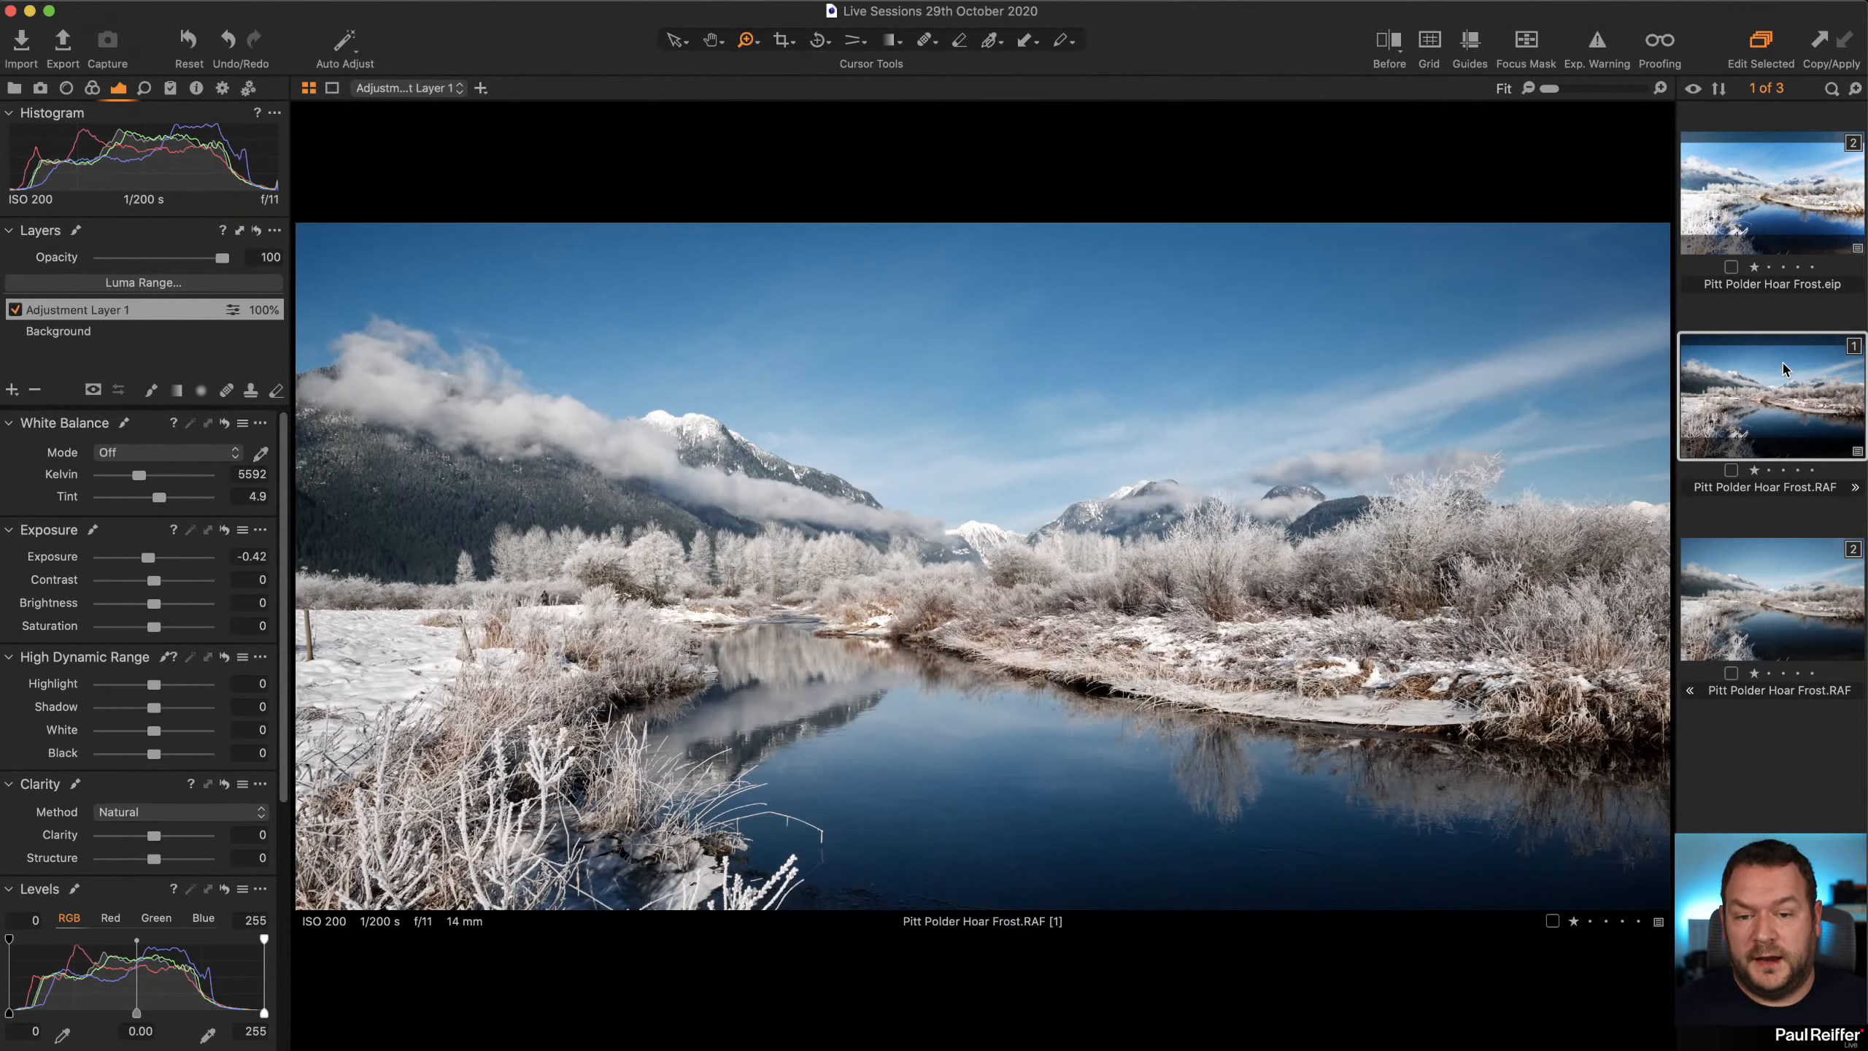
click(1769, 197)
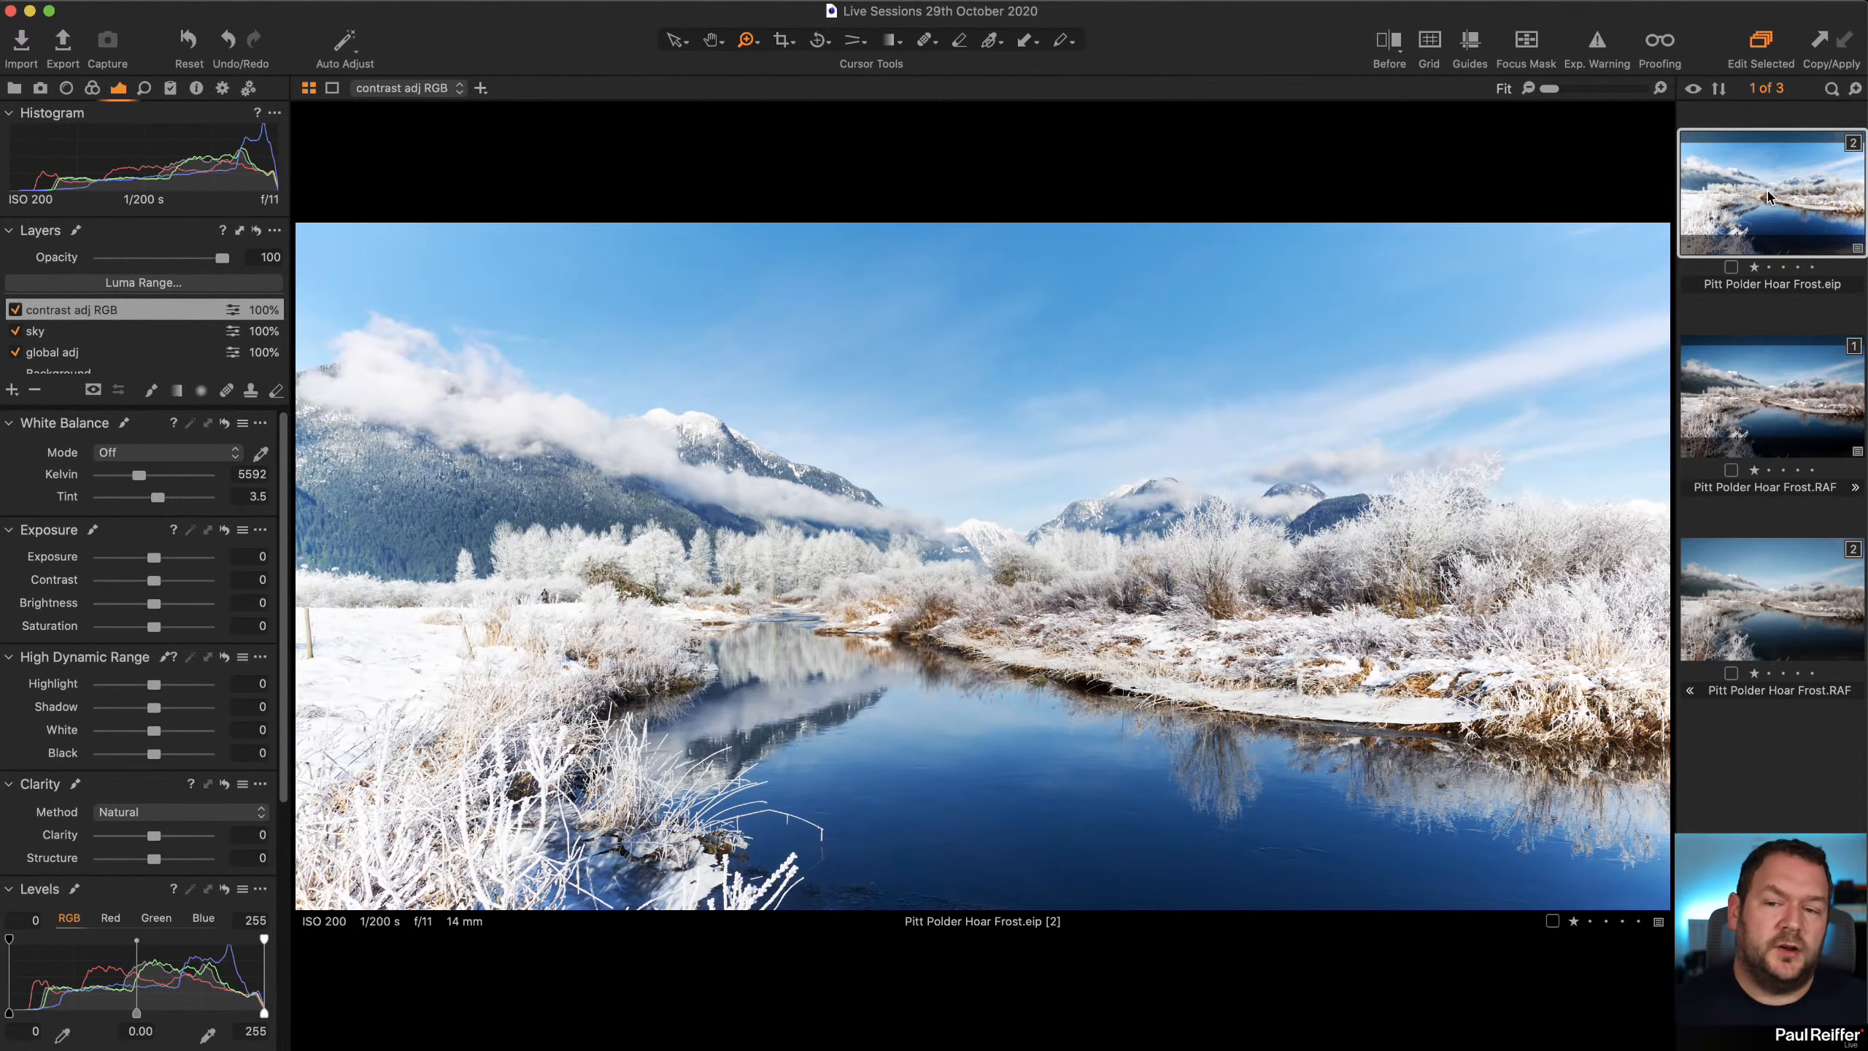
click(1757, 391)
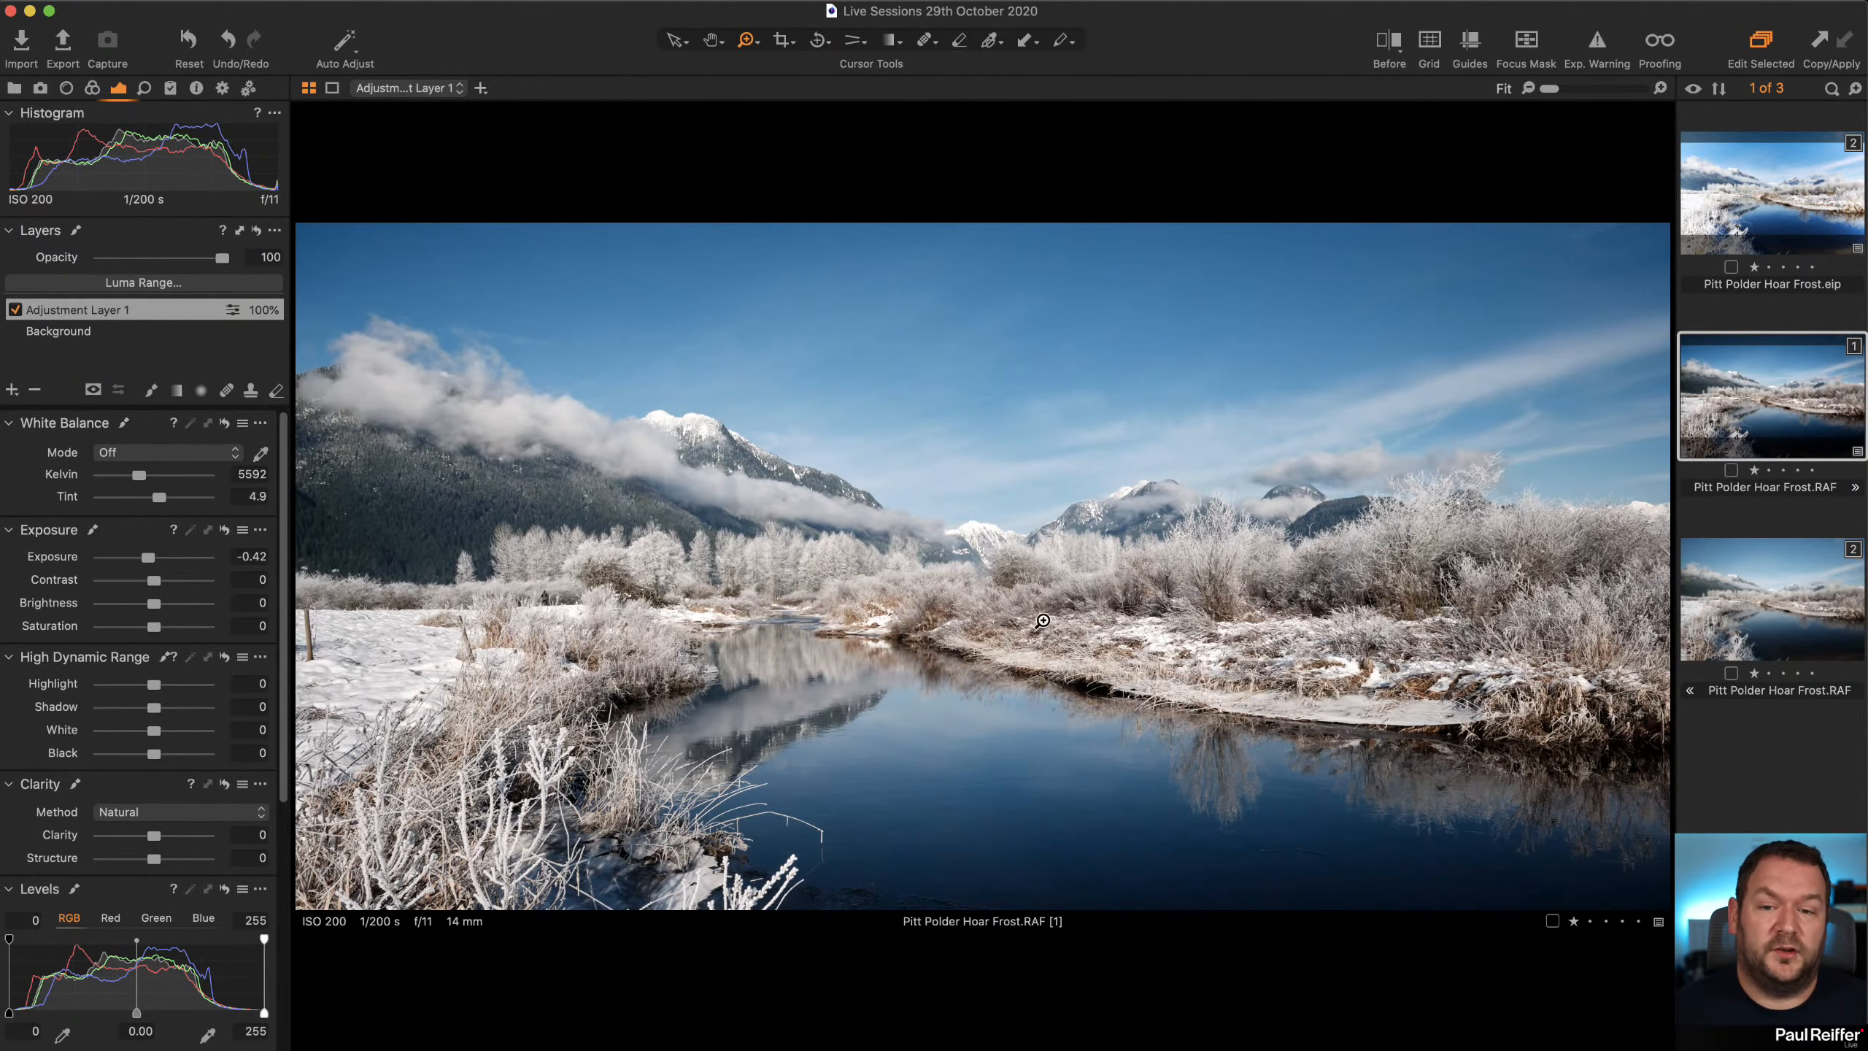
Add a new adjustment layer named Trees to variant 1 of Pitt Polder Hoar Frost.RAF
key(period)
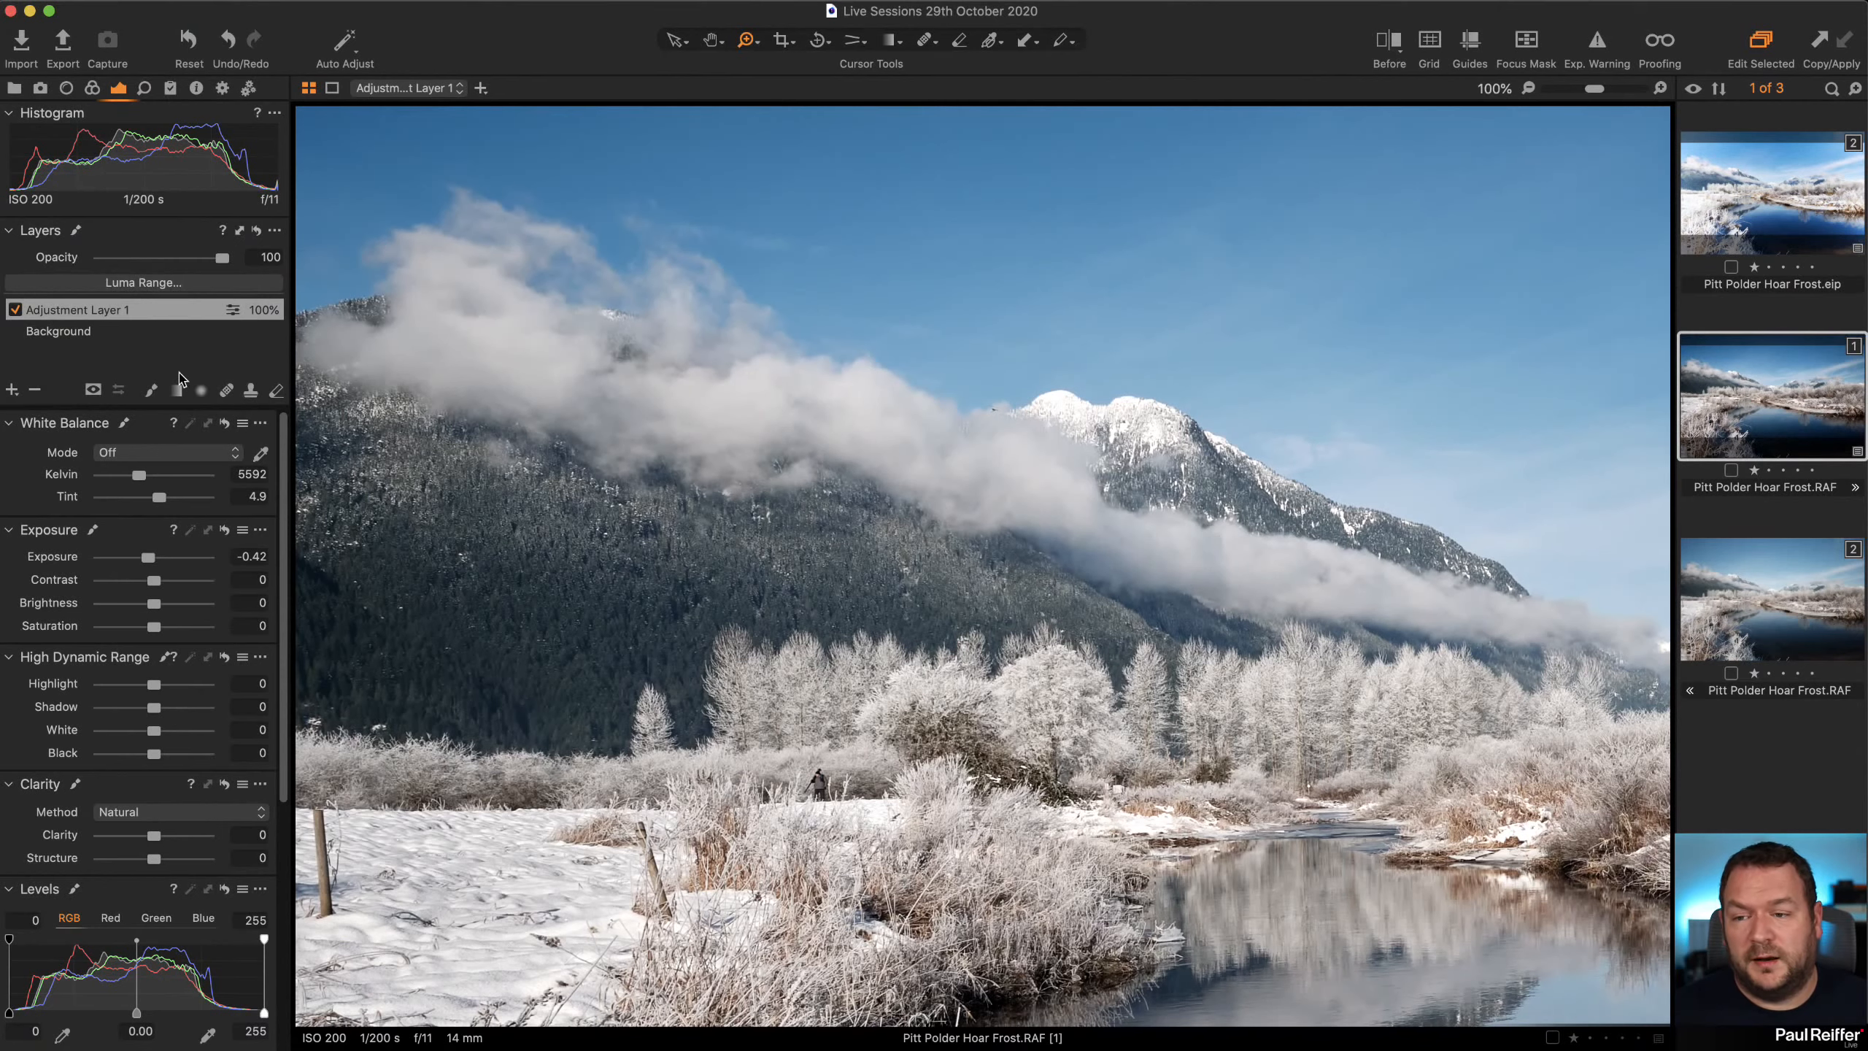
click(12, 389)
double_click(71, 311)
text(Tree)
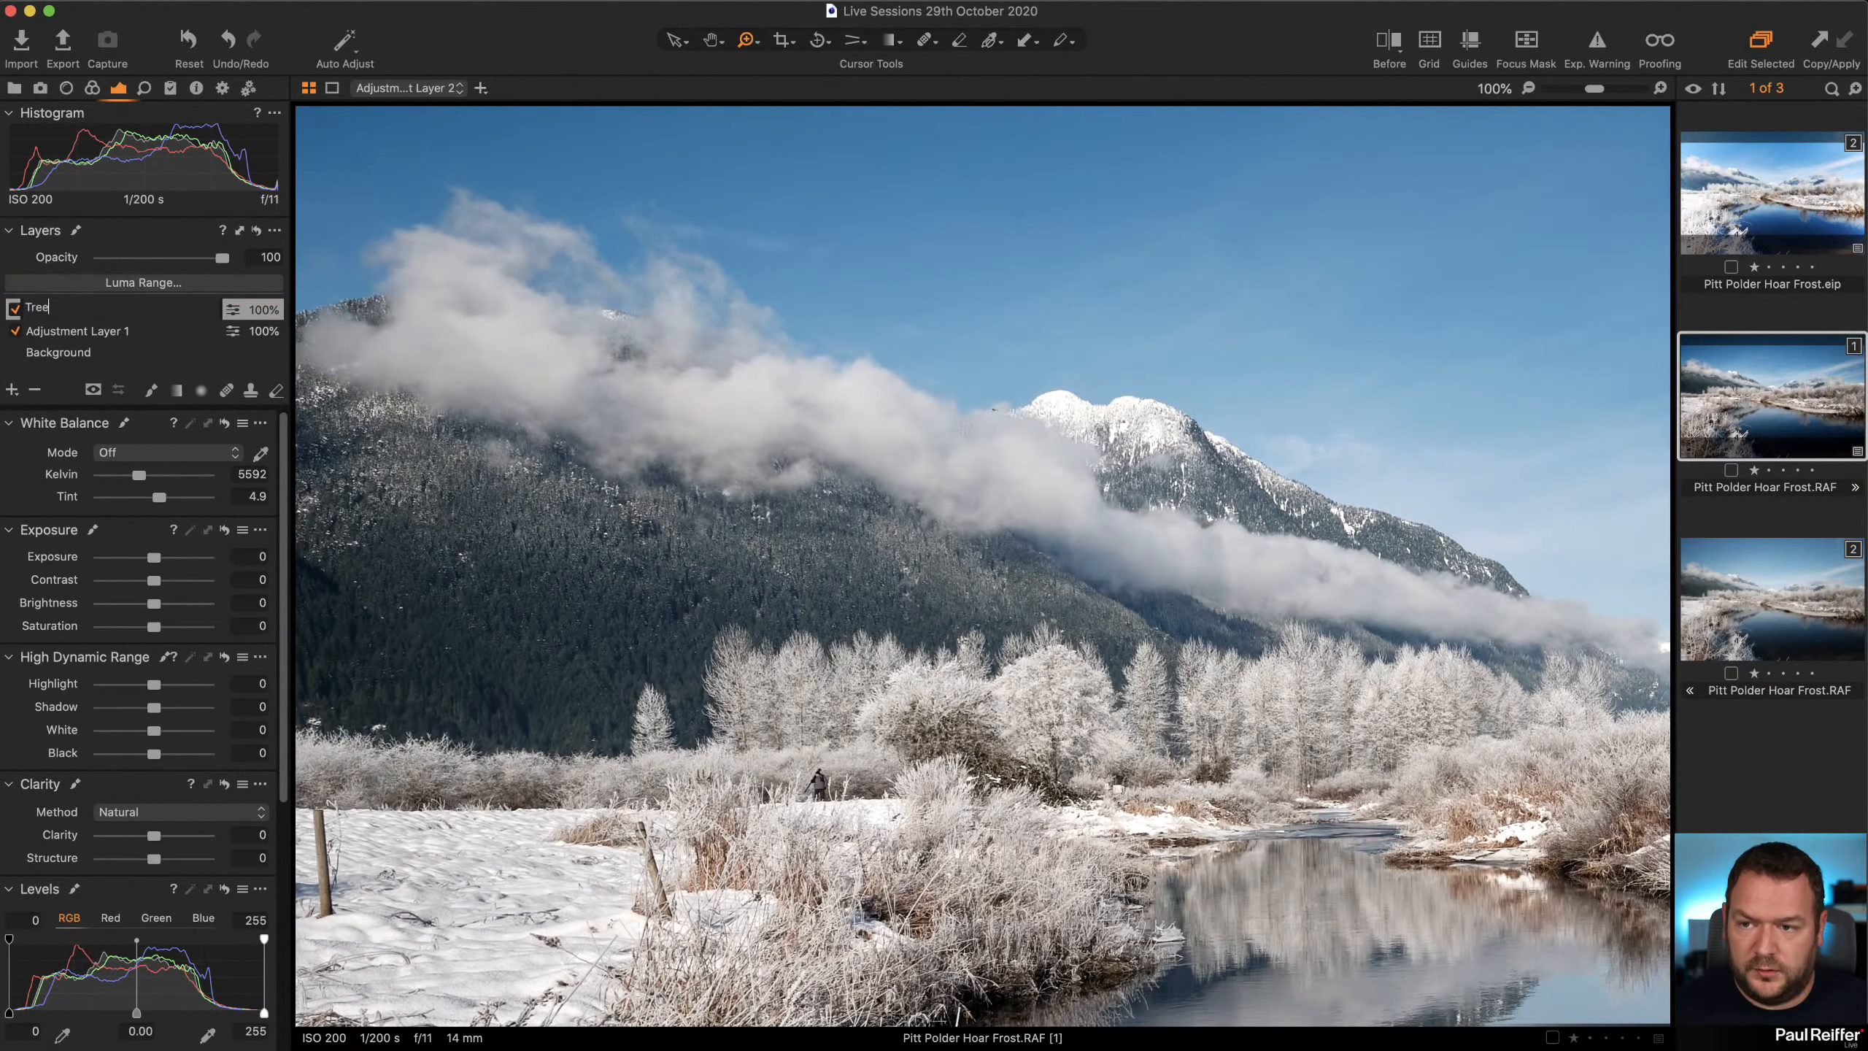
text(s)
key(Return)
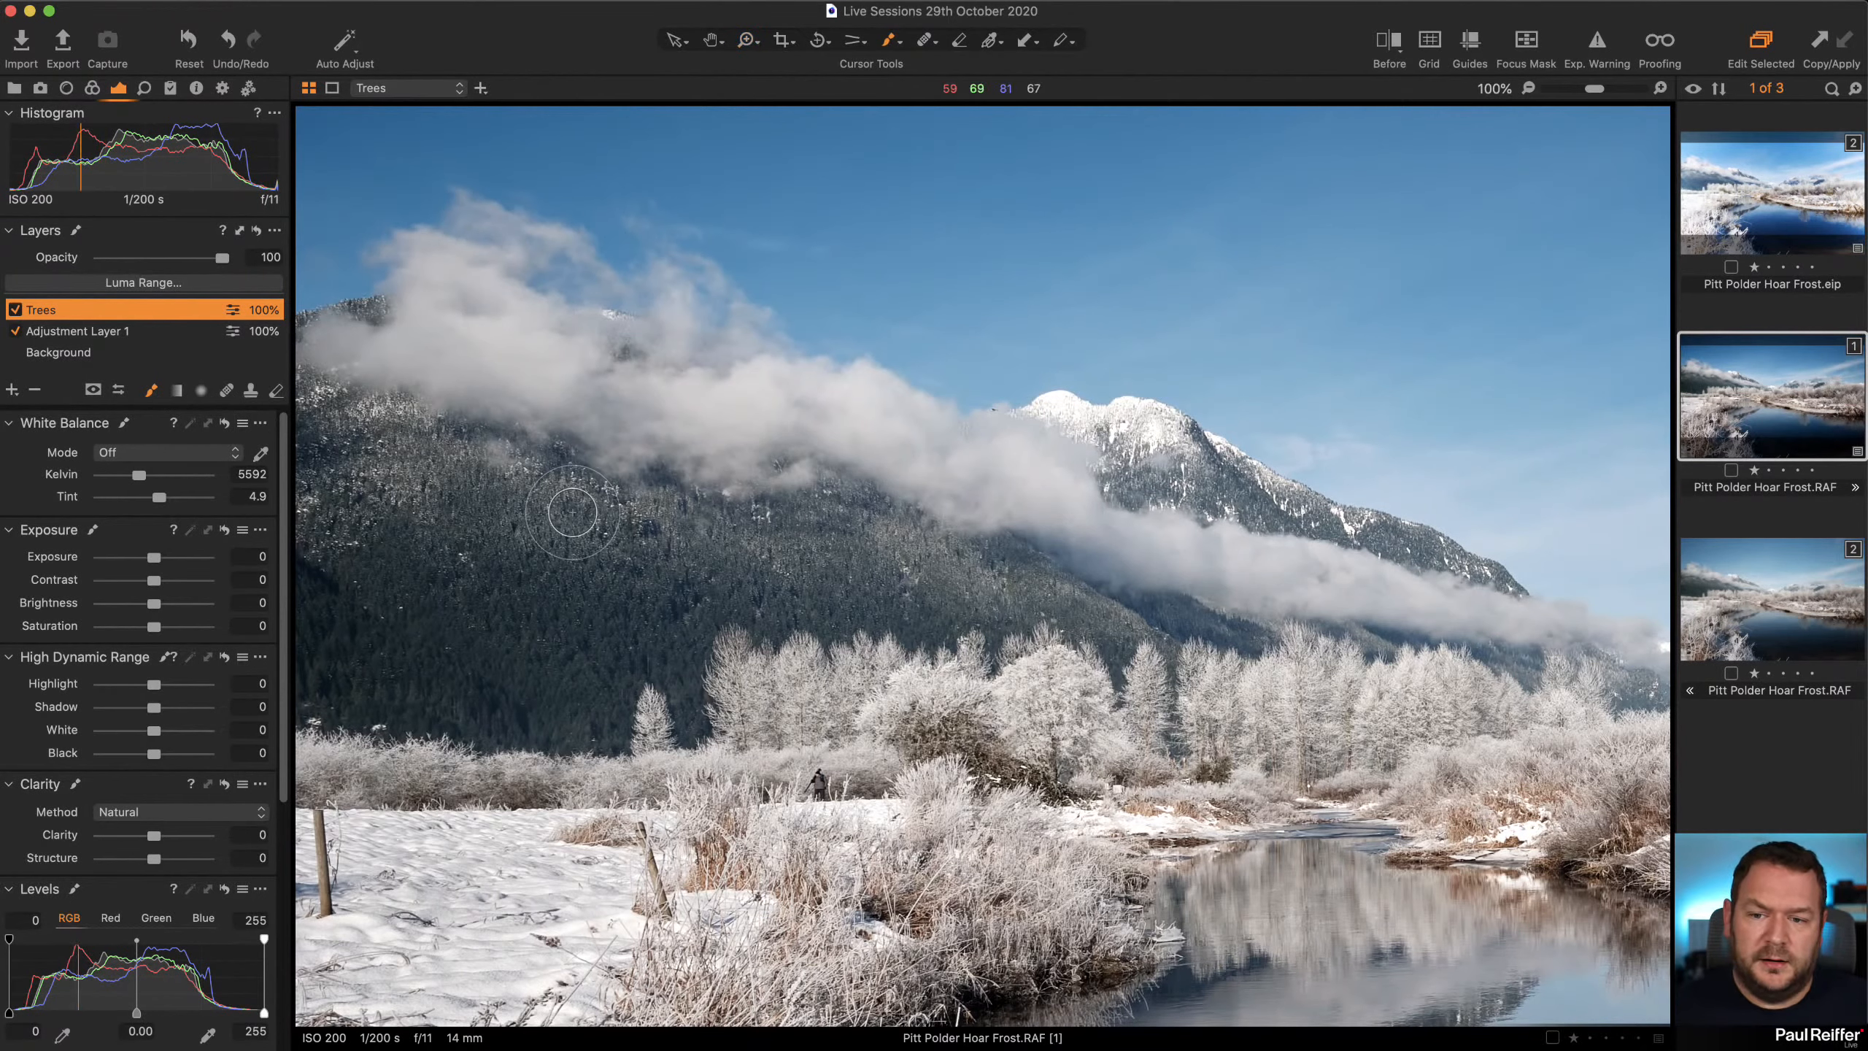
Brush the Trees layer's mask over the forested mountainside with an enlarged brush and set the layer's Clarity to 55
right_click(575, 511)
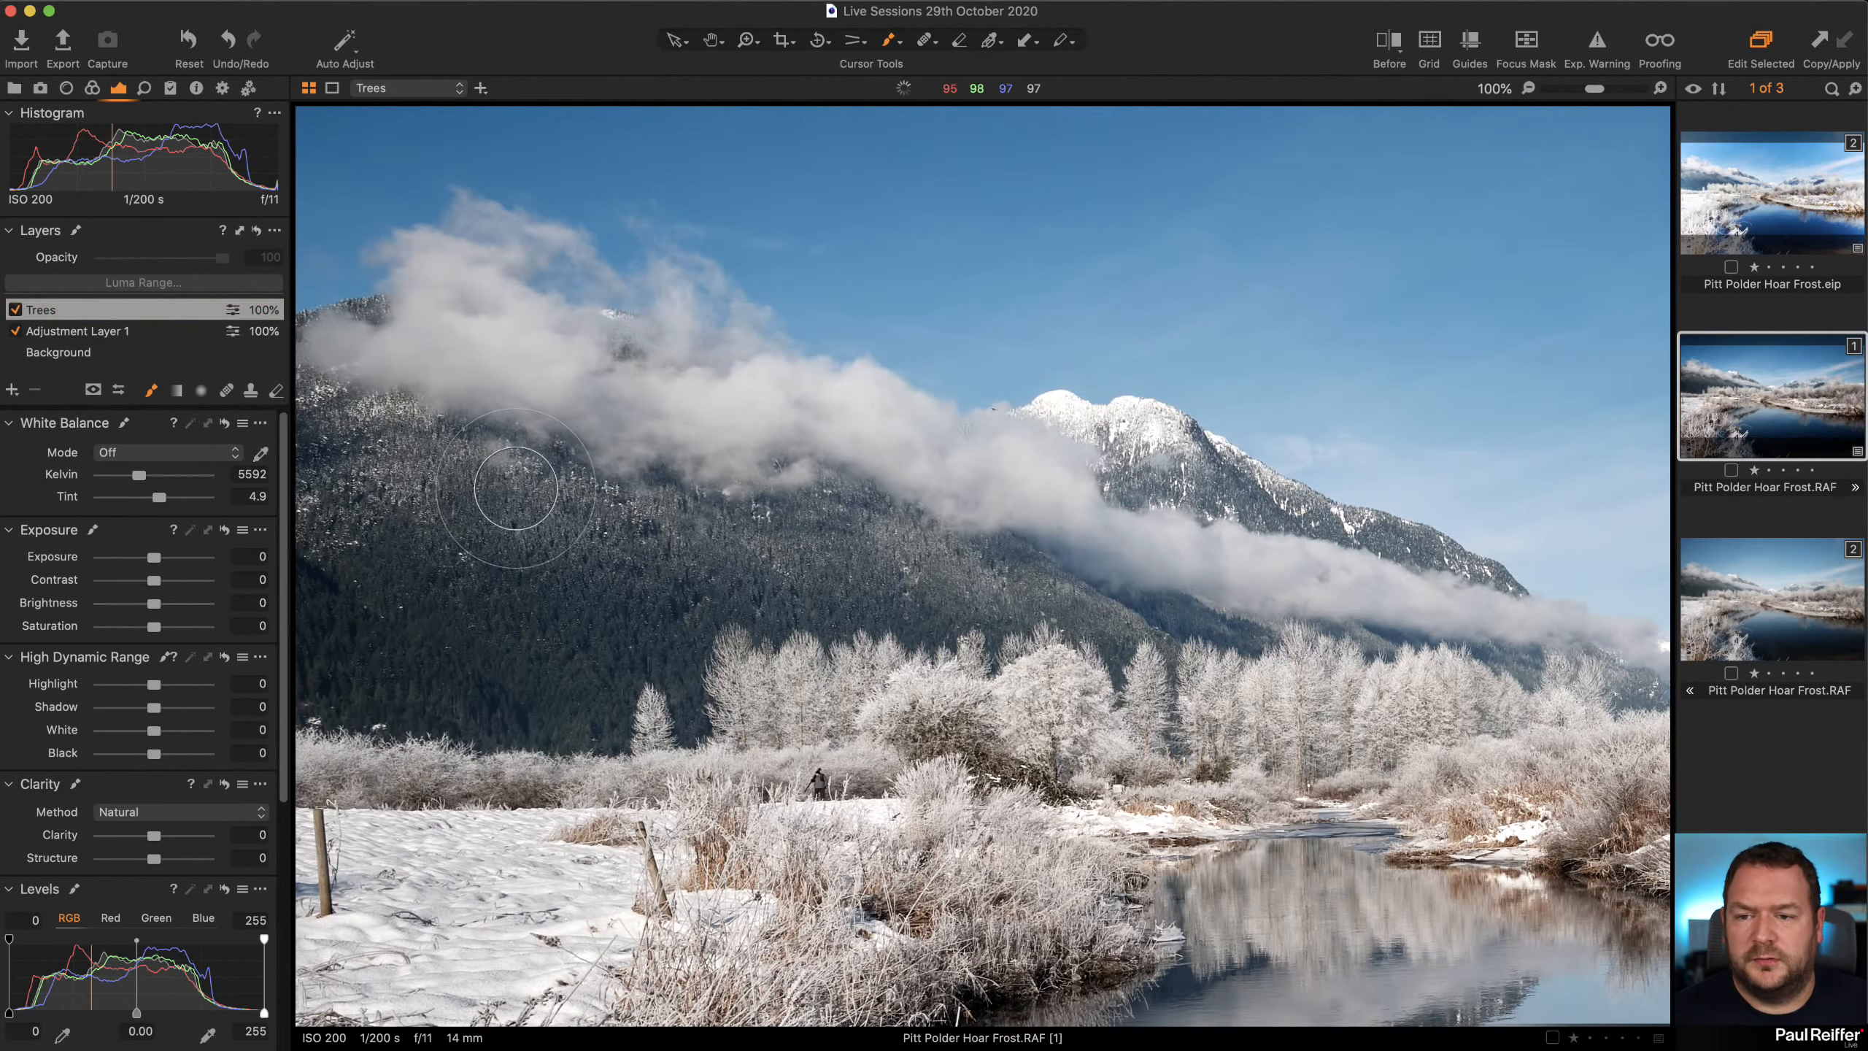
mouse_move(491, 501)
mouse_down()
mouse_move(399, 486)
mouse_move(330, 545)
mouse_move(431, 614)
mouse_move(572, 667)
mouse_move(740, 693)
mouse_move(479, 593)
mouse_move(538, 539)
mouse_move(472, 509)
mouse_move(550, 550)
mouse_move(607, 664)
mouse_move(775, 538)
mouse_move(852, 553)
mouse_move(792, 589)
mouse_move(1302, 641)
mouse_move(1134, 470)
mouse_move(1377, 559)
mouse_move(1476, 619)
mouse_move(1428, 634)
mouse_move(1642, 693)
mouse_move(1364, 653)
mouse_up()
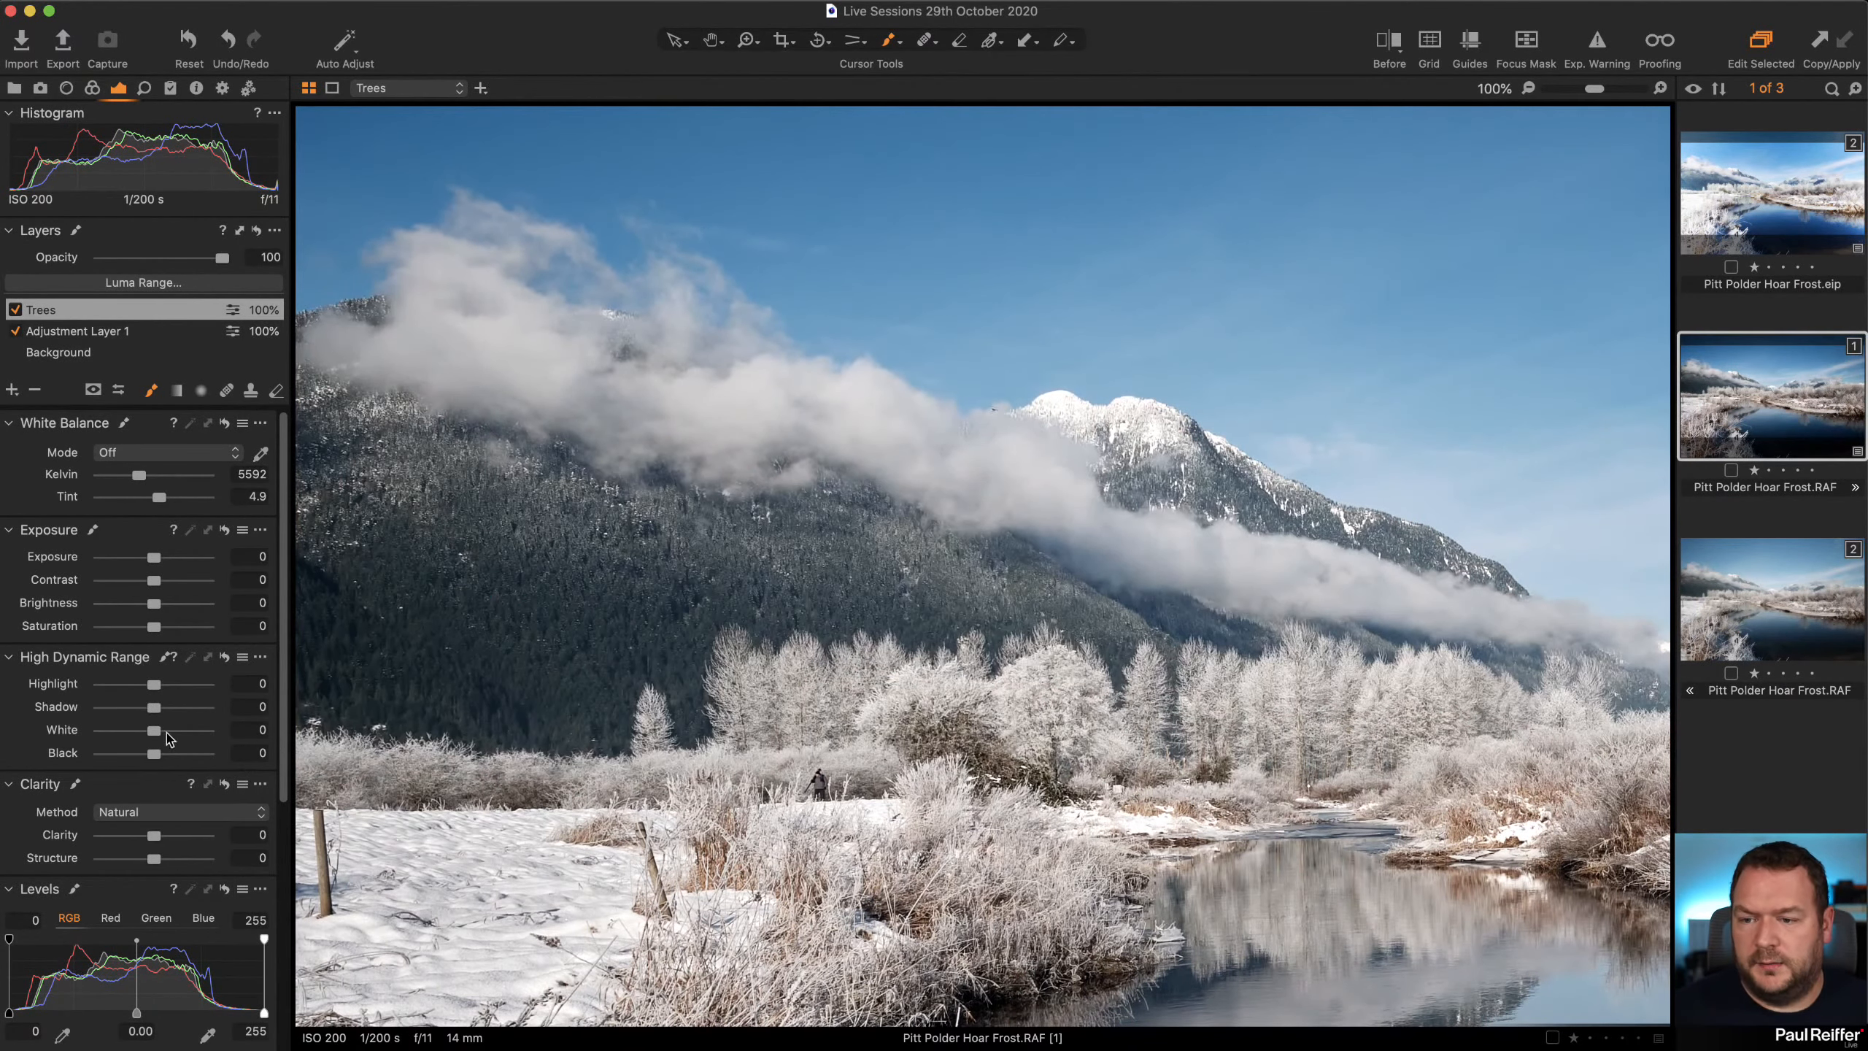
click(184, 838)
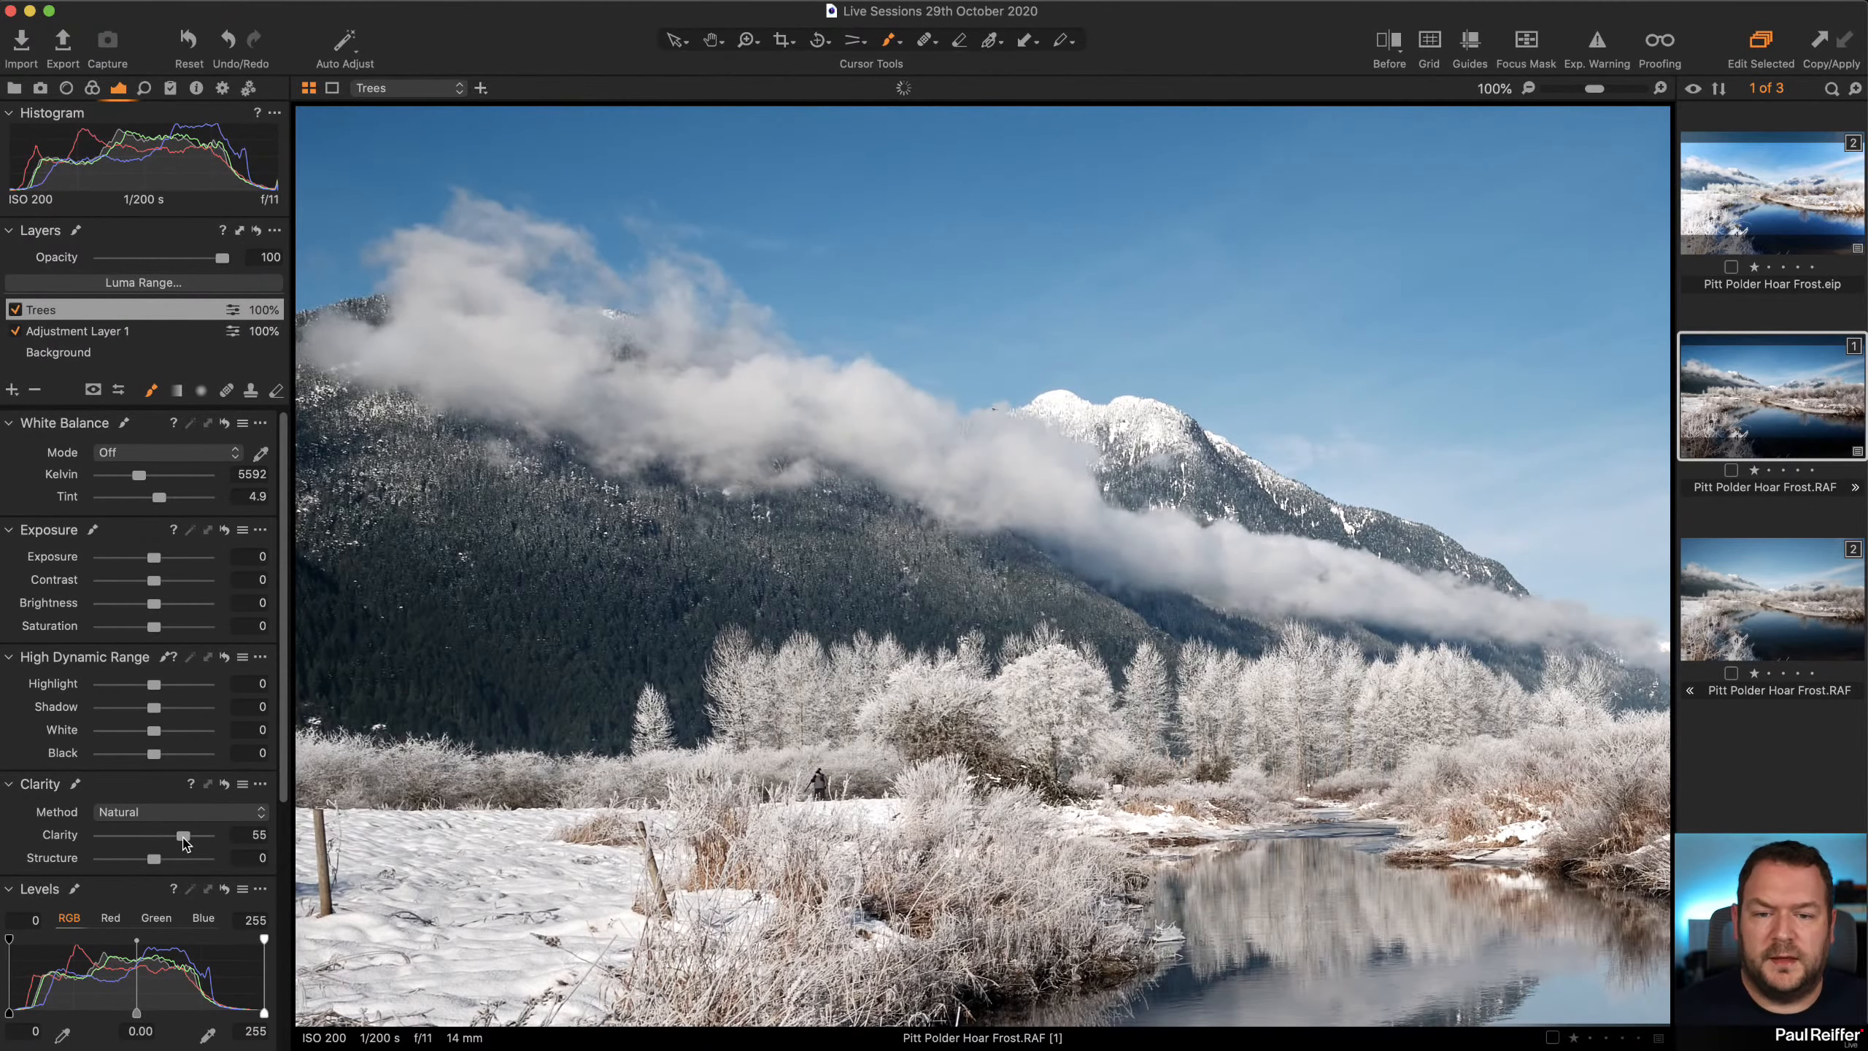
Compare the whole edited RAF frame with its unadjusted variant and with variant 2 of the .eip file
key(z)
alt+click(1214, 407)
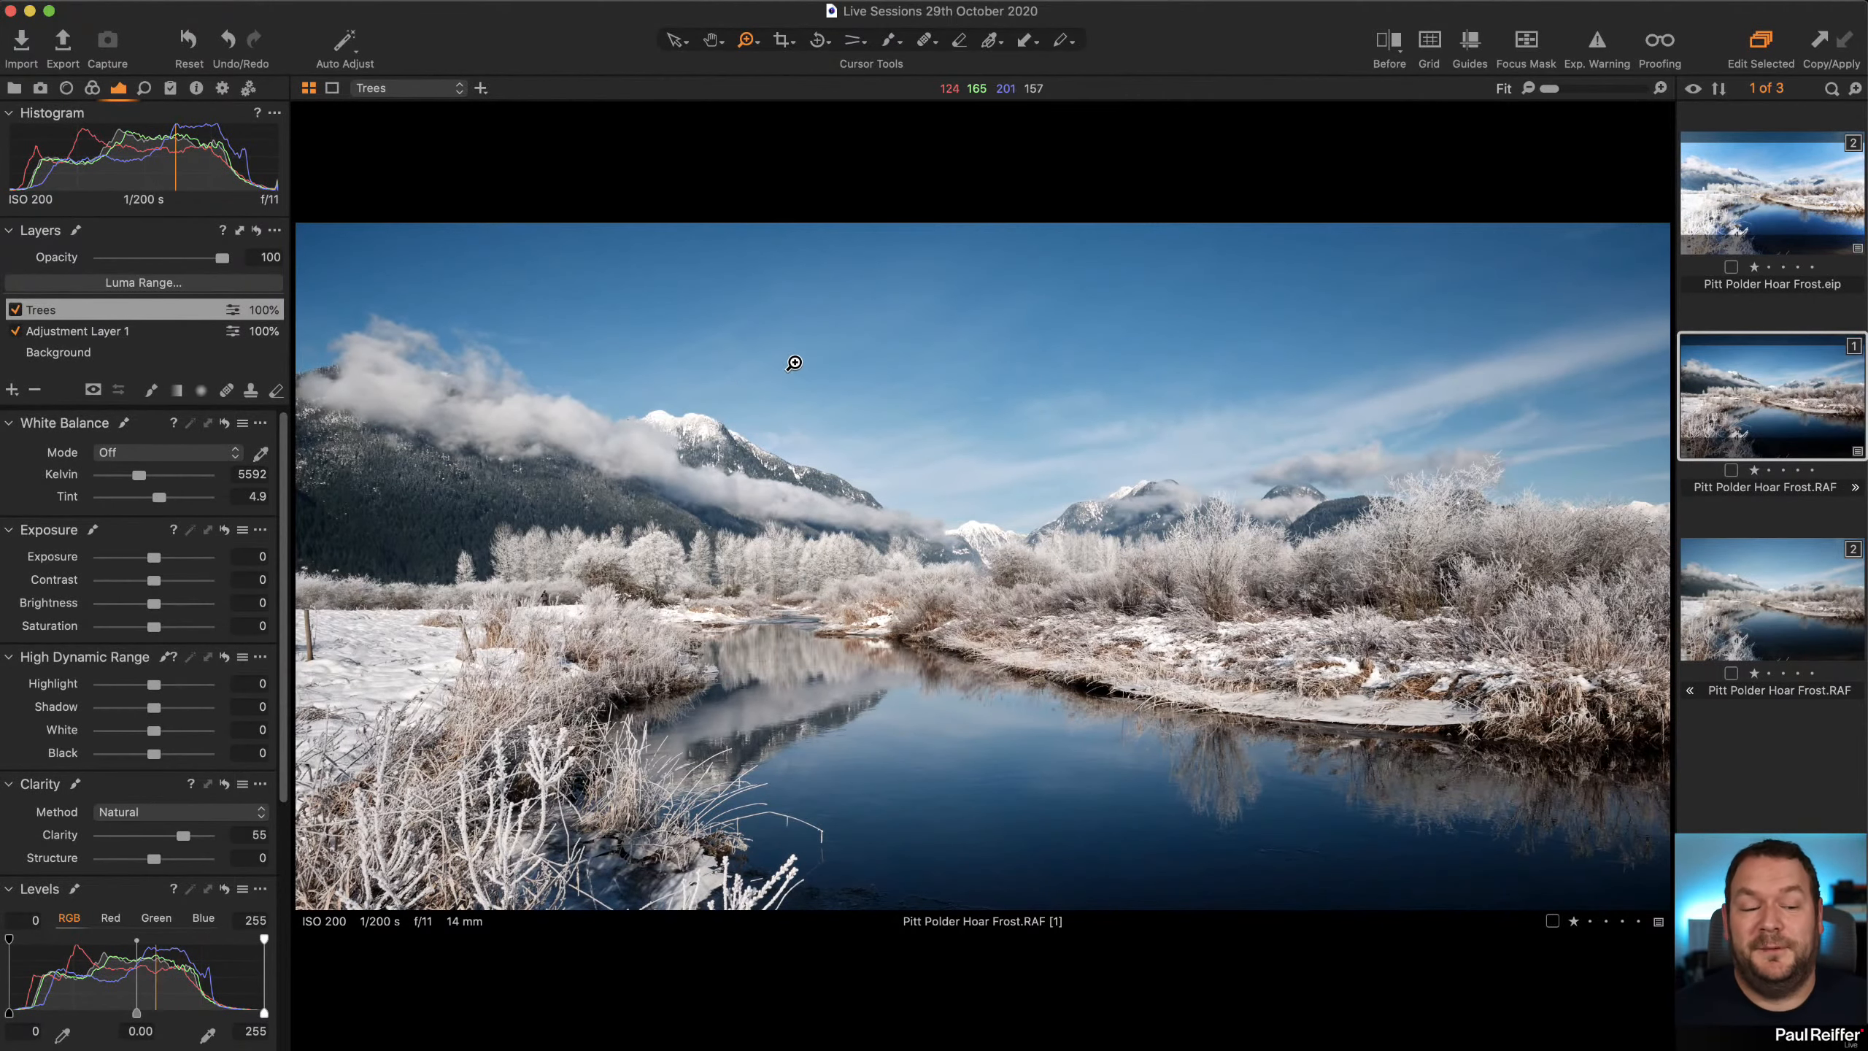
click(1769, 598)
click(1770, 435)
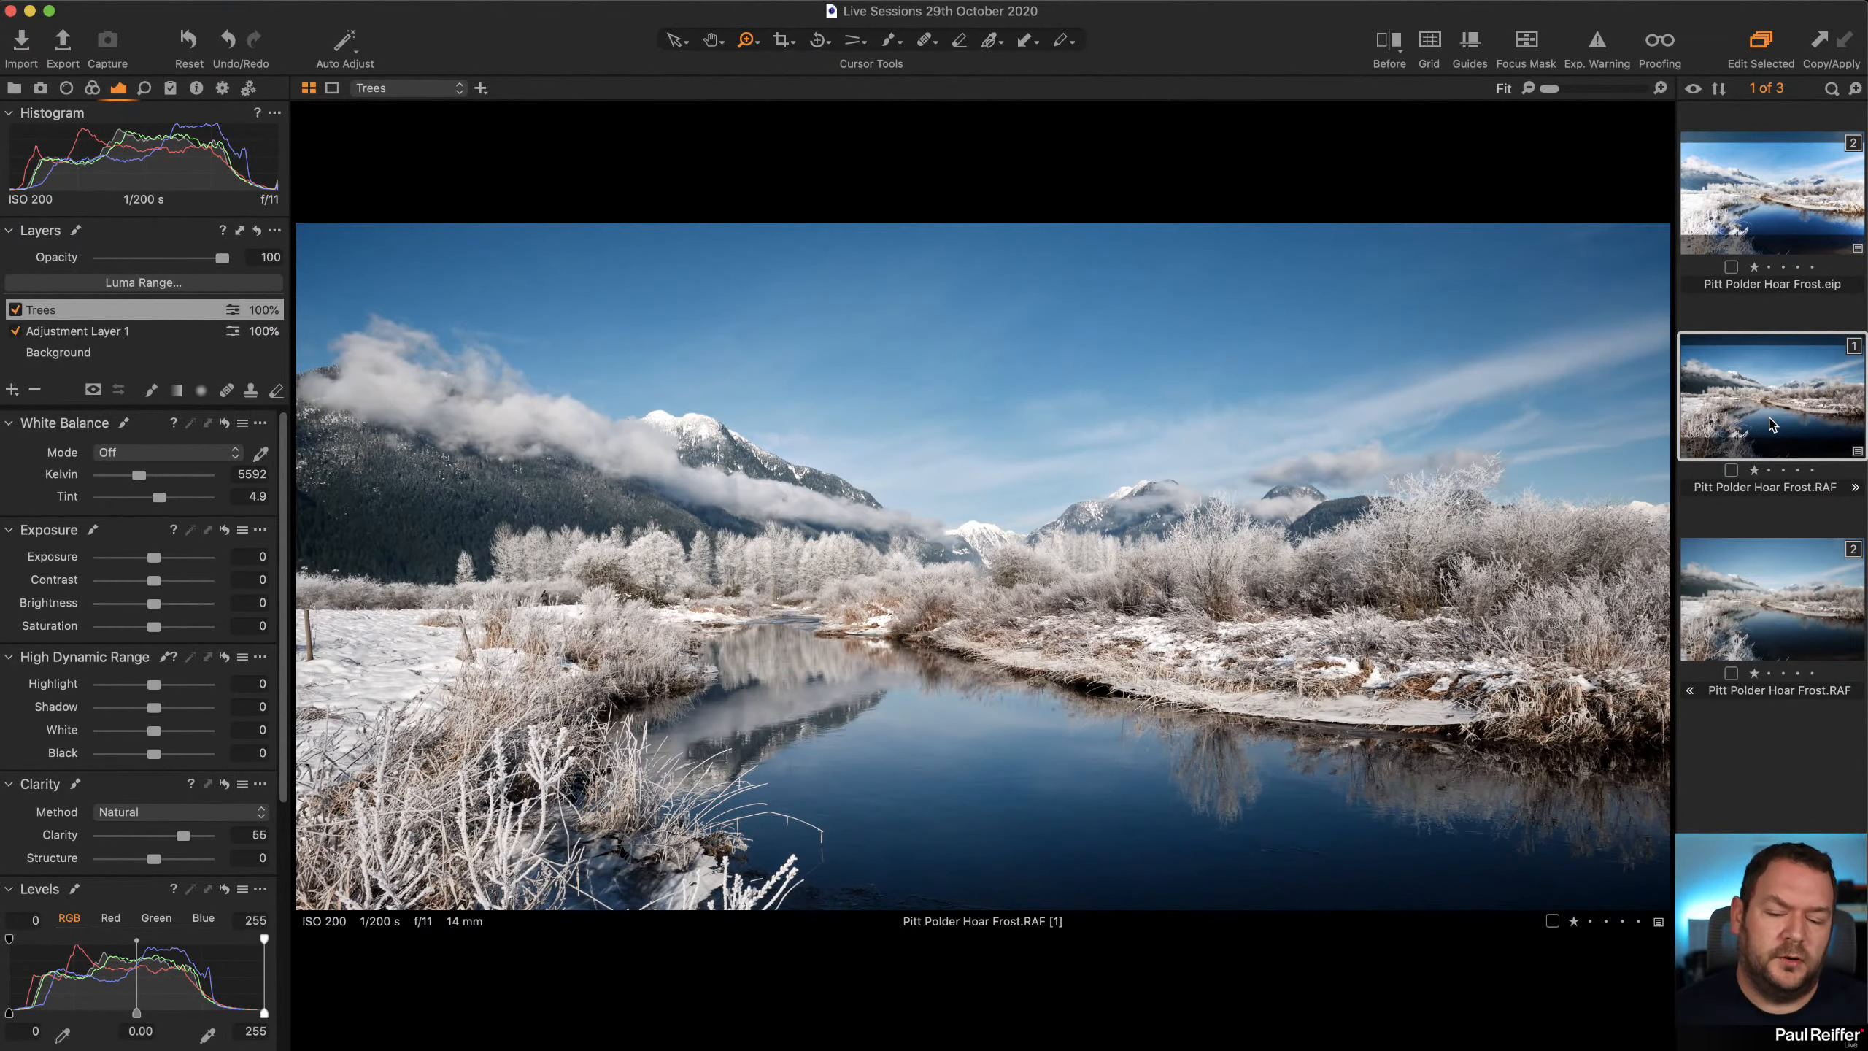
click(1755, 214)
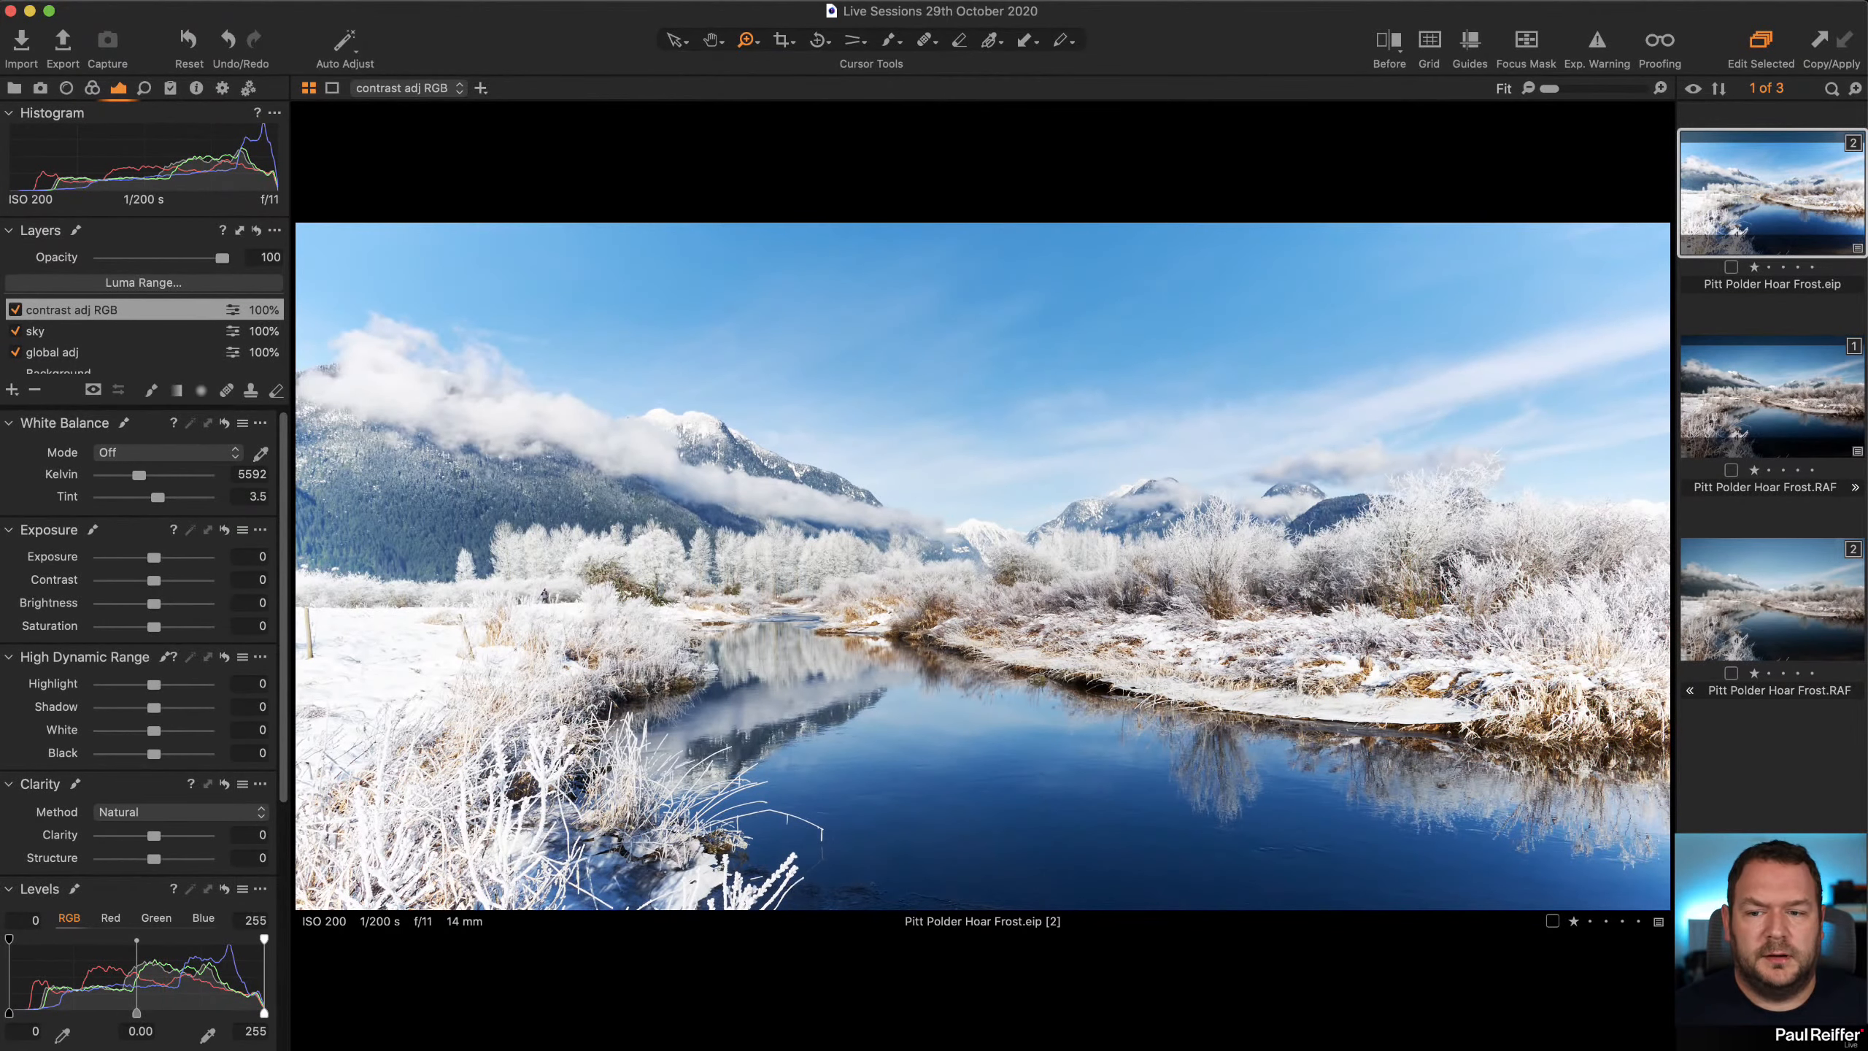
click(1765, 403)
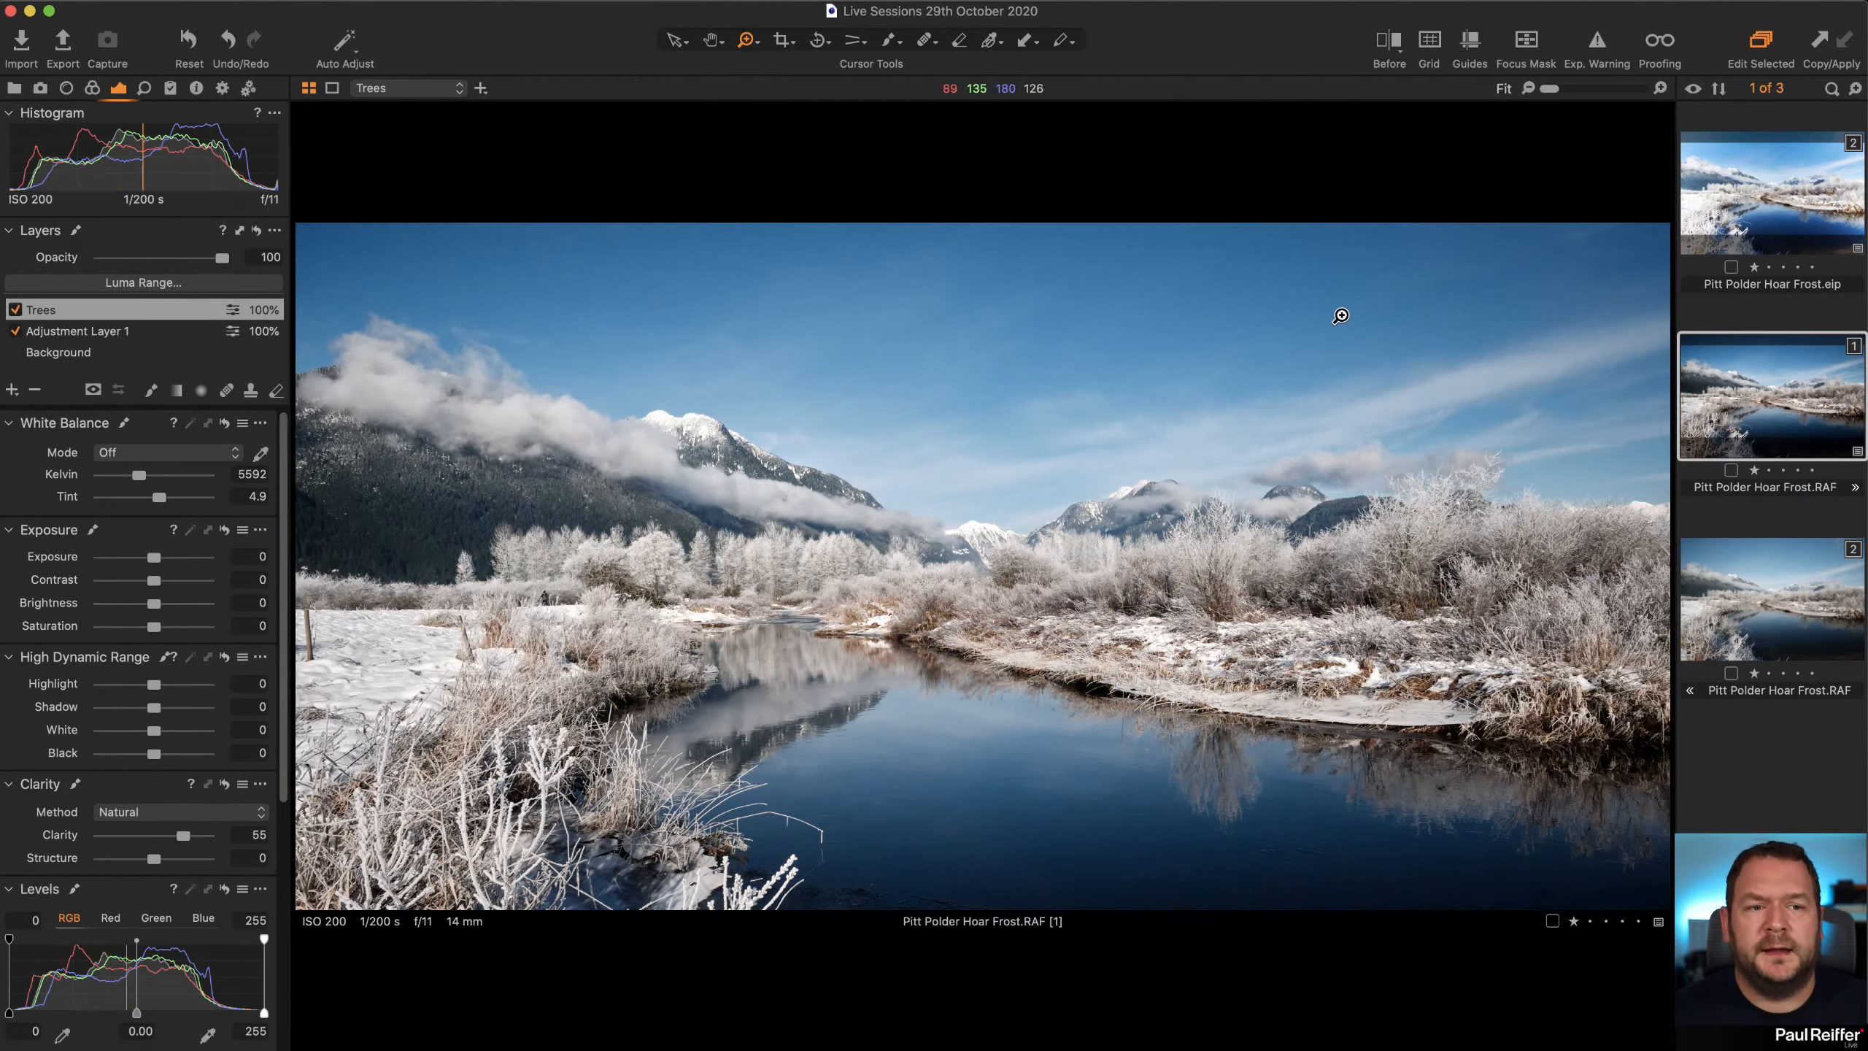
Switch to the user collection holding the desert-tree photo _DSC5846.dng and bring up its lens correction settings
click(14, 89)
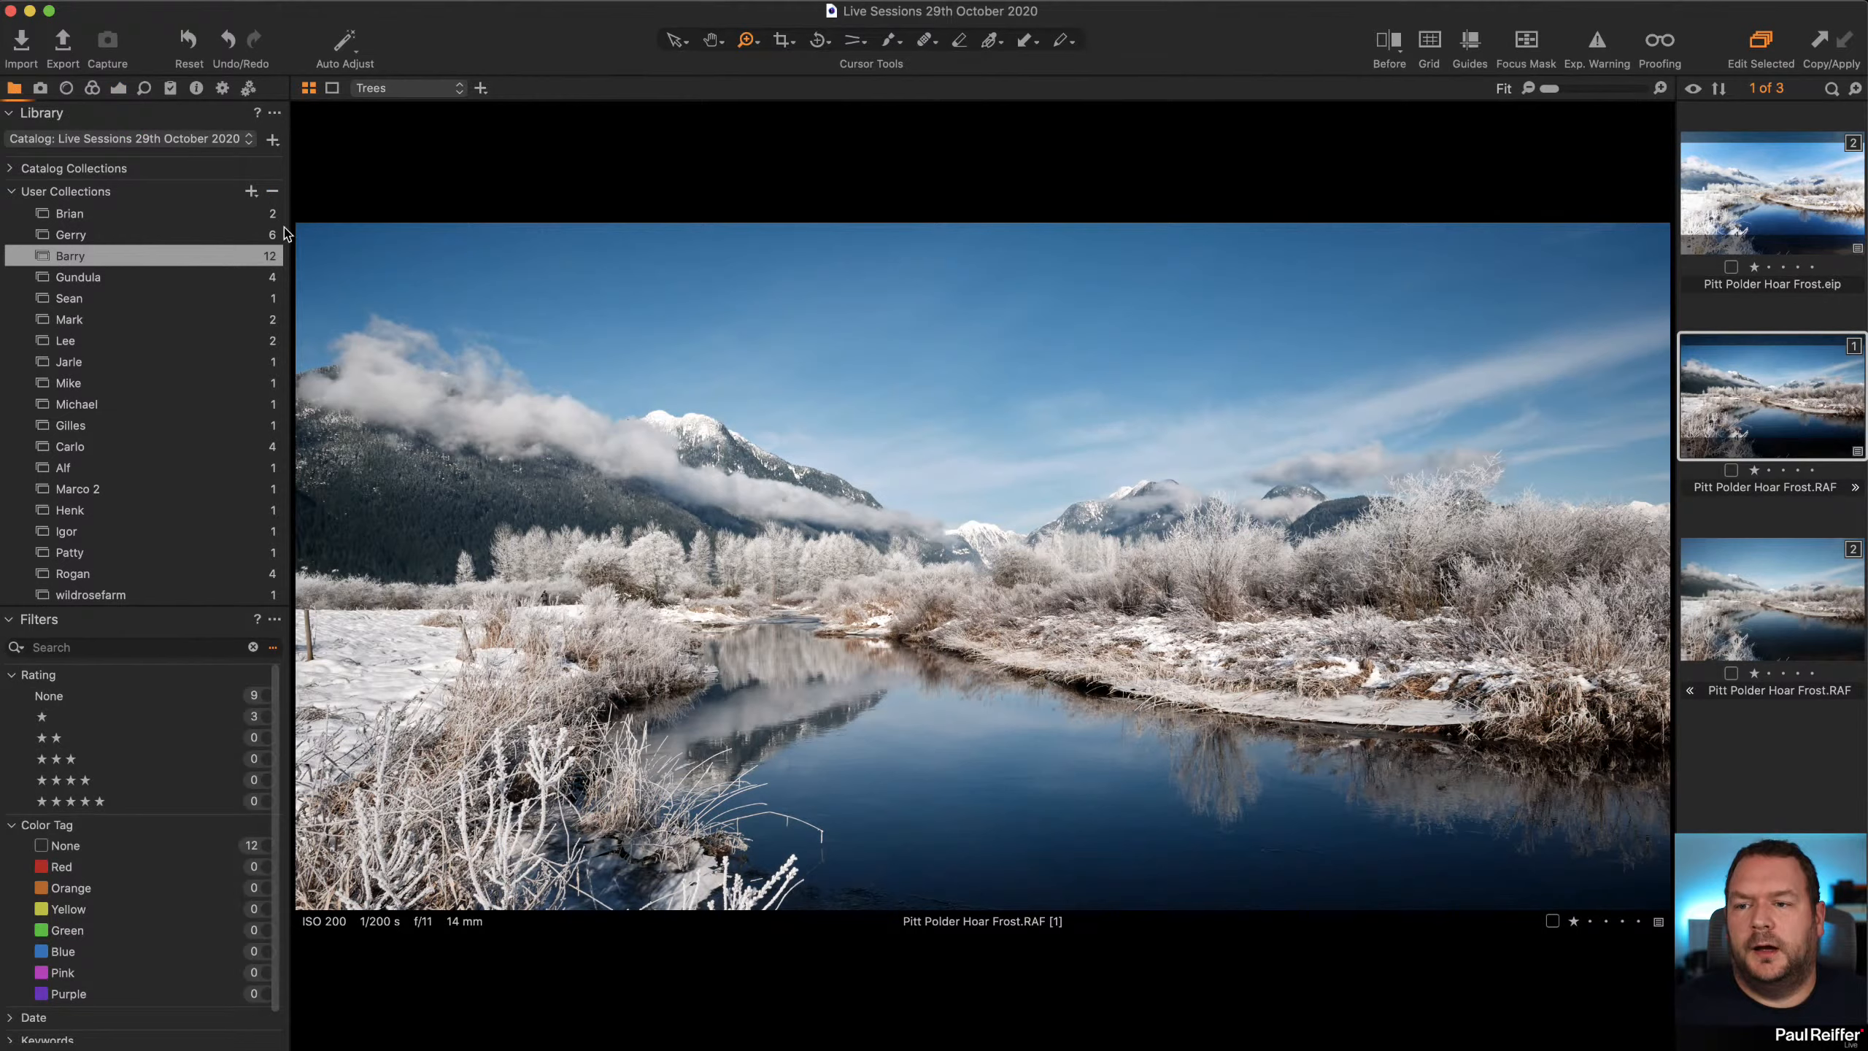
click(103, 279)
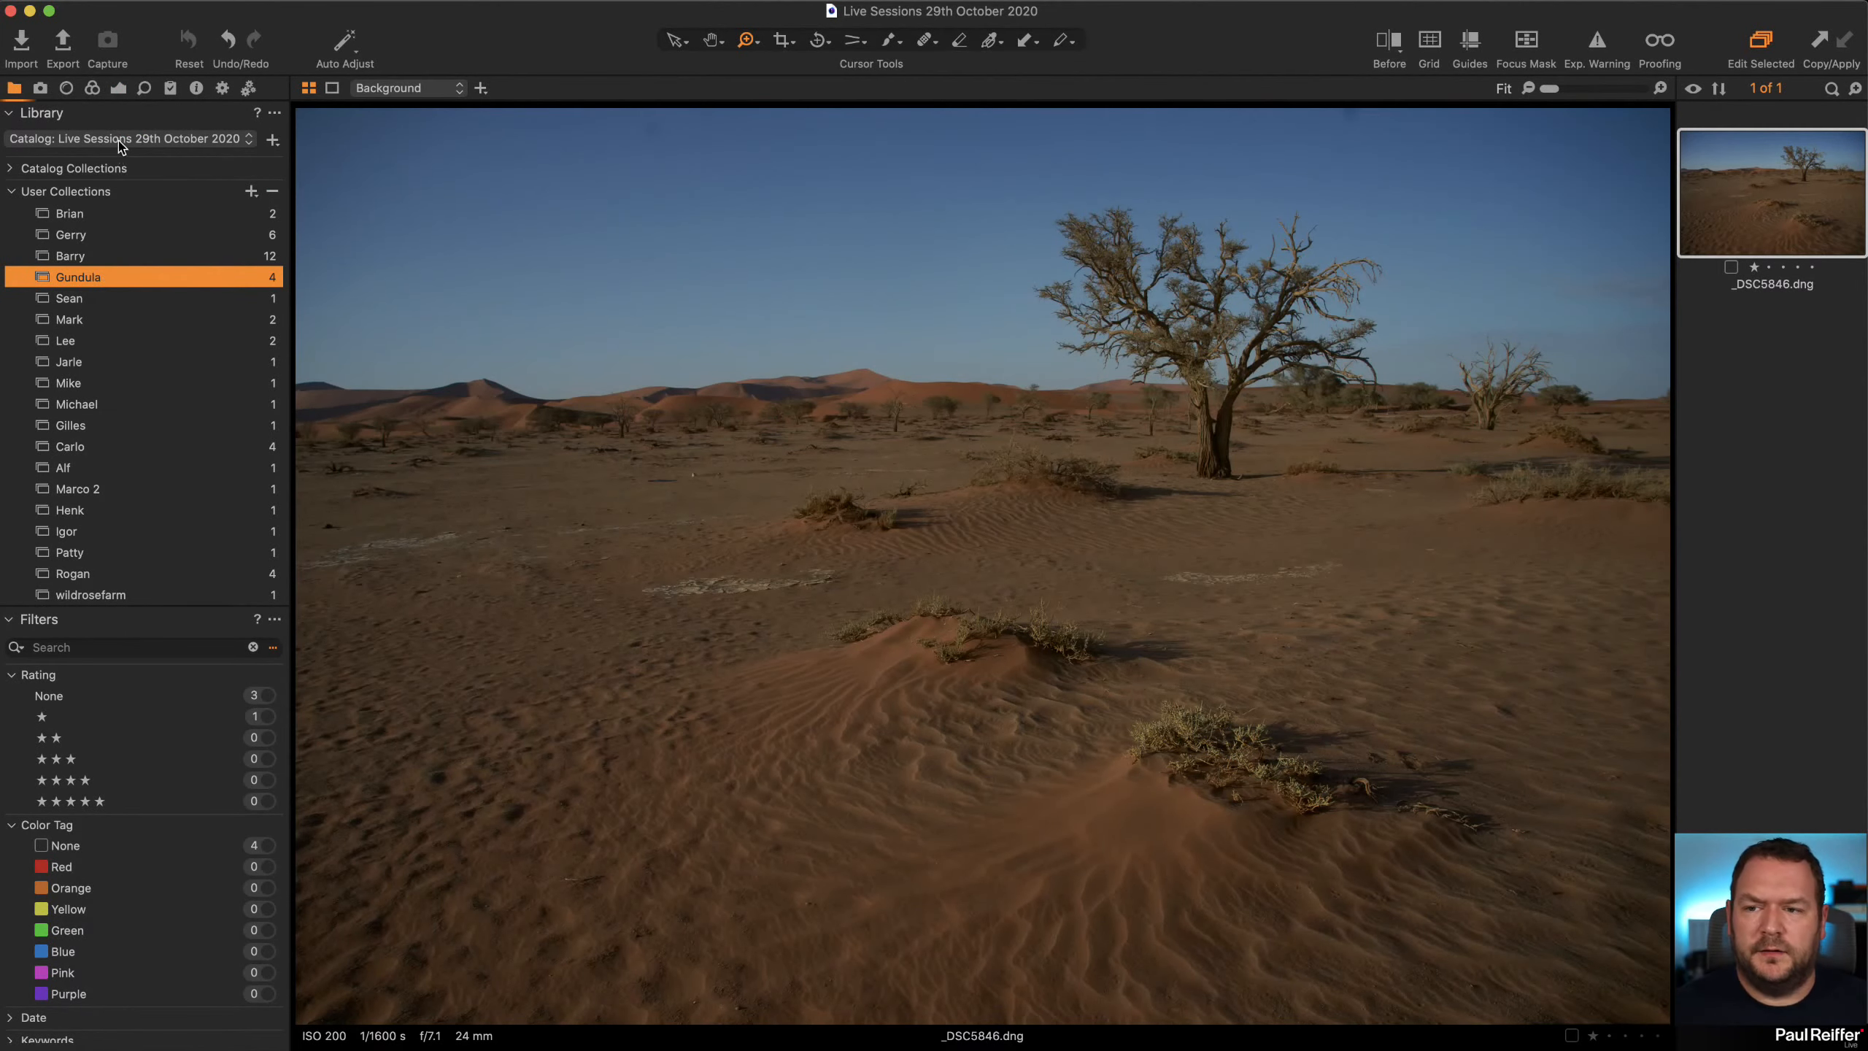
click(66, 89)
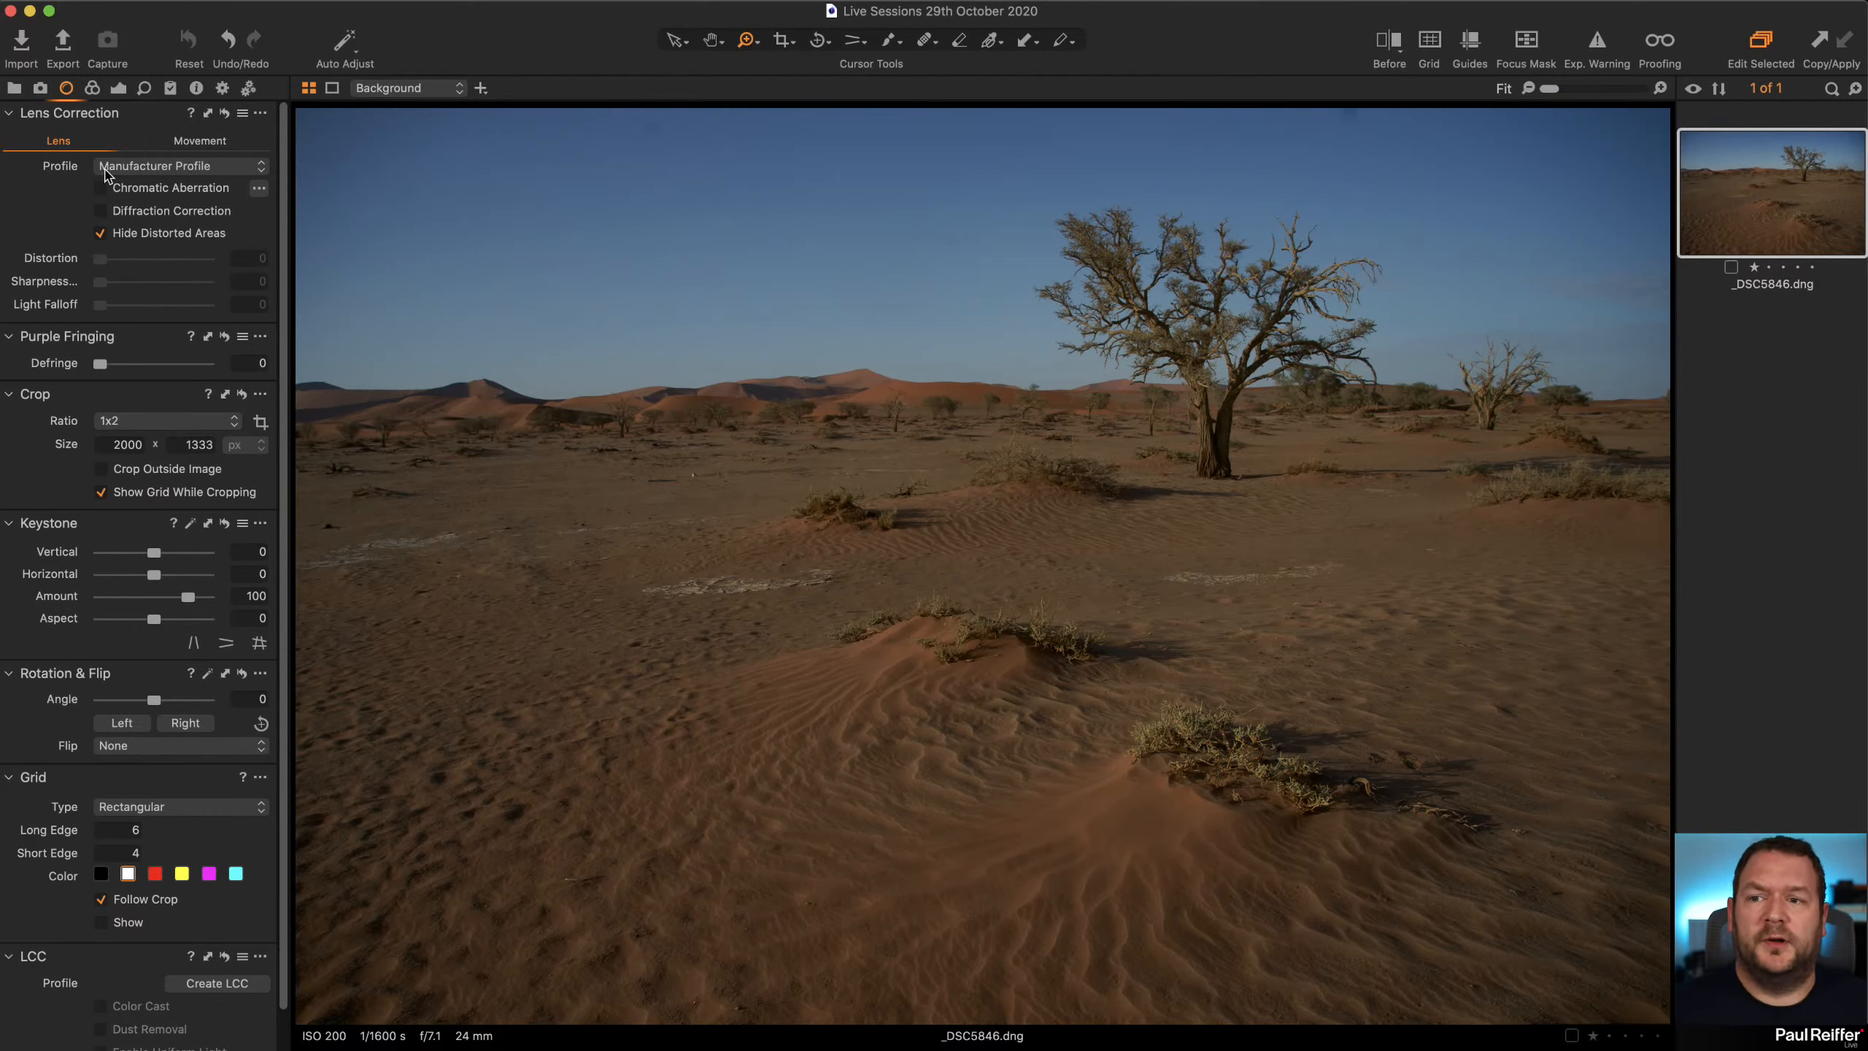
Look through the lens profiles available for the desert photo, including the Panasonic and Mamiya lists, keeping Manufacturer Profile
click(171, 169)
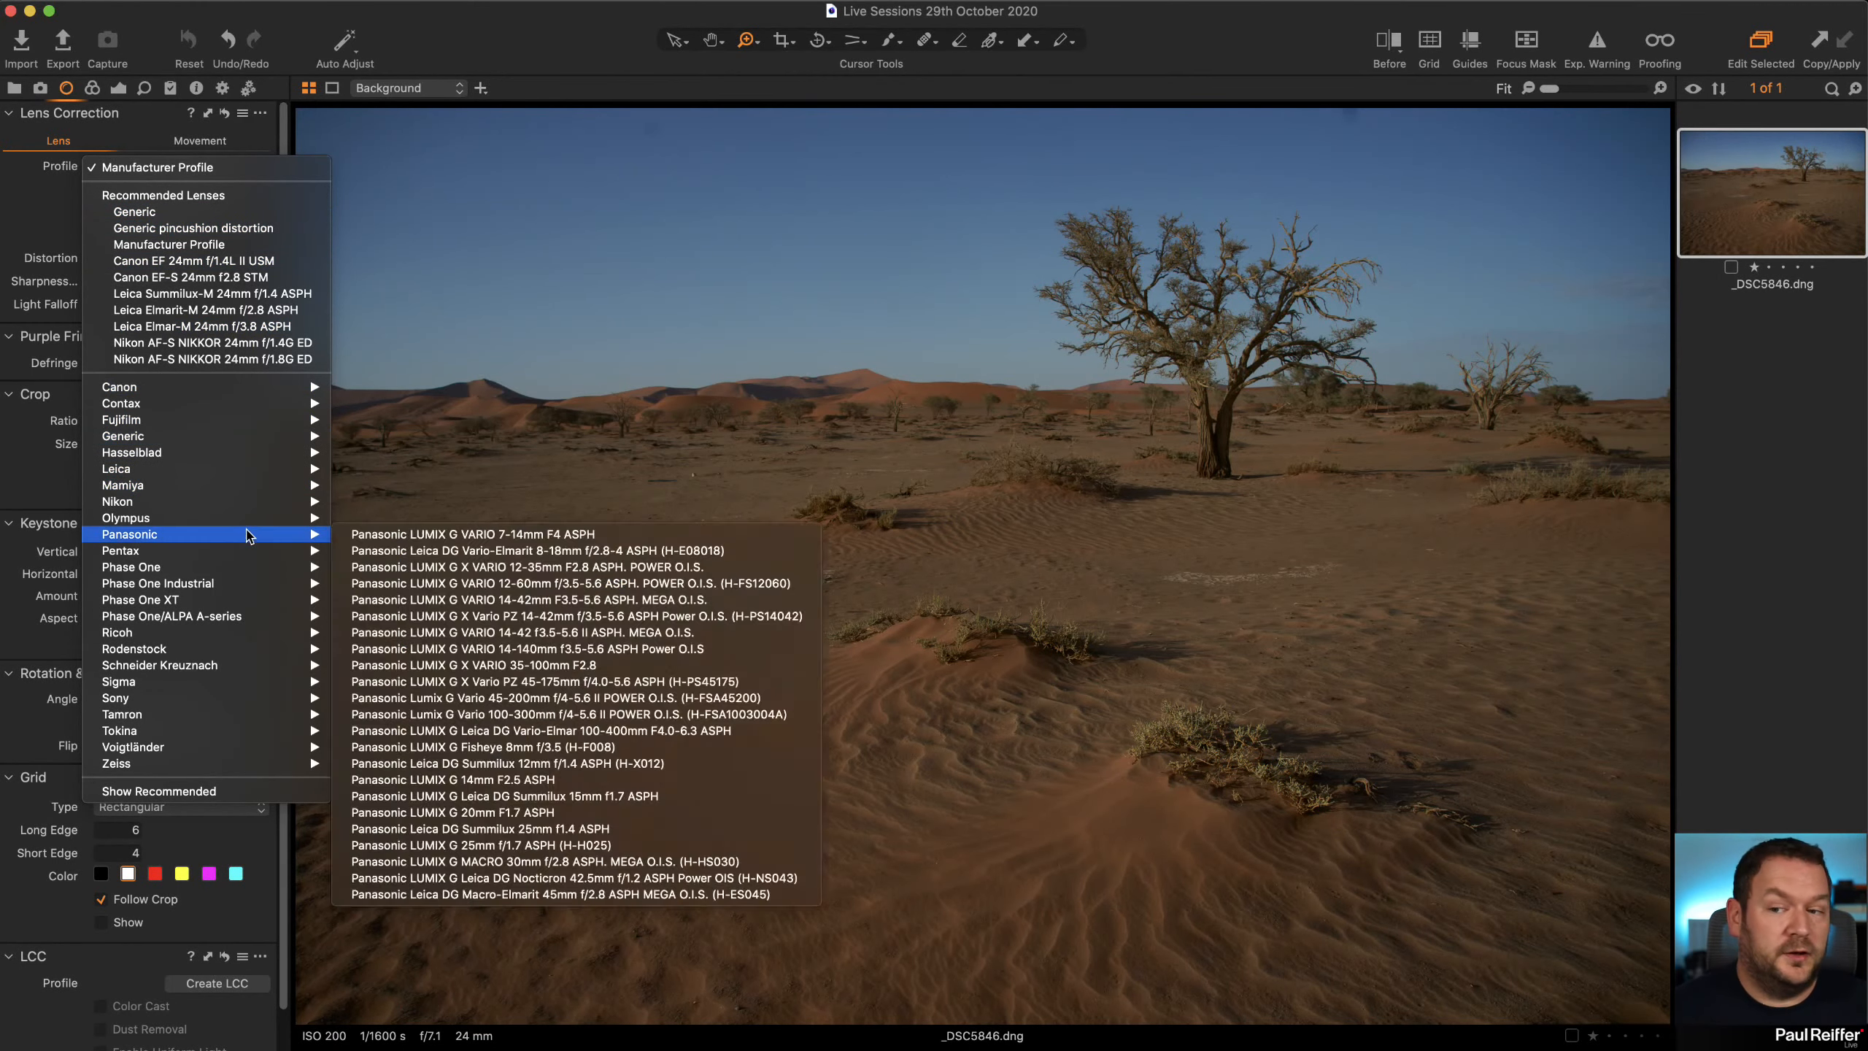
mouse_move(257, 487)
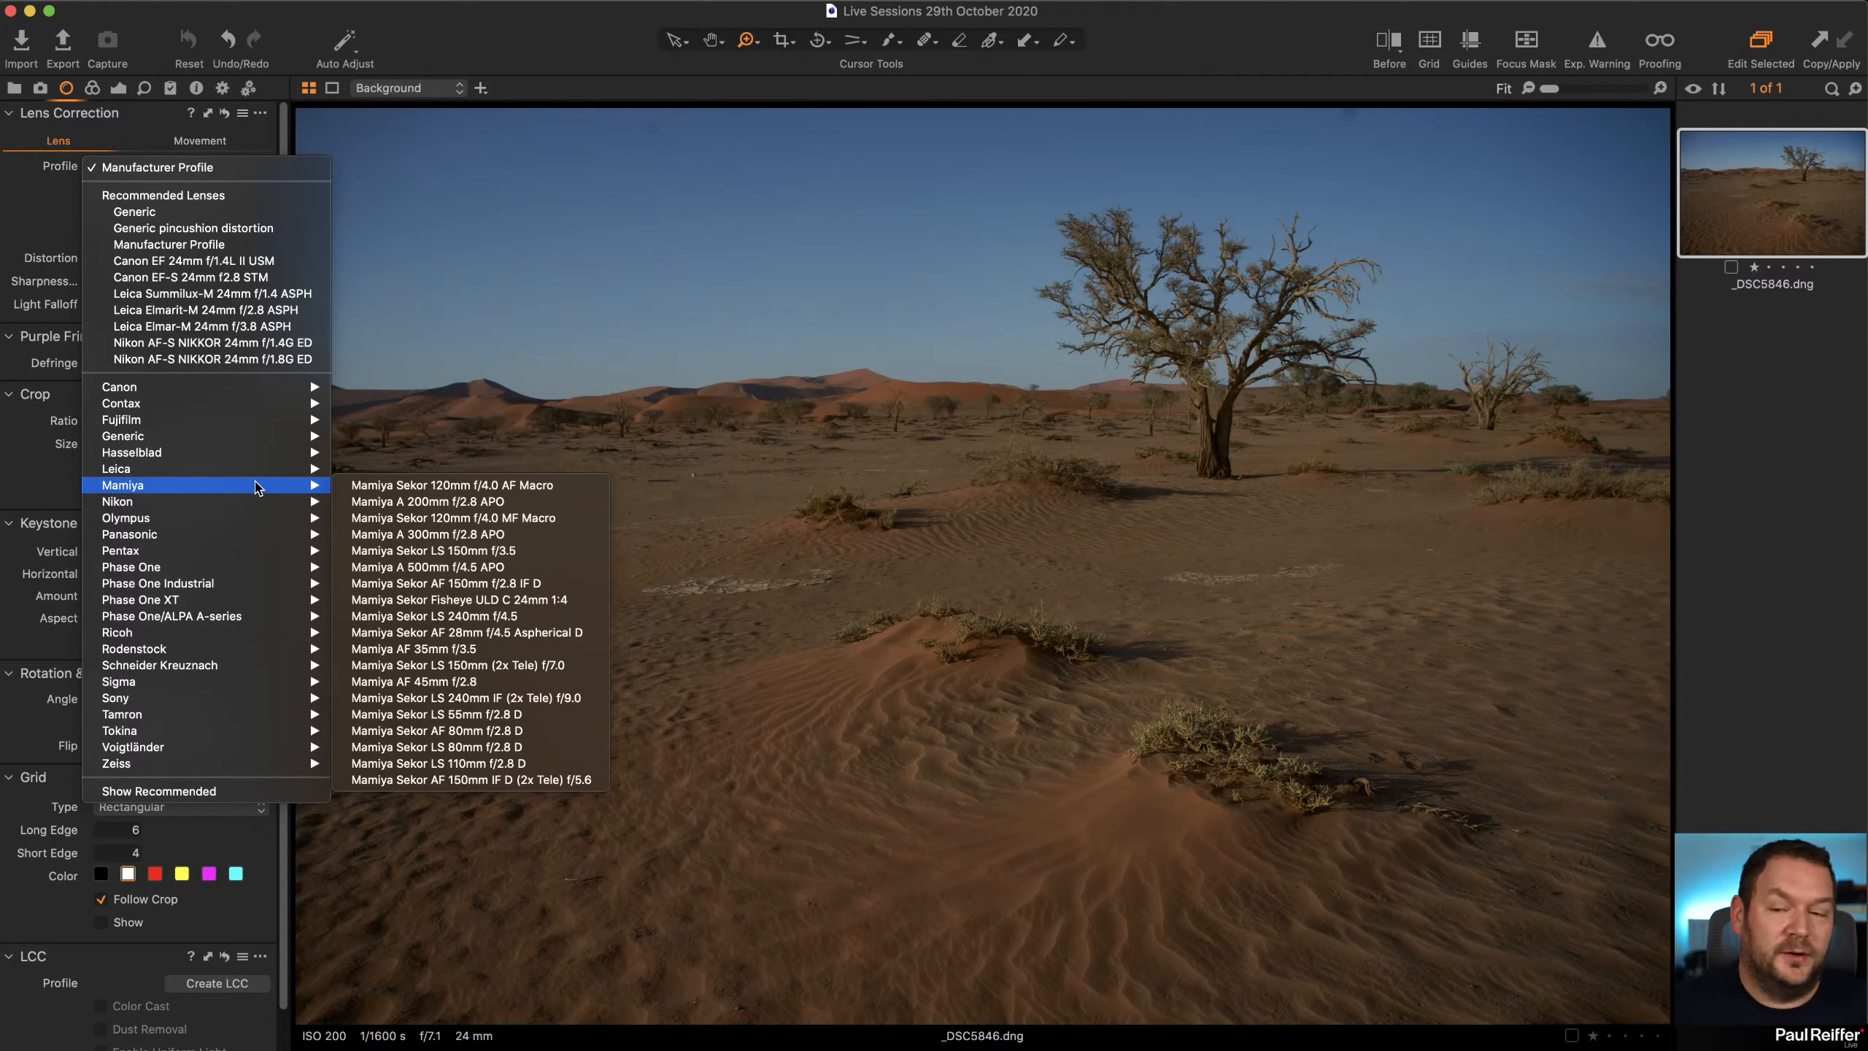
click(578, 38)
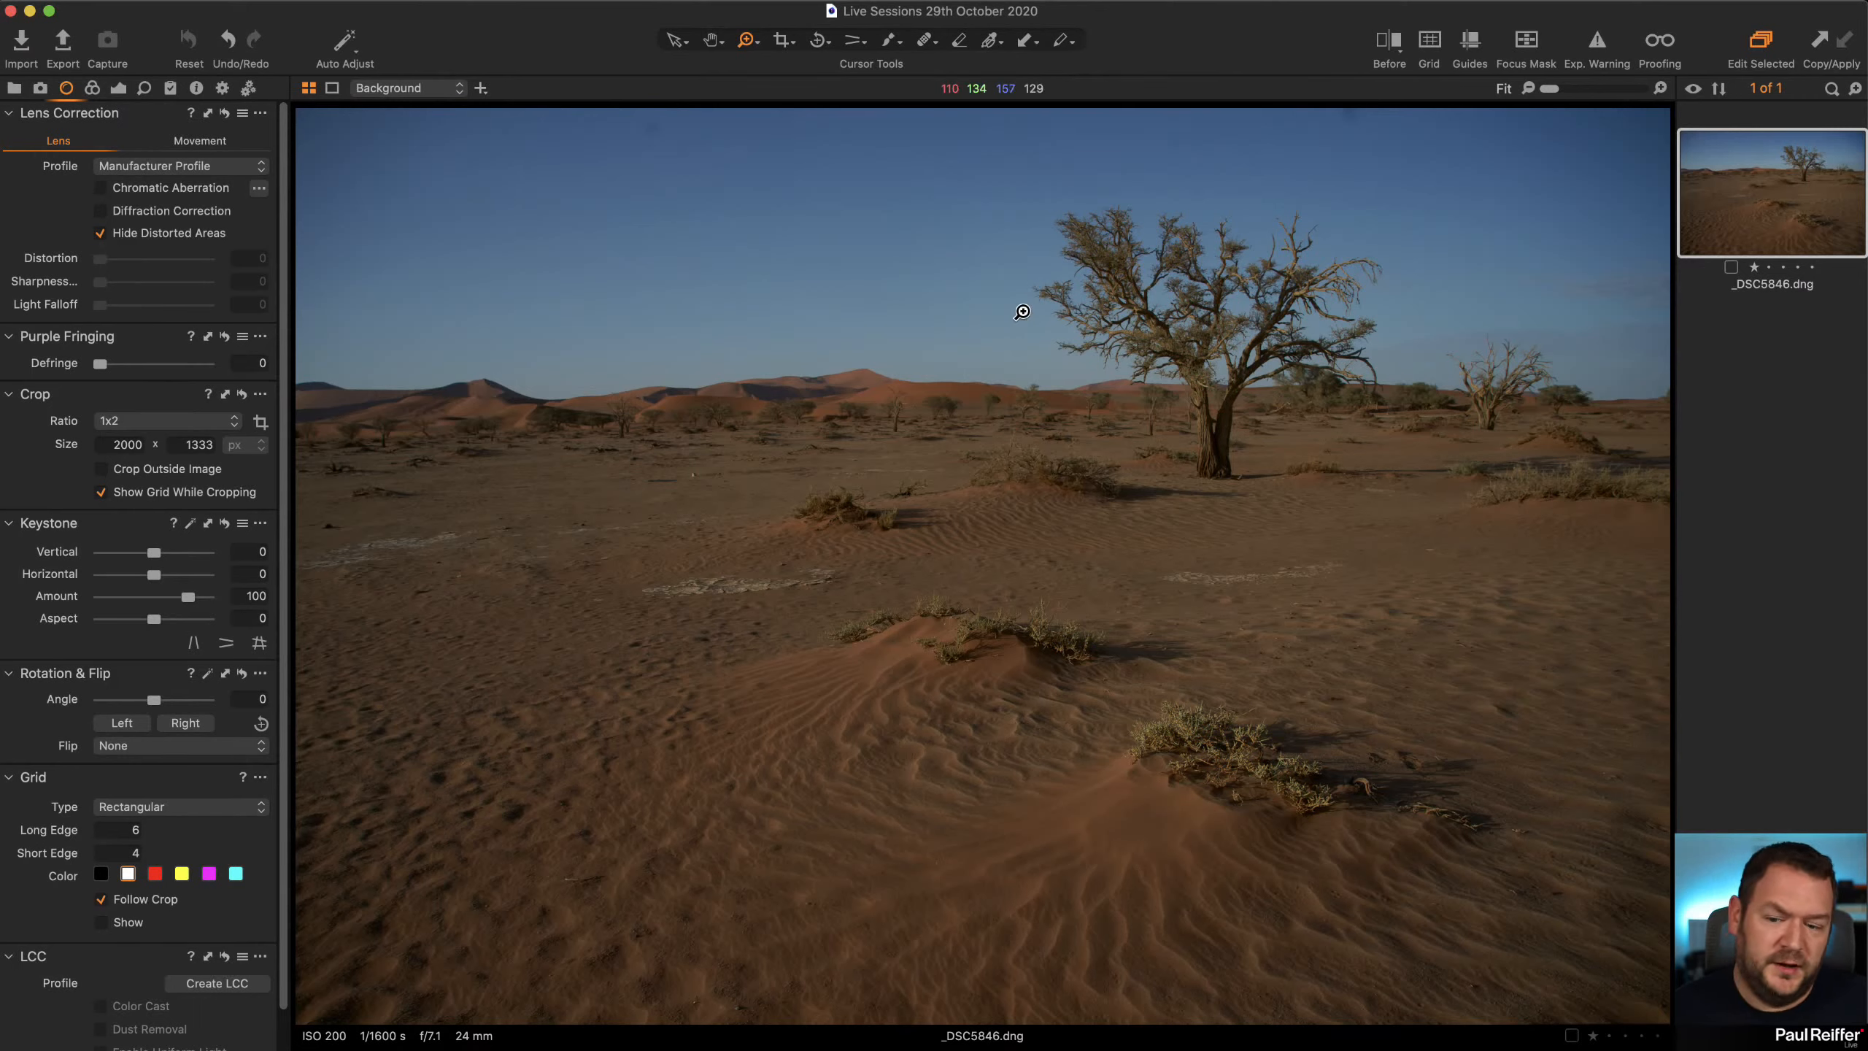
Turn on chromatic aberration correction for _DSC5846.dng and inspect the tree's branches at 100%
click(171, 200)
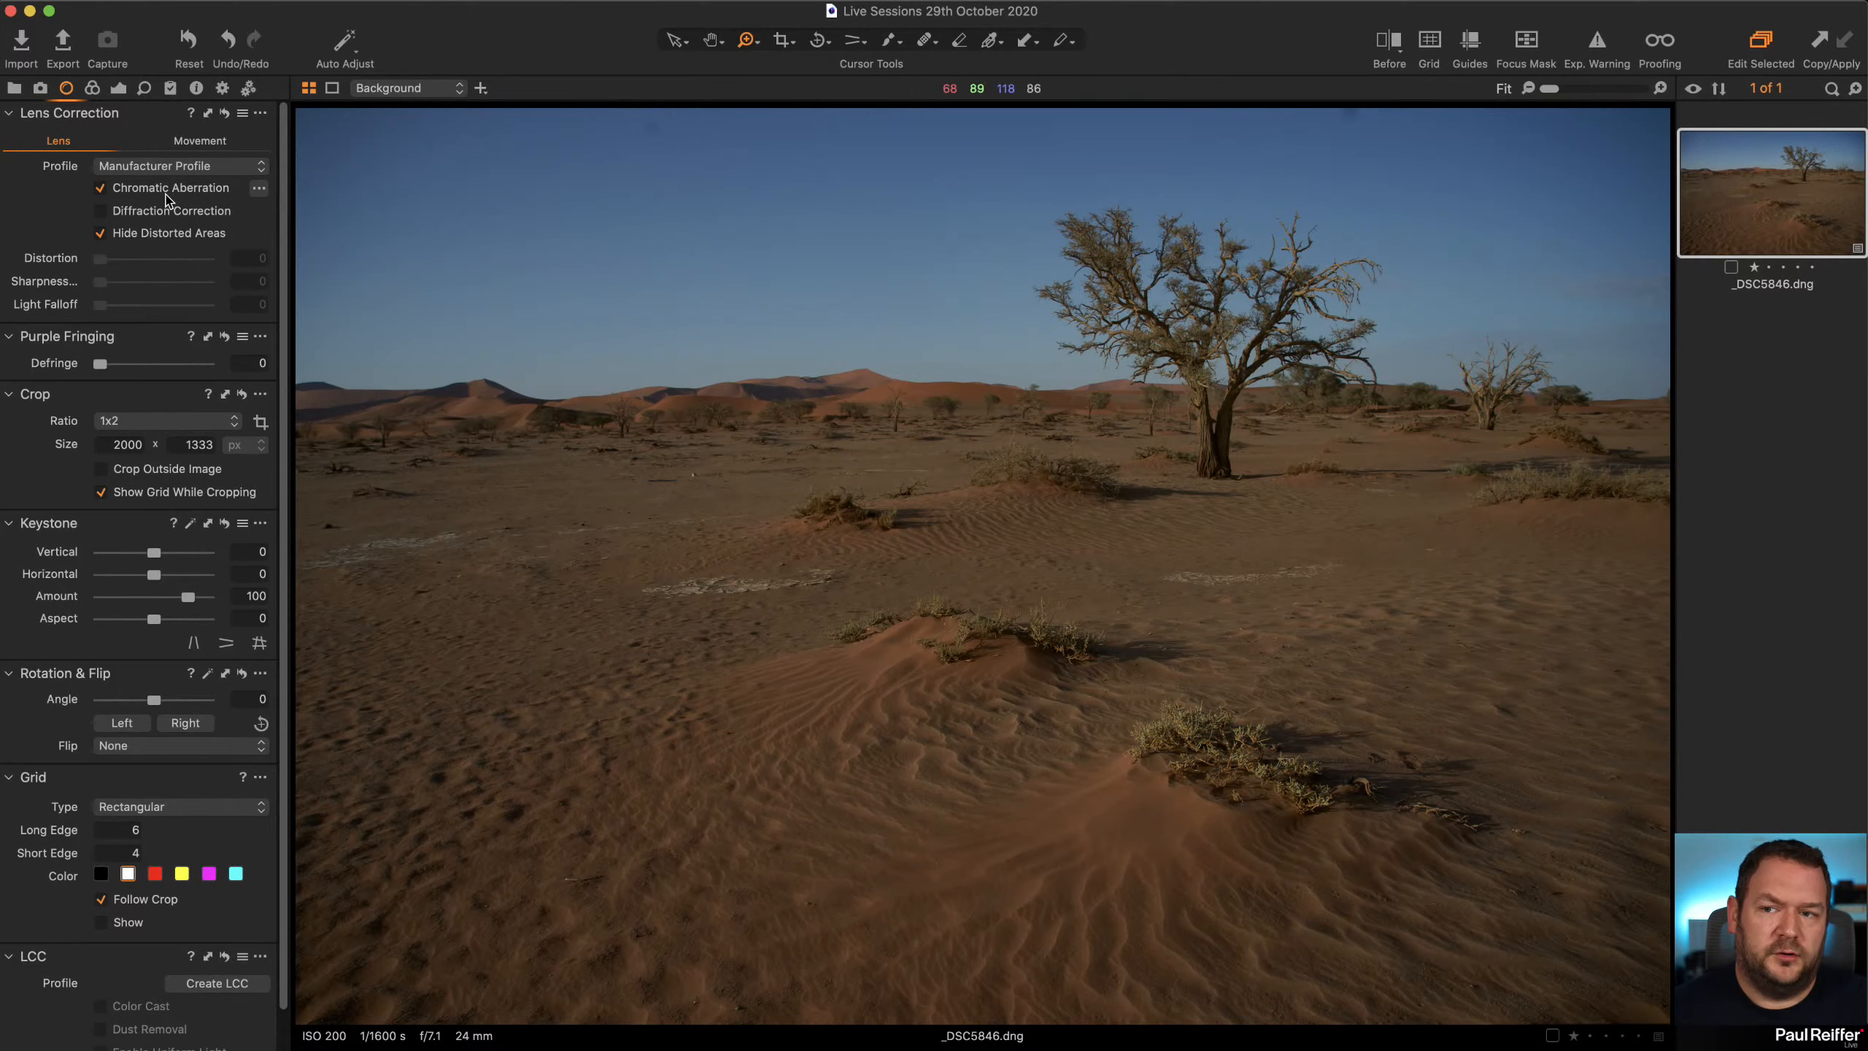
click(259, 189)
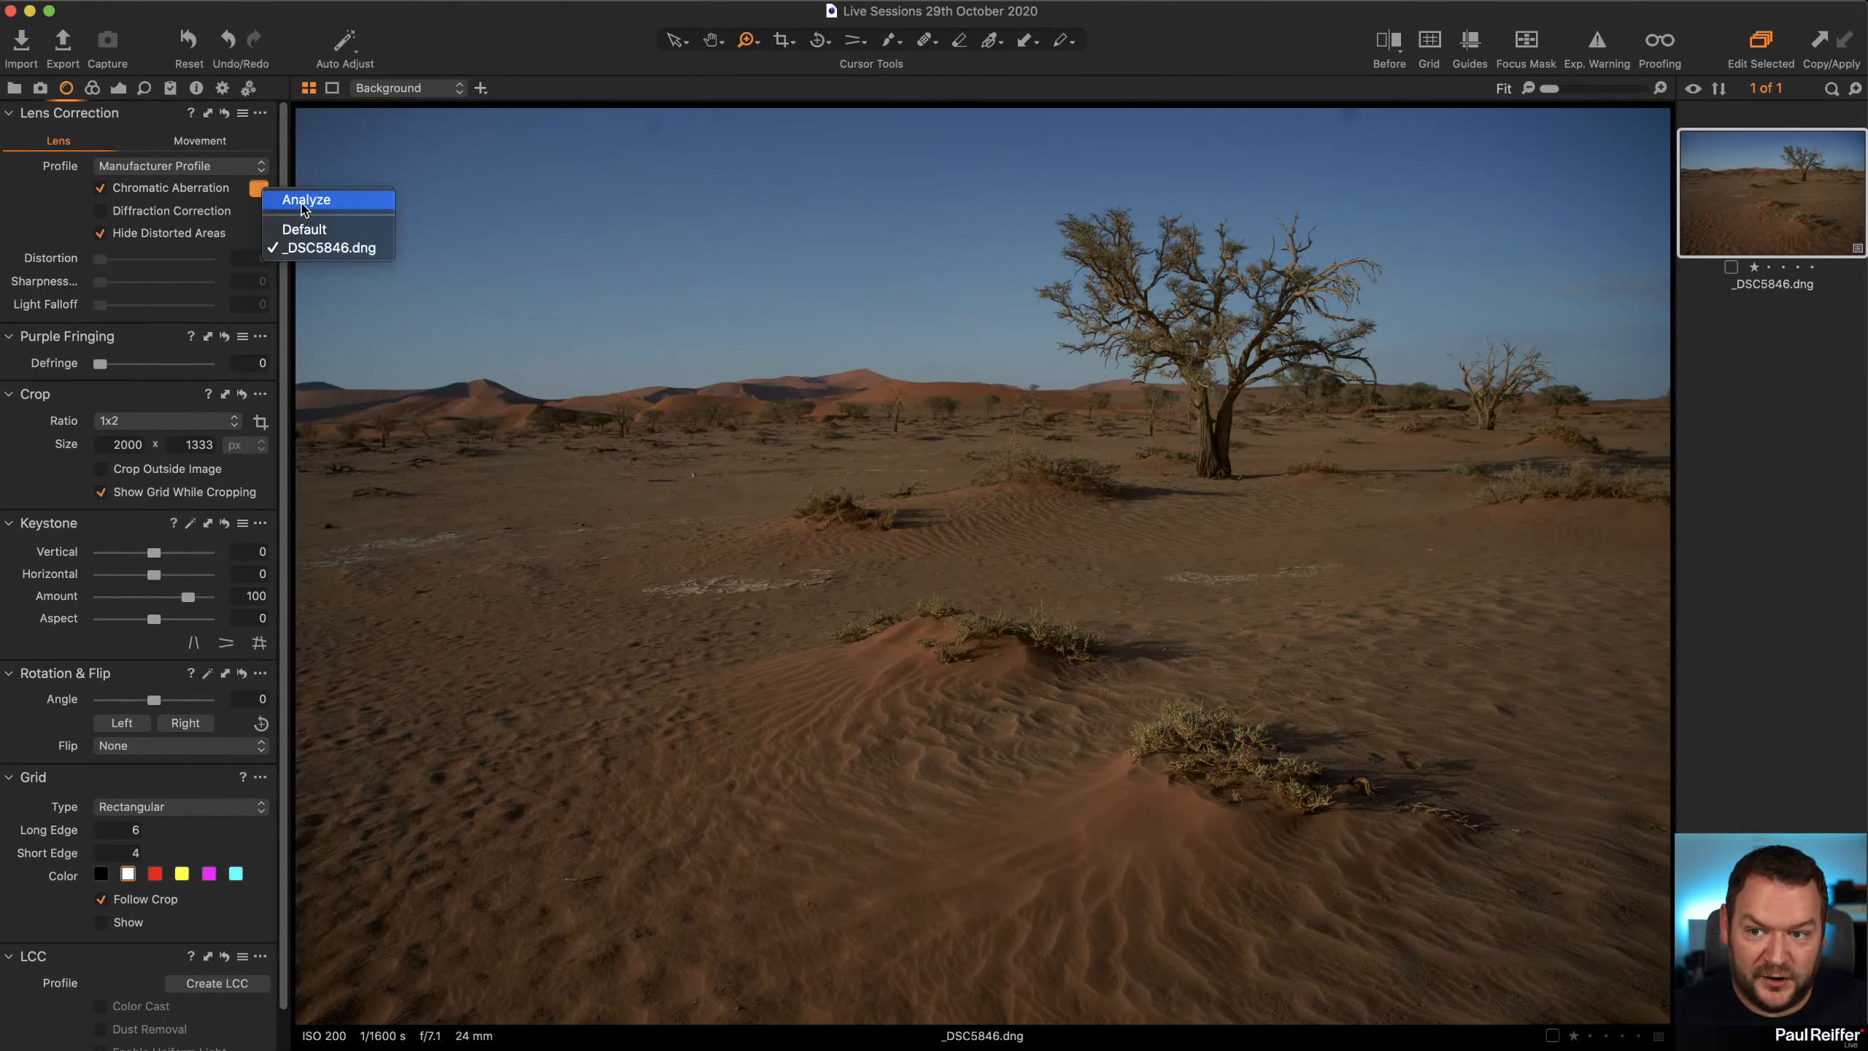
click(44, 217)
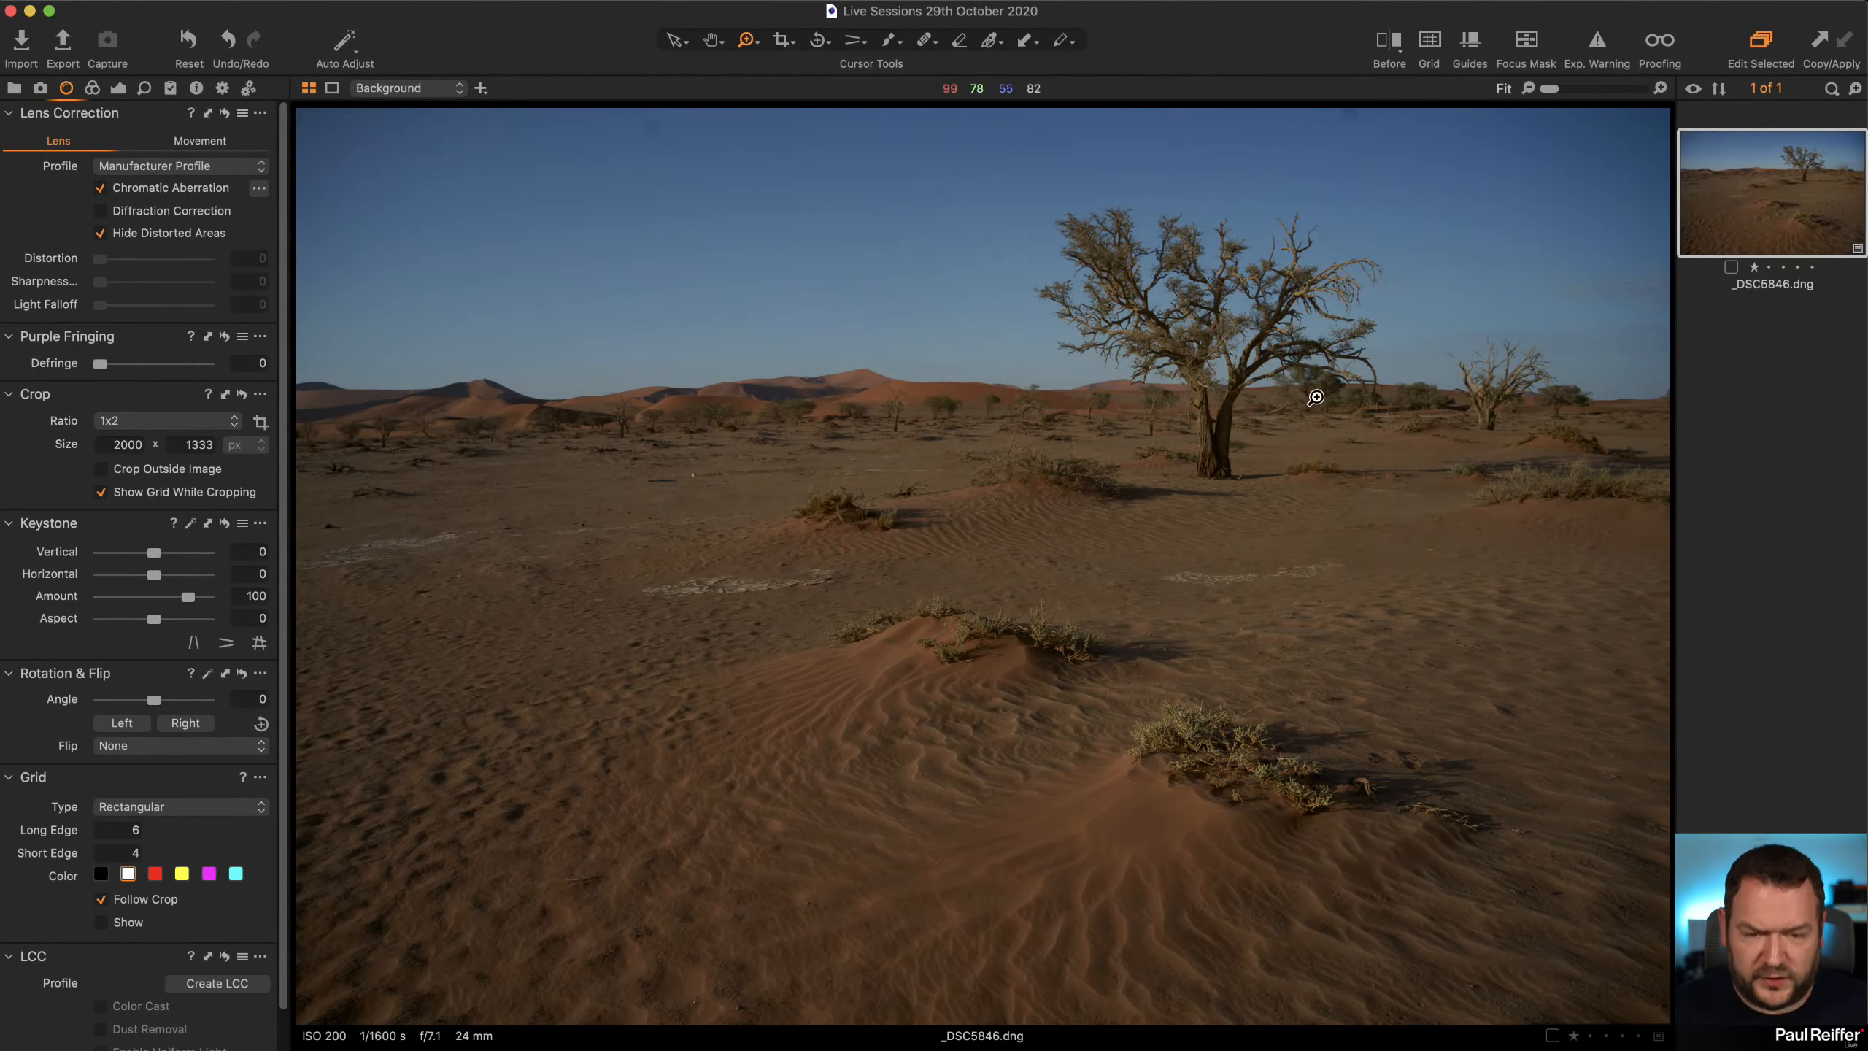
key(h)
click(1220, 319)
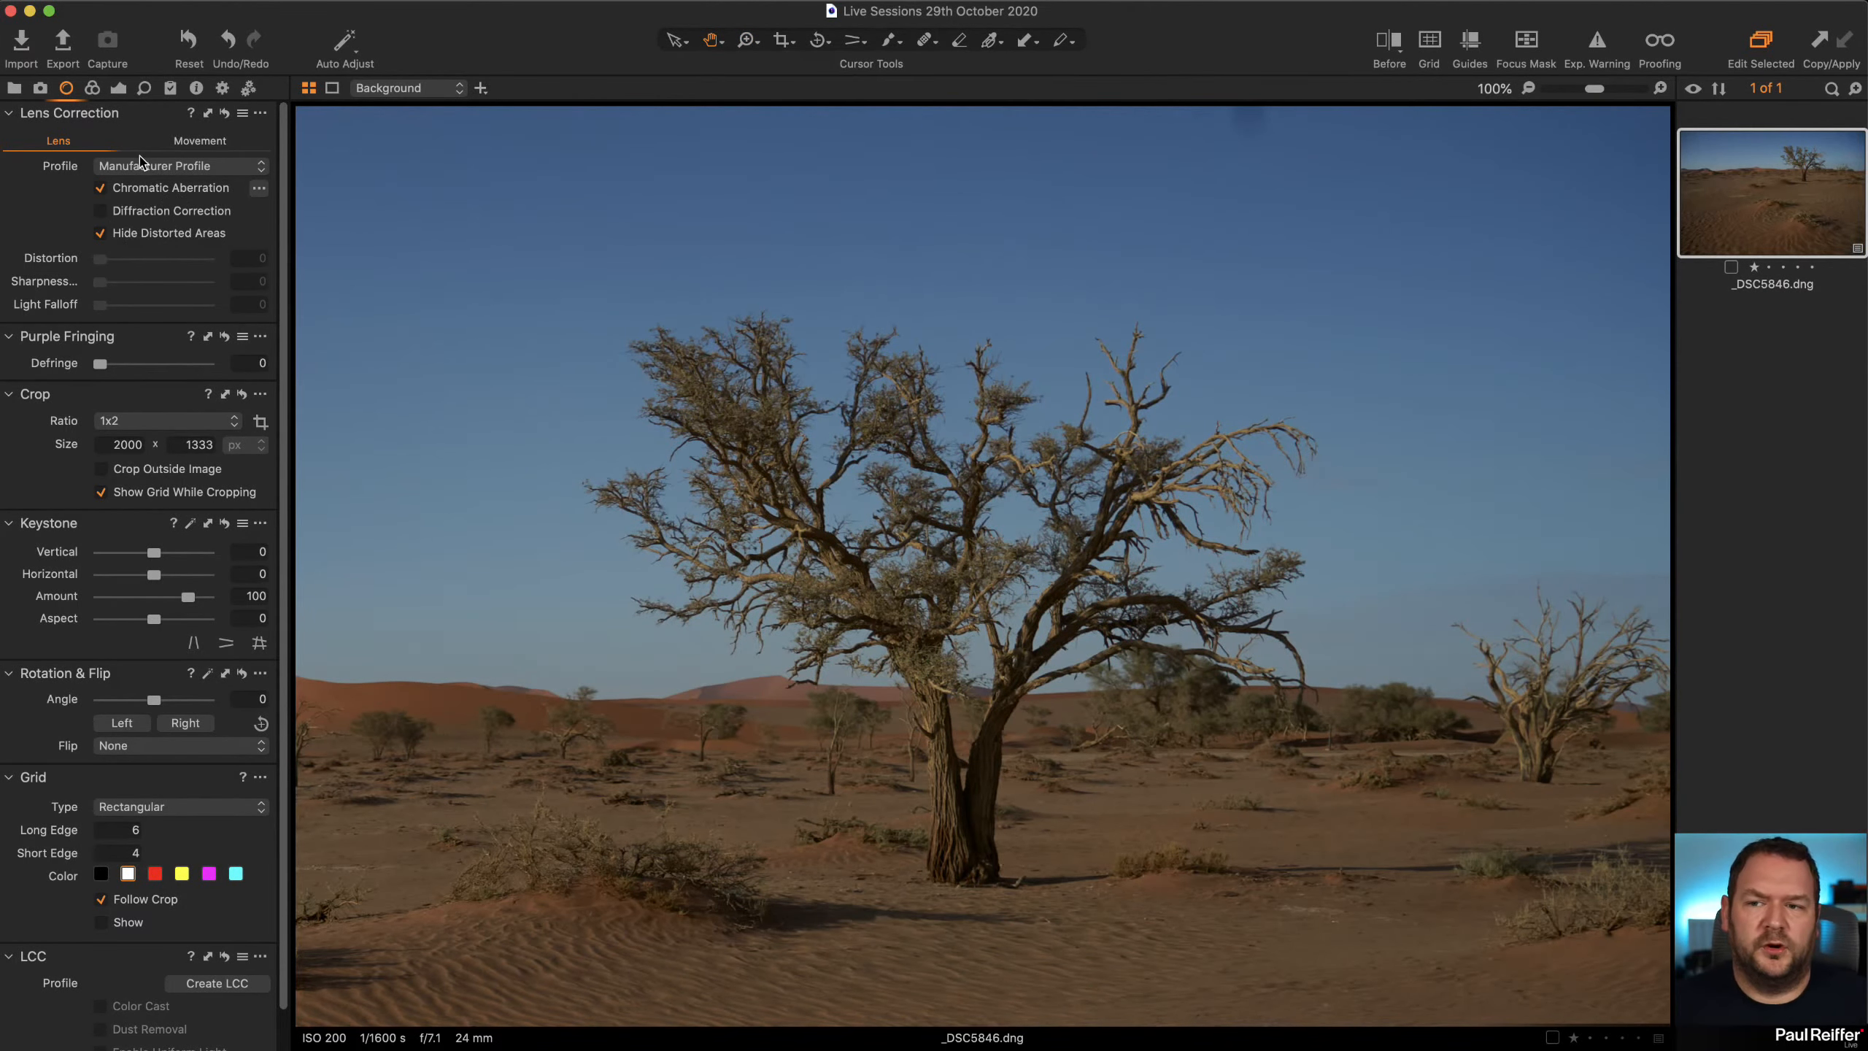
click(92, 87)
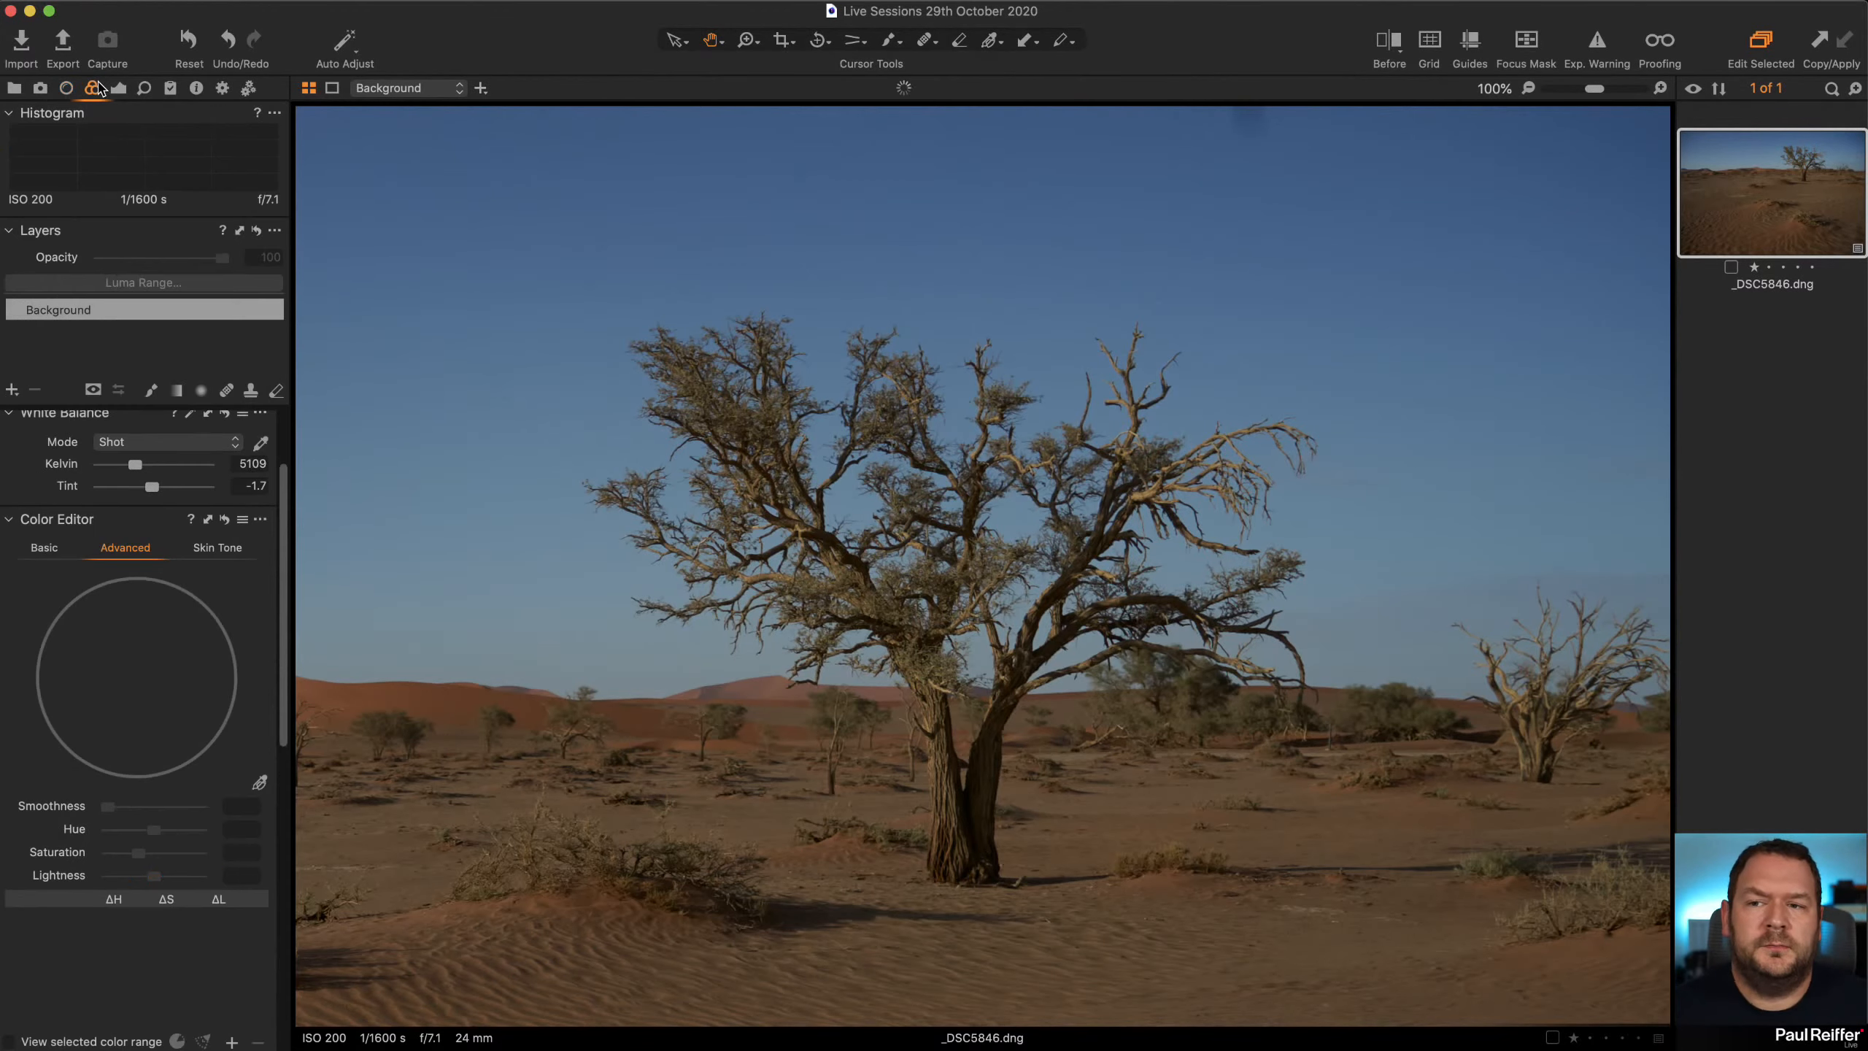
click(118, 88)
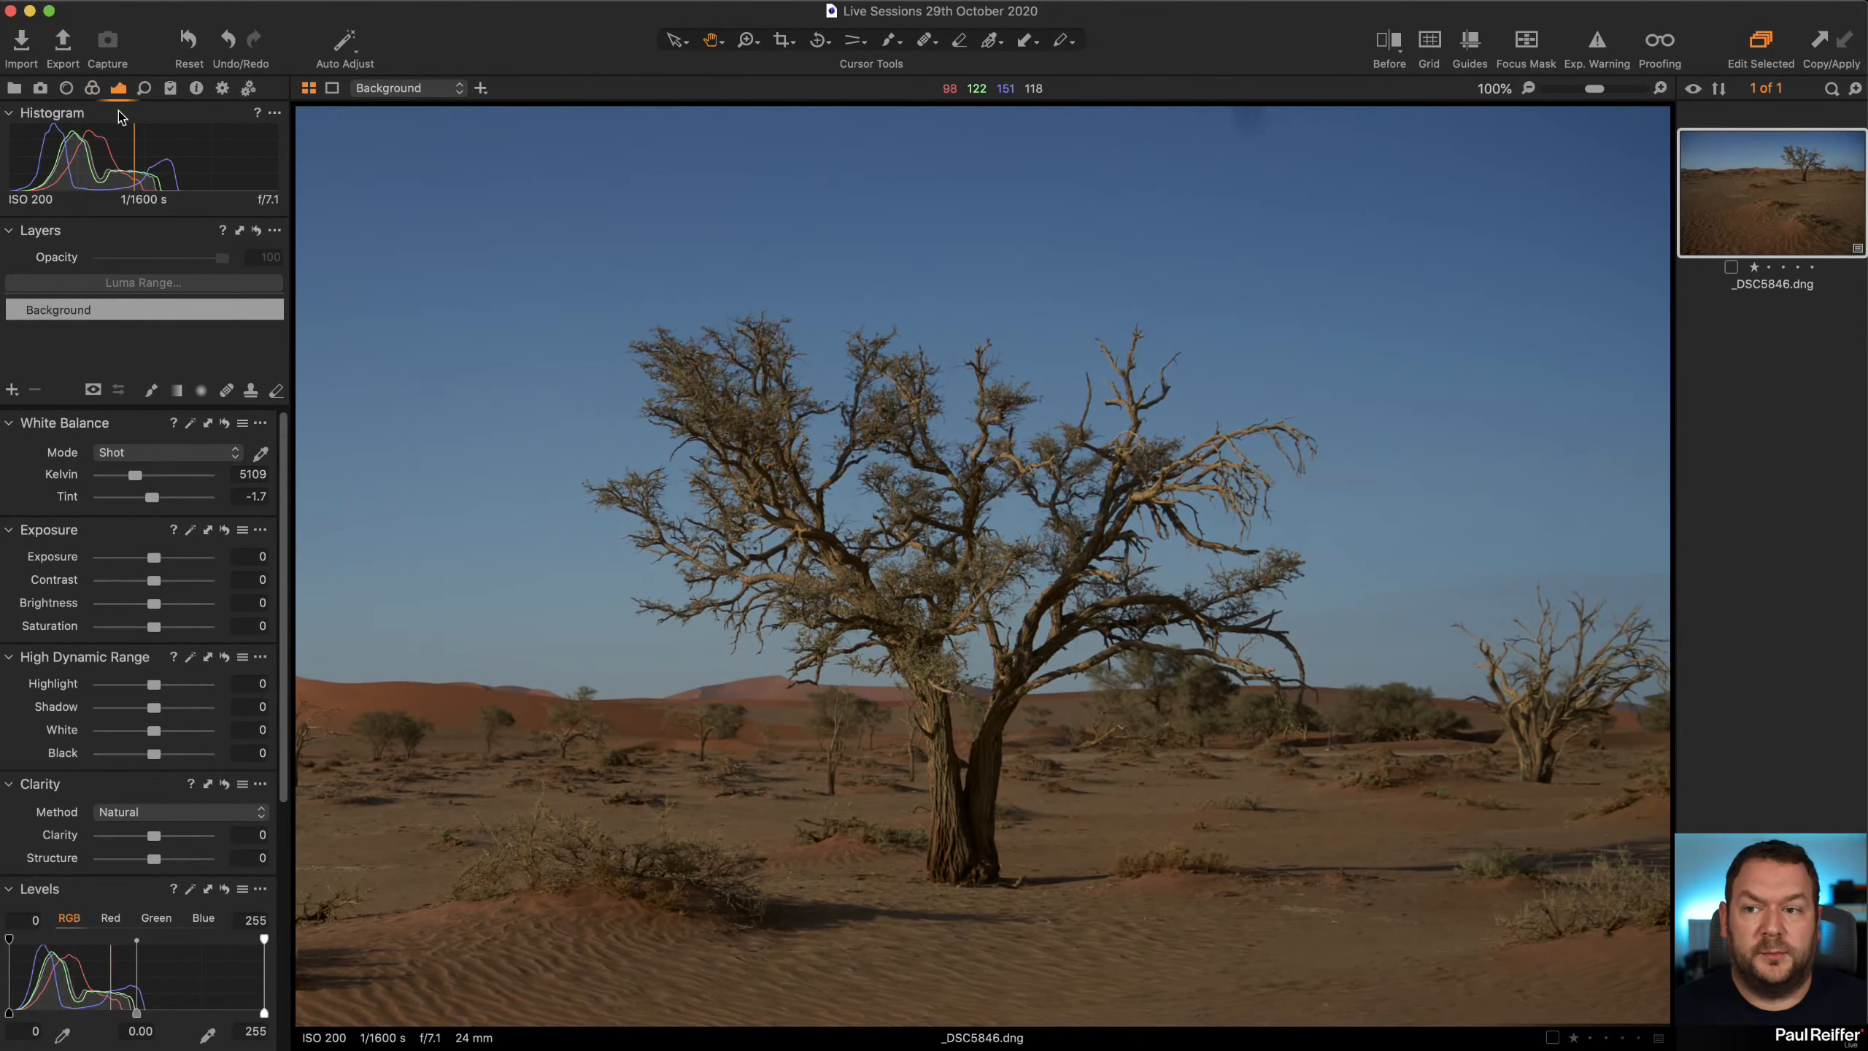
double_click(405, 536)
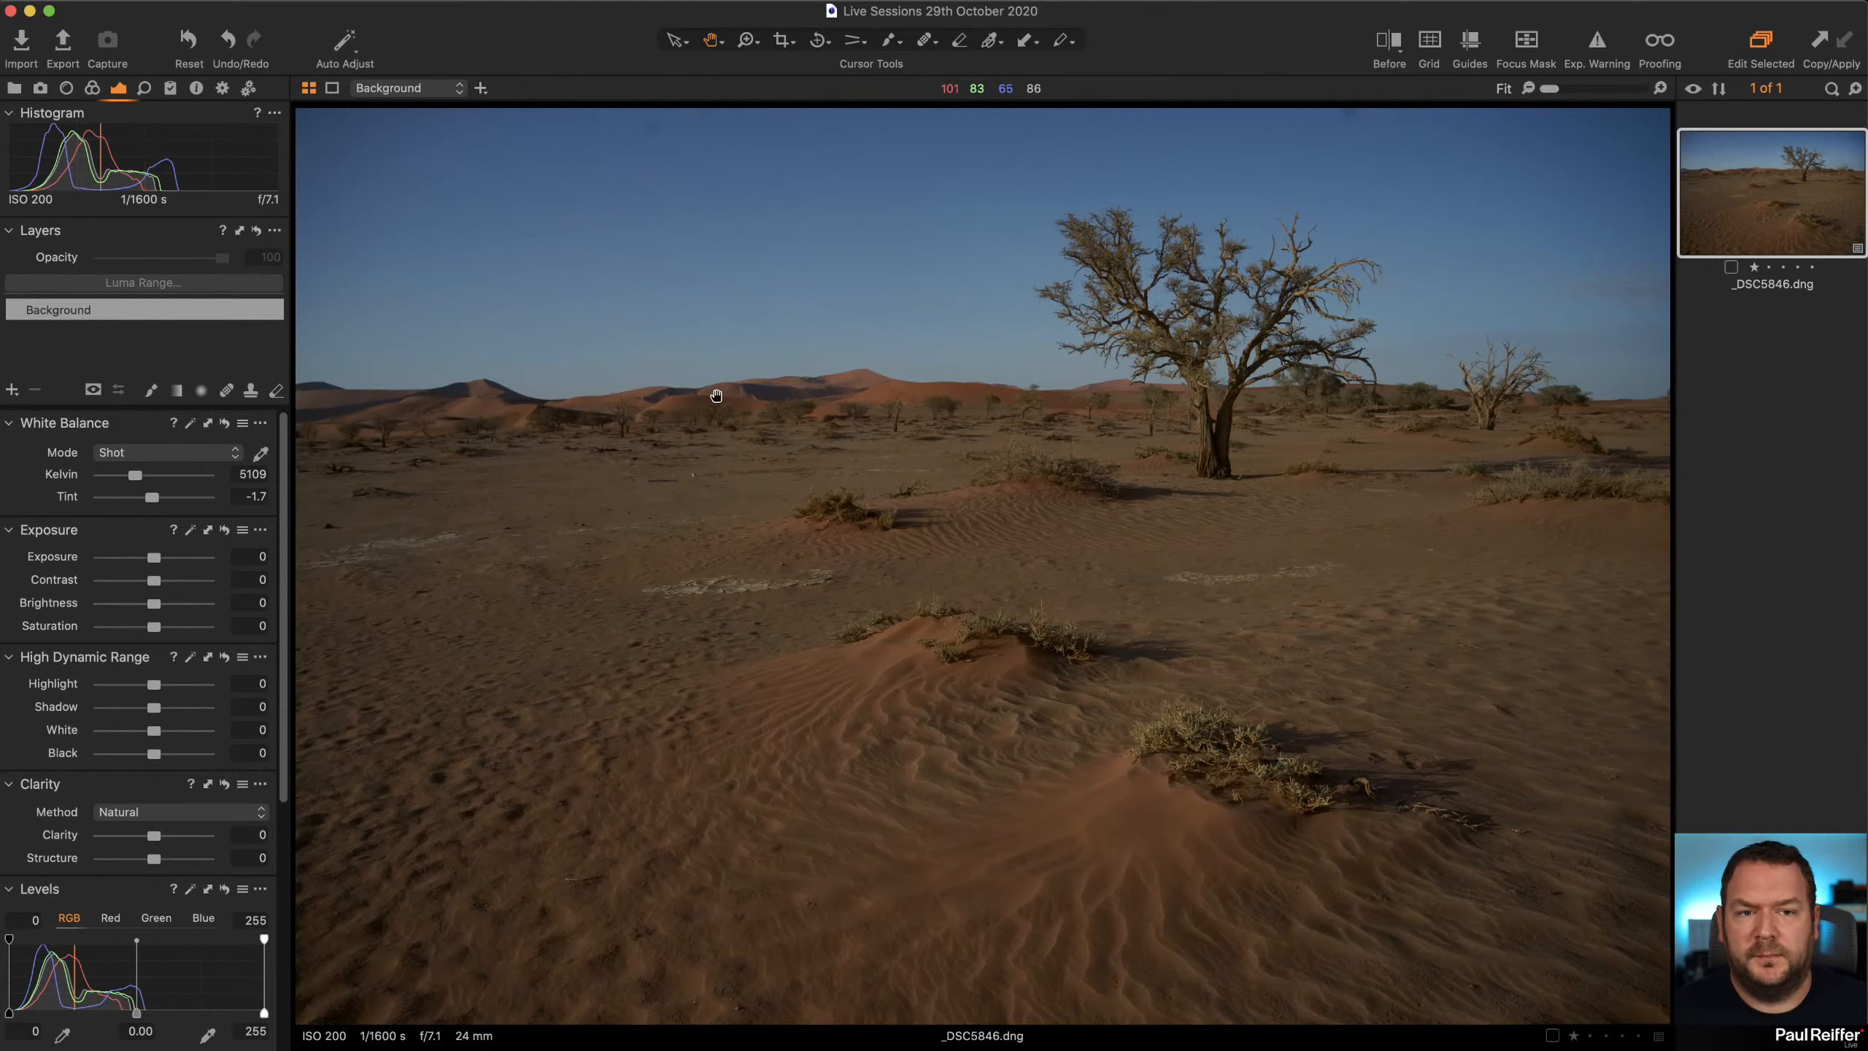
click(67, 88)
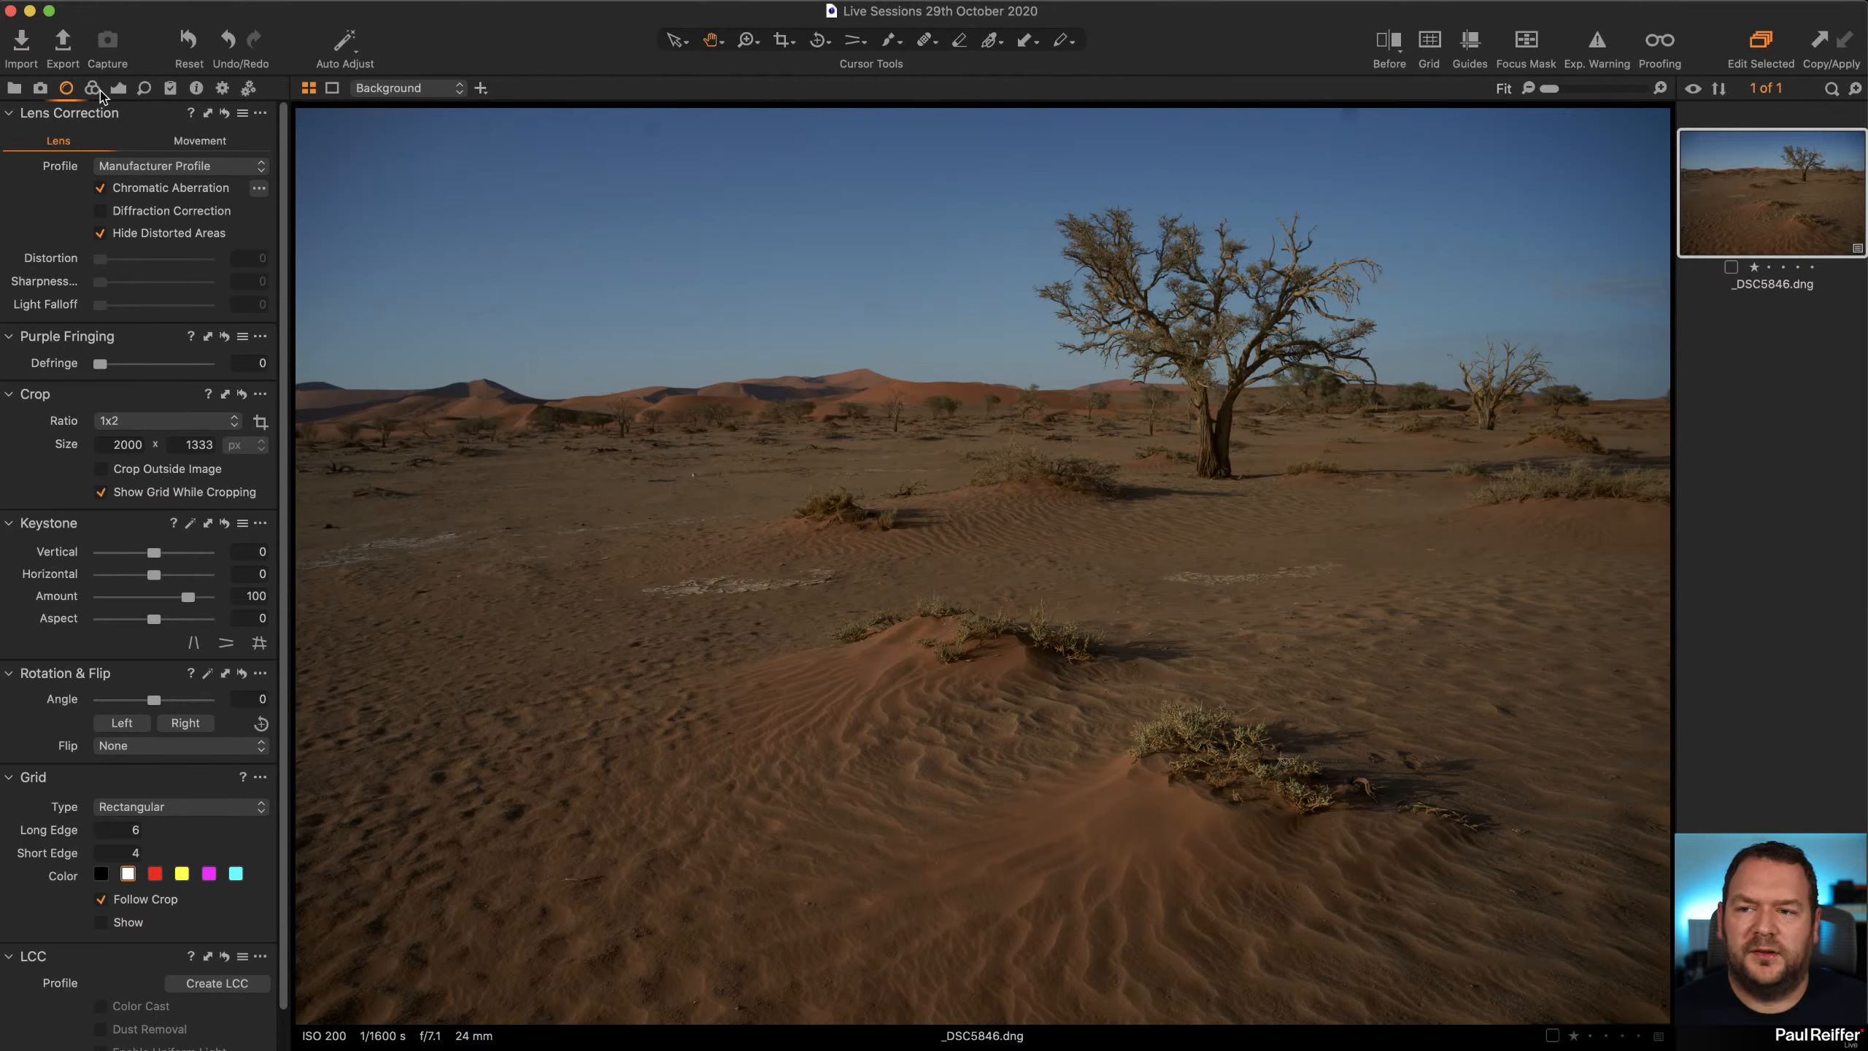
Brighten the desert photo's edges by setting the Vignetting amount to 0.77
click(122, 90)
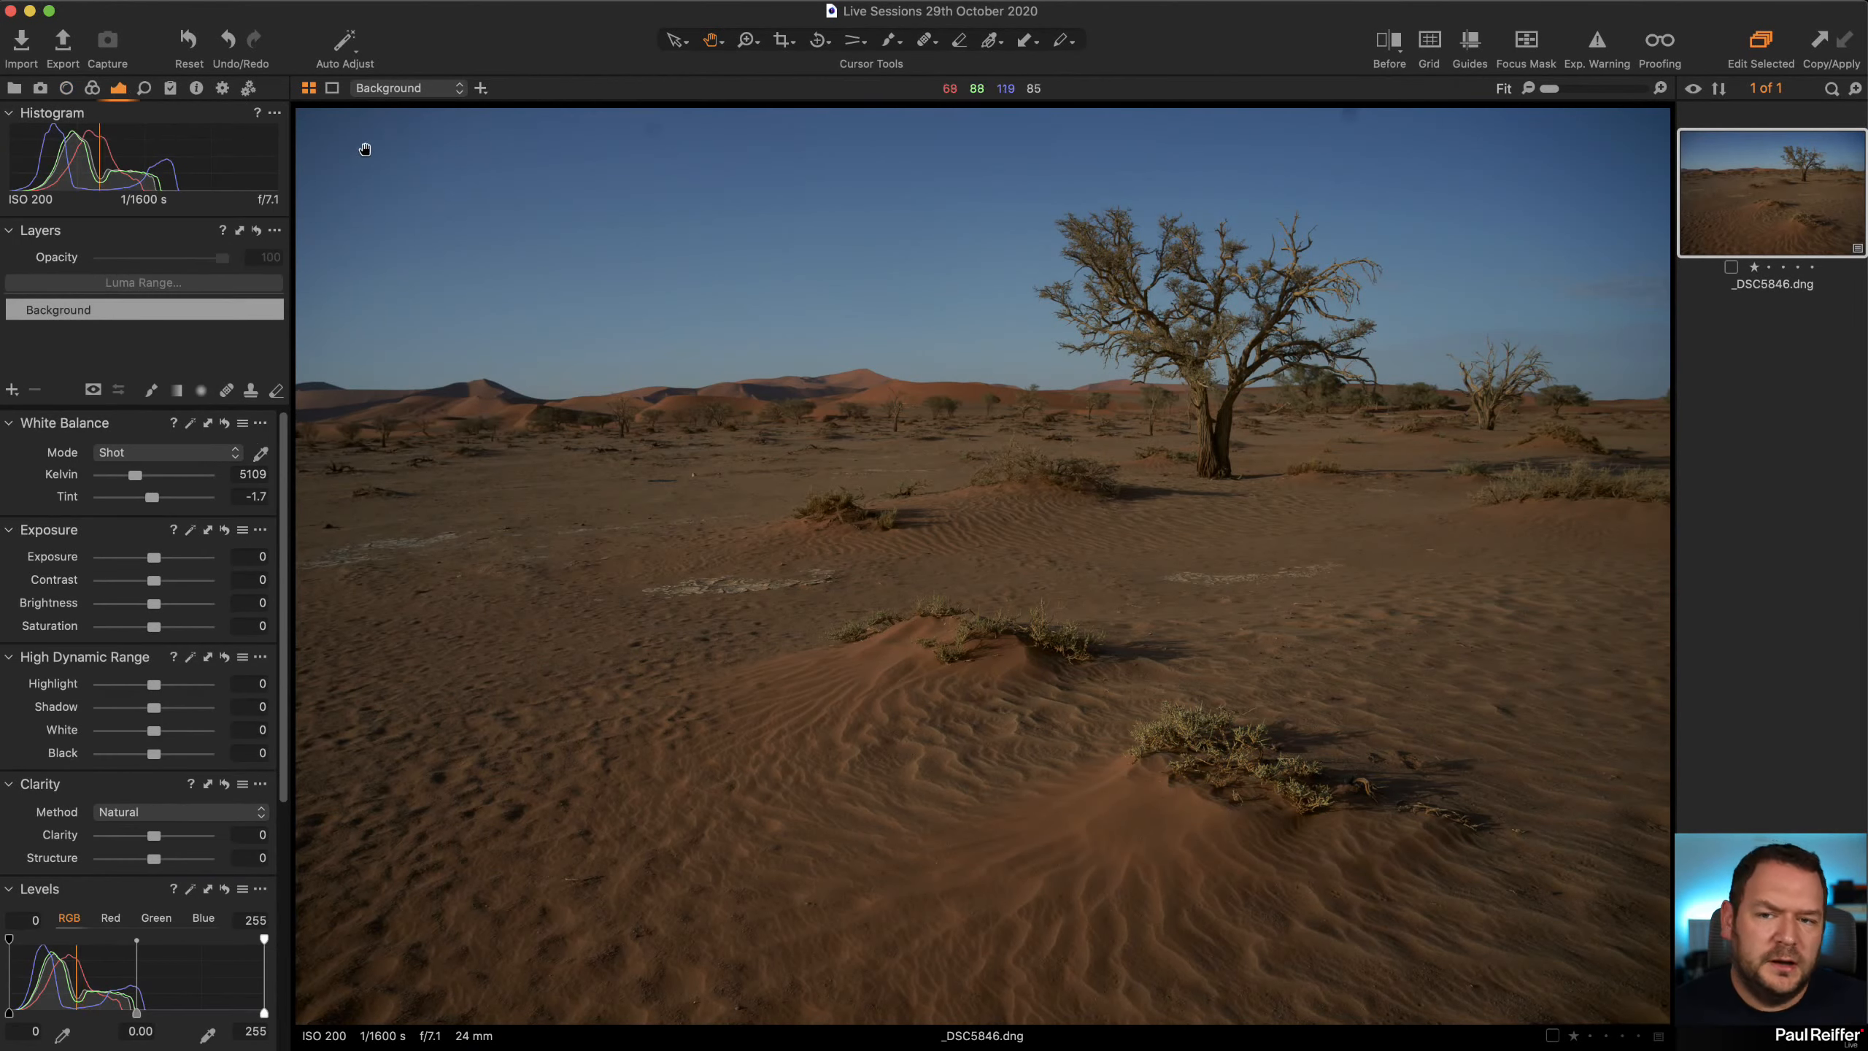
scroll(128, 931, down, 5)
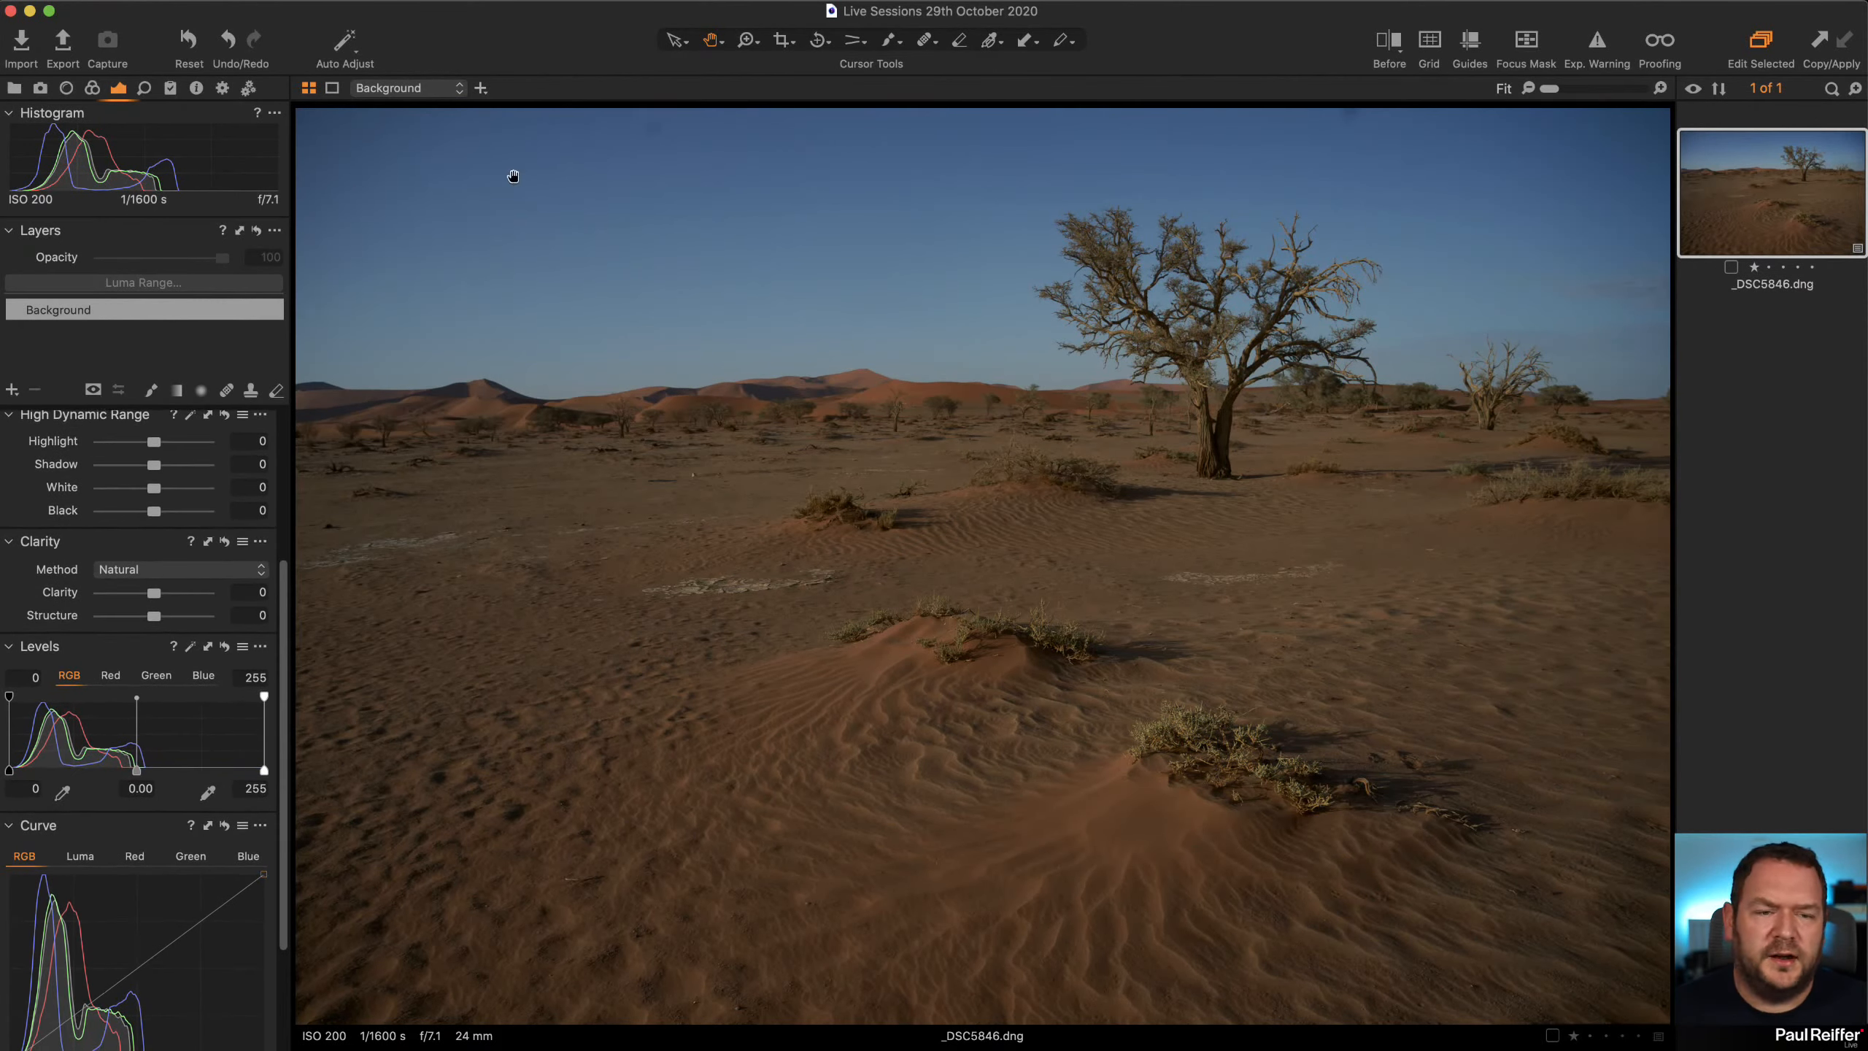
scroll(129, 602, down, 5)
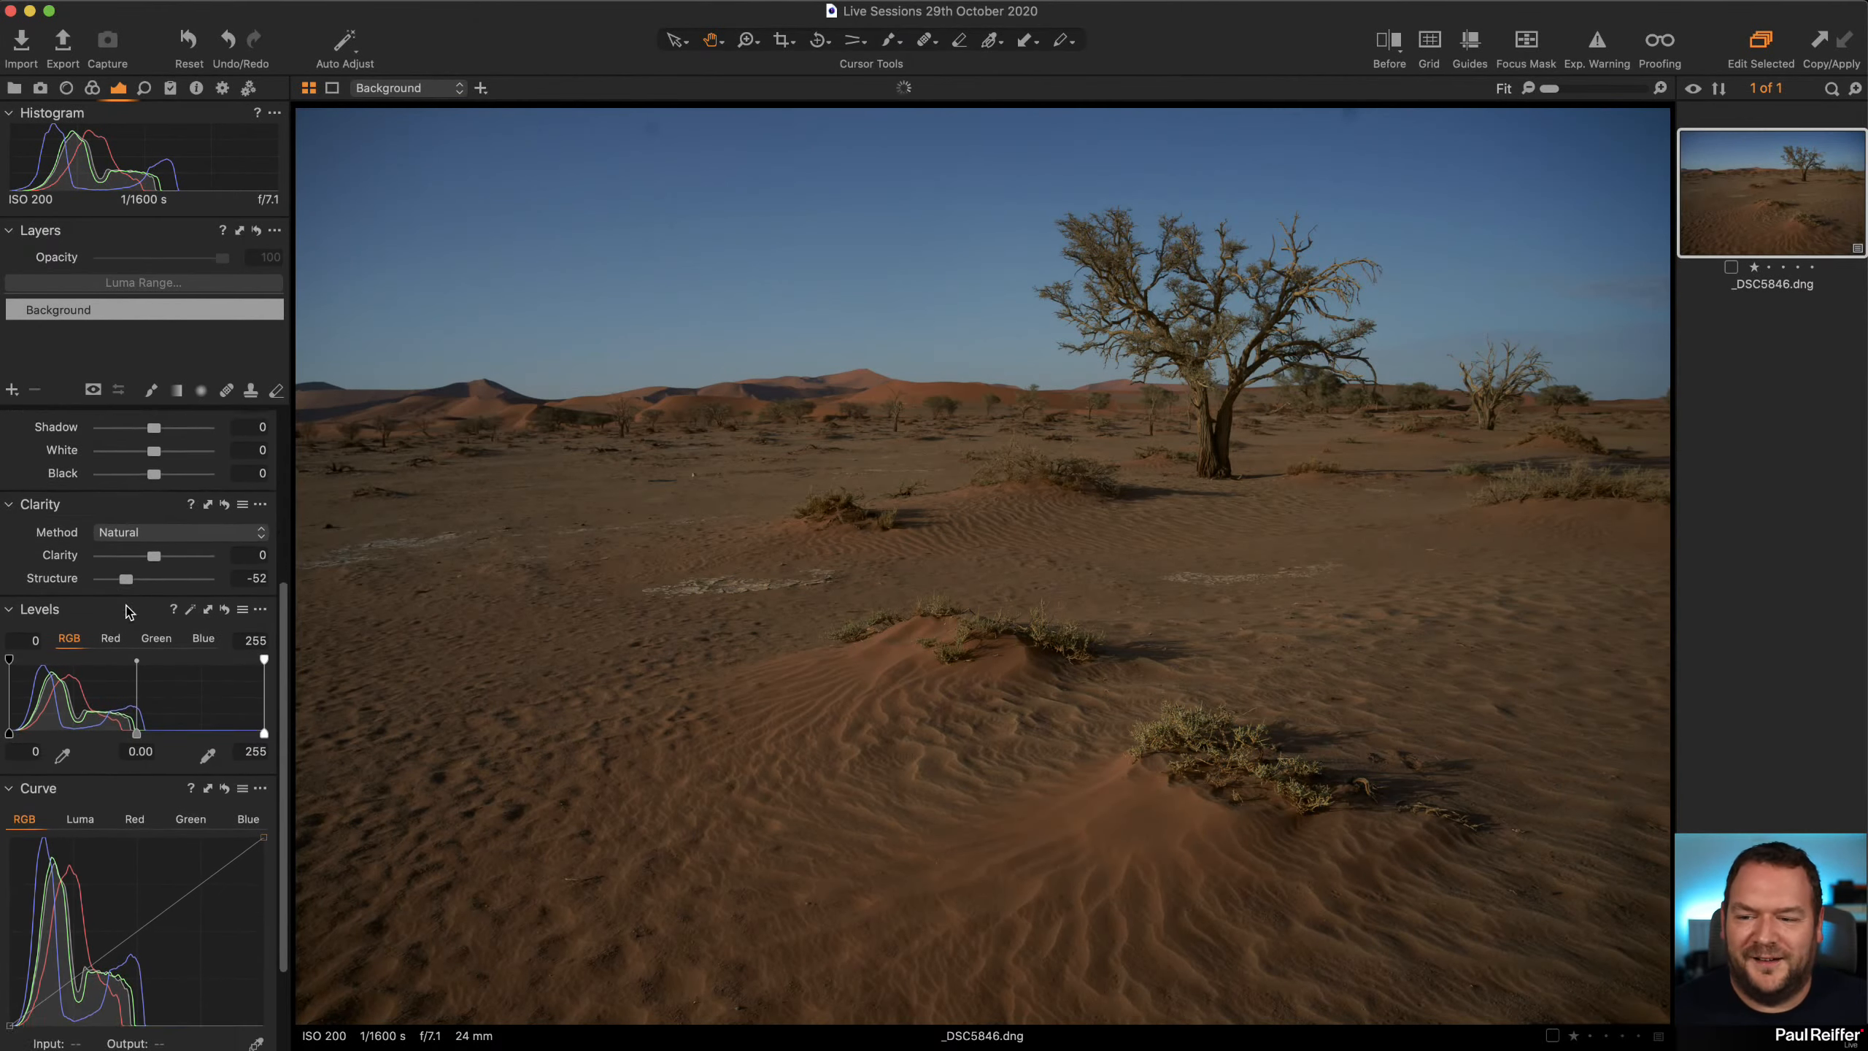
double_click(153, 450)
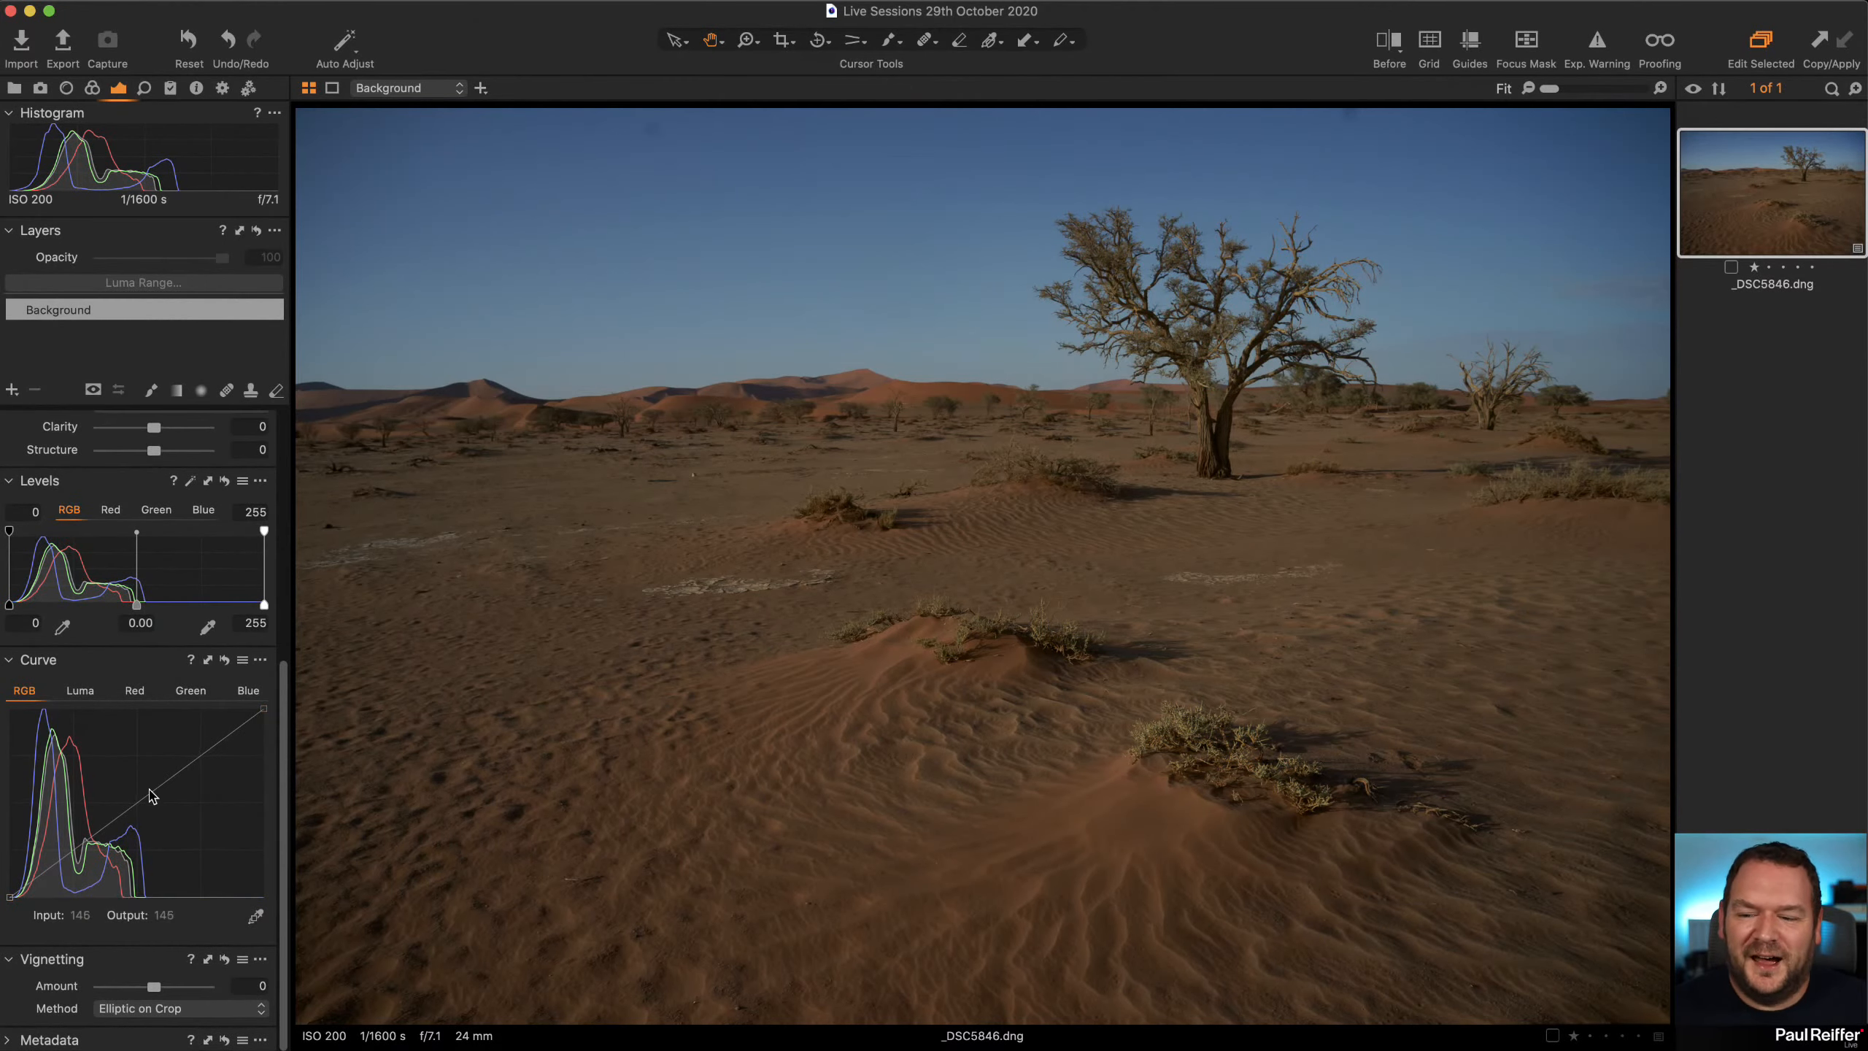
drag(156, 989, 167, 988)
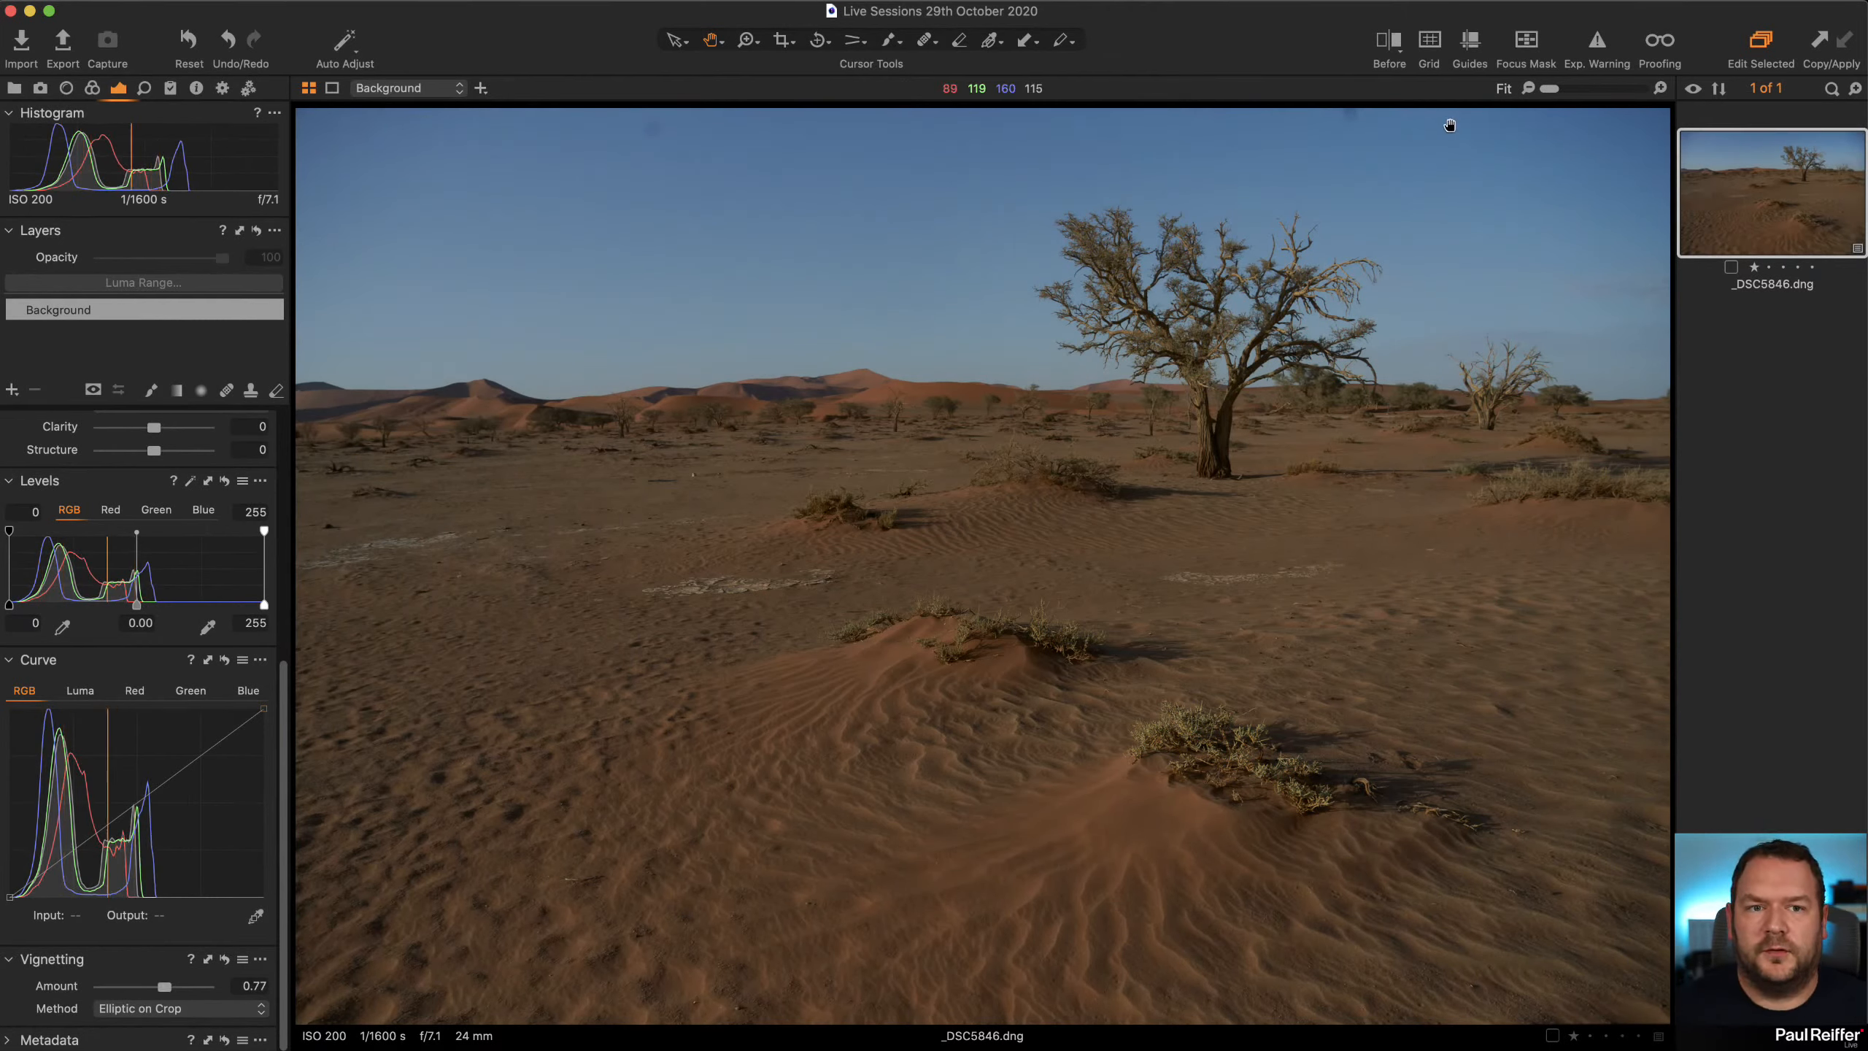
Compare the whole desert photo before and after its lens and vignetting corrections, then leave the comparison
click(1406, 53)
drag(985, 580, 298, 603)
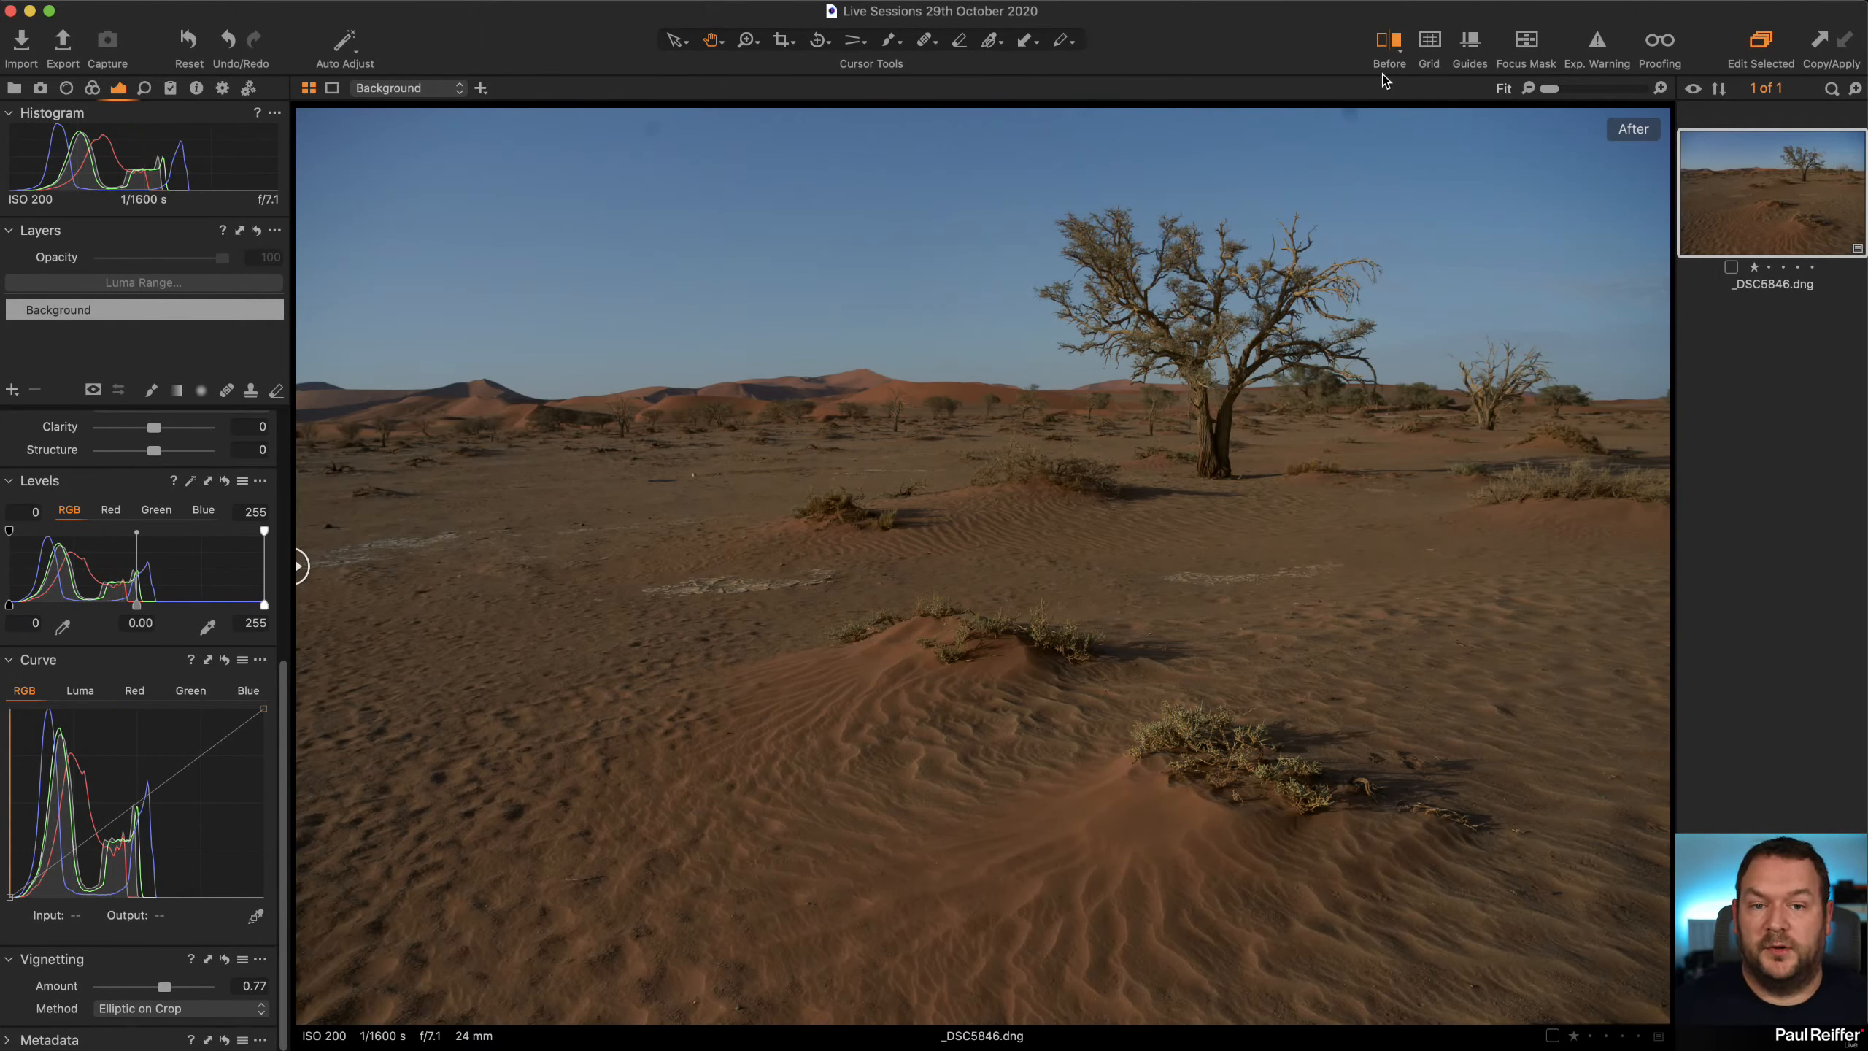
click(1387, 46)
Bring up the Color Editor's Skin Tone controls and add a new filled adjustment layer to the desert photo
scroll(152, 500, up, 5)
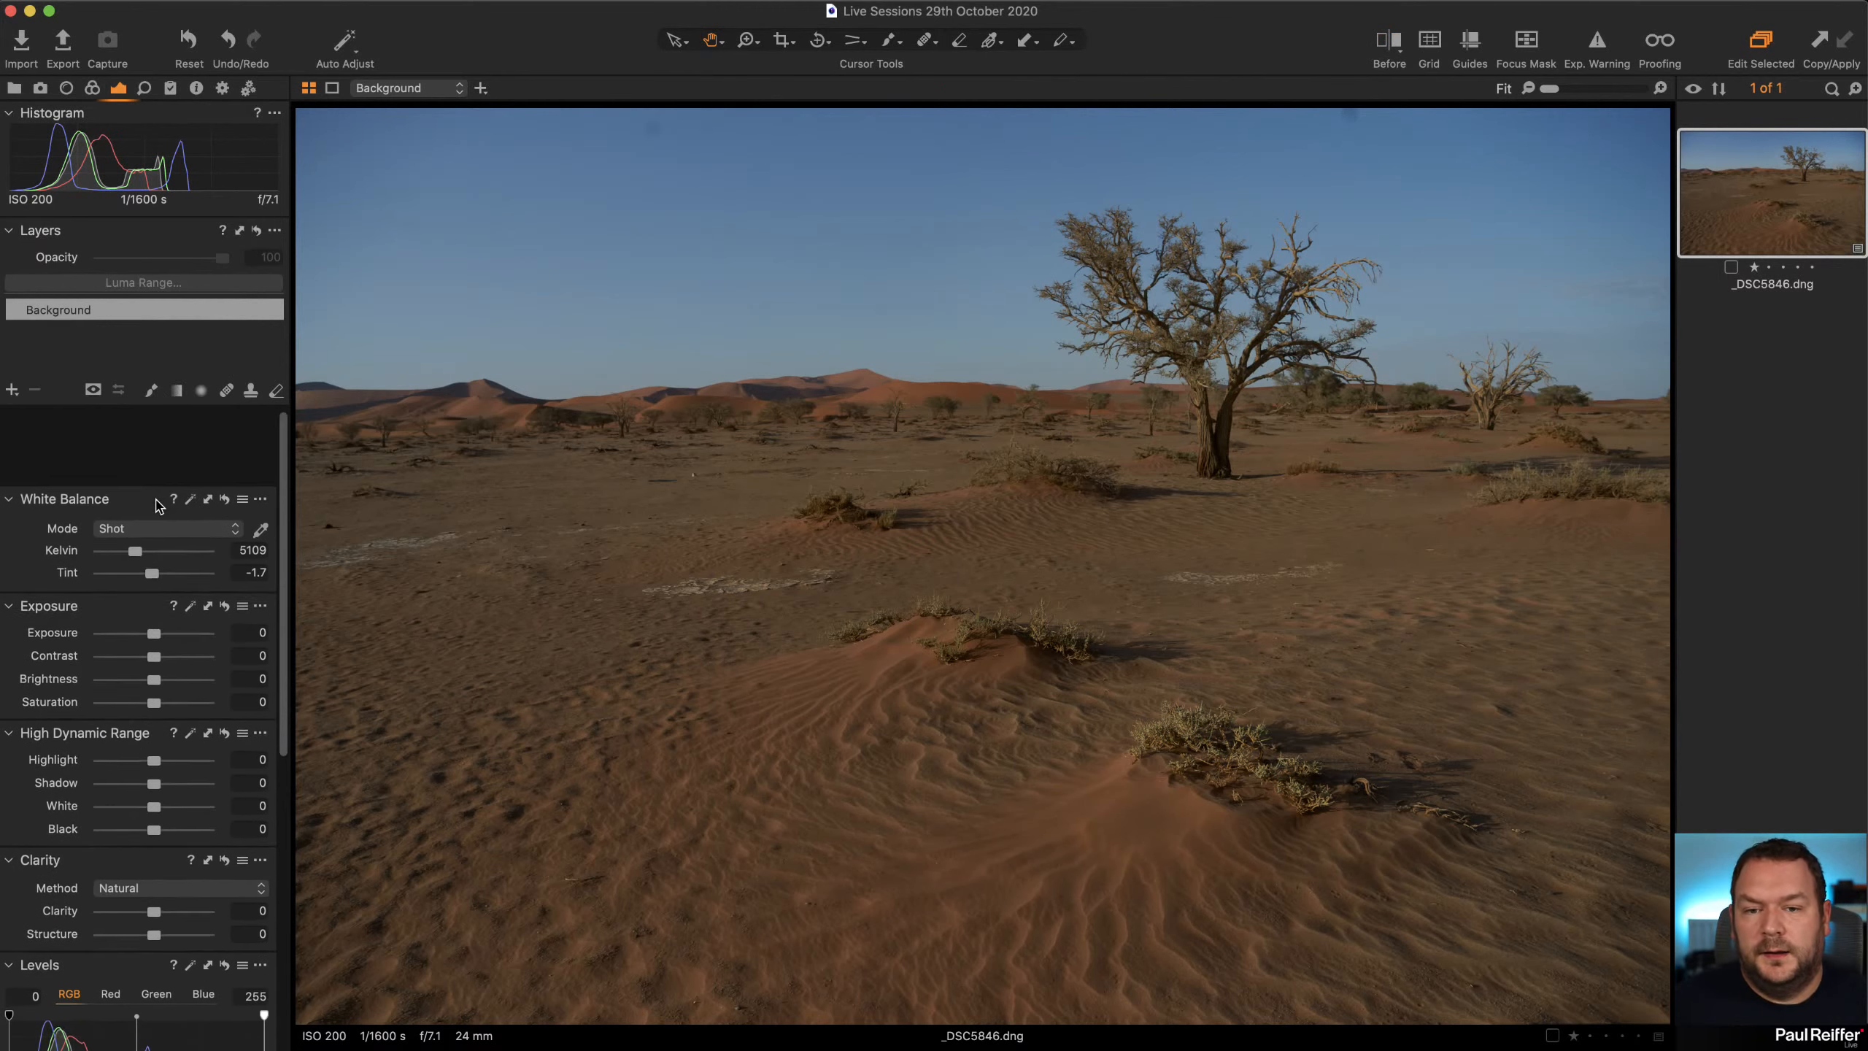
click(92, 88)
click(220, 547)
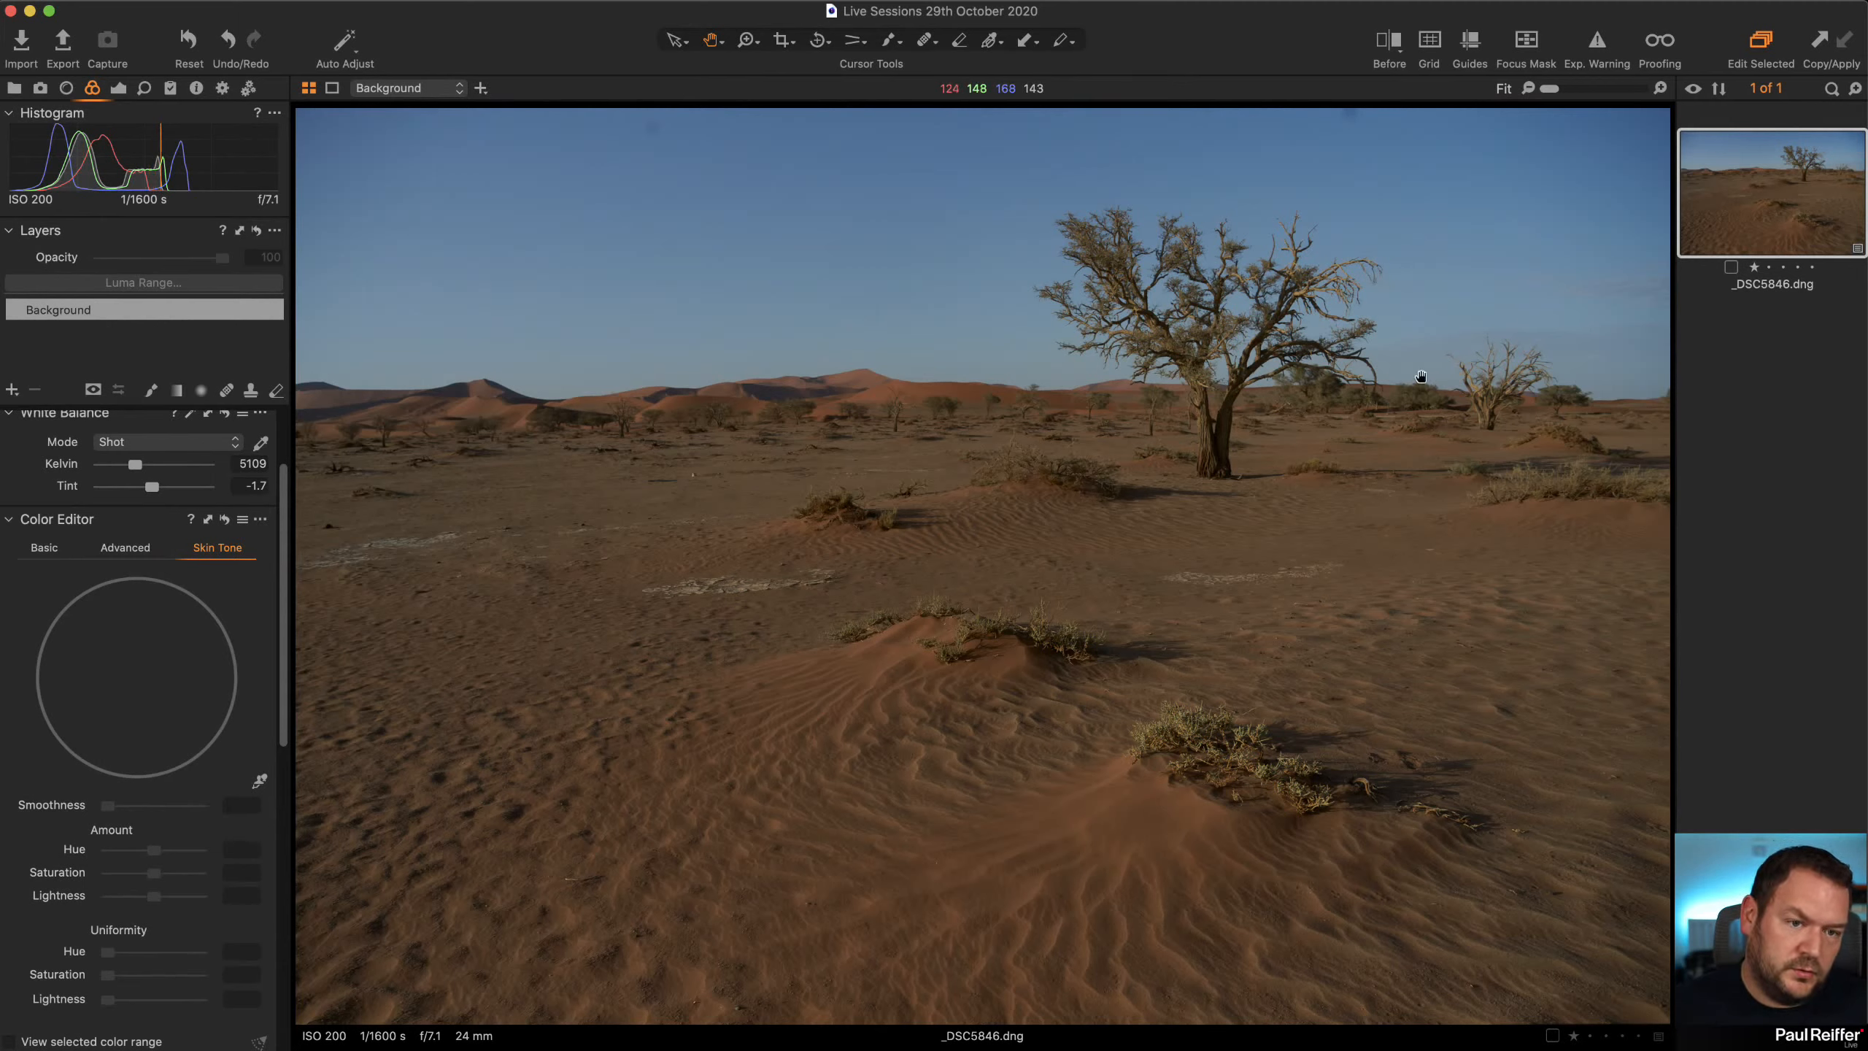
click(12, 389)
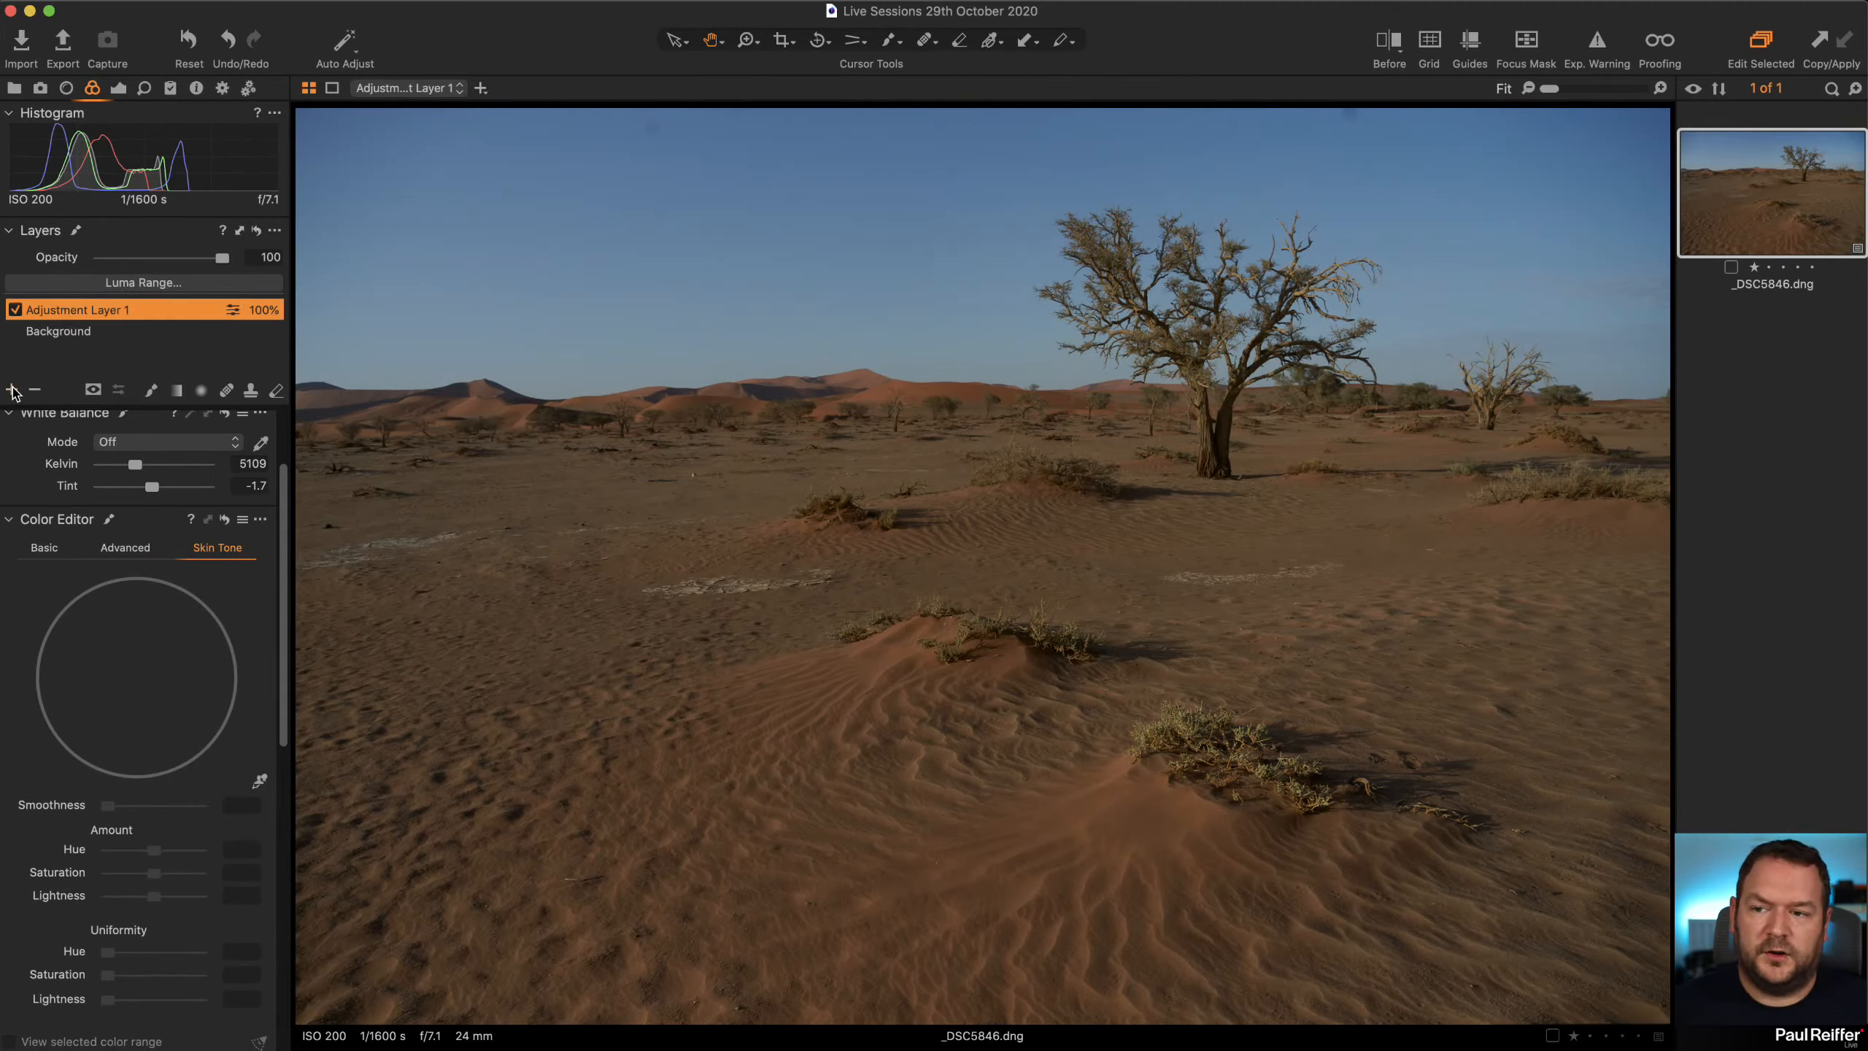
key(super+z)
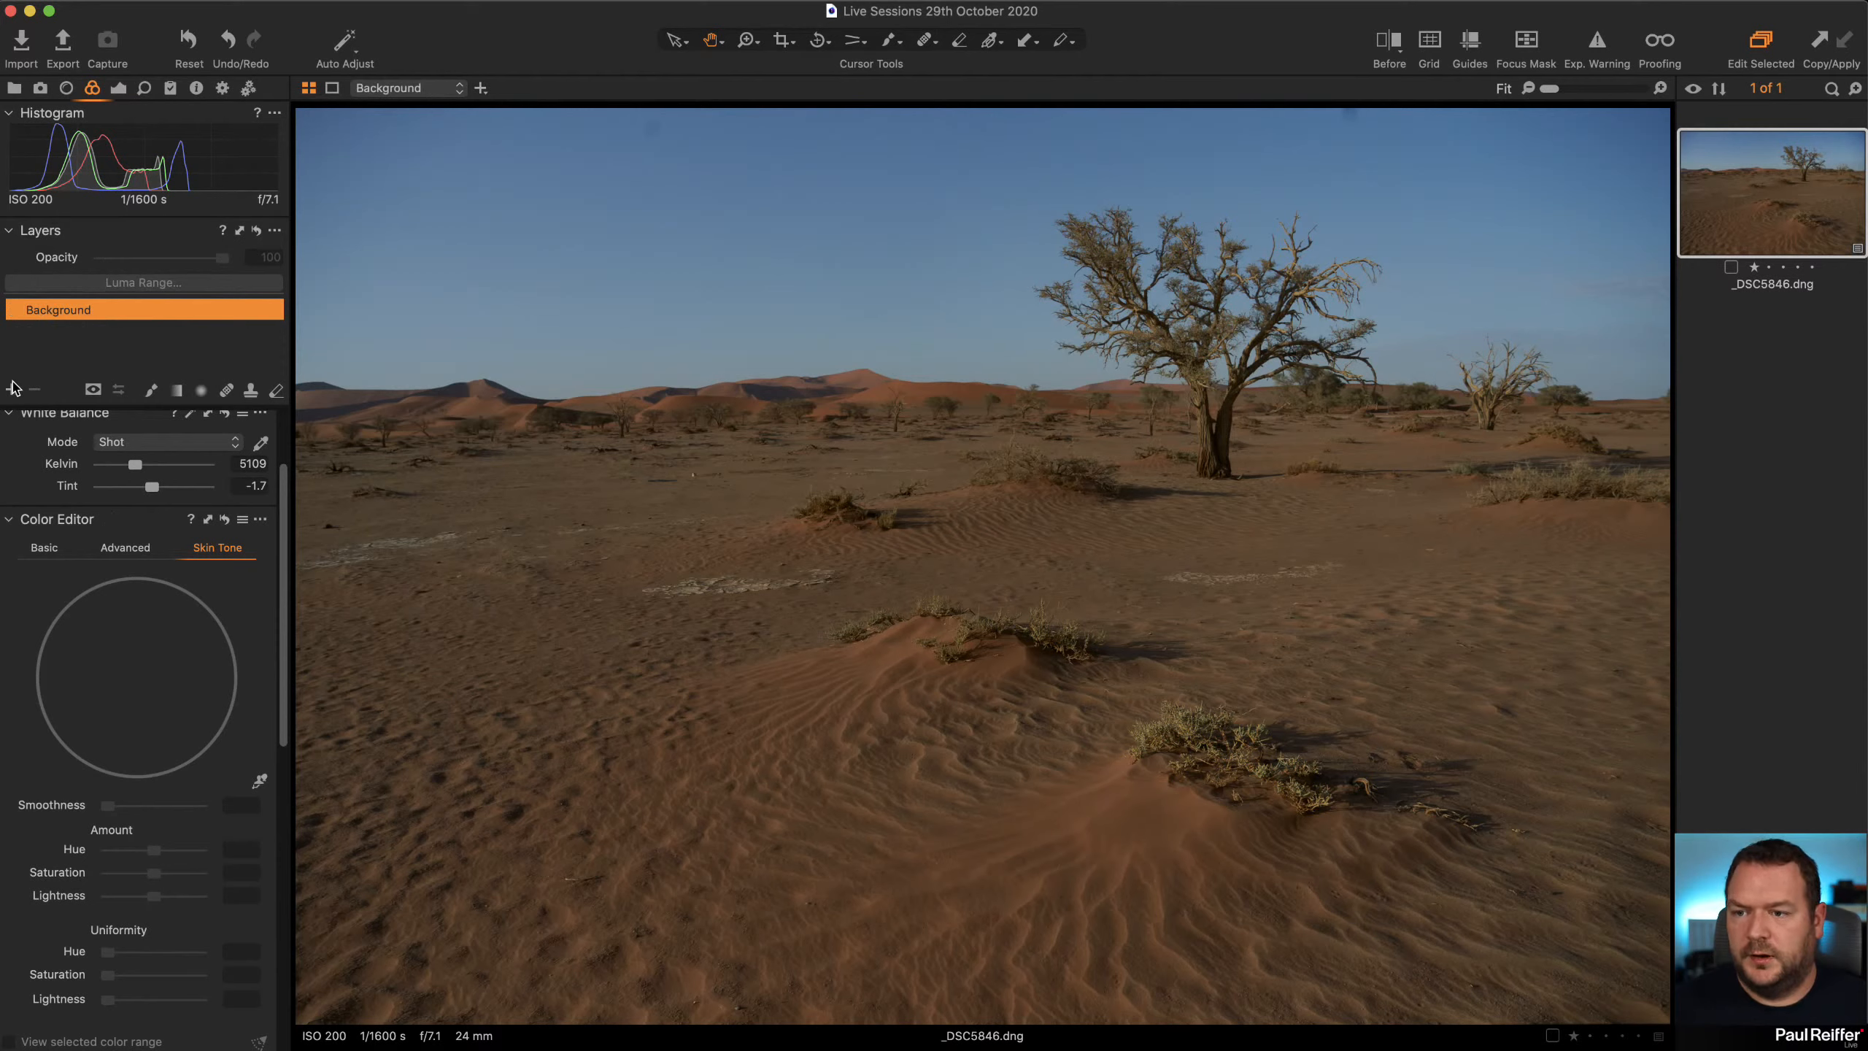
click(13, 389)
click(105, 414)
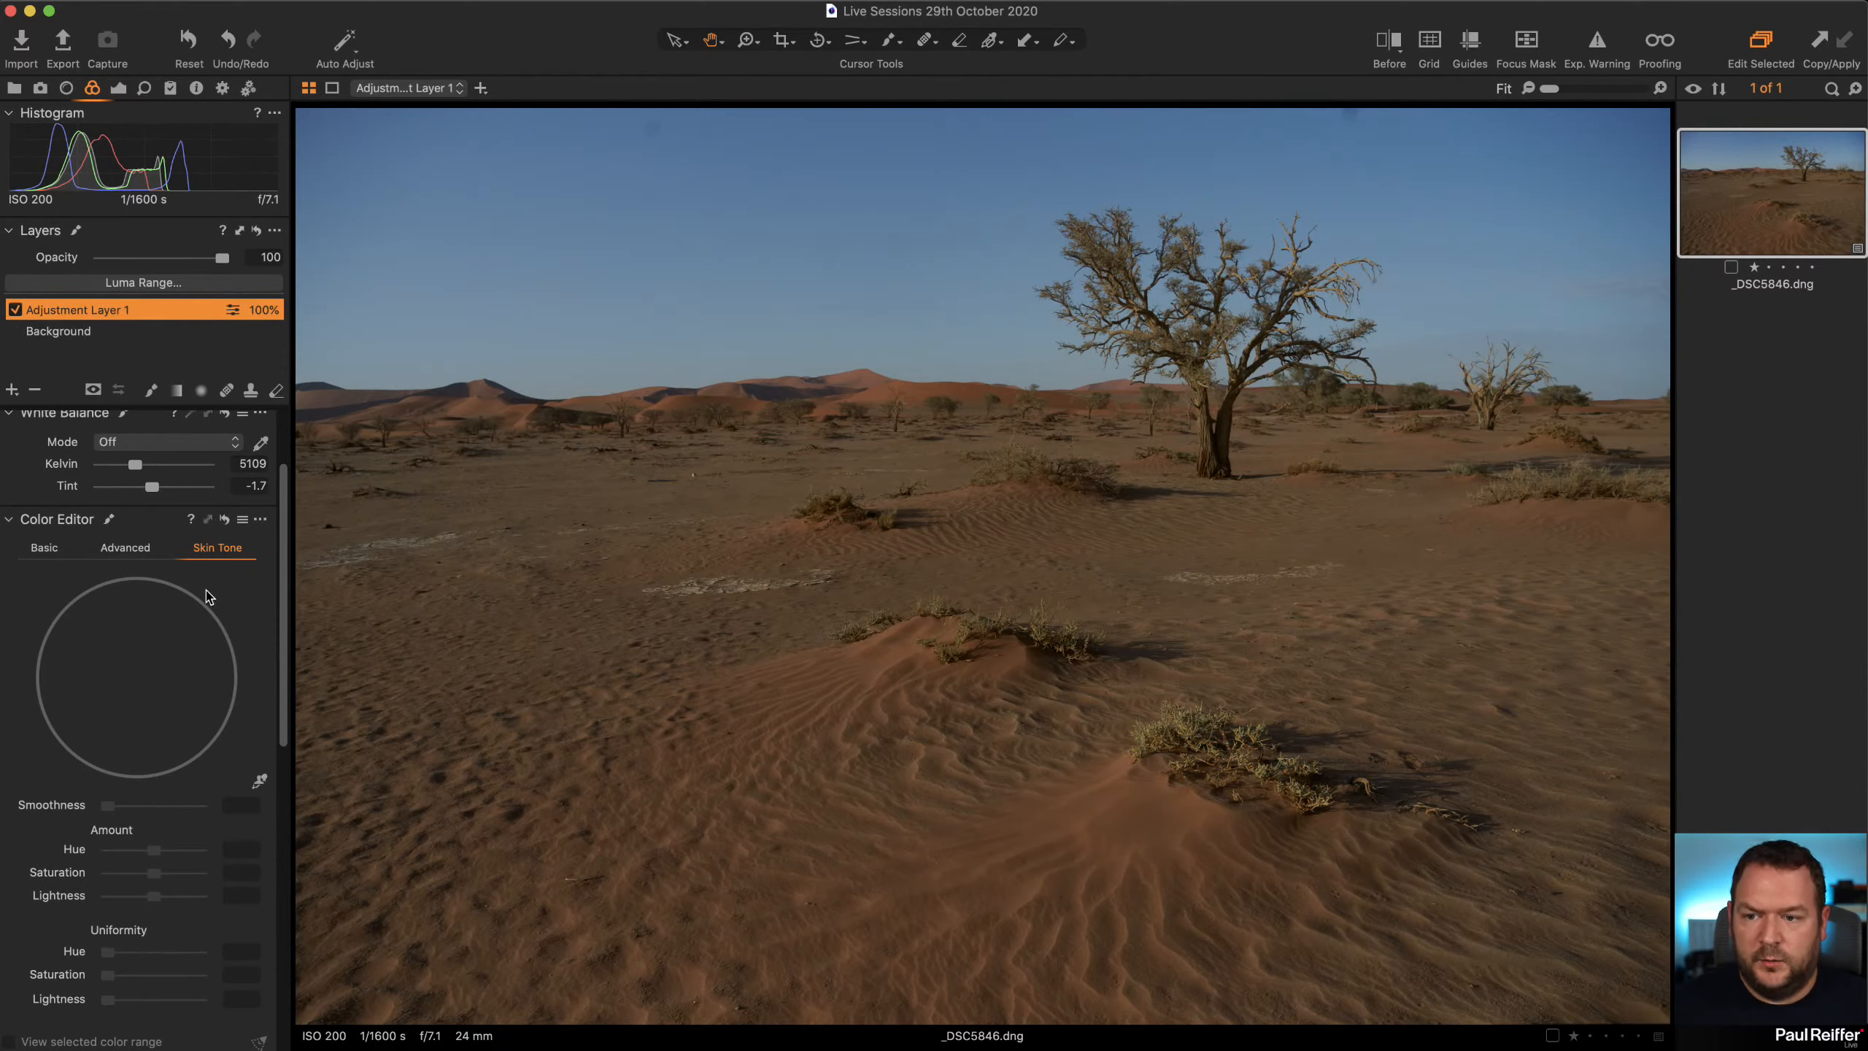
Sample the blue sky as the Skin Tone color and widen the selected range to cover more blues and cyans
click(260, 780)
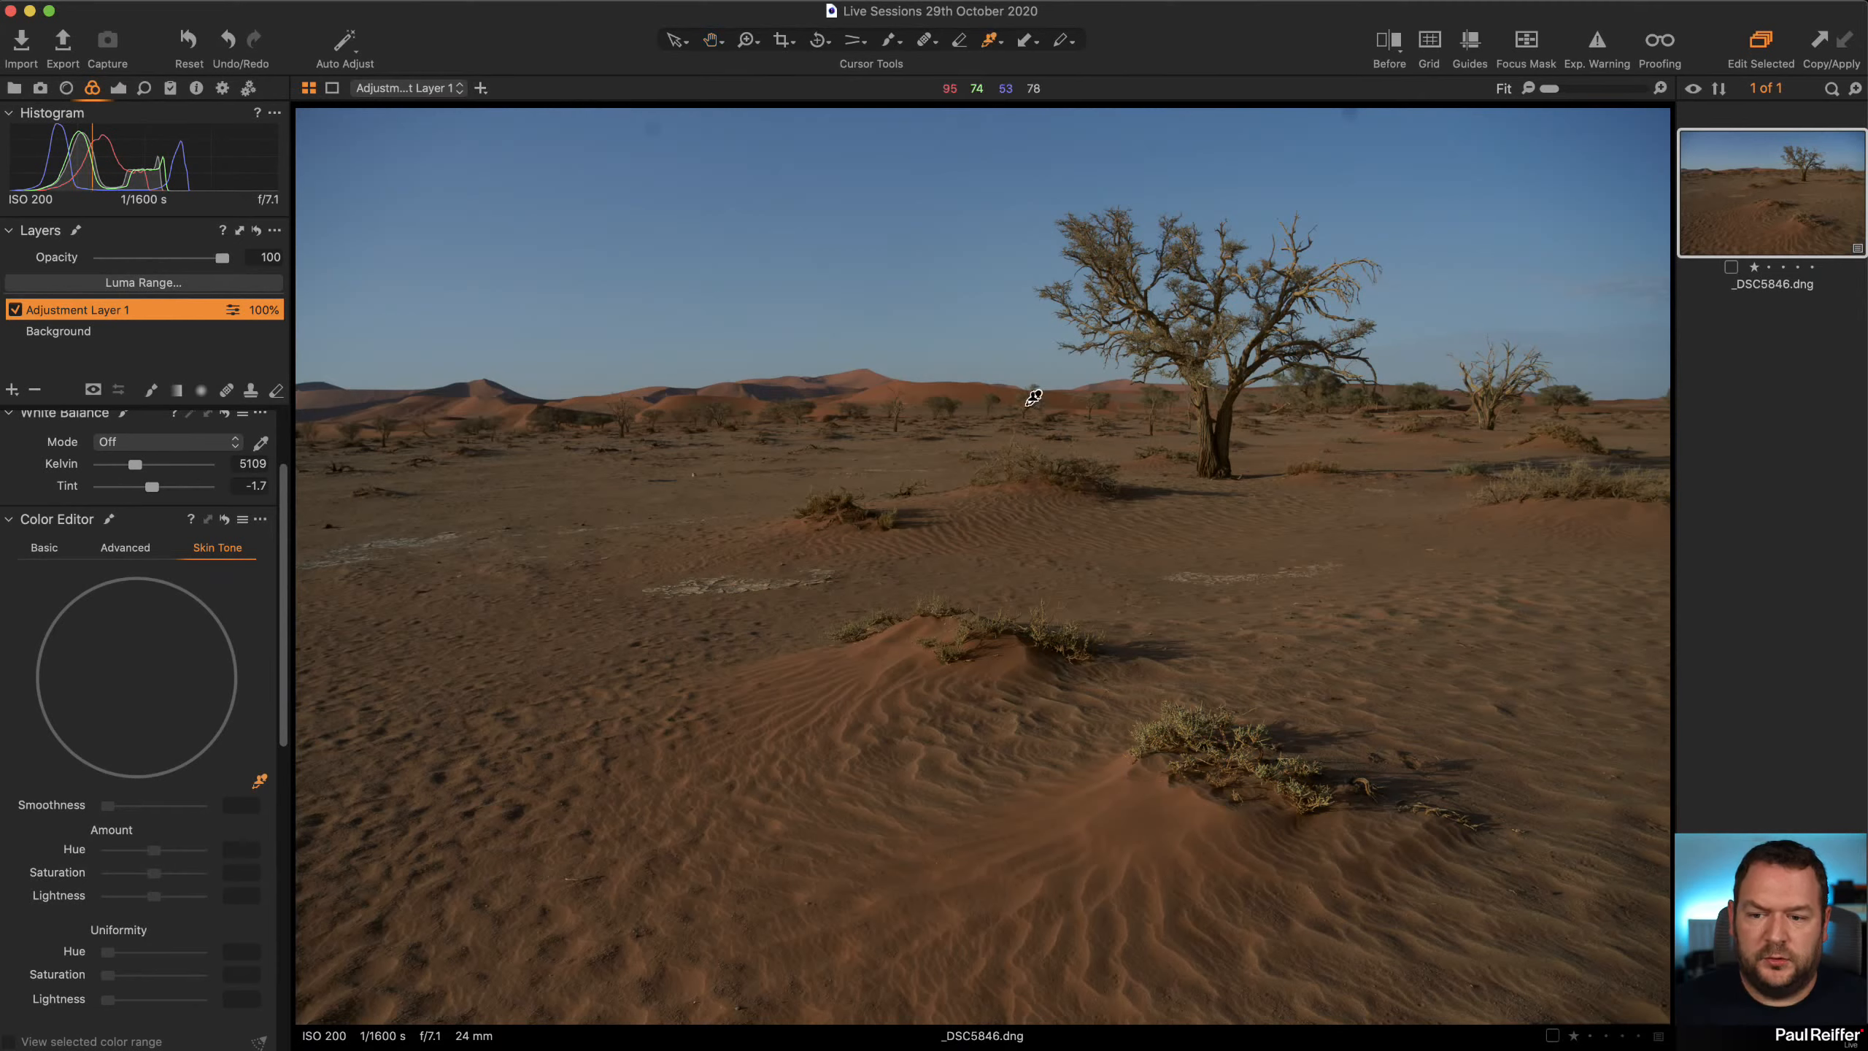
click(935, 262)
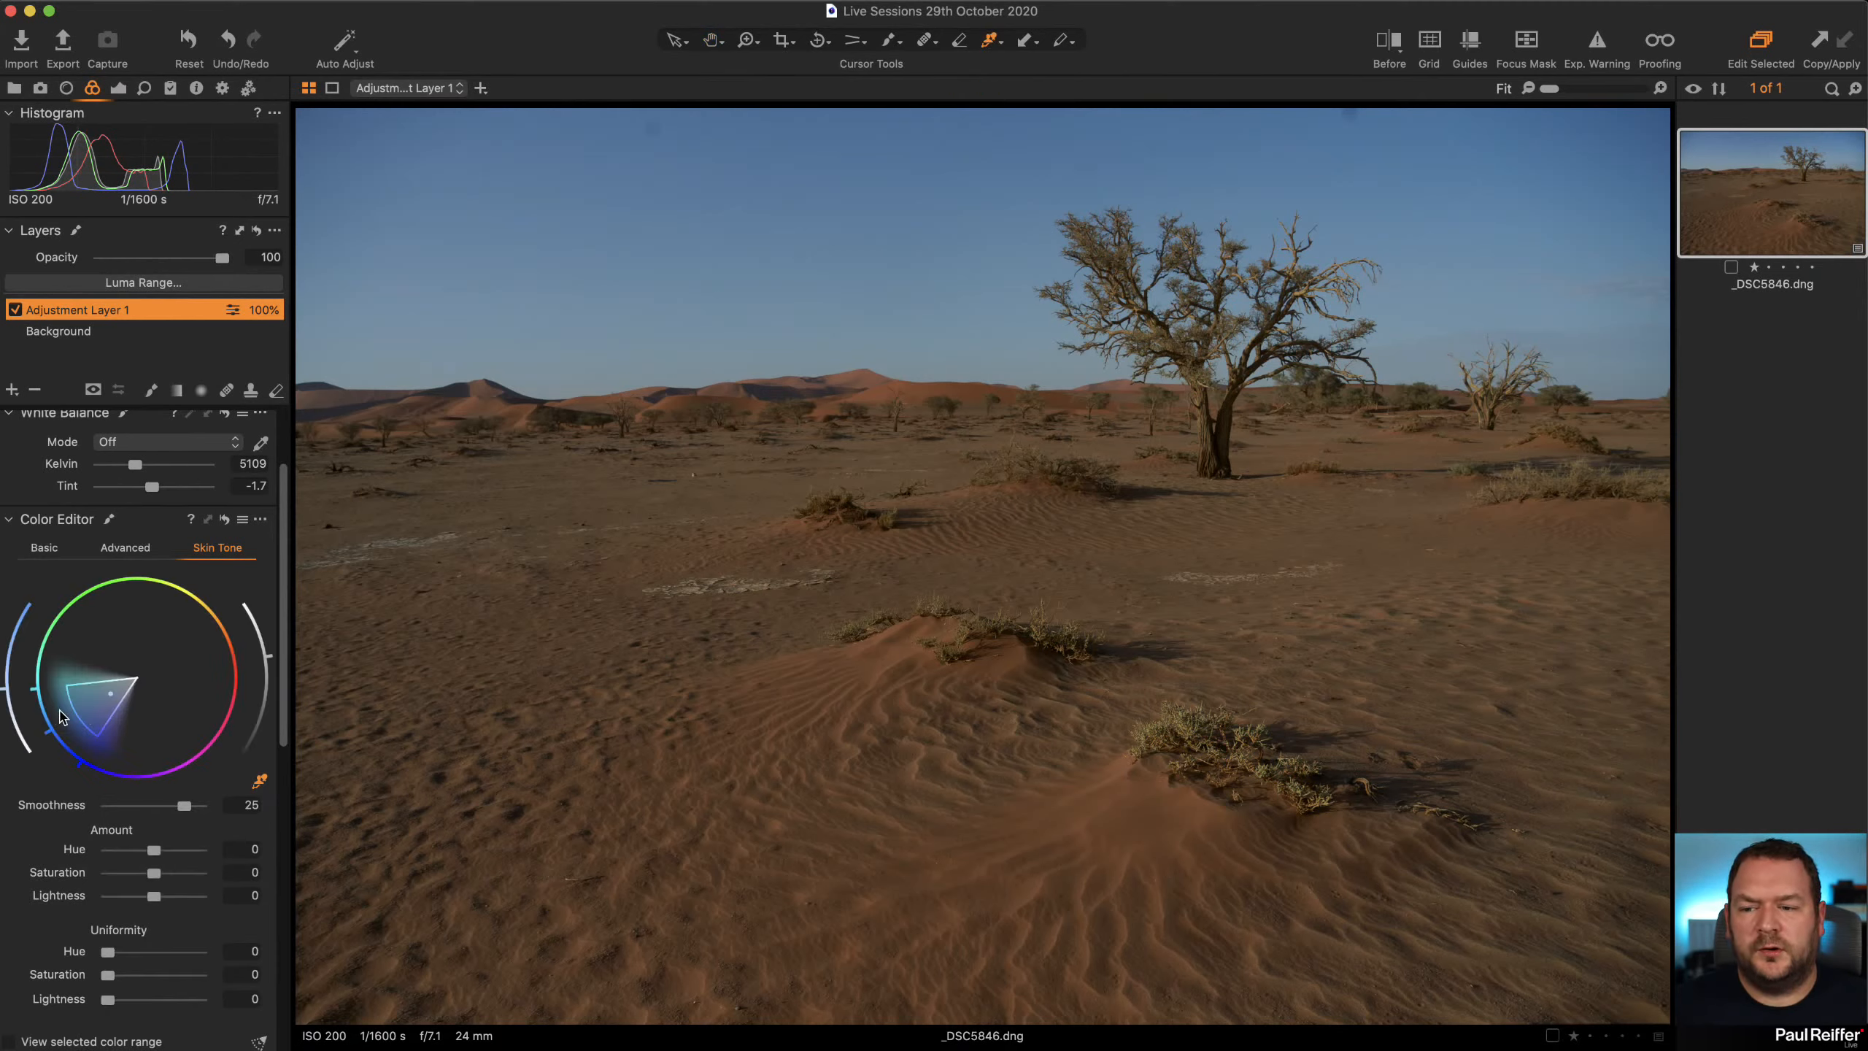
drag(77, 711, 117, 737)
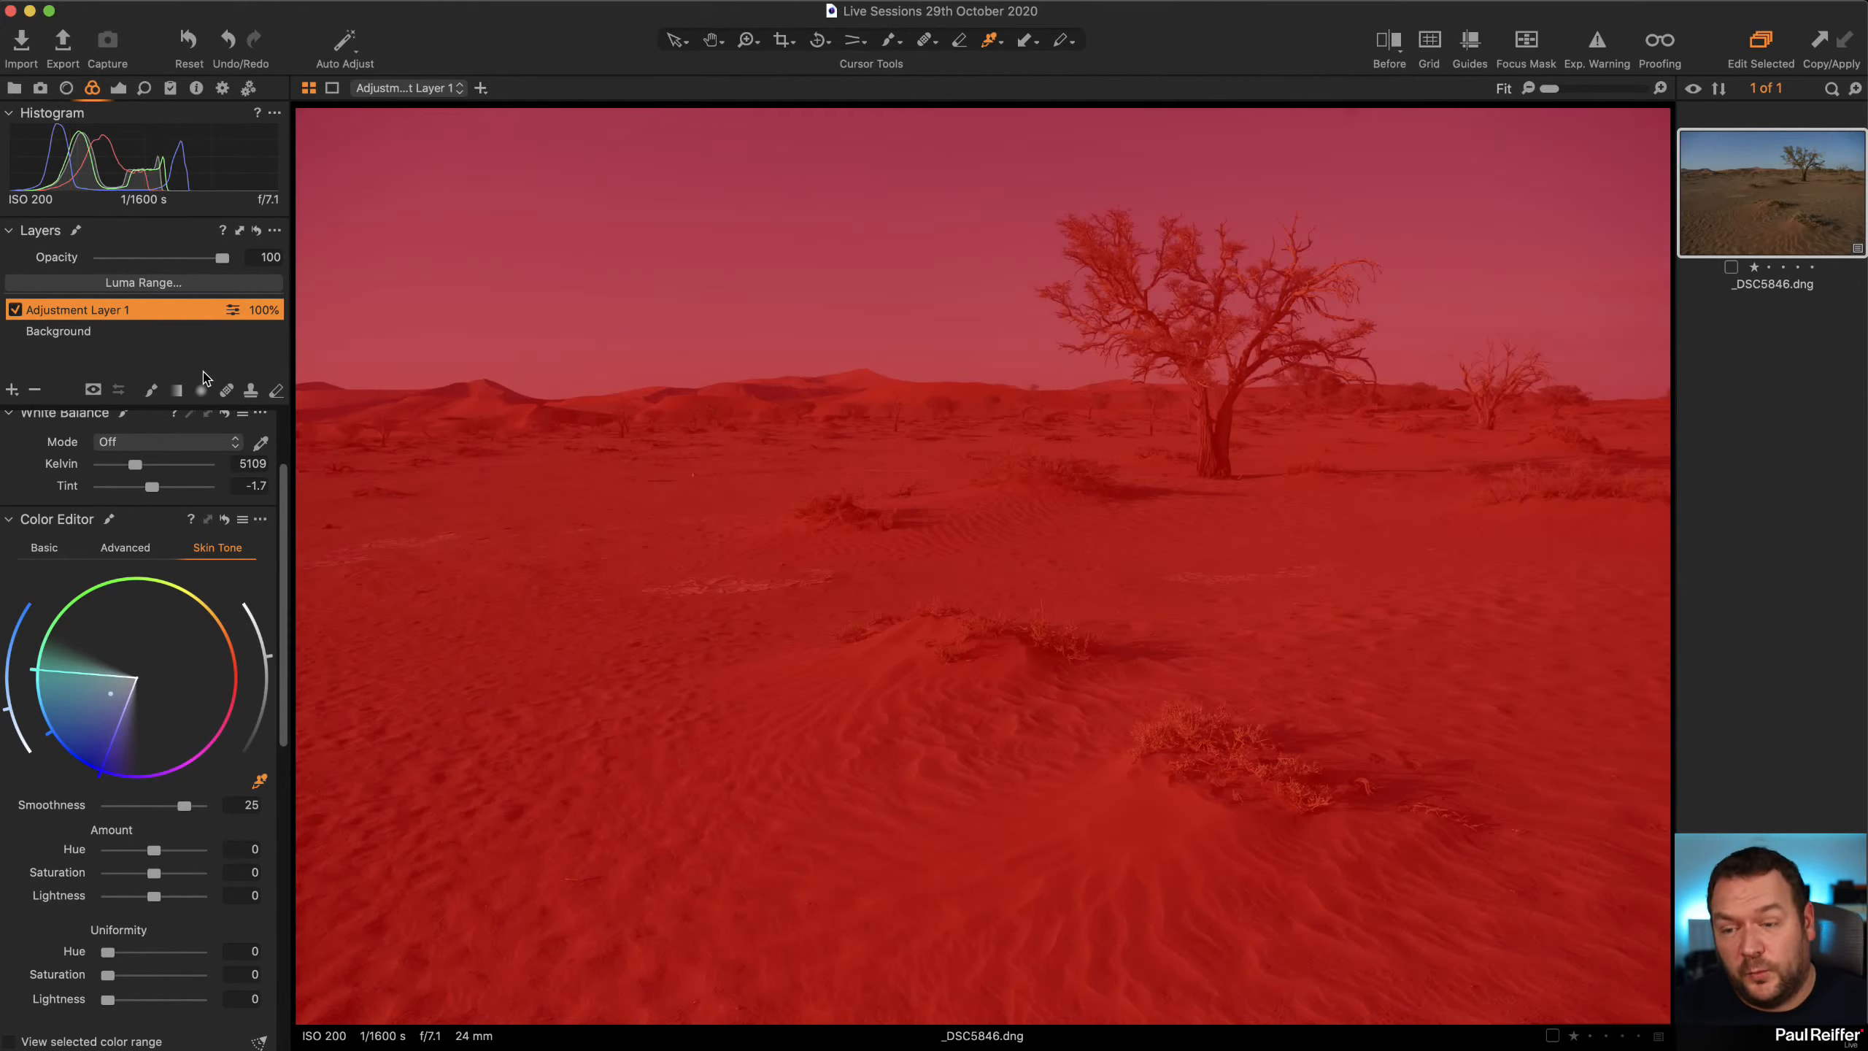
Erase the adjustment layer's mask from the sandy ground with an enlarged eraser brush, keeping the sky masked
key(e)
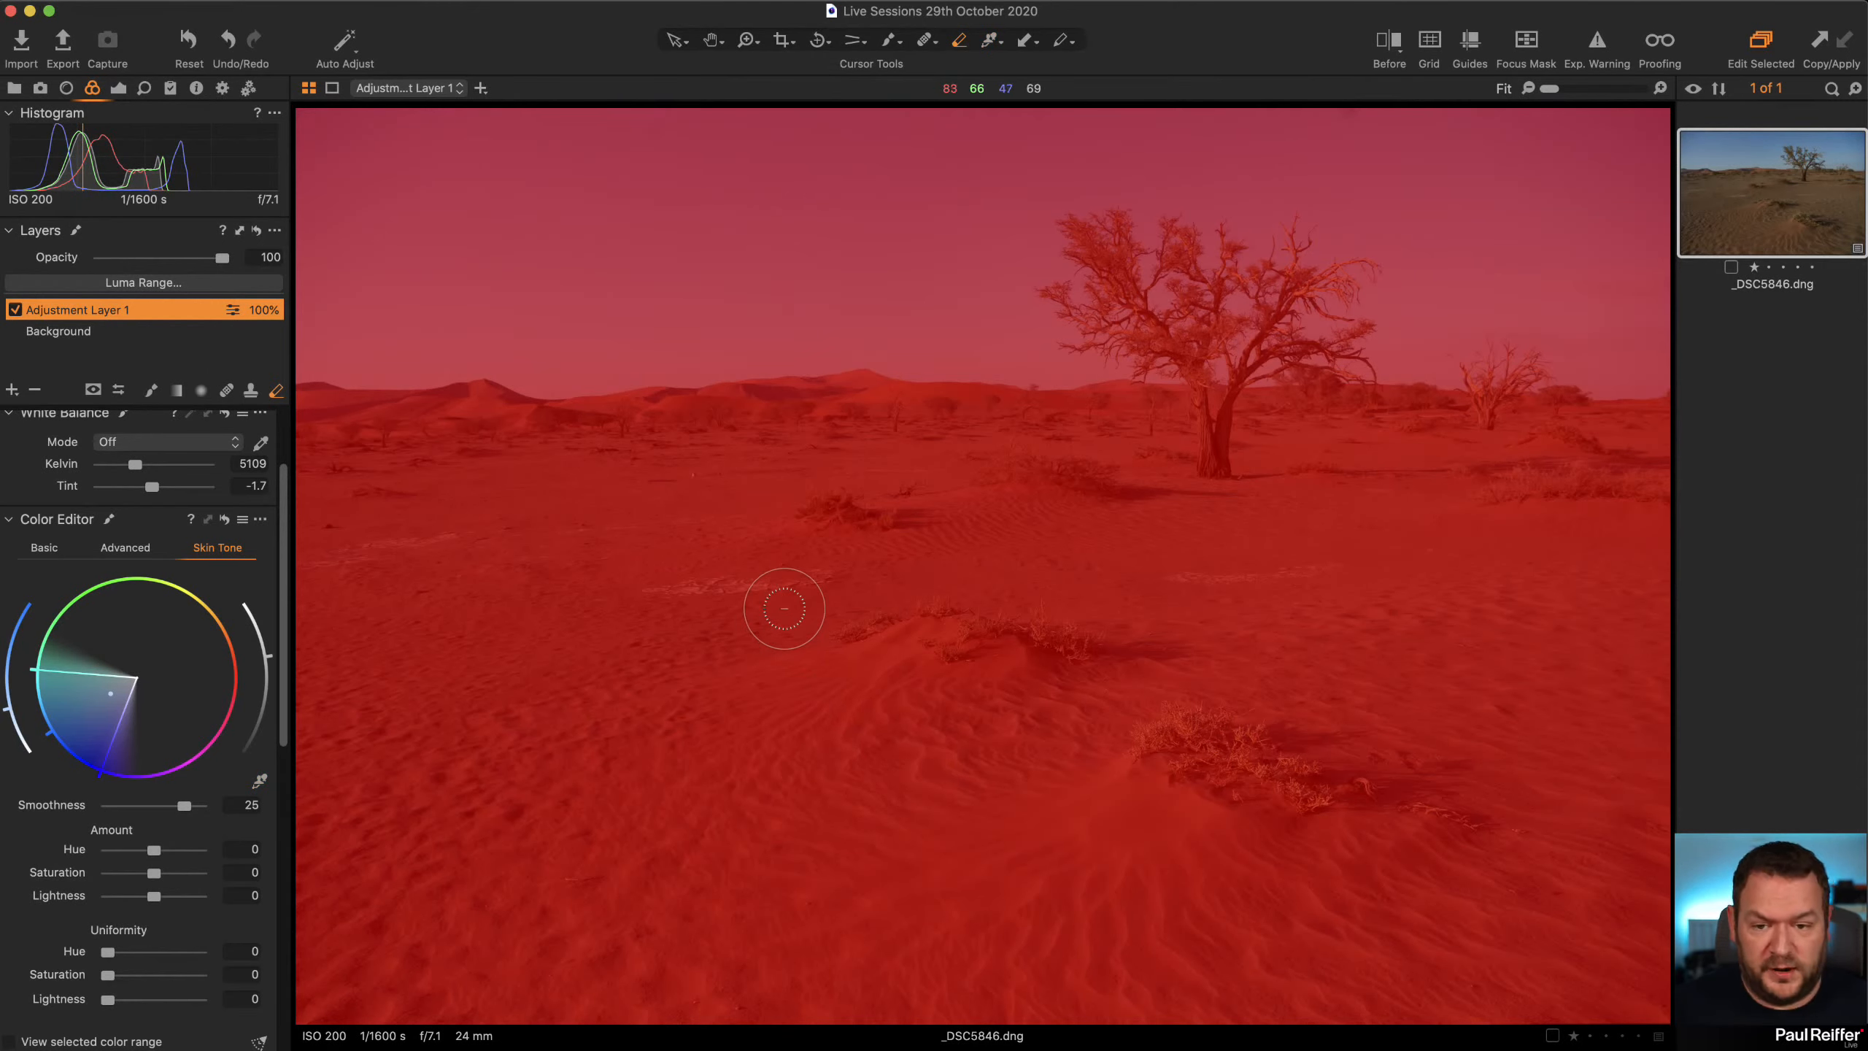
key(bracketright)
key(bracketright)
key(bracketright)
key(bracketright)
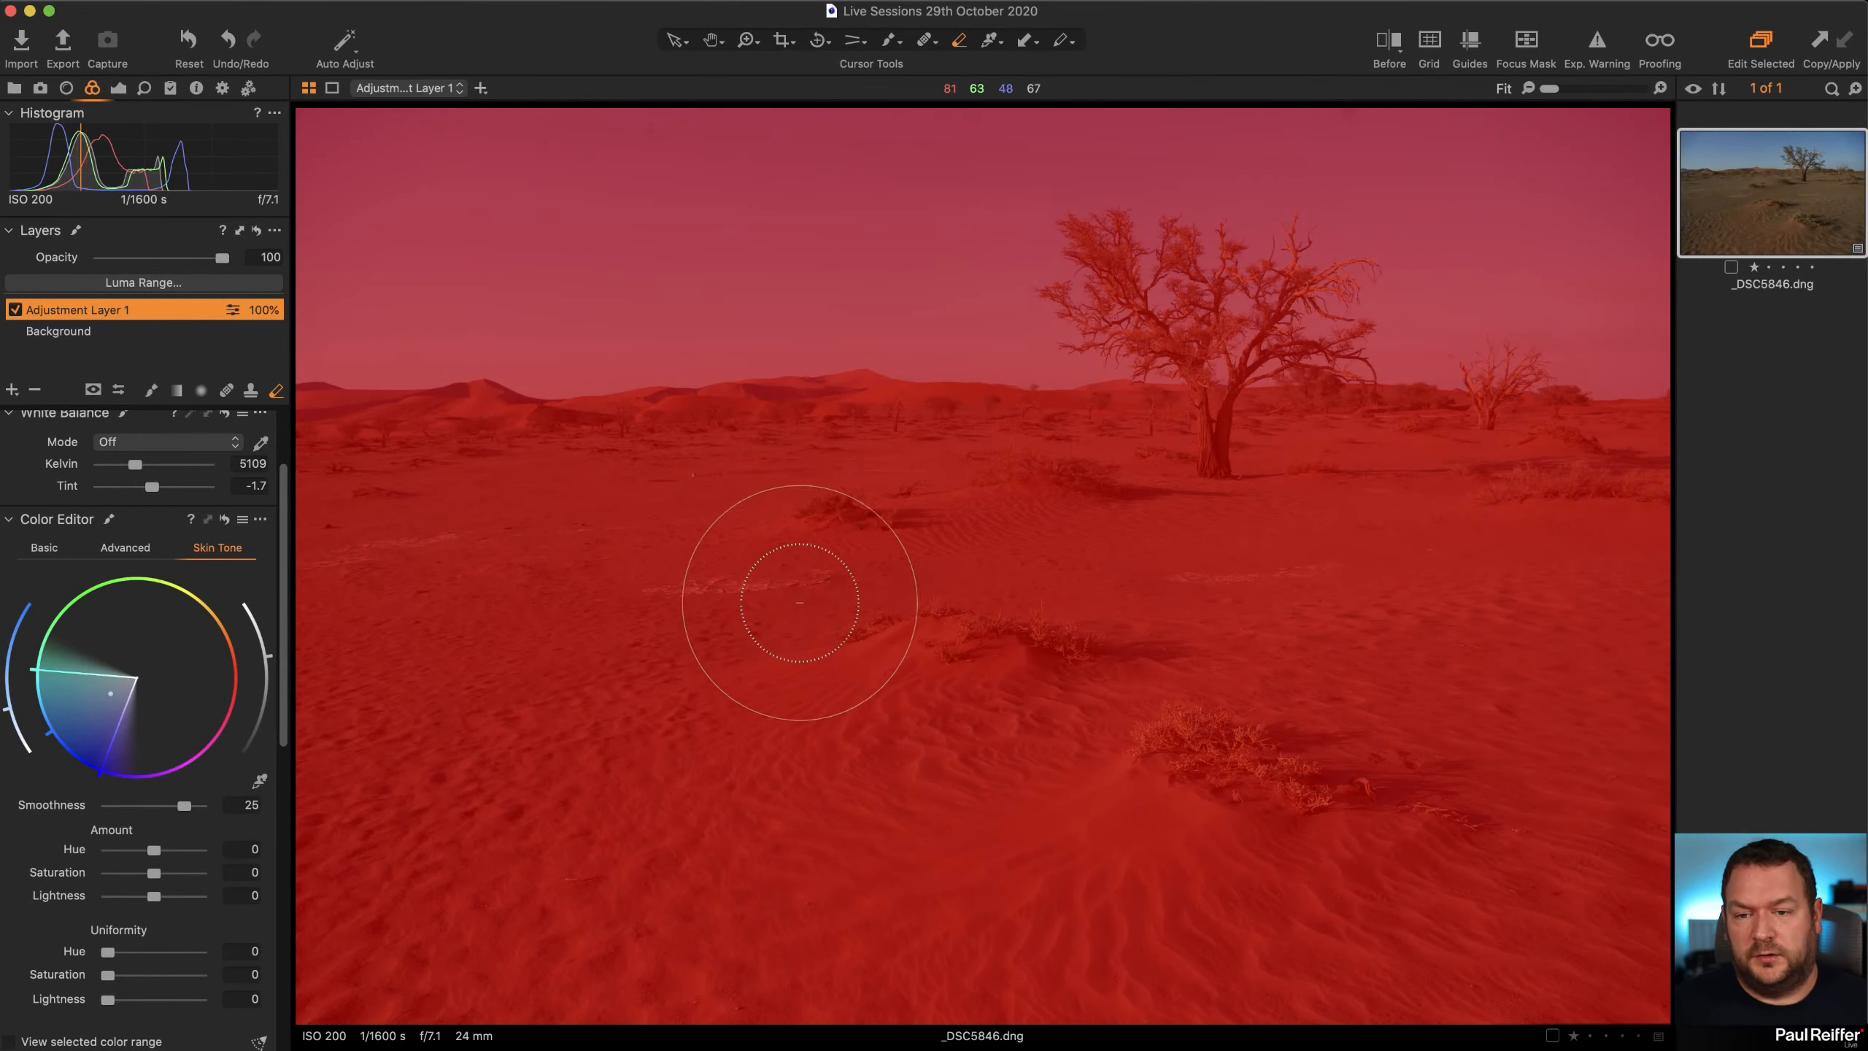
drag(783, 607, 331, 608)
mouse_move(1233, 584)
mouse_down()
mouse_move(889, 542)
mouse_move(1605, 562)
mouse_up()
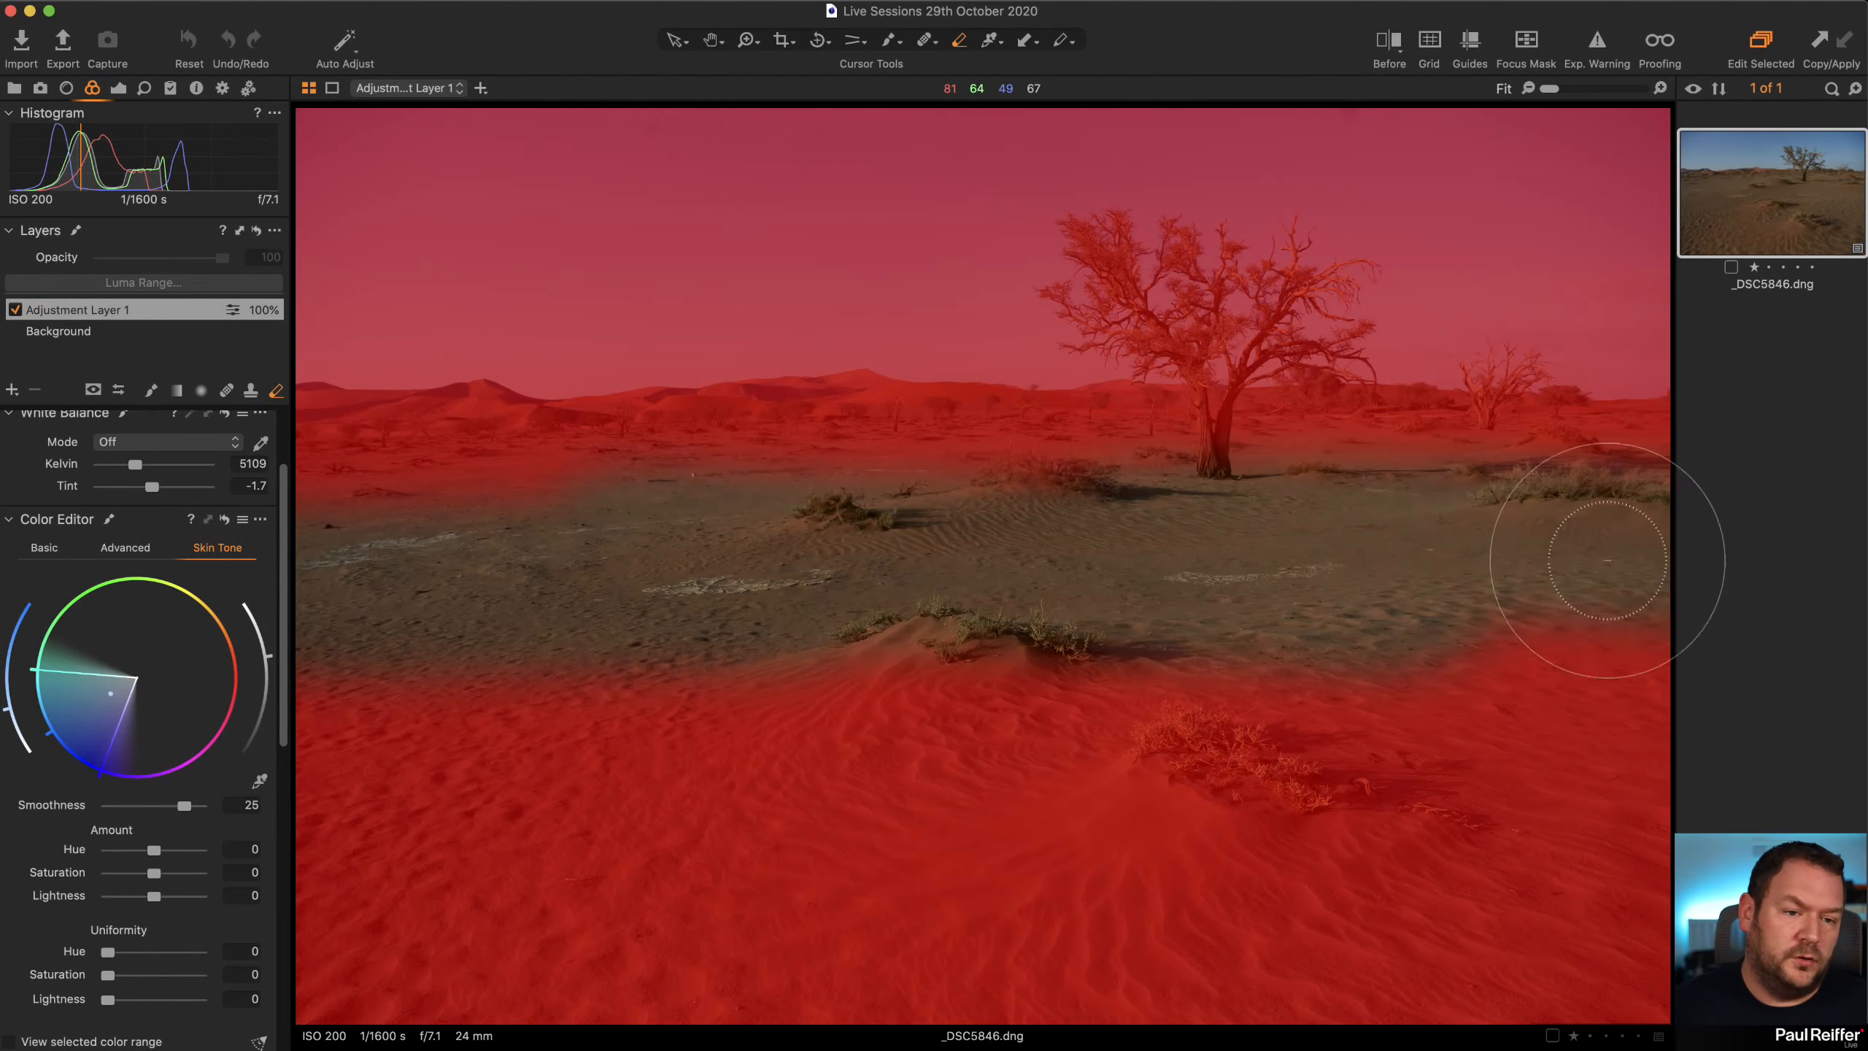
mouse_move(771, 667)
mouse_down()
mouse_move(956, 775)
mouse_move(1647, 726)
mouse_move(1292, 707)
mouse_move(1211, 898)
mouse_move(1413, 880)
mouse_move(1596, 961)
mouse_move(449, 926)
mouse_move(812, 918)
mouse_move(449, 1025)
mouse_move(449, 998)
mouse_move(629, 898)
mouse_move(1419, 726)
mouse_move(1583, 639)
mouse_move(1330, 643)
mouse_up()
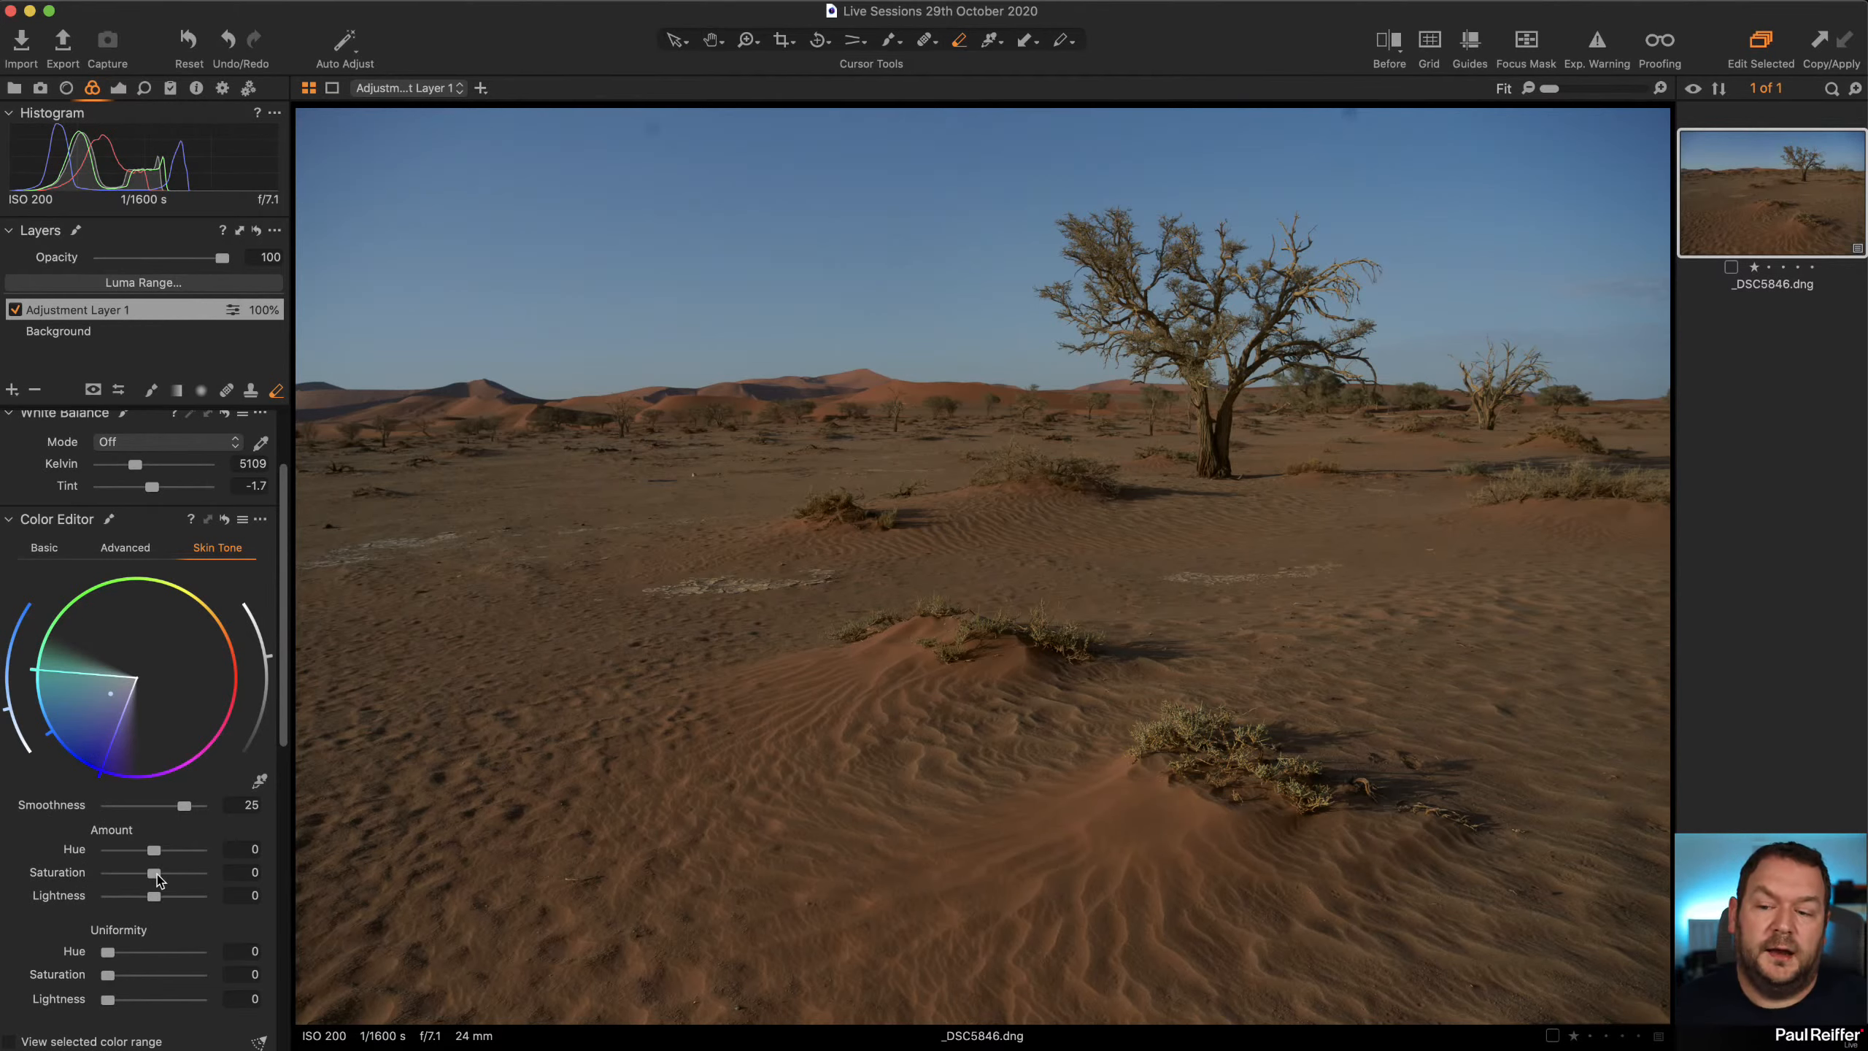
Set the sky's Saturation to 12.4, Lightness to -3.1 and Uniformity to 100, 100 and 98.8, then compare the layer off and on
mouse_move(158, 878)
mouse_down()
mouse_move(177, 880)
mouse_move(146, 899)
mouse_up()
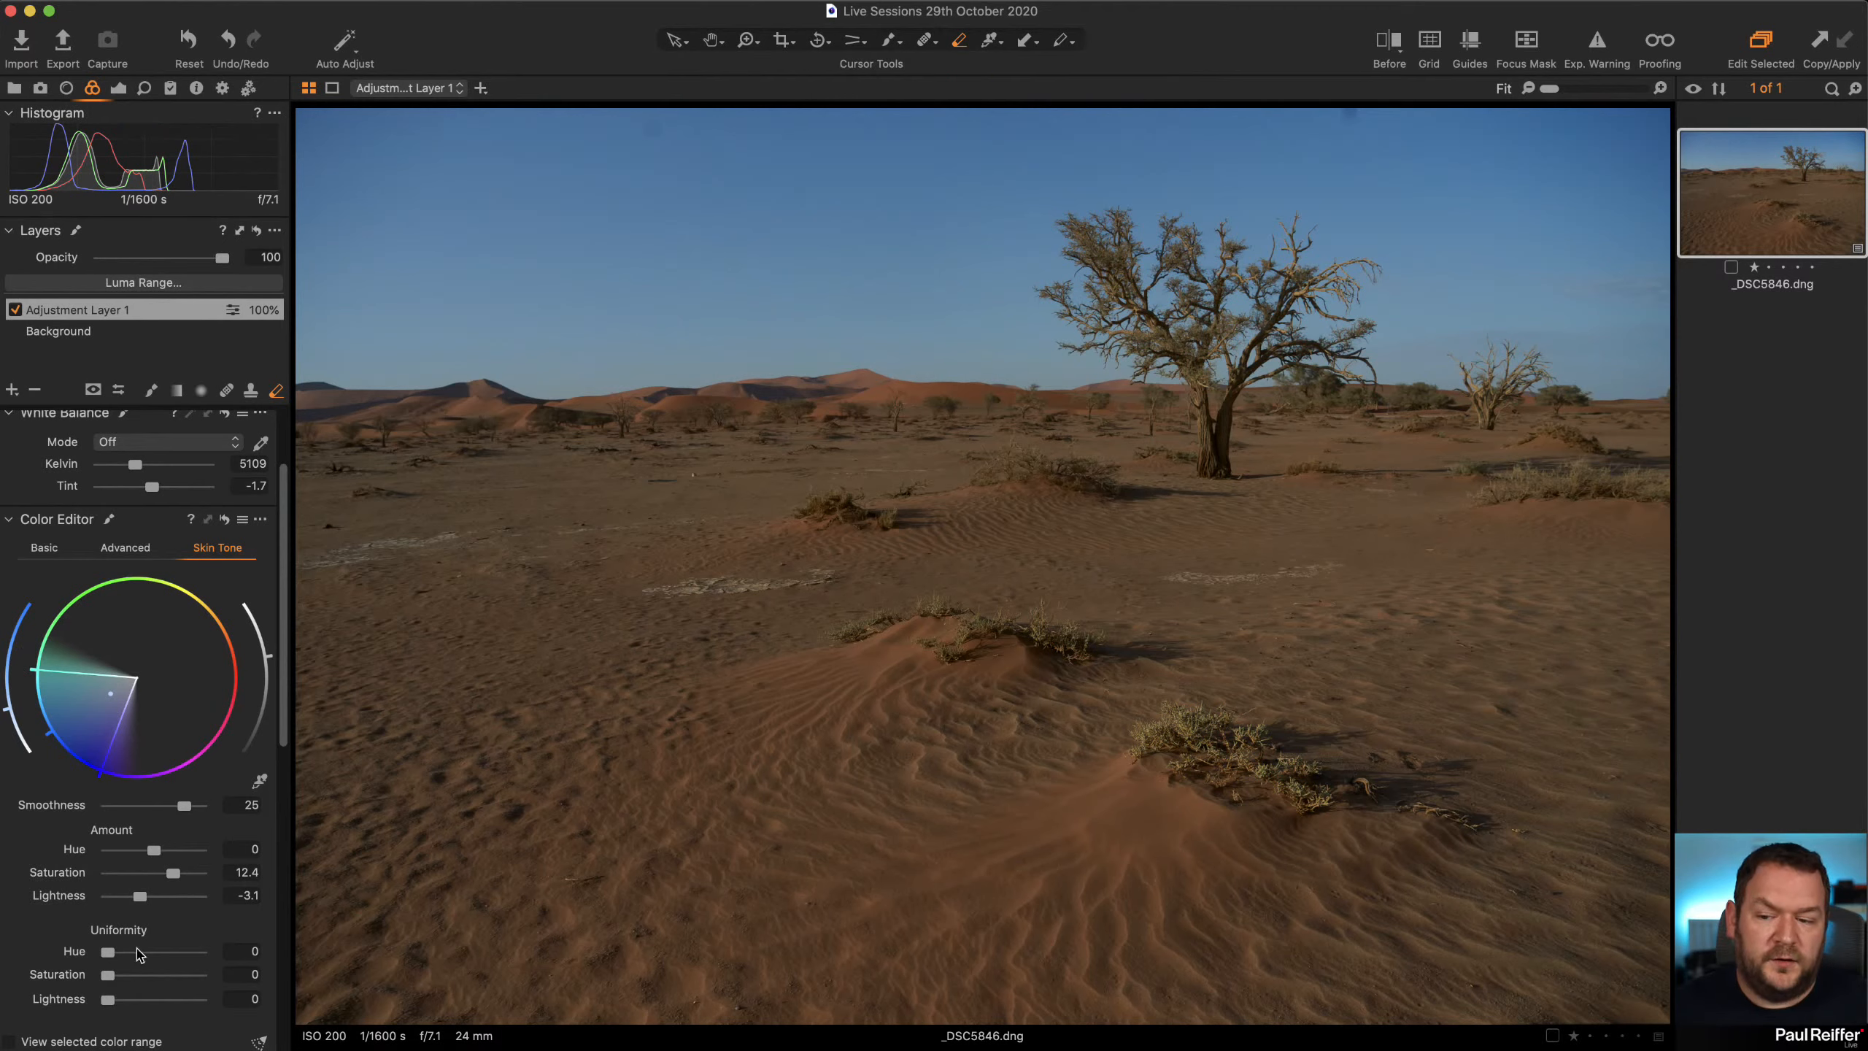
drag(108, 951, 199, 998)
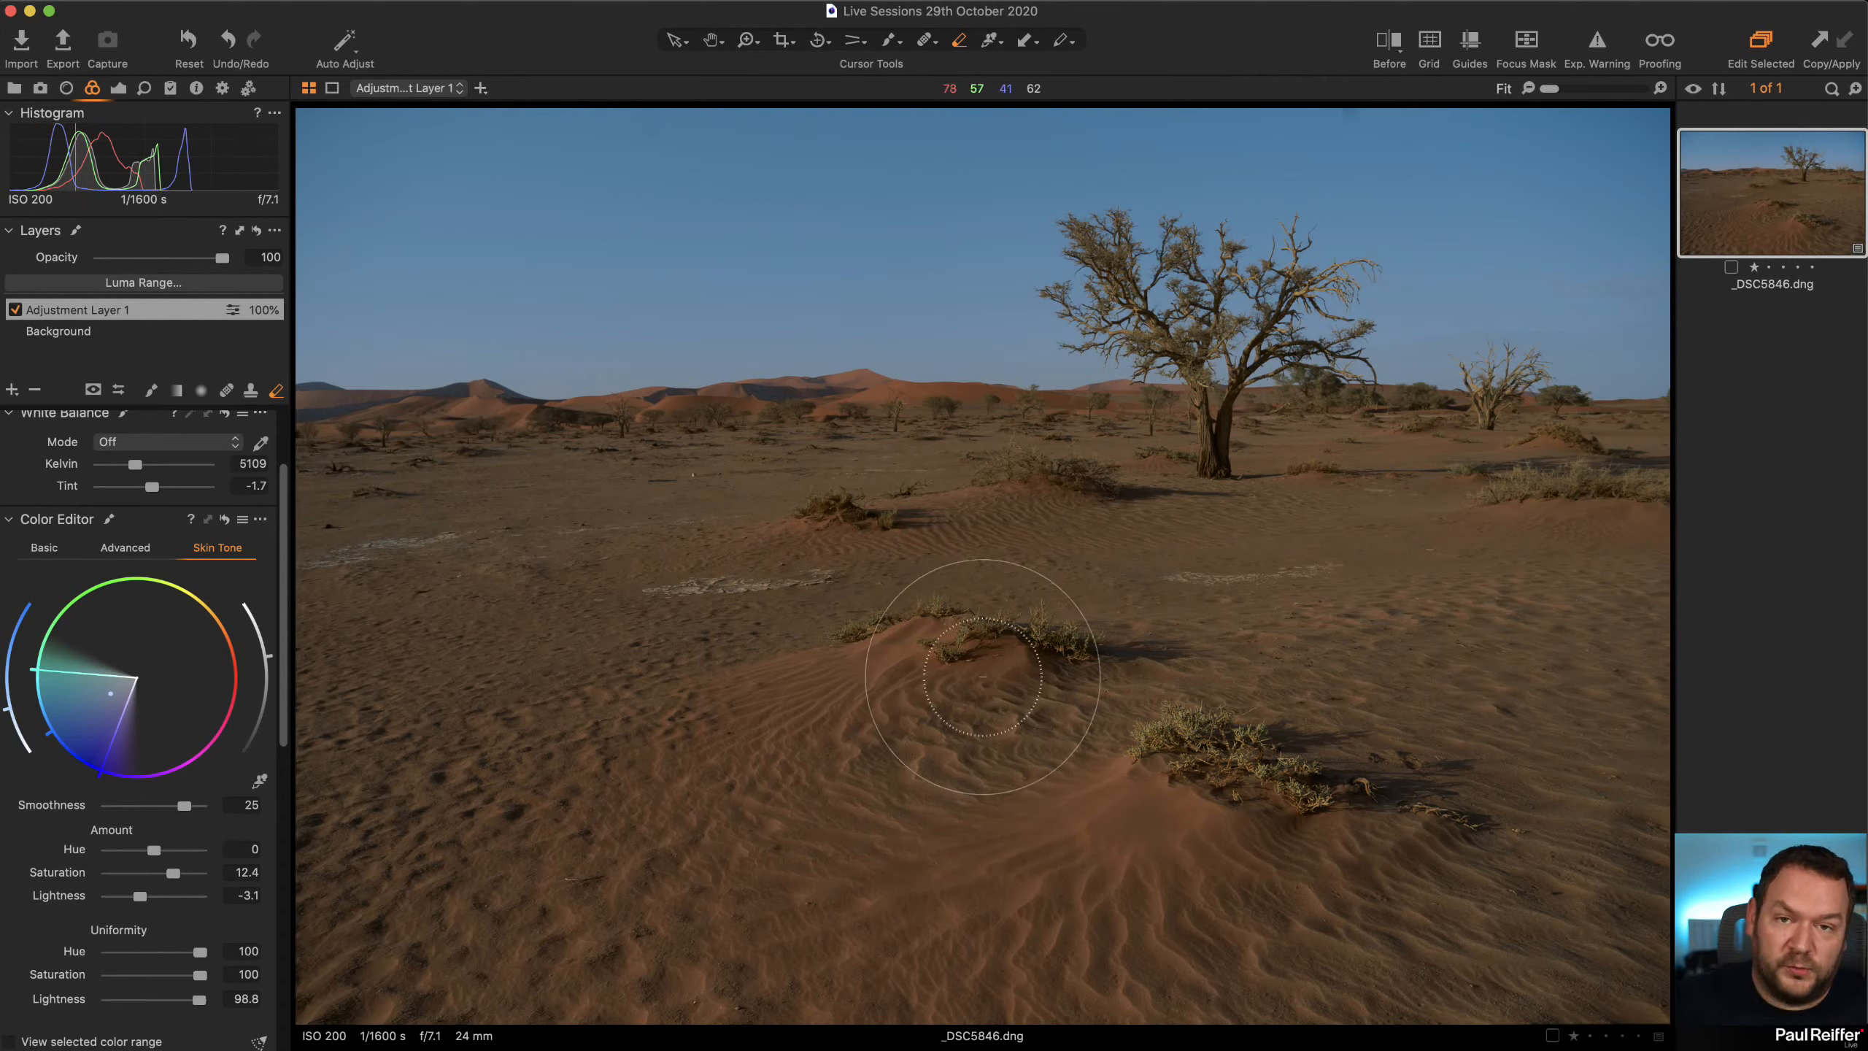
click(14, 310)
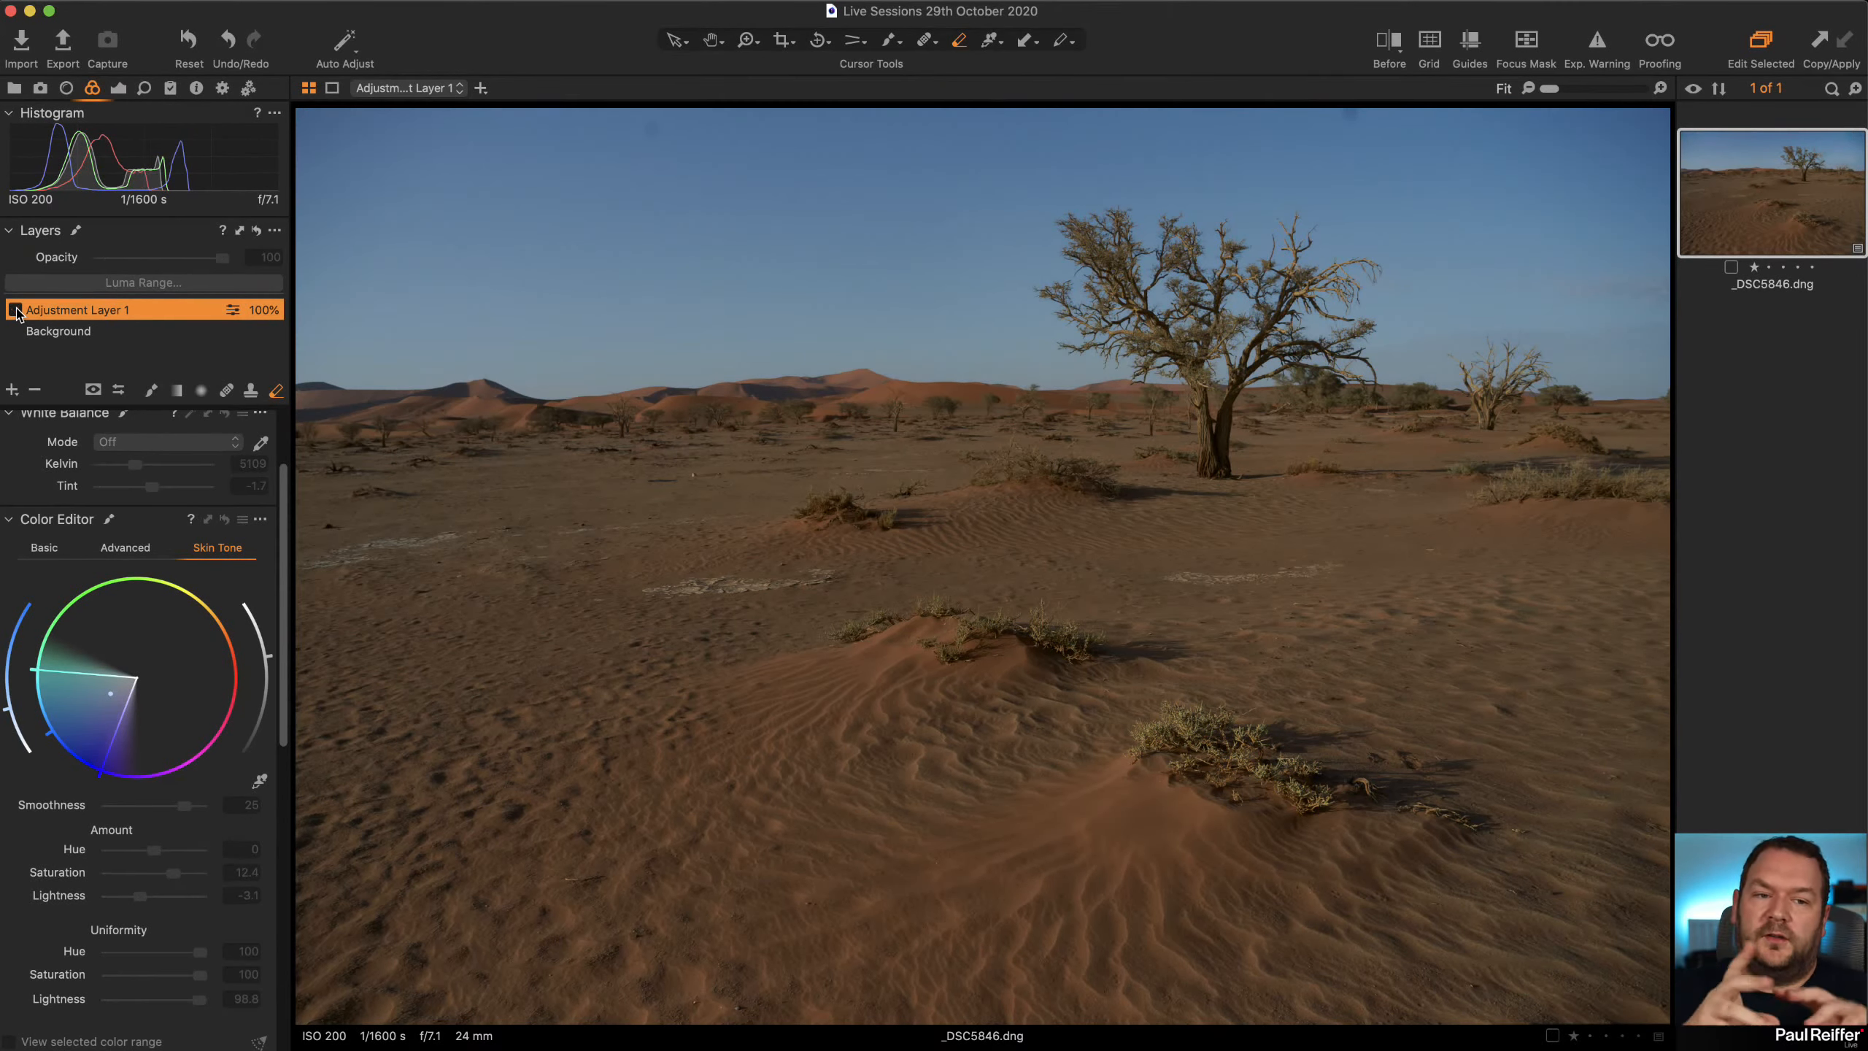
click(15, 310)
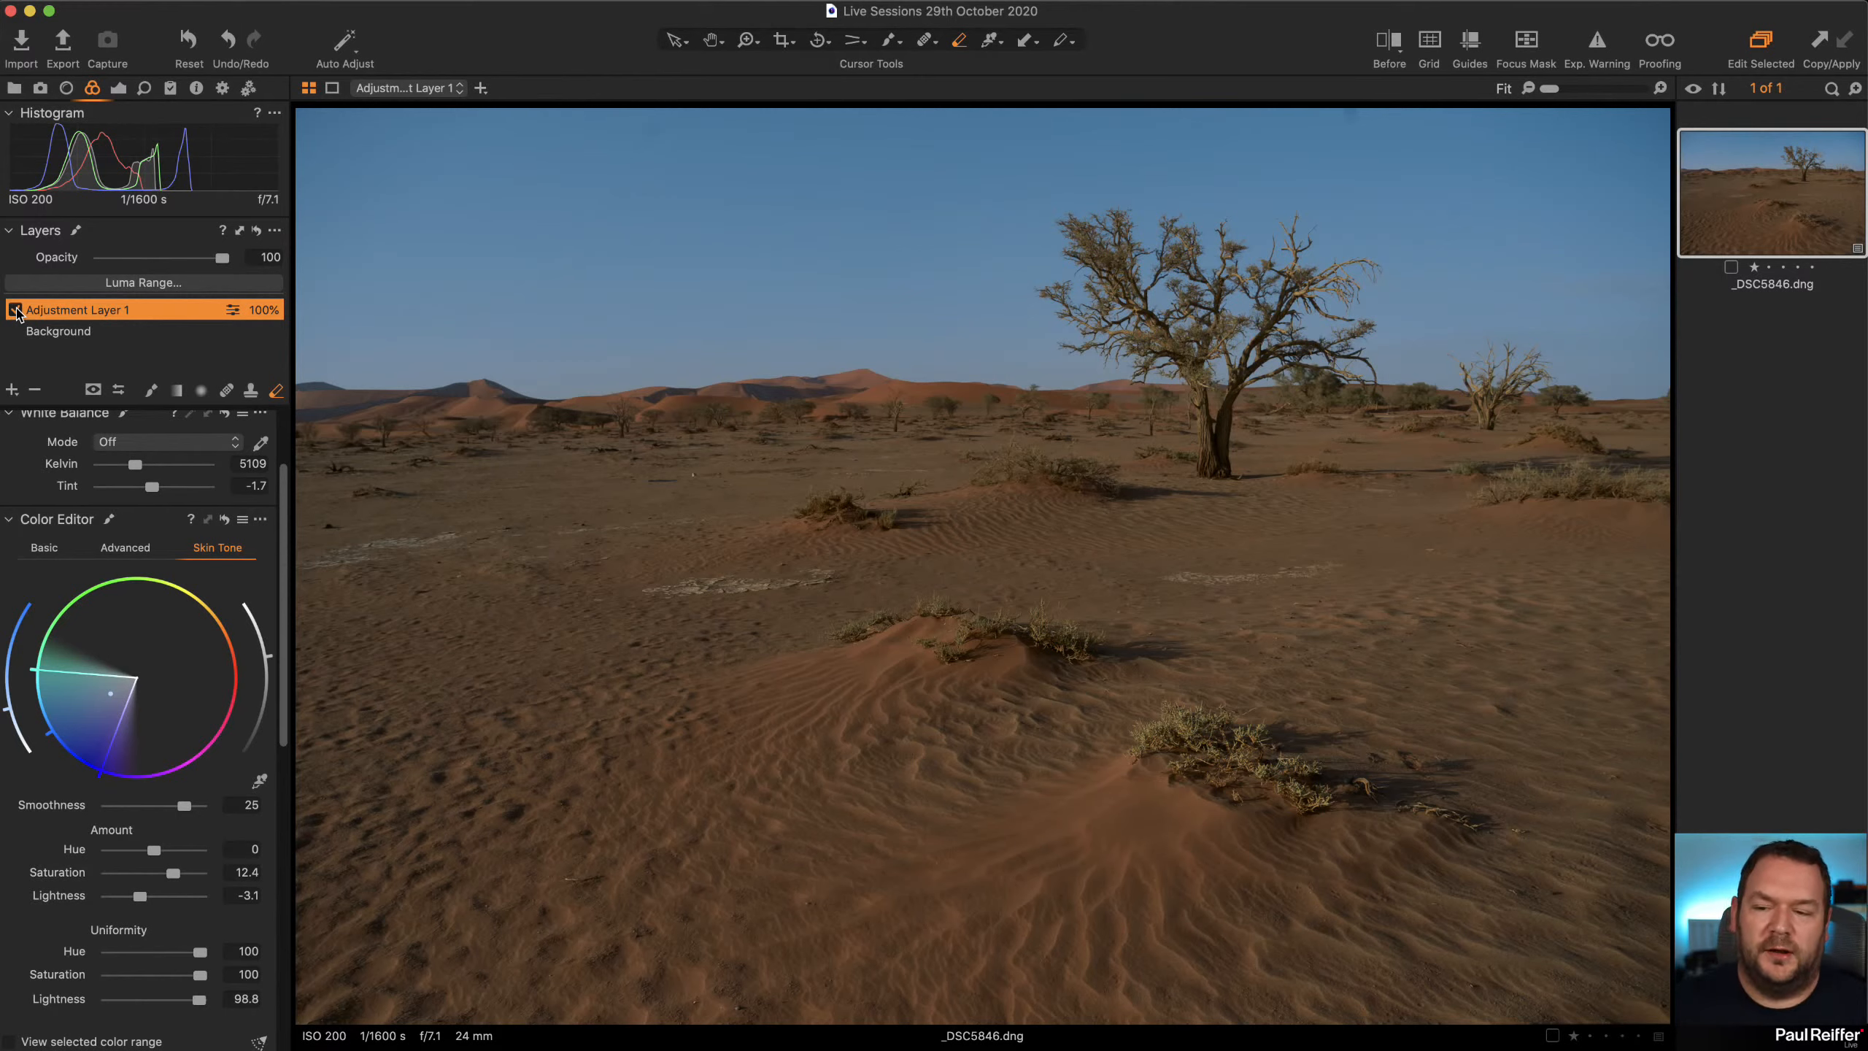
Refine the sky color amounts to Saturation 7.7, Lightness -4.7 and Hue 1.1, checking against the original photo
drag(175, 876, 134, 903)
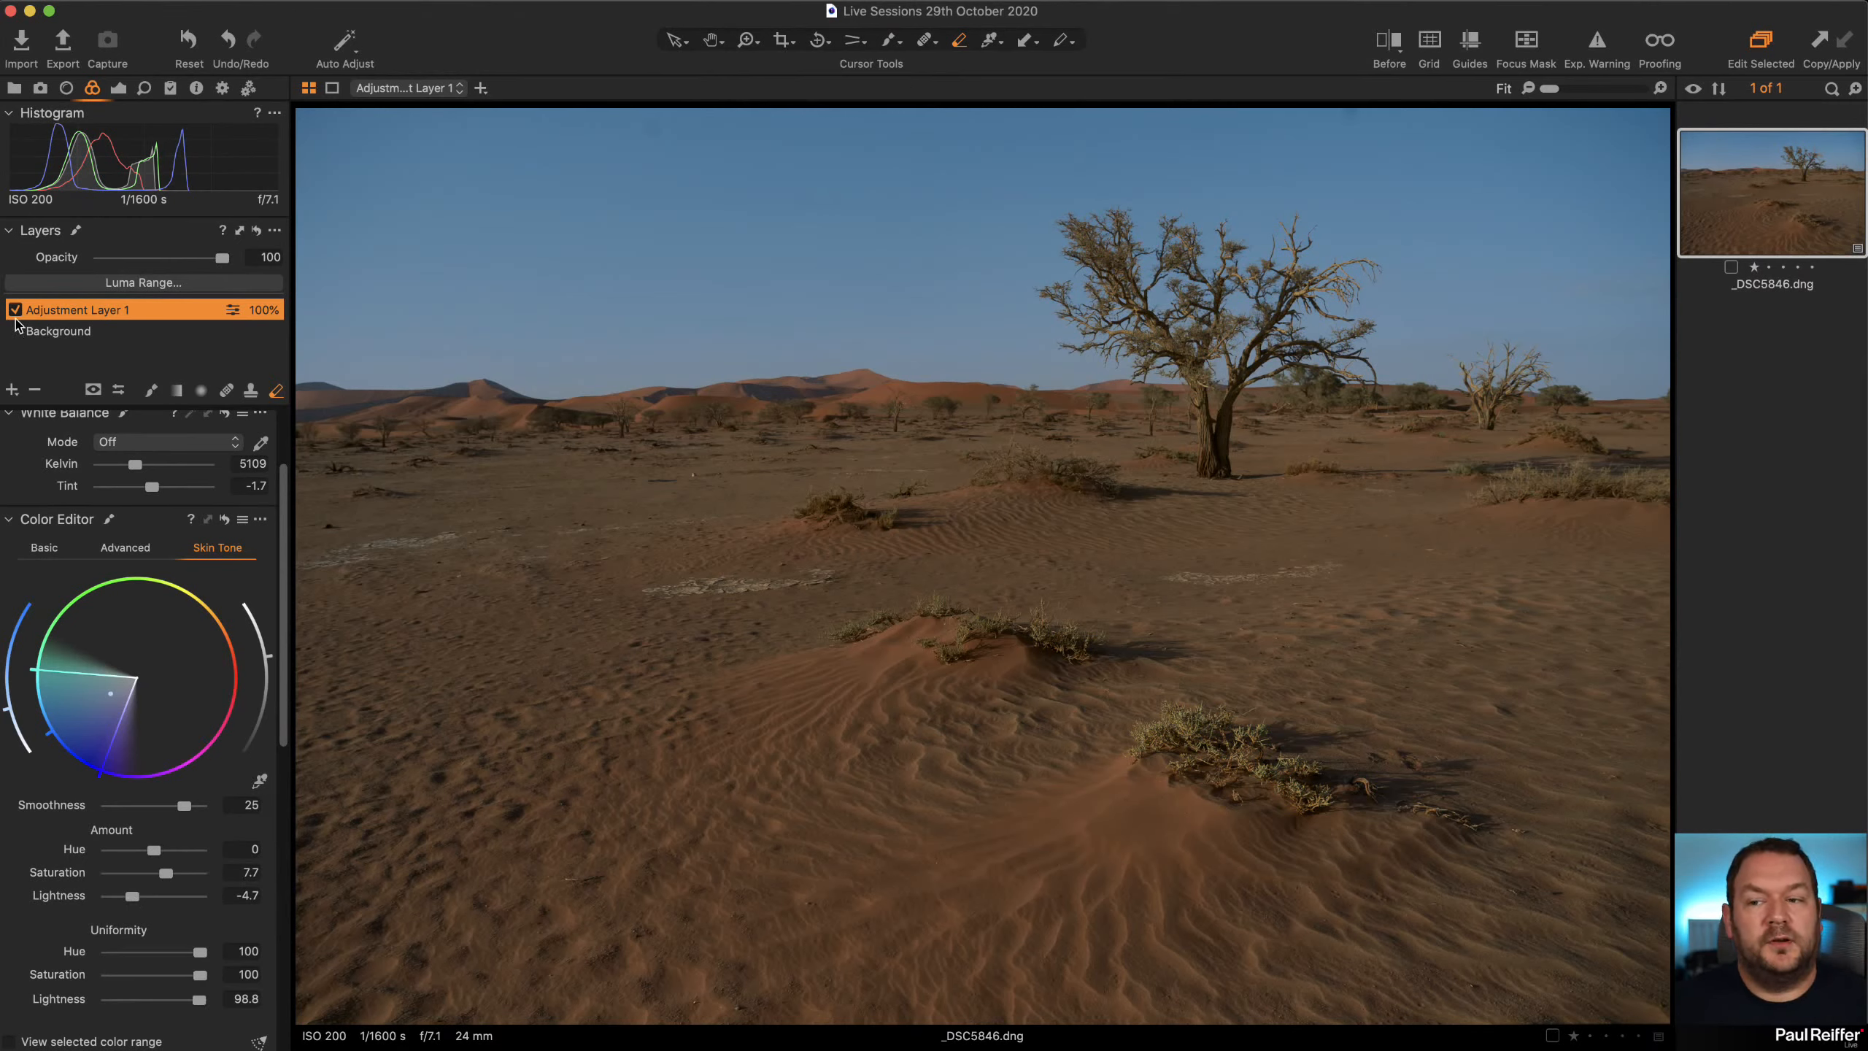
click(1389, 46)
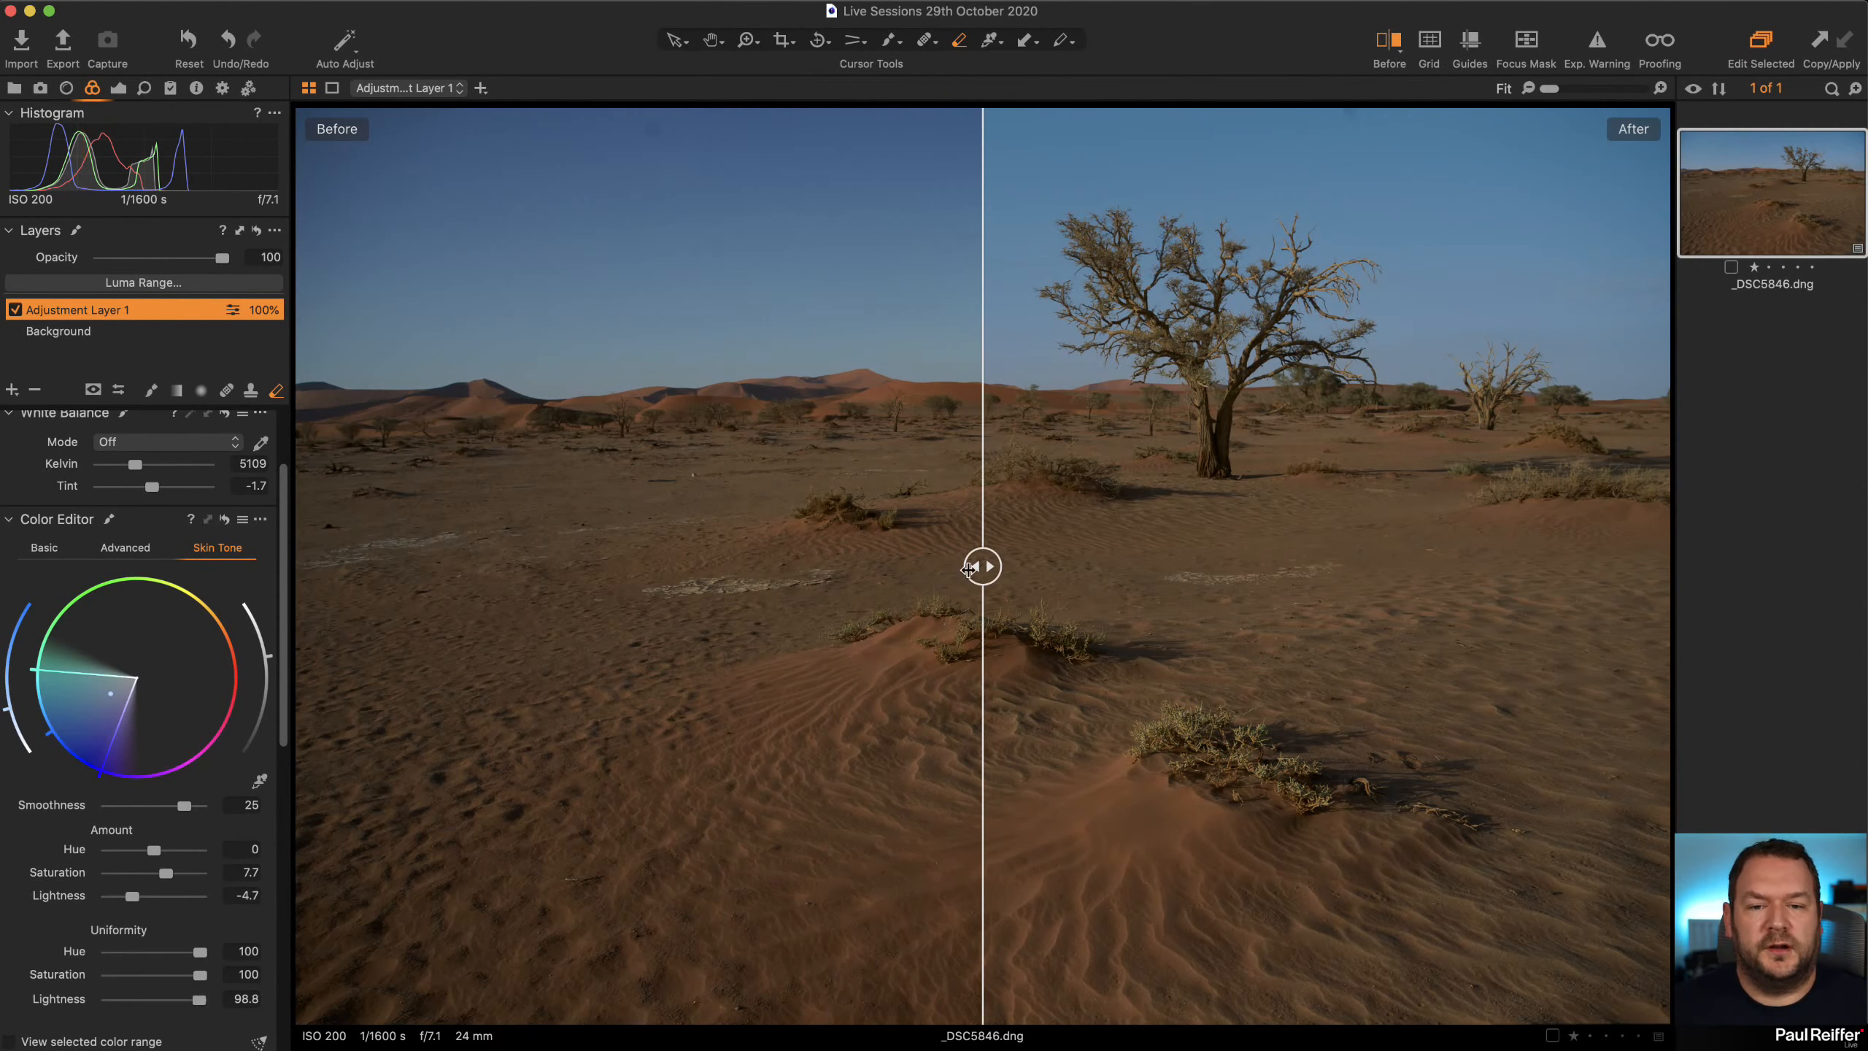
drag(982, 566, 298, 565)
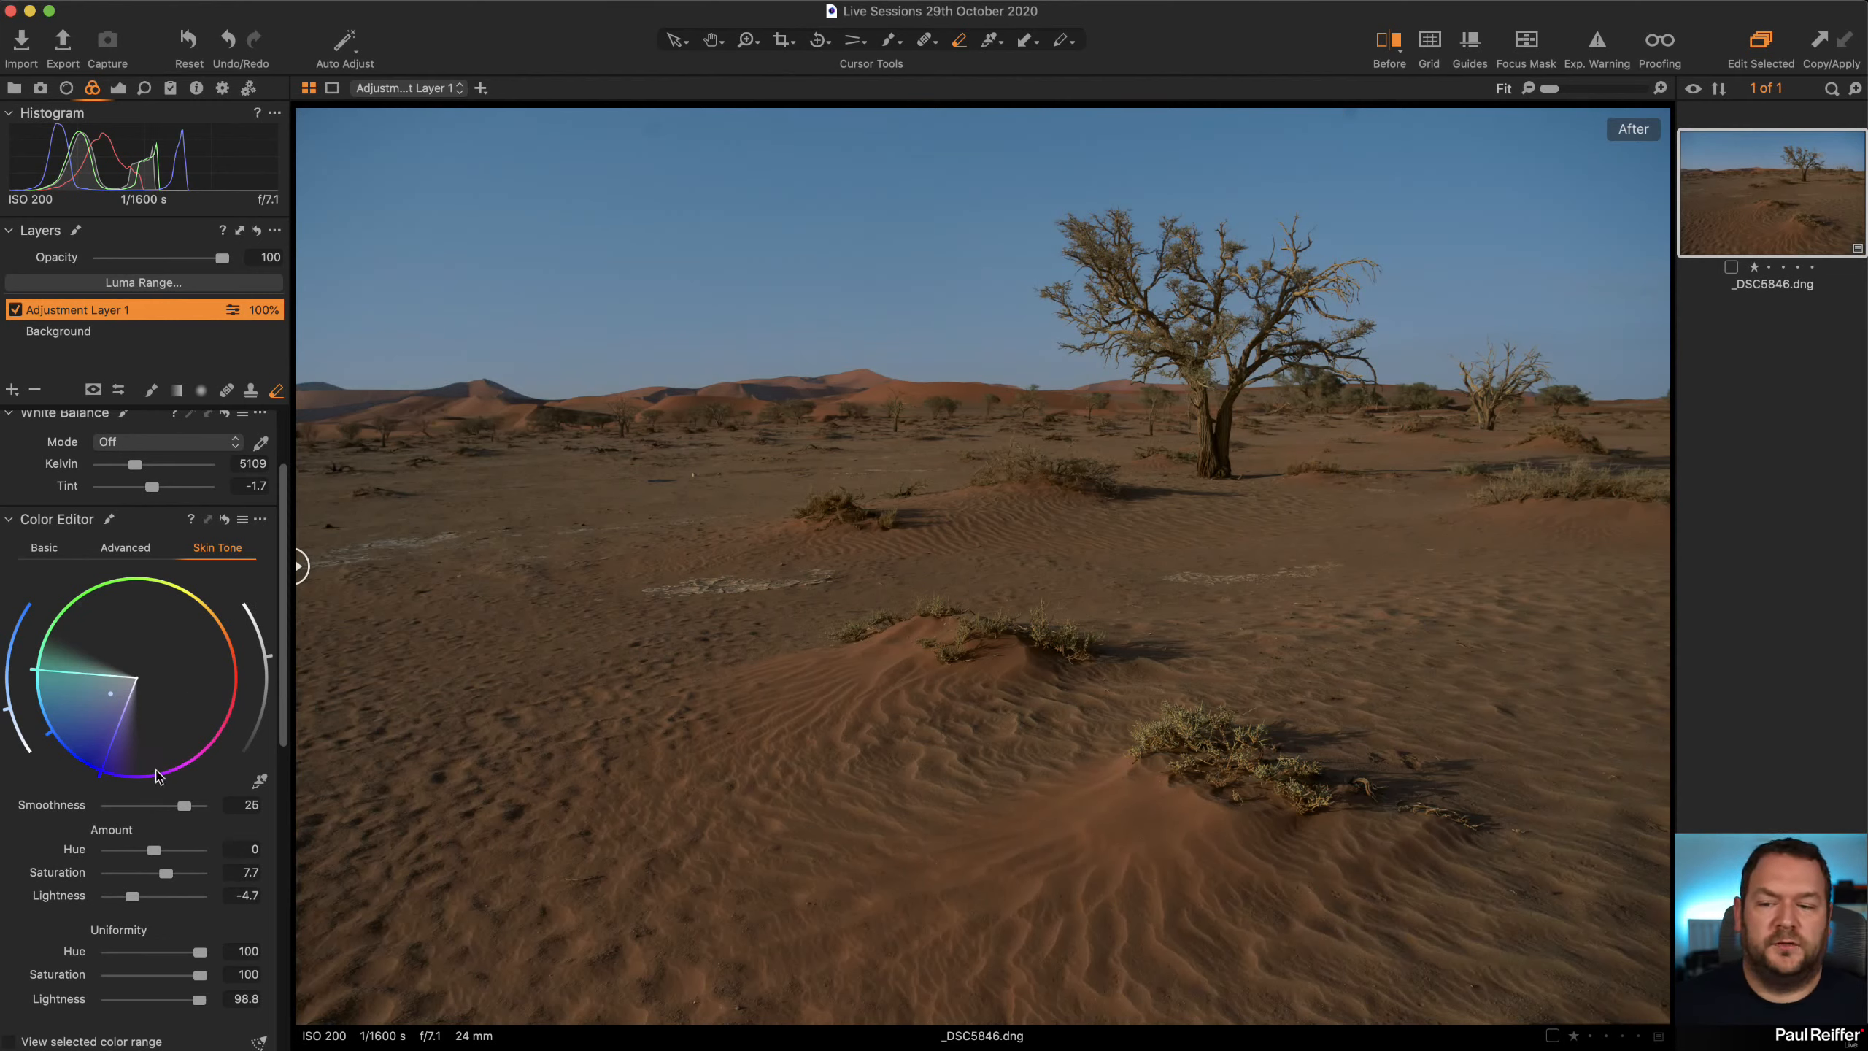
drag(161, 853, 165, 855)
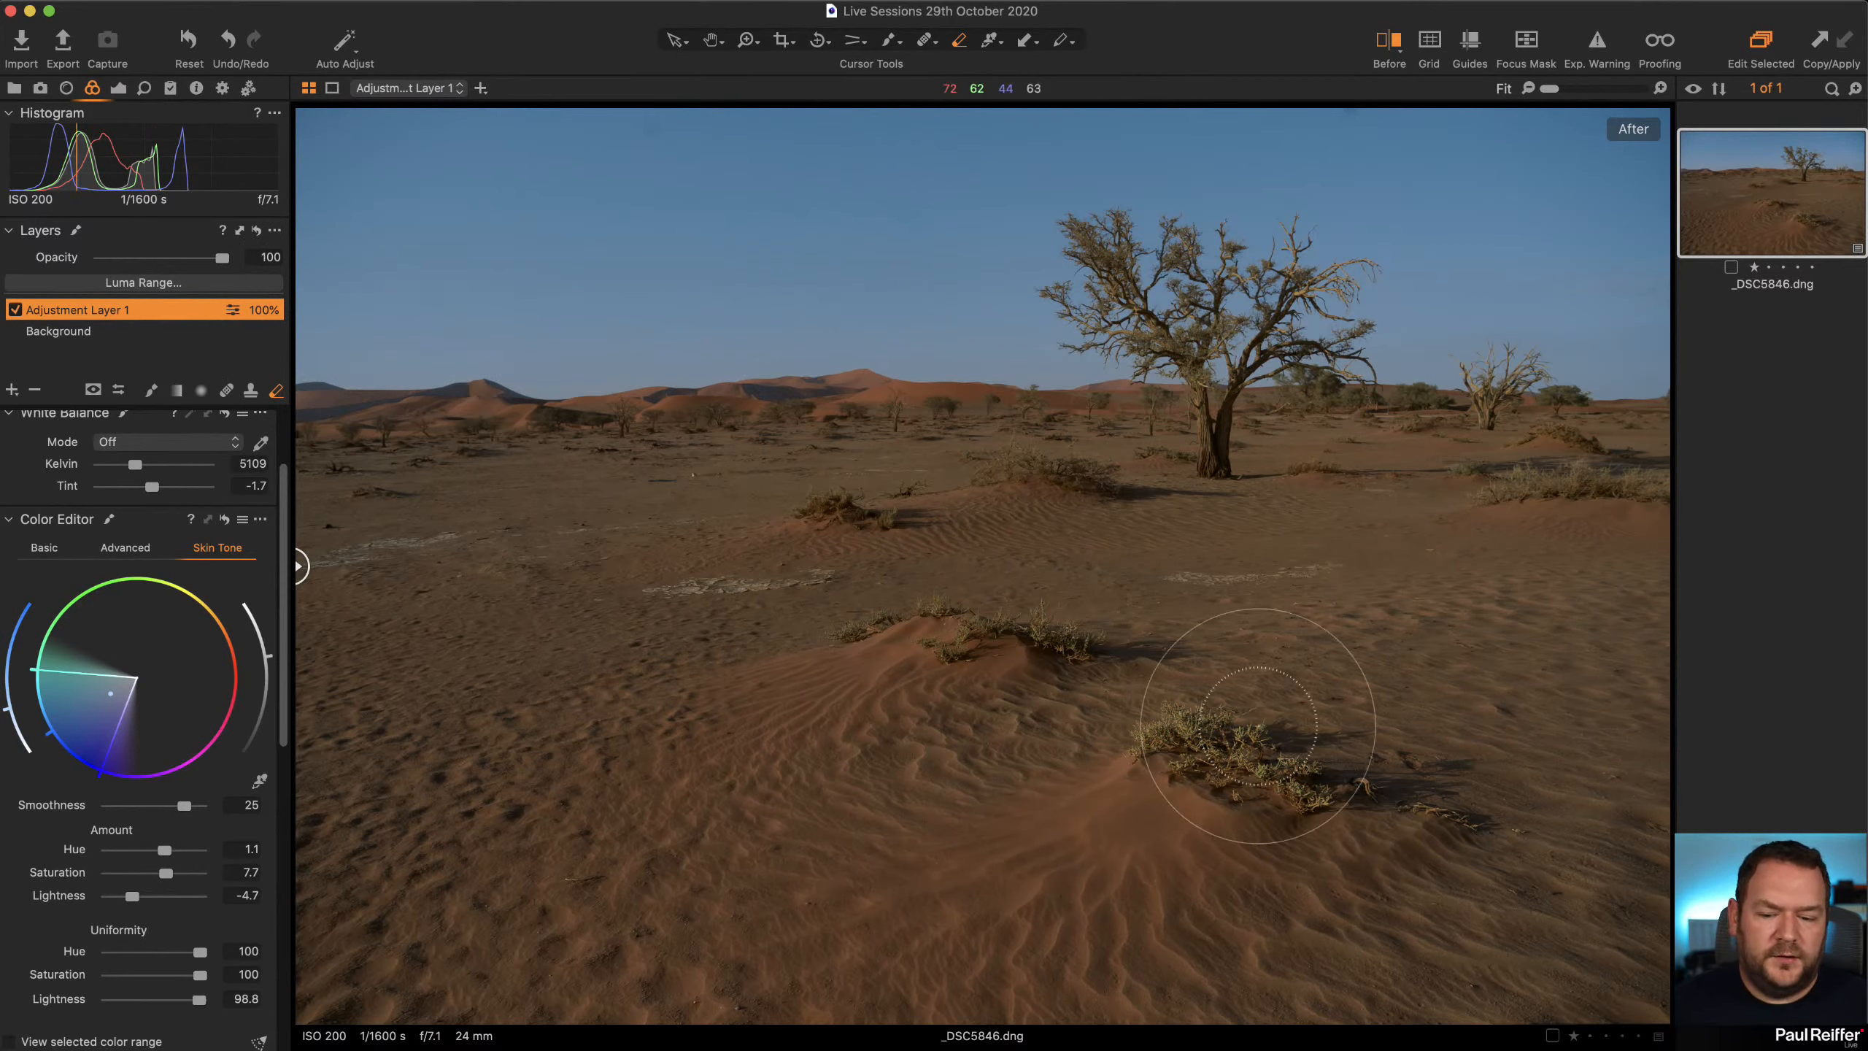
Revisit the first Pitt Polder Hoar Frost.RAF edit and its layers, then return to the collection with the desert photo
click(117, 89)
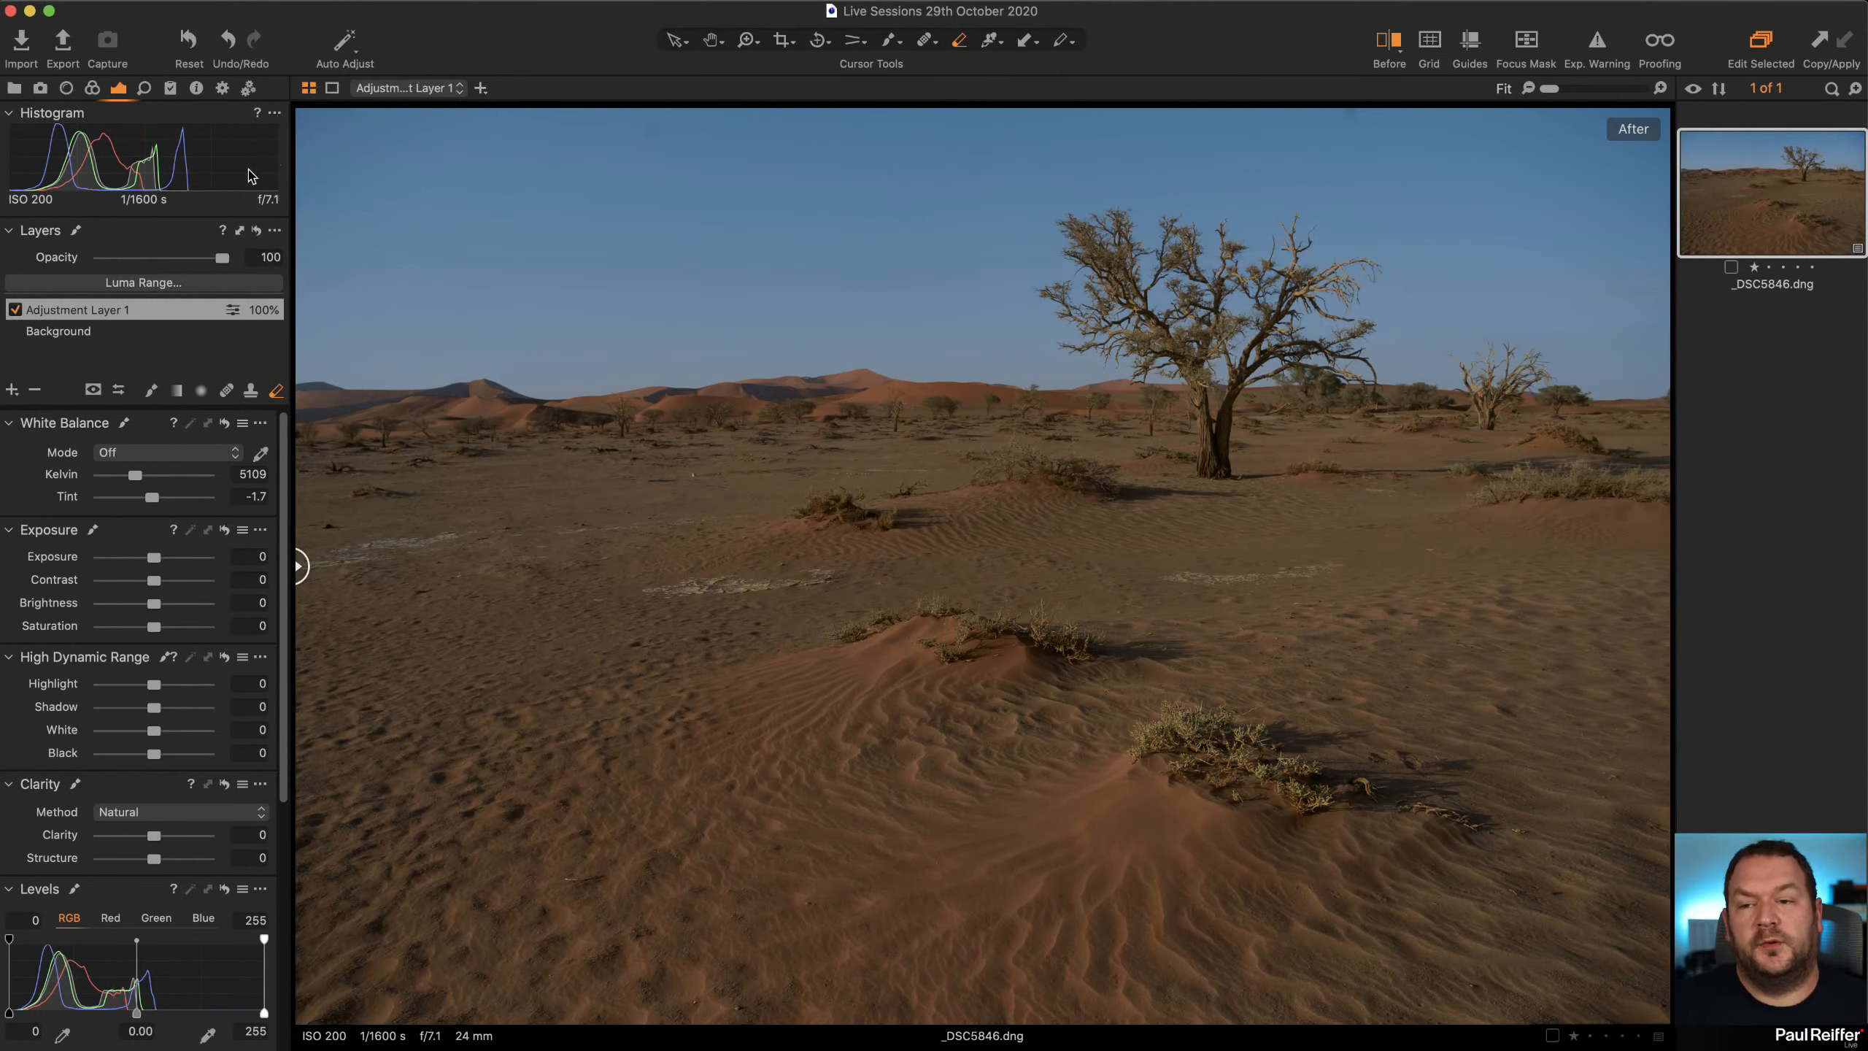
click(14, 89)
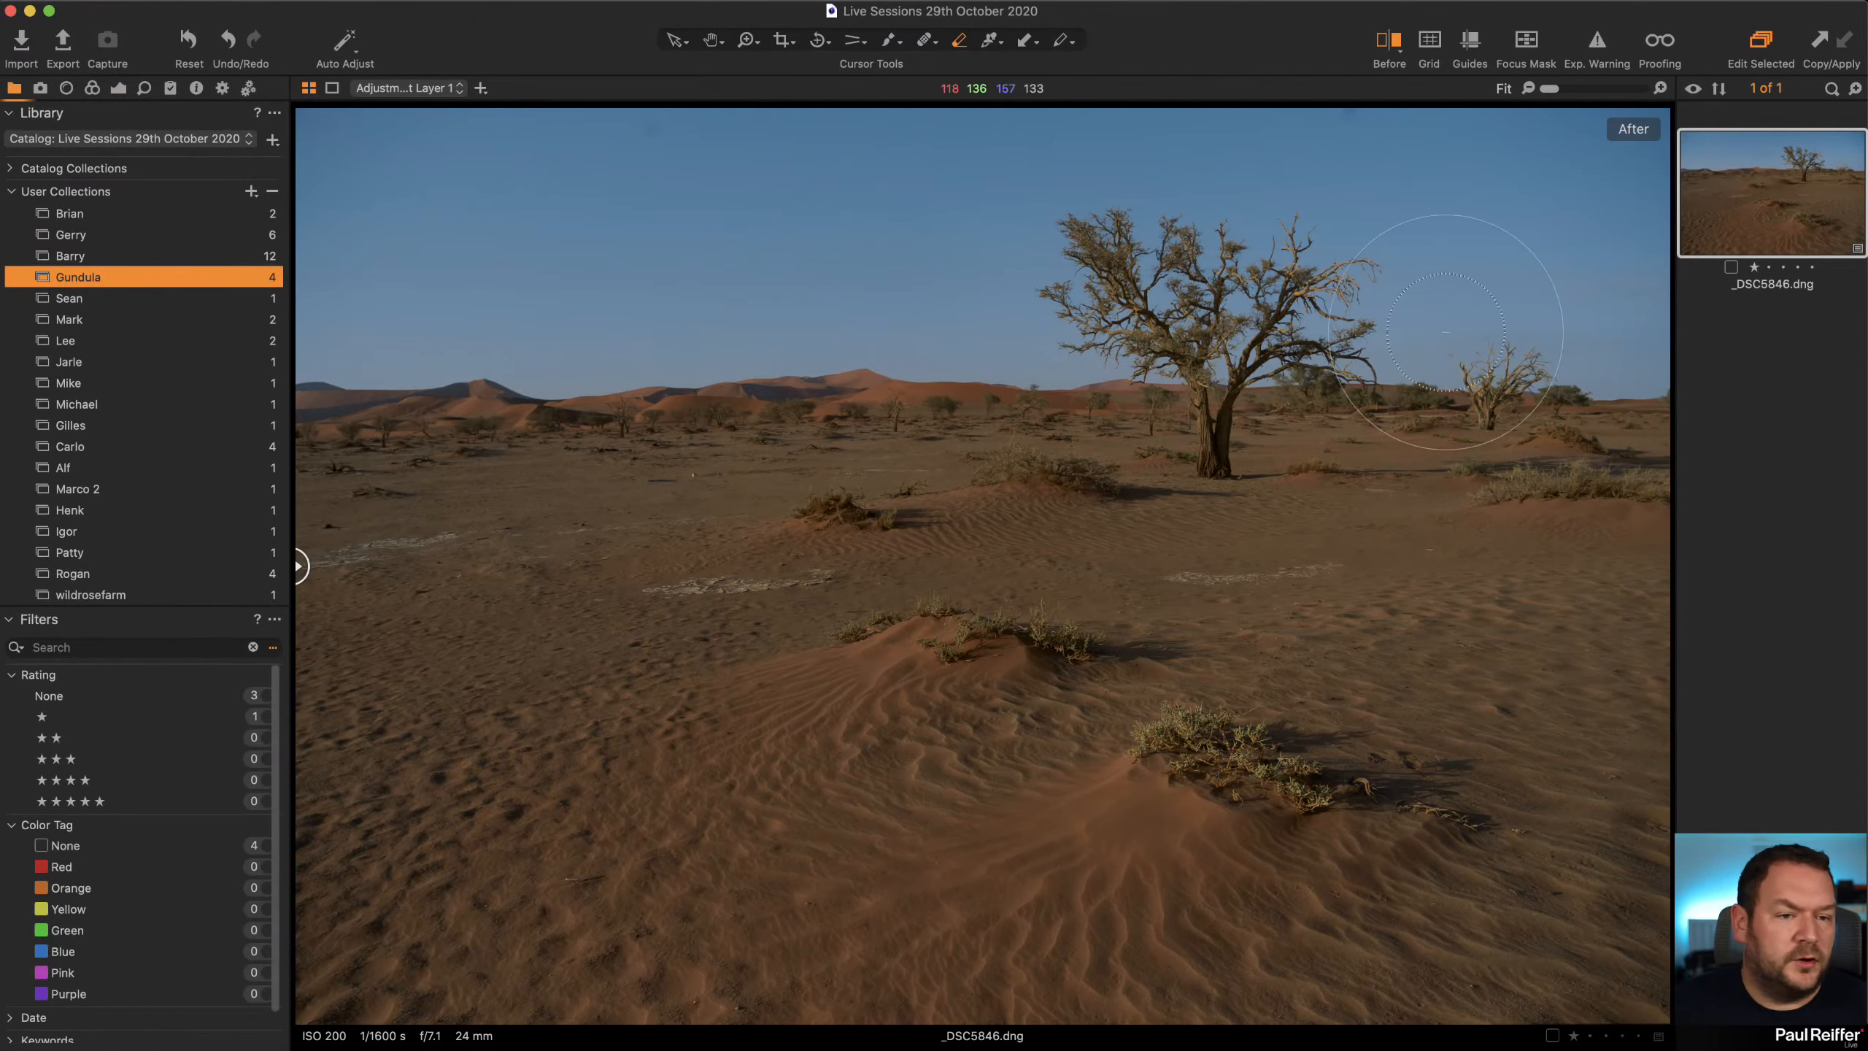
click(103, 254)
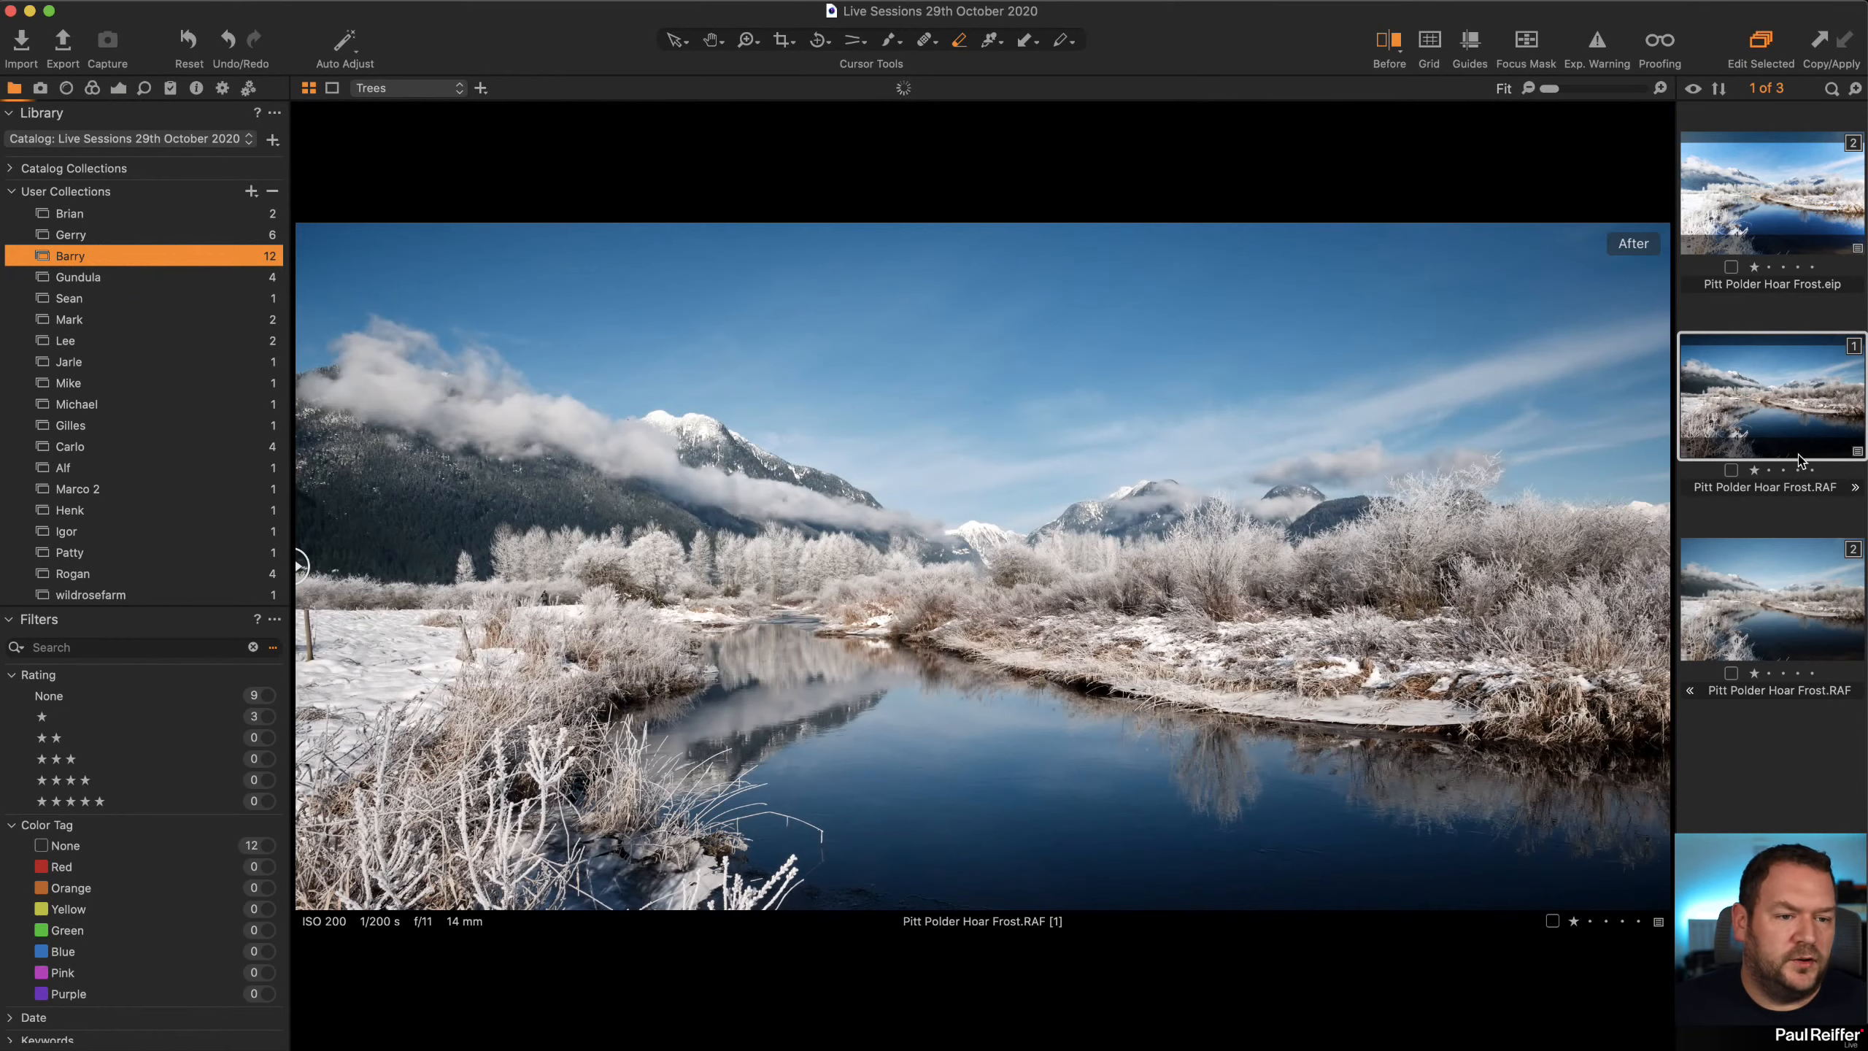
super+click(1799, 443)
click(1799, 443)
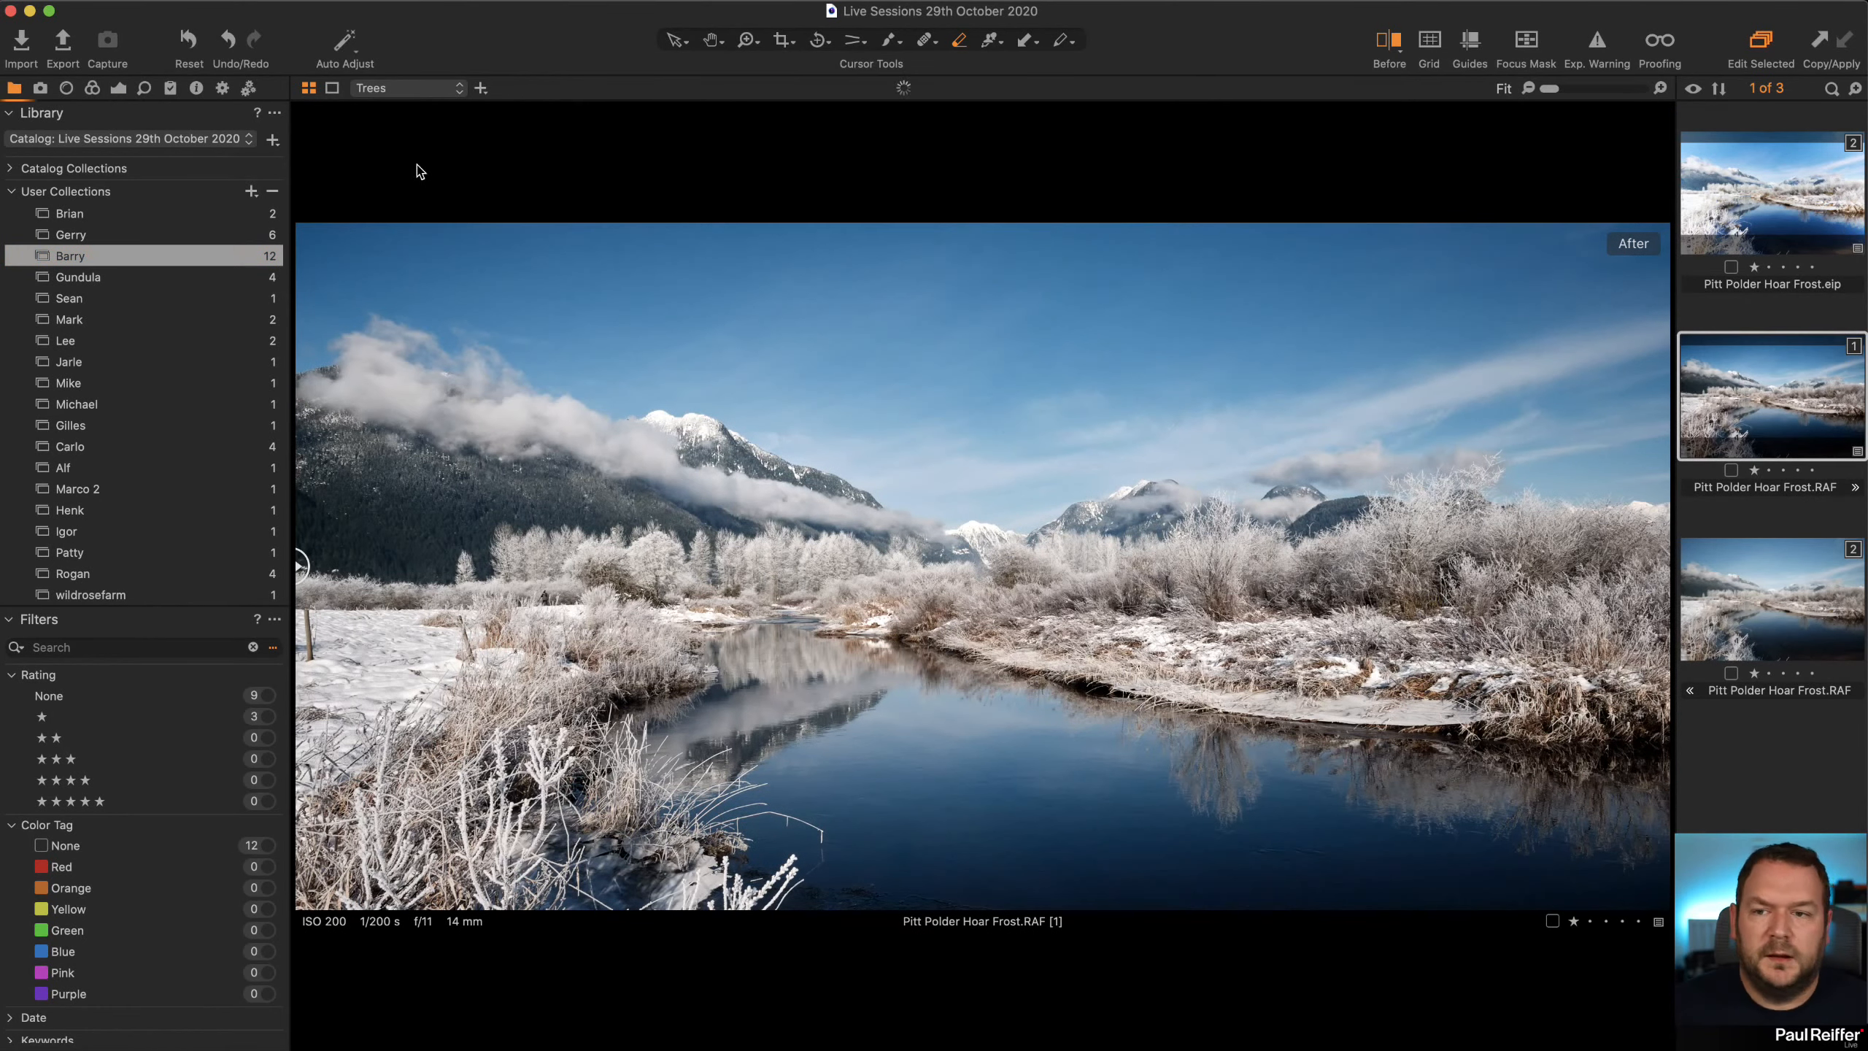
click(118, 88)
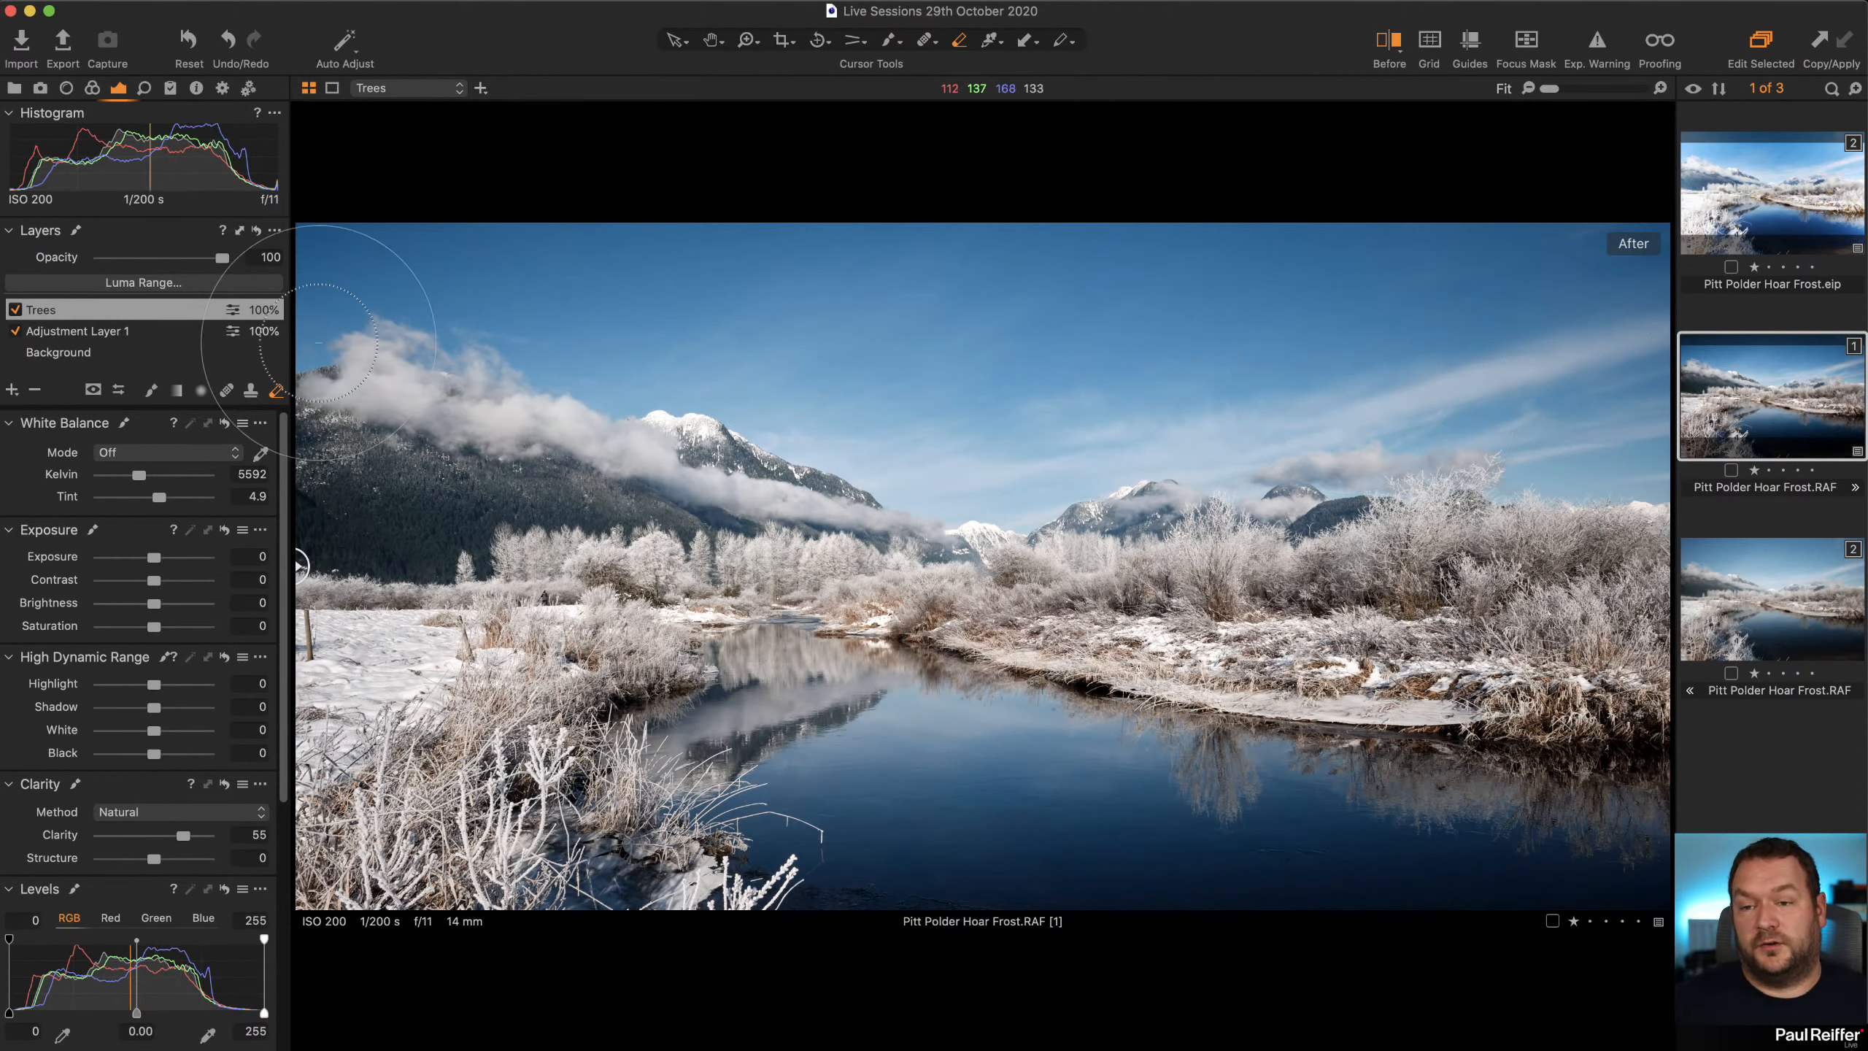
click(14, 89)
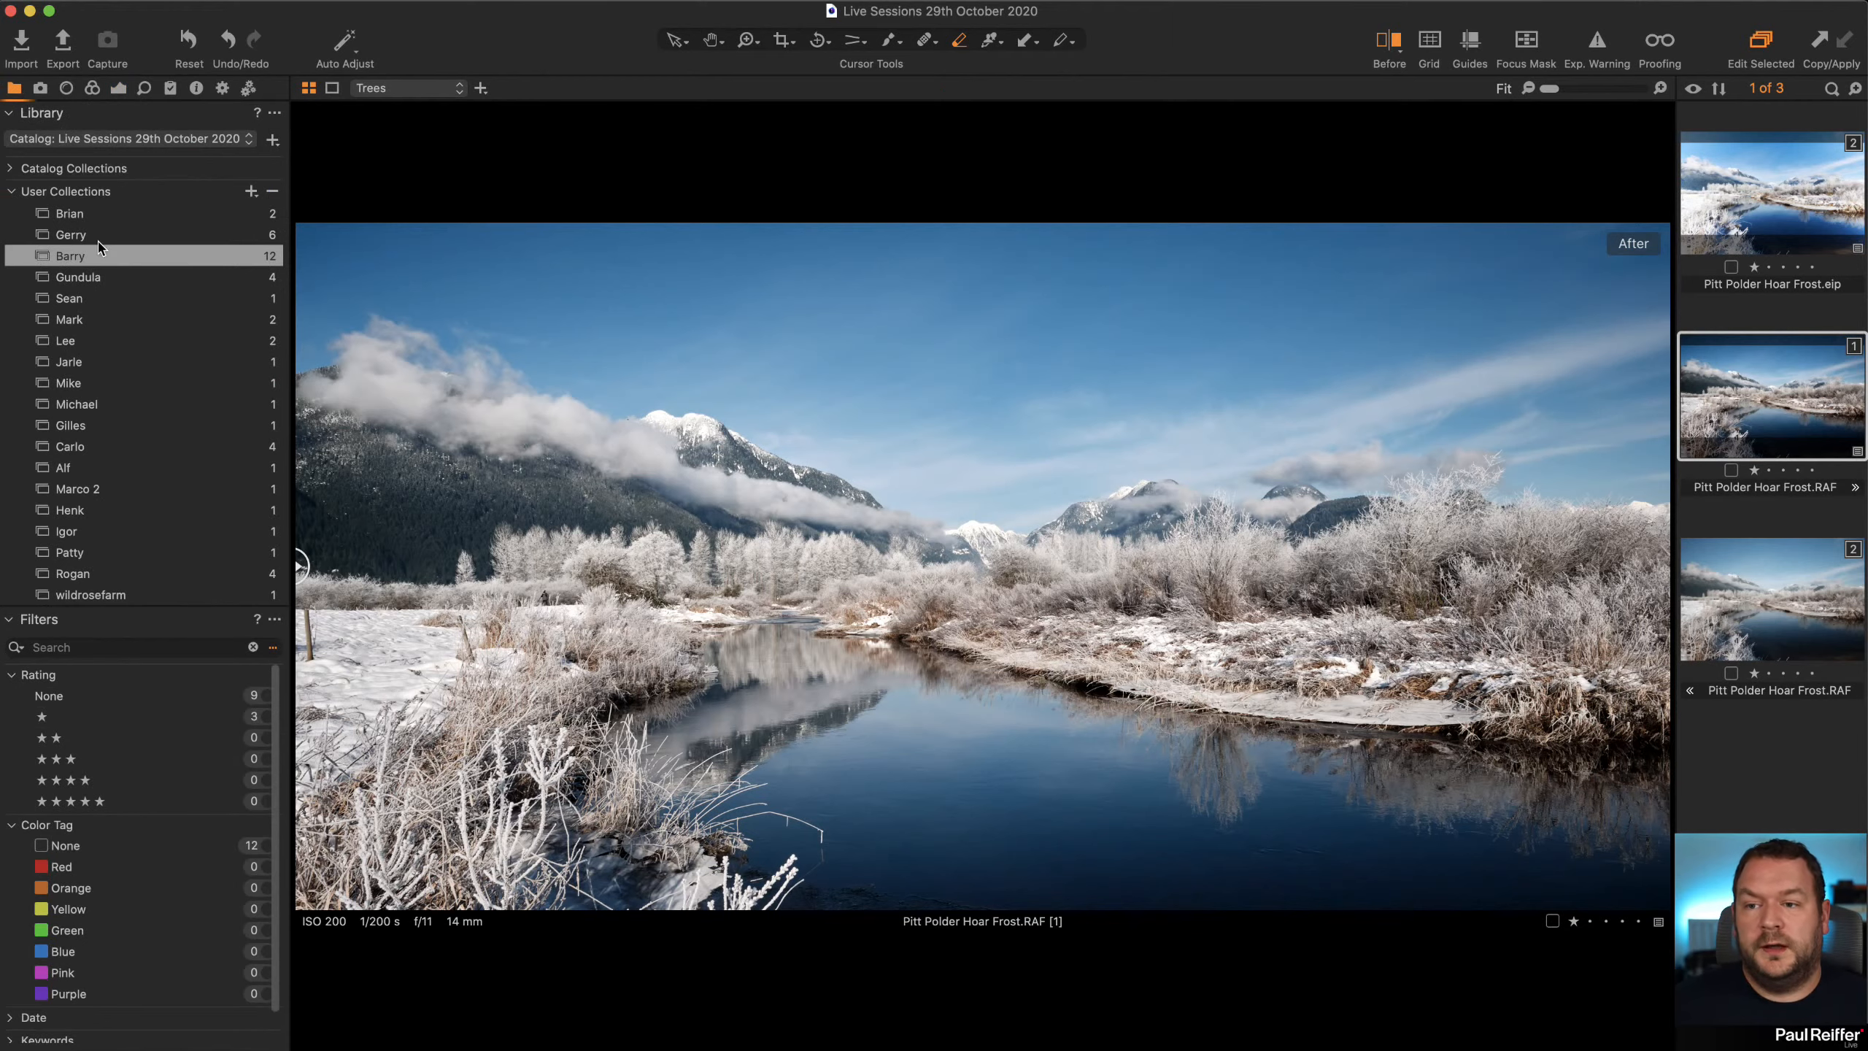
click(80, 276)
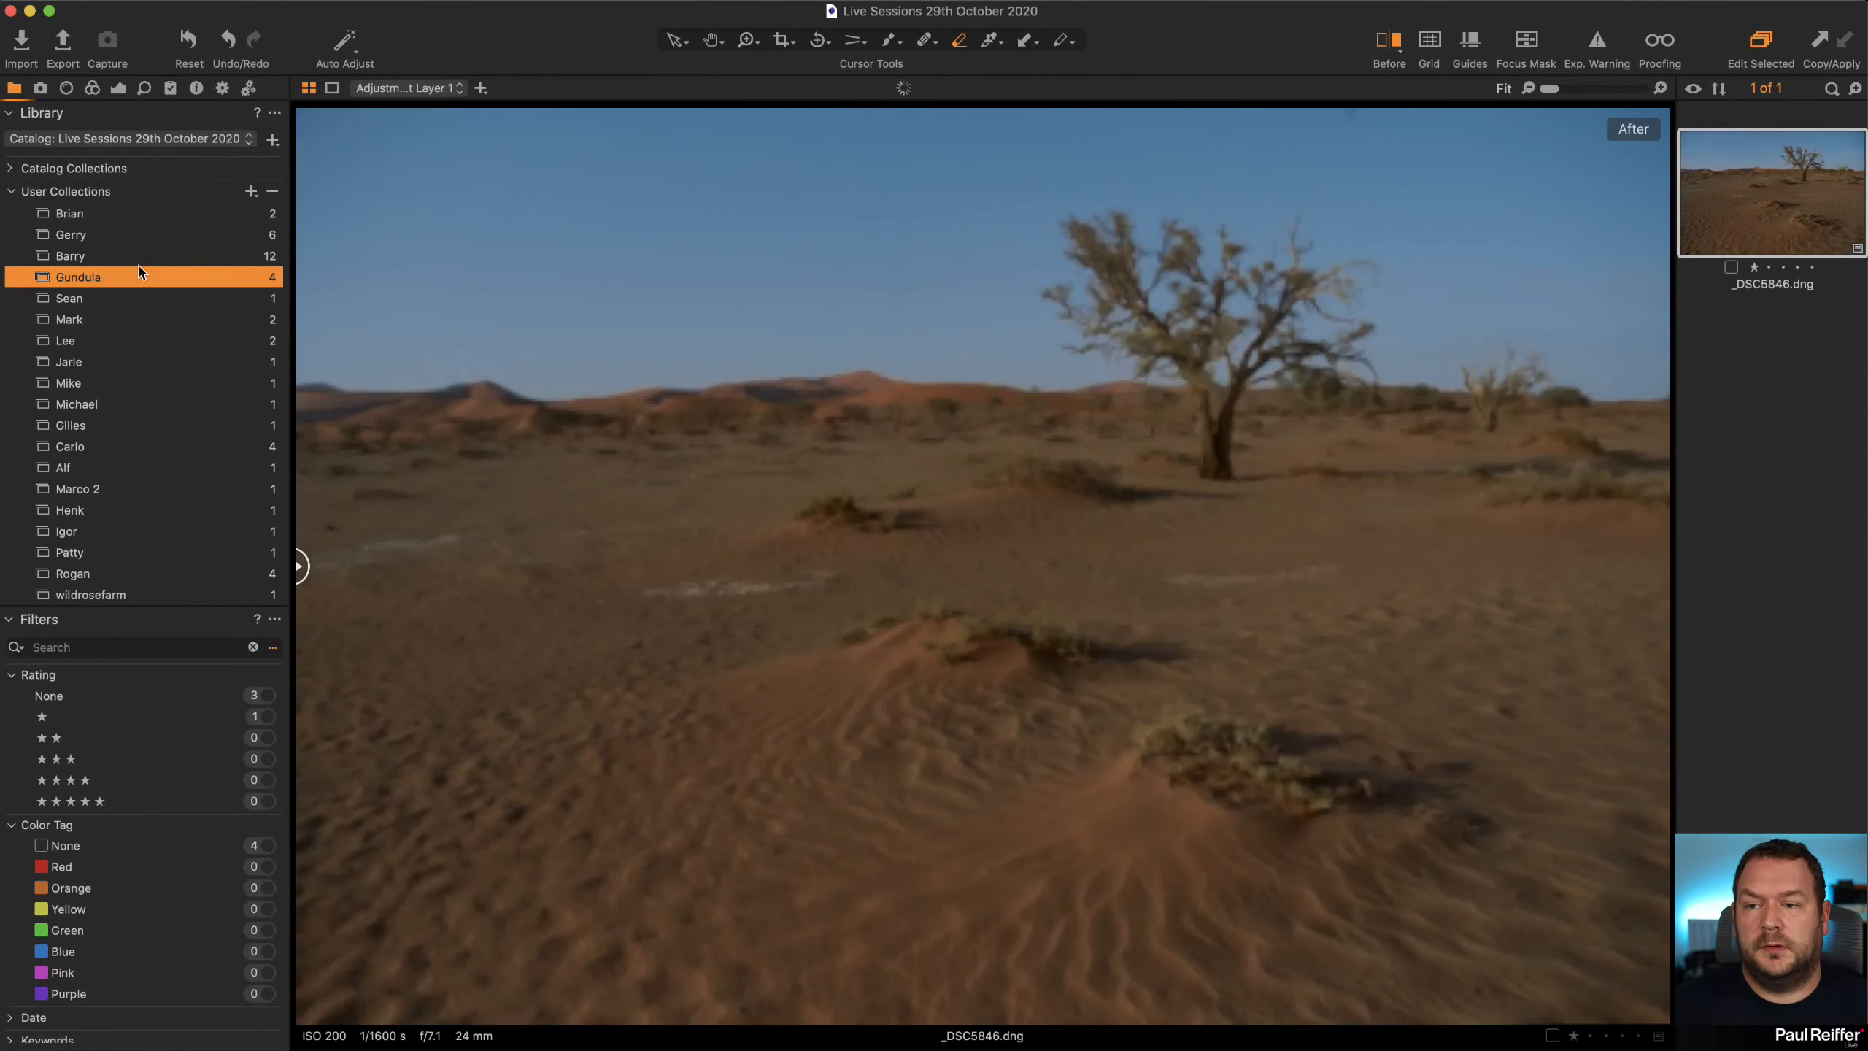
Add another filled adjustment layer to the desert photo and name it Levels
click(118, 89)
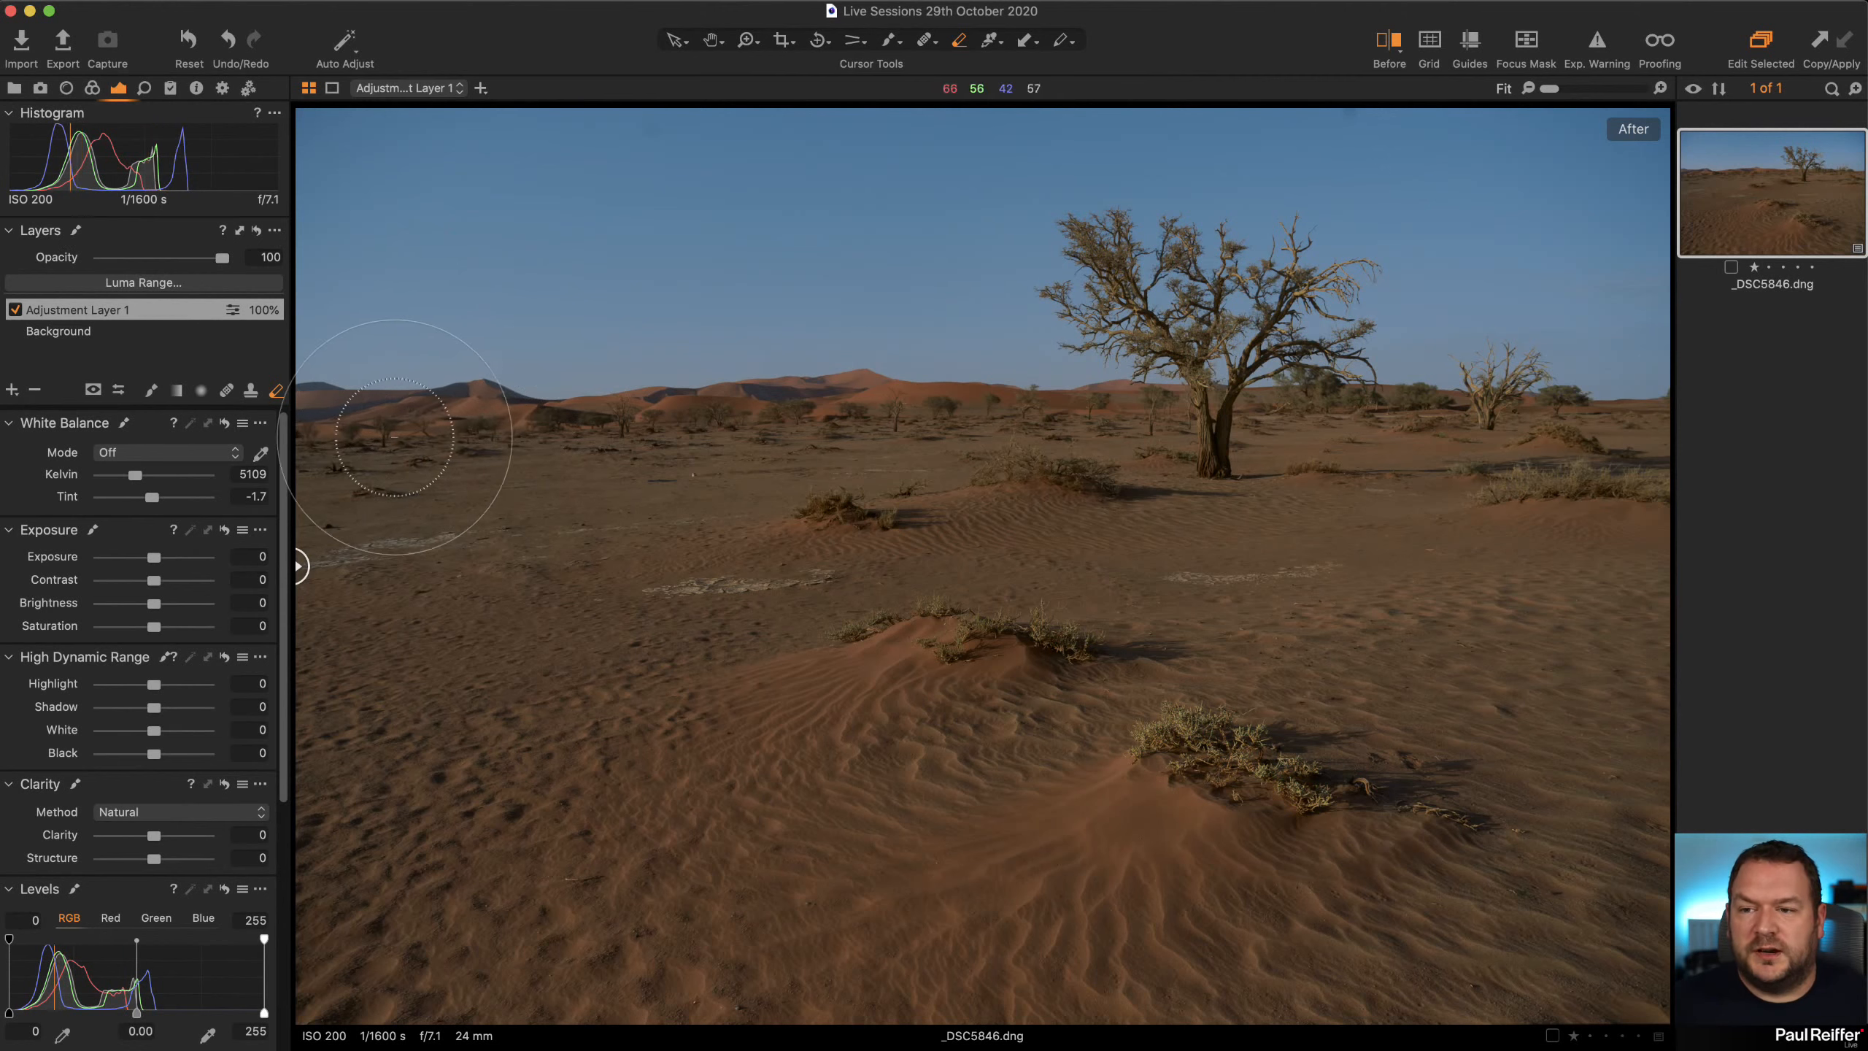
scroll(160, 654, down, 10)
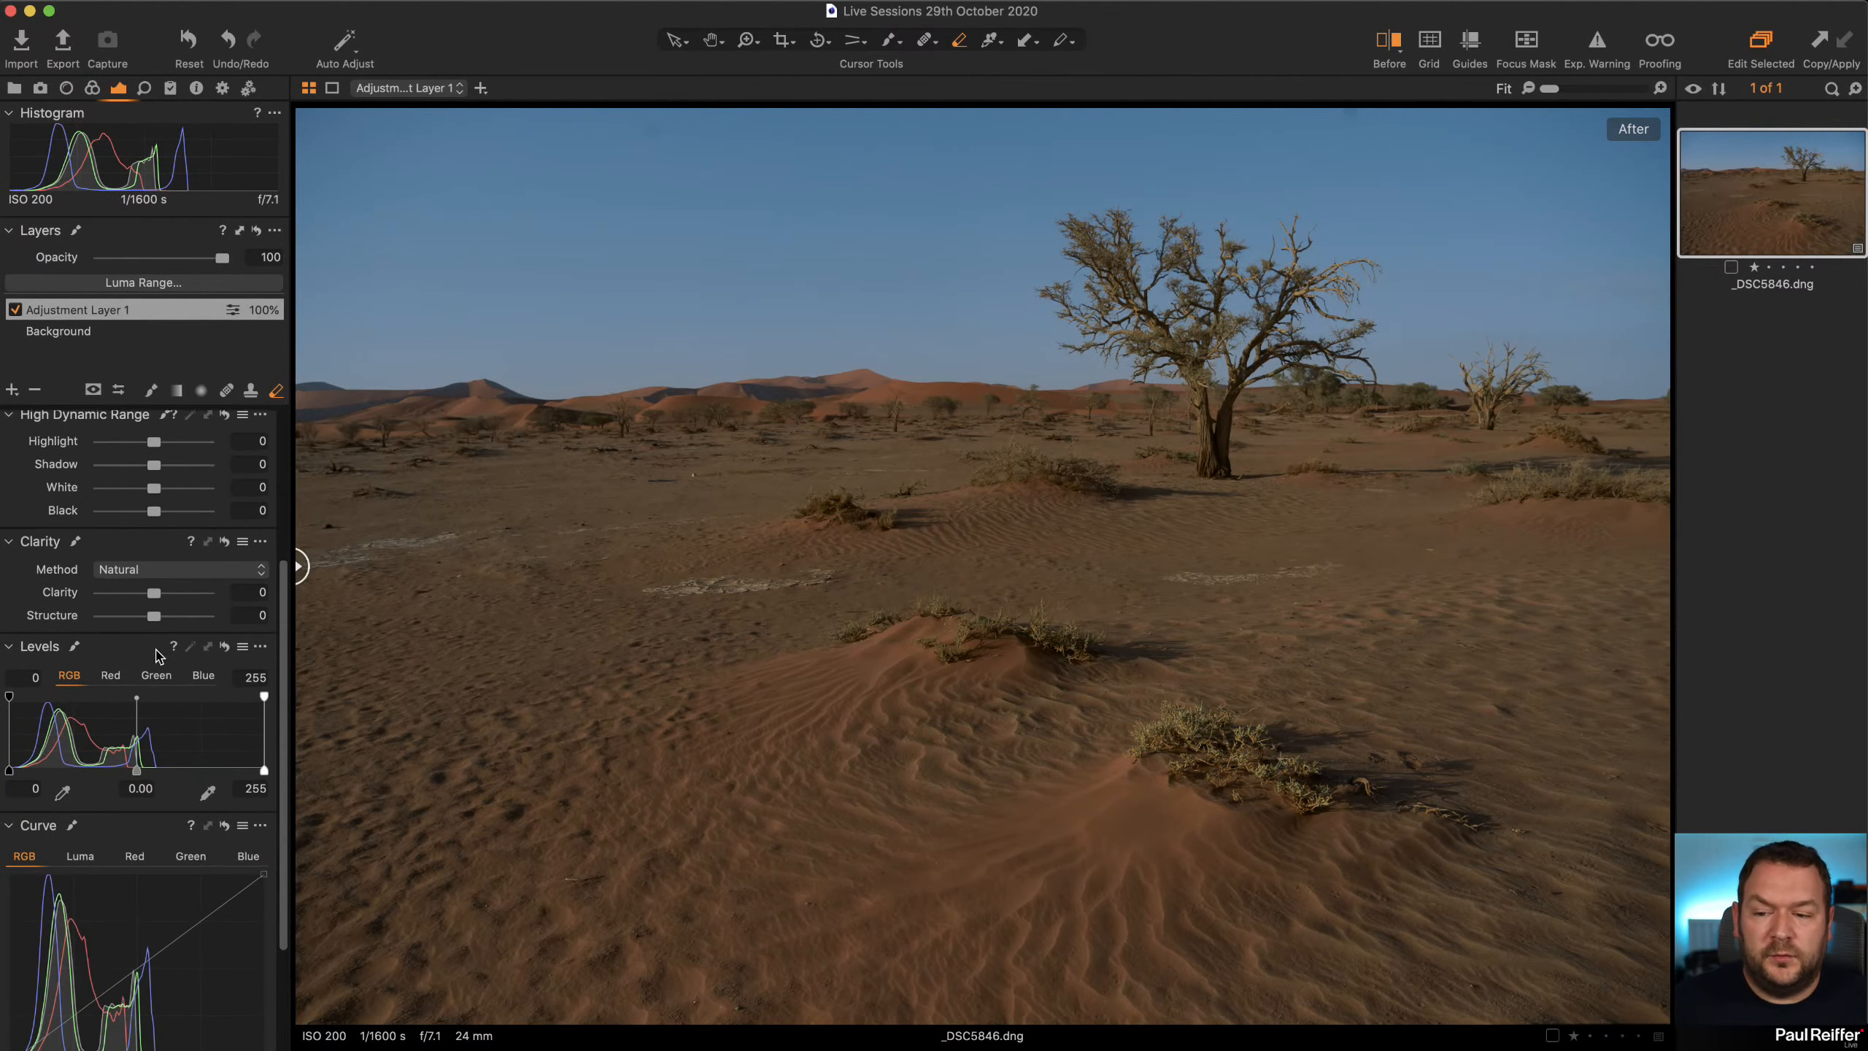
click(12, 395)
click(73, 417)
double_click(88, 312)
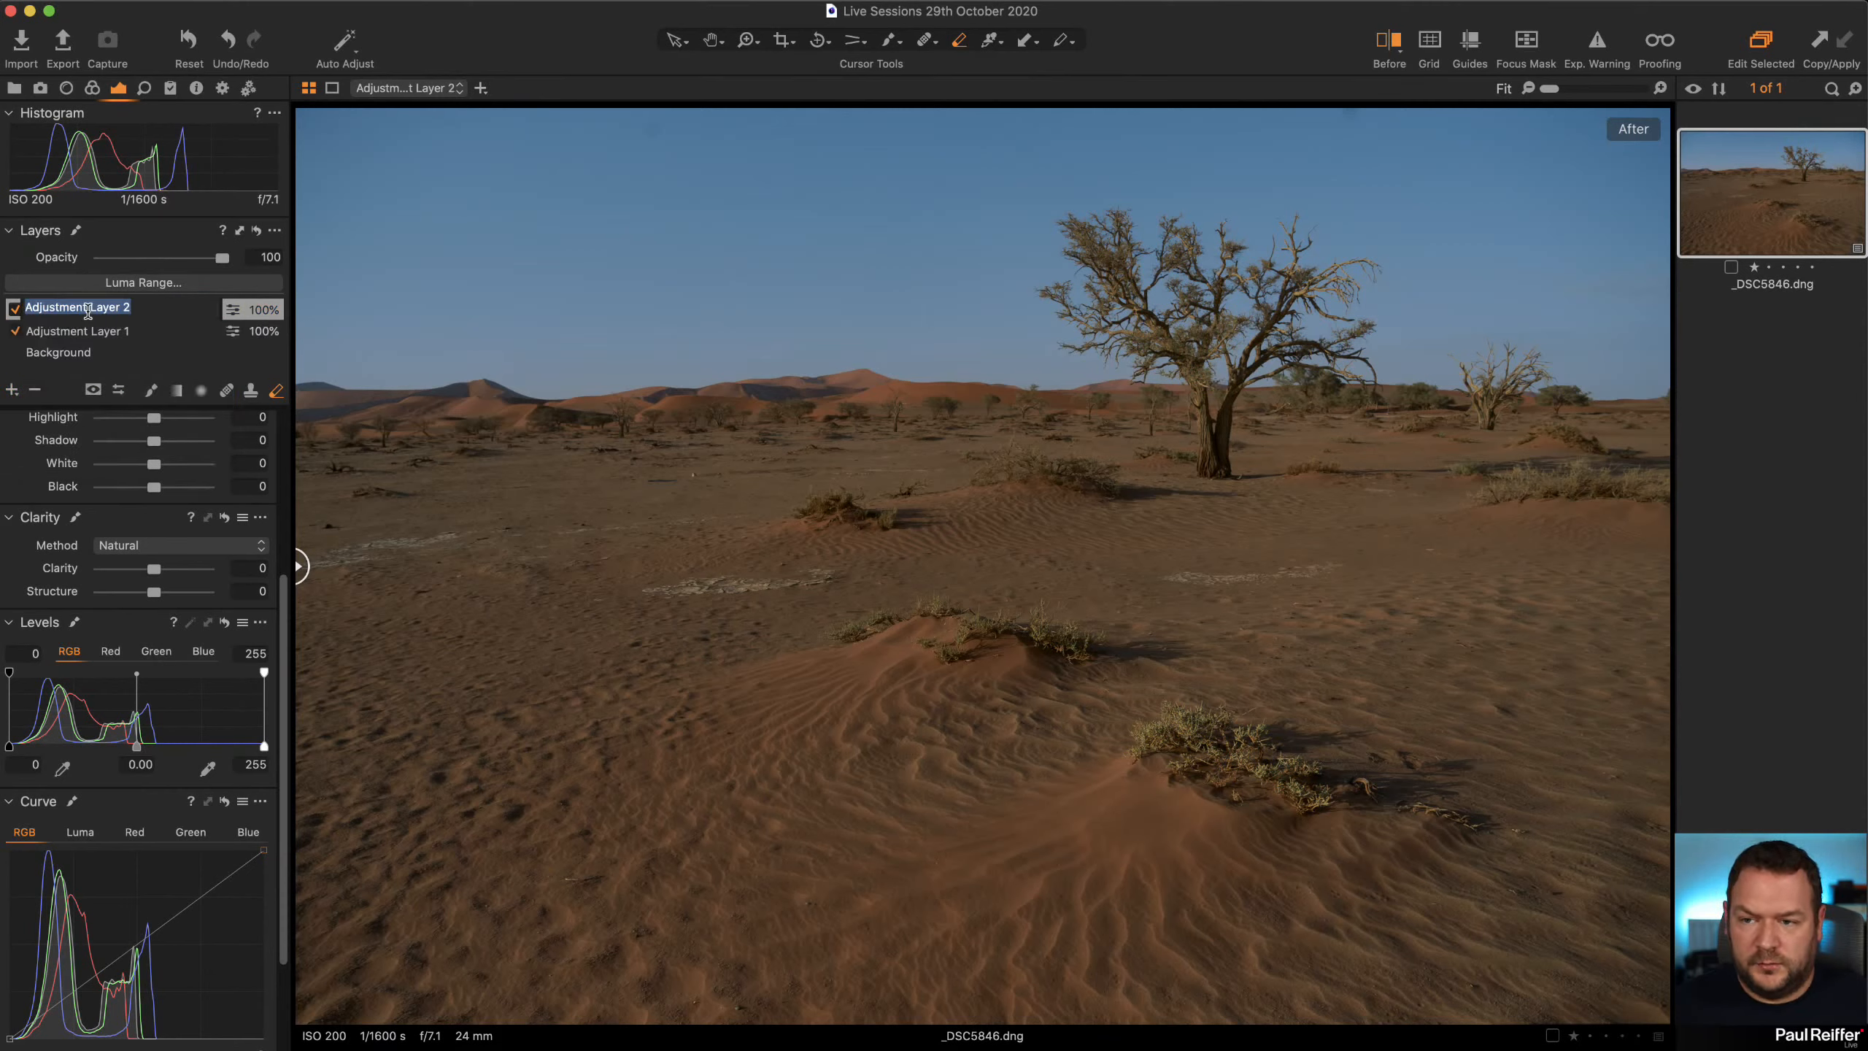
text(Lelvls)
key(Return)
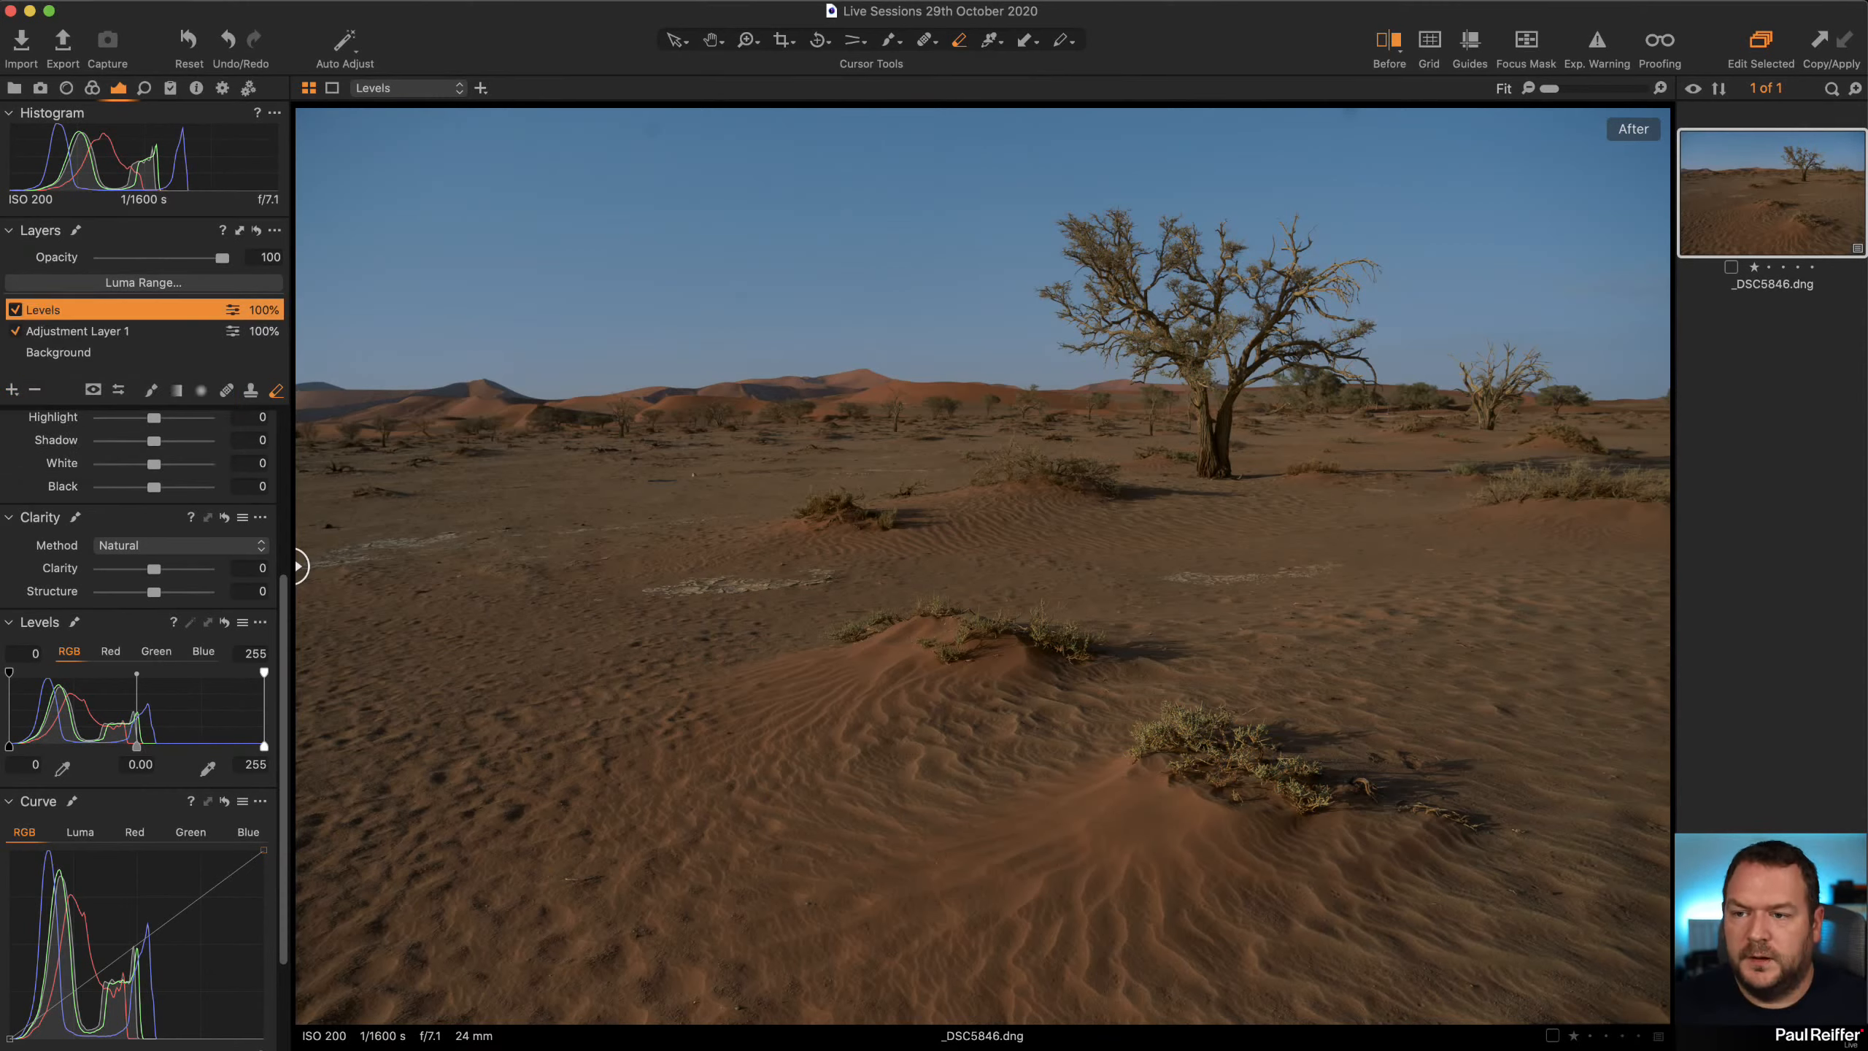
Rename Adjustment Layer 1 as Sky, then reselect the Levels layer and display its mask
double_click(78, 331)
text(Sky)
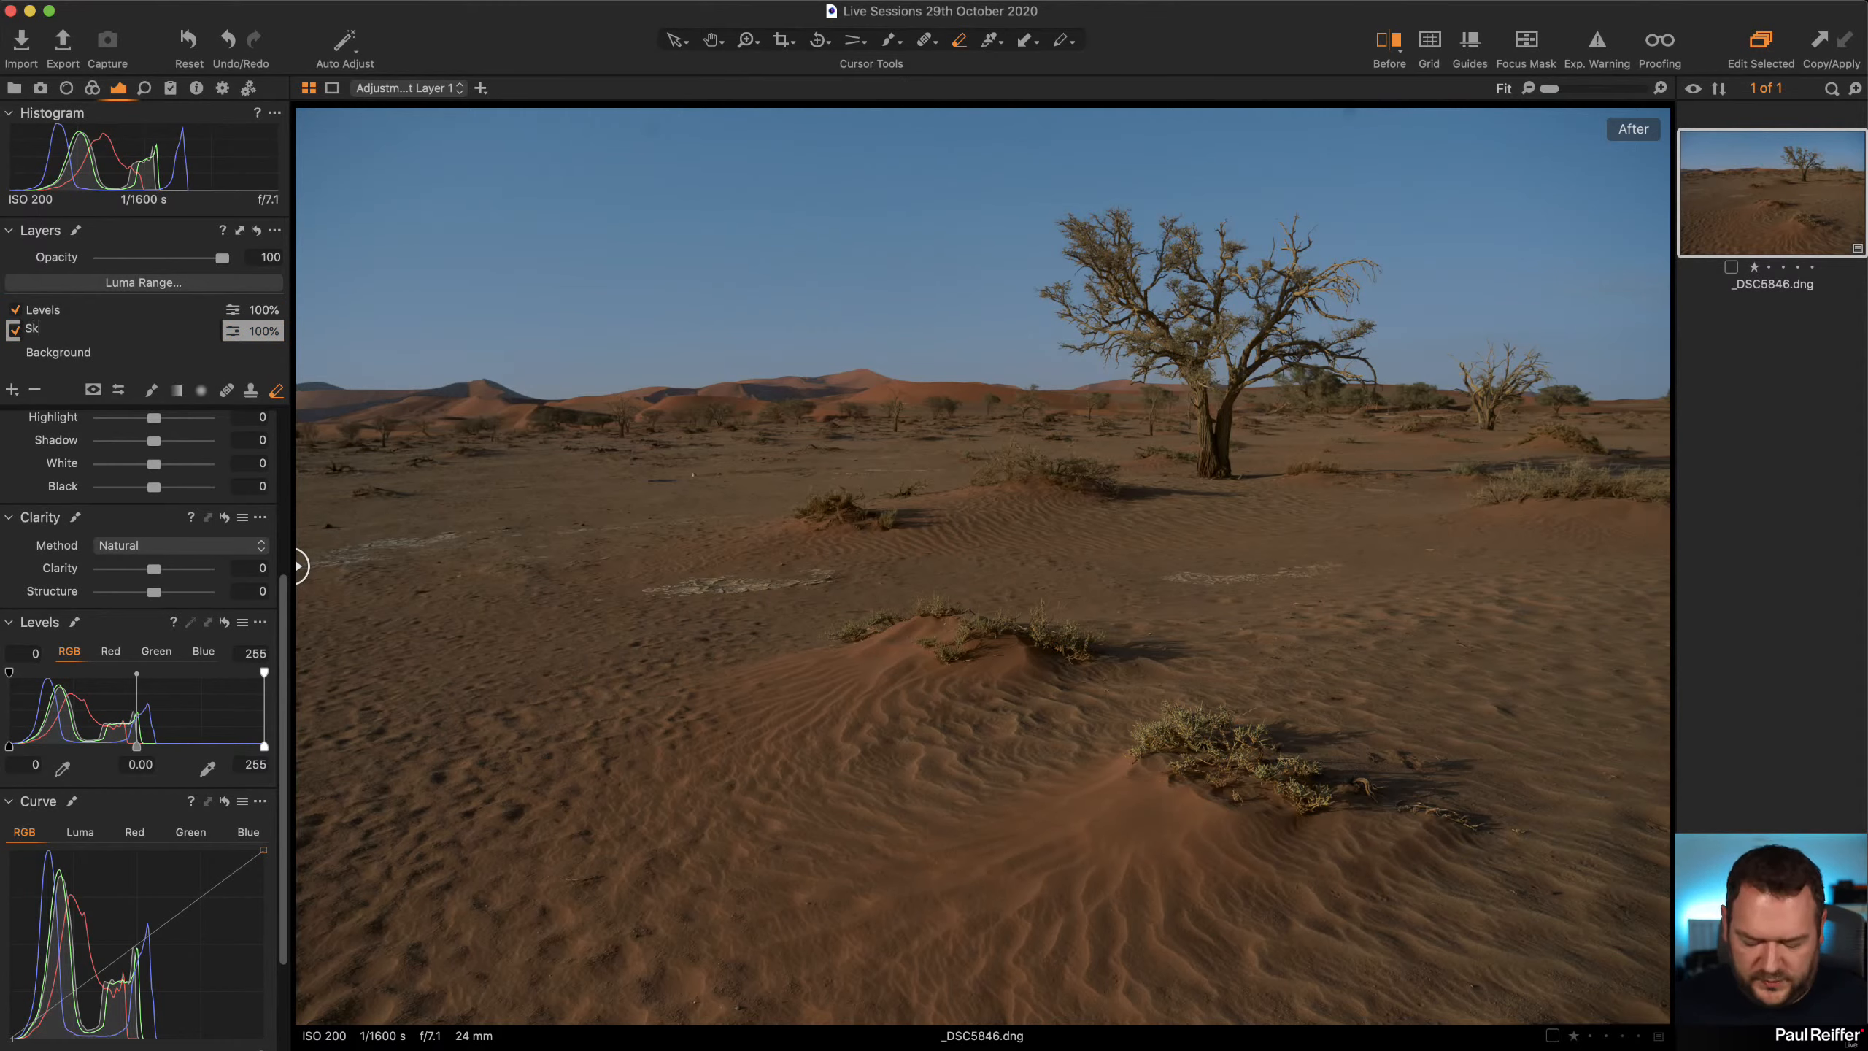
key(Return)
click(80, 315)
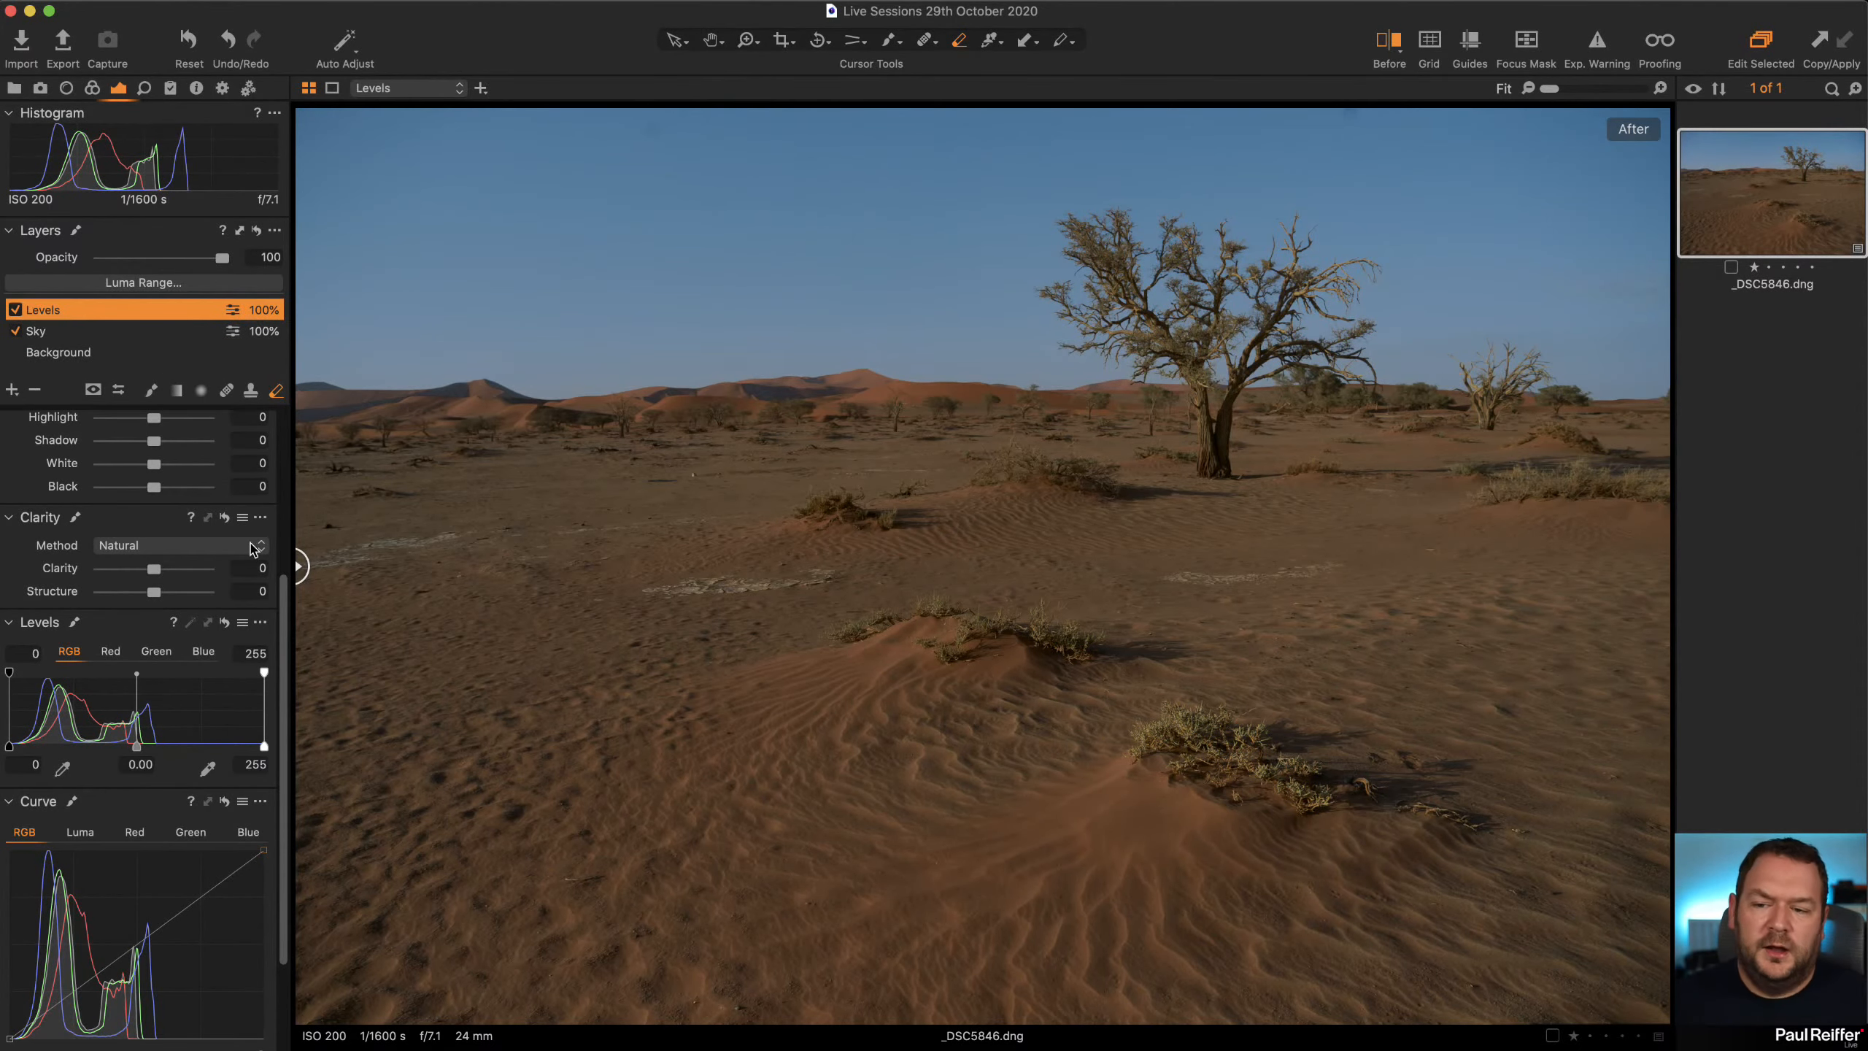
key(m)
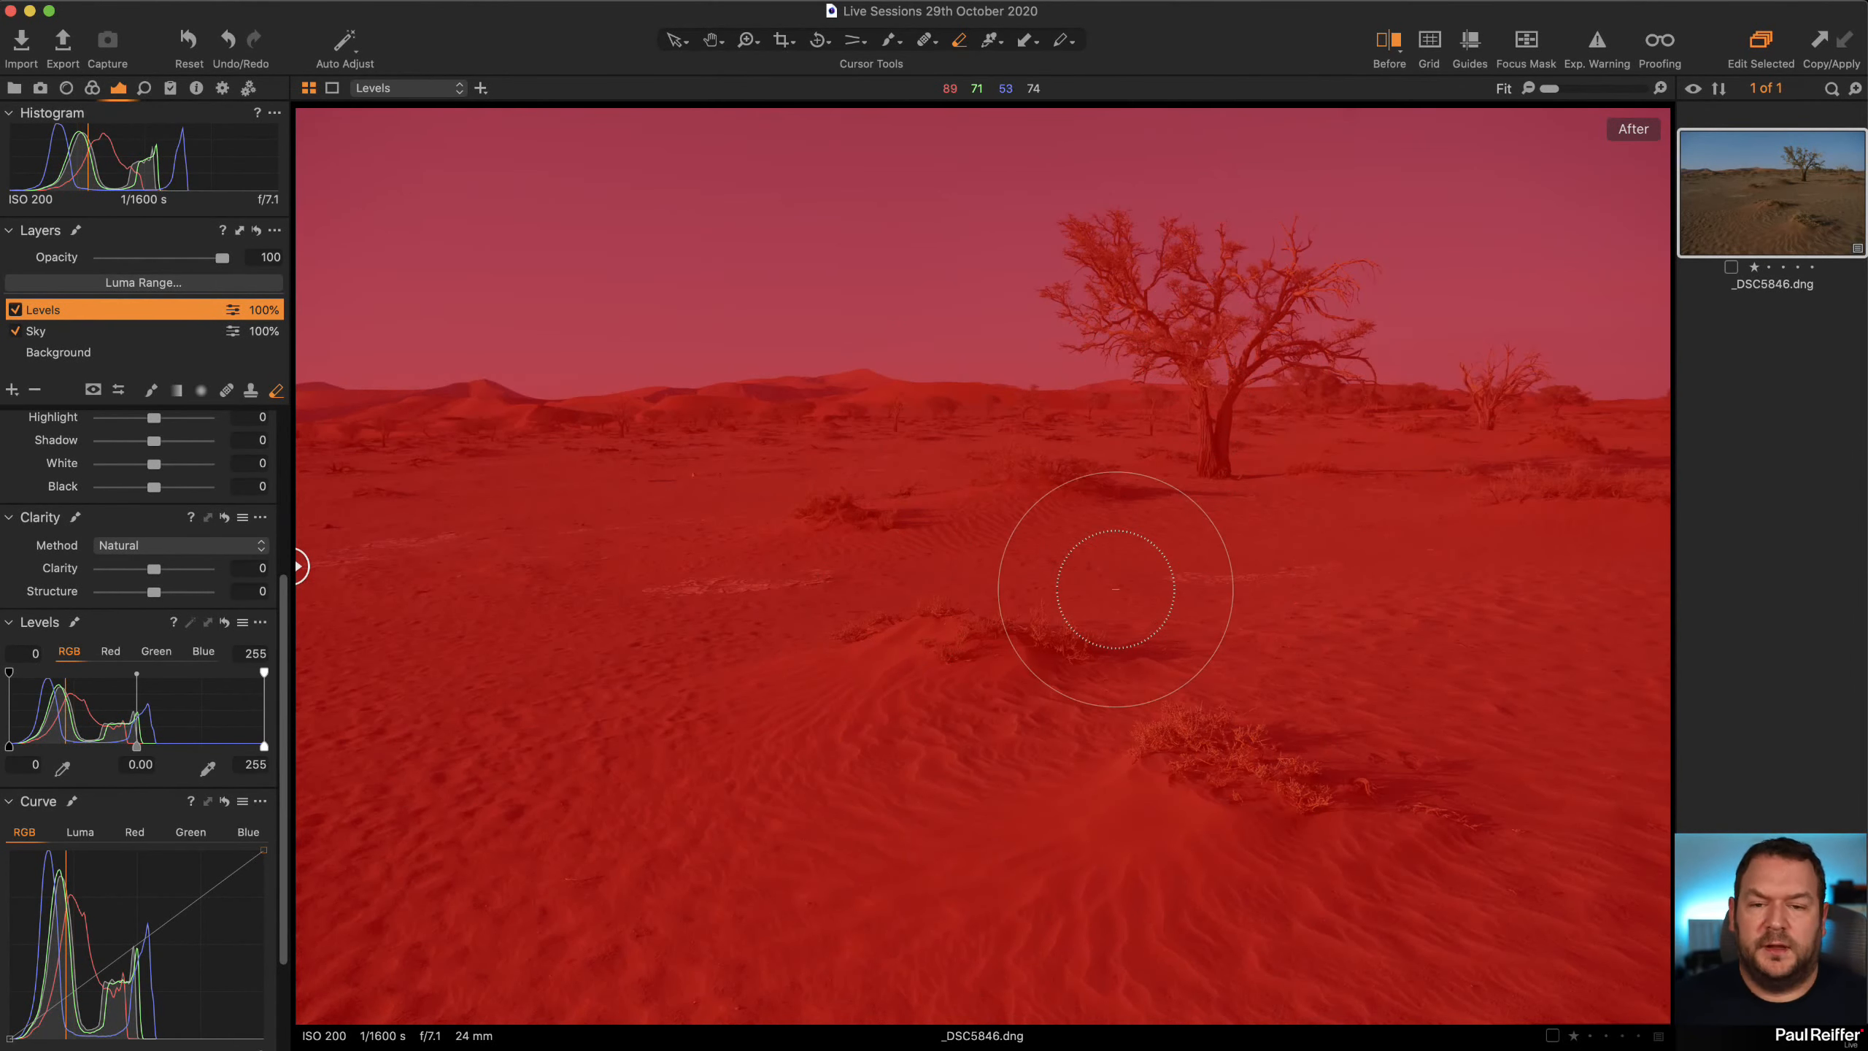
Hide the mask and set the Levels layer's RGB input shadow to 6 and highlight to 210, comparing against the default levels
key(m)
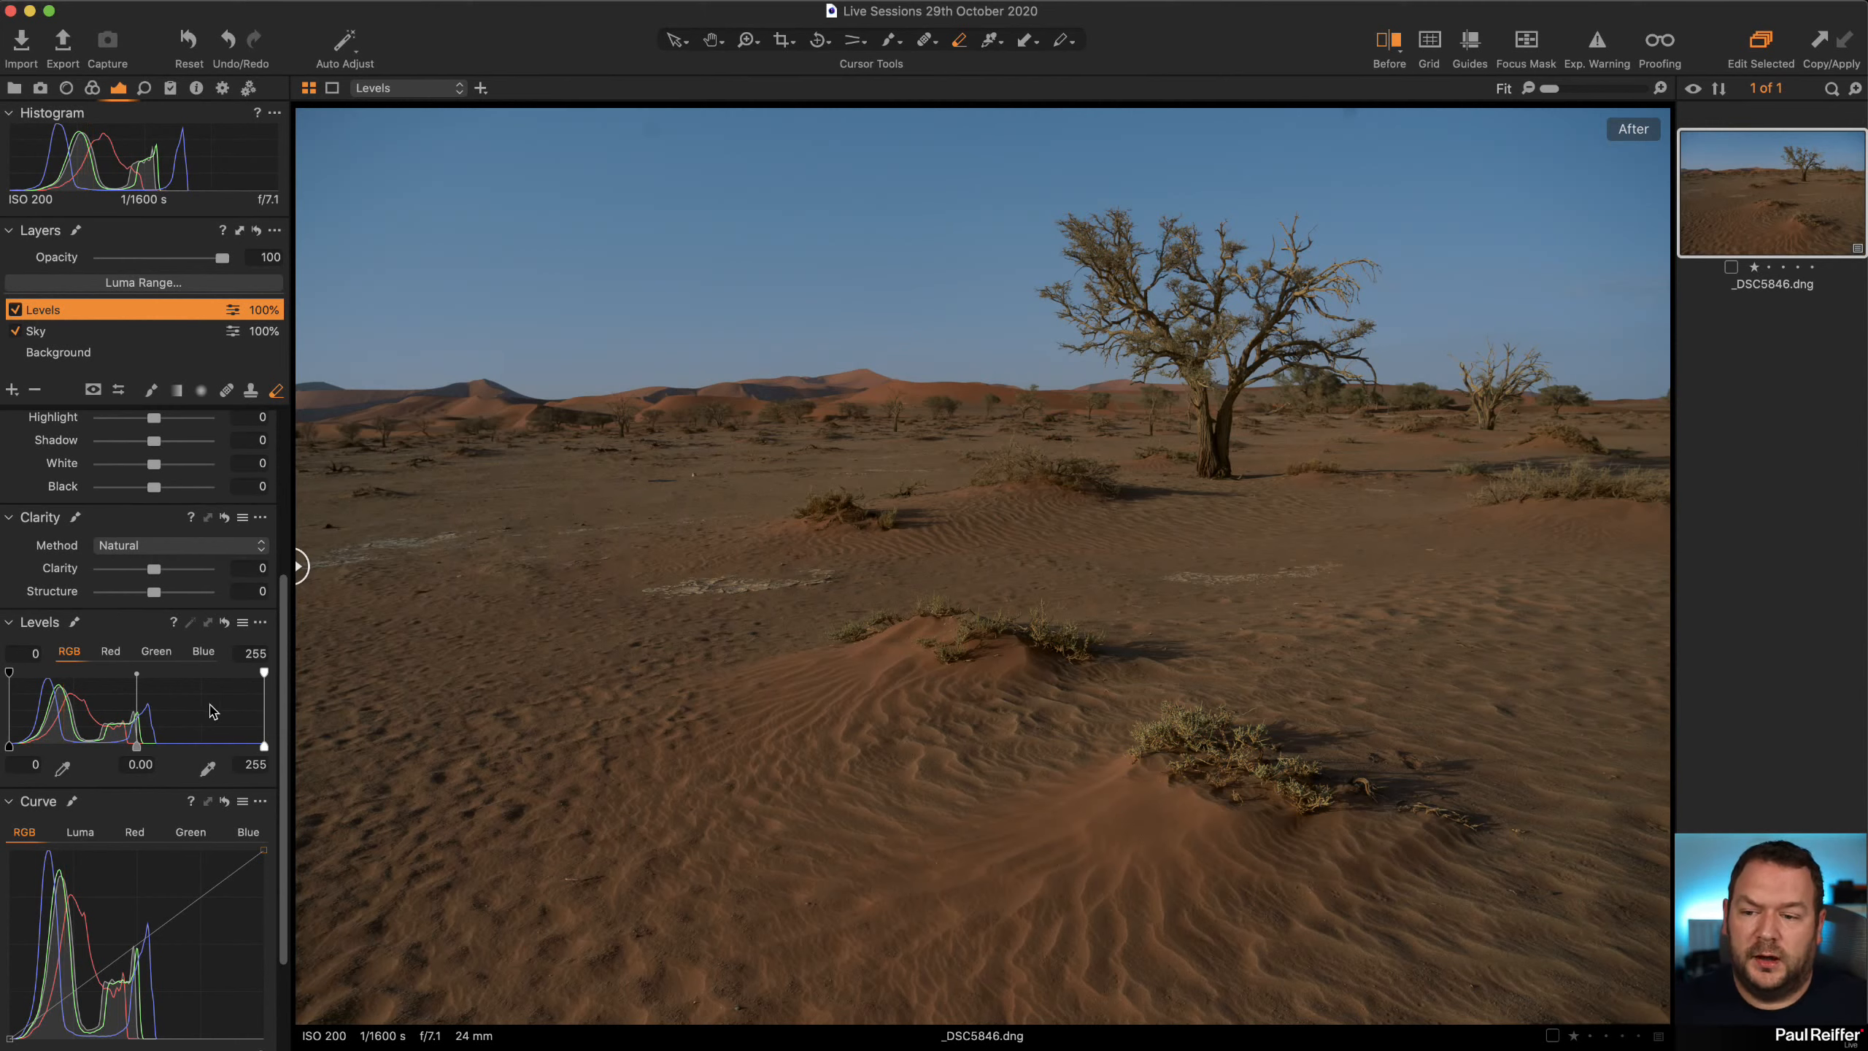
scroll(258, 800, up, 2)
drag(265, 777, 213, 778)
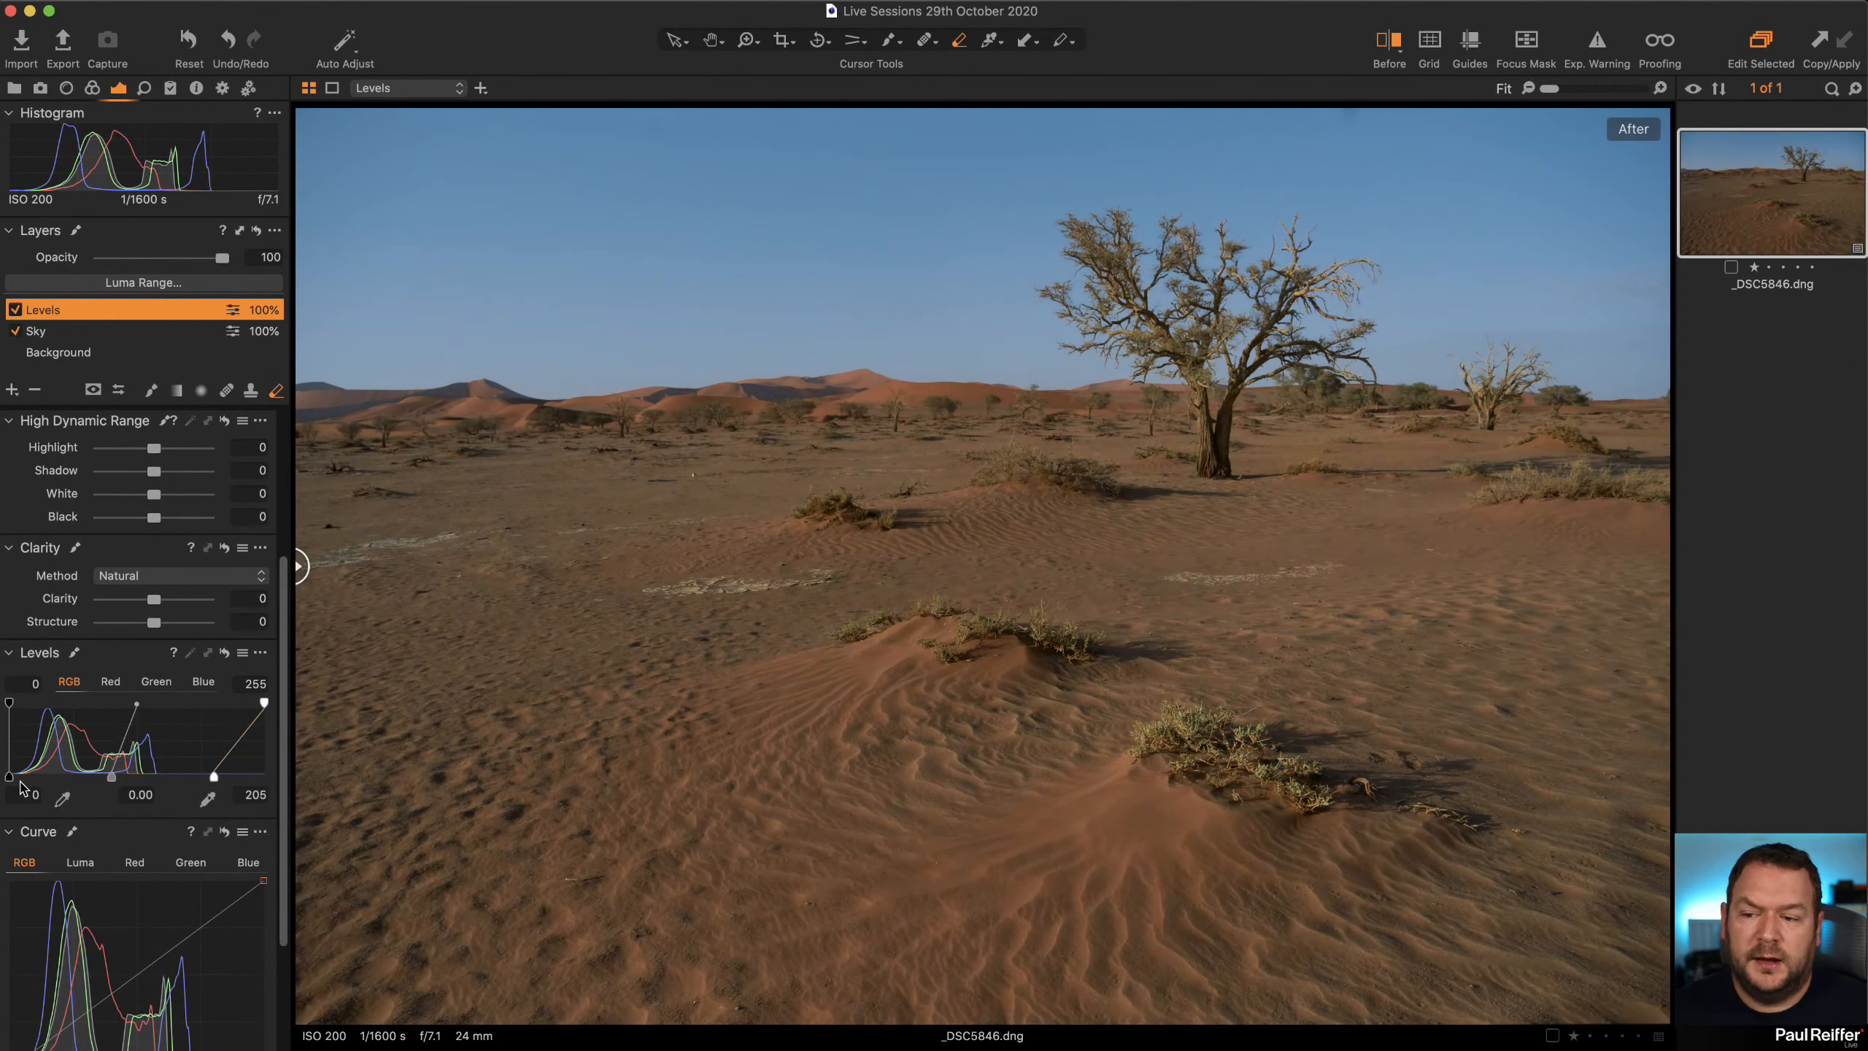
drag(9, 777, 15, 777)
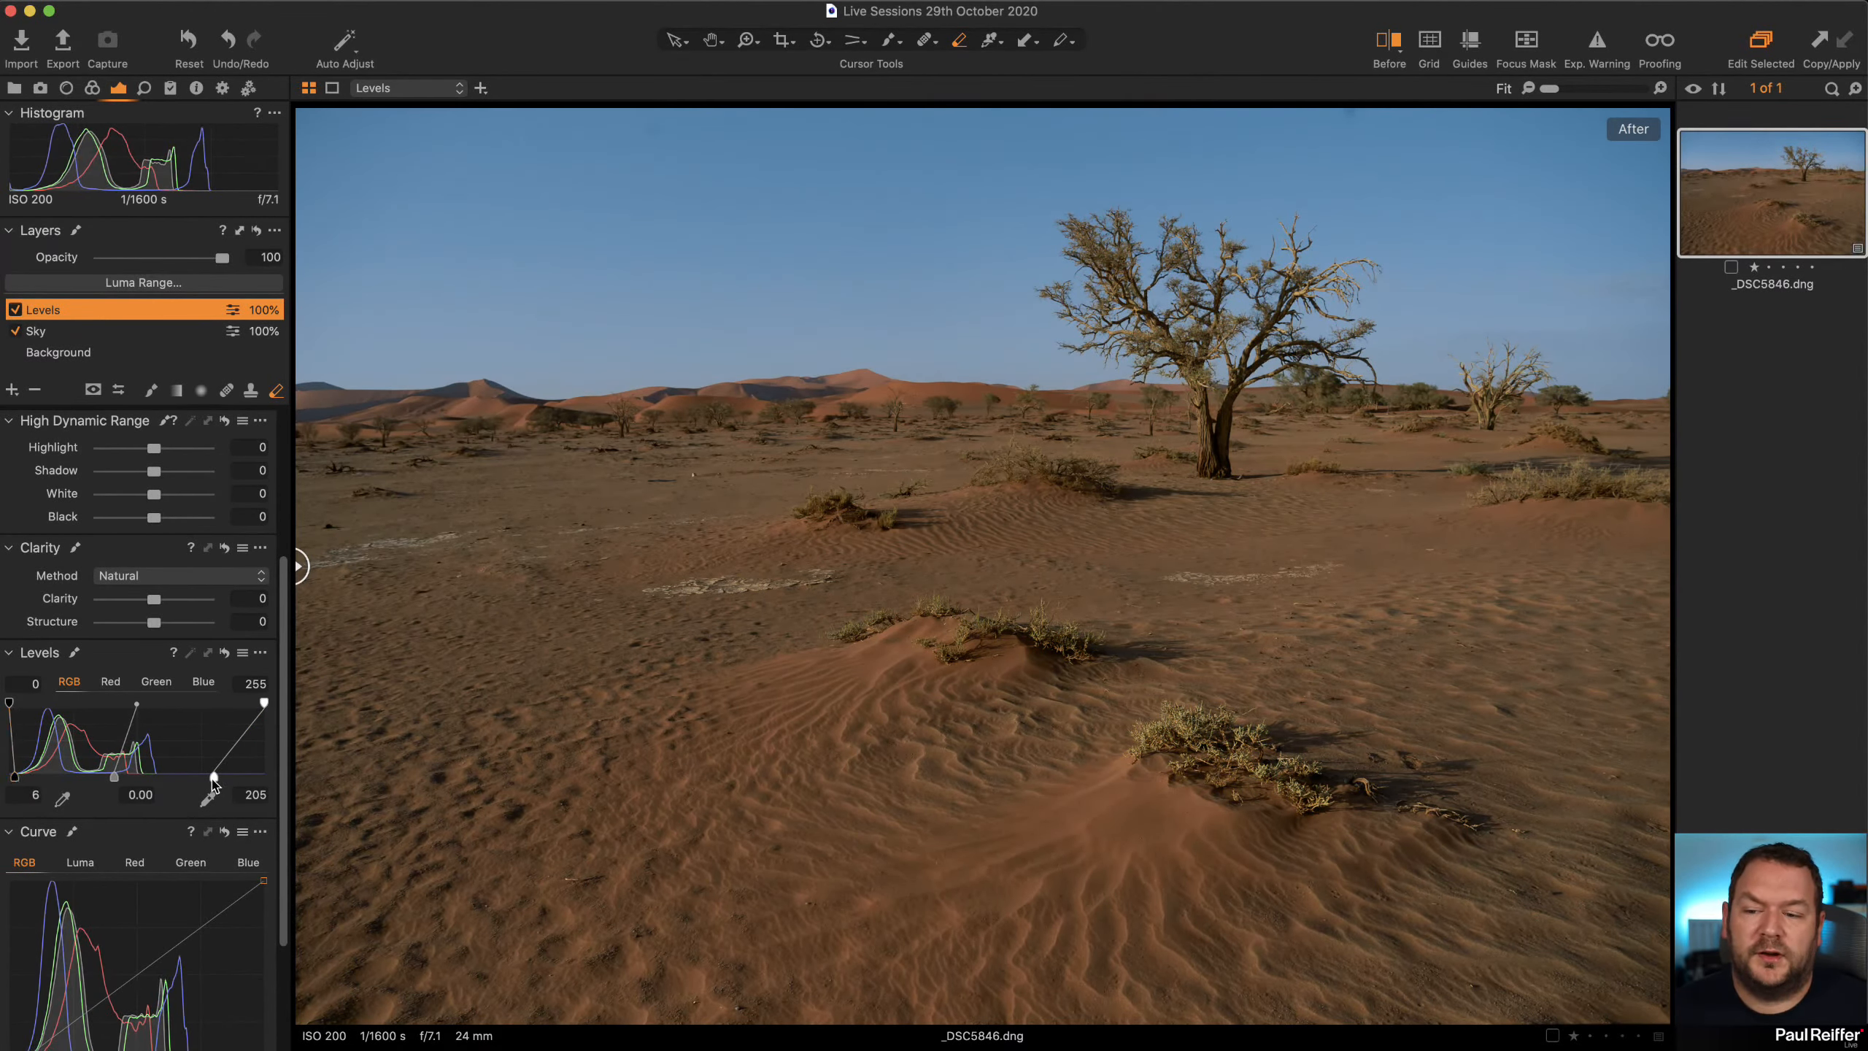
drag(213, 778, 218, 777)
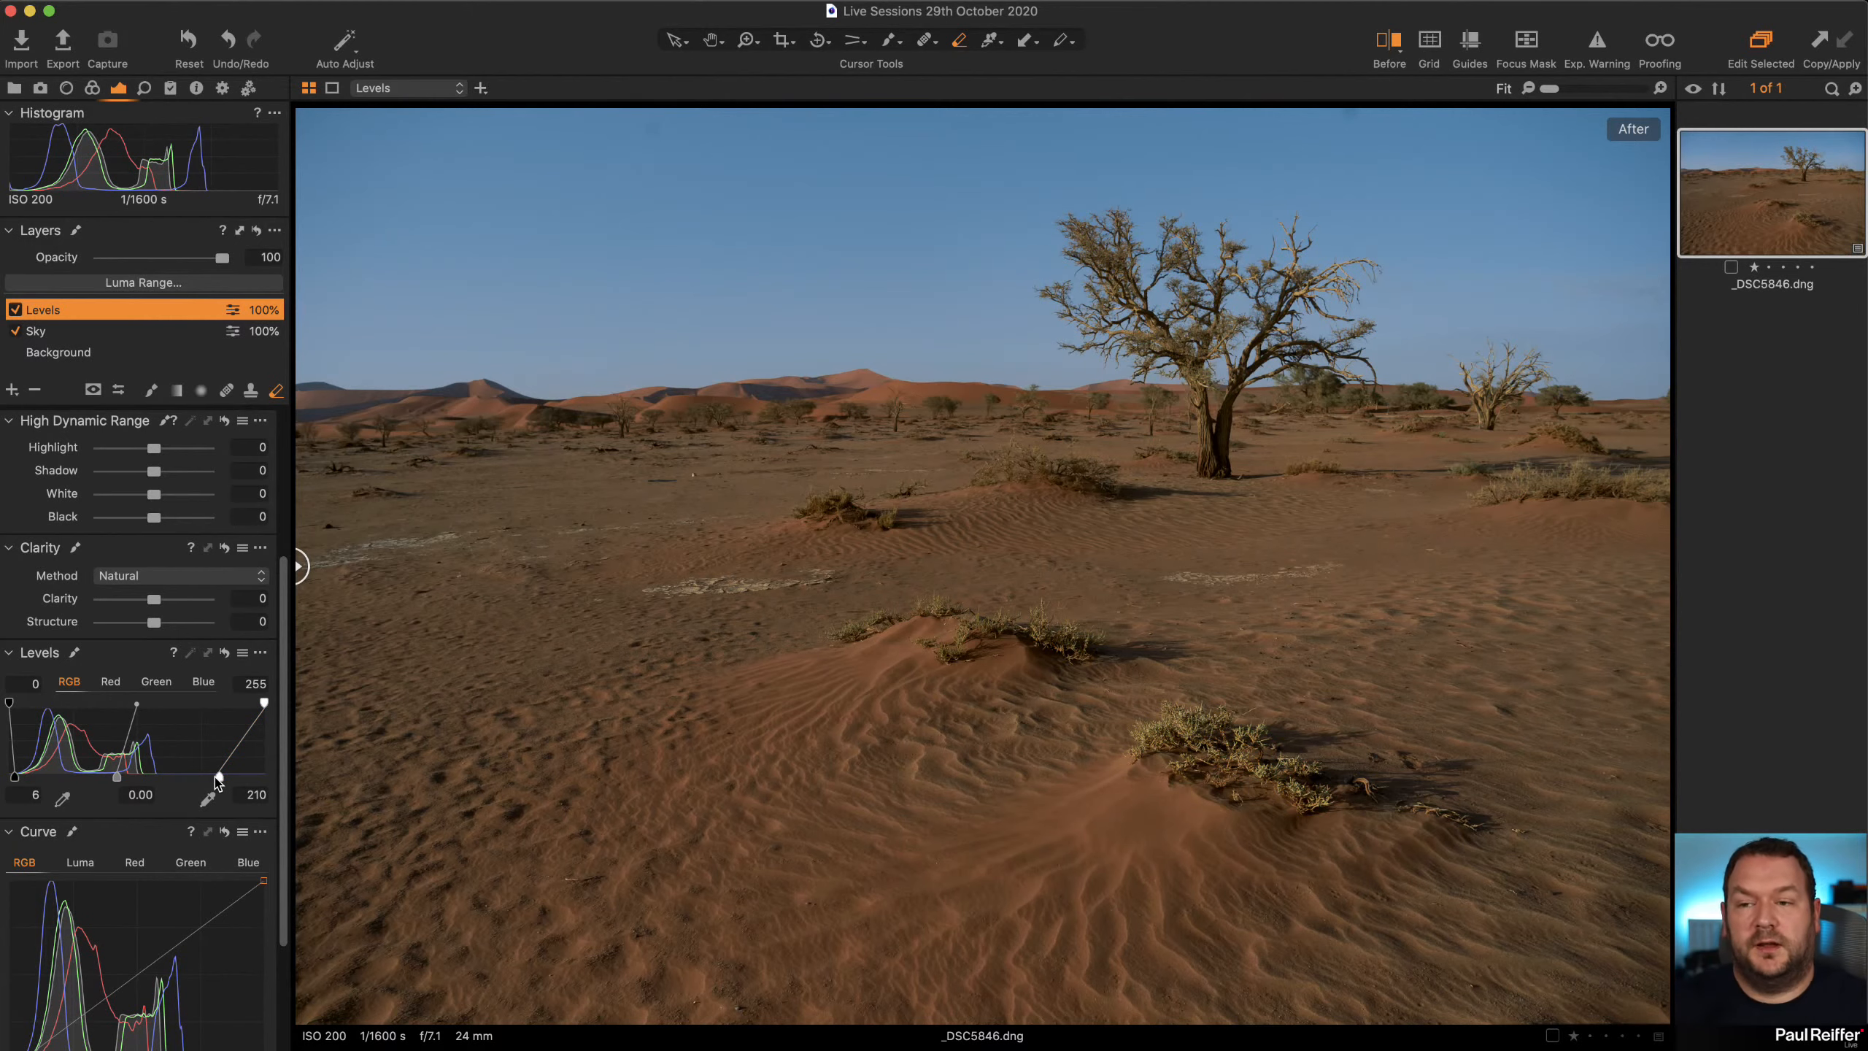
click(224, 653)
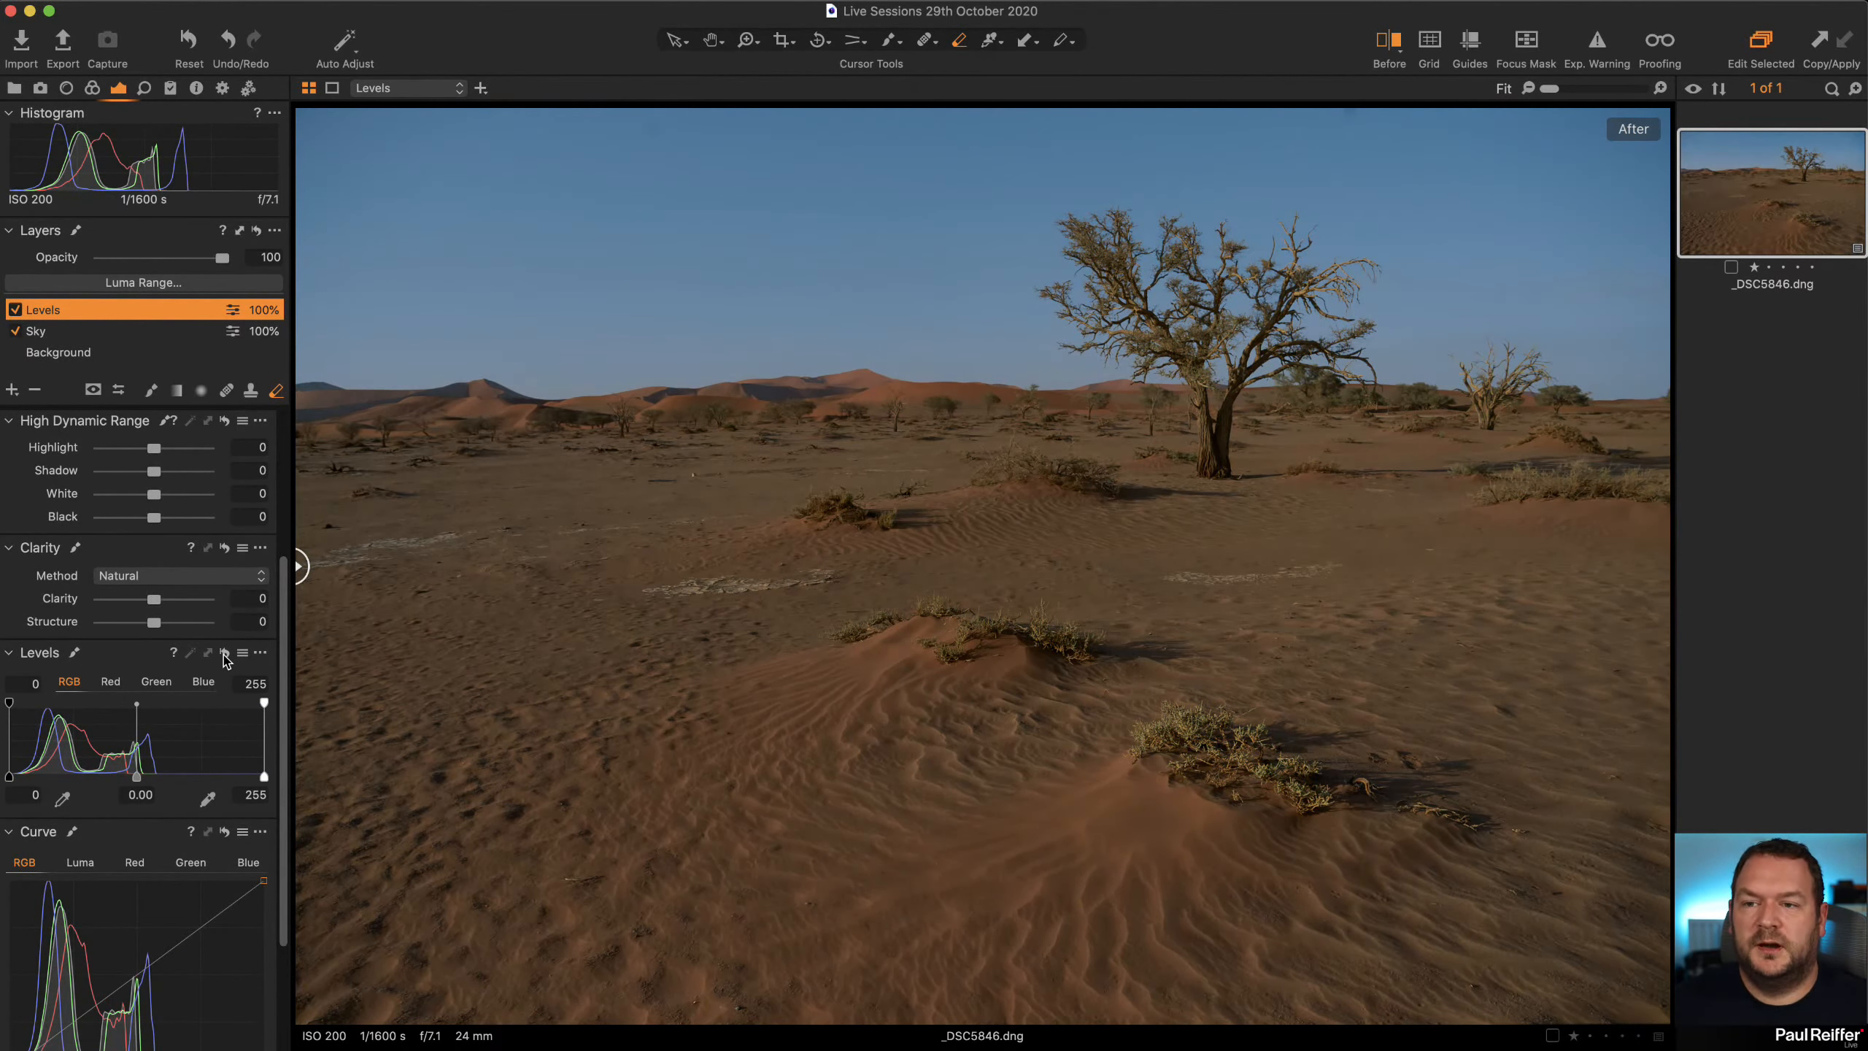
click(224, 652)
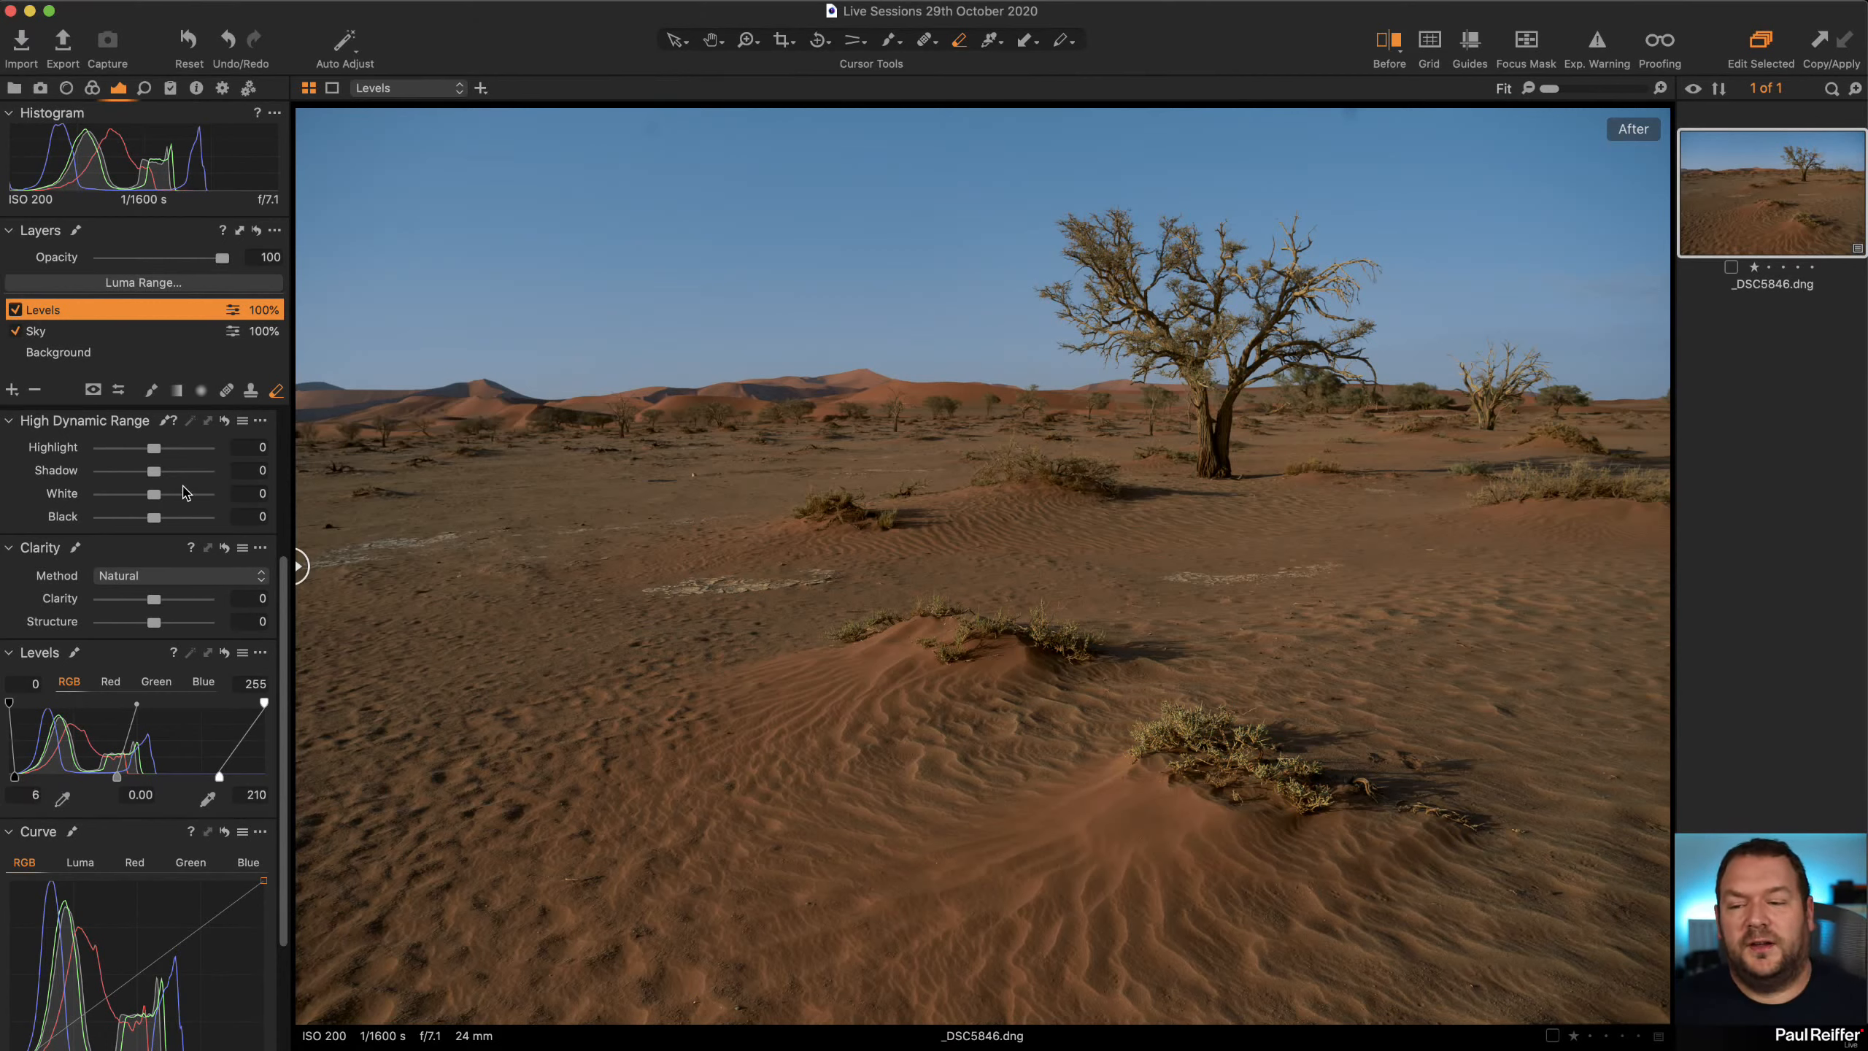
Compare the desert photo before and after the edits by sweeping the split view across the image
scroll(142, 605, up, 4)
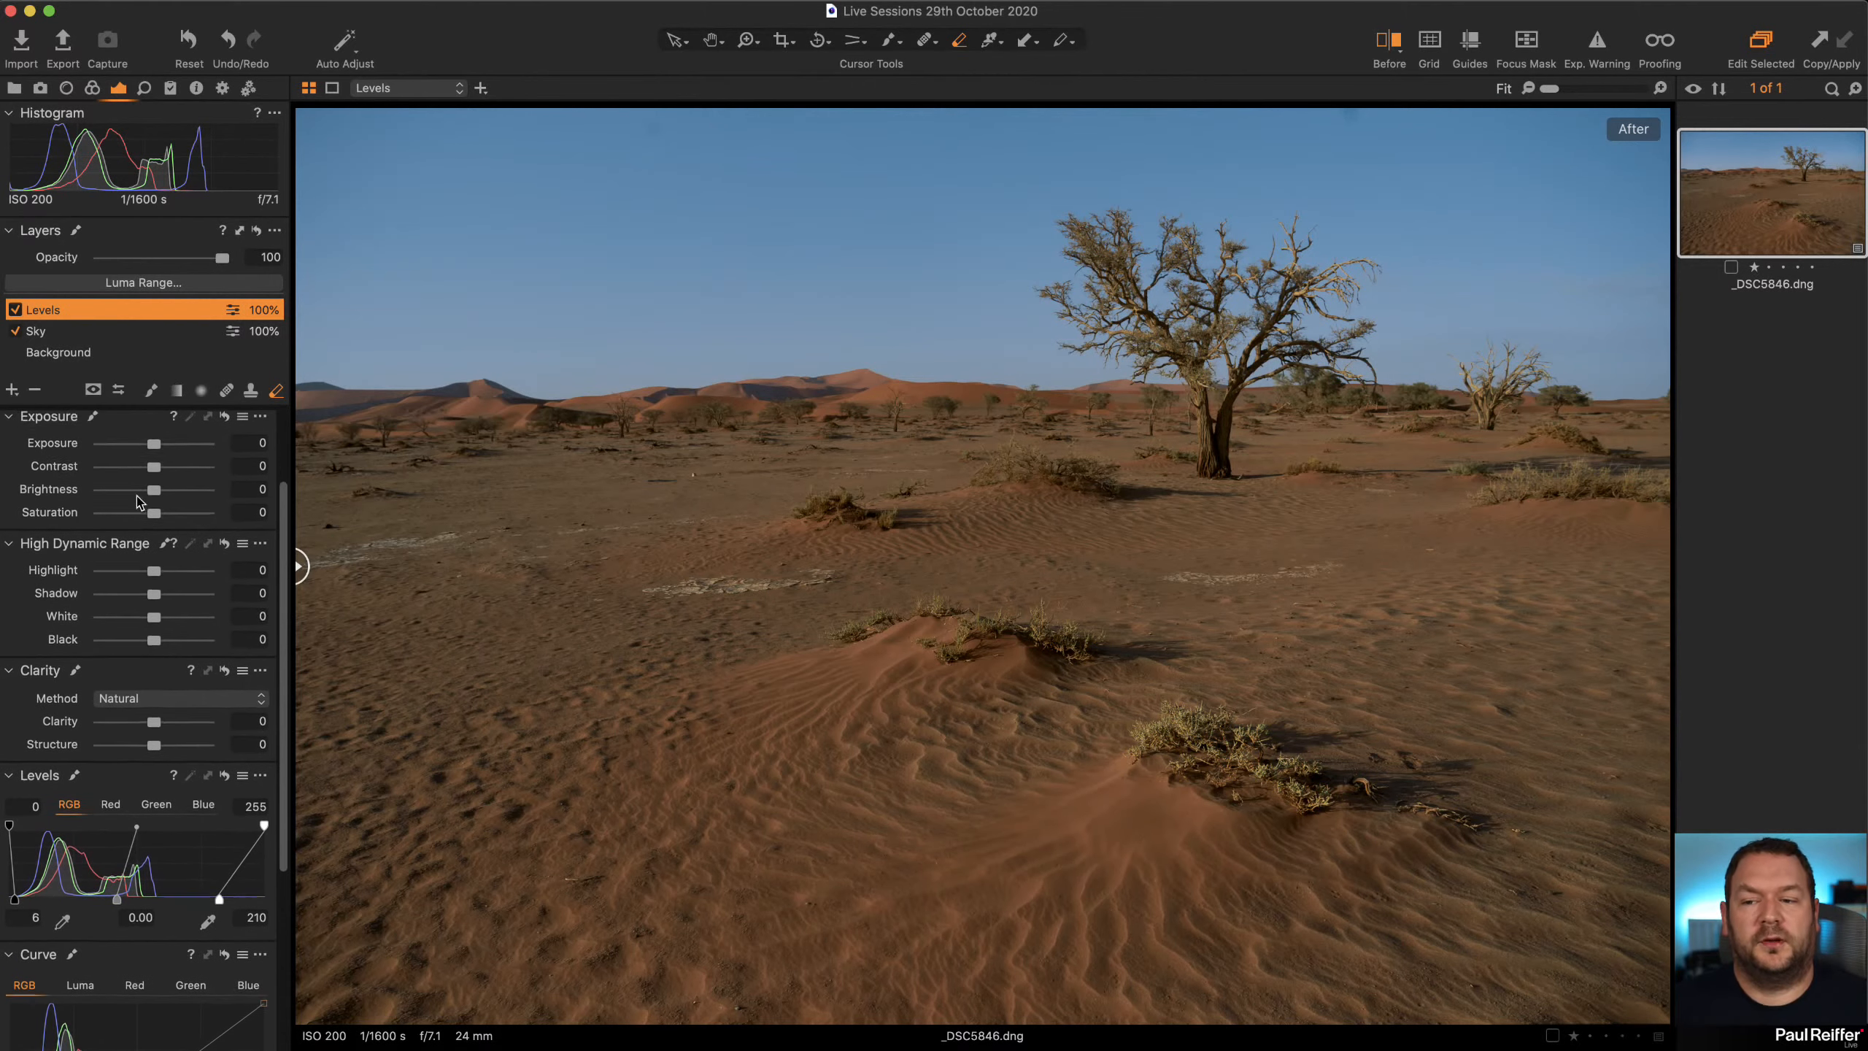
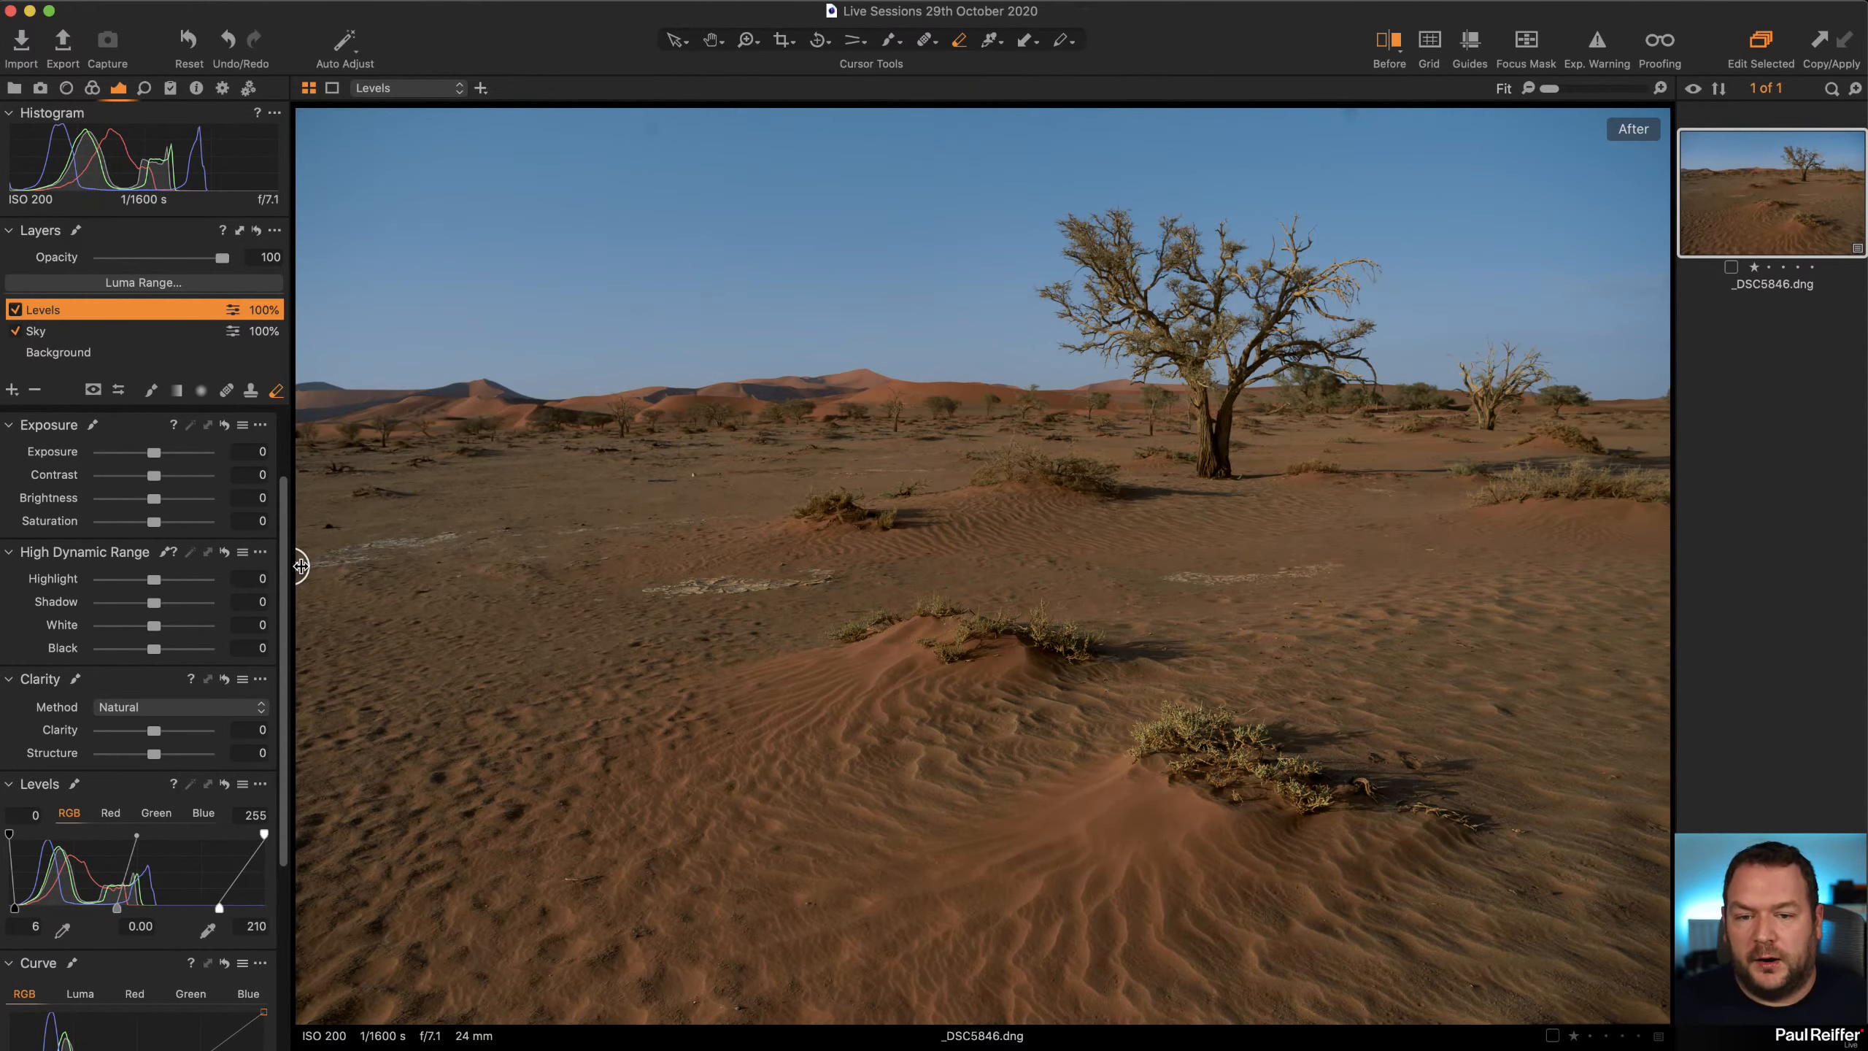
drag(298, 566, 1329, 565)
mouse_move(1270, 660)
mouse_down()
mouse_move(251, 706)
mouse_move(1329, 666)
mouse_move(283, 726)
mouse_up()
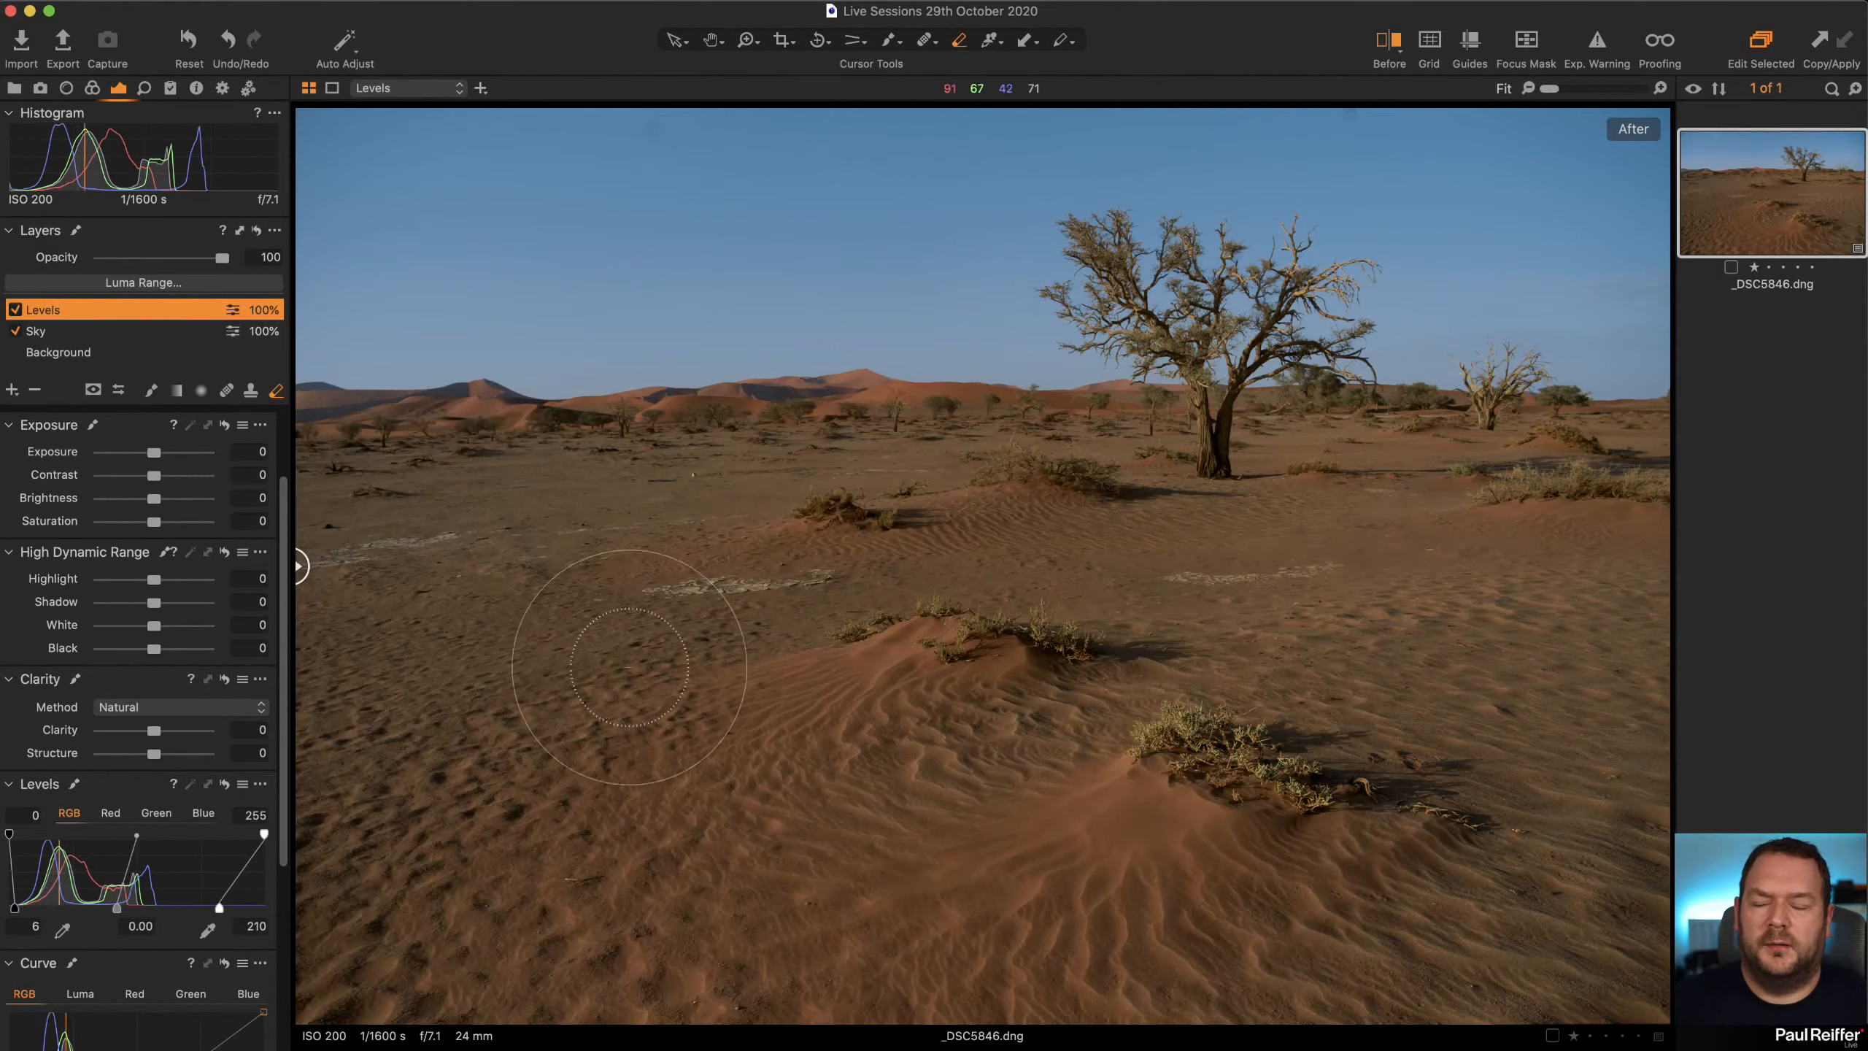
Warm the Background layer's white balance to Kelvin 5916 and Tint 3.4
scroll(140, 530, up, 3)
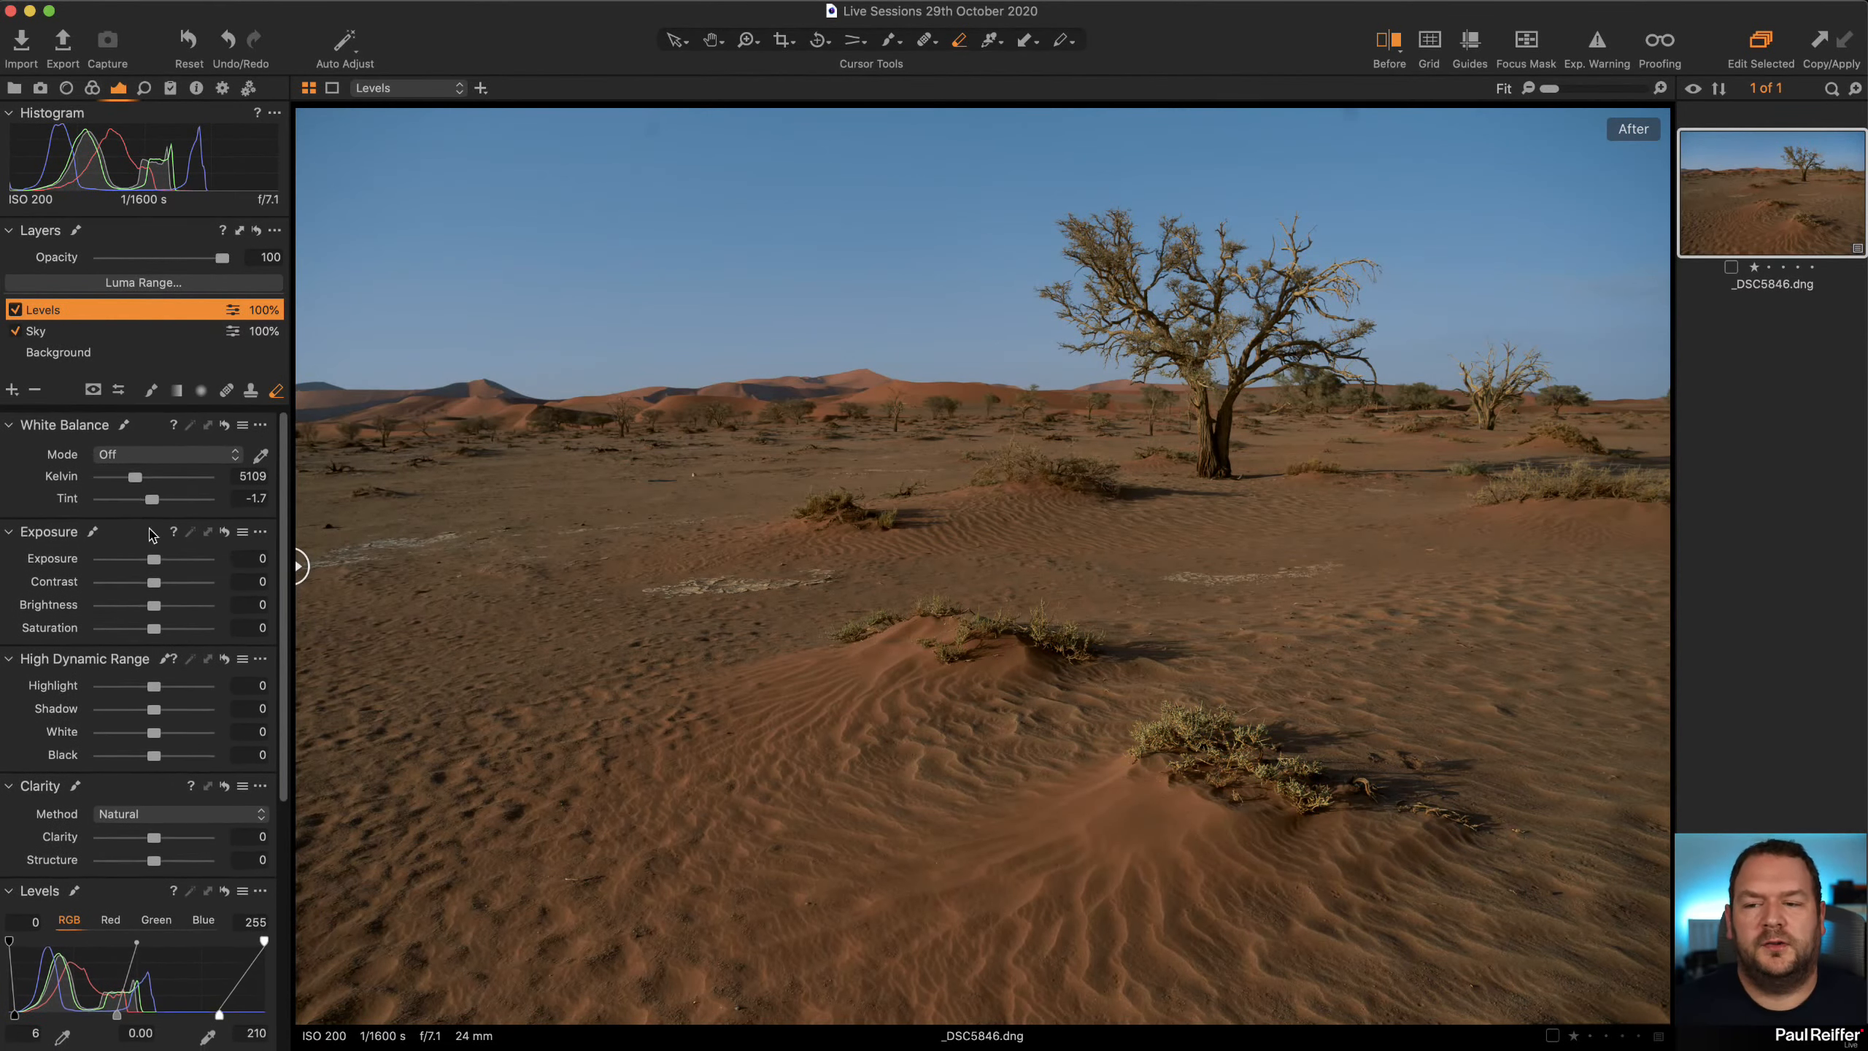
click(86, 355)
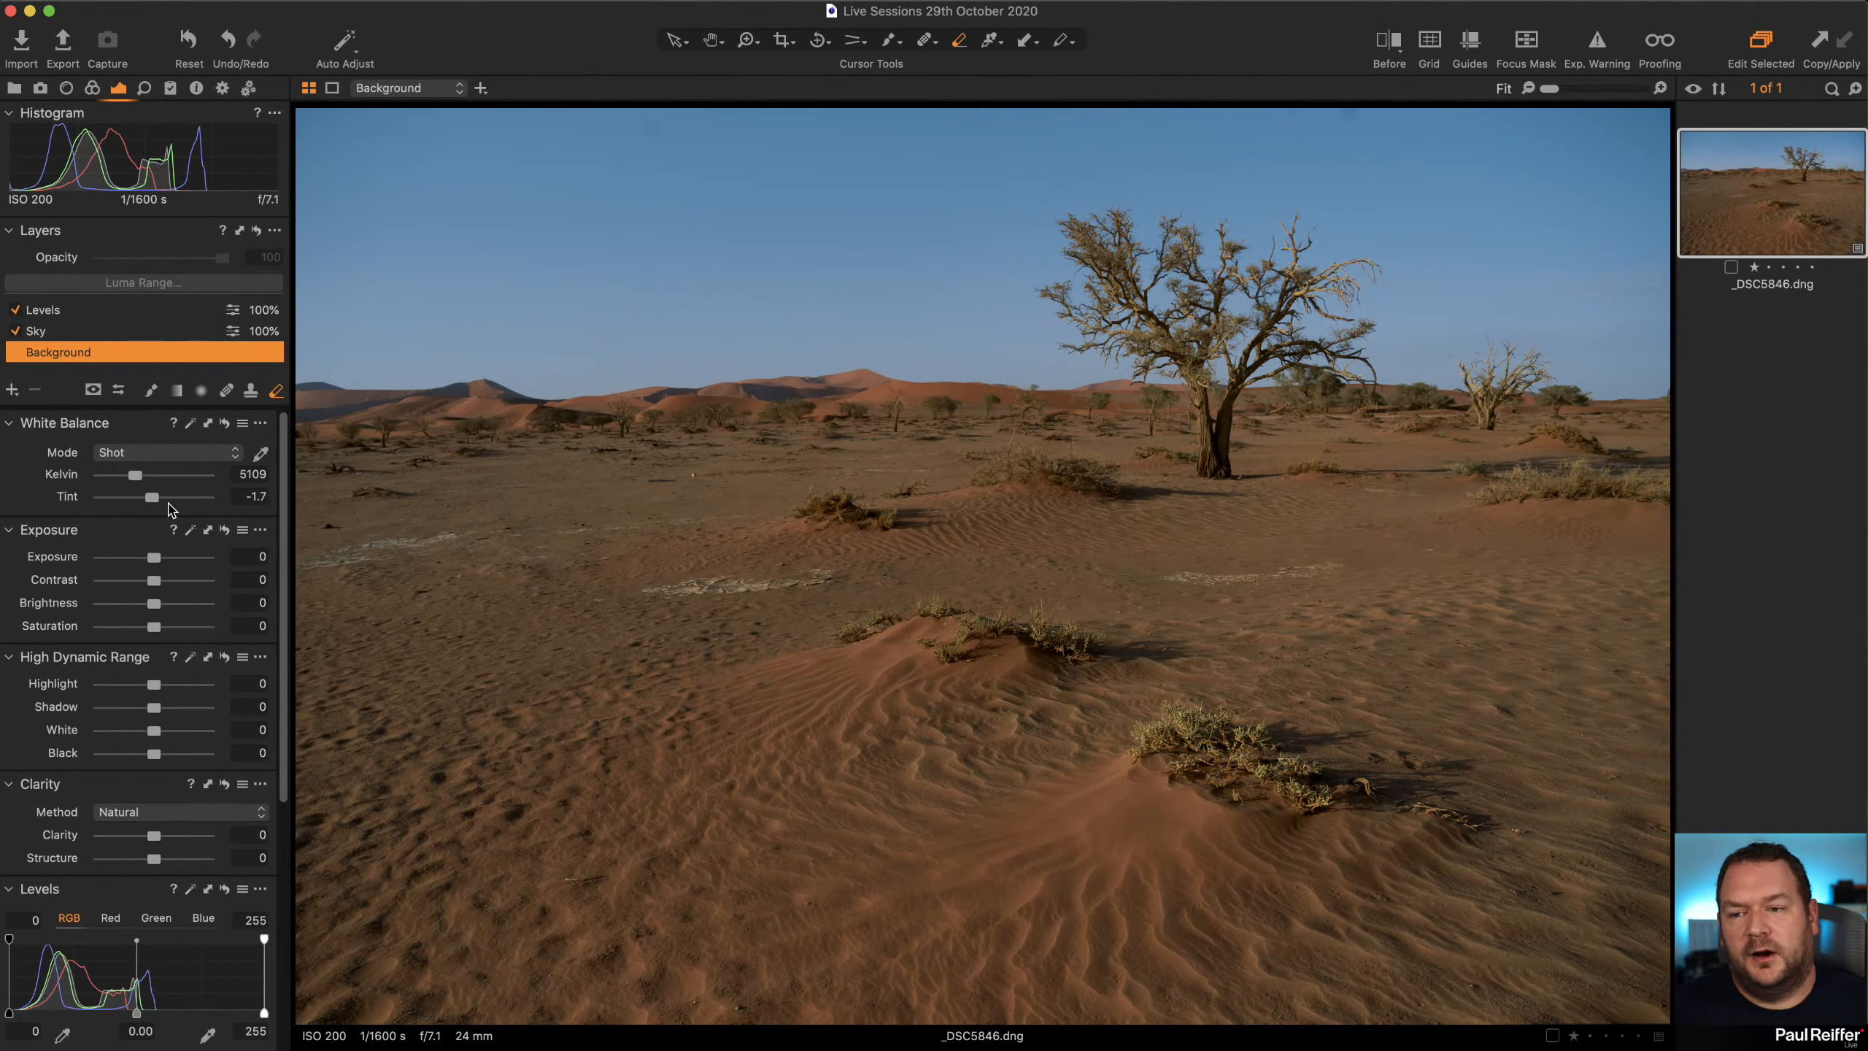
mouse_move(157, 506)
mouse_down()
mouse_move(142, 480)
mouse_move(158, 506)
mouse_up()
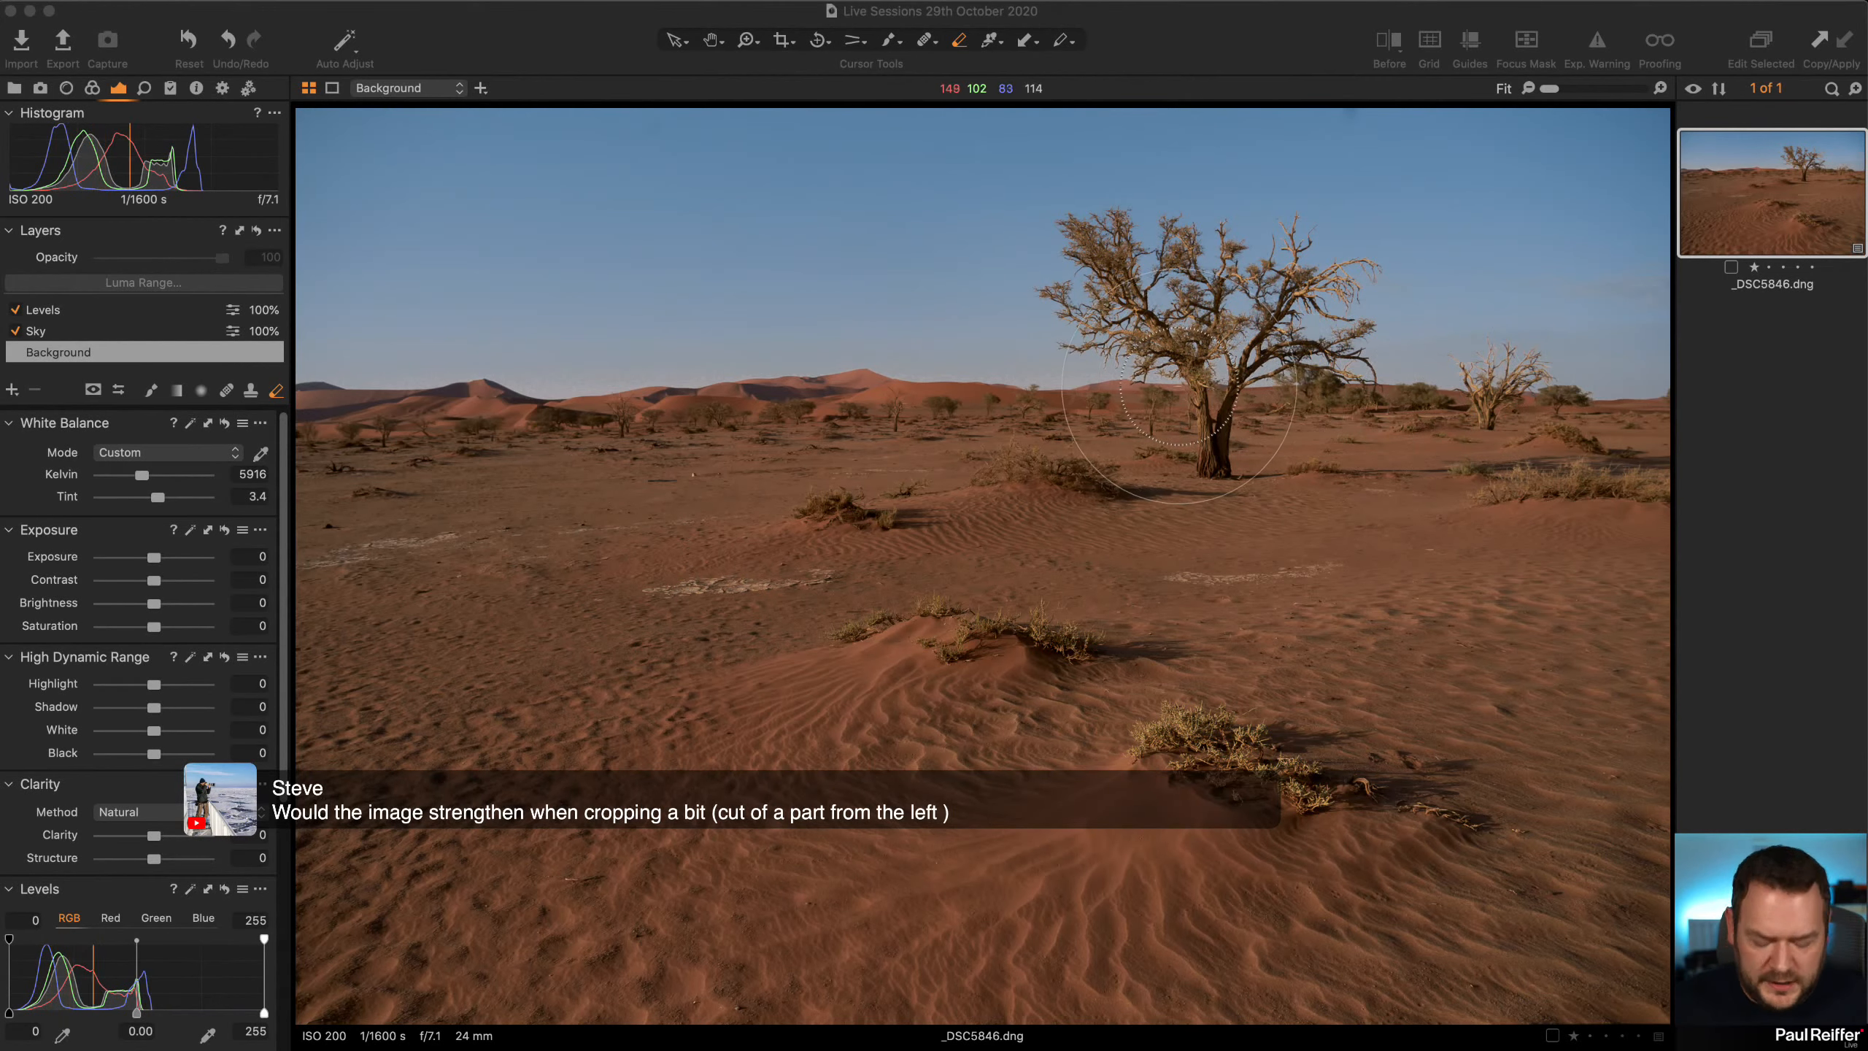
Compare the photo with the Sky layer off and on, and examine the sky along the distant dunes up close
click(16, 332)
click(16, 331)
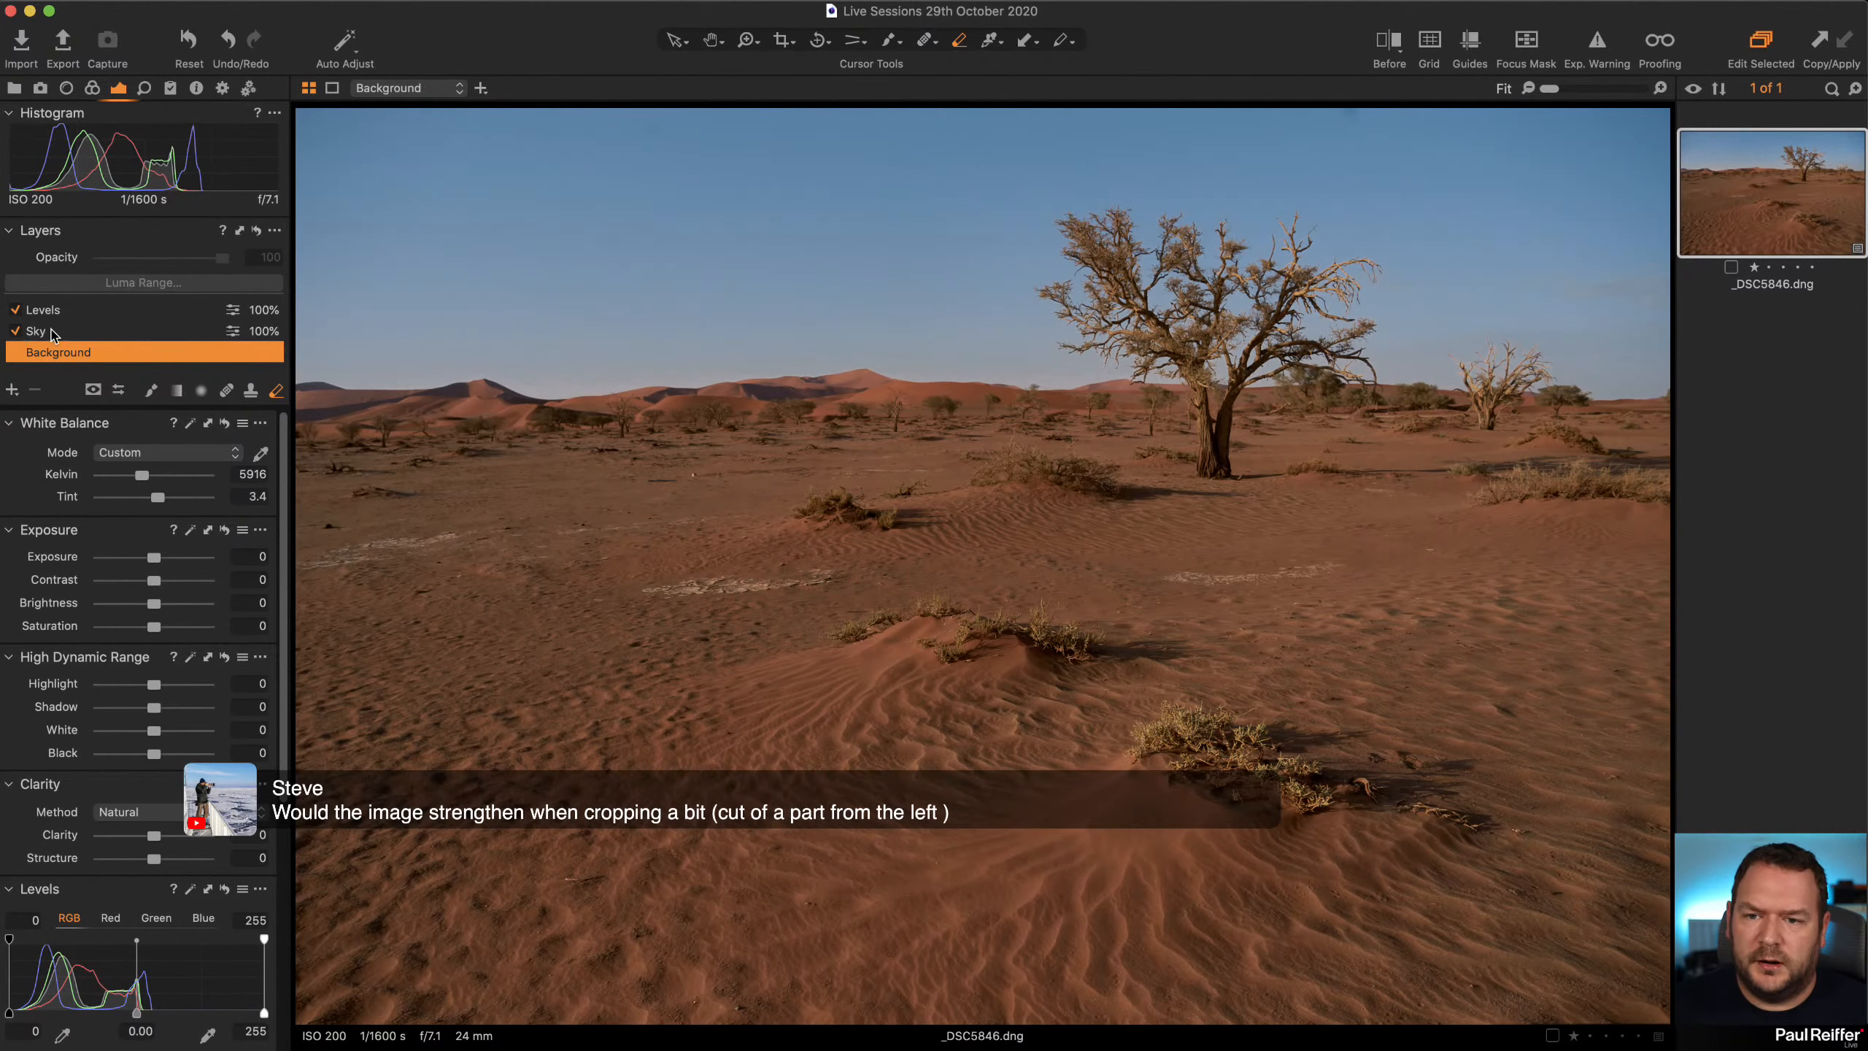
click(56, 333)
drag(483, 318, 695, 450)
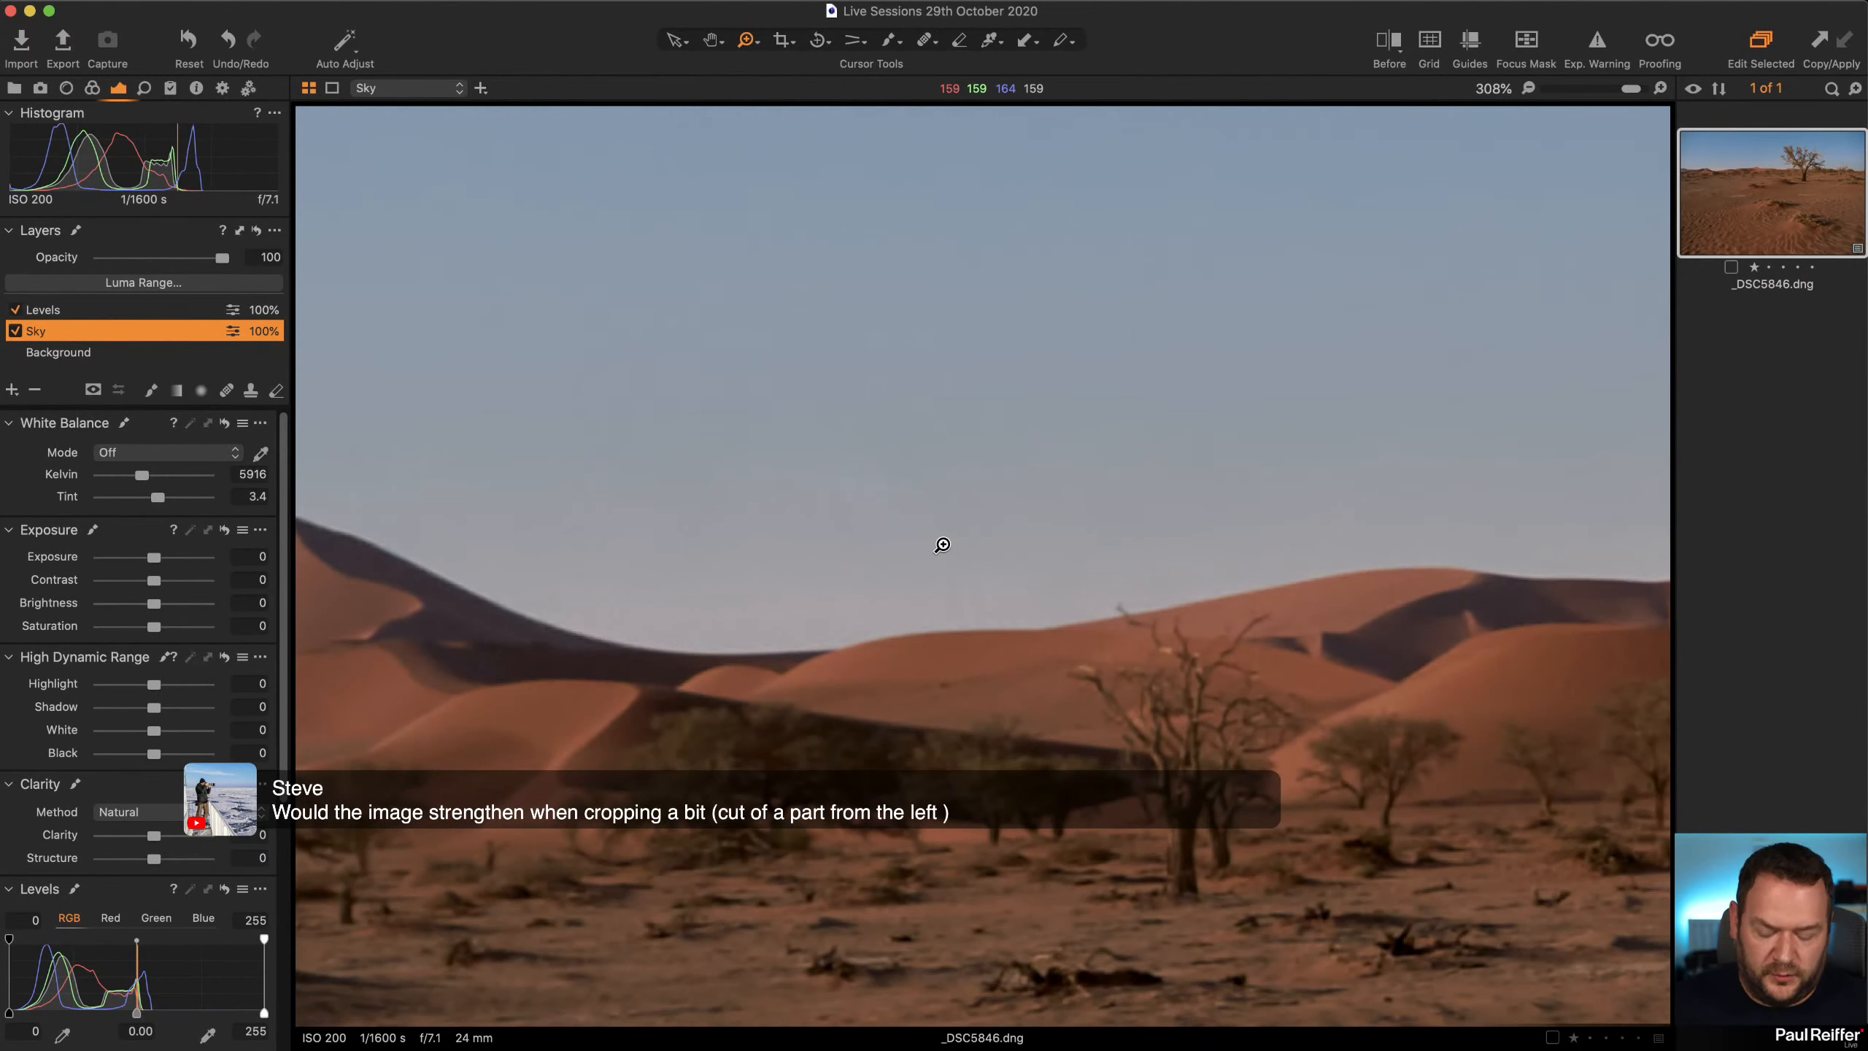
alt+click(968, 552)
alt+click(859, 547)
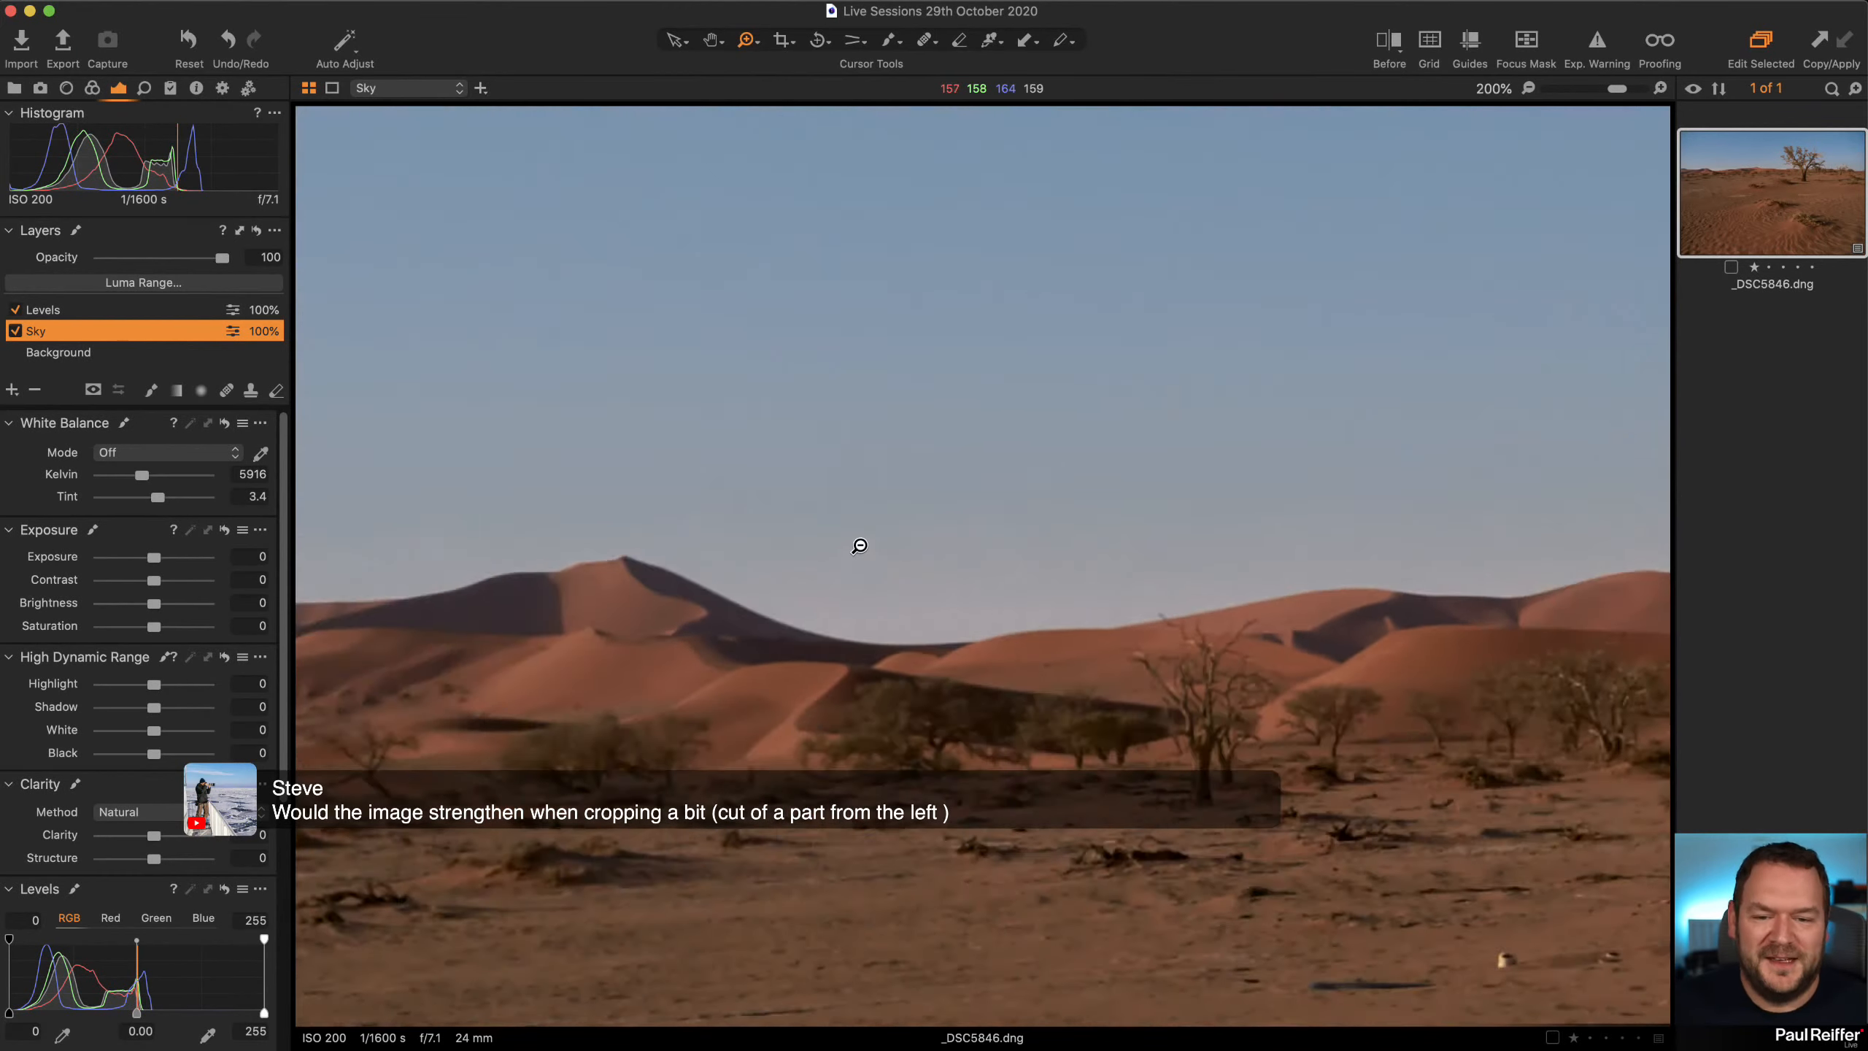
alt+click(859, 546)
alt+click(892, 542)
alt+click(739, 513)
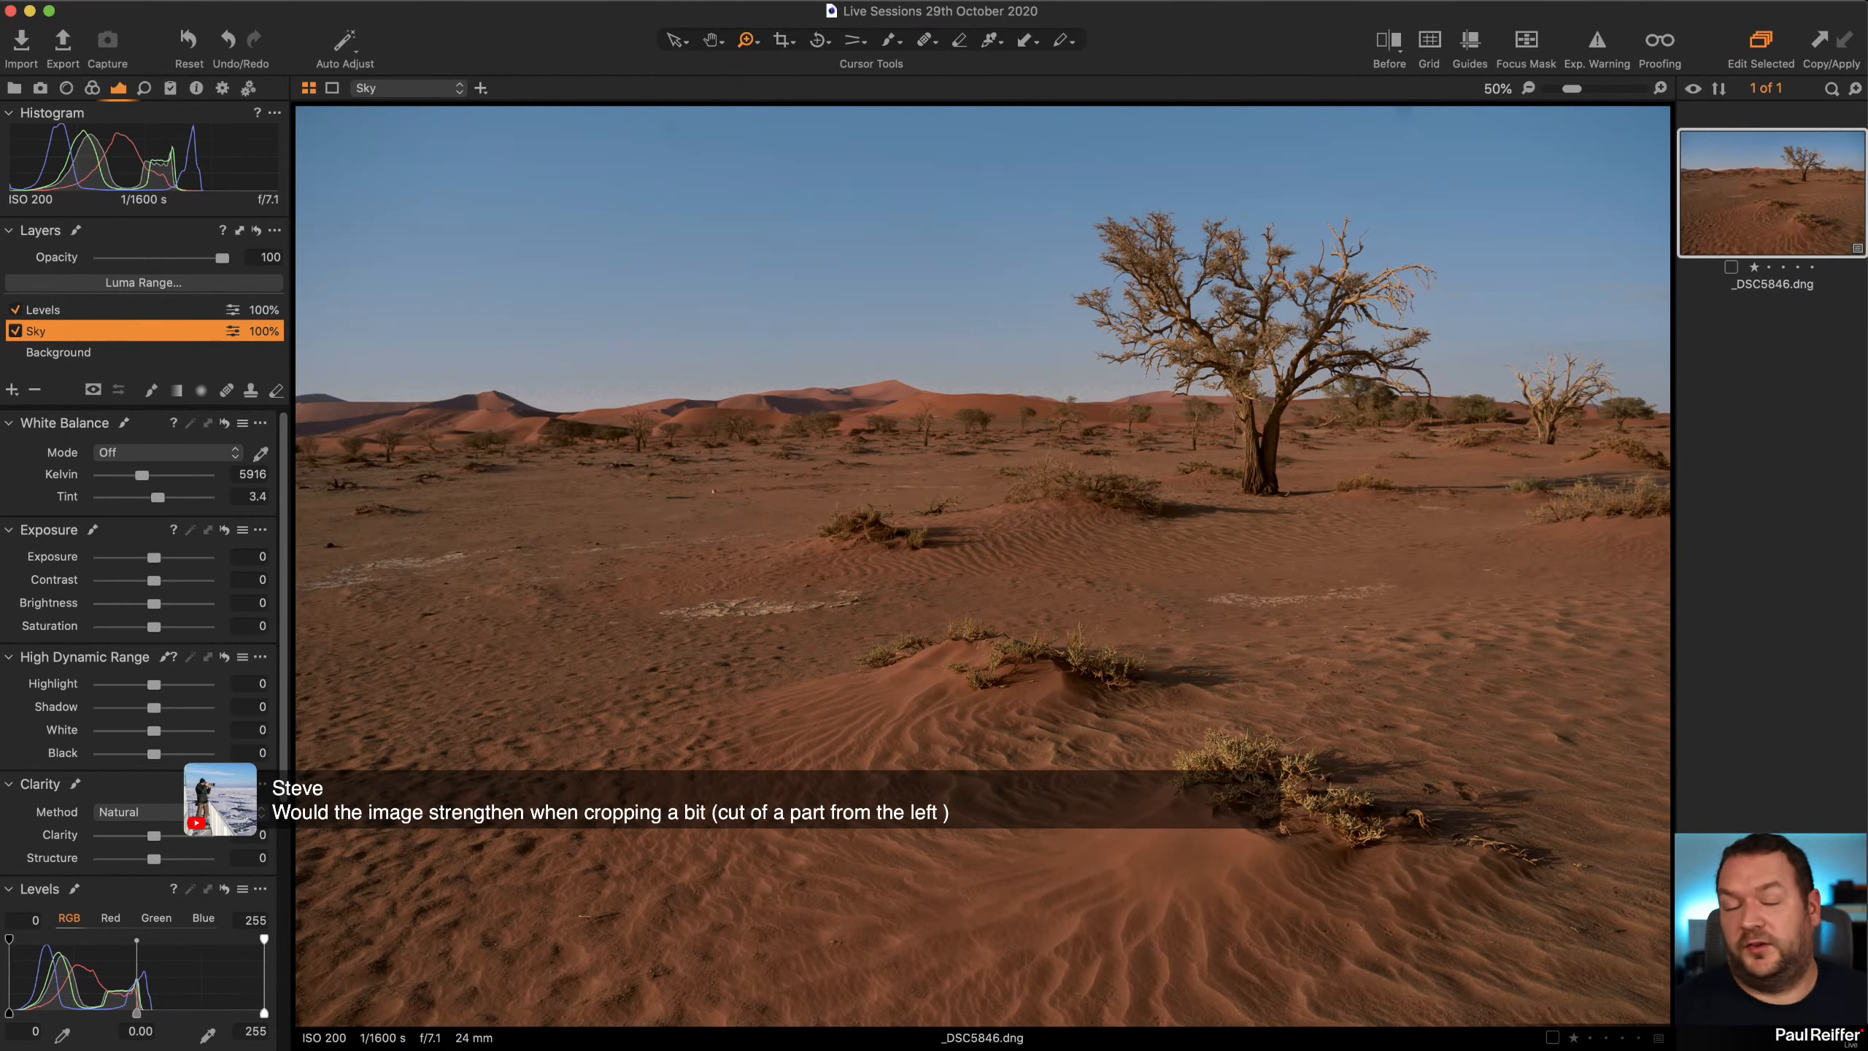
Regenerate the desert photo's previews and re-examine the sky above the dunes at up to 300%, finishing with the whole image fitted
click(103, 1)
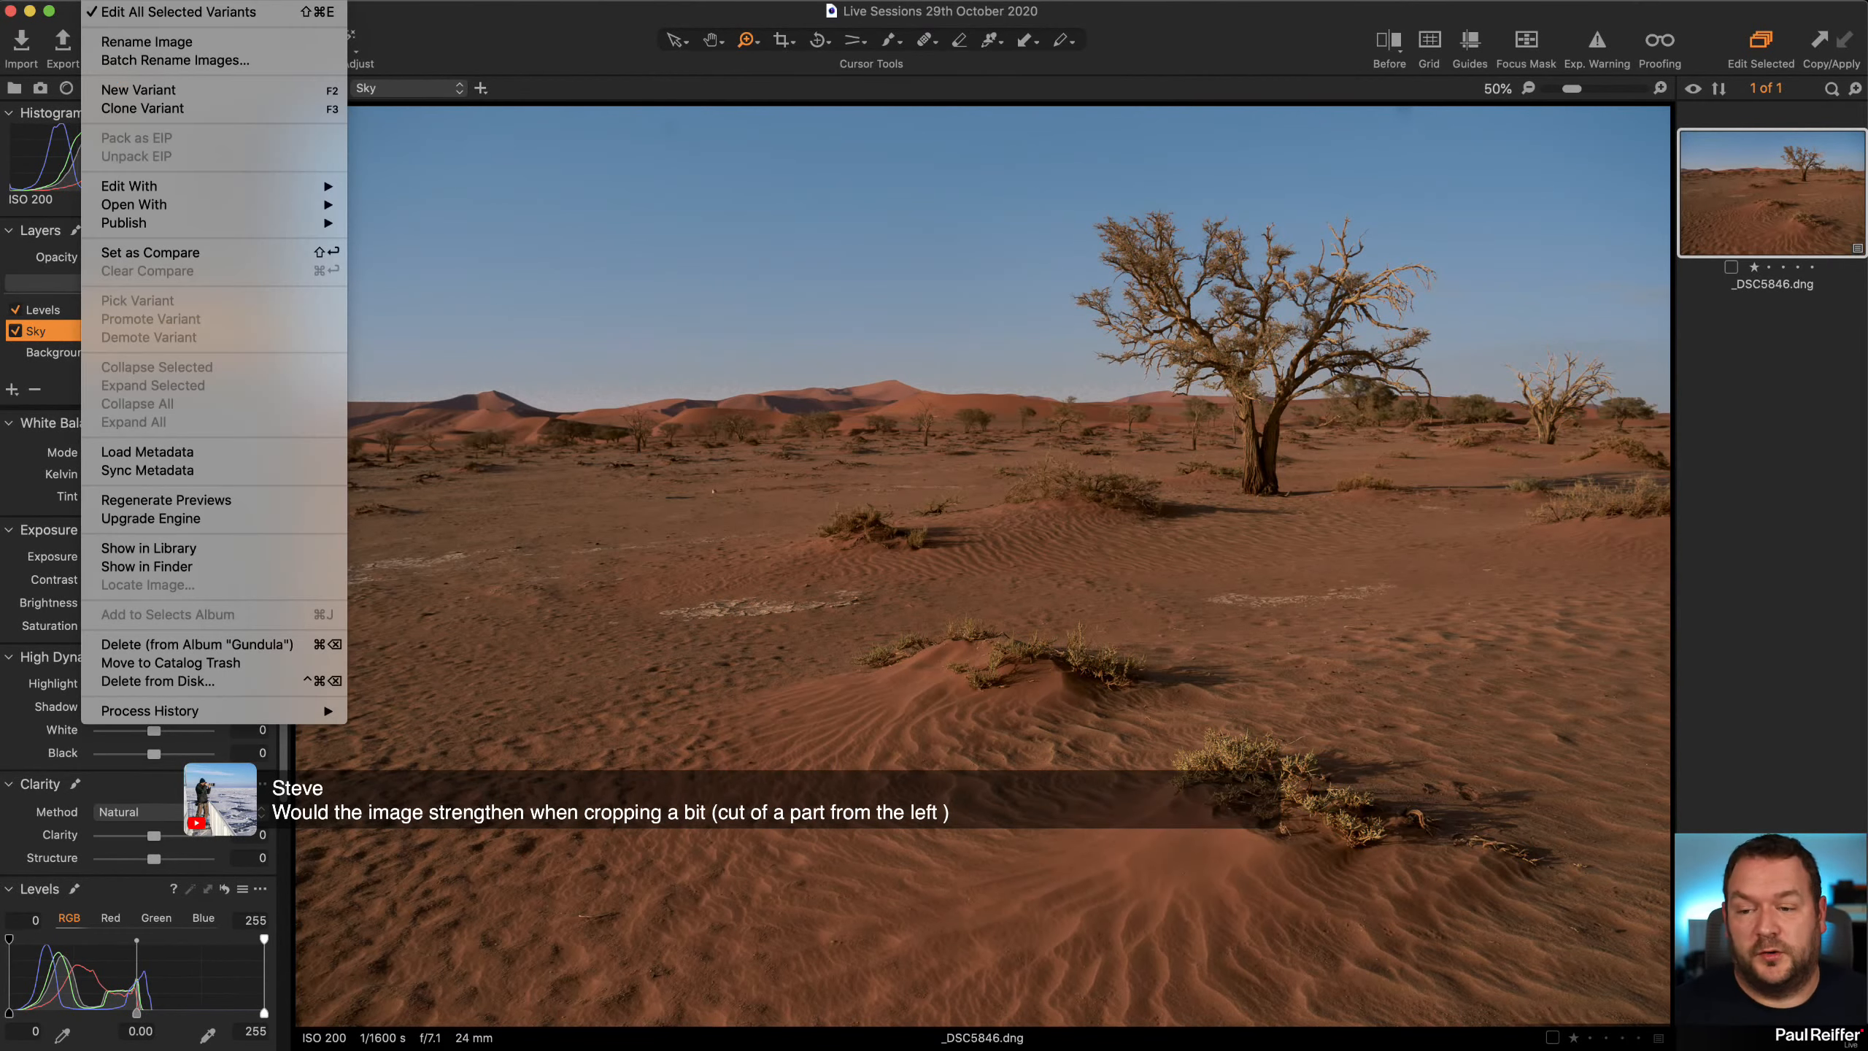
click(281, 501)
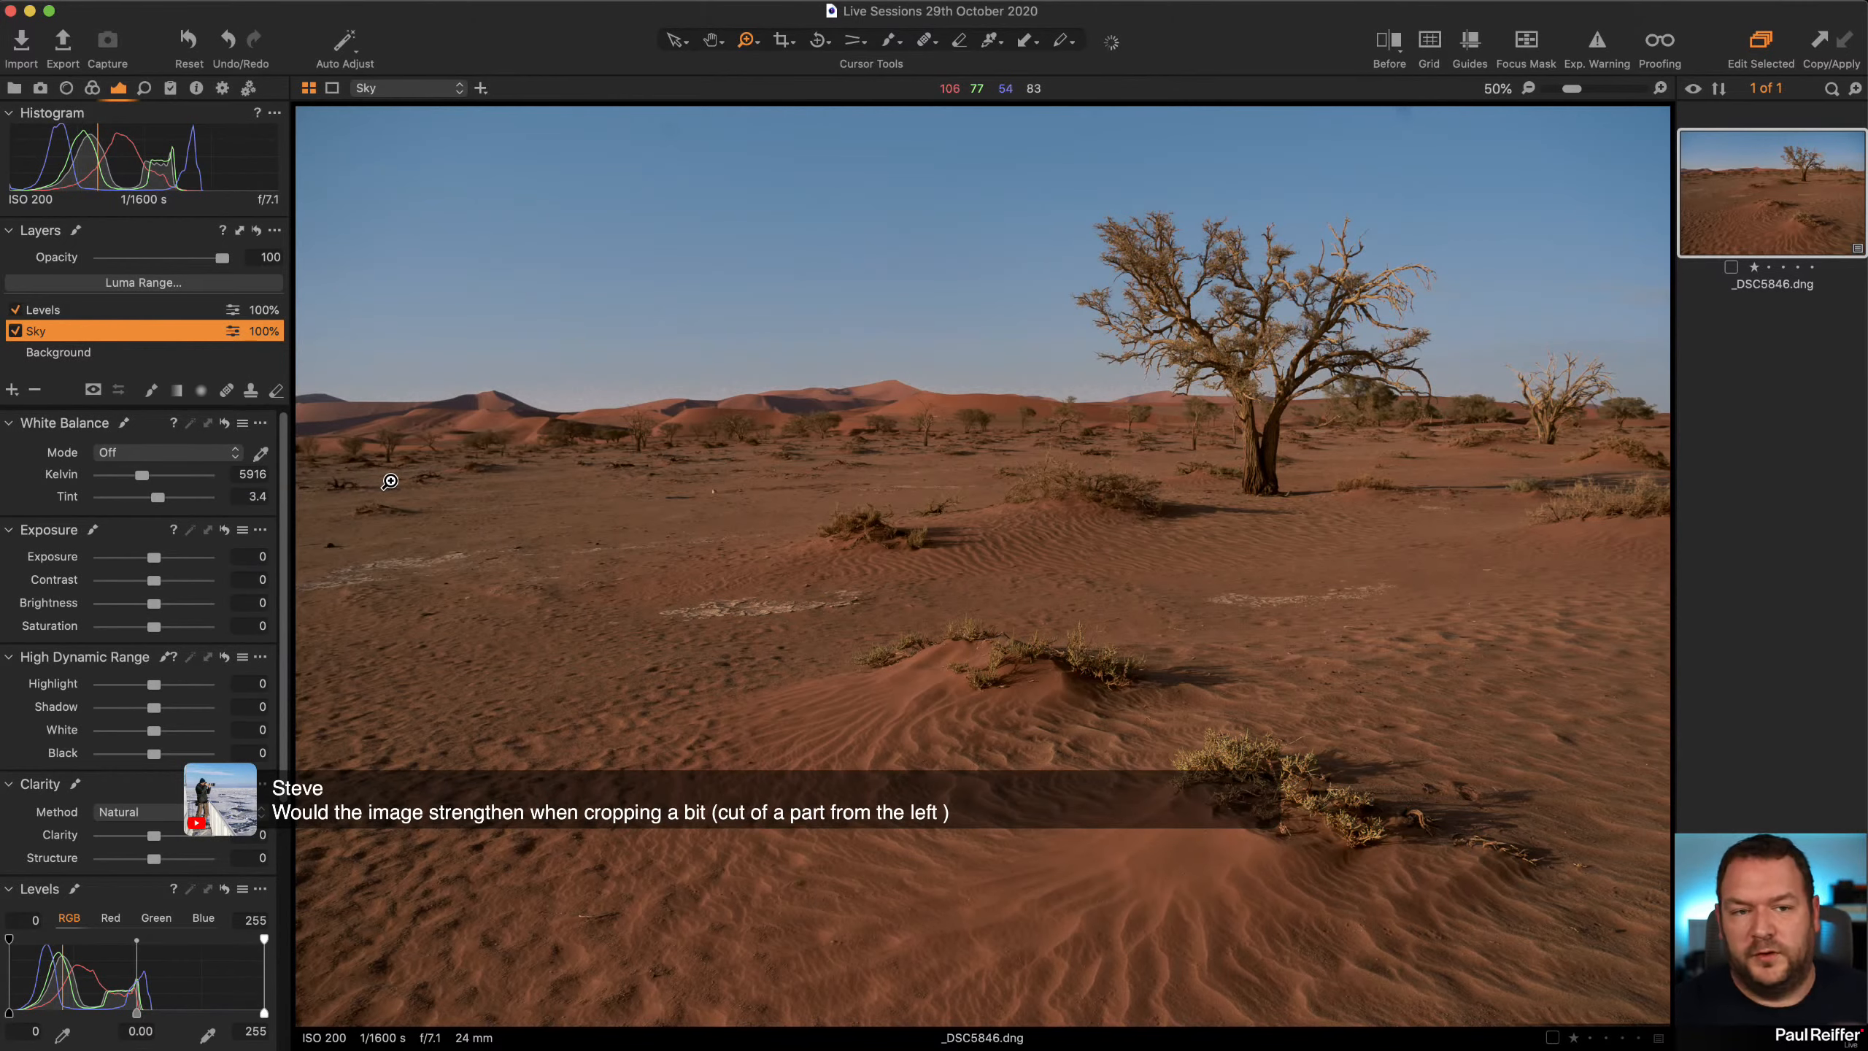
click(591, 407)
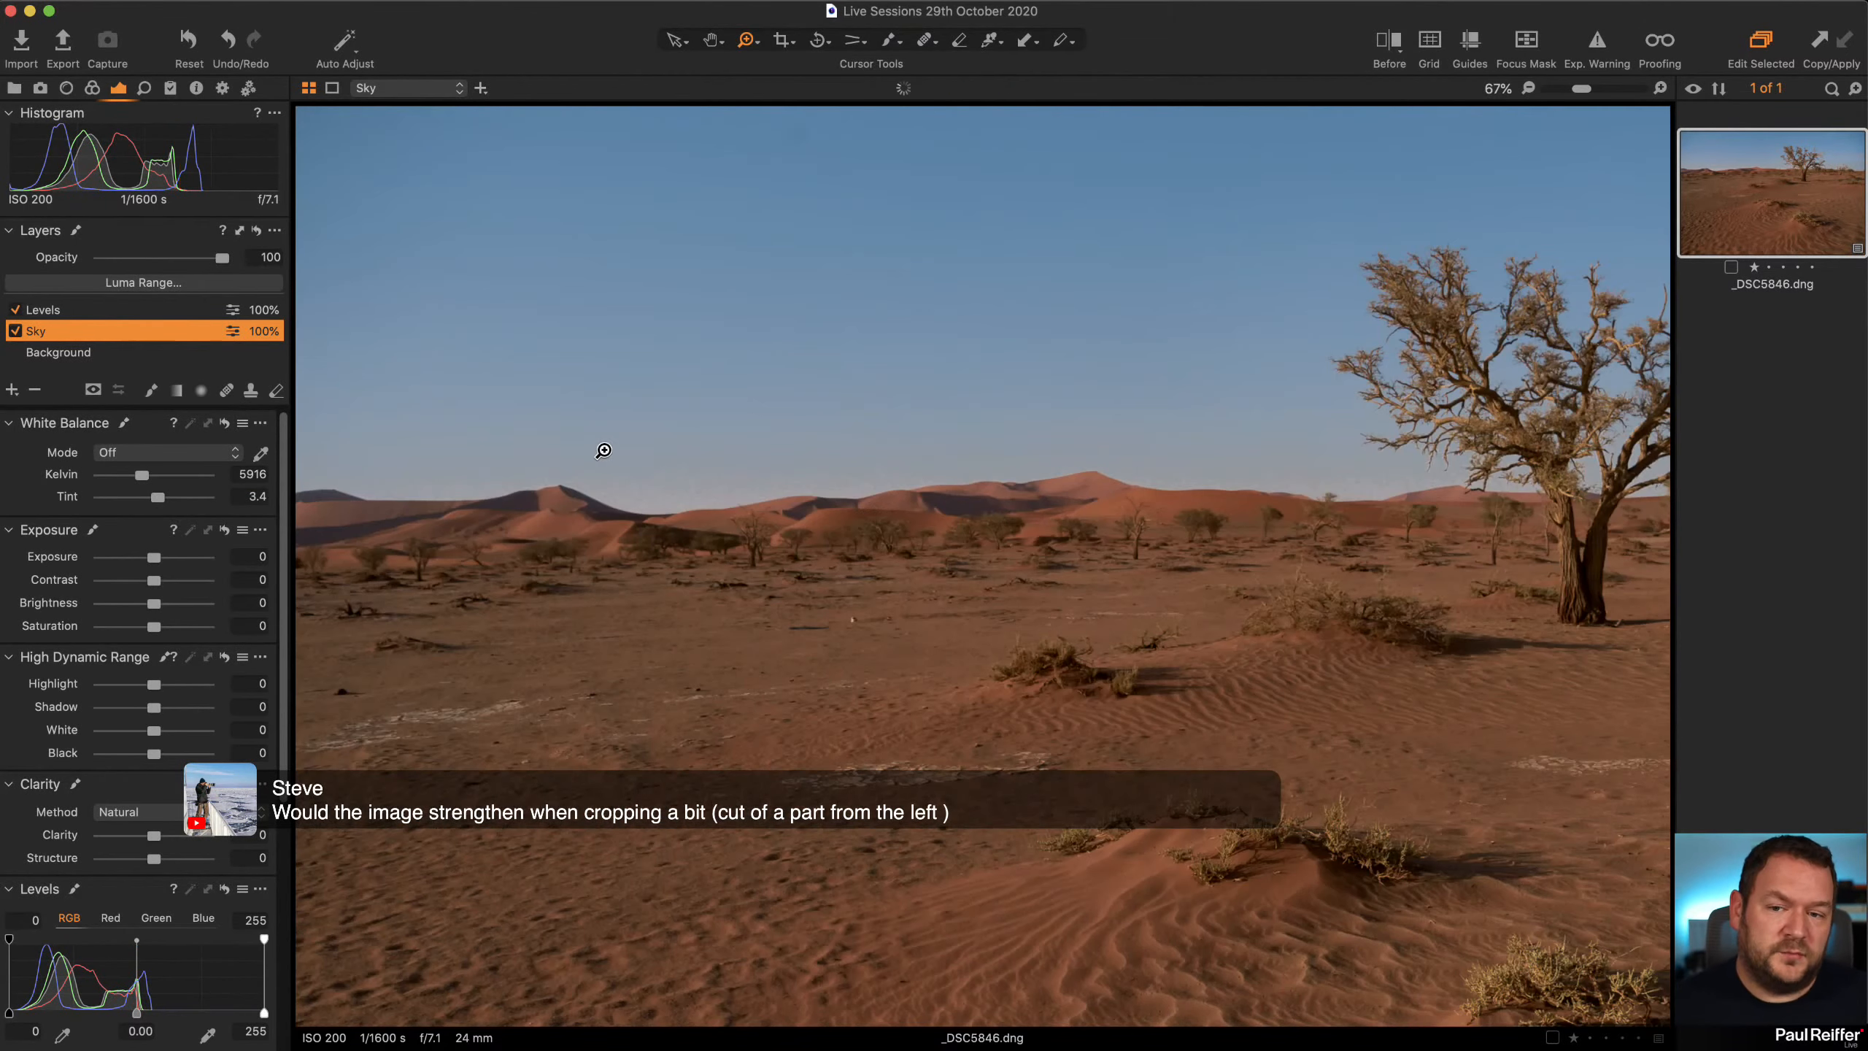
click(757, 544)
click(882, 482)
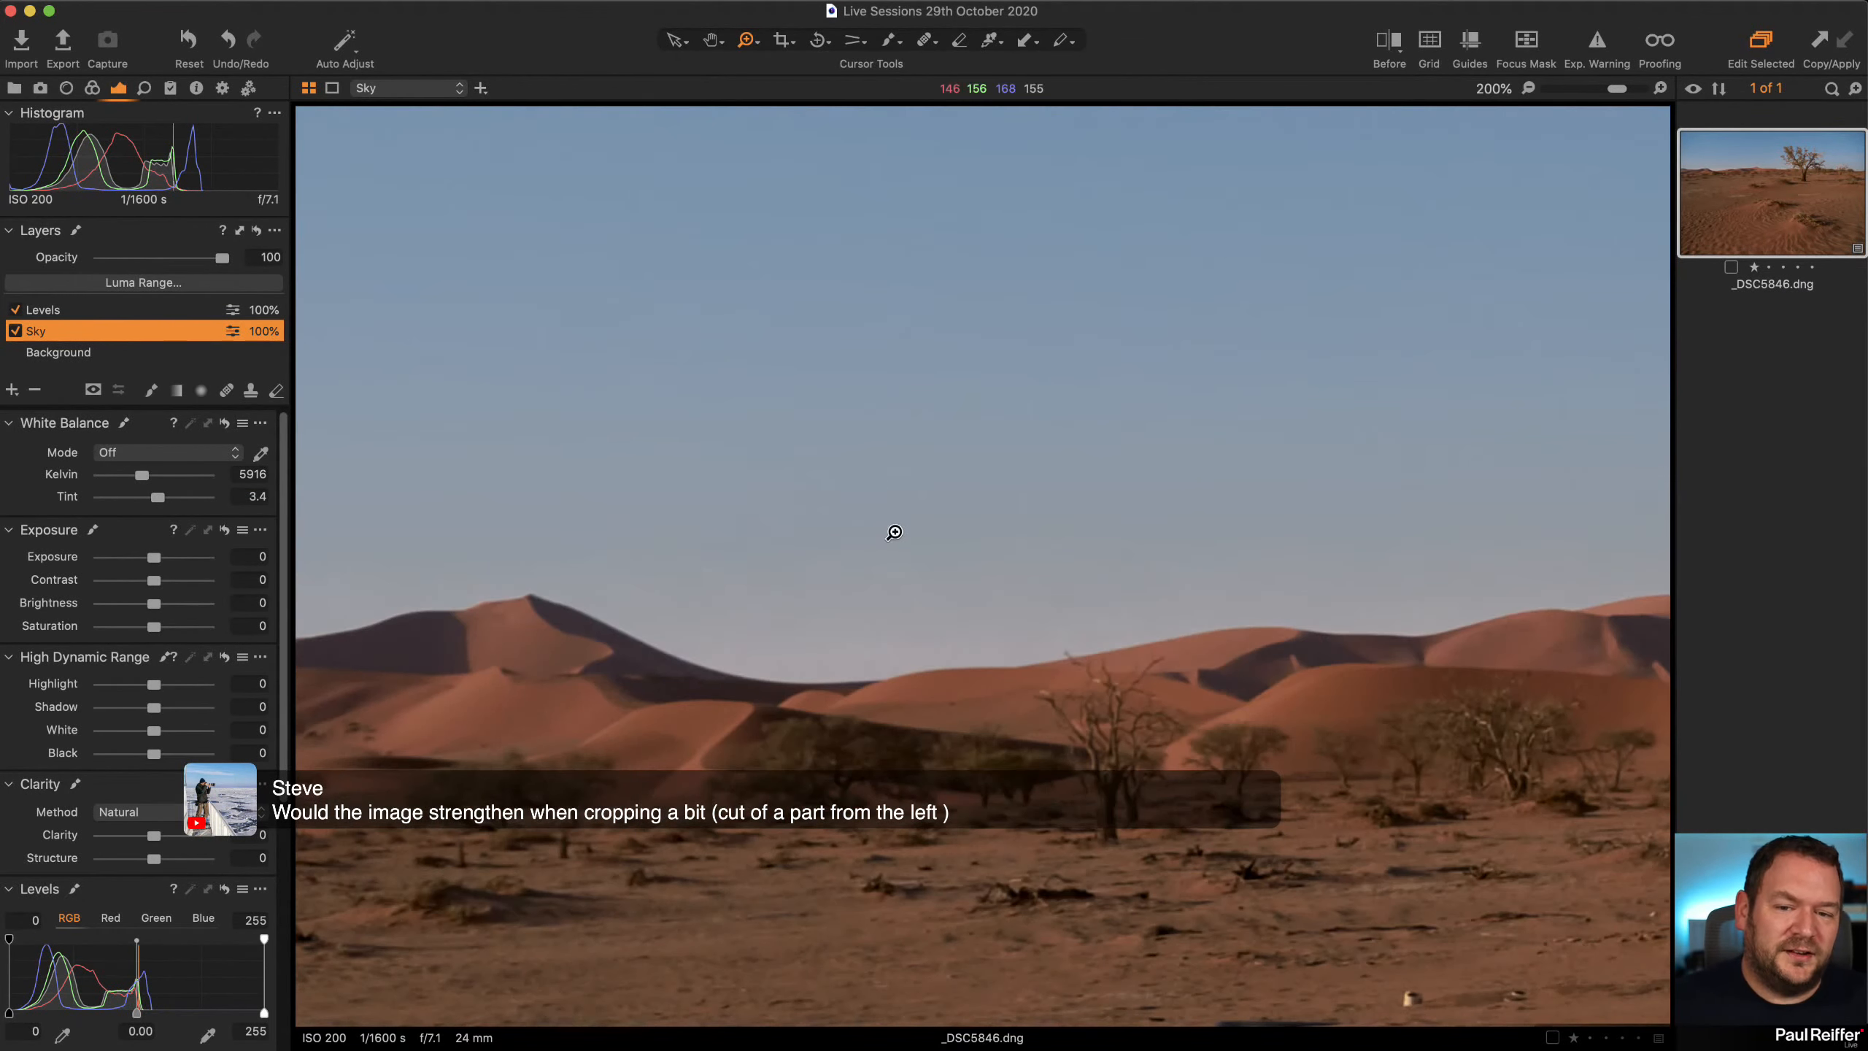
click(1017, 638)
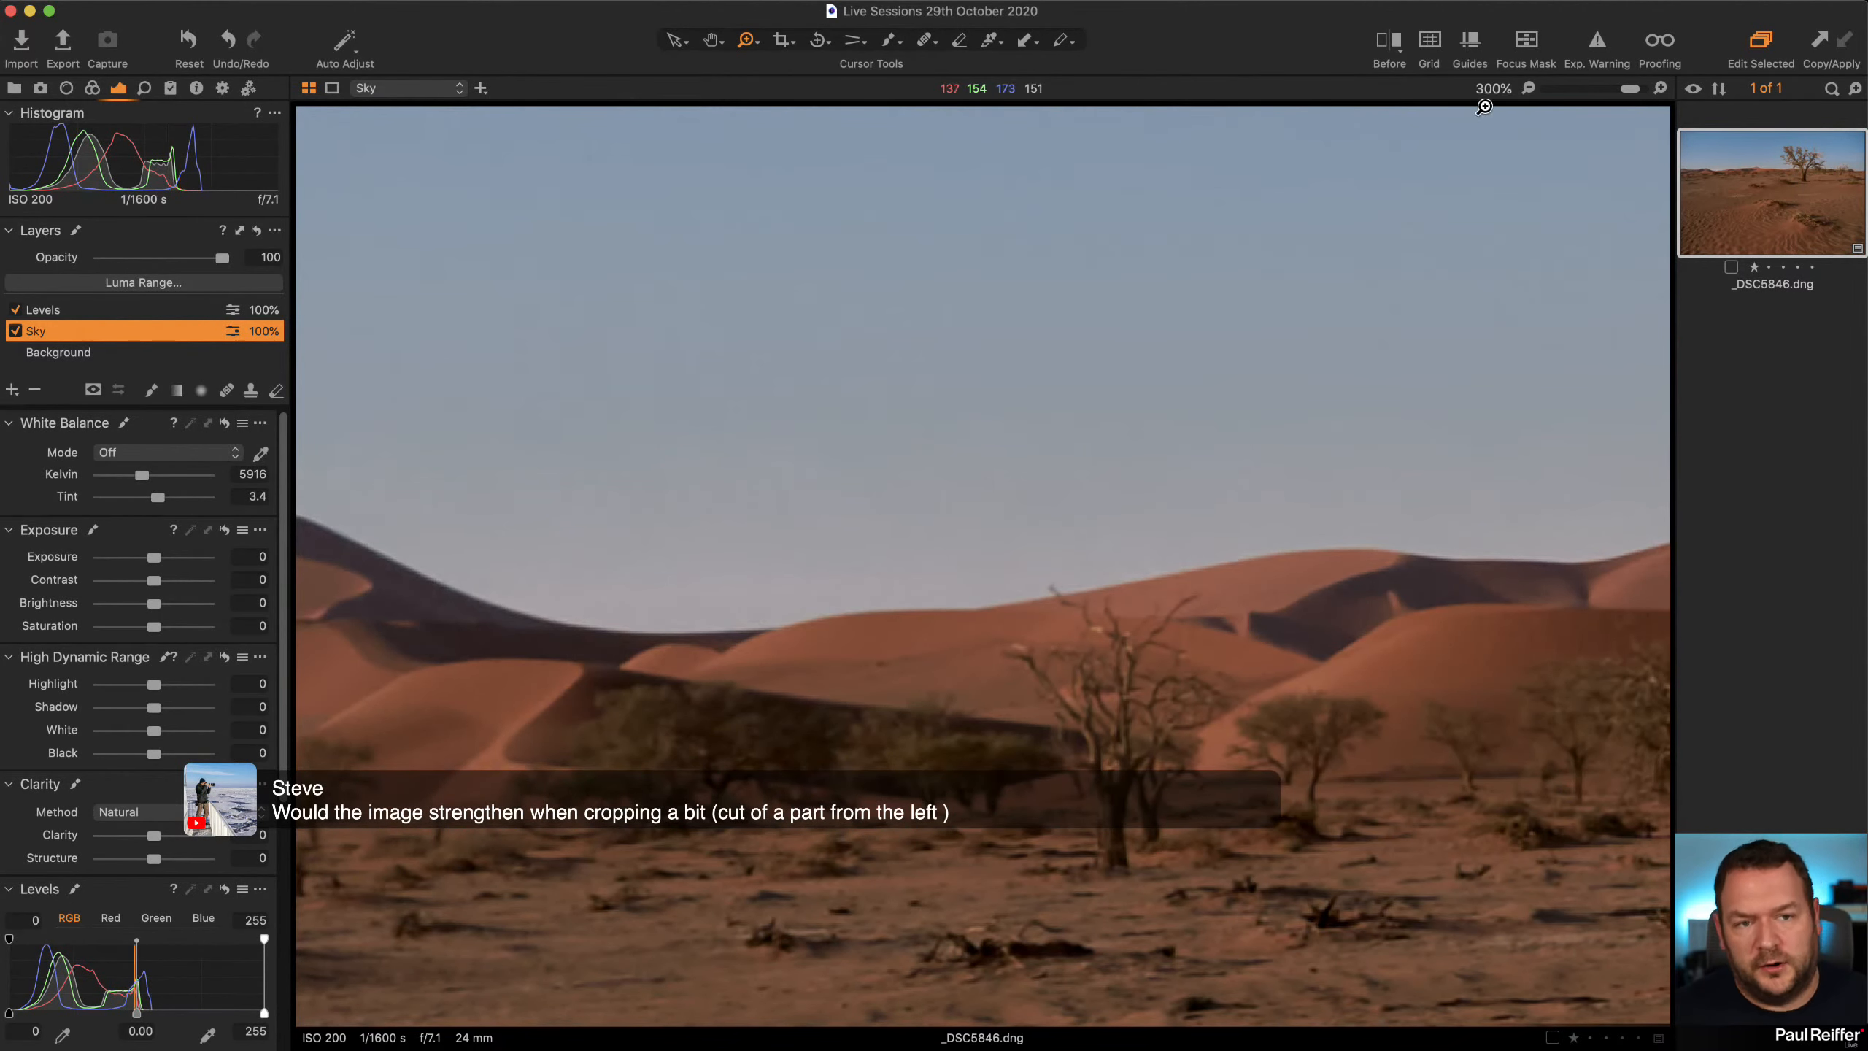
click(1528, 88)
click(1527, 88)
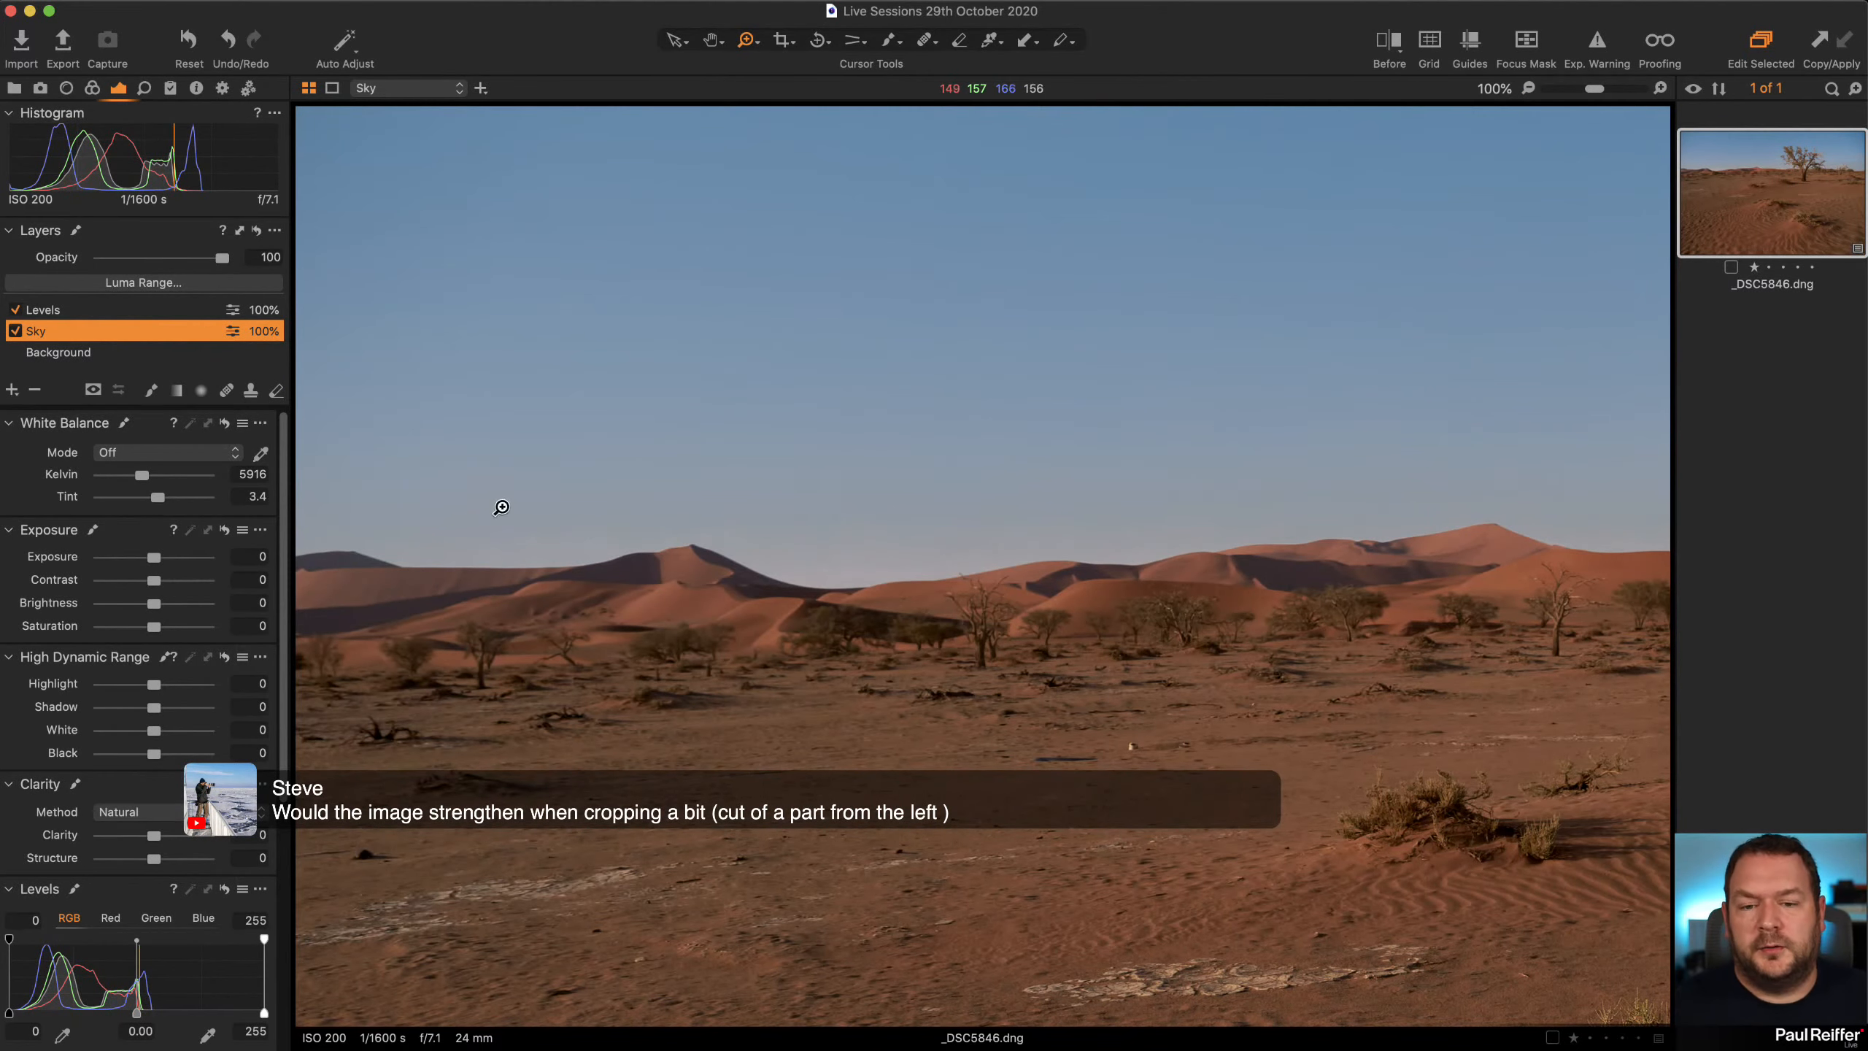
click(1527, 88)
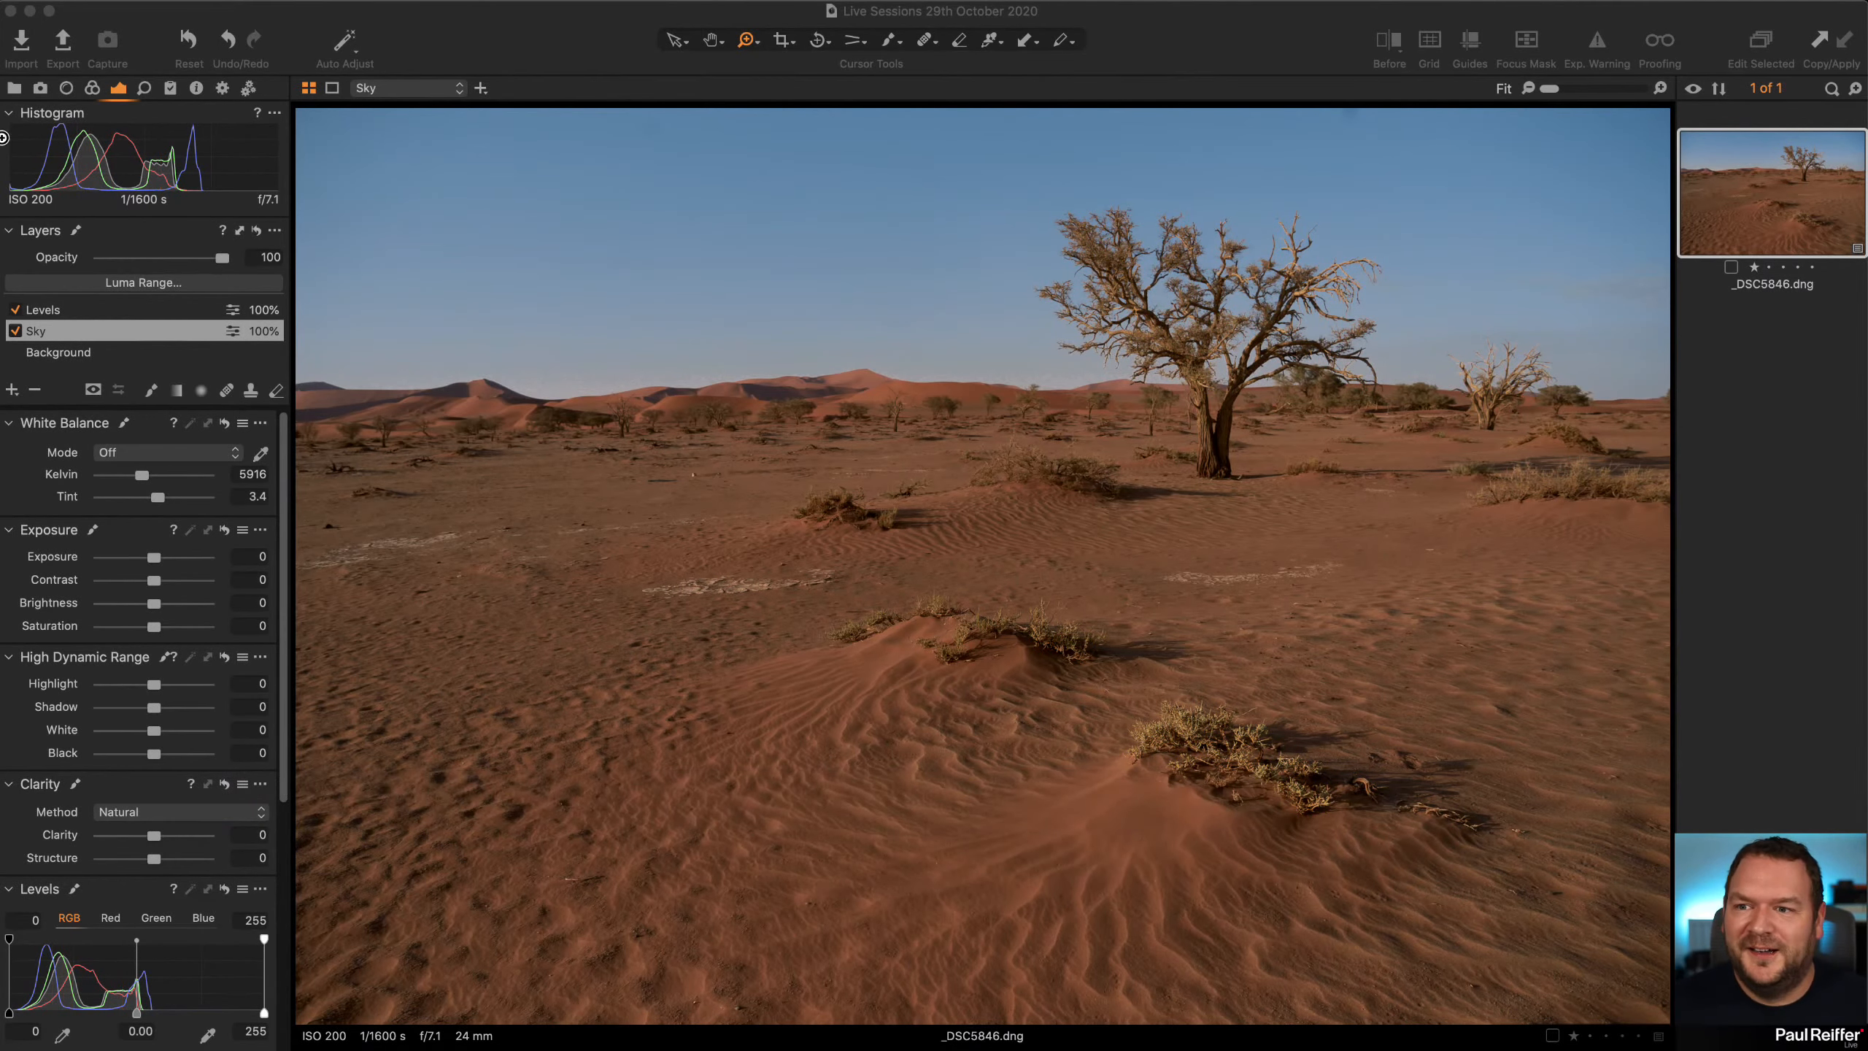
View the Pitt Polder Hoar Frost.RAF photo in its collection and return to the desert photo's exposure adjustments
click(15, 87)
click(88, 257)
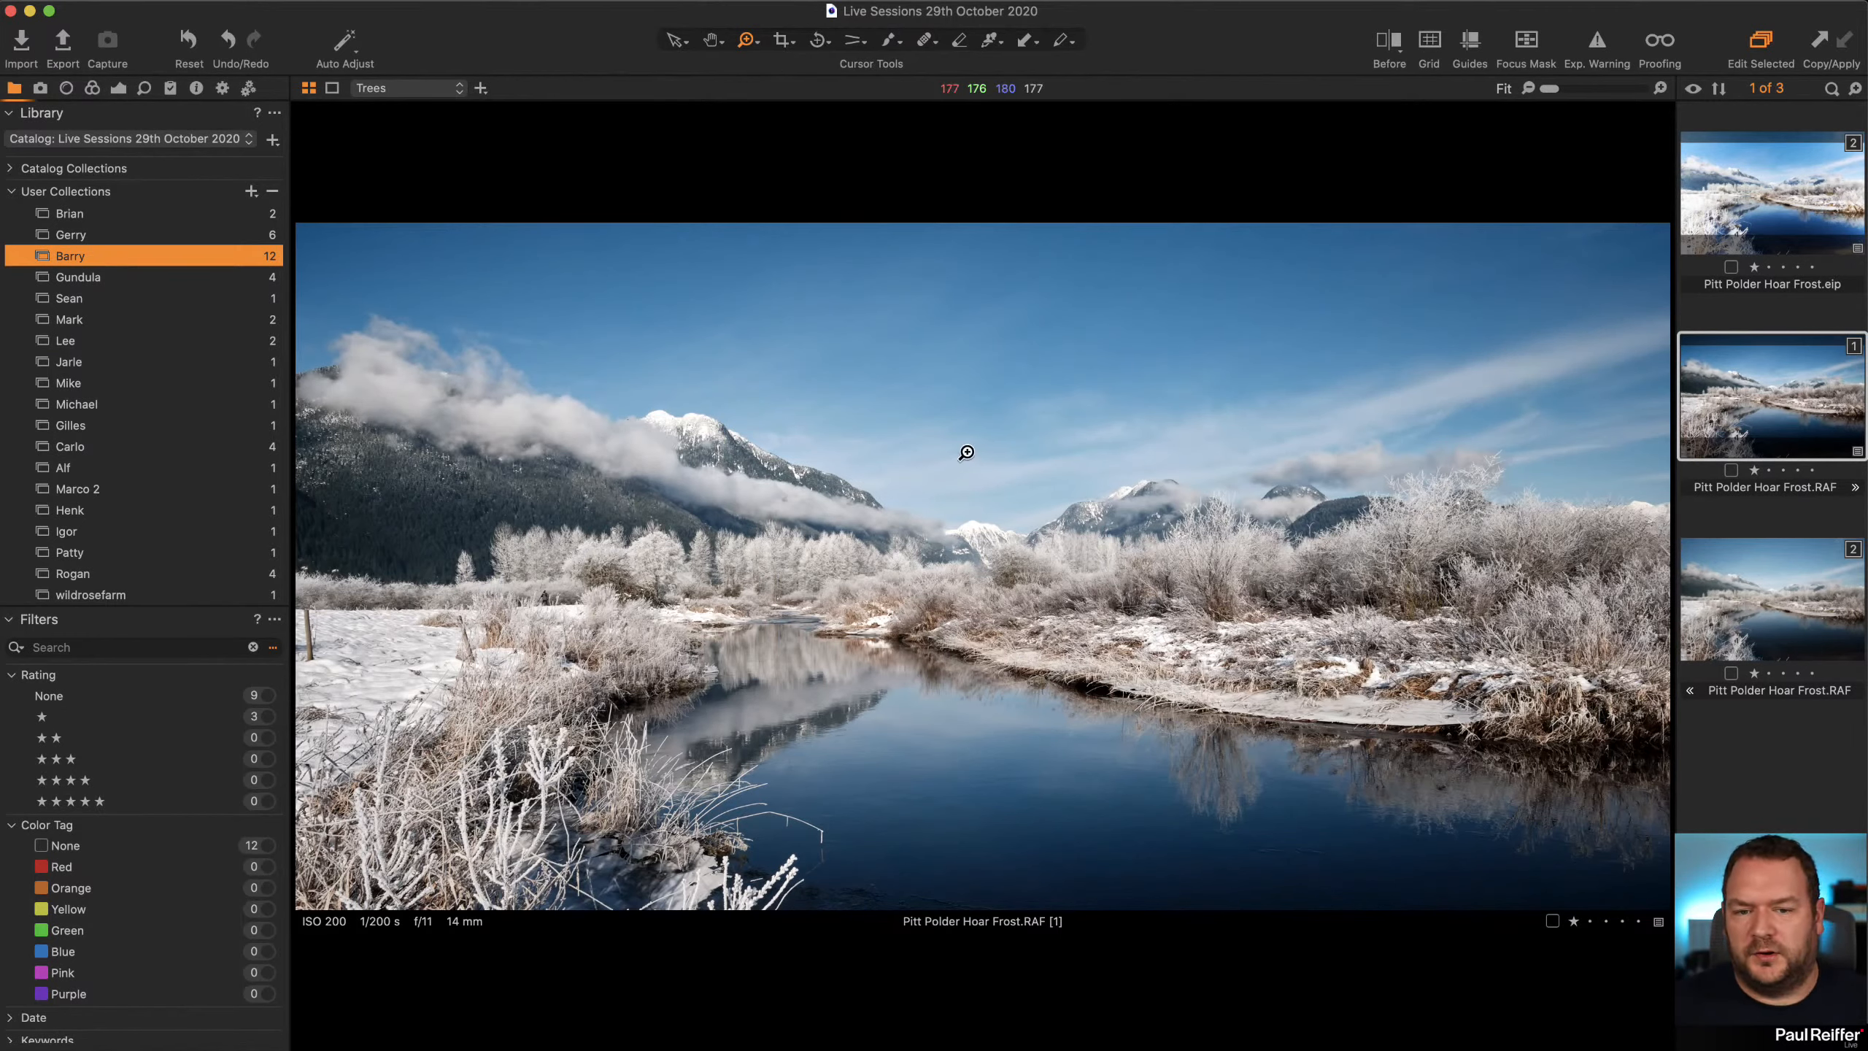
click(65, 279)
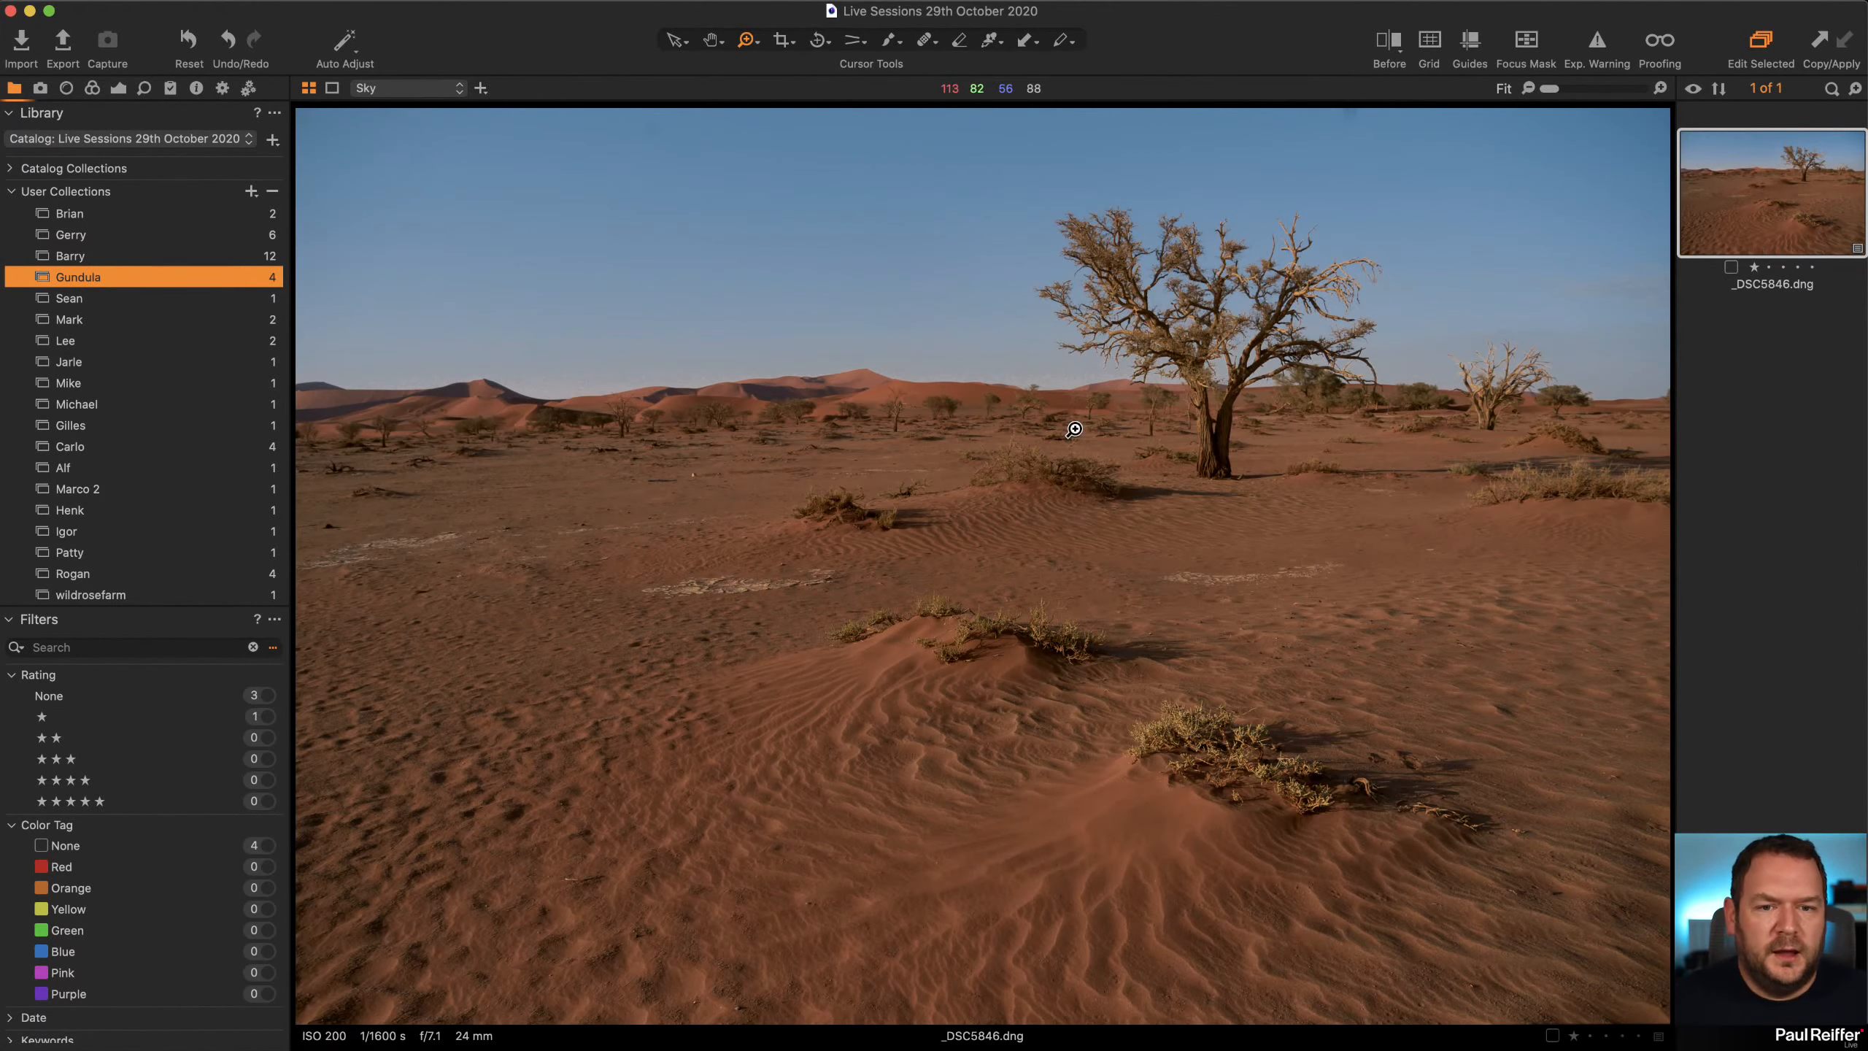
click(118, 87)
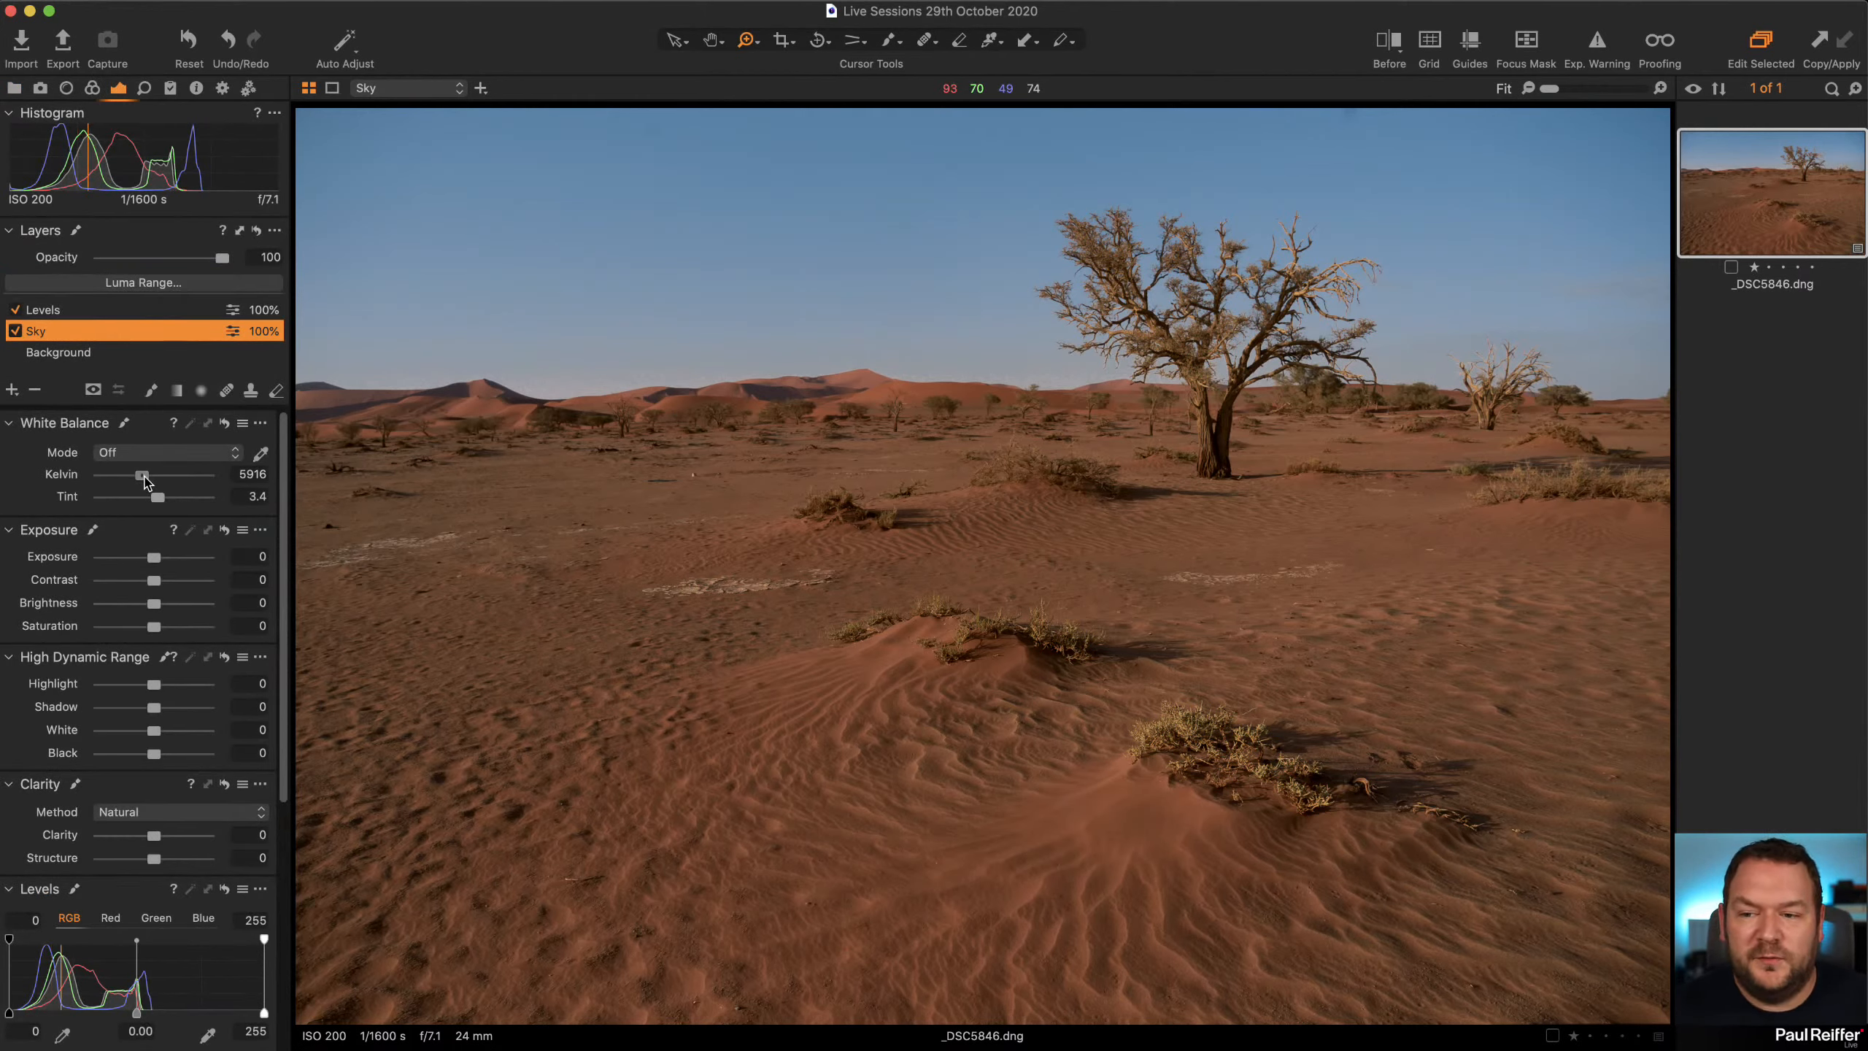
Try warming the Sky layer's white balance to Kelvin 6020
drag(143, 475, 146, 480)
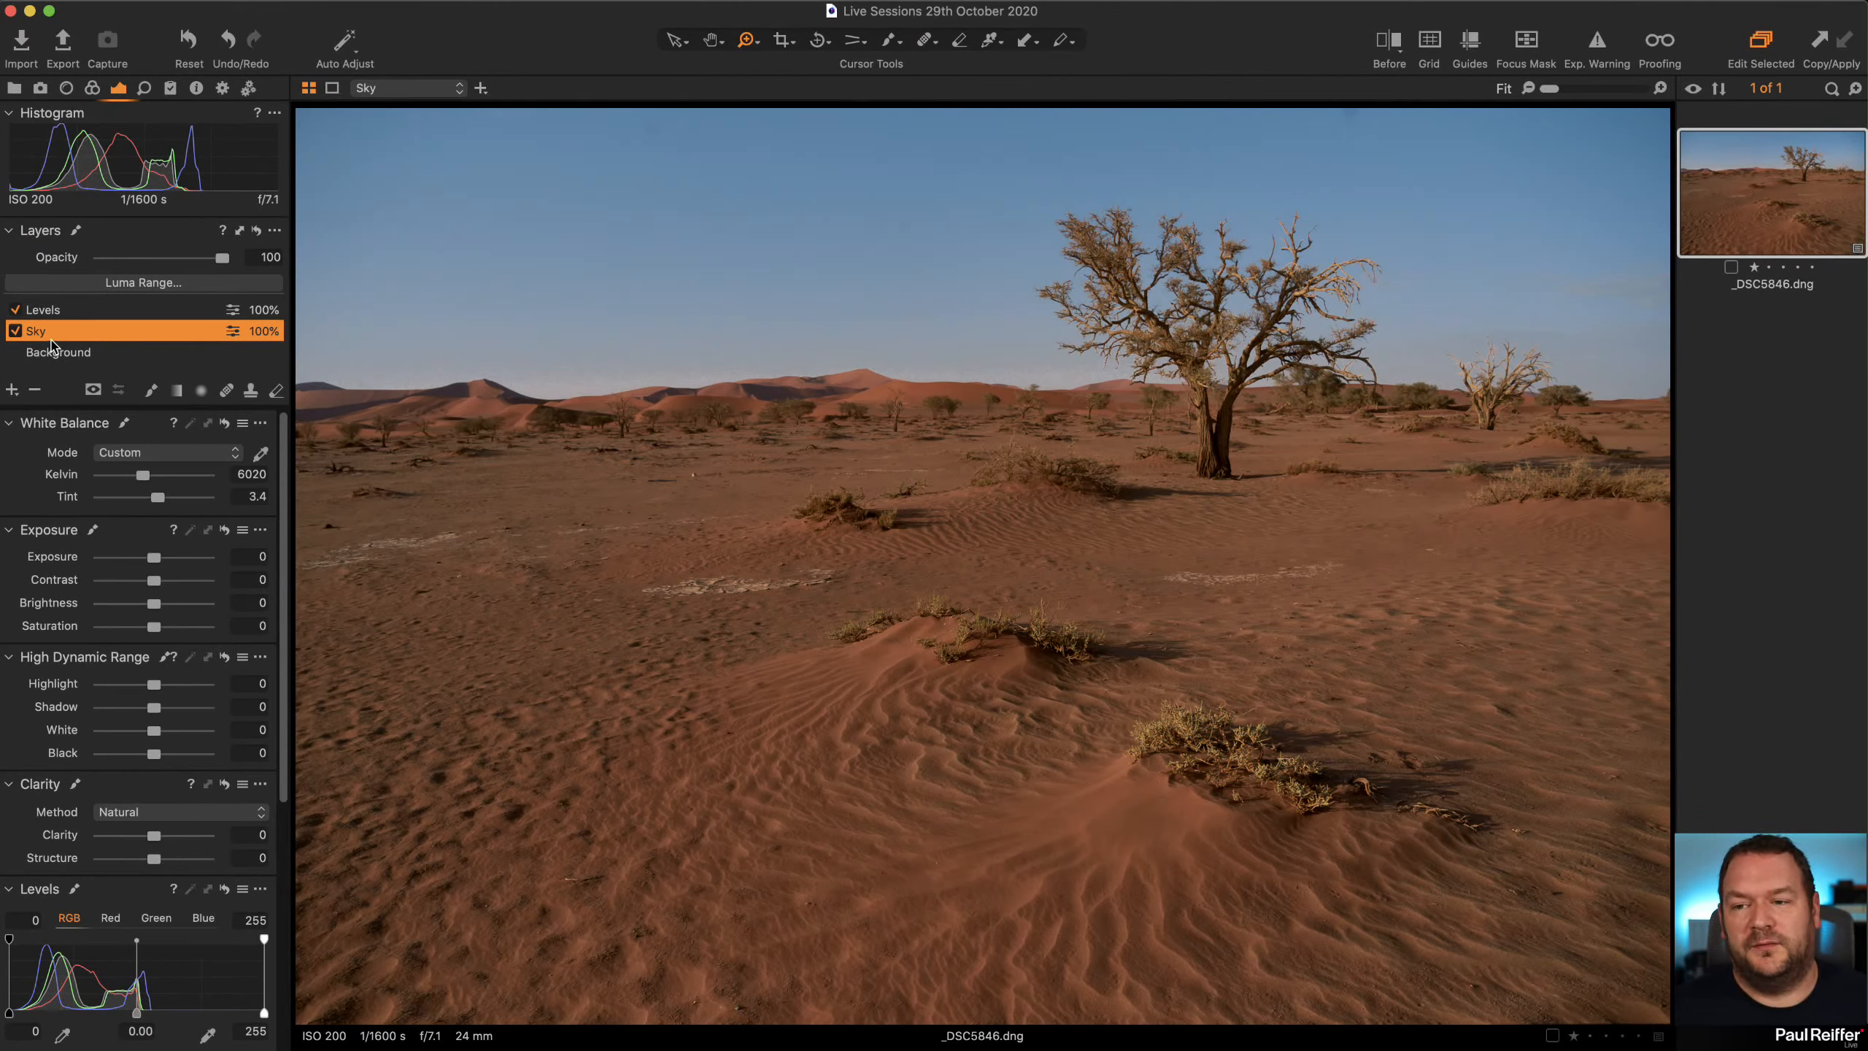
drag(143, 480, 134, 479)
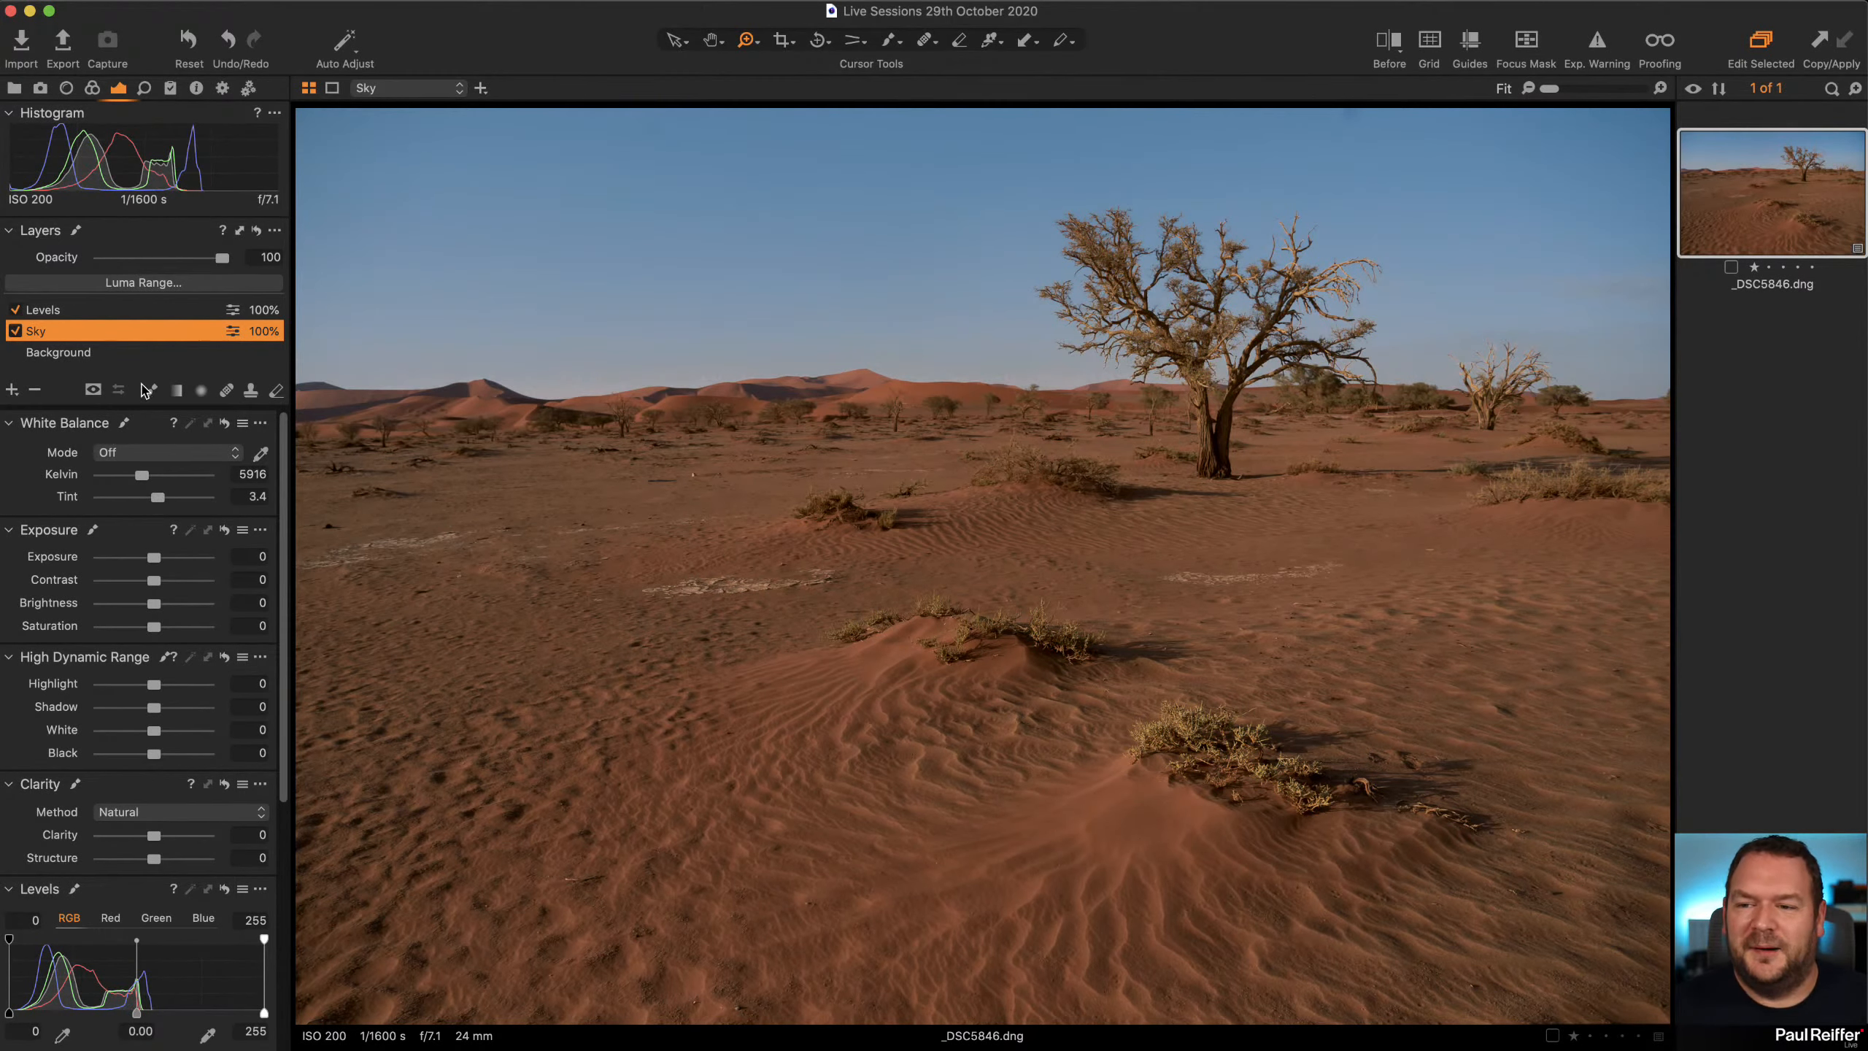
Check the Levels and Background layers' settings, and set the Background's white balance to Kelvin 6318 and Tint 4.2
click(66, 313)
click(83, 354)
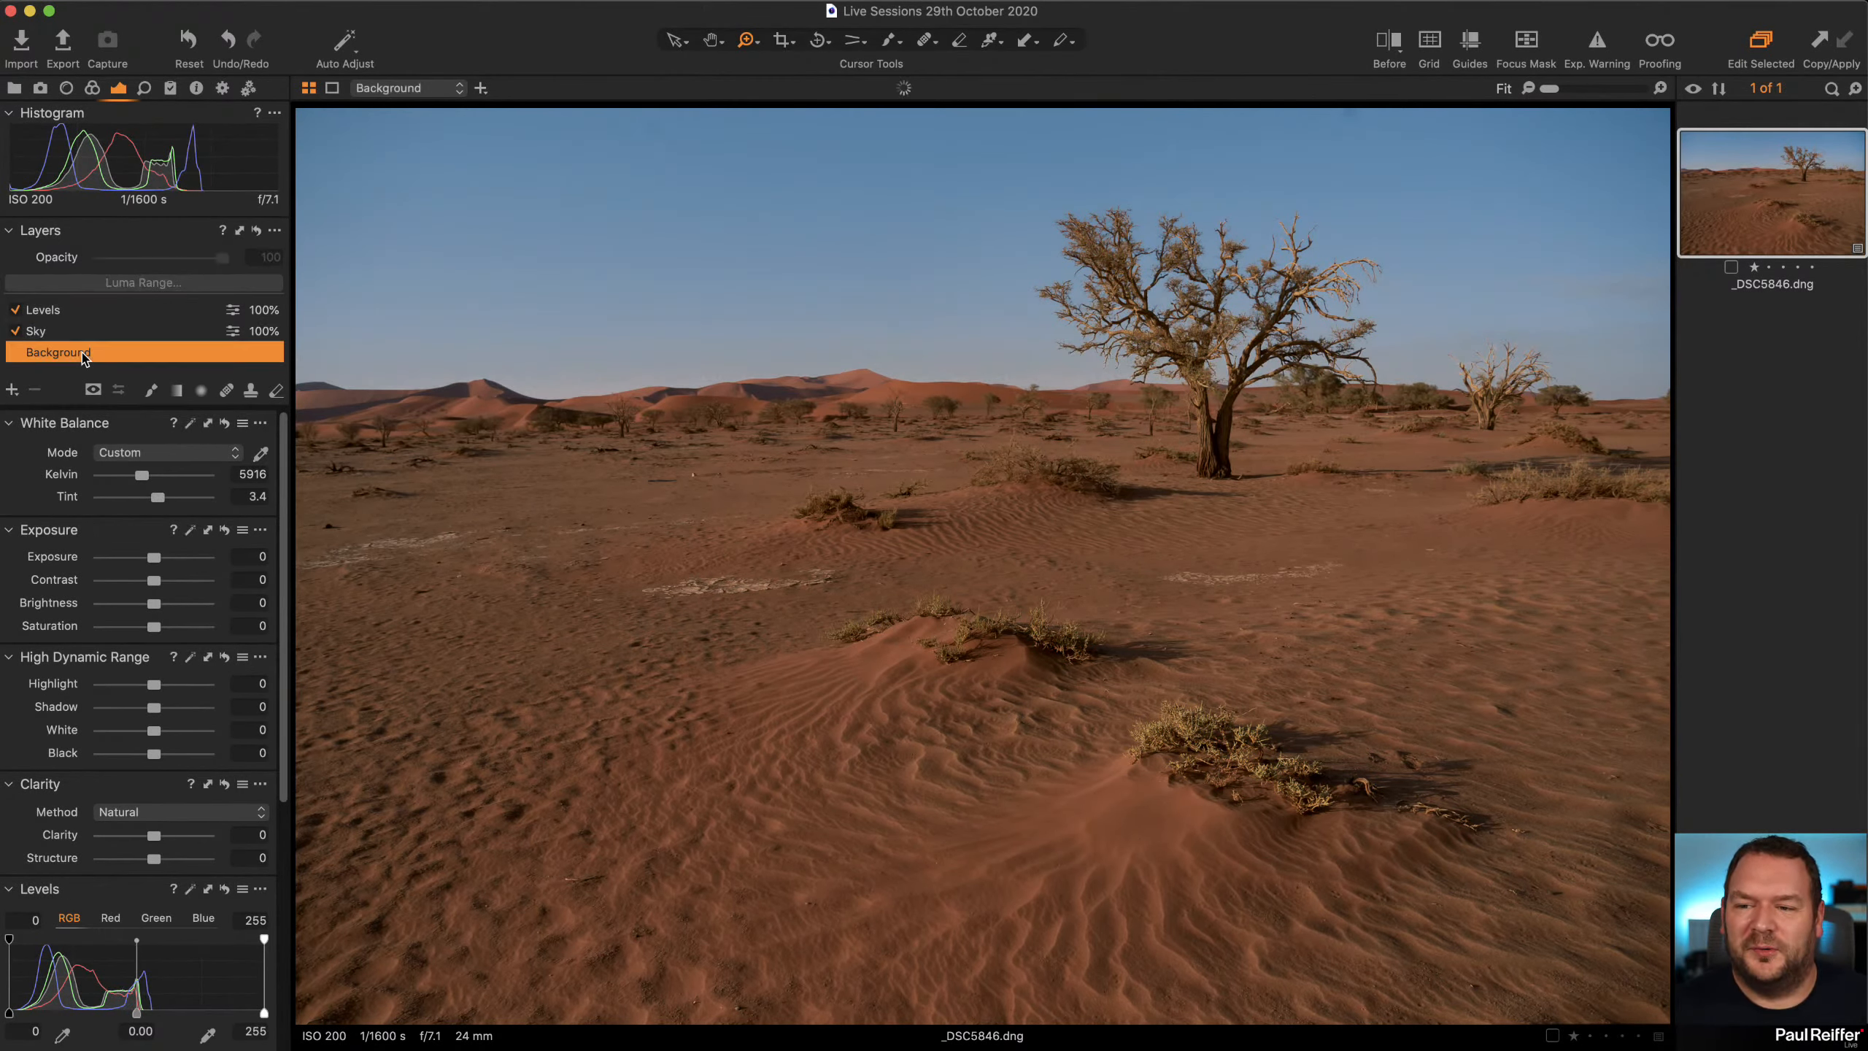
click(62, 316)
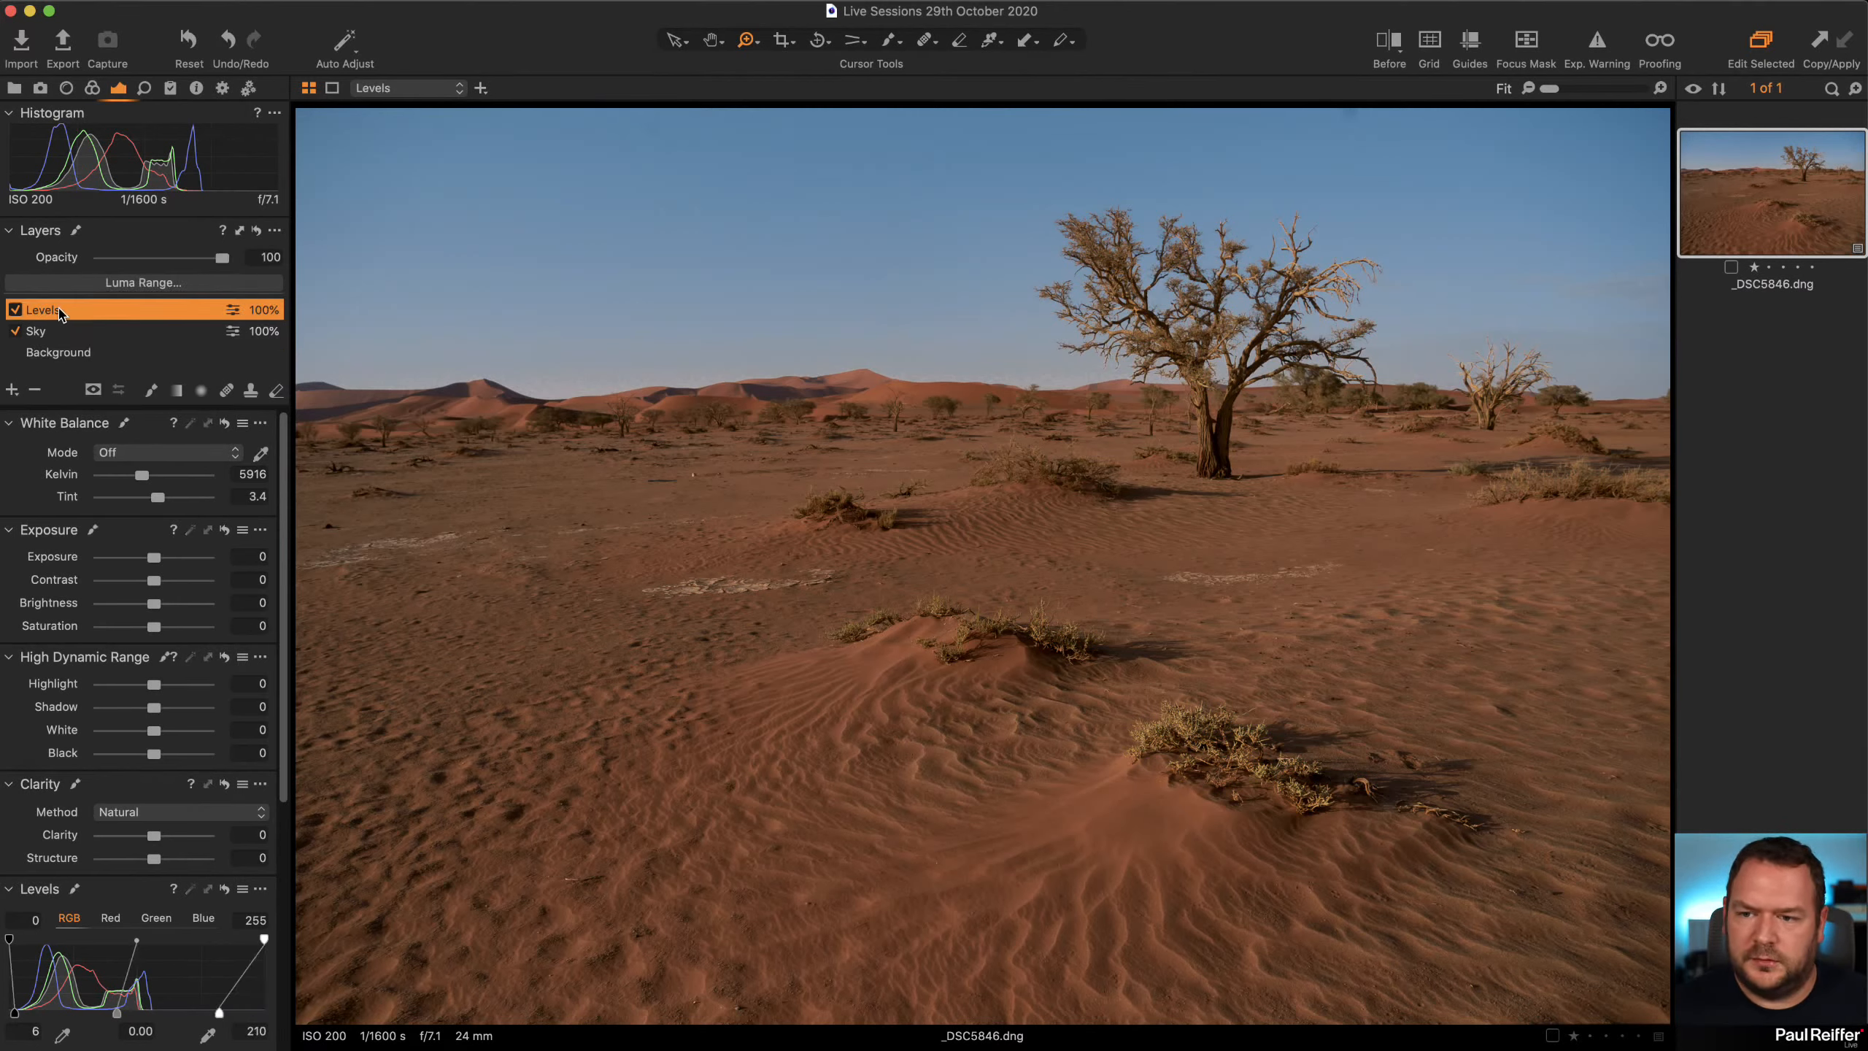
click(73, 356)
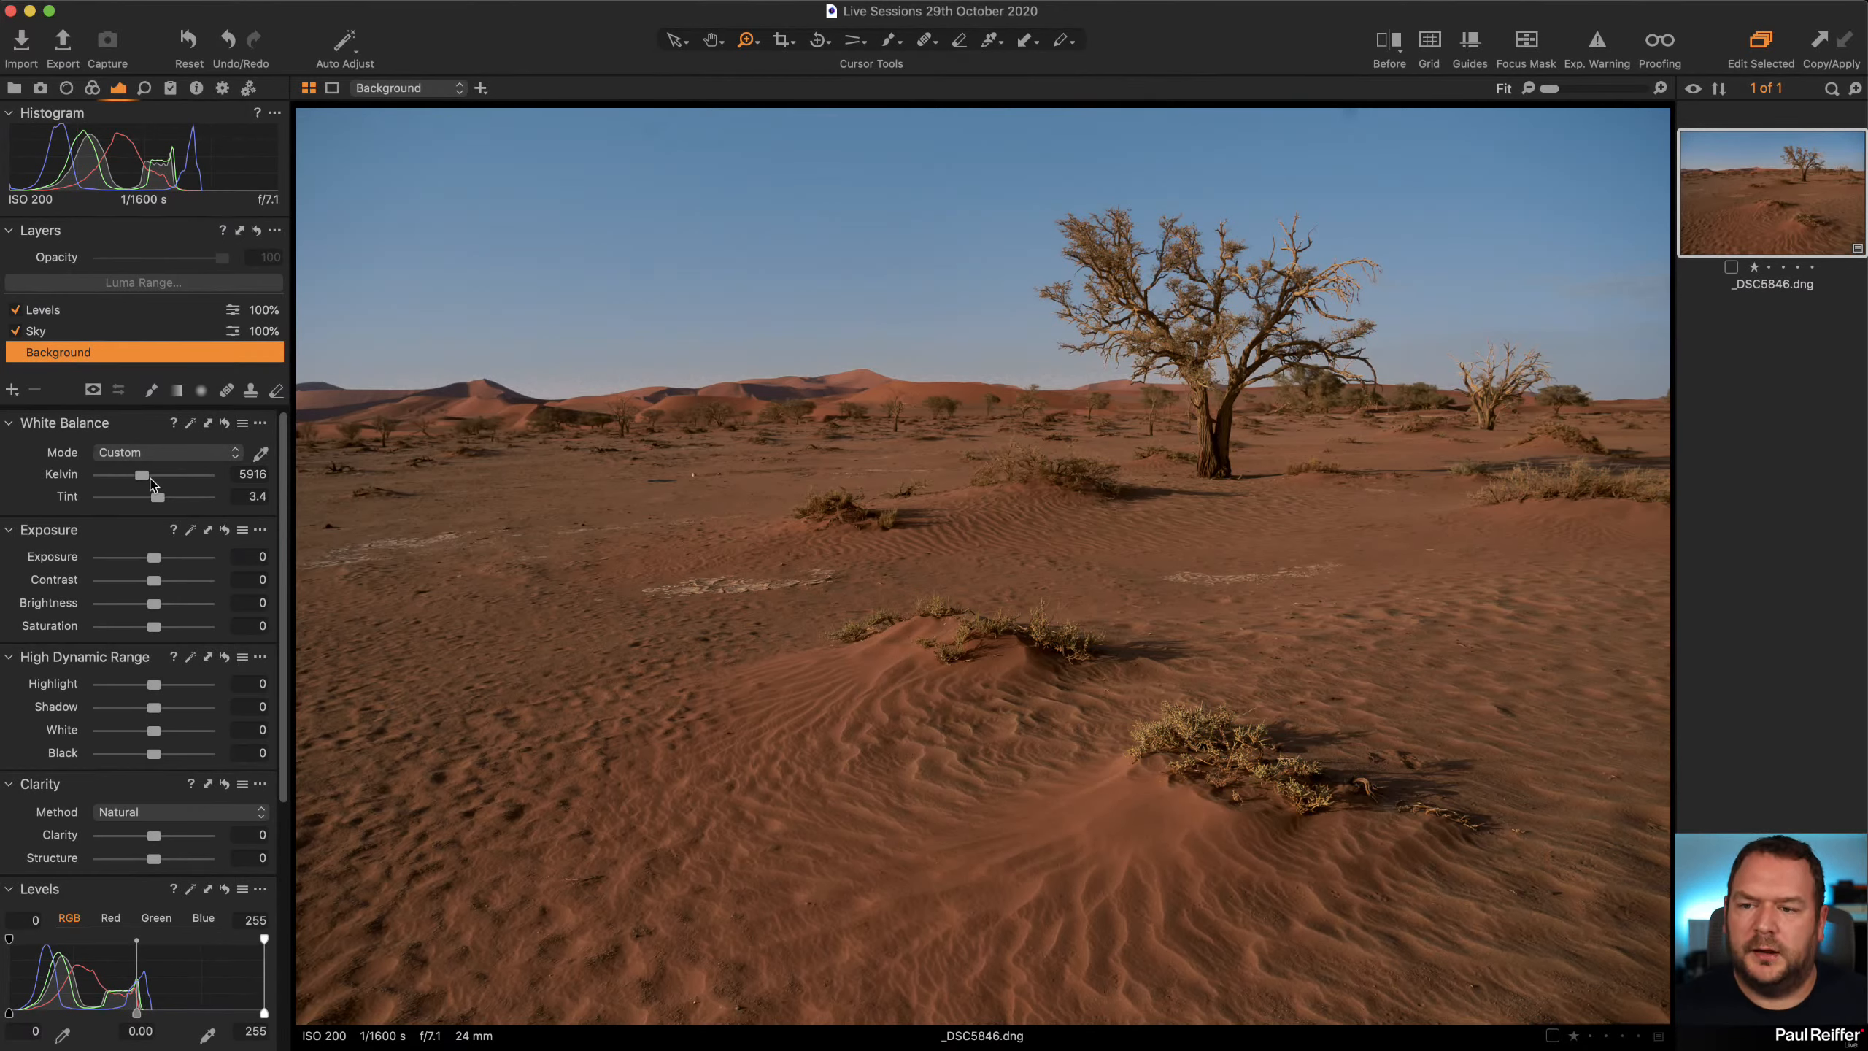
drag(160, 500, 145, 475)
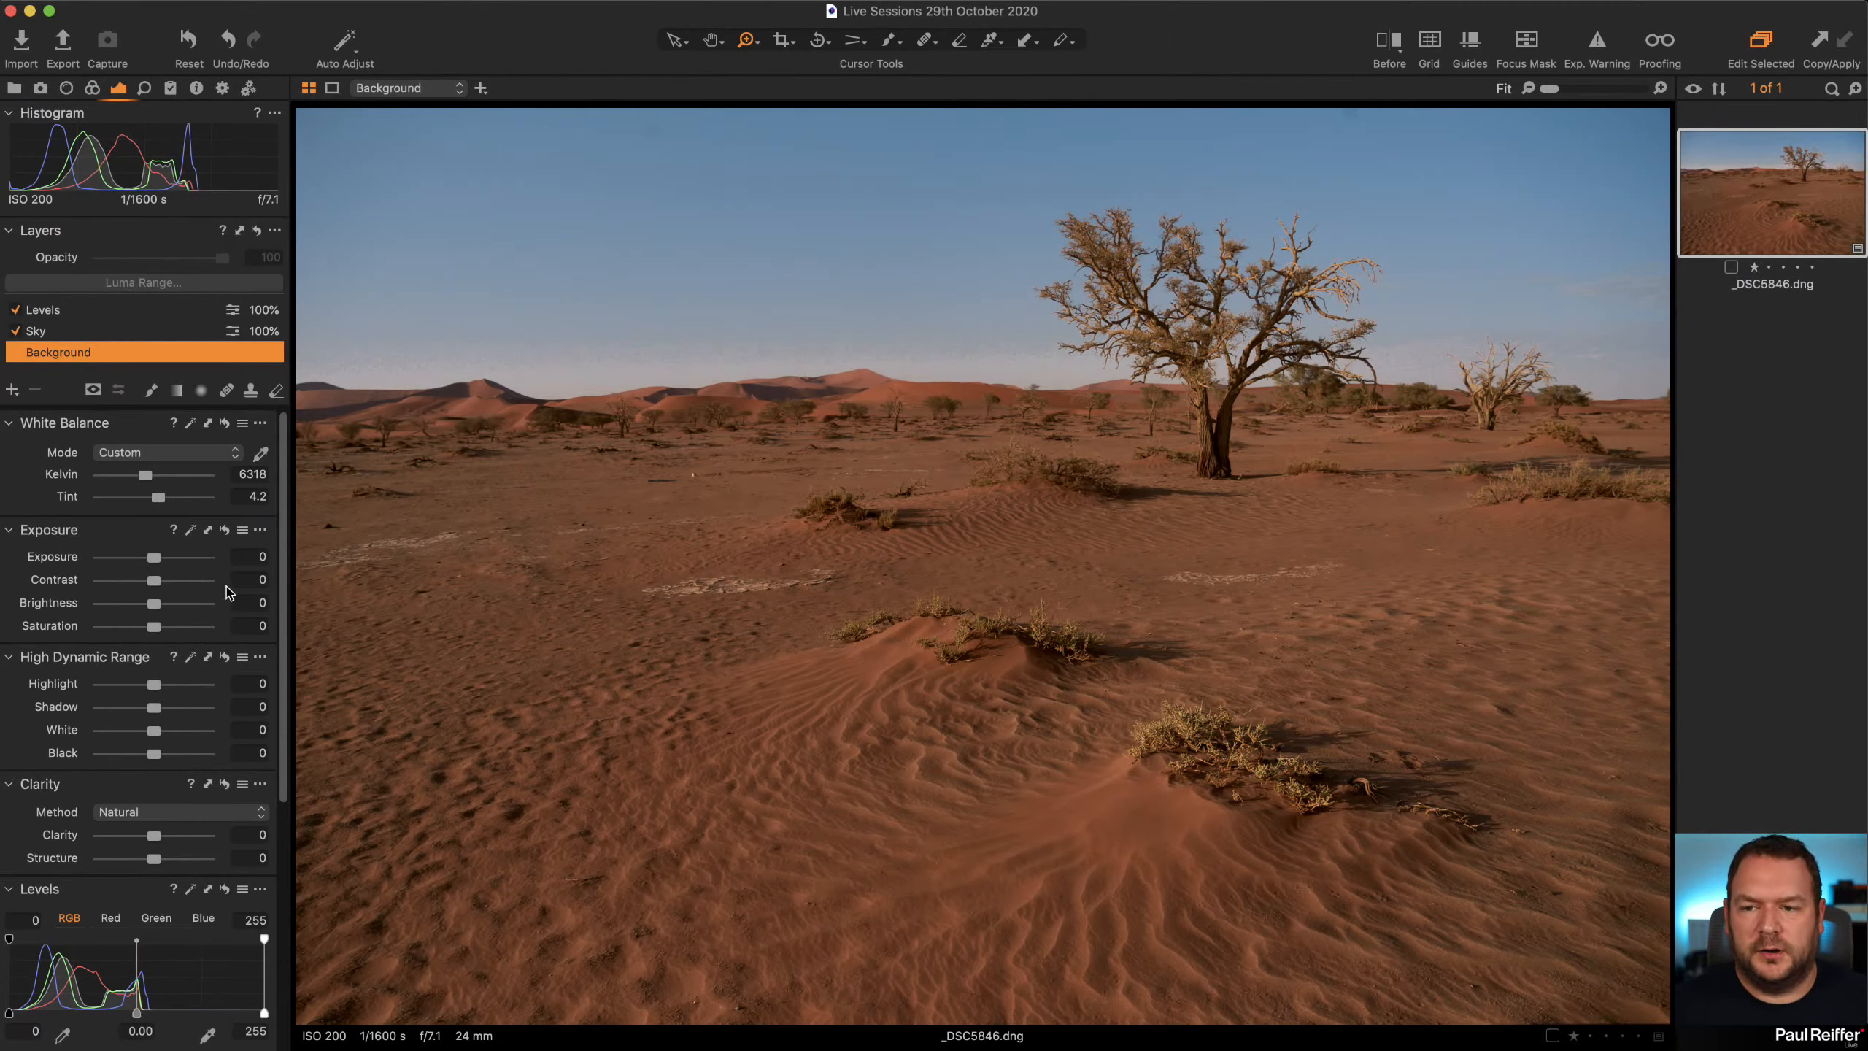
Set the Sky layer's Skin Tone amounts in the Color Editor to Hue 2.1, Saturation 3.5 and Lightness -6.6
click(30, 335)
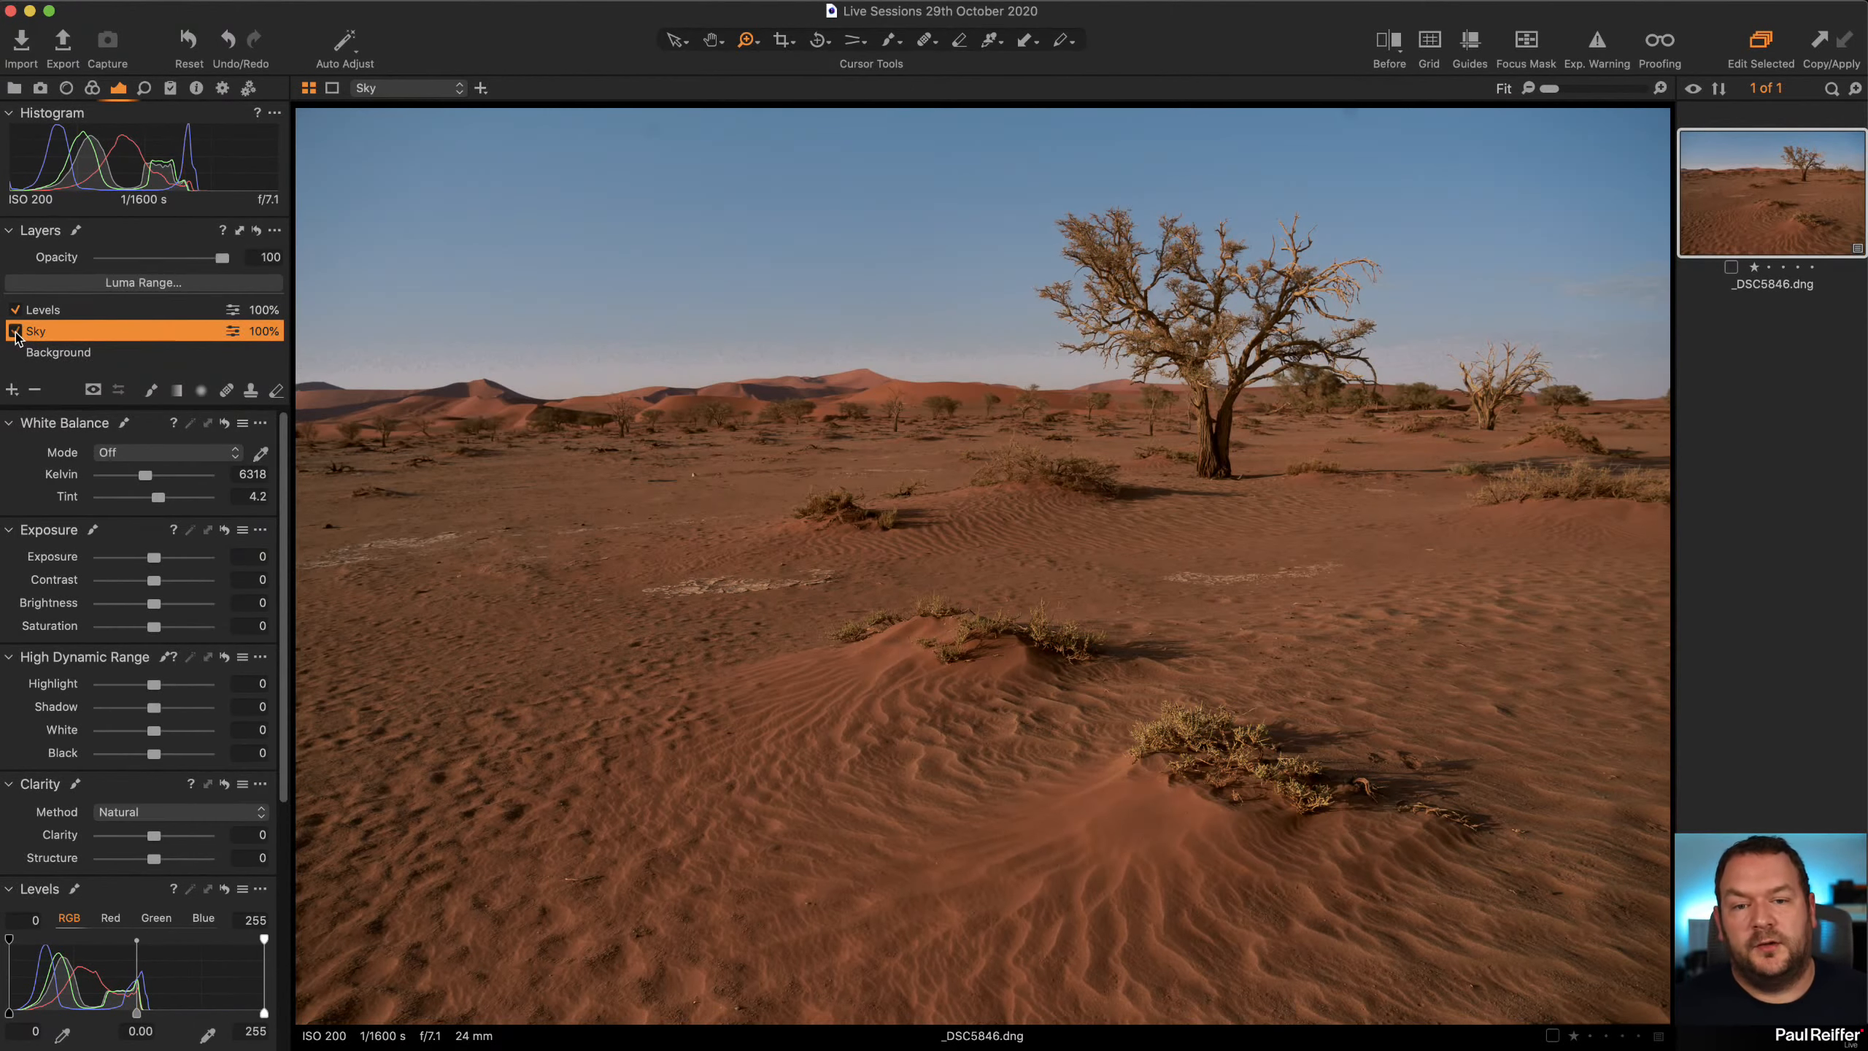
click(14, 331)
click(15, 332)
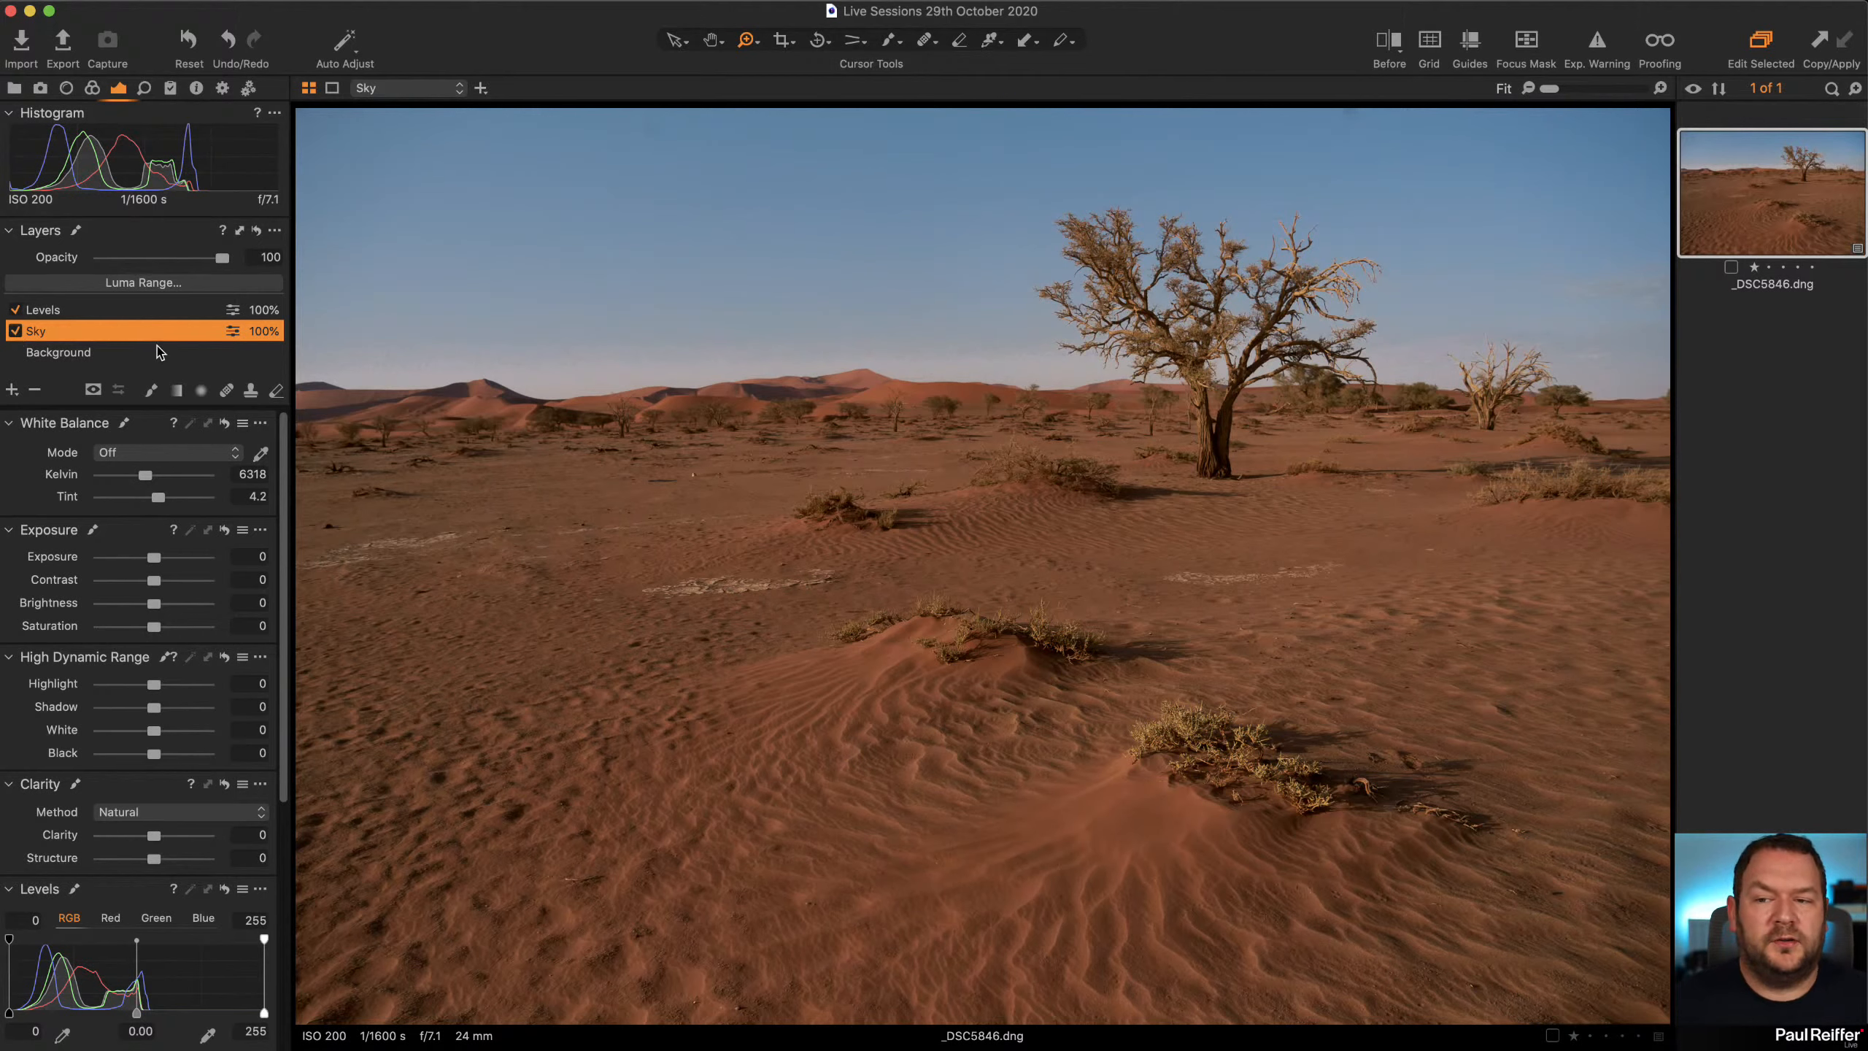
click(94, 89)
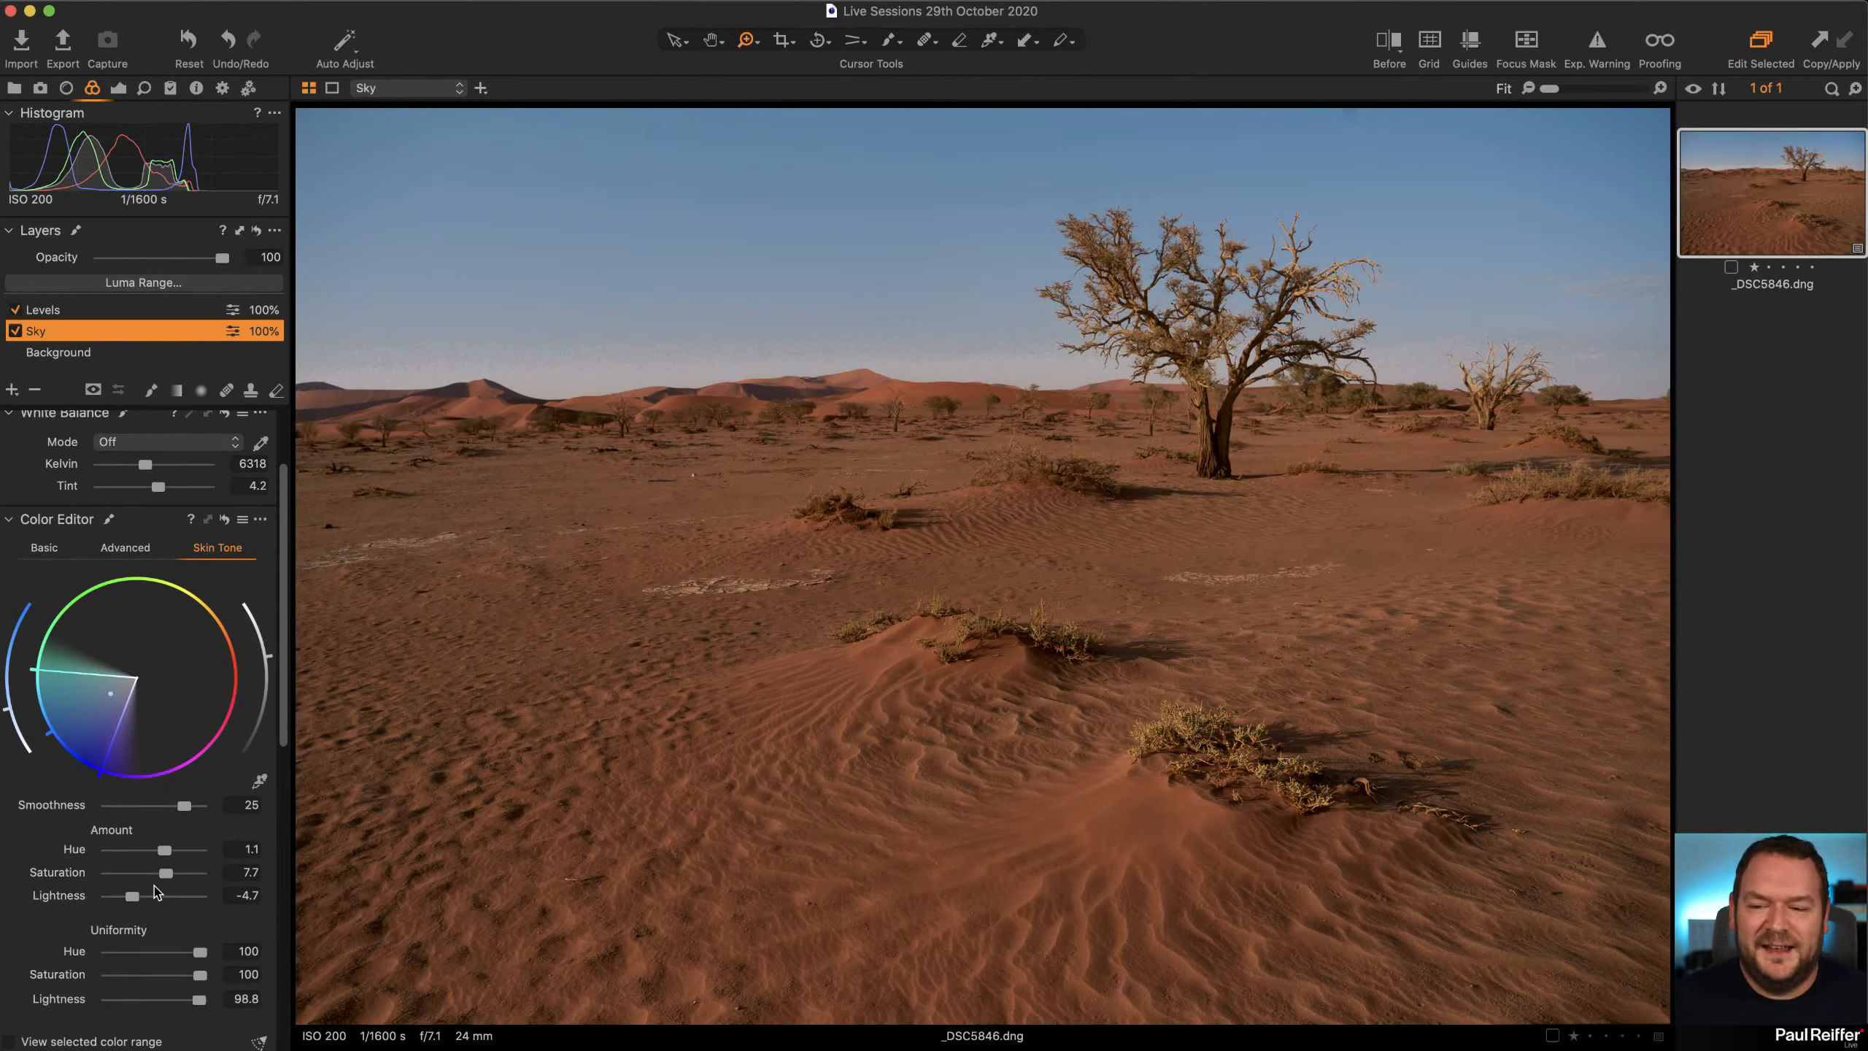
drag(167, 873, 123, 900)
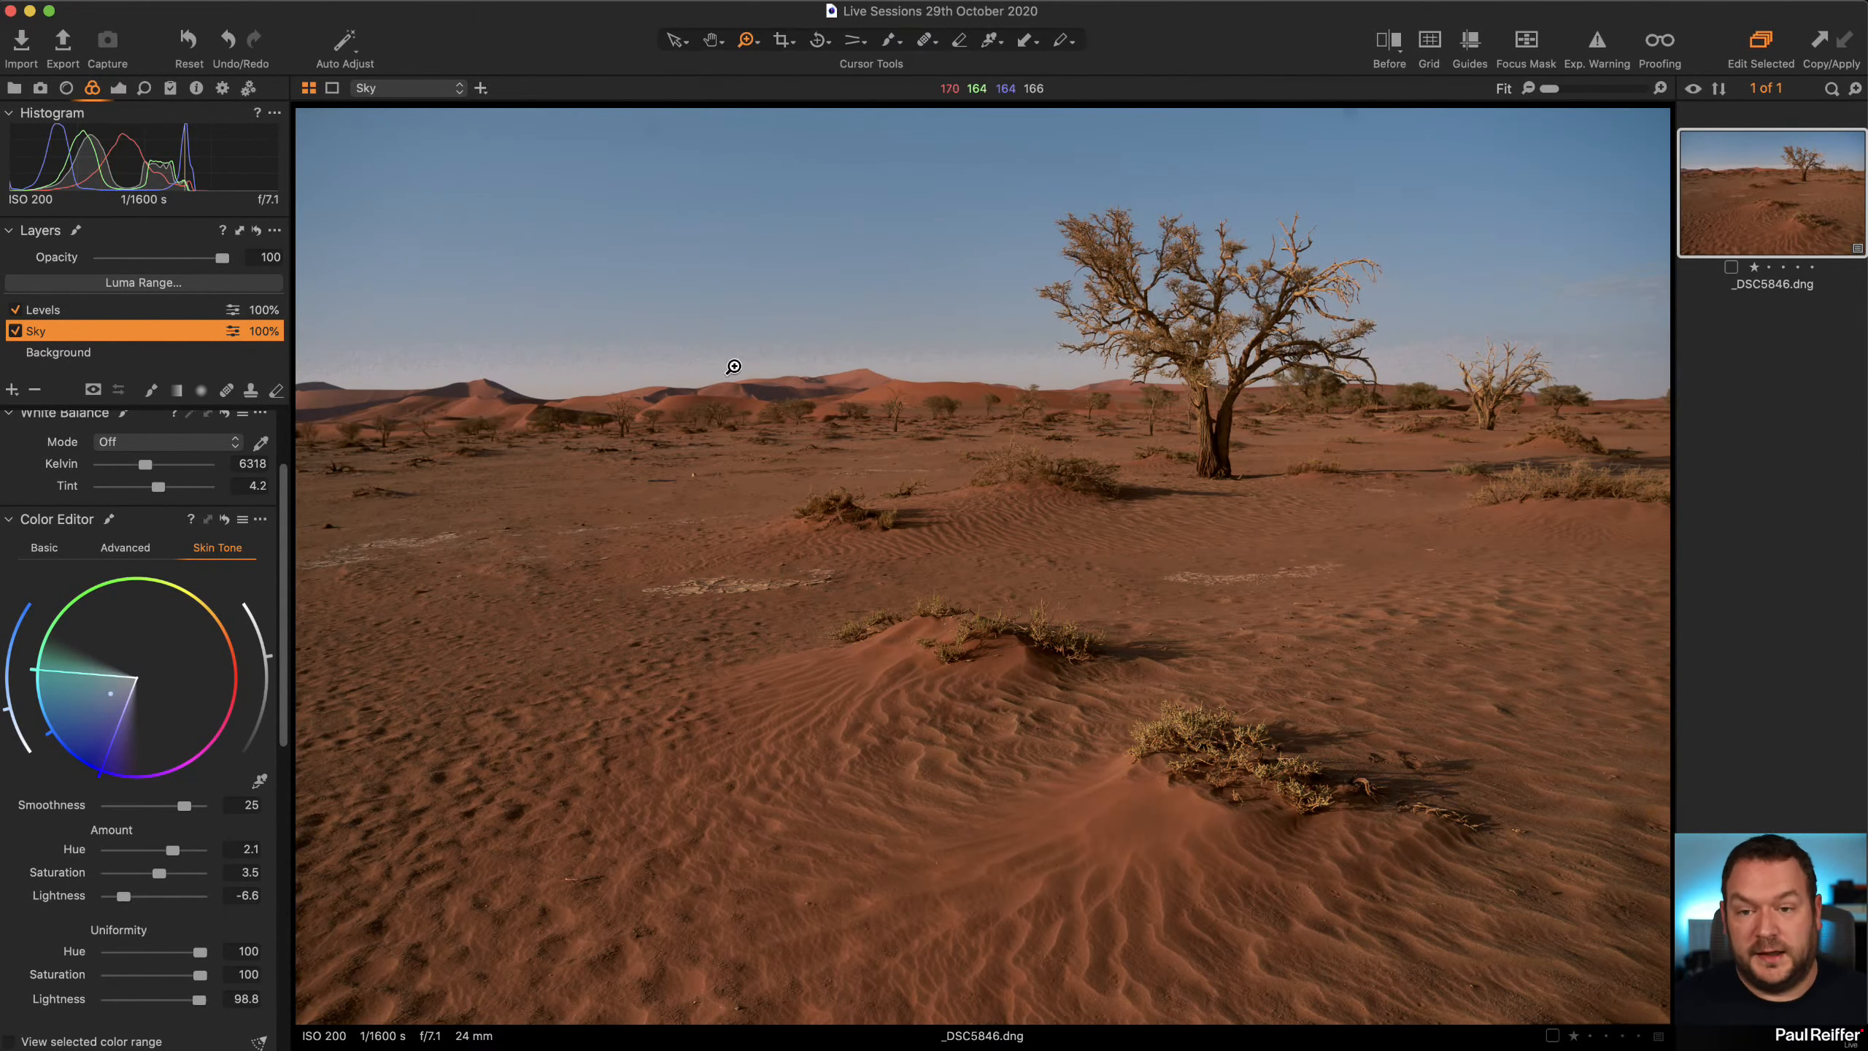
Reduce the Sky layer's Skin Tone uniformity to Hue 68.4, Saturation 71.6 and Lightness 74.4, checking the horizon and tree up close
click(713, 357)
click(675, 387)
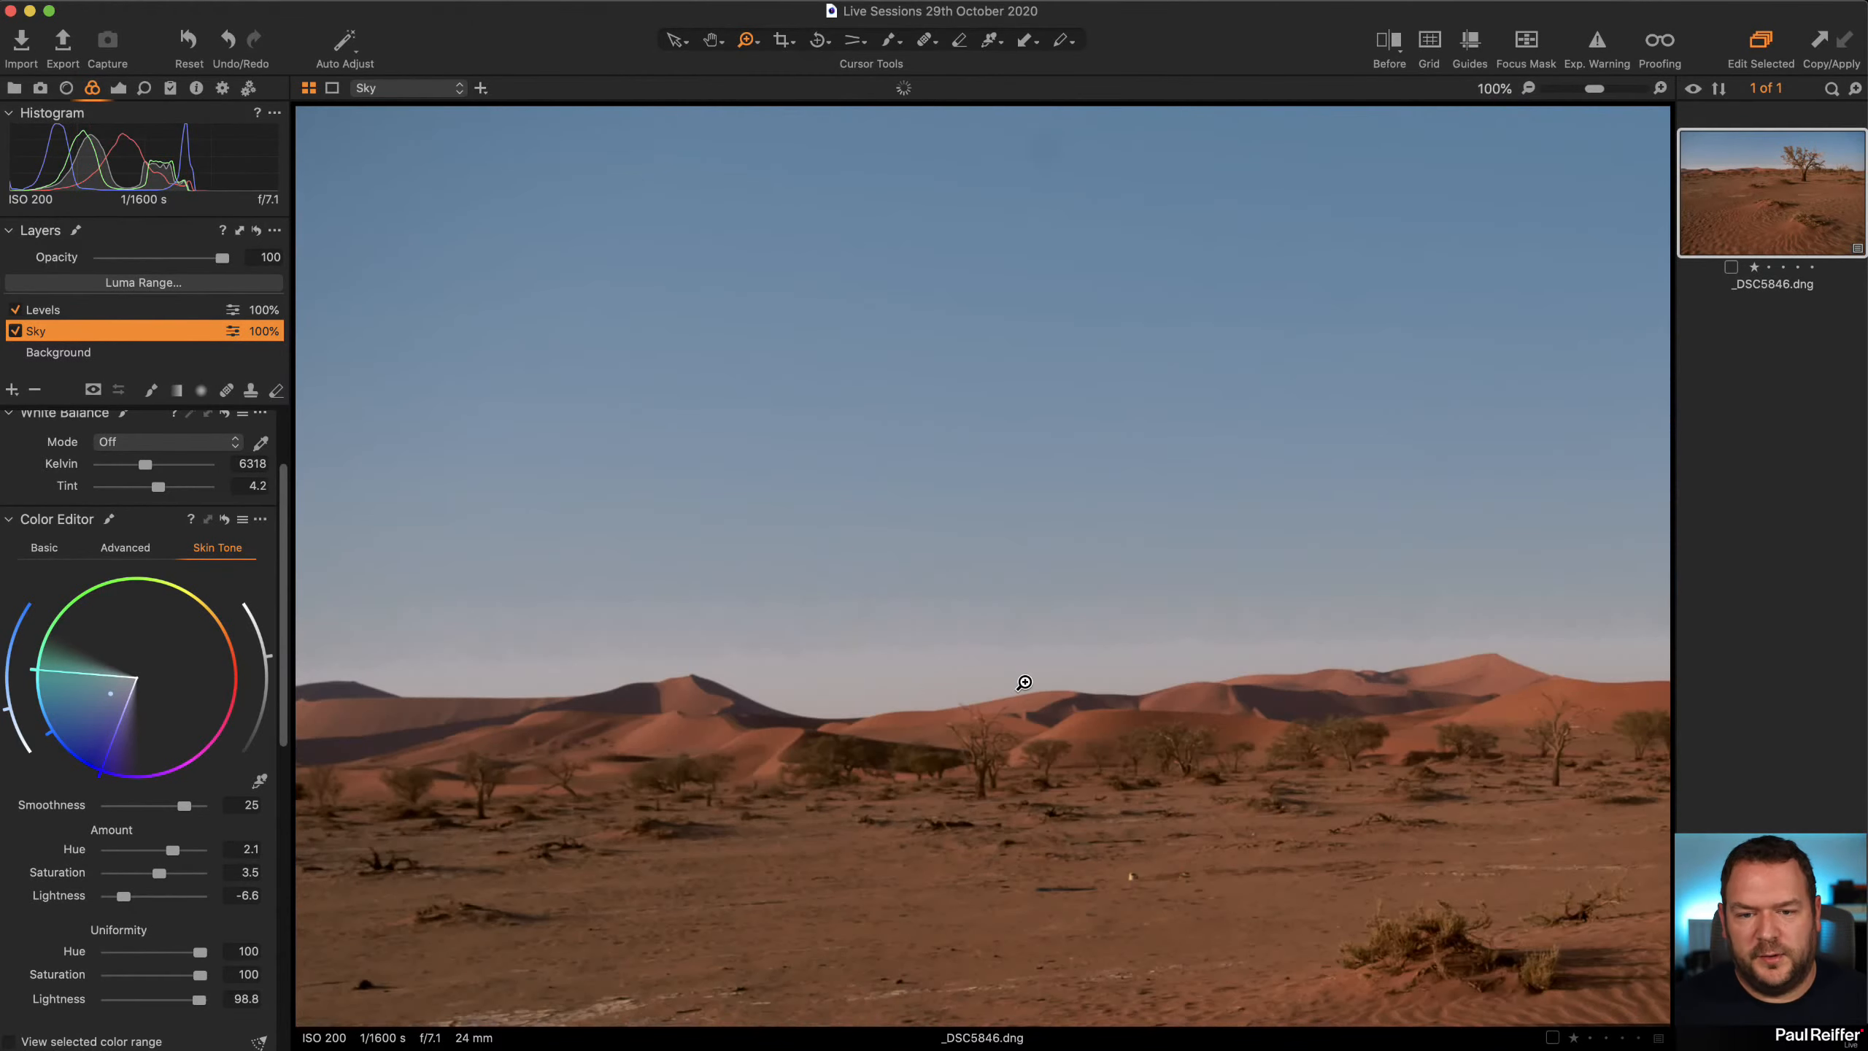
click(1023, 685)
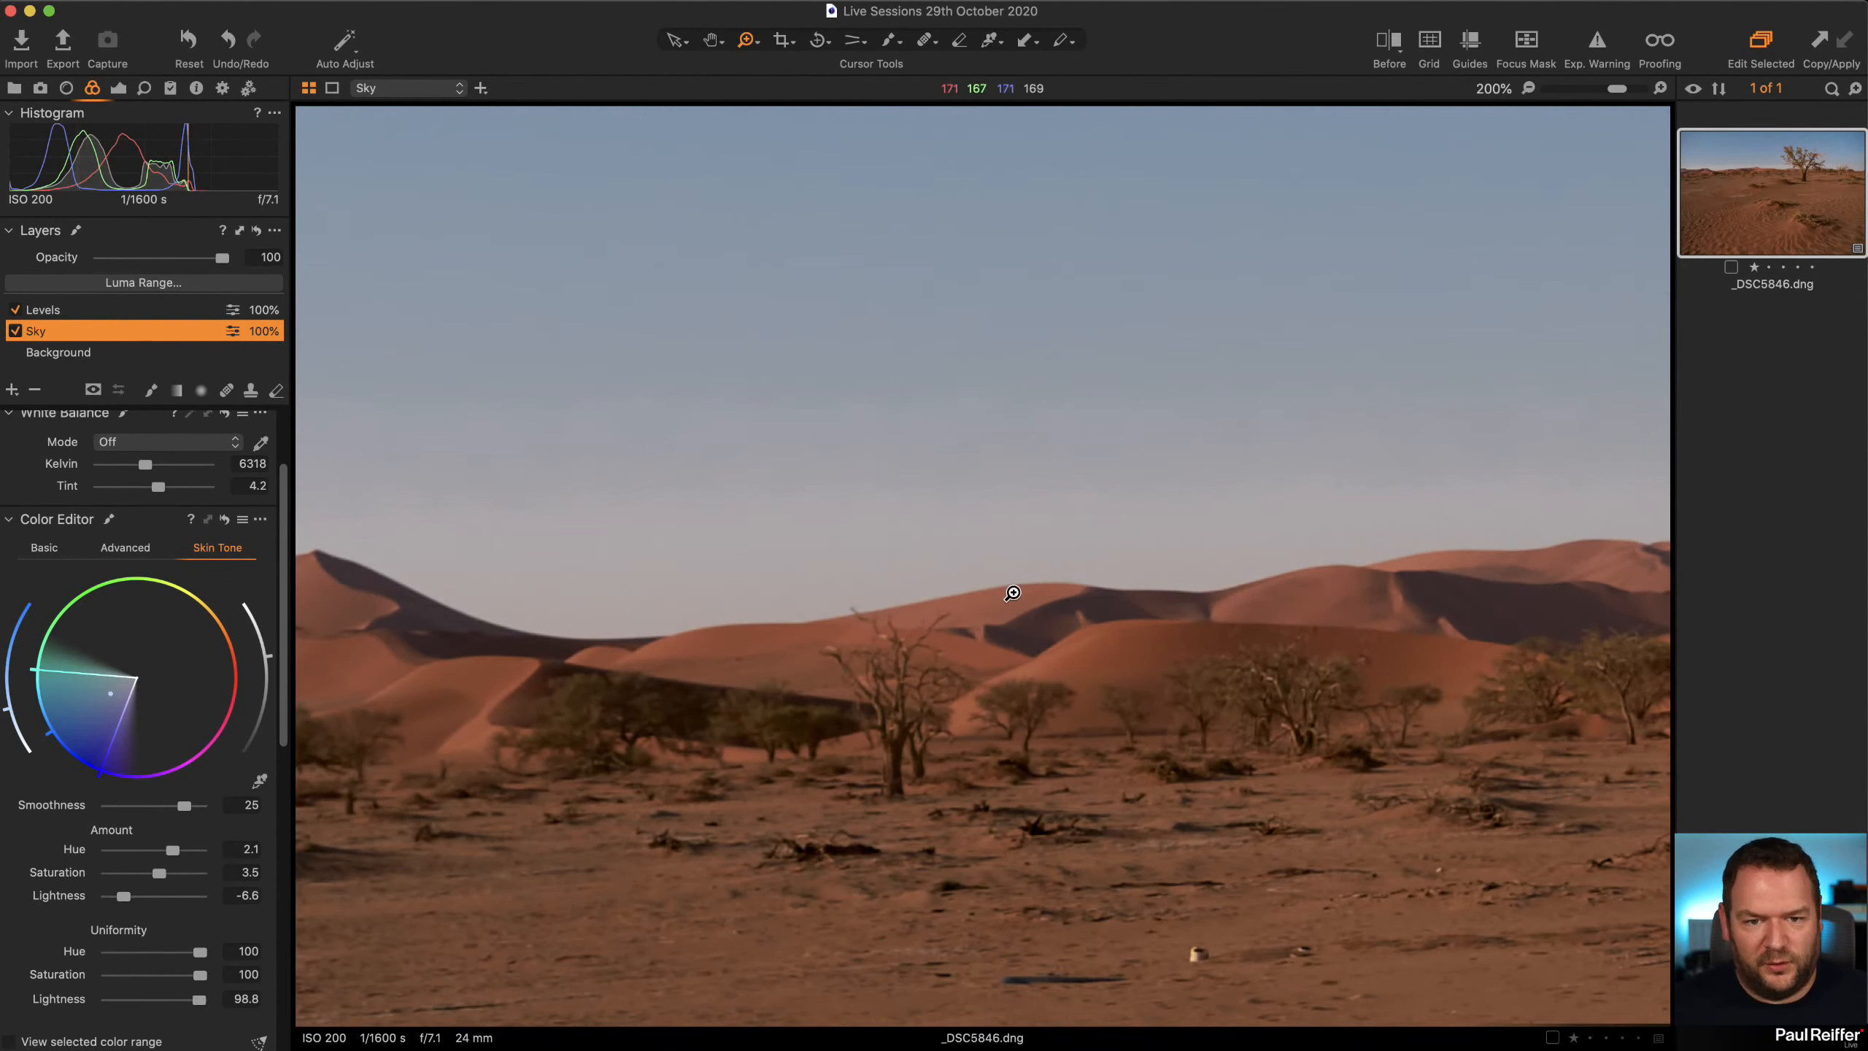
alt+click(807, 672)
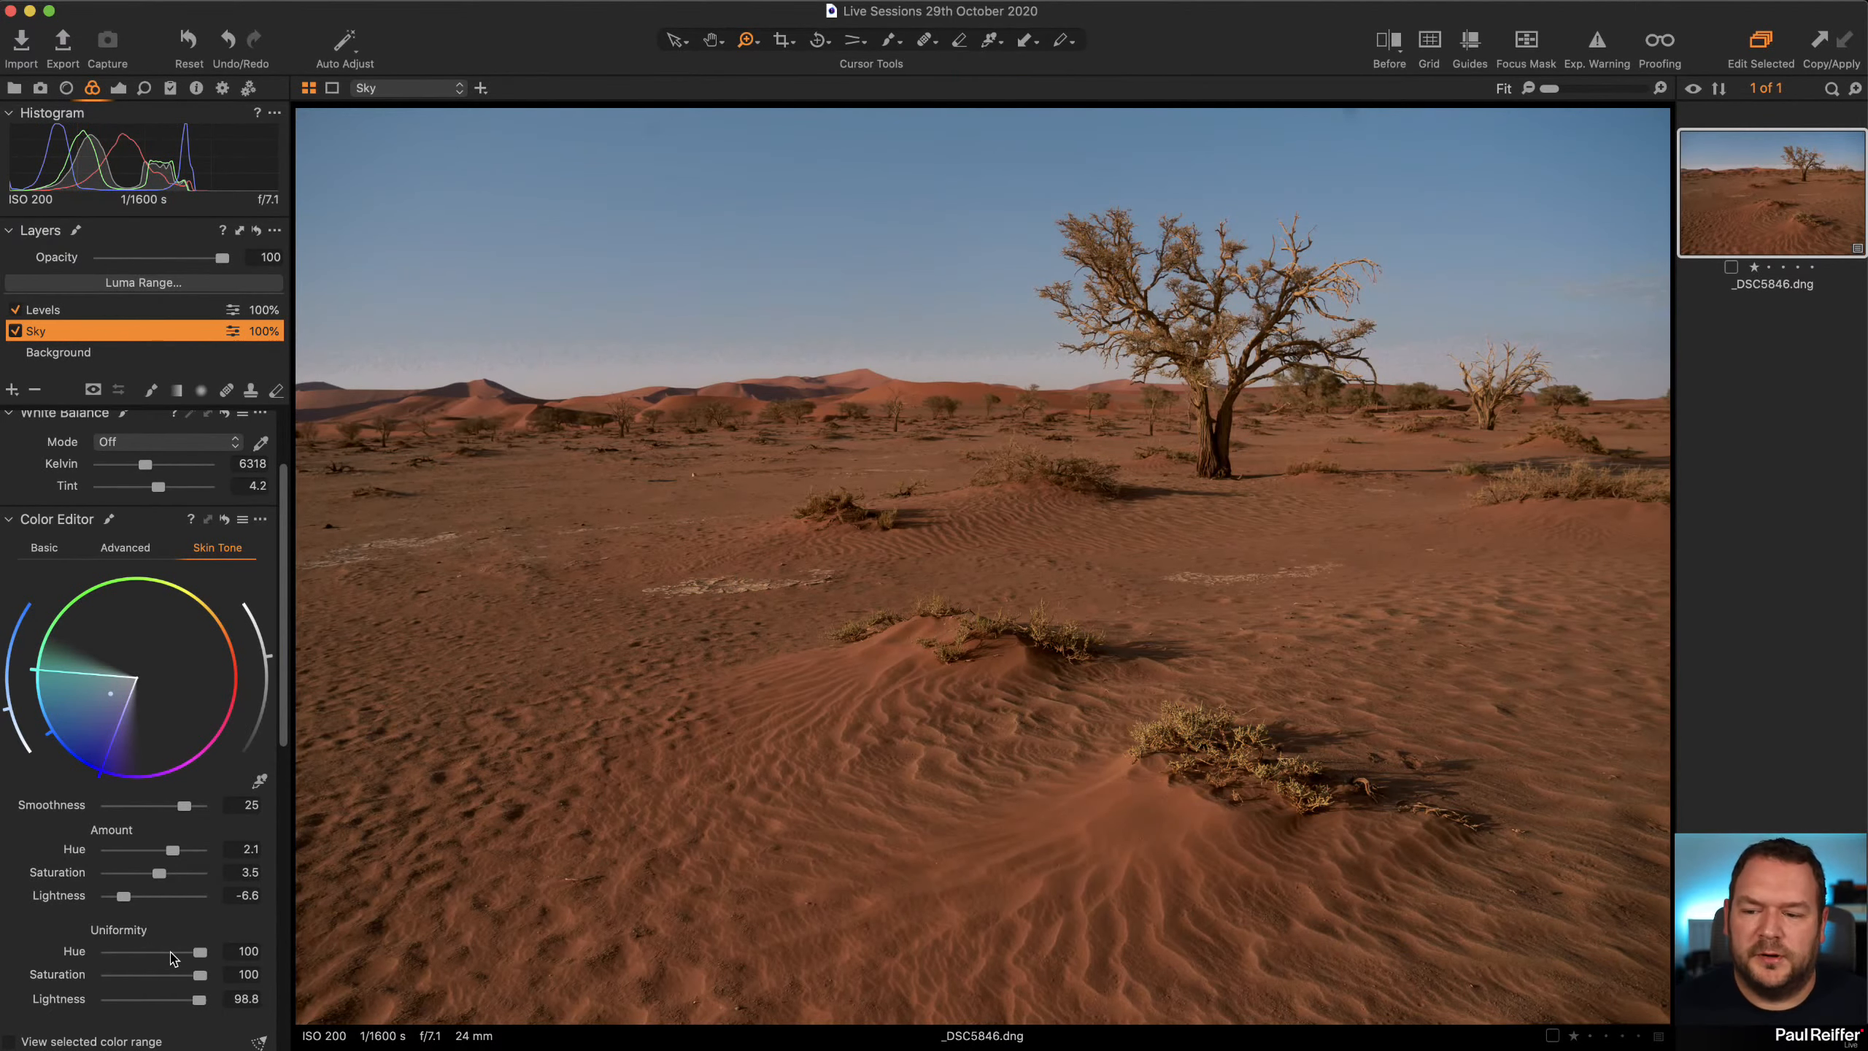
click(175, 998)
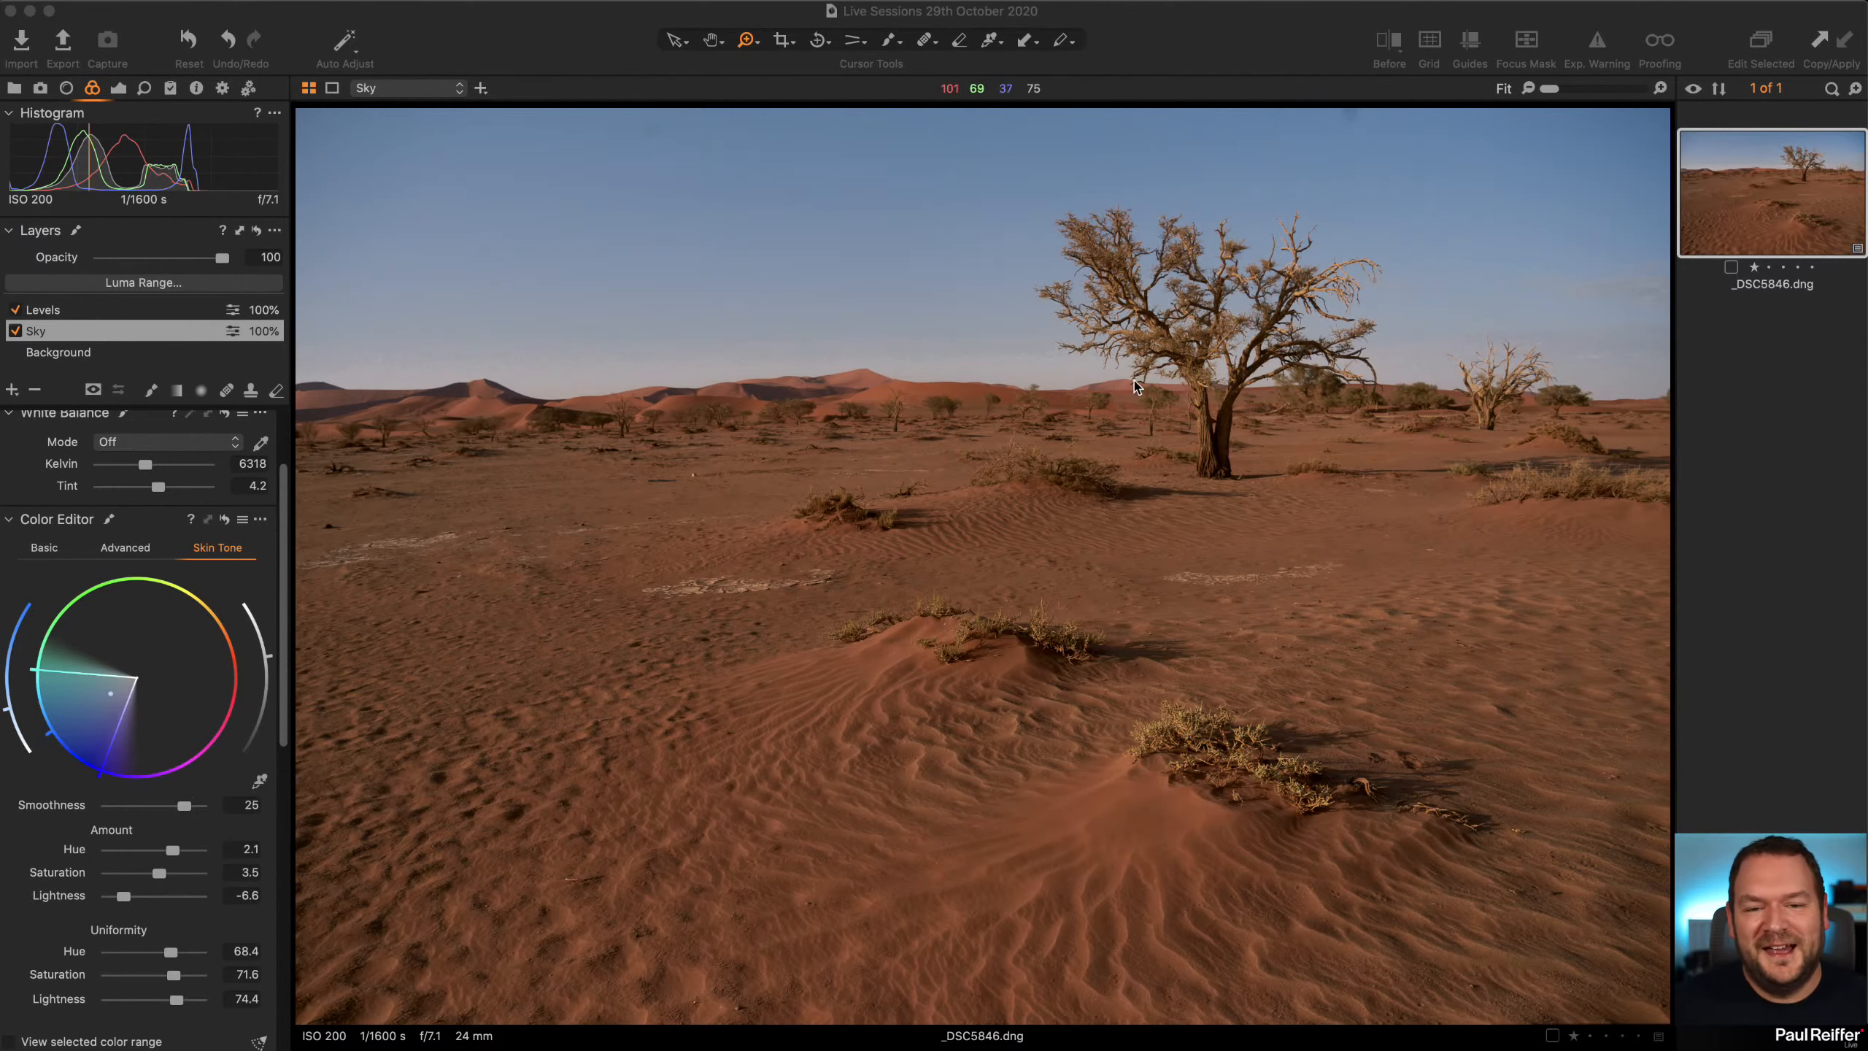
click(1250, 353)
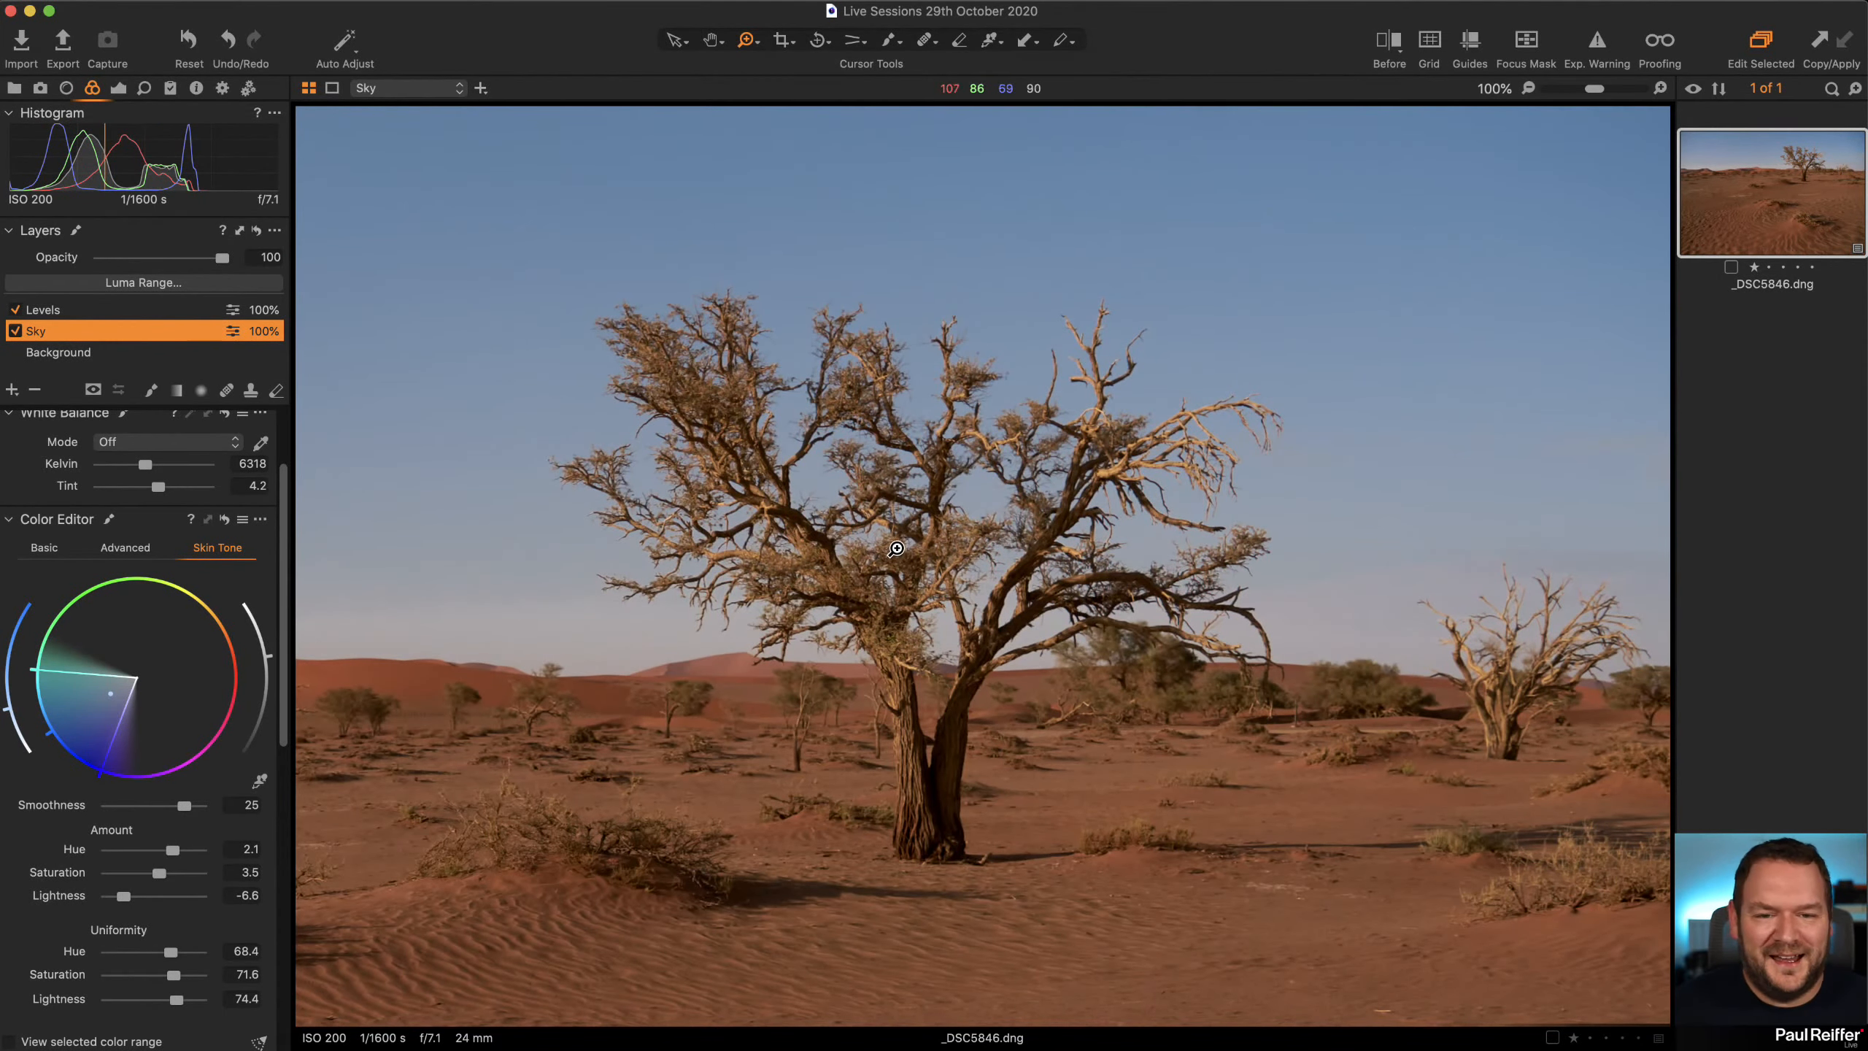
click(898, 544)
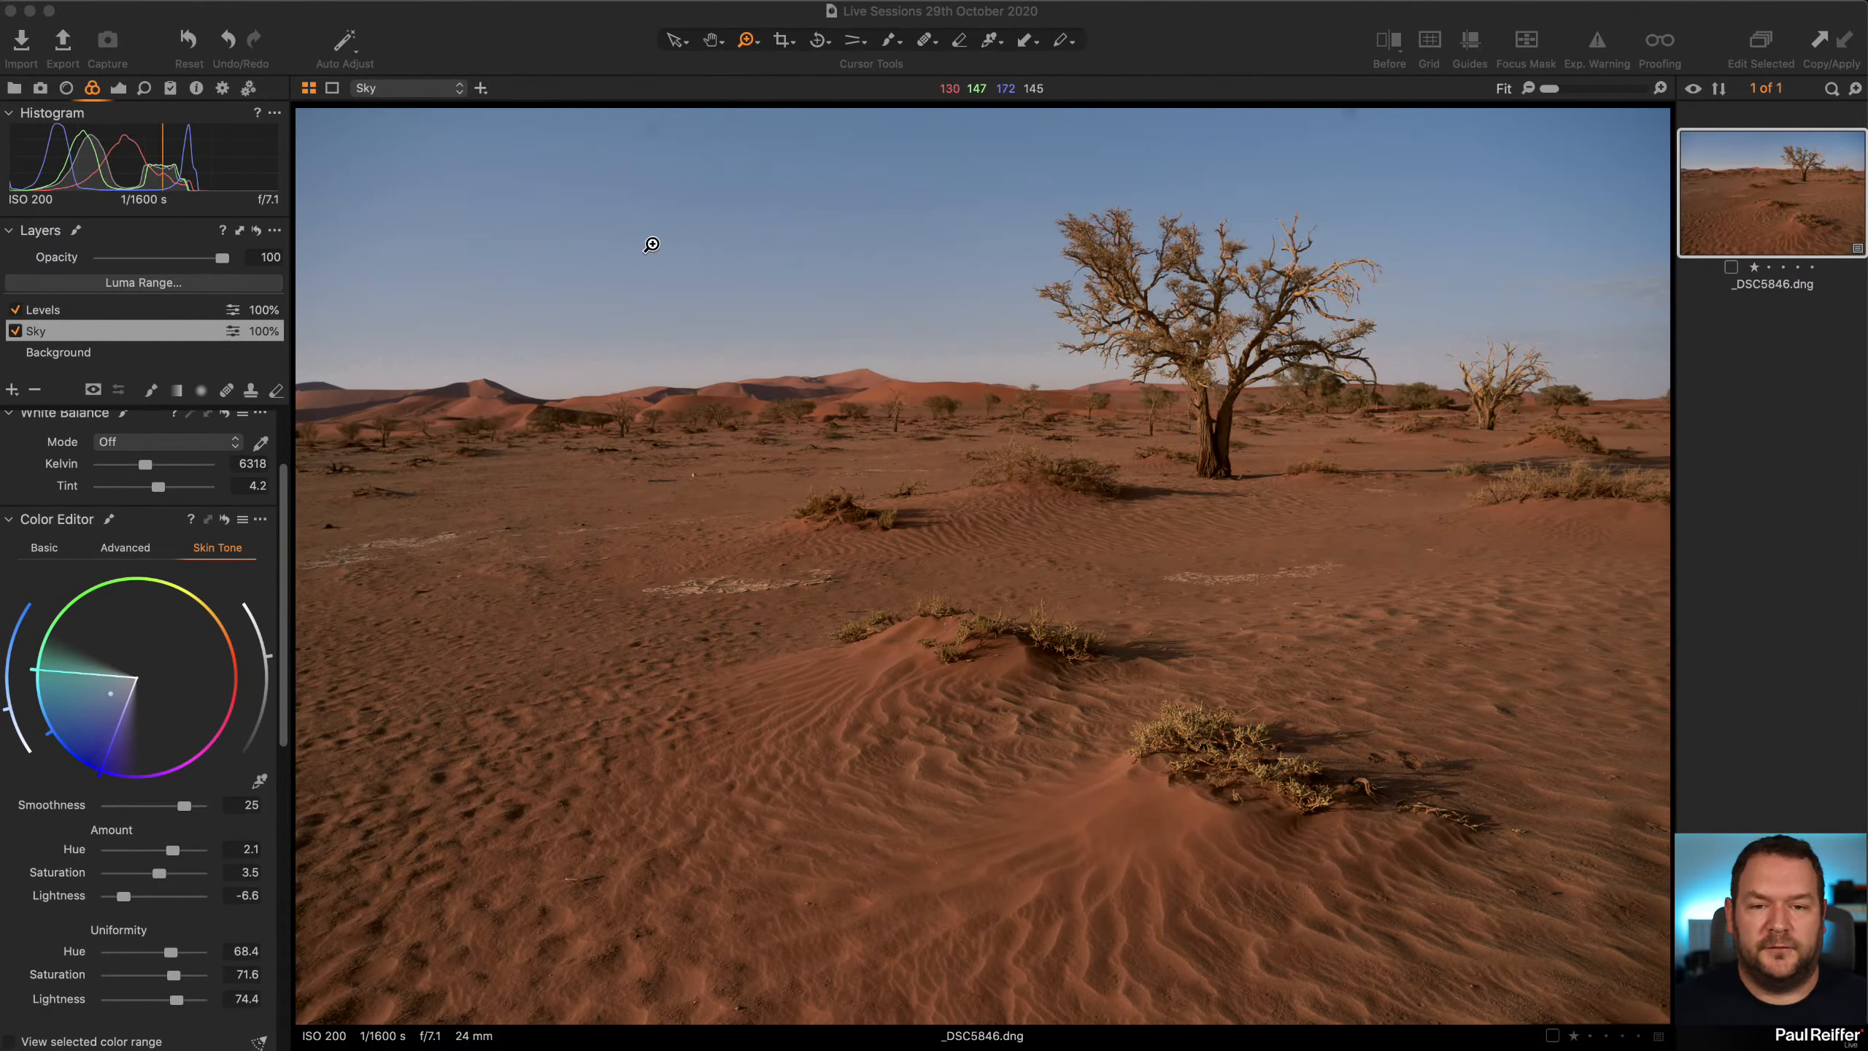
click(923, 473)
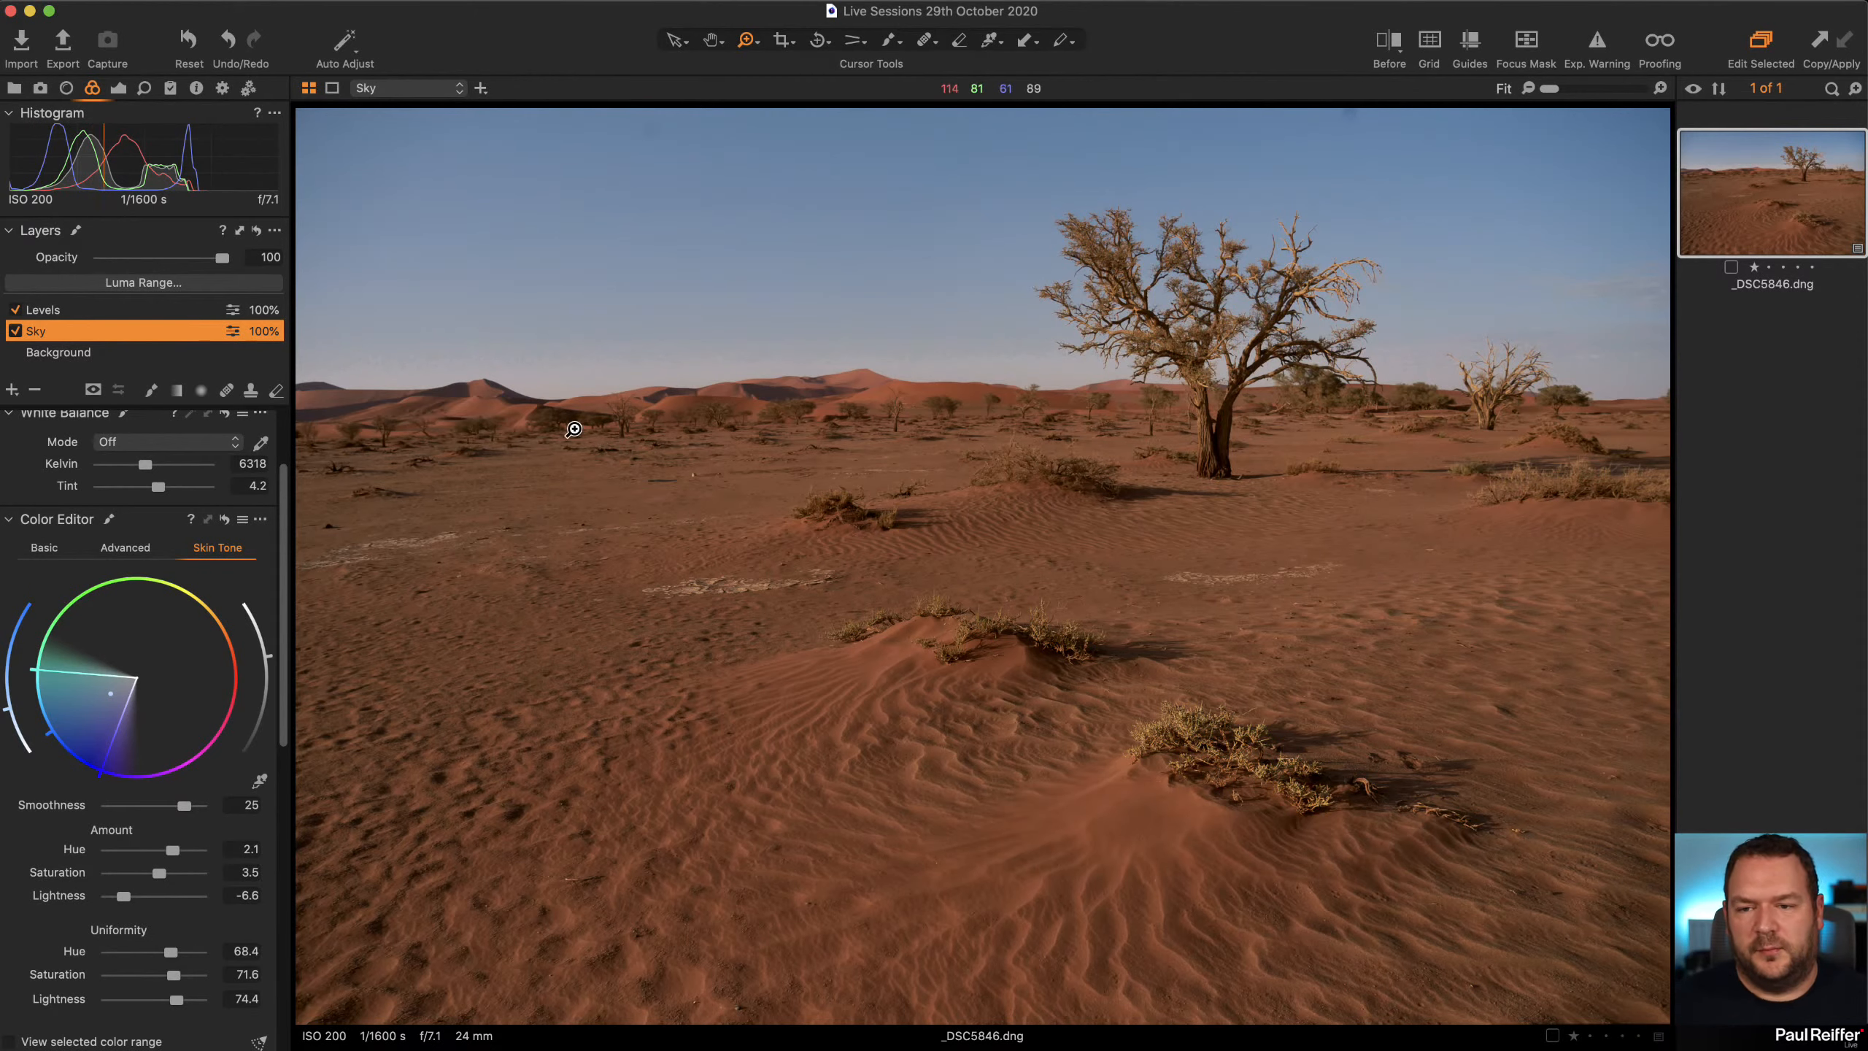
Return to the exposure adjustments and add a new adjustment layer named Shadows
click(116, 89)
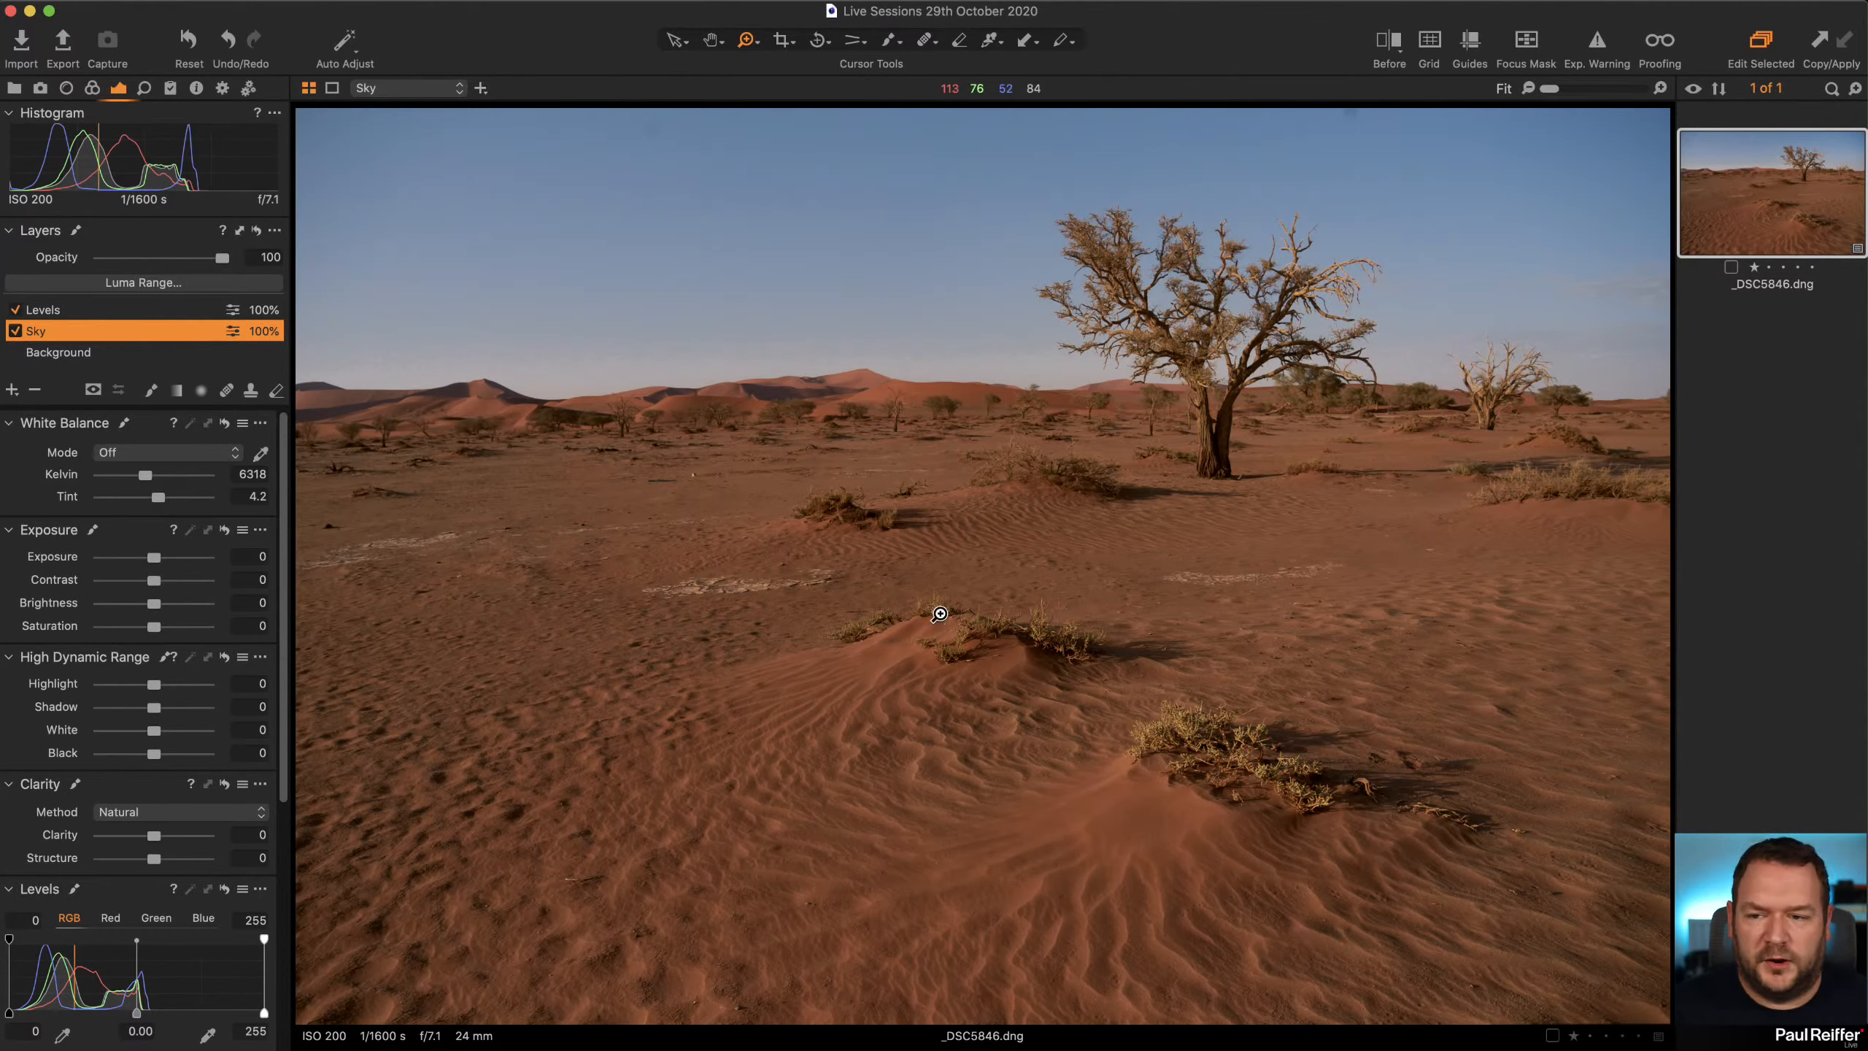
click(12, 389)
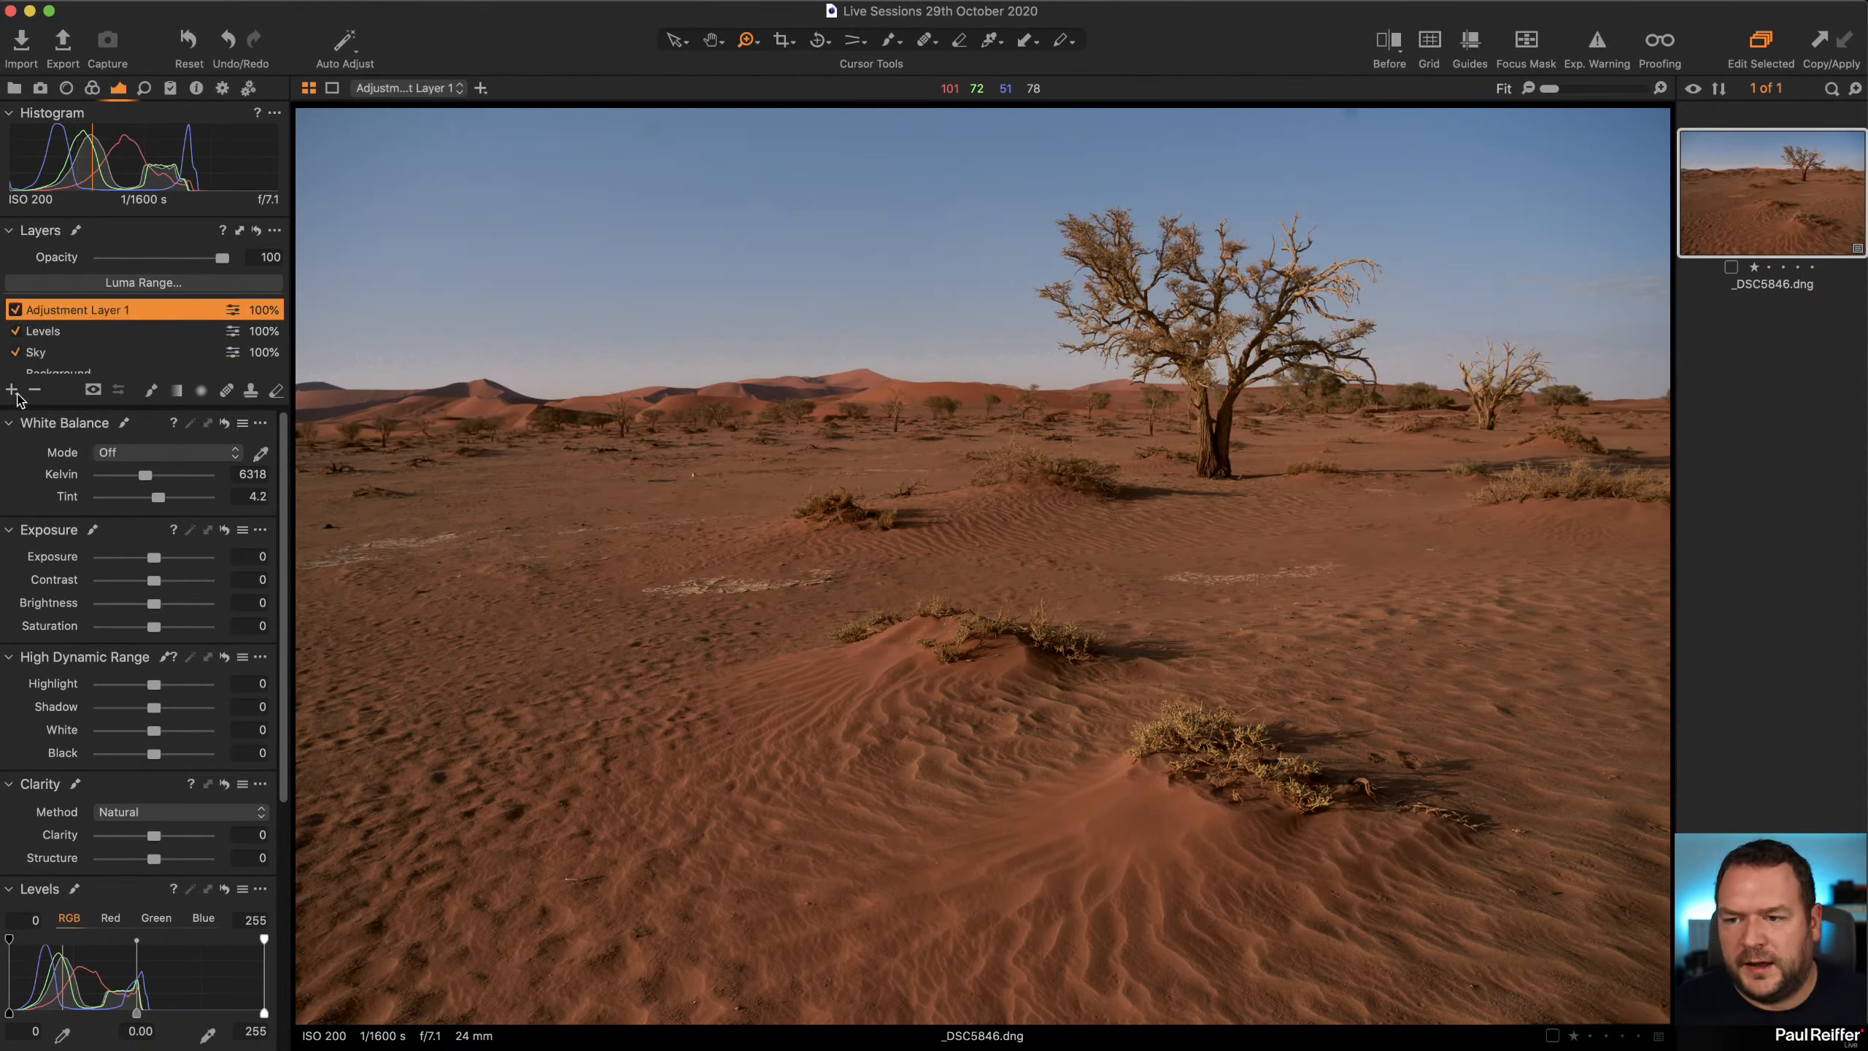
double_click(58, 310)
text(Shadows)
key(Return)
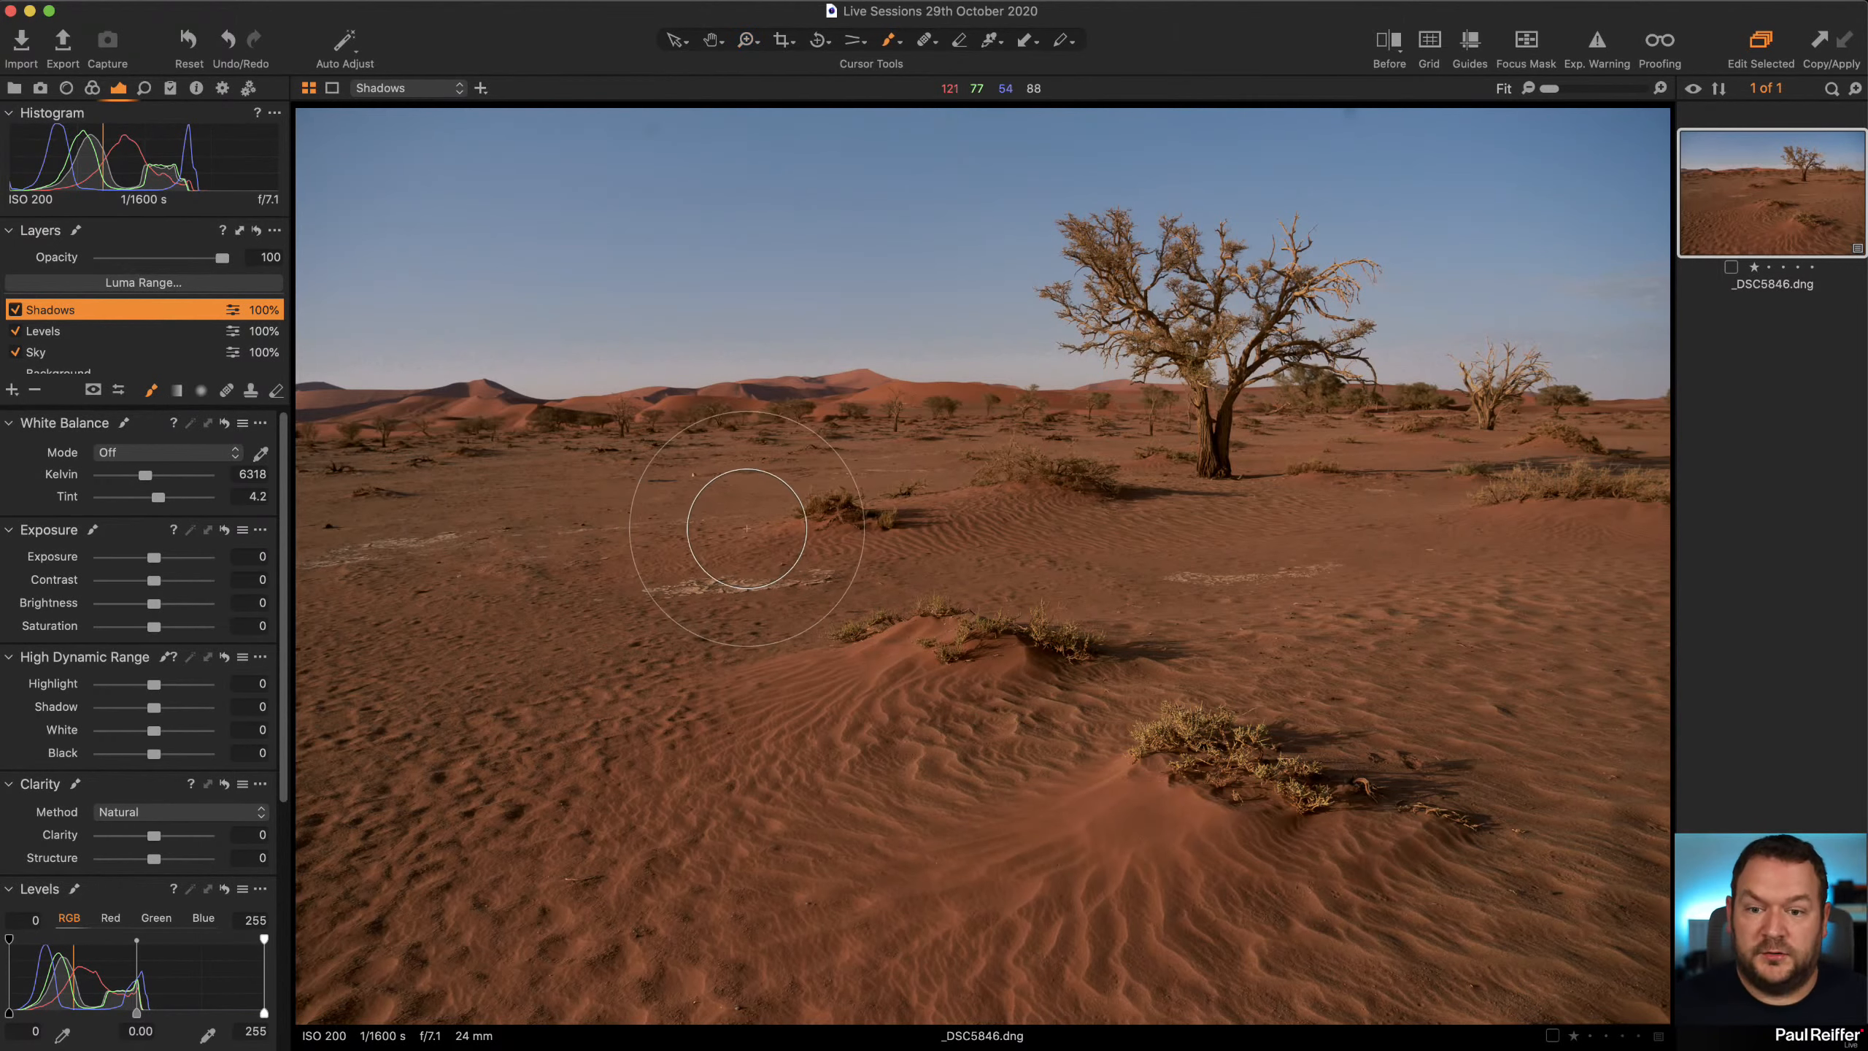
Brush the Shadows layer's mask over the desert floor around the two sunlit sand mounds and set its exposure to -0.8
right_click(609, 555)
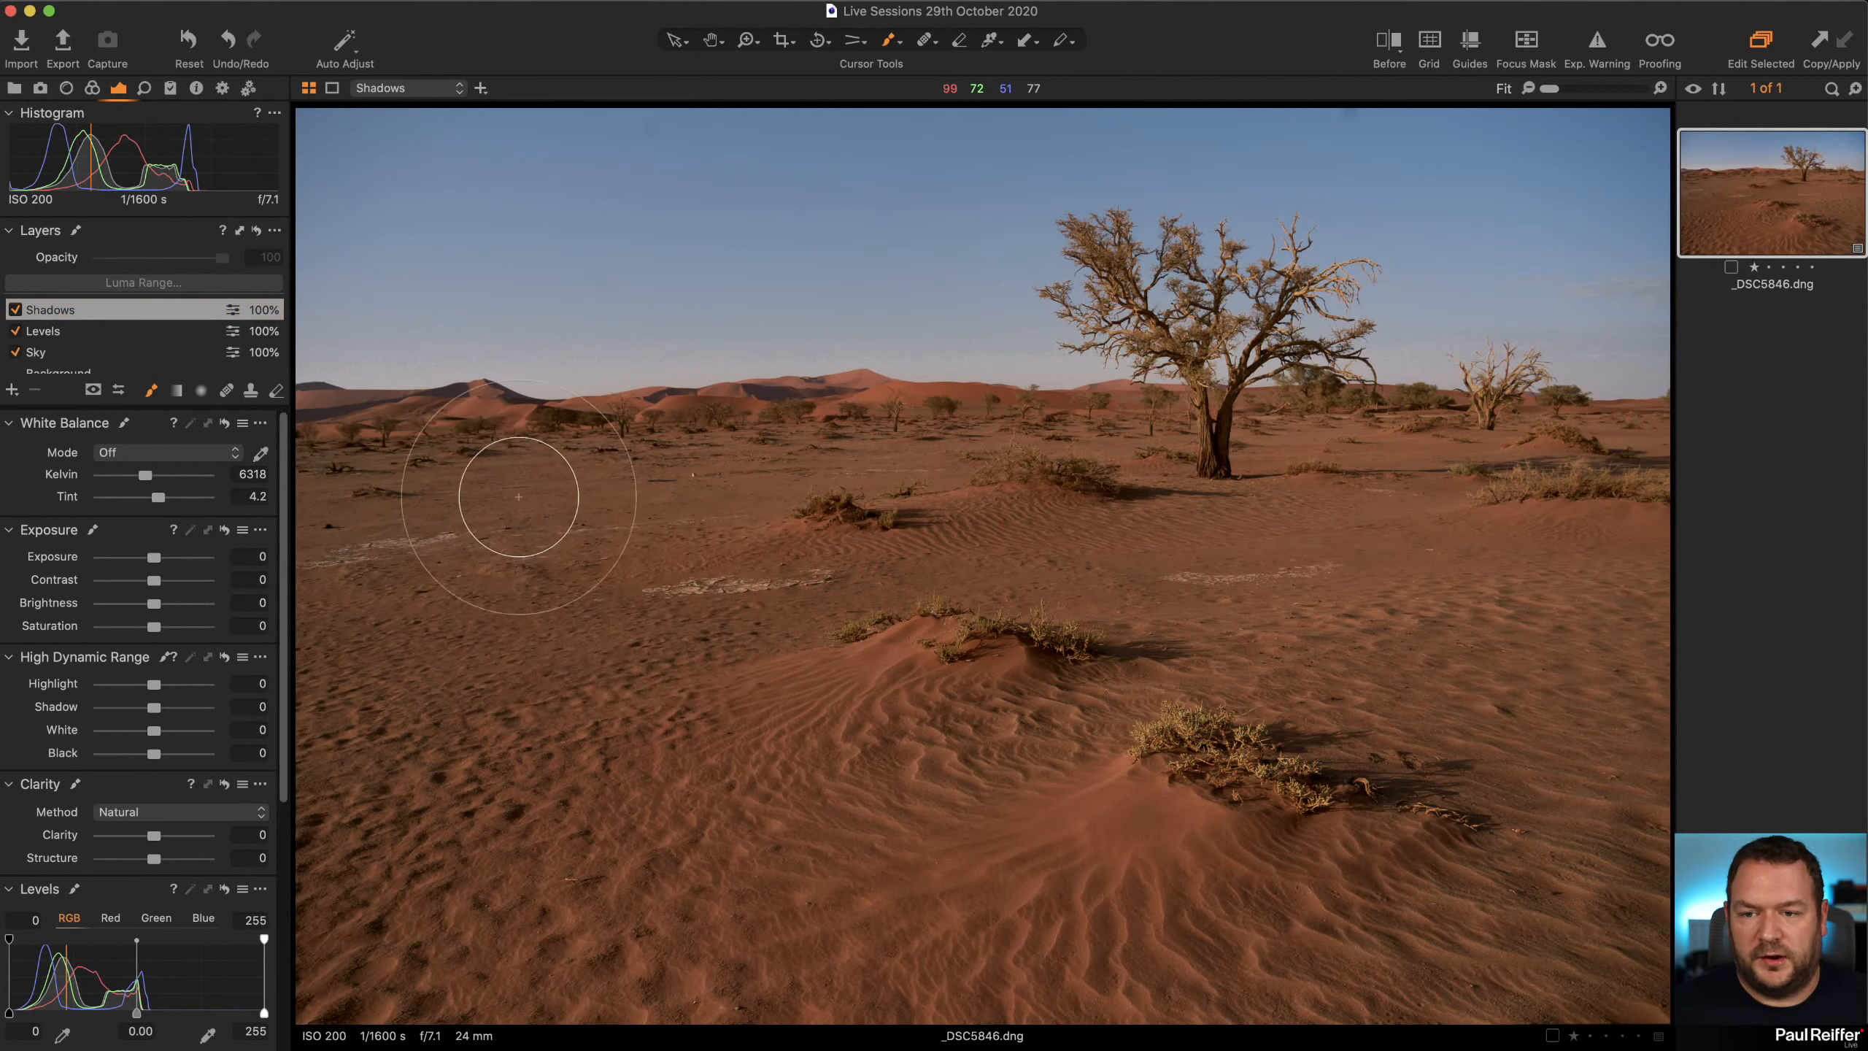
mouse_move(596, 568)
mouse_down()
mouse_move(616, 534)
mouse_move(595, 491)
mouse_move(410, 623)
mouse_move(397, 672)
mouse_move(822, 561)
mouse_move(1066, 535)
mouse_move(815, 486)
mouse_move(1345, 659)
mouse_move(960, 739)
mouse_move(605, 771)
mouse_move(548, 742)
mouse_move(661, 878)
mouse_move(519, 917)
mouse_move(880, 853)
mouse_move(830, 966)
mouse_move(1440, 988)
mouse_move(1505, 914)
mouse_move(1497, 777)
mouse_move(1446, 702)
mouse_move(1666, 955)
mouse_move(1560, 1015)
mouse_move(1638, 647)
mouse_move(1328, 585)
mouse_move(1569, 602)
mouse_move(1259, 481)
mouse_move(1248, 455)
mouse_move(1395, 461)
mouse_move(1165, 539)
mouse_move(1288, 615)
mouse_move(1045, 713)
mouse_move(318, 917)
mouse_move(489, 893)
mouse_move(1294, 1023)
mouse_move(1551, 923)
mouse_move(1636, 800)
mouse_move(1473, 587)
mouse_move(1632, 630)
mouse_move(1349, 553)
mouse_move(795, 575)
mouse_move(418, 700)
mouse_move(346, 838)
mouse_move(226, 886)
mouse_move(413, 565)
mouse_move(297, 631)
mouse_move(684, 496)
mouse_move(243, 540)
mouse_move(405, 560)
mouse_move(1110, 522)
mouse_move(579, 599)
mouse_move(594, 702)
mouse_move(349, 836)
mouse_move(917, 770)
mouse_up()
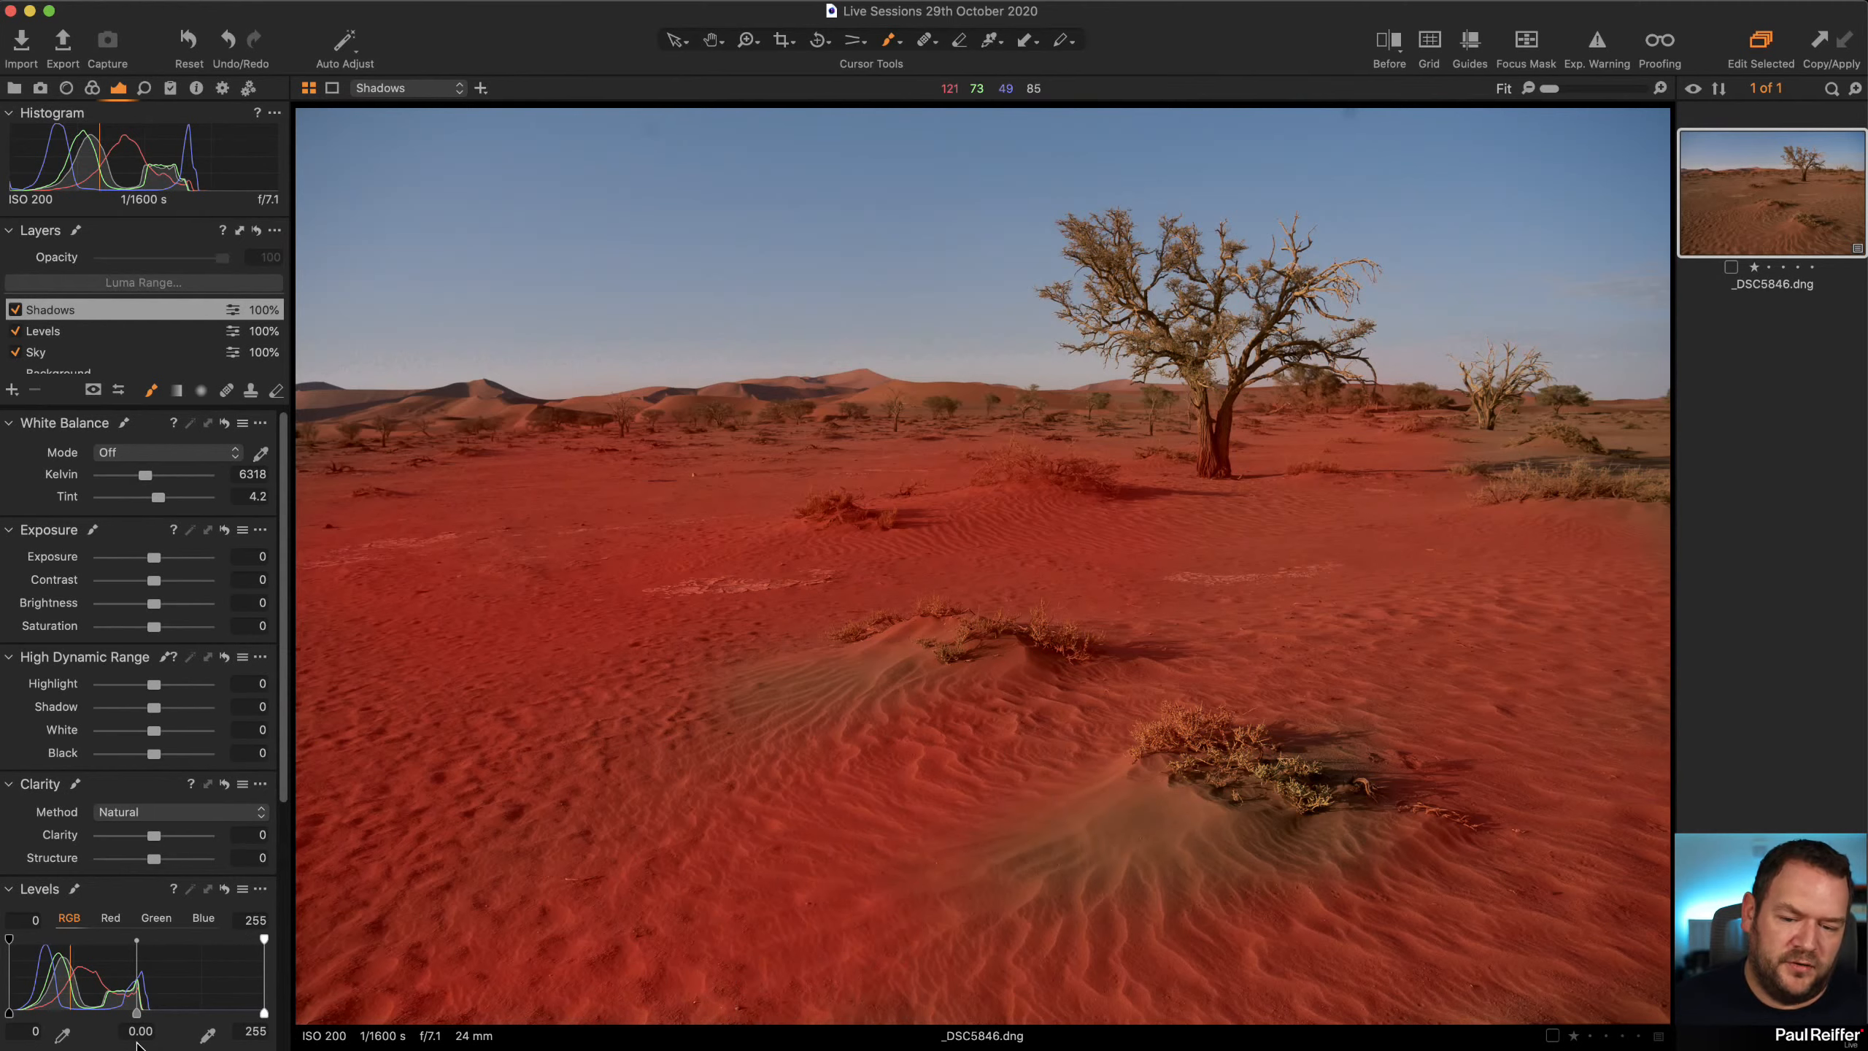
mouse_move(1388, 955)
mouse_down()
mouse_move(1671, 993)
mouse_move(1615, 969)
mouse_move(1603, 689)
mouse_move(1511, 664)
mouse_move(1603, 620)
mouse_move(1496, 619)
mouse_move(1547, 572)
mouse_up()
mouse_move(1305, 784)
mouse_down()
mouse_move(1126, 659)
mouse_move(1115, 698)
mouse_move(634, 771)
mouse_up()
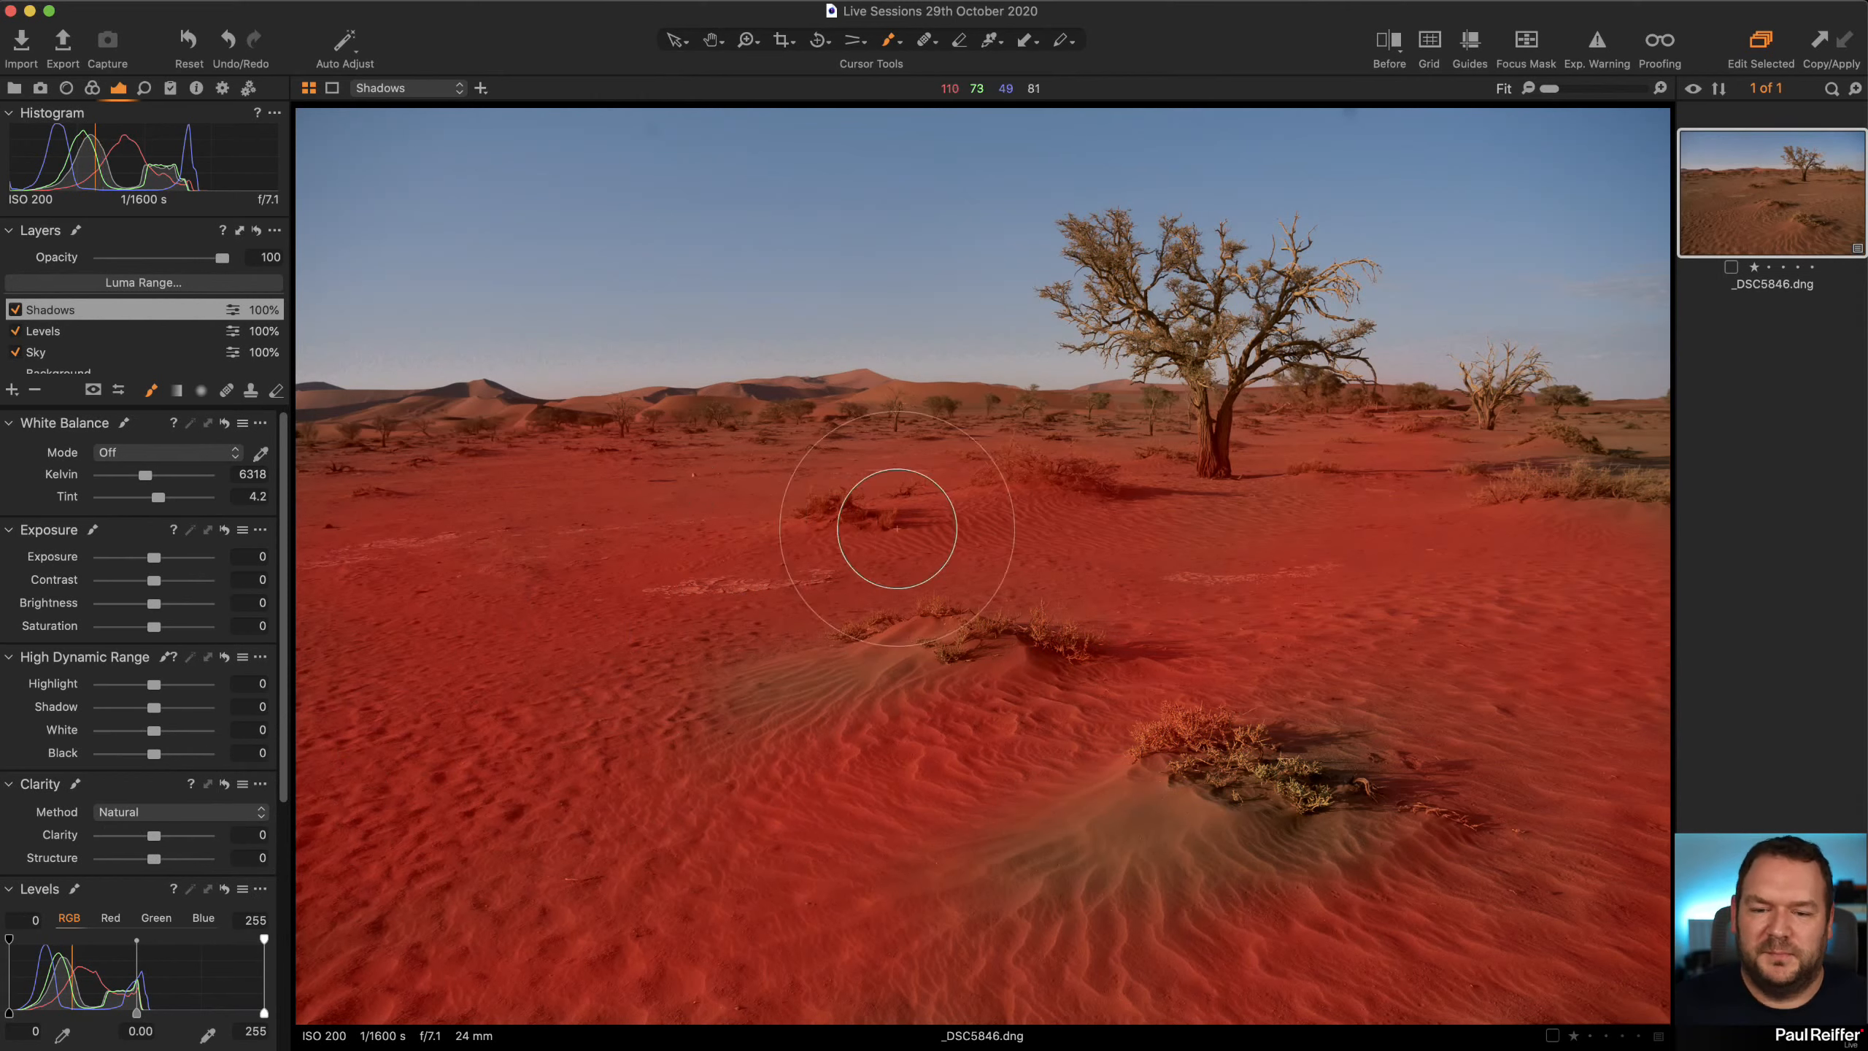
key(m)
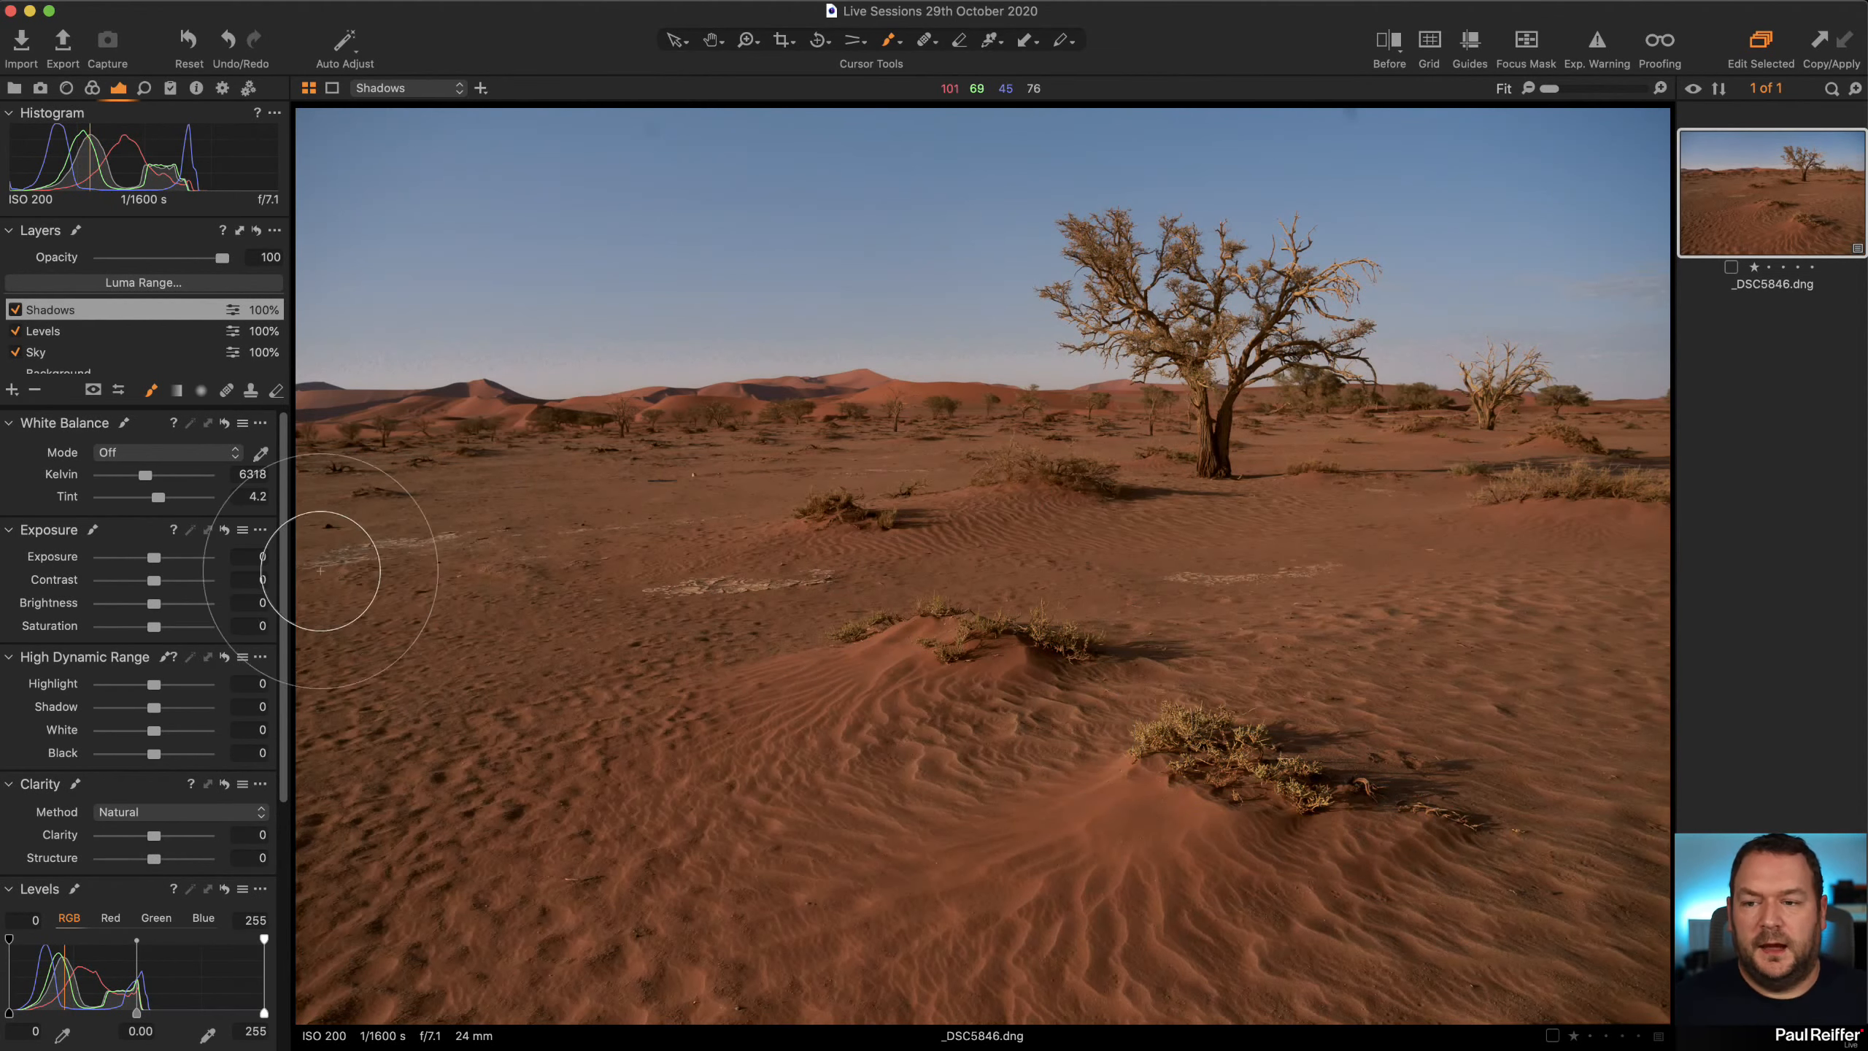
drag(156, 563, 144, 564)
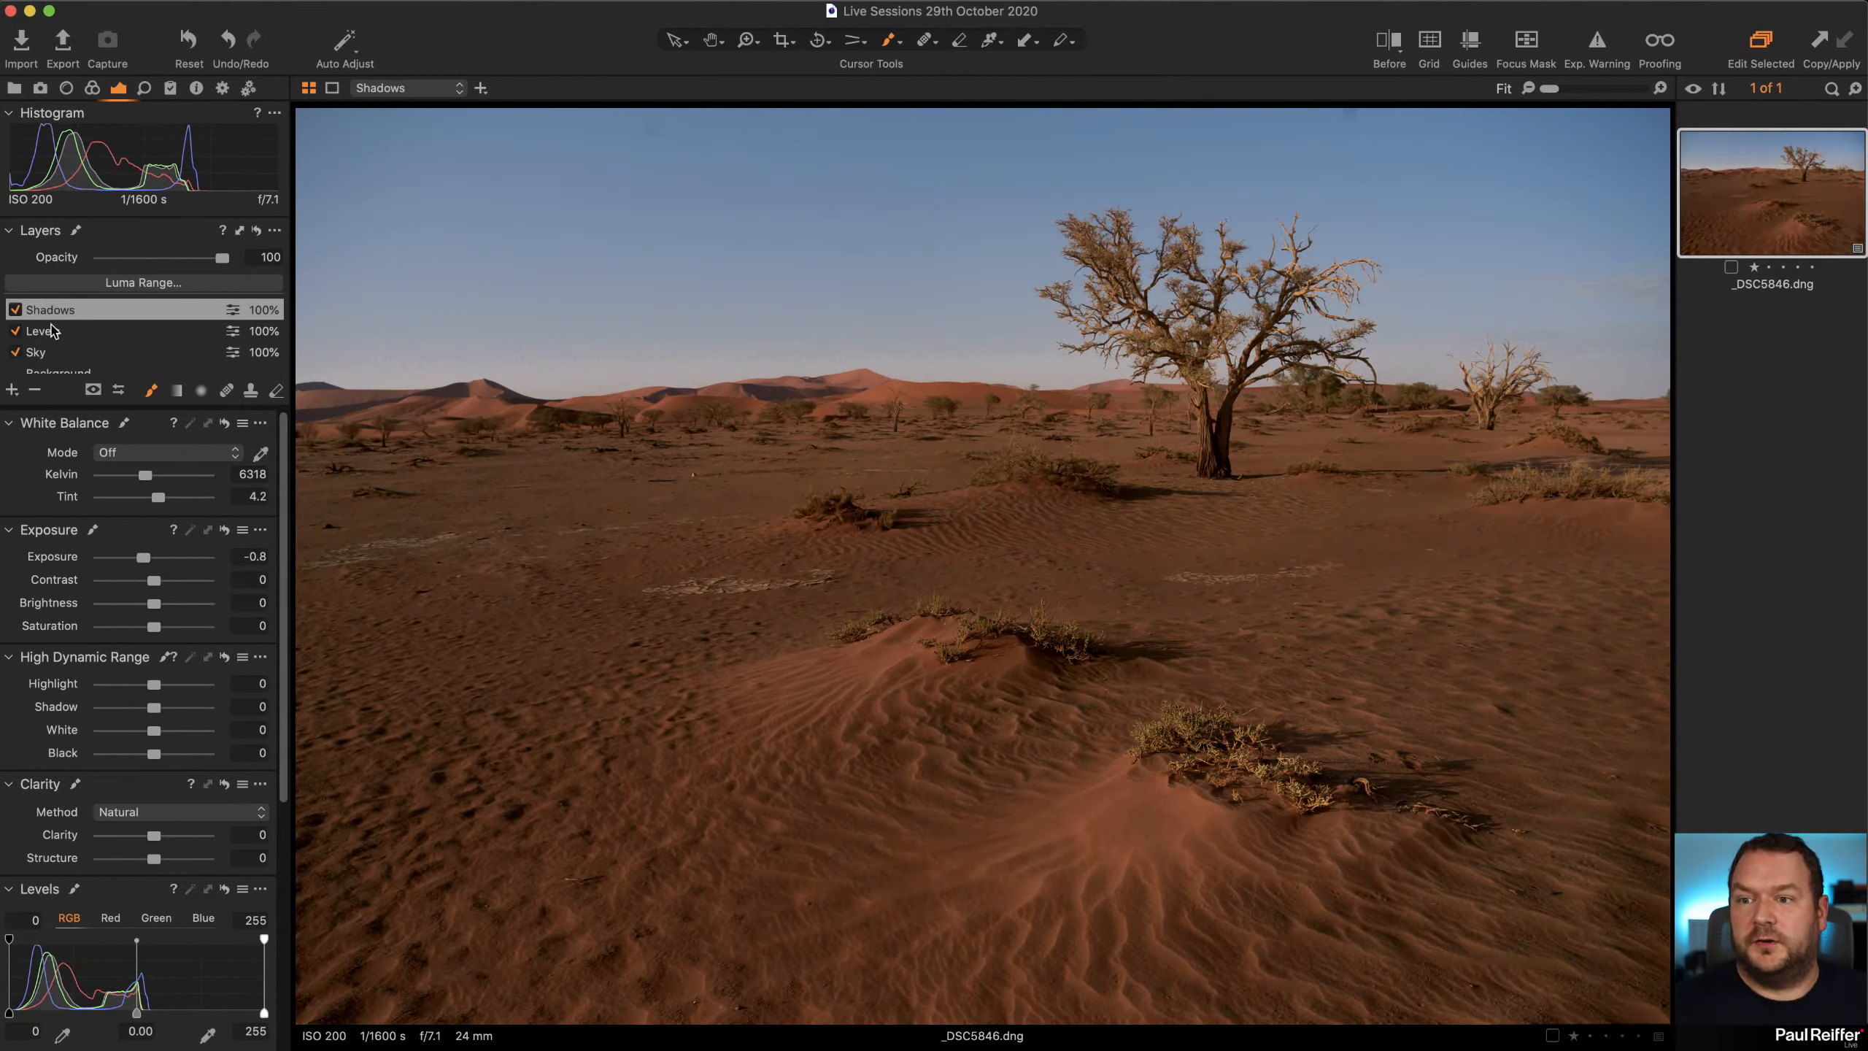
Set the Background layer's Brightness to 6, Clarity to 26 and Structure to 9
click(70, 368)
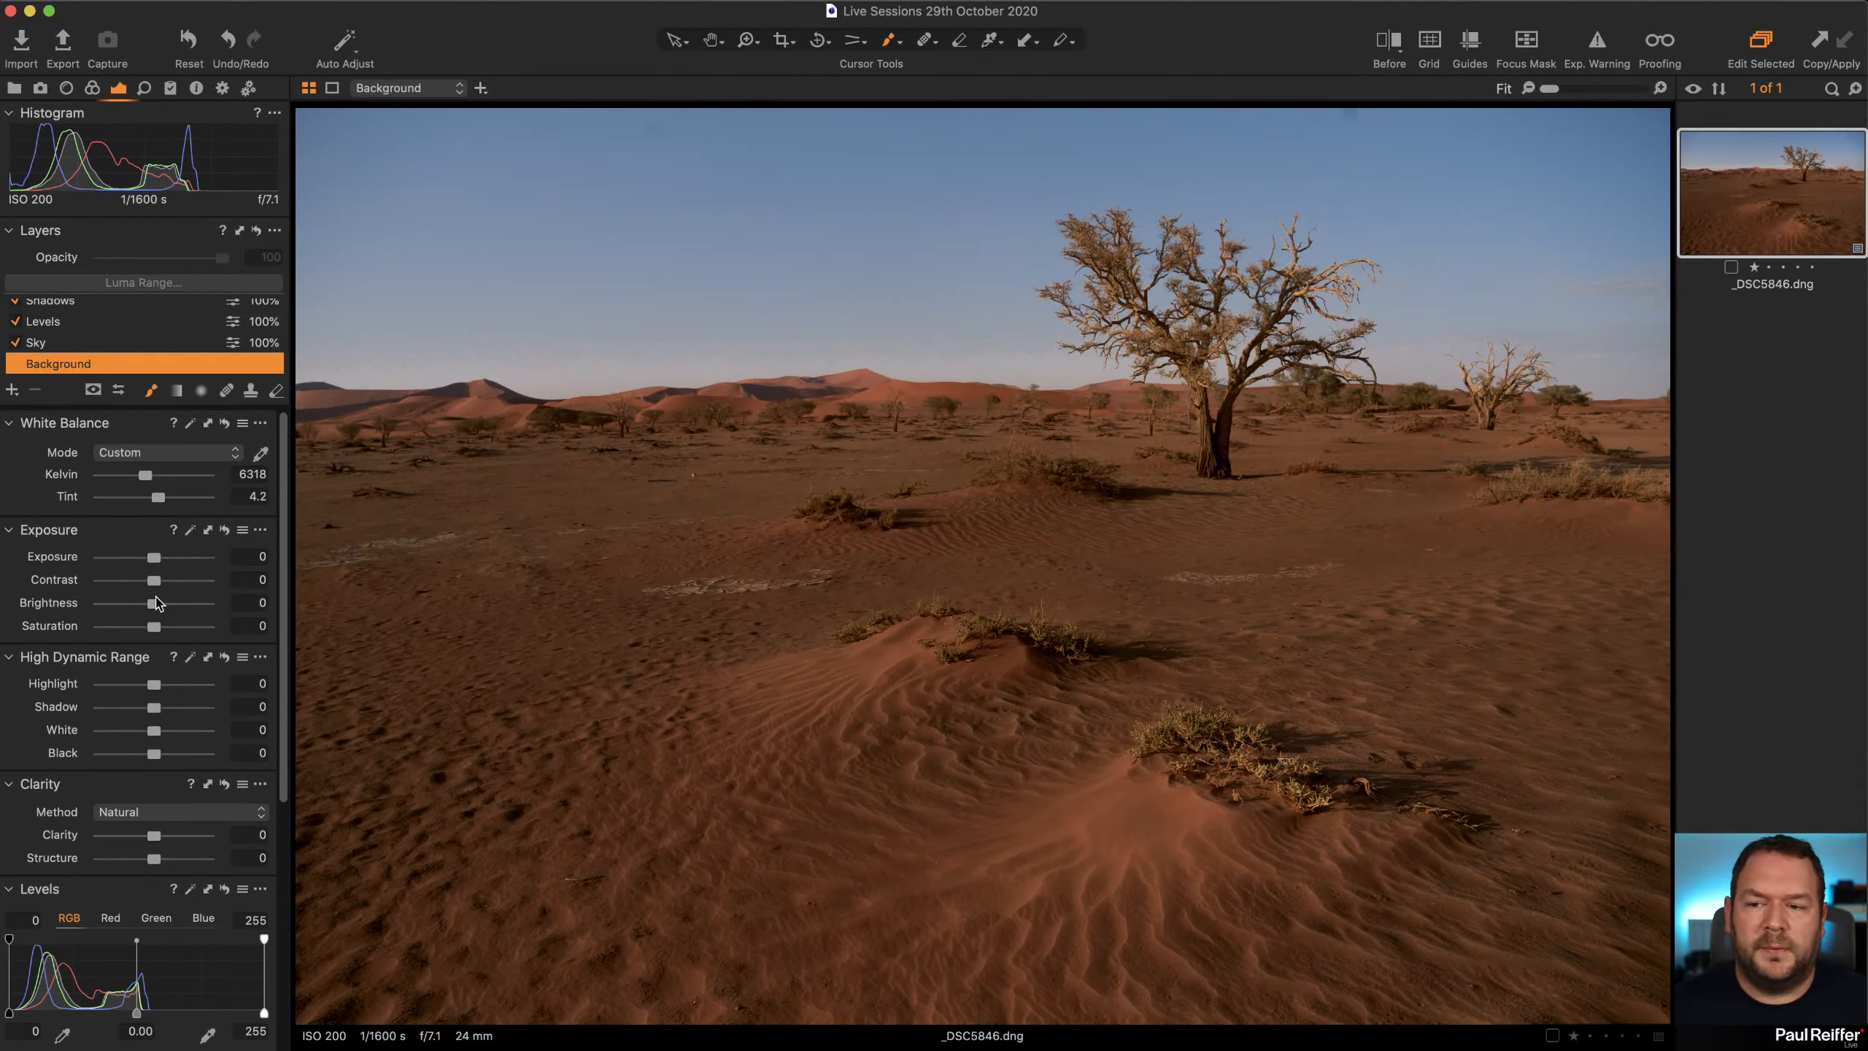
drag(155, 604, 161, 604)
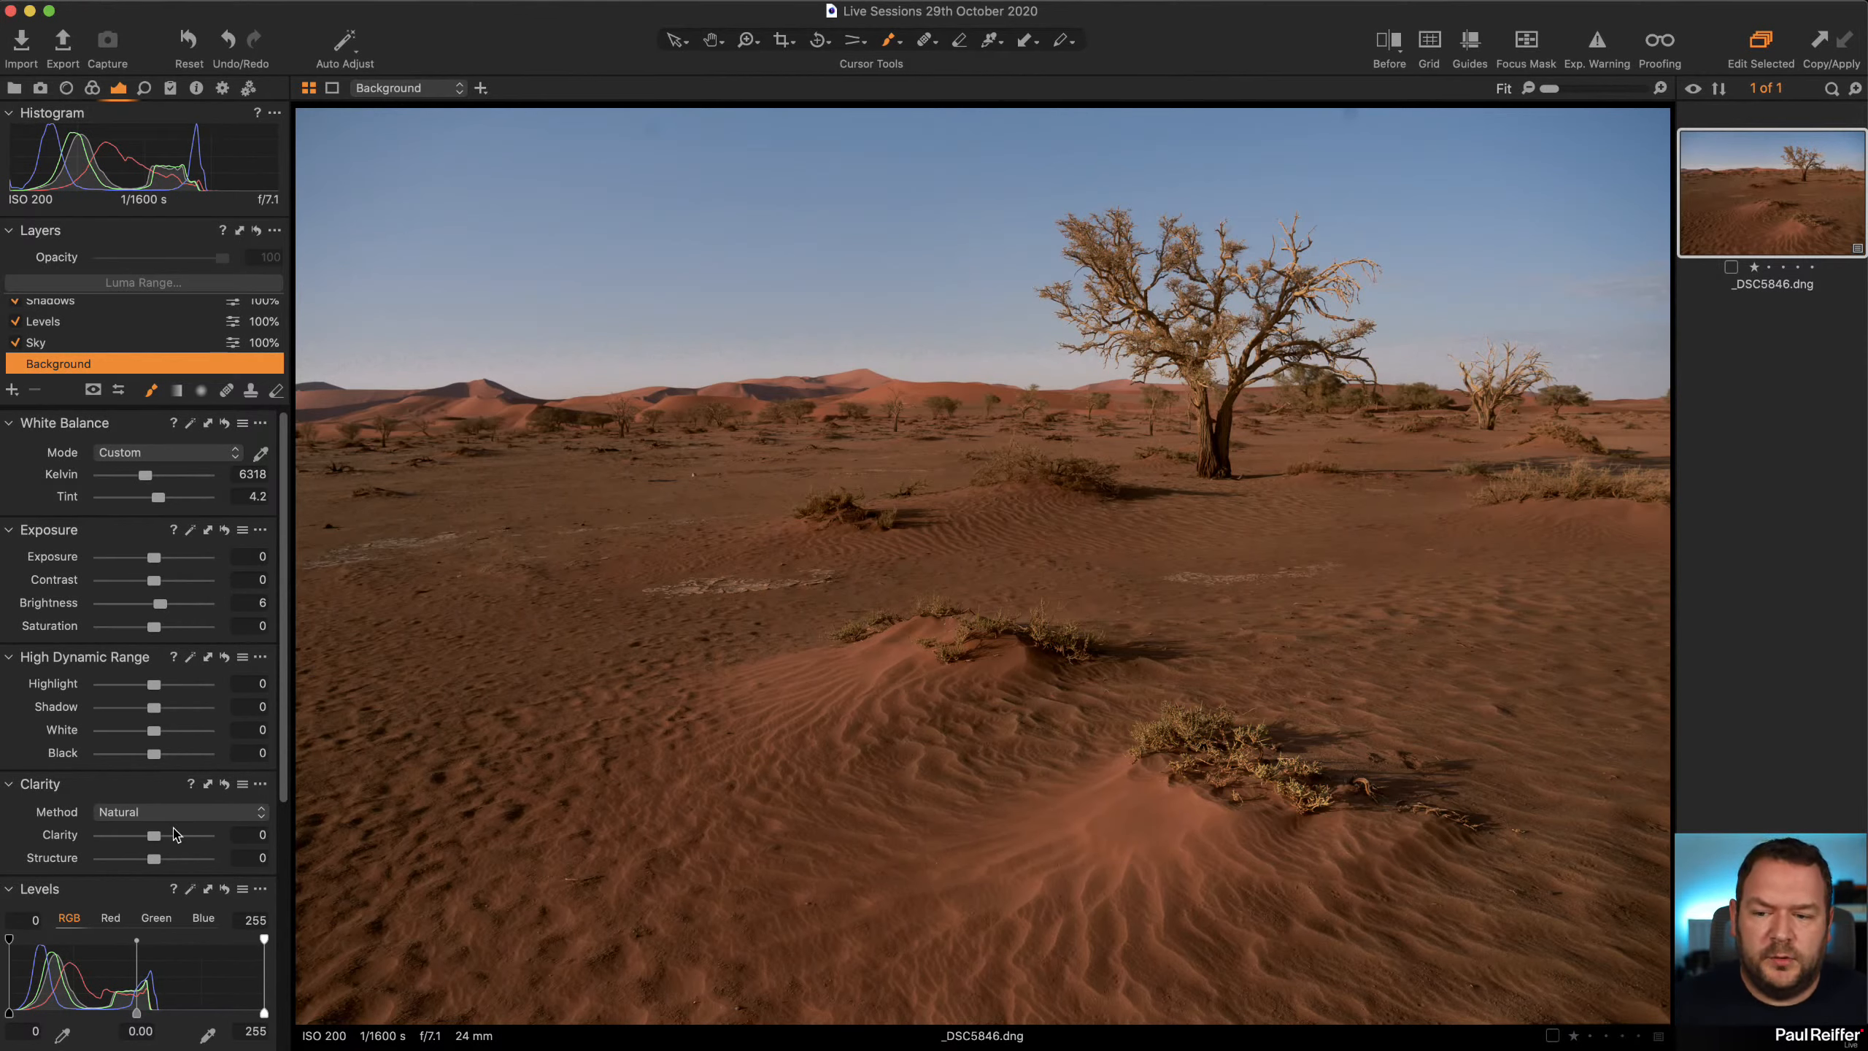
drag(157, 845, 170, 838)
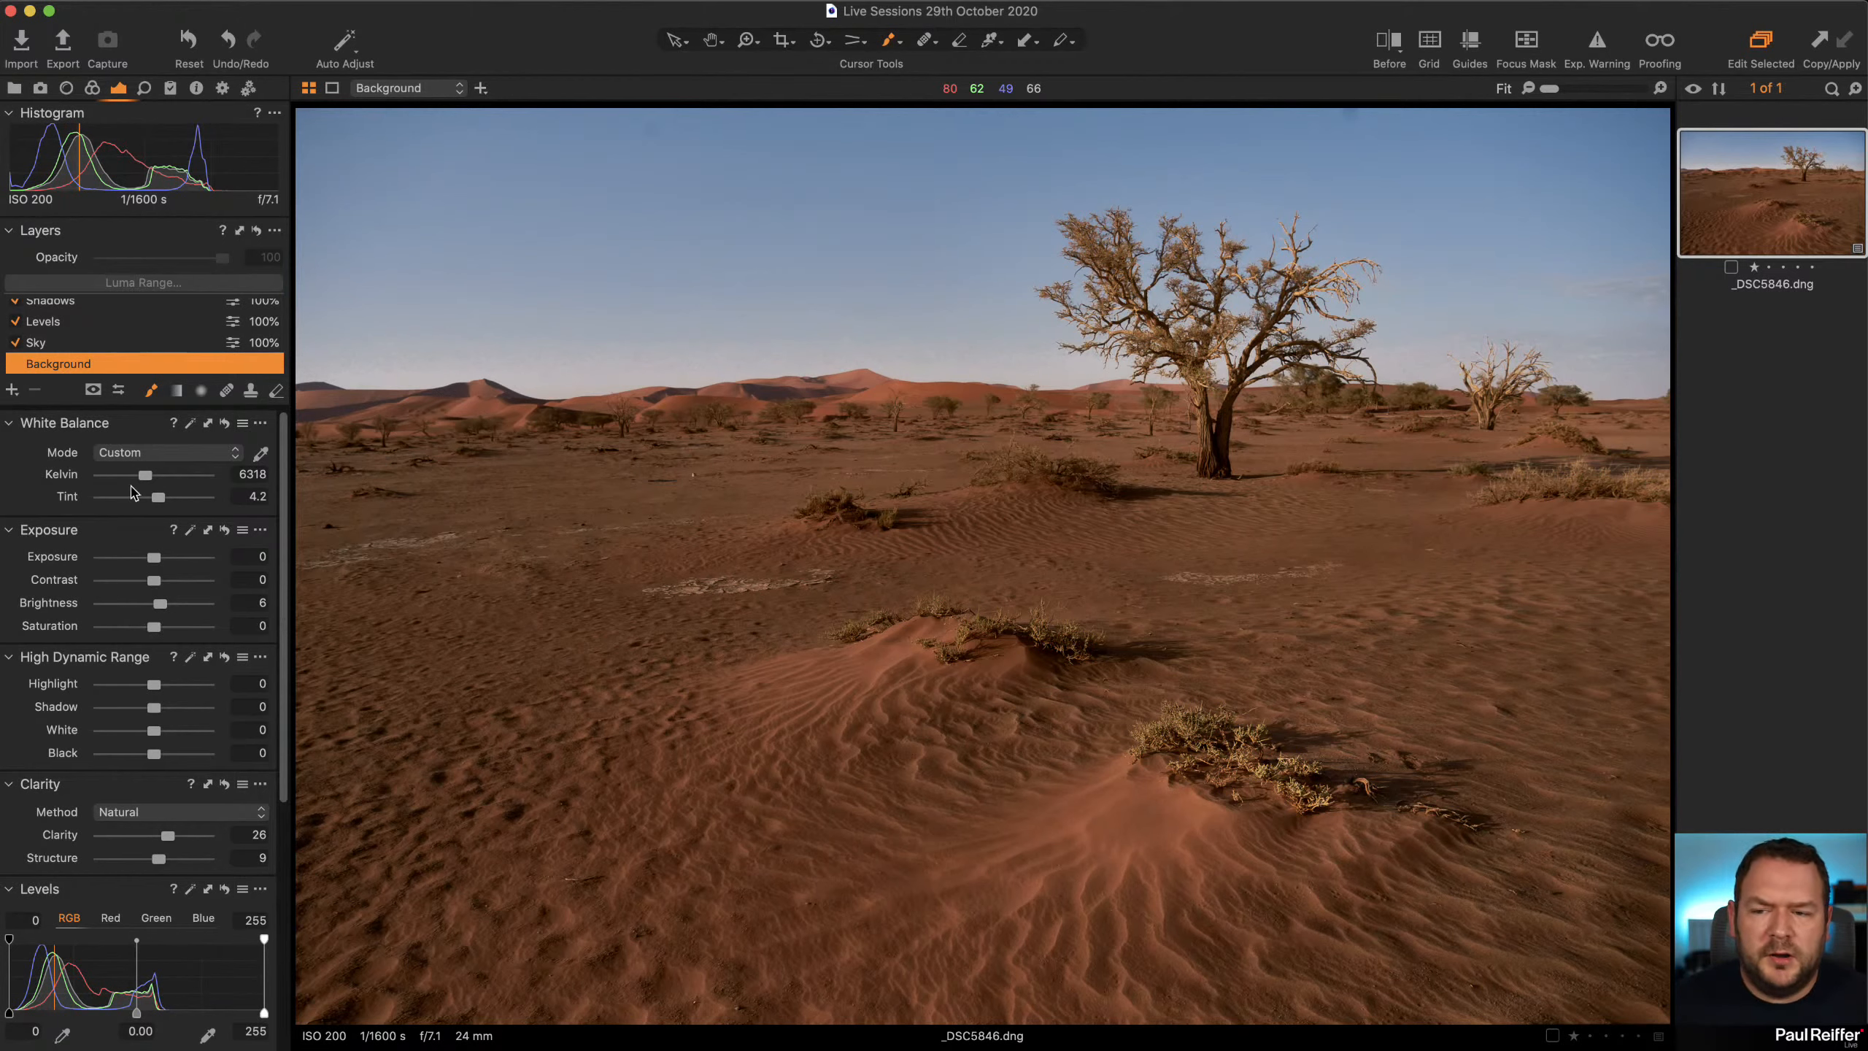
Add a new adjustment layer named Grad Left
click(12, 390)
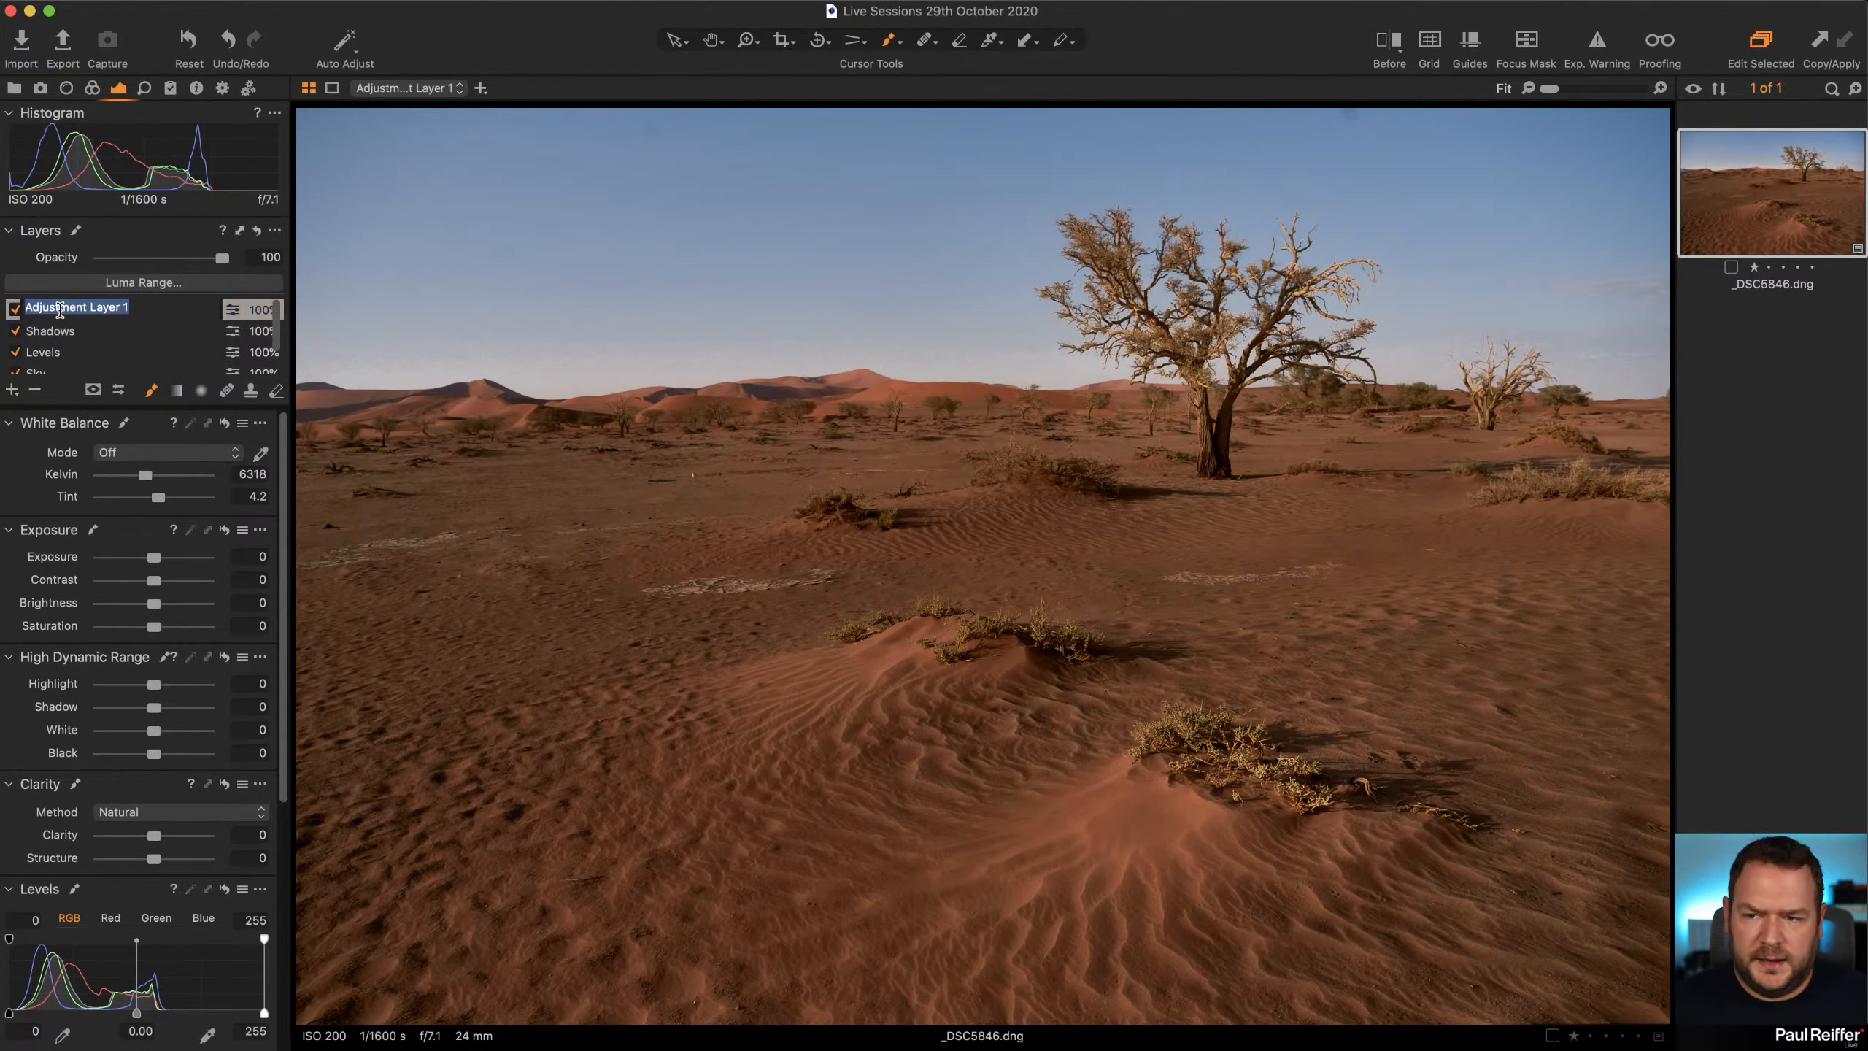
text(Grad Left)
key(Return)
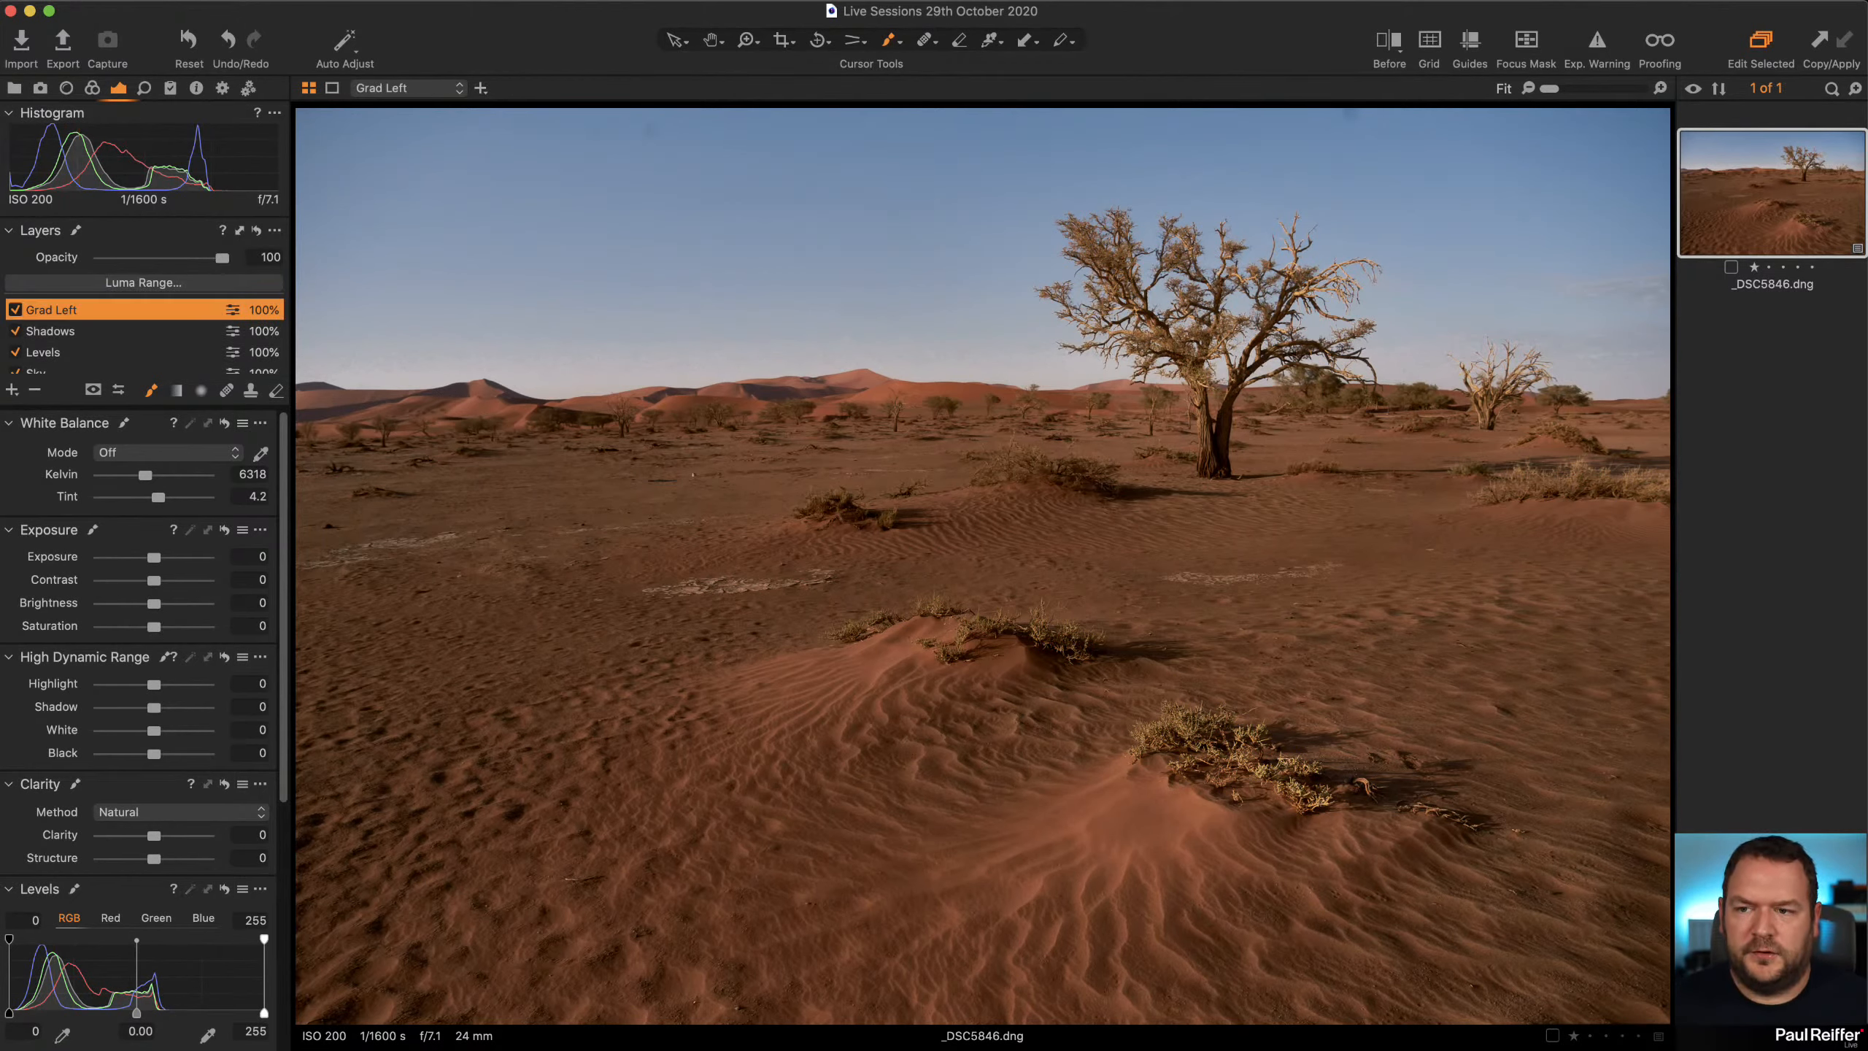
Draw a diagonal linear gradient mask fading from the photo's upper-left area toward the tree, and set the layer's exposure to -0.08
click(178, 390)
drag(455, 267, 1079, 723)
key(m)
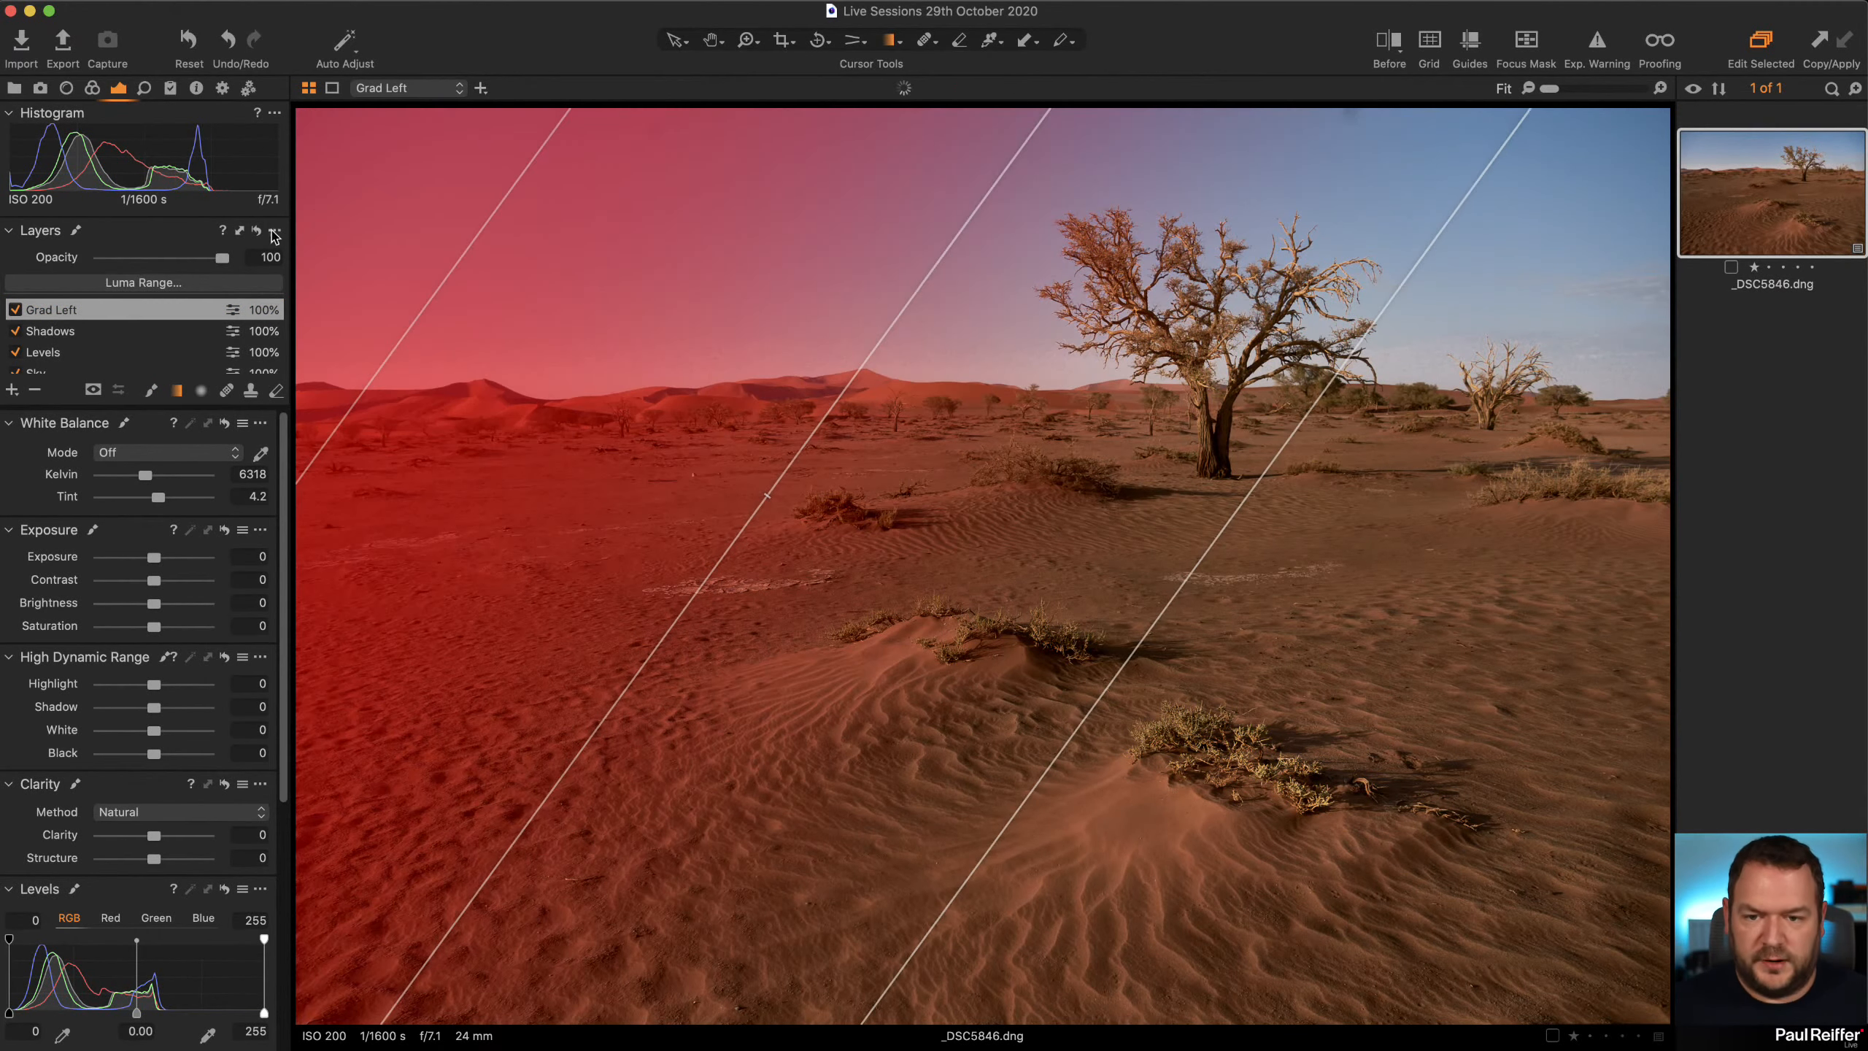
key(m)
drag(155, 559, 153, 560)
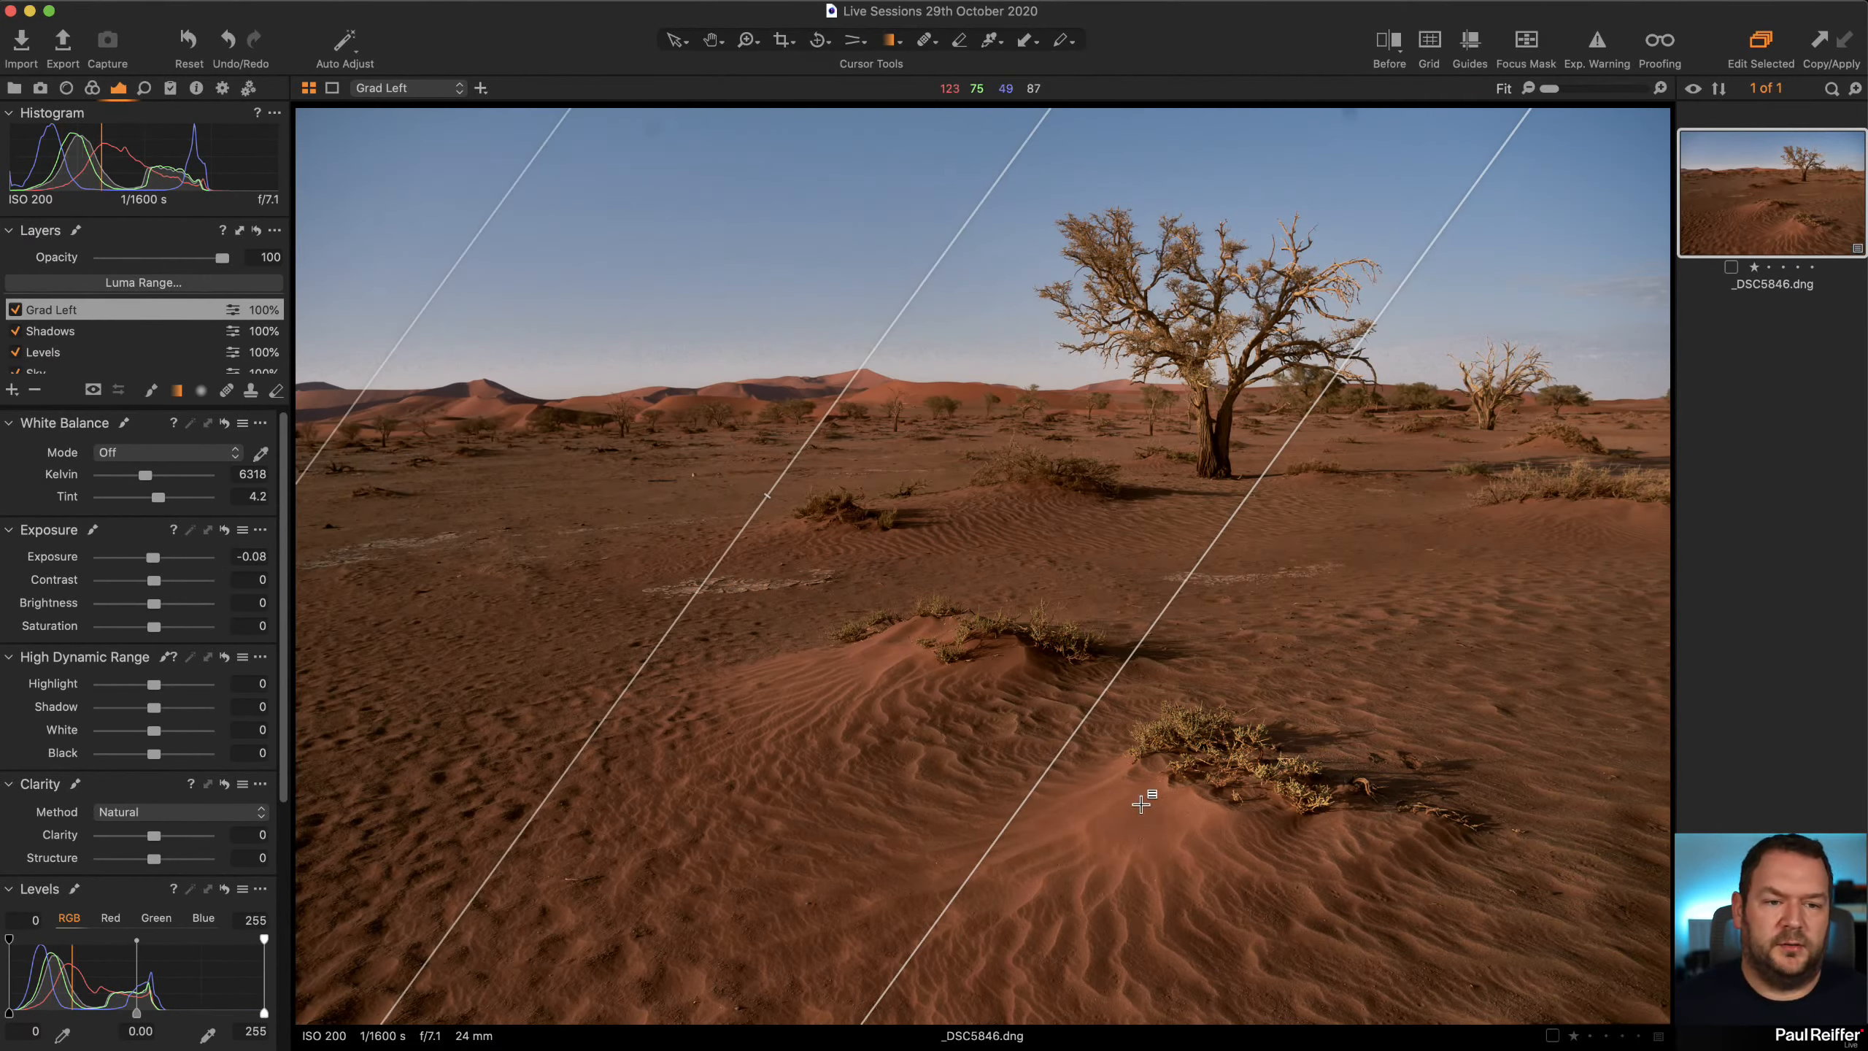
Add a new adjustment layer named Grad Right
click(13, 389)
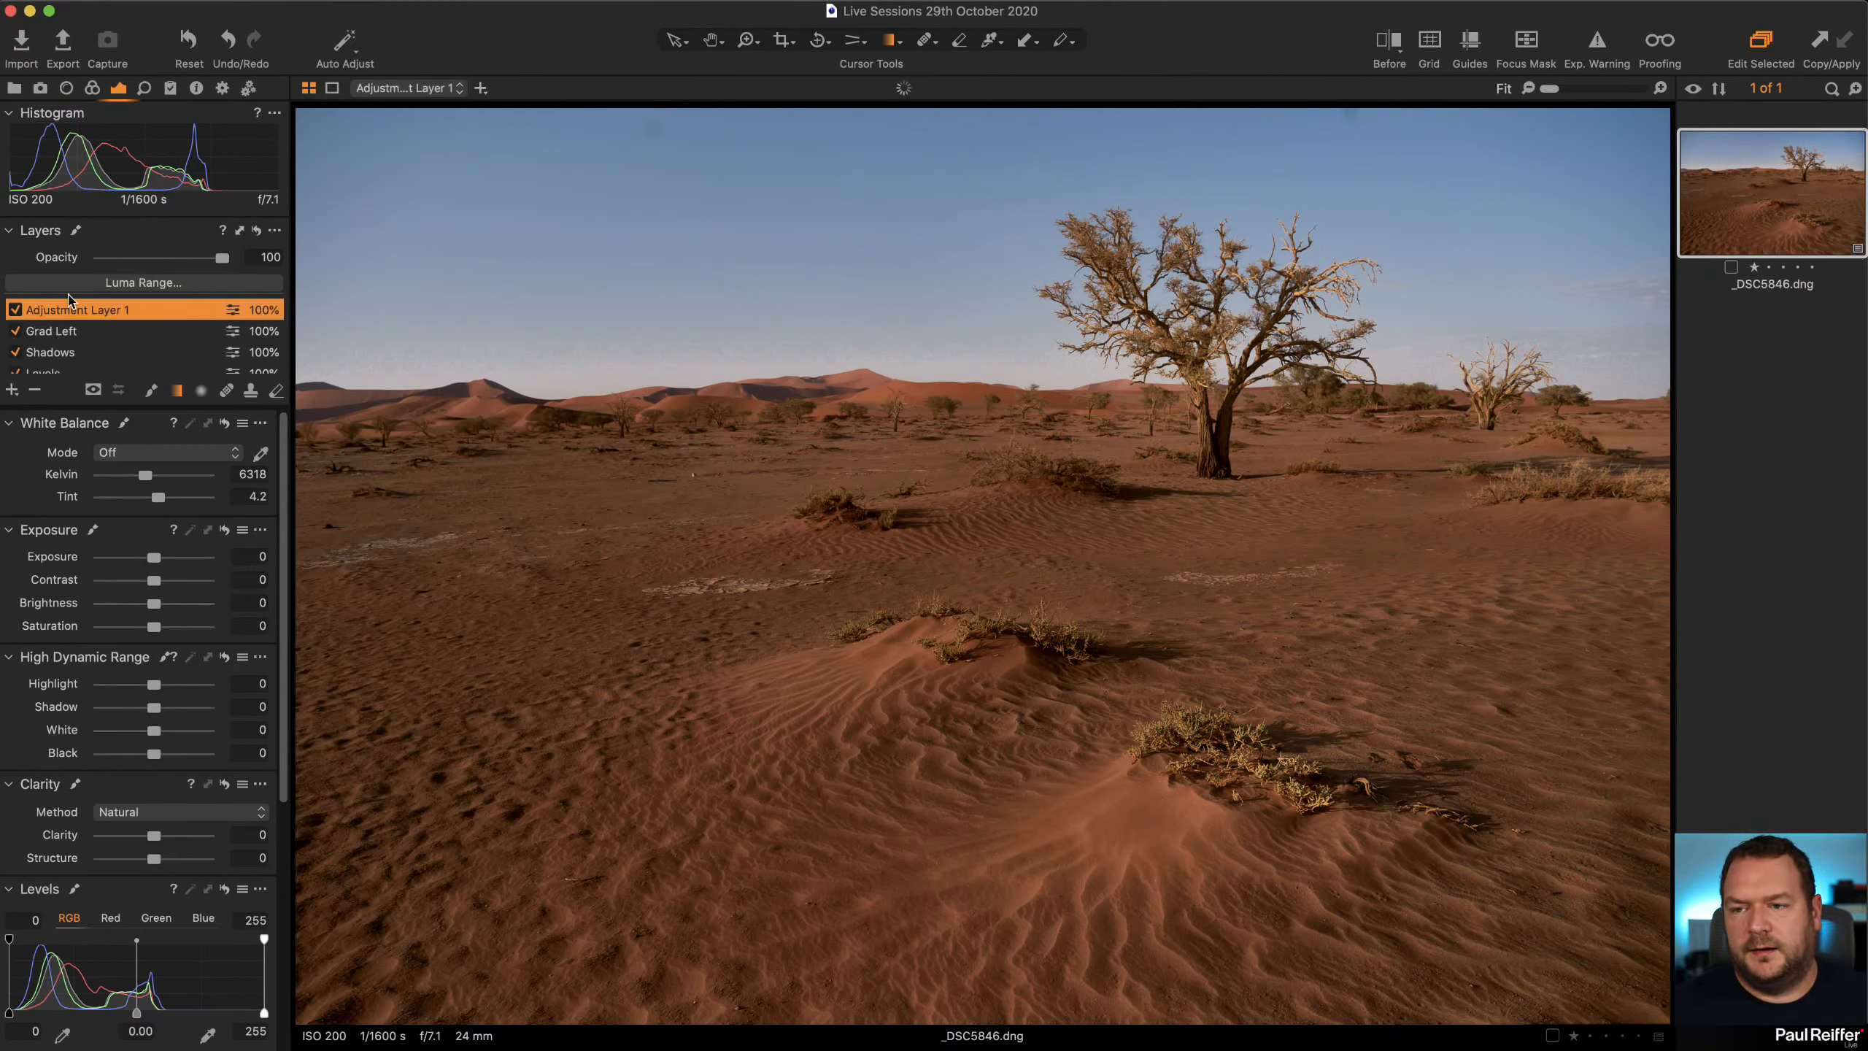
double_click(74, 312)
text(Grad Right)
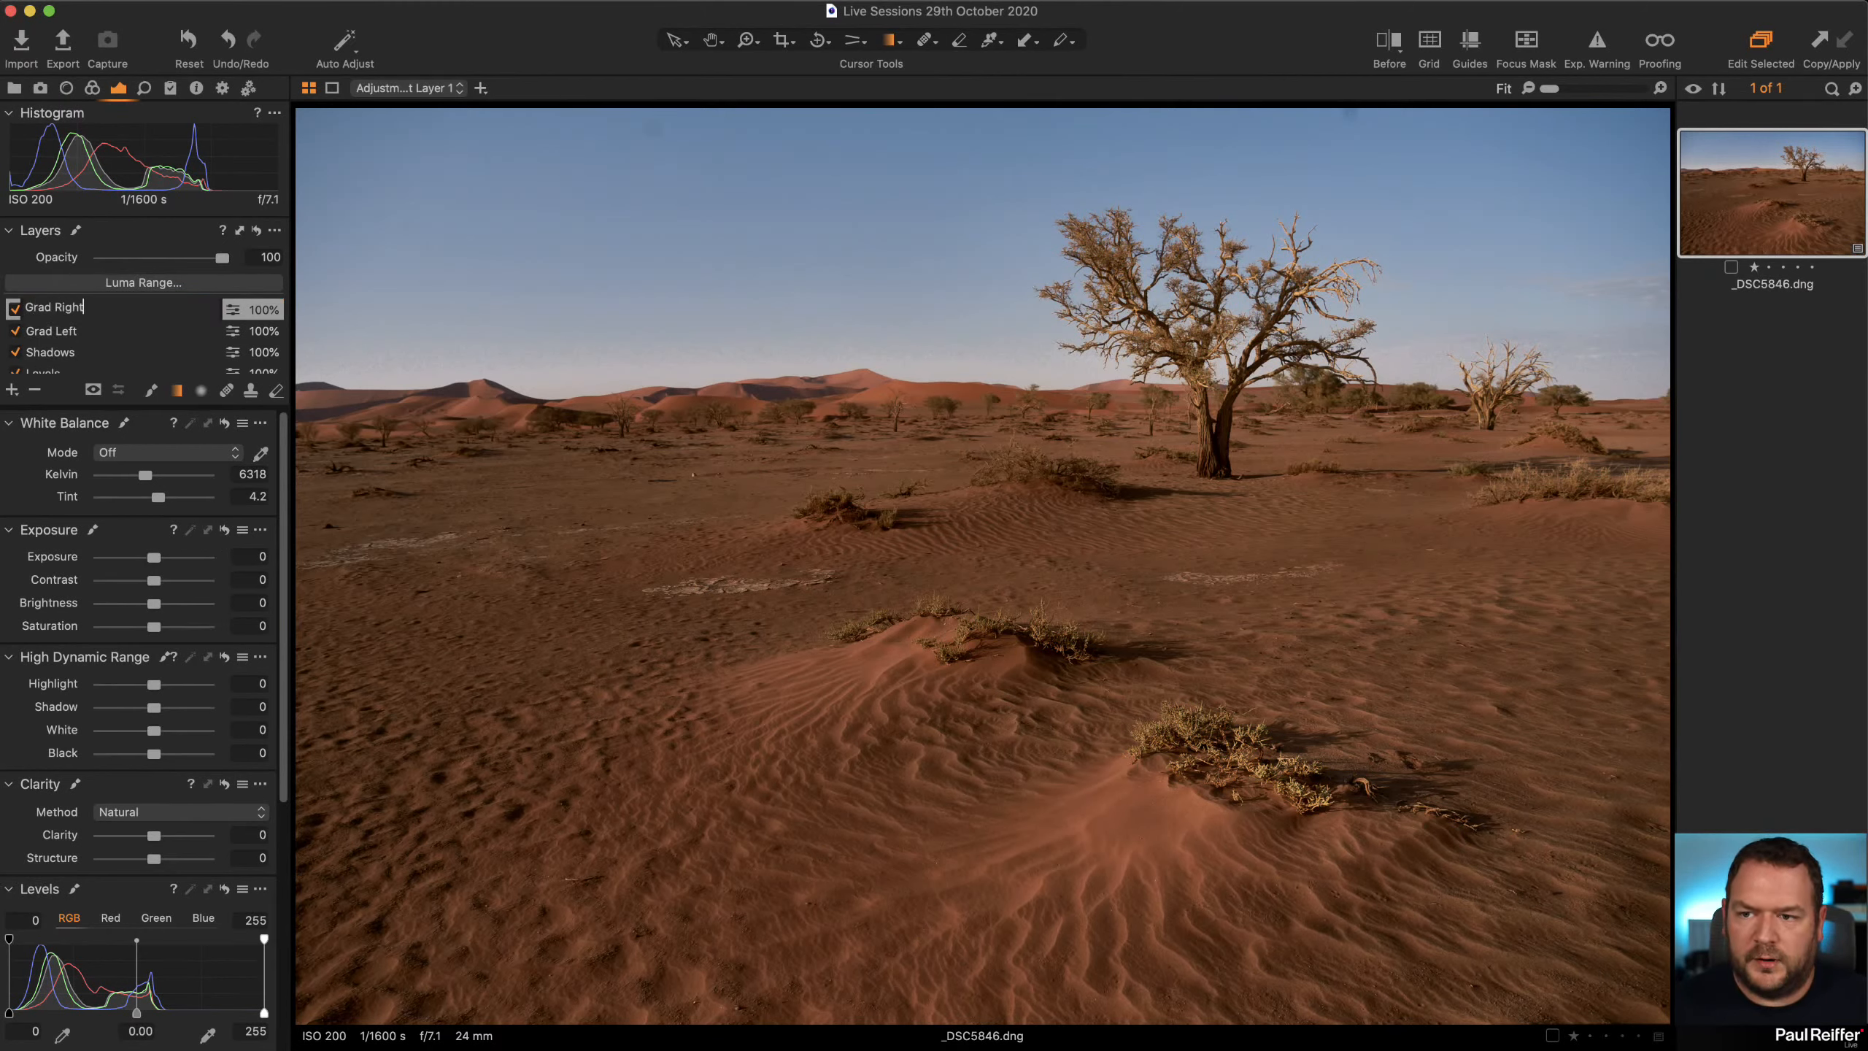
key(Return)
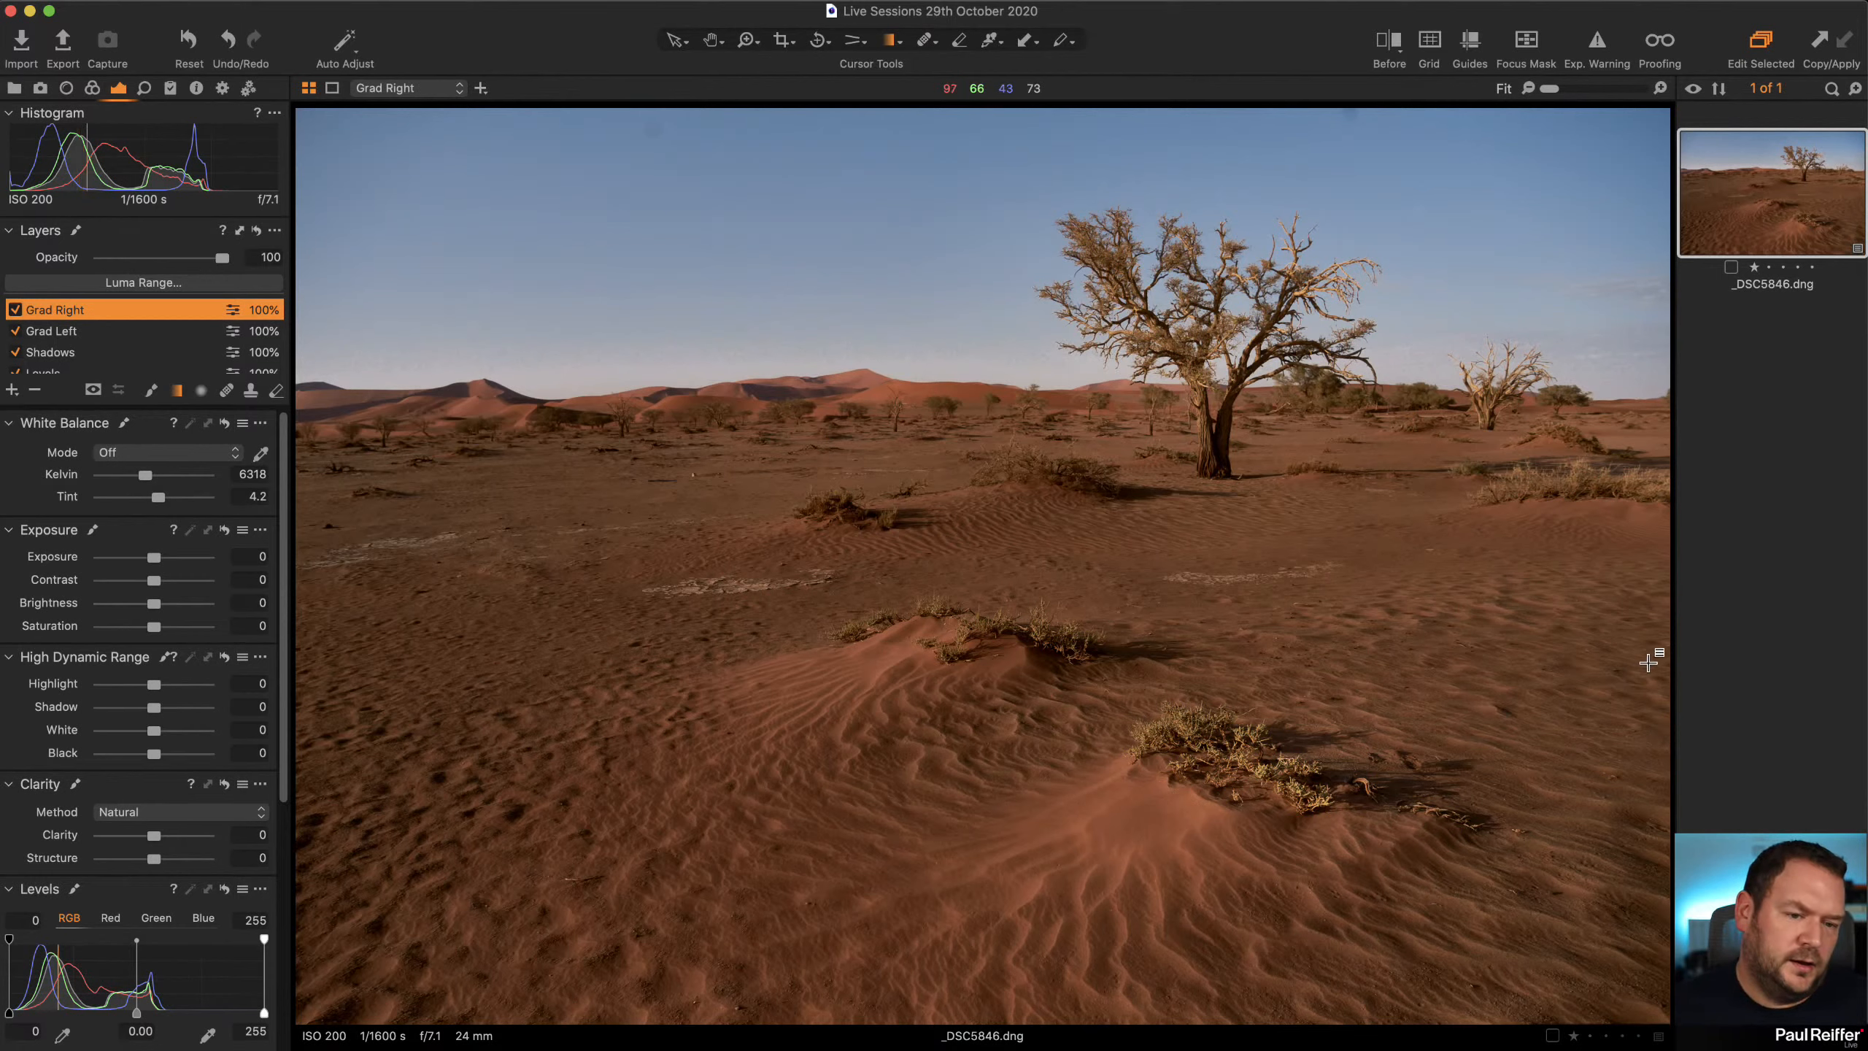
Draw a near-vertical linear gradient mask from the photo's right edge, set its exposure to -0.09, and widen its falloff past the tree
drag(1431, 661, 1369, 663)
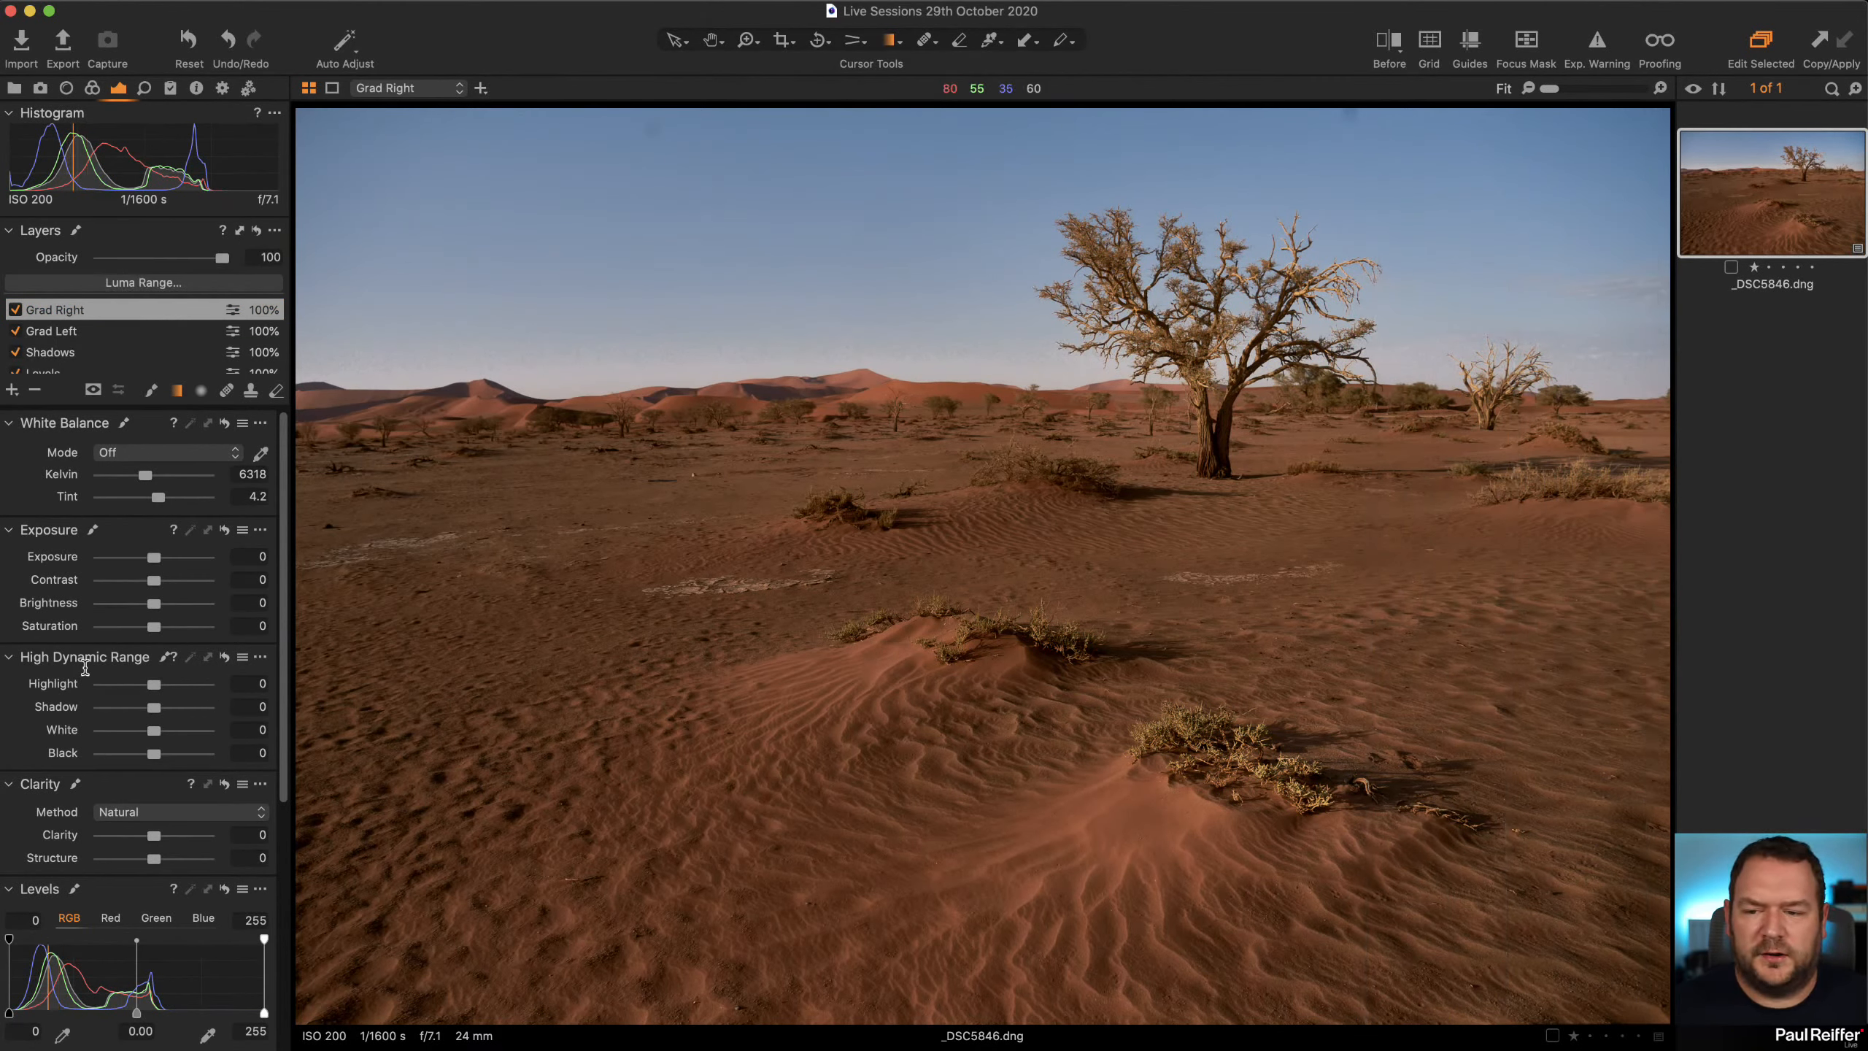
drag(157, 558, 159, 564)
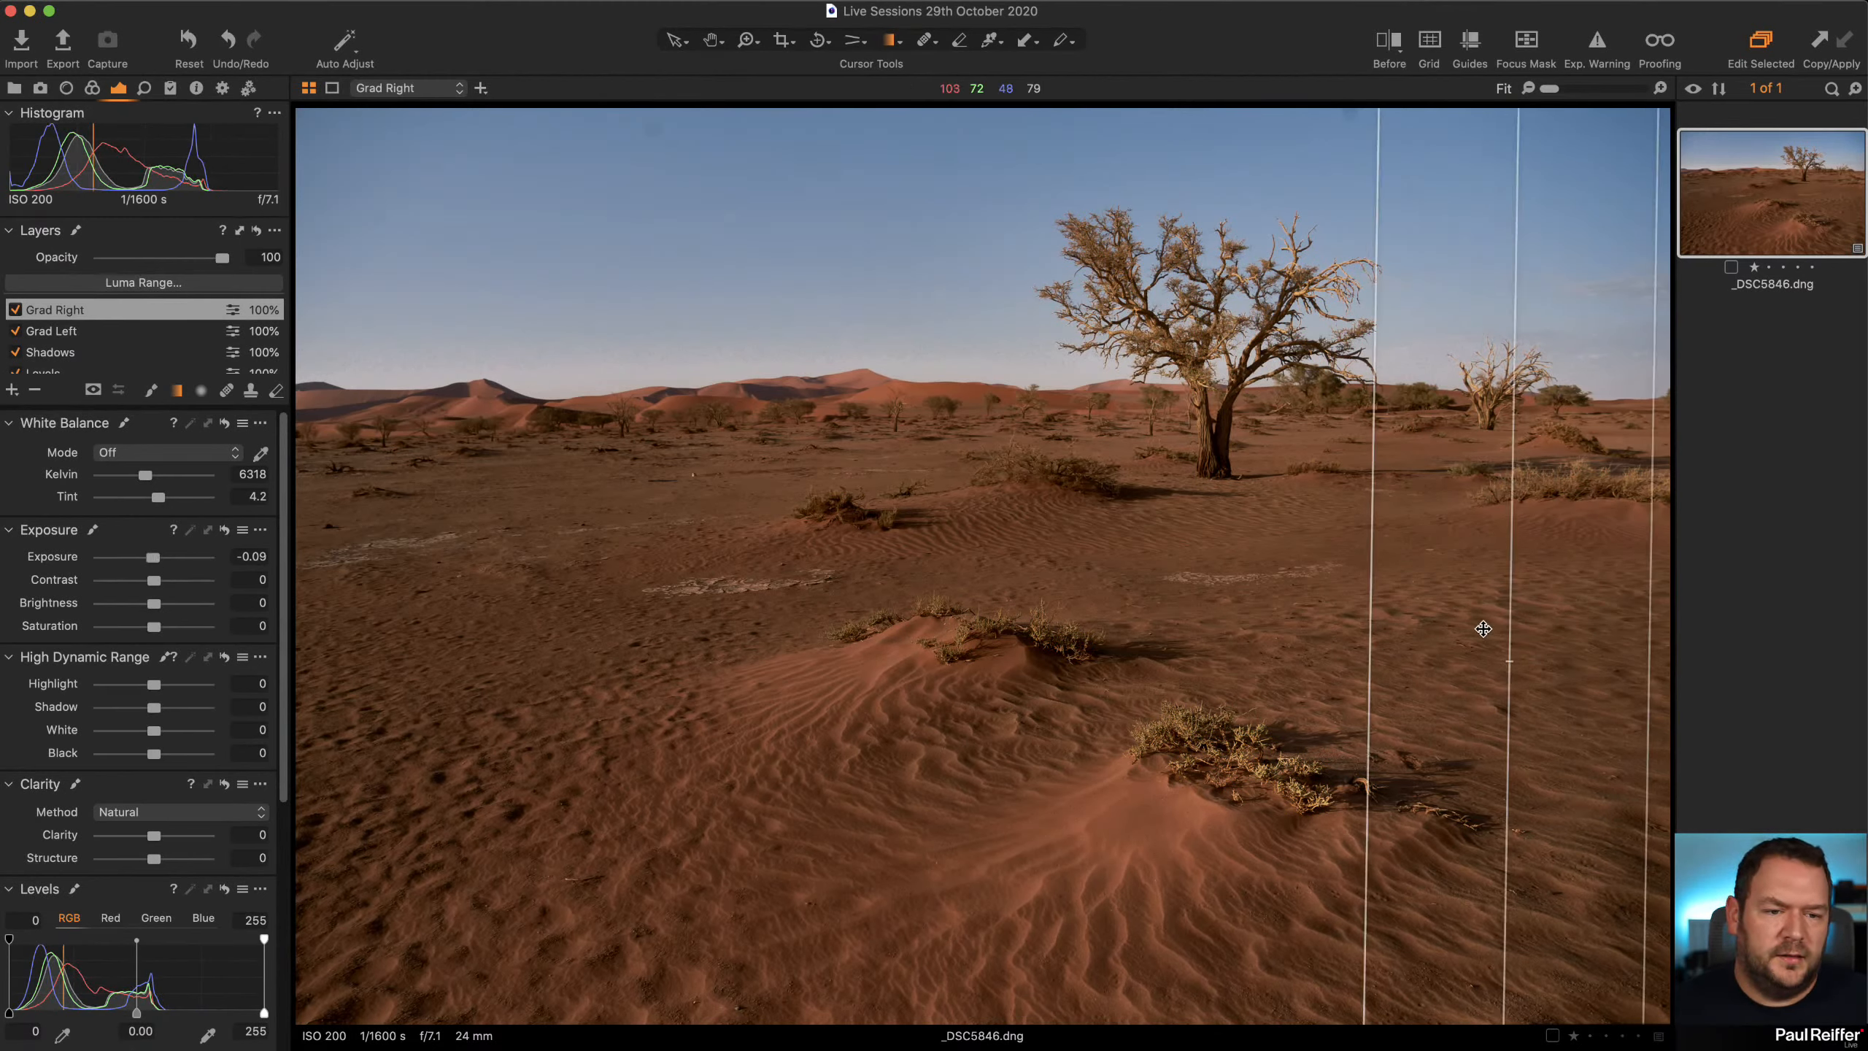
drag(1363, 589, 1569, 605)
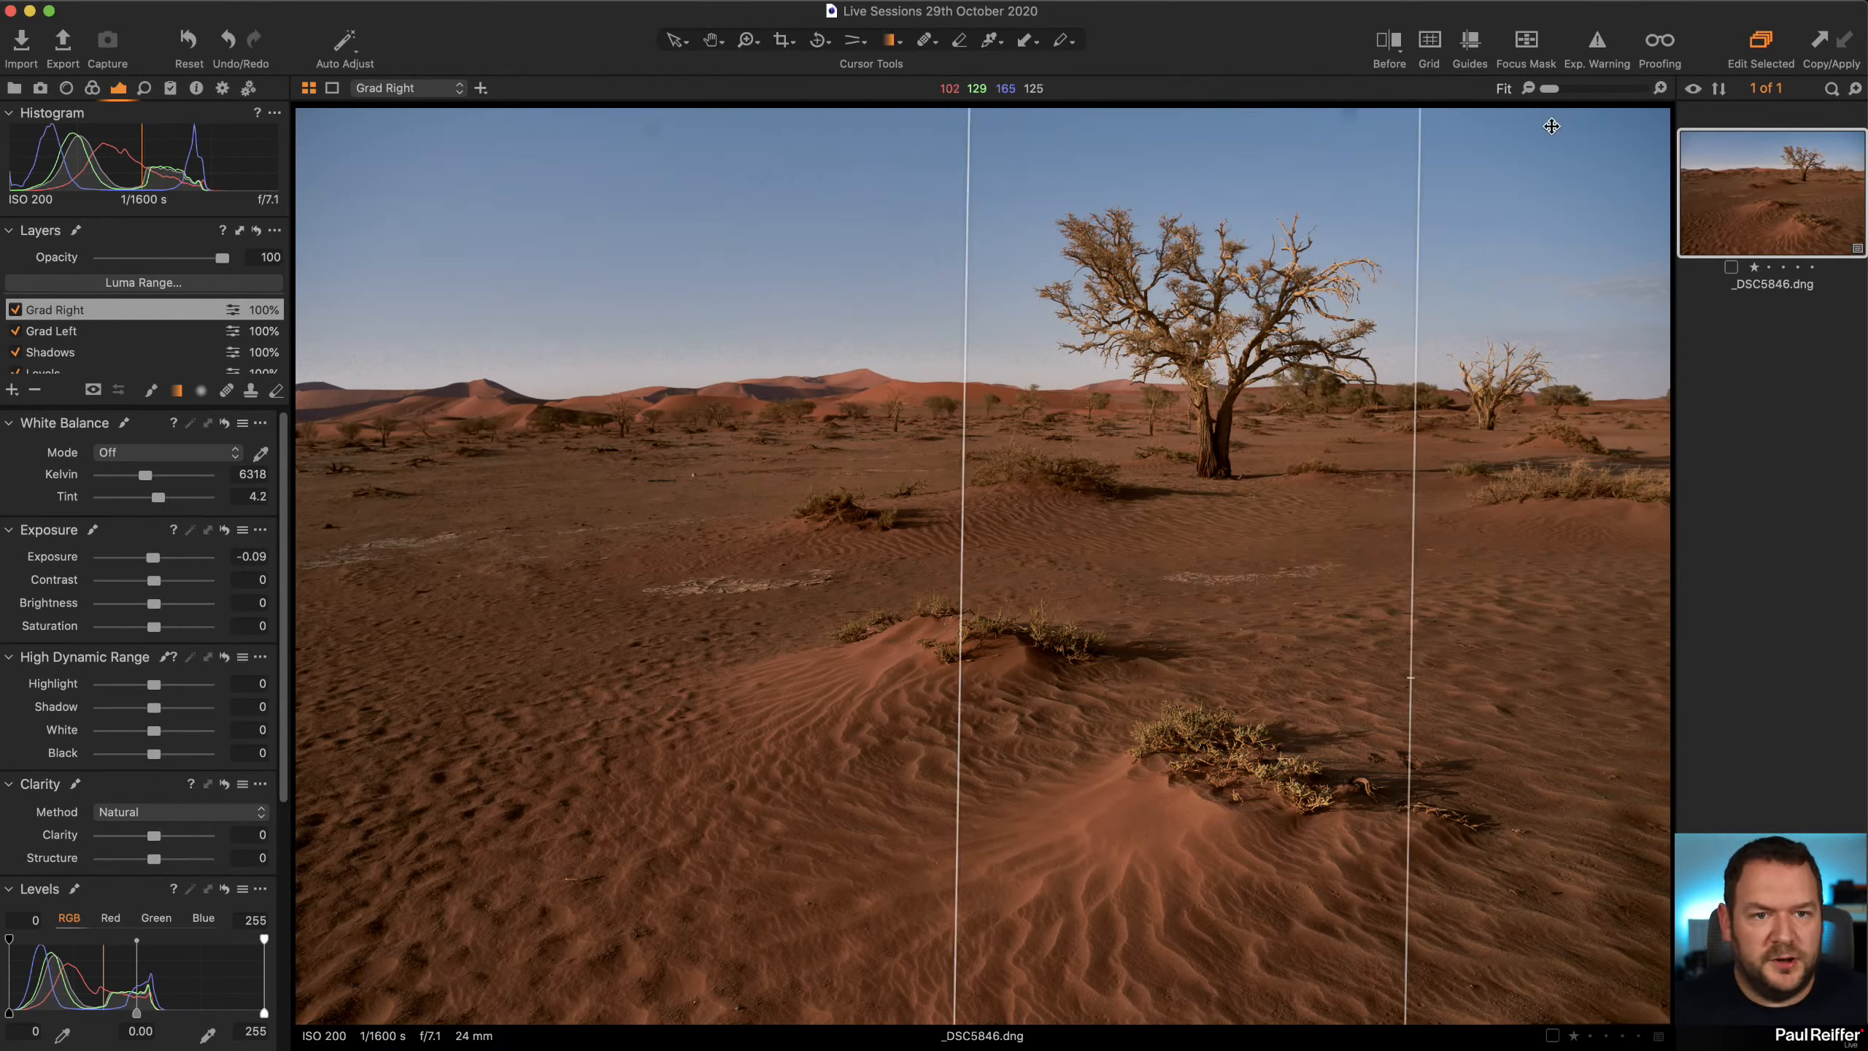
Compare the desert photo before and after the edits by sweeping the split view across the whole image
click(1385, 43)
drag(982, 566, 1830, 631)
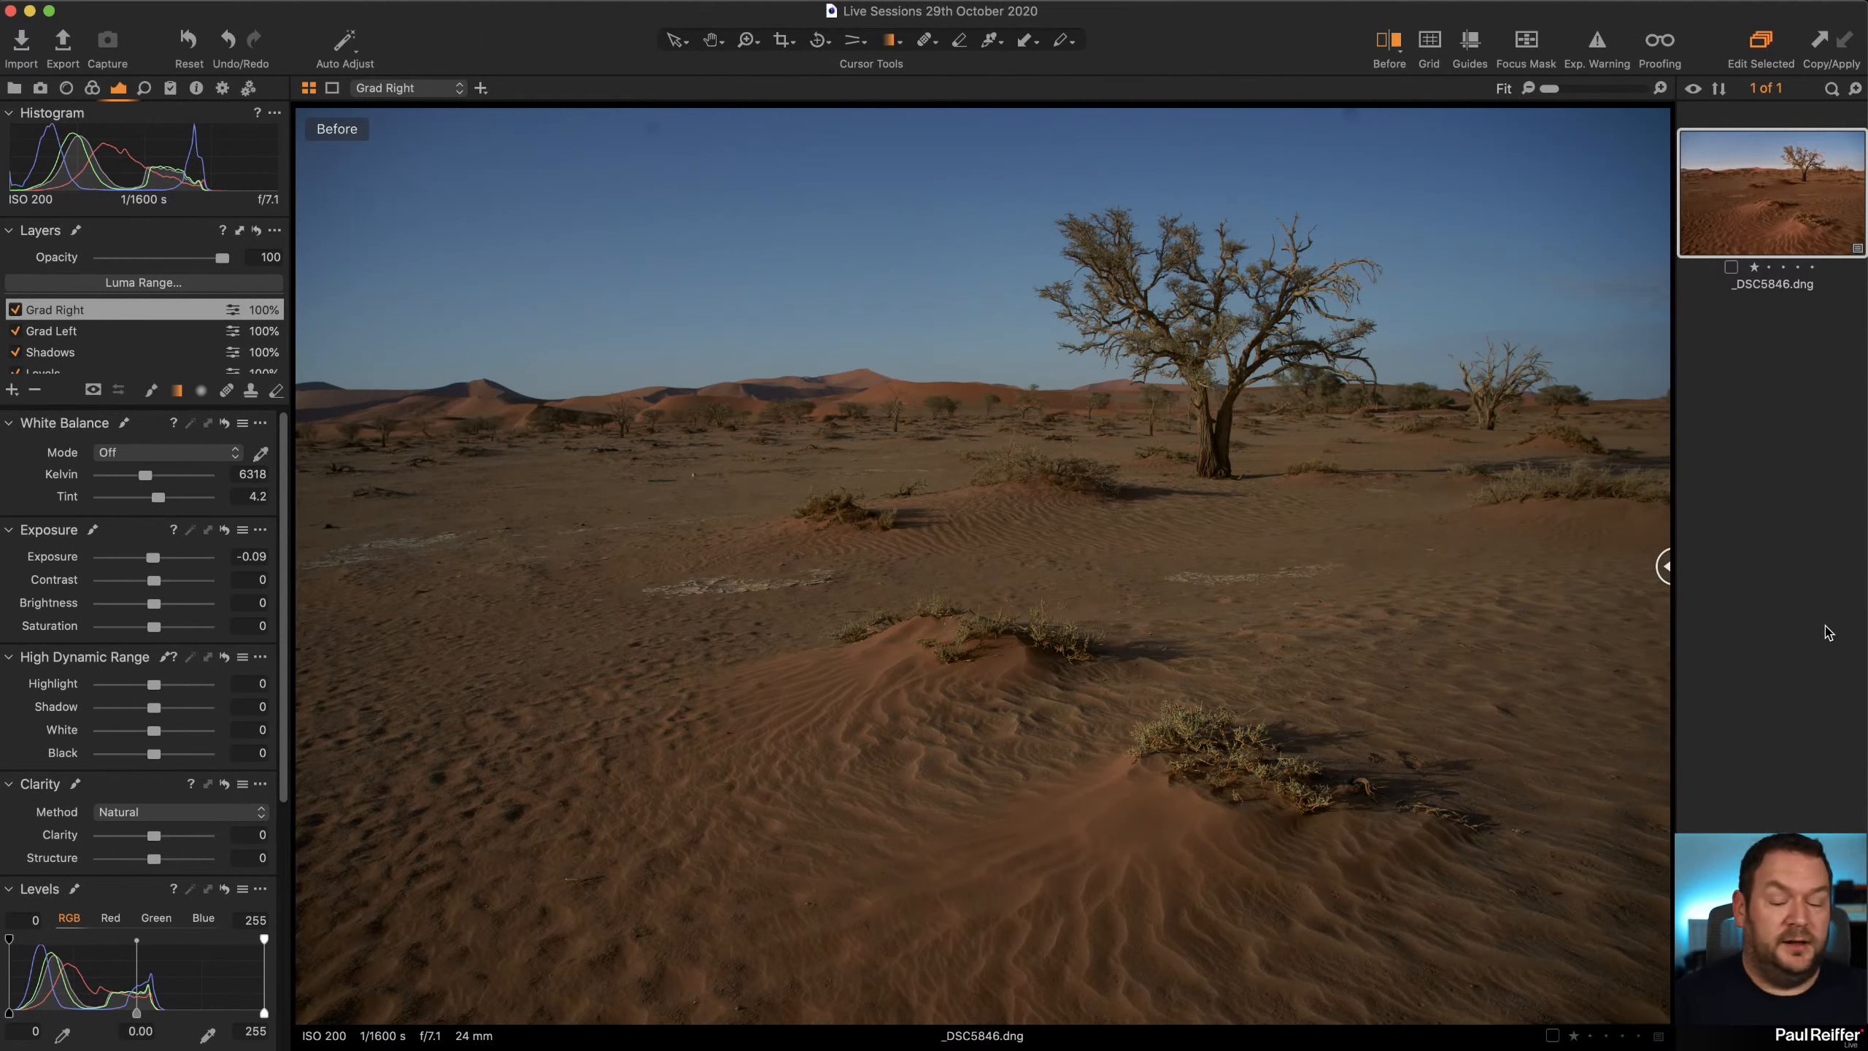
mouse_move(1794, 634)
mouse_down()
mouse_move(1468, 611)
mouse_move(1803, 631)
mouse_up()
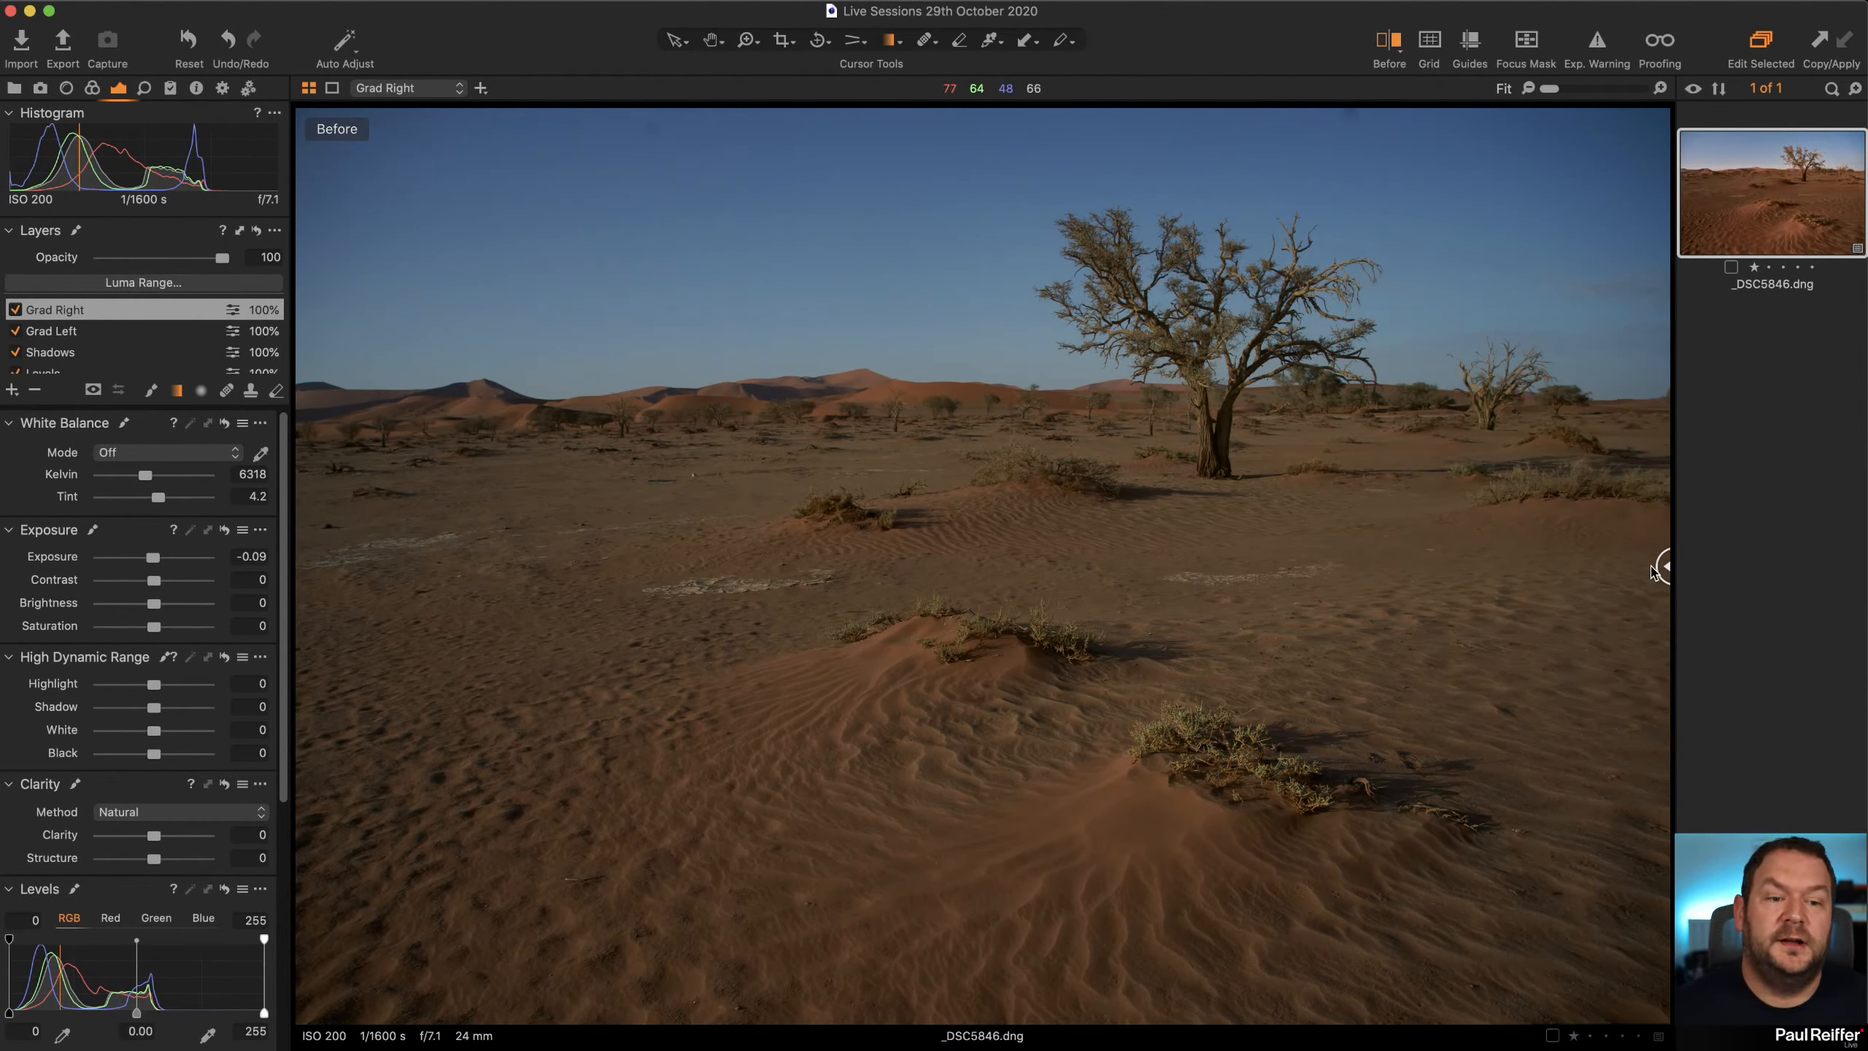
drag(1662, 568, 301, 603)
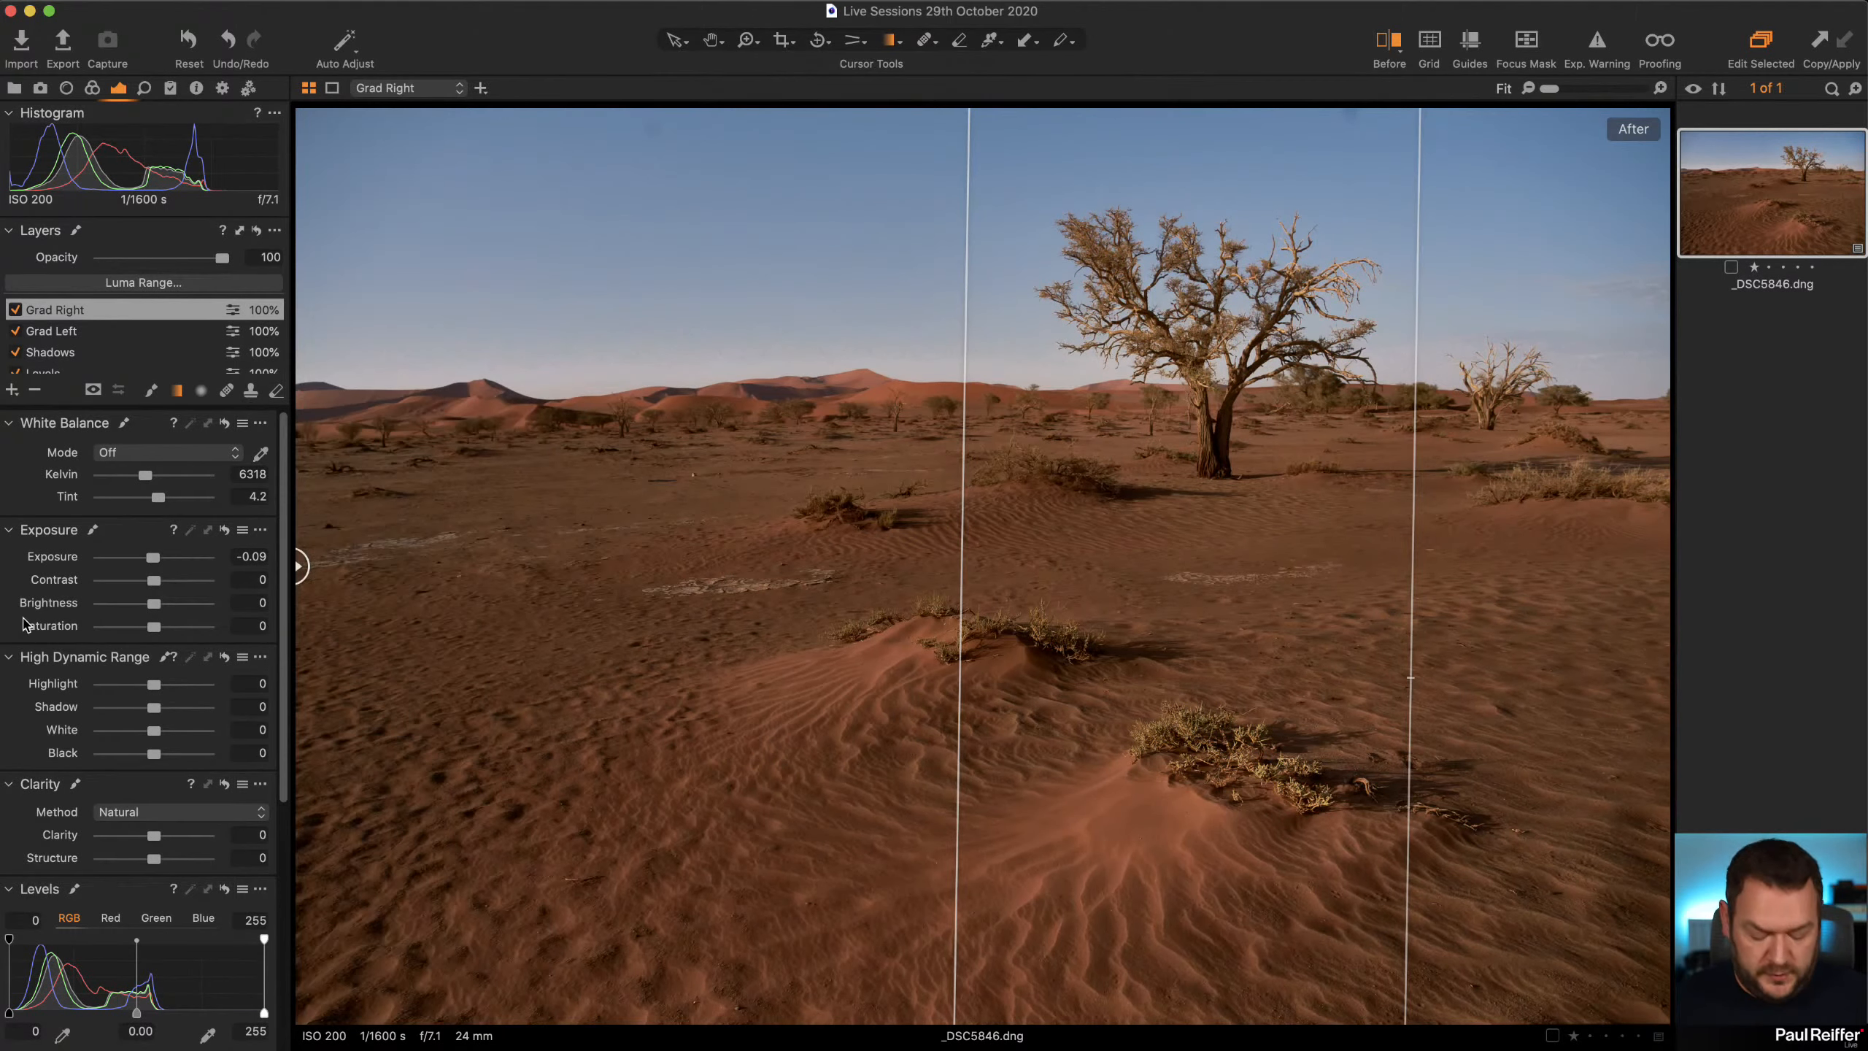
Compare the desert photo with and without the Sky layer by switching that layer off and on
key(m)
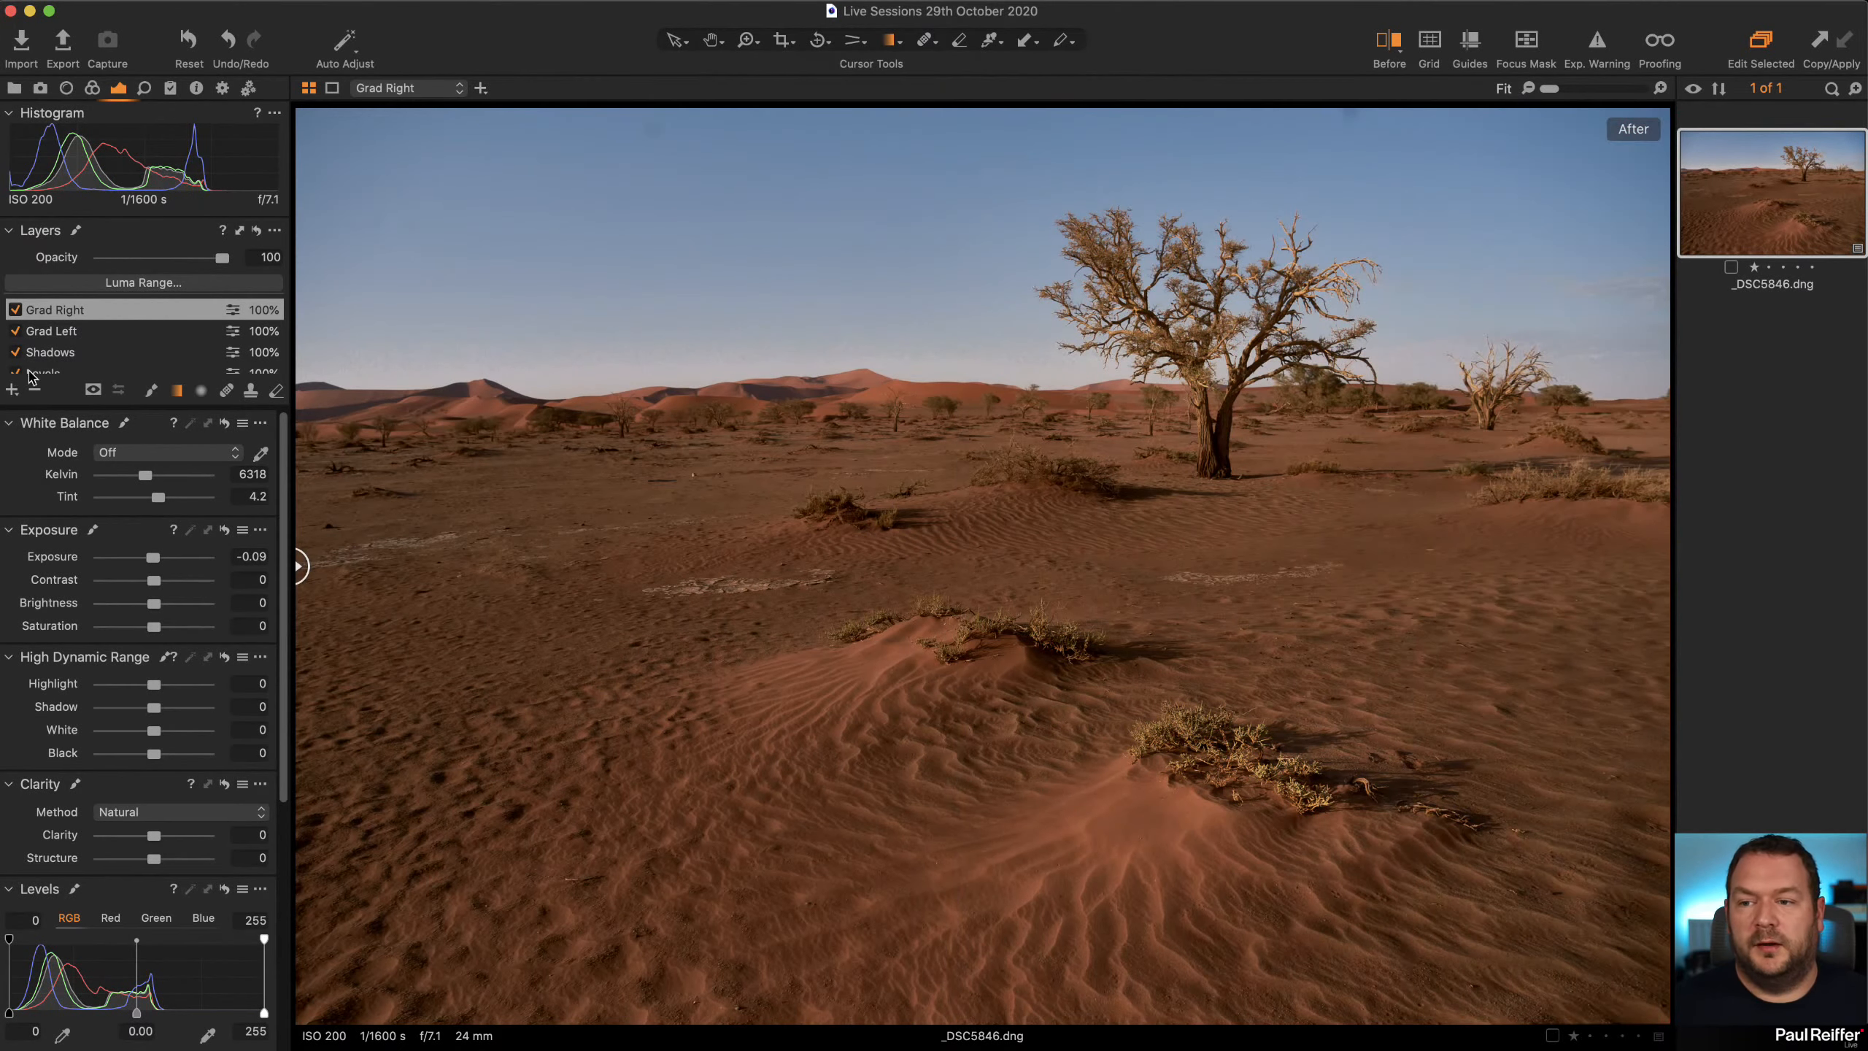
scroll(31, 353, down, 3)
click(59, 363)
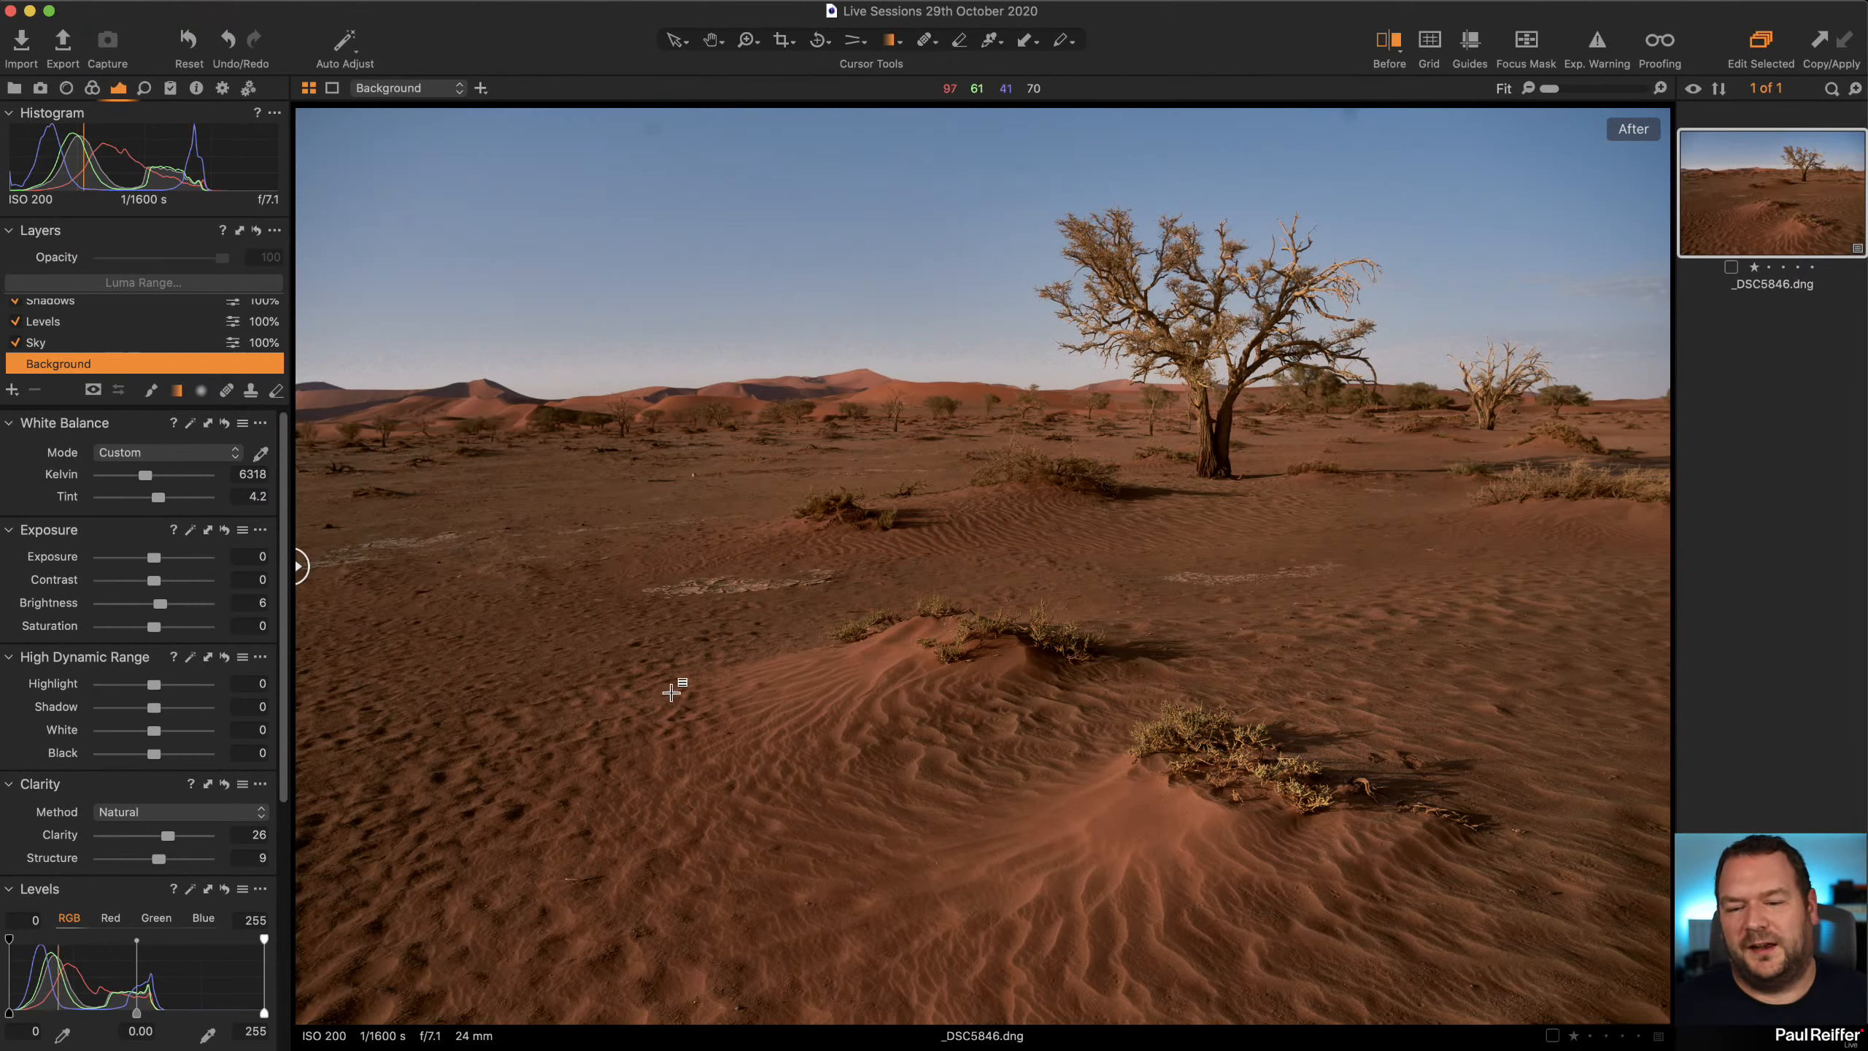
click(60, 344)
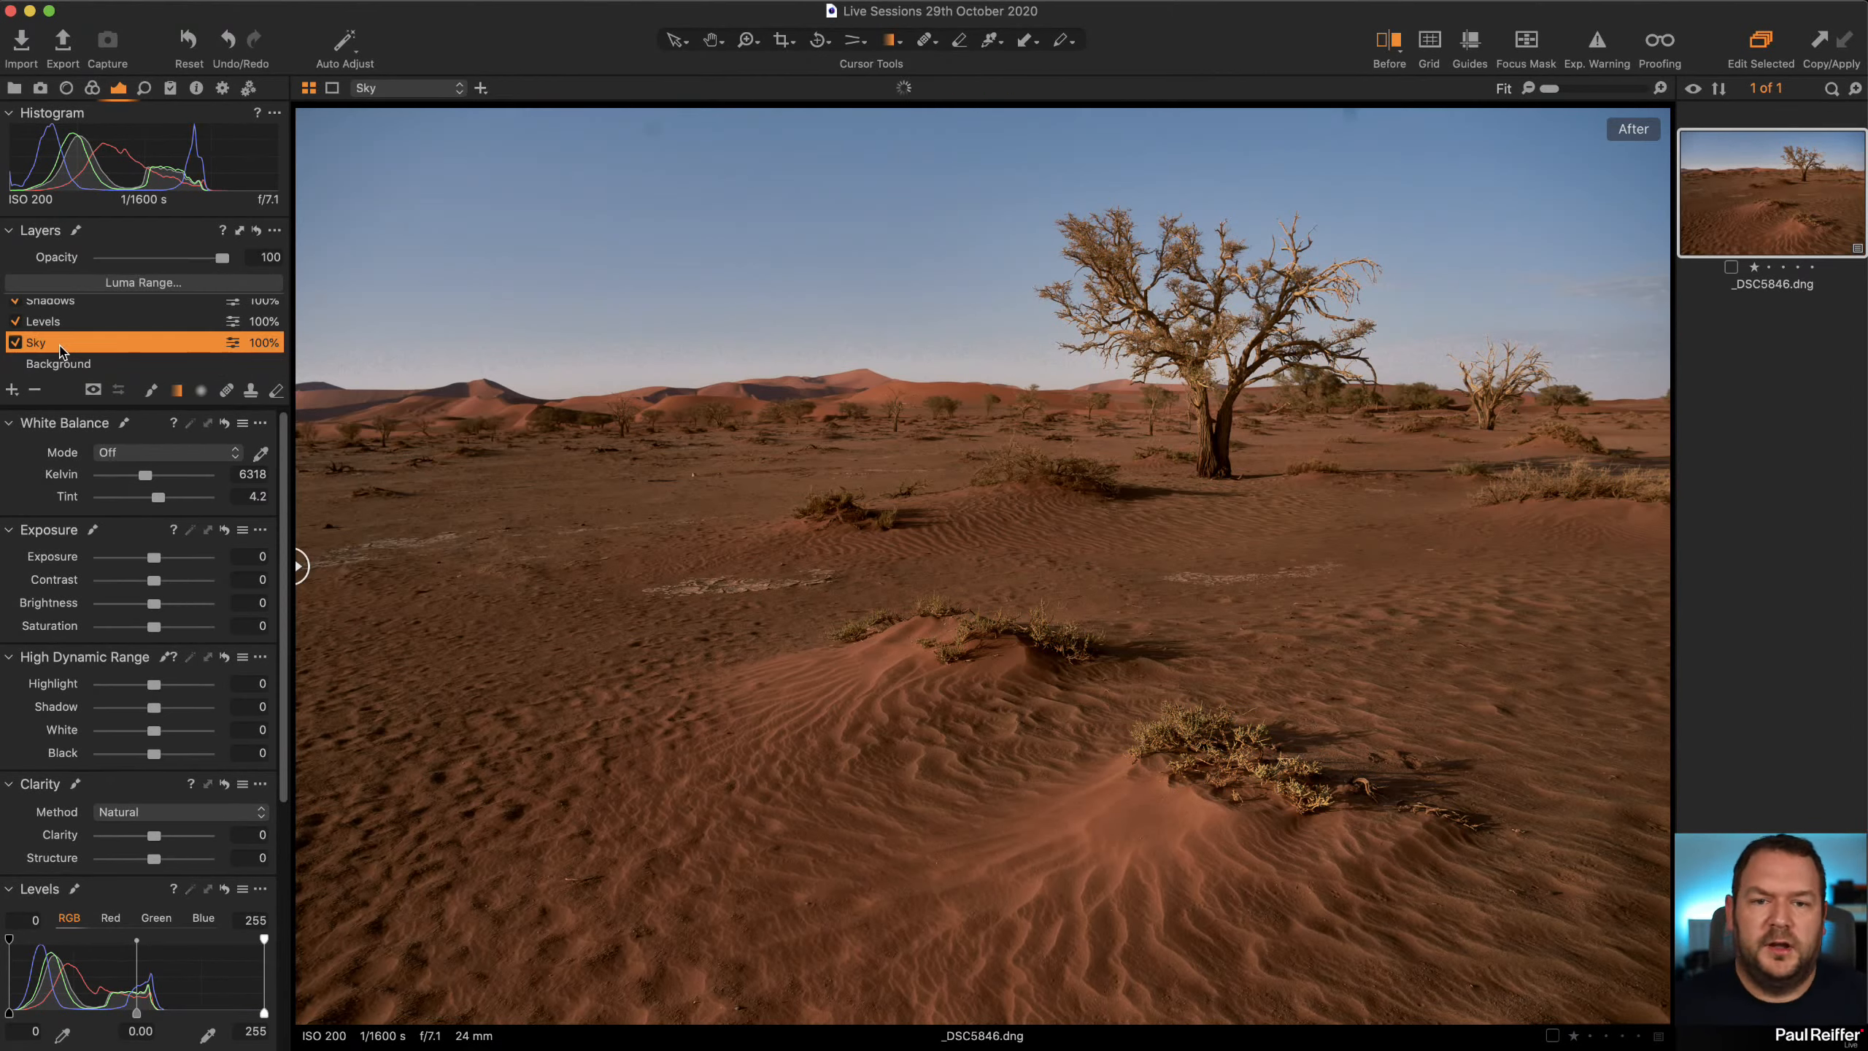
click(15, 343)
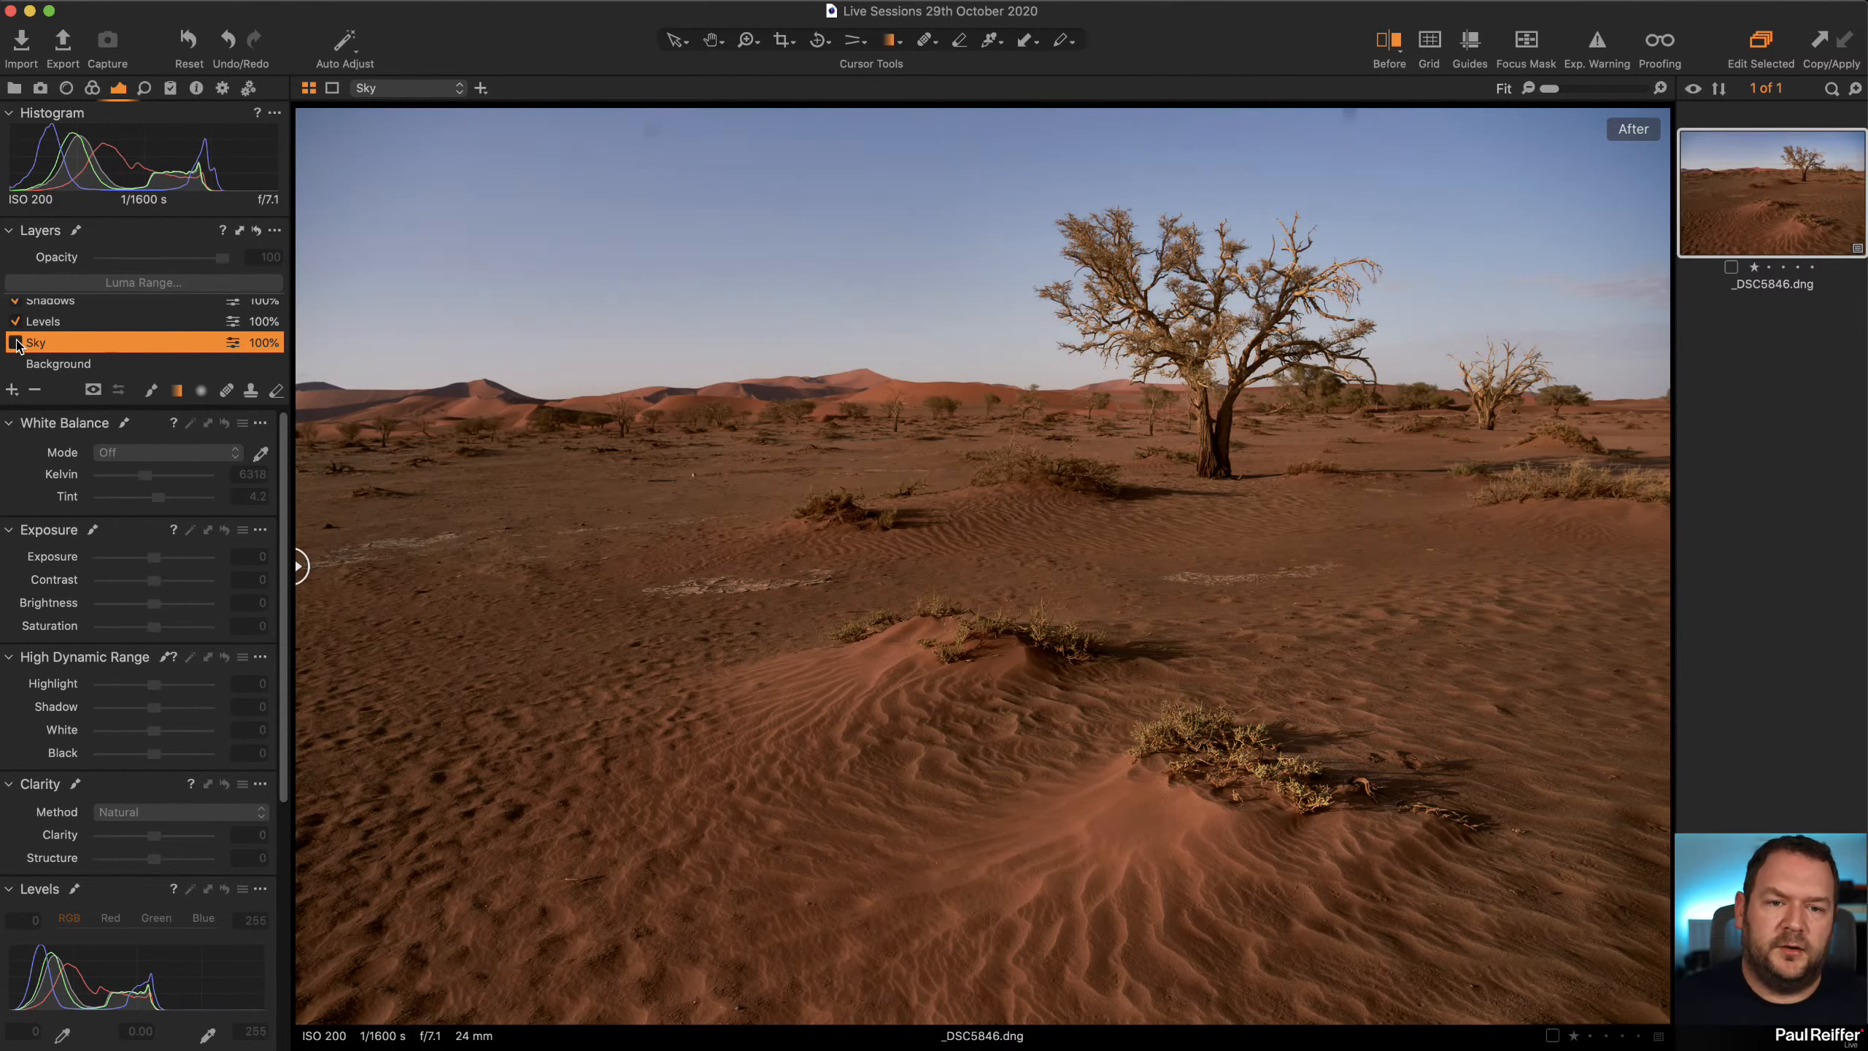
click(15, 343)
Check the Levels and Shadows layers' effects on the desert photo by switching each one off and back on
click(20, 324)
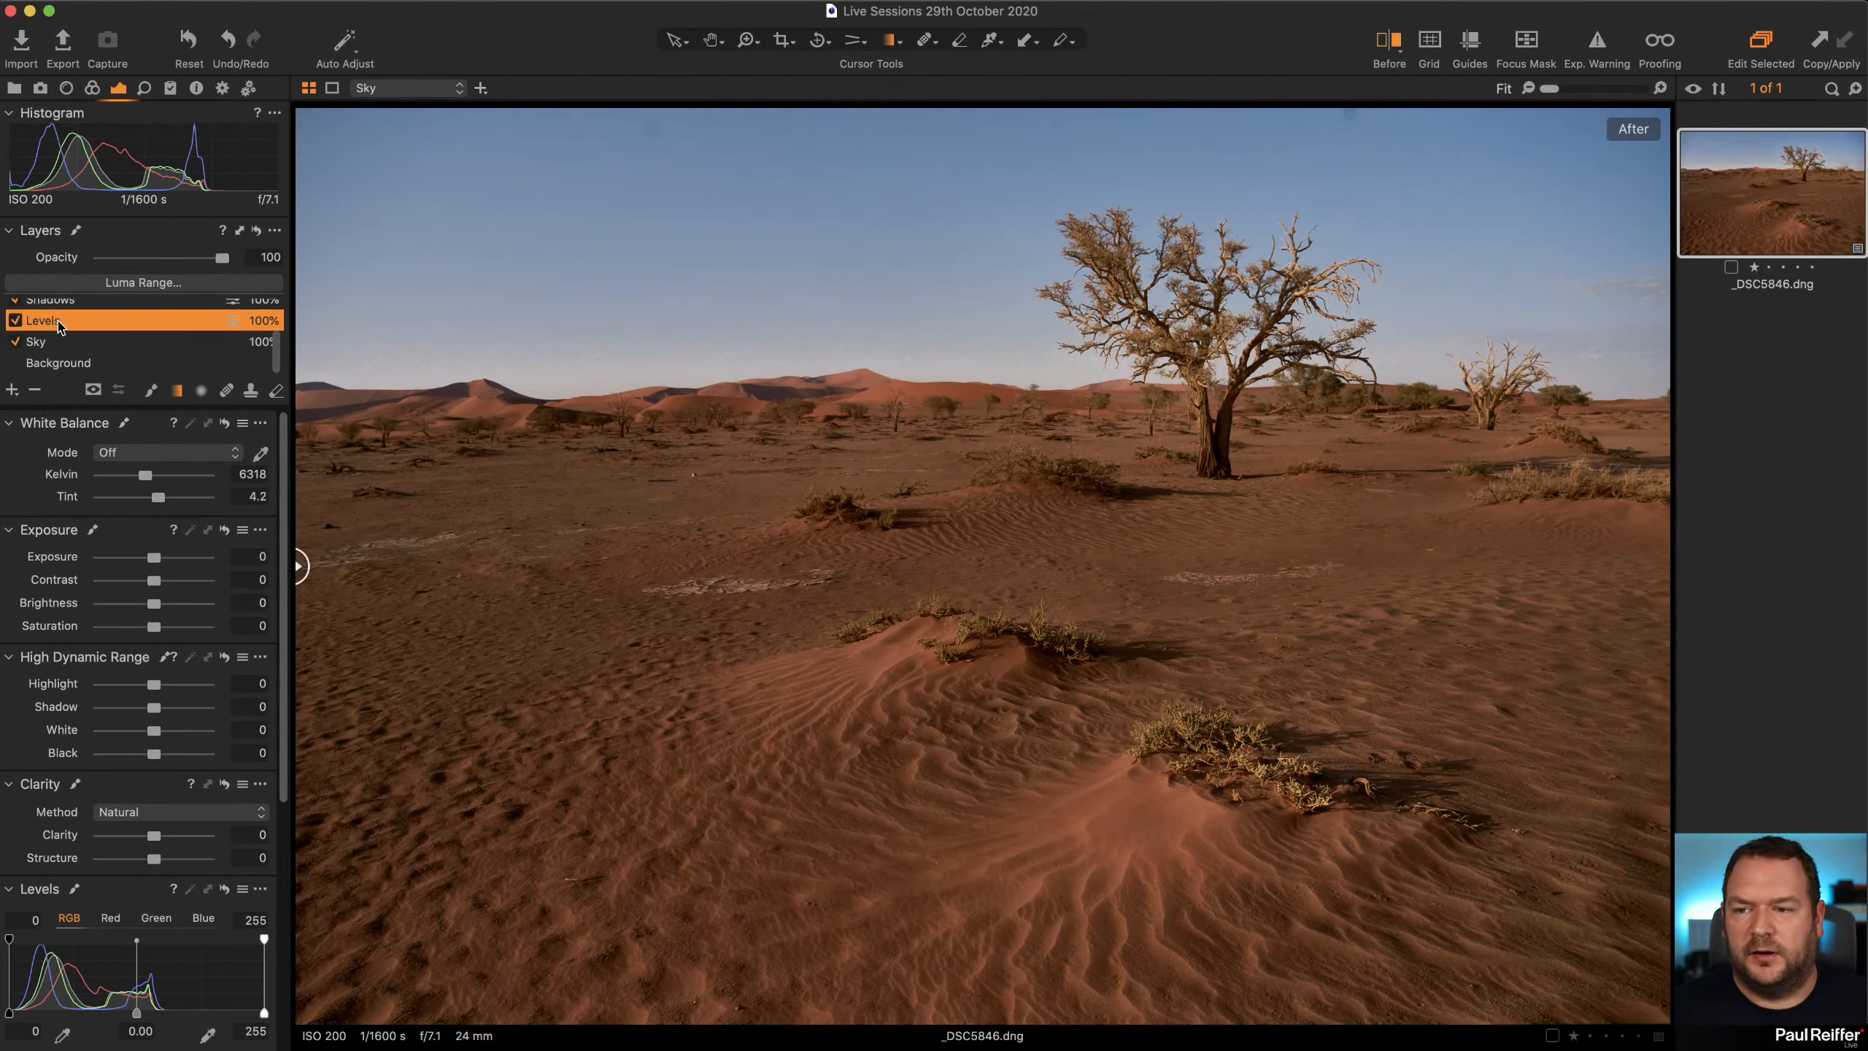
click(15, 322)
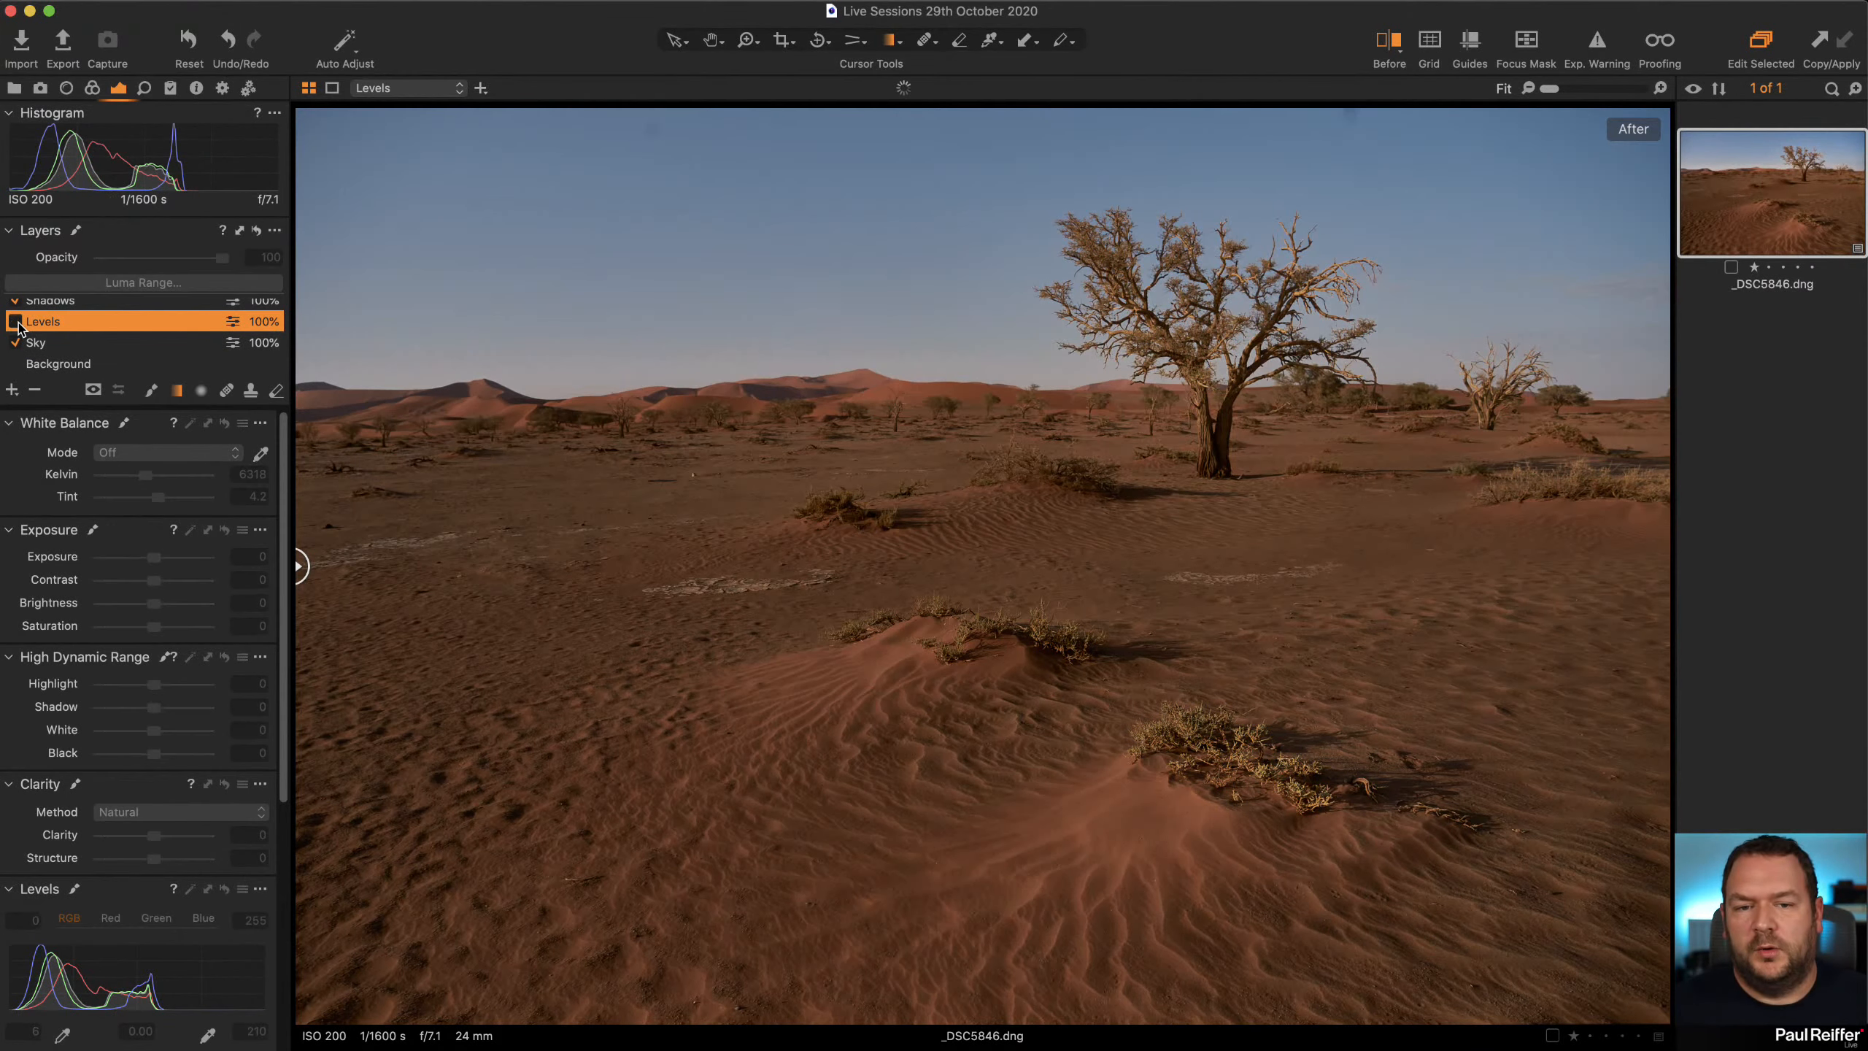
click(16, 321)
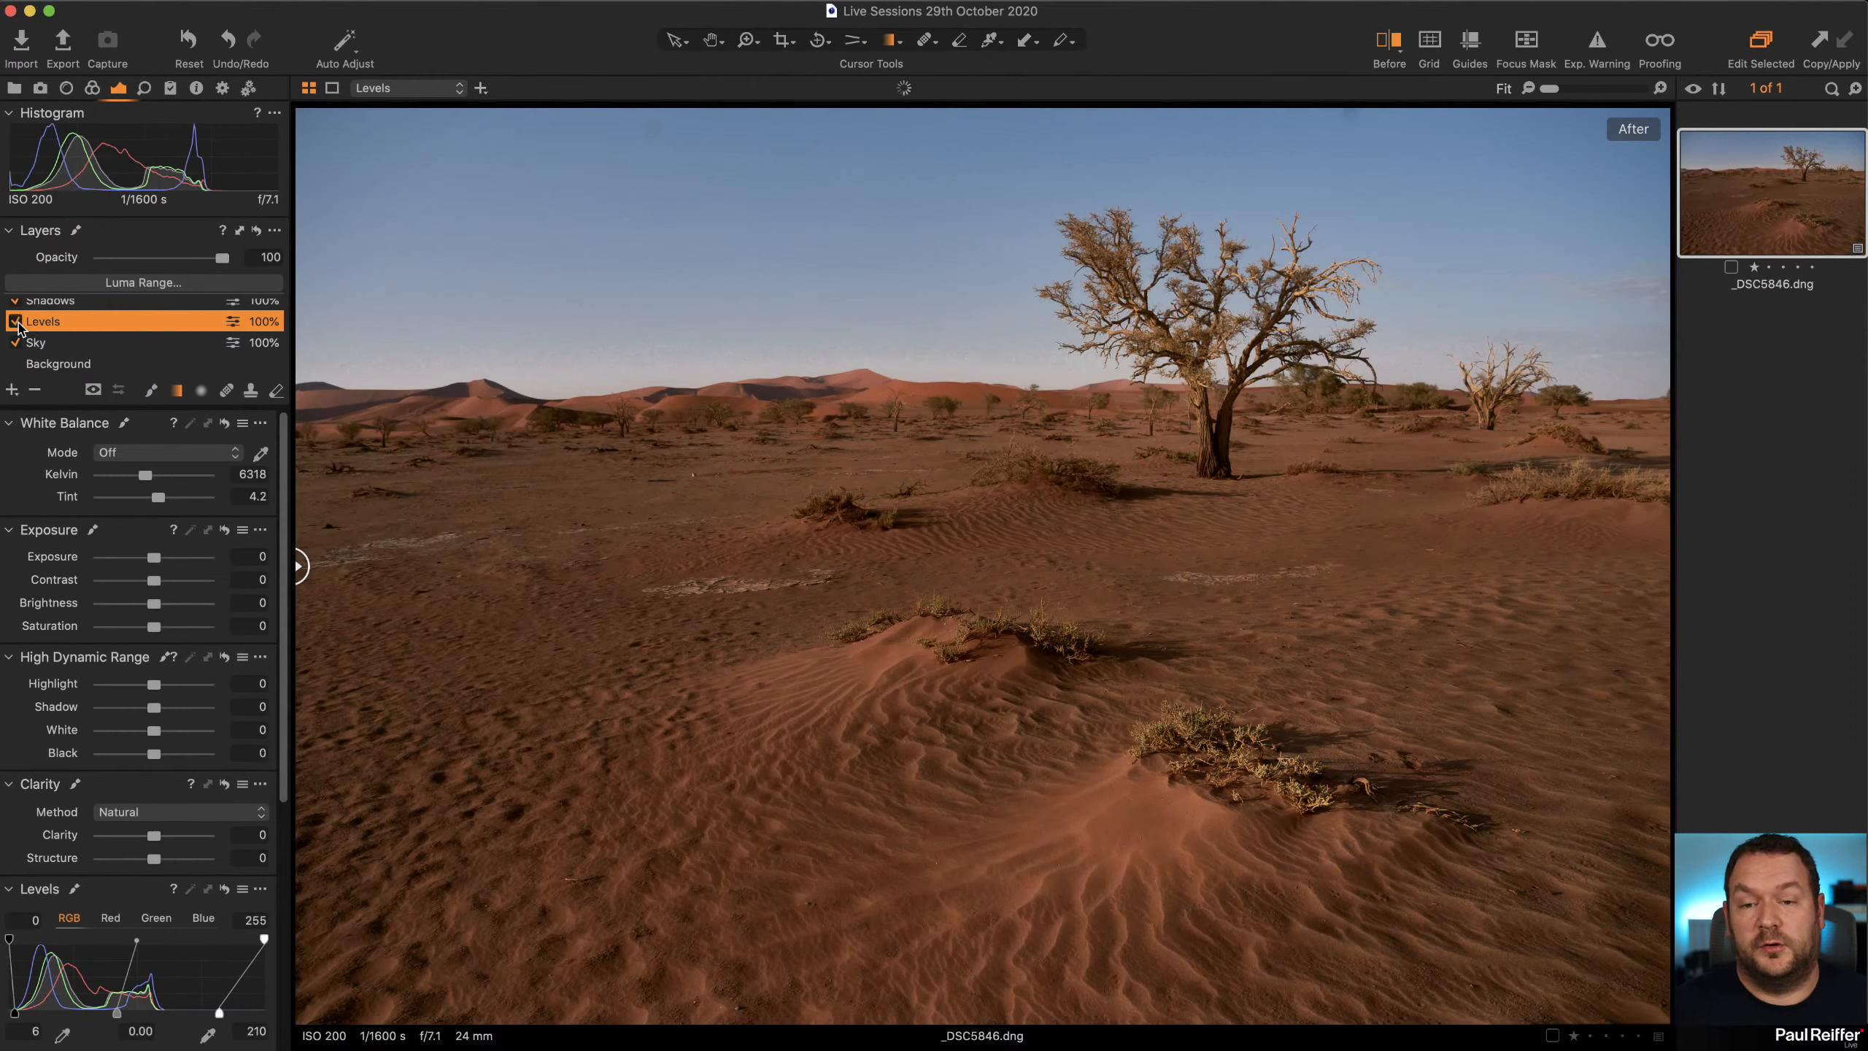
scroll(21, 334, up, 2)
click(23, 356)
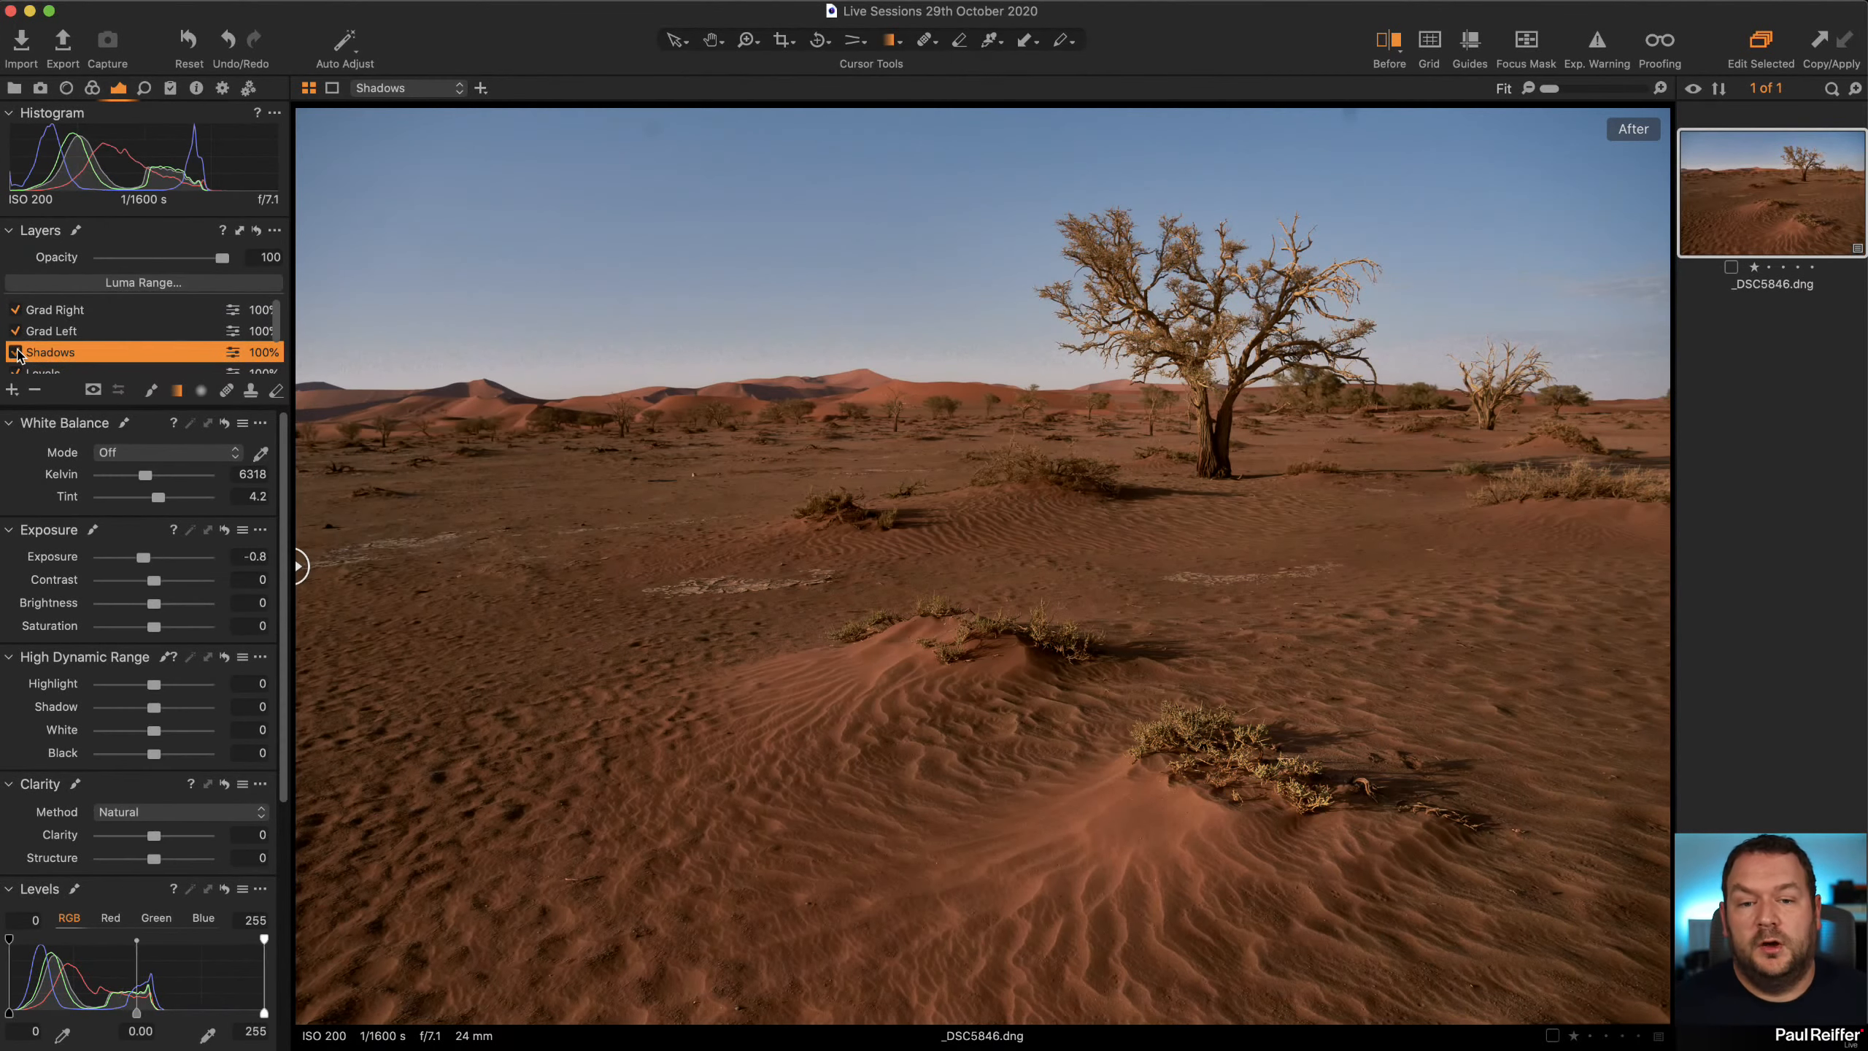
click(15, 351)
click(16, 352)
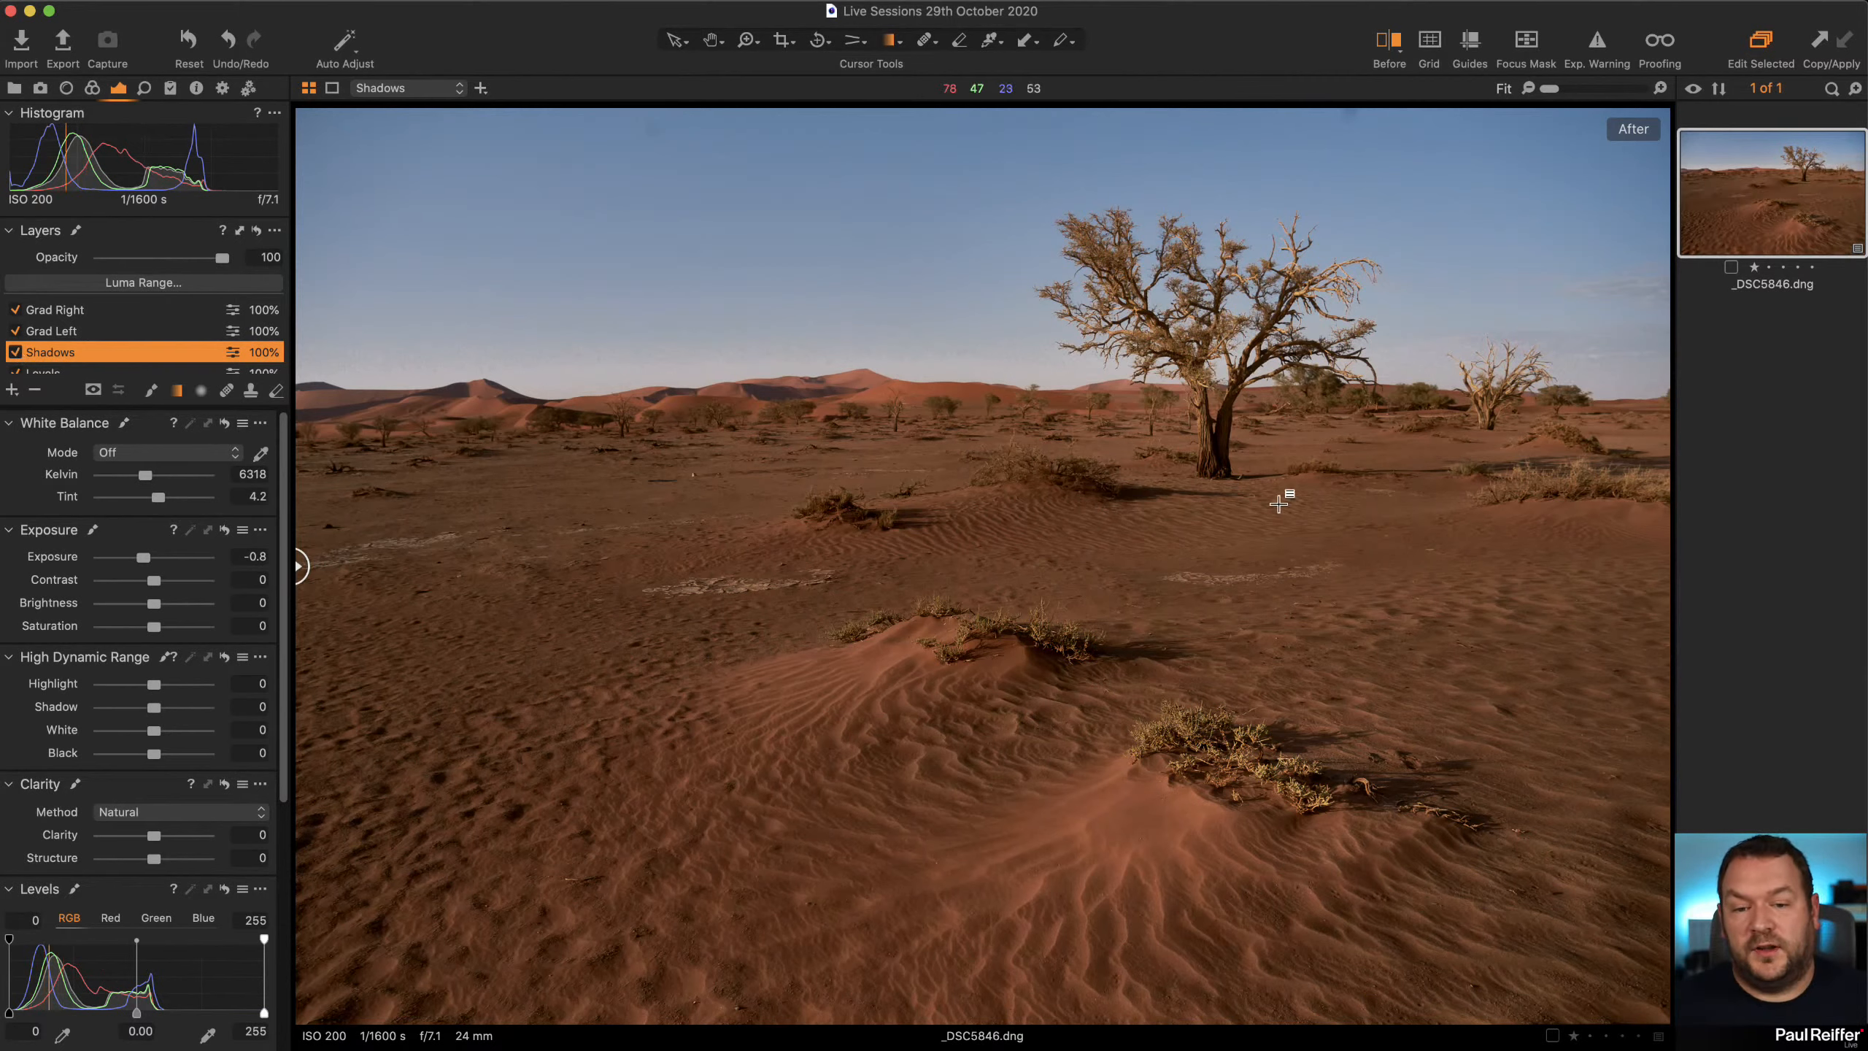
Inspect the Shadows layer's mask as a red overlay and in grayscale, and return to the unmasked photo
key(m)
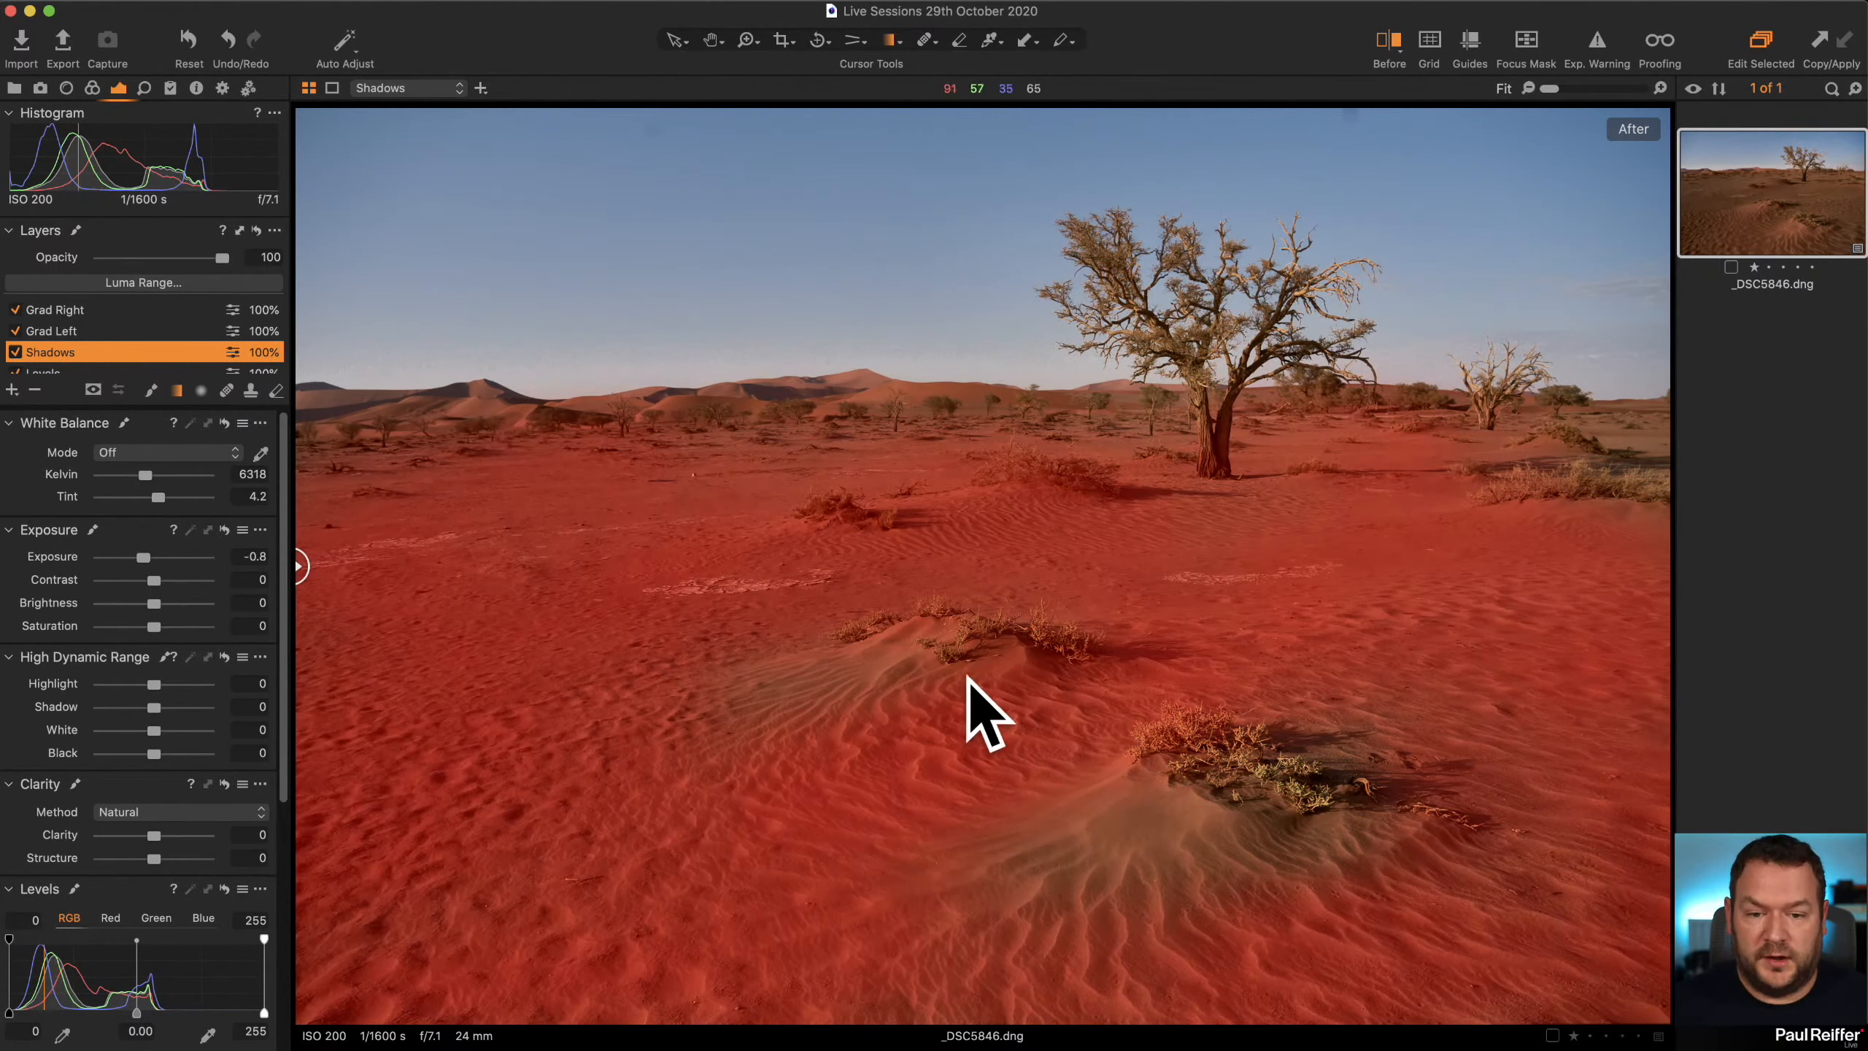
click(92, 387)
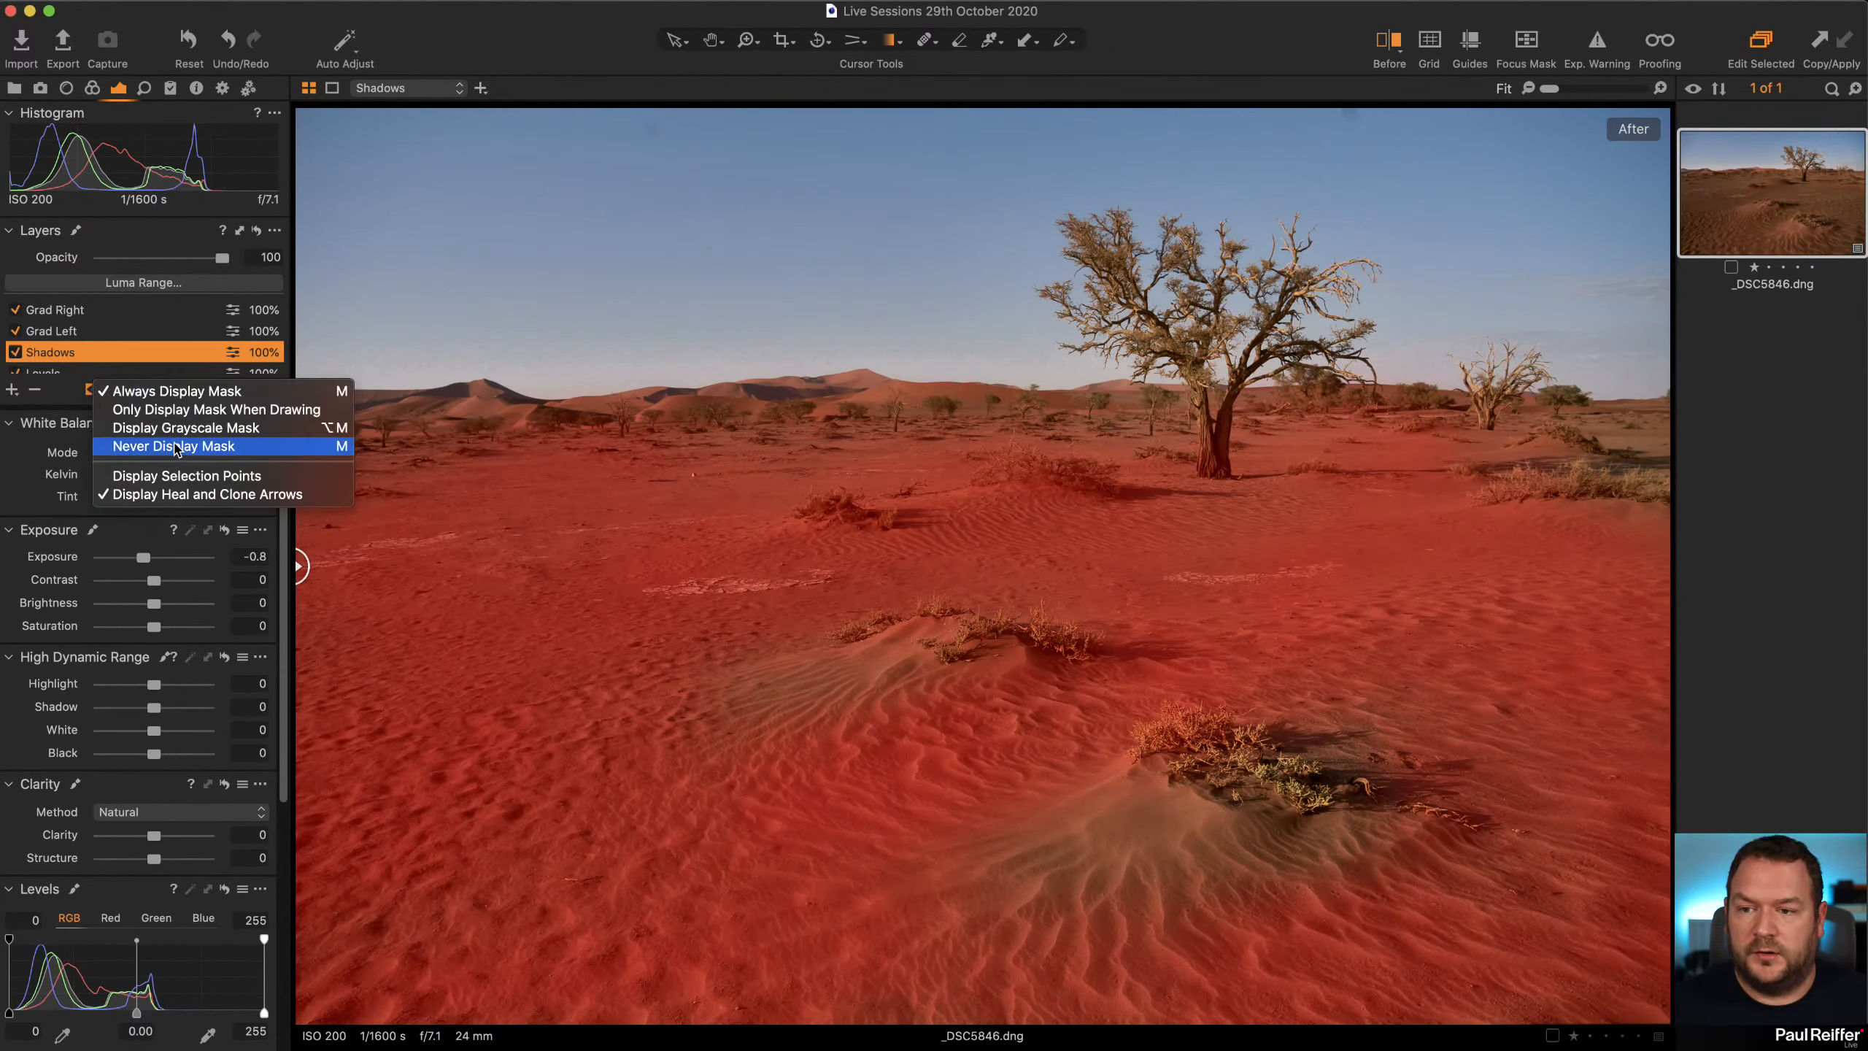
click(184, 429)
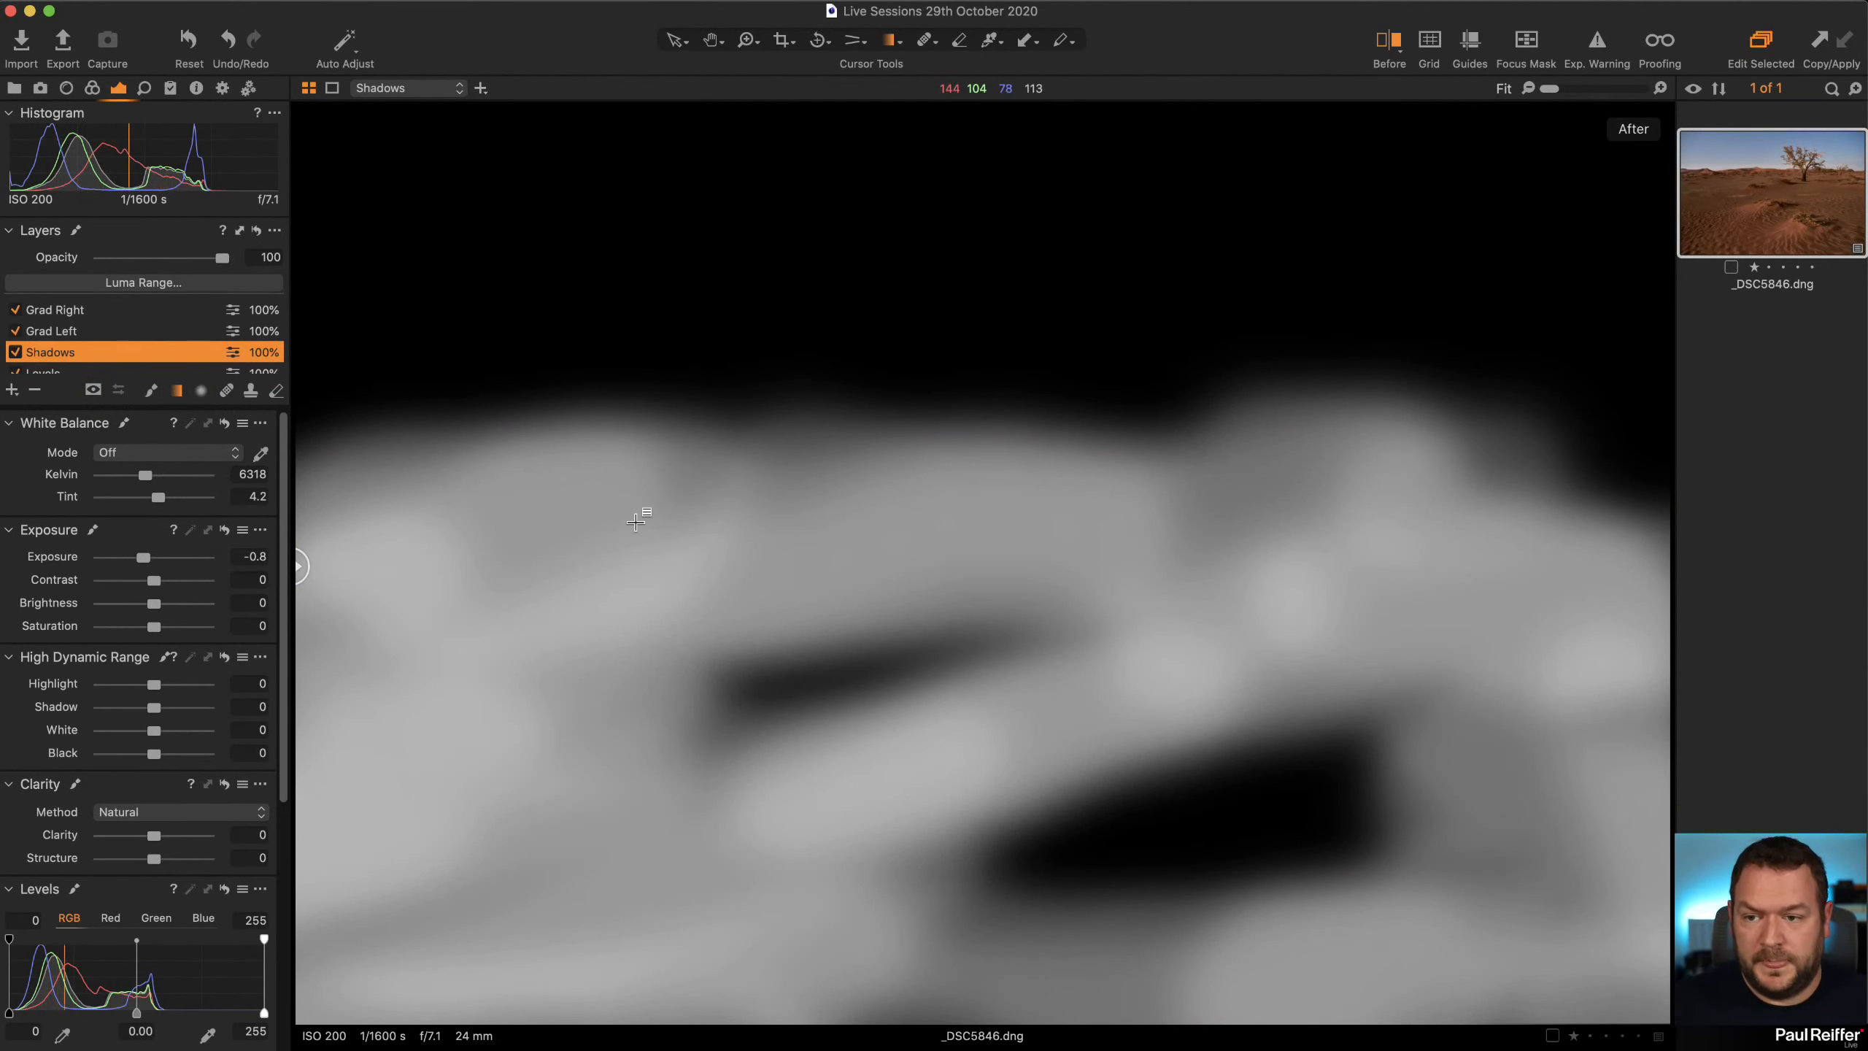
key(m)
key(m)
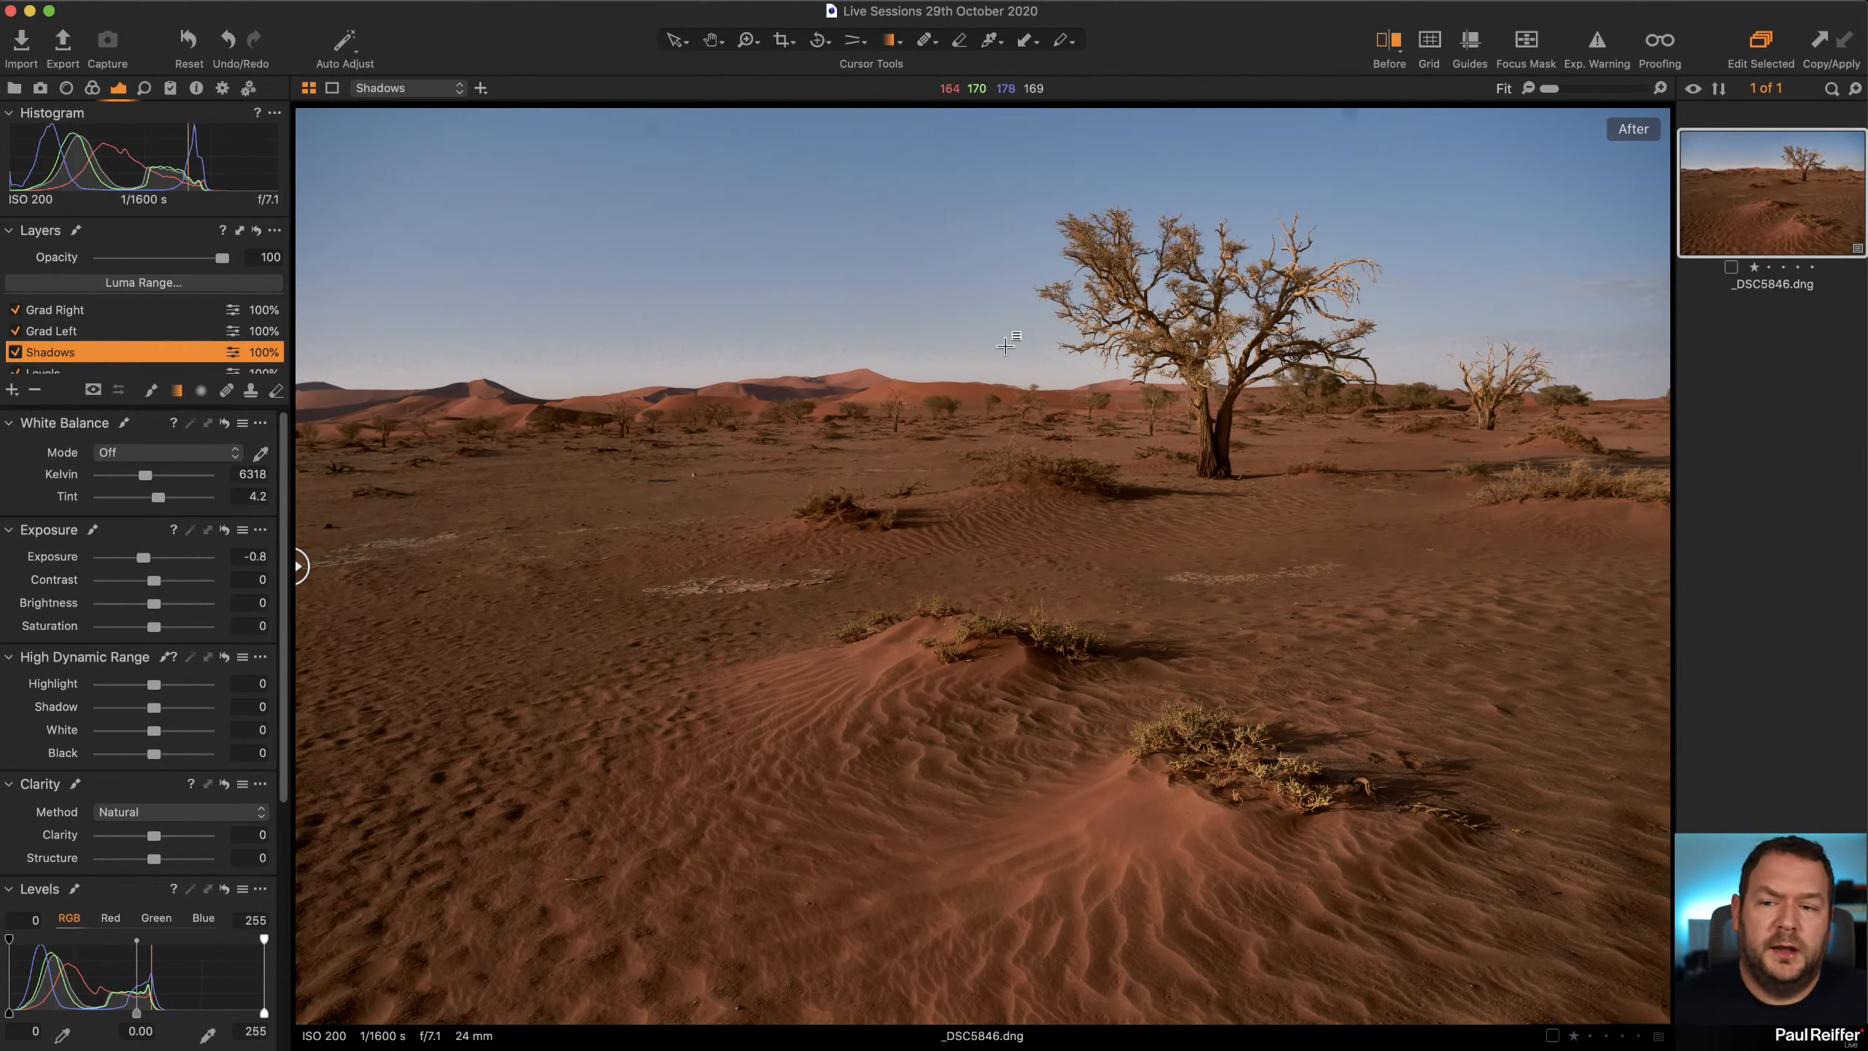
View the Grad Left gradient, select the Sky layer, and sweep the before/after split across the whole desert photo
click(107, 334)
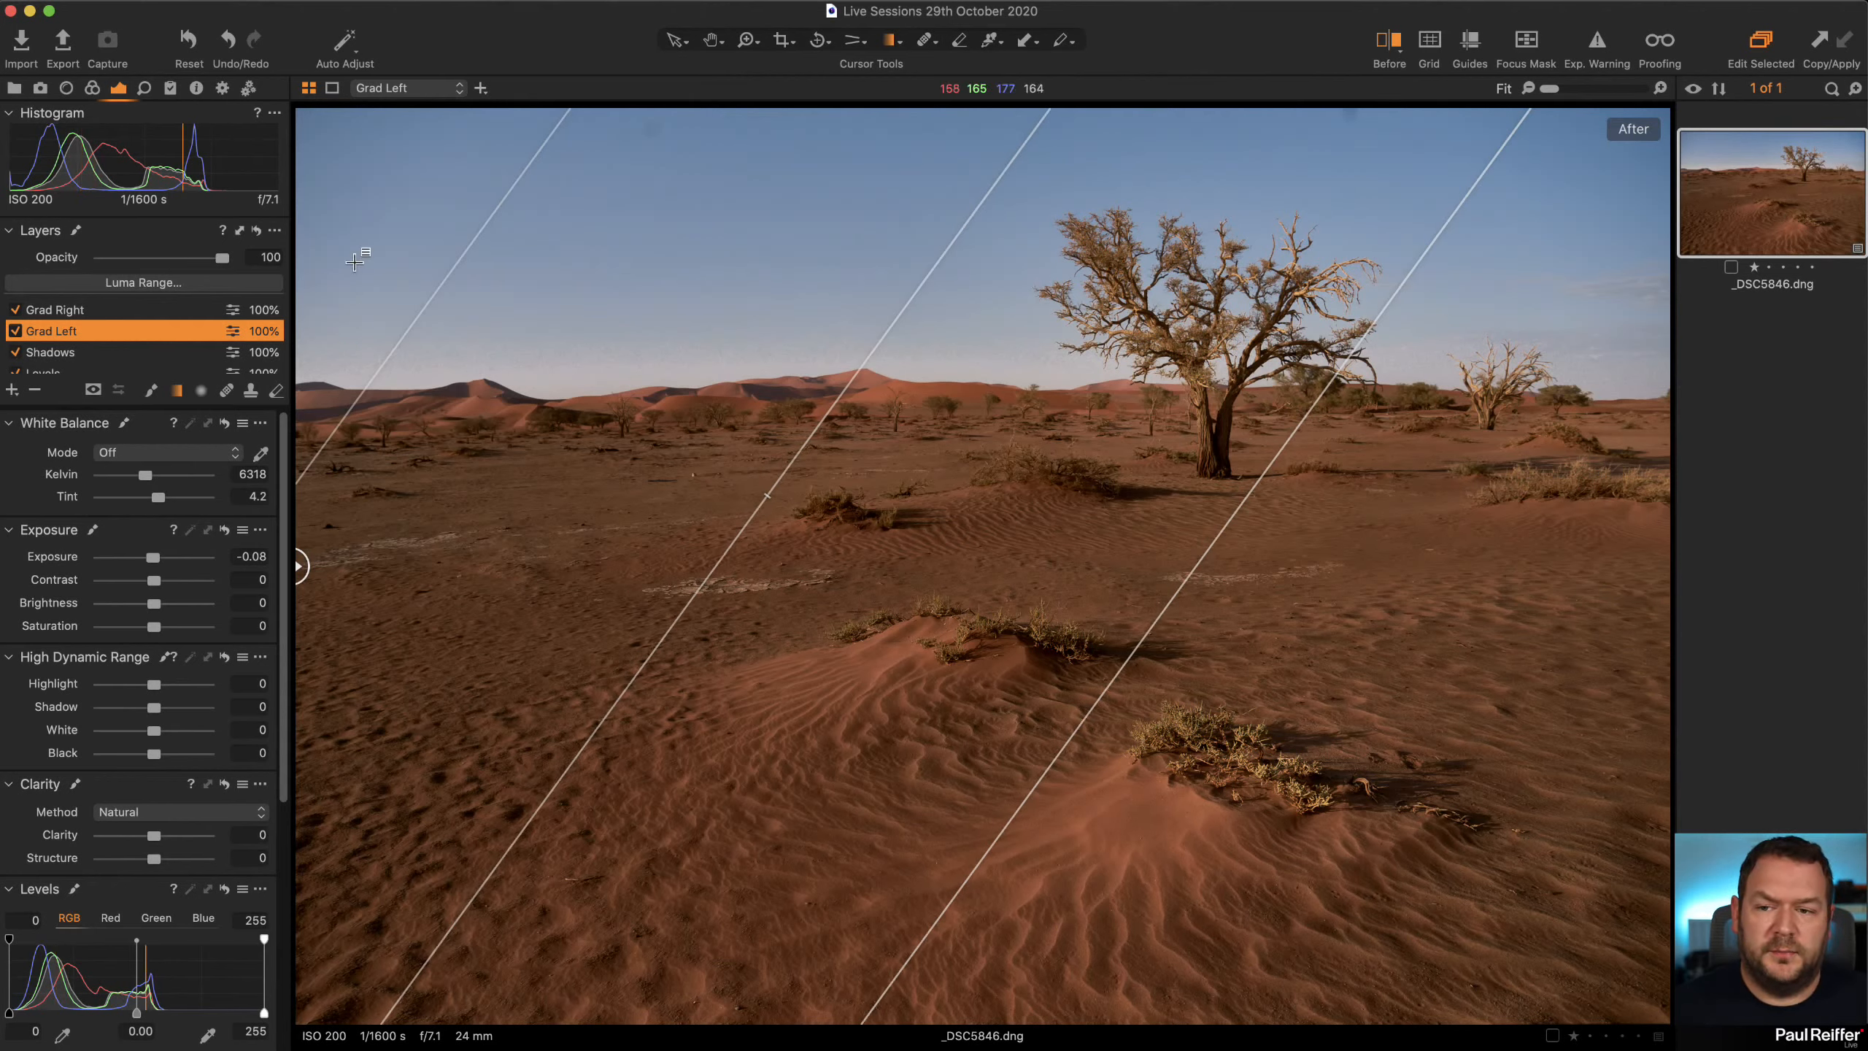
scroll(77, 372, down, 1)
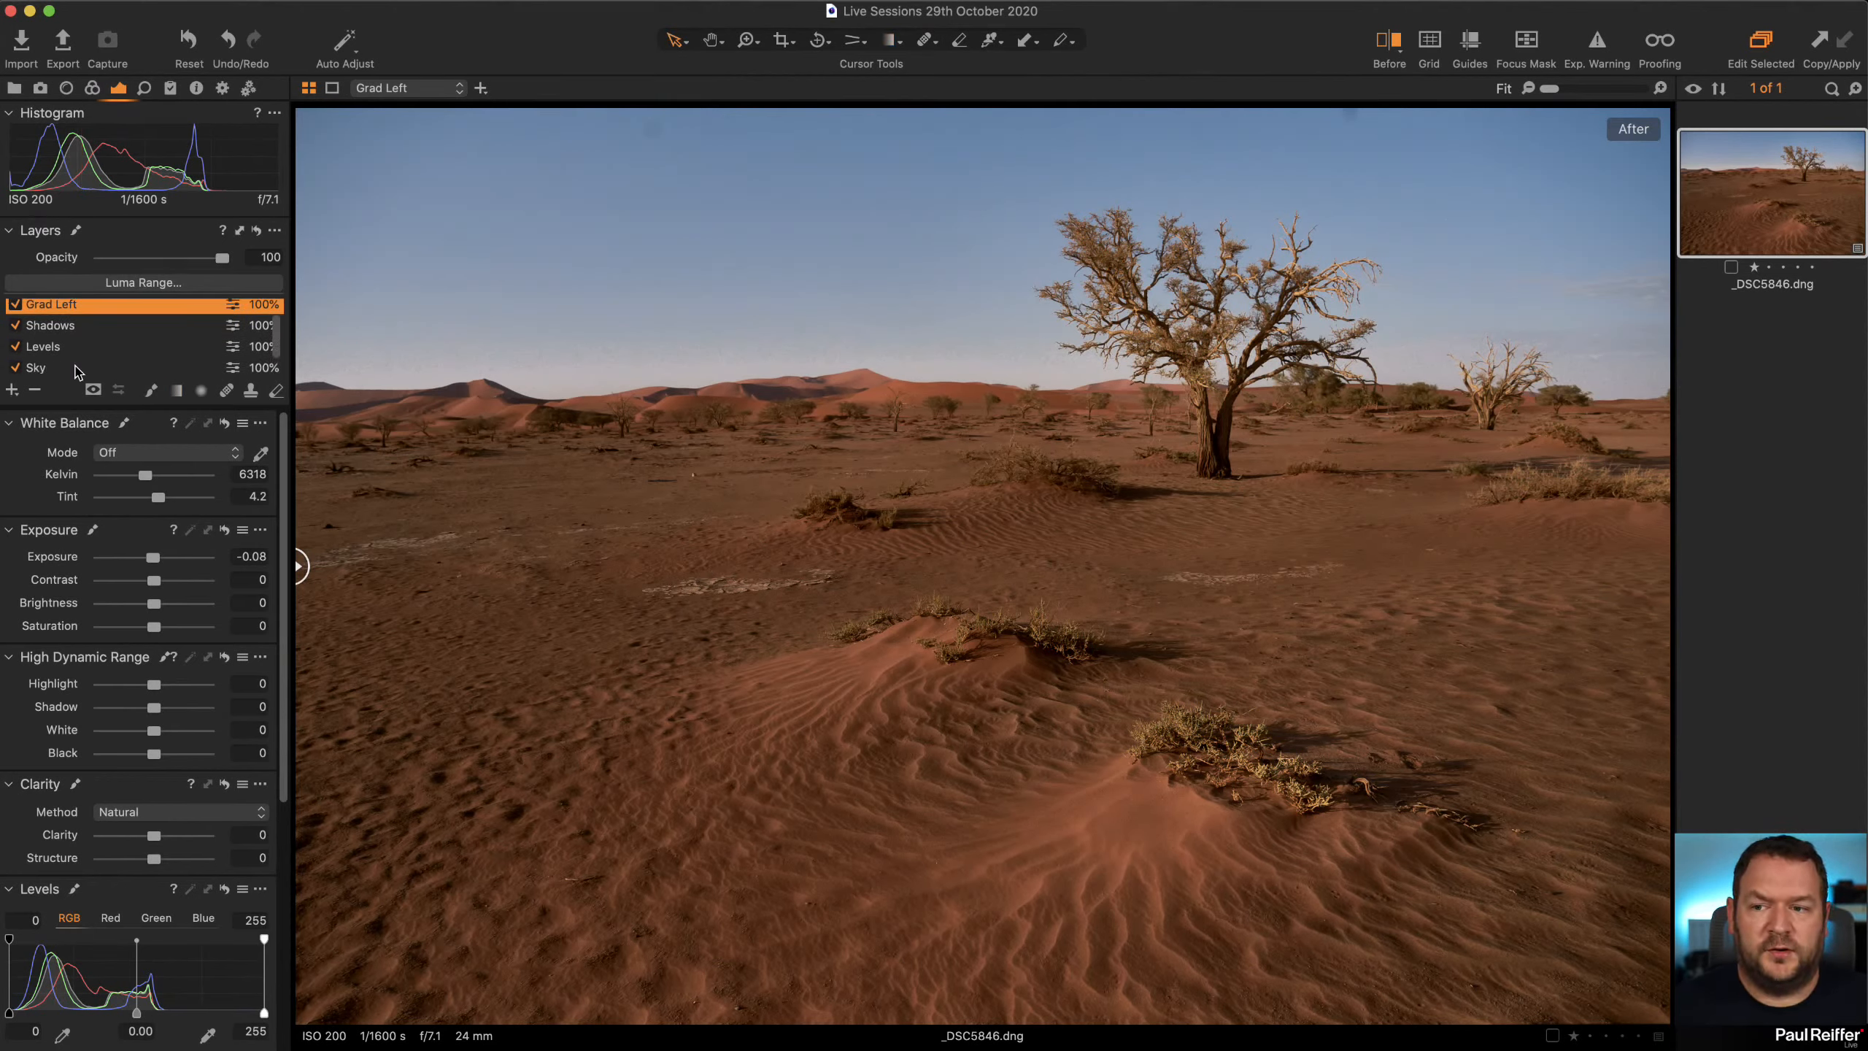
click(66, 368)
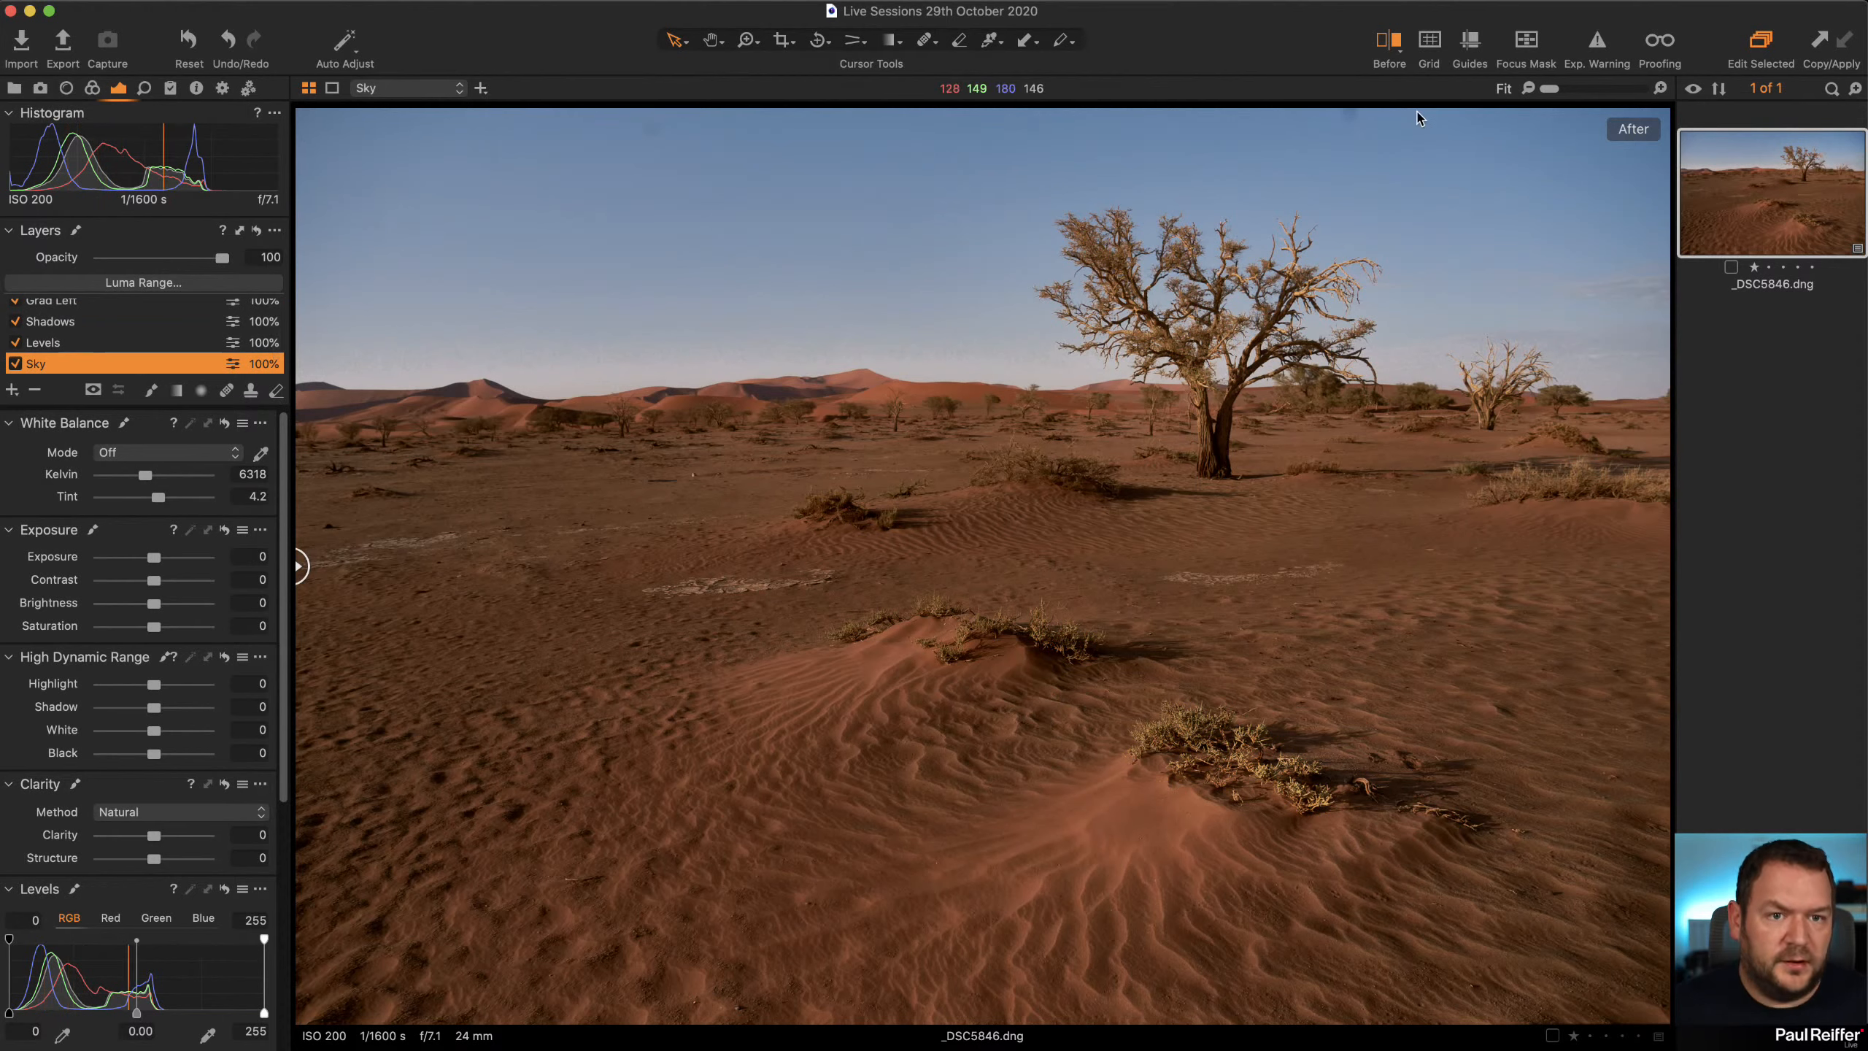
click(1388, 43)
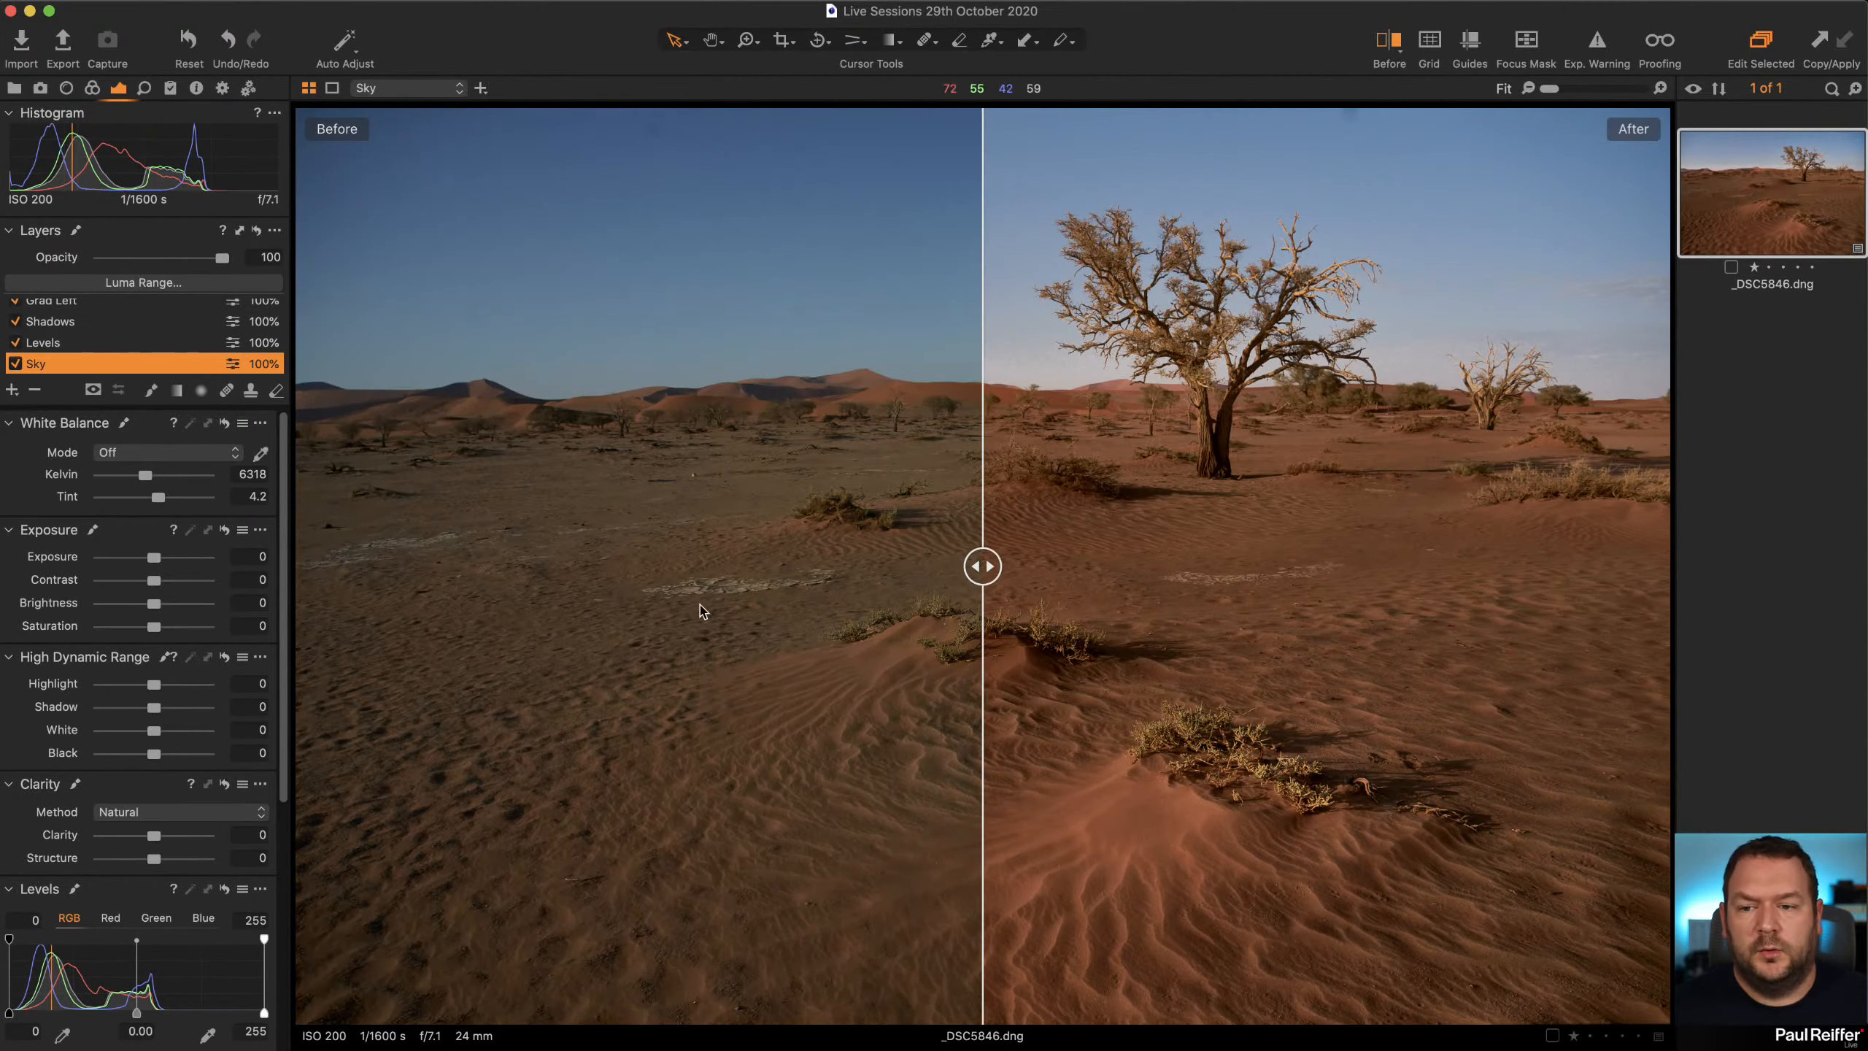
drag(984, 563, 1839, 603)
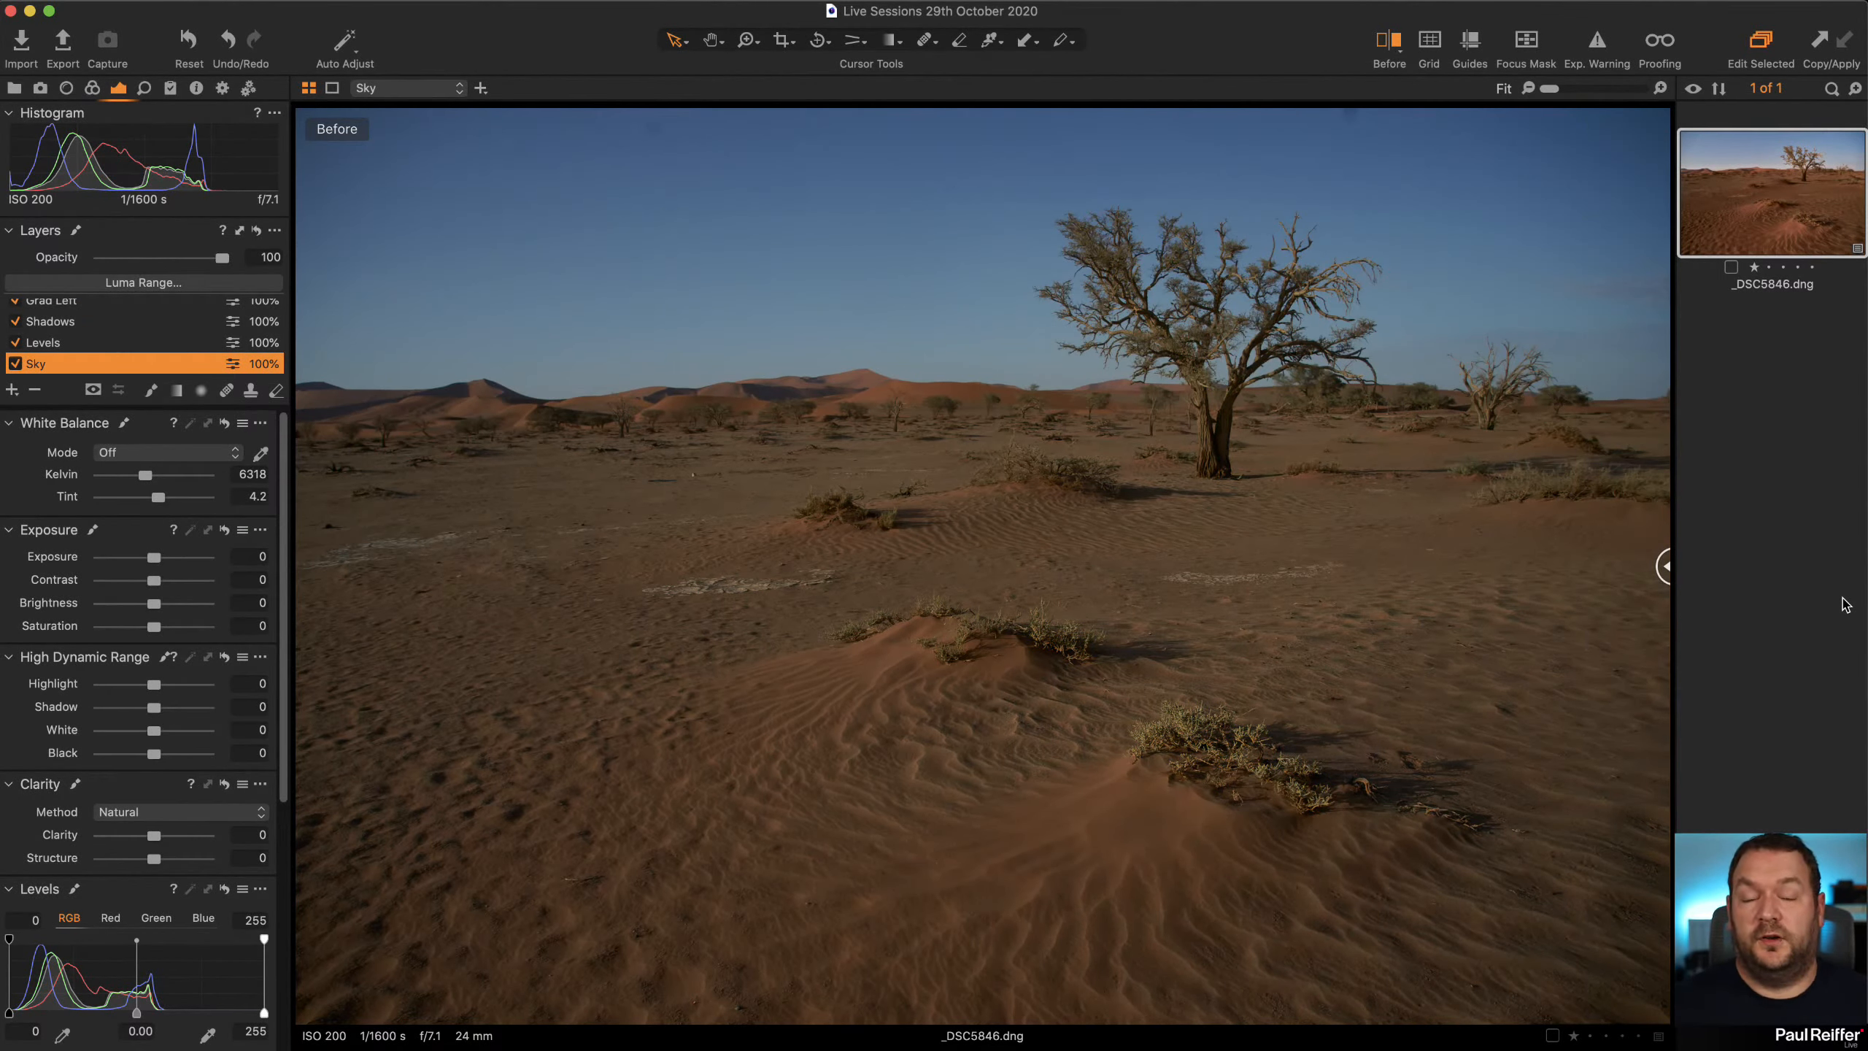
drag(1578, 605, 11, 662)
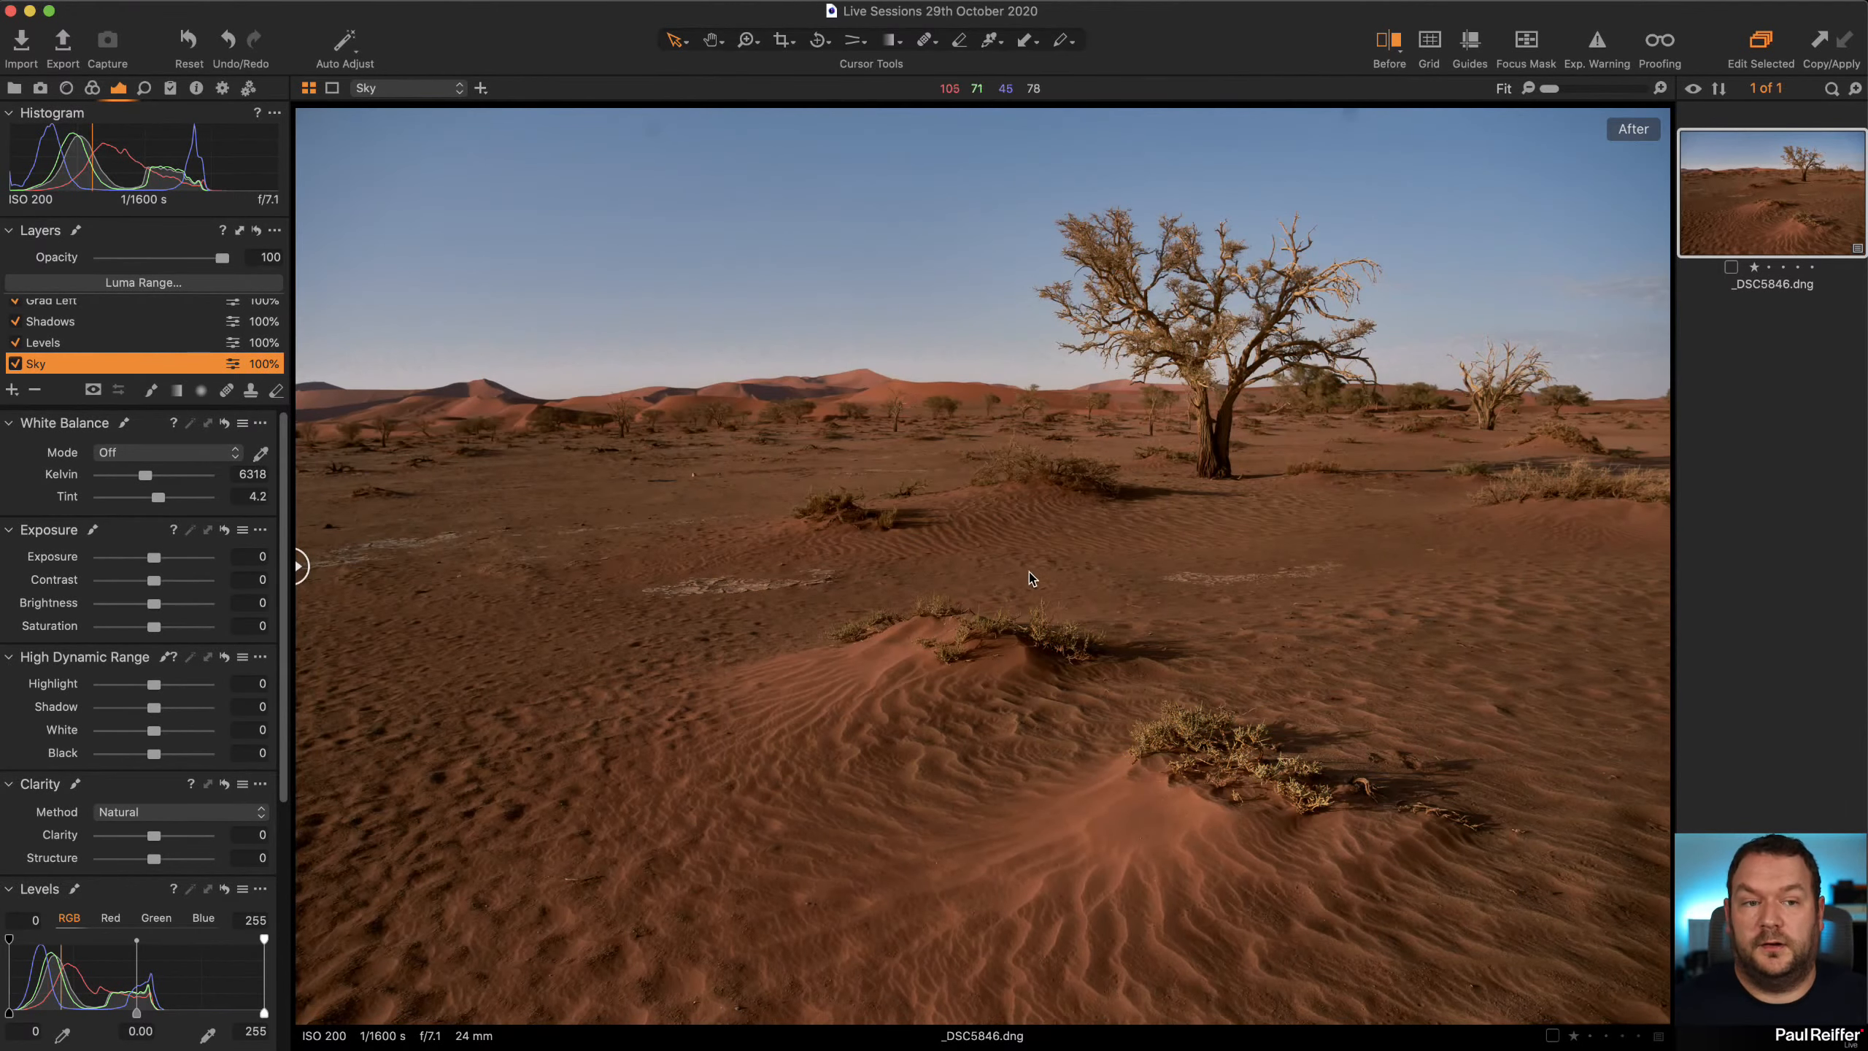
Examine the sky just above the distant dunes at 200% for artifacts and return to the full photo
key(z)
drag(706, 302, 1322, 531)
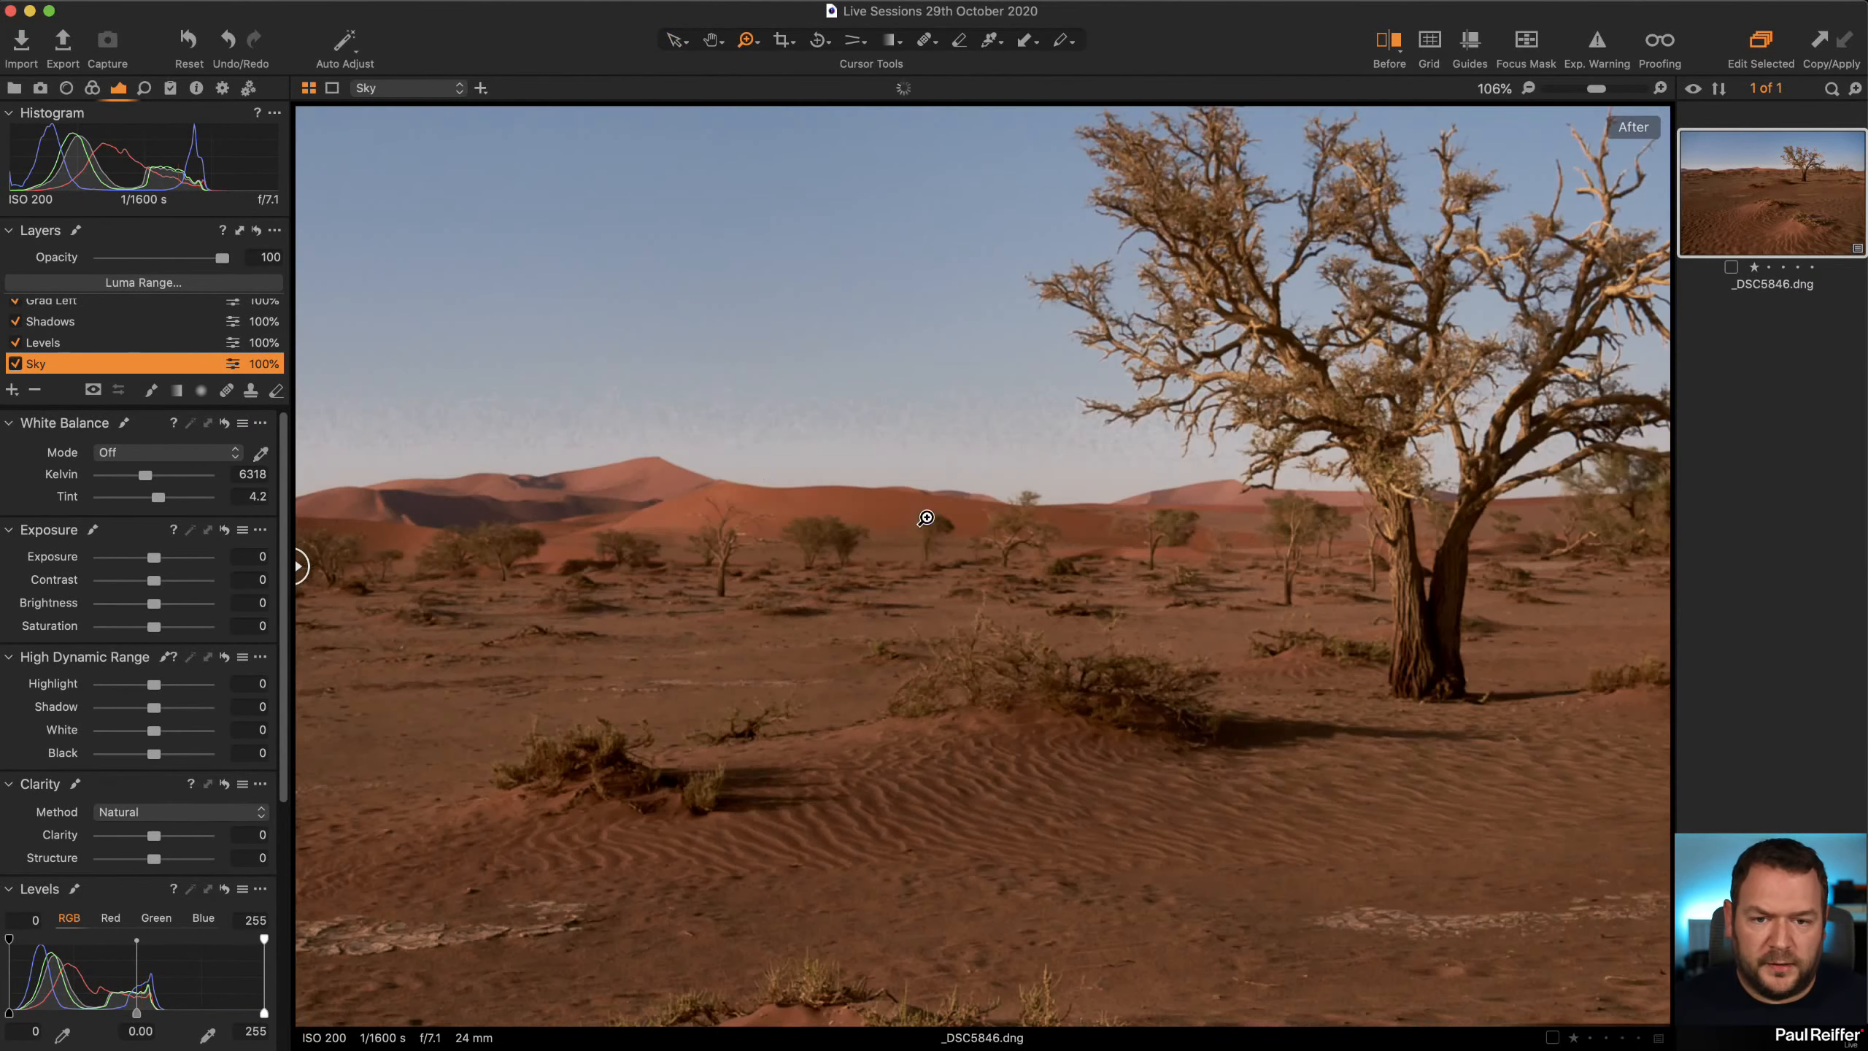
click(1037, 500)
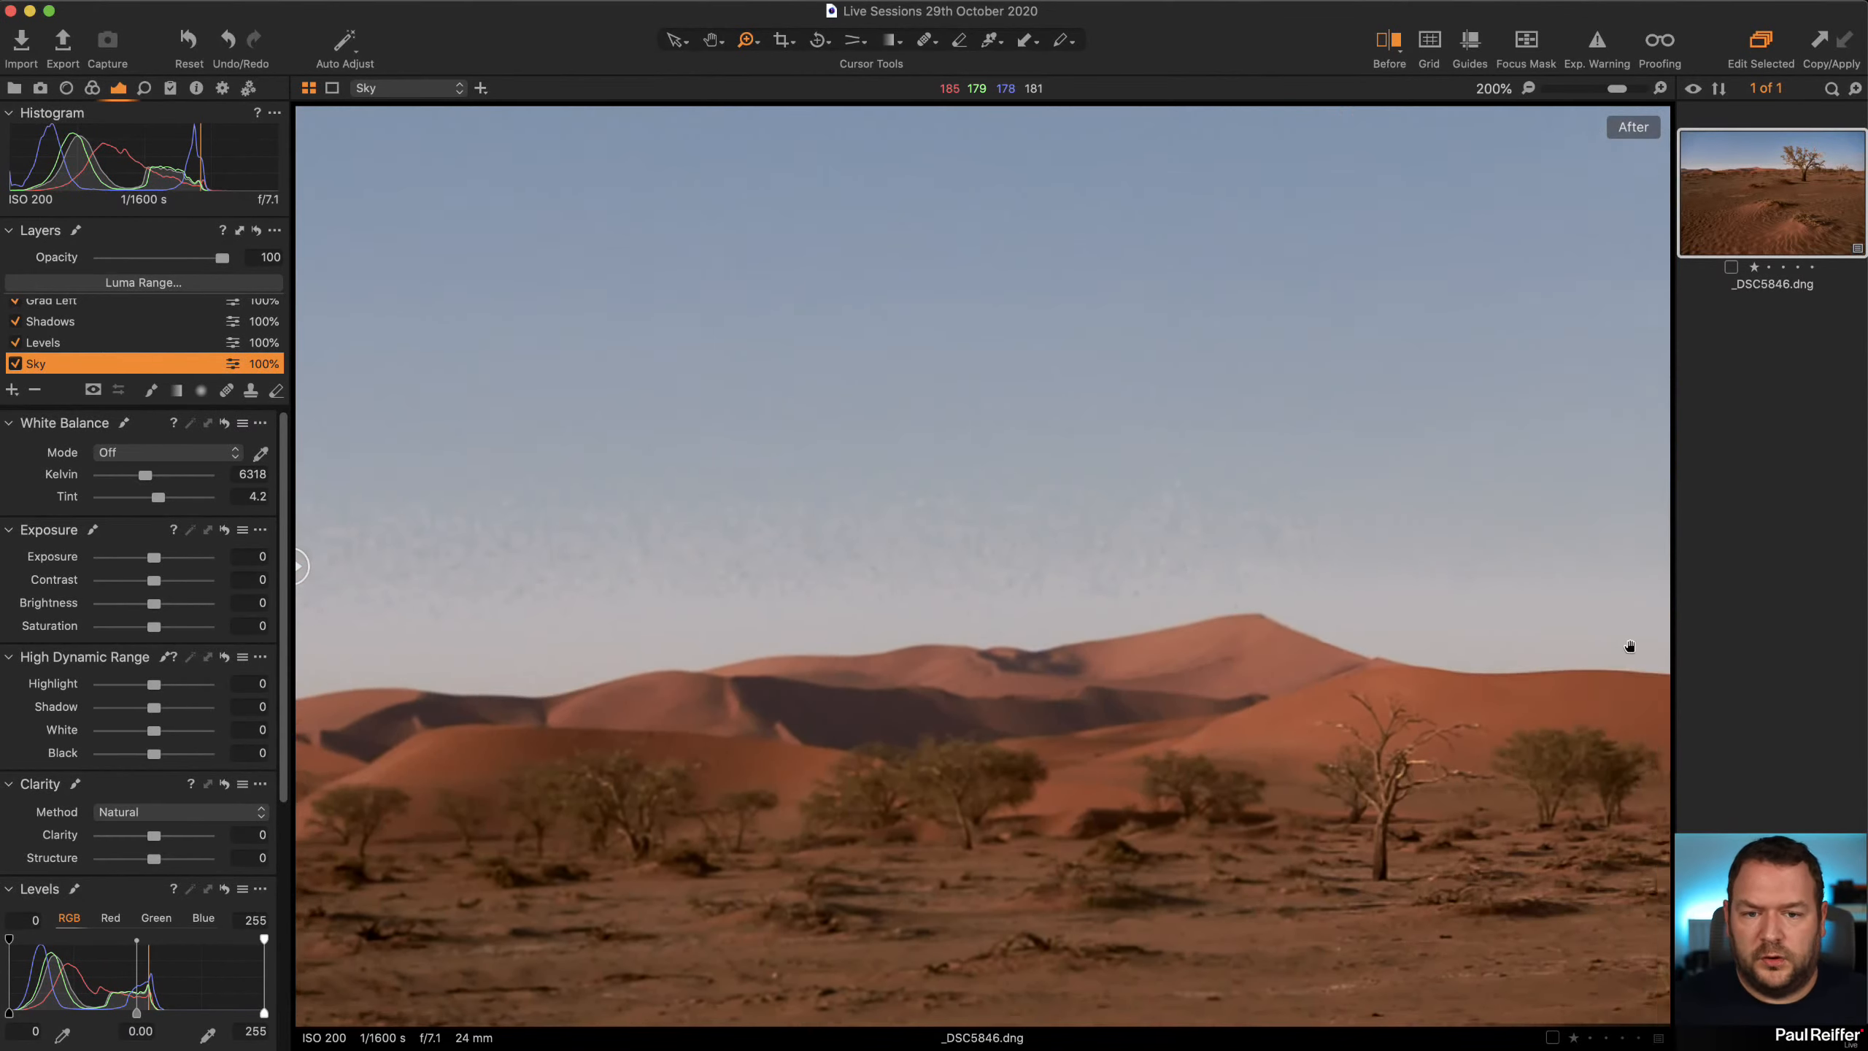
drag(584, 554, 1629, 647)
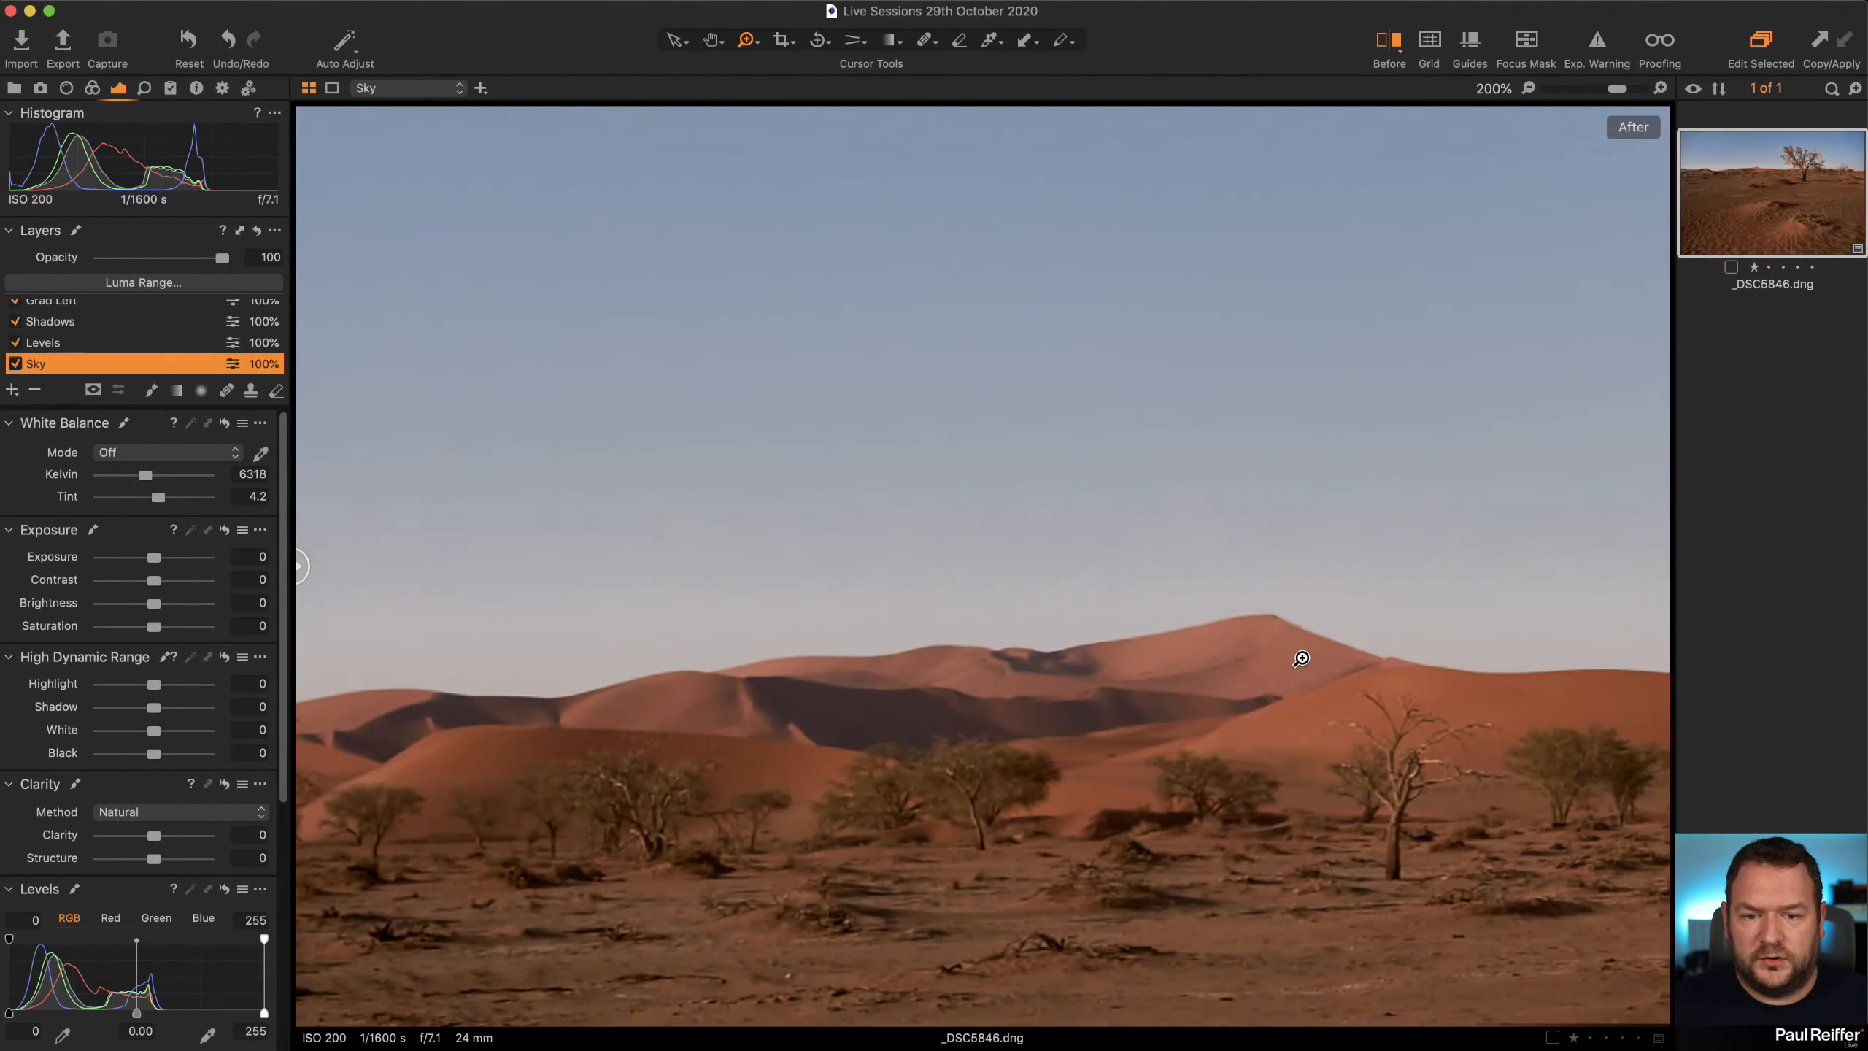
alt+click(1115, 598)
alt+click(1109, 597)
alt+click(993, 428)
alt+click(987, 462)
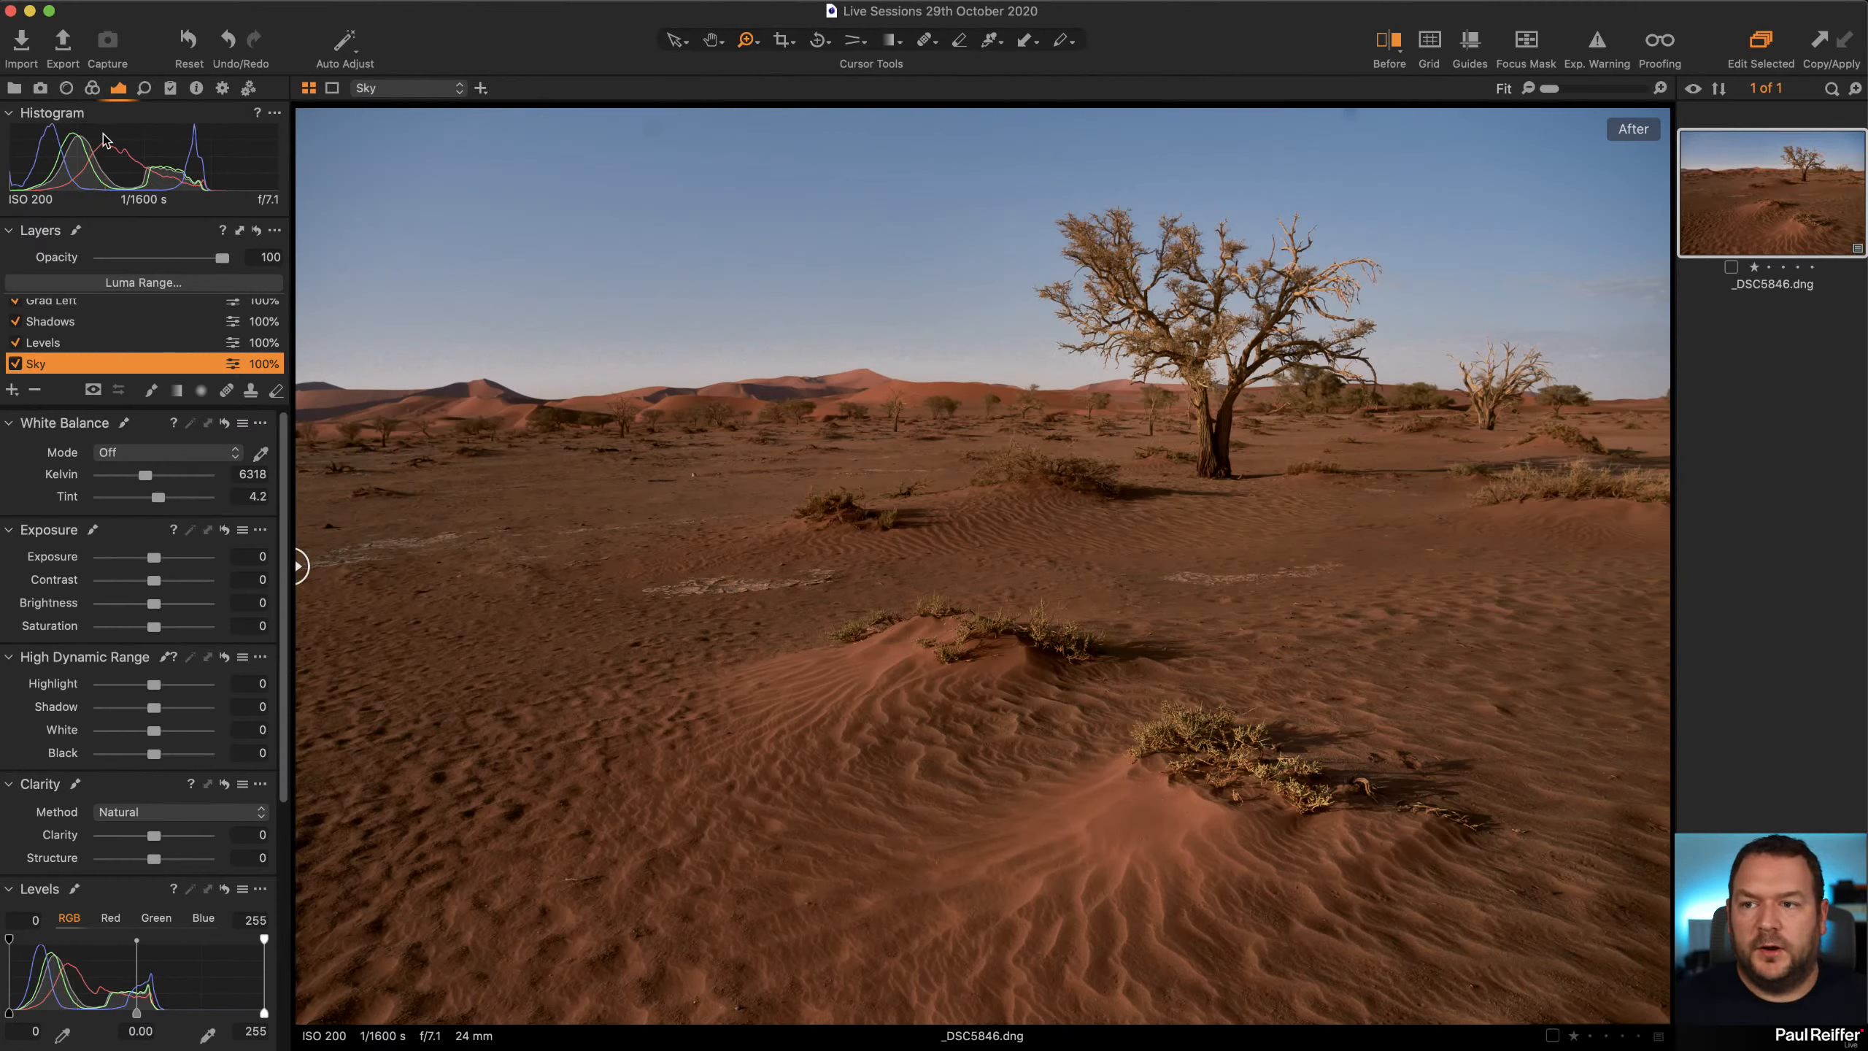
Open the collection holding IMG_4715-Oct 19 2020.CR3 and compare the mountain sunset photo before and after editing
click(14, 88)
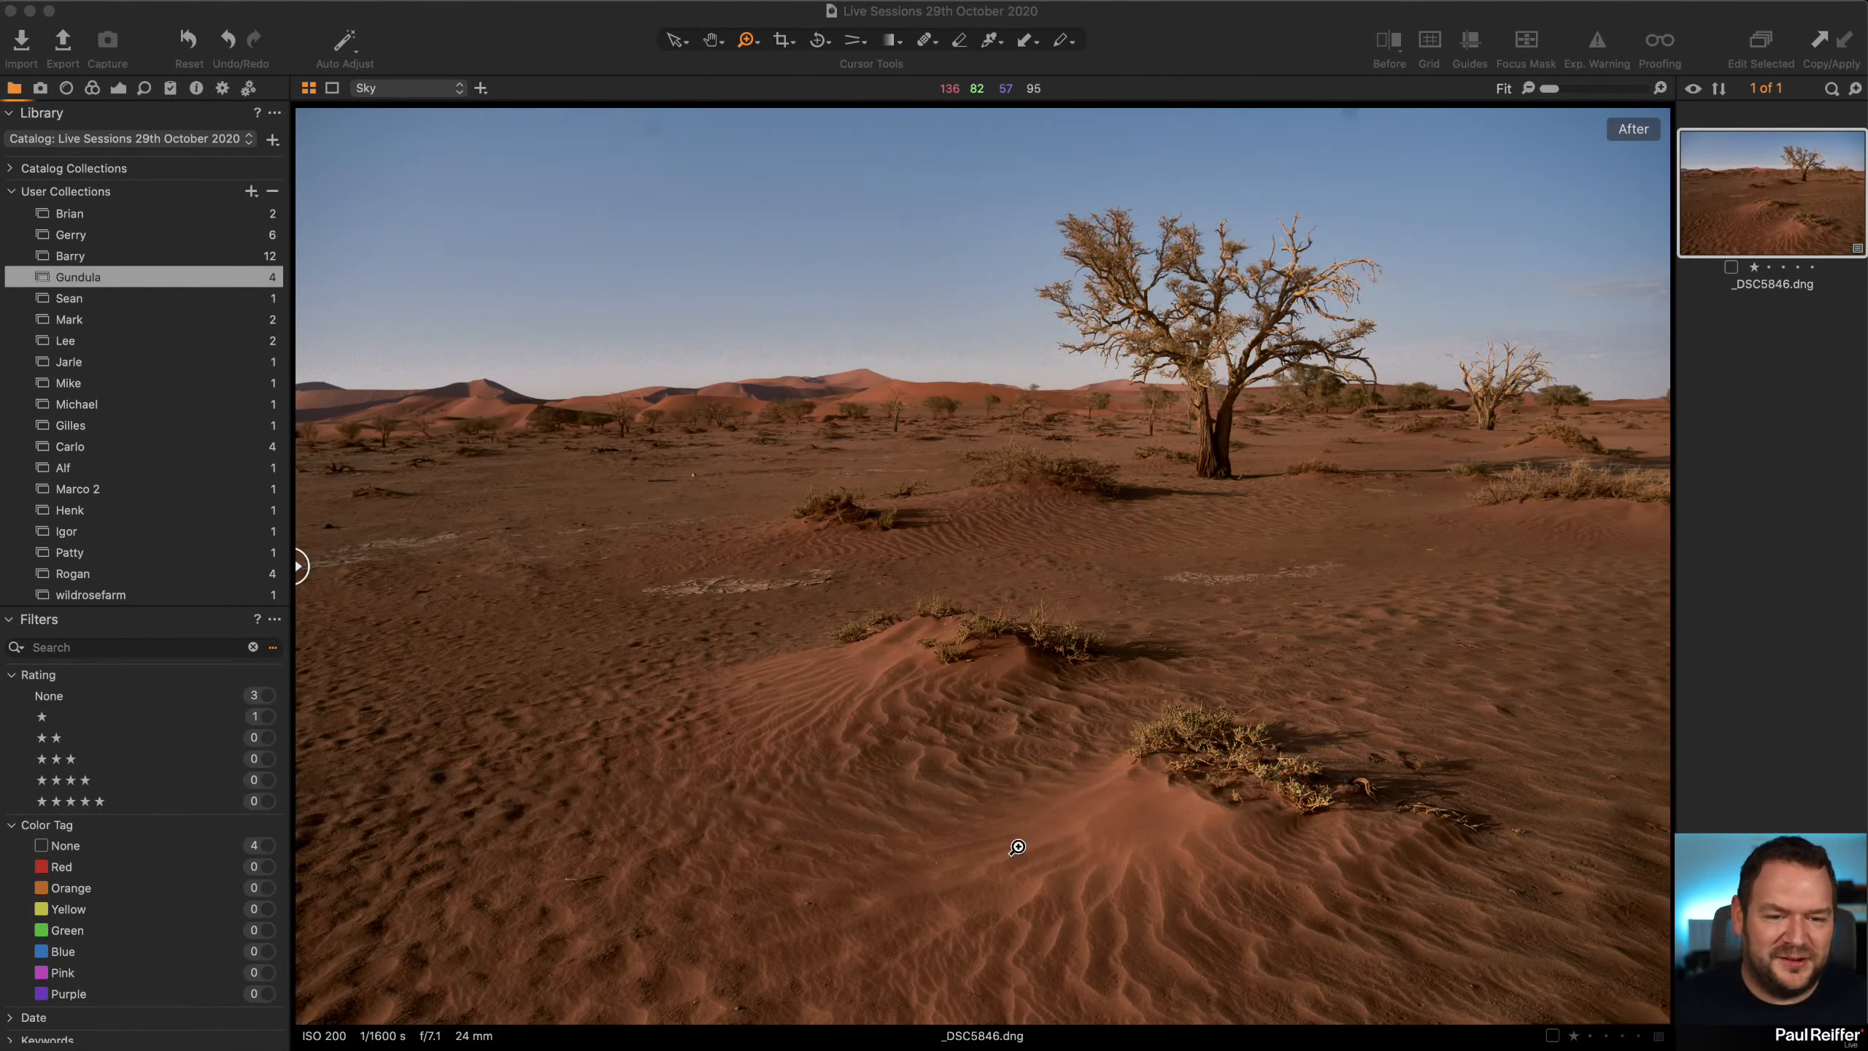
click(104, 215)
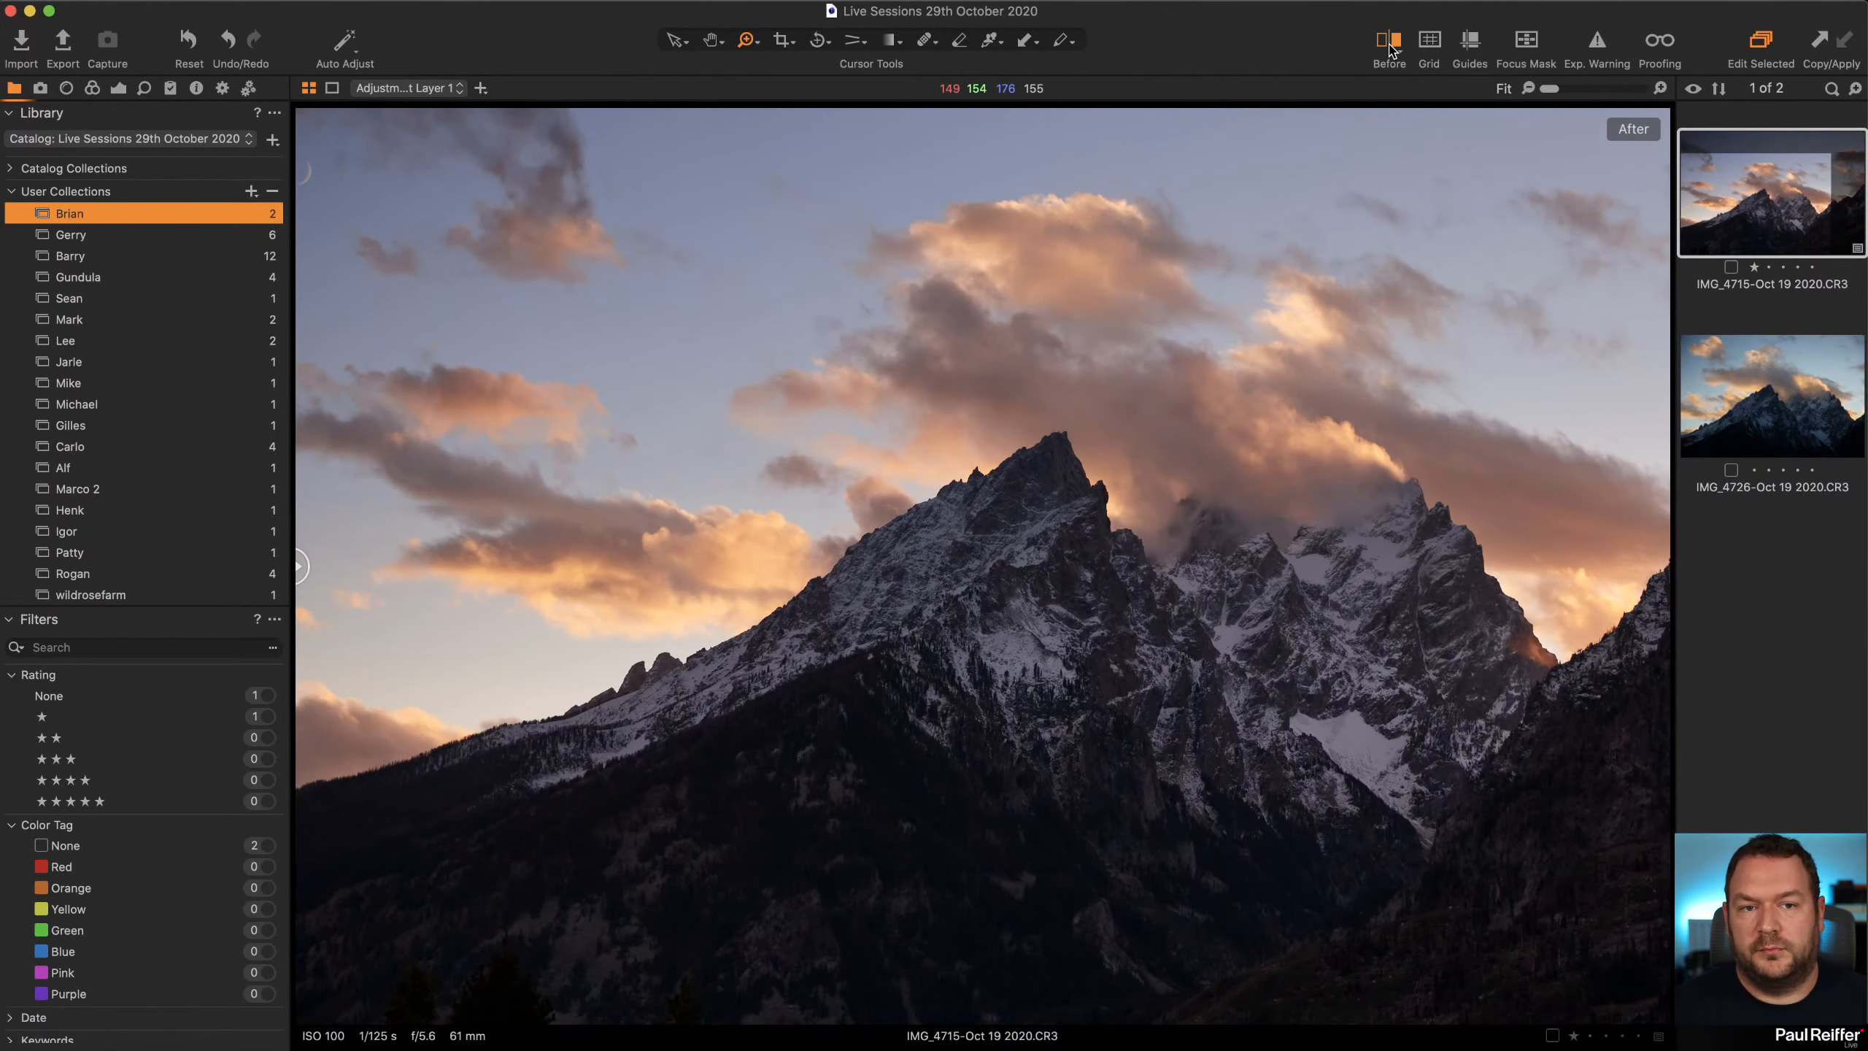
drag(303, 565, 650, 565)
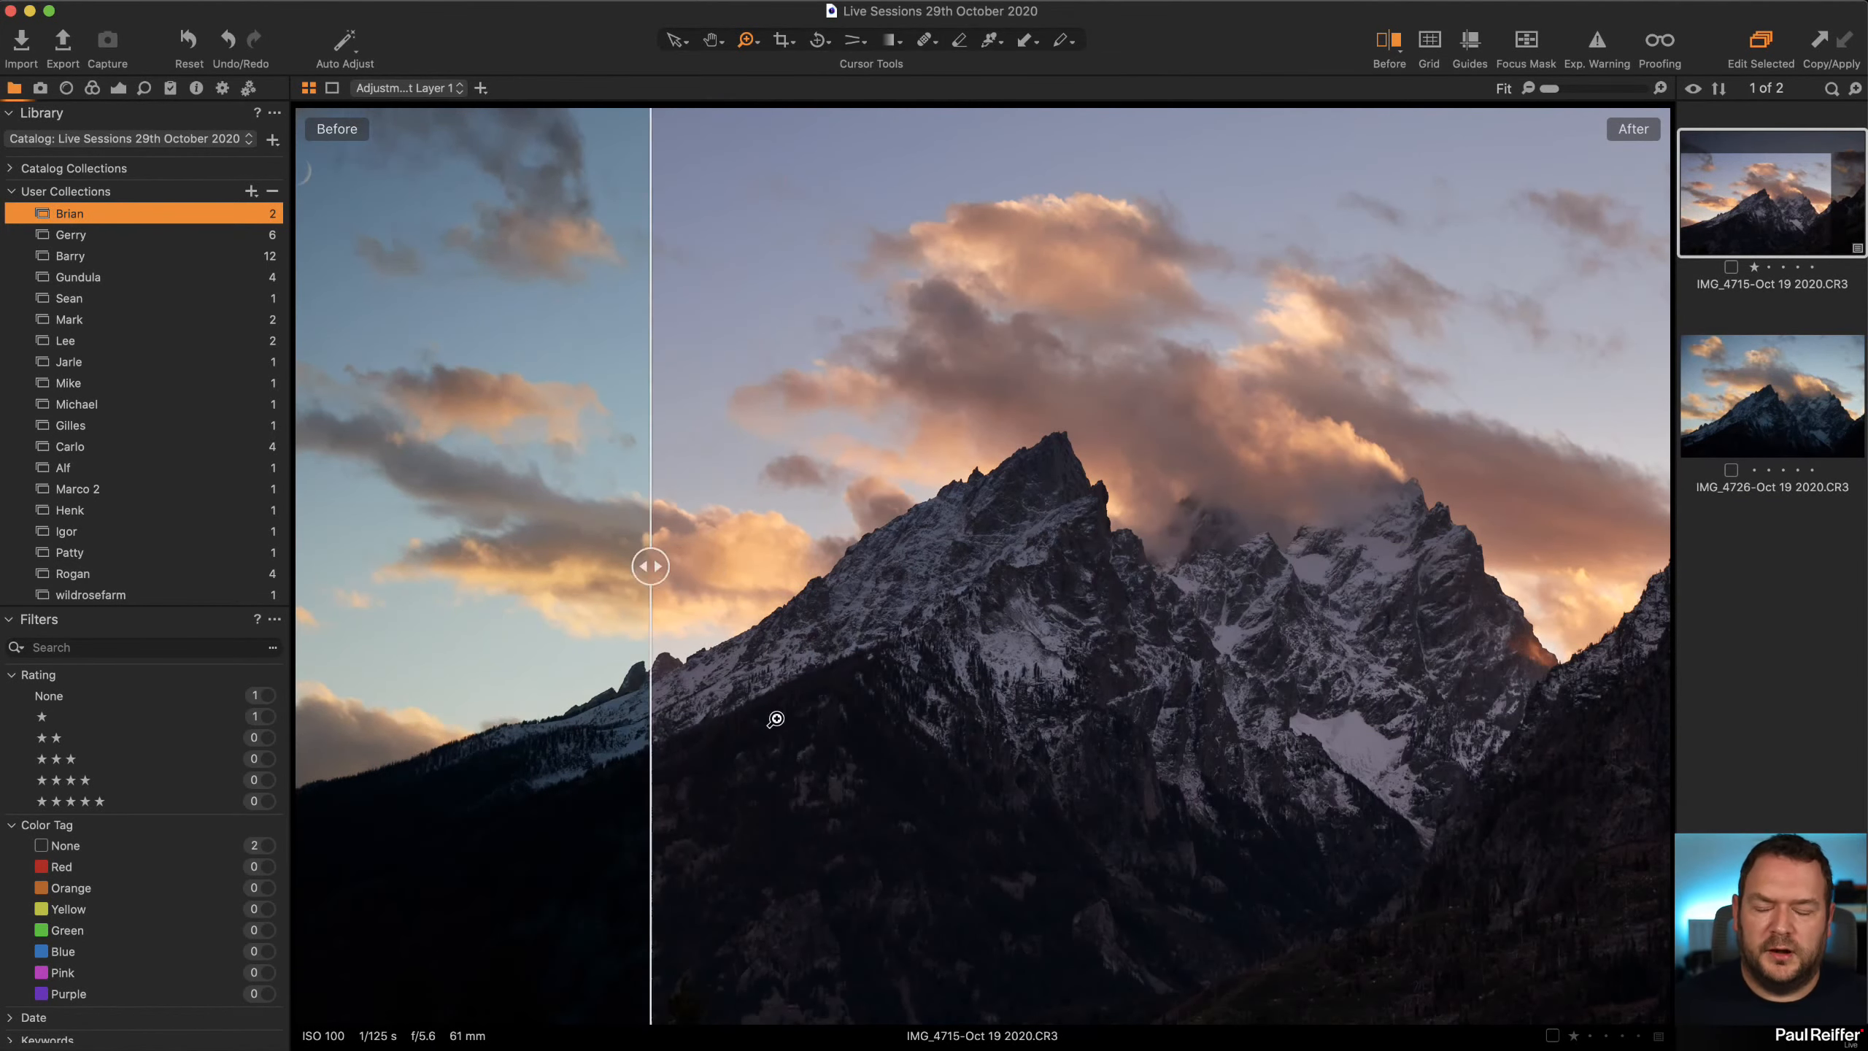
drag(776, 718, 8, 703)
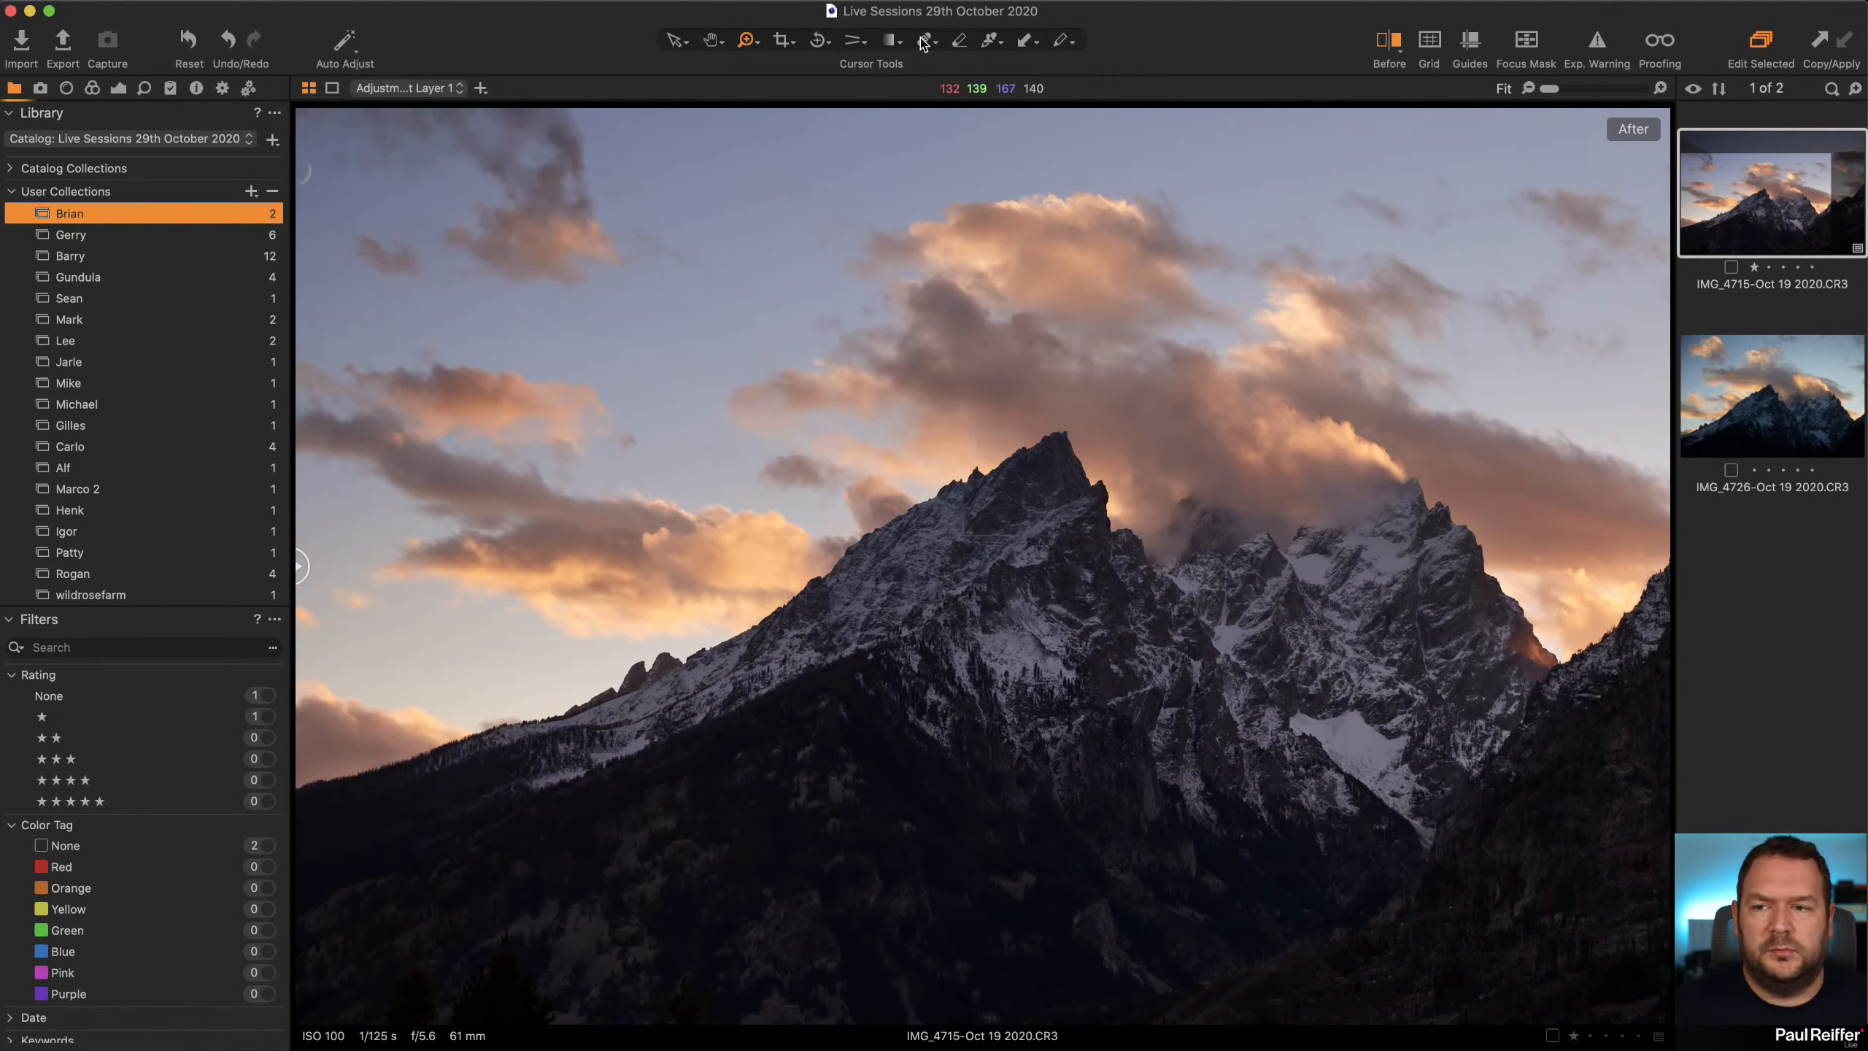
Shrink the Heal brush to size 125 and heal the small curved blemish at the left edge of the mountain photo's sky
click(119, 88)
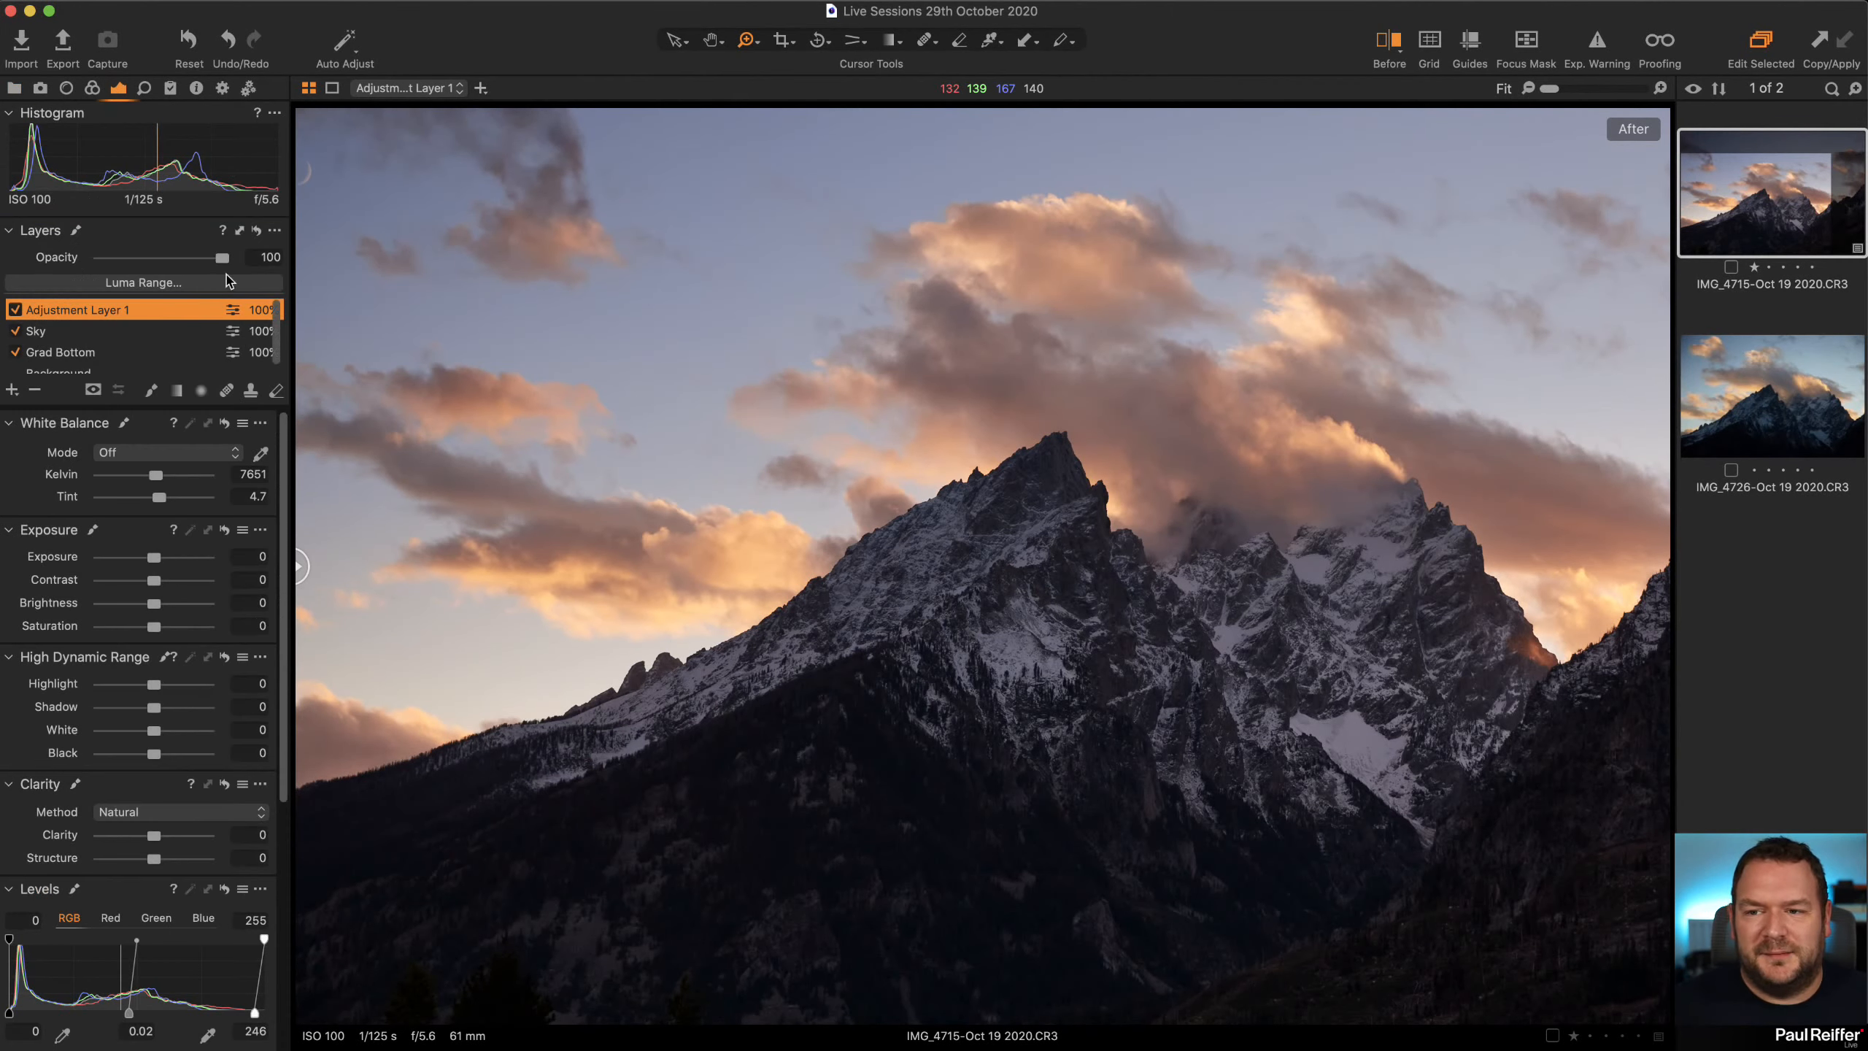
click(925, 40)
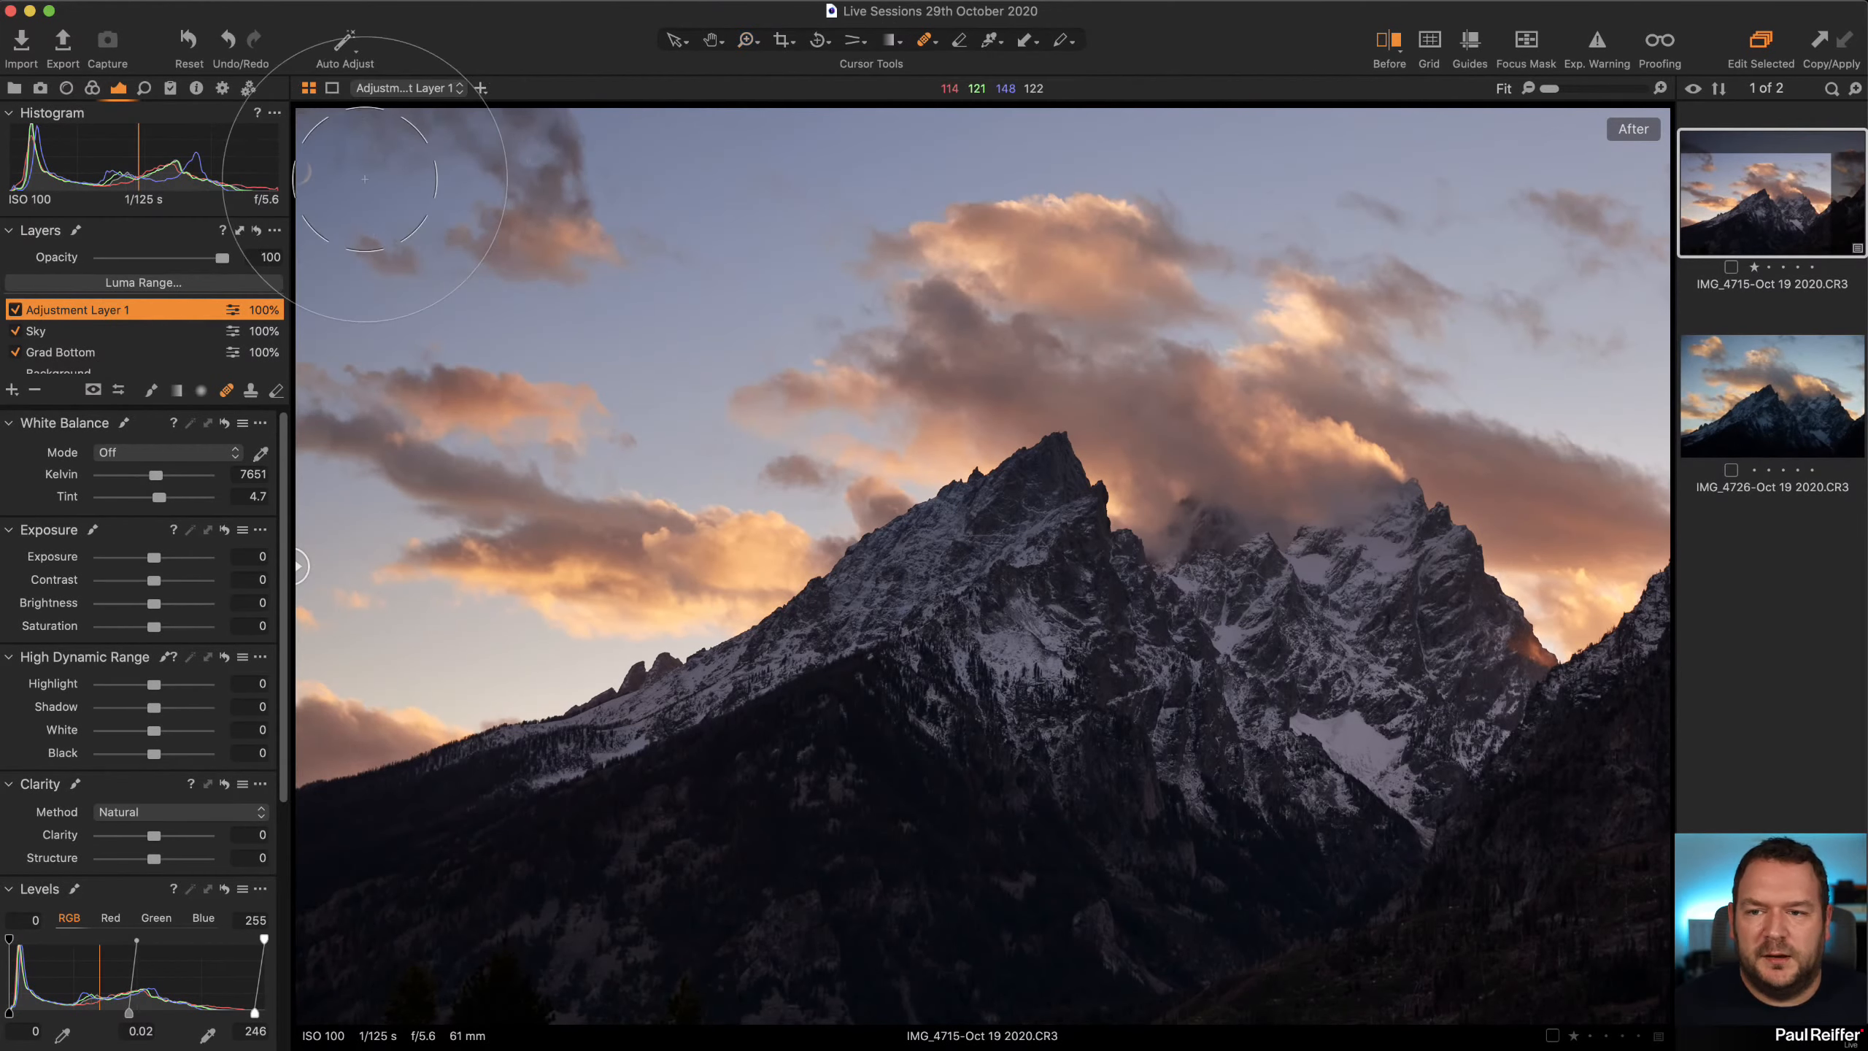
key(bracketleft)
key(bracketleft)
key(bracketleft)
key(bracketleft)
key(bracketleft)
key(bracketleft)
key(bracketleft)
key(bracketleft)
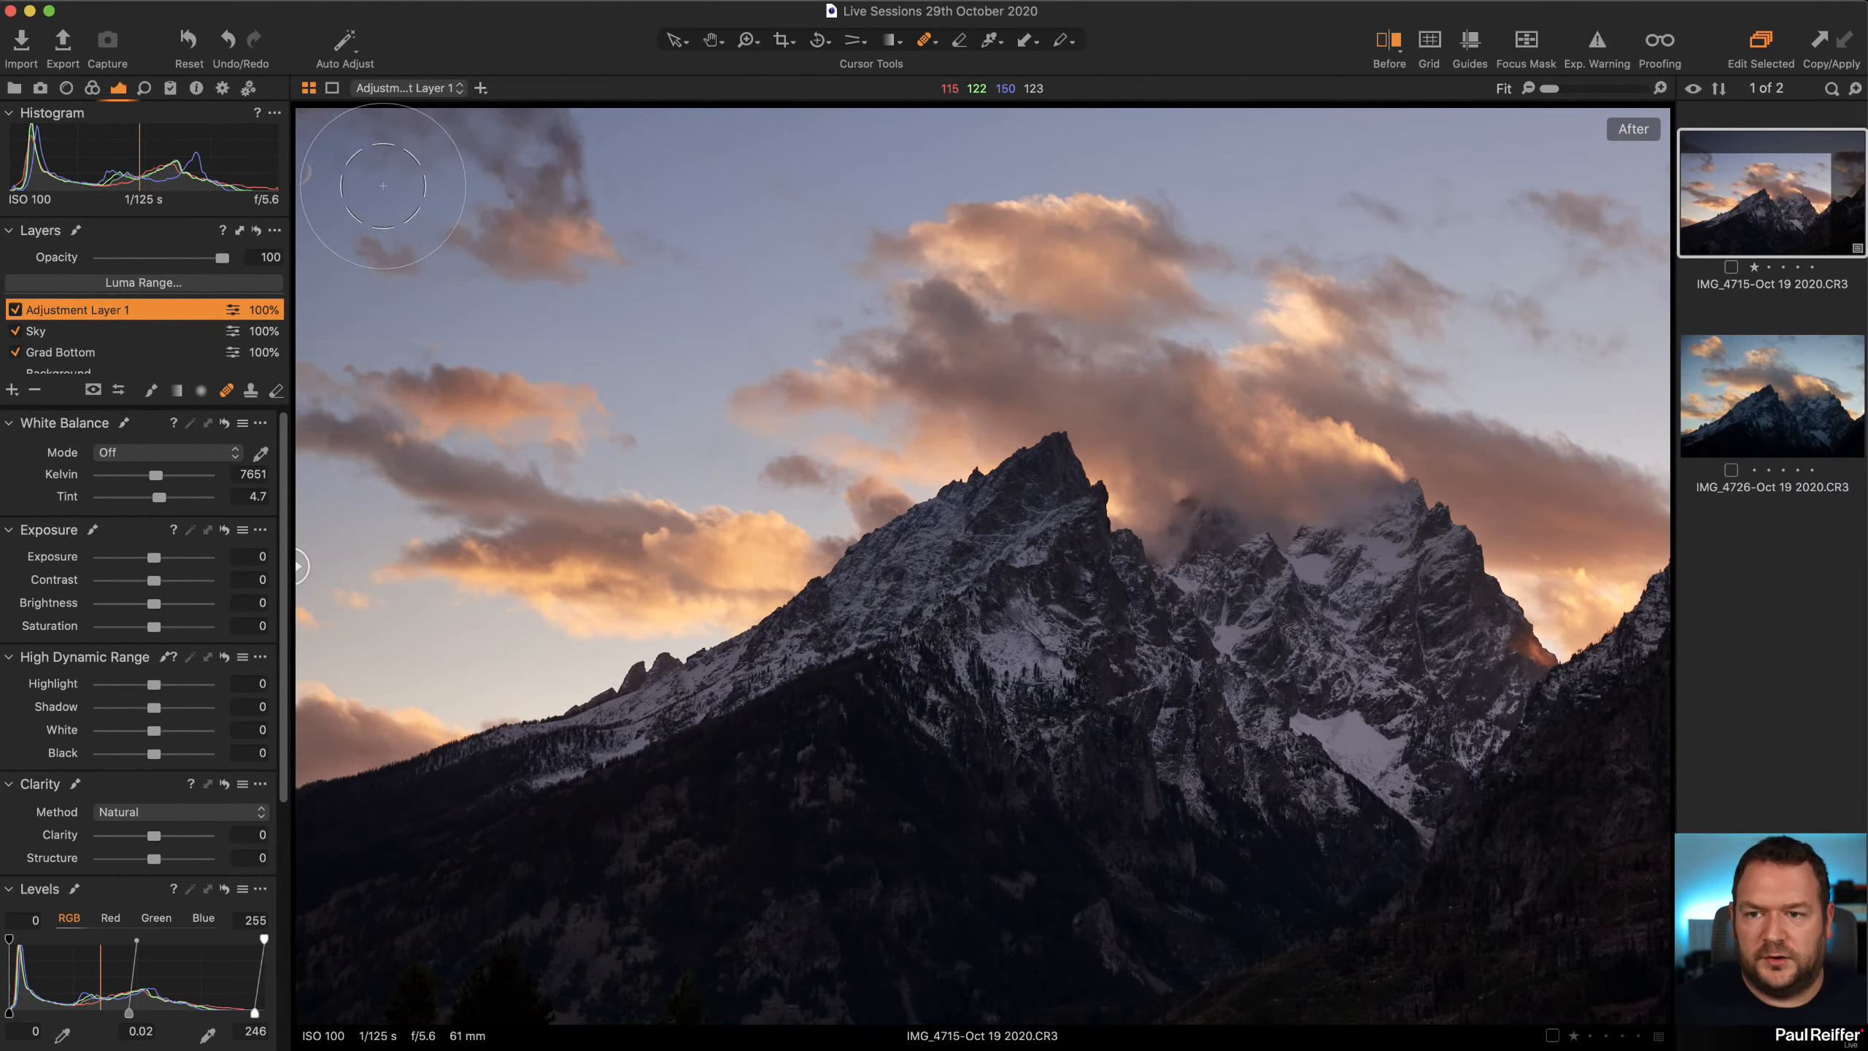
right_click(383, 185)
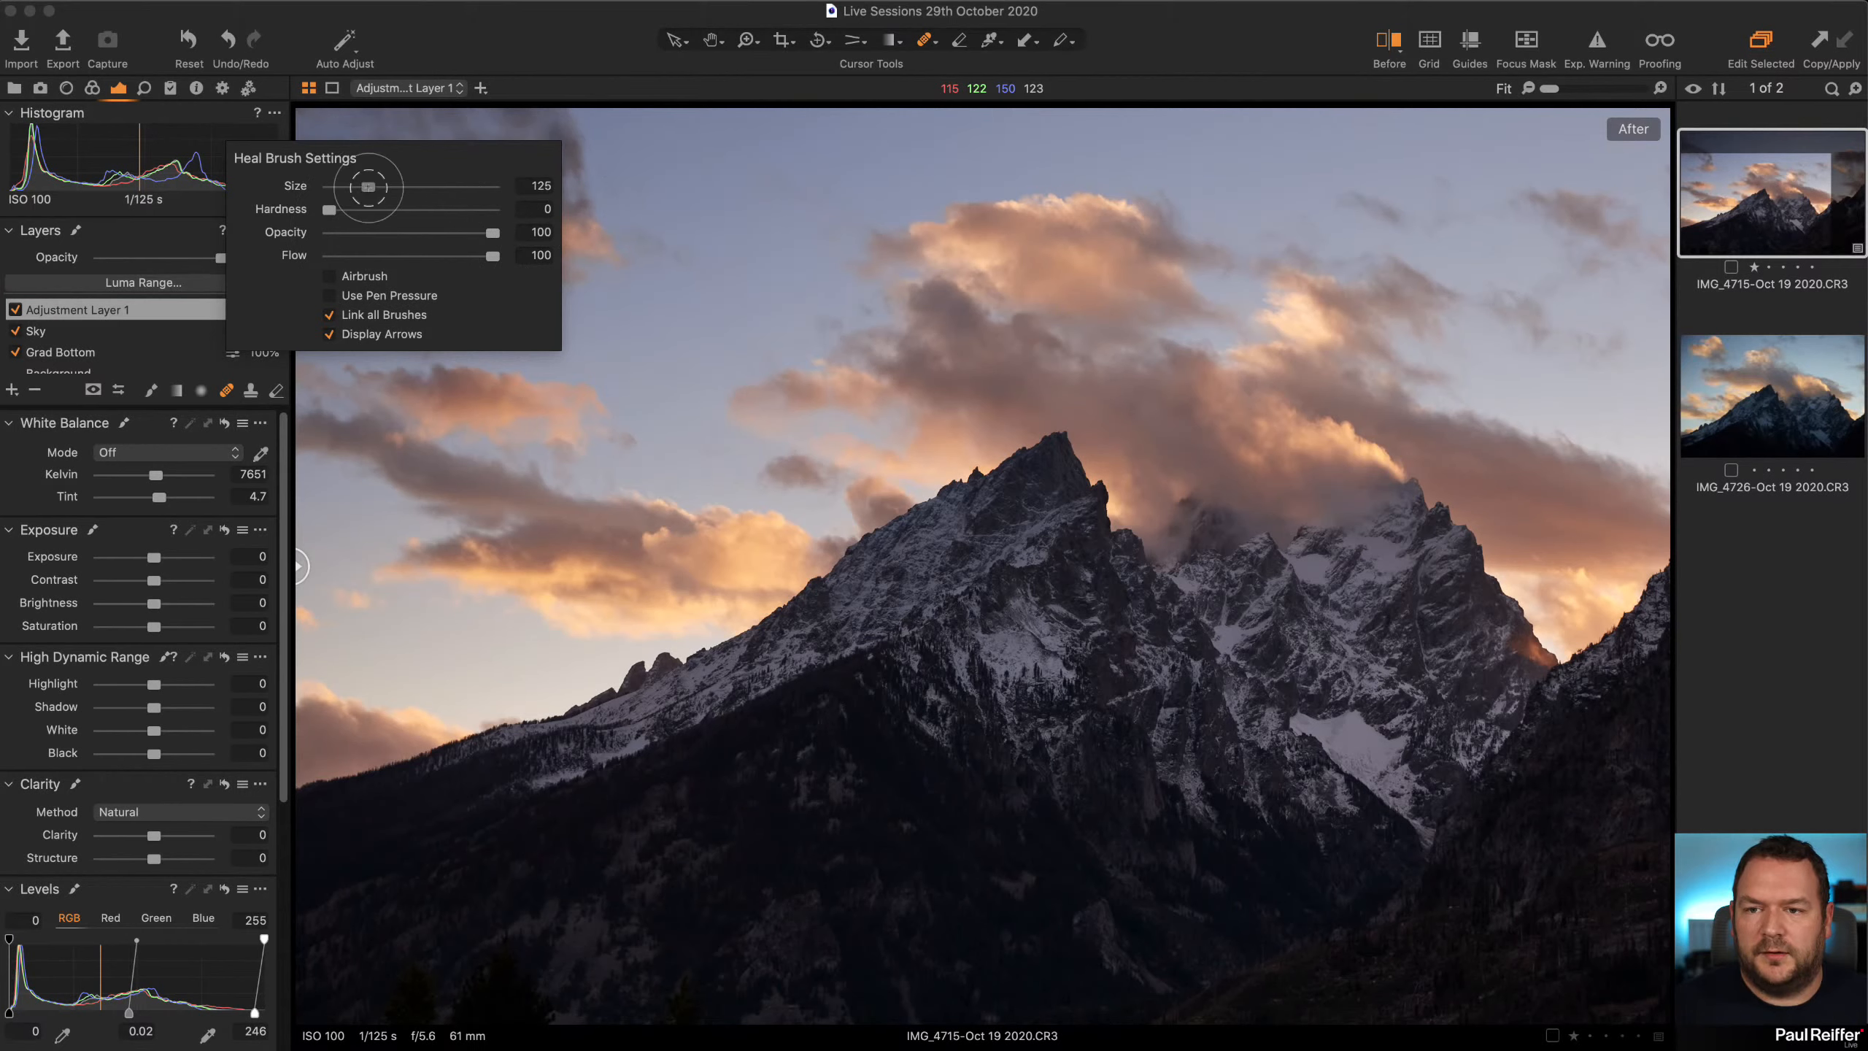
key(Escape)
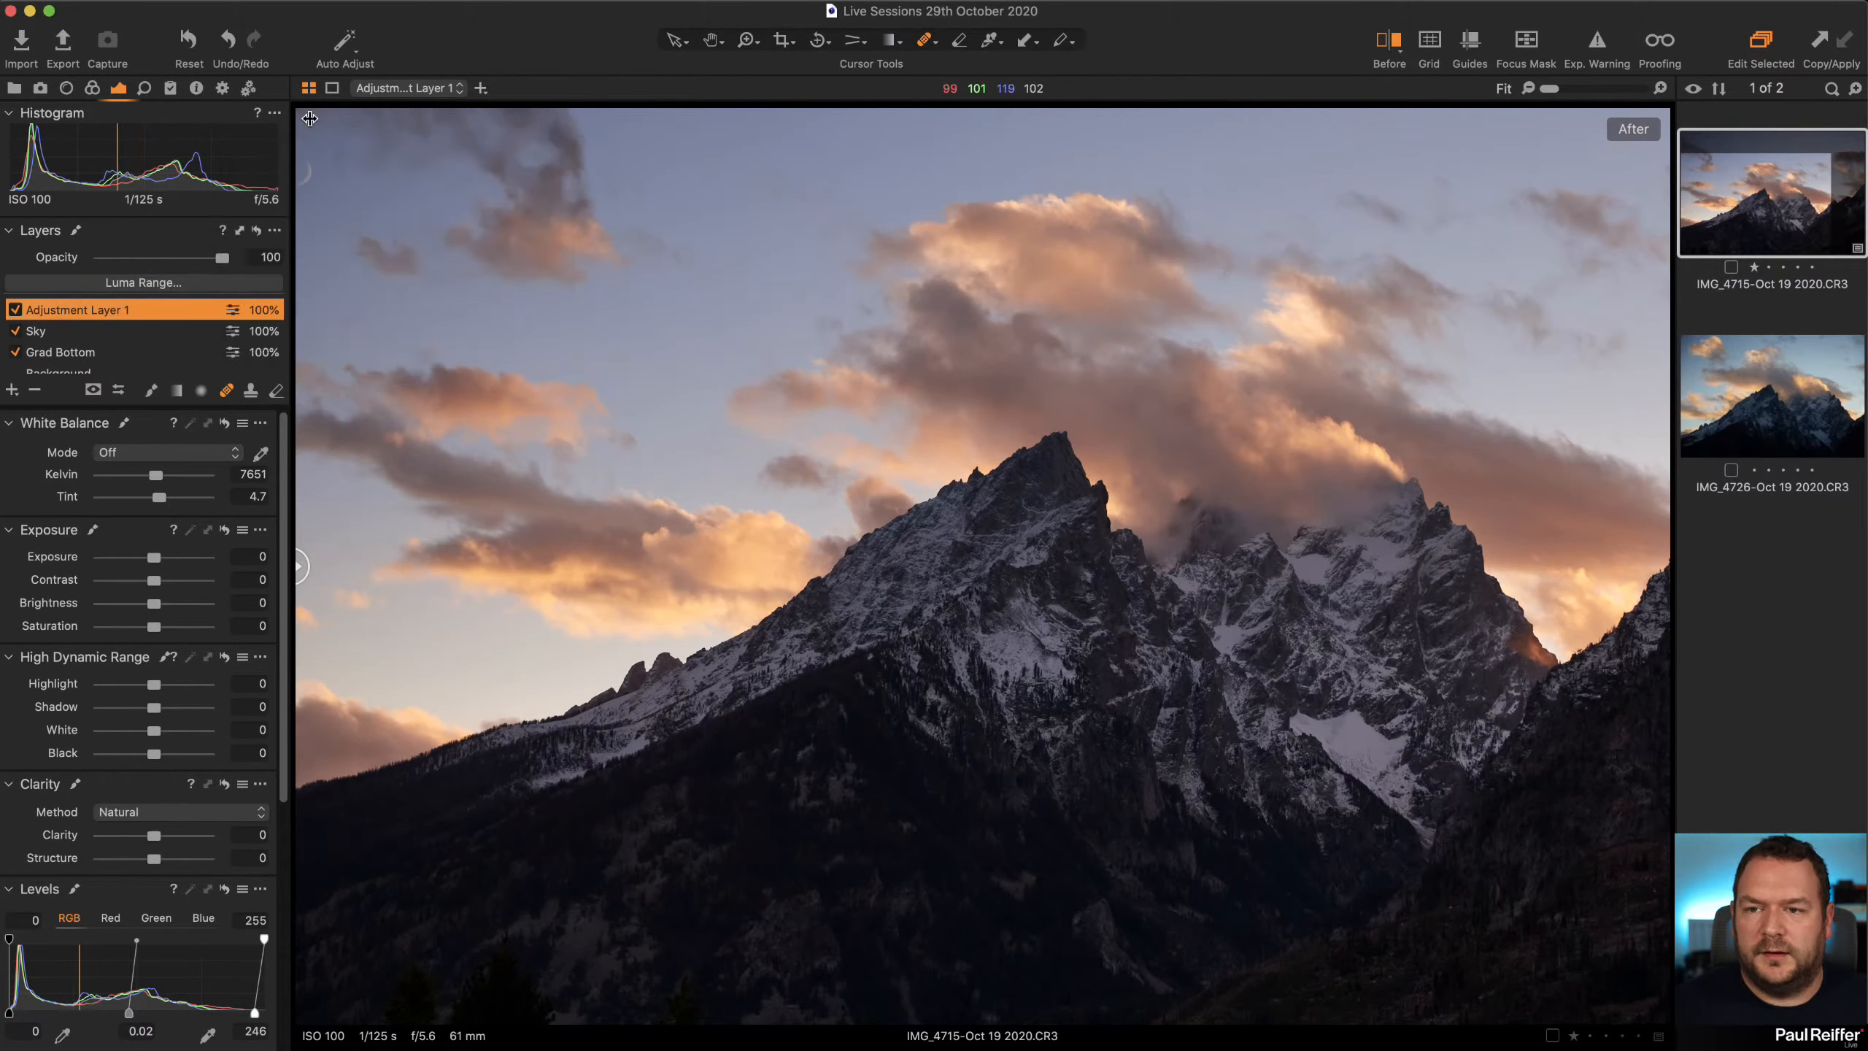
click(320, 179)
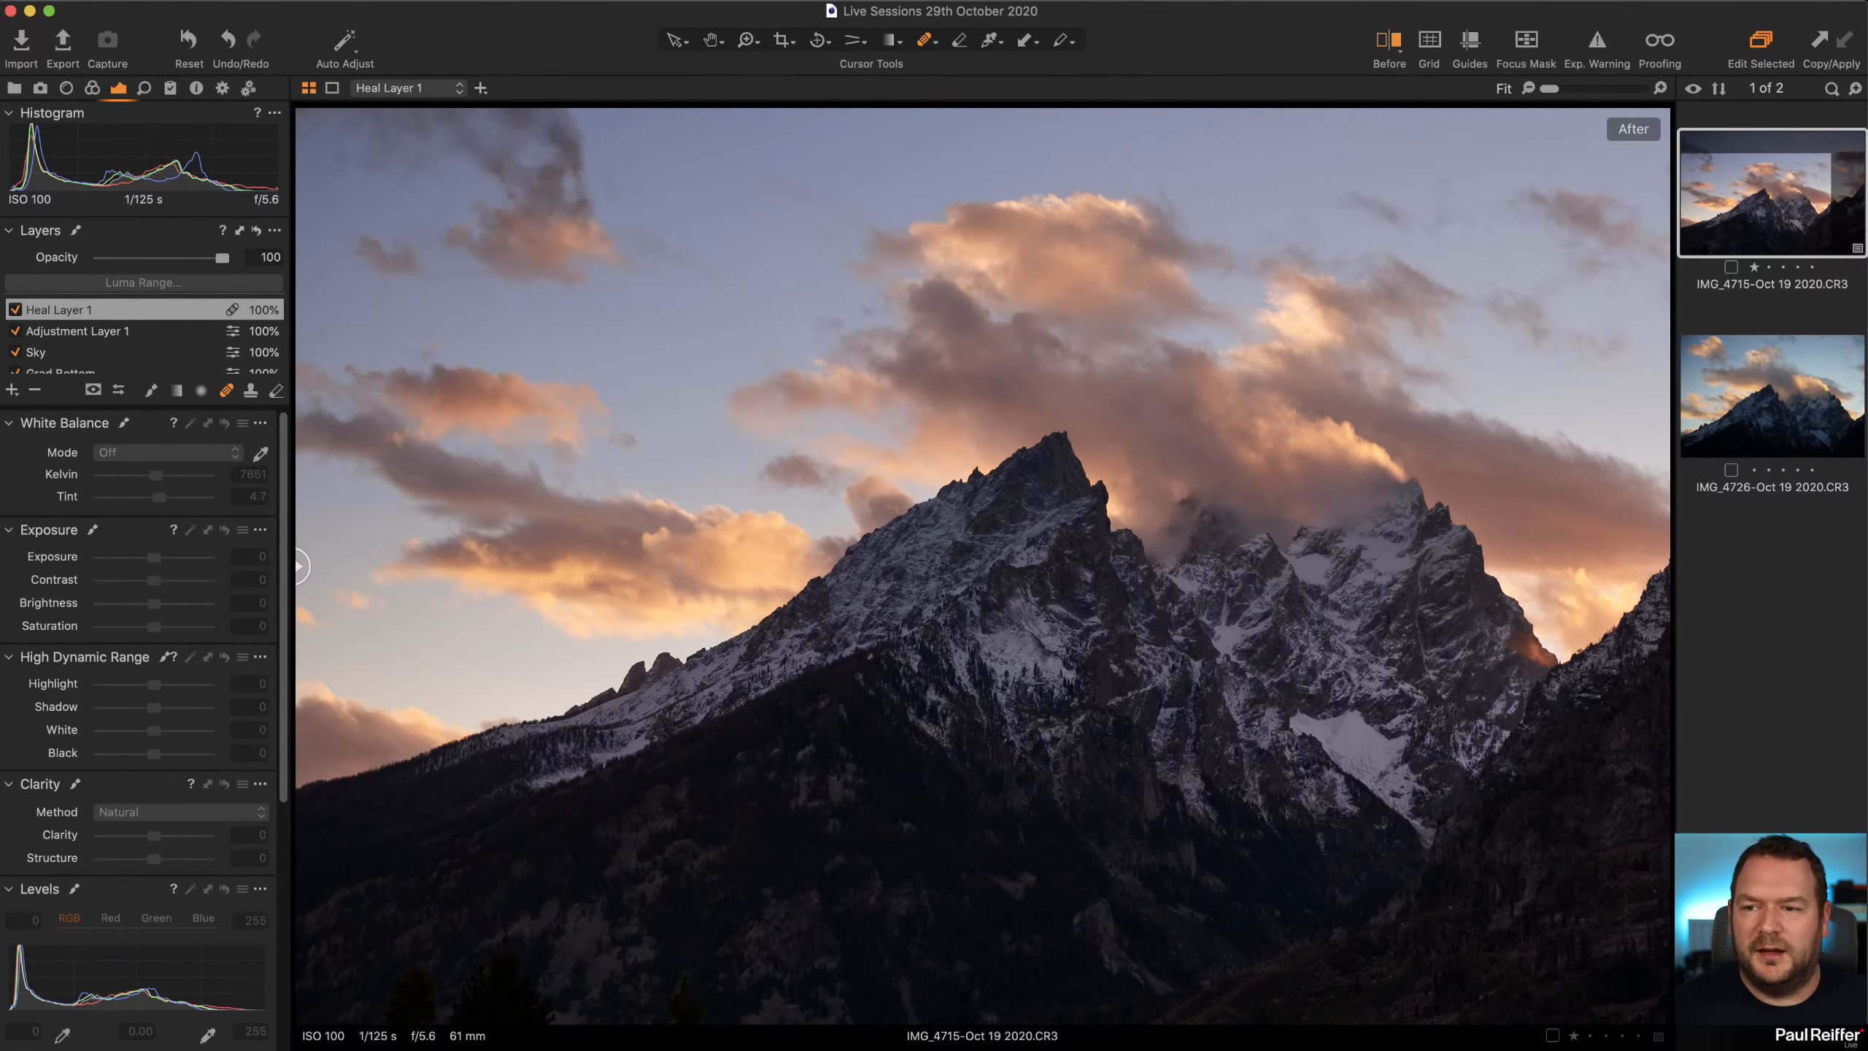
Open the collection holding 690.ARW and review the edited photo of the colourful columned walkway
click(14, 89)
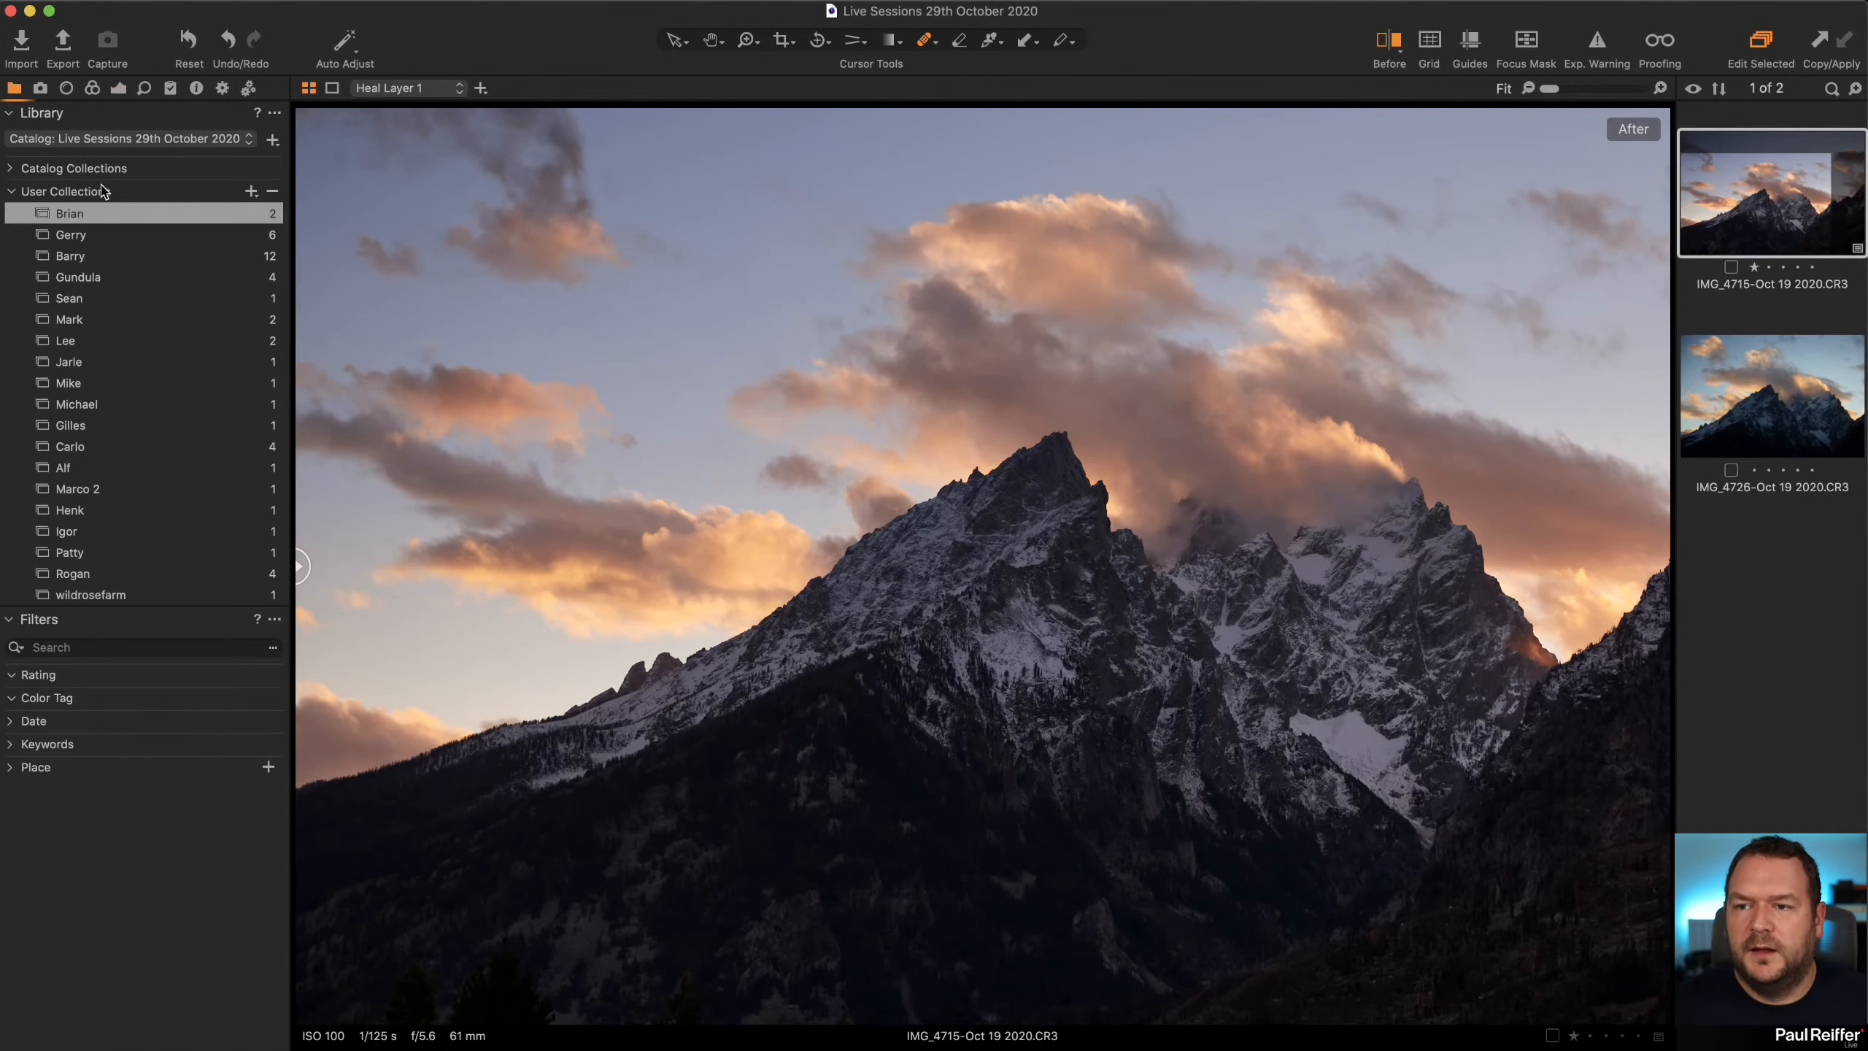
click(102, 234)
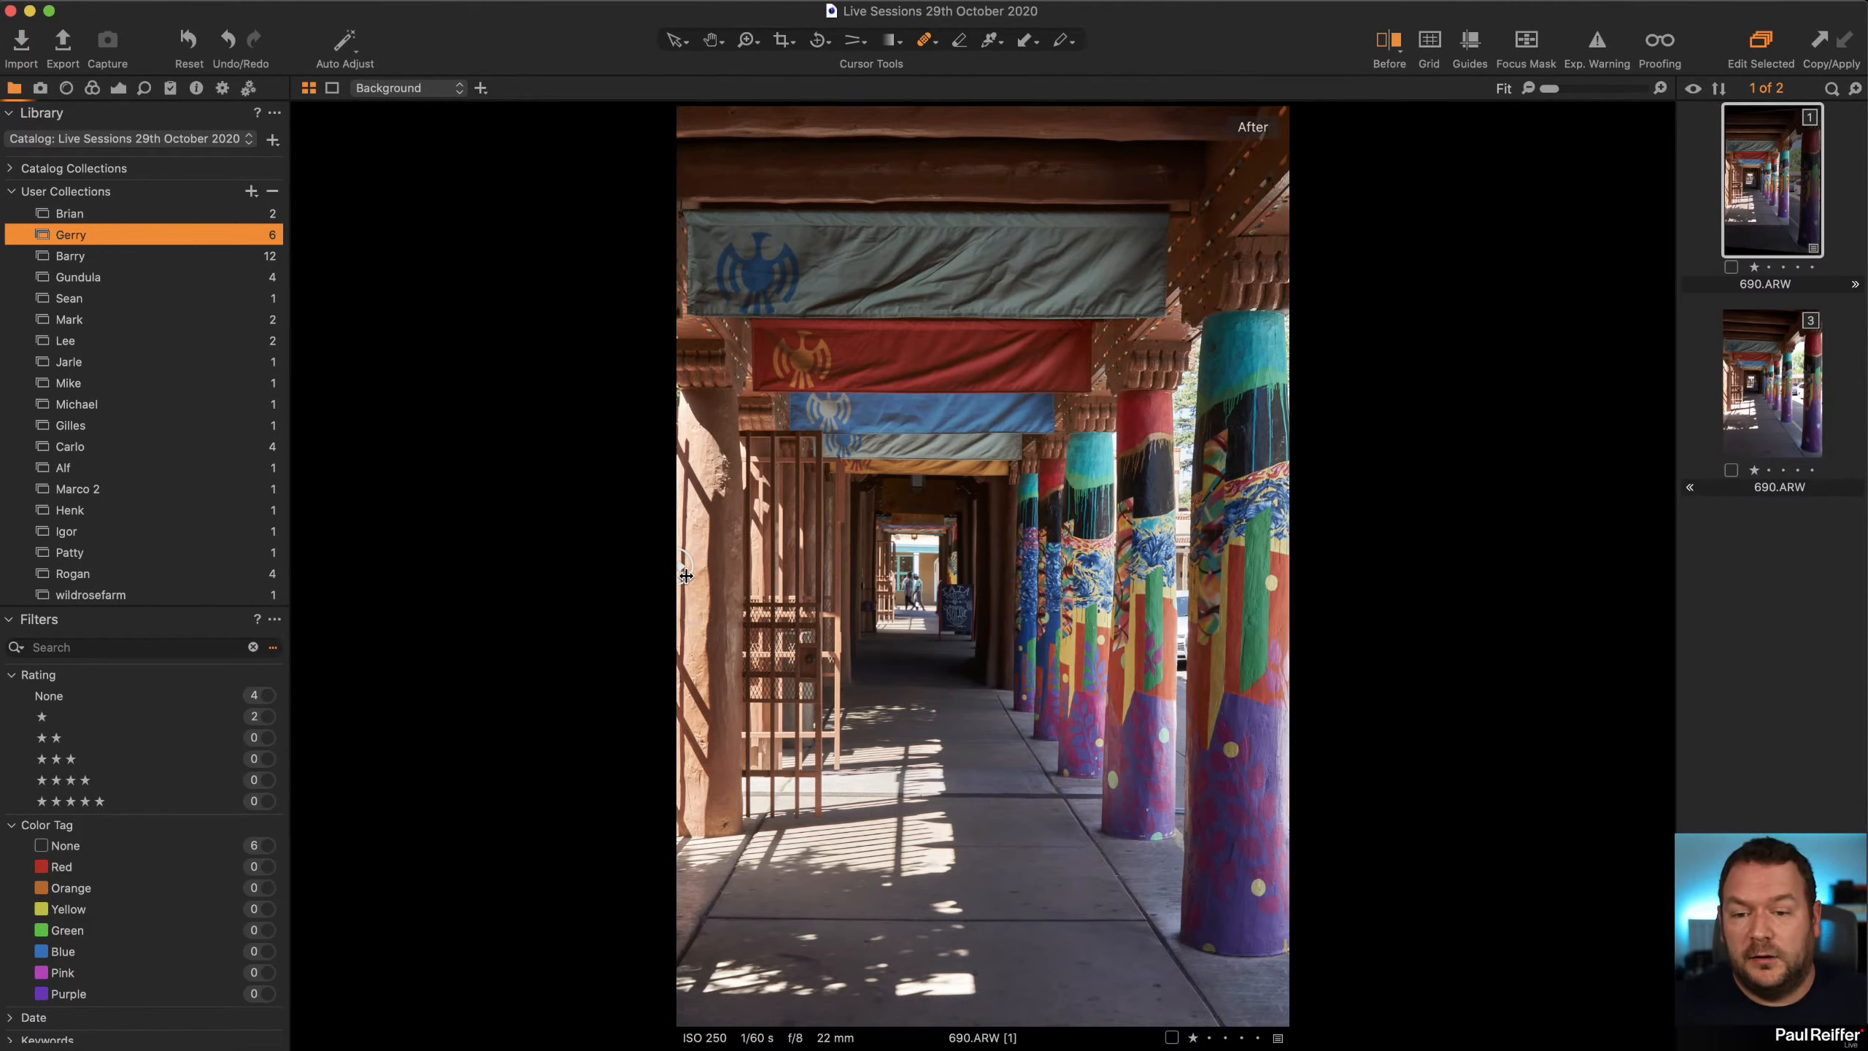
drag(685, 576, 492, 613)
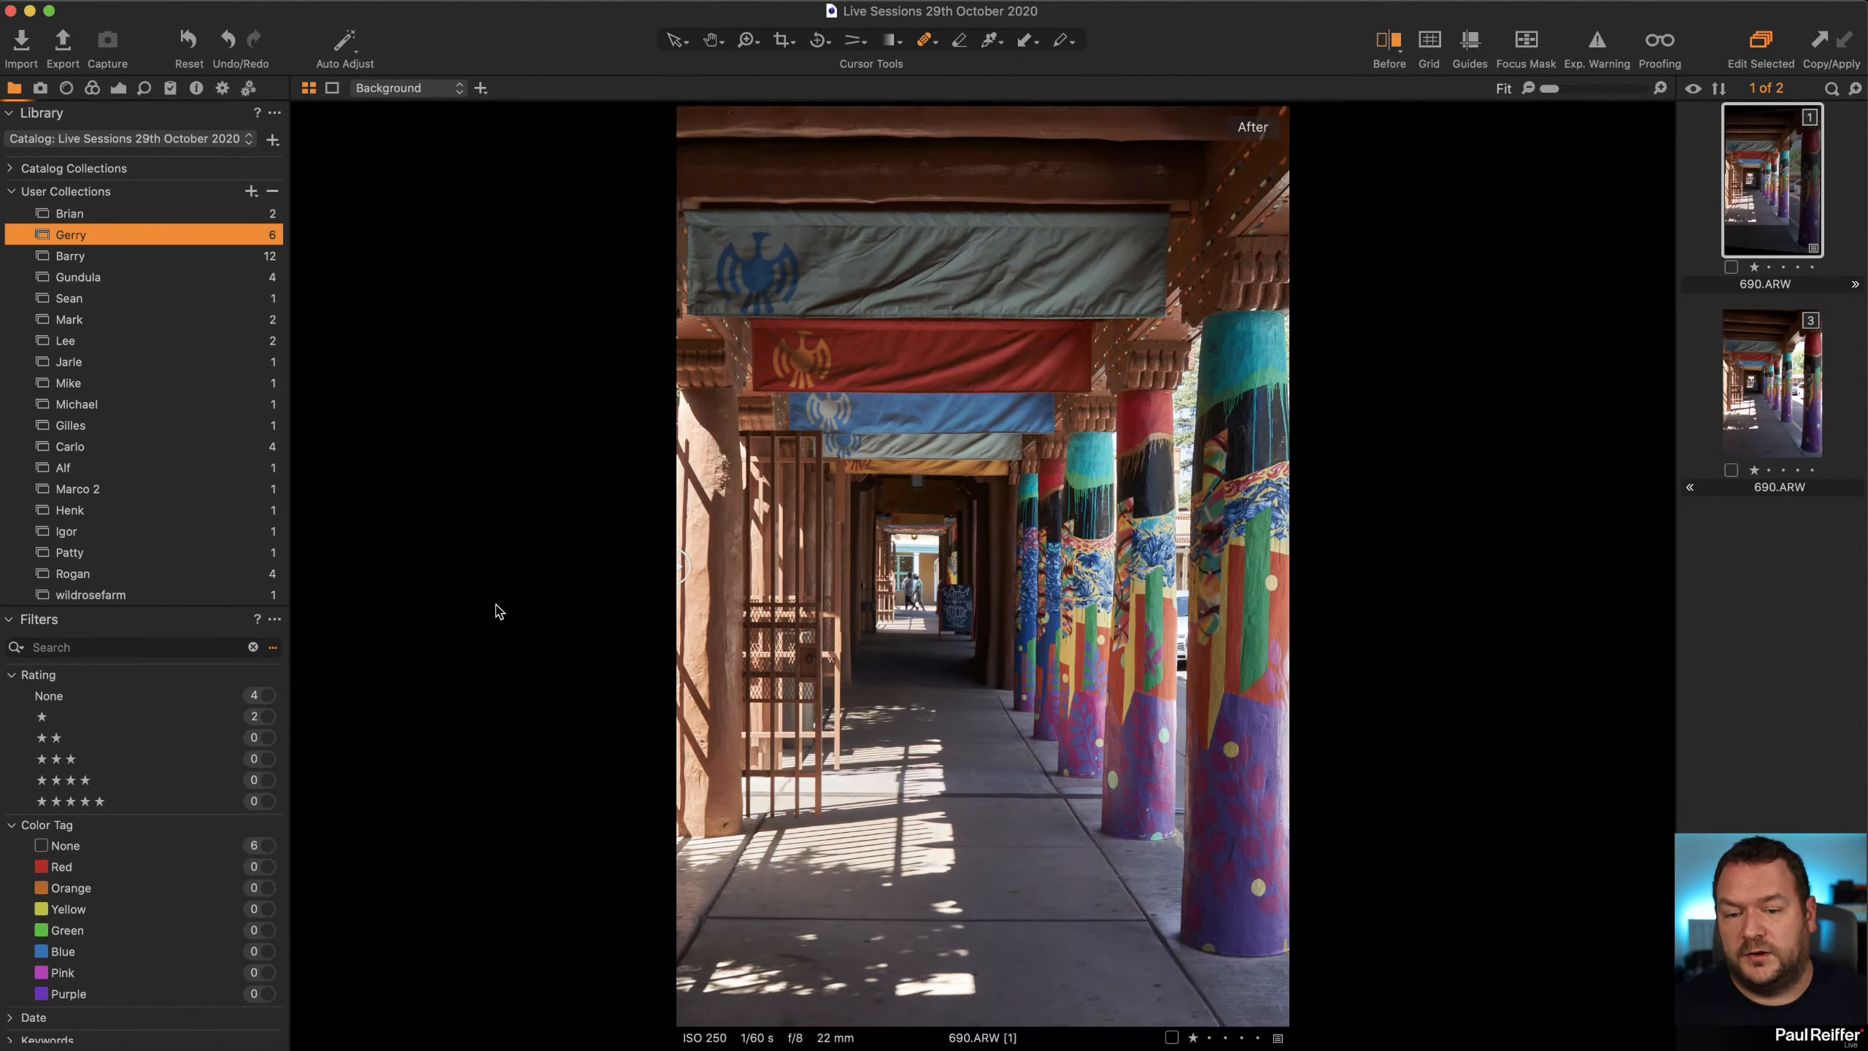
Review the edited Pitt Polder Hoar Frost.RAF and _DSC5846.dng photos in their respective collections
click(121, 263)
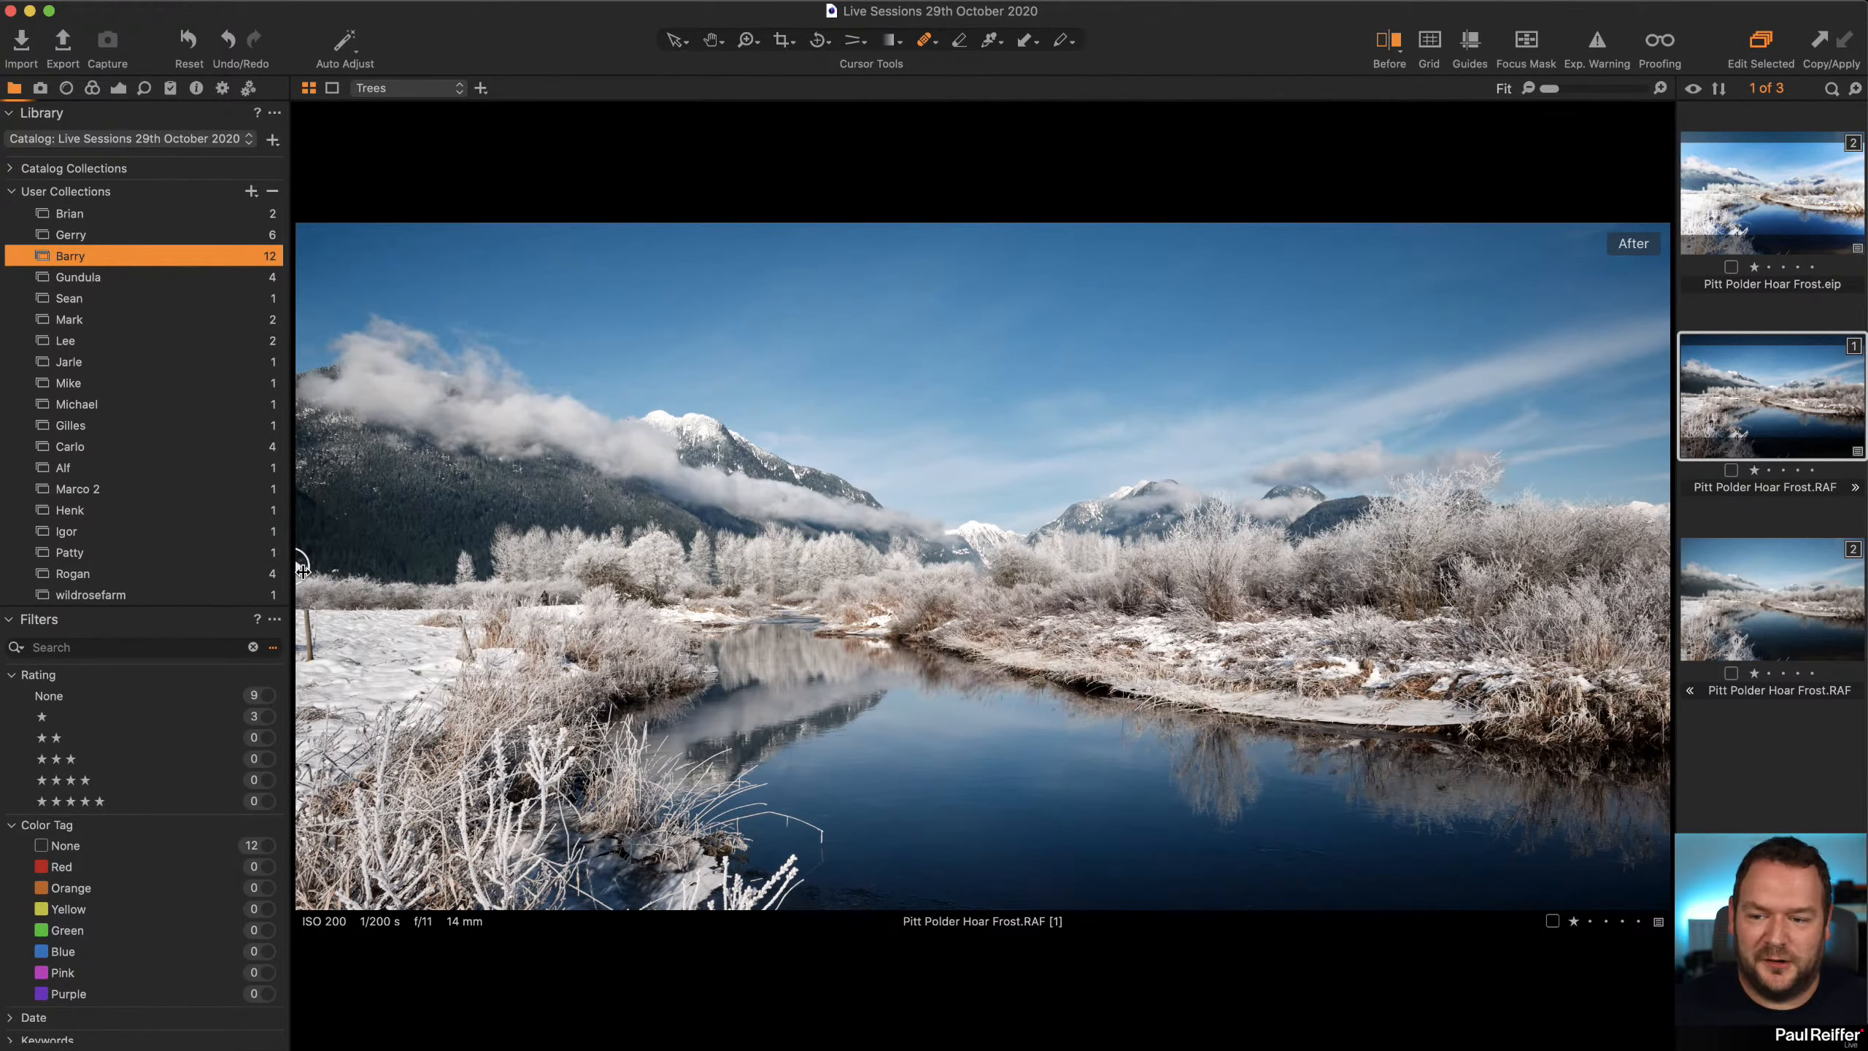
drag(303, 568, 304, 717)
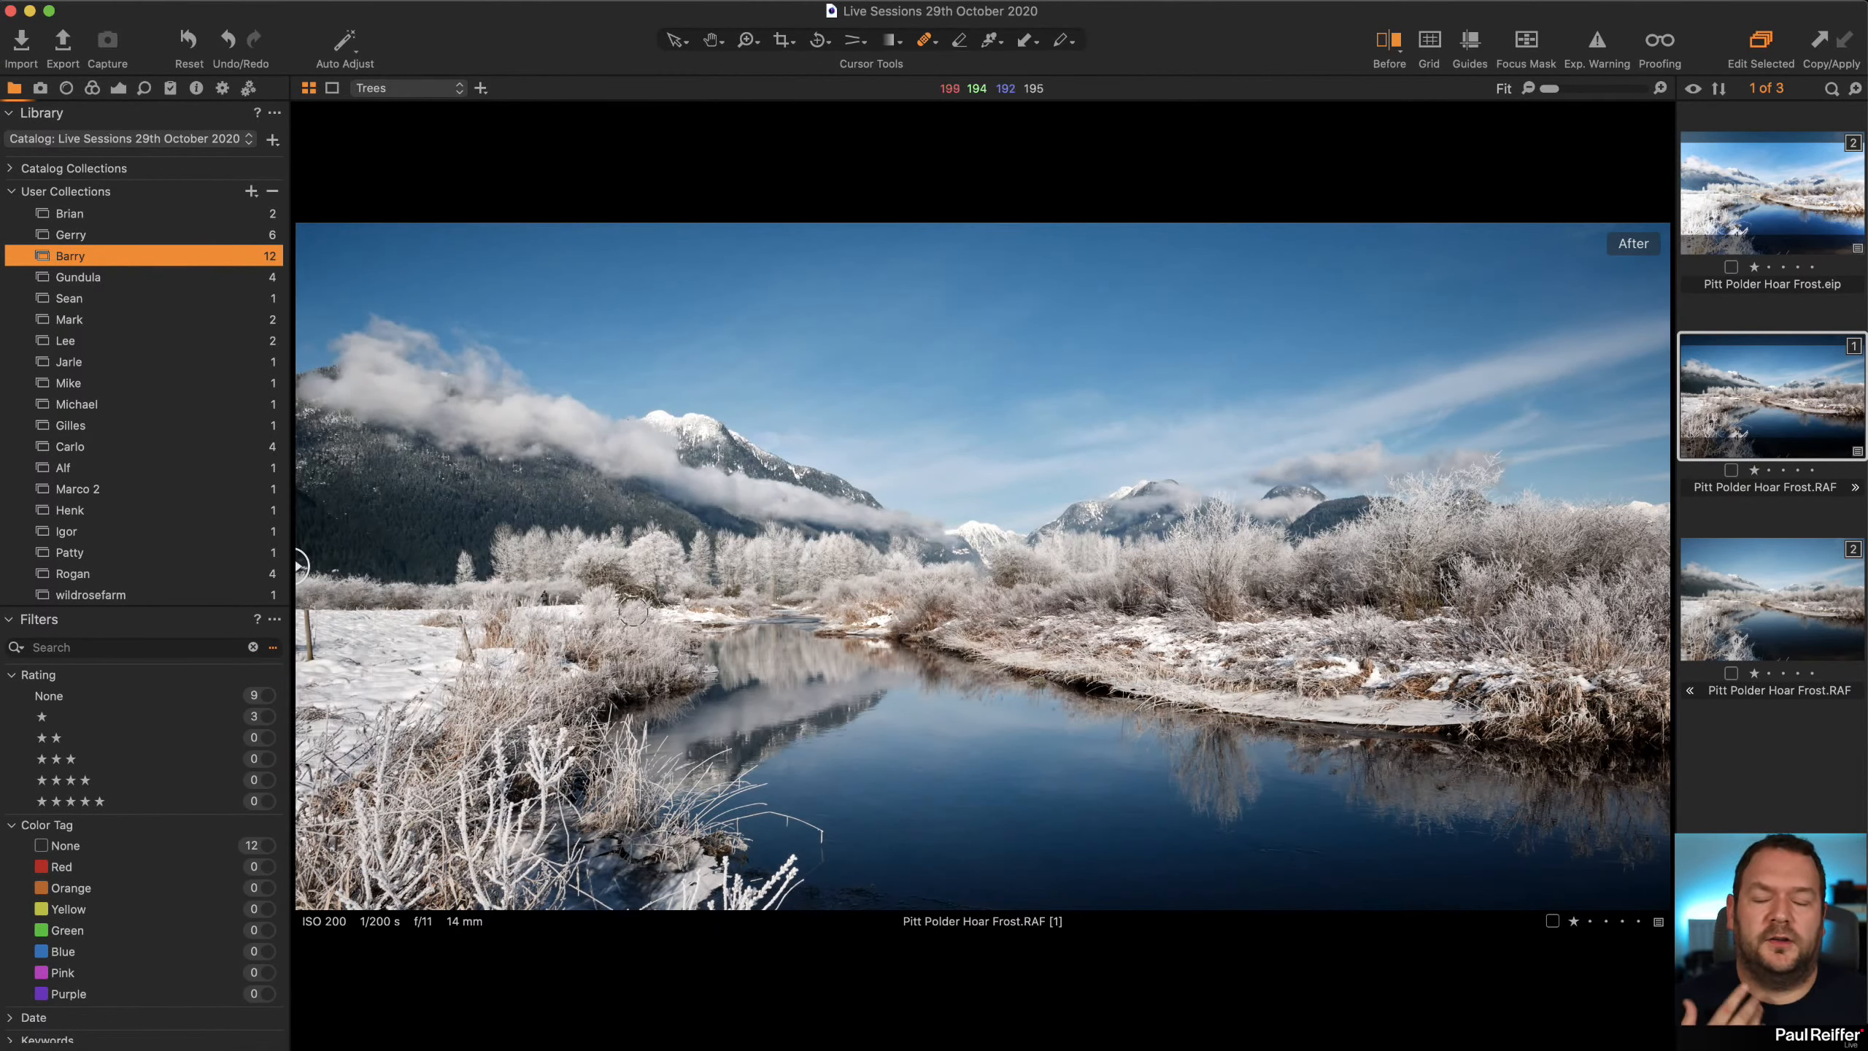
click(137, 278)
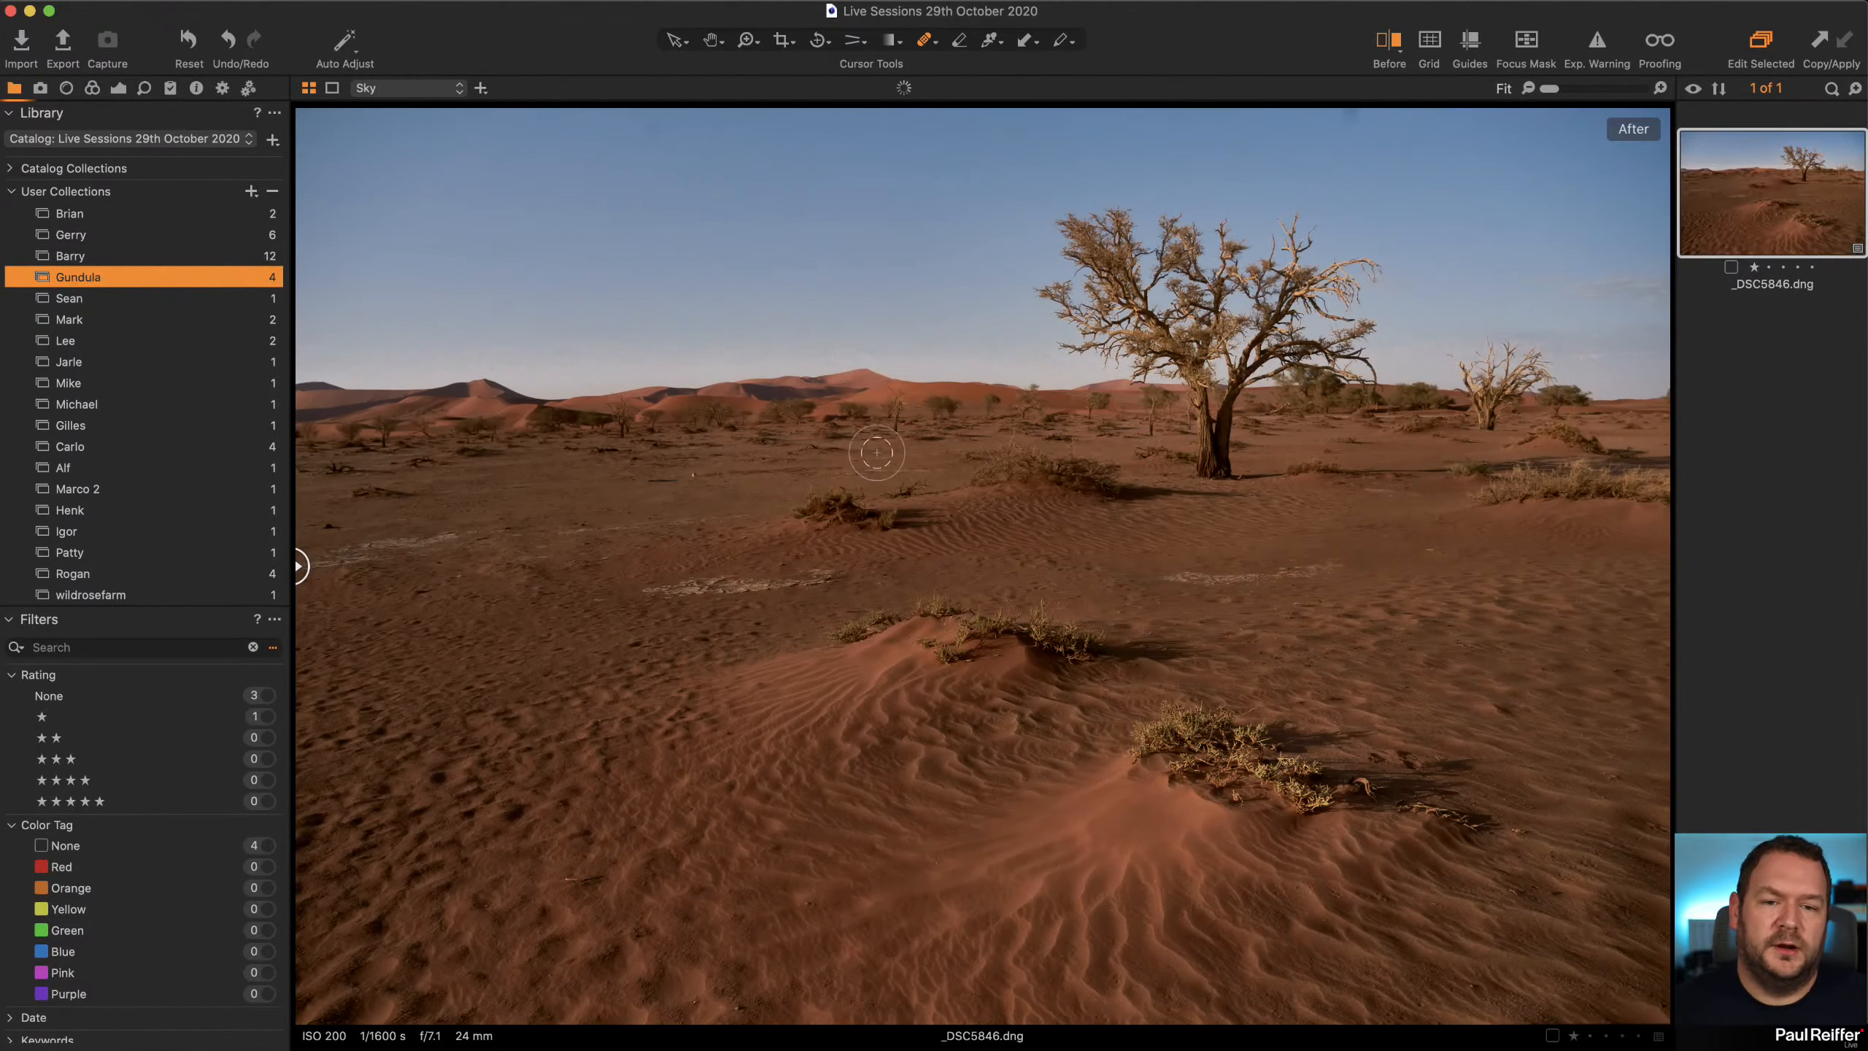
drag(301, 564, 83, 726)
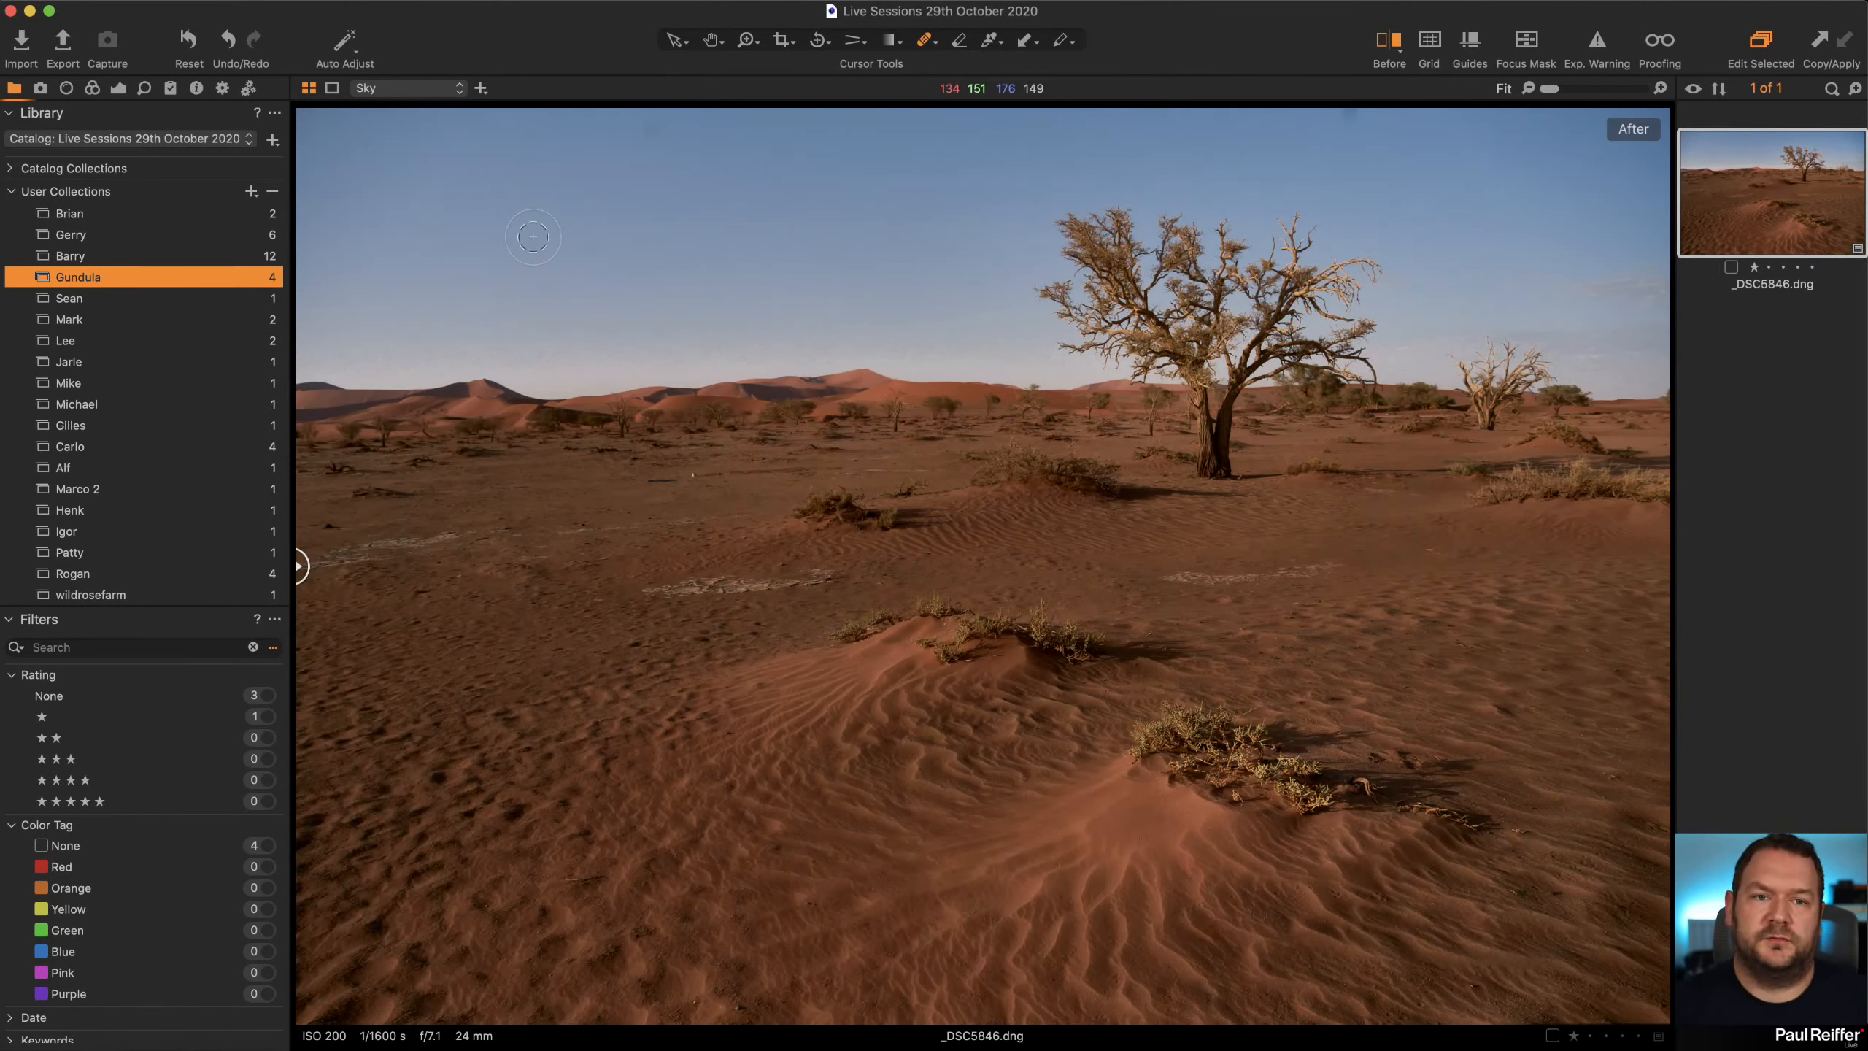